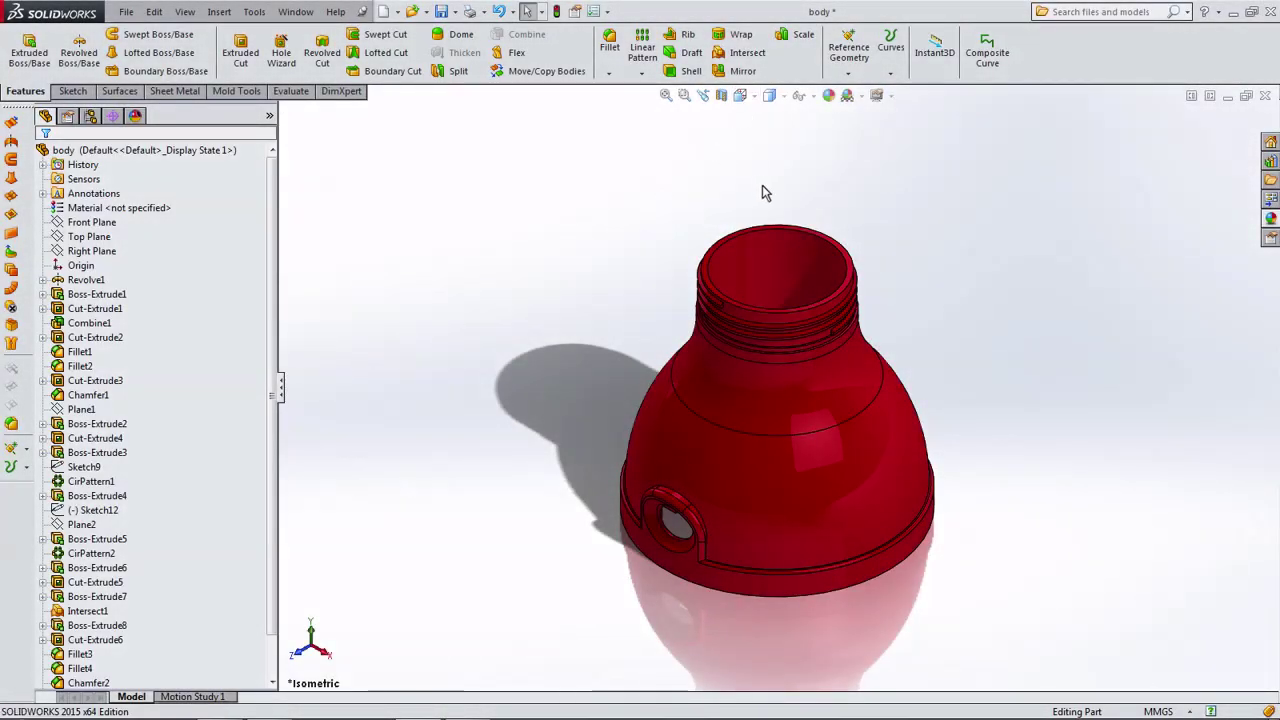
Orbit the bottle body, cycle through Front, Bottom, Right and Isometric views, then open Edit Appearance.
mouse_move(762, 193)
middle_mouse_down()
mouse_move(787, 237)
mouse_move(630, 478)
middle_mouse_up()
left_click(740, 95)
left_click(760, 150)
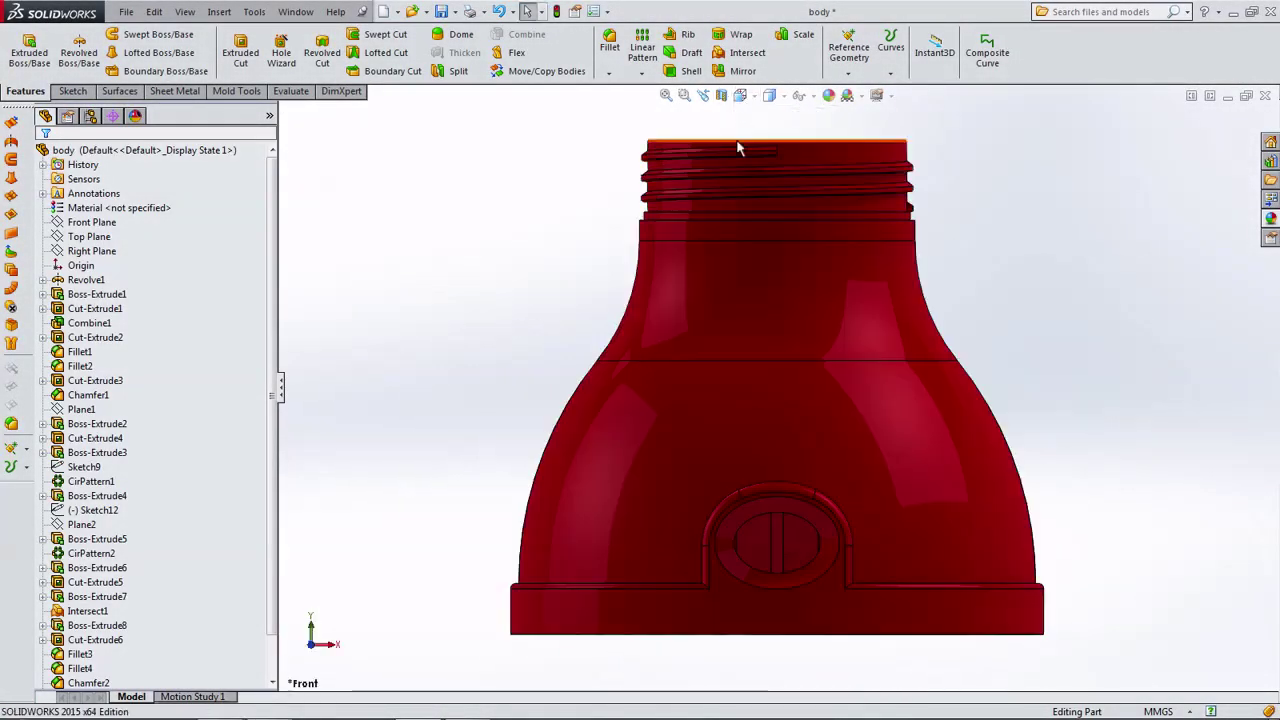
left_click(740, 95)
left_click(752, 125)
left_click(740, 95)
left_click(790, 150)
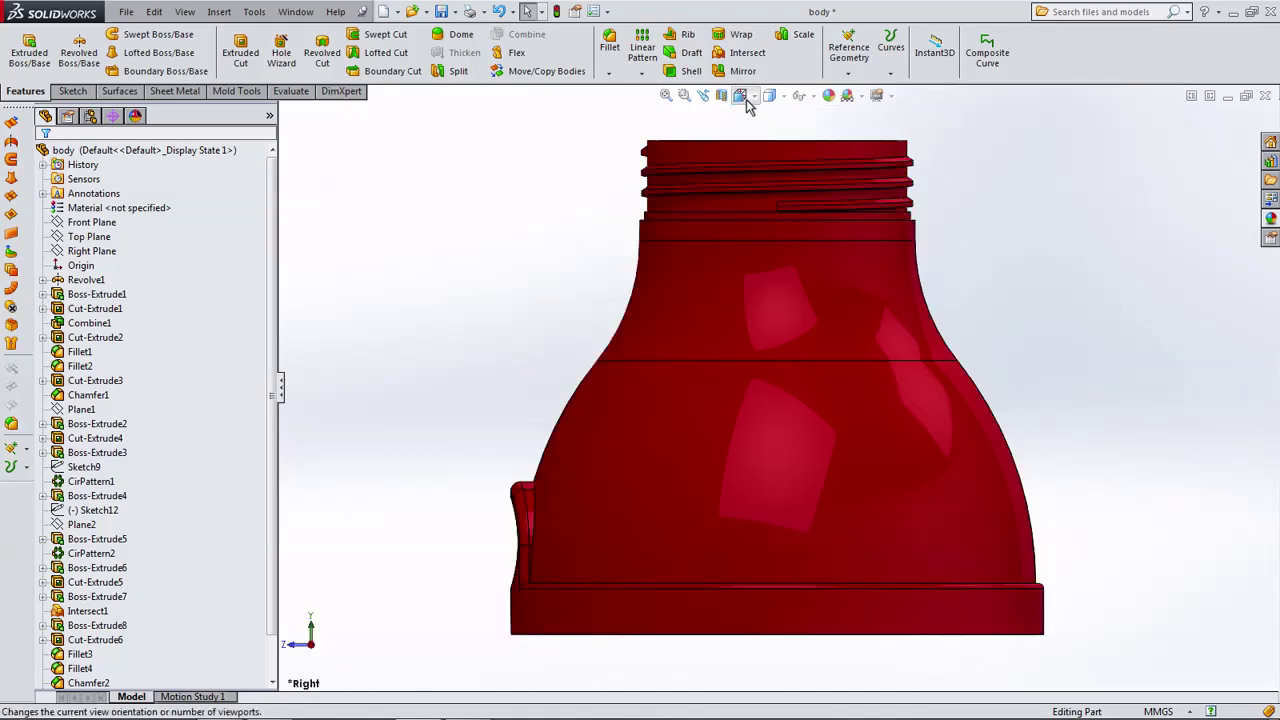
left_click(740, 95)
left_click(823, 134)
left_click(828, 96)
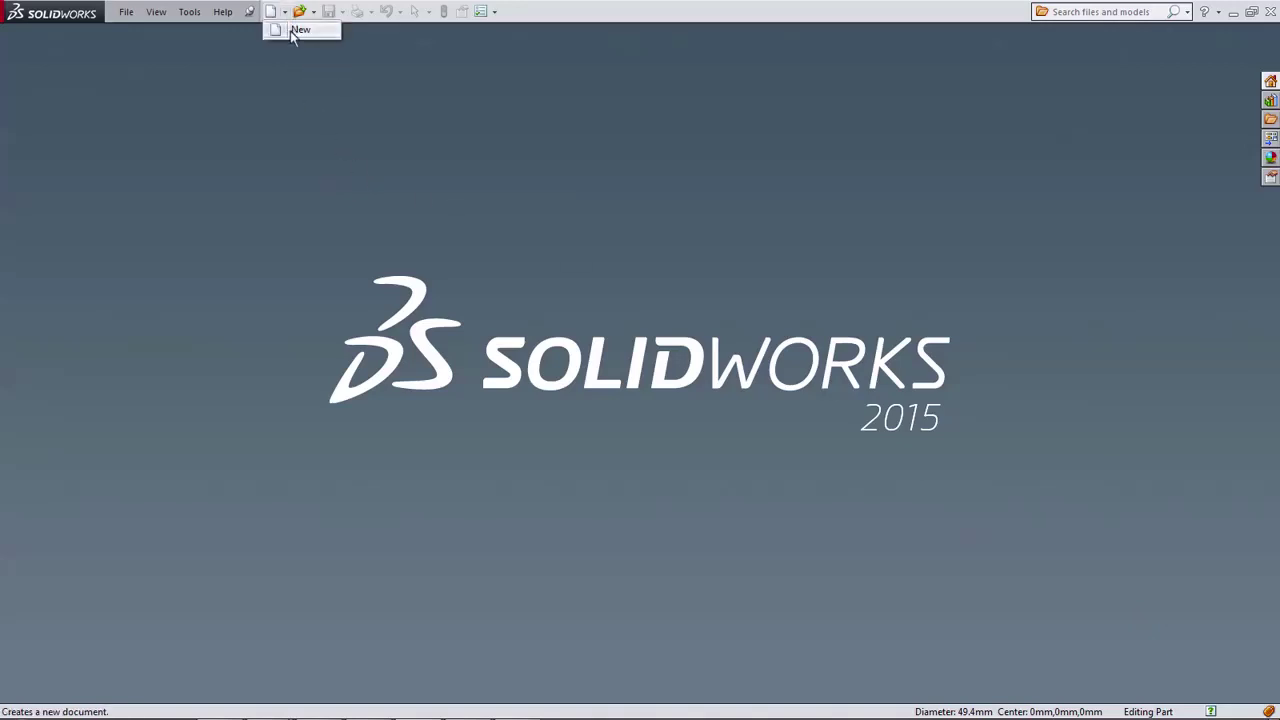
Create a new Part document.
left_click(294, 31)
left_click(346, 316)
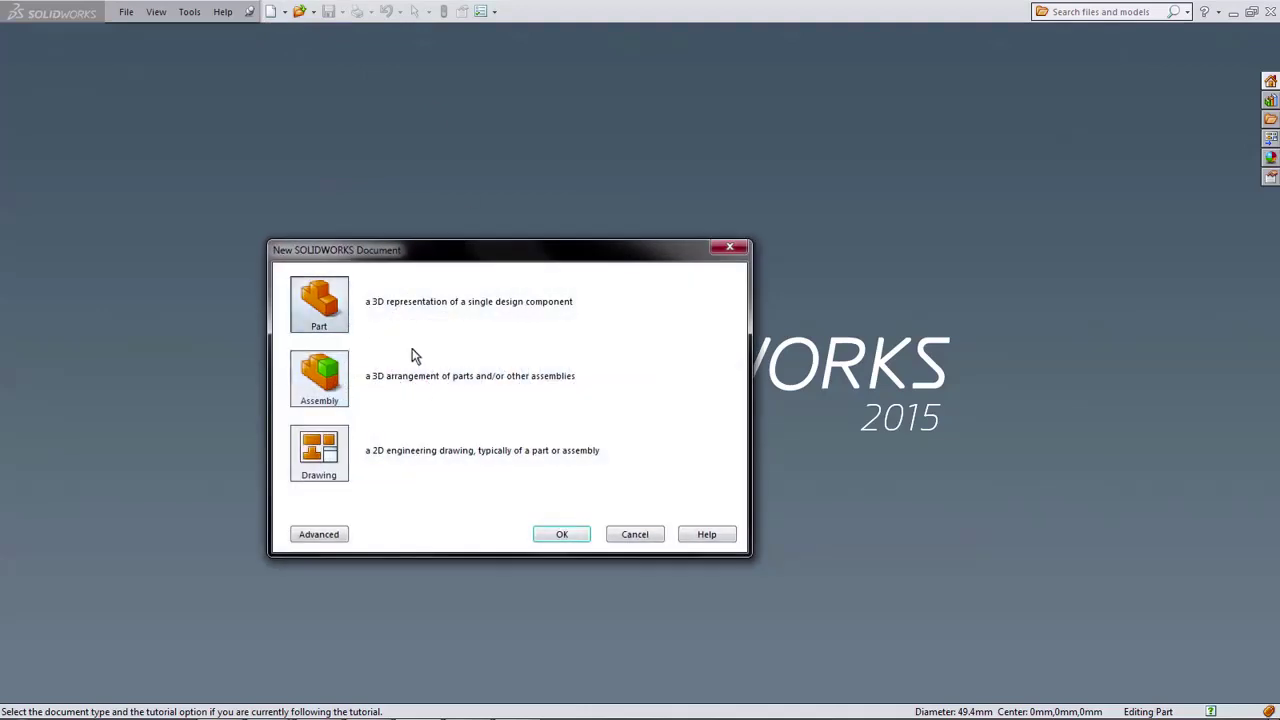
left_click(577, 535)
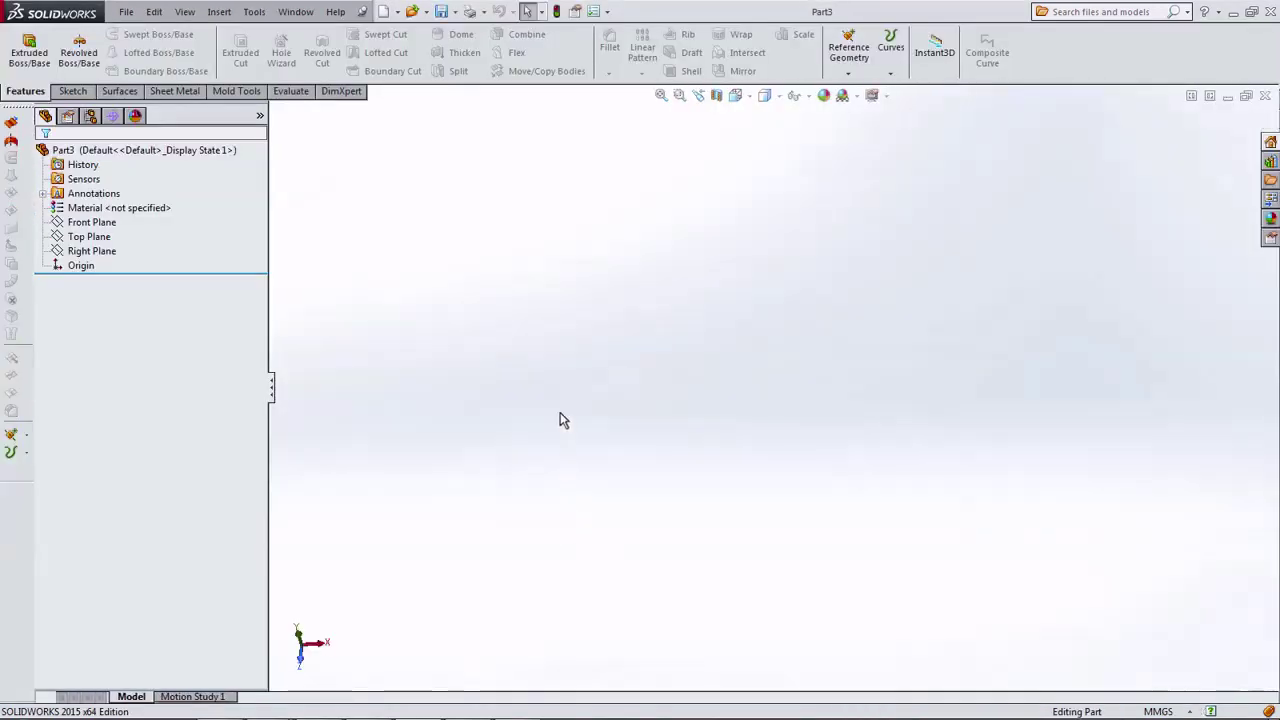
Start a Front Plane sketch and draw a vertical centerline upward from the origin.
left_click(75, 222)
left_click(86, 200)
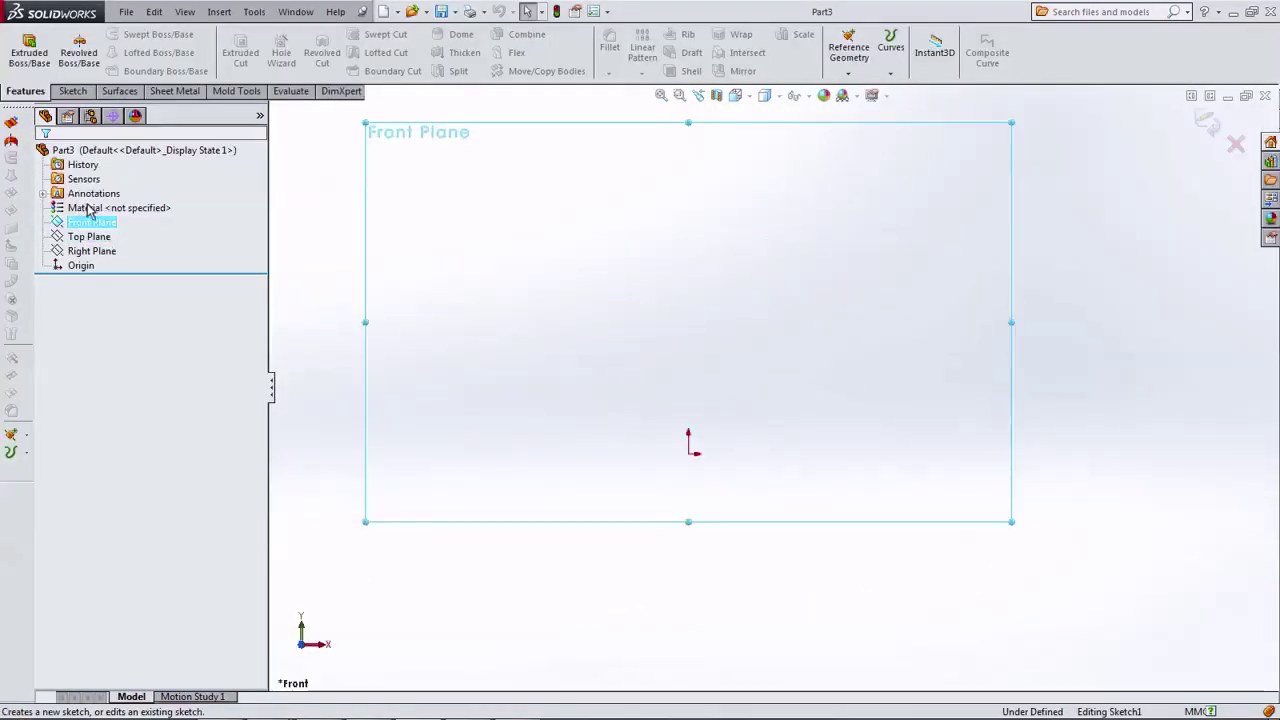
left_click(116, 36)
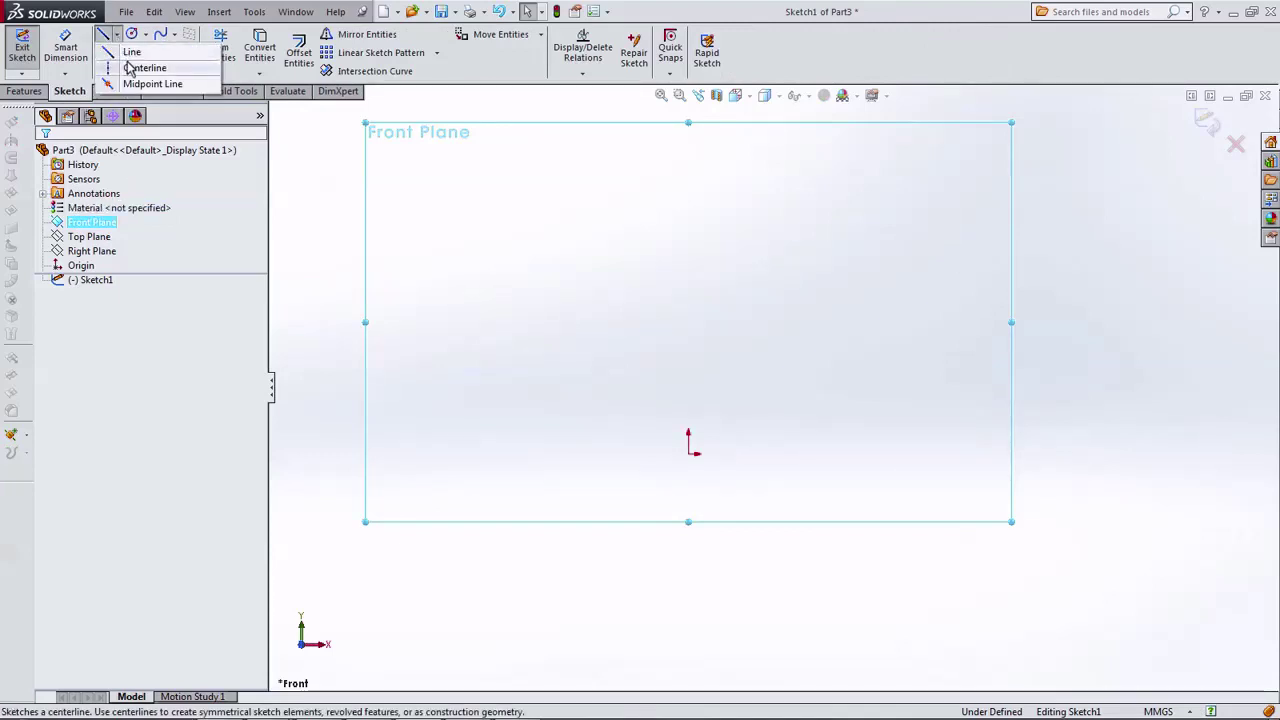
left_click(132, 66)
left_click(688, 452)
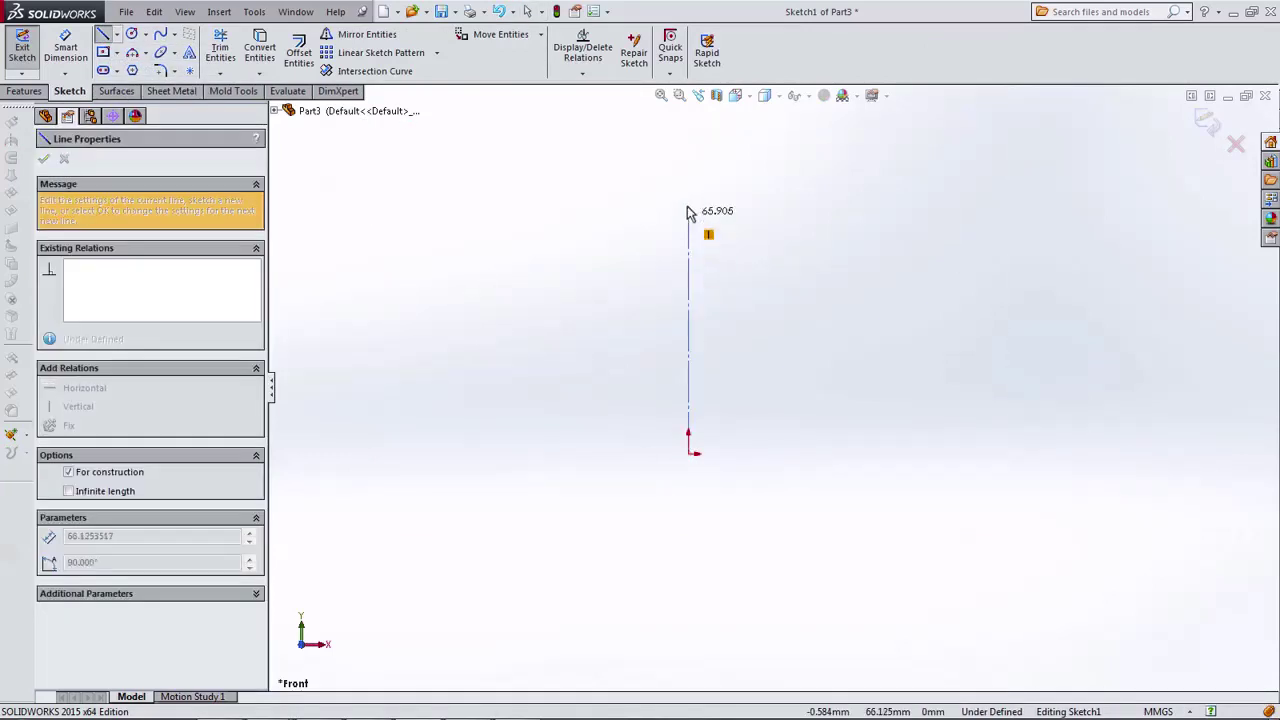
left_click(688, 155)
key("Escape")
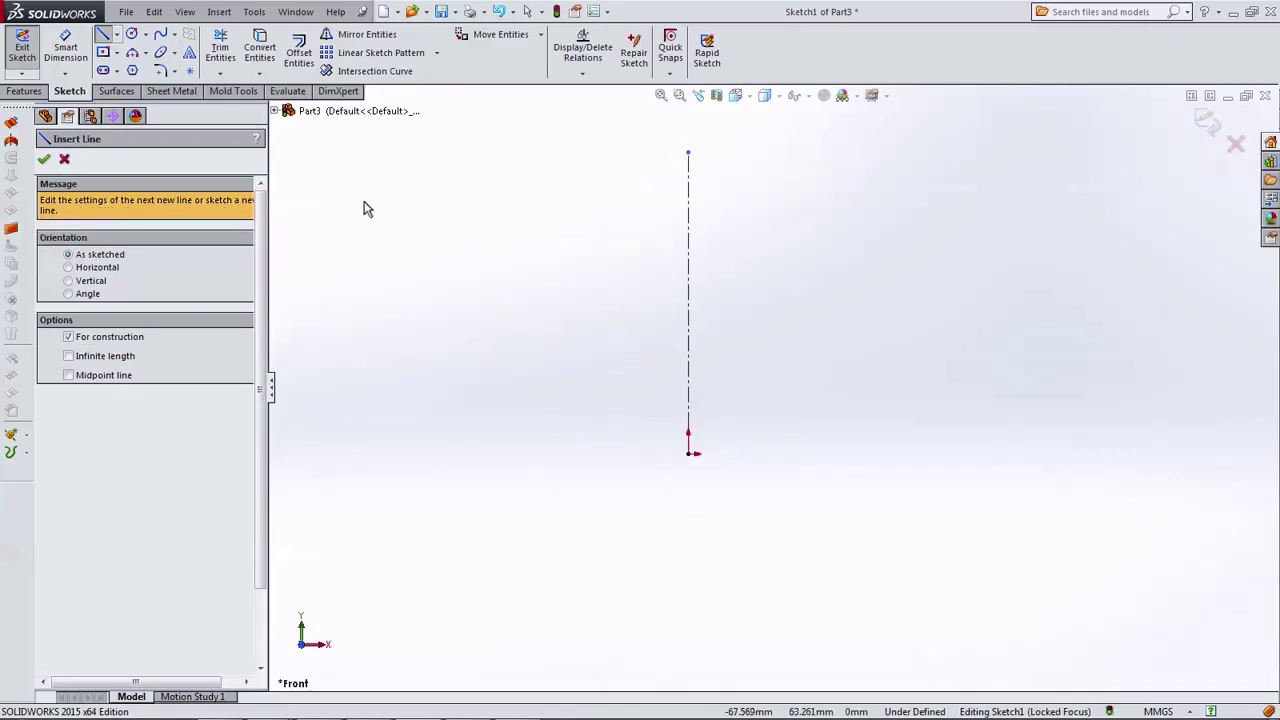
Dimension the vertical centerline to 48.5 mm.
left_click(60, 57)
left_click(687, 336)
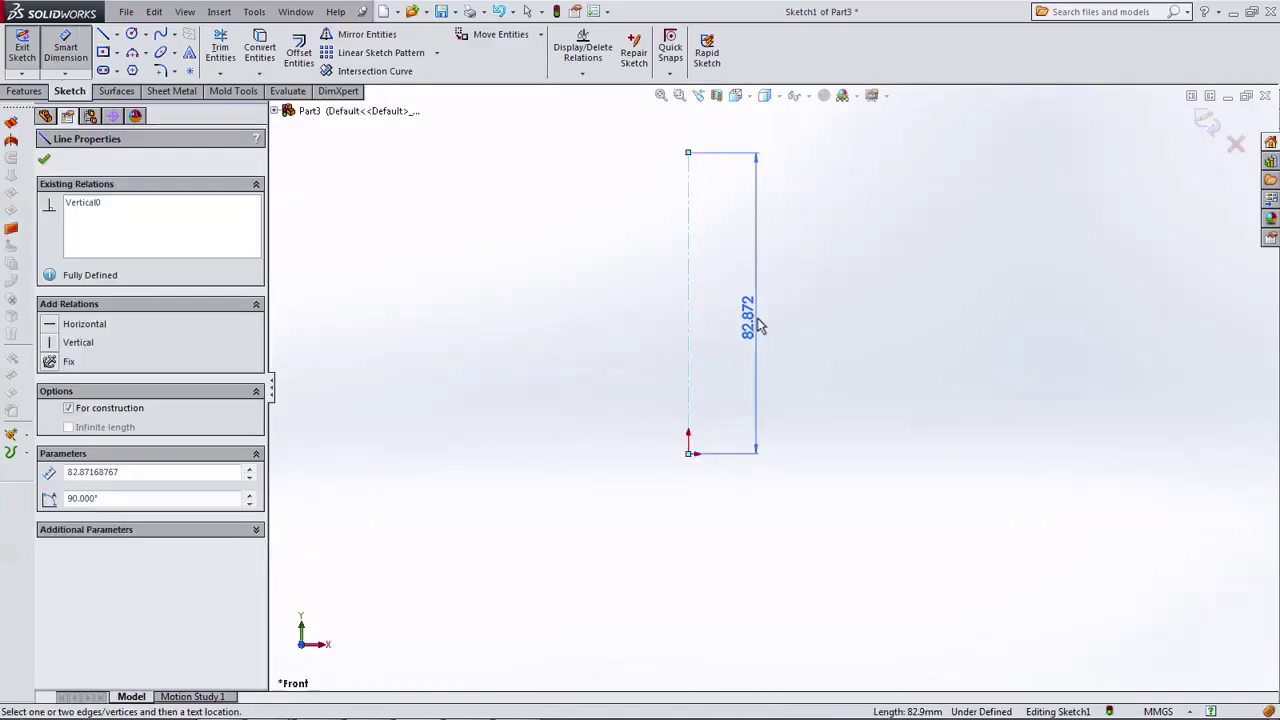
left_click(757, 324)
type("48.5")
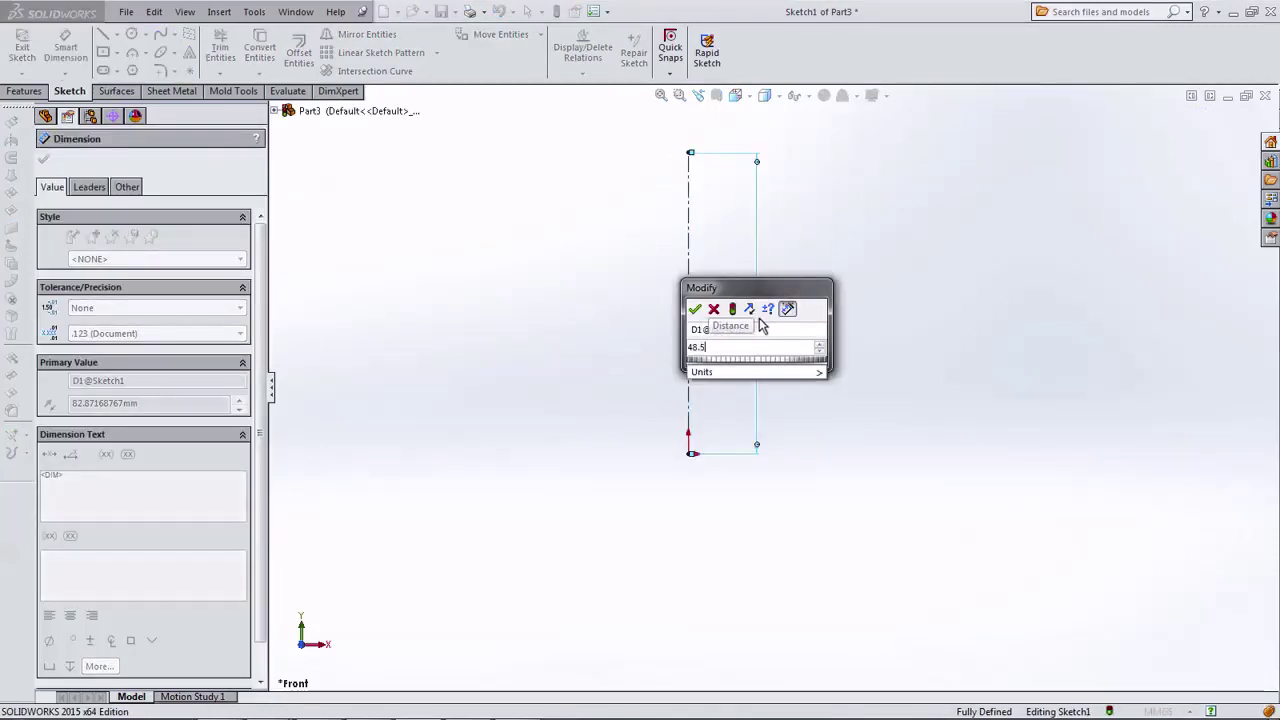
key("Return")
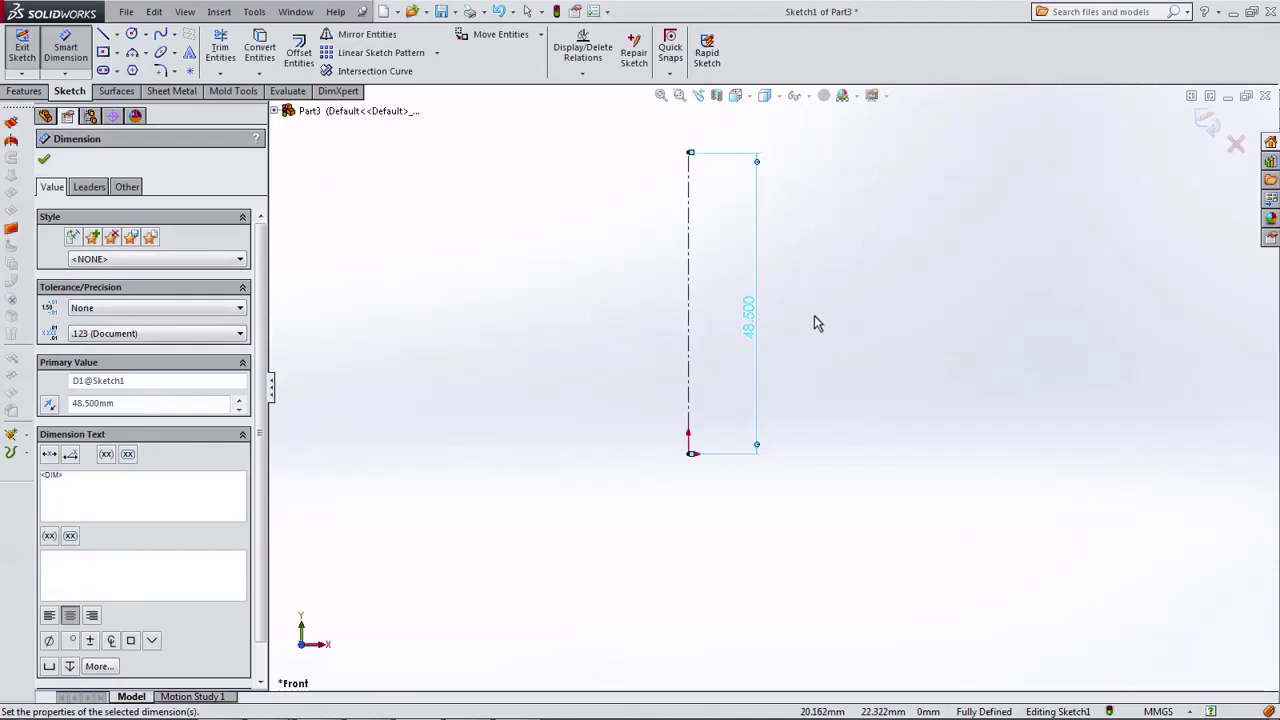
left_click(116, 34)
Draw horizontal centerlines running left from the top and bottom ends of the axis.
left_click(128, 66)
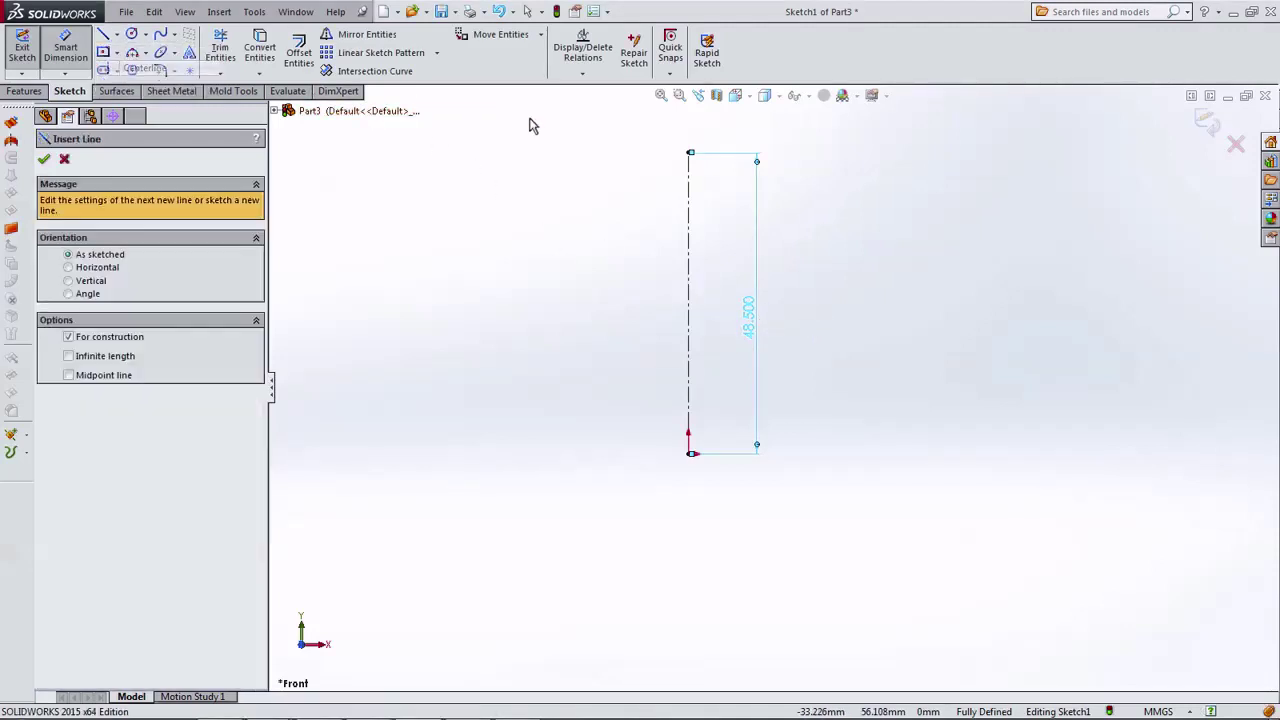
left_click(688, 154)
left_click(595, 152)
key("Escape")
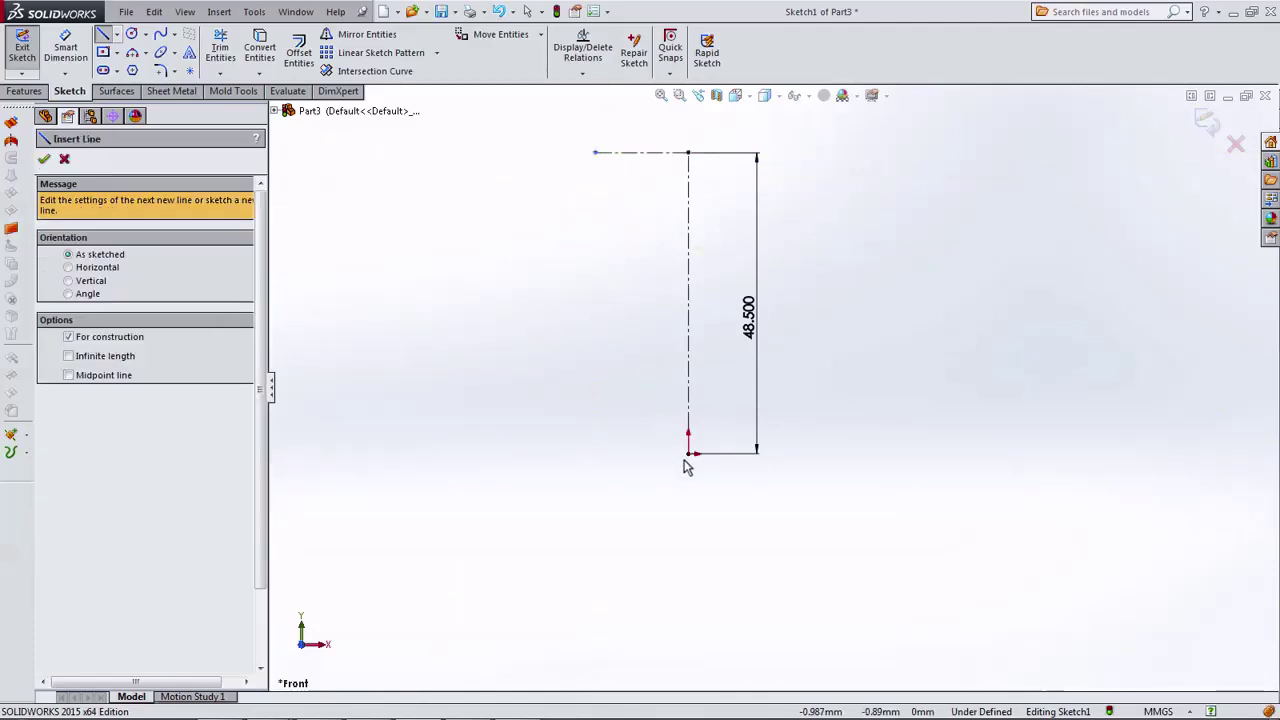
left_click(688, 455)
left_click(549, 453)
key("Escape")
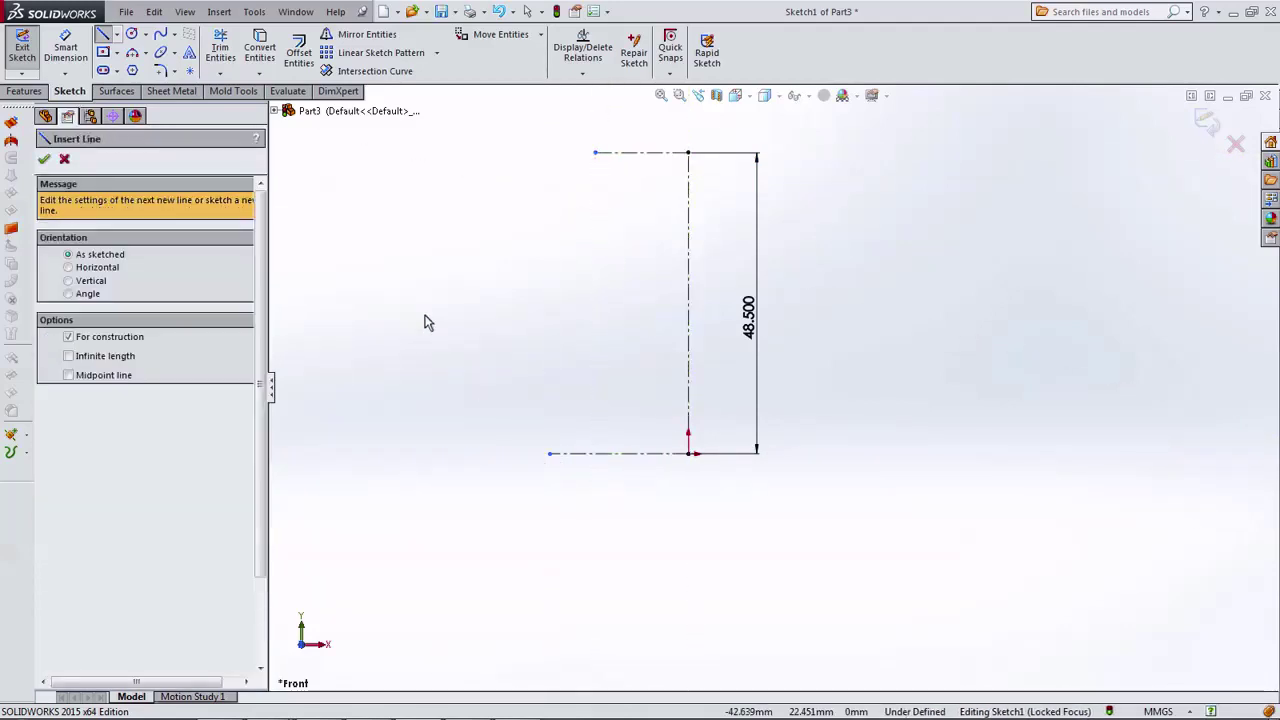
Dimension the top and bottom centerlines as 23.3/2 (11.65 mm) and 49.4/2 (24.7 mm).
left_click(80, 52)
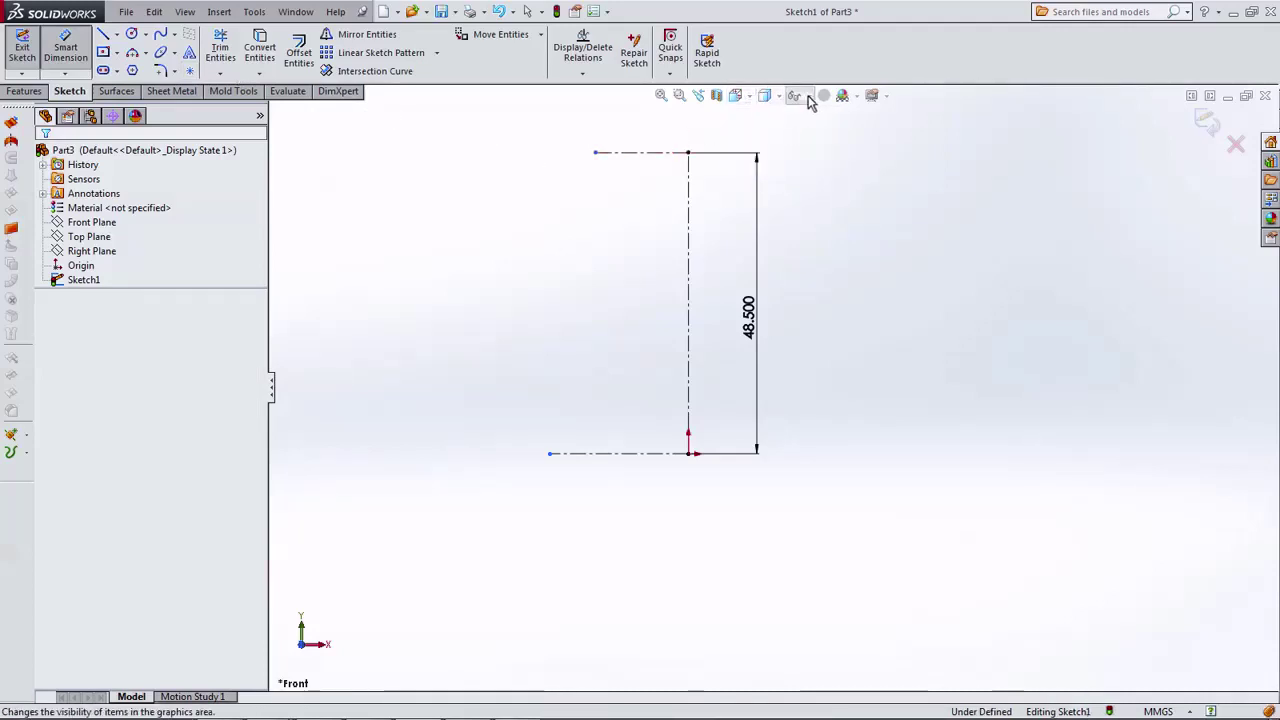
mouse_move(797, 96)
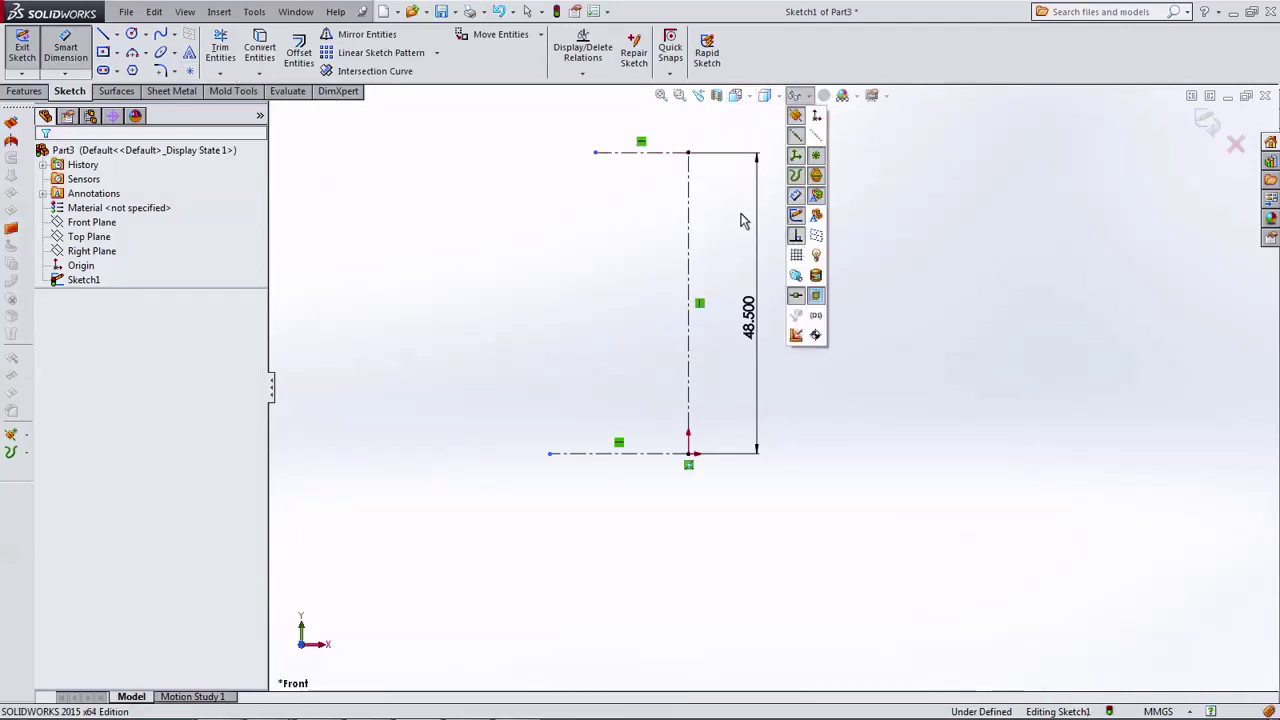
left_click(640, 153)
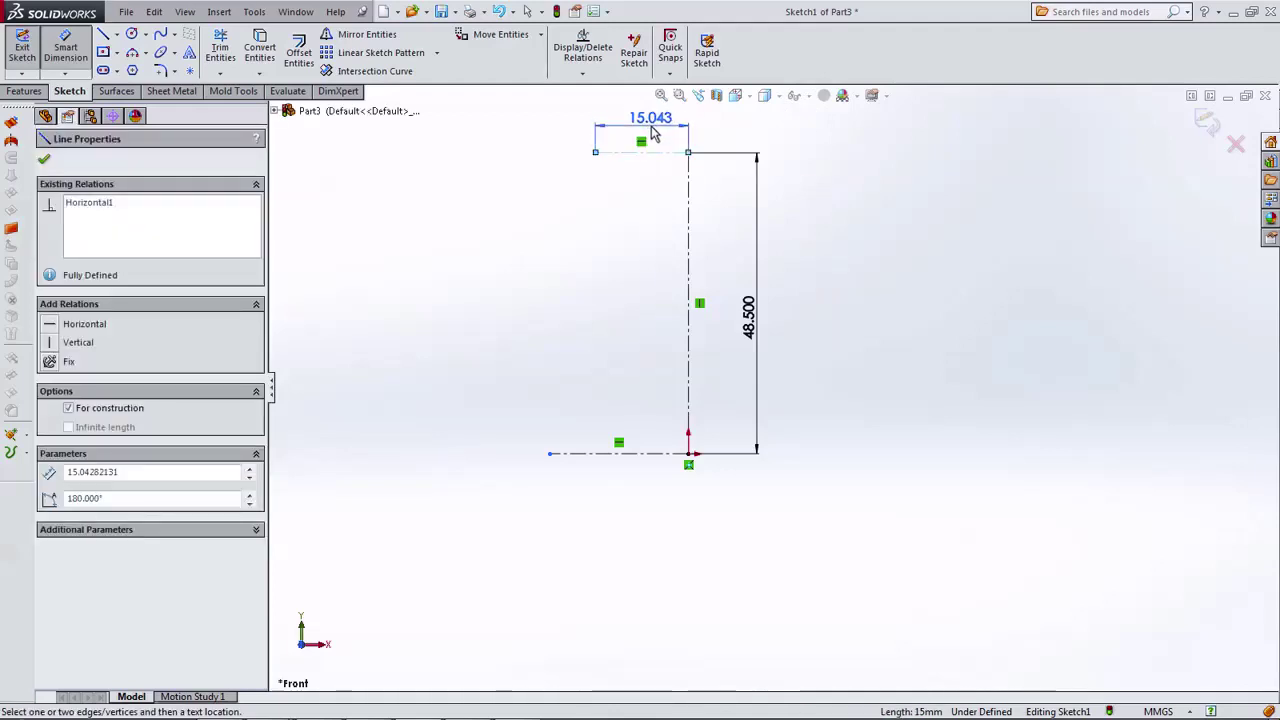
left_click(652, 133)
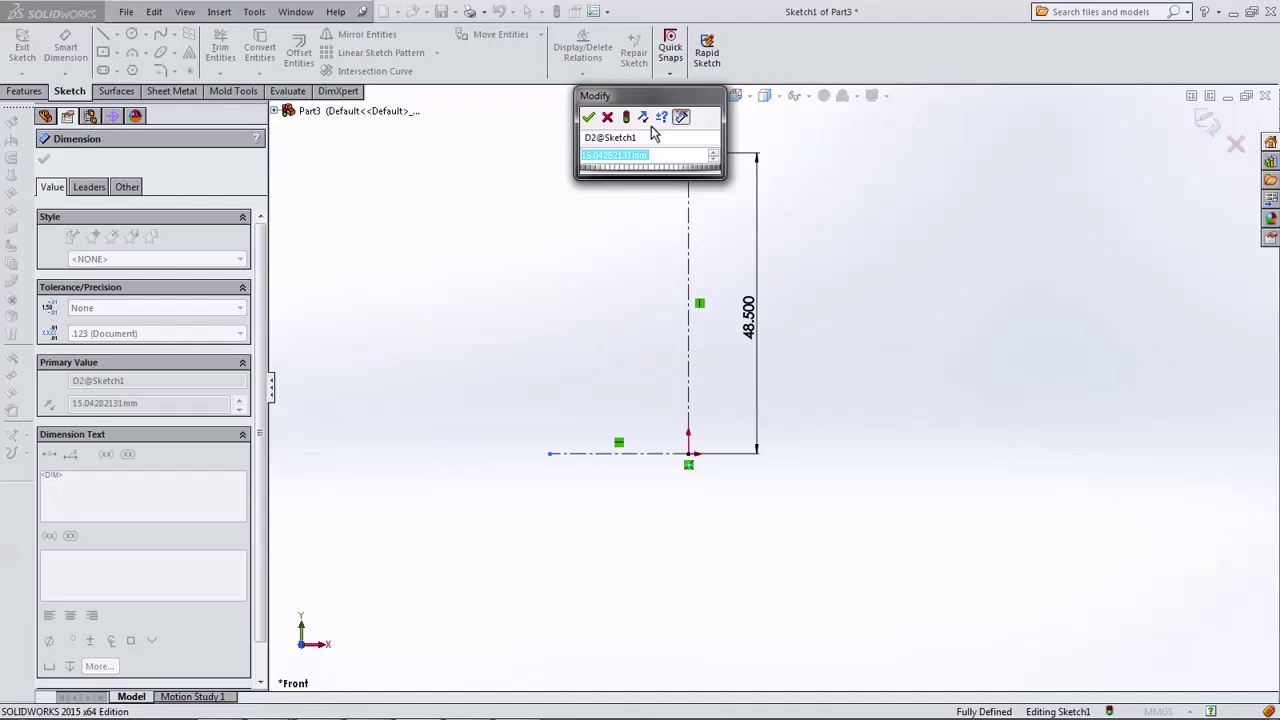
type("23")
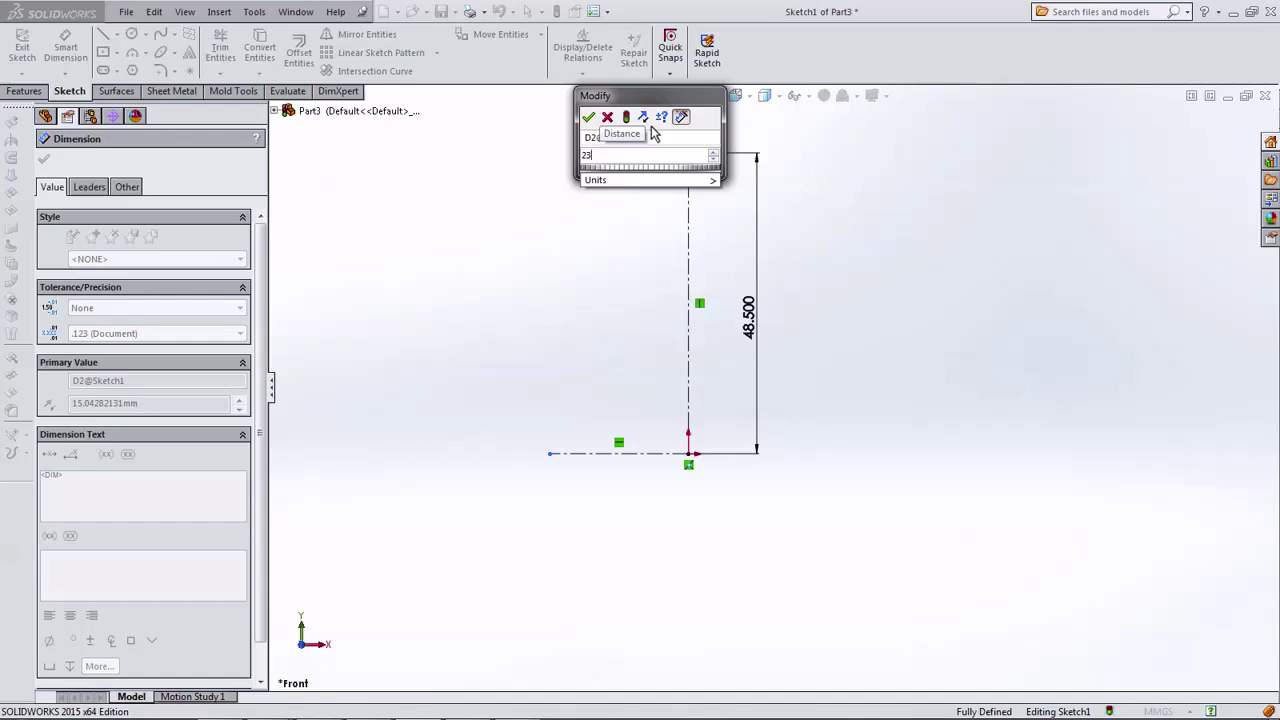
type(".3/2")
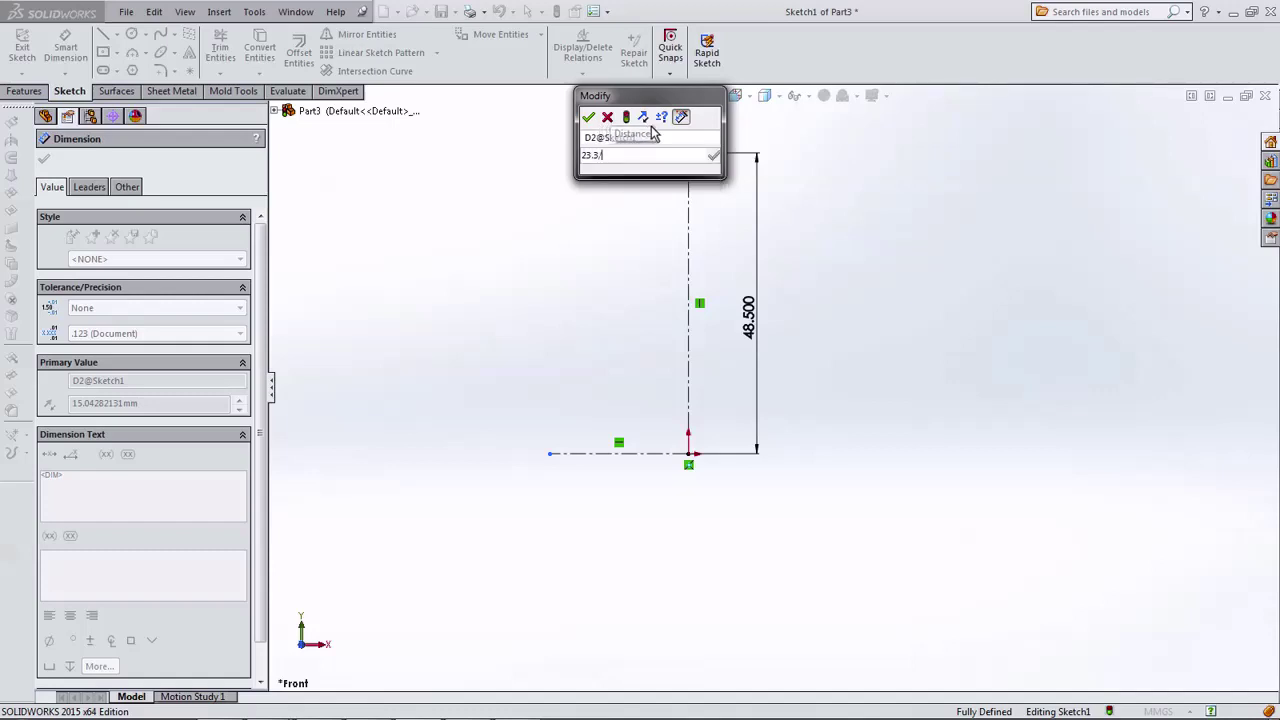
key("Return")
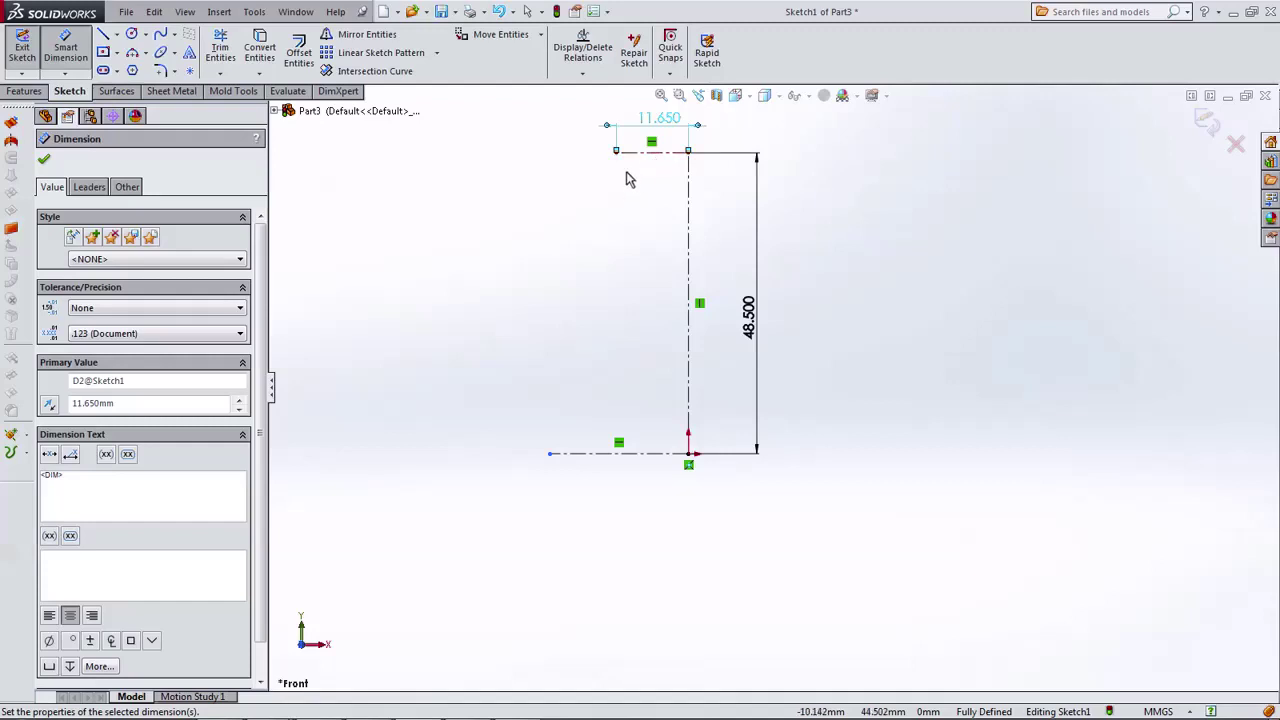
scroll(628, 178, "down", 2)
scroll(688, 537, "up", 3)
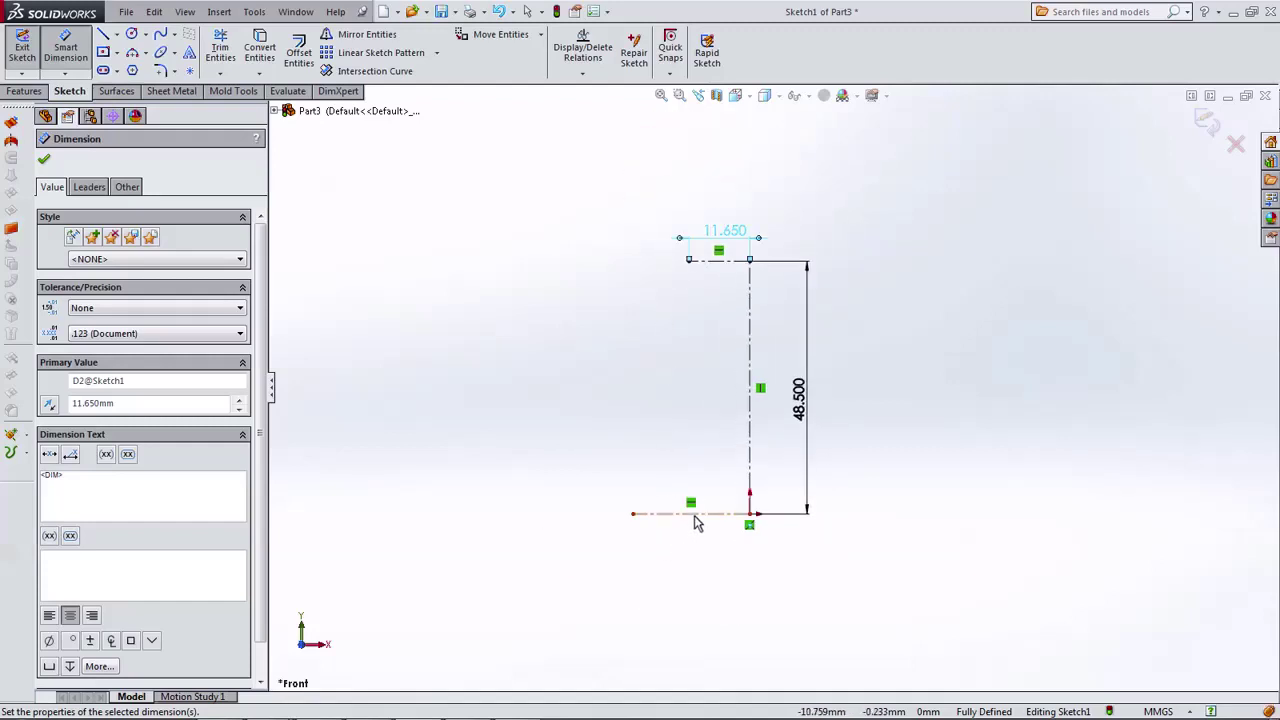
left_click(696, 518)
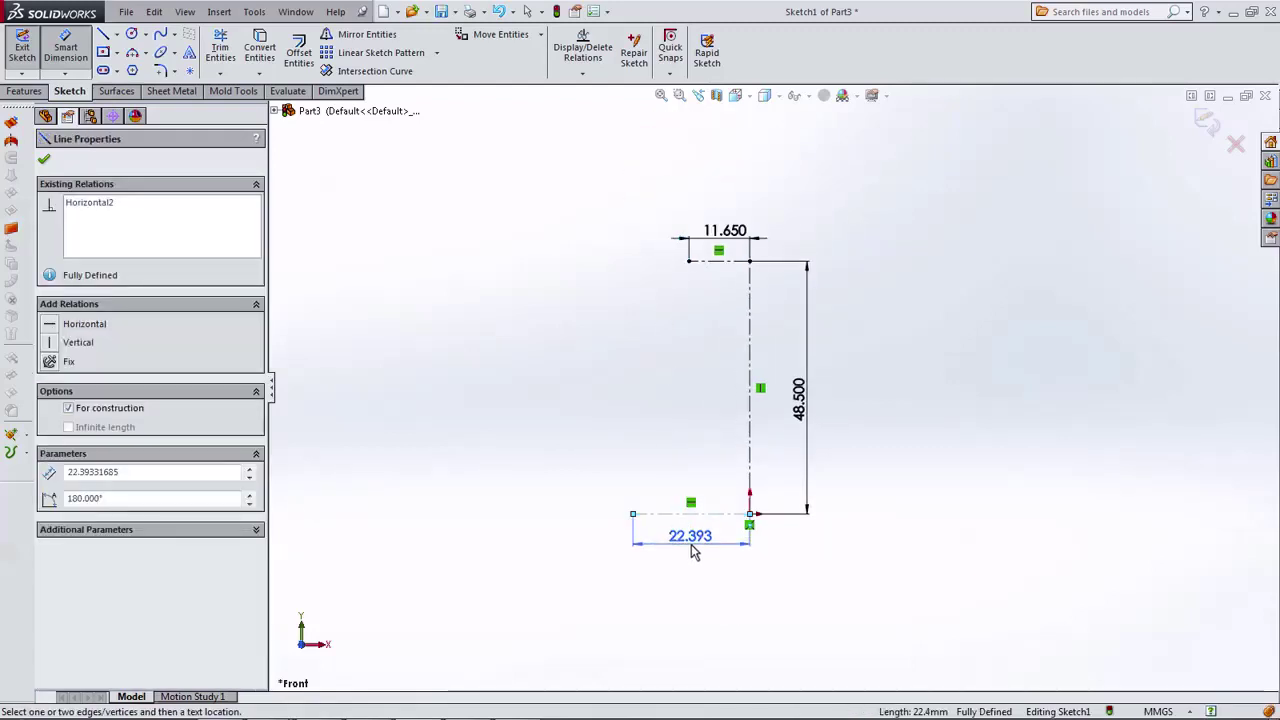
left_click(691, 544)
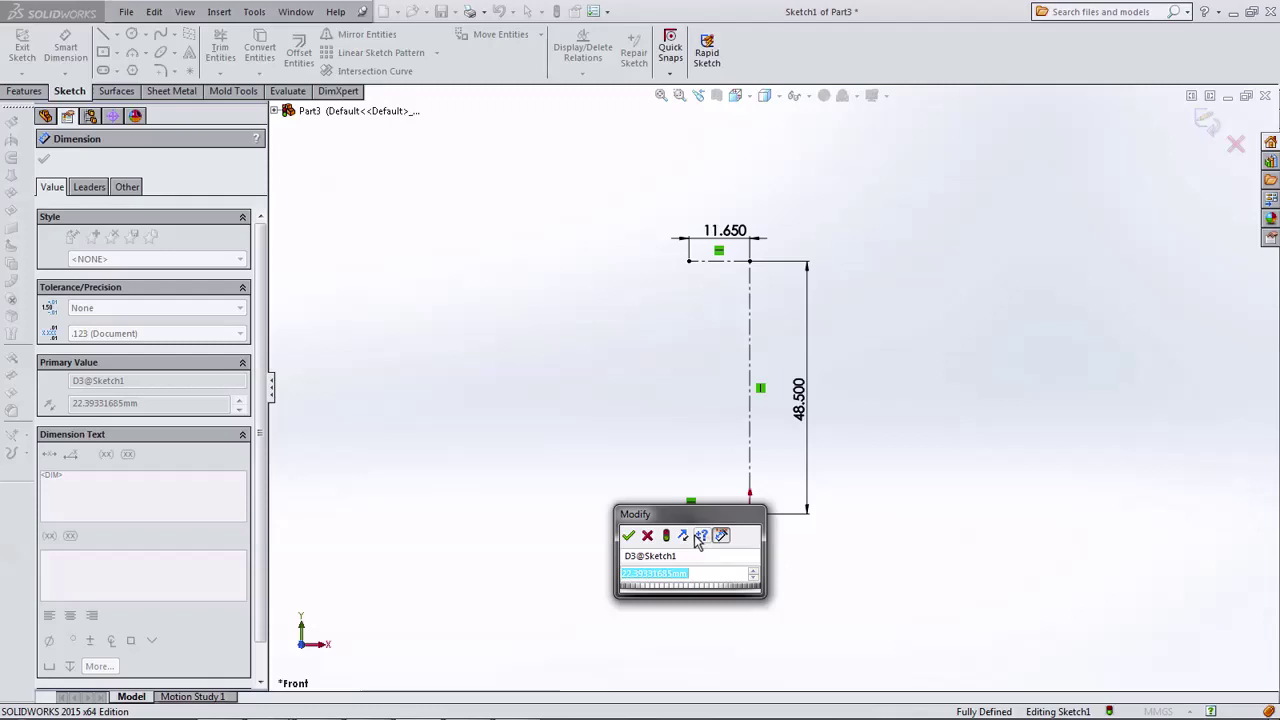
type("4")
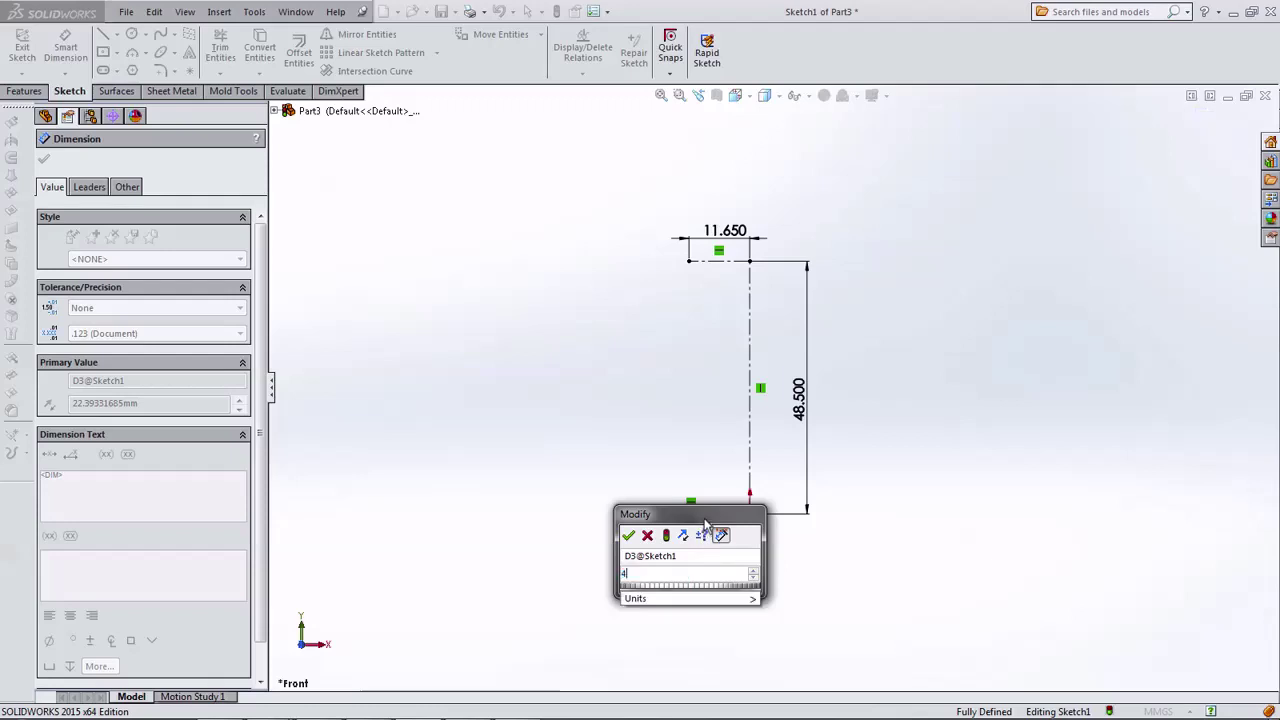
type("9.4/2")
key("Return")
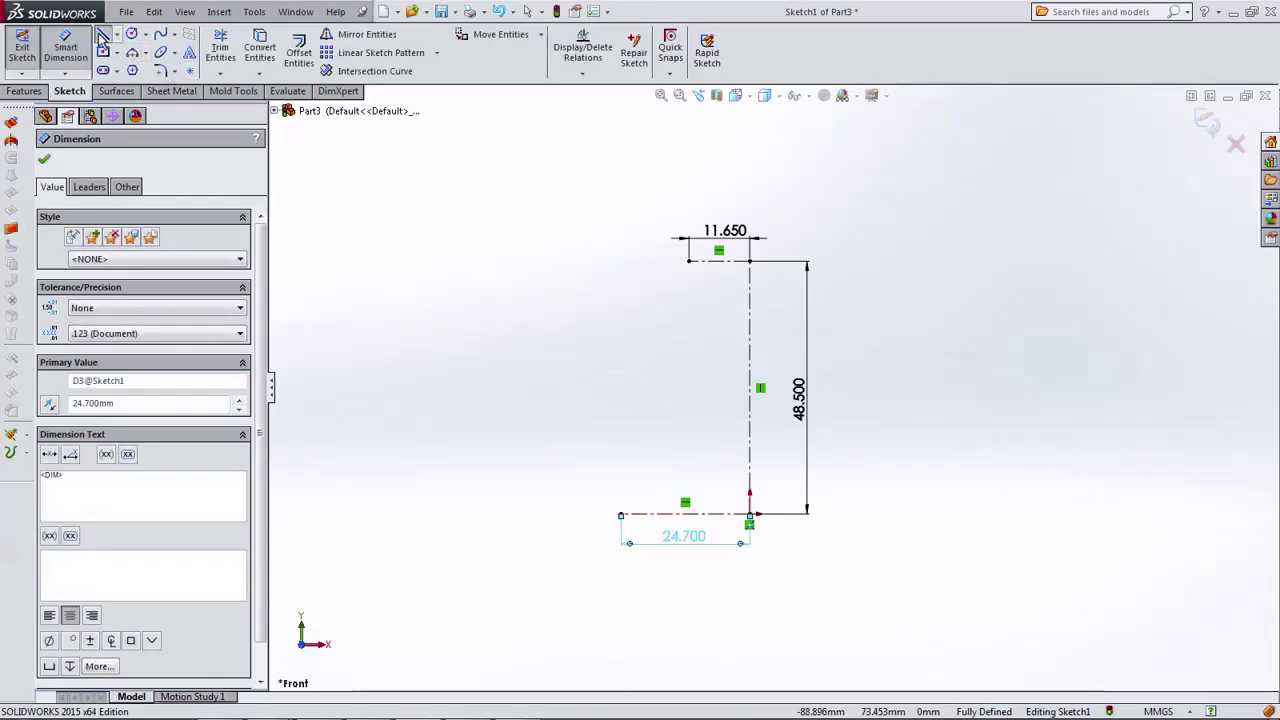
left_click(101, 34)
scroll(650, 345, "down", 2)
Draw the outer wall and bottom step profile as a chain of connected lines.
scroll(677, 340, "down", 1)
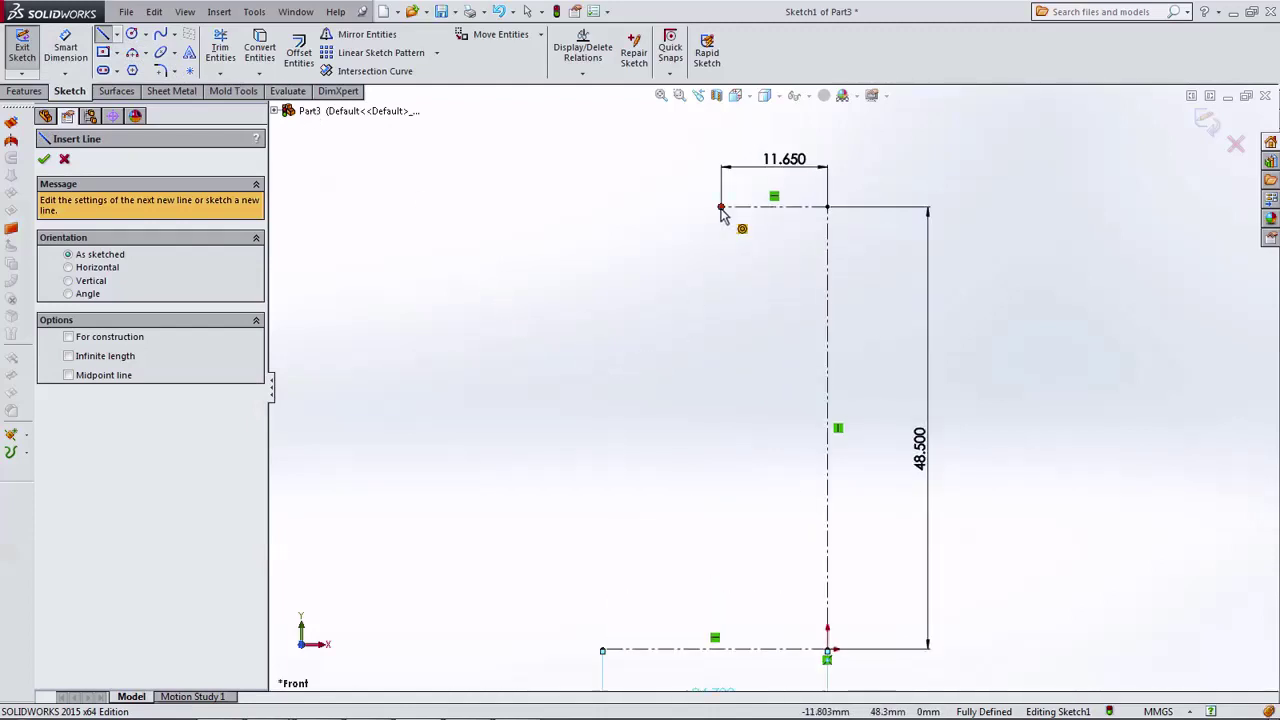
left_click(721, 207)
left_click(721, 329)
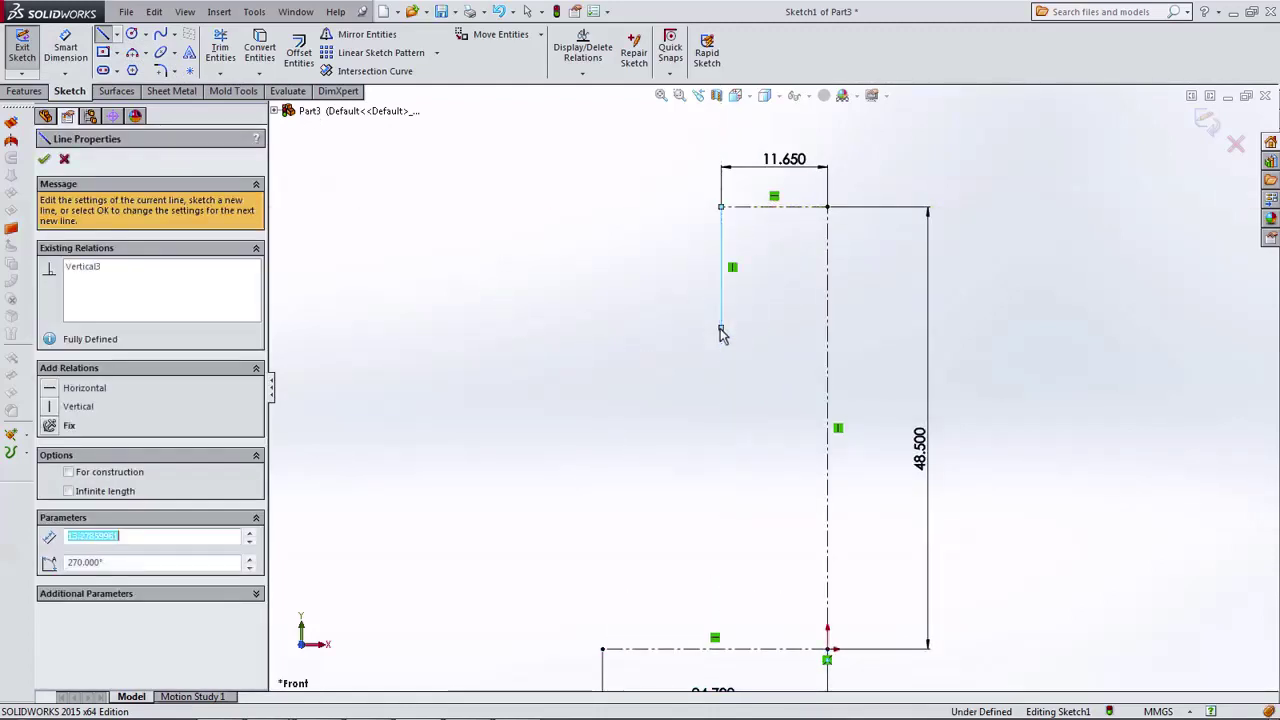
left_click(828, 334)
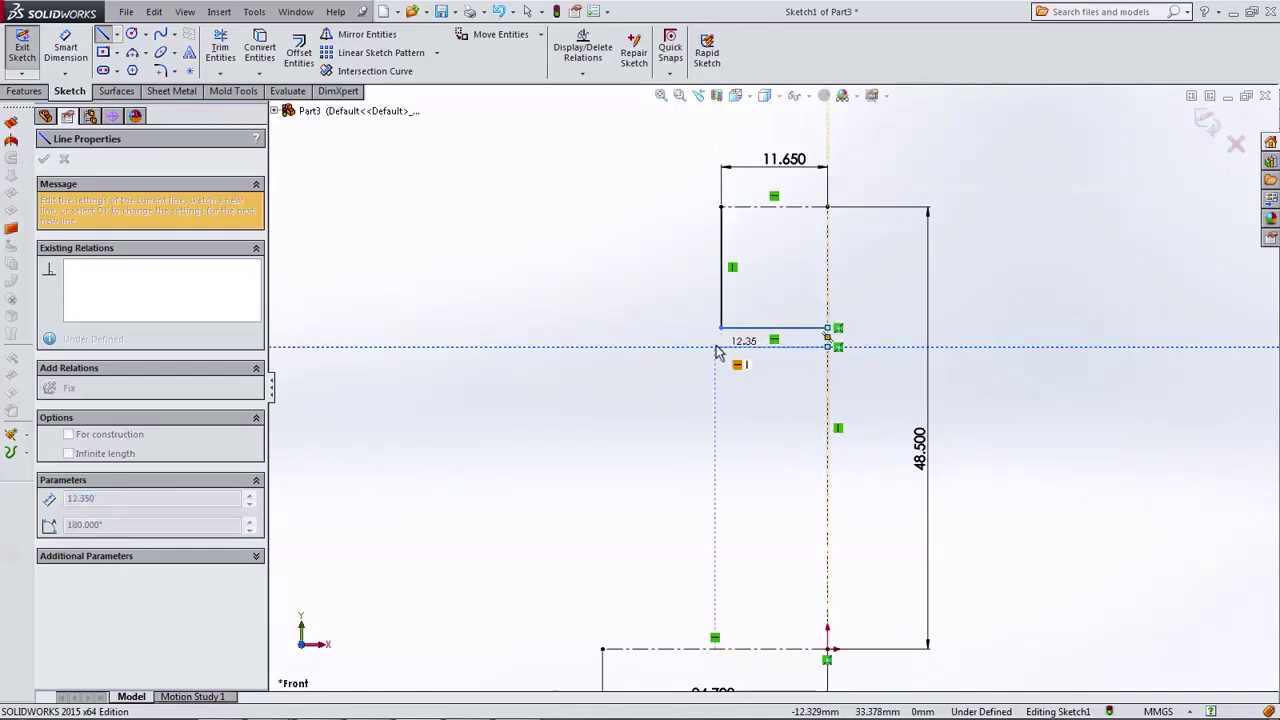
scroll(716, 352, "down", 2)
scroll(729, 354, "down", 2)
scroll(751, 360, "down", 1)
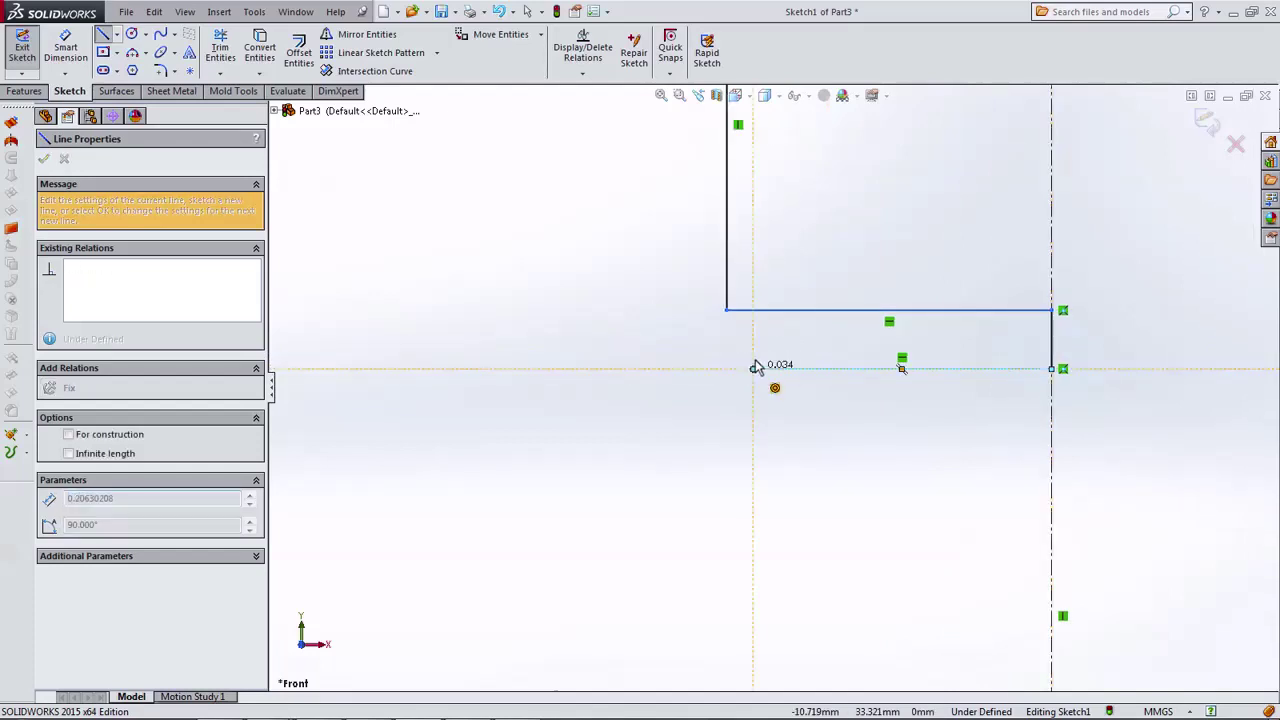
left_click(755, 368)
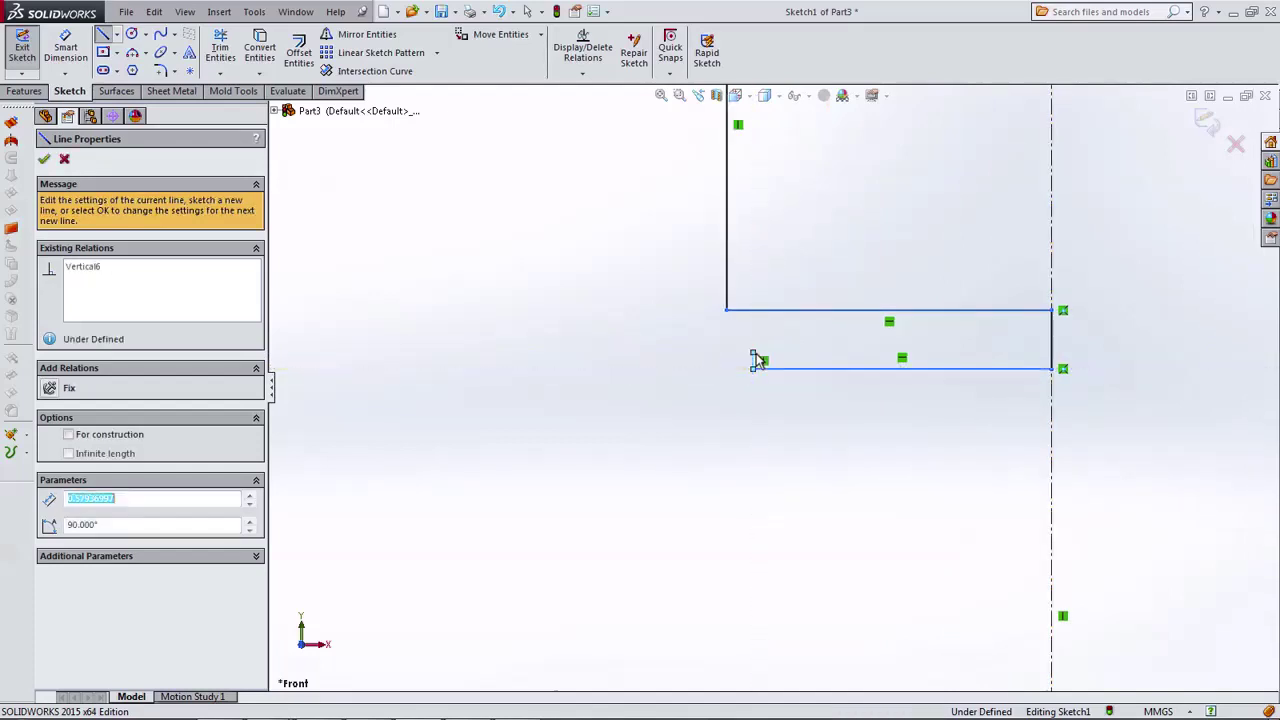
left_click(702, 353)
left_click(702, 132)
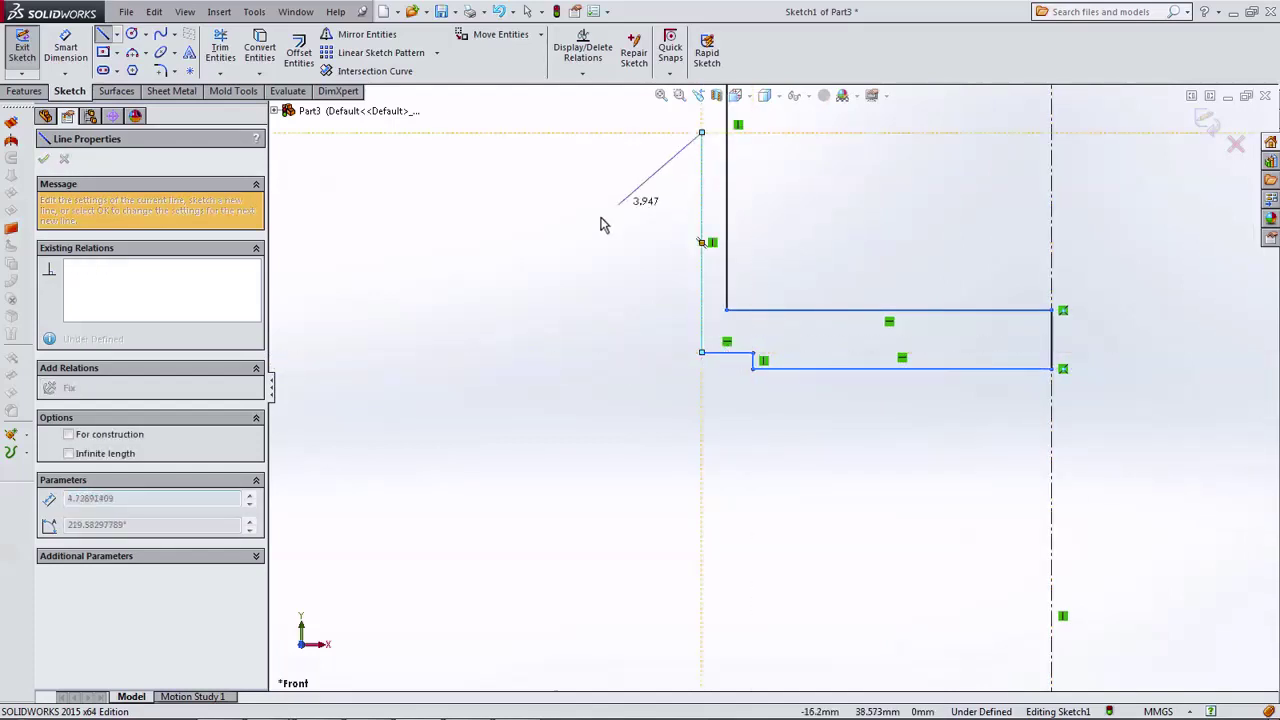
key("Escape")
Dimension the vertical wall line to 30 mm.
left_click(72, 47)
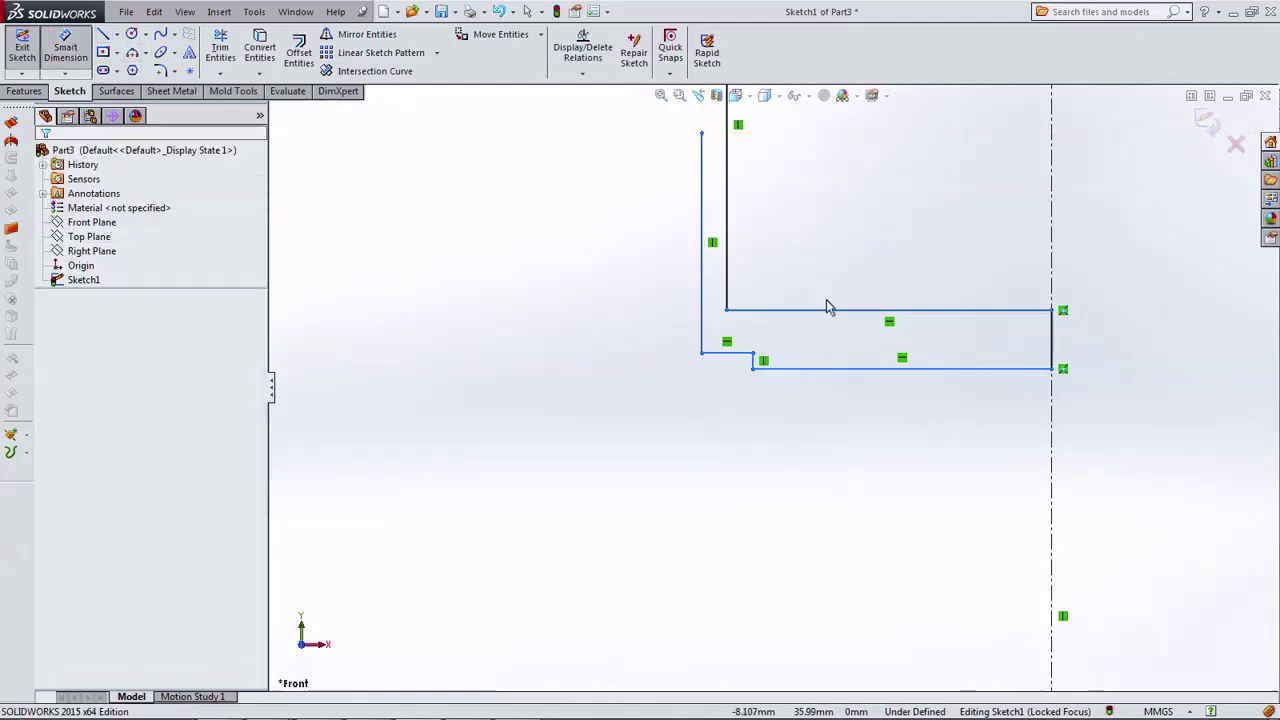
left_click(729, 269)
left_click(783, 231)
type("30")
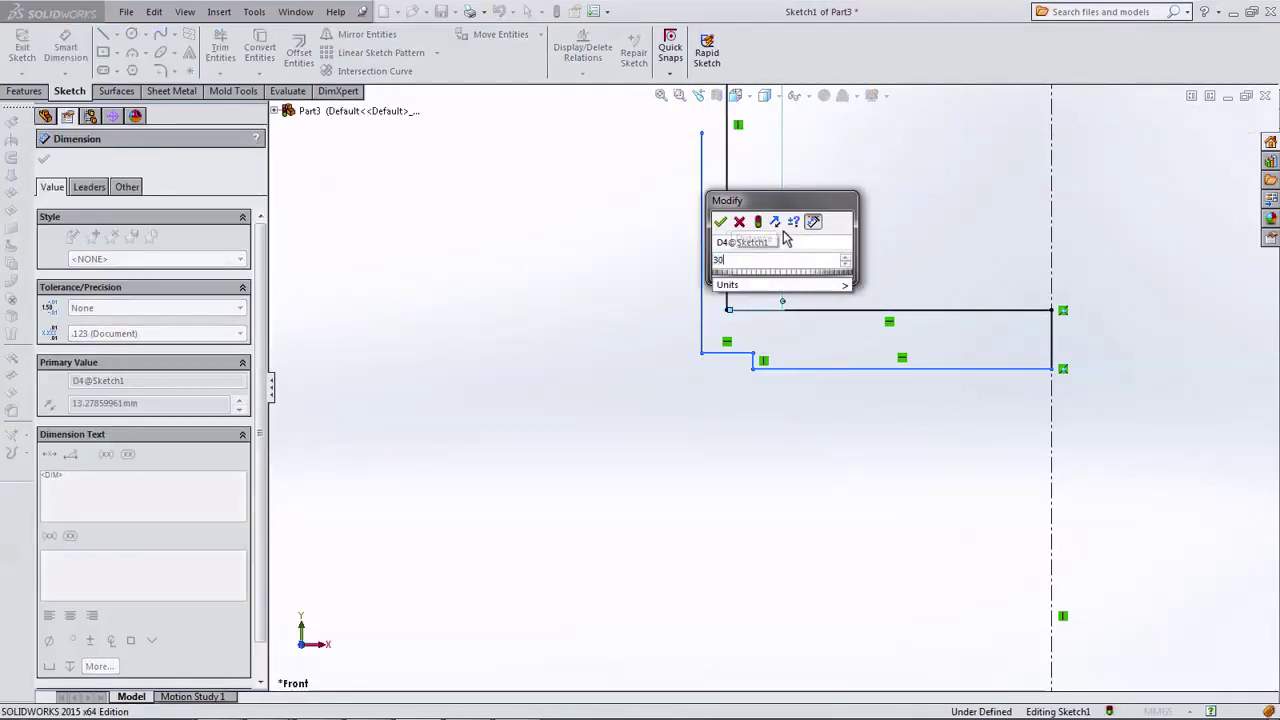
key("Return")
key("Escape")
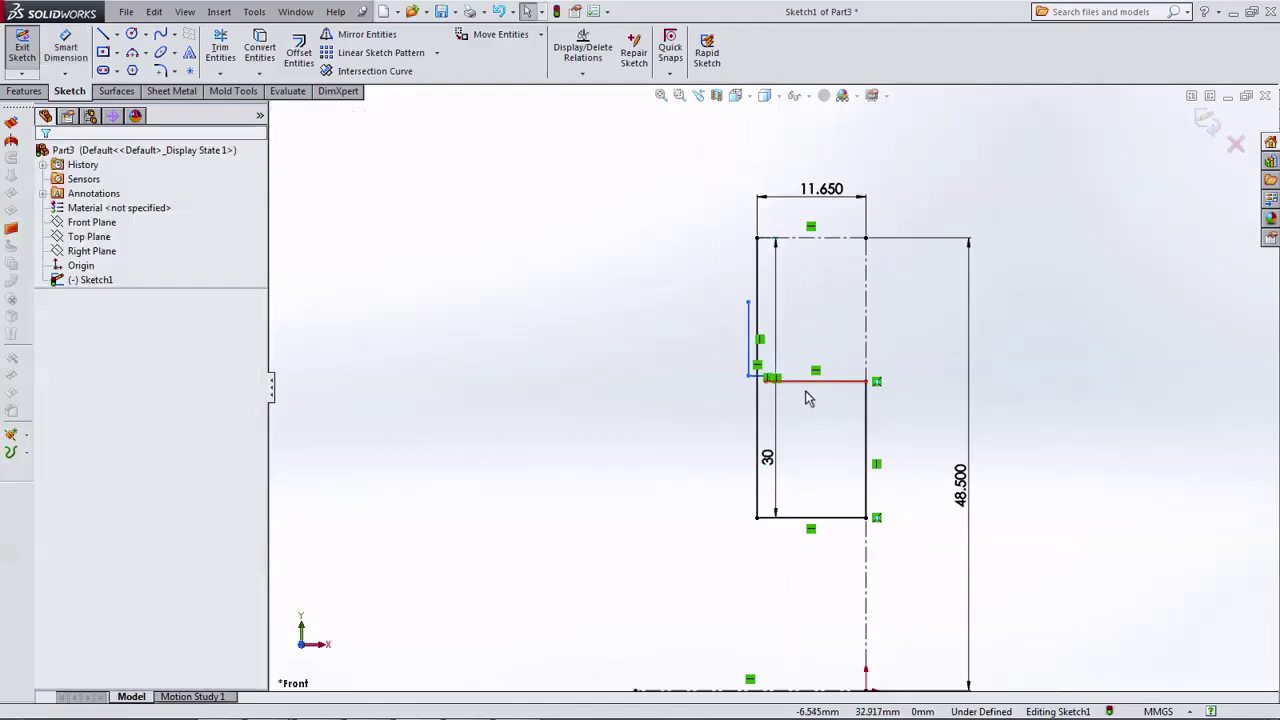
Drag the lower lines down to form the bottom step and dimension its thickness 1 mm.
left_click_drag(832, 388, 830, 566)
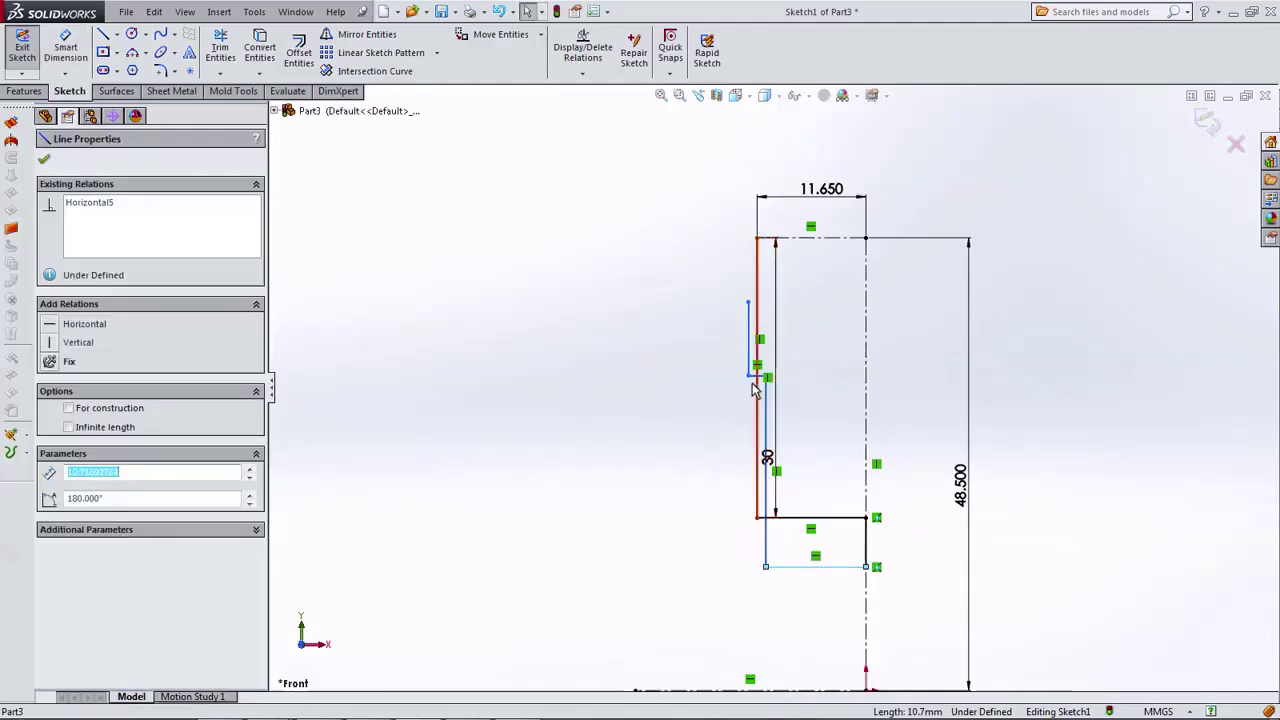
left_click_drag(750, 377, 751, 523)
left_click(814, 551)
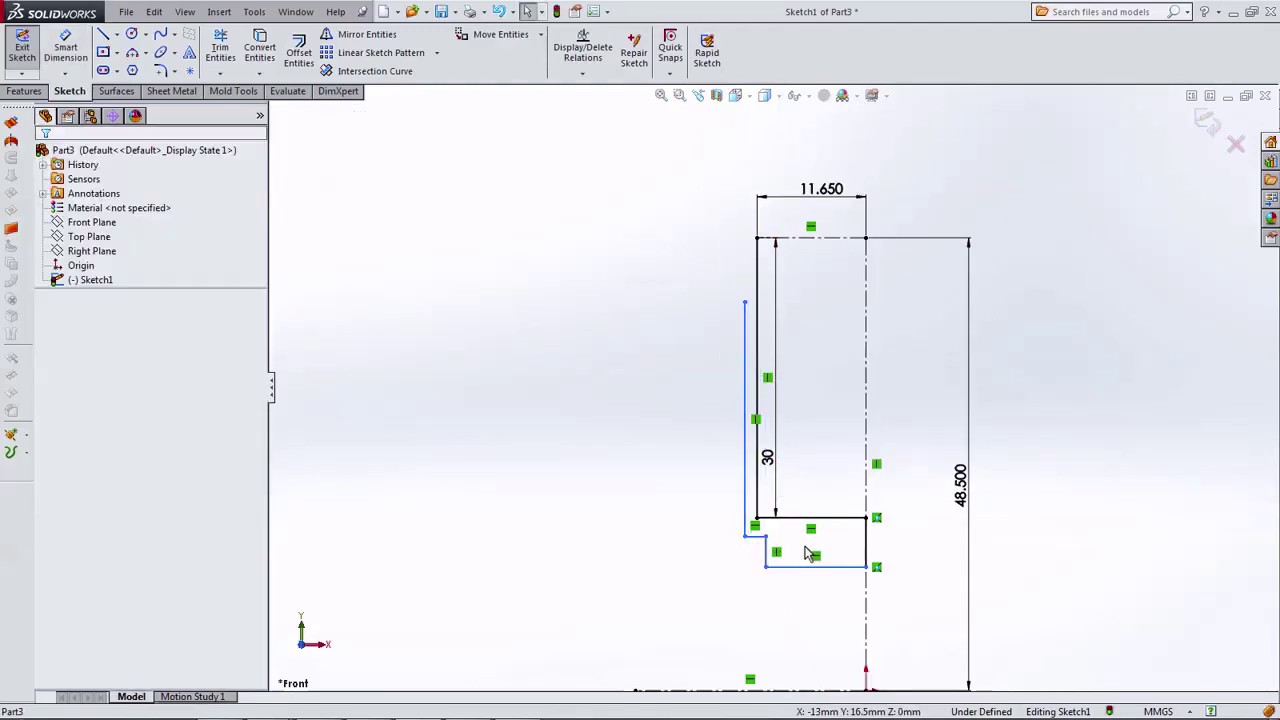
key("f")
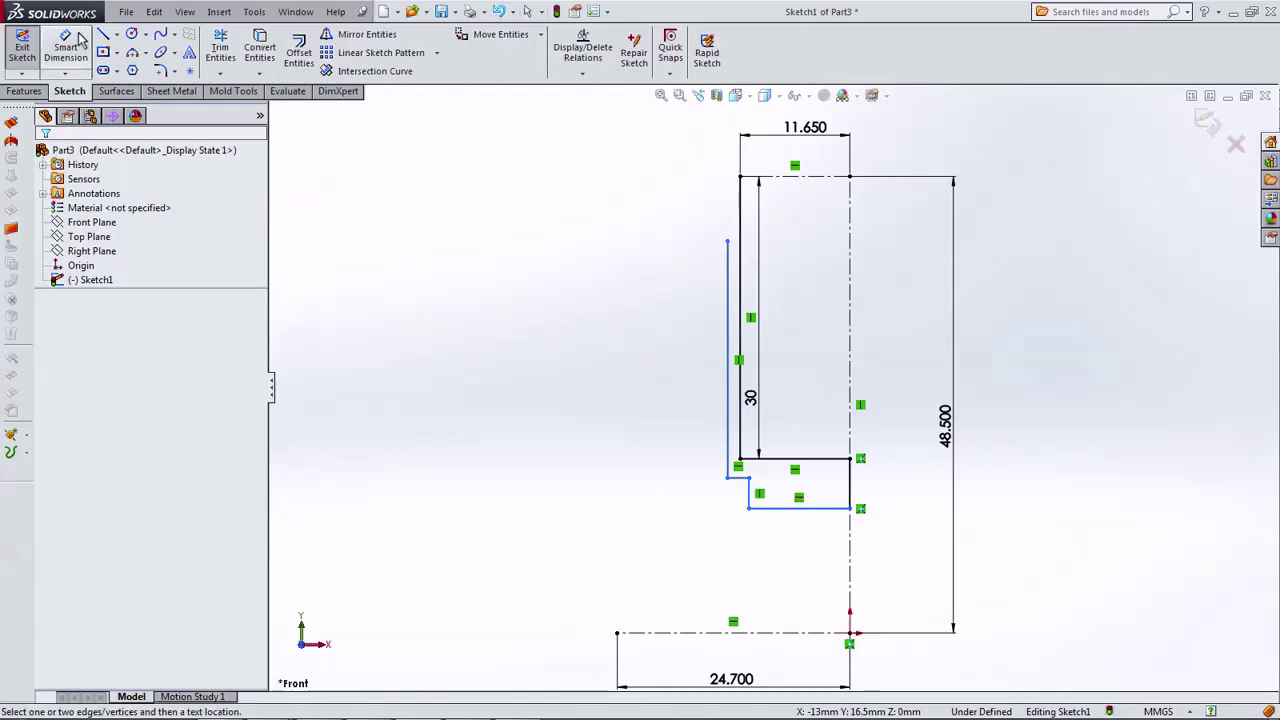
left_click(80, 38)
scroll(560, 366, "down", 2)
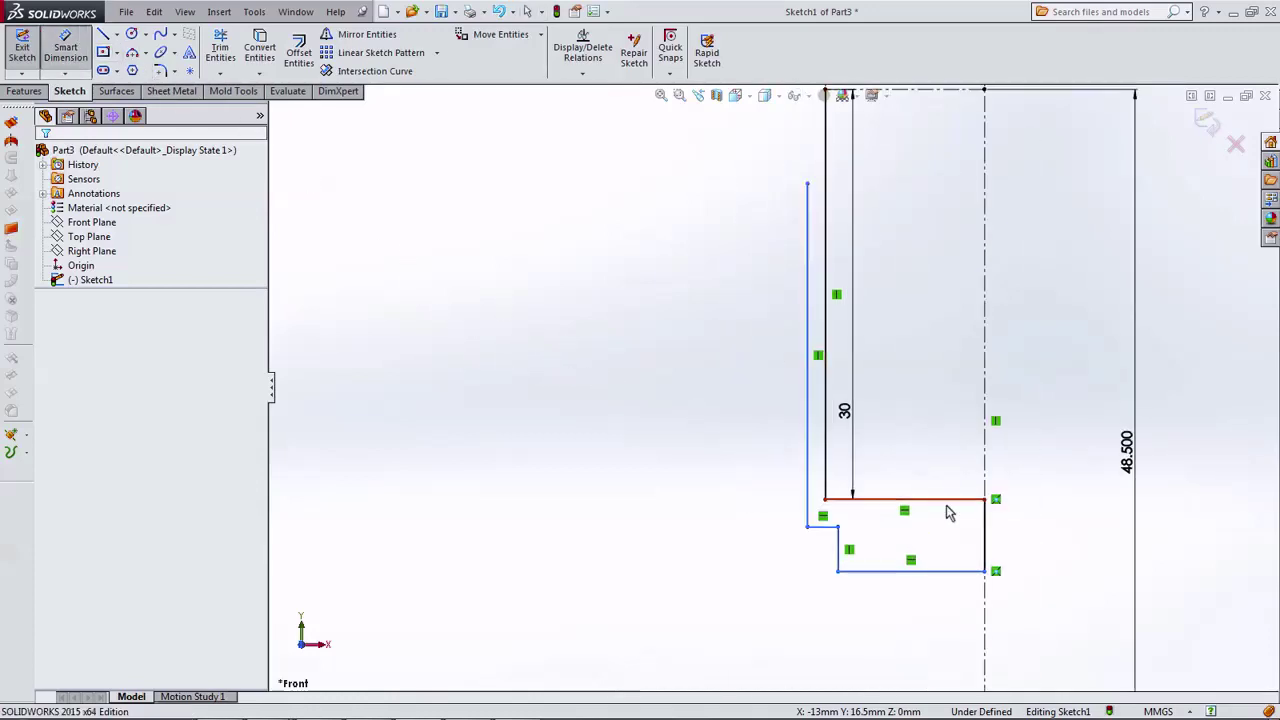
left_click(988, 524)
left_click(1004, 516)
type("1")
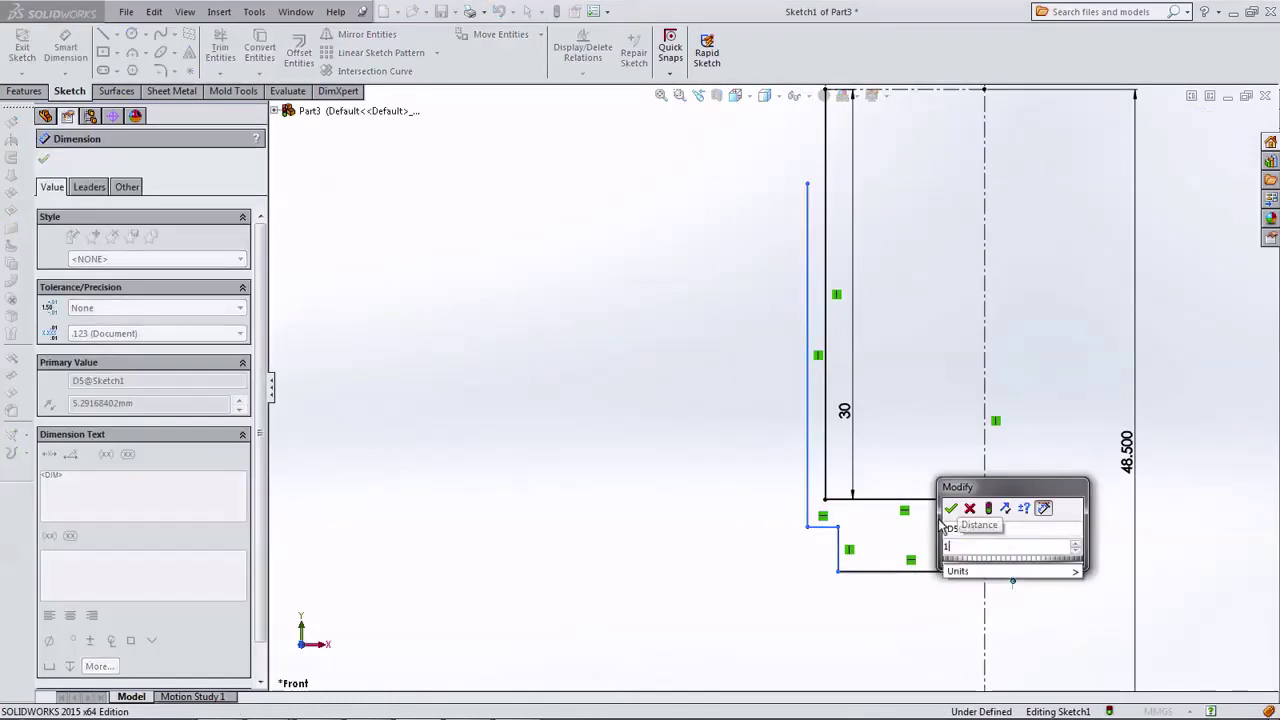
left_click(953, 512)
Move the short horizontal step line down close to the floor line.
scroll(889, 543, "down", 3)
left_click(775, 430)
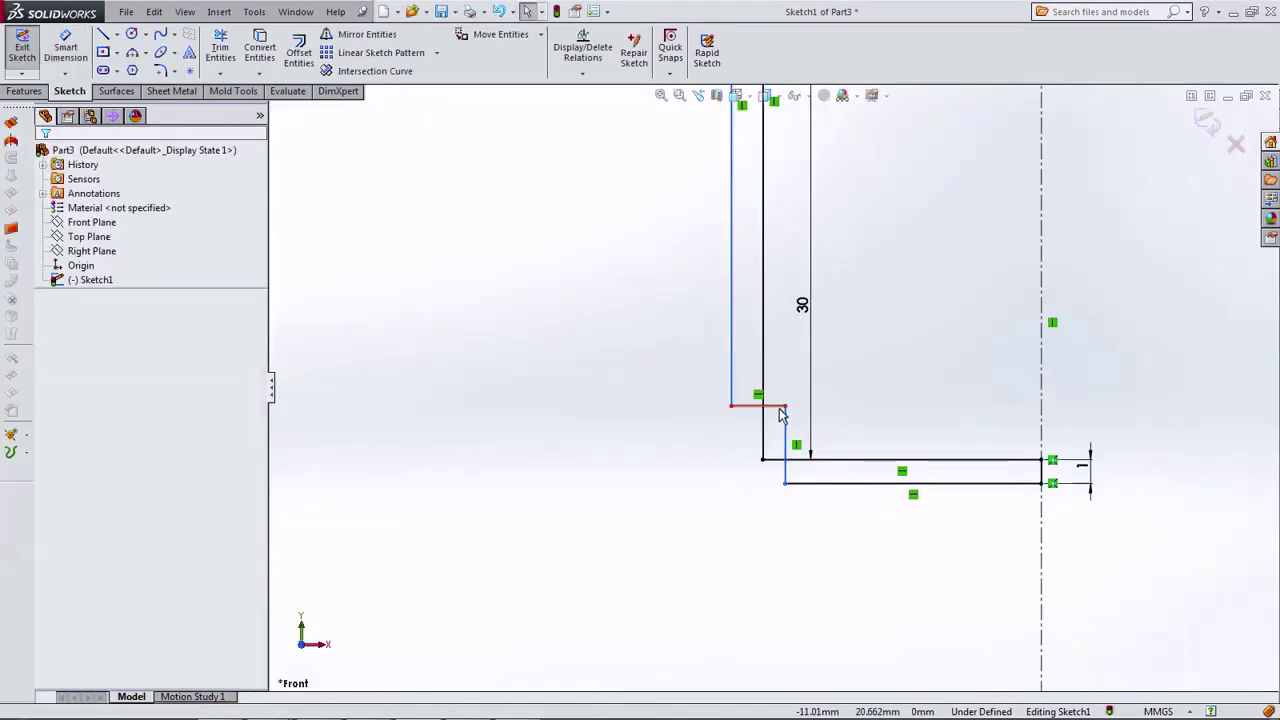
left_click(767, 475)
left_click_drag(767, 475, 767, 469)
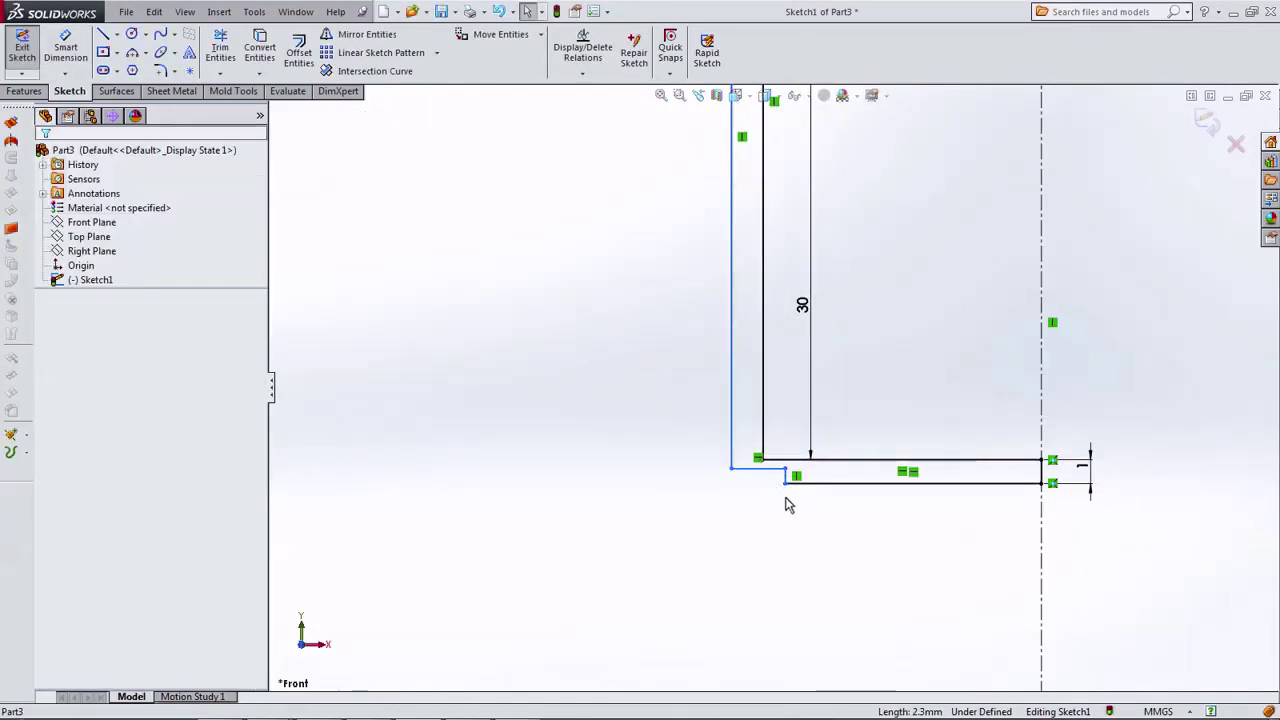
scroll(786, 505, "down", 1)
Dimension the step height to 0.5 mm and the bottom length to 24/2 (12 mm).
left_click(48, 45)
scroll(791, 466, "down", 2)
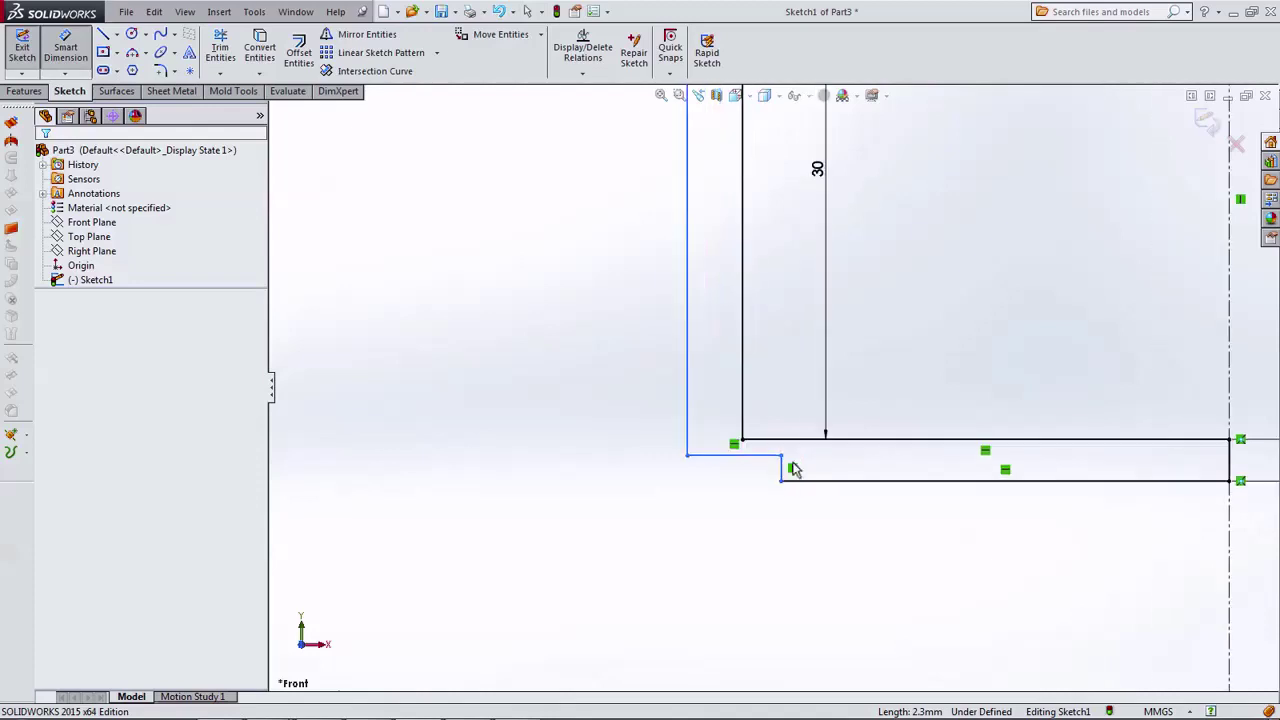
left_click(782, 467)
left_click(586, 475)
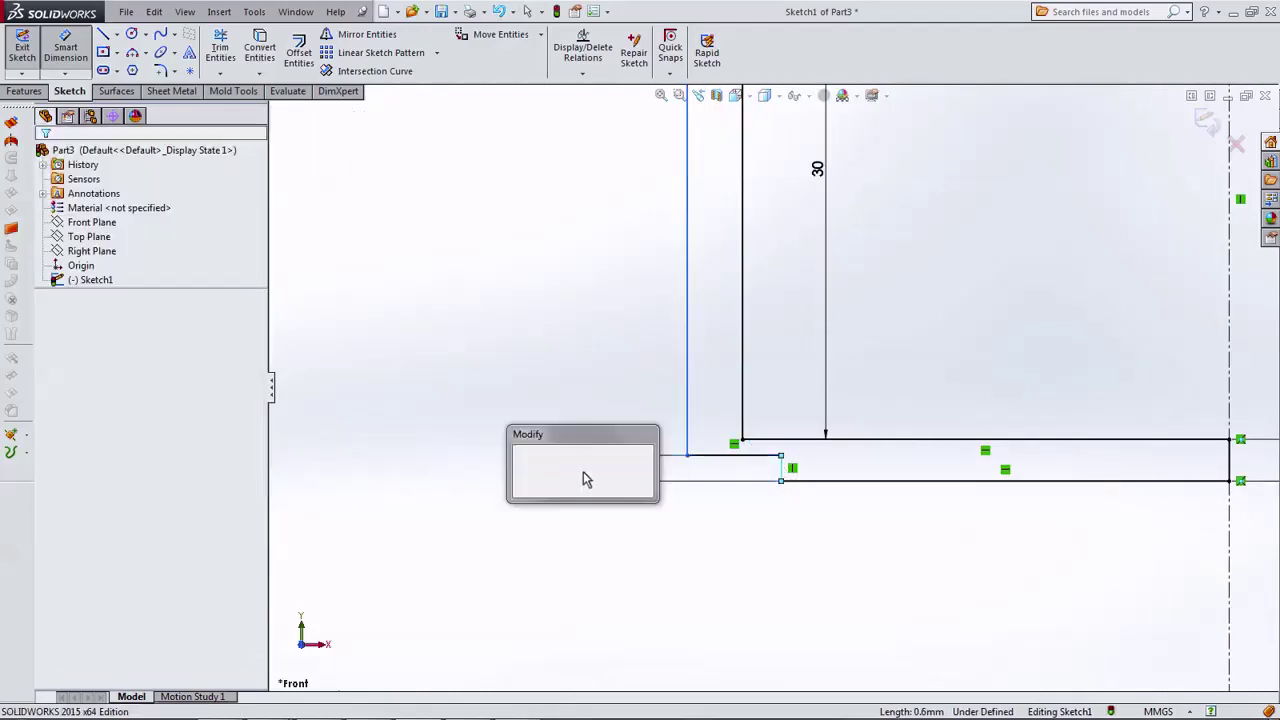
type("0.5")
key("Return")
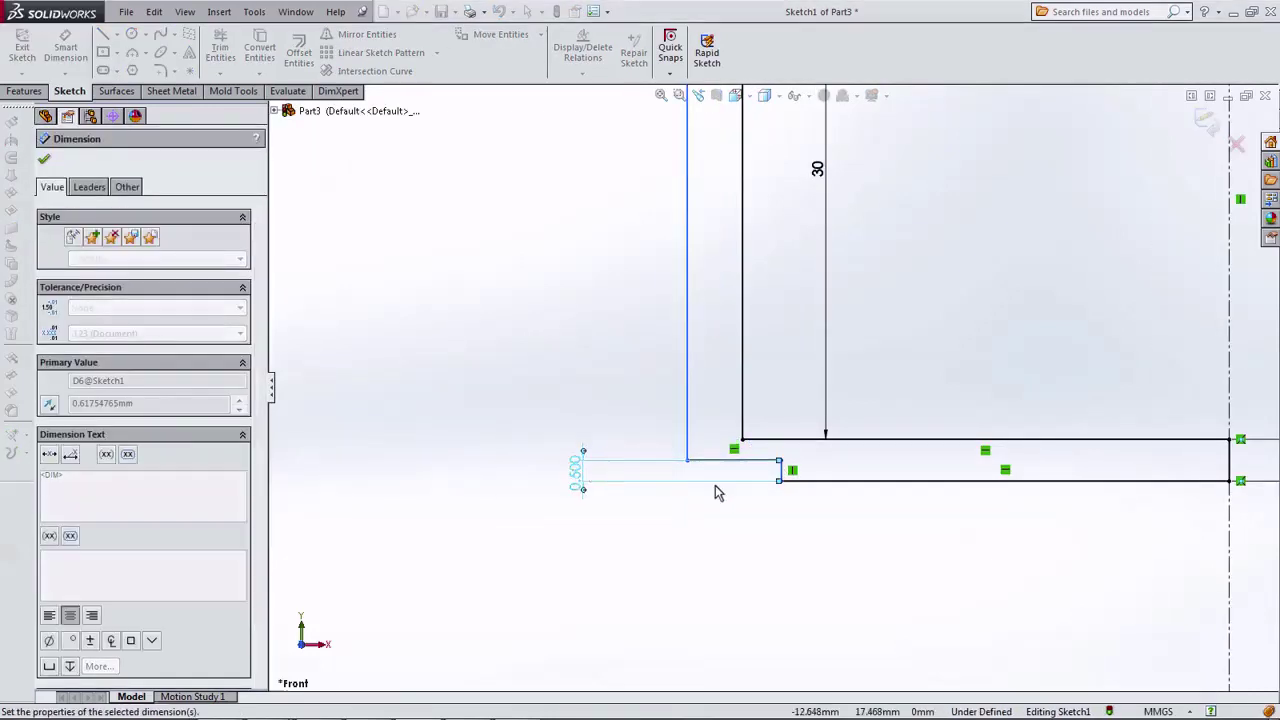
left_click(840, 485)
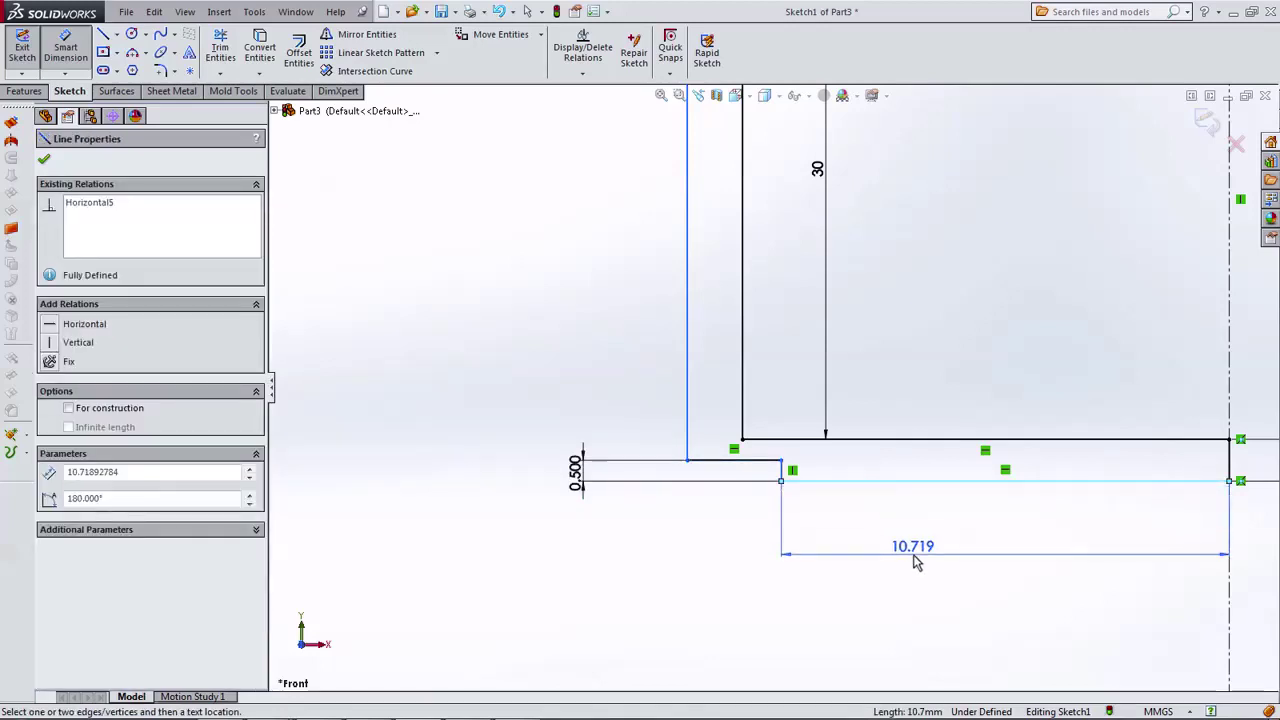
left_click(916, 562)
type("24")
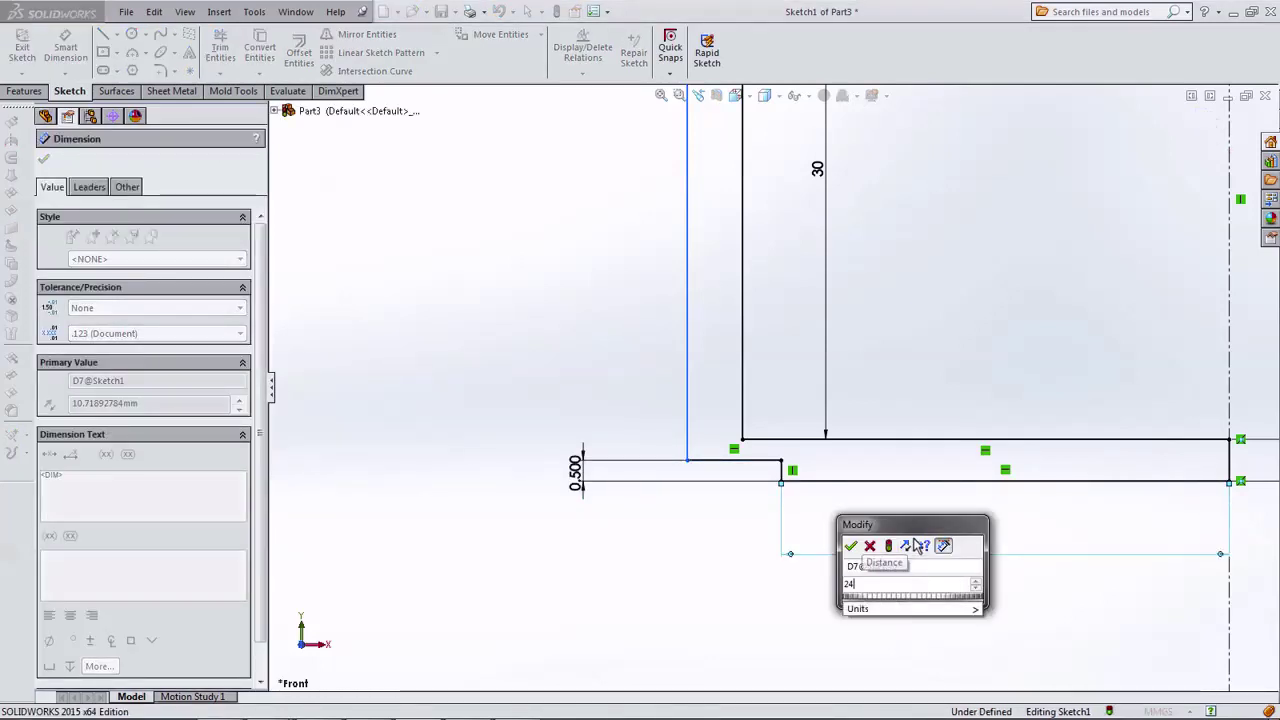
type("/2")
key("Return")
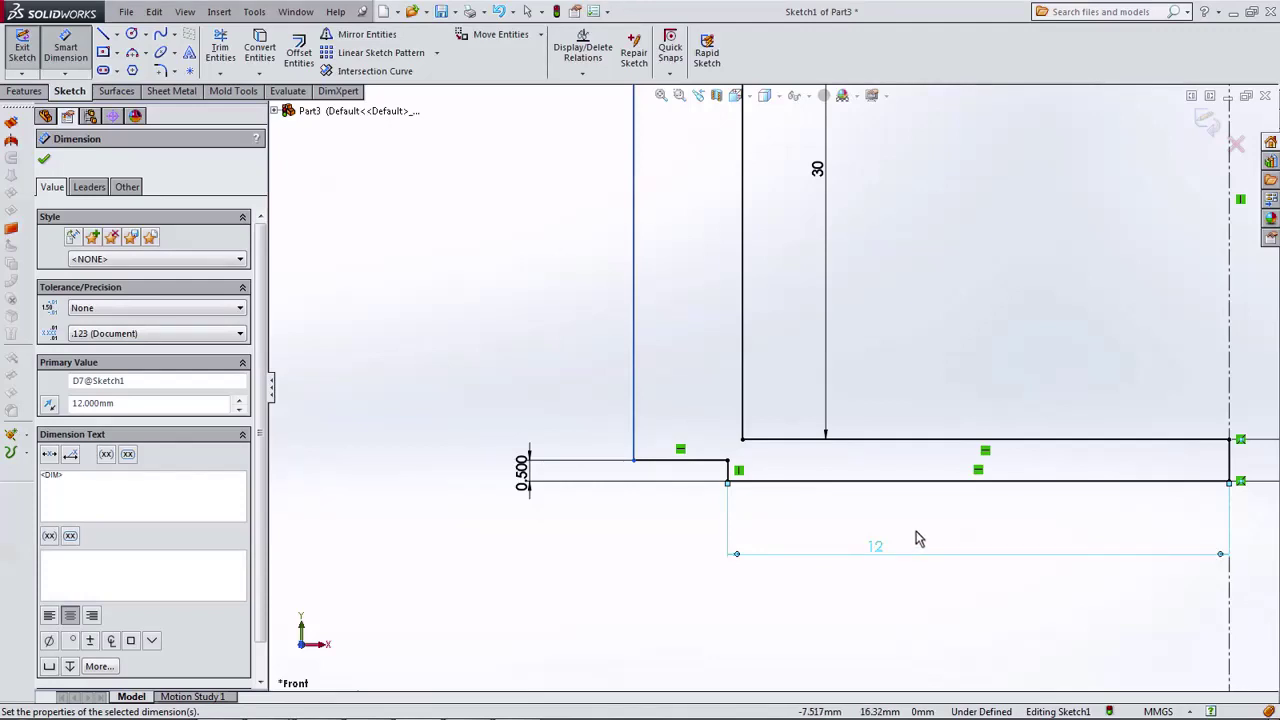
Dimension the outer wall's offset from the centreline to 25.8/2 (12.9 mm).
left_click(634, 366)
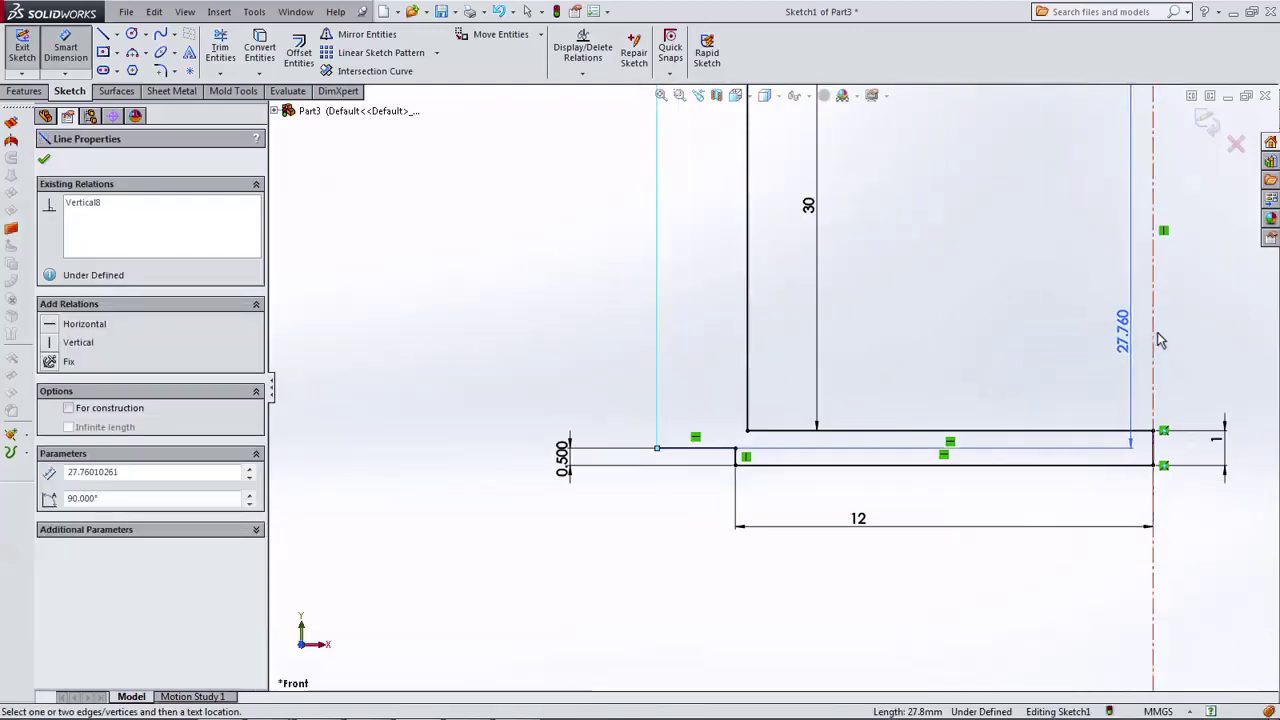
left_click(1153, 340)
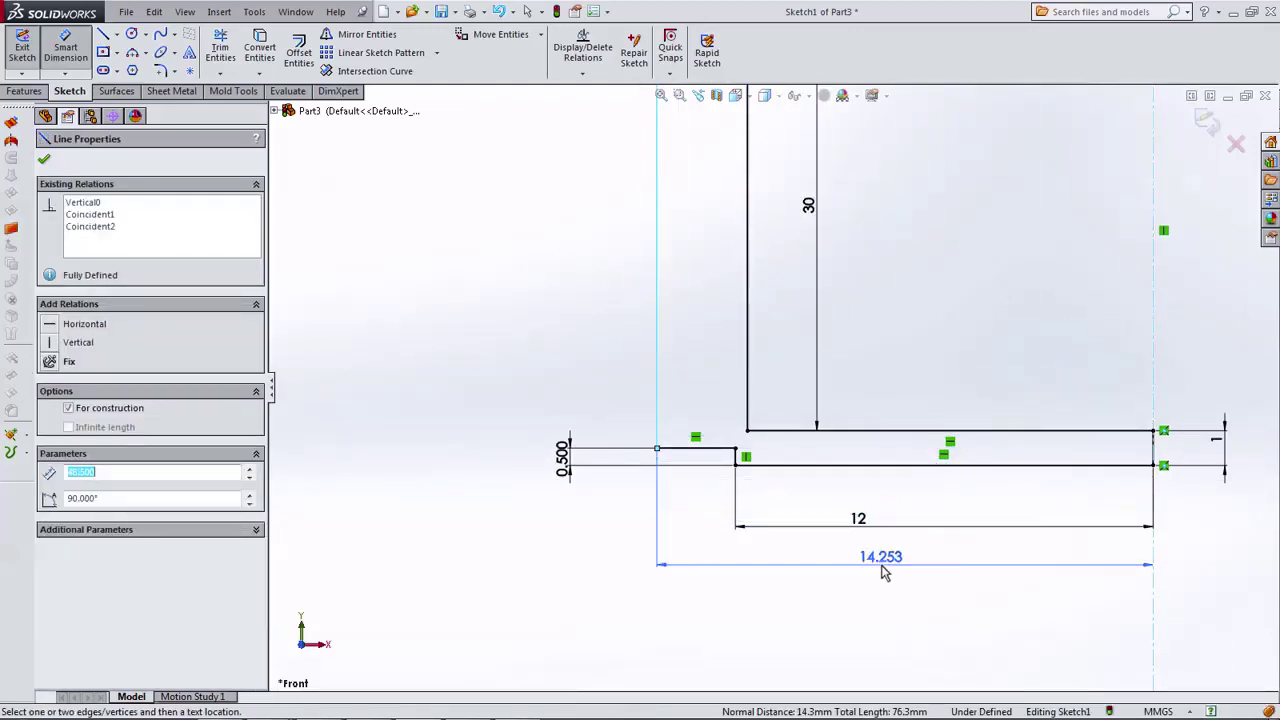
left_click(886, 566)
type("25")
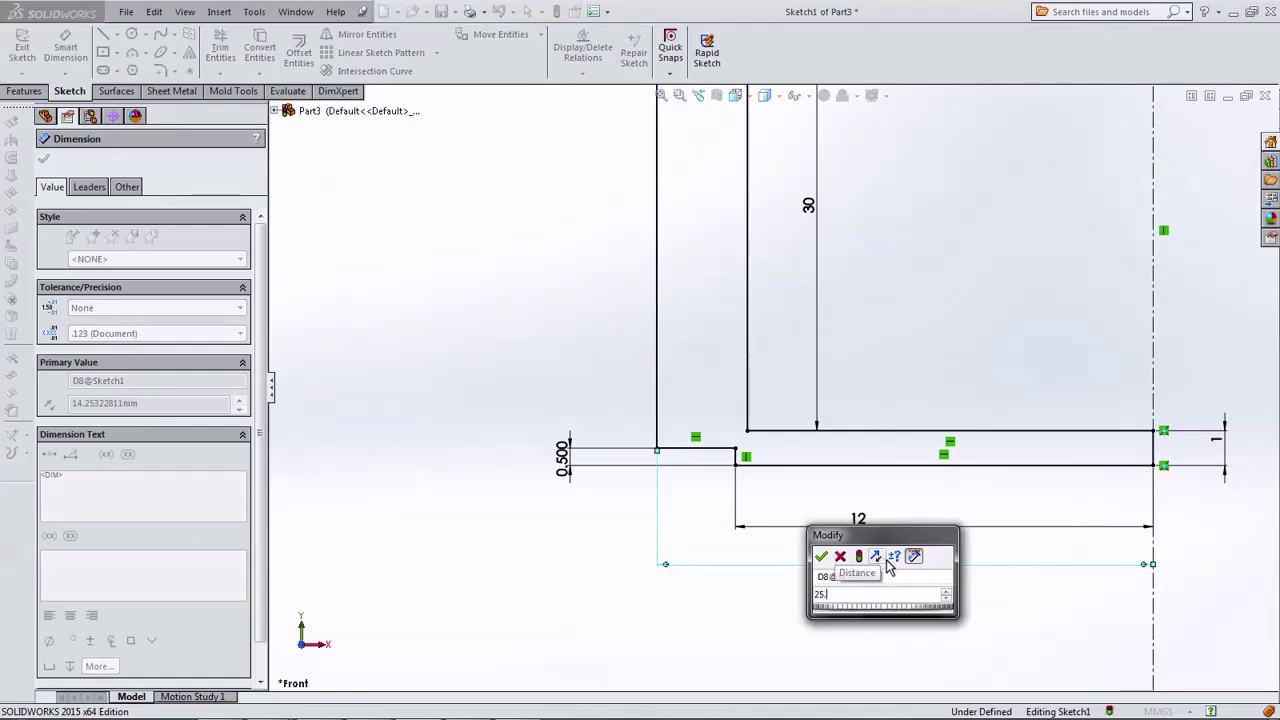
type(".8/2")
key("Return")
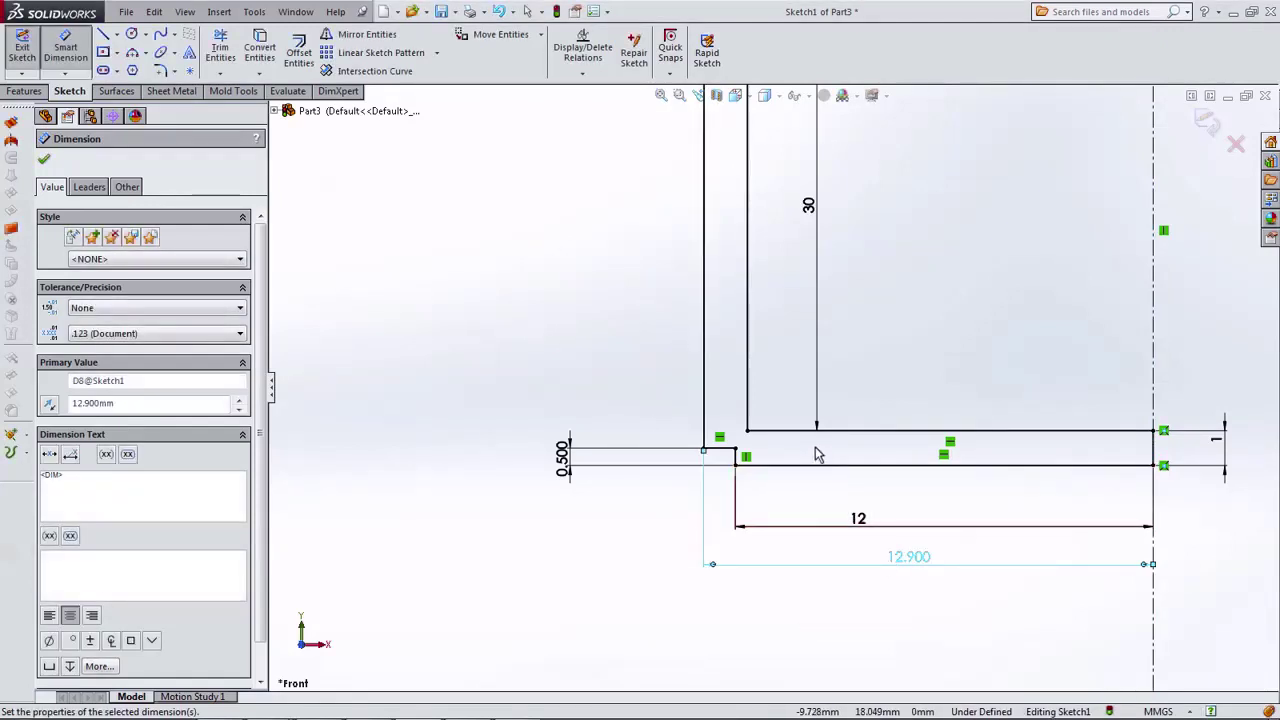
scroll(815, 468, "up", 2)
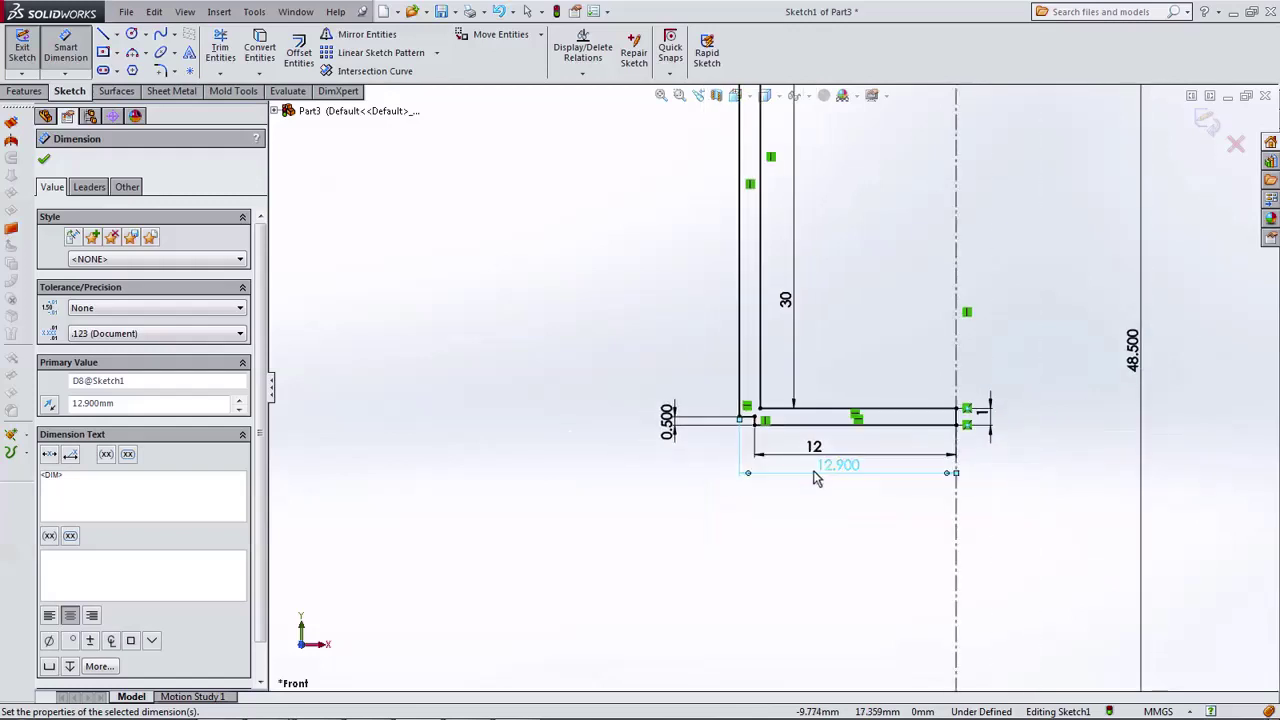
scroll(785, 290, "up", 1)
scroll(775, 175, "down", 1)
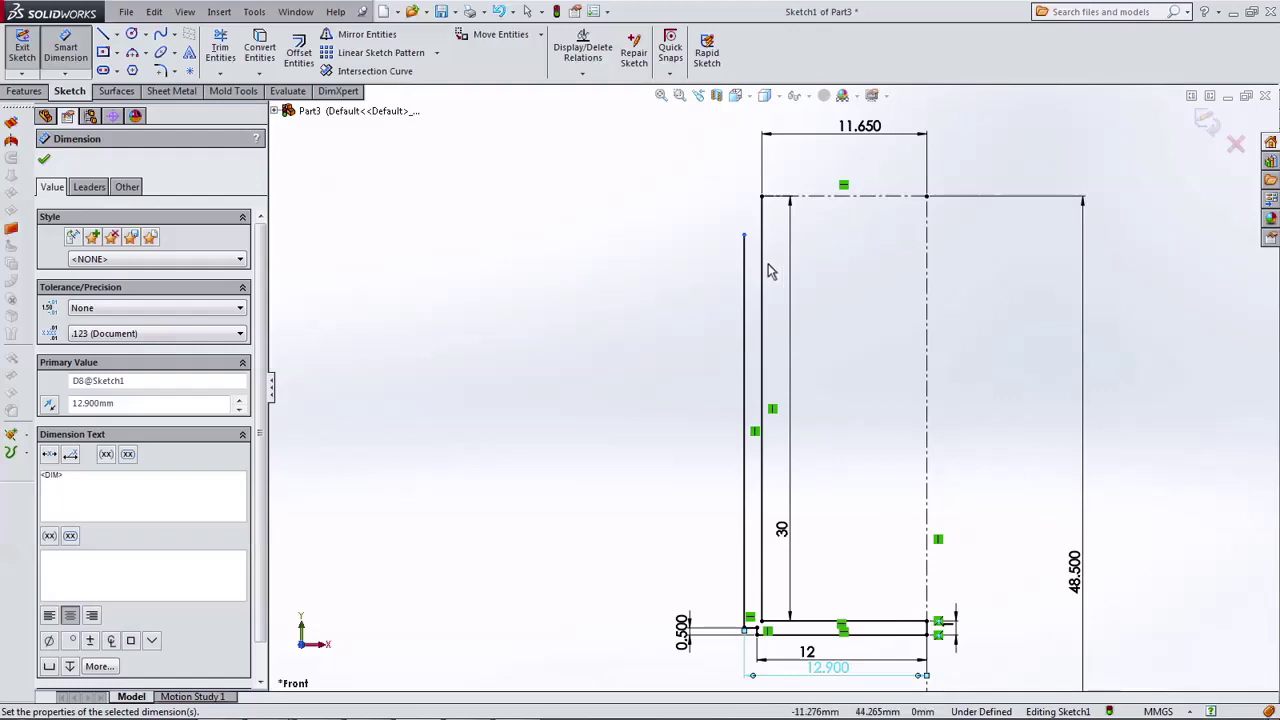
left_click(745, 238)
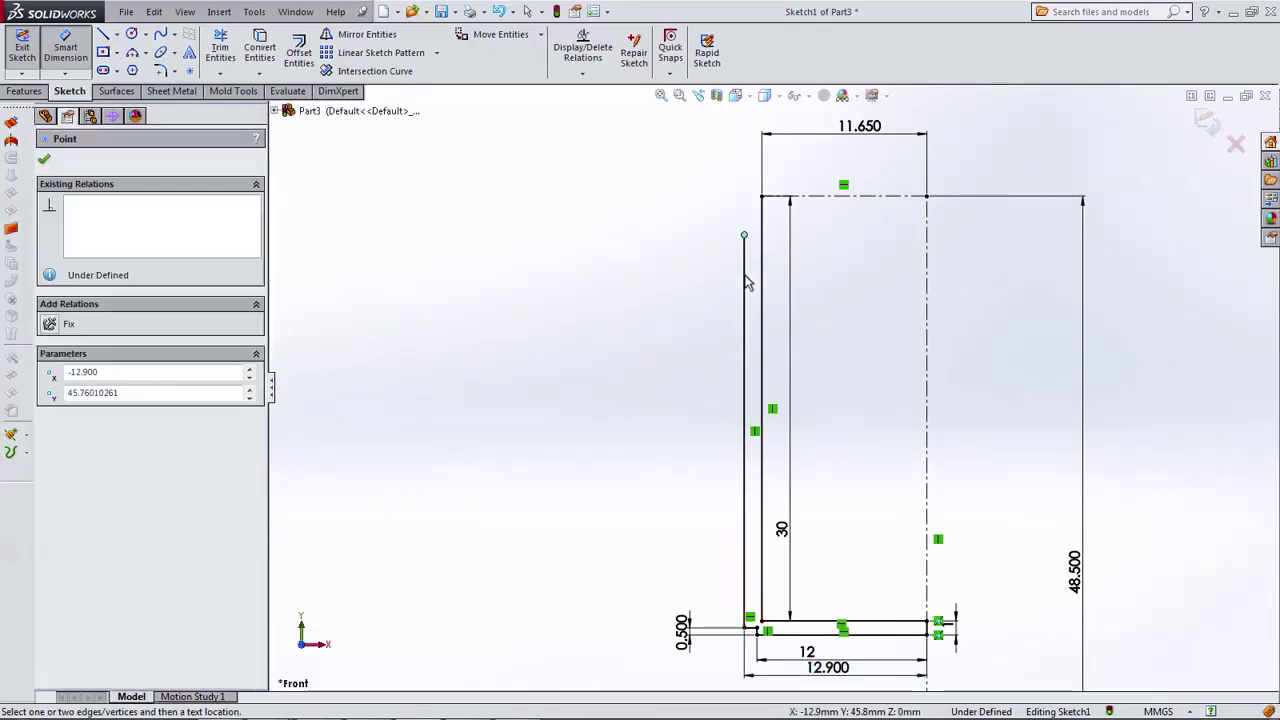
left_click(593, 227)
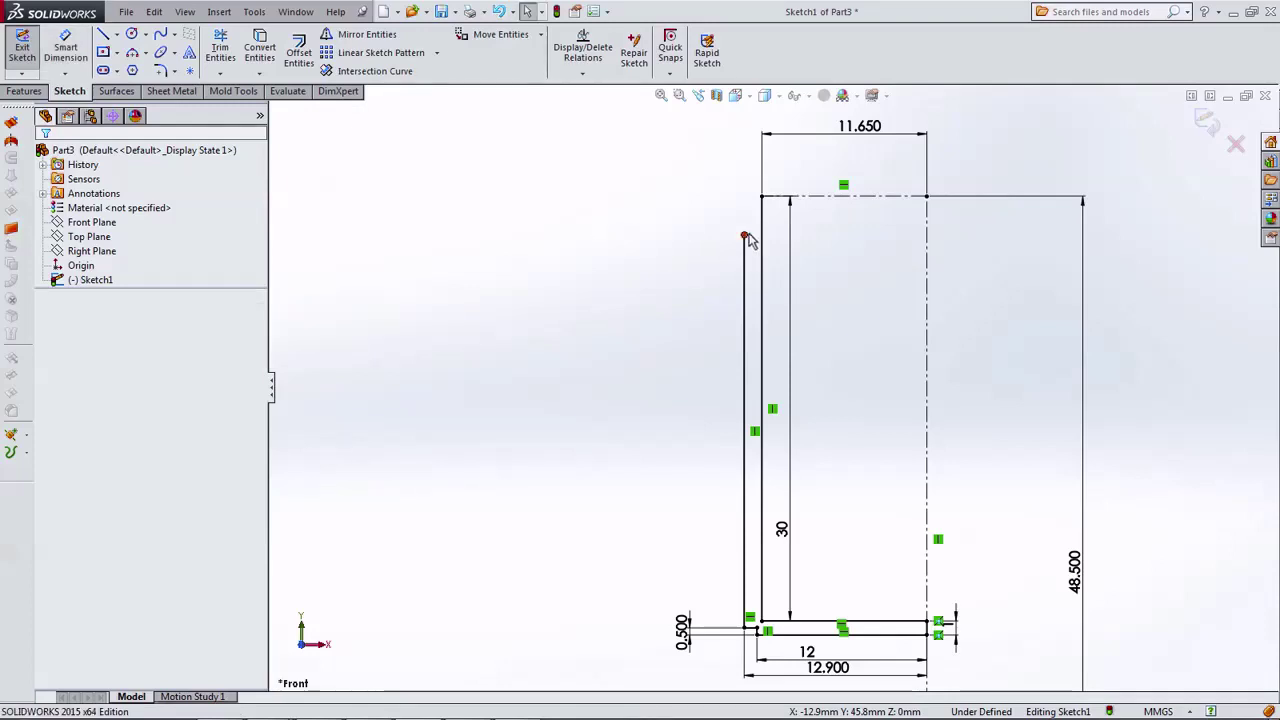
Pull the outer wall's top endpoint down.
left_click_drag(748, 240, 744, 397)
left_click(103, 34)
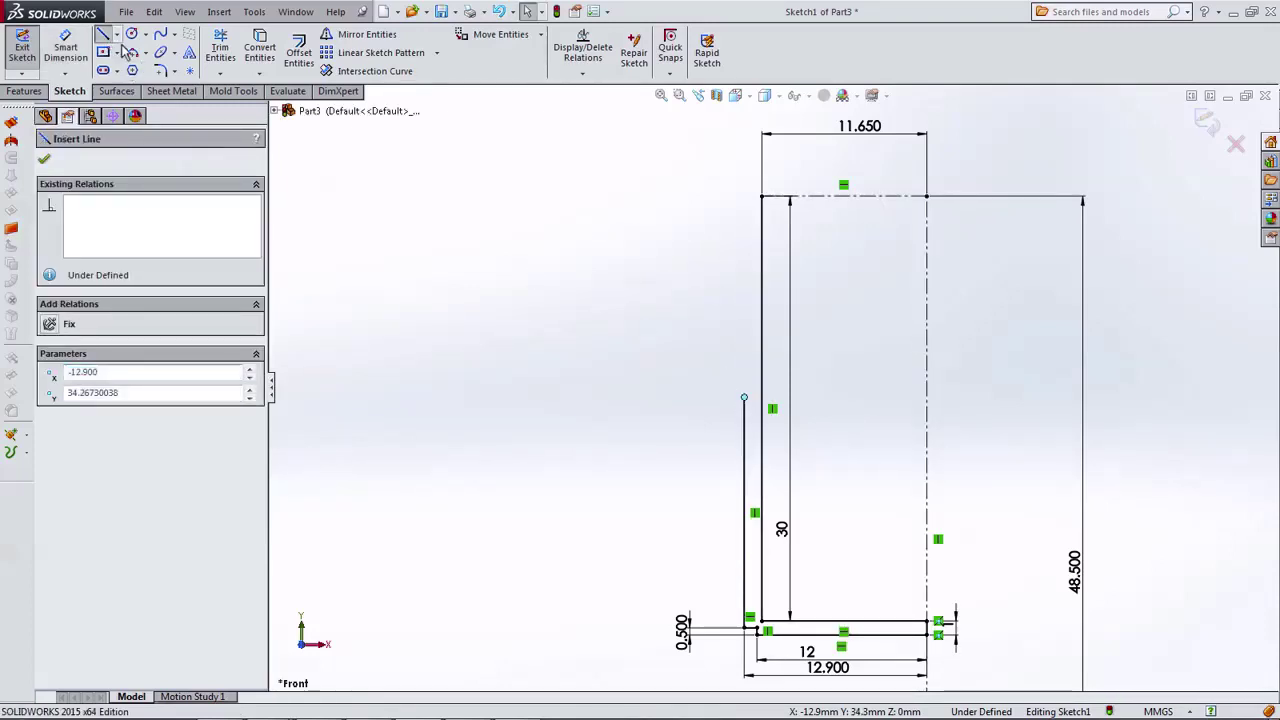
scroll(470, 150, "down", 1)
scroll(523, 151, "down", 1)
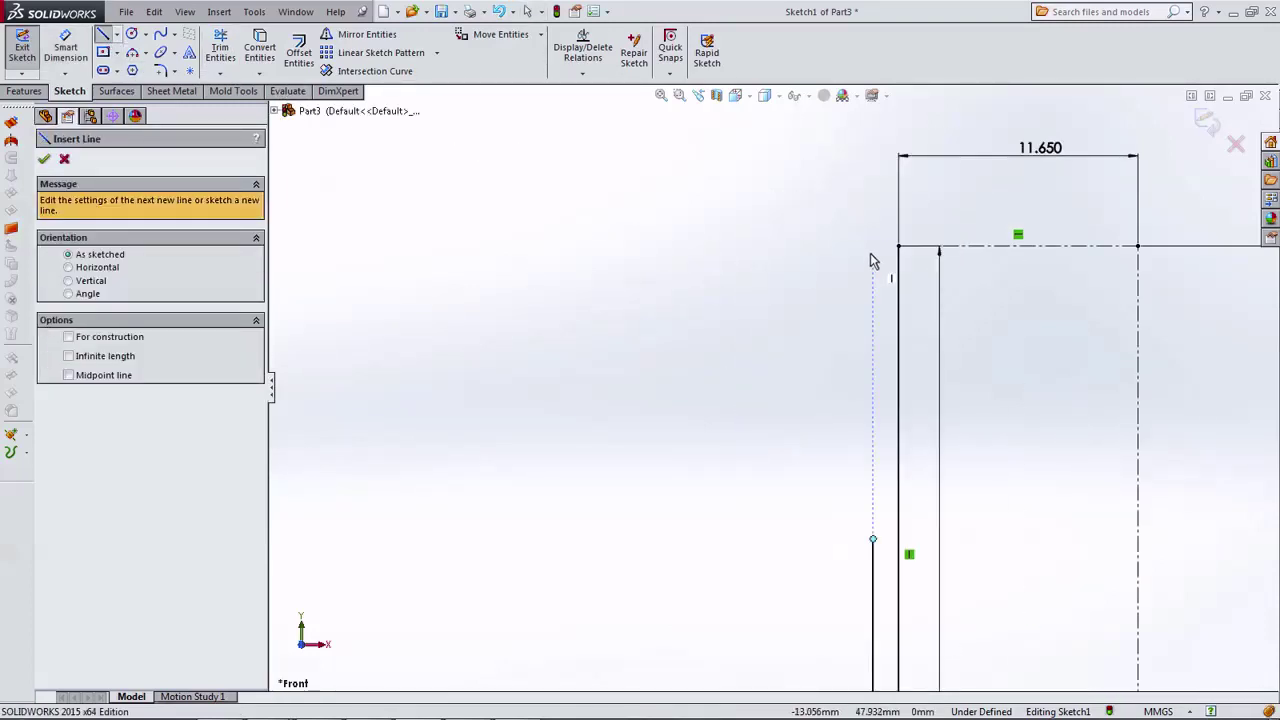
Draw a stepped chain of three vertical and two horizontal lines descending leftward.
left_click(897, 248)
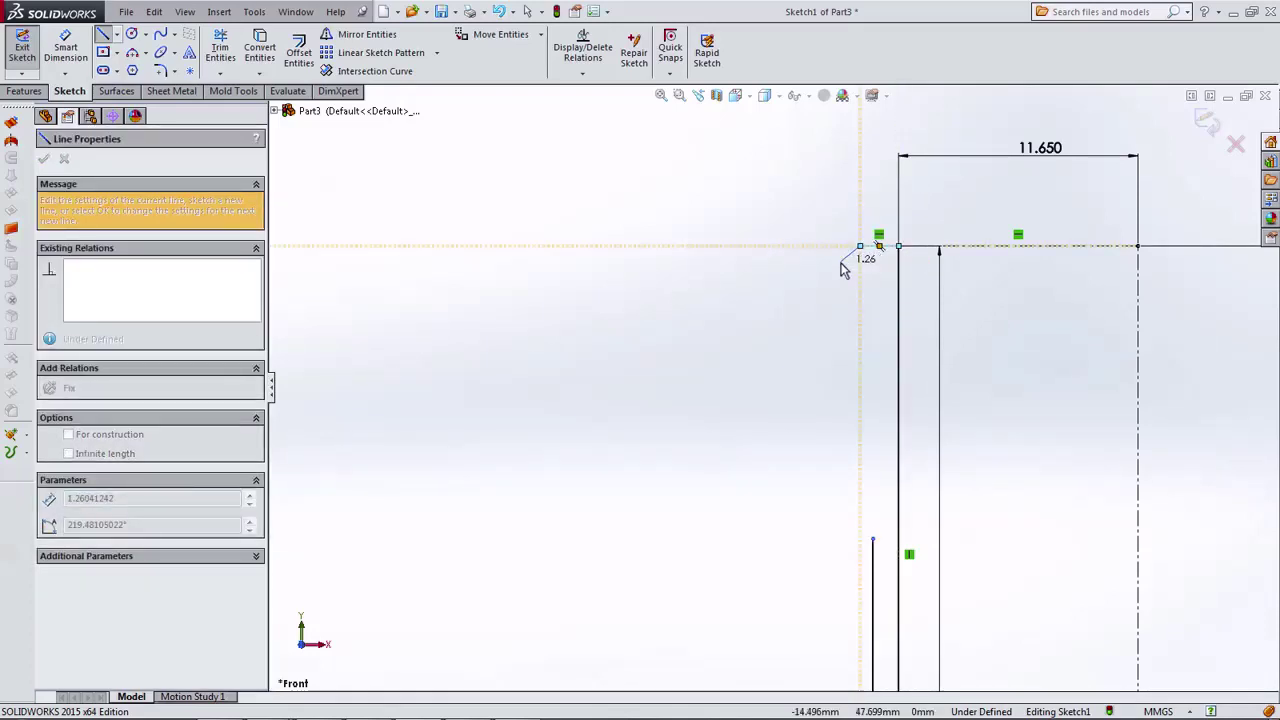
left_click(860, 364)
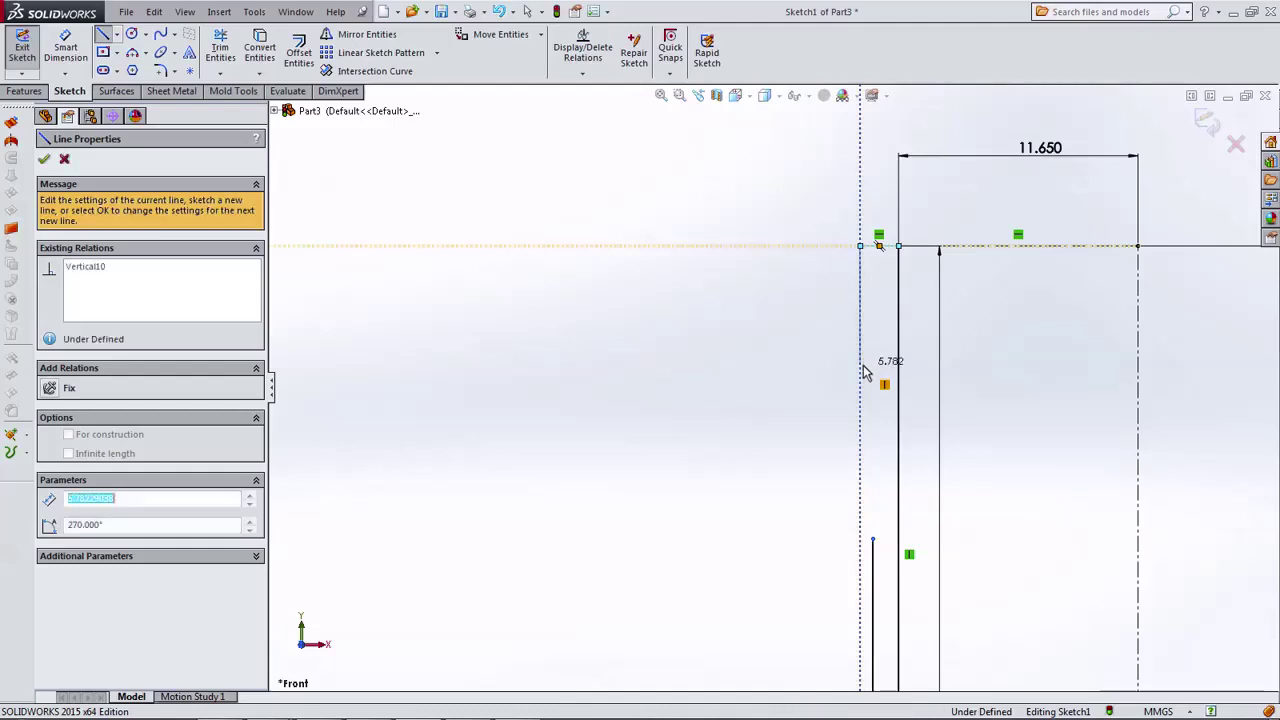
left_click(833, 364)
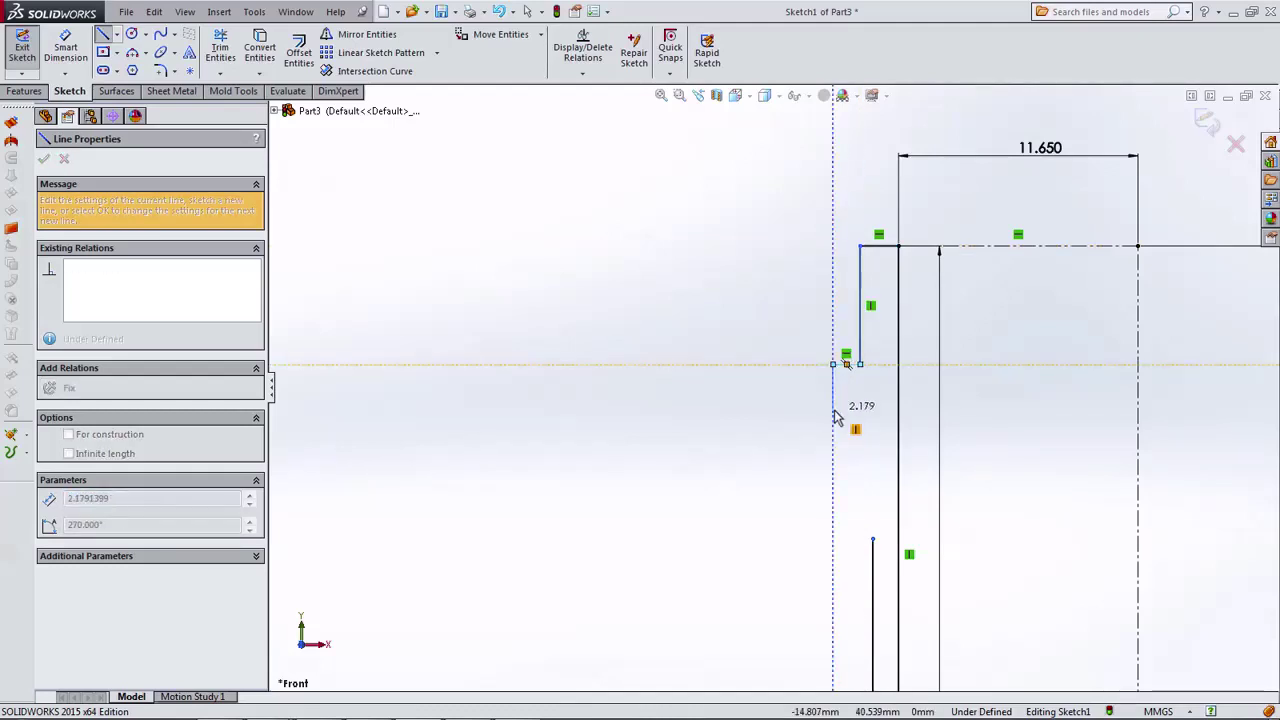
left_click(834, 411)
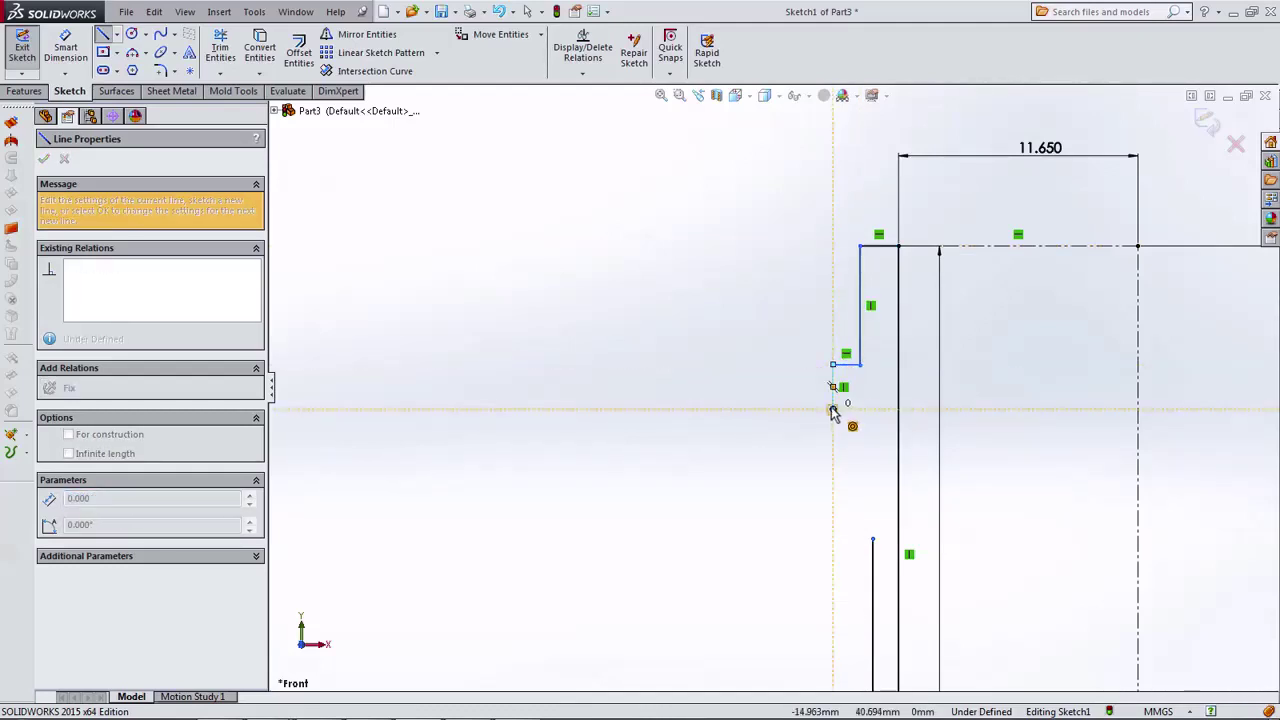
left_click(808, 405)
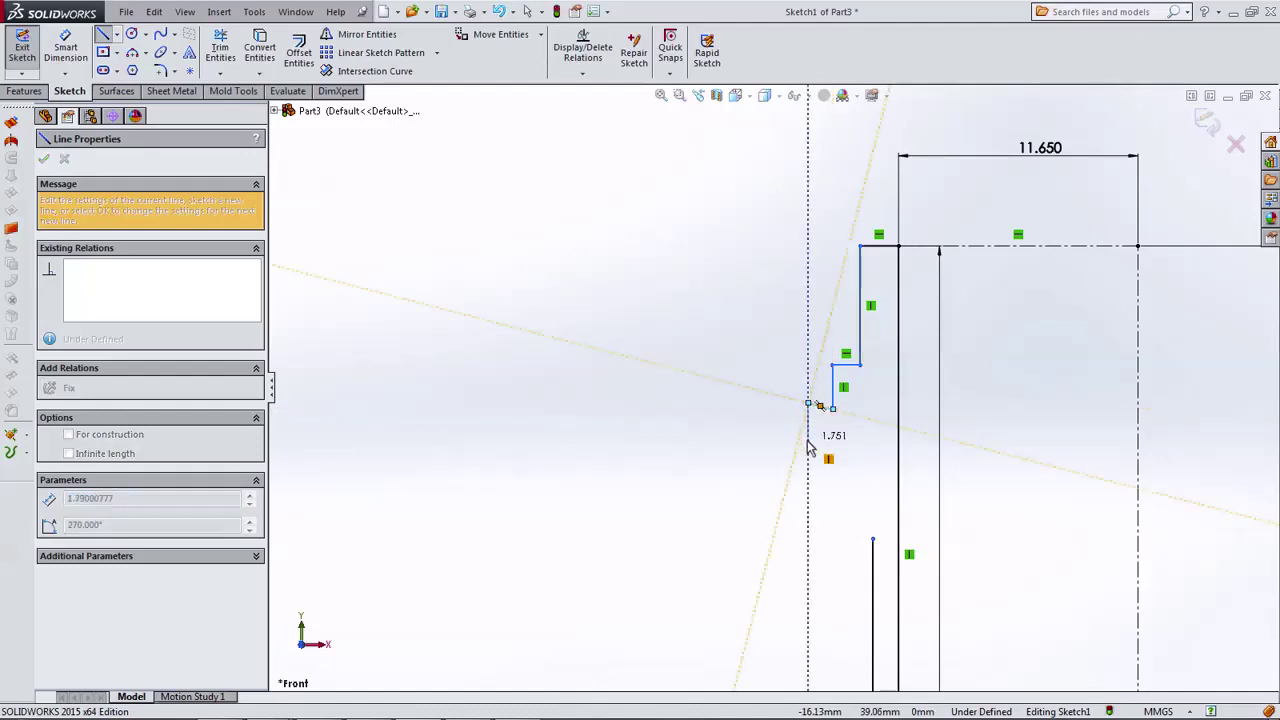
left_click(808, 447)
key("Escape")
left_click(860, 345)
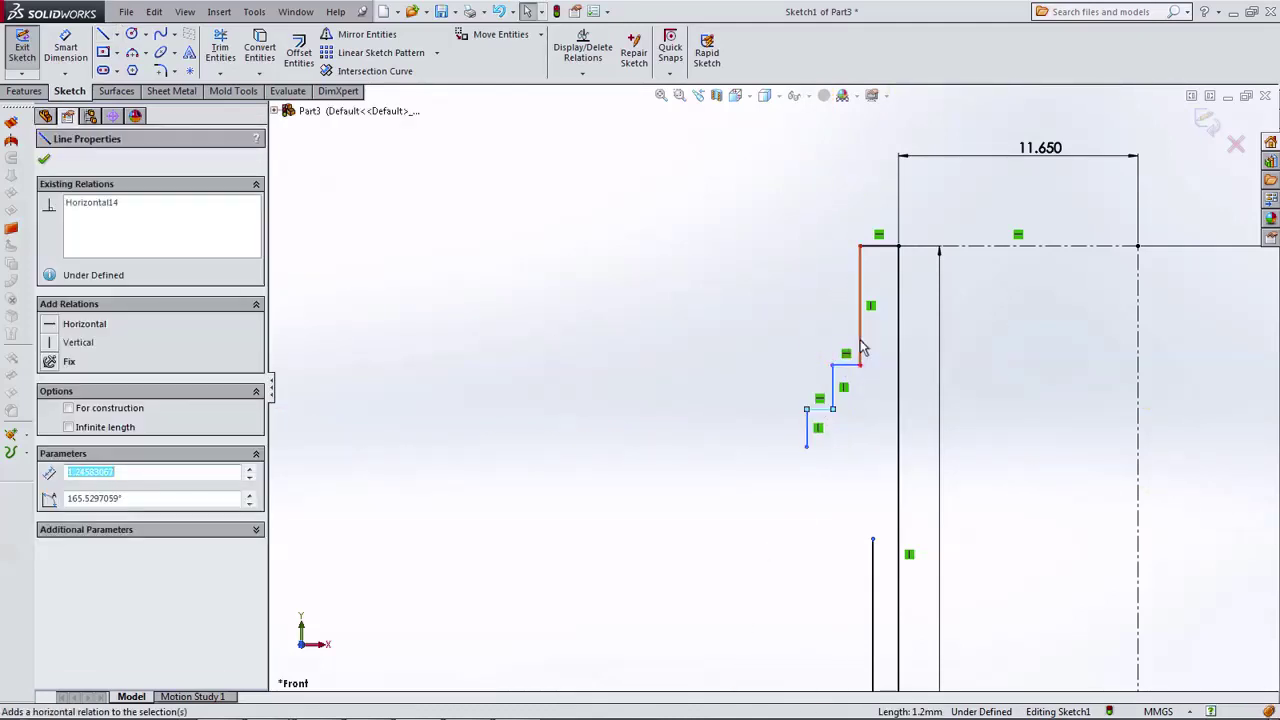
key("Escape")
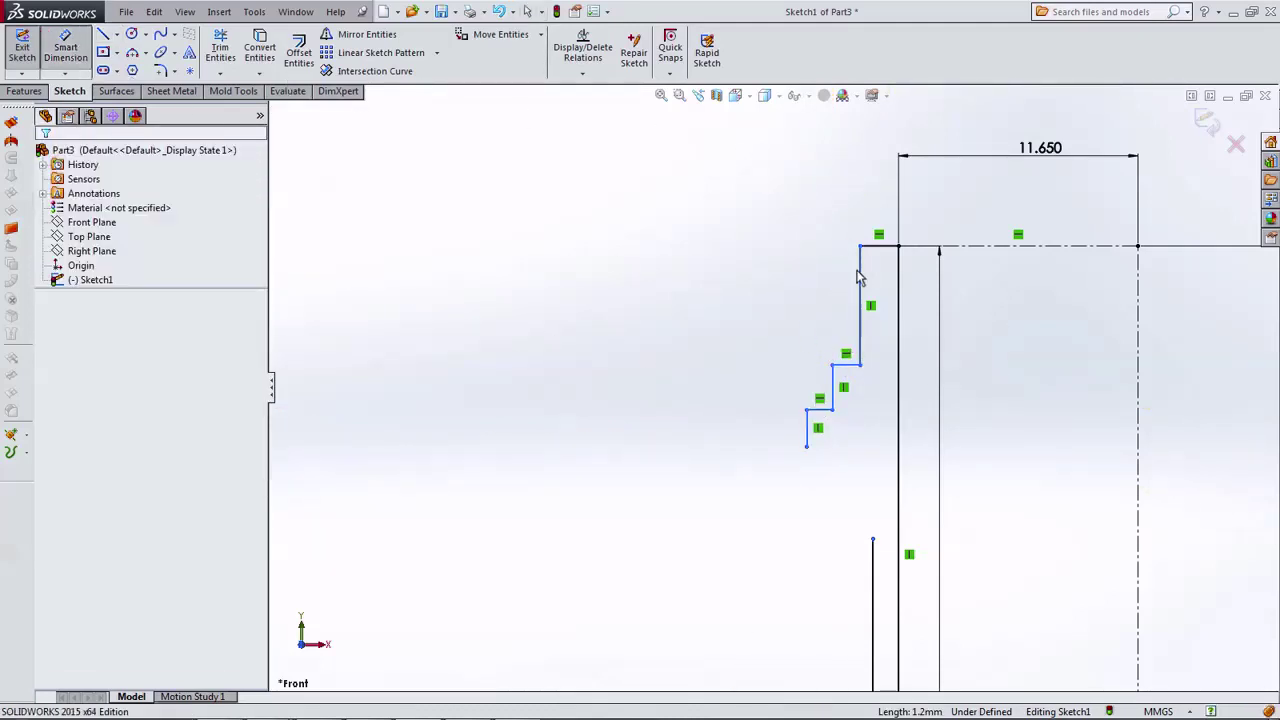
Dimension the upper two step lines from the centerline at 12.750 (25.5/2) and 13.100.
left_click(860, 277)
left_click(1137, 320)
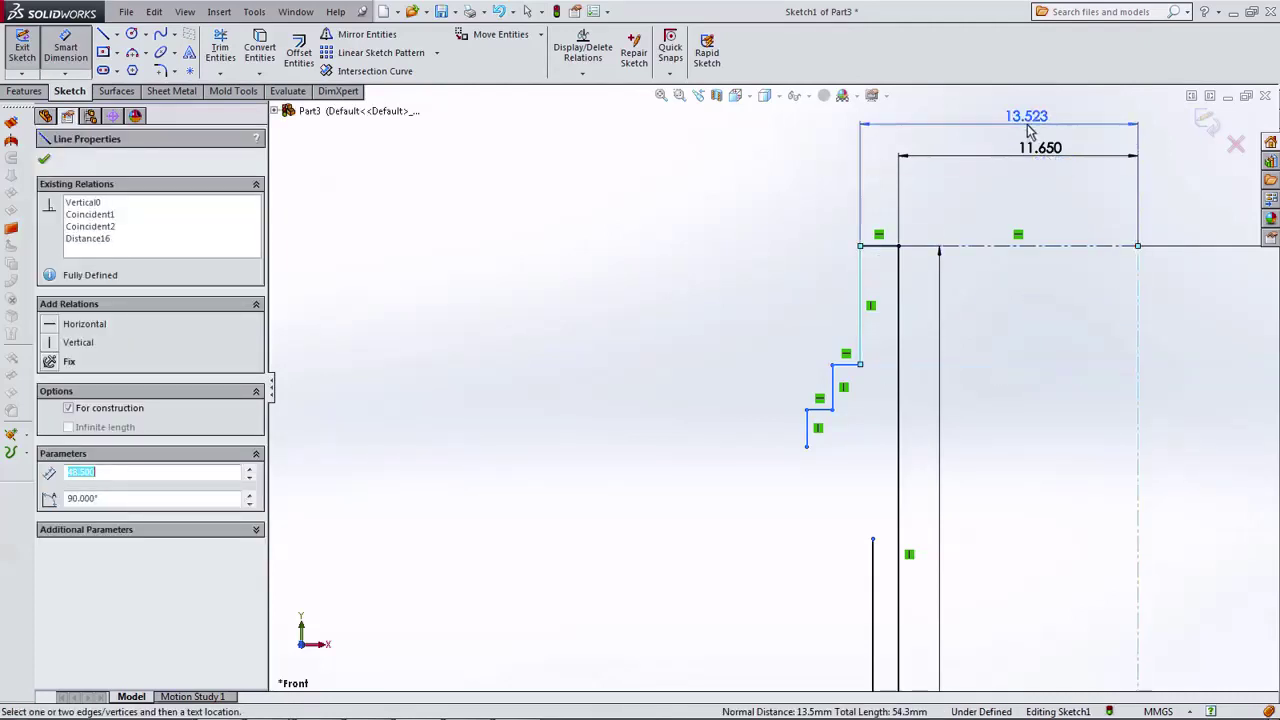
left_click(1027, 130)
type("2")
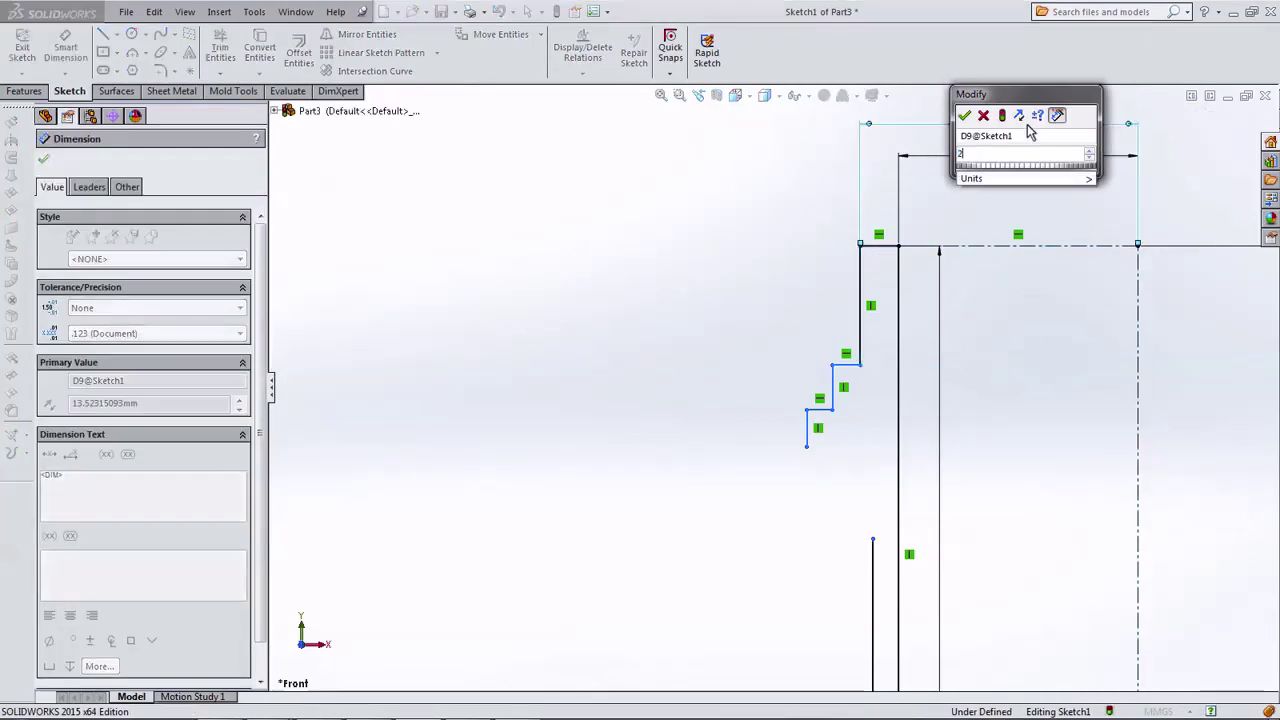
type("5.5/2")
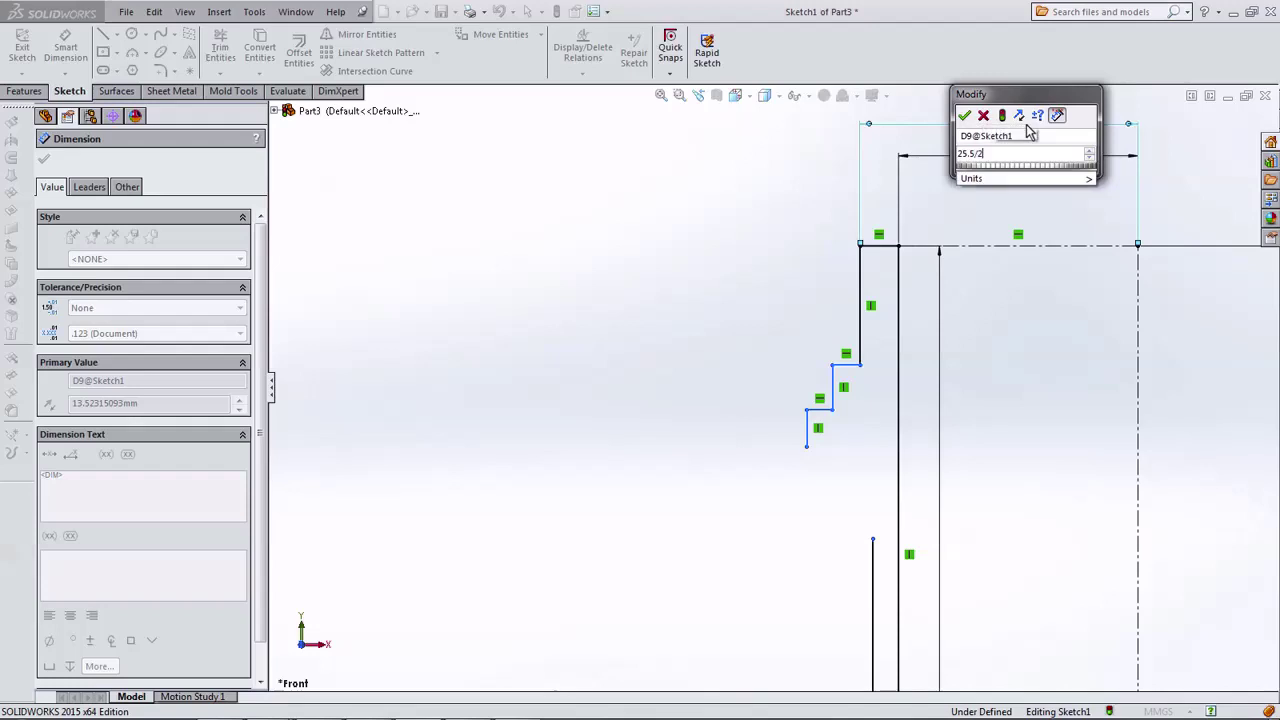
key("Return")
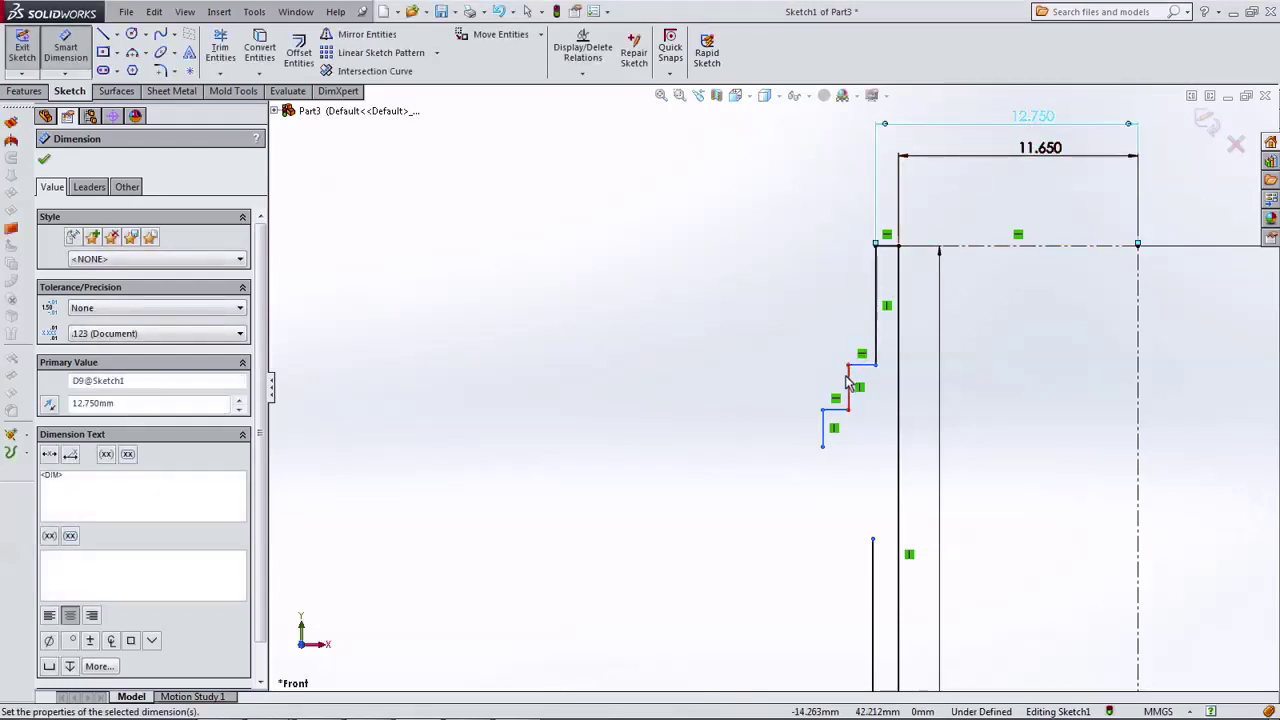
left_click(847, 380)
scroll(1048, 374, "up", 1)
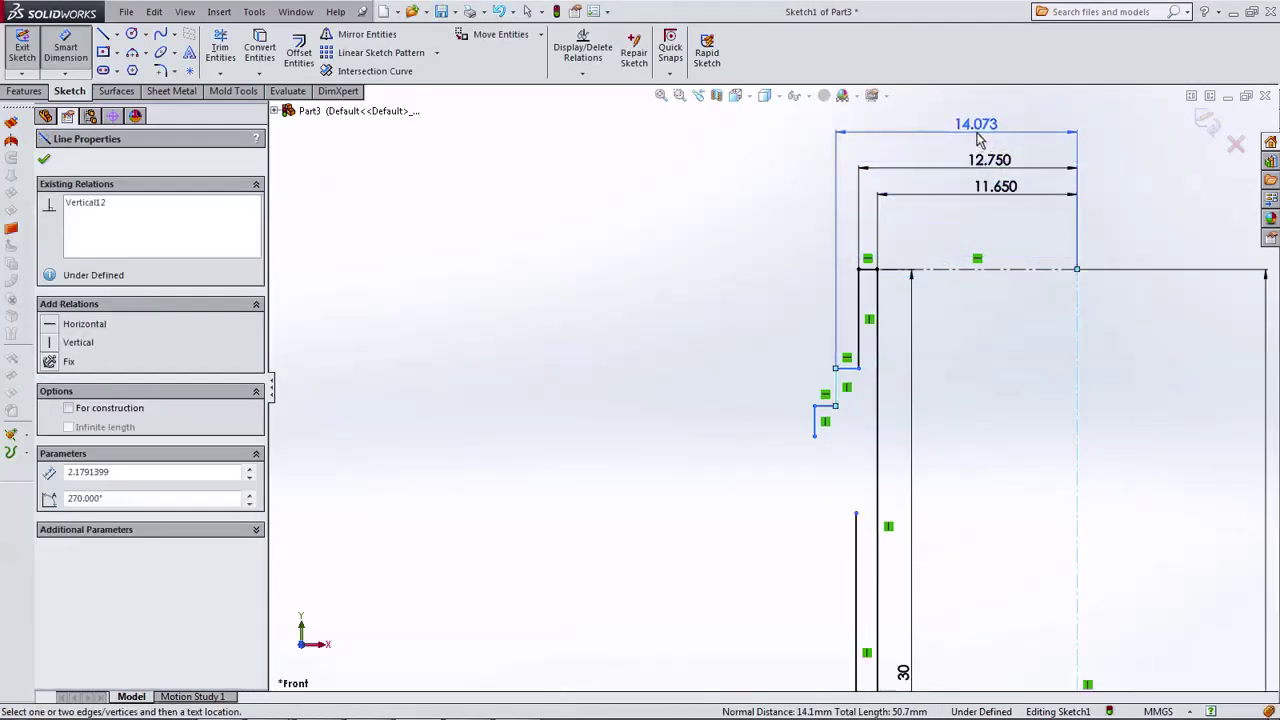
left_click(979, 140)
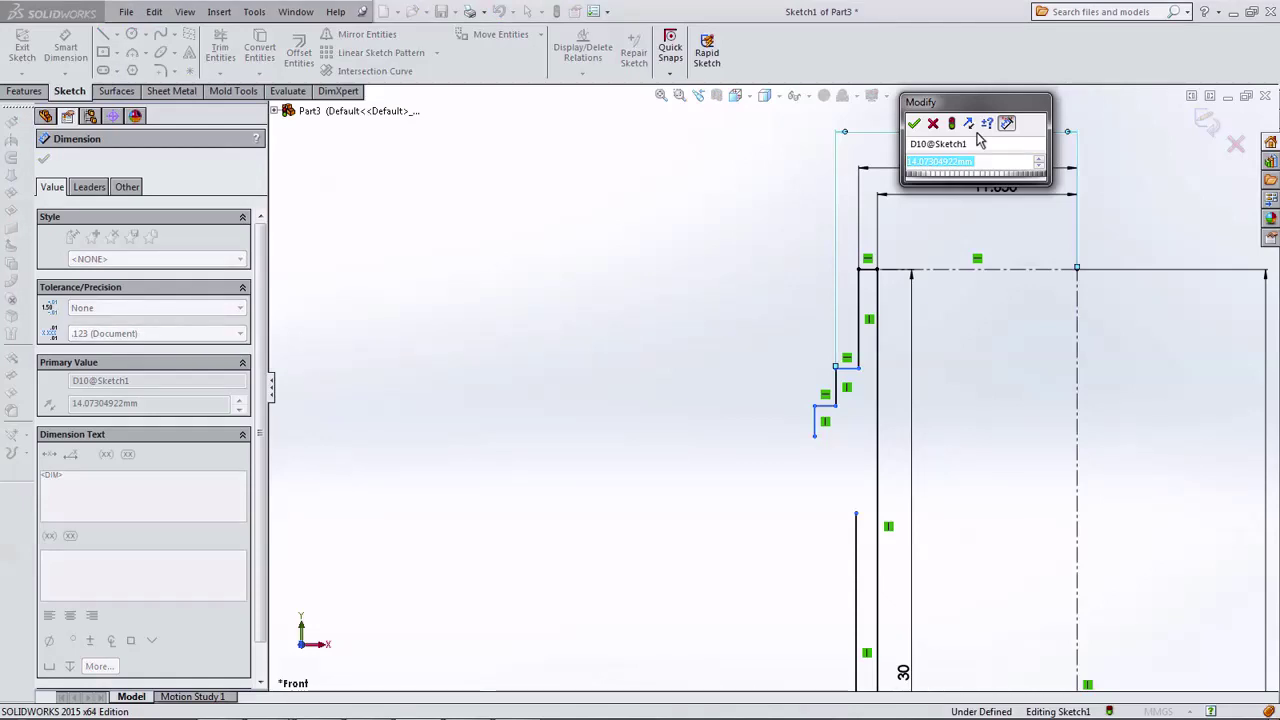
type("210")
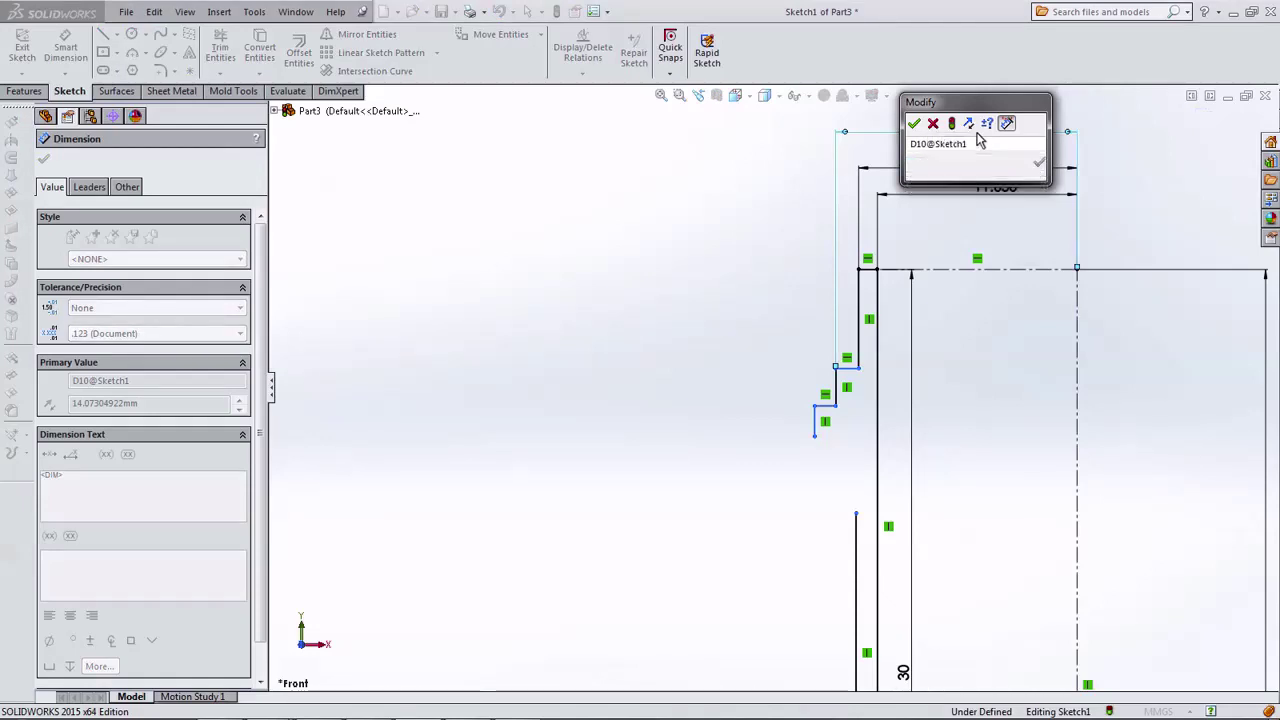
key("Return")
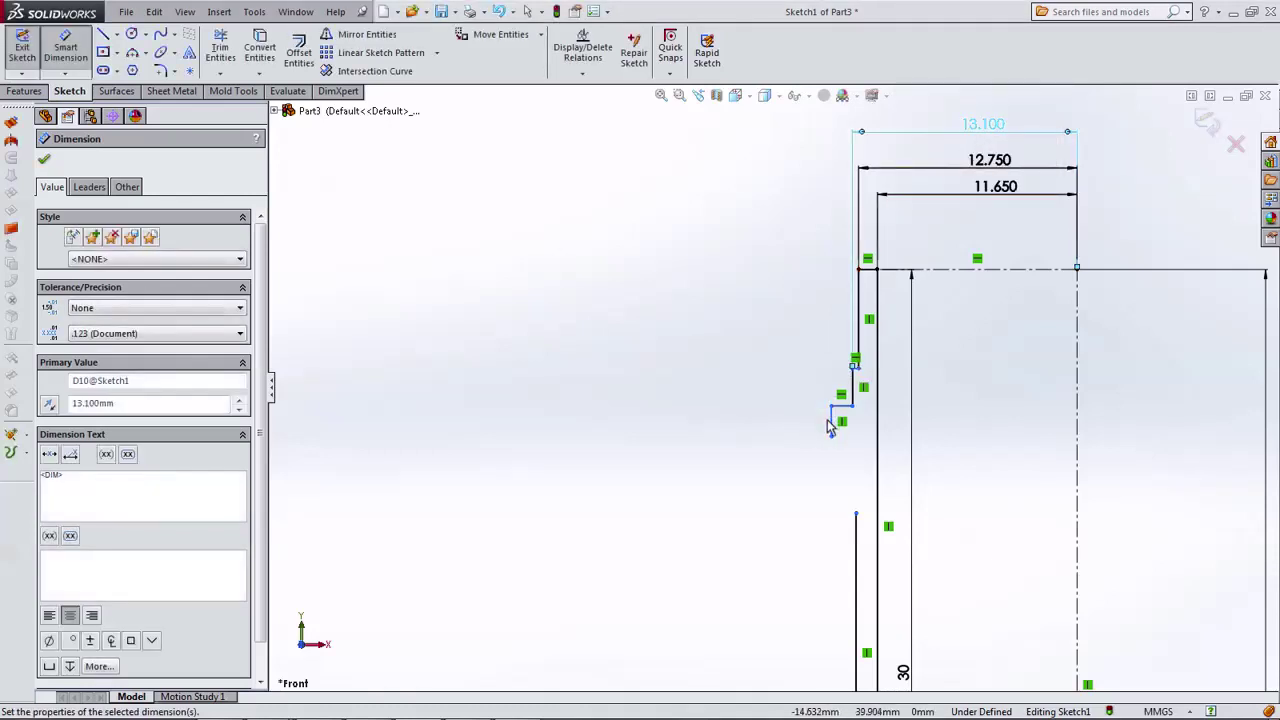
Dimension the outermost step line 13.550 (27.1/2) from the centerline.
left_click(830, 428)
left_click(1077, 400)
scroll(943, 309, "up", 2)
scroll(920, 250, "up", 1)
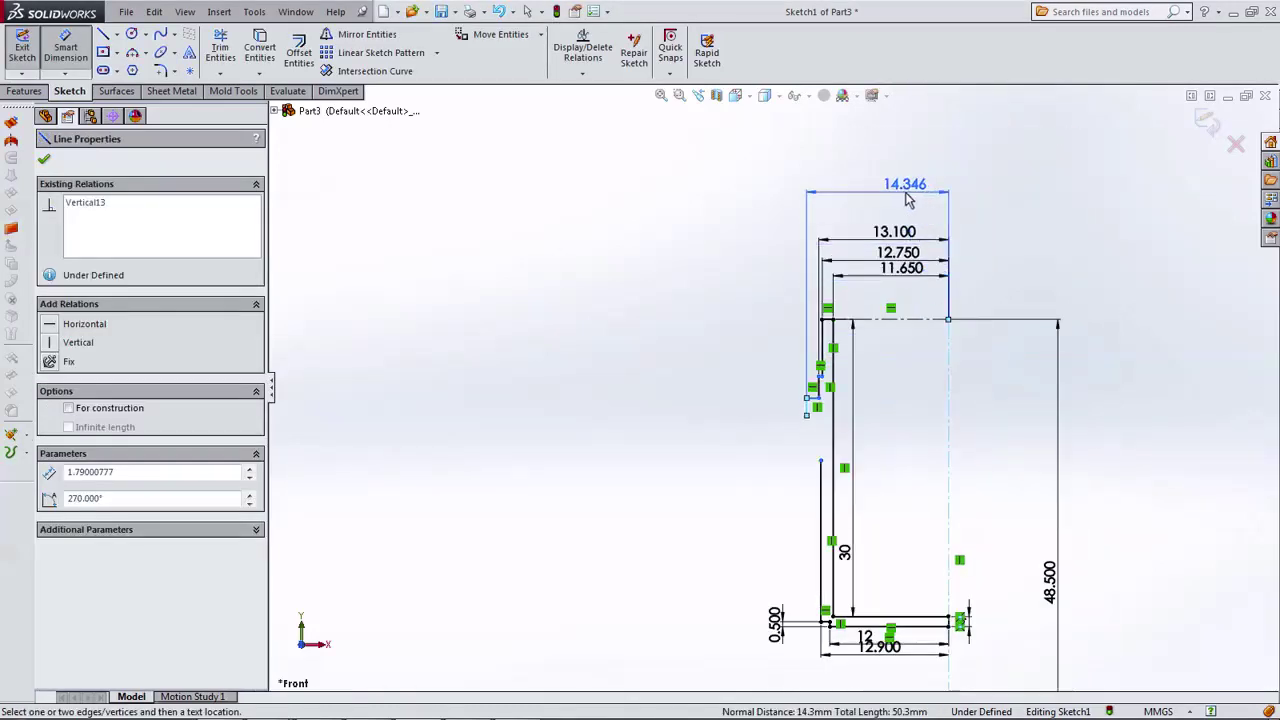
left_click(908, 200)
type("2")
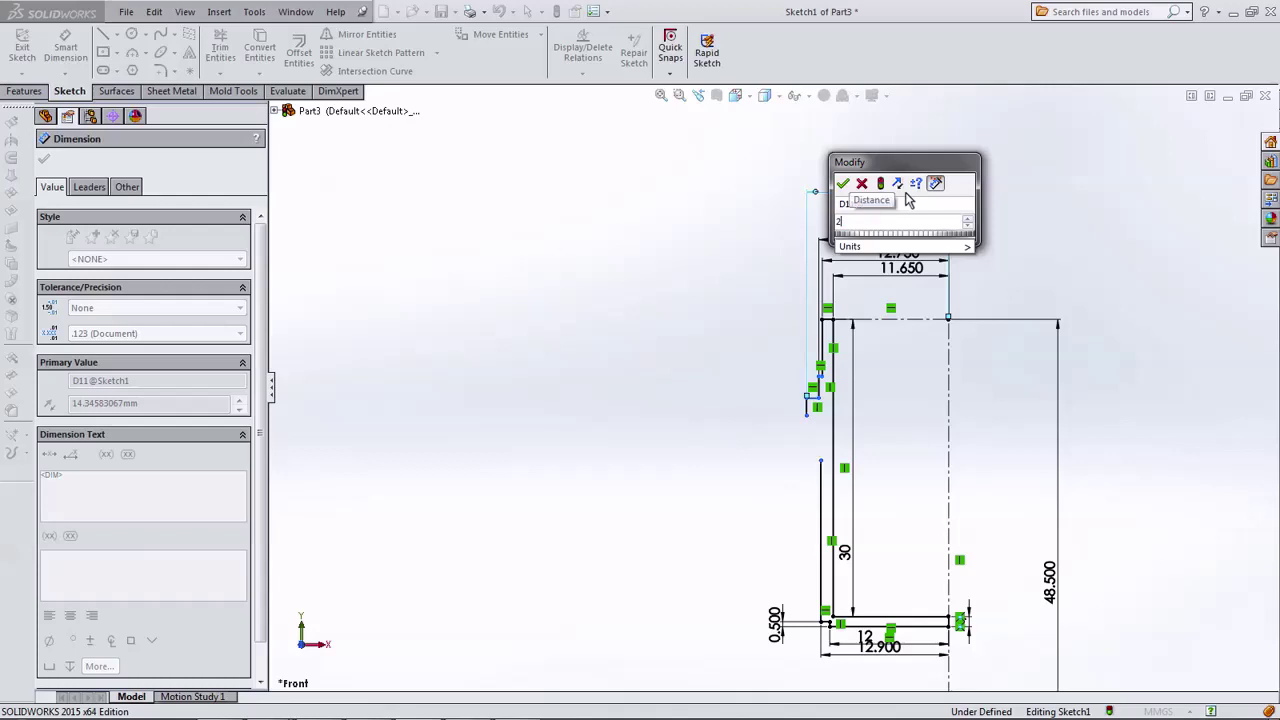
type("7.1/2")
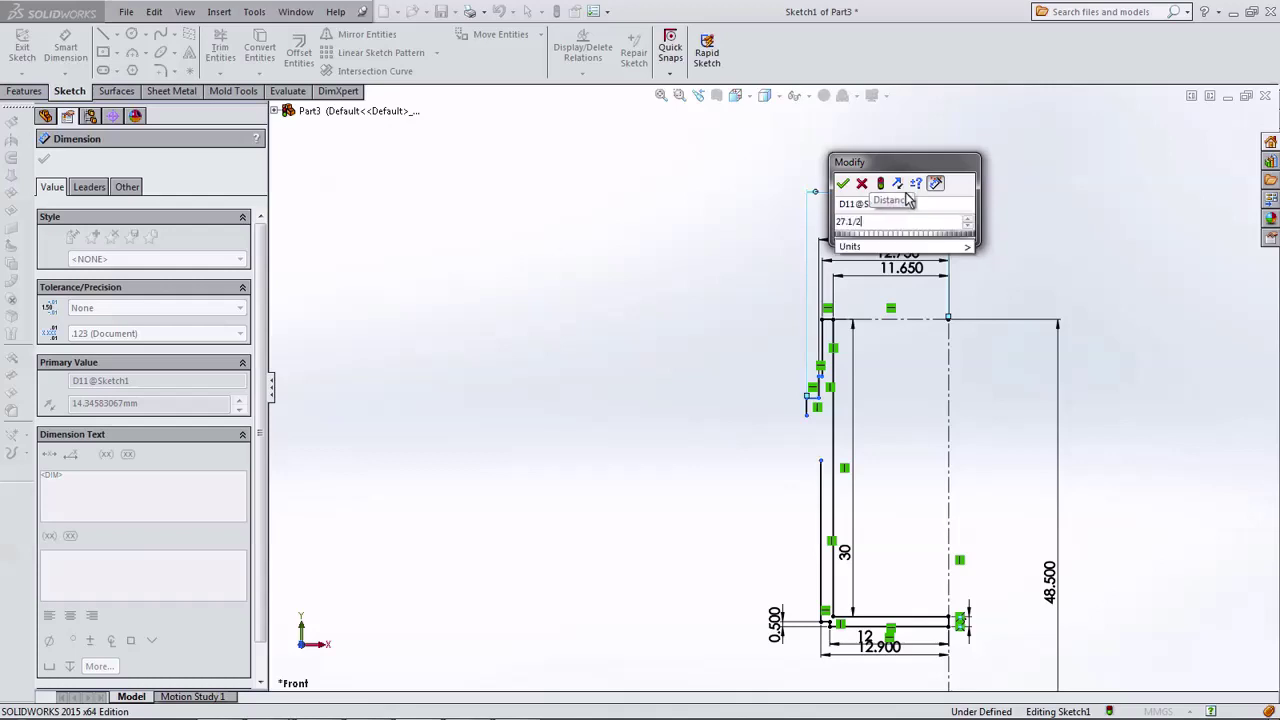
key("Return")
scroll(820, 394, "down", 2)
scroll(817, 357, "down", 2)
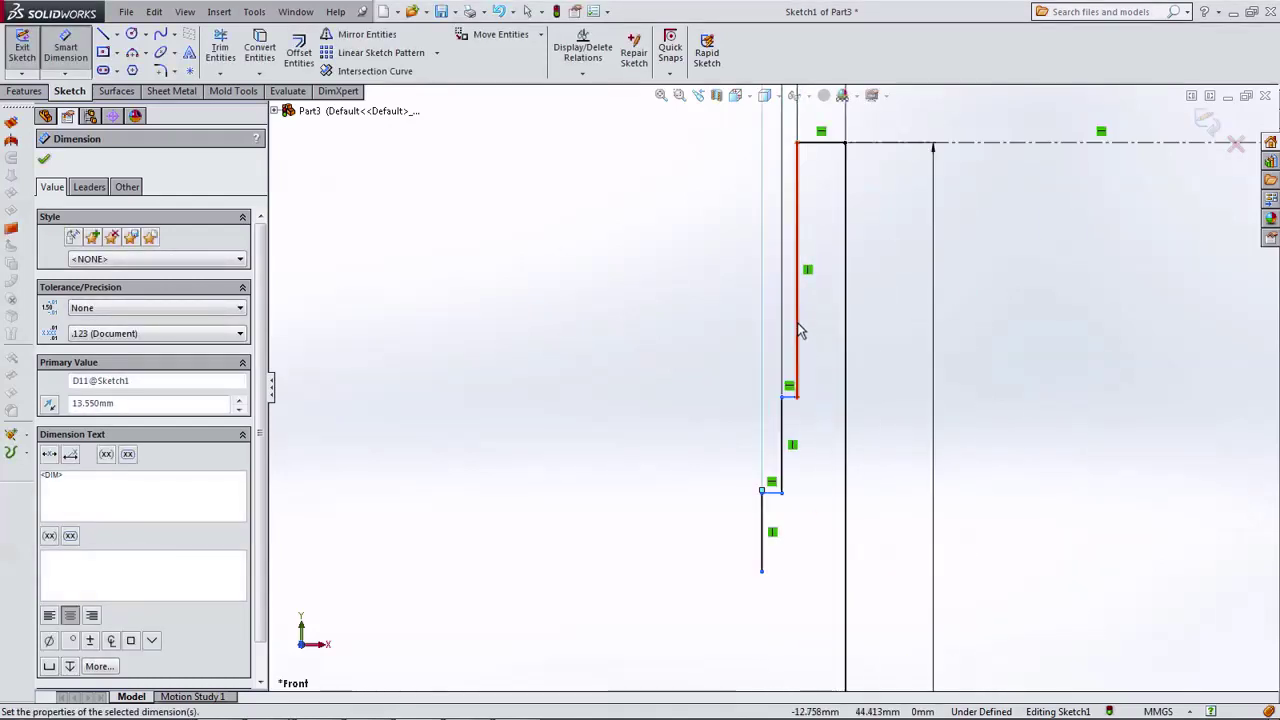
Give the short vertical step line a length of 0.800.
left_click(786, 440)
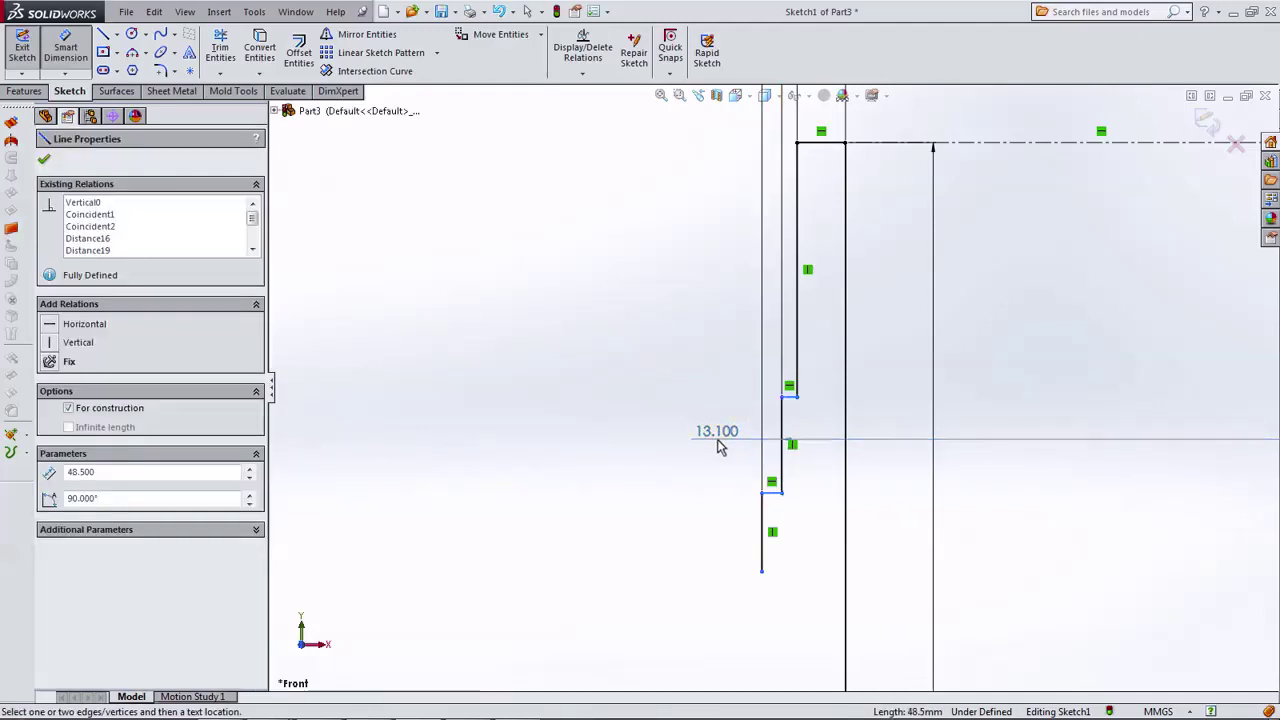
key("Escape")
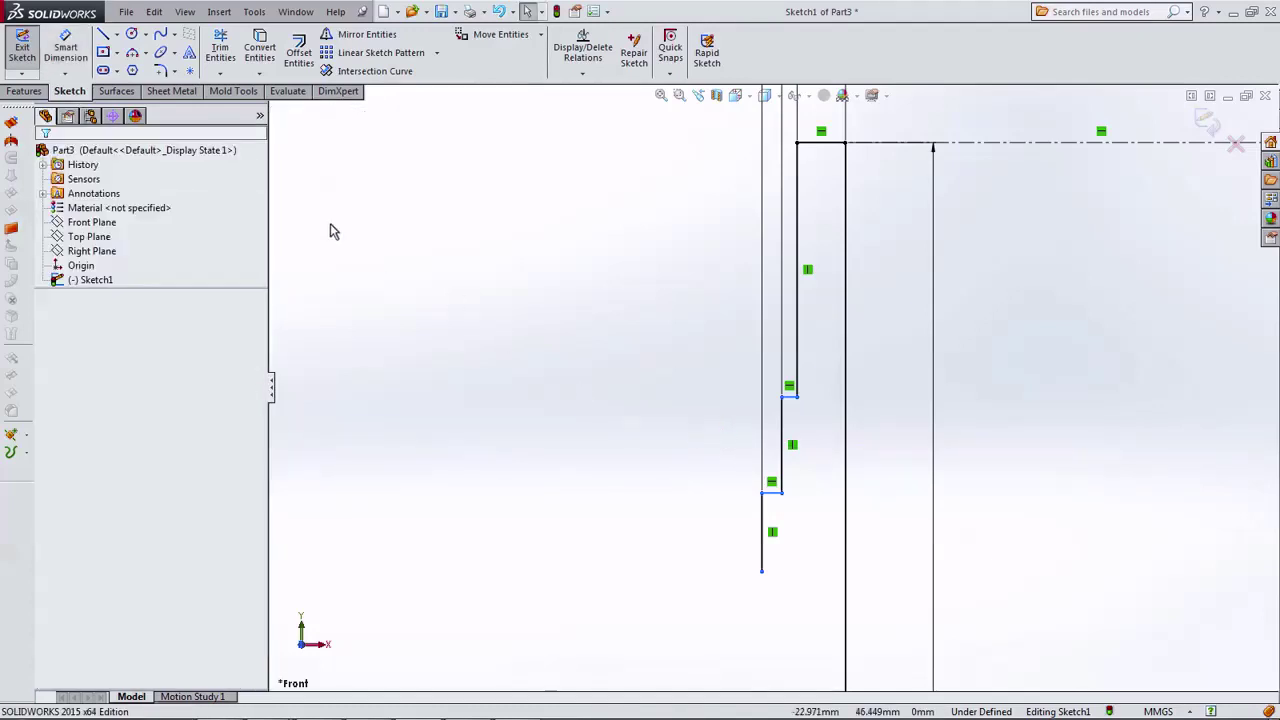
left_click(65, 48)
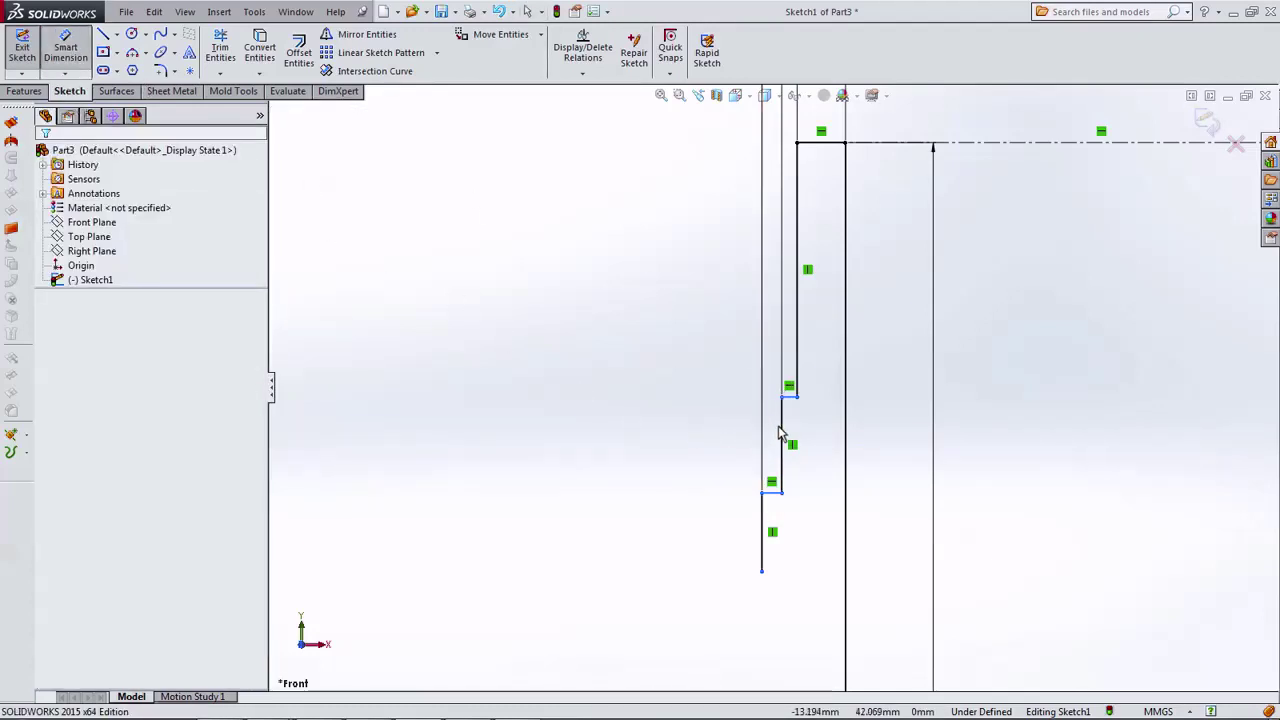
left_click(781, 433)
left_click(704, 440)
type("0.")
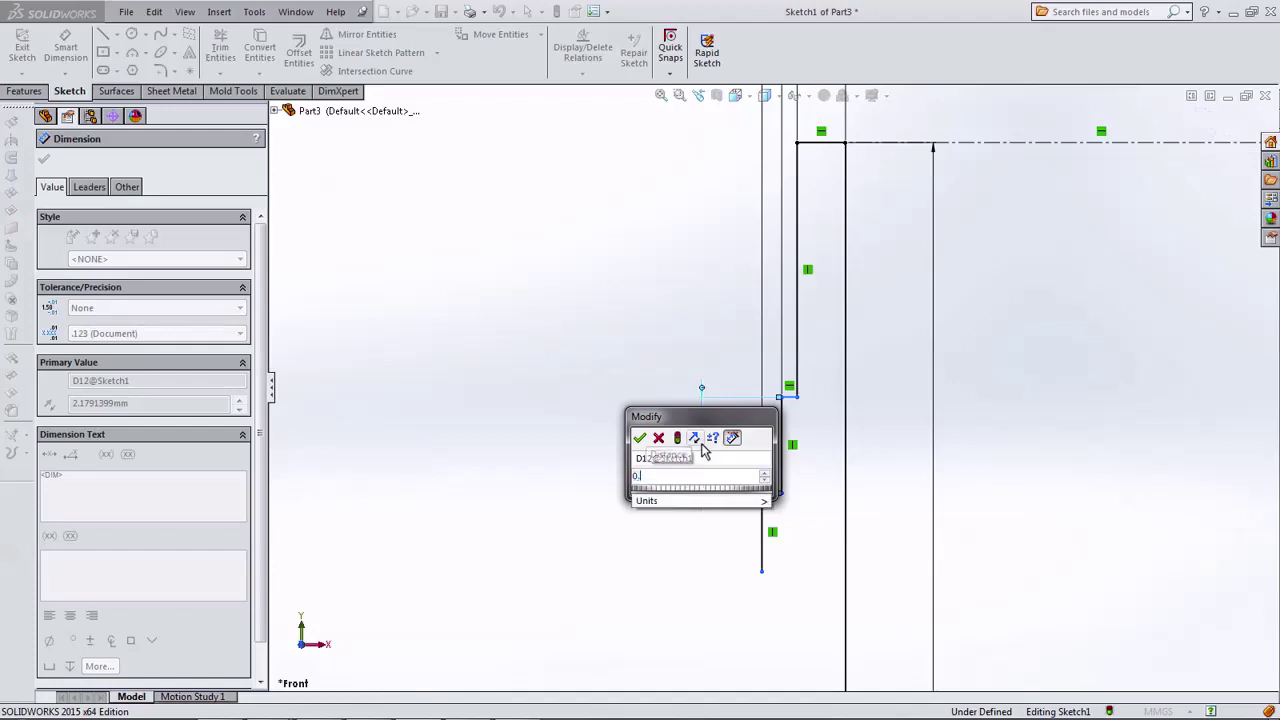
type("8")
key("Return")
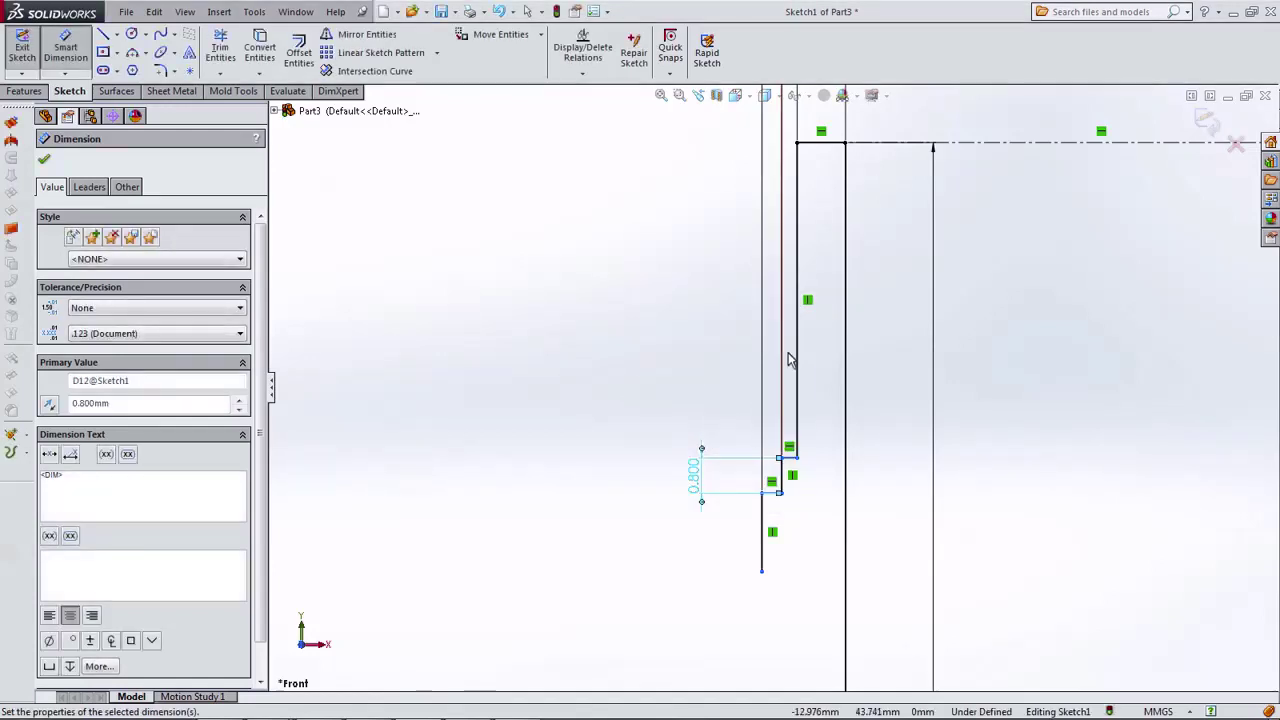
Set the long upper step line to 7 and the lowest vertical step line to 2.
left_click(799, 346)
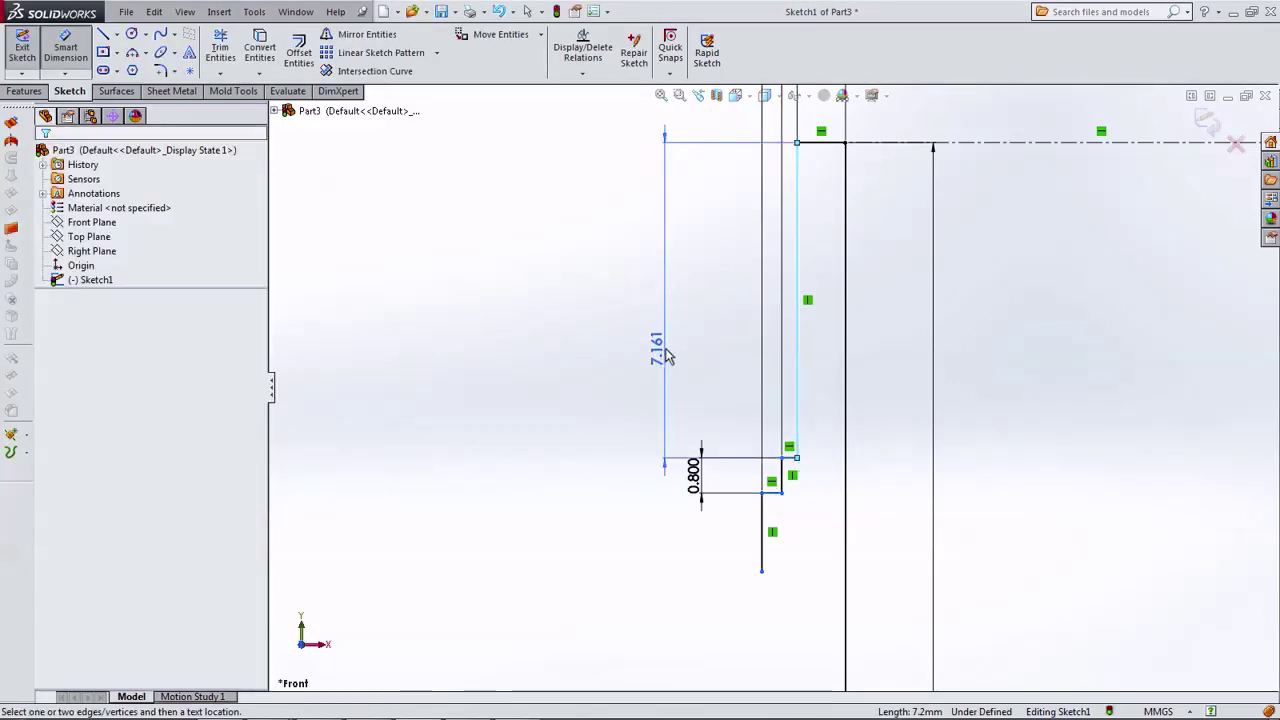
left_click(660, 349)
type("7")
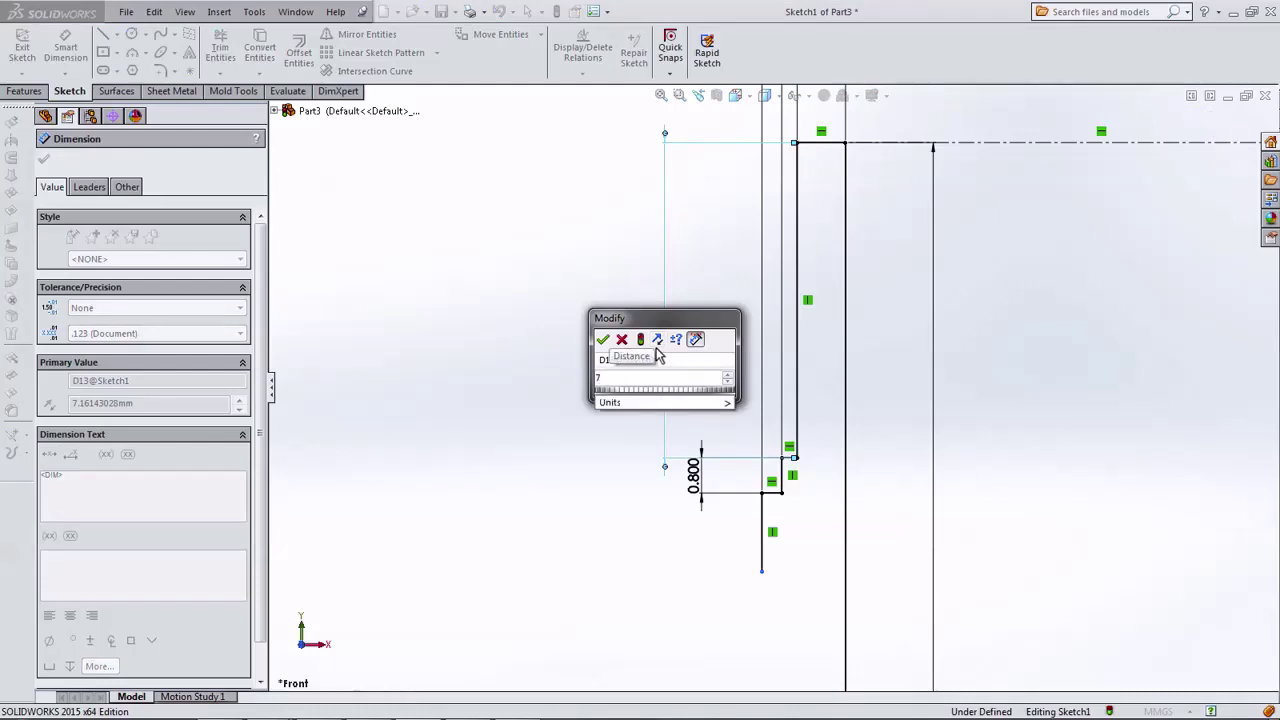
left_click(601, 341)
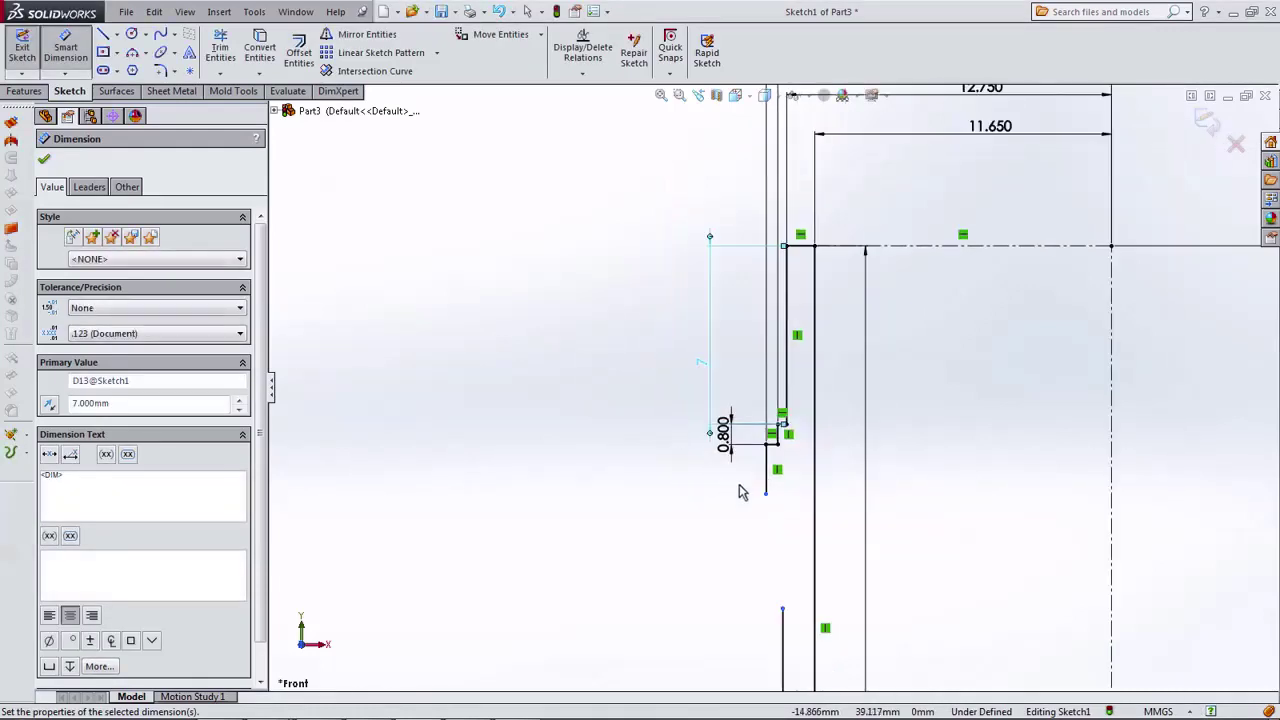
left_click(767, 478)
left_click(690, 455)
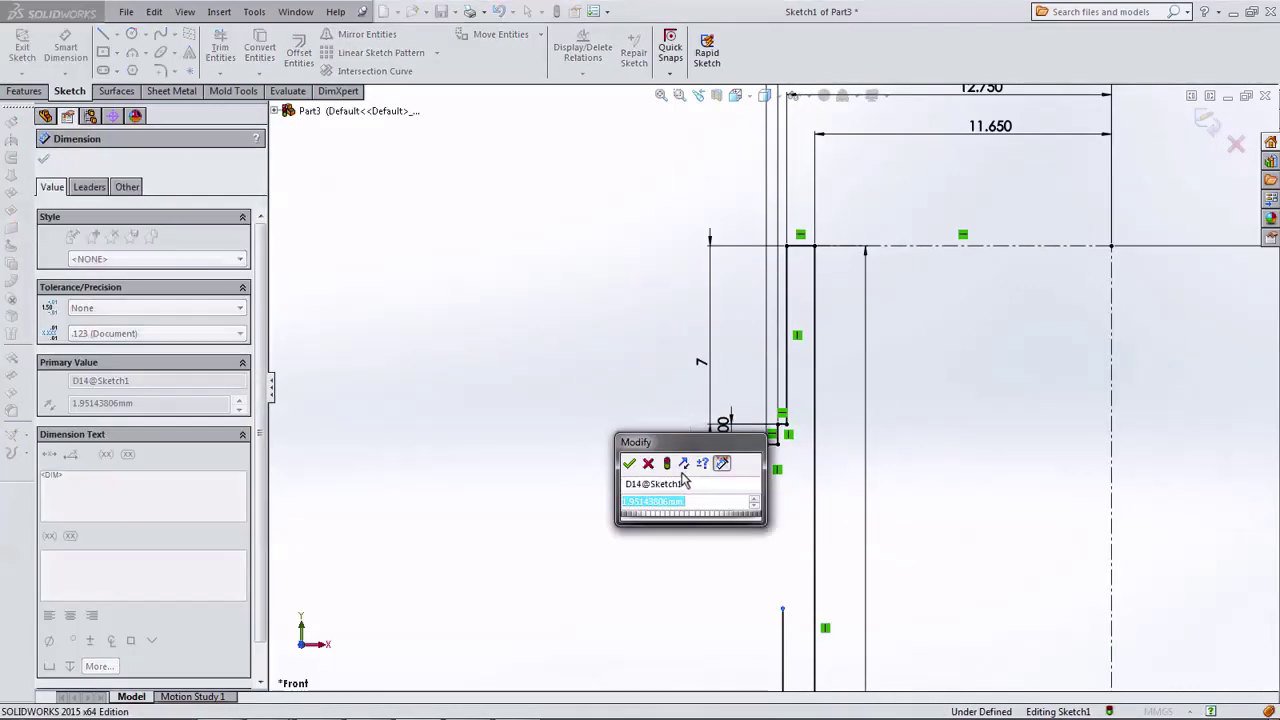
type("2")
left_click(630, 463)
key("Escape")
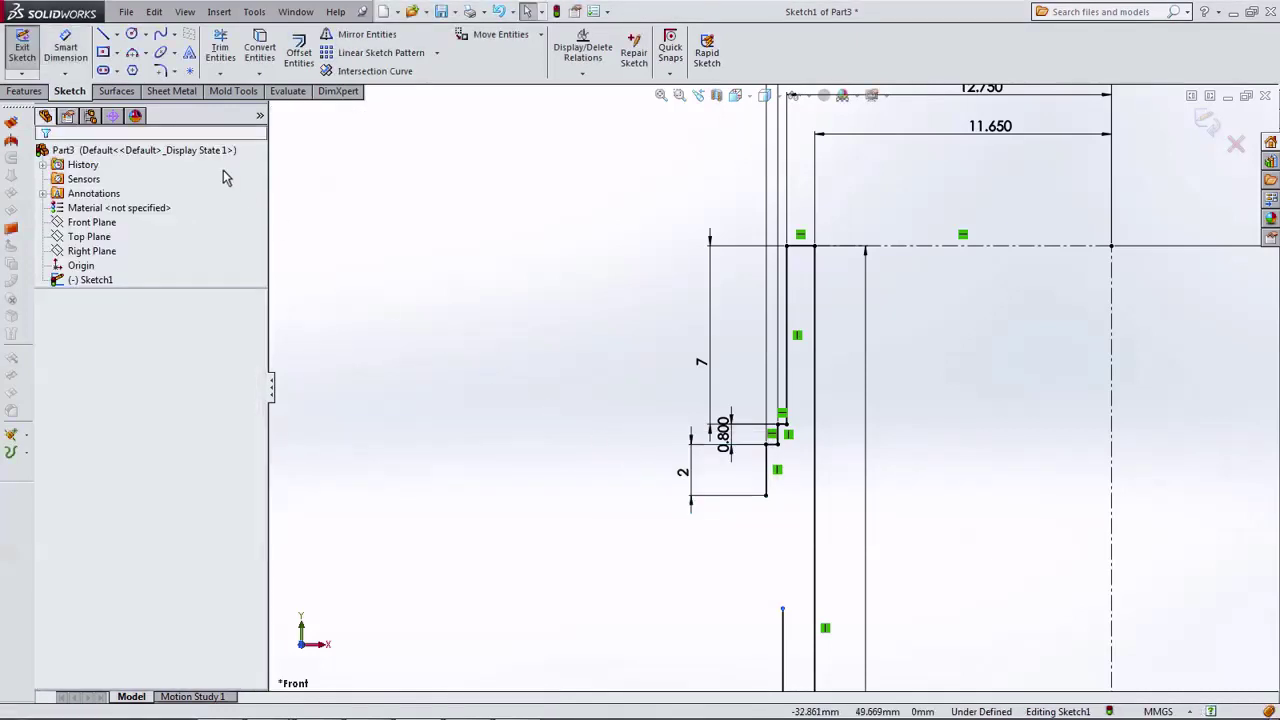
Draw a three-point arc down from the lowest line's end and make it tangent to that line.
left_click(131, 54)
left_click(767, 495)
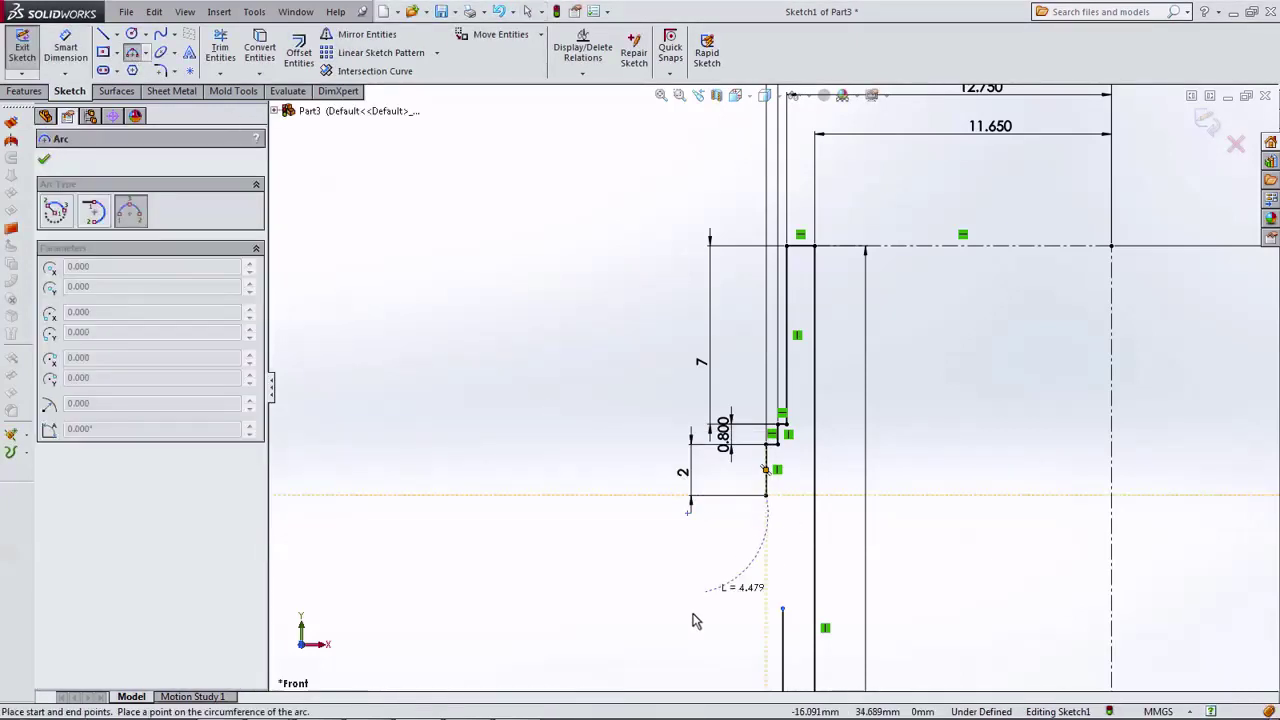
left_click(669, 602)
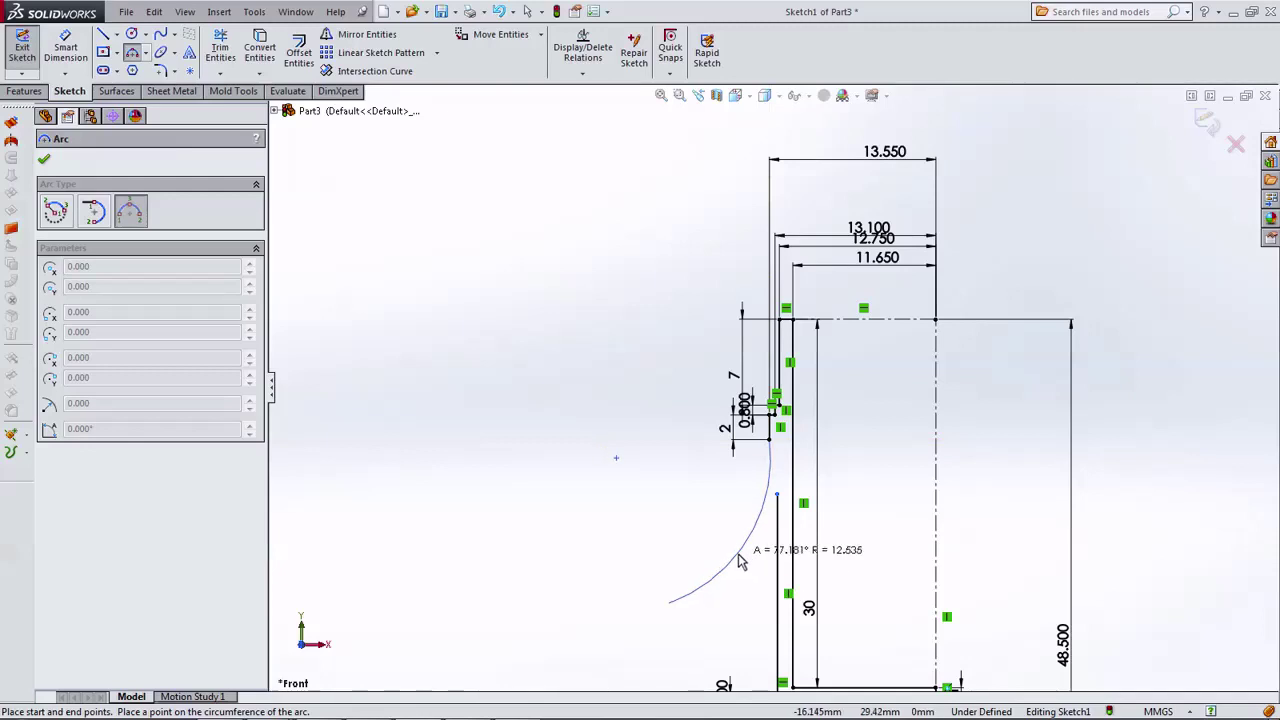
left_click(775, 462)
left_click(770, 442, "ctrl")
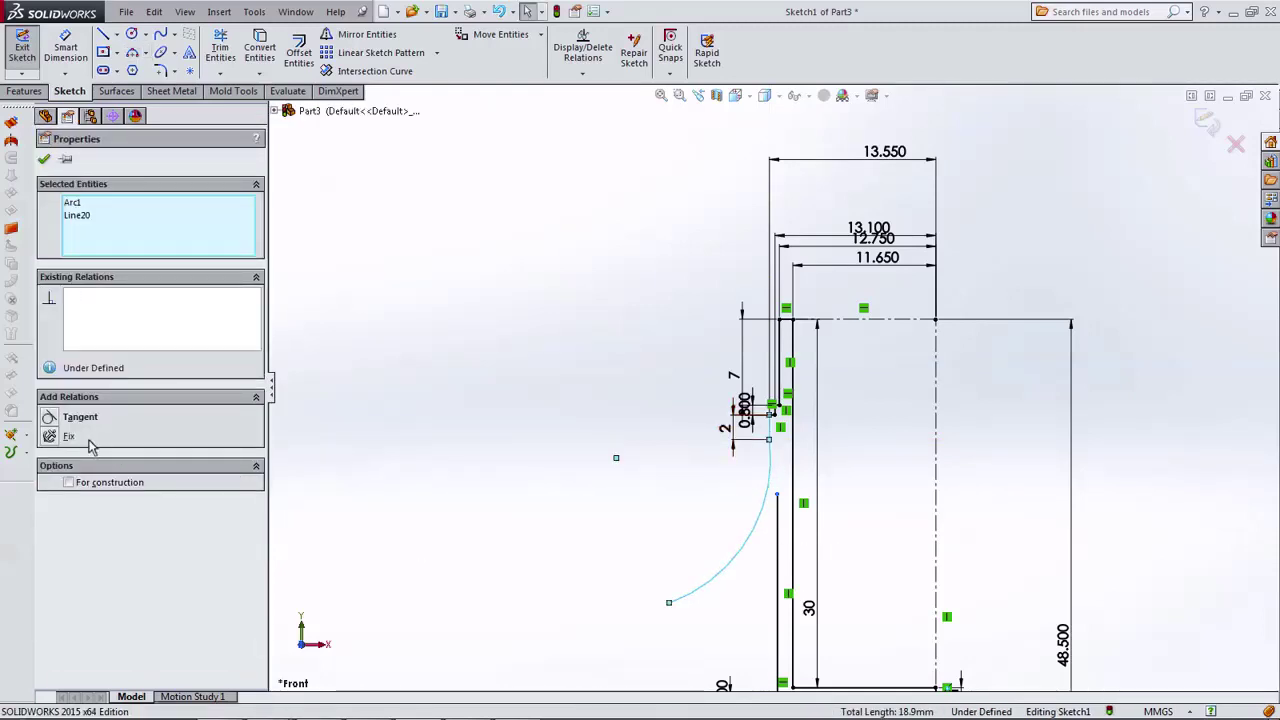
left_click(80, 417)
left_click(322, 382)
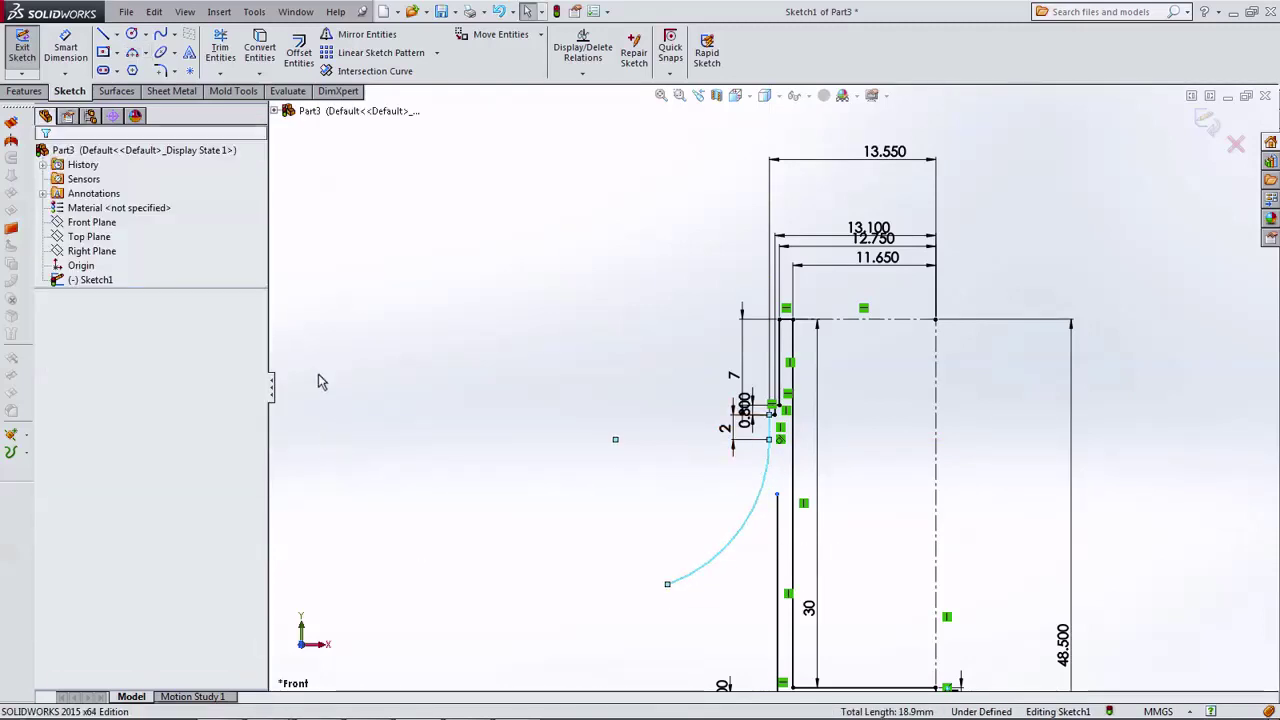
Dimension the arc's radius to 38 mm.
left_click(57, 52)
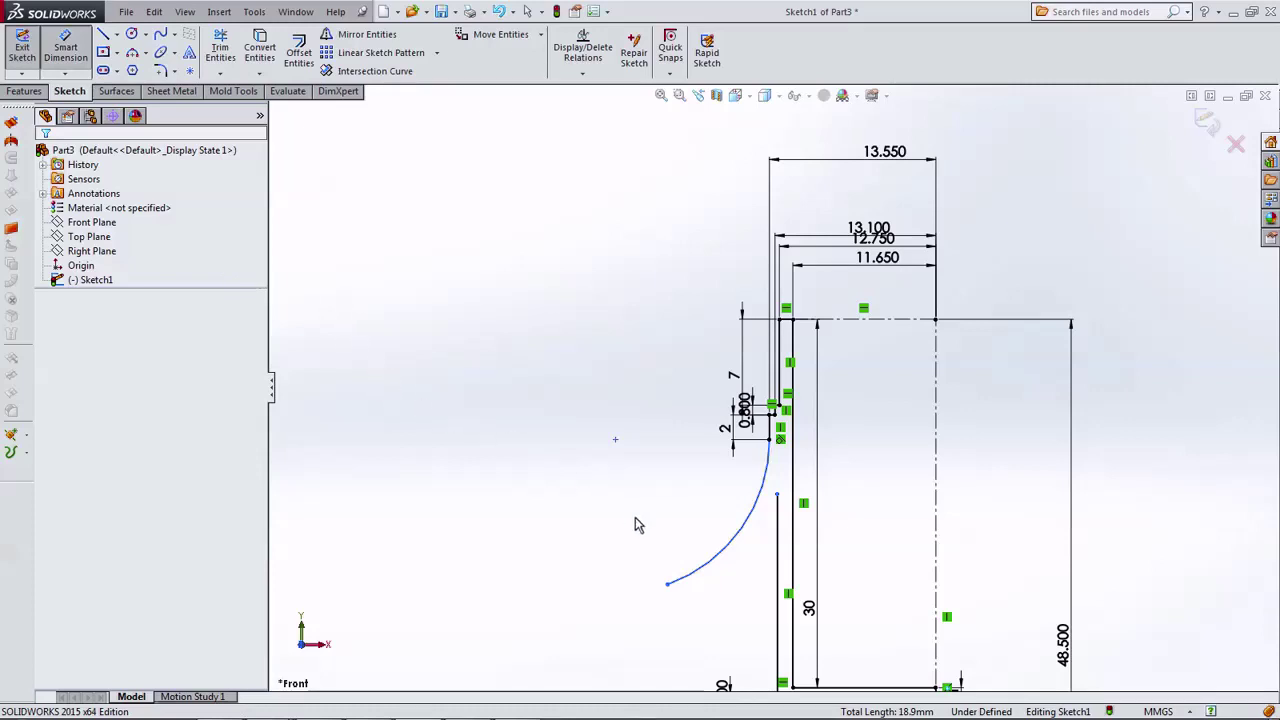
left_click(744, 530)
left_click(655, 465)
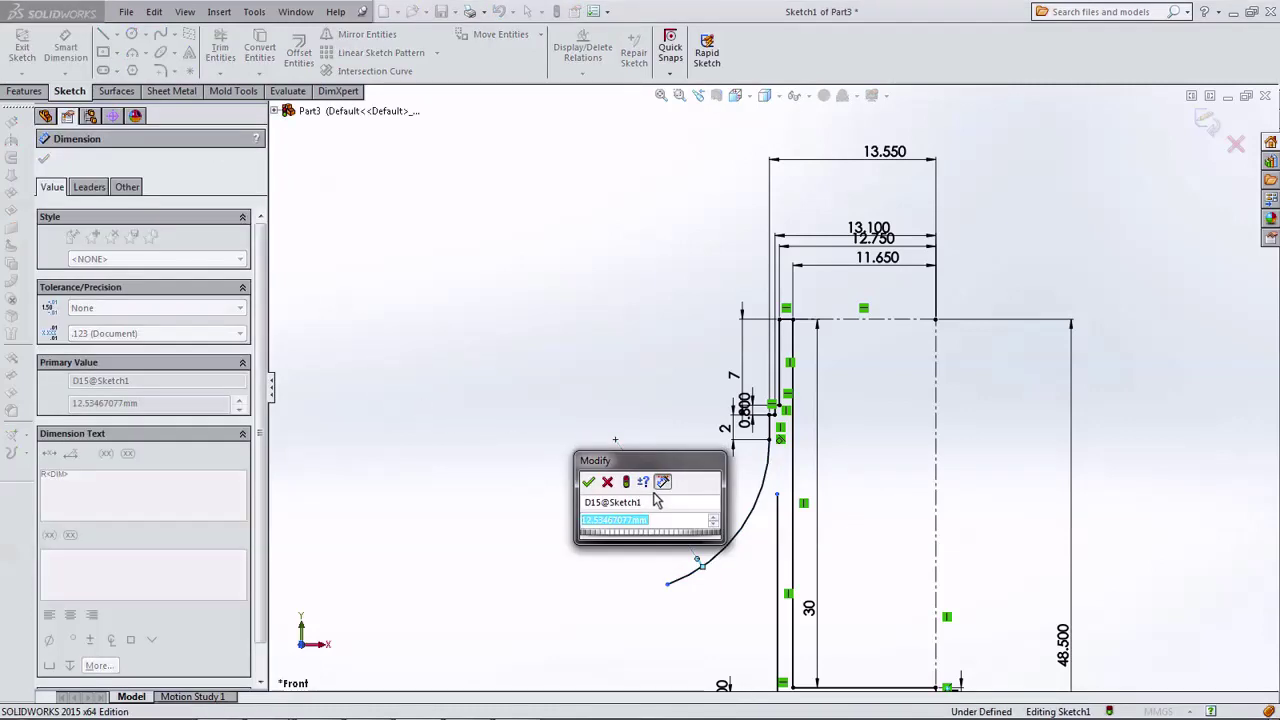
type("38")
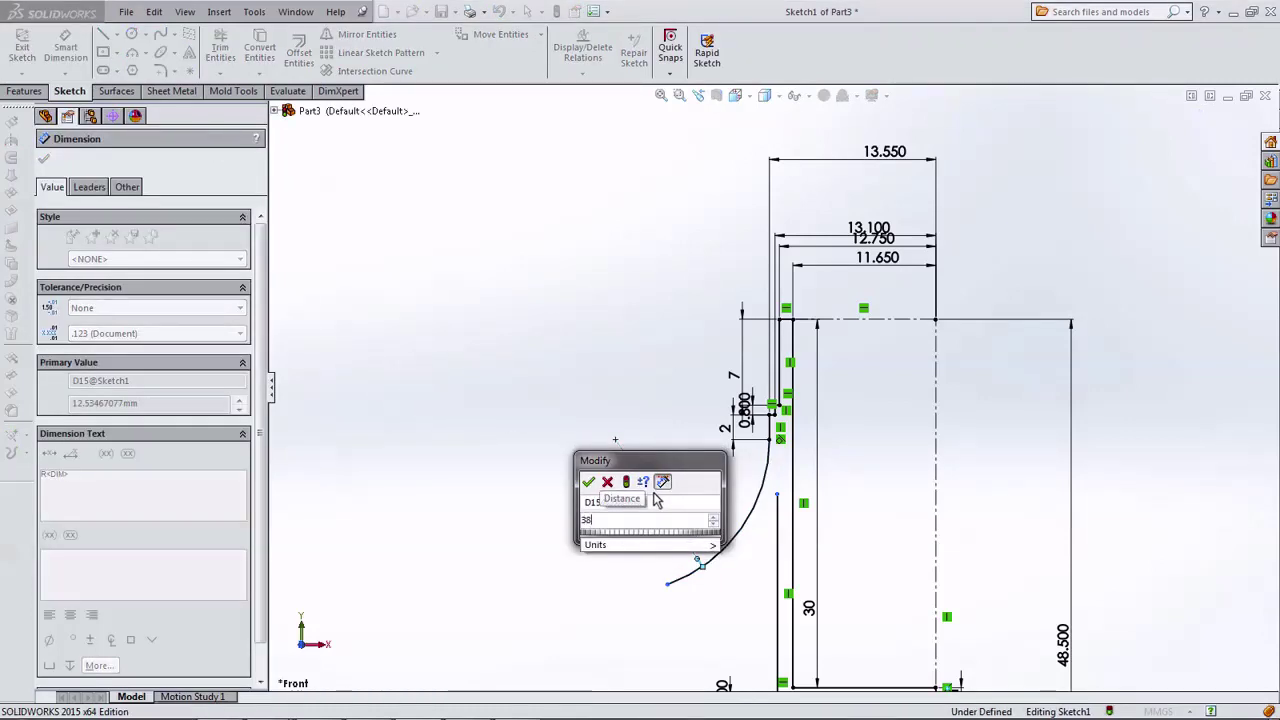
key("Return")
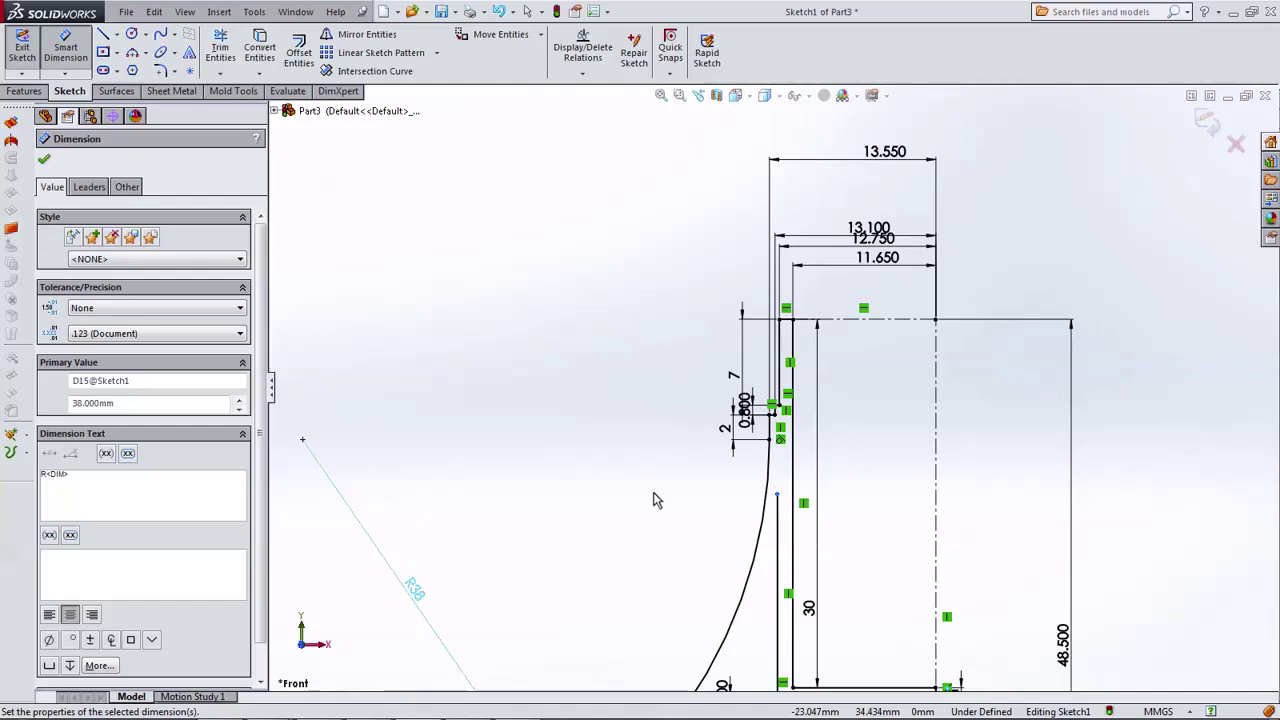
key("f")
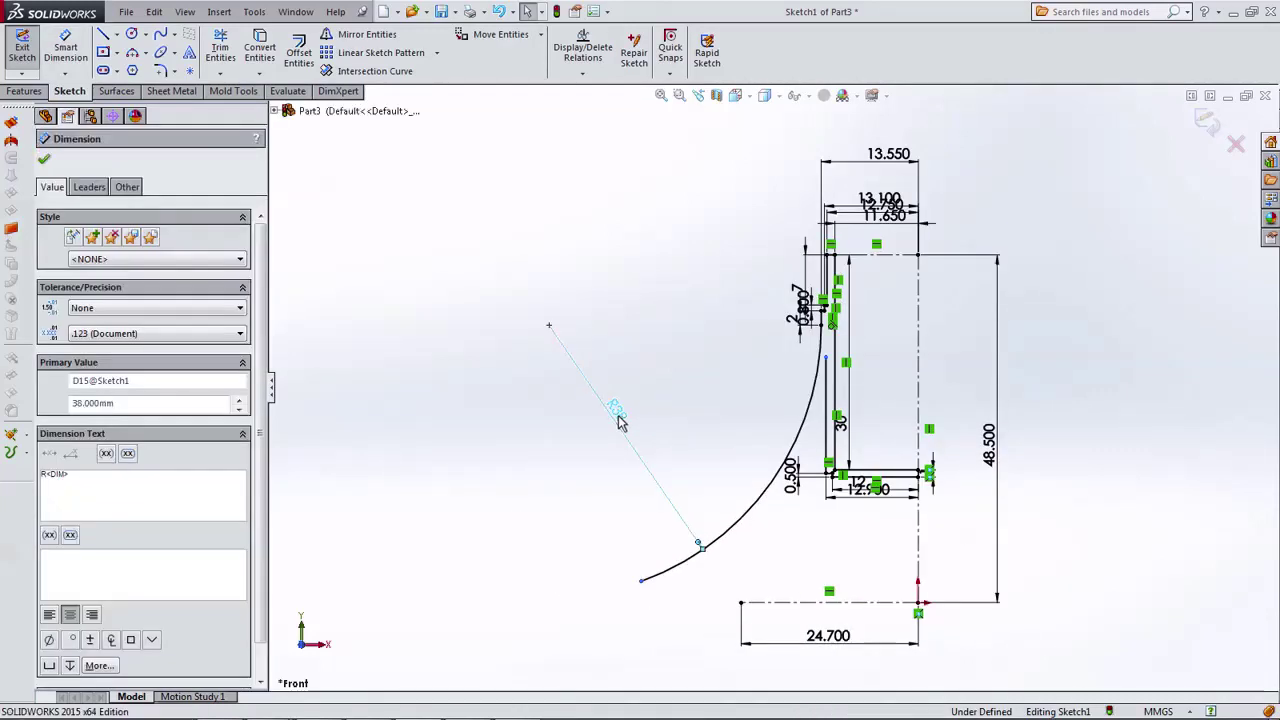
key("Escape")
scroll(760, 470, "down", 3)
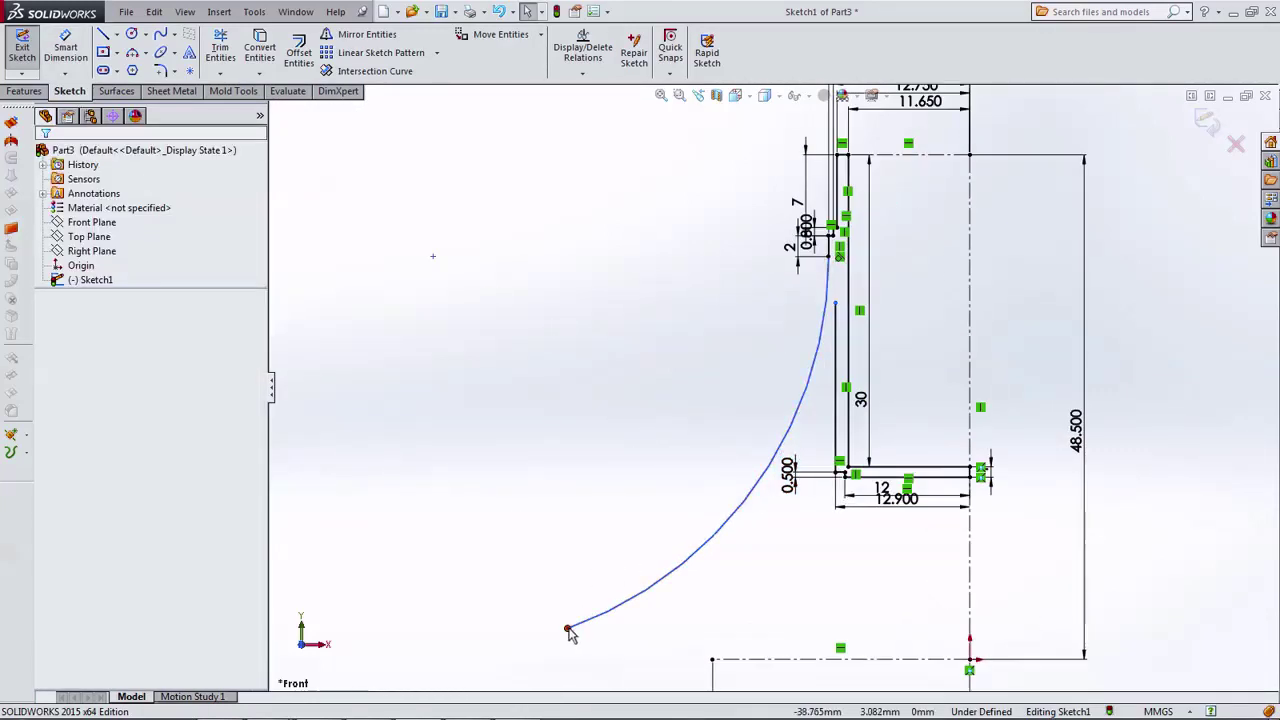
Shorten the first arc and draw a second three-point arc continuing down from its end.
left_click_drag(568, 628, 797, 385)
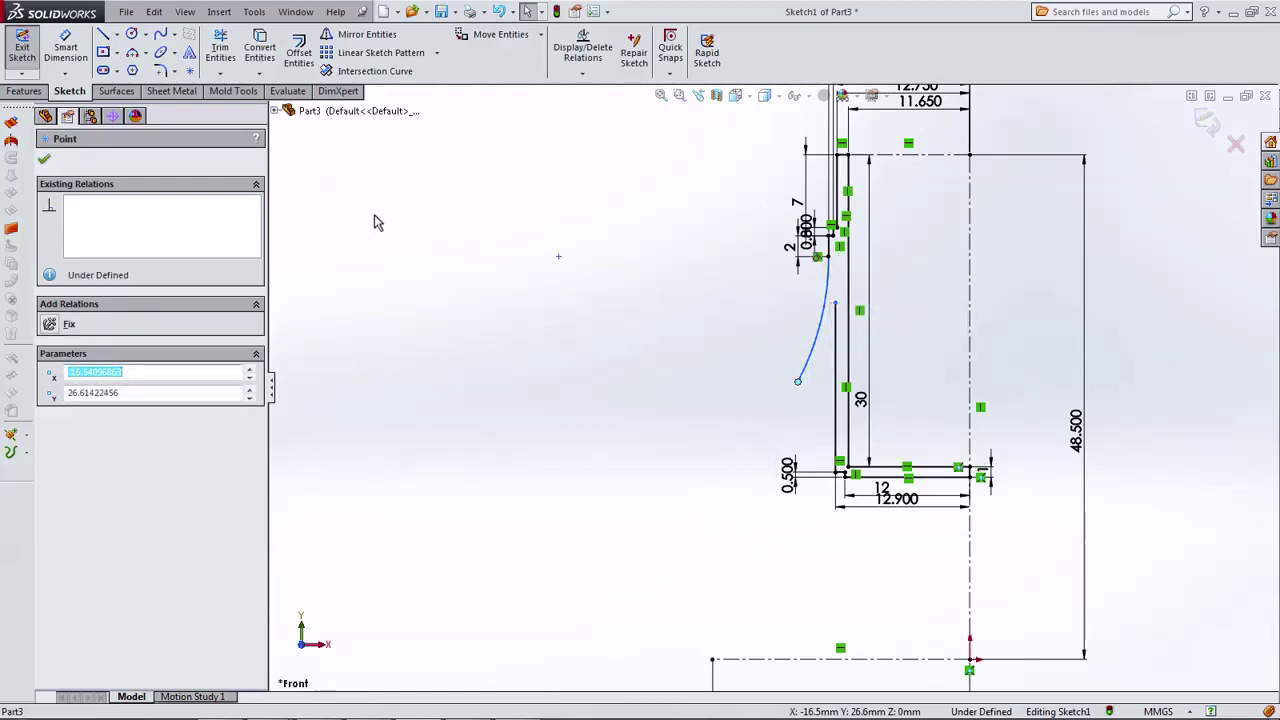
left_click(129, 54)
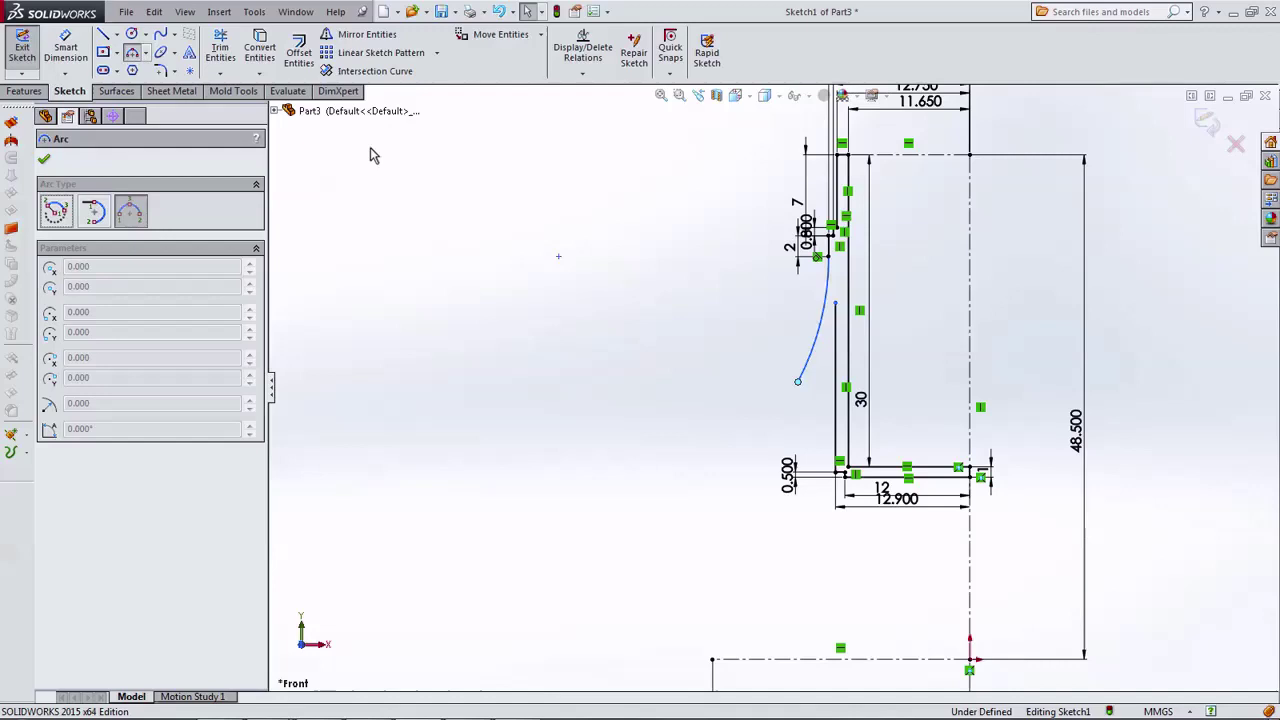
left_click(798, 384)
left_click(713, 604)
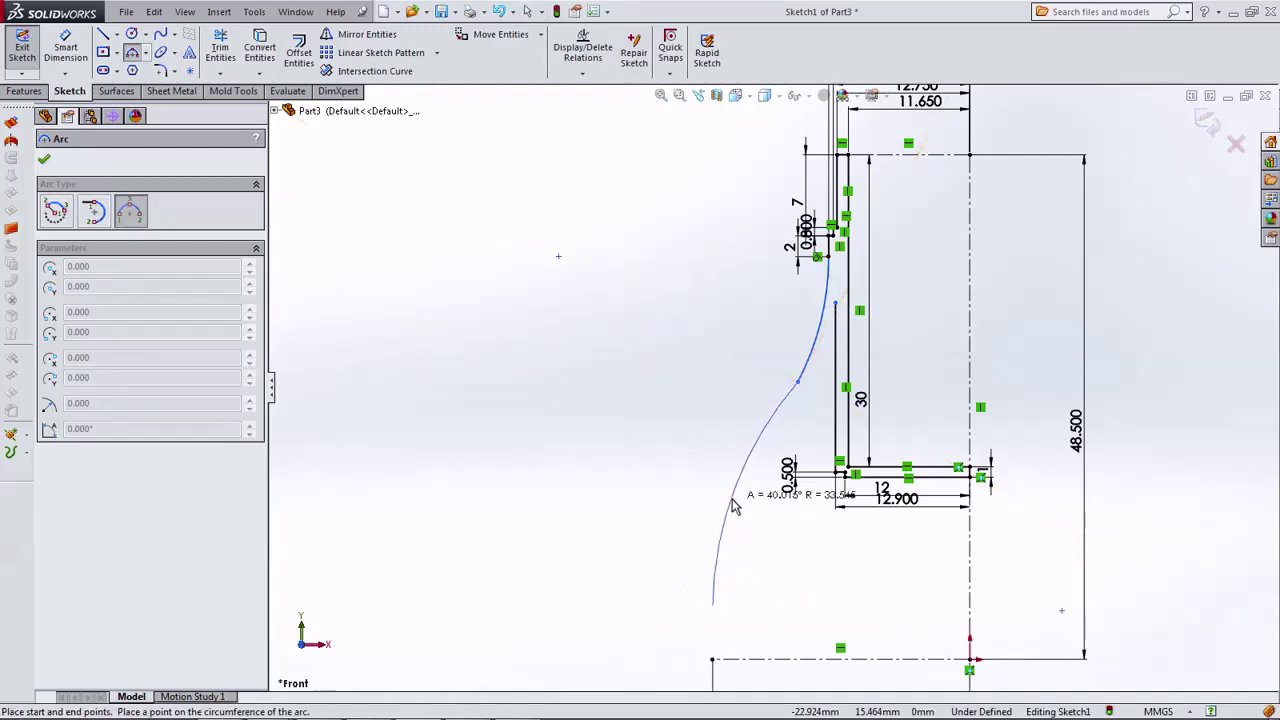
left_click(733, 503)
key("Escape")
Drag the new arc's lower end to reshape it.
left_click(793, 343)
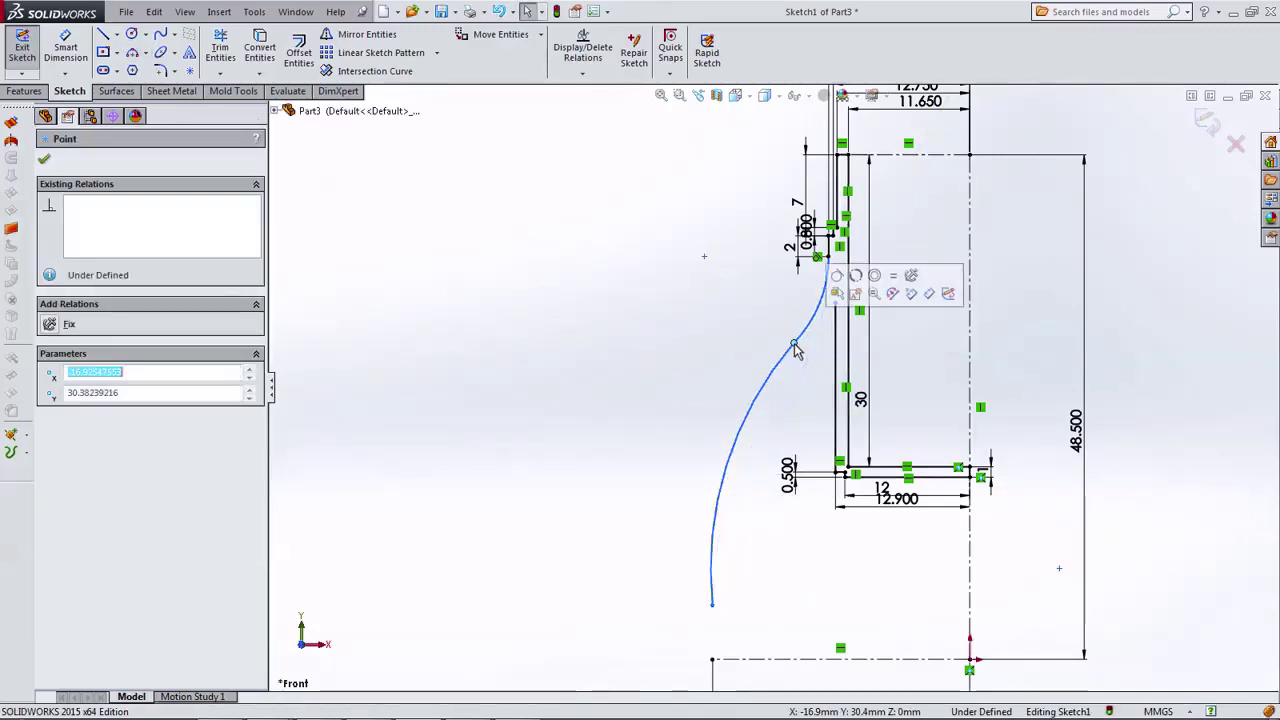
left_click(774, 409)
scroll(723, 491, "up", 2)
scroll(731, 482, "down", 5)
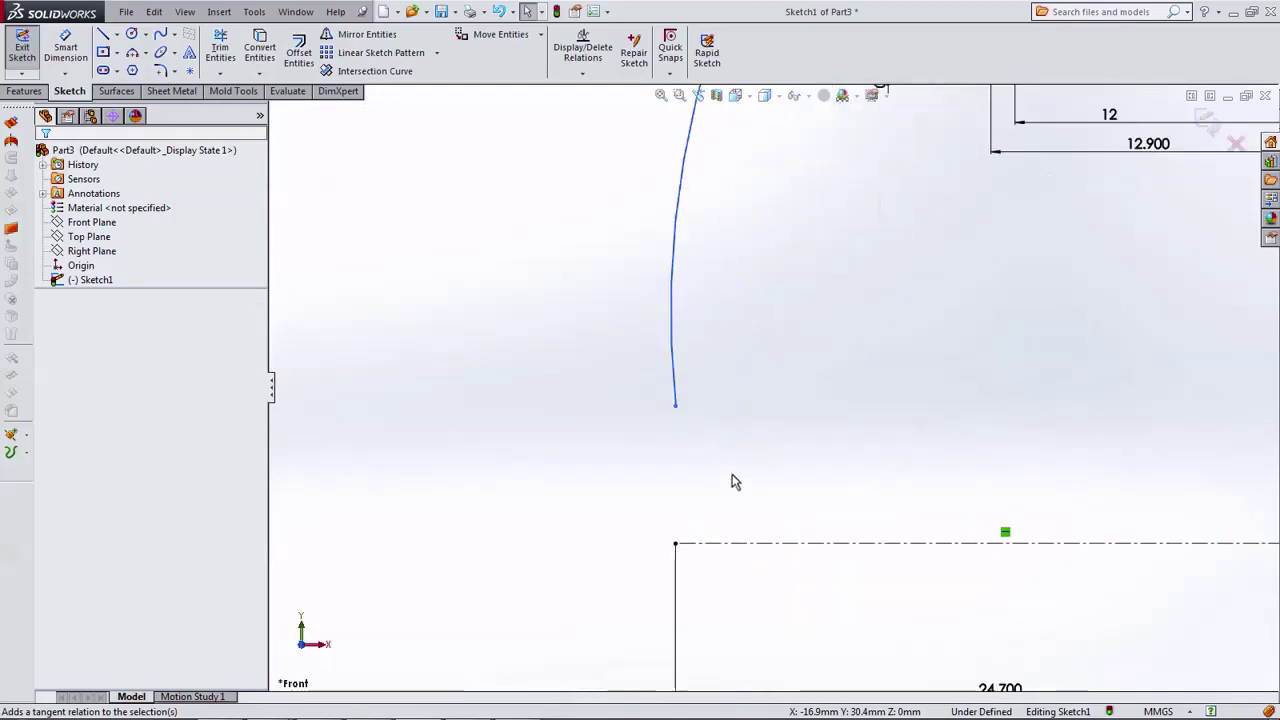
left_click_drag(676, 406, 686, 390)
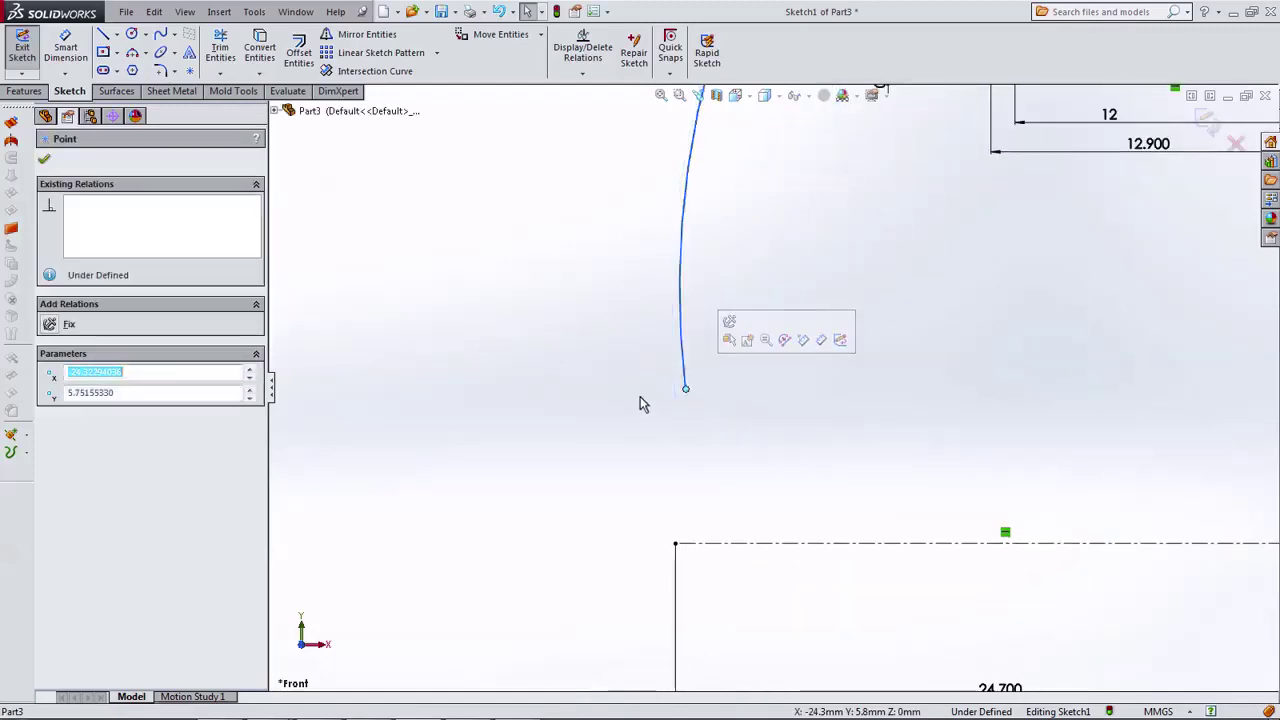
left_click(103, 35)
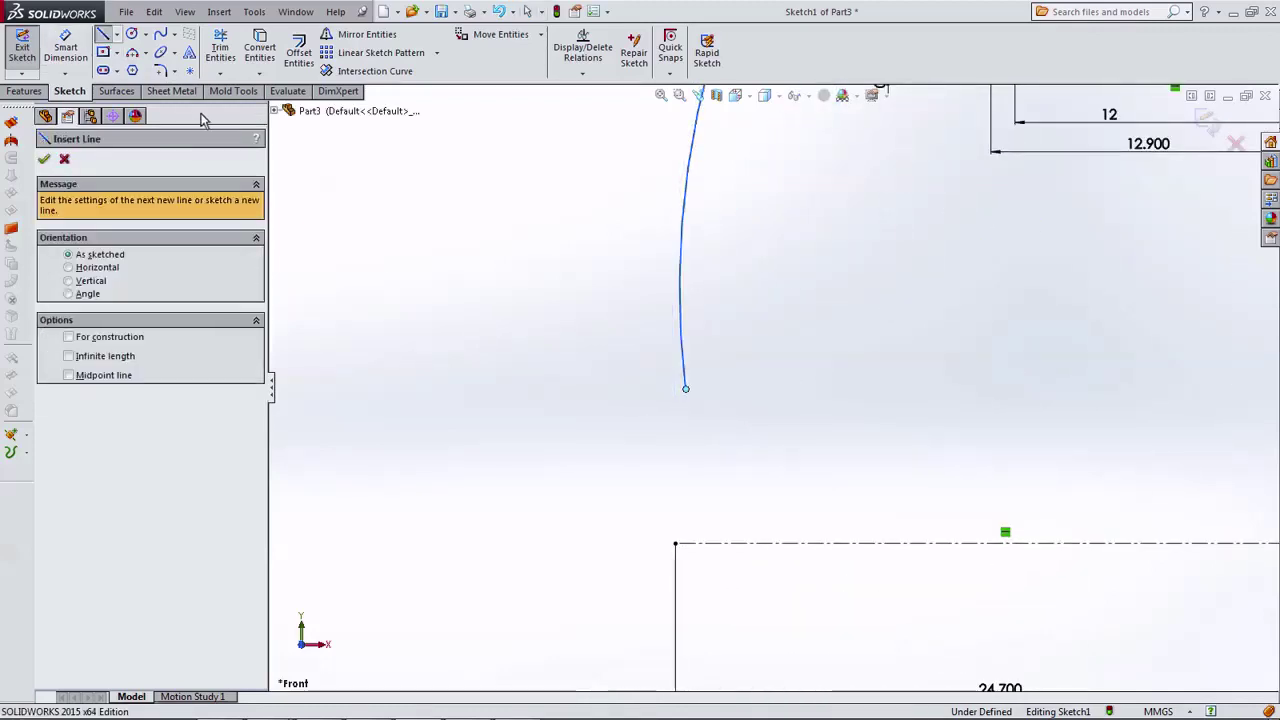
Draw a vertical, horizontal and short vertical line chain below the curve.
scroll(570, 450, "down", 1)
left_click(600, 396)
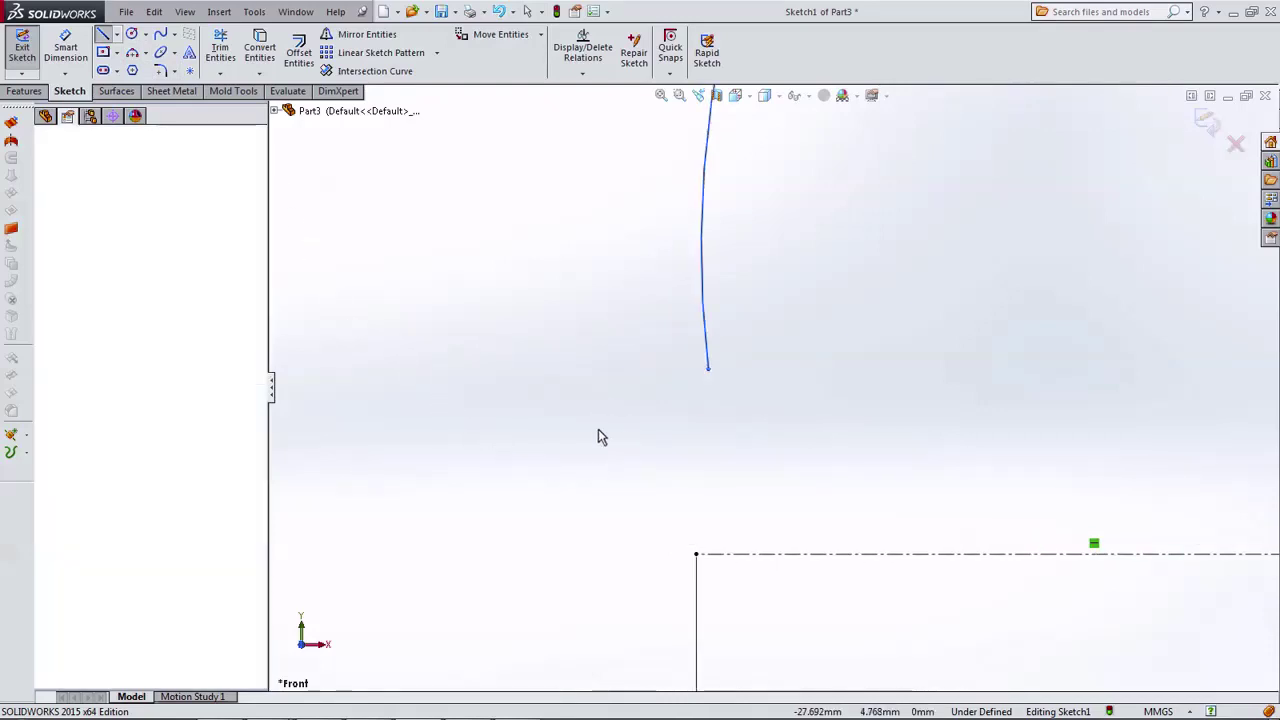
left_click(600, 553)
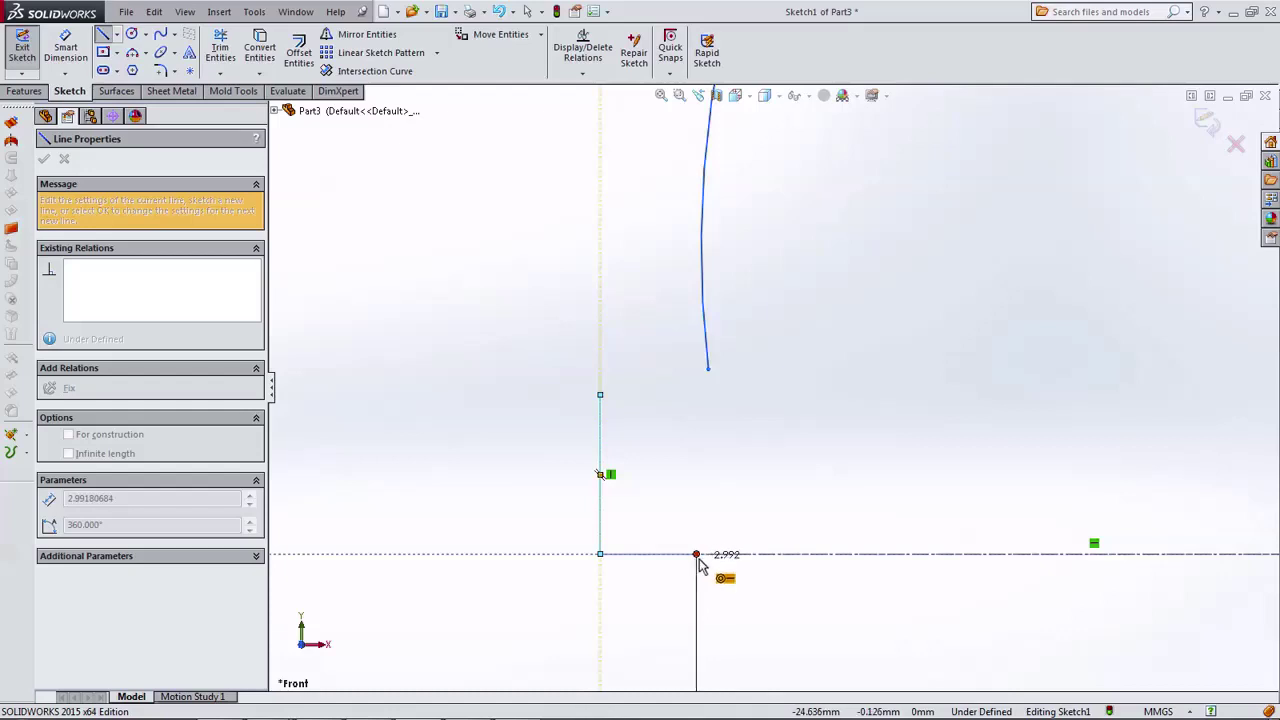
left_click(696, 554)
left_click(696, 512)
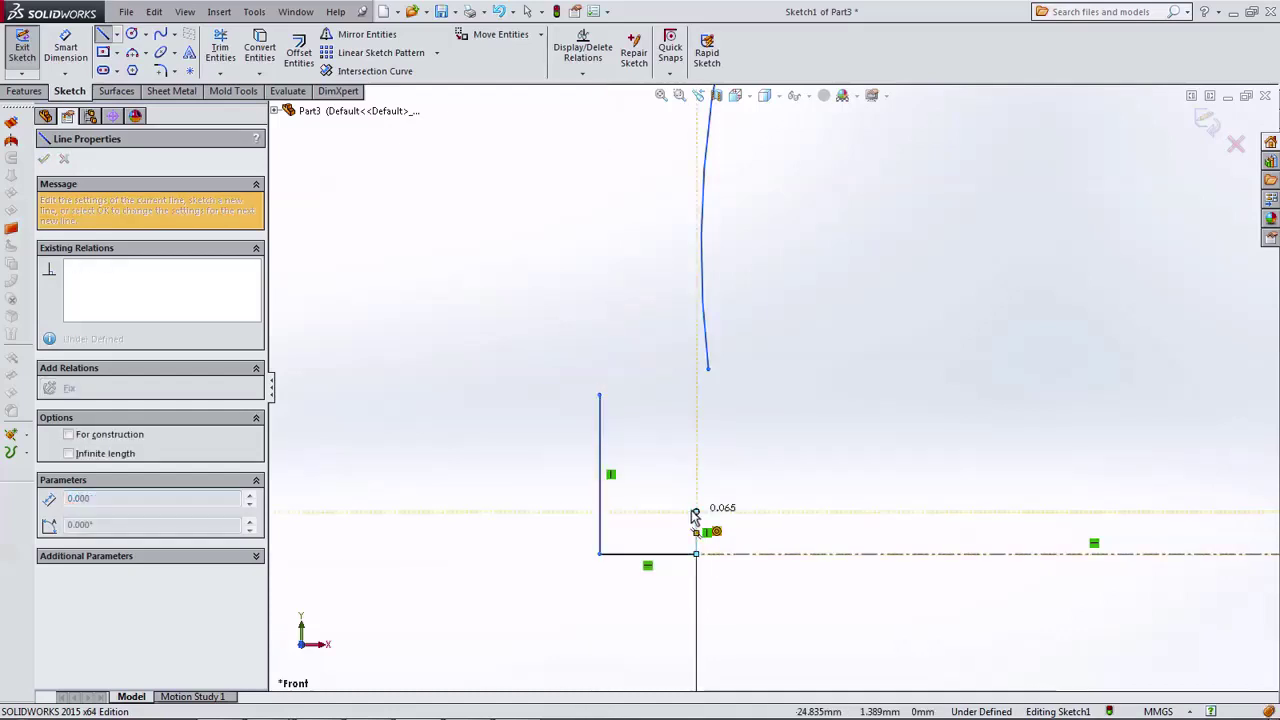
key("Escape")
Dimension the vertical line to 5 mm and place it 26.200 (52.4) from the centerline.
left_click(82, 55)
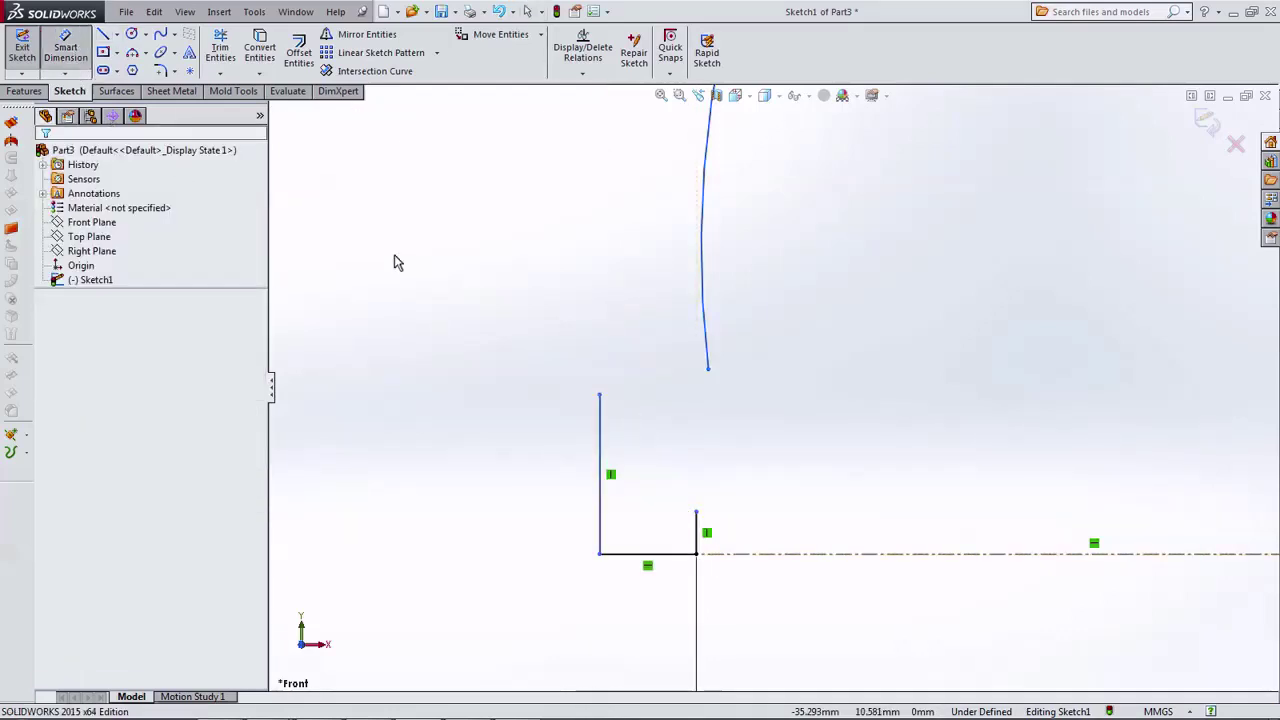
left_click(598, 480)
left_click(538, 478)
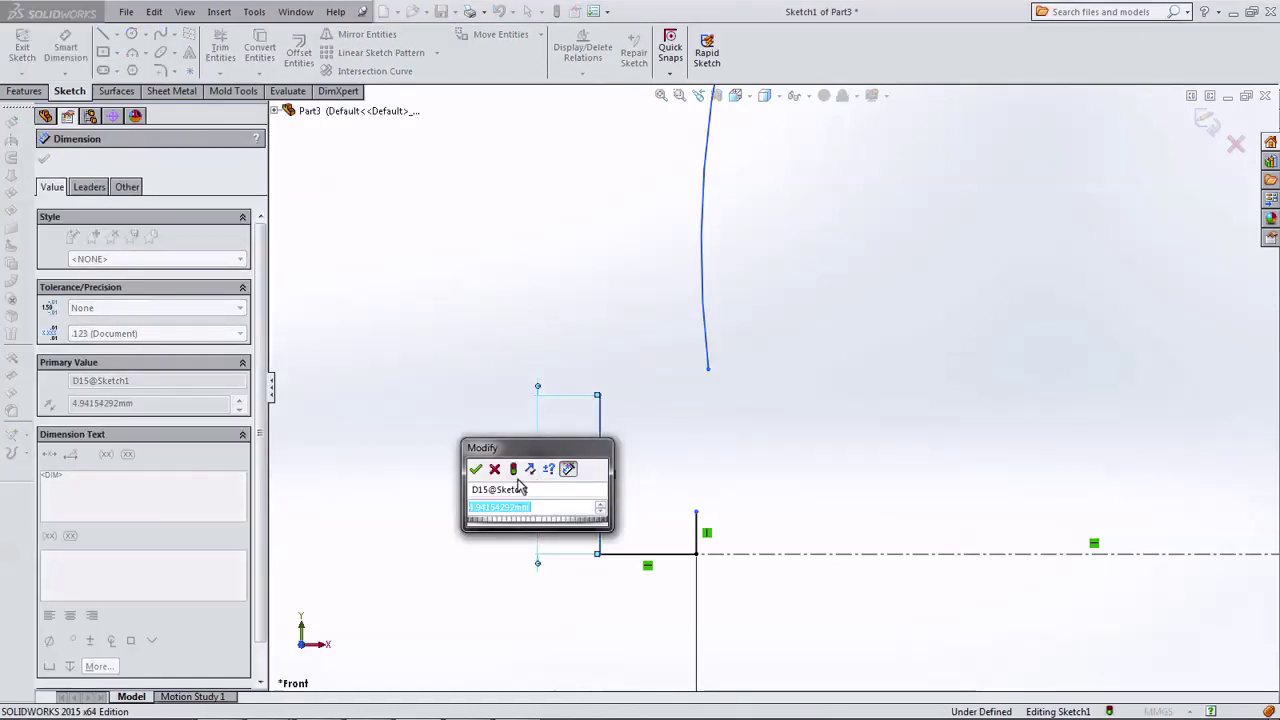
type("5")
key("Return")
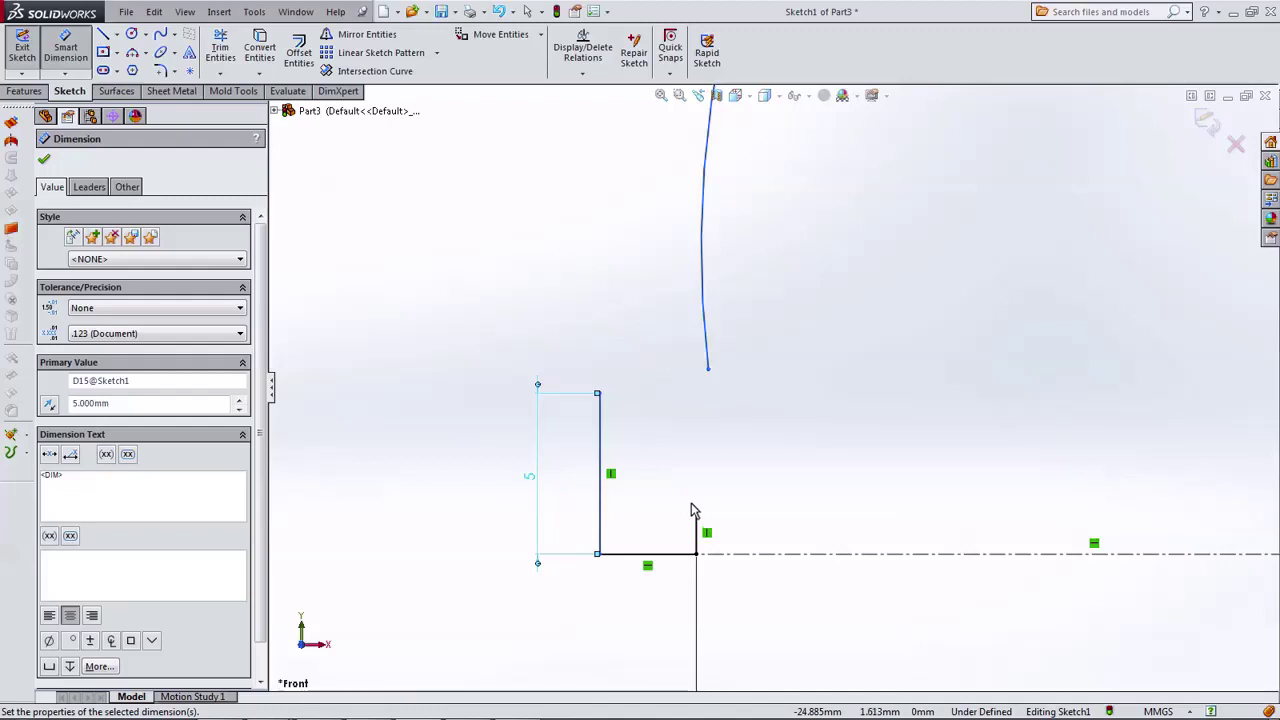
scroll(723, 480, "up", 3)
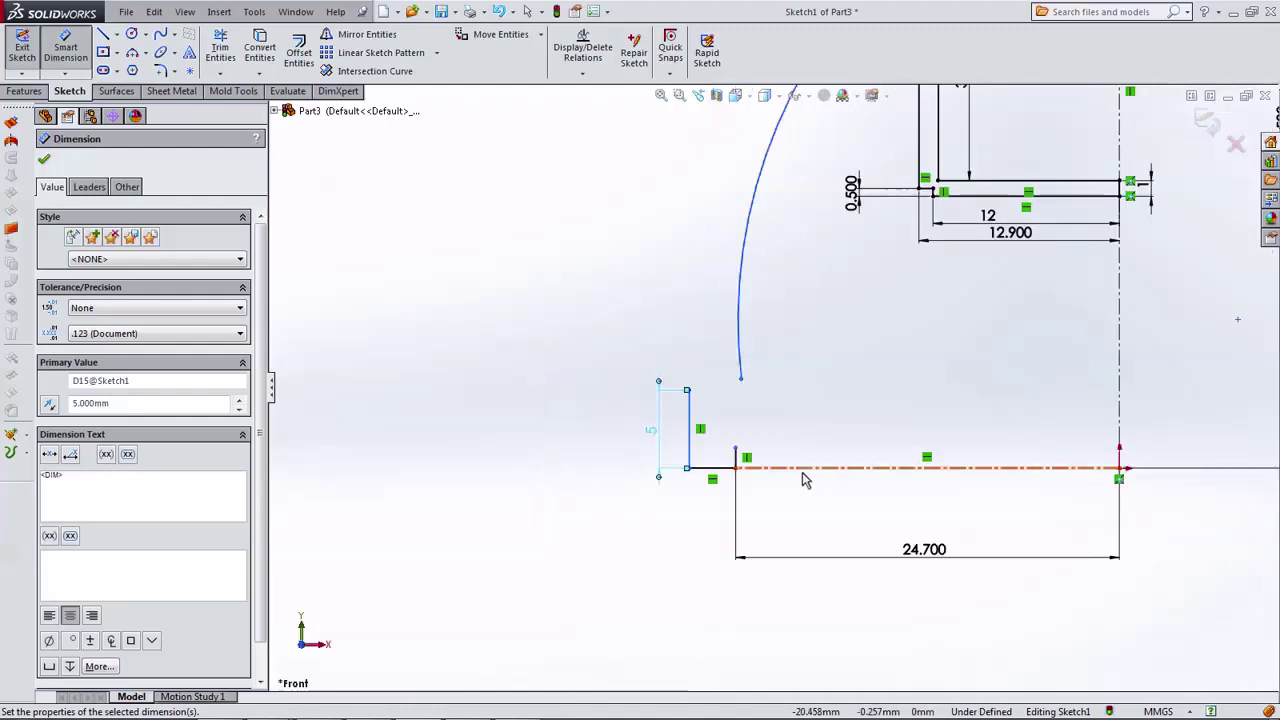
left_click(689, 440)
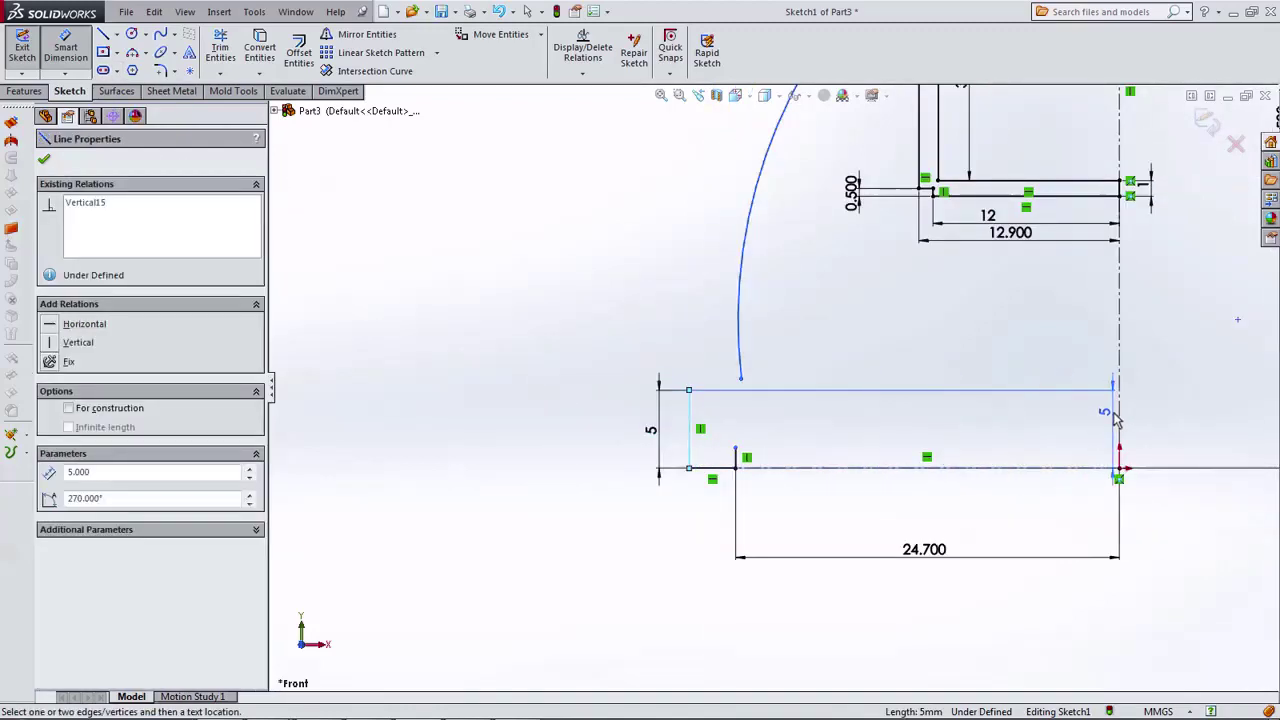
left_click(1119, 410)
left_click(925, 636)
type("5")
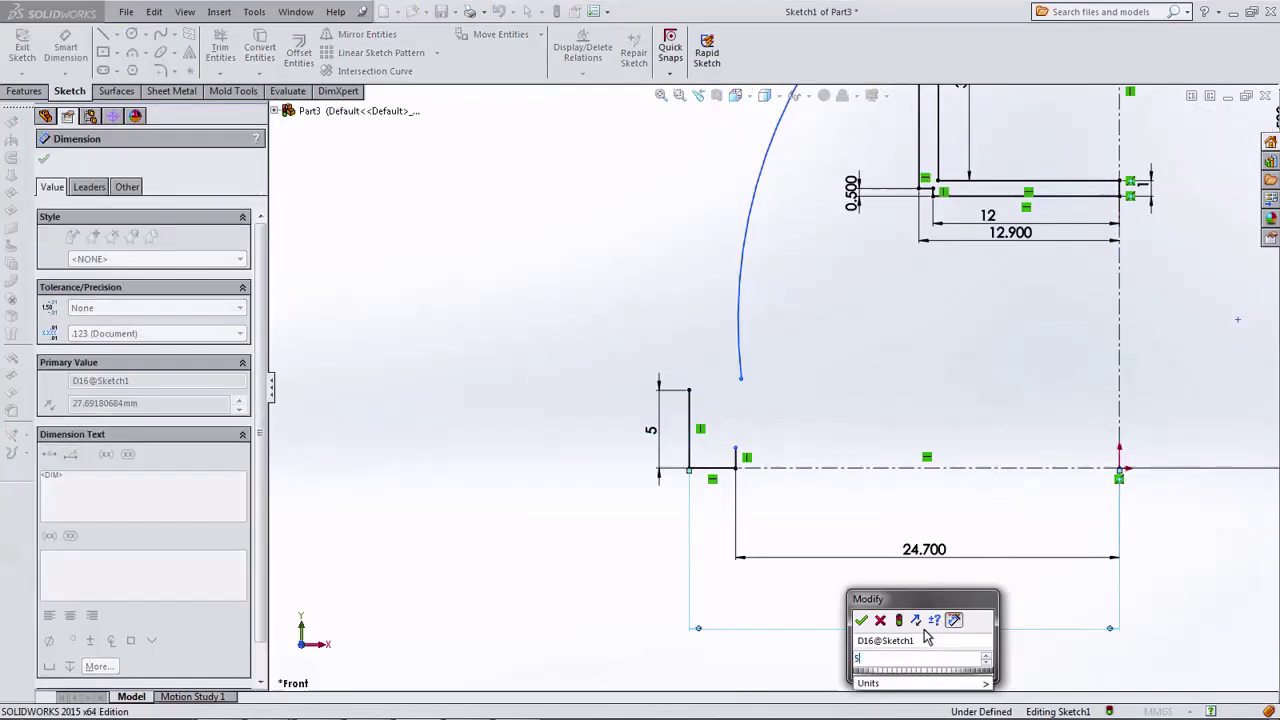
type("2.")
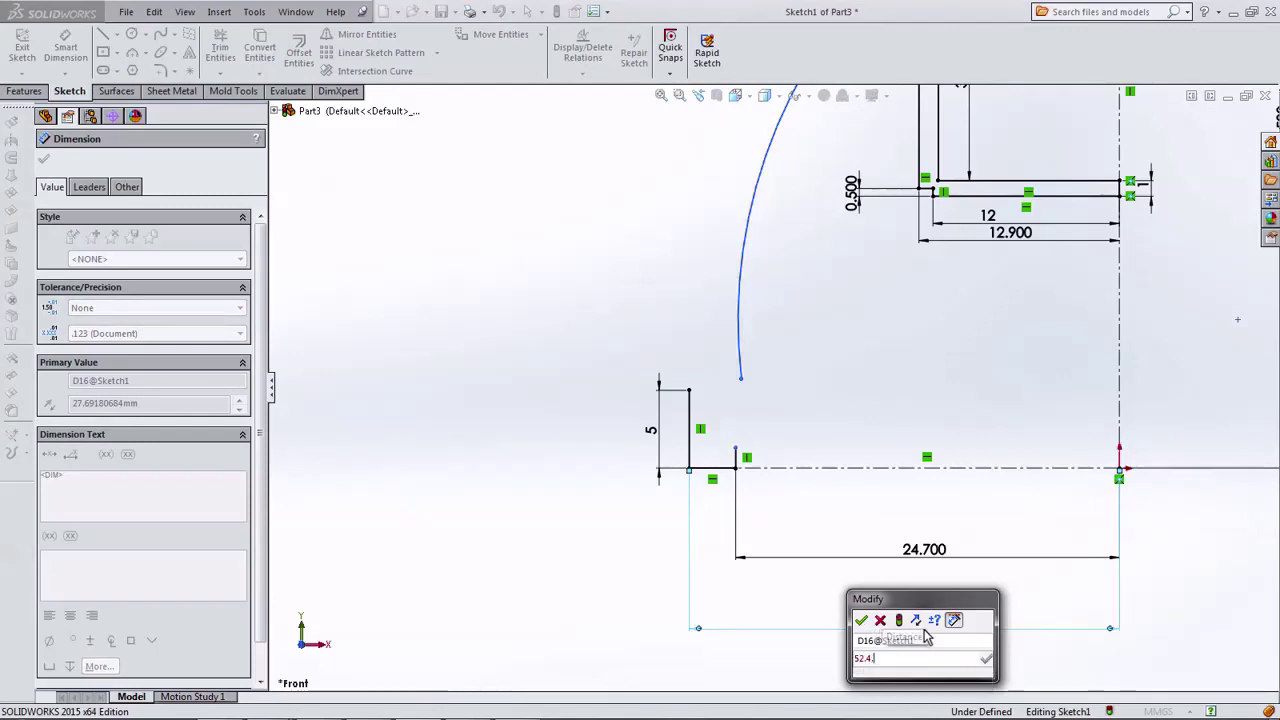
type("4")
key("Return")
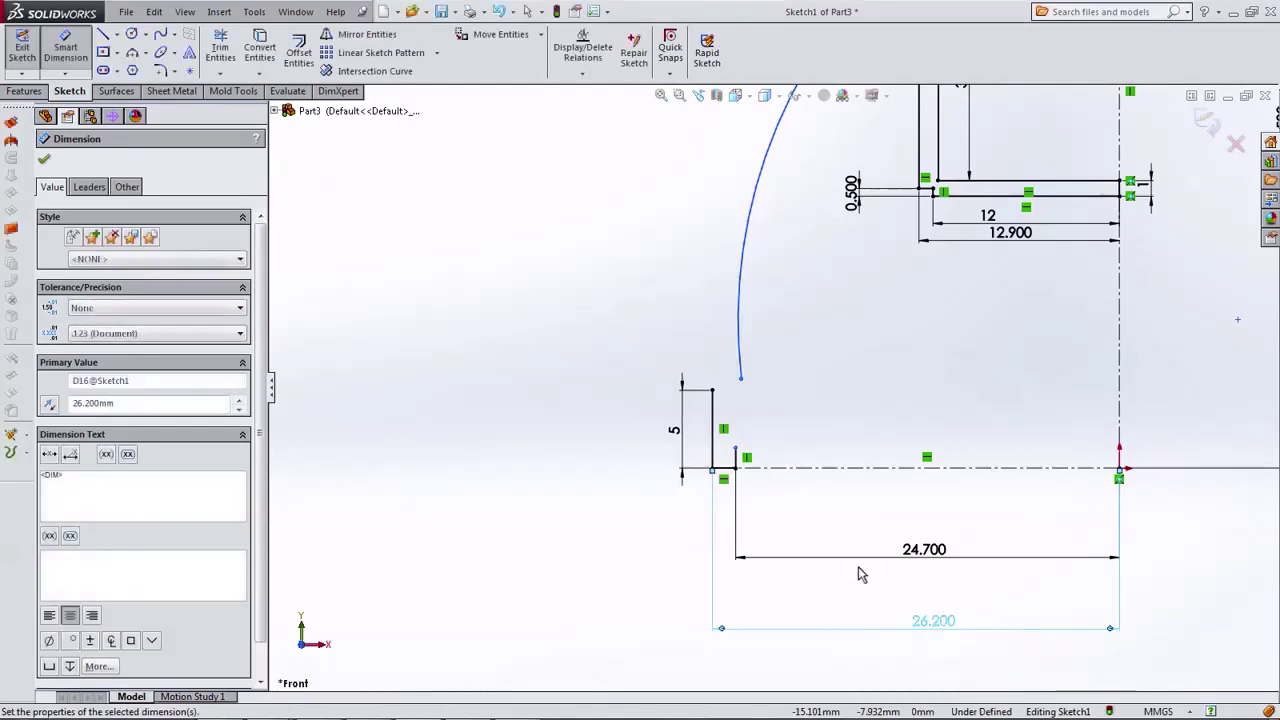
key("Escape")
scroll(755, 390, "down", 2)
Add a short horizontal ledge atop the step and snap the curve's end onto its corner.
key("l")
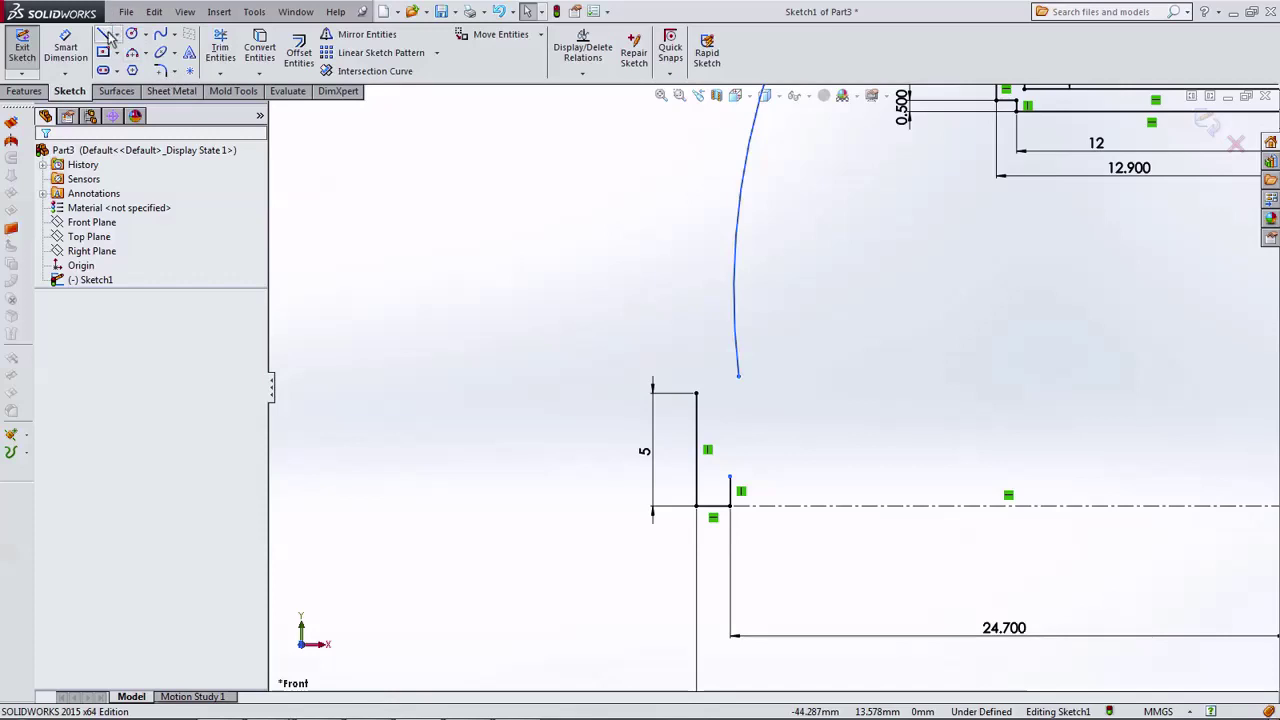
scroll(757, 410, "down", 3)
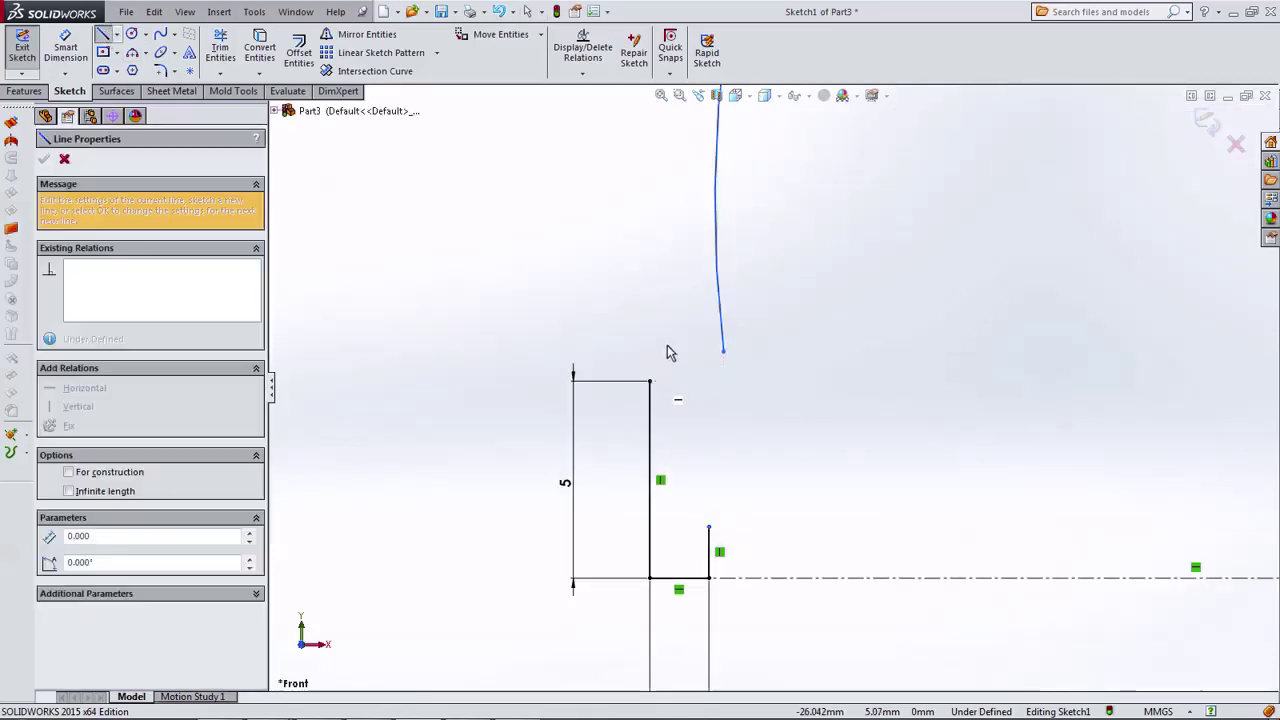
left_click(652, 382)
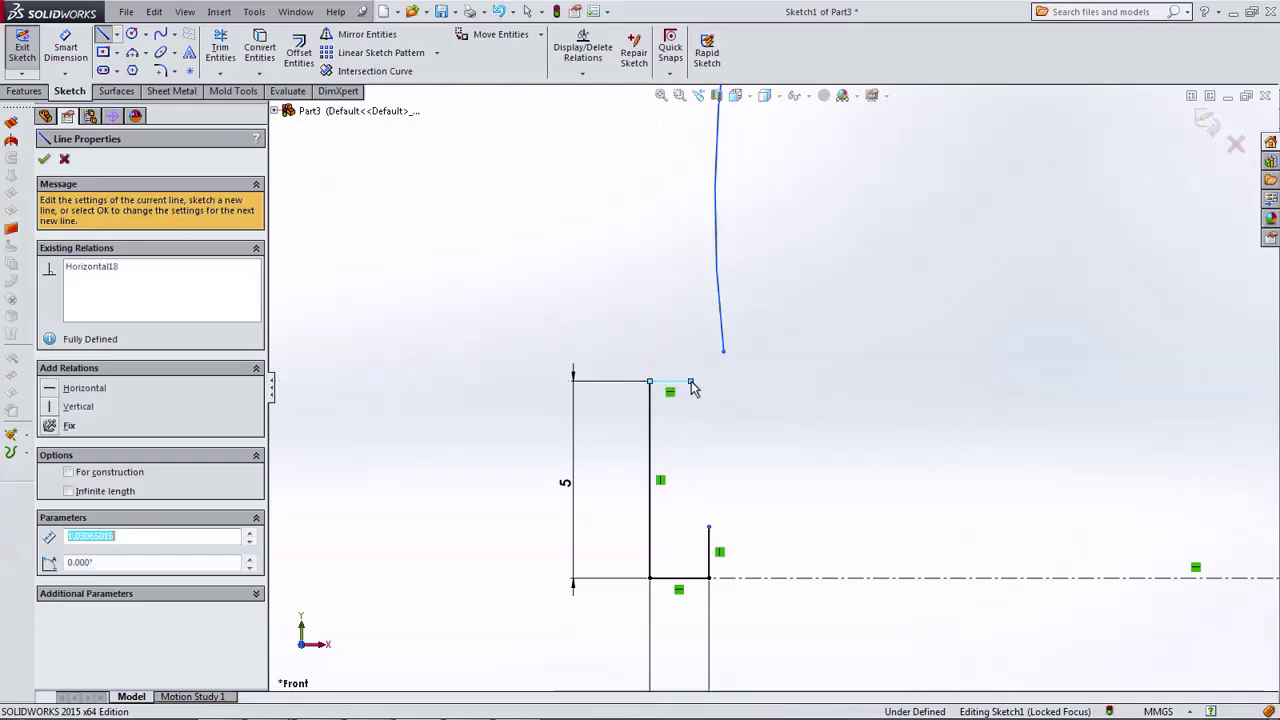
left_click(691, 382)
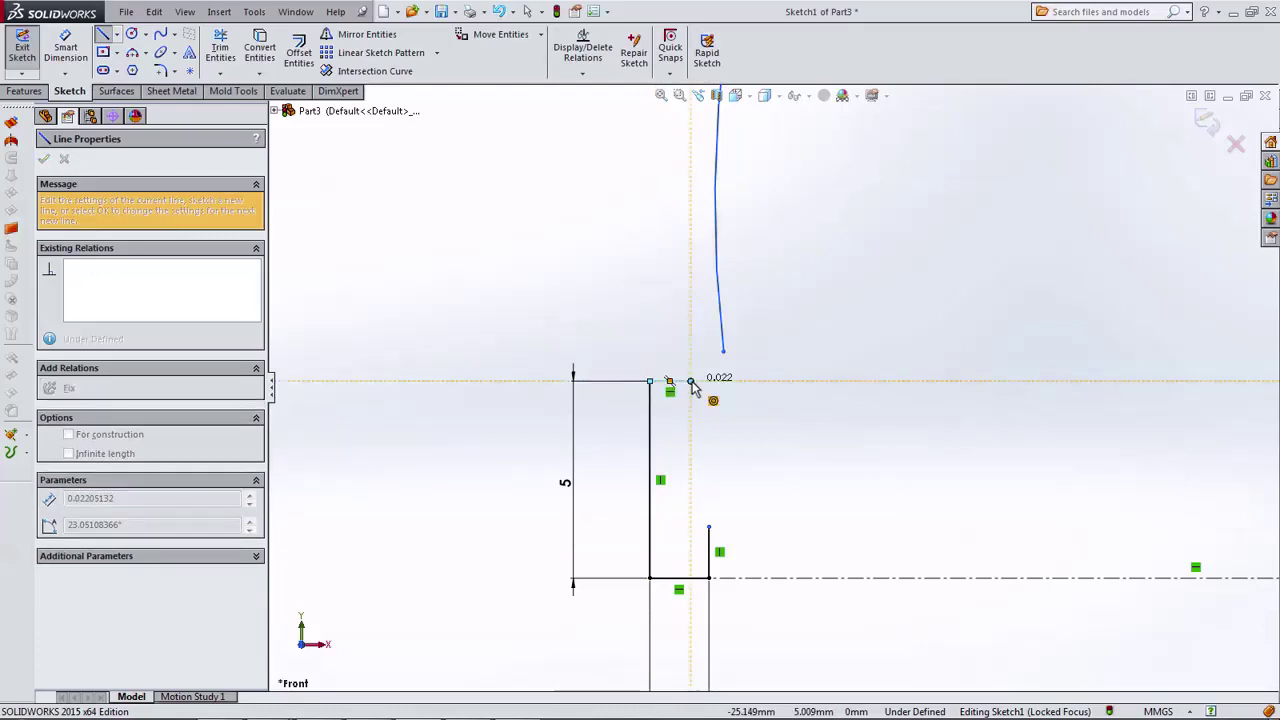
key("Escape")
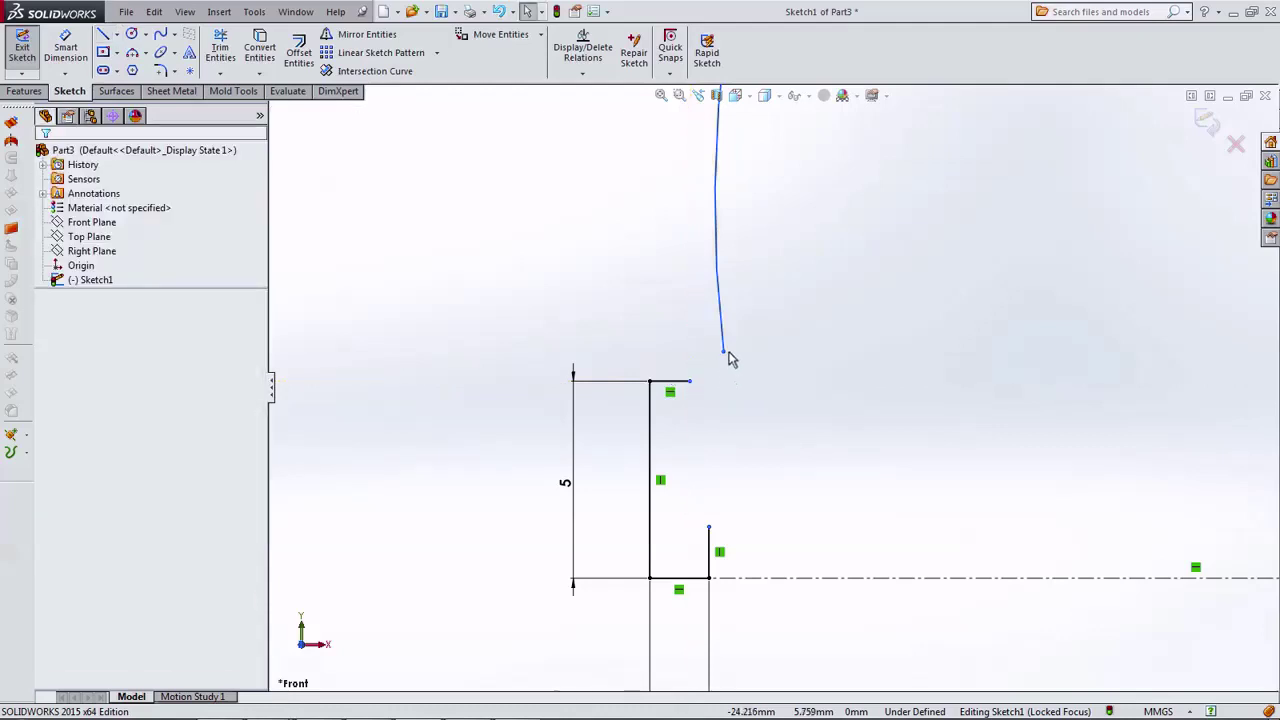
left_click_drag(723, 353, 690, 381)
left_click(393, 233)
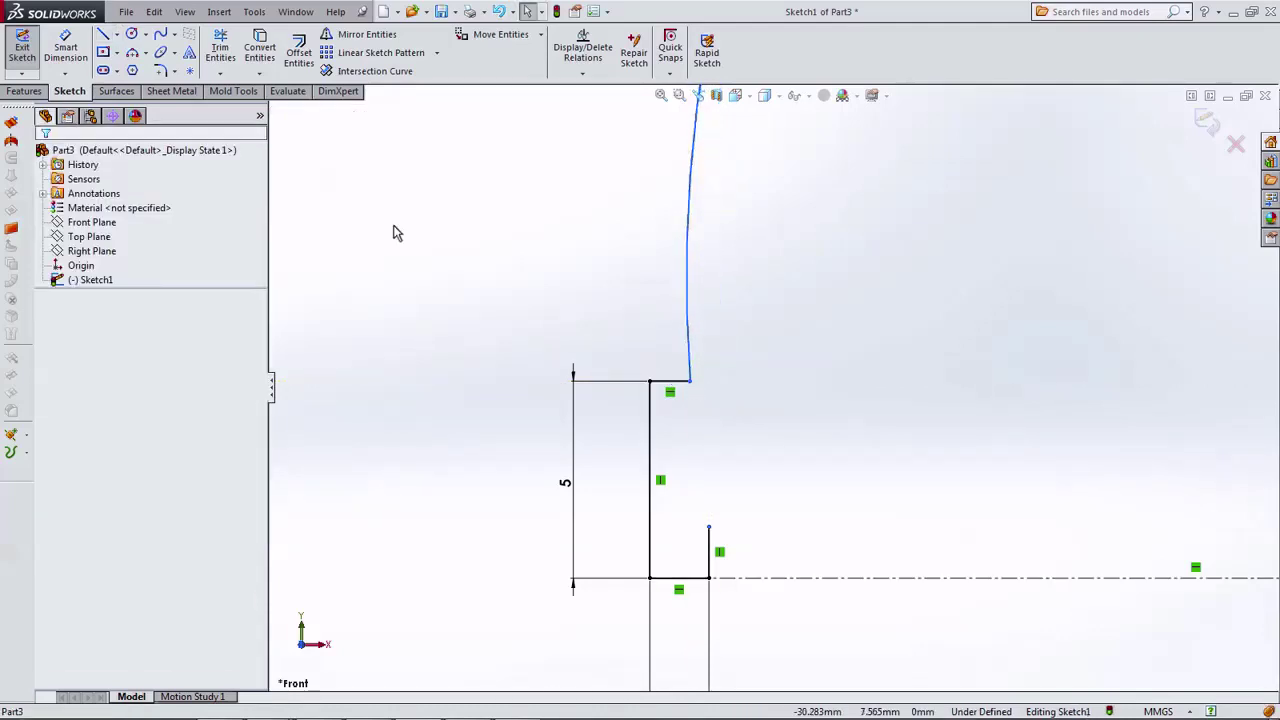
Draw a vertical centerline down from the curve's end and make the curve tangent to it.
left_click(144, 68)
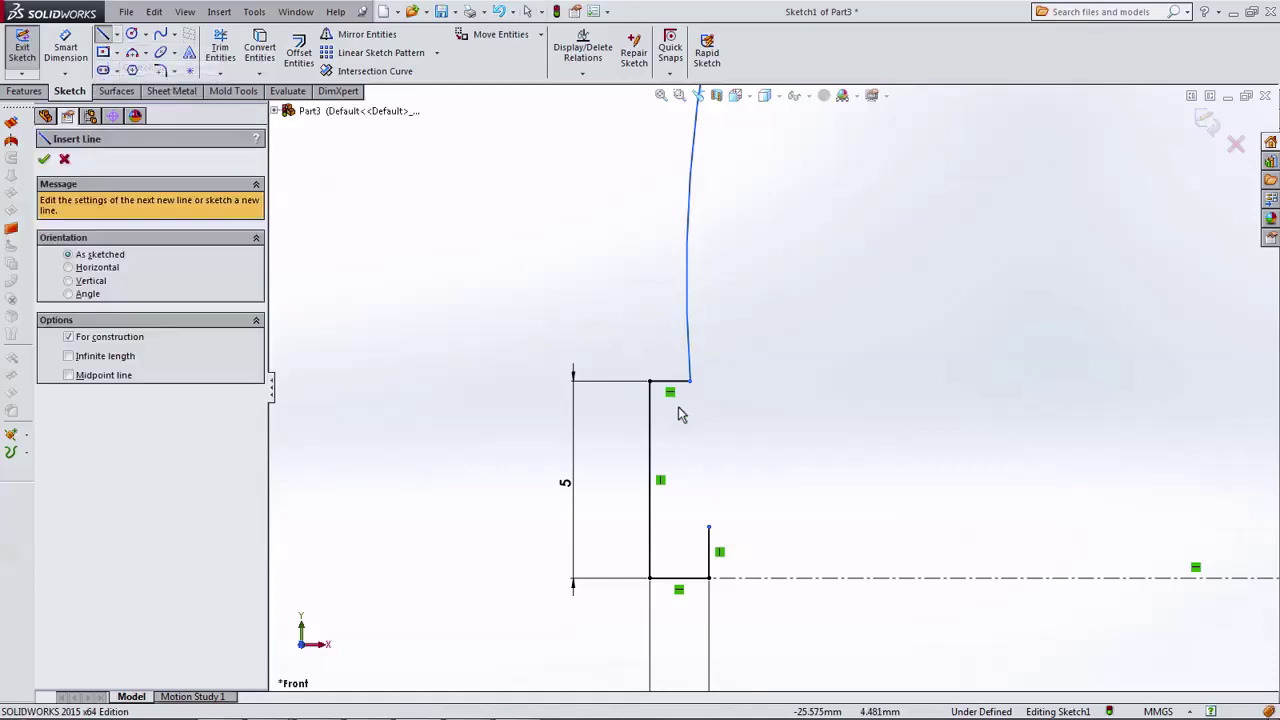
left_click_drag(690, 382, 690, 436)
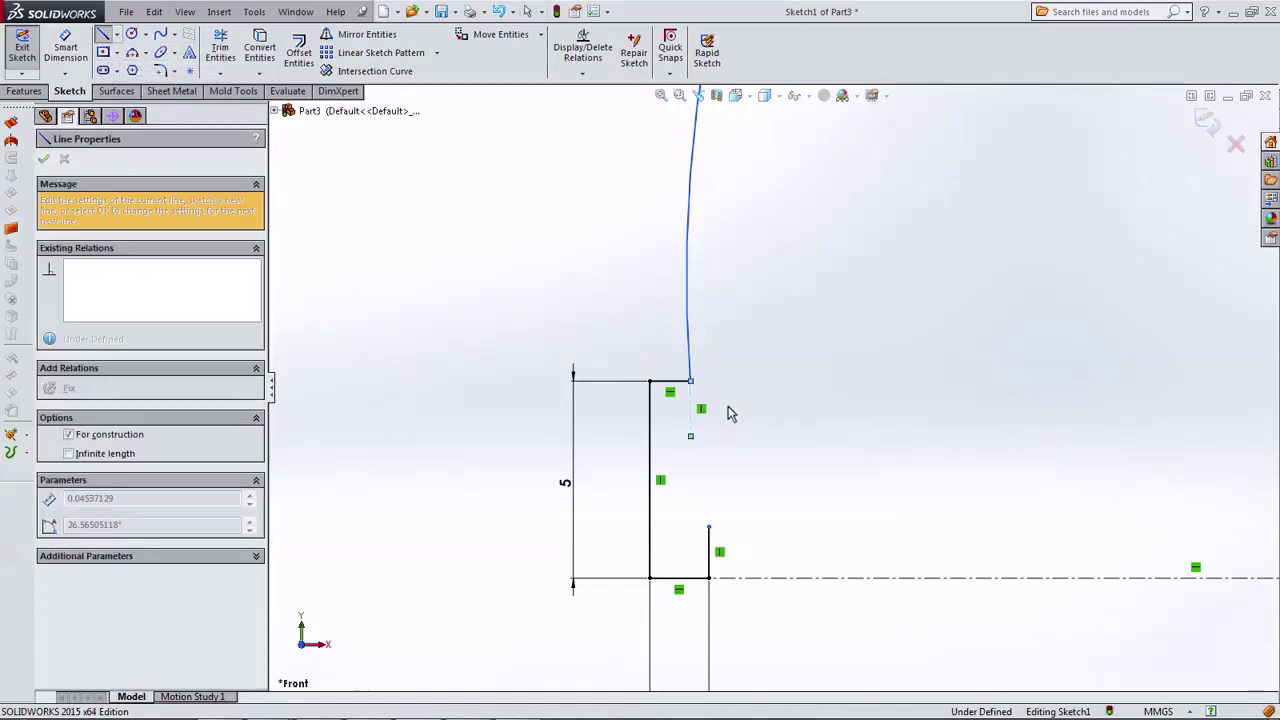
key("Escape")
left_click(690, 410)
left_click(689, 357, "ctrl")
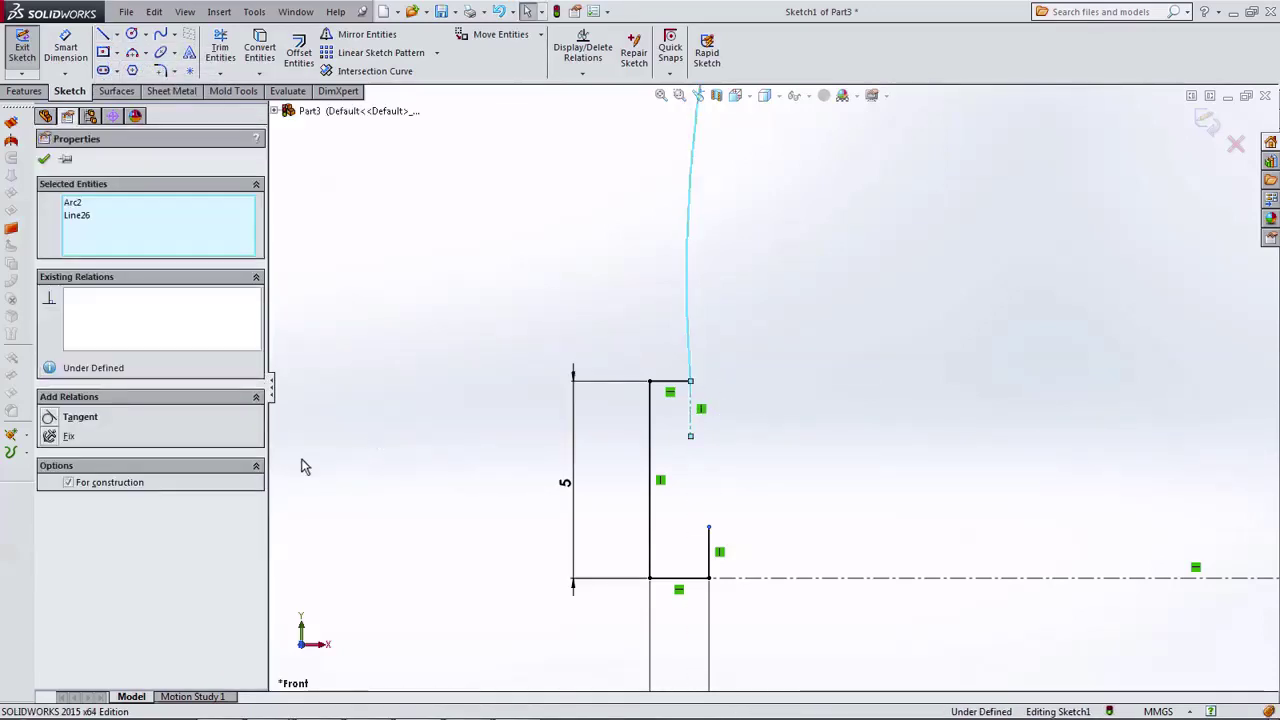
left_click(82, 419)
Slide the curve's lower end right and dimension it 25.400 (50.8/2) from the axis.
left_click(511, 367)
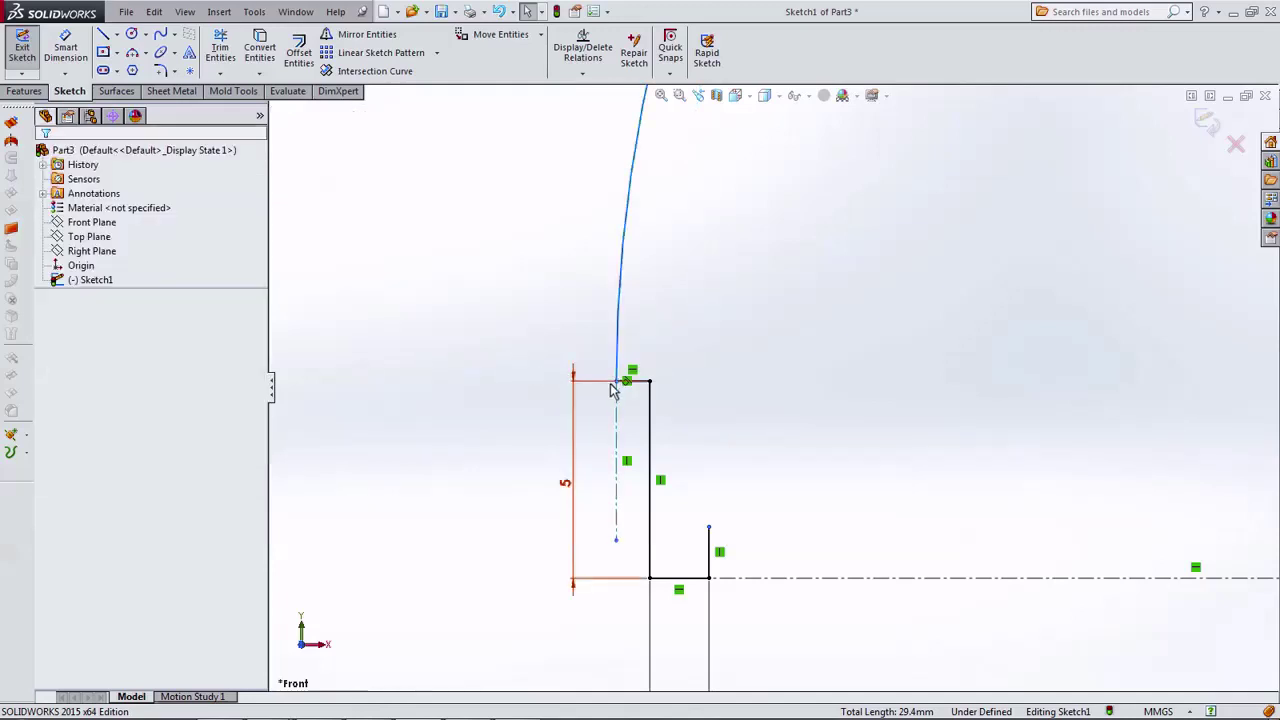
left_click_drag(619, 387, 708, 385)
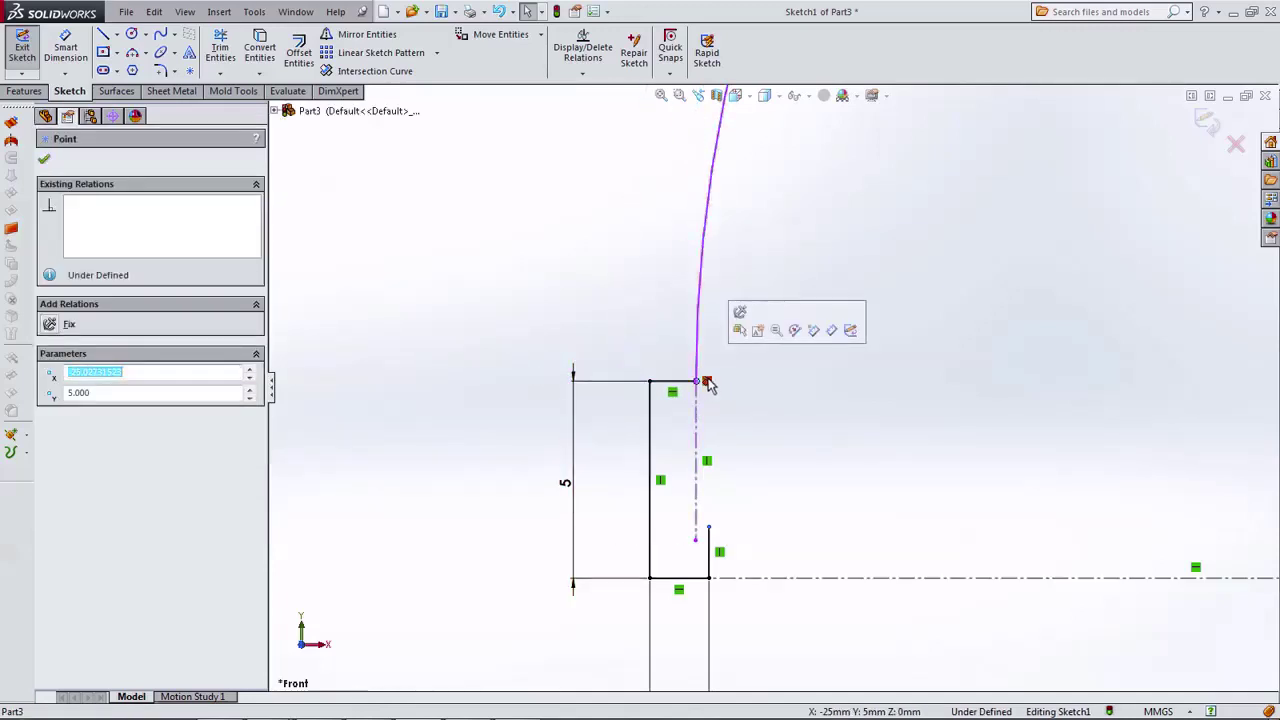
left_click(757, 449)
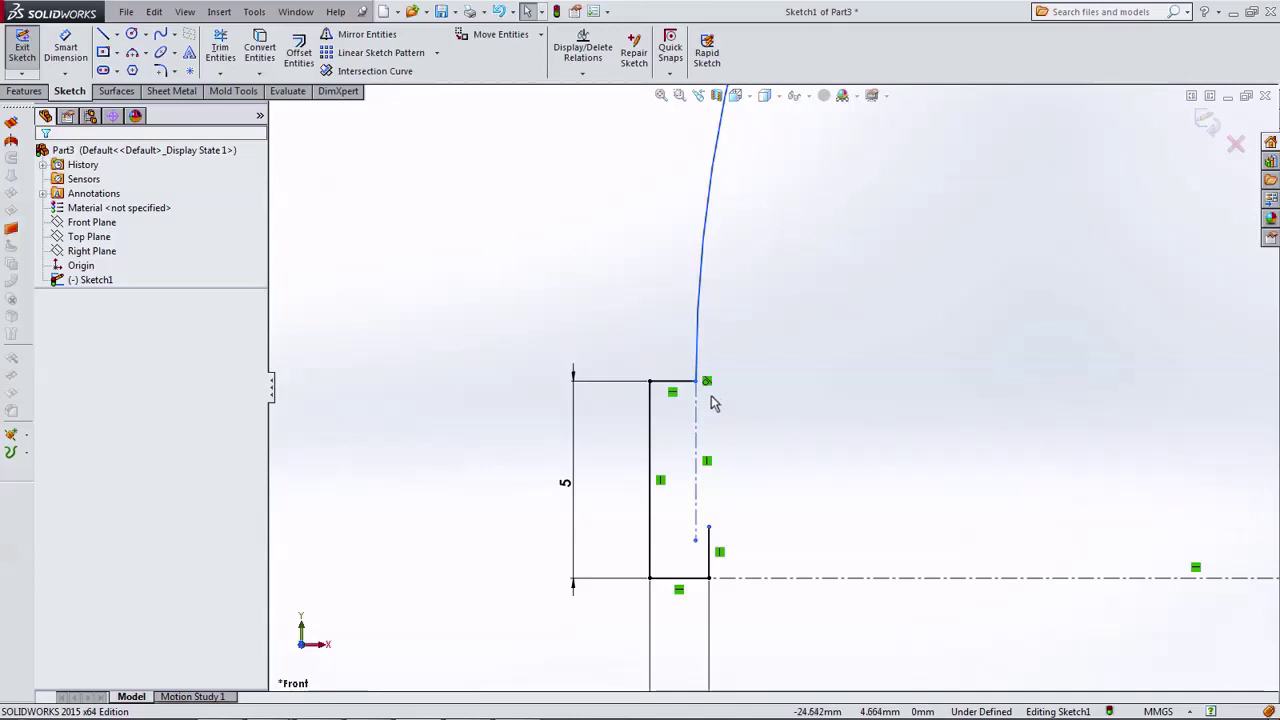
left_click(65, 70)
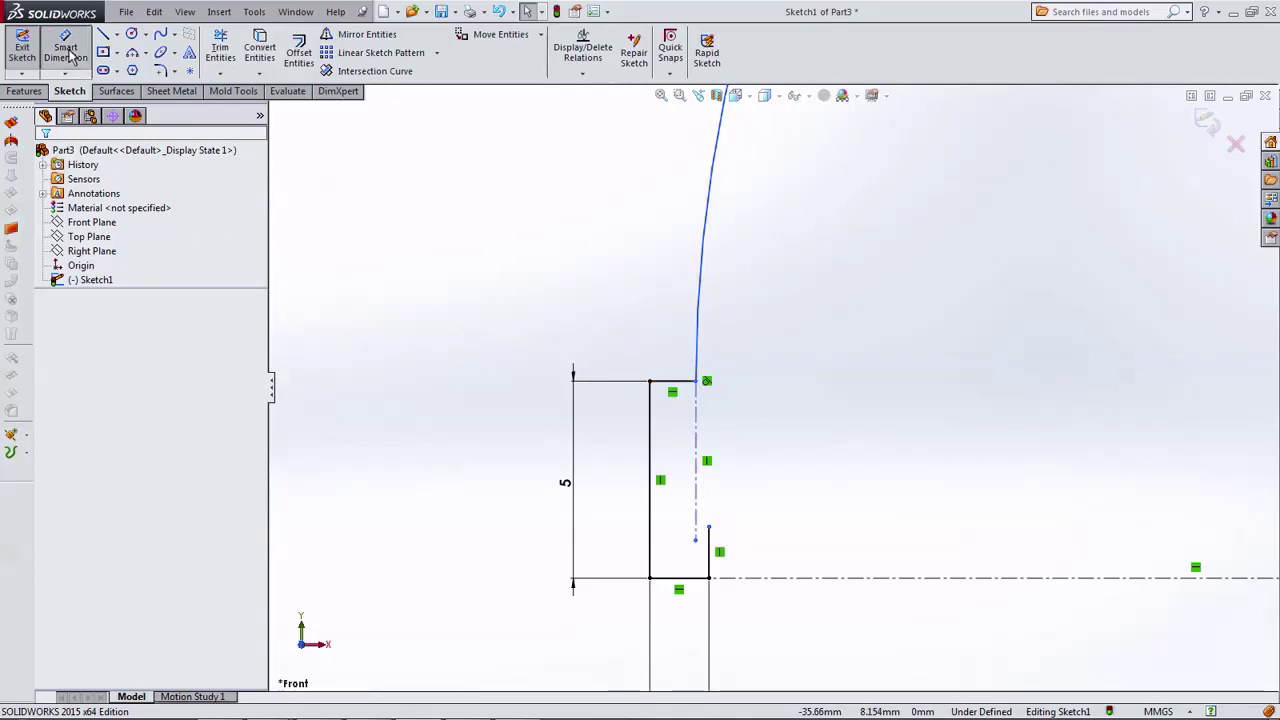
left_click(697, 382)
scroll(763, 402, "up", 3)
scroll(851, 407, "up", 3)
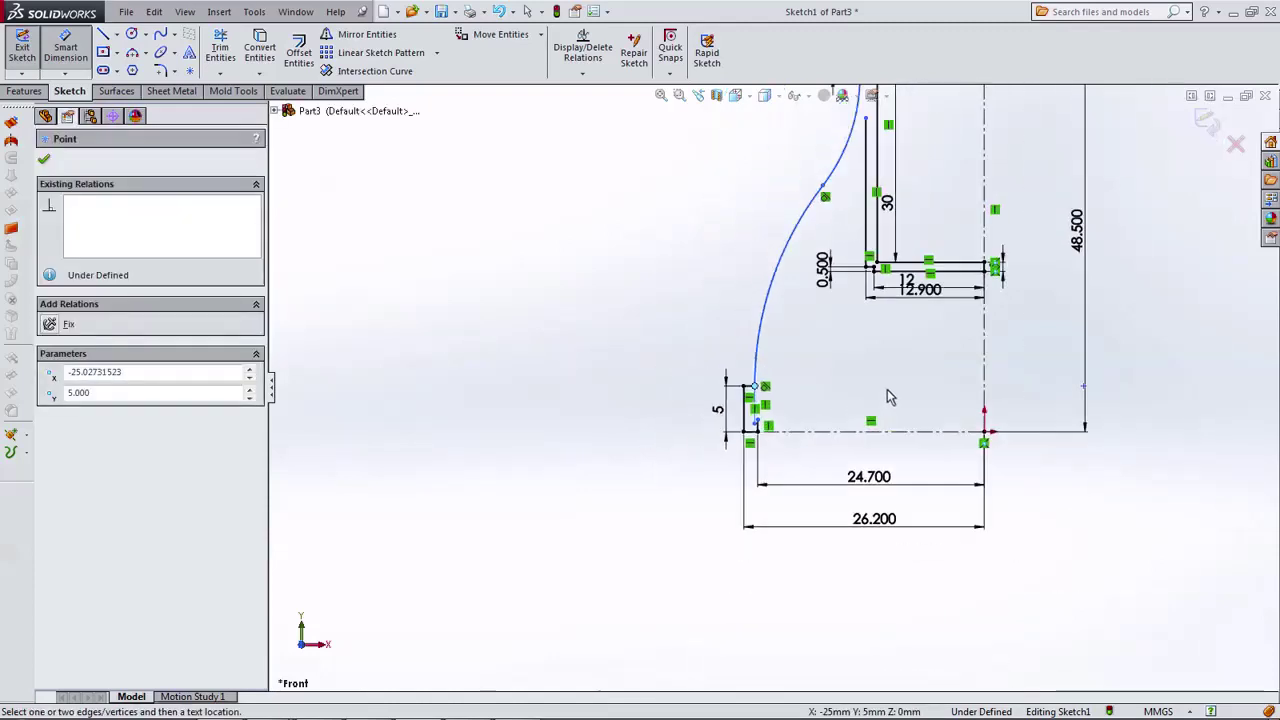
left_click(985, 370)
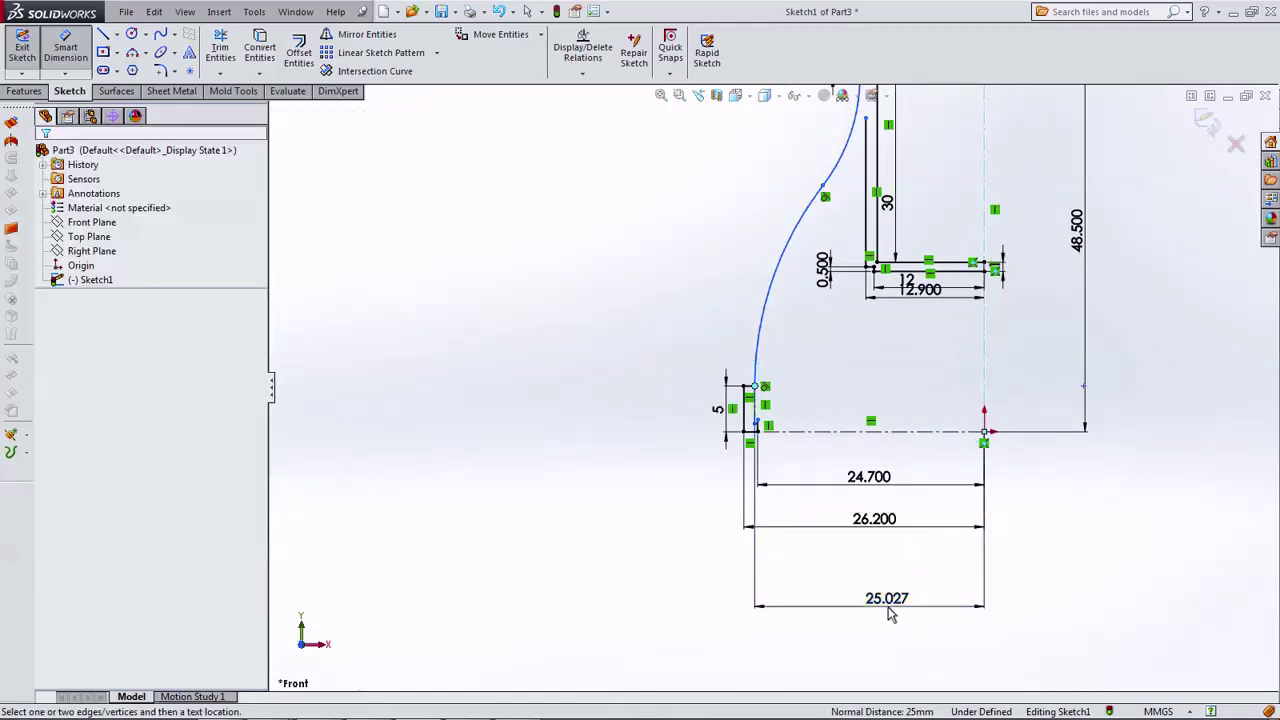
left_click(895, 600)
type("50.8")
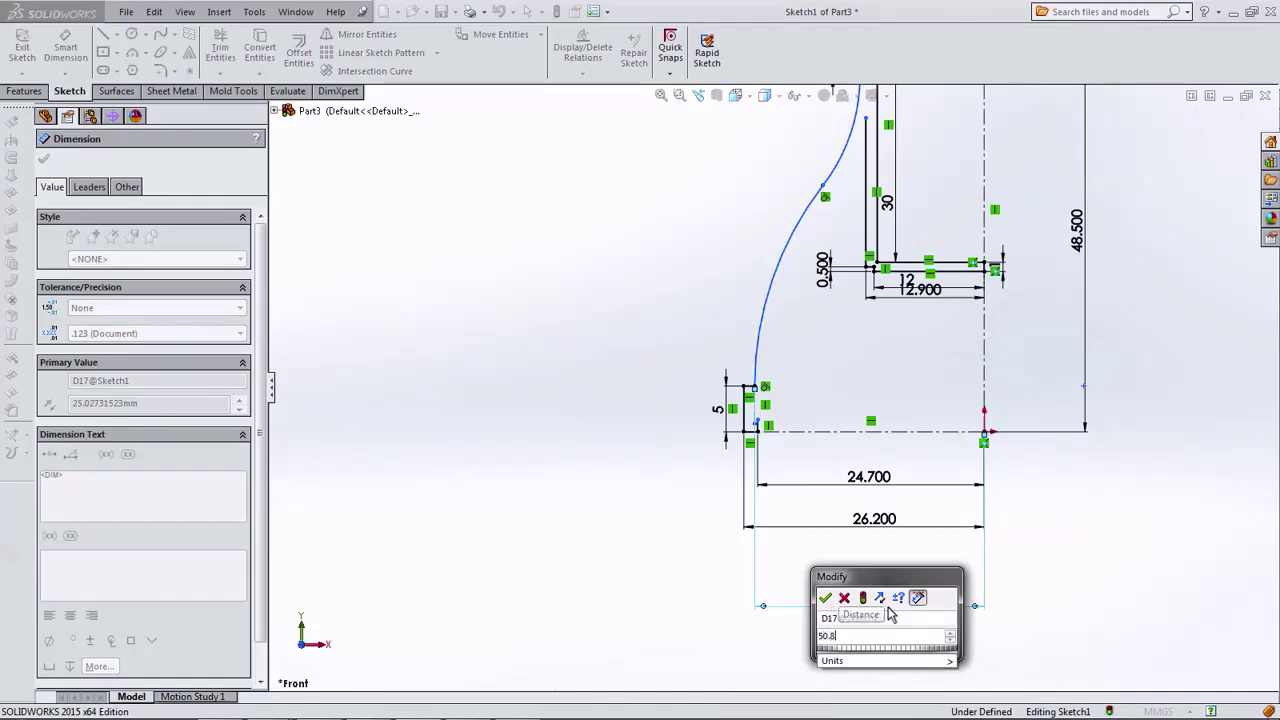
type("/2")
key("Return")
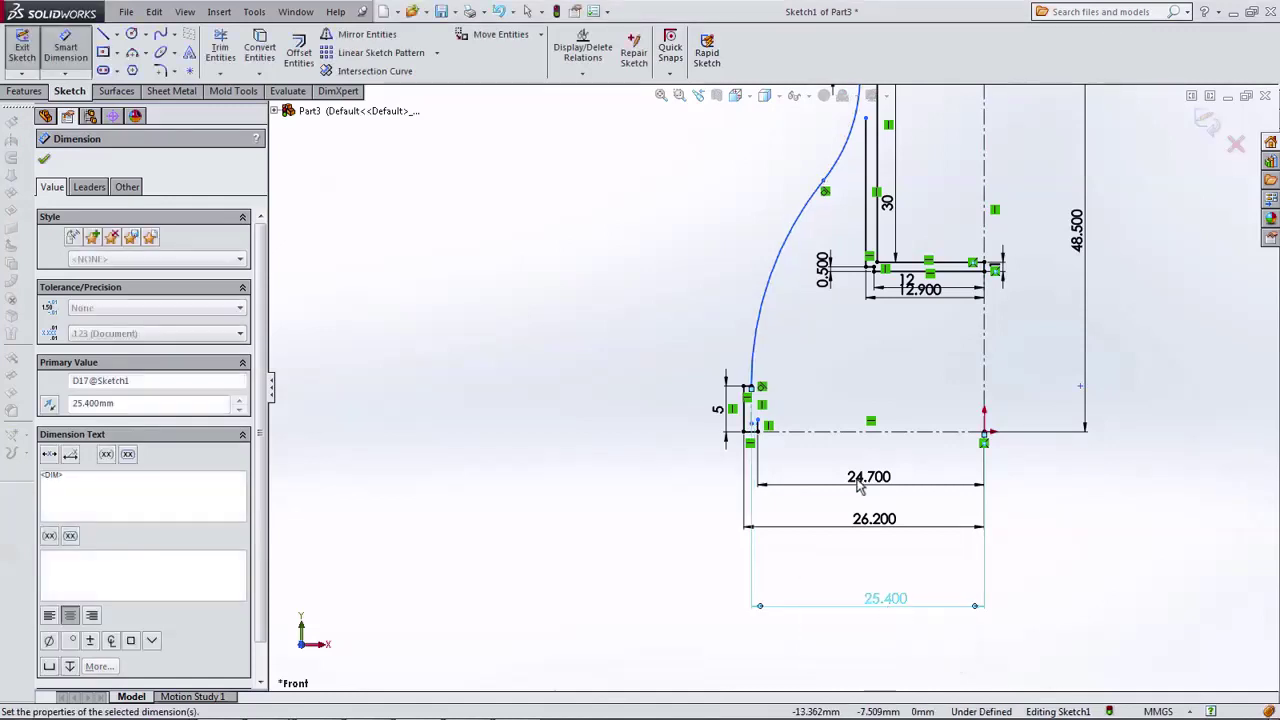
Give the curve a 35 mm radius.
left_click(762, 288)
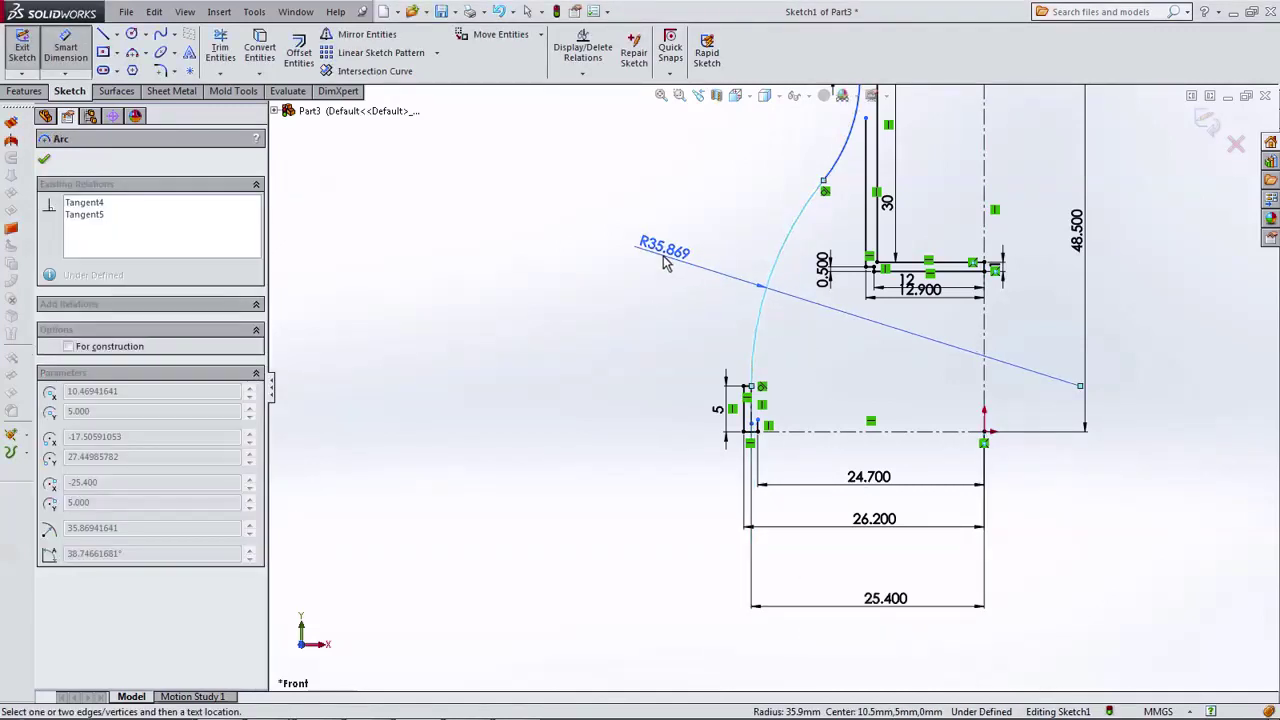
left_click(667, 263)
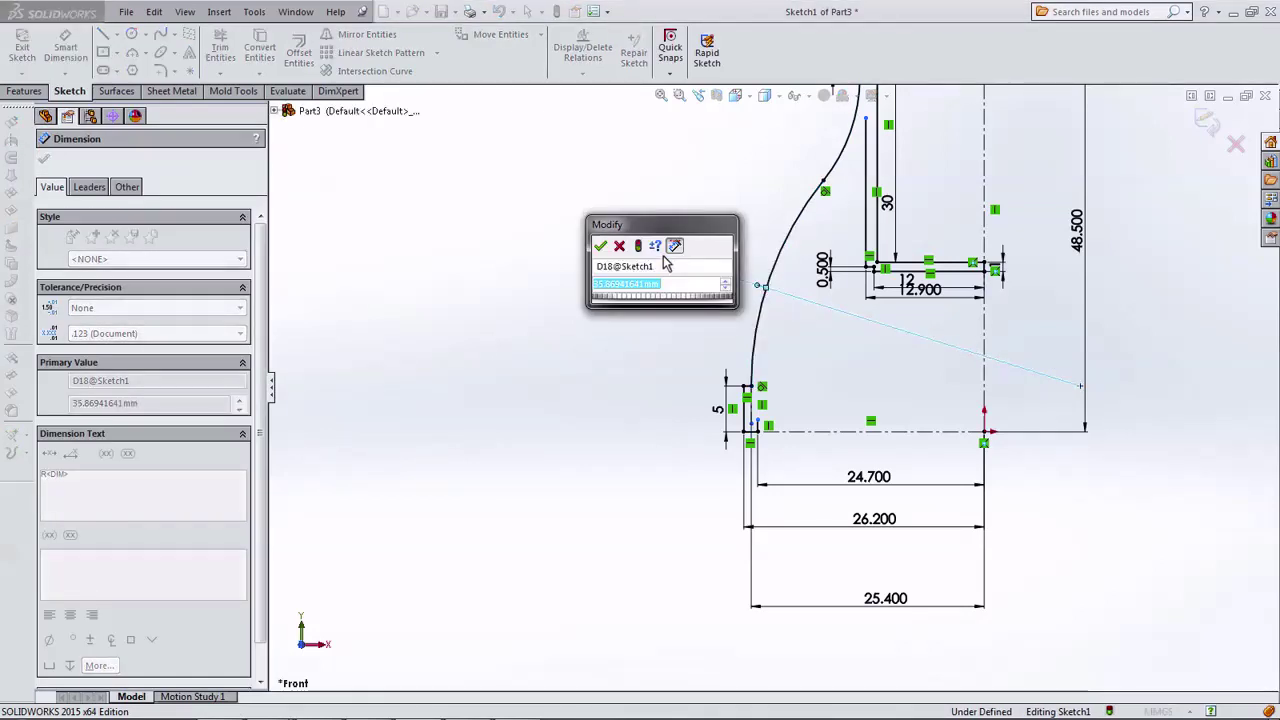
type("35")
key("Return")
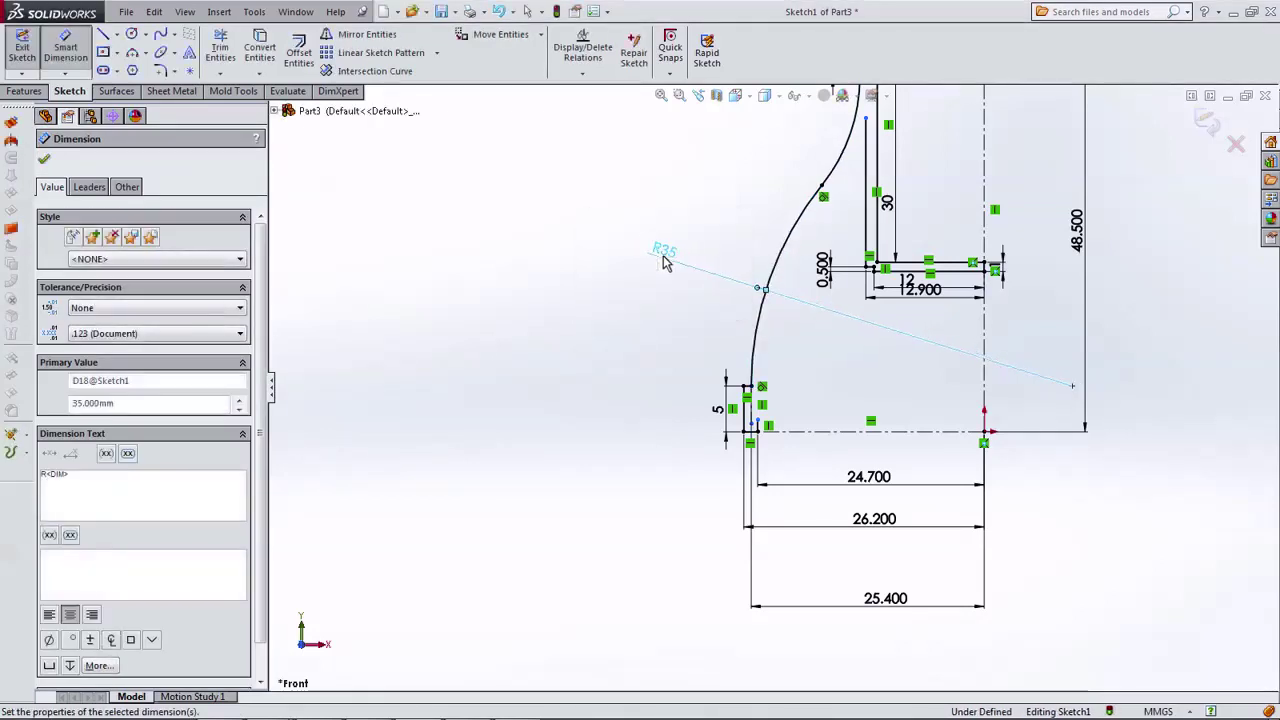
left_click(810, 455)
key("Escape")
Move the 25.400 dimension up and shorten the centerline by raising its lower end.
left_click_drag(888, 600, 857, 388)
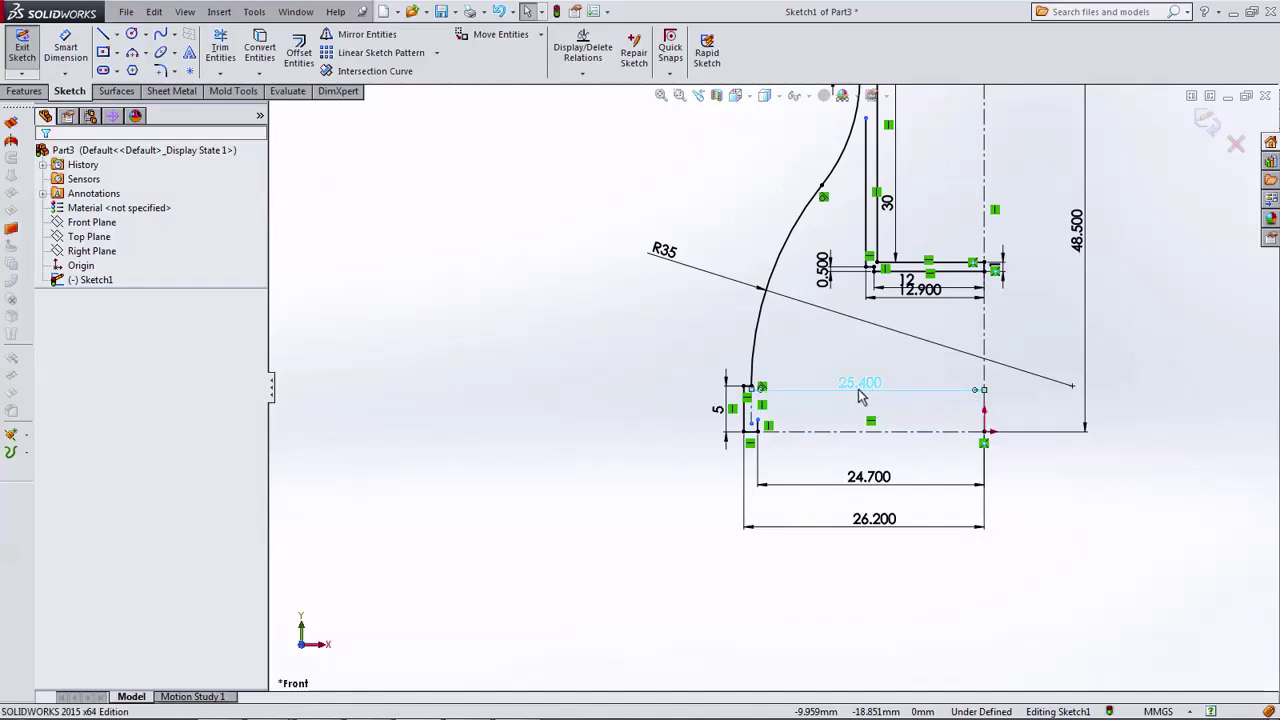
scroll(778, 400, "down", 3)
scroll(757, 393, "down", 3)
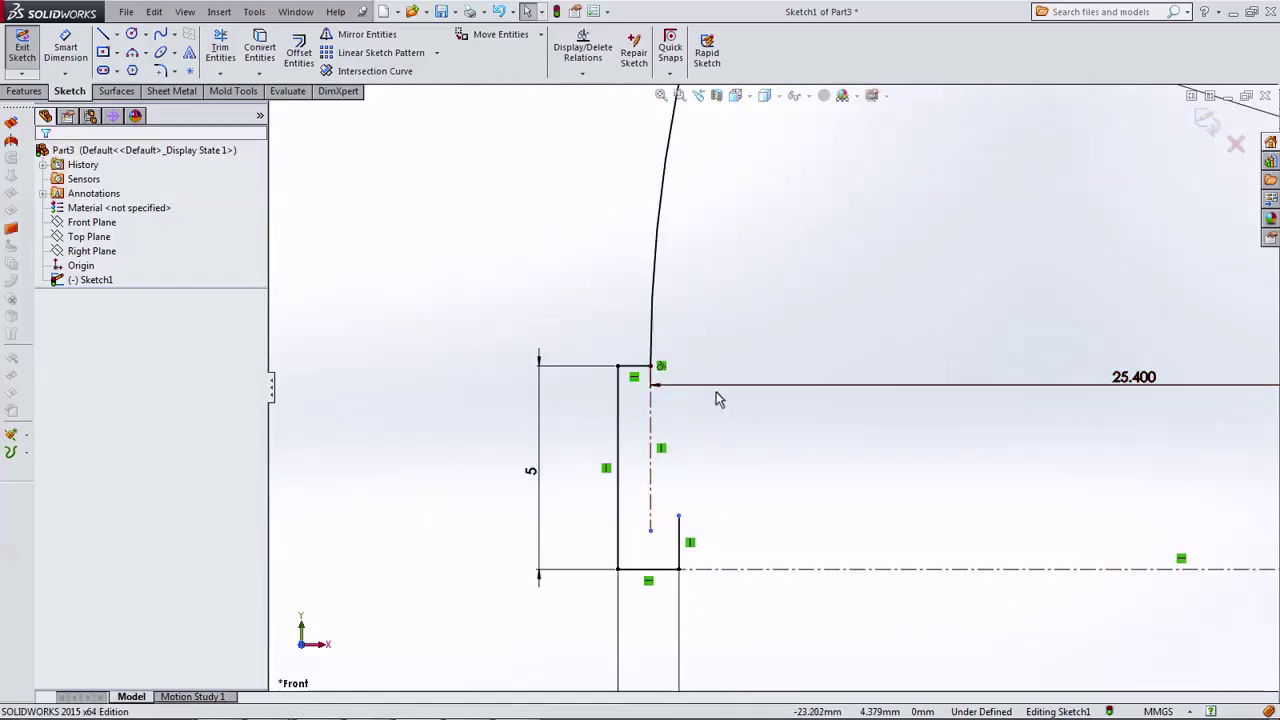
left_click(651, 368)
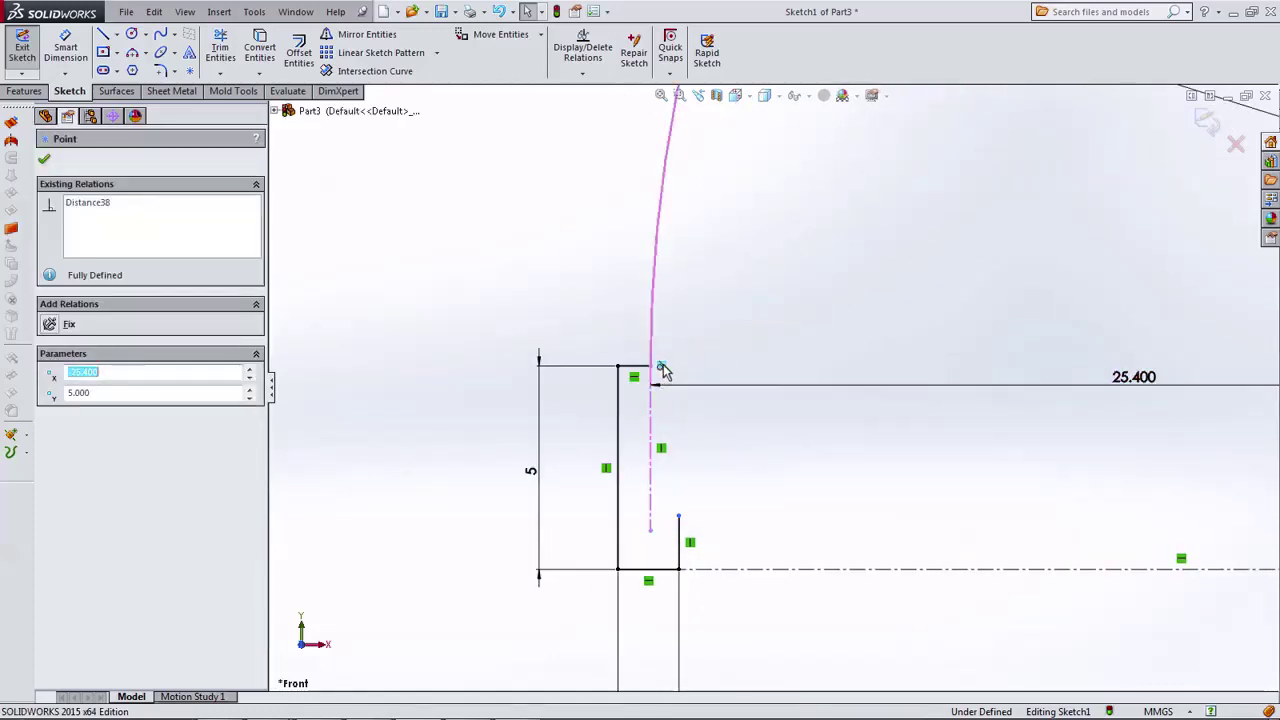
left_click(760, 440)
scroll(760, 440, "up", 4)
scroll(760, 440, "up", 5)
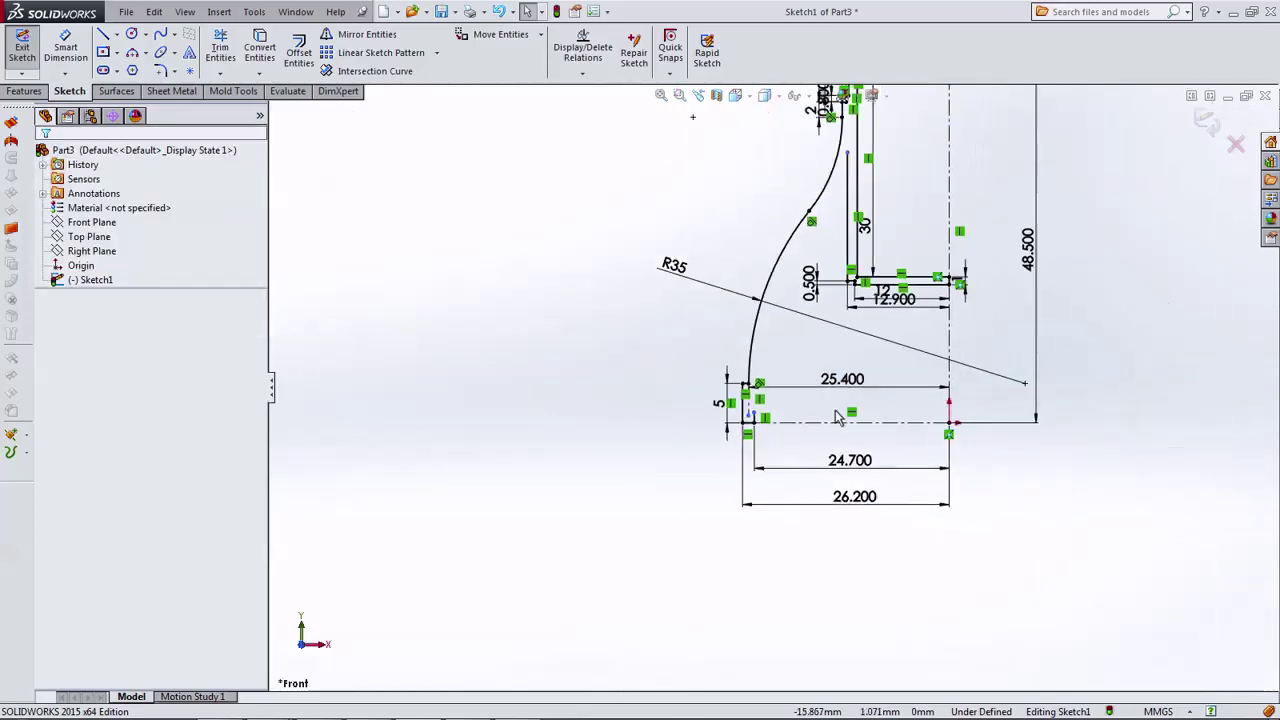
scroll(815, 404, "down", 4)
scroll(752, 443, "down", 3)
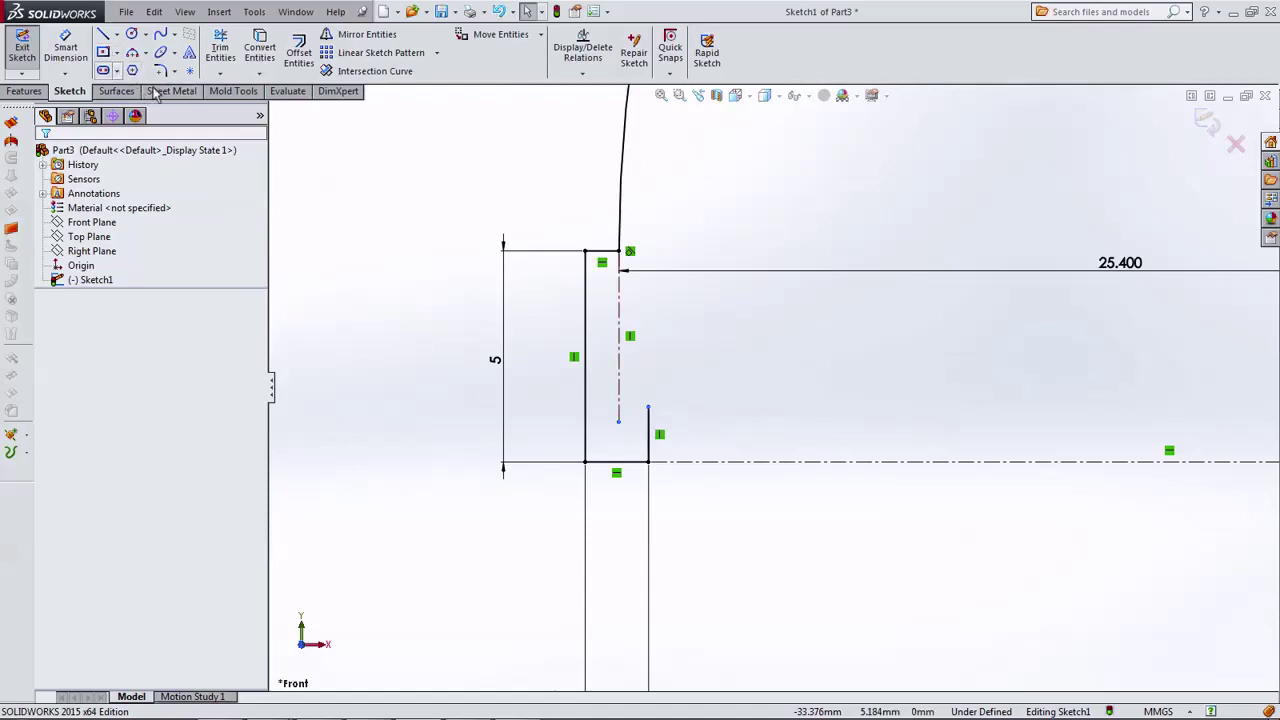
left_click_drag(620, 425, 627, 301)
Sketch lines from the short vertical's top: diagonal up-left, short vertical, long diagonal up-right.
left_click(106, 34)
scroll(620, 392, "down", 3)
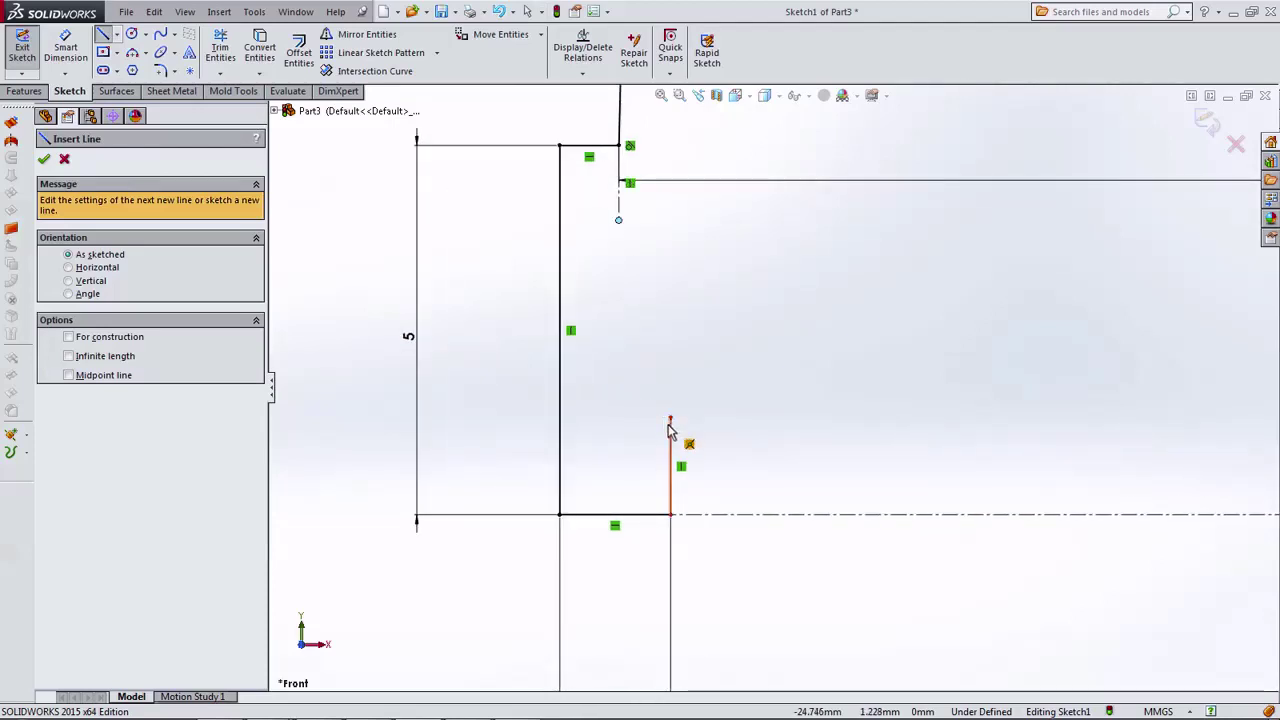
left_click(670, 418)
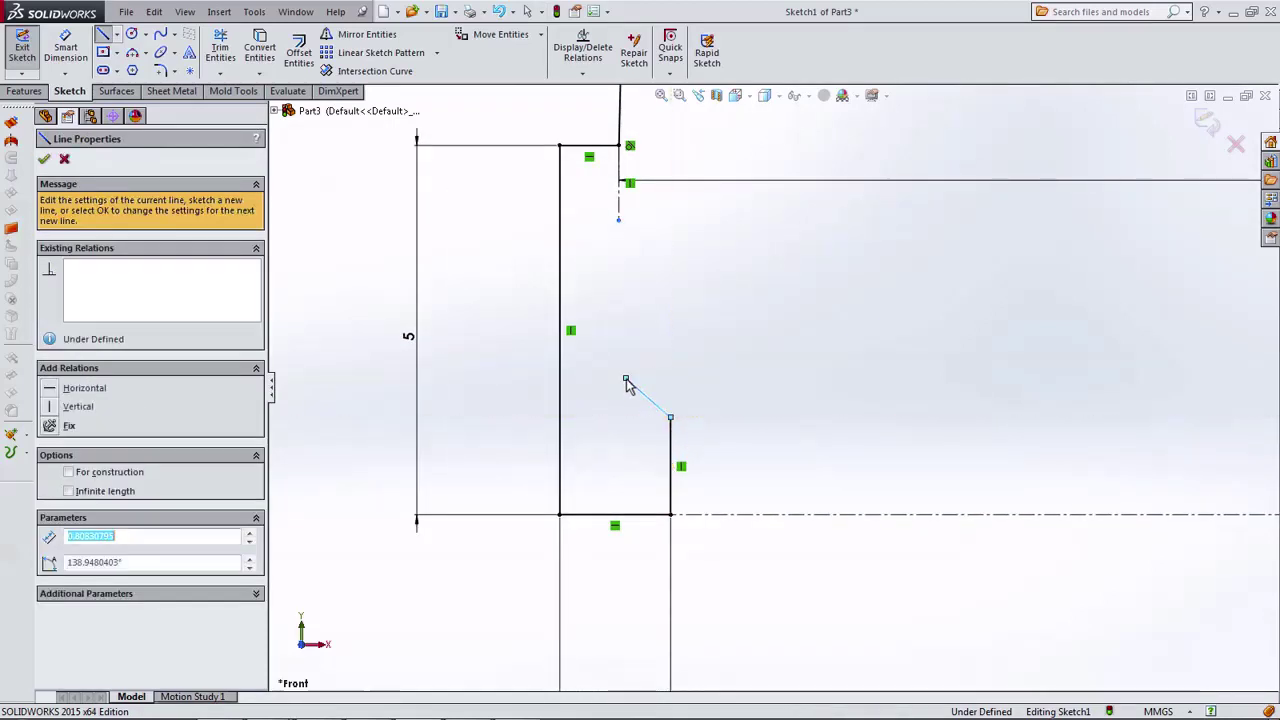
left_click(626, 379)
left_click(626, 335)
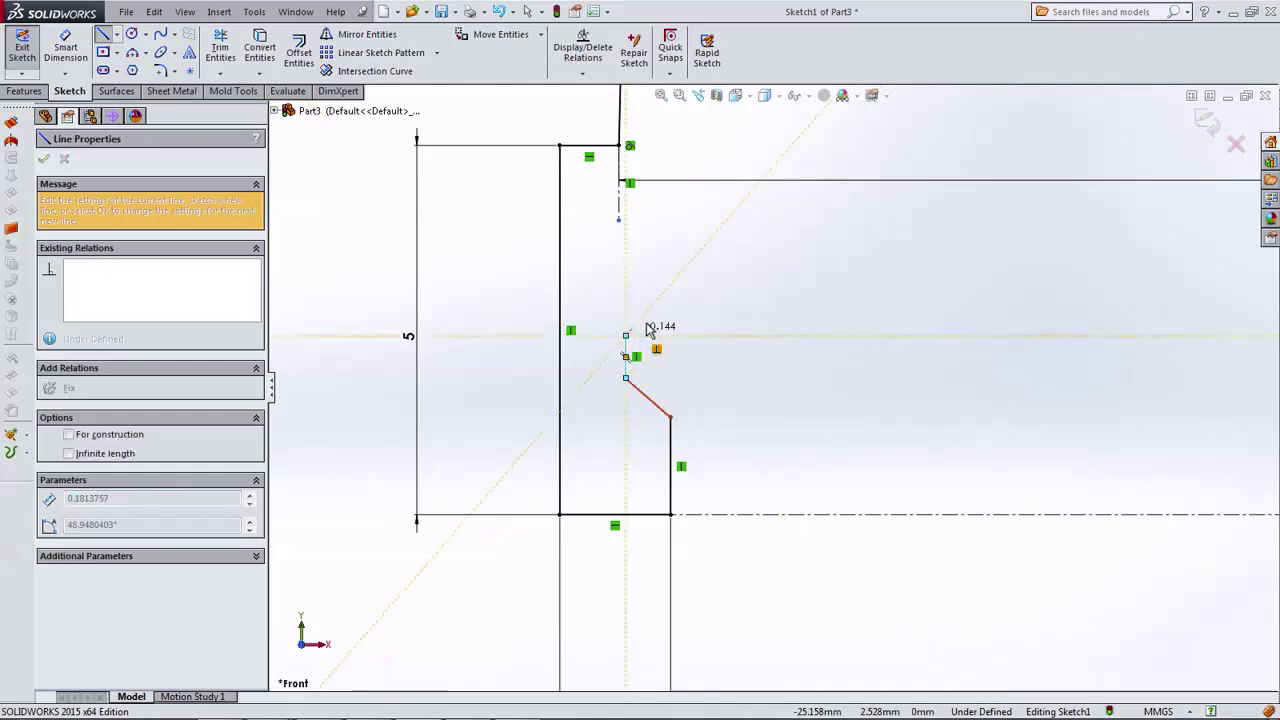
double_click(724, 192)
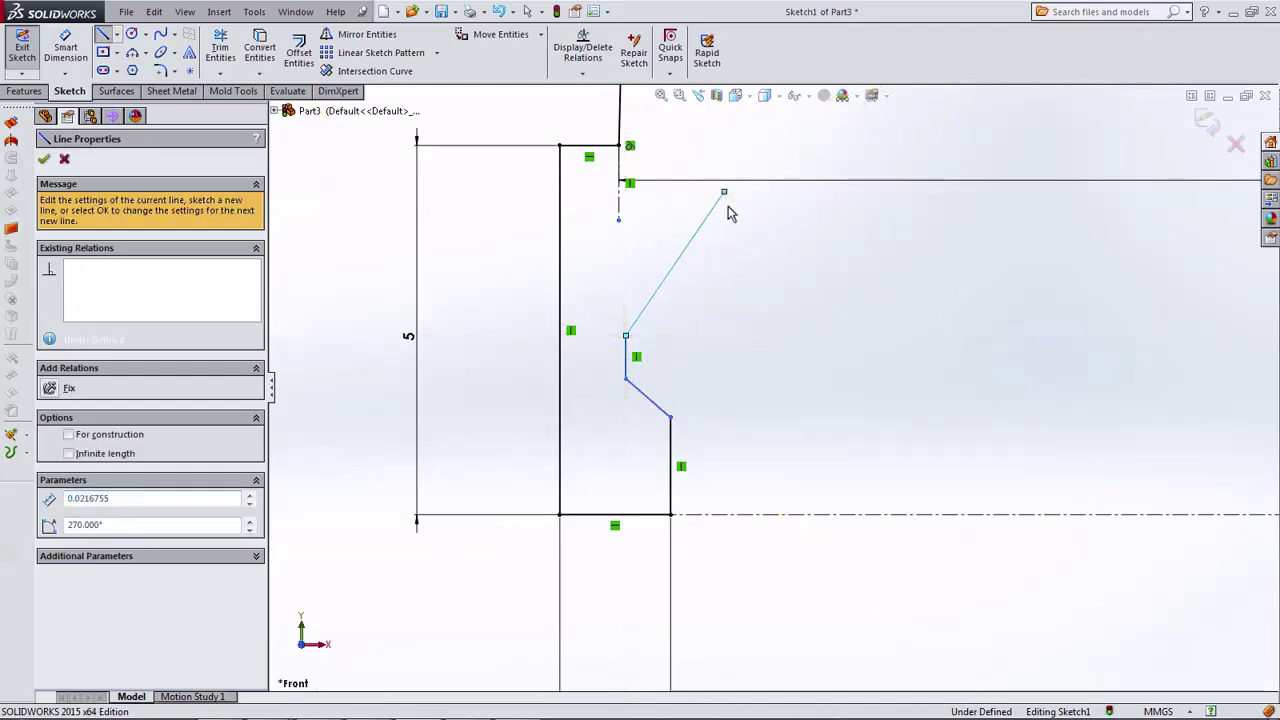
key("Escape")
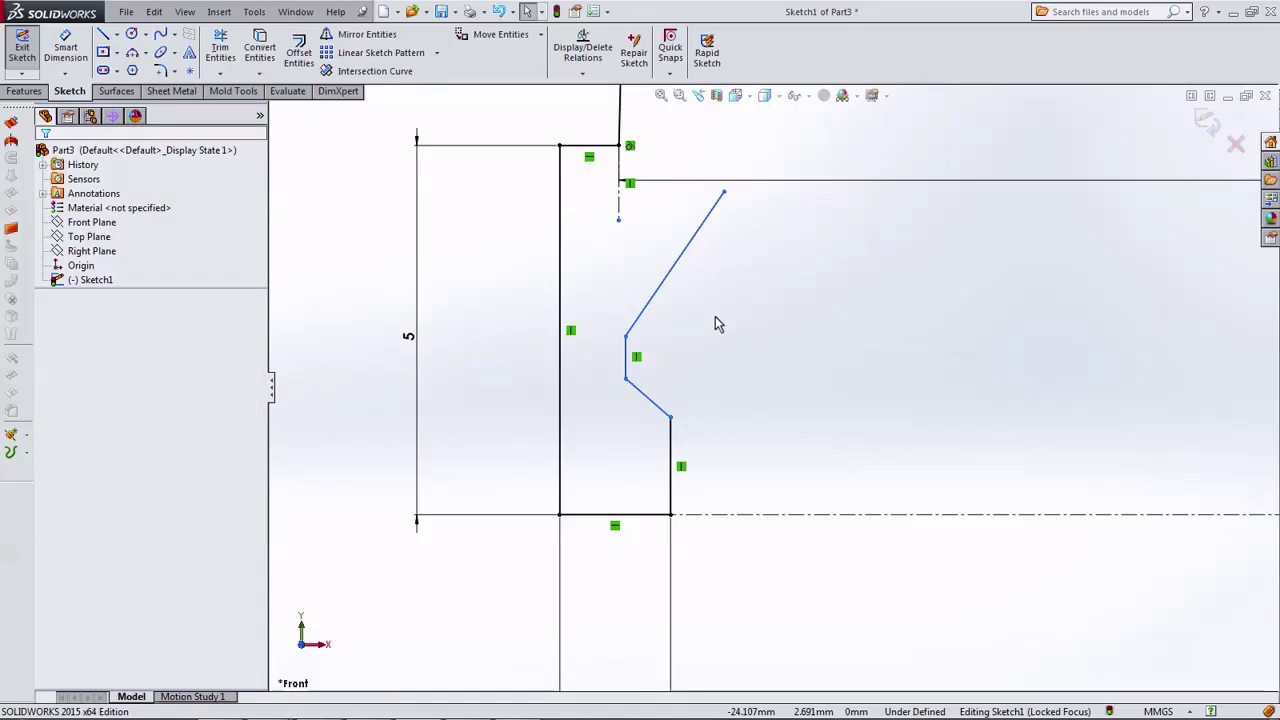
Dimension the short vertical line to 1.500.
left_click(65, 50)
left_click(670, 448)
left_click(741, 468)
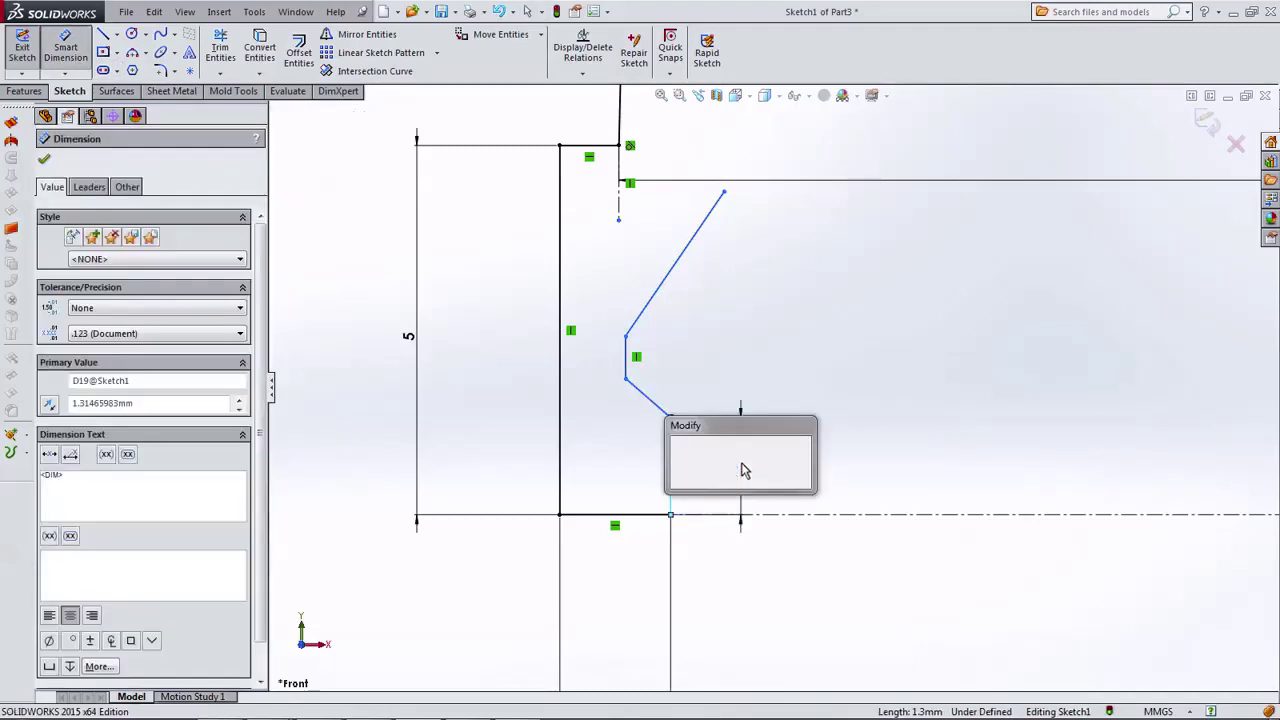
type("1.5")
key("Return")
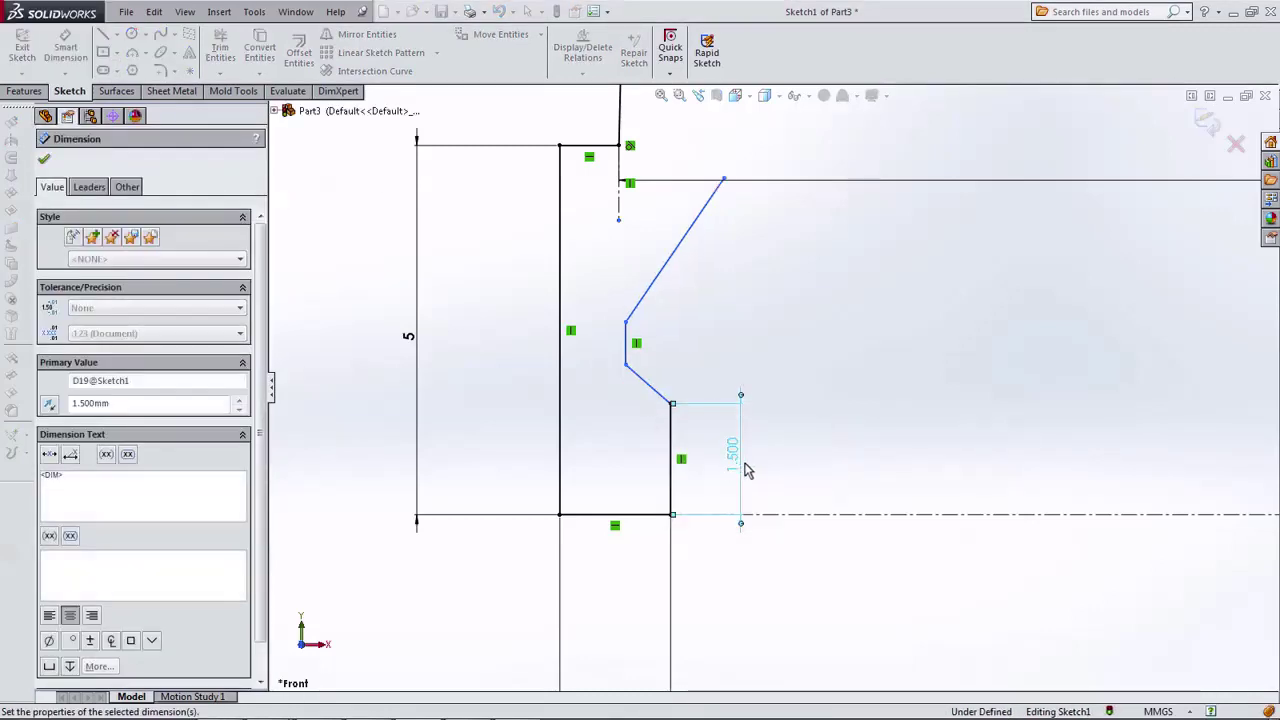
Set the lower diagonal at 30° to the bottom line and the diagonal at 45° to the centreline.
left_click(650, 386)
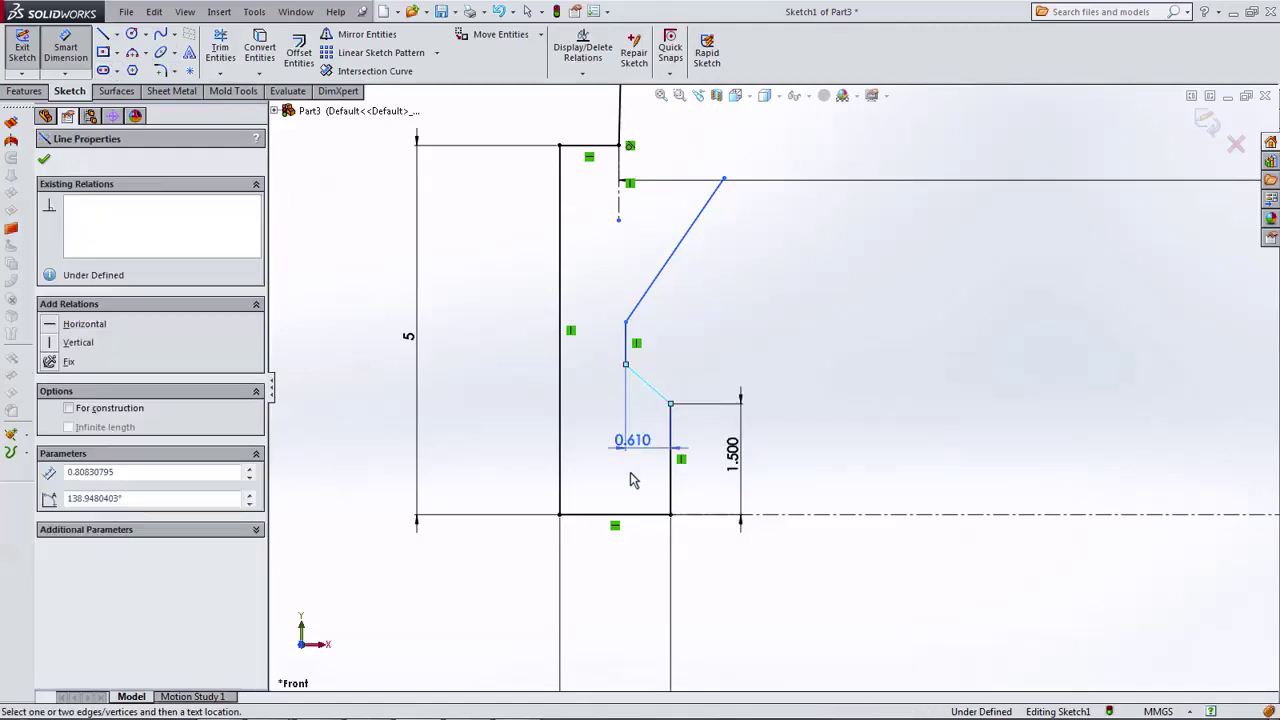
left_click(632, 515)
left_click(530, 457)
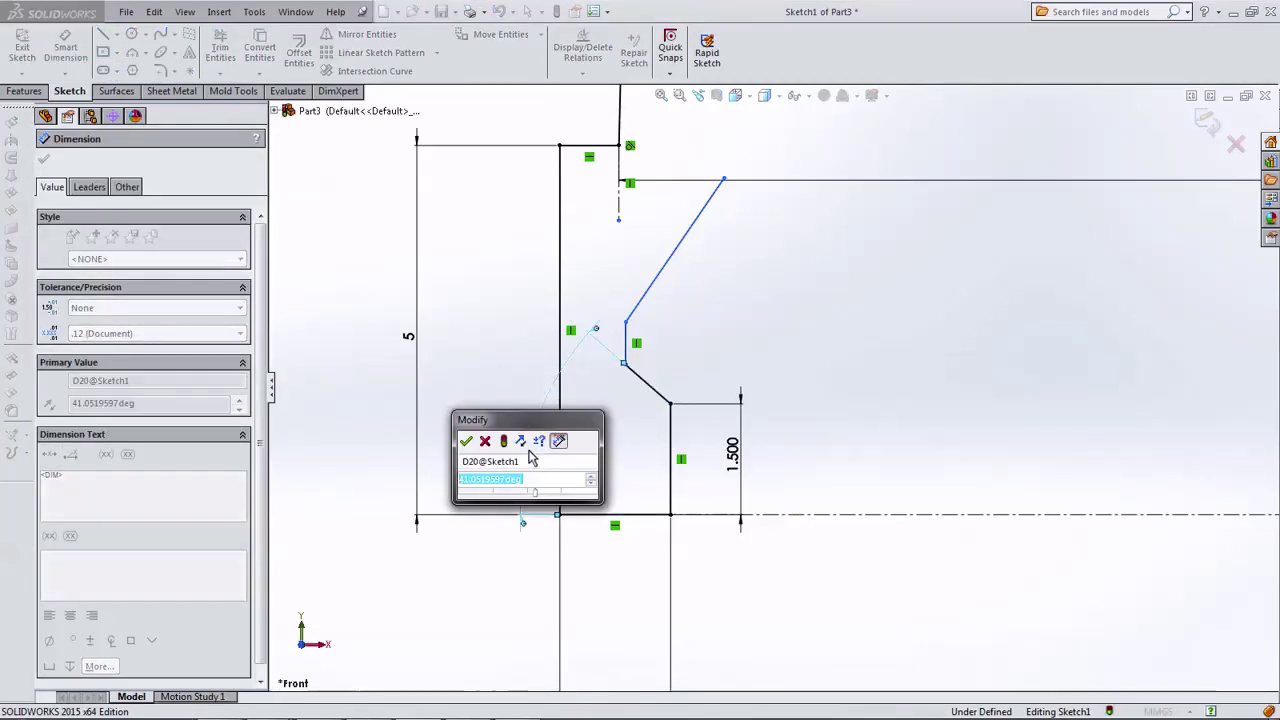
type("30")
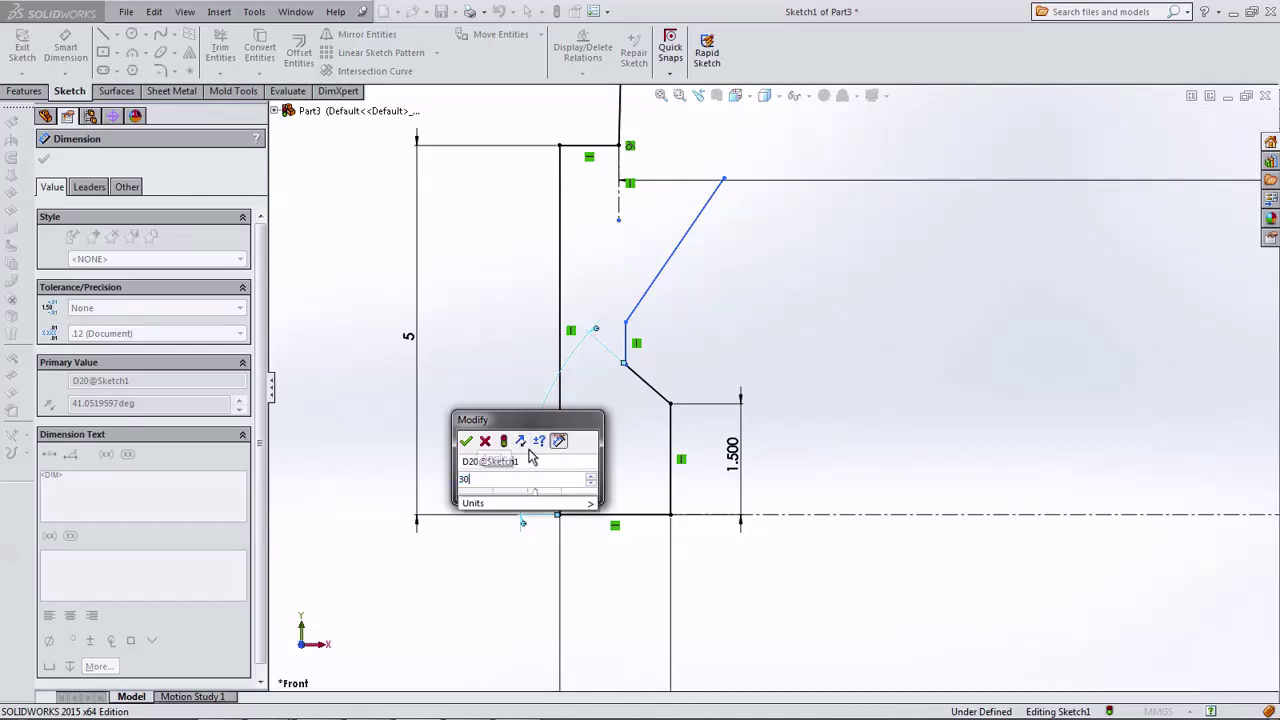
key("Return")
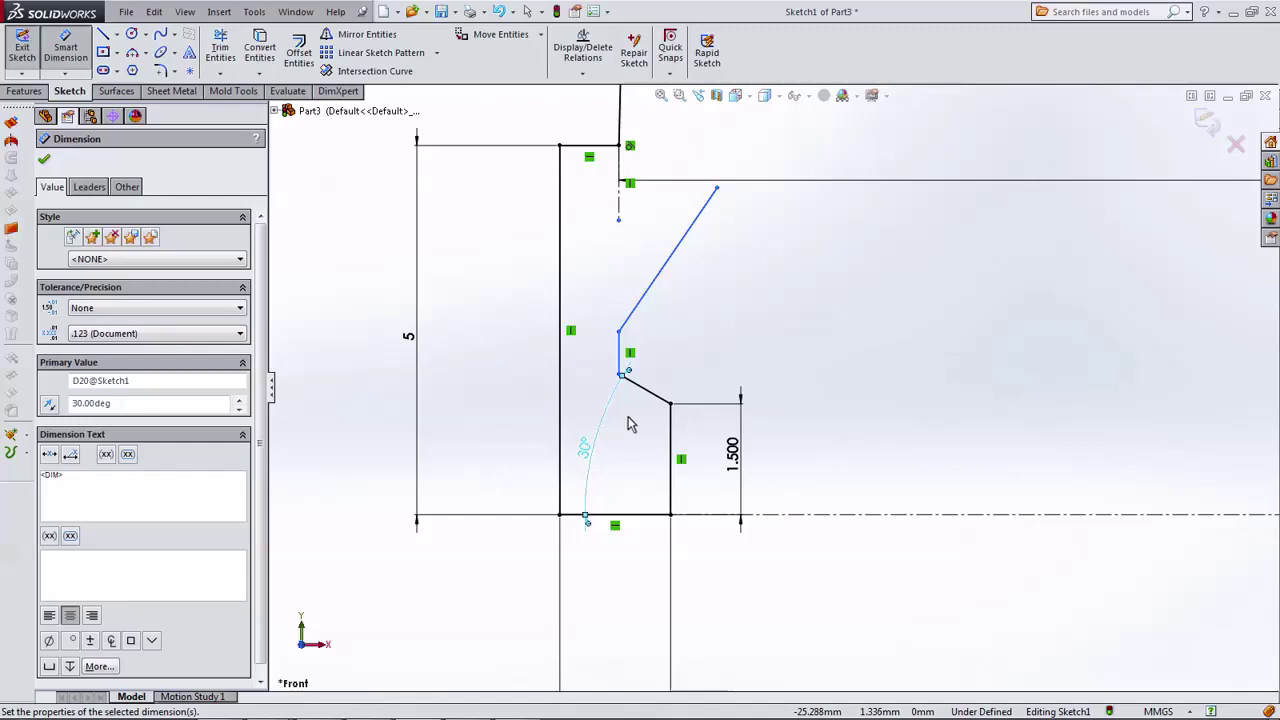
left_click(660, 270)
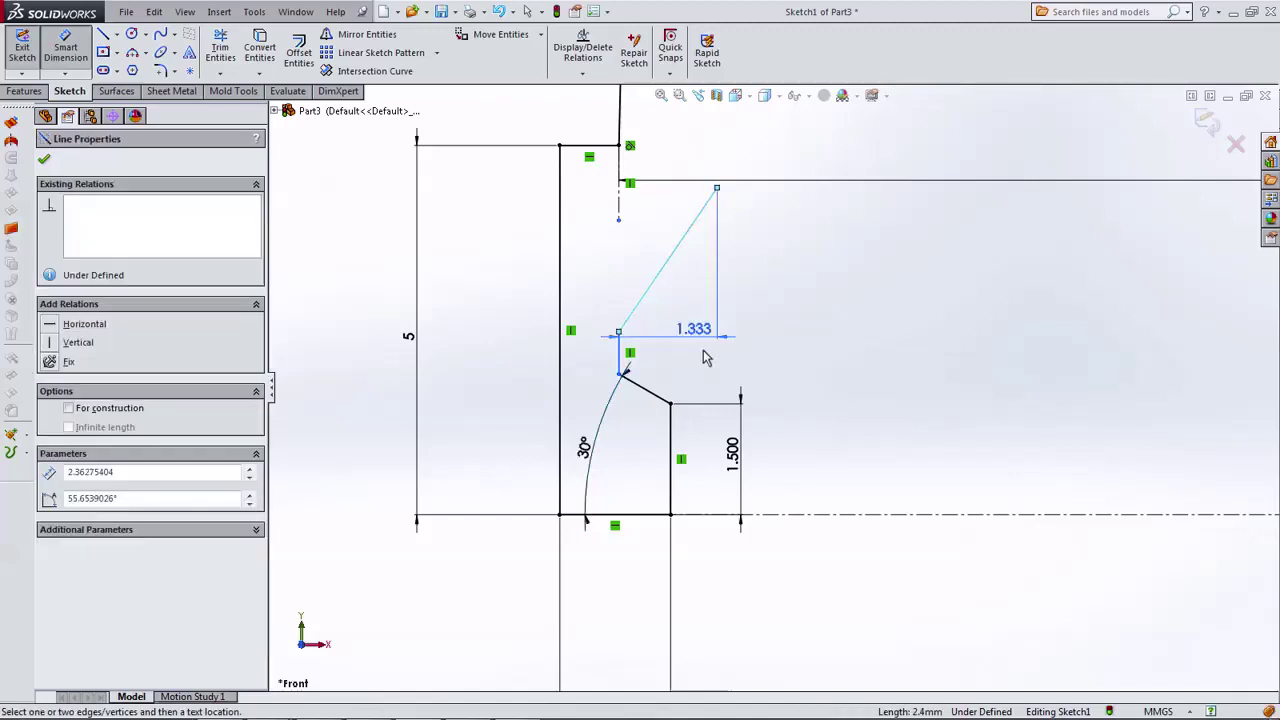
left_click(778, 515)
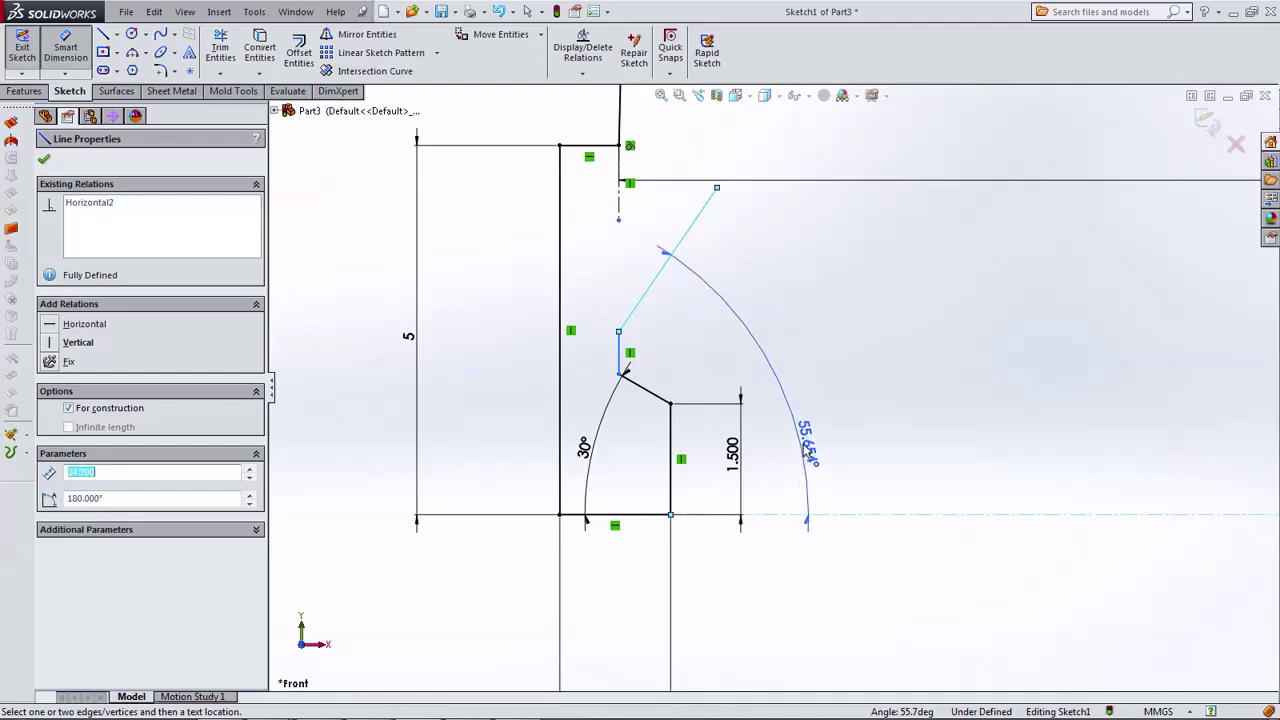
left_click(824, 400)
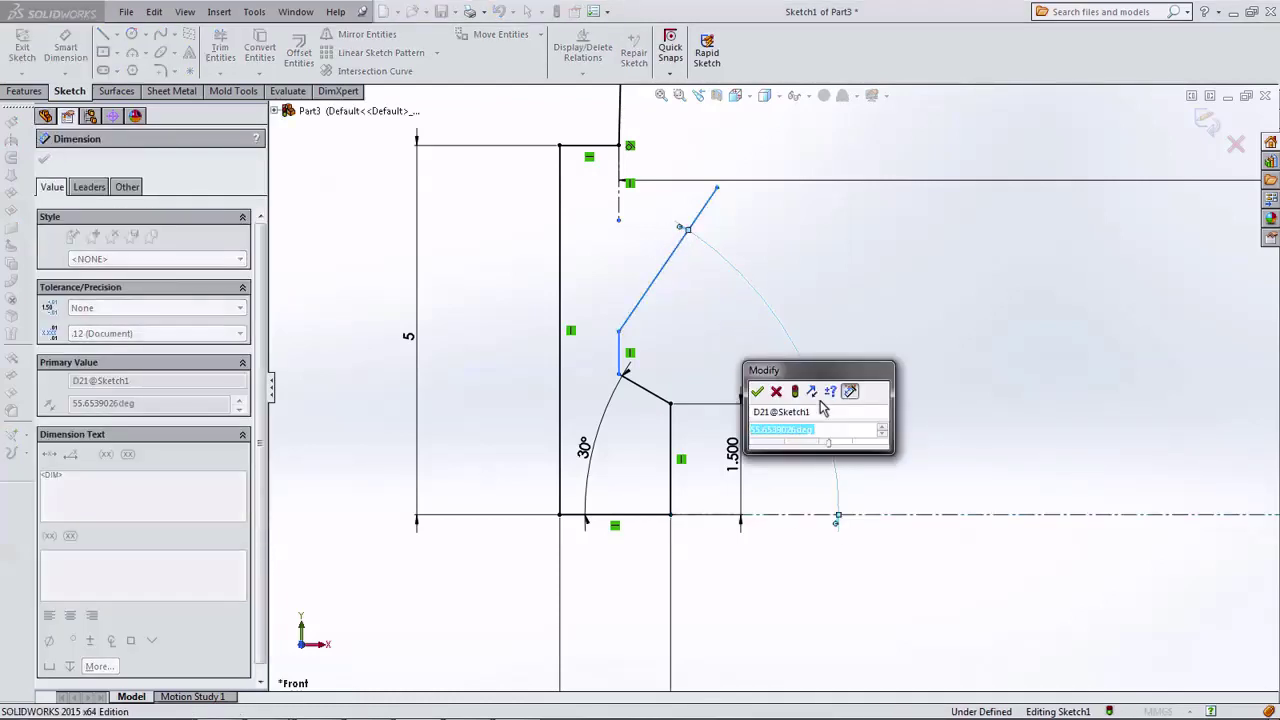
type("45")
key("Return")
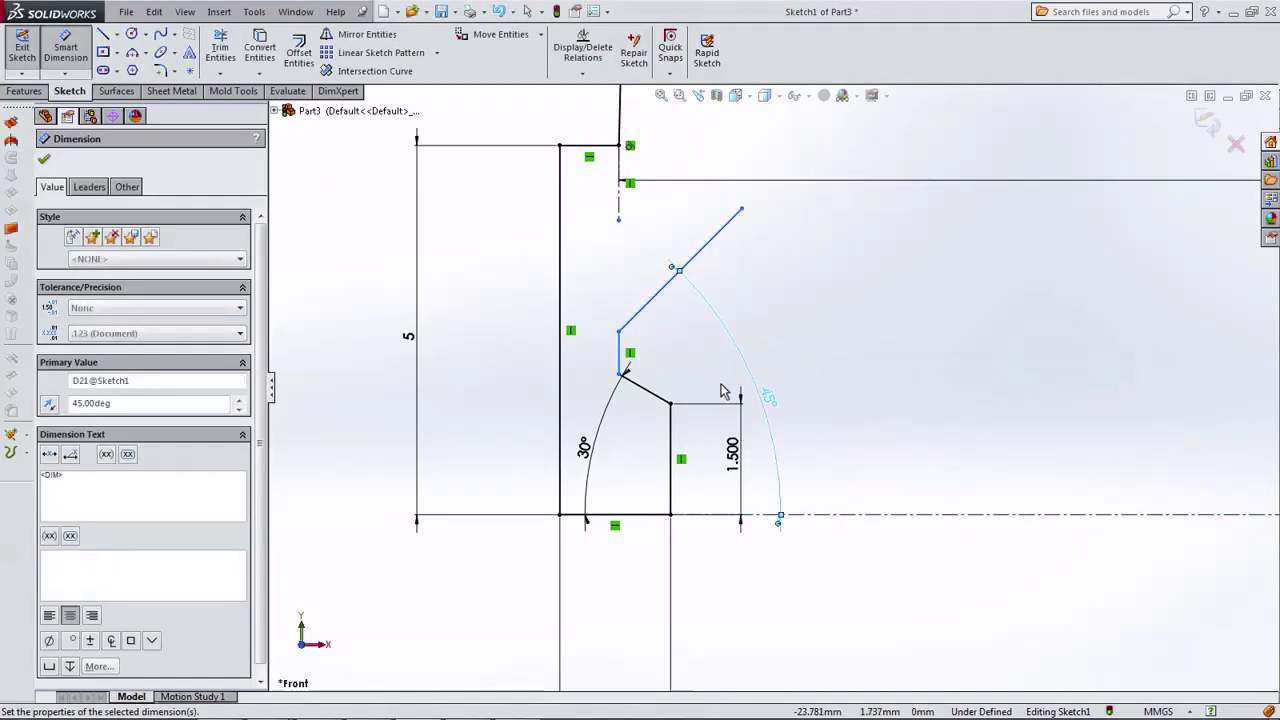
Dimension the short vertical edge 0.700 and the sloped edge's height 0.300.
left_click(622, 365)
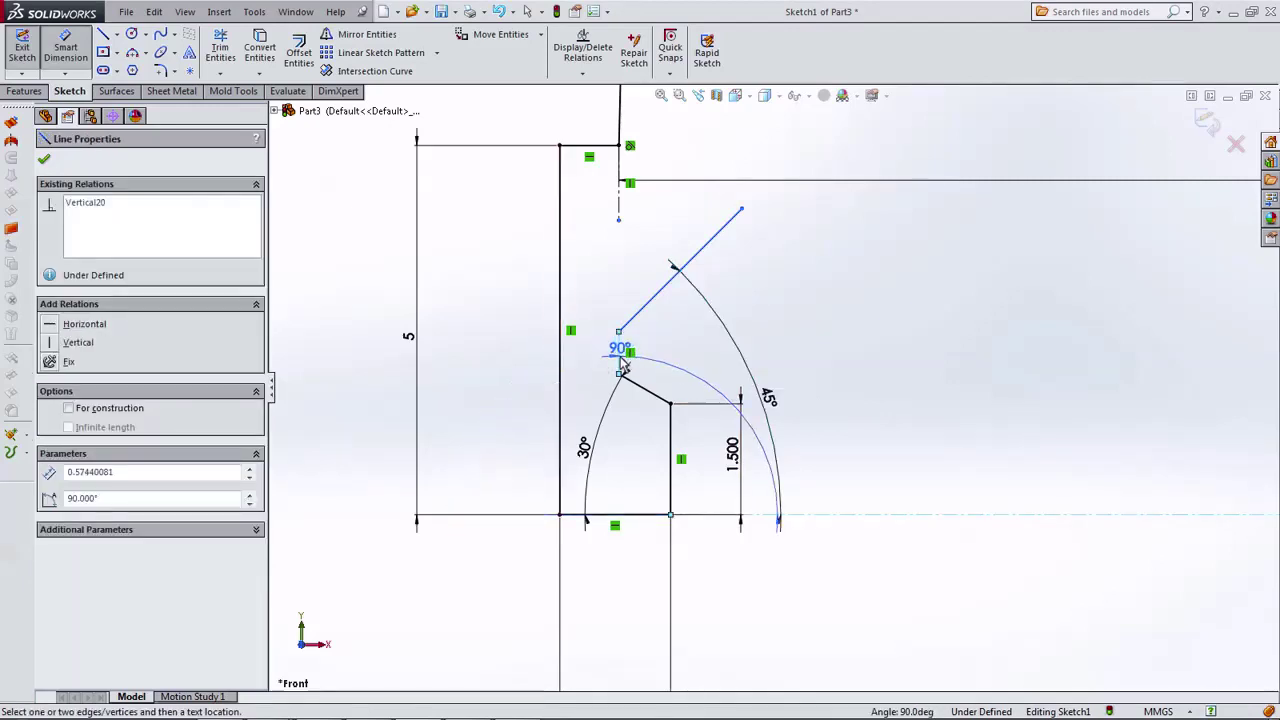
left_click(524, 366)
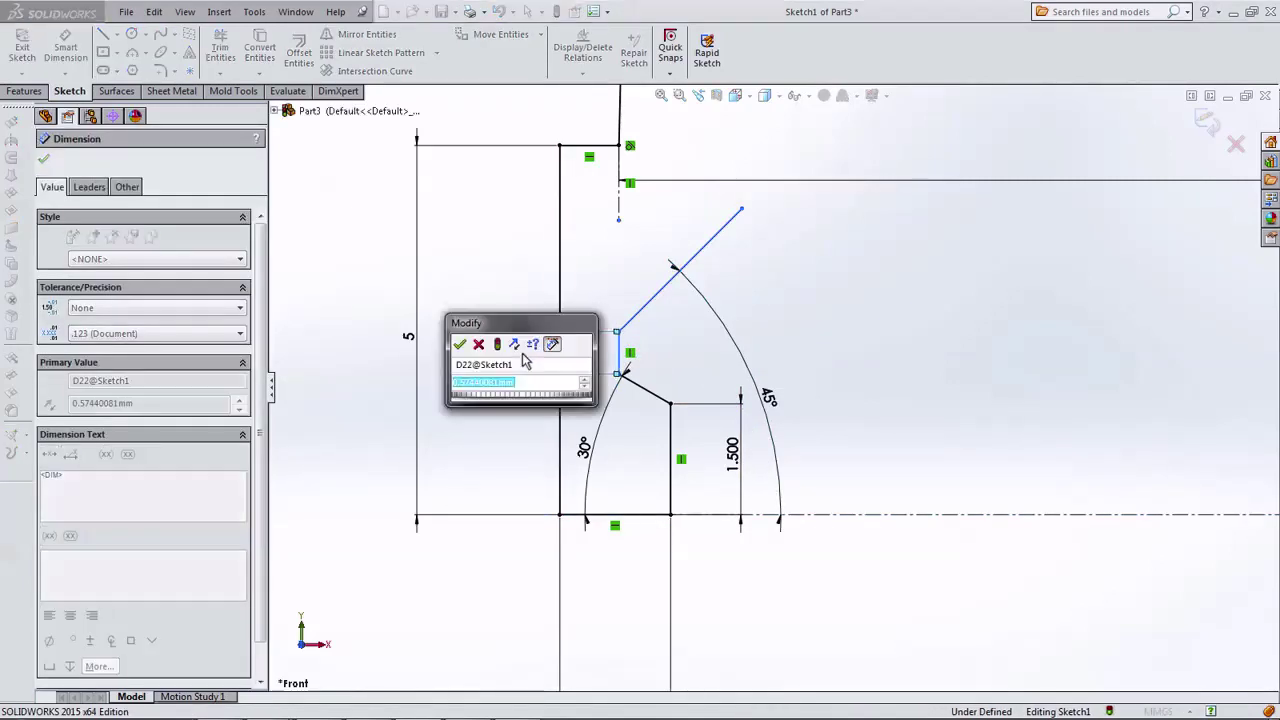
type("0.7")
key("Return")
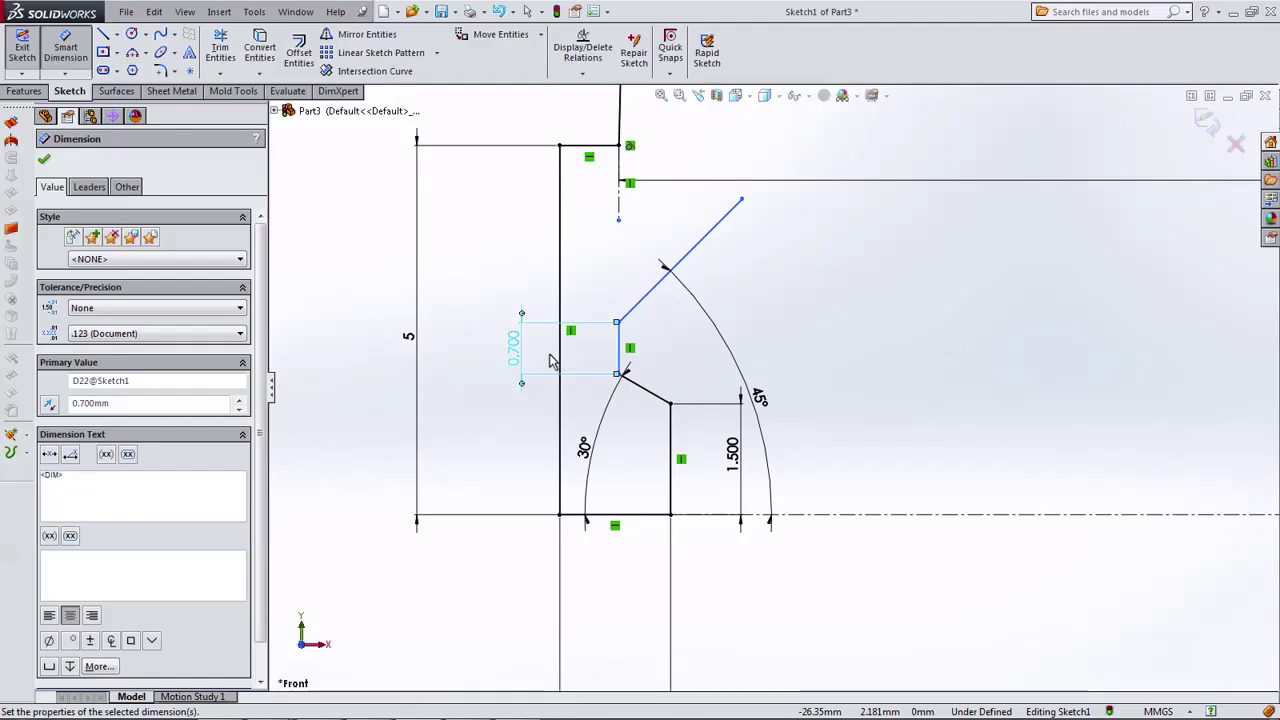
left_click(657, 403)
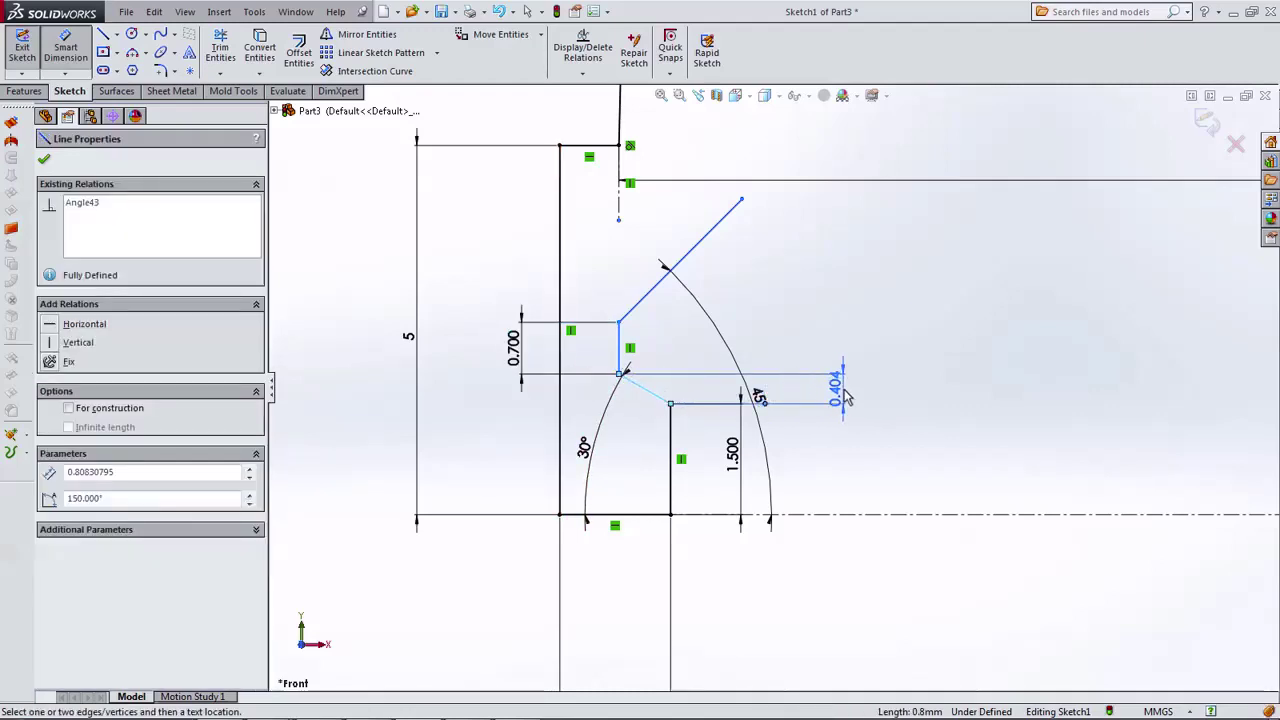
left_click(845, 397)
type("0.3")
key("Return")
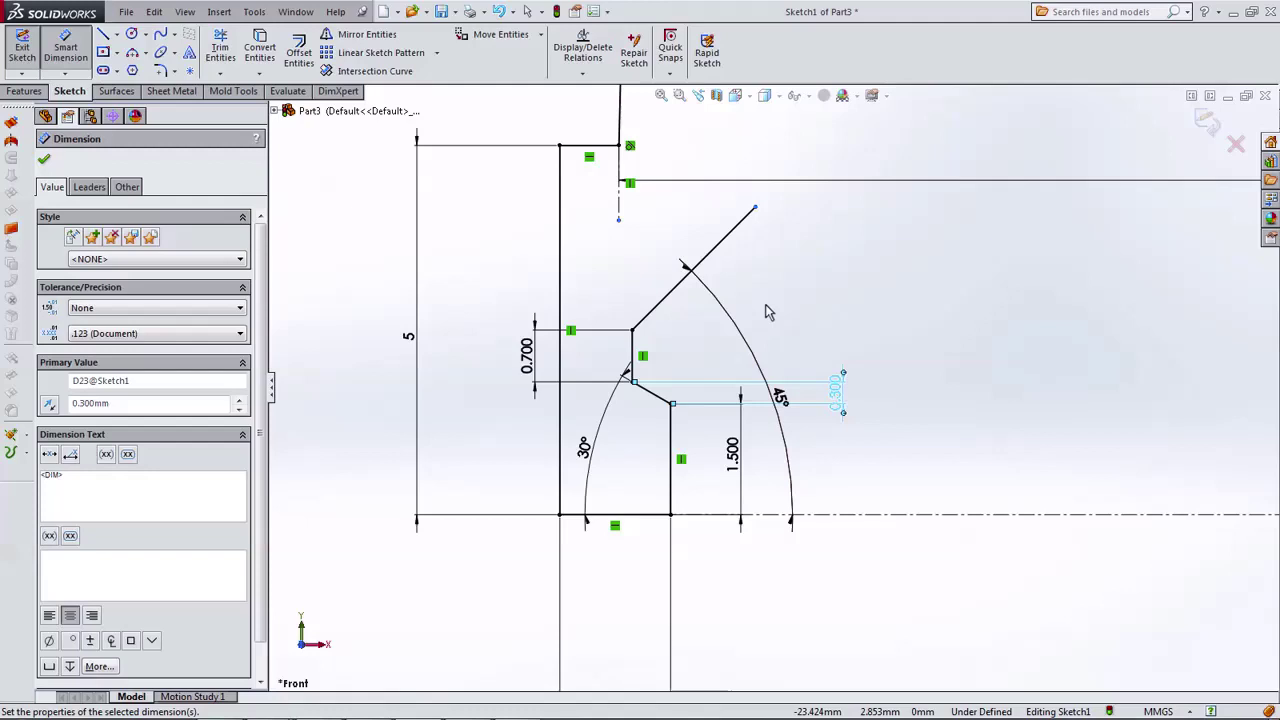
scroll(766, 306, "up", 1)
scroll(766, 306, "up", 1)
Locate the diagonal's upper endpoint from the vertical centreline, entering 48.4 so it reads 24.200.
scroll(770, 306, "up", 1)
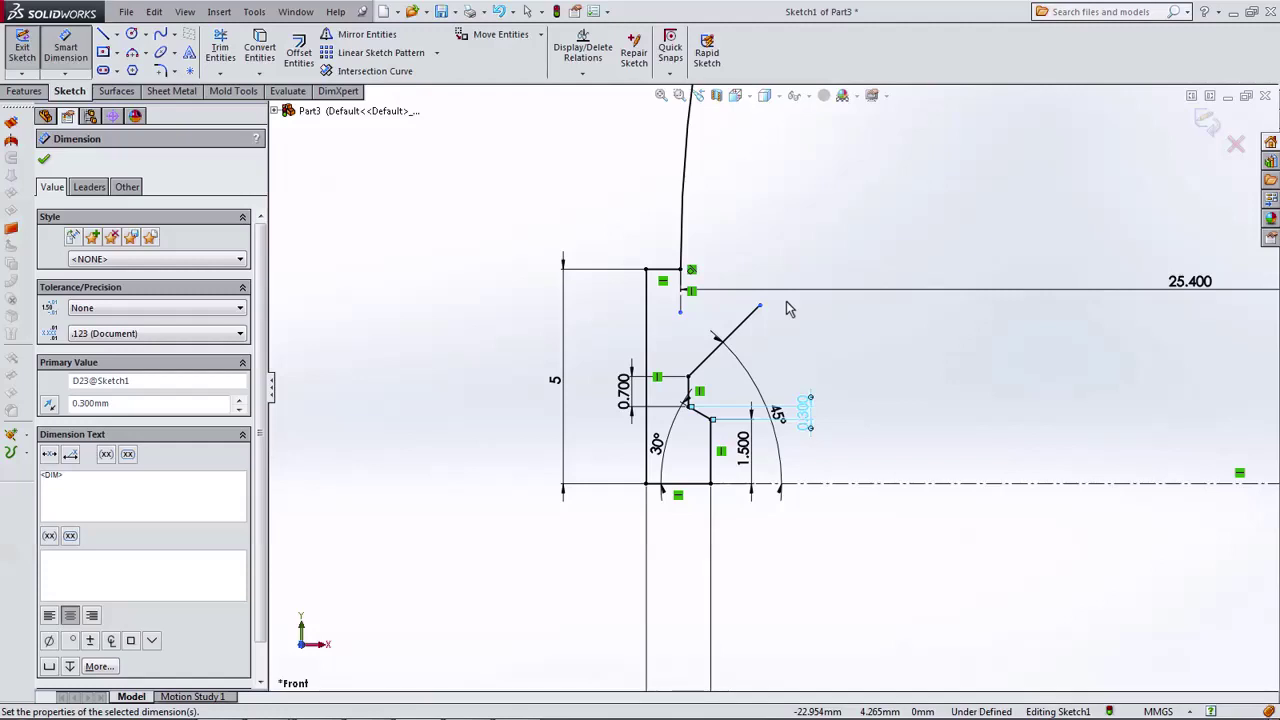
scroll(767, 385, "down", 2)
left_click(68, 50)
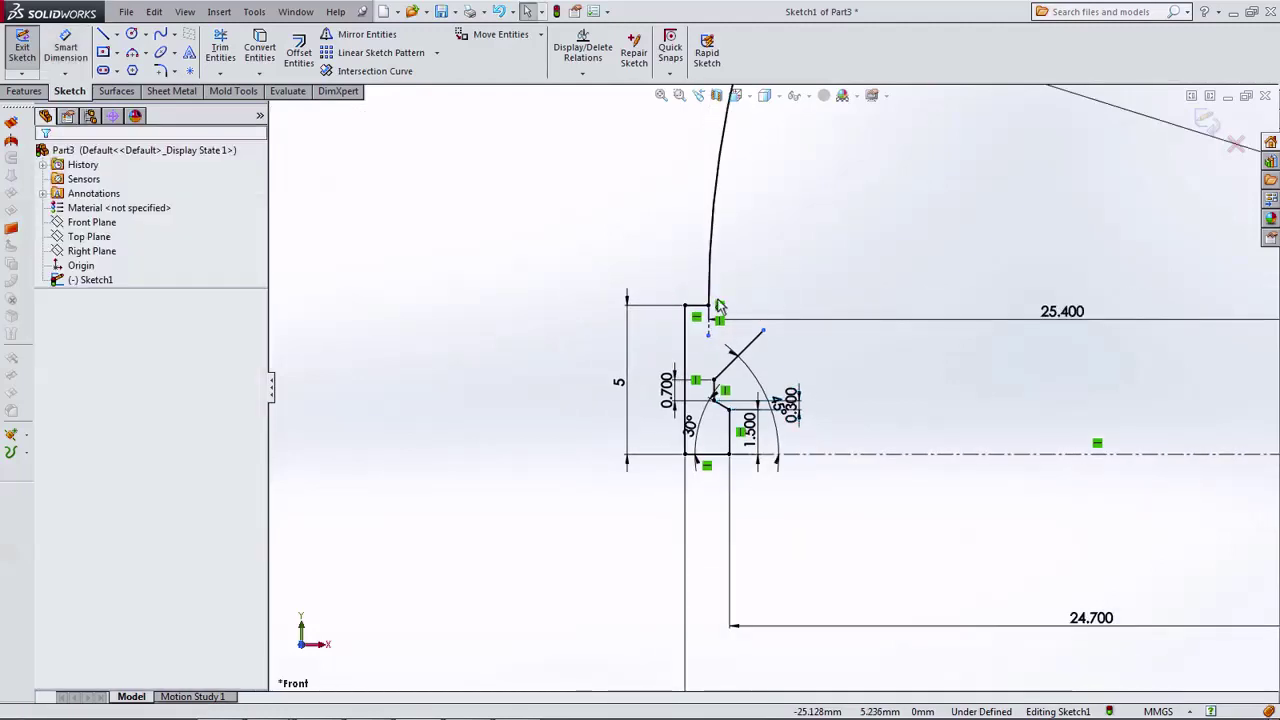
left_click(74, 52)
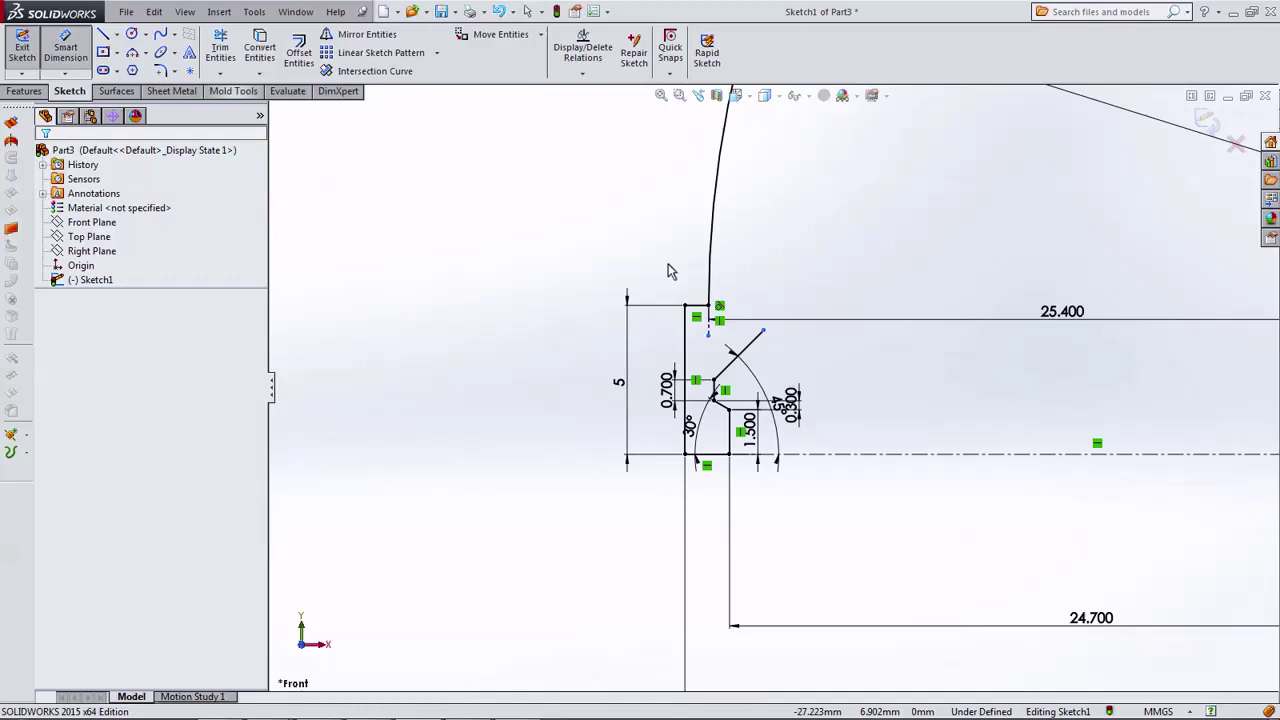
left_click(763, 332)
scroll(924, 375, "down", 2)
left_click(1105, 378)
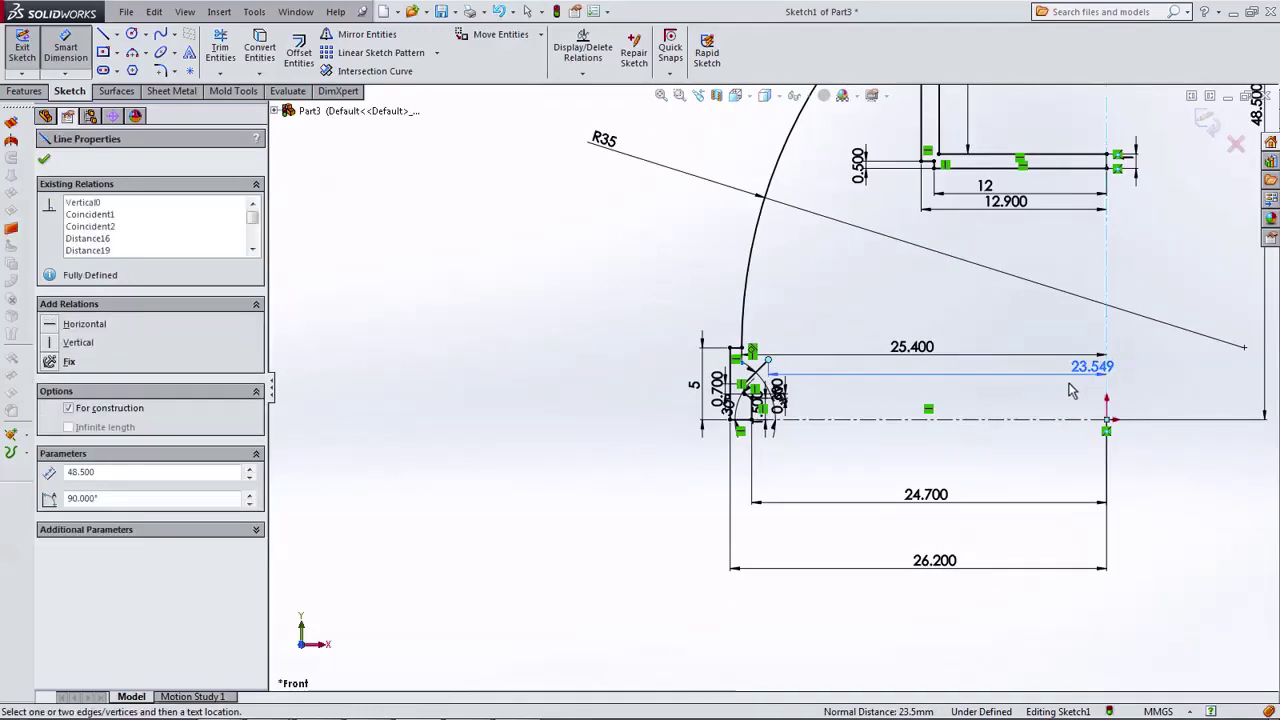
left_click(1006, 391)
type("48")
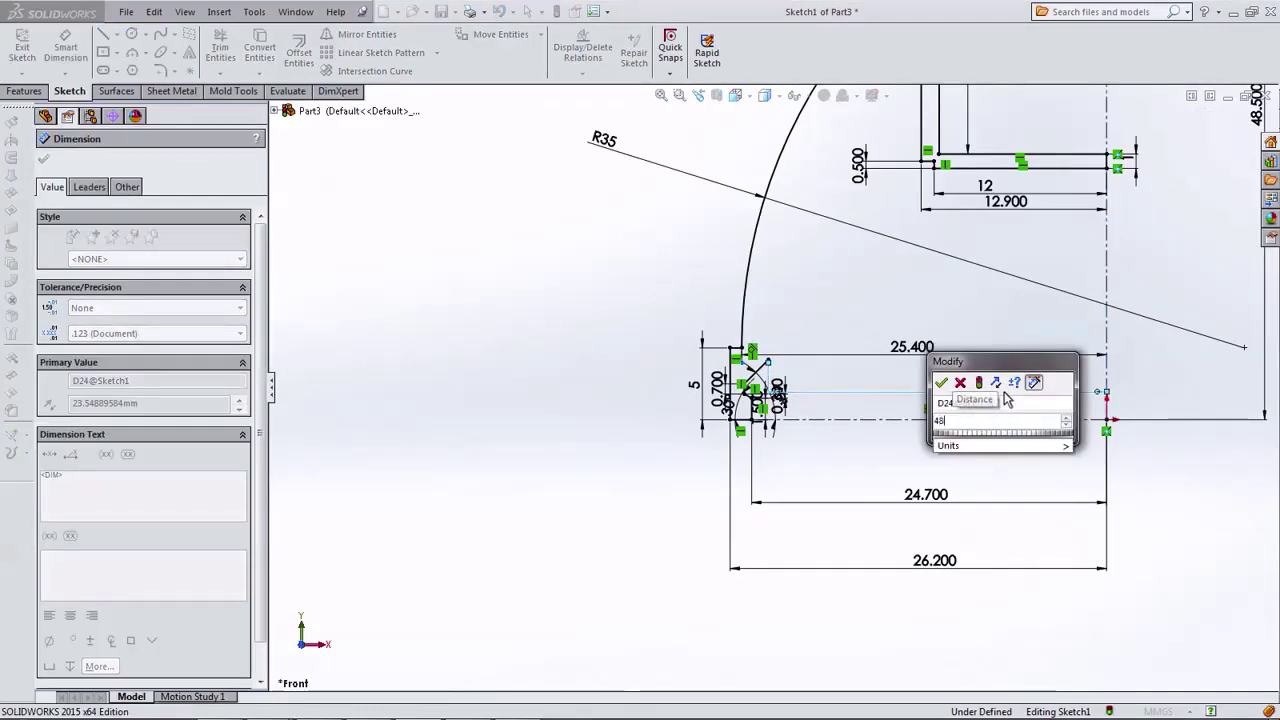
type(".4/2")
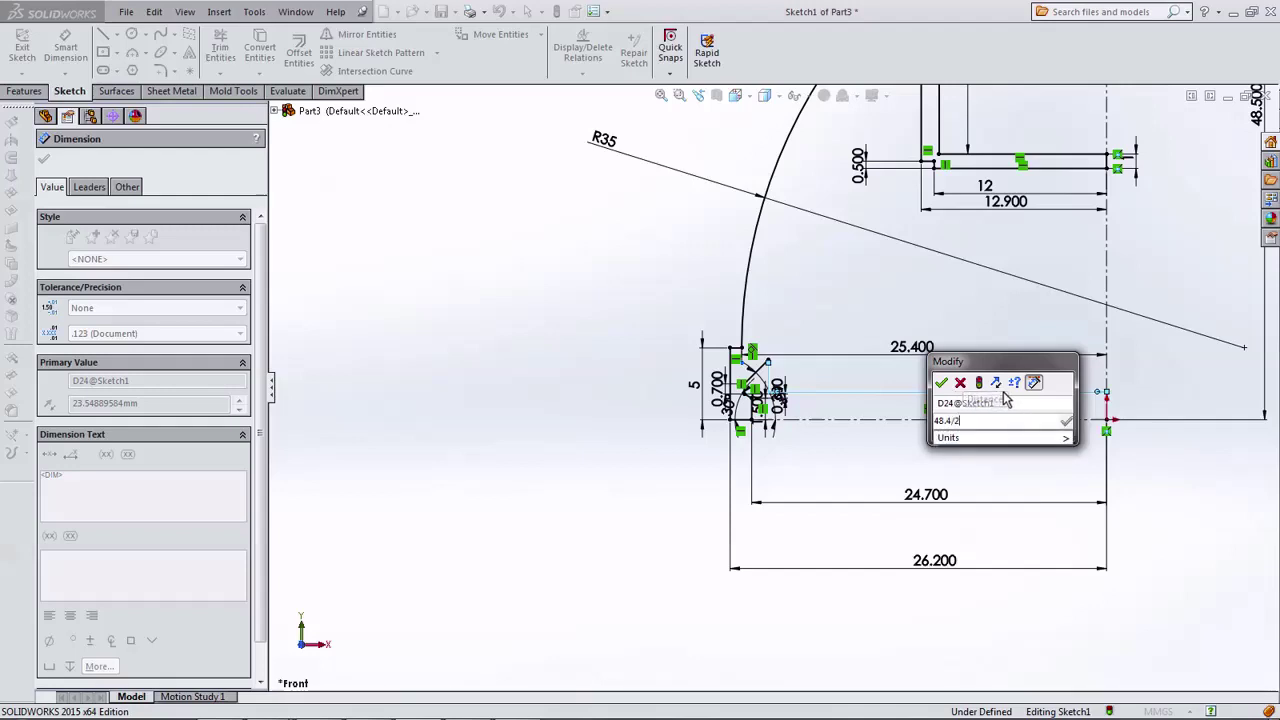
key("Return")
scroll(829, 366, "up", 2)
scroll(736, 364, "up", 2)
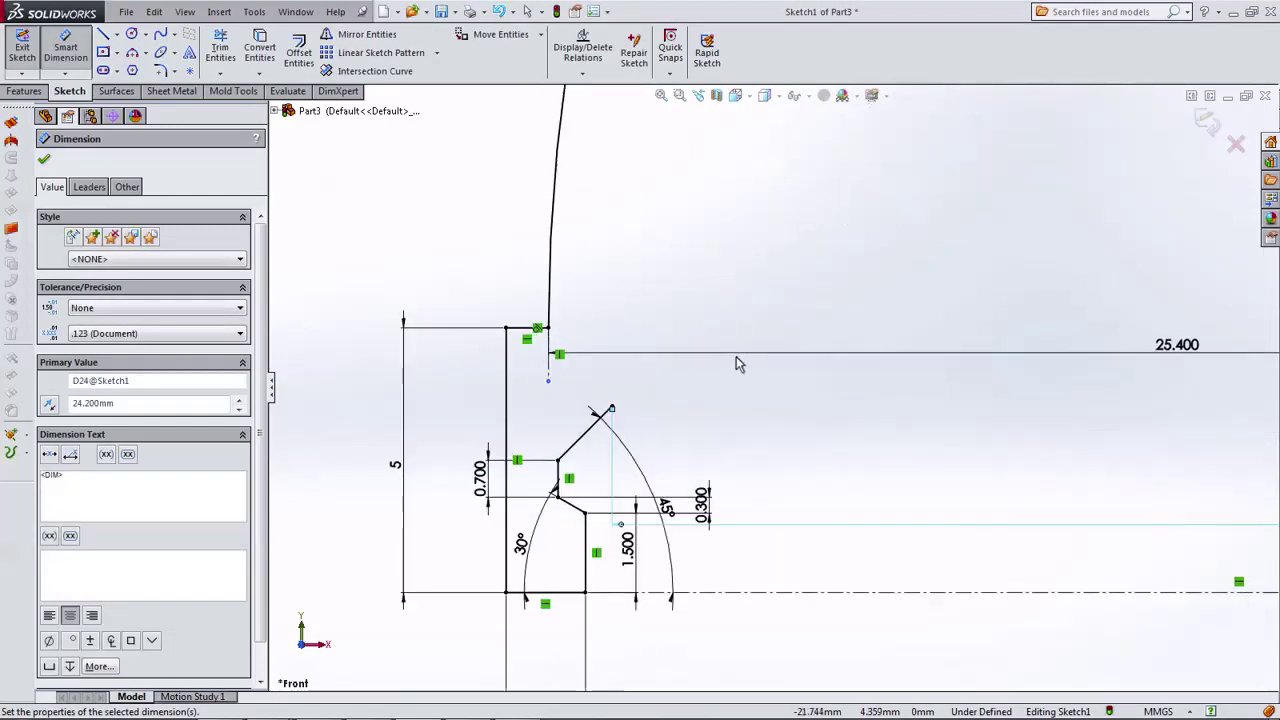
scroll(736, 364, "up", 1)
left_click(700, 405)
scroll(790, 420, "down", 3)
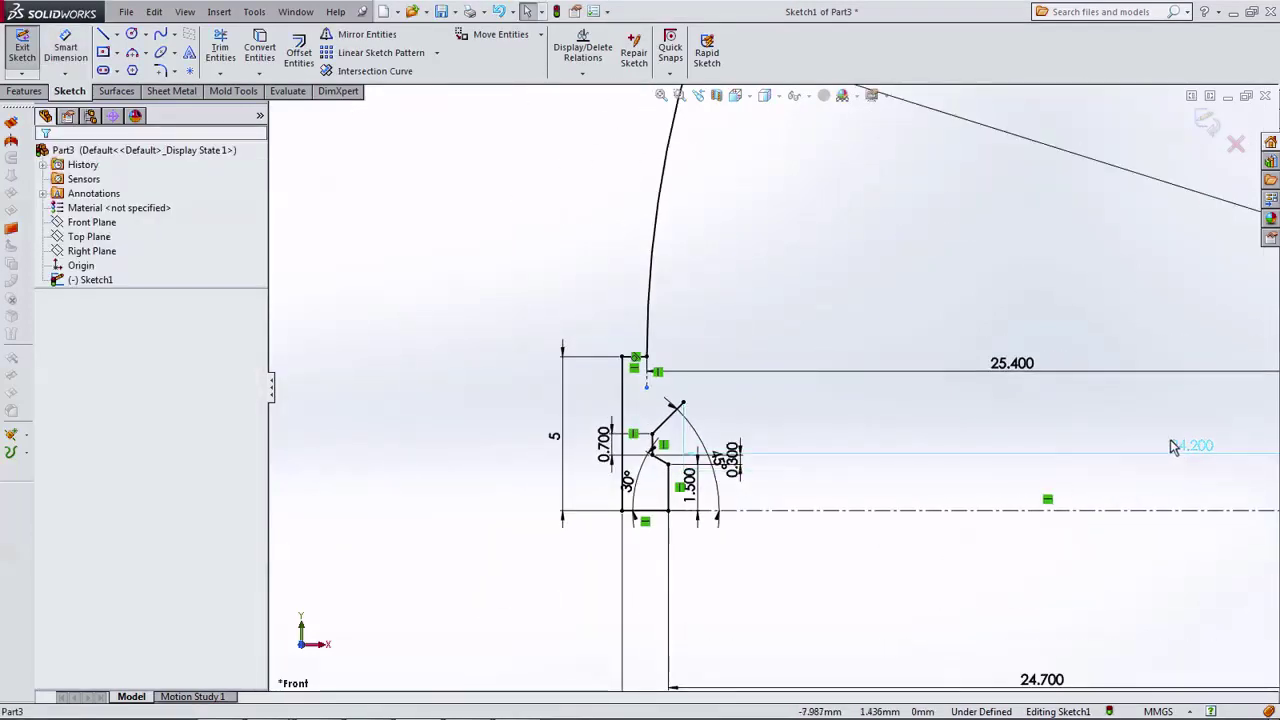
left_click(1168, 421)
scroll(775, 384, "down", 2)
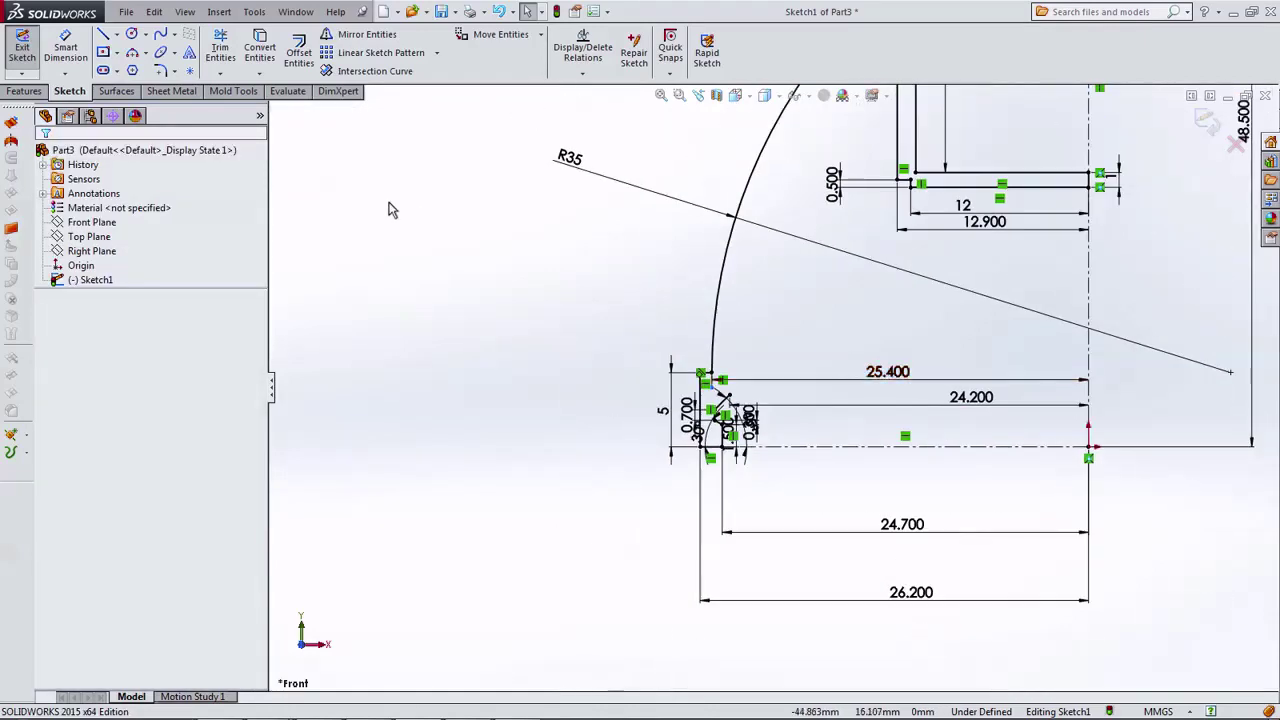
Draw a three-point arc from the diagonal's upper end up toward the inner wall.
left_click(135, 55)
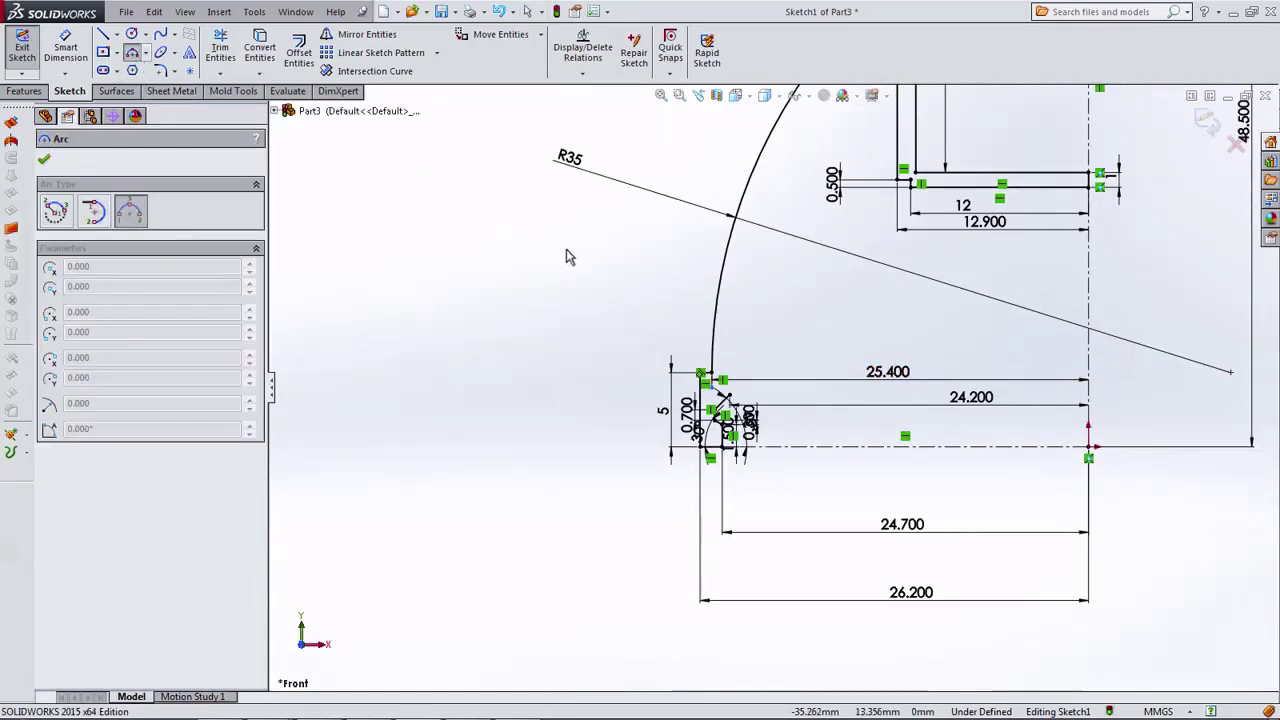
scroll(566, 257, "down", 2)
scroll(762, 370, "up", 2)
scroll(740, 457, "up", 3)
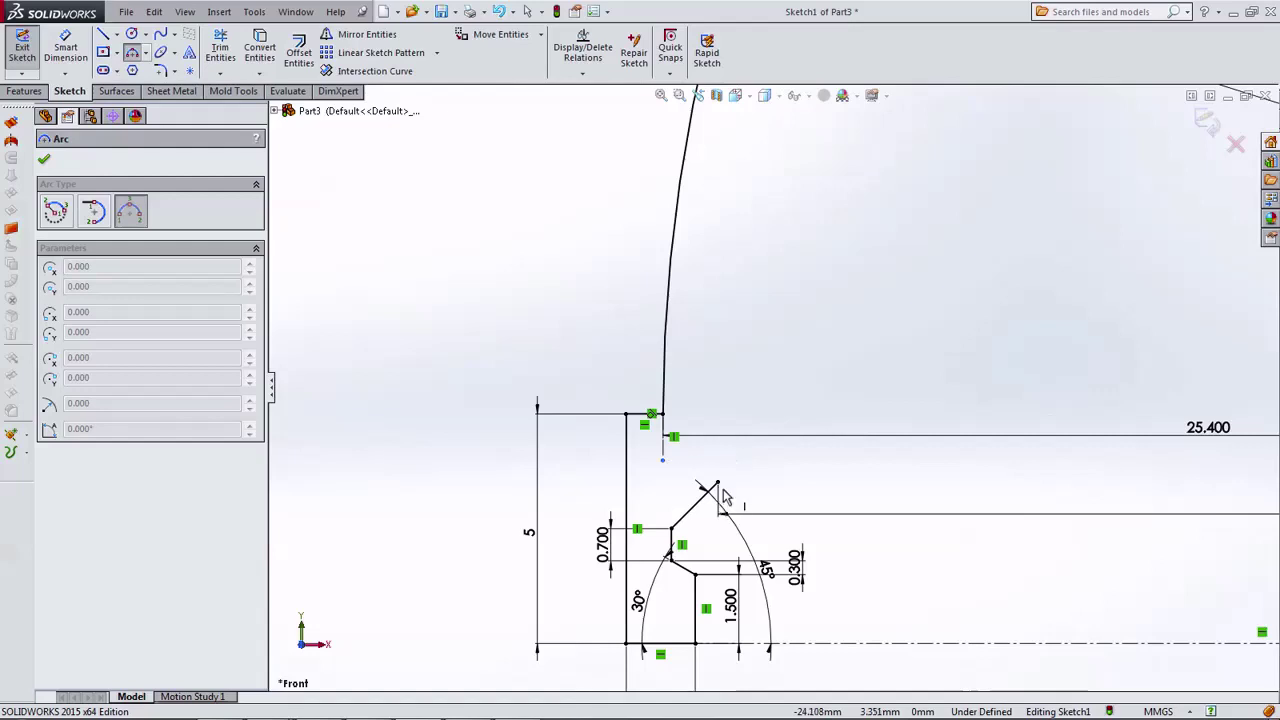
left_click(717, 484)
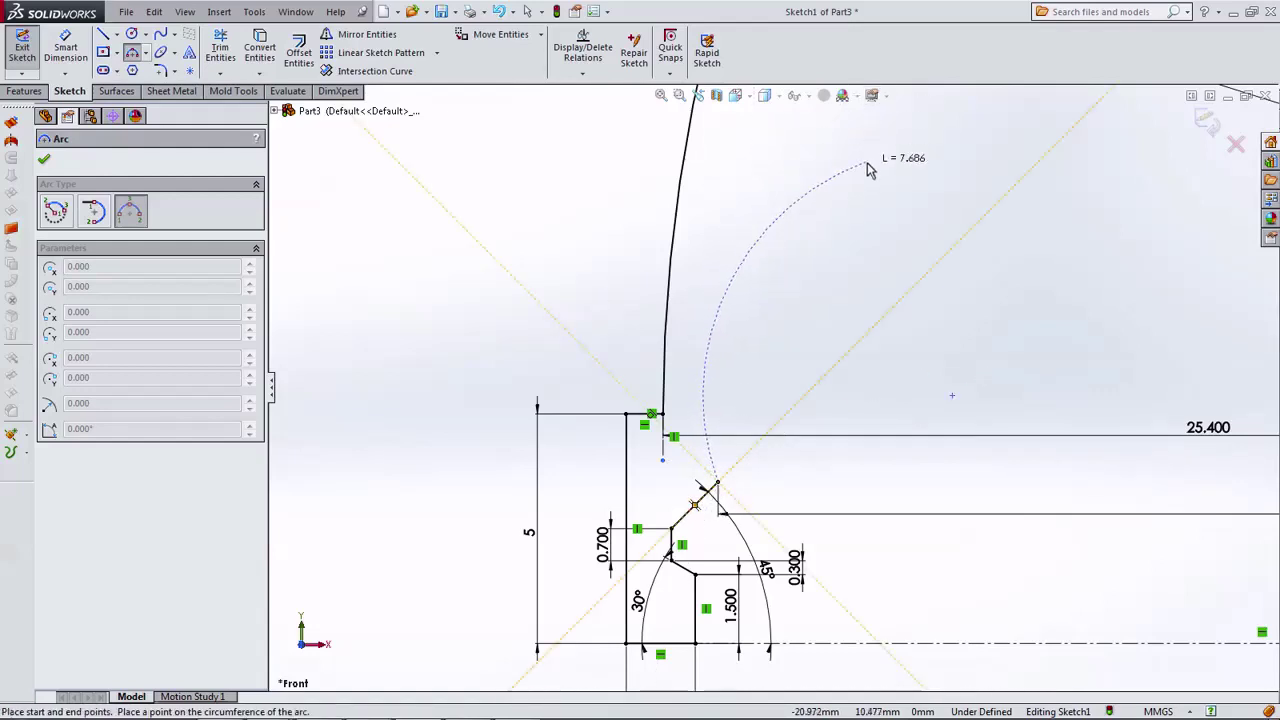
scroll(862, 170, "down", 2)
left_click(856, 150)
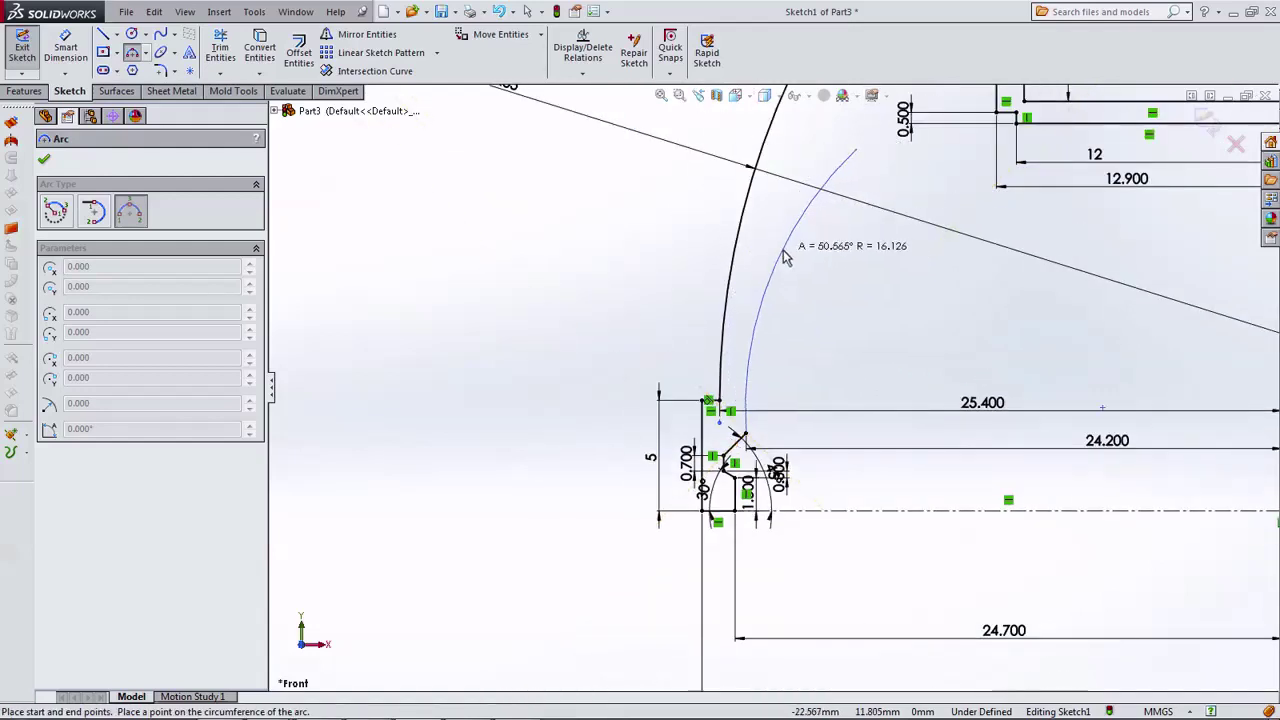
left_click(783, 257)
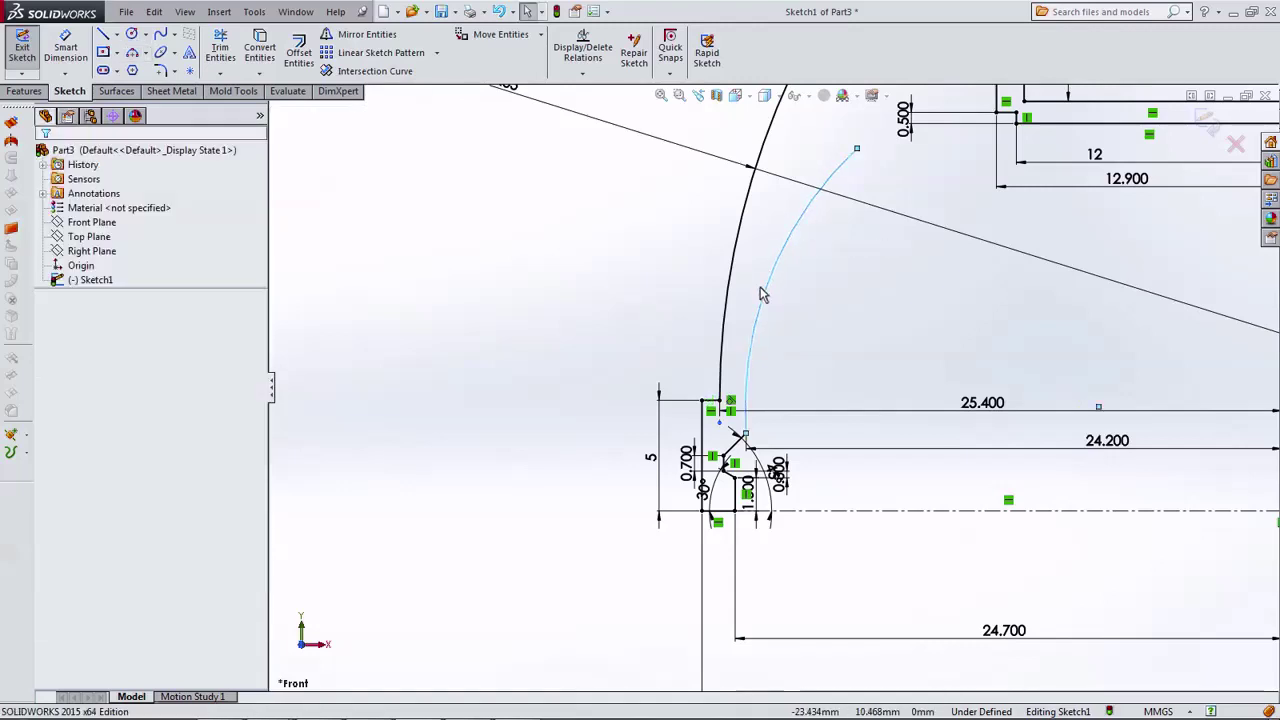
scroll(762, 436, "up", 2)
scroll(740, 428, "up", 2)
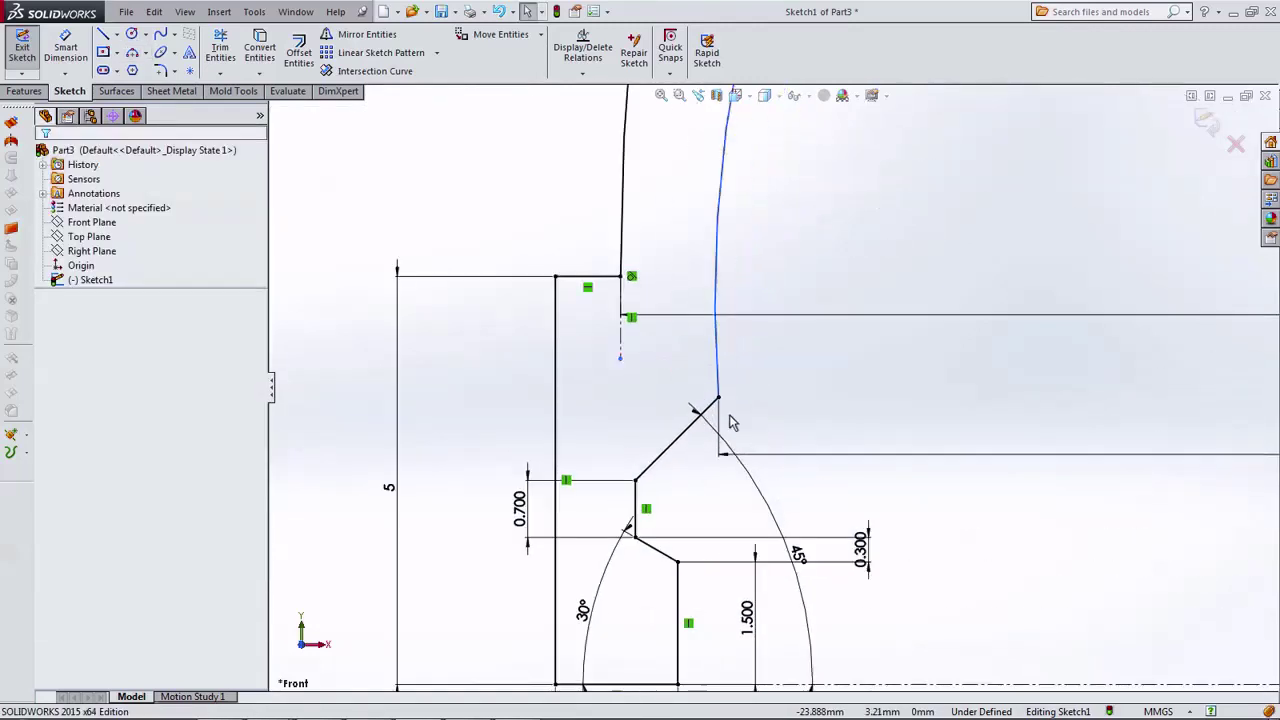
Add a vertical centreline at the arc's lower end and make the arc tangent to it.
left_click(117, 35)
left_click(140, 66)
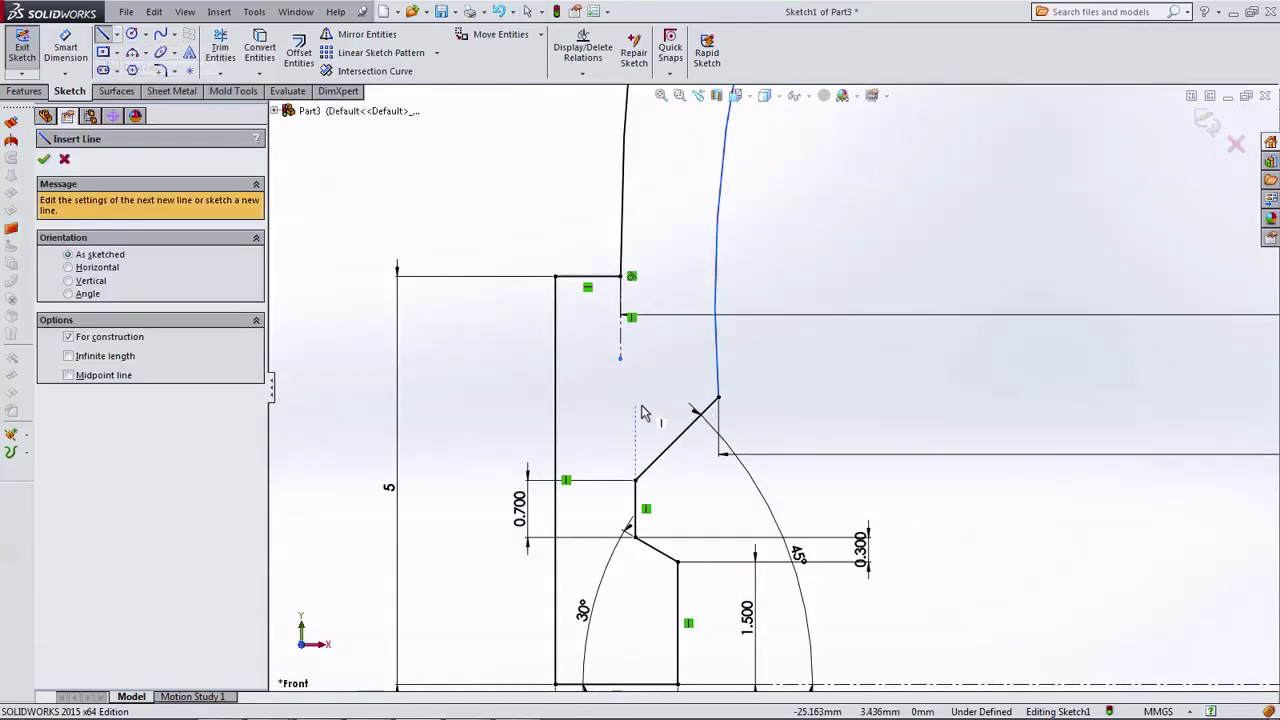
left_click(719, 399)
left_click(719, 487)
key("Escape")
left_click(720, 480)
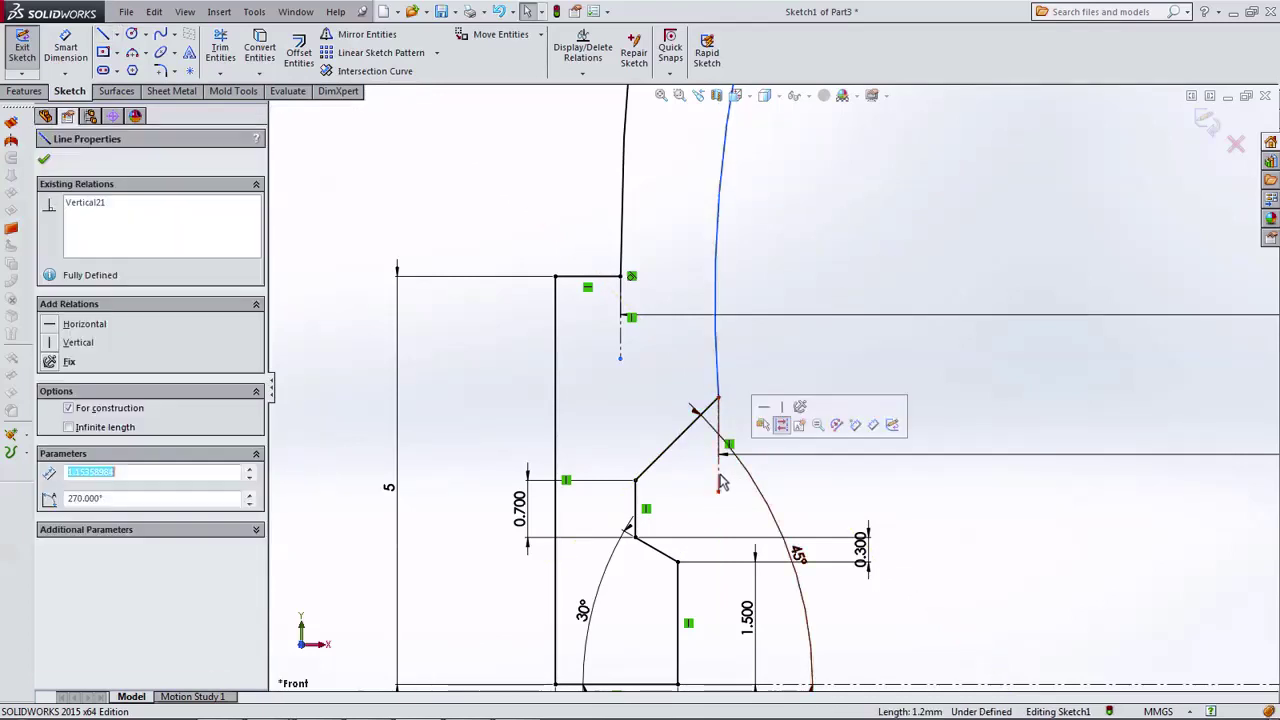
left_click(716, 320, "ctrl")
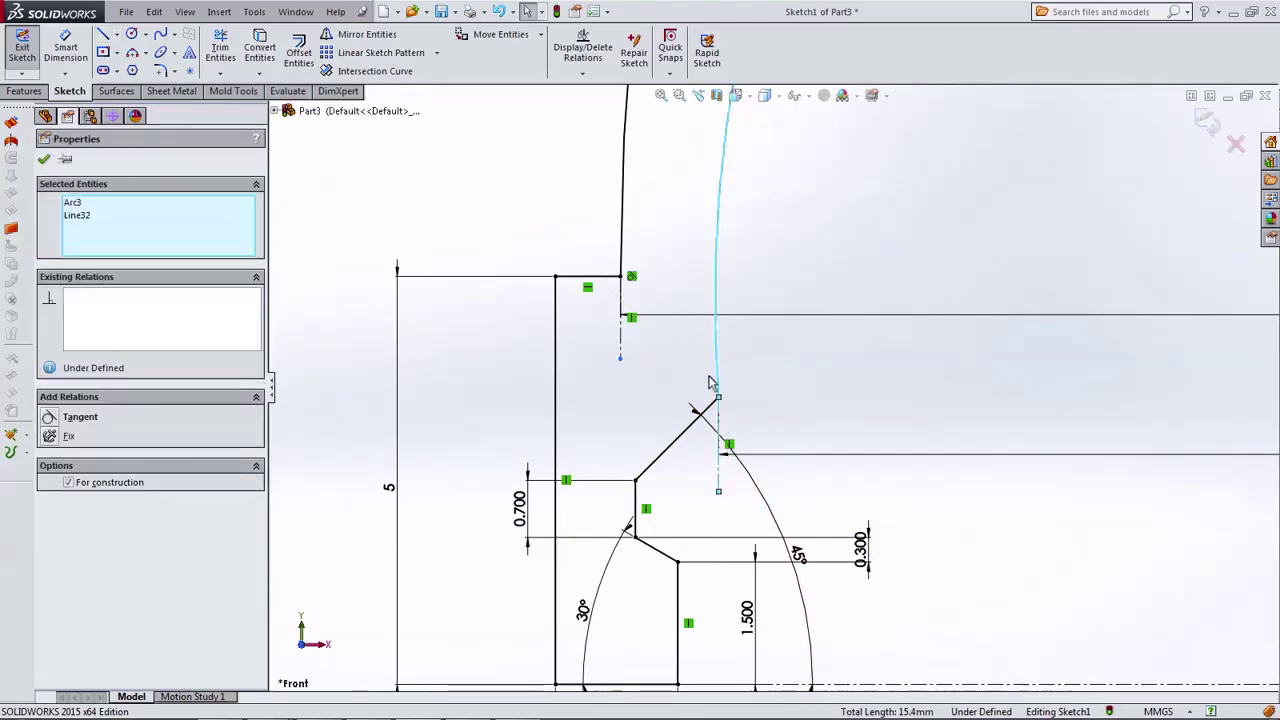
left_click(68, 424)
key("Escape")
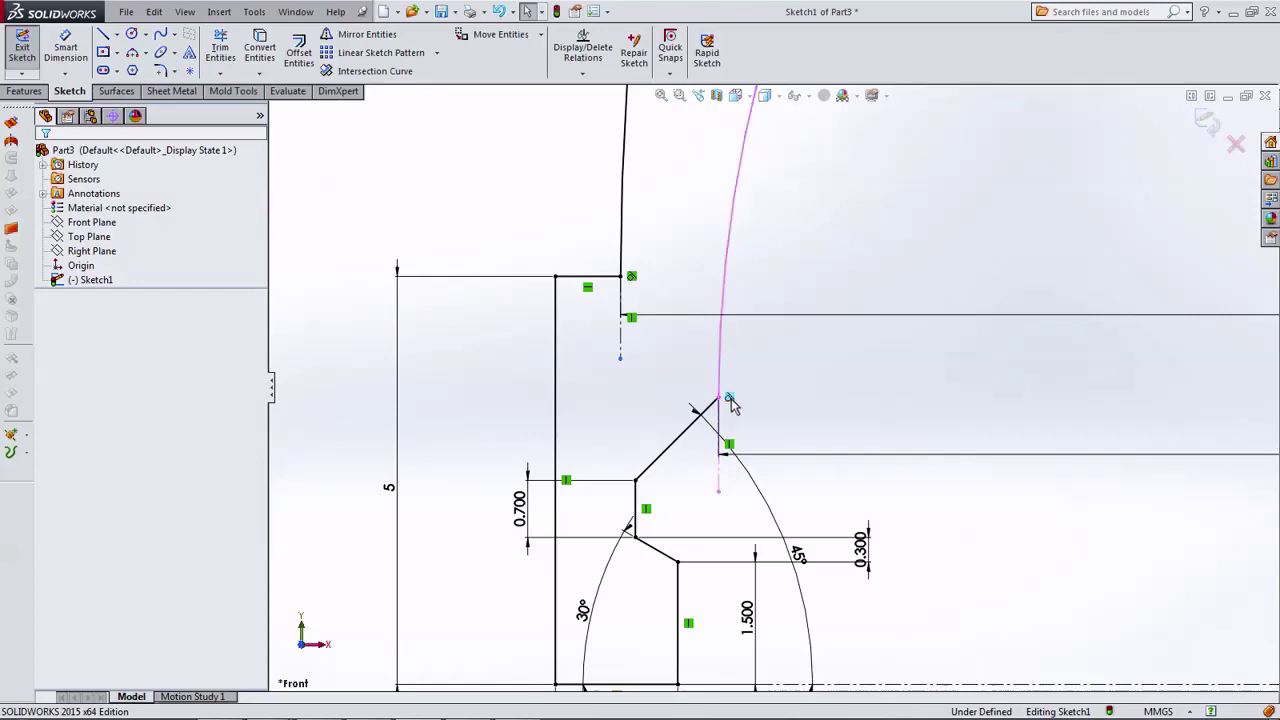
Drag the inner arc's end further up along the curve.
scroll(823, 417, "up", 3)
scroll(829, 420, "up", 3)
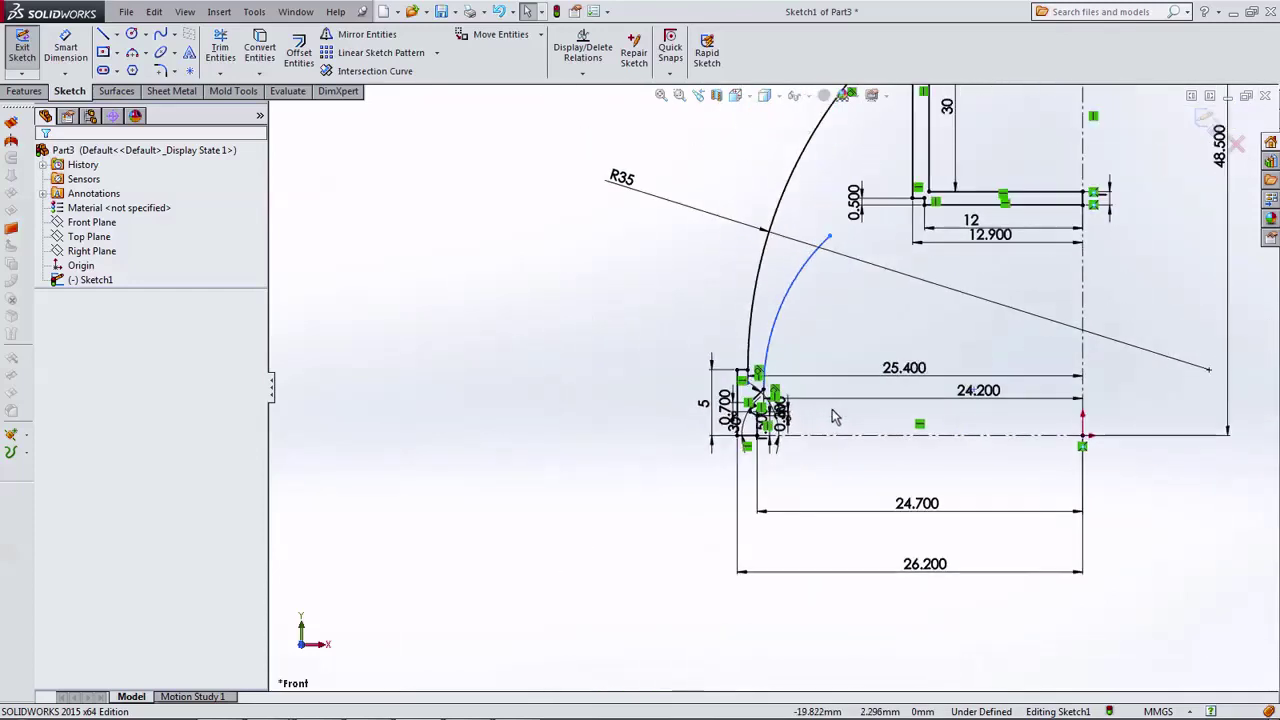
scroll(831, 417, "up", 2)
left_click_drag(770, 318, 778, 197)
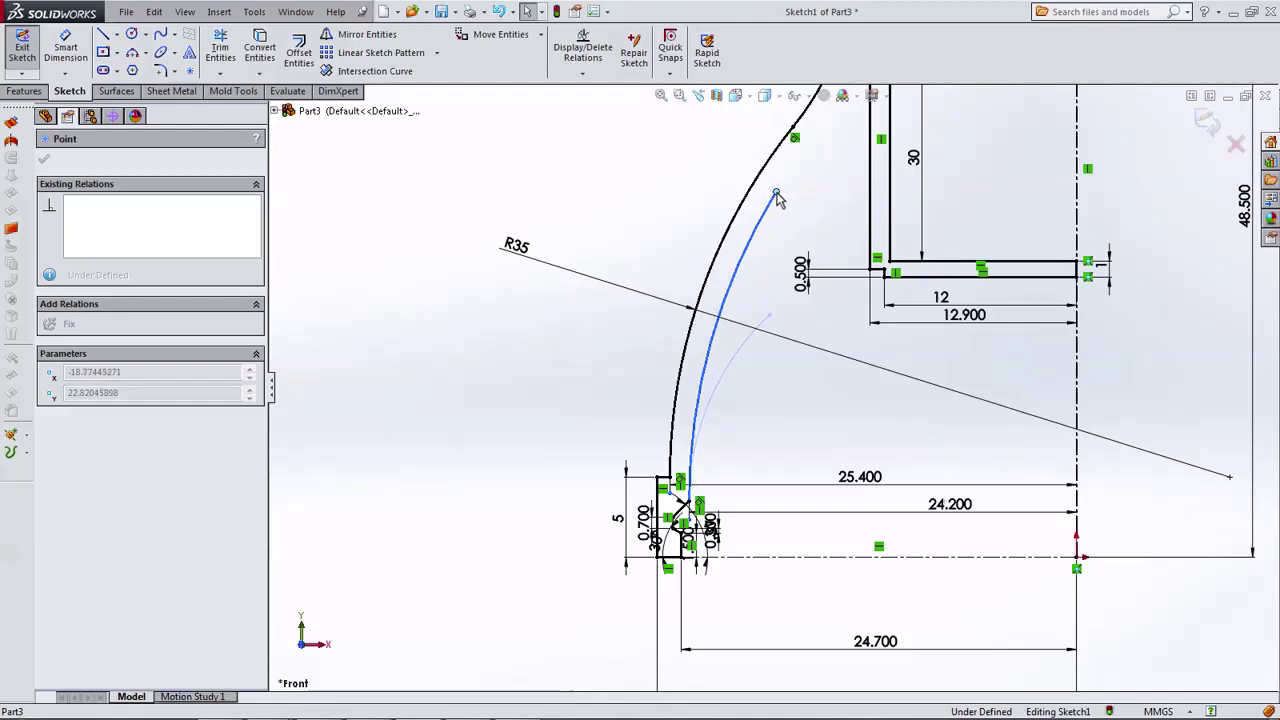
scroll(790, 260, "up", 3)
scroll(828, 252, "down", 2)
scroll(828, 252, "down", 3)
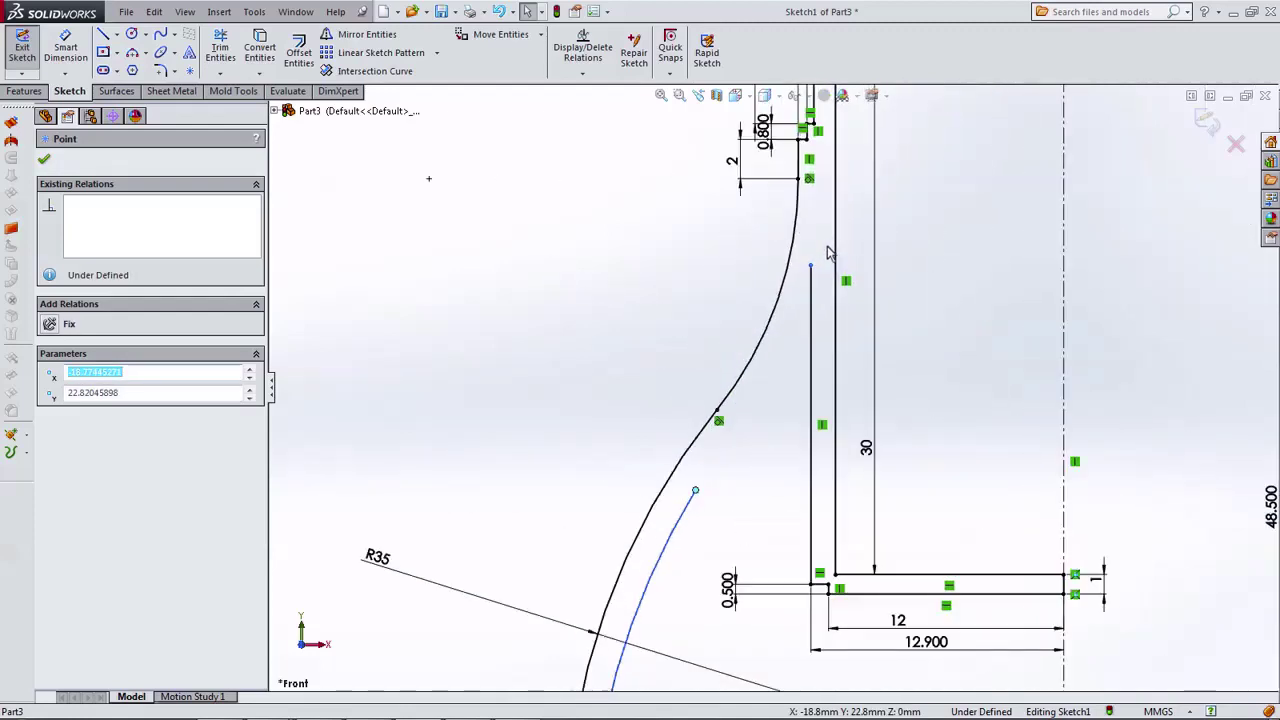
Continue from the inner arc's end with a tangent arc to the inner wall, constrained tangent.
left_click(103, 34)
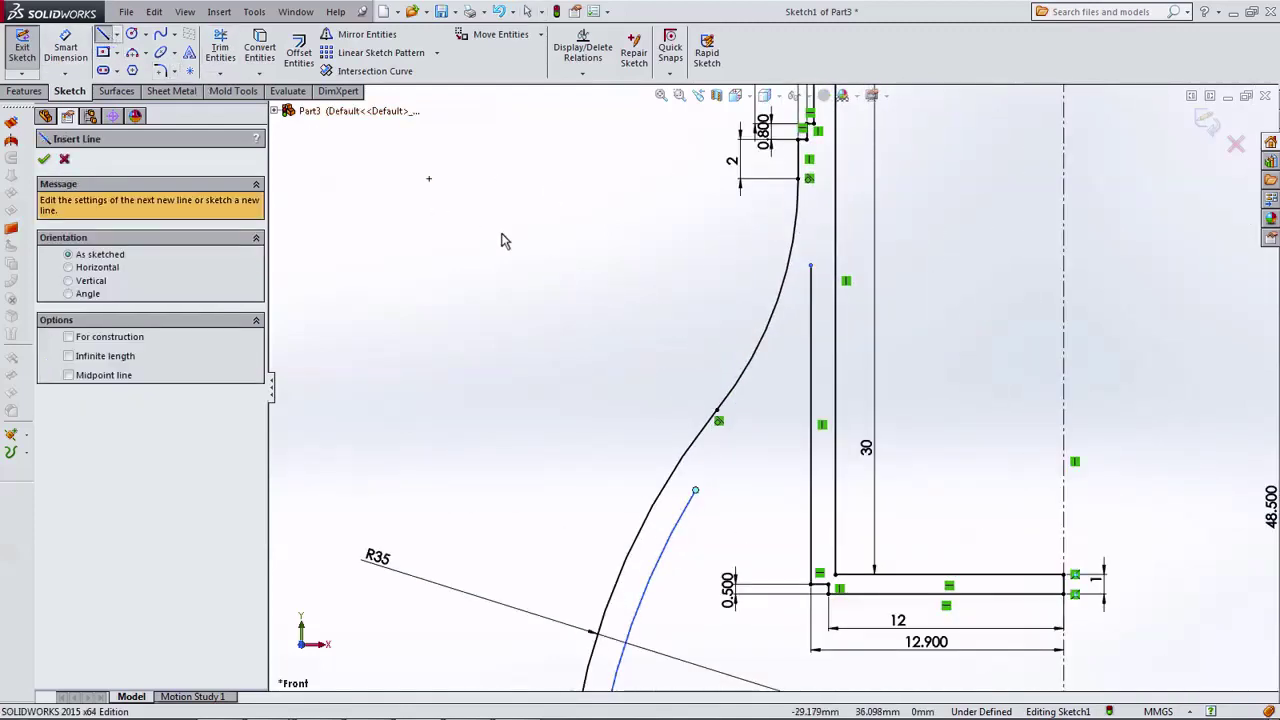
scroll(770, 268, "down", 3)
left_click(847, 303)
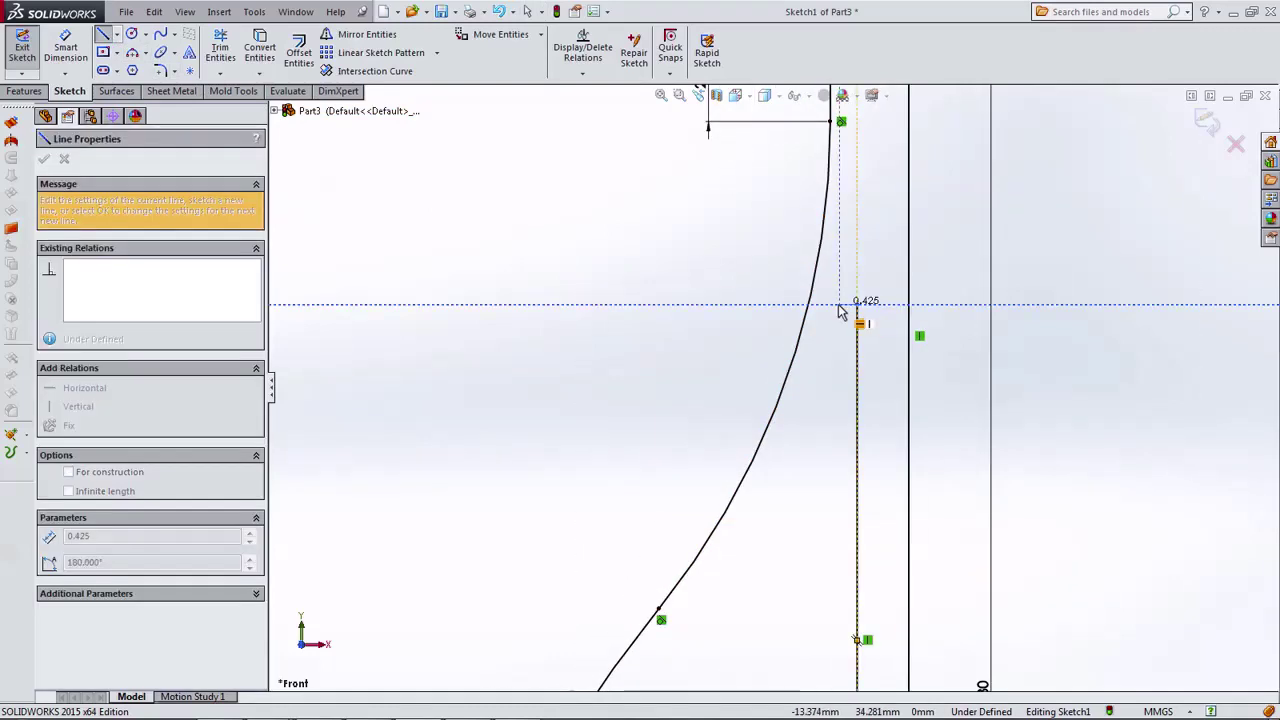
scroll(778, 450, "up", 2)
scroll(780, 493, "up", 1)
left_click(775, 459)
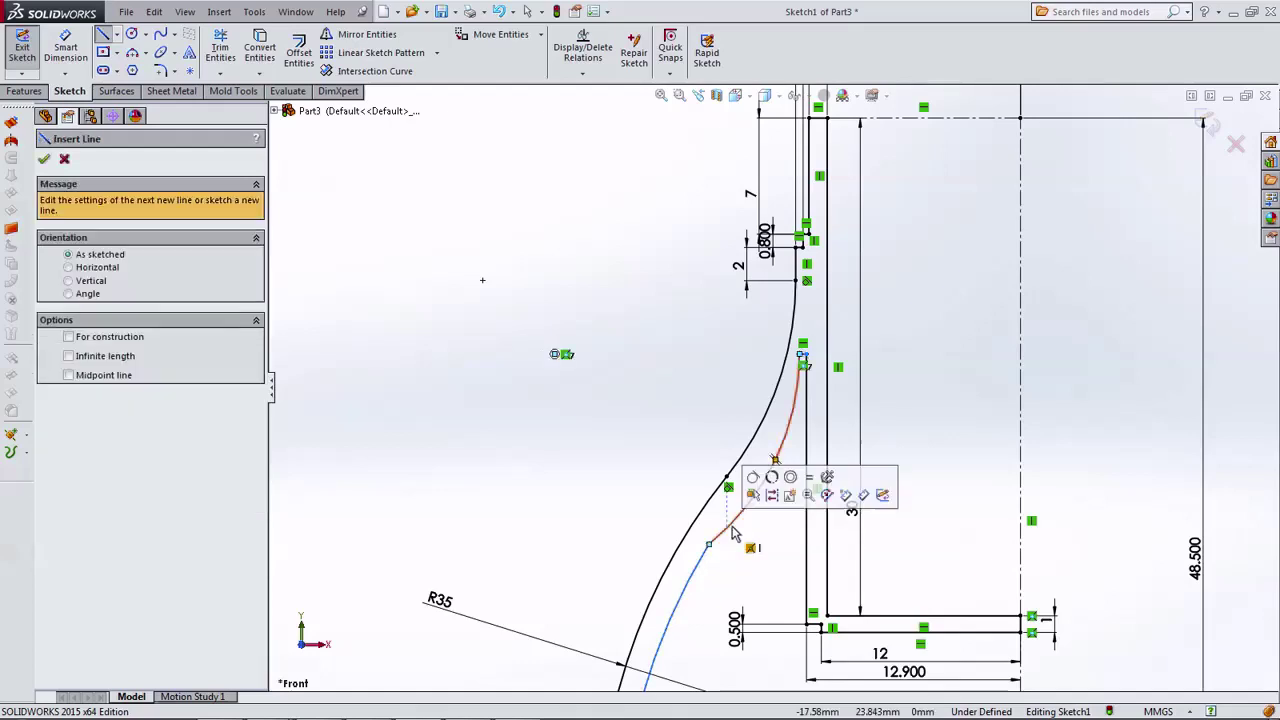
key("Escape")
left_click(737, 528)
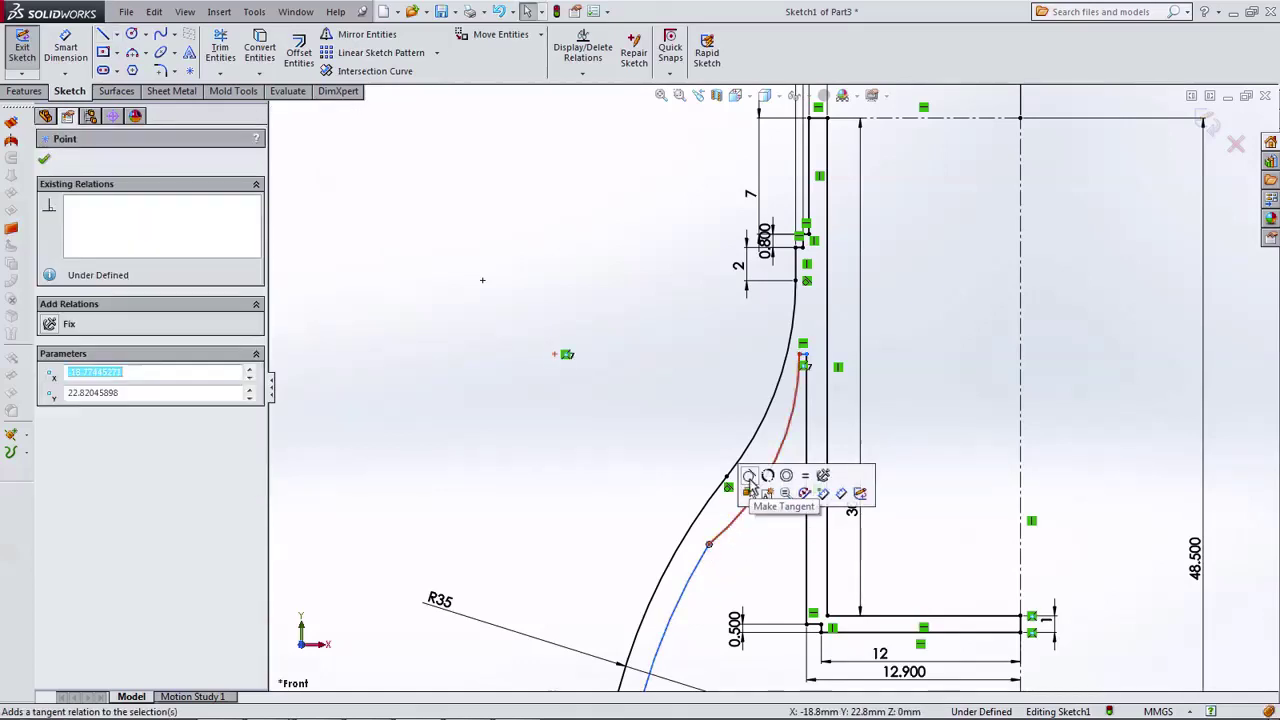
left_click(750, 490)
scroll(800, 380, "down", 3)
Dimension the short horizontal line atop the inner curve to 0.500.
key("d")
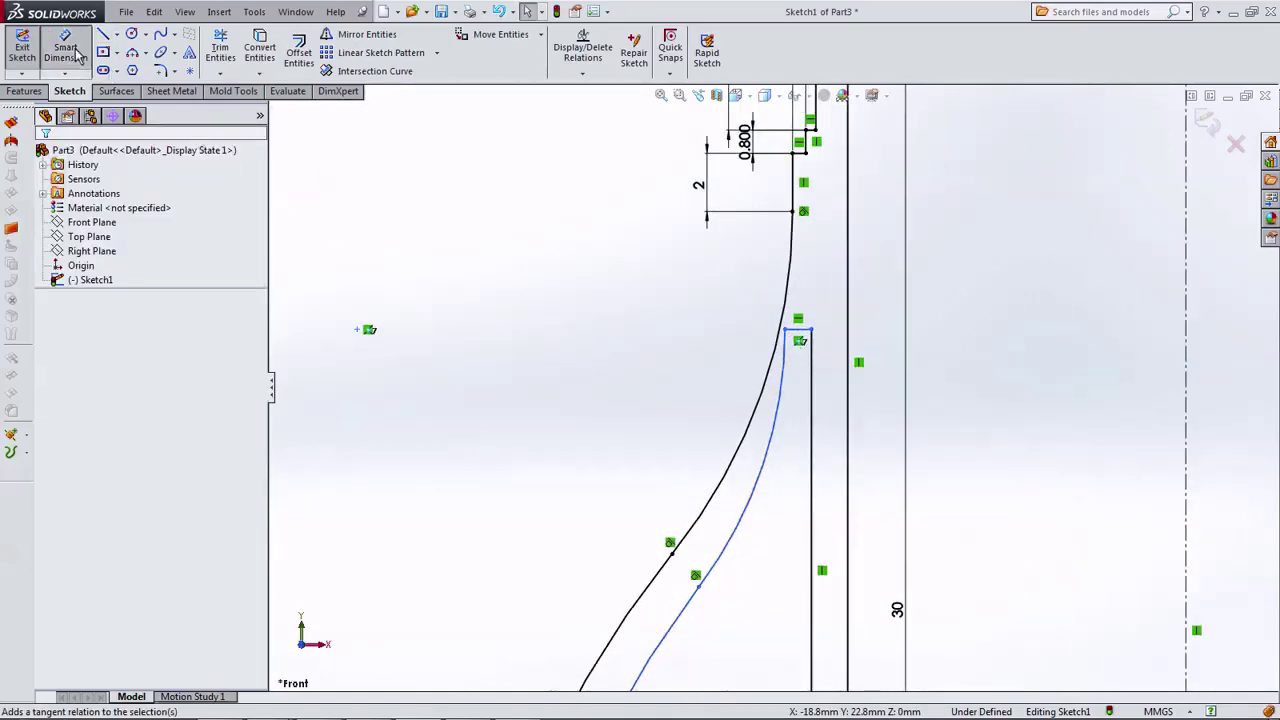
left_click(798, 329)
left_click(808, 284)
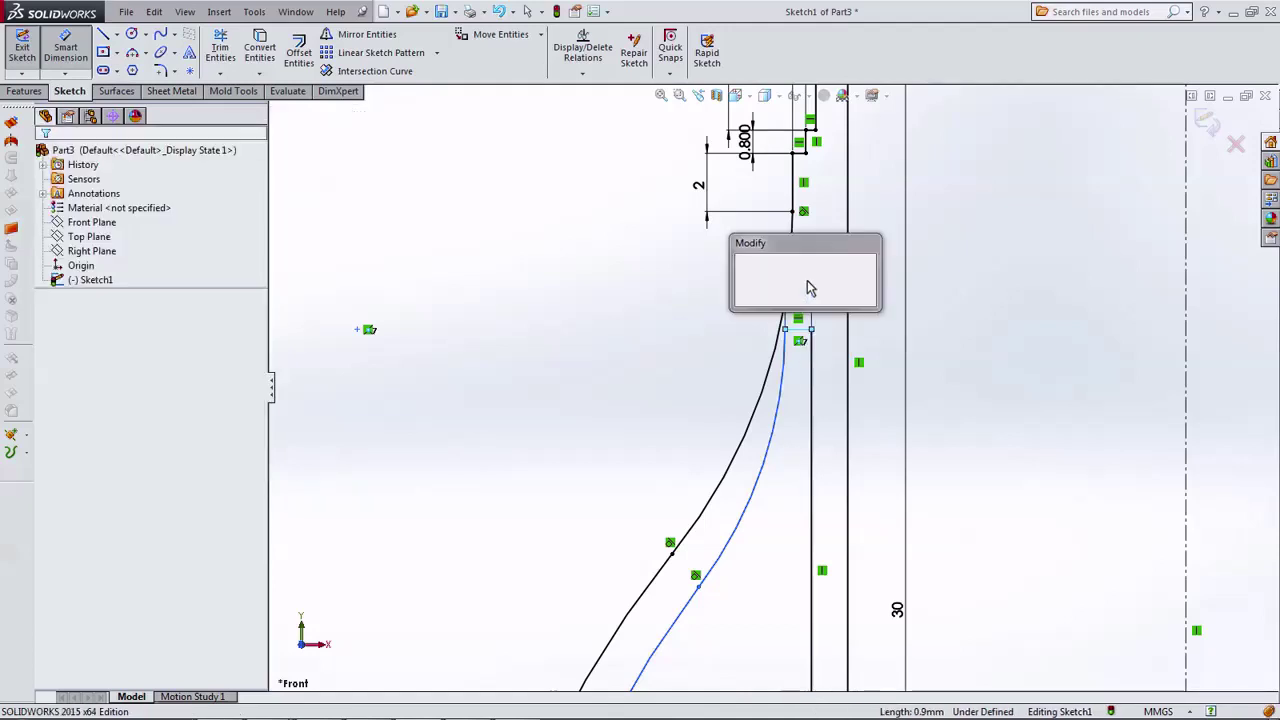
type("0.5")
key("Return")
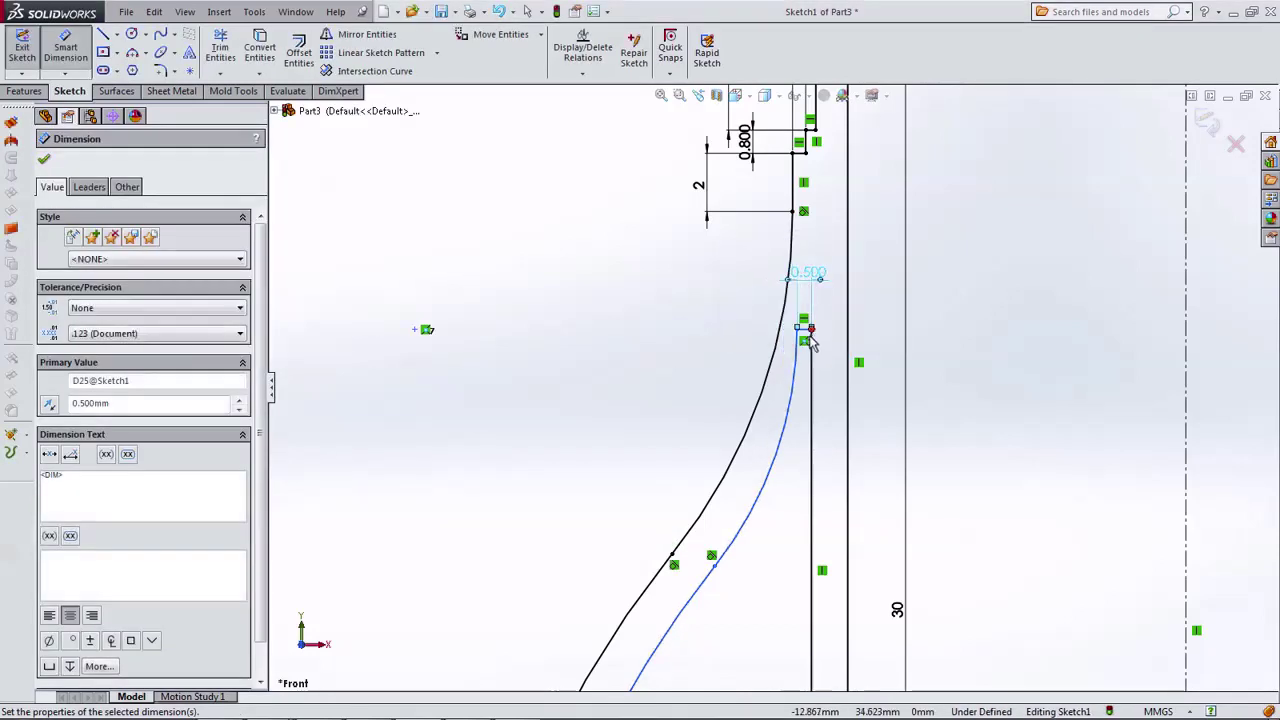
Give the construction line a 32 height dimension.
scroll(800, 335, "down", 3)
left_click(780, 358)
scroll(780, 358, "up", 2)
scroll(770, 440, "up", 2)
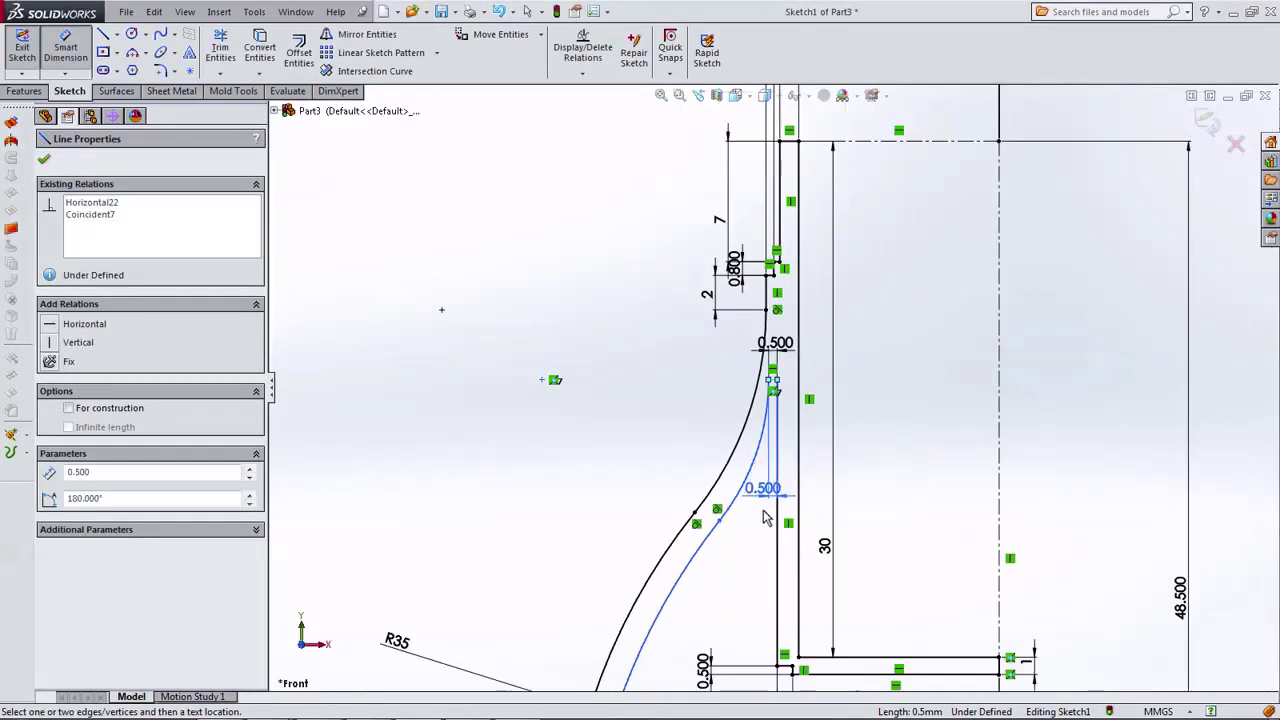
scroll(763, 518, "up", 2)
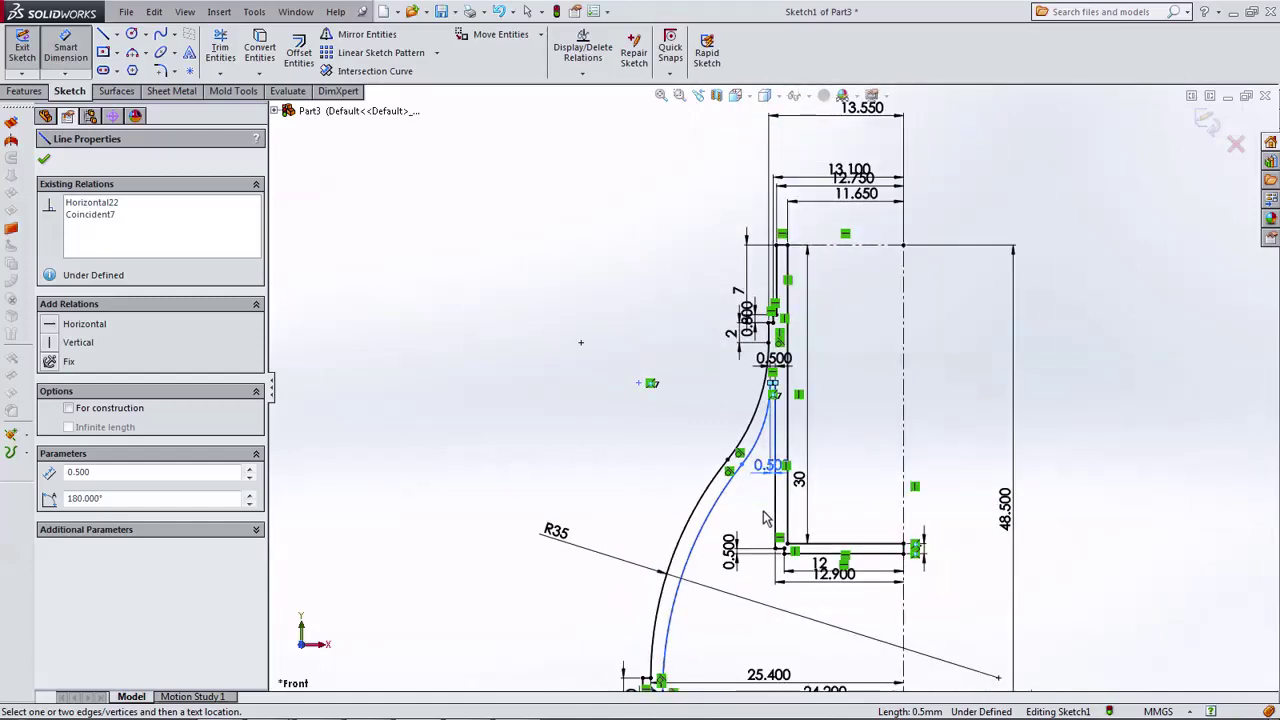
scroll(763, 518, "up", 3)
scroll(760, 510, "down", 2)
left_click(755, 505)
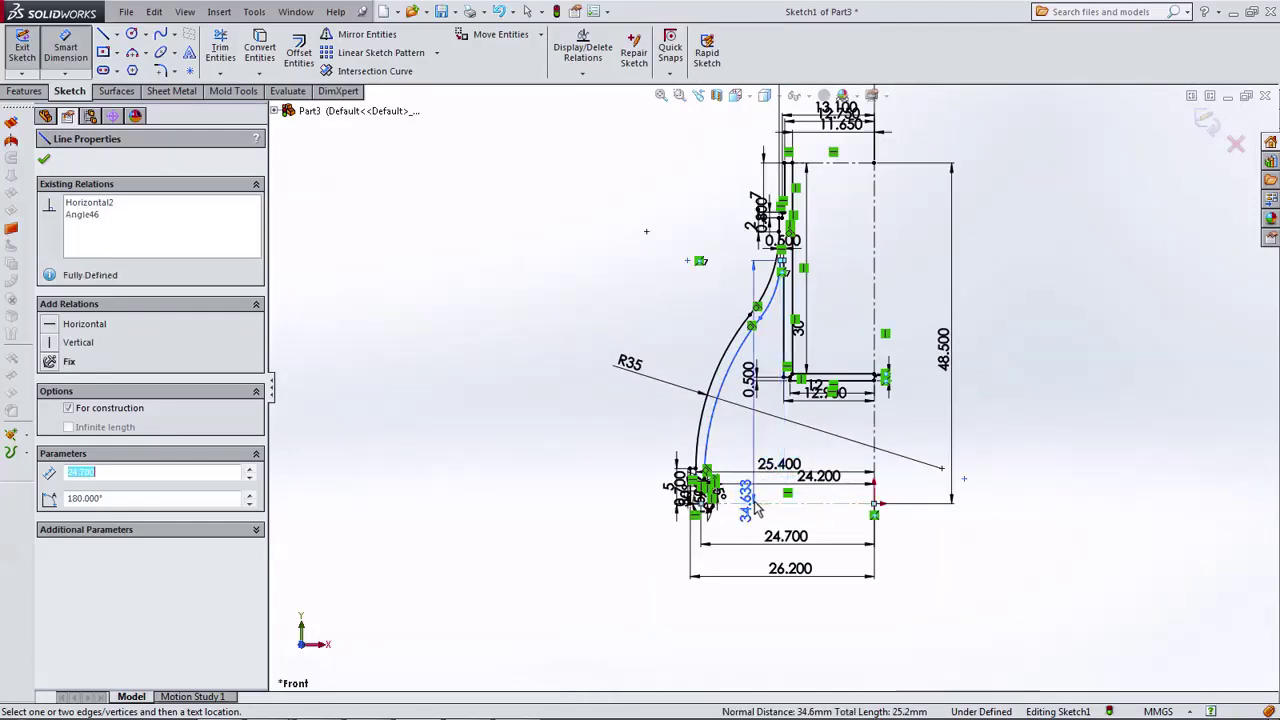
left_click(500, 385)
type("32")
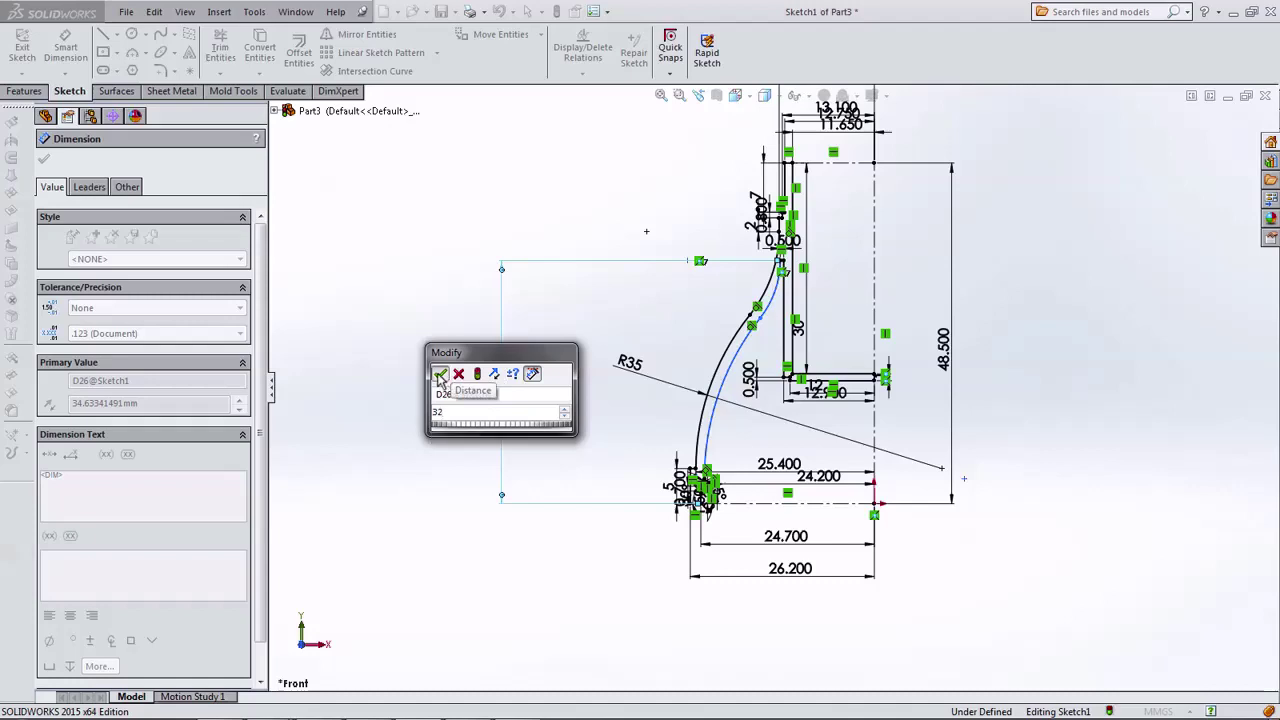
left_click(440, 378)
scroll(707, 455, "down", 3)
scroll(707, 455, "down", 3)
key("Escape")
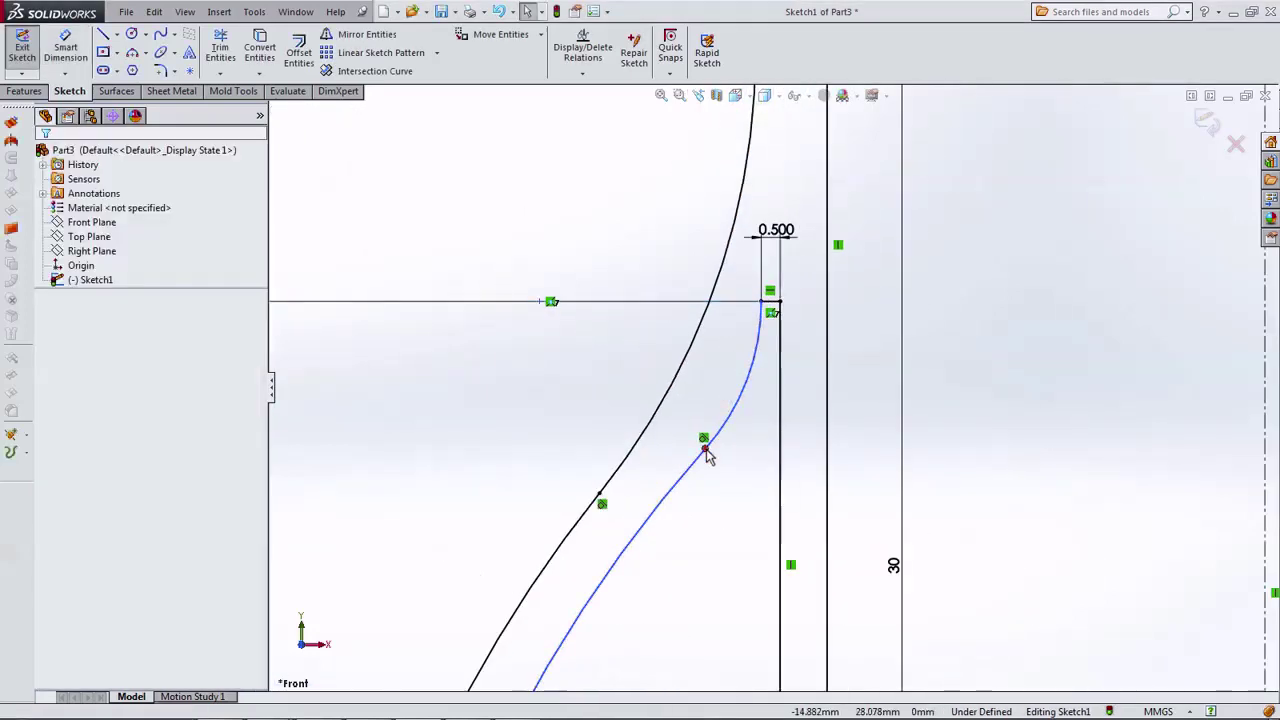
Reposition the inner spline point and move the junction point down the inner curve.
left_click_drag(706, 453, 628, 543)
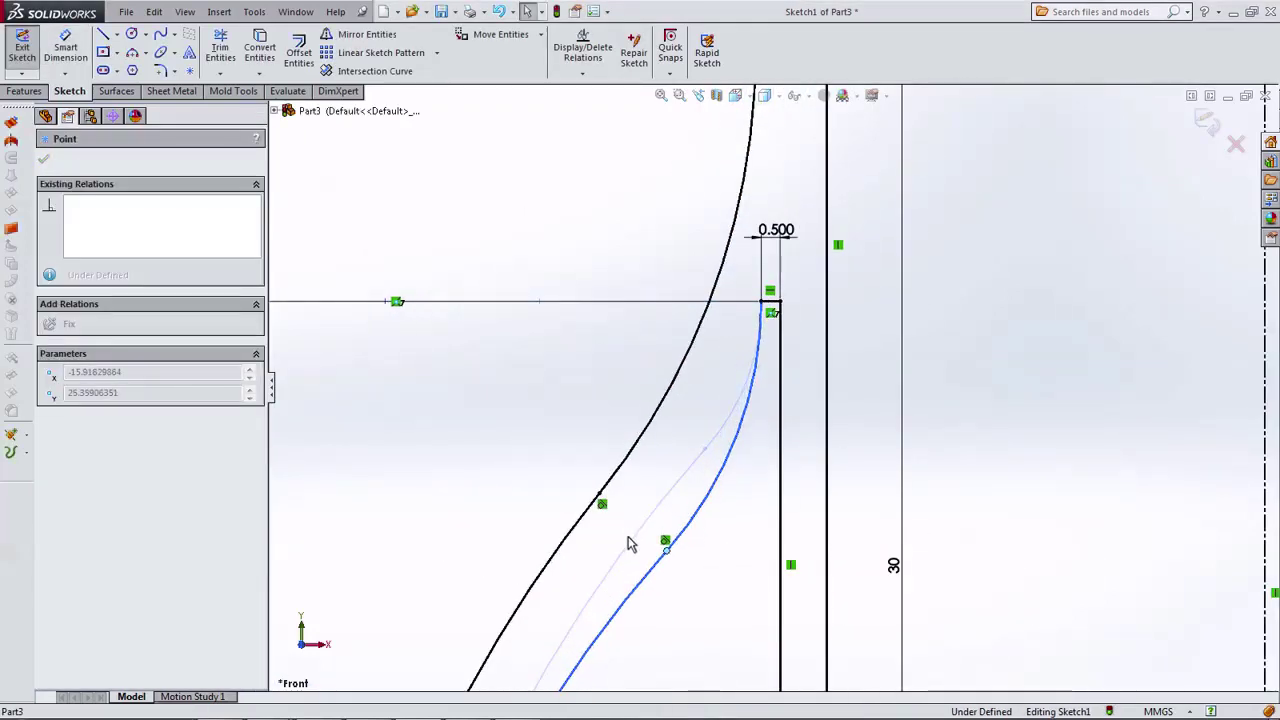
left_click_drag(628, 543, 651, 437)
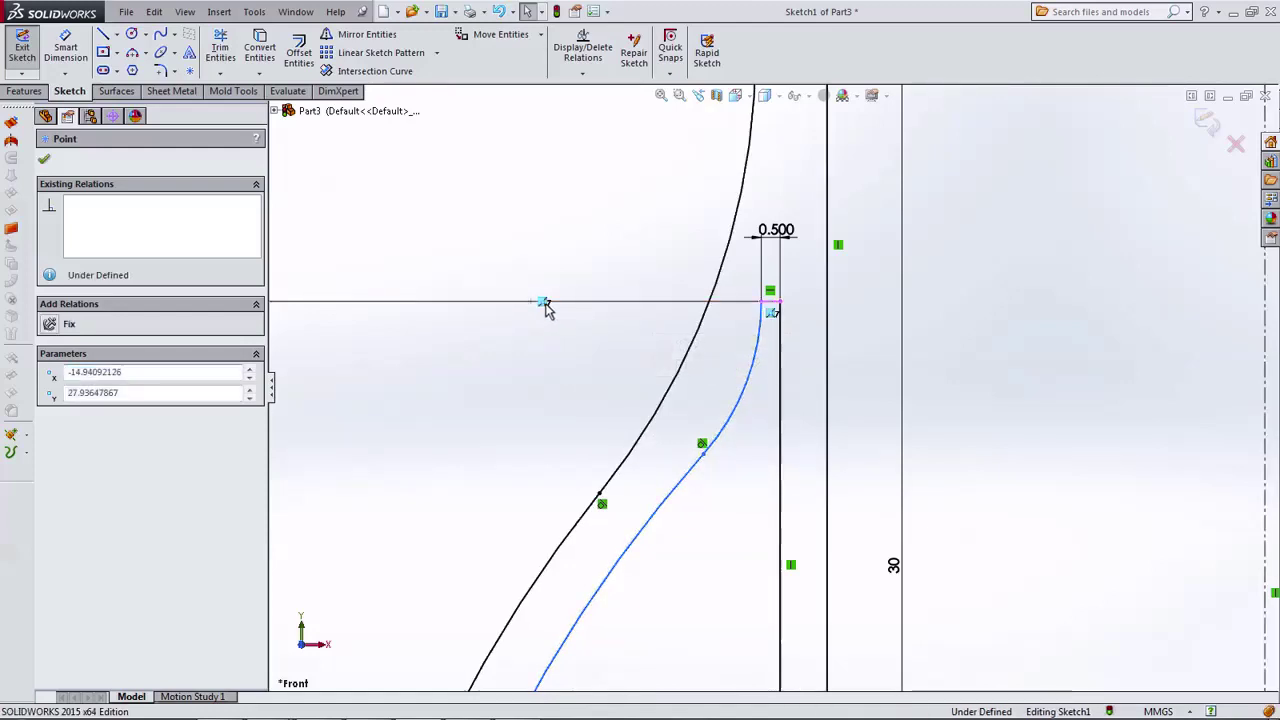
left_click(695, 460)
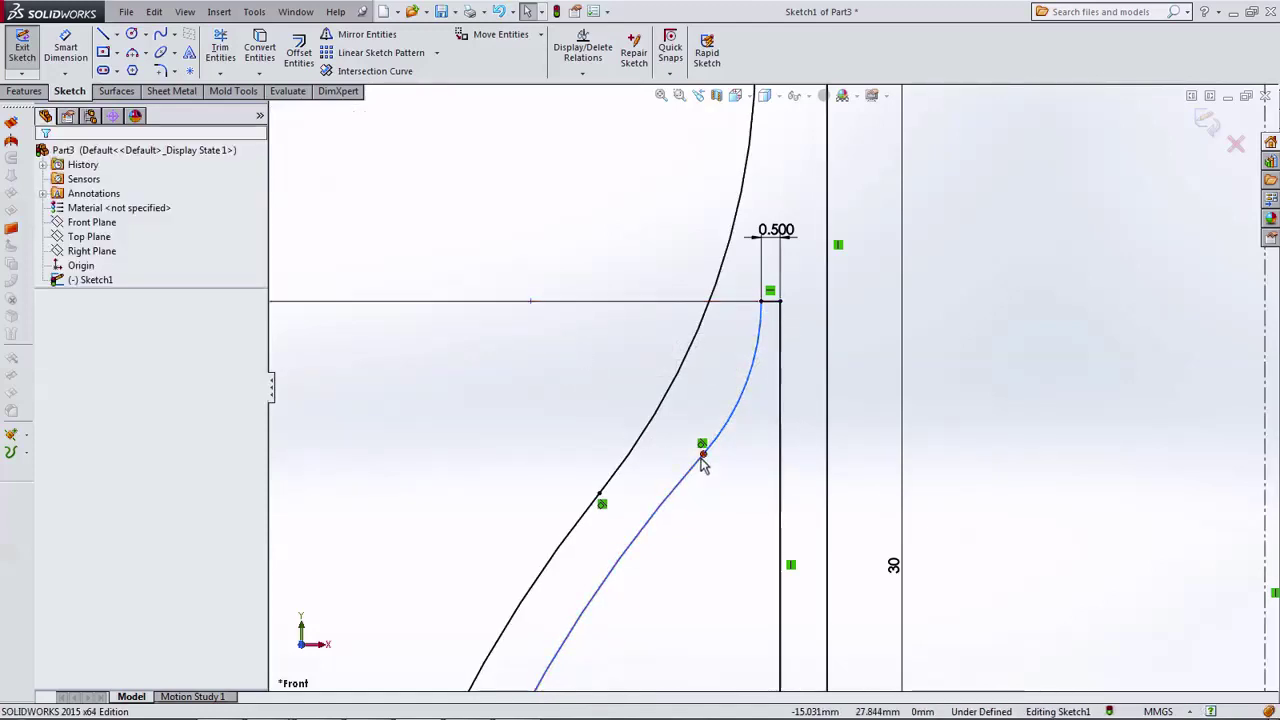
left_click_drag(702, 445, 637, 528)
scroll(665, 515, "up", 5)
scroll(676, 586, "up", 3)
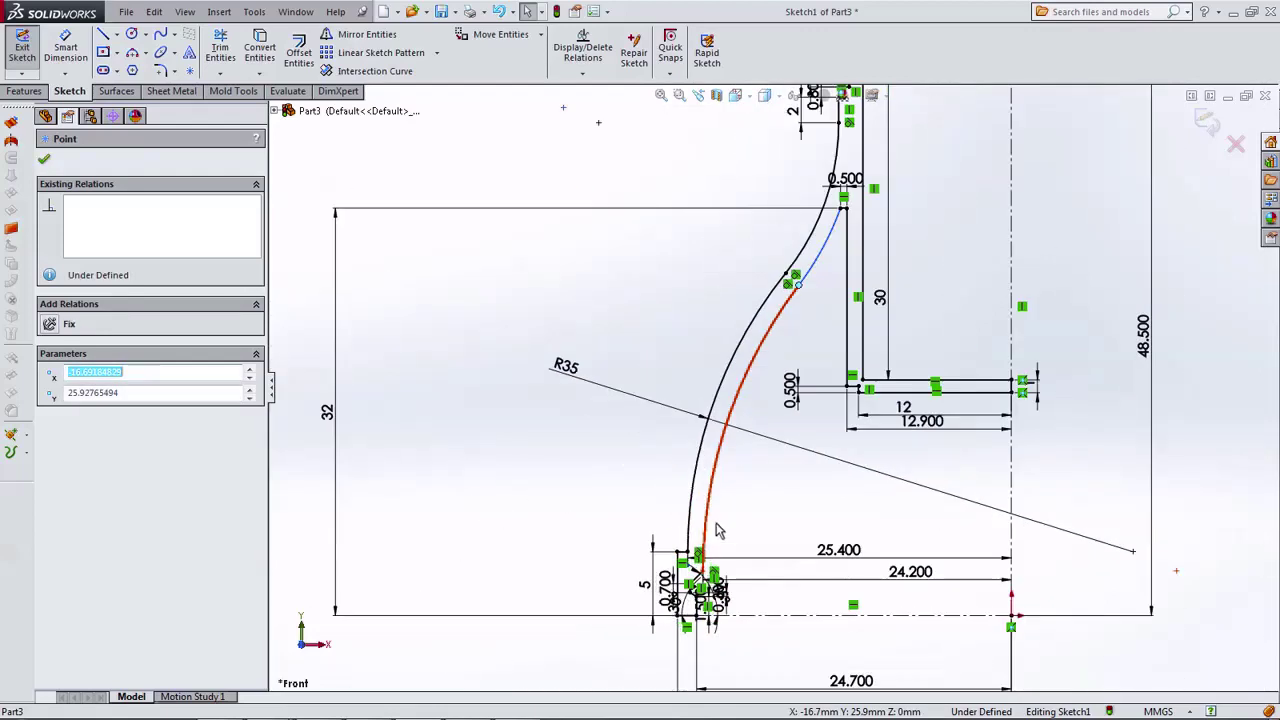
Dimension the lower inner arc R38 and the upper inner arc R25.
left_click(75, 55)
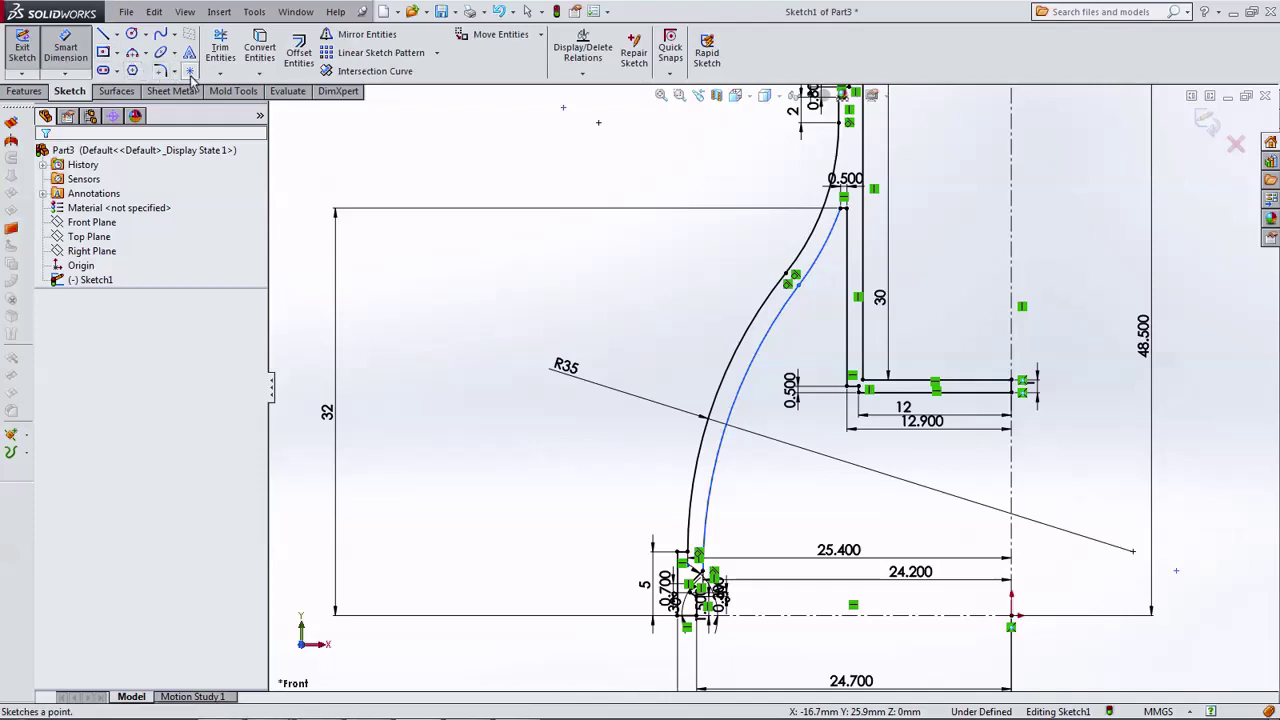
left_click(752, 358)
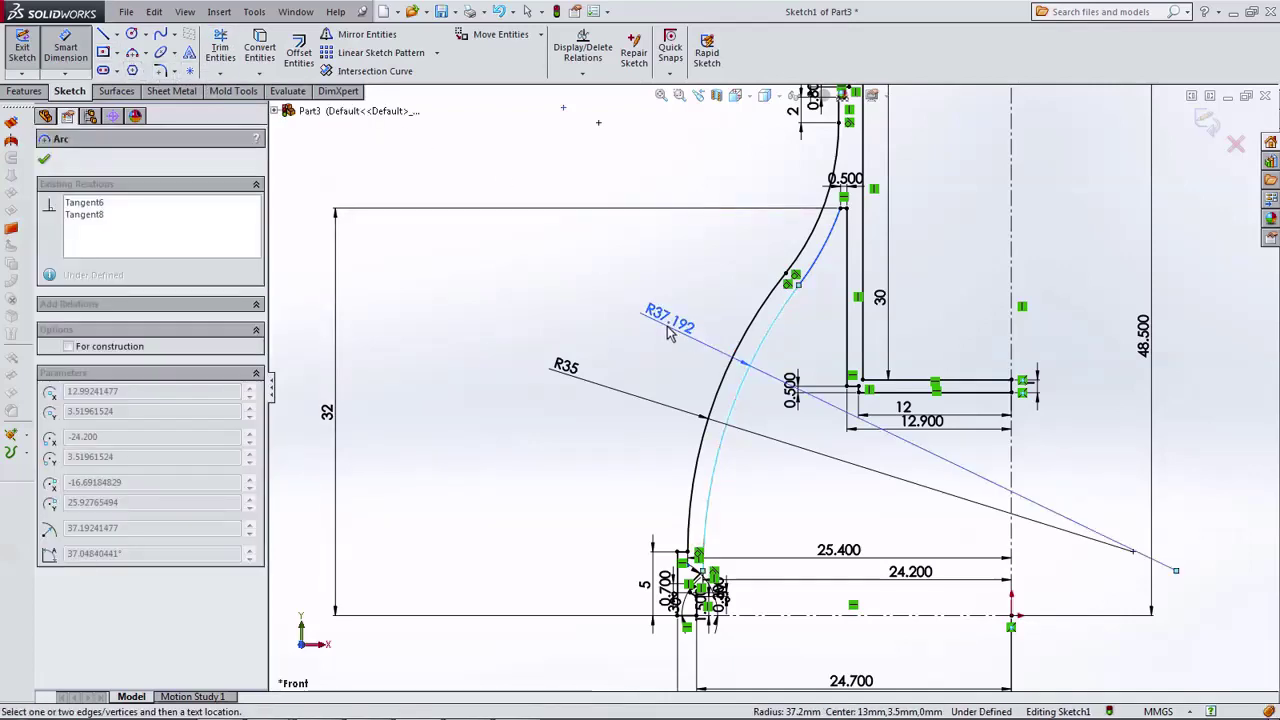
left_click(668, 334)
type("38")
key("Return")
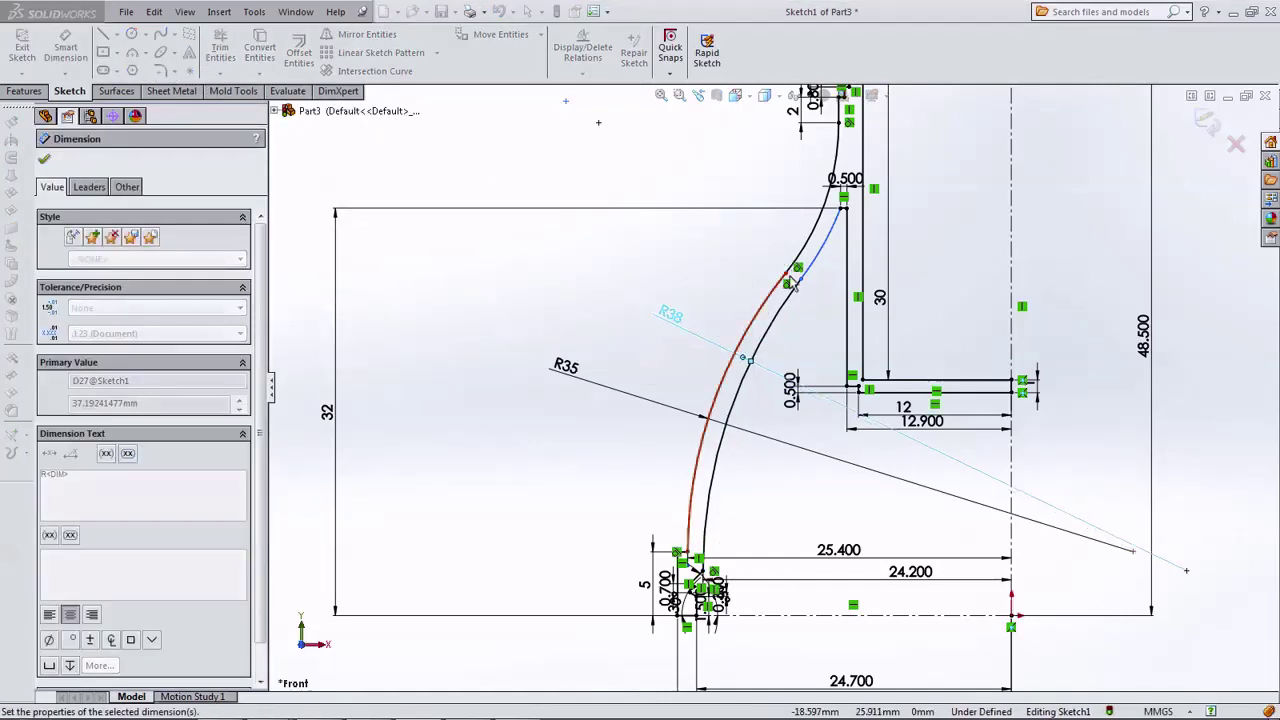
left_click(812, 246)
left_click(716, 196)
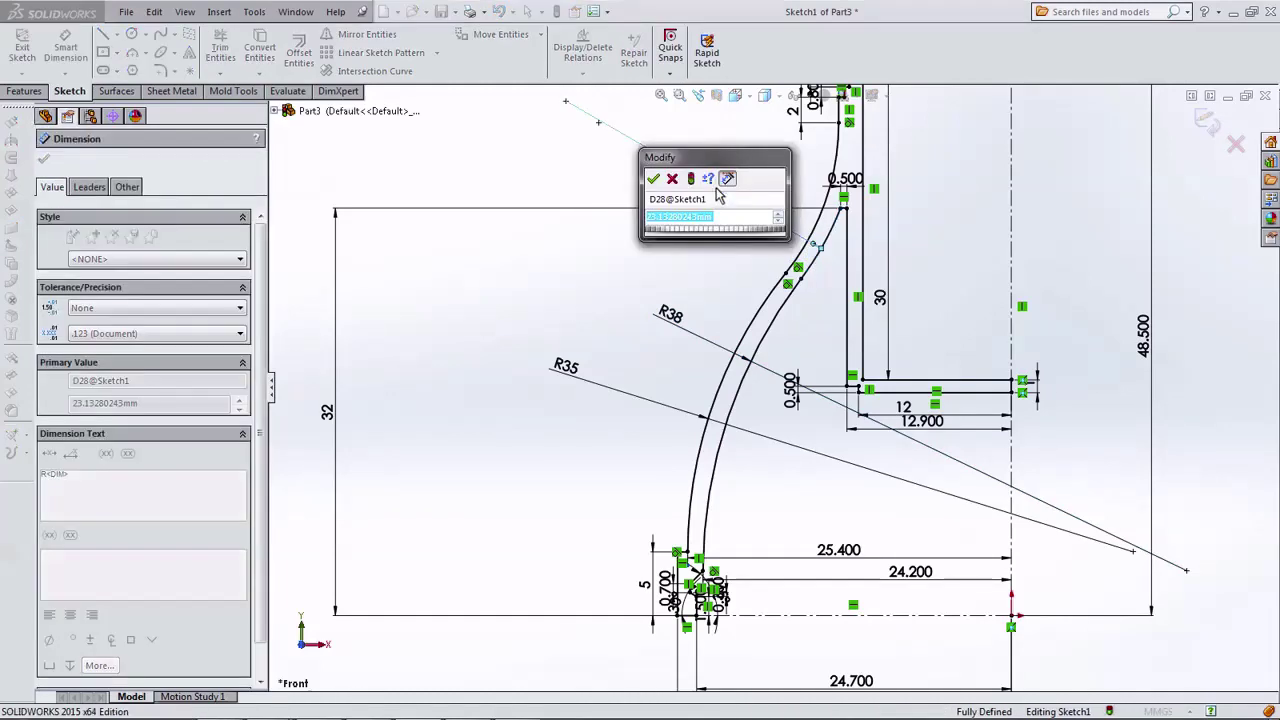
type("25")
key("Return")
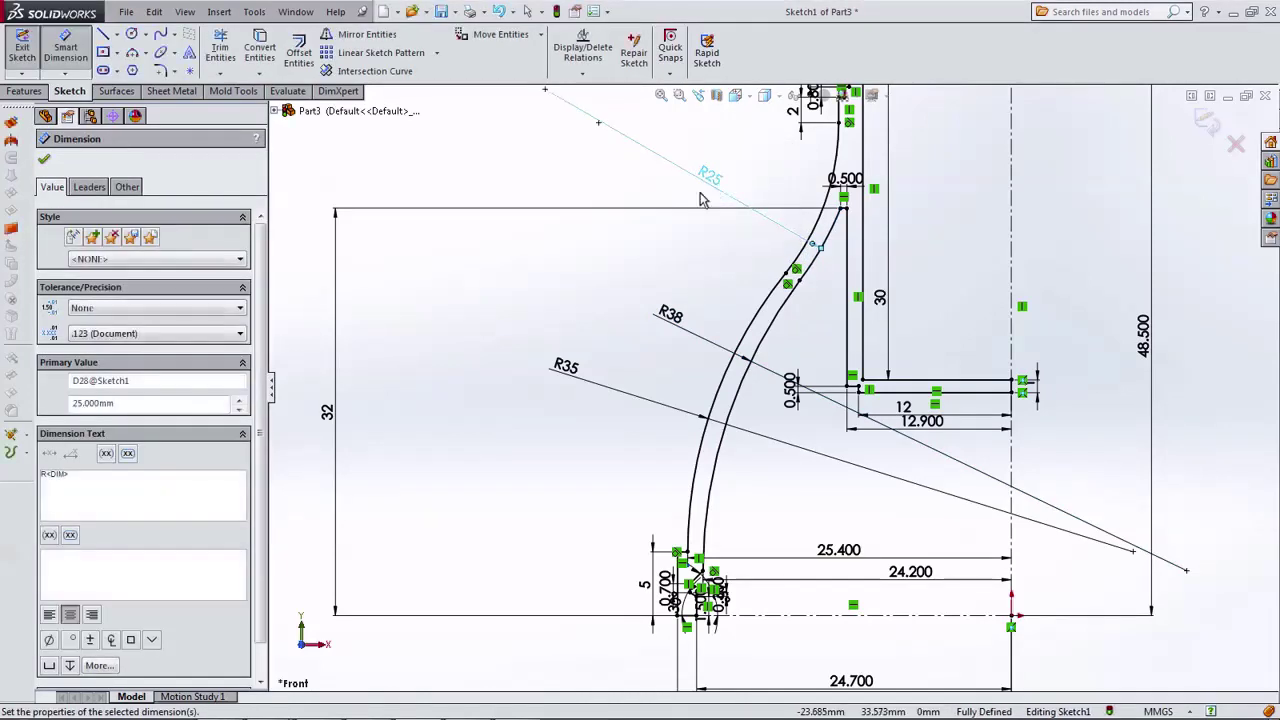
scroll(790, 250, "up", 2)
scroll(762, 400, "down", 2)
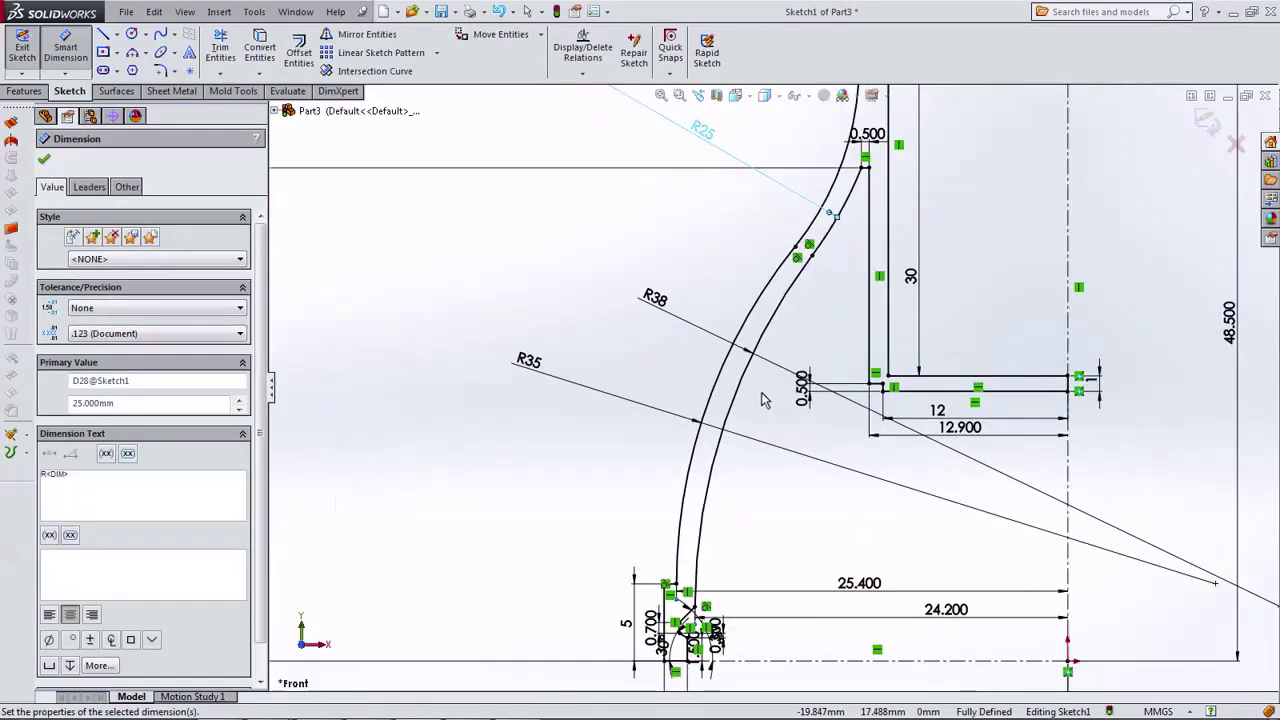
scroll(780, 395, "up", 3)
scroll(780, 395, "up", 2)
scroll(790, 290, "down", 1)
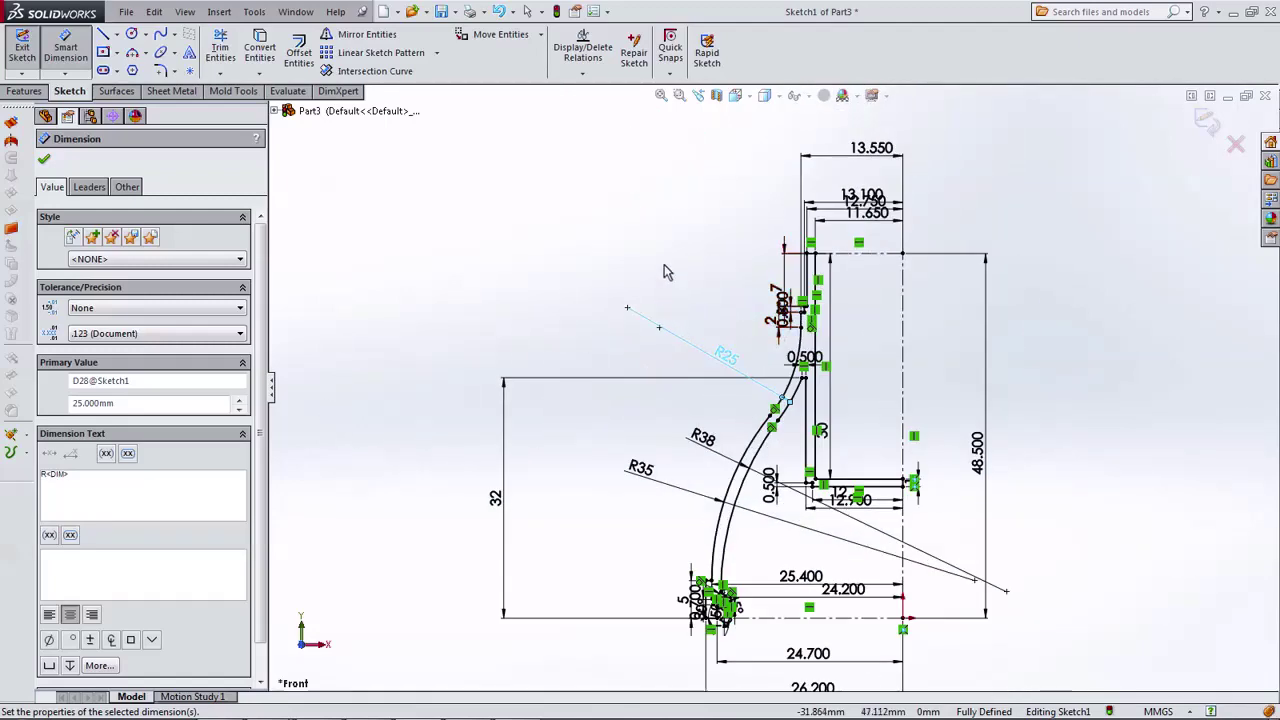
middle_click_drag(667, 272, 700, 200)
Finish dimensioning and return the profile to the Front view.
key("Escape")
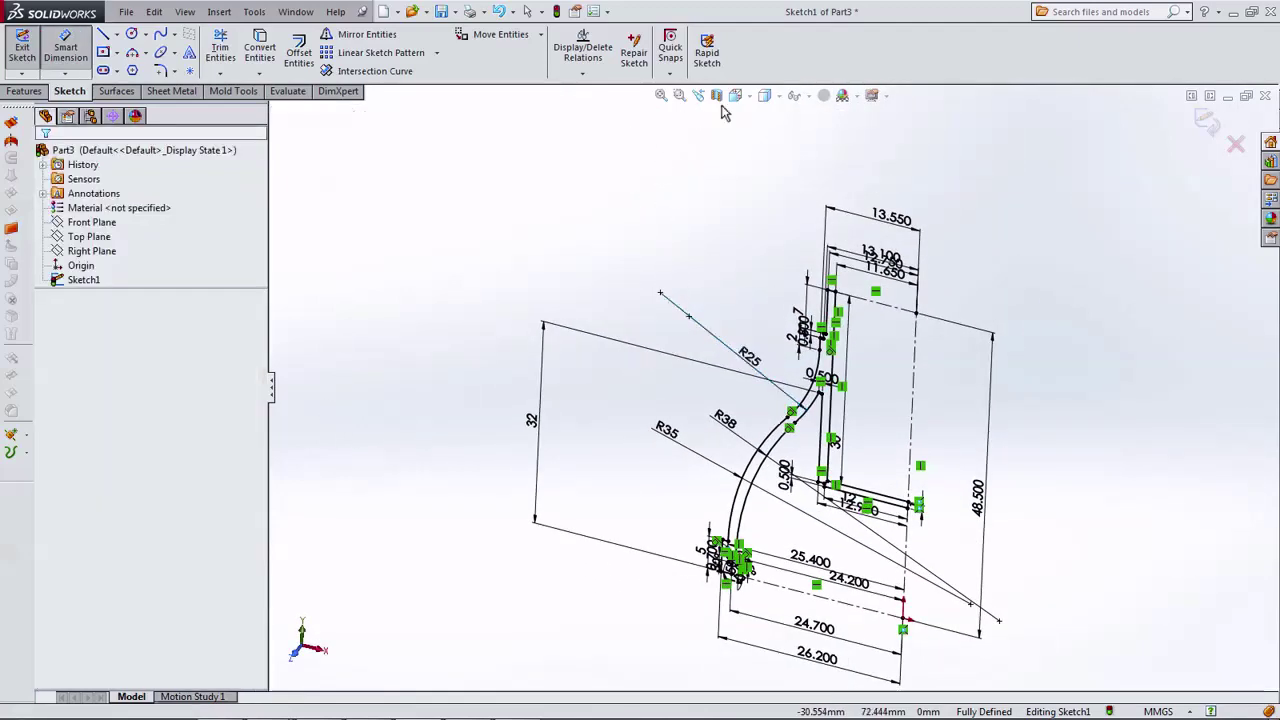
left_click(735, 95)
left_click(756, 150)
scroll(882, 212, "down", 5)
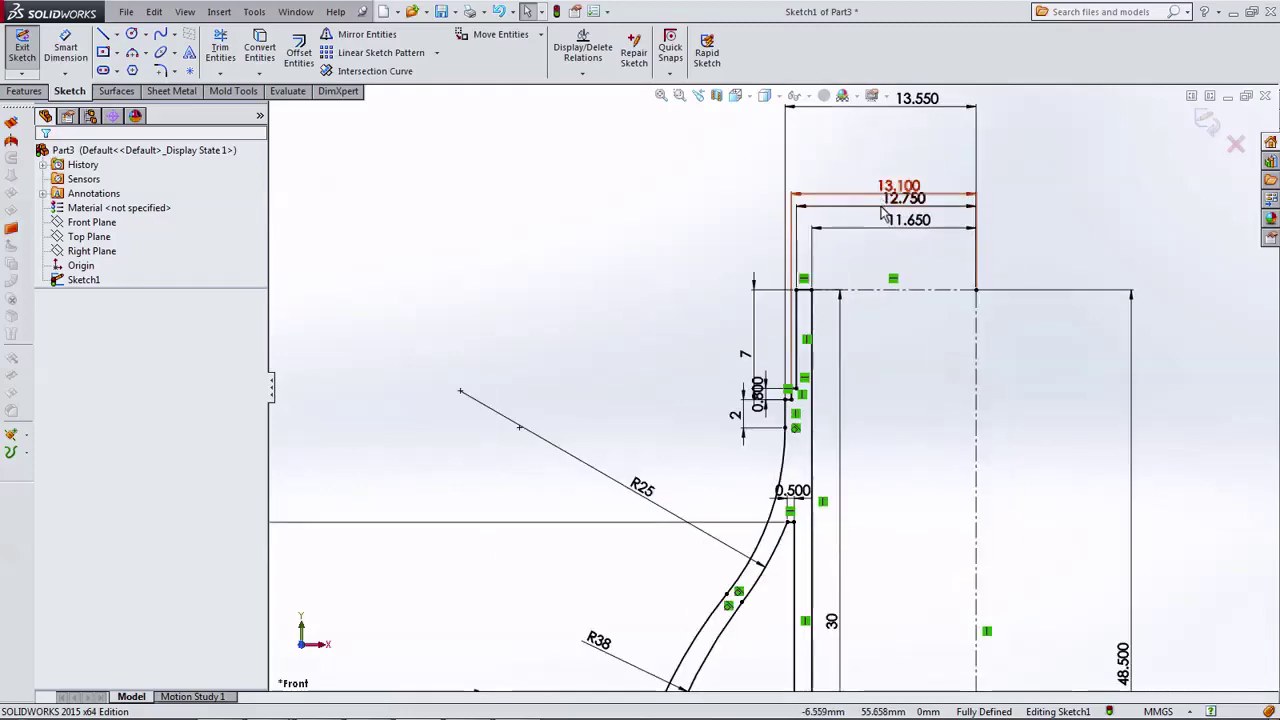
scroll(882, 212, "down", 1)
scroll(840, 240, "down", 2)
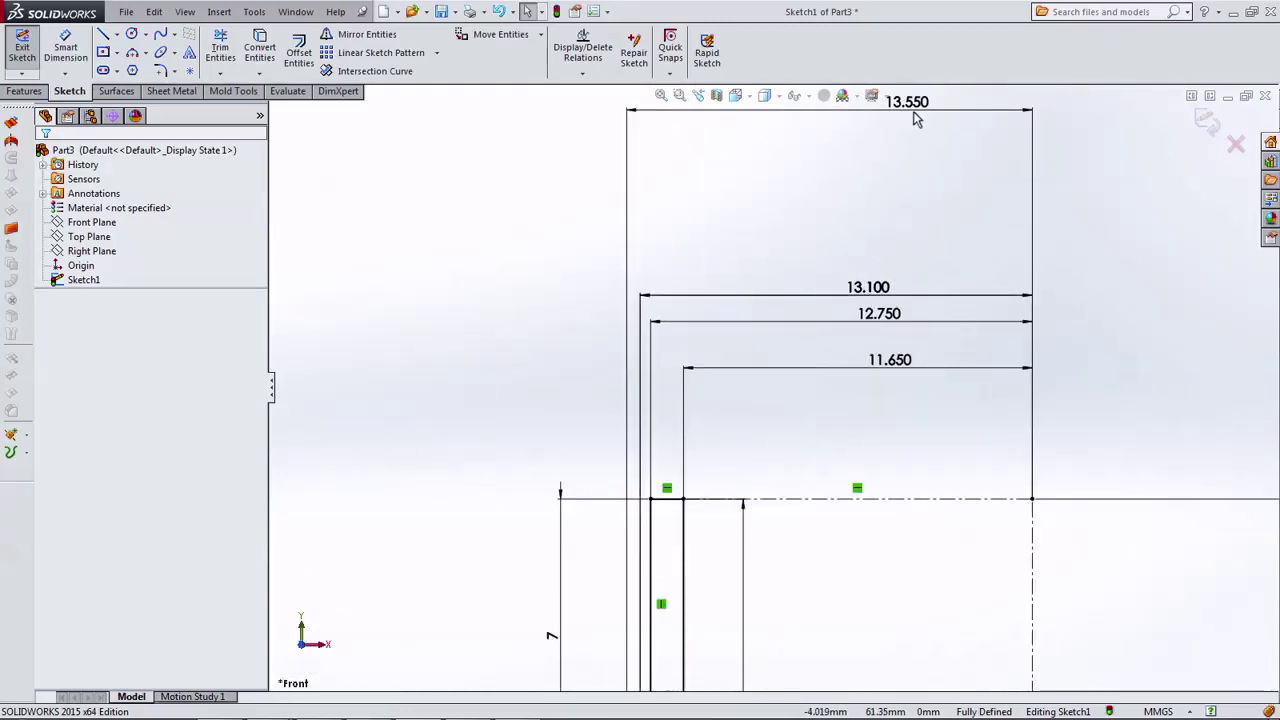
Stack the 12.750, 13.100 and 13.550 dimensions neatly above the 11.650 dimension.
left_click_drag(913, 118, 851, 218)
scroll(787, 443, "up", 1)
scroll(787, 443, "up", 1)
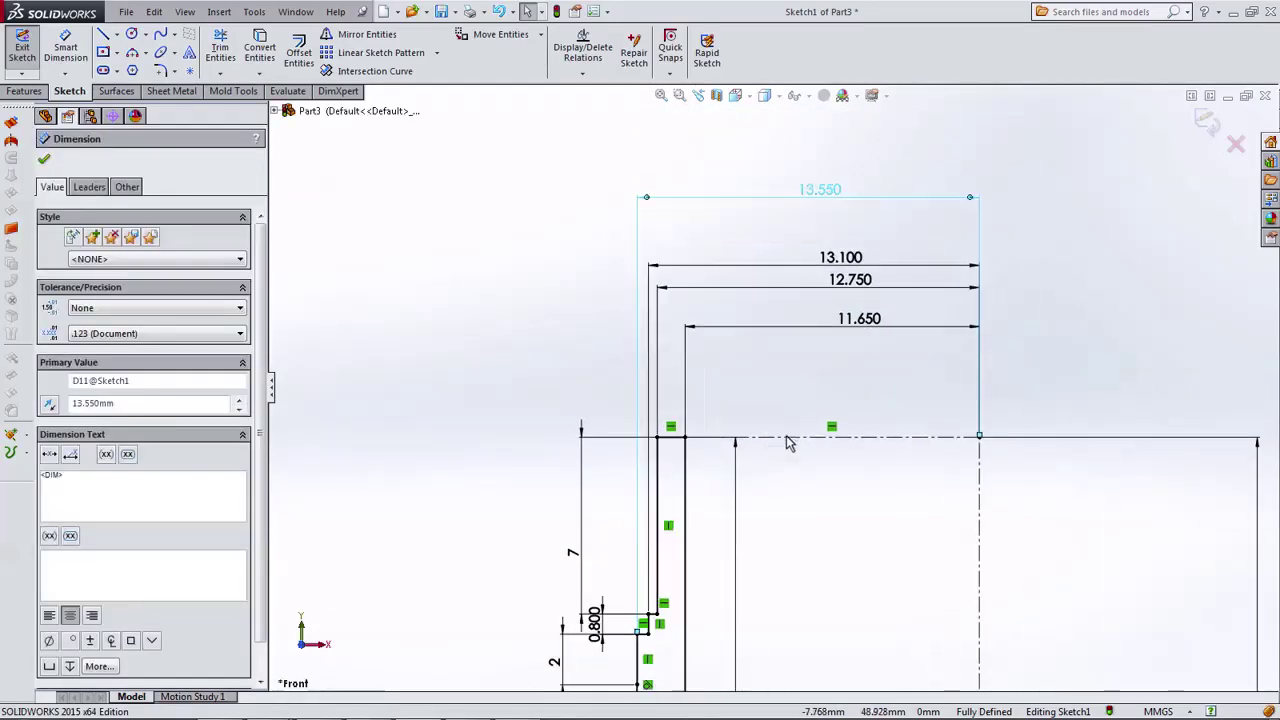
scroll(787, 443, "up", 1)
scroll(750, 490, "down", 3)
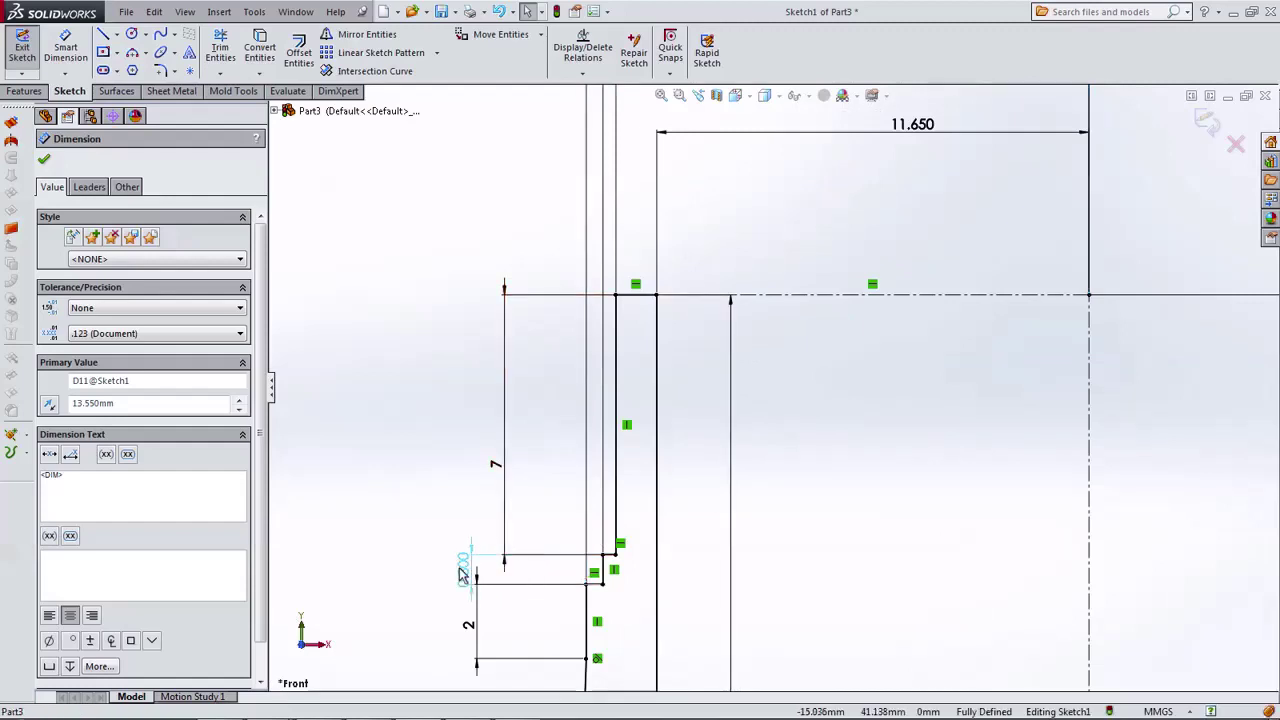
left_click(428, 570)
scroll(737, 349, "up", 2)
scroll(843, 283, "up", 1)
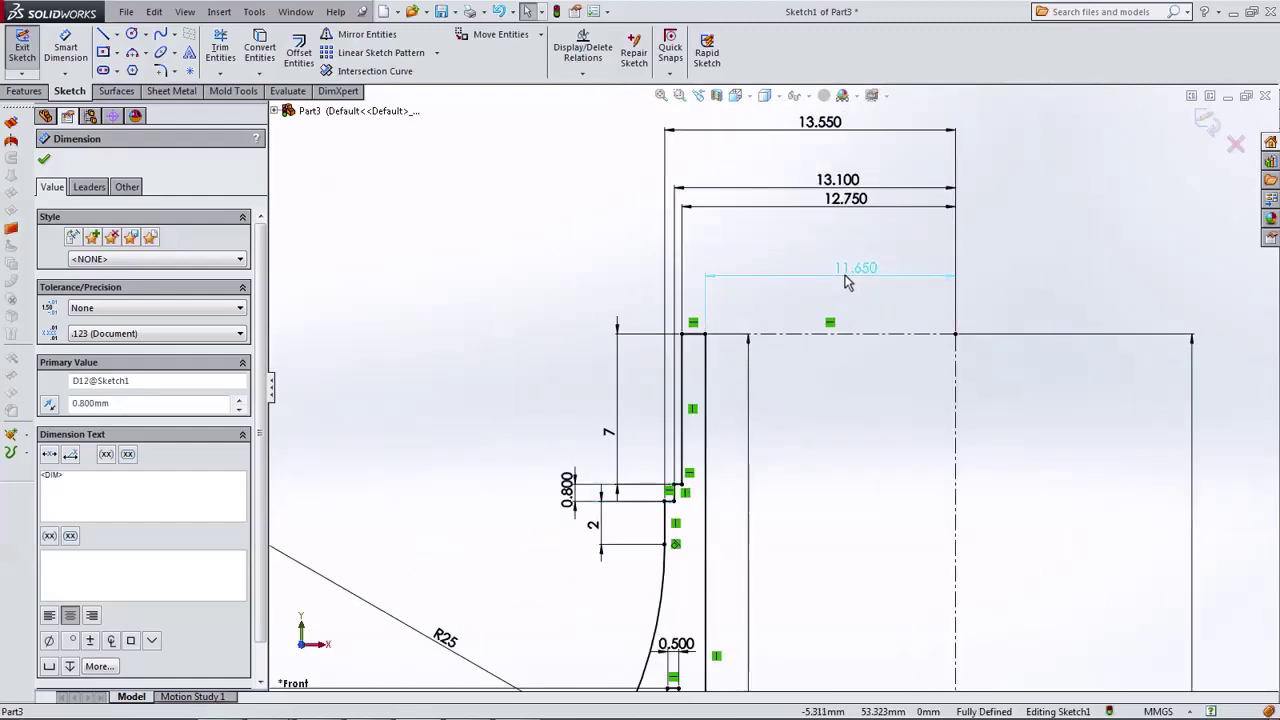
left_click(845, 265)
left_click_drag(855, 210, 863, 265)
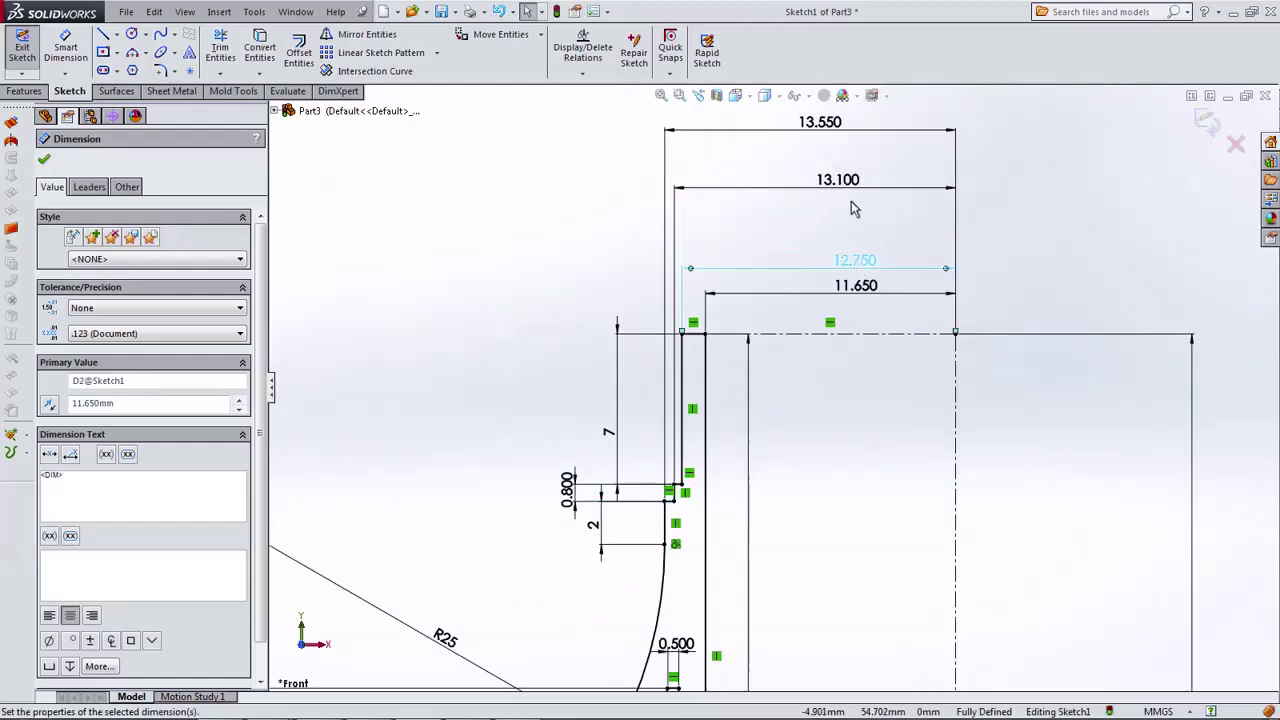
mouse_move(838, 180)
left_mouse_down()
mouse_move(857, 208)
mouse_move(852, 232)
left_mouse_up()
left_click_drag(820, 122, 855, 210)
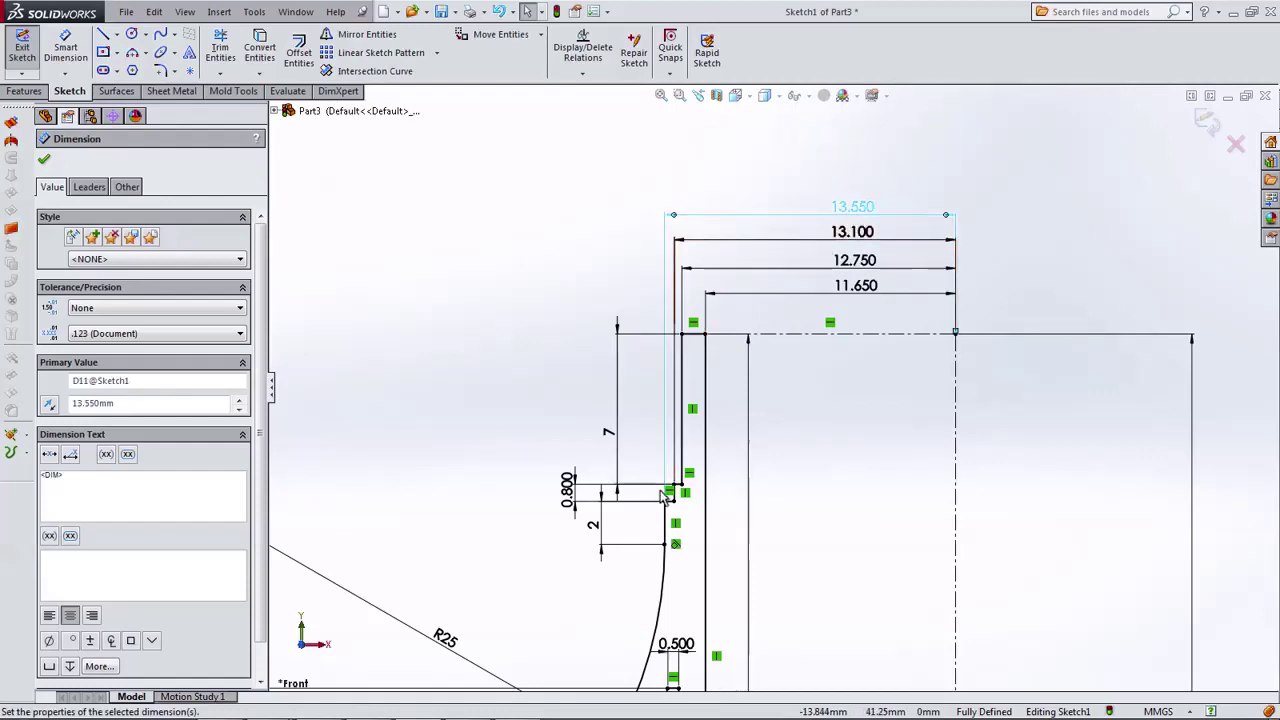
Reposition the 30, 0.500 and 12 dimensions clear of the profile geometry.
scroll(665, 494, "down", 2)
scroll(752, 467, "up", 2)
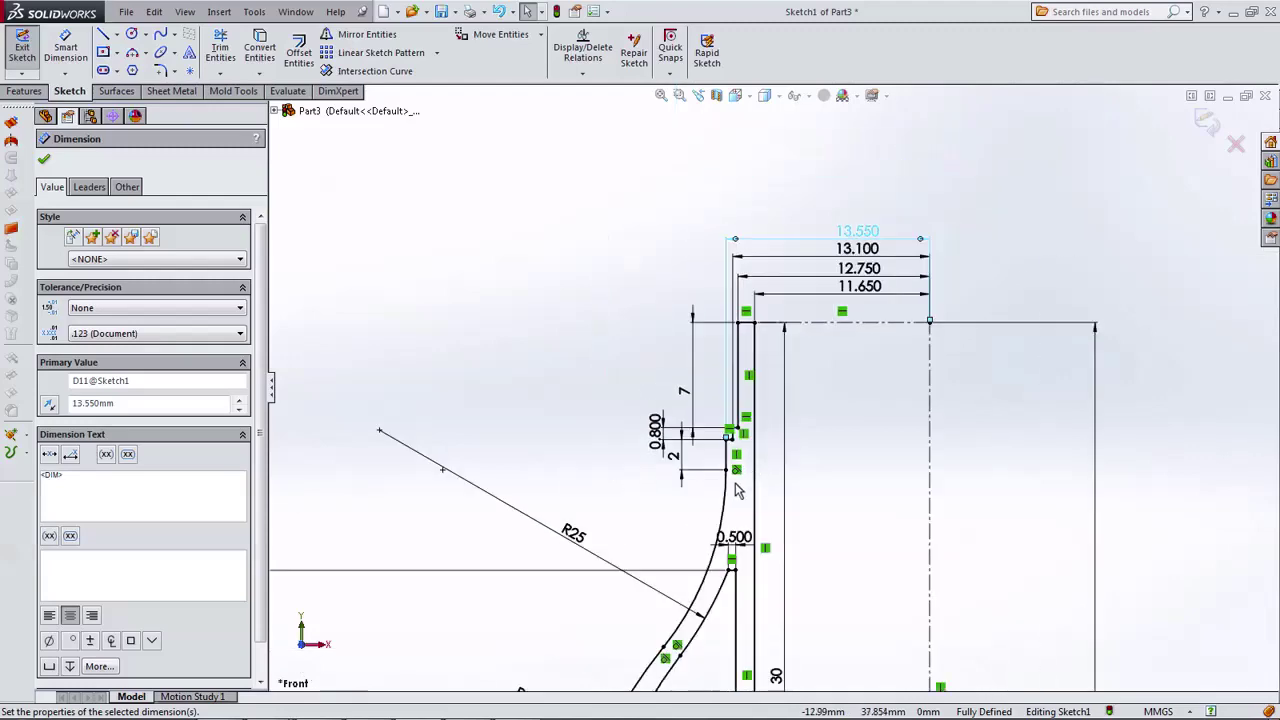
scroll(622, 387, "down", 3)
scroll(697, 425, "up", 5)
scroll(848, 481, "down", 1)
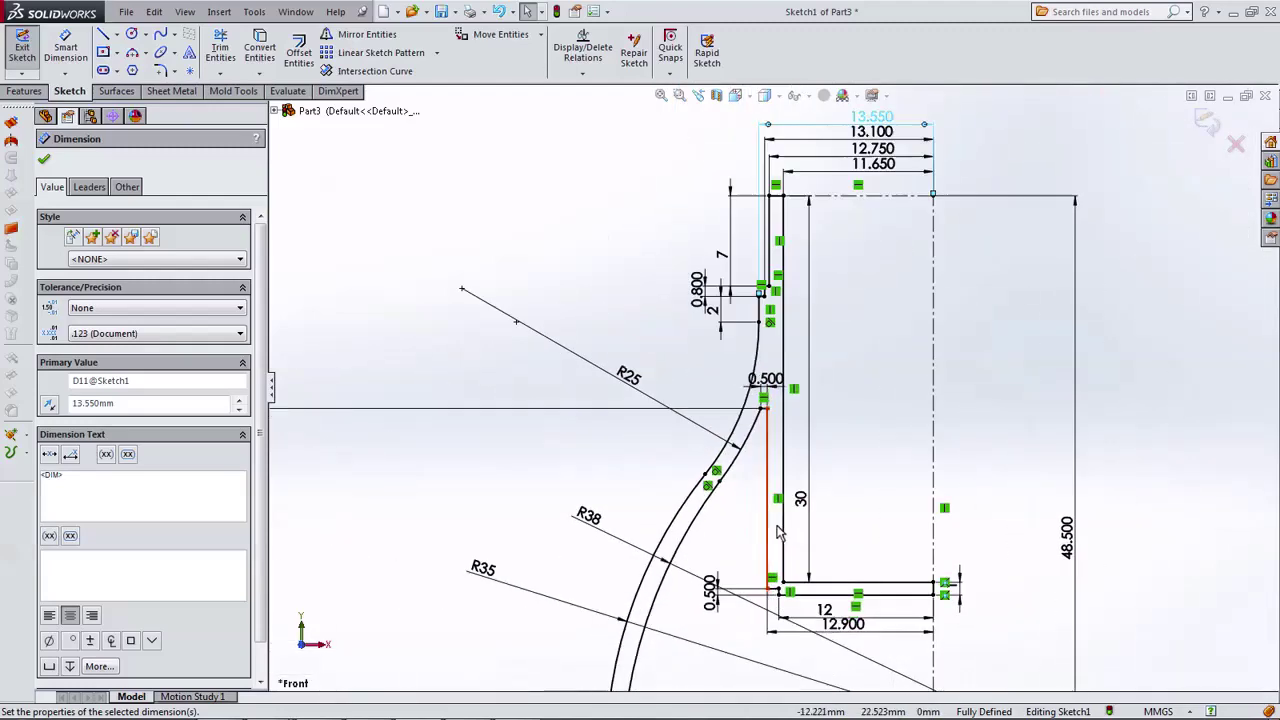
scroll(848, 481, "down", 1)
left_click(848, 478)
scroll(830, 540, "up", 2)
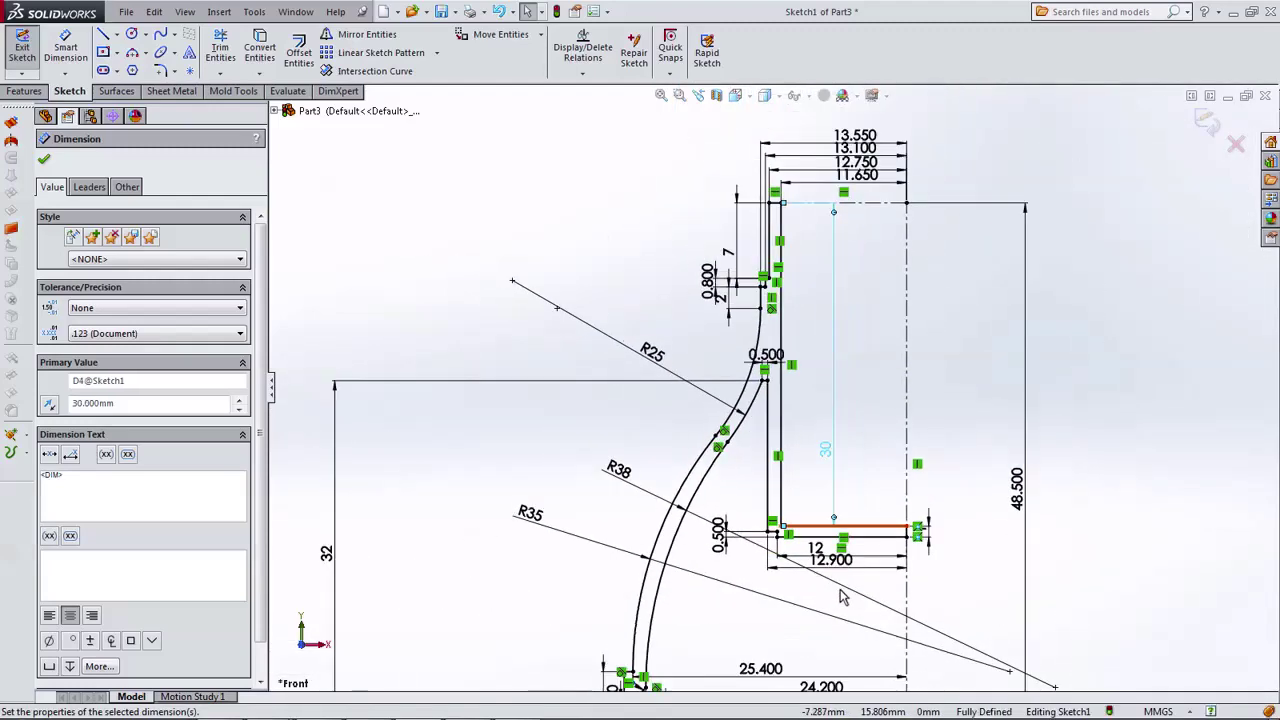
scroll(834, 575, "down", 3)
mouse_move(590, 437)
left_mouse_down()
mouse_move(612, 430)
mouse_move(639, 386)
left_mouse_up()
mouse_move(779, 481)
left_mouse_down()
mouse_move(843, 477)
mouse_move(846, 515)
left_mouse_up()
Move the 48.500 dimension and stack 24.700 and 26.200 up toward the profile.
scroll(1007, 449, "down", 4)
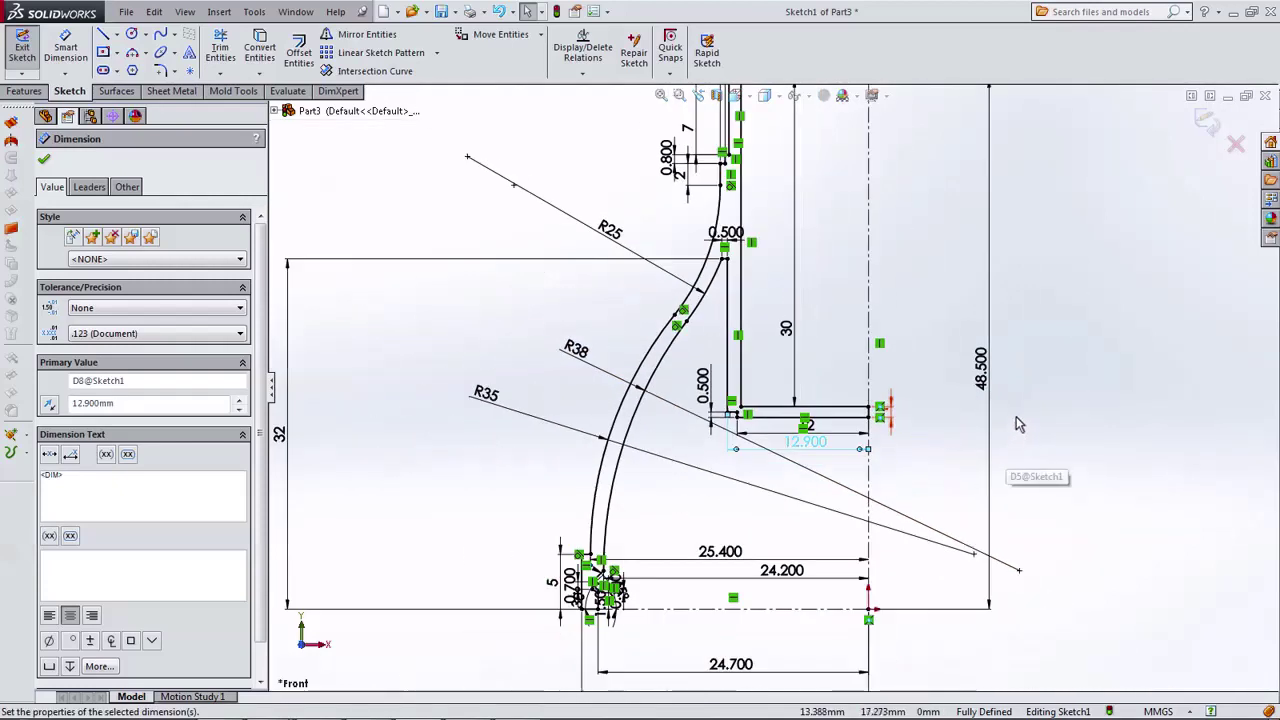
left_click_drag(986, 372, 1014, 372)
scroll(903, 378, "down", 2)
scroll(712, 340, "down", 2)
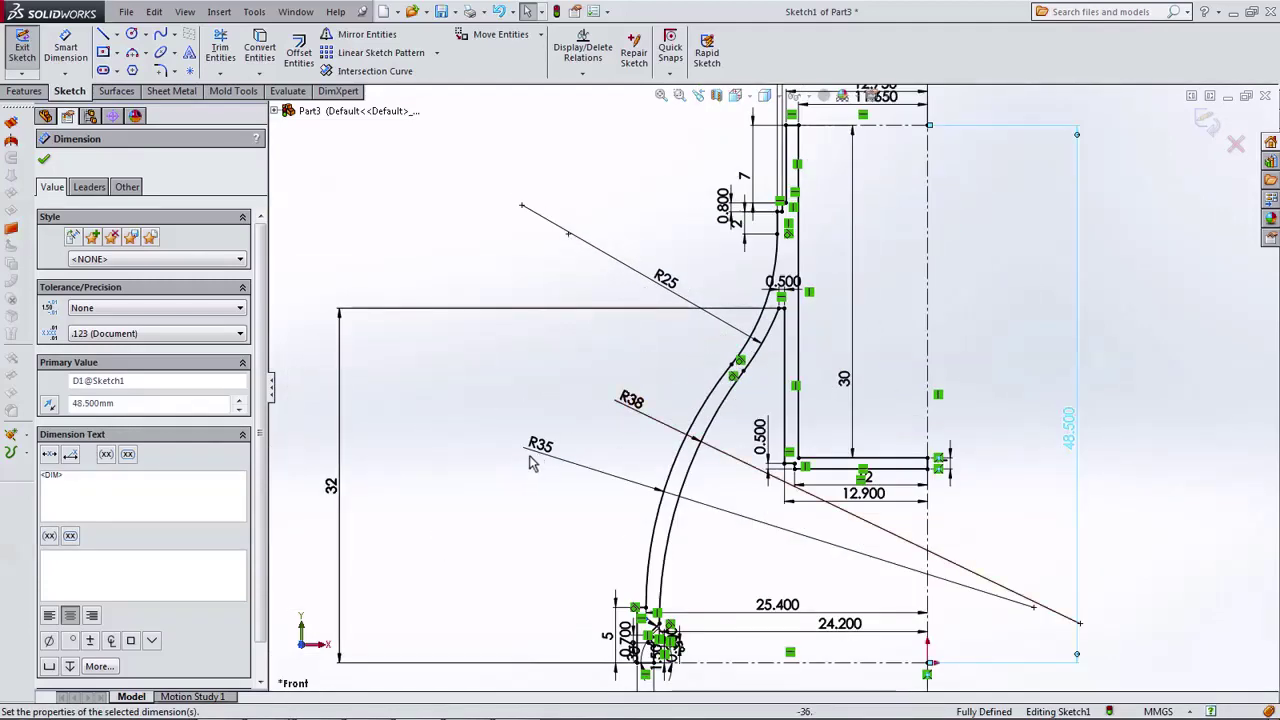
scroll(620, 520, "up", 1)
scroll(749, 560, "down", 1)
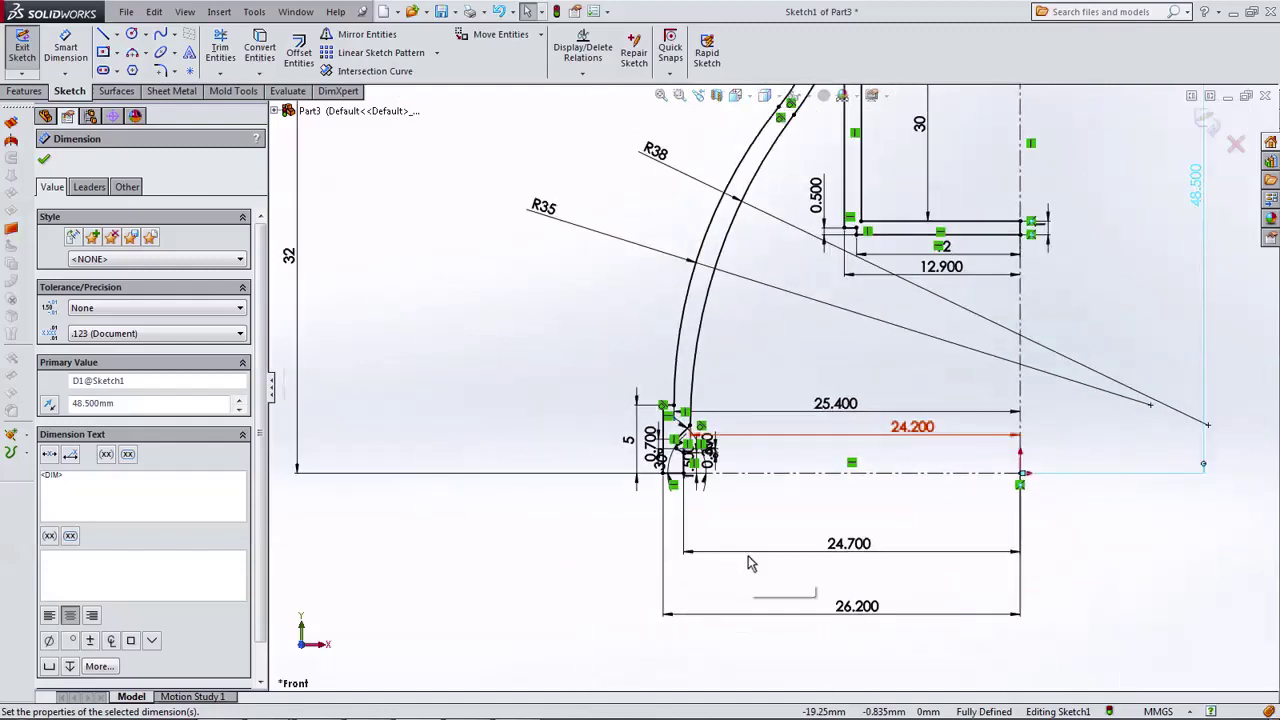
scroll(753, 458, "down", 2)
left_click_drag(930, 520, 942, 424)
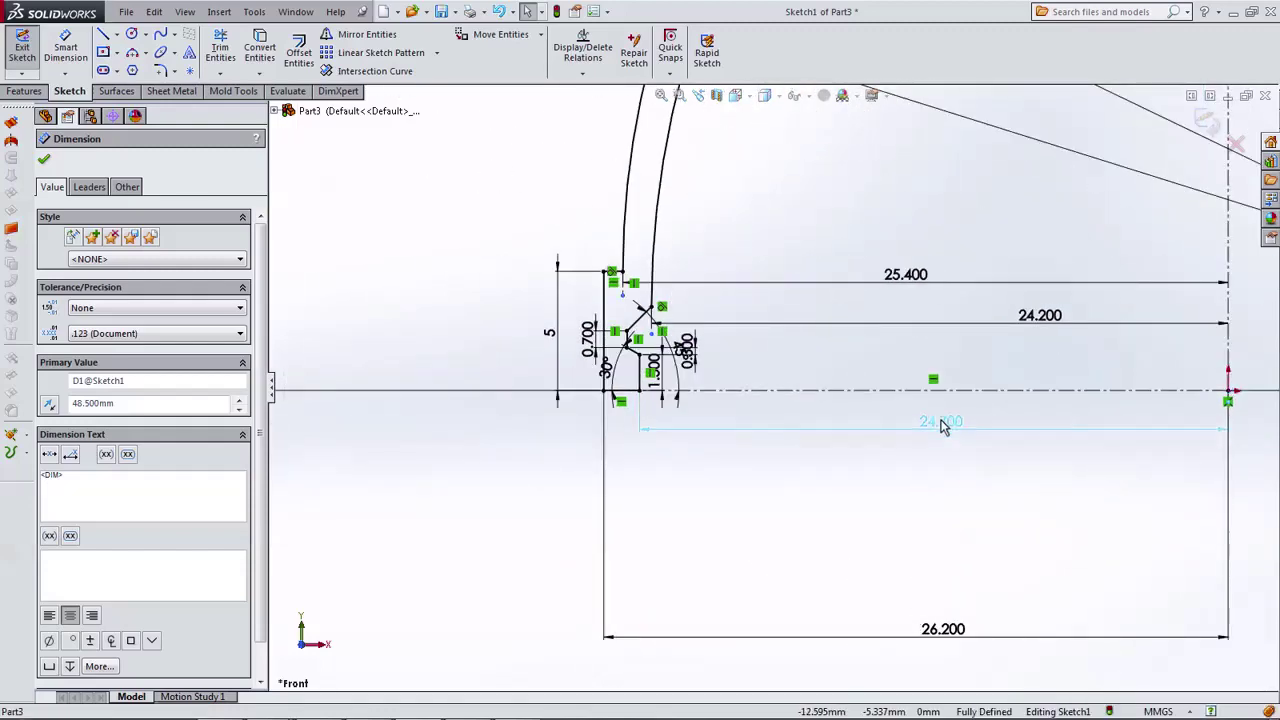
left_click_drag(942, 628, 937, 451)
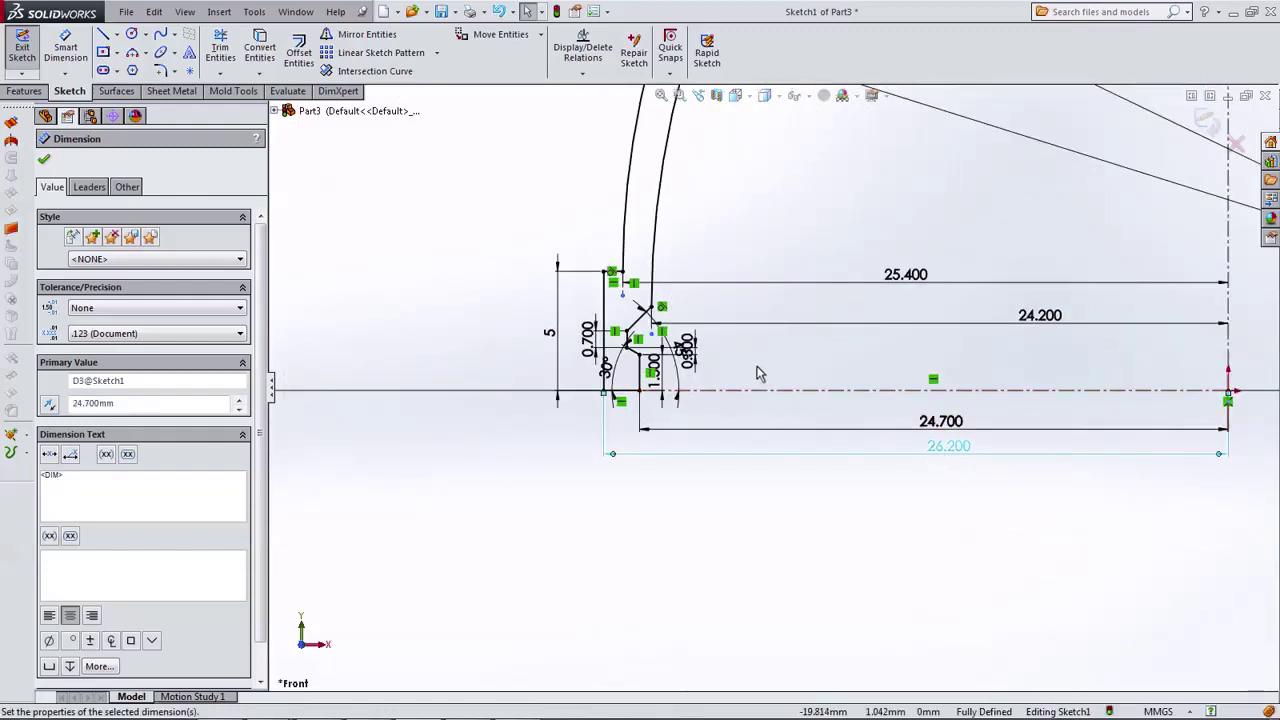
Shift the 25.400 and 24.200 dimensions to tidier spots.
scroll(757, 371, "down", 2)
left_click_drag(988, 252, 1069, 262)
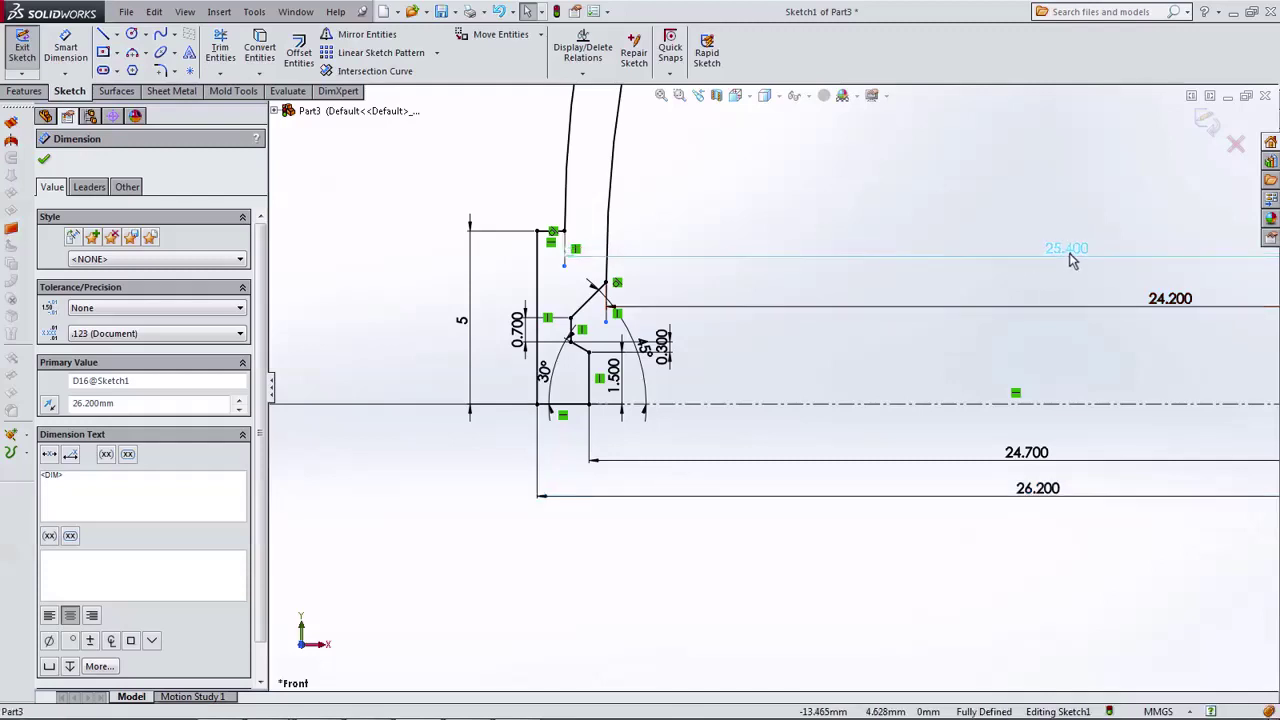
left_click_drag(1162, 315, 1127, 316)
left_click(1074, 316)
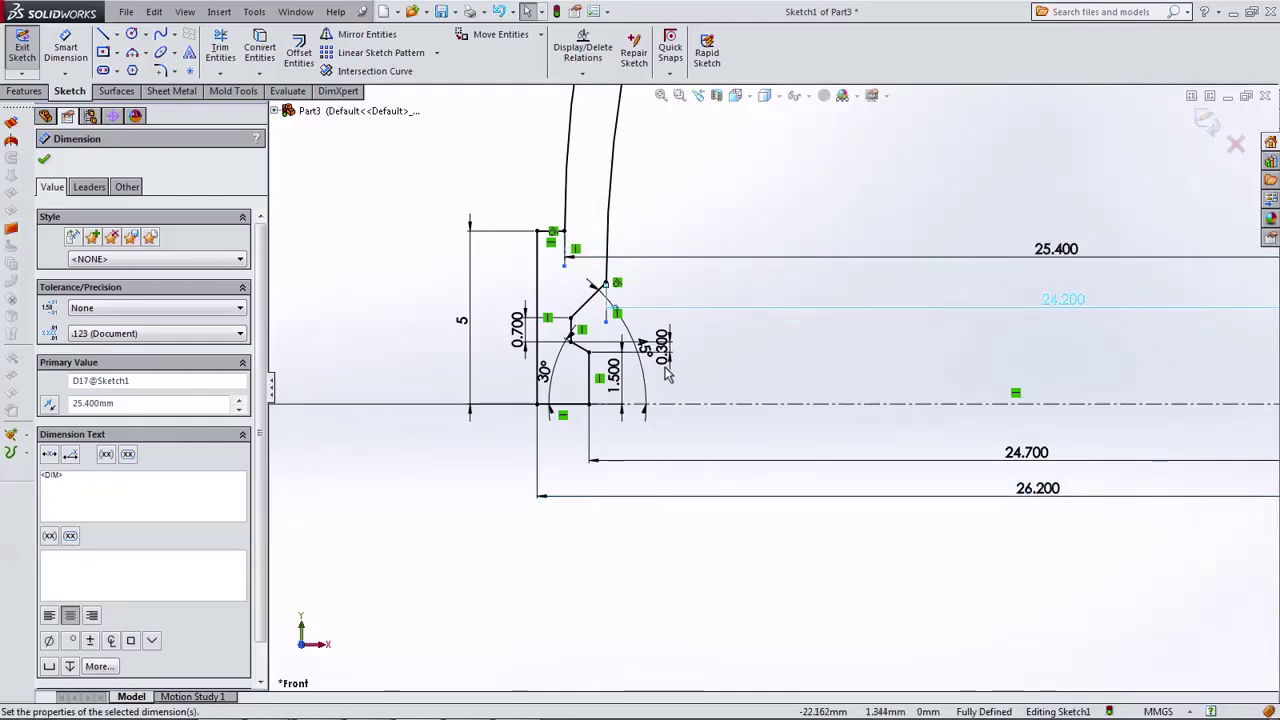
Spread out the base-step dimensions 0.300, 45°, 30°, 5 and 1.500, then fit the sketch.
left_click(776, 385)
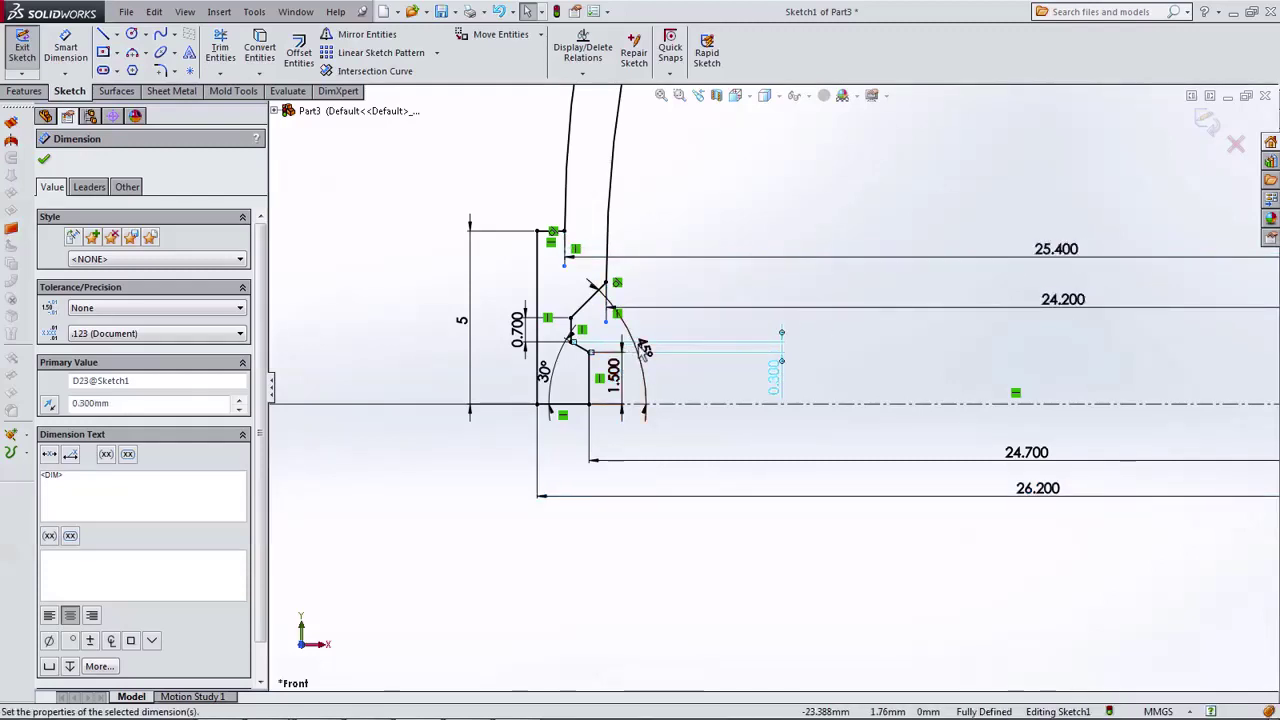
left_click_drag(650, 348, 705, 318)
left_click_drag(924, 230, 922, 212)
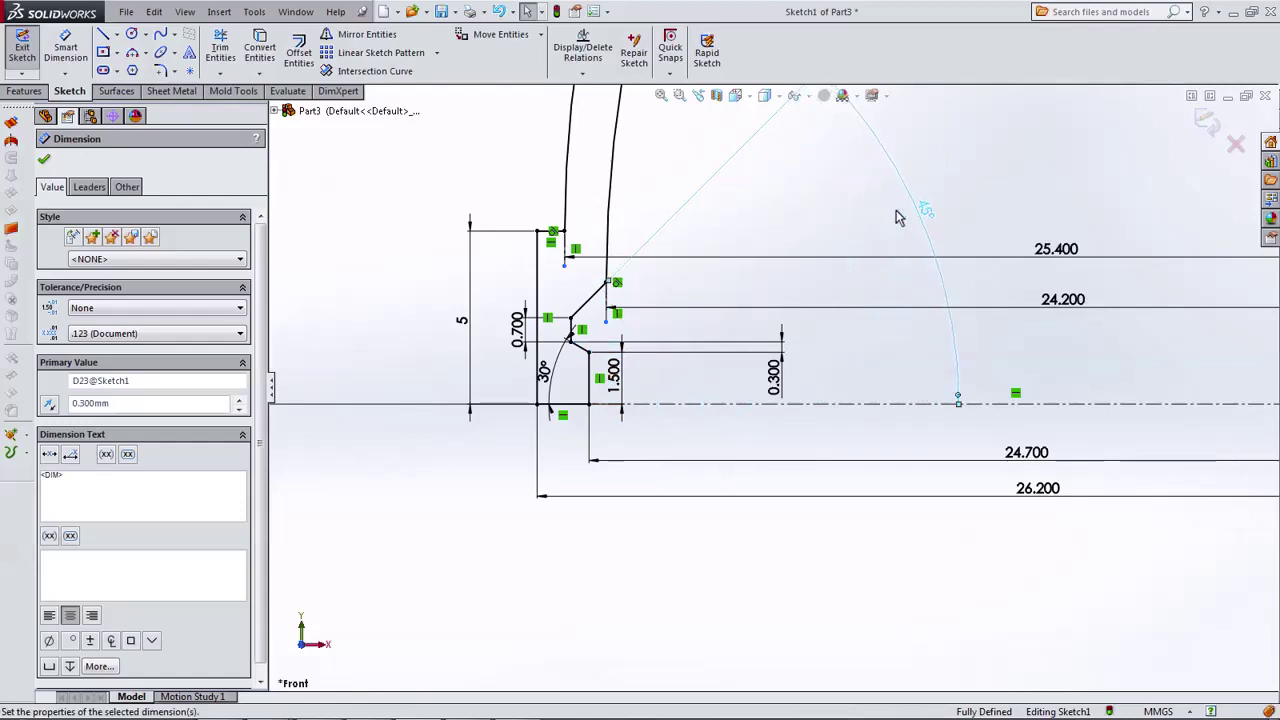
left_click_drag(545, 375, 355, 268)
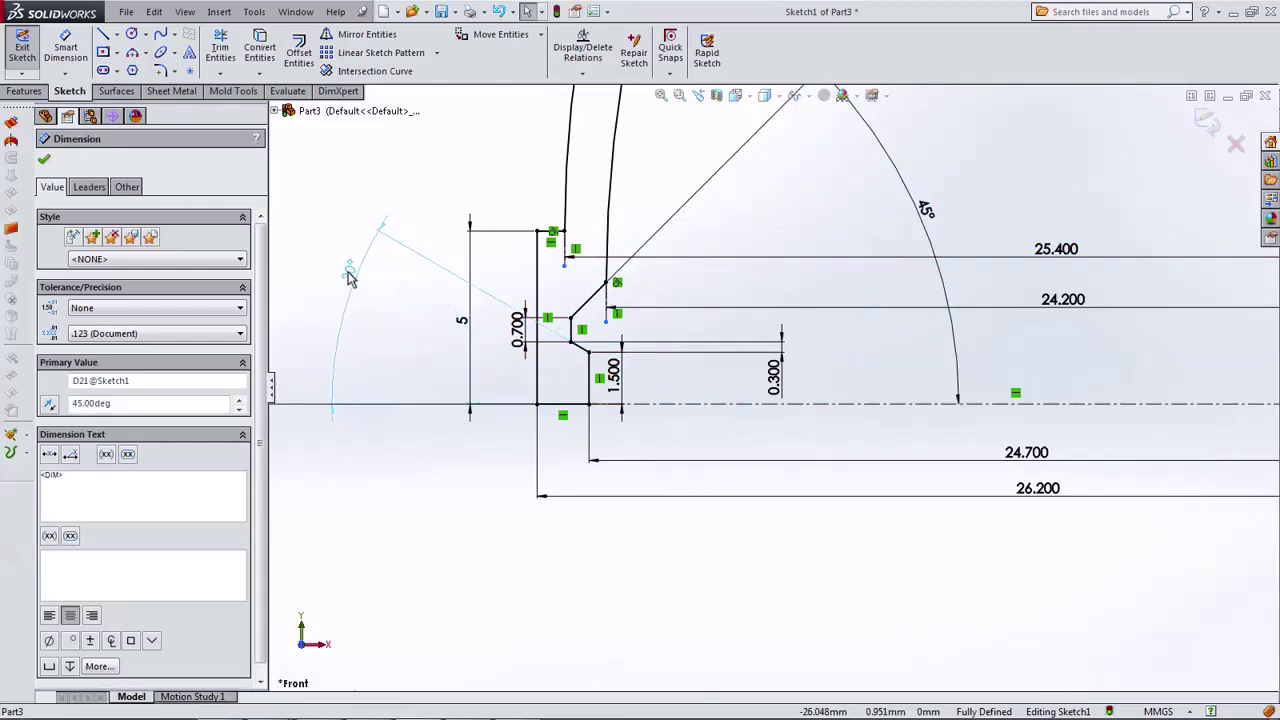
left_click_drag(500, 335, 447, 318)
left_click_drag(632, 385, 660, 390)
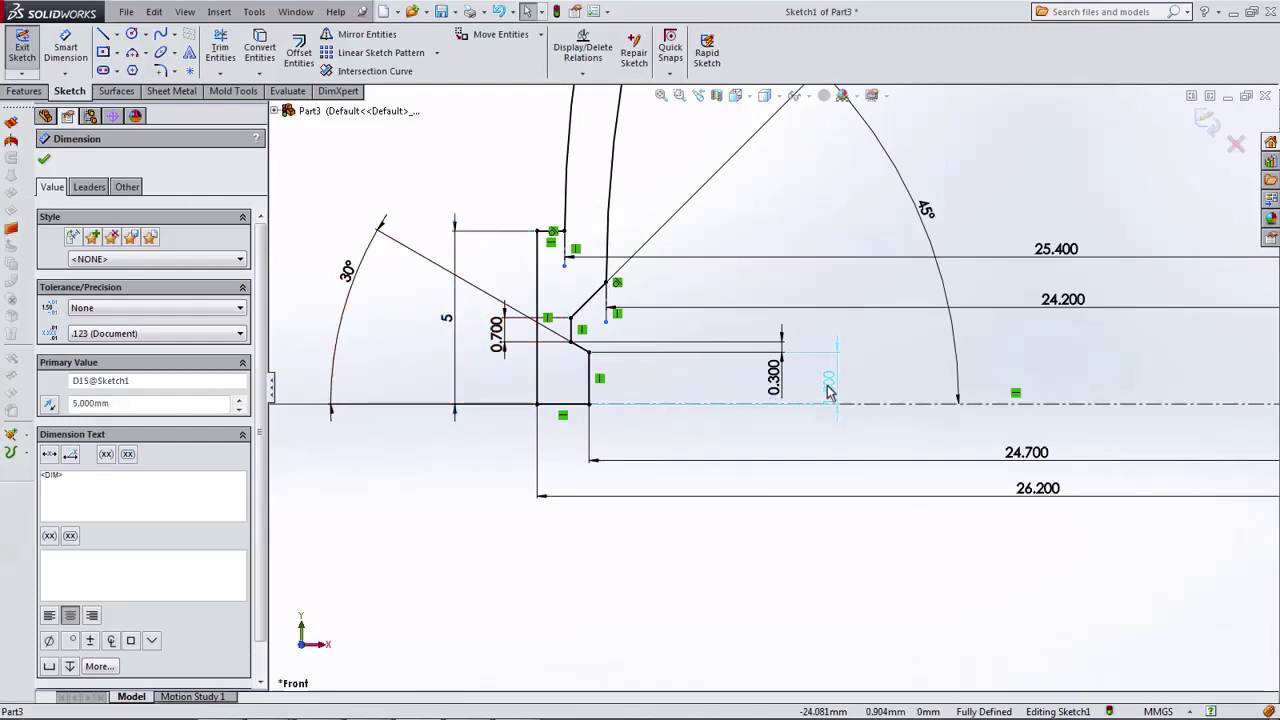
left_click_drag(838, 385, 840, 382)
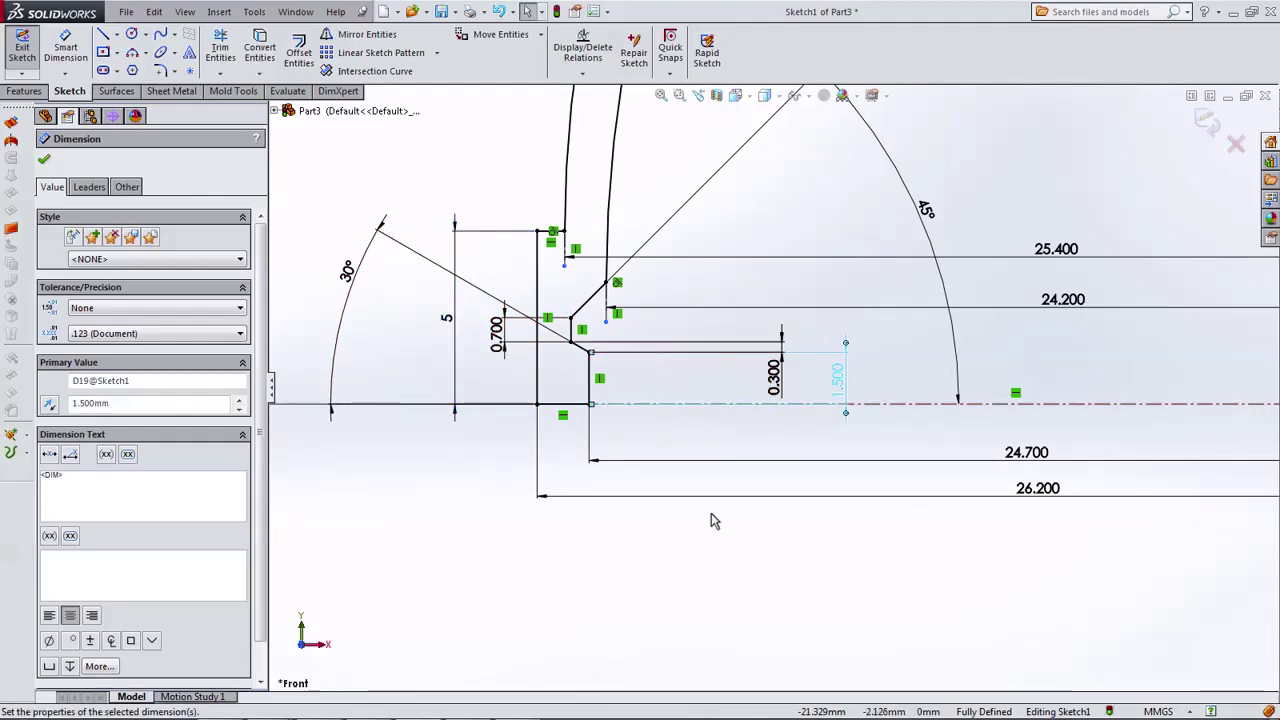
left_click(723, 597)
key("f")
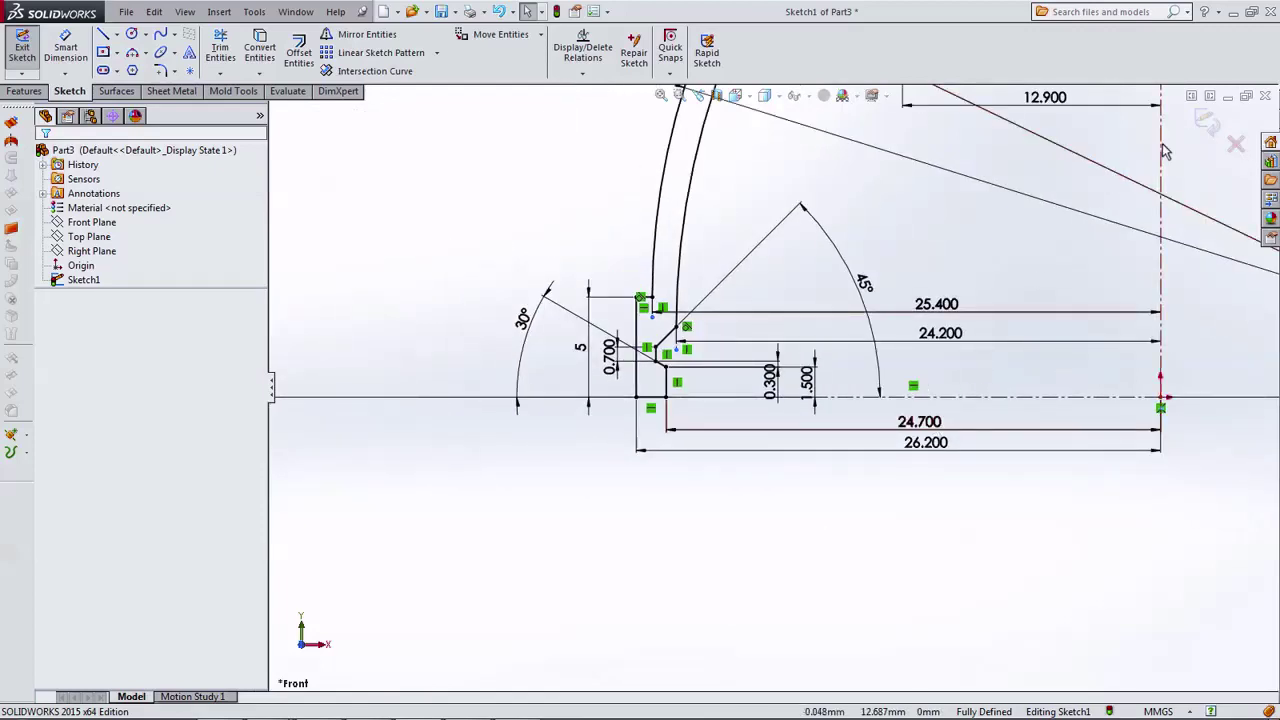
Exit the sketch and revolve the profile 360° about the centerline into Revolve1.
left_click(1203, 124)
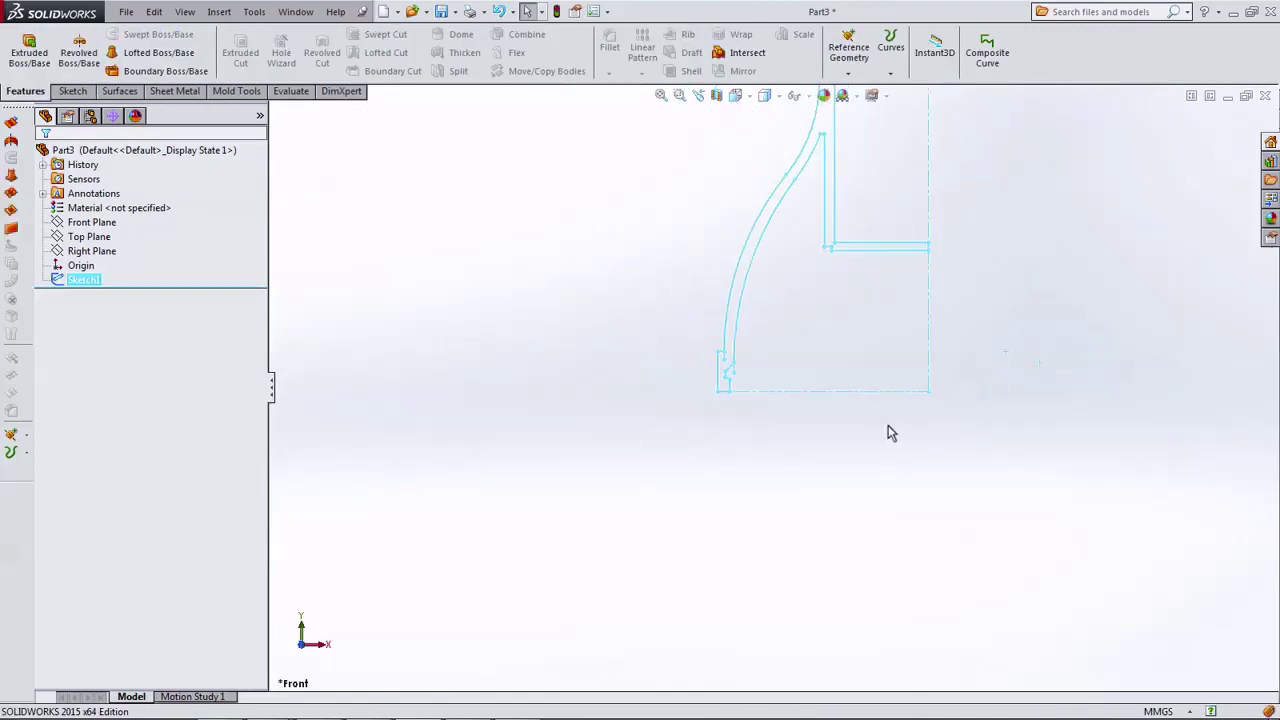
mouse_move(826, 483)
middle_mouse_down()
mouse_move(800, 534)
mouse_move(818, 537)
middle_mouse_up()
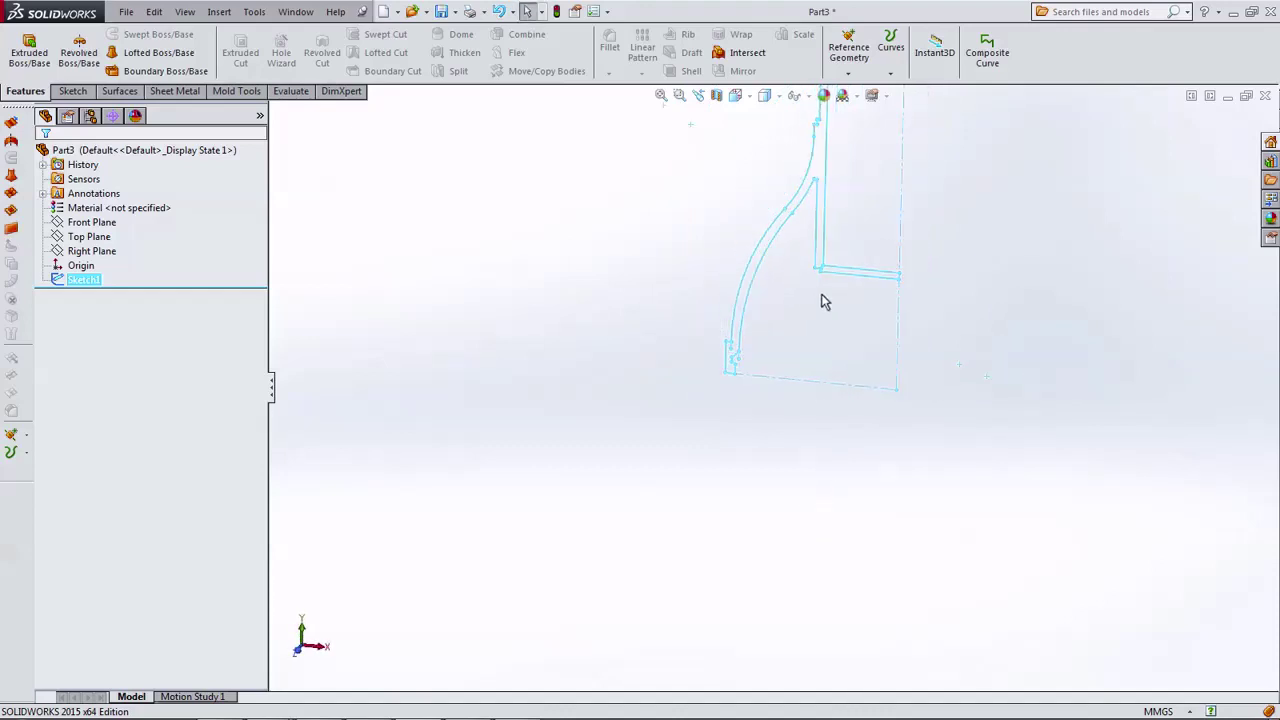
scroll(822, 300, "down", 3)
scroll(820, 296, "up", 3)
scroll(800, 320, "up", 3)
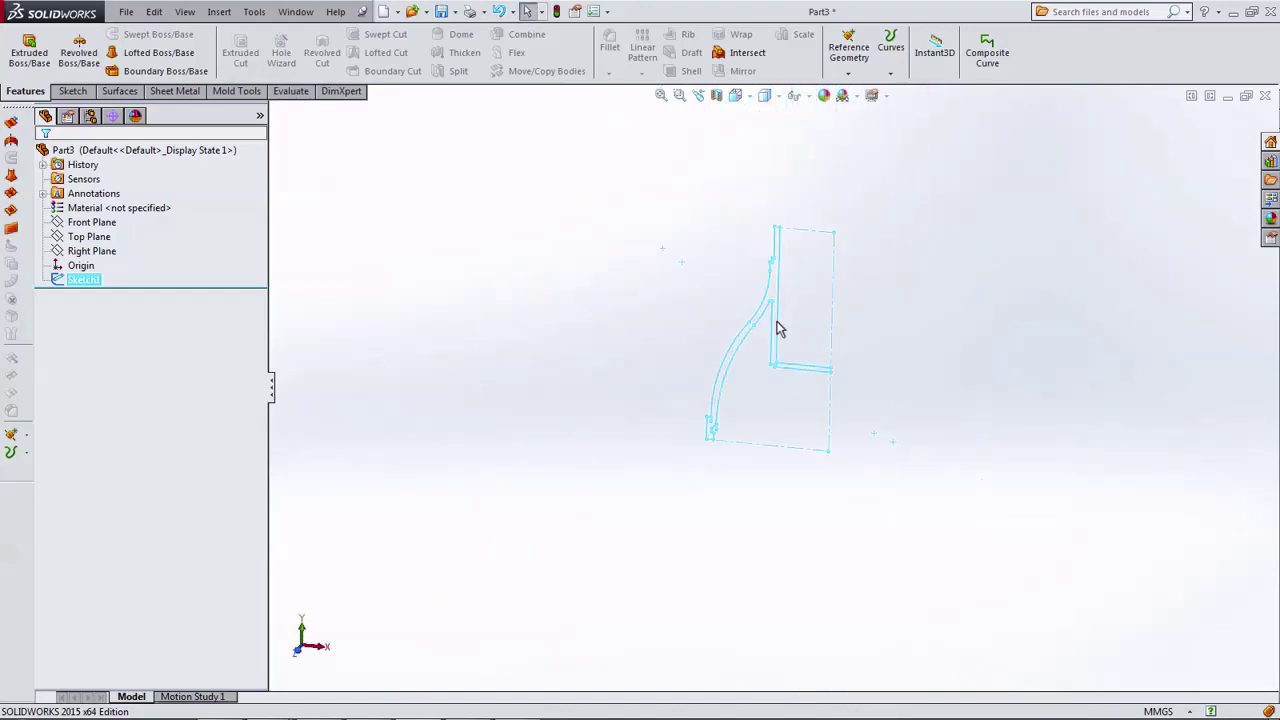
left_click(79, 52)
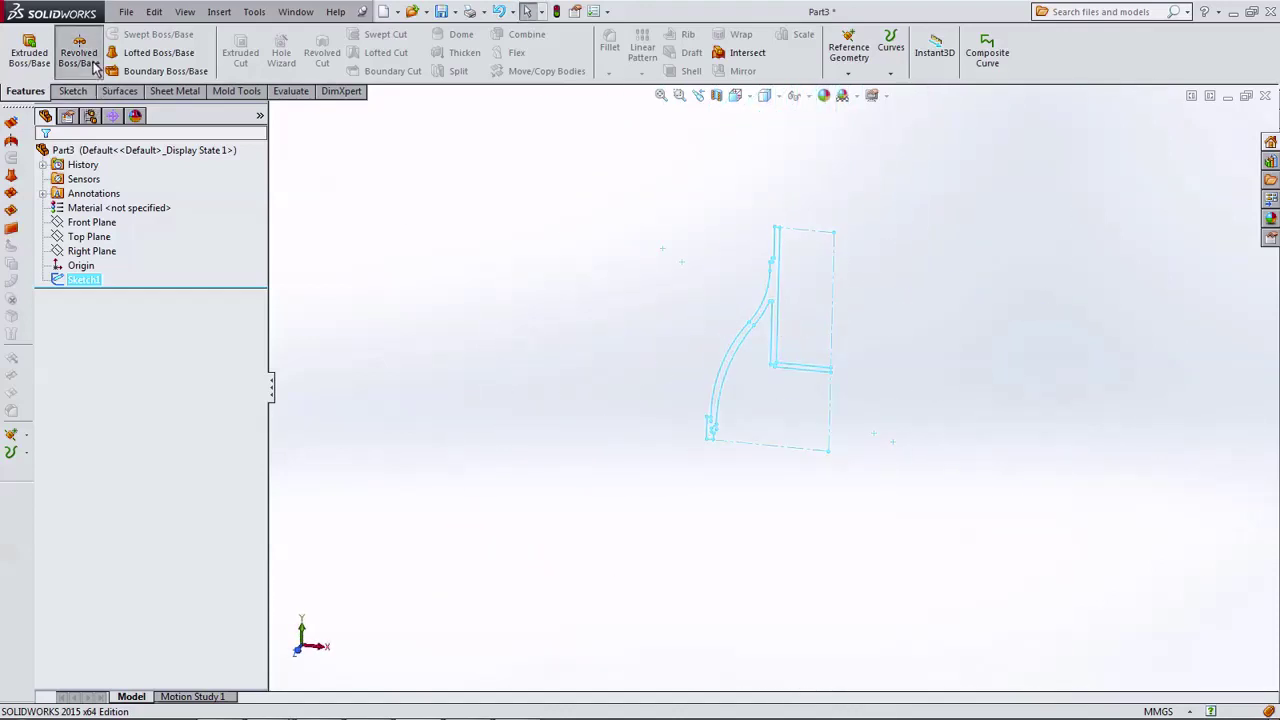
left_click(832, 305)
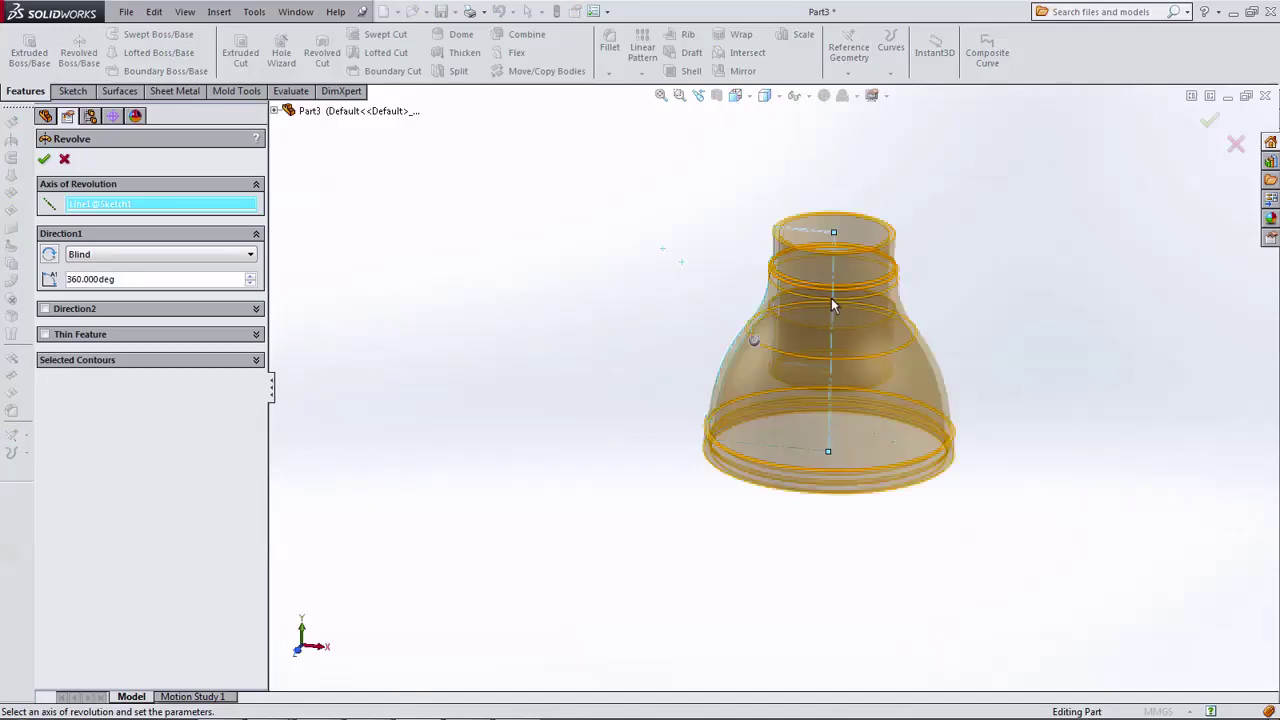
left_click(44, 159)
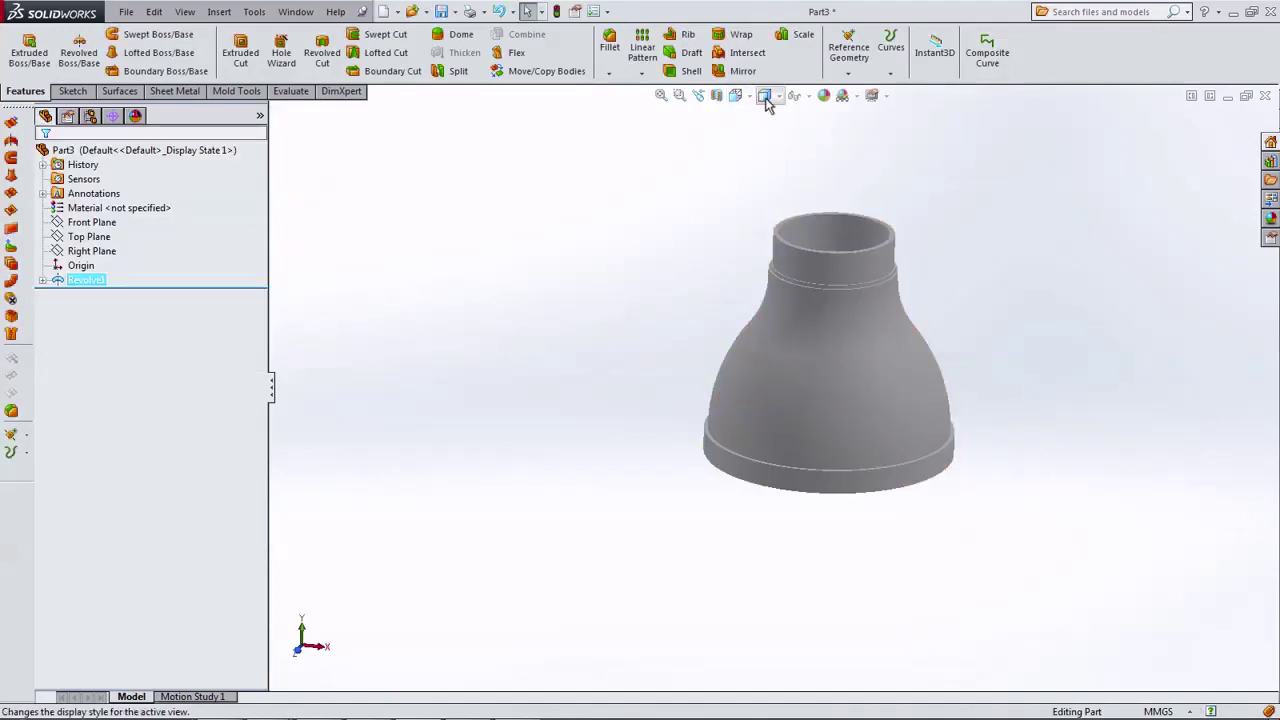
Display the bottle shaded with edges, viewed from the Front.
left_click(766, 116)
mouse_move(709, 328)
middle_mouse_down()
mouse_move(719, 131)
mouse_move(723, 280)
middle_mouse_up()
left_click(764, 98)
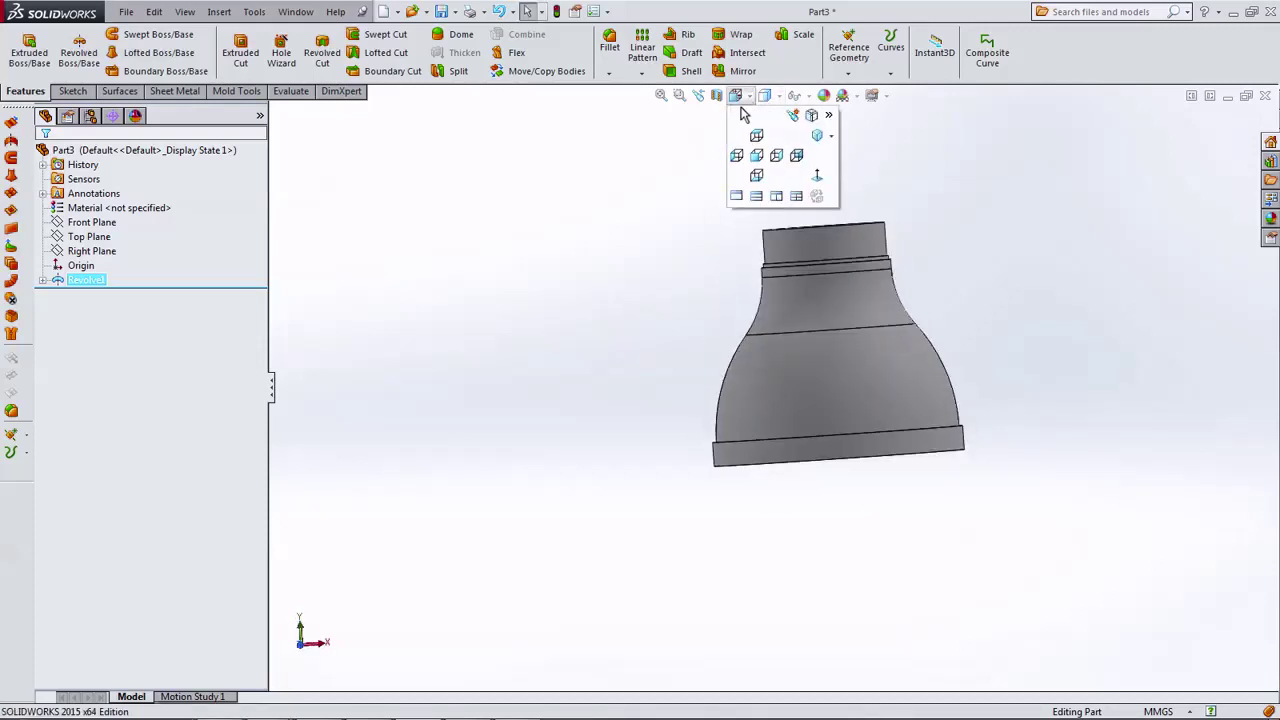
left_click(755, 151)
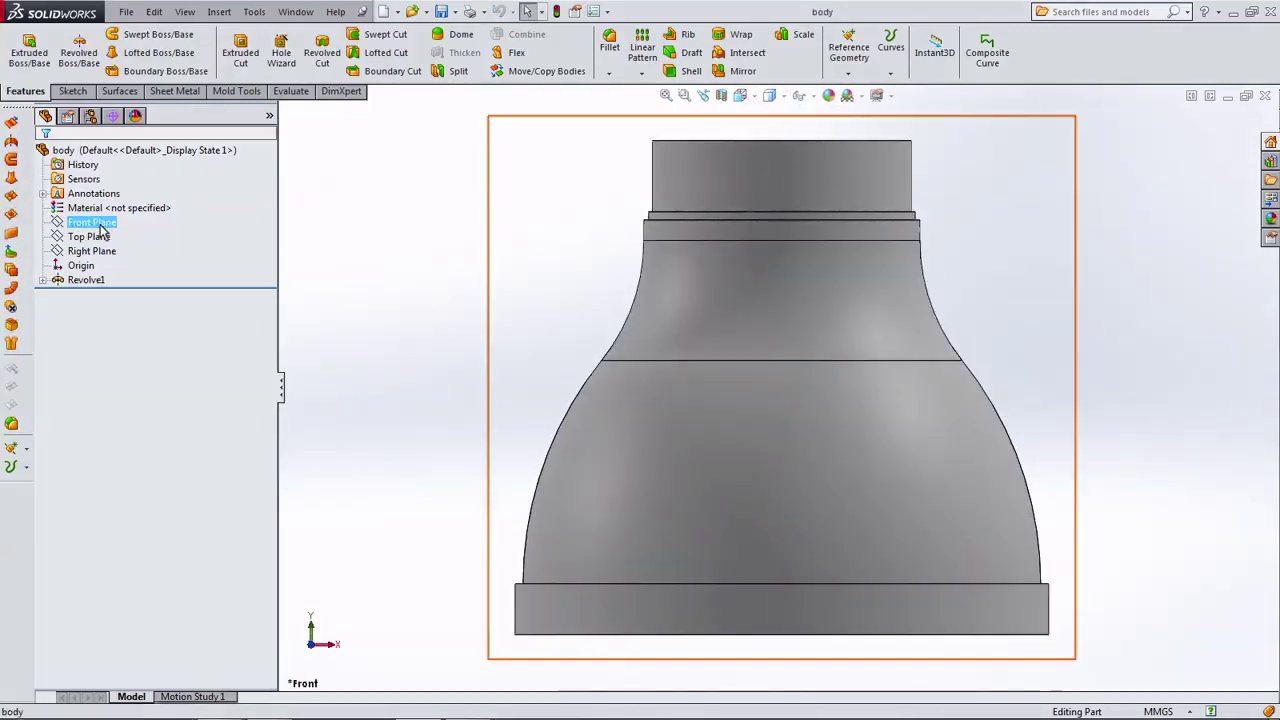
Start a Front Plane sketch with a 15 mm vertical centerline from the origin.
left_click(92, 222)
left_click(117, 206)
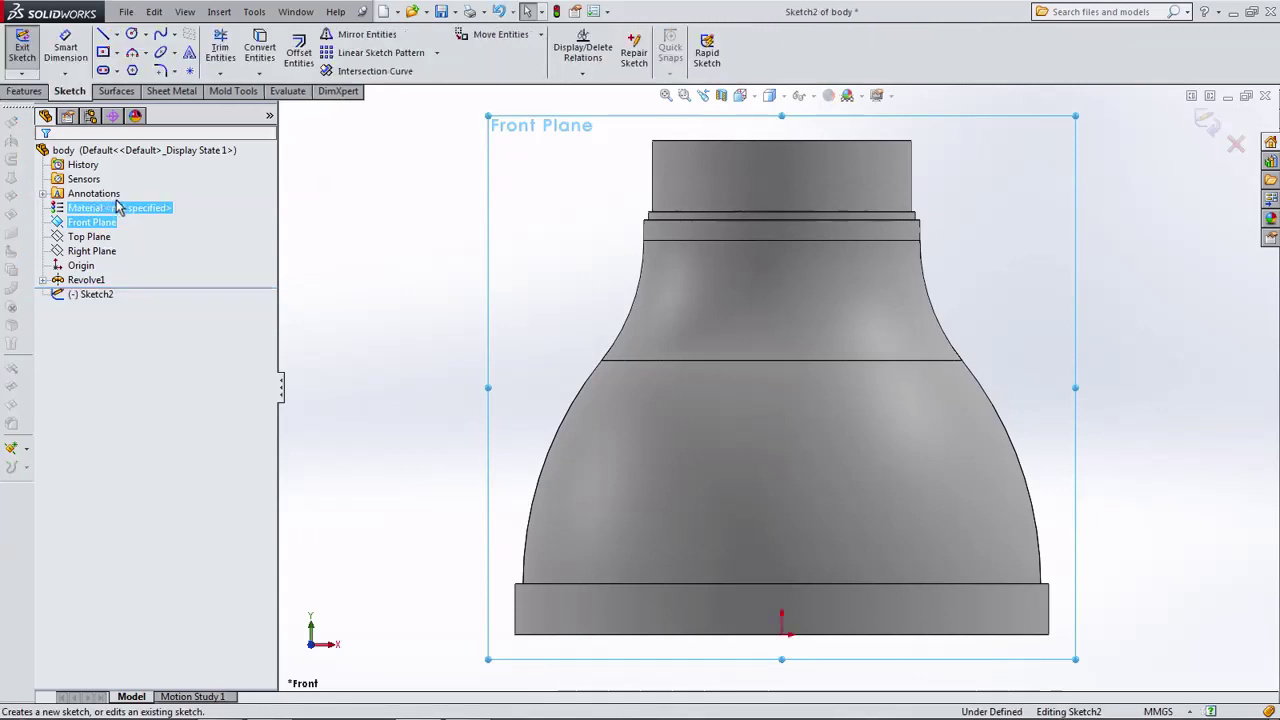
left_click(117, 34)
left_click(140, 68)
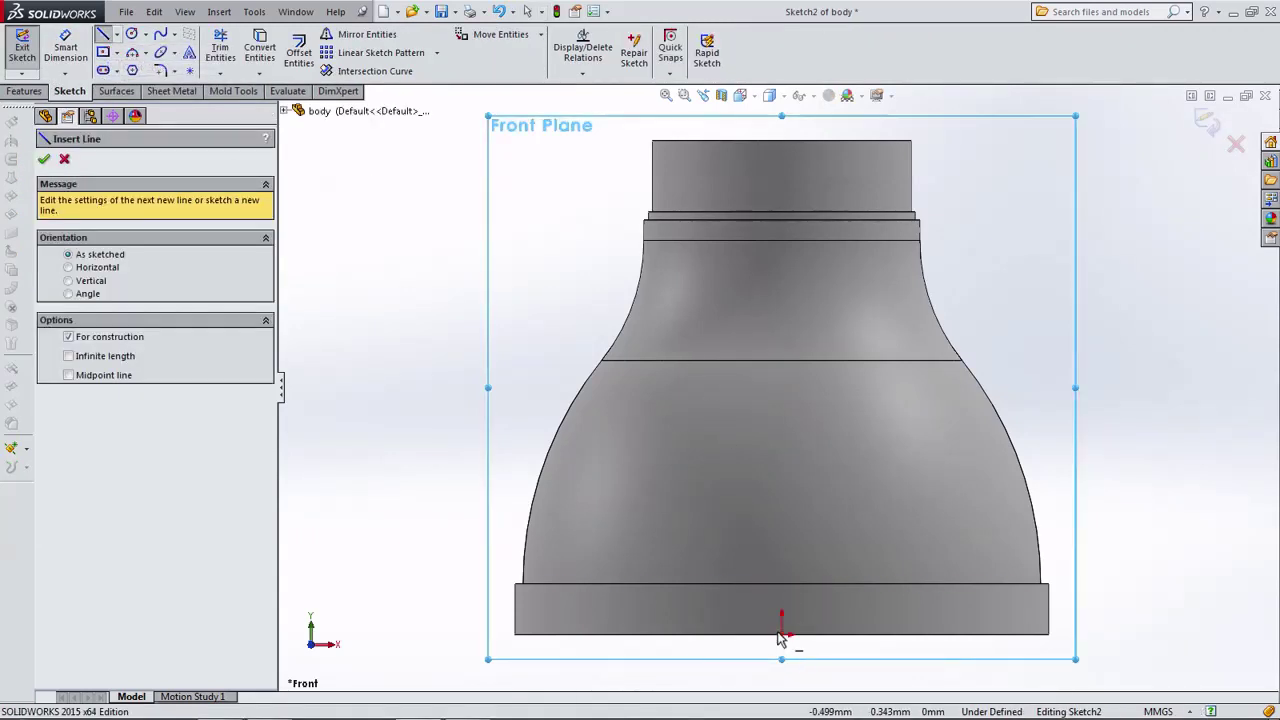
left_click(782, 633)
left_click(783, 525)
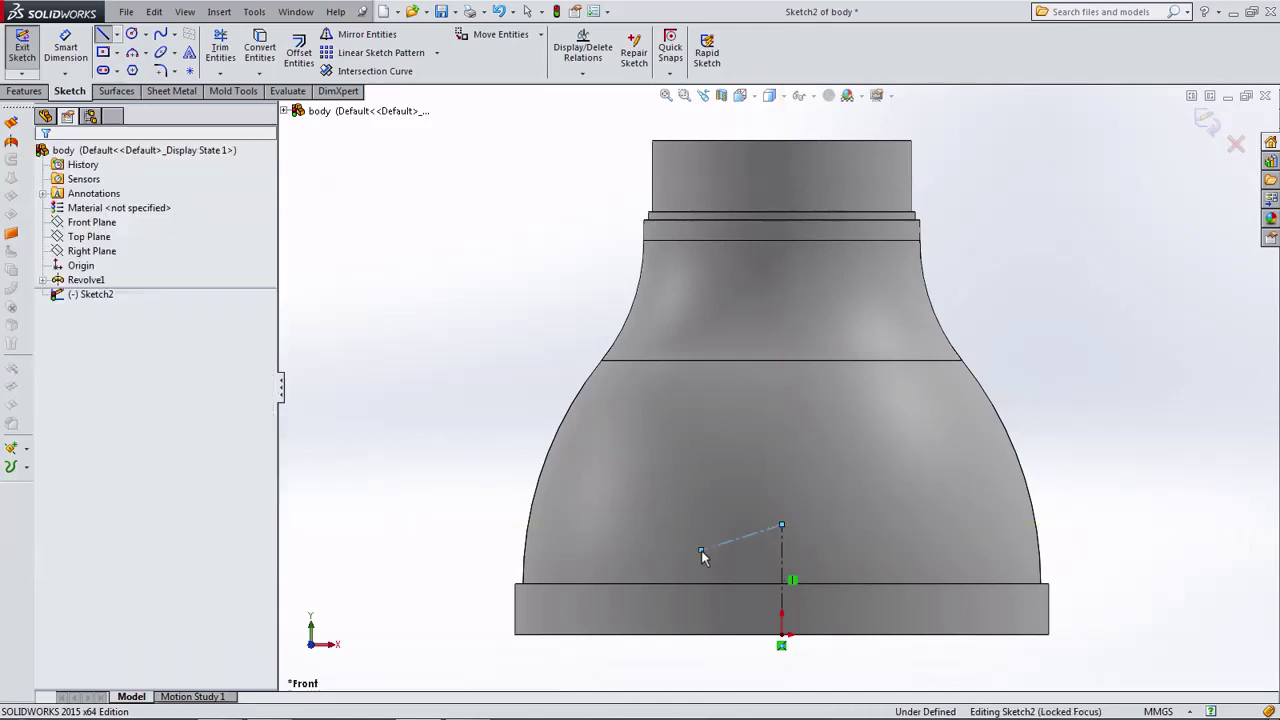
key("Escape")
left_click(66, 52)
left_click(781, 558)
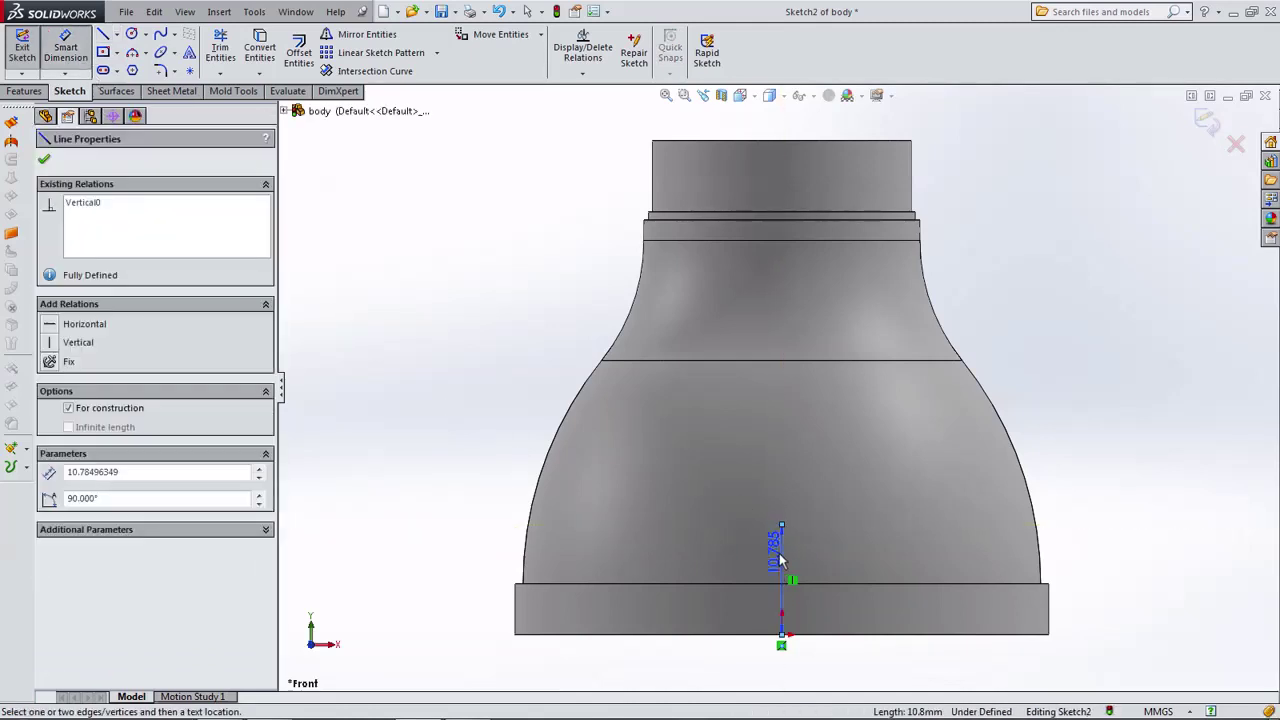
left_click(487, 567)
type("15")
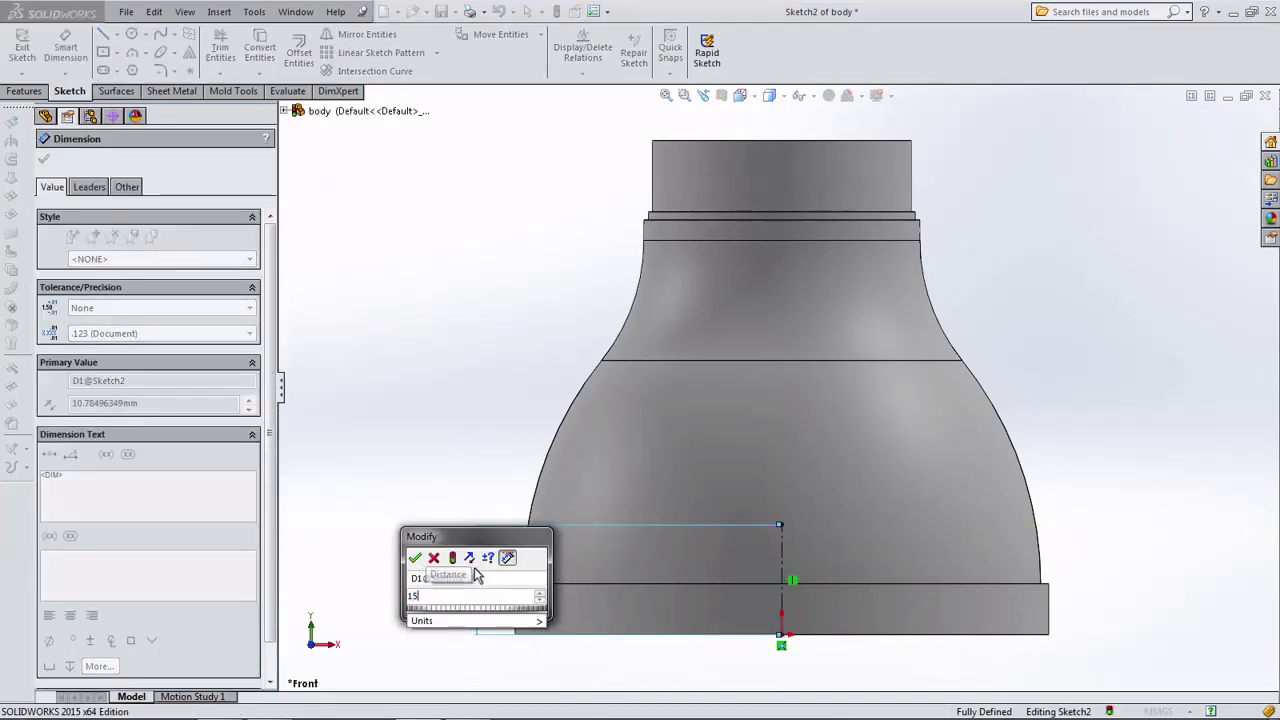
left_click(415, 558)
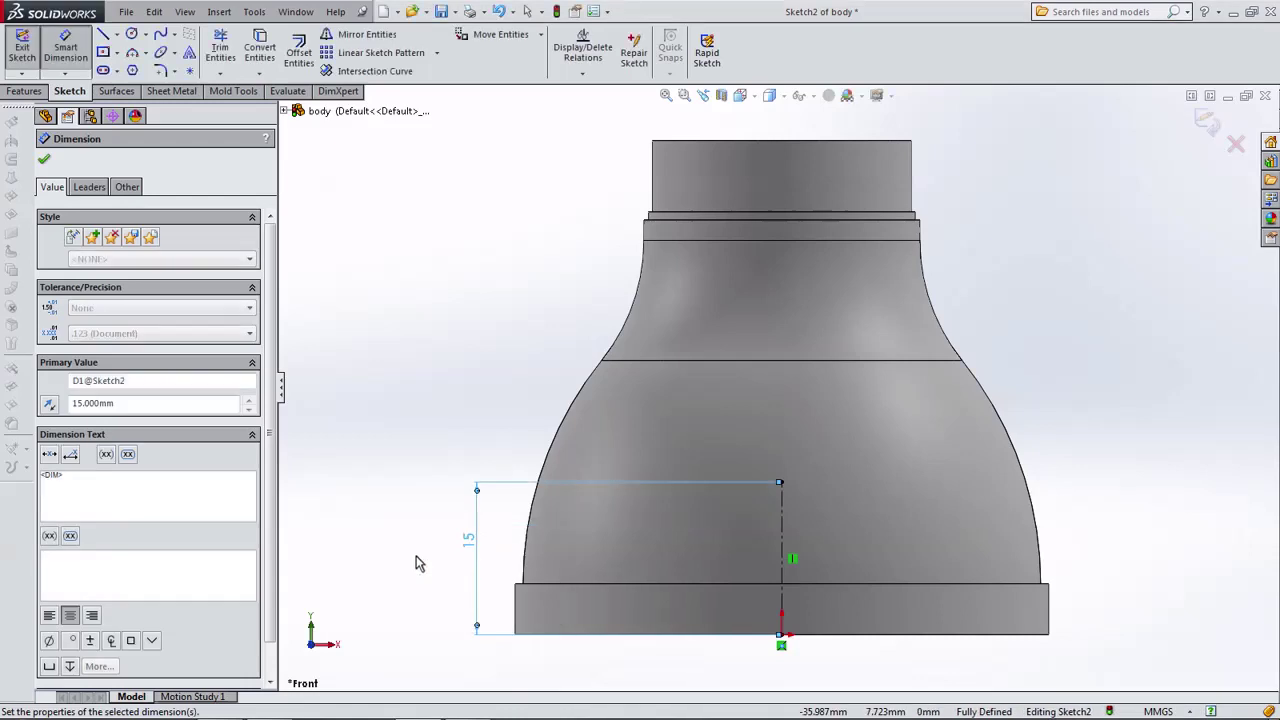
Add a three-point arc with its midpoint on the centerline's top and the base point on the centerline.
left_click(131, 52)
left_click(846, 538)
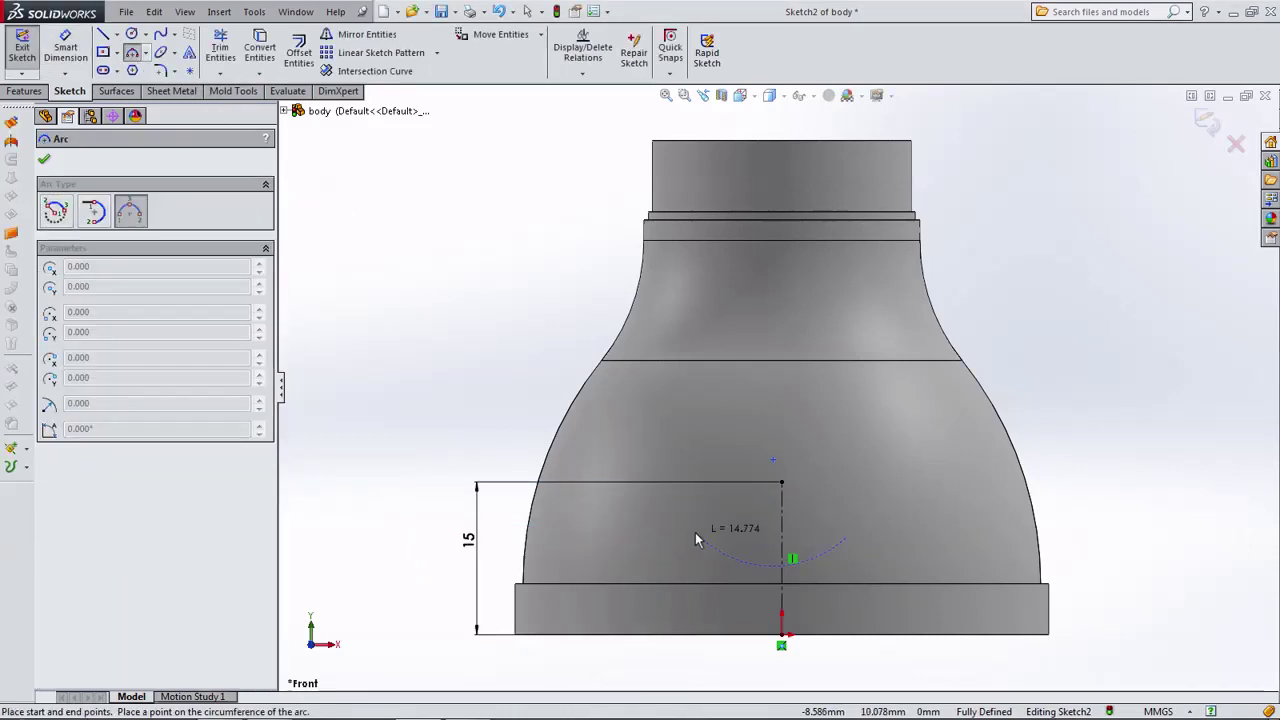
left_click(695, 532)
left_click(768, 515)
key("Escape")
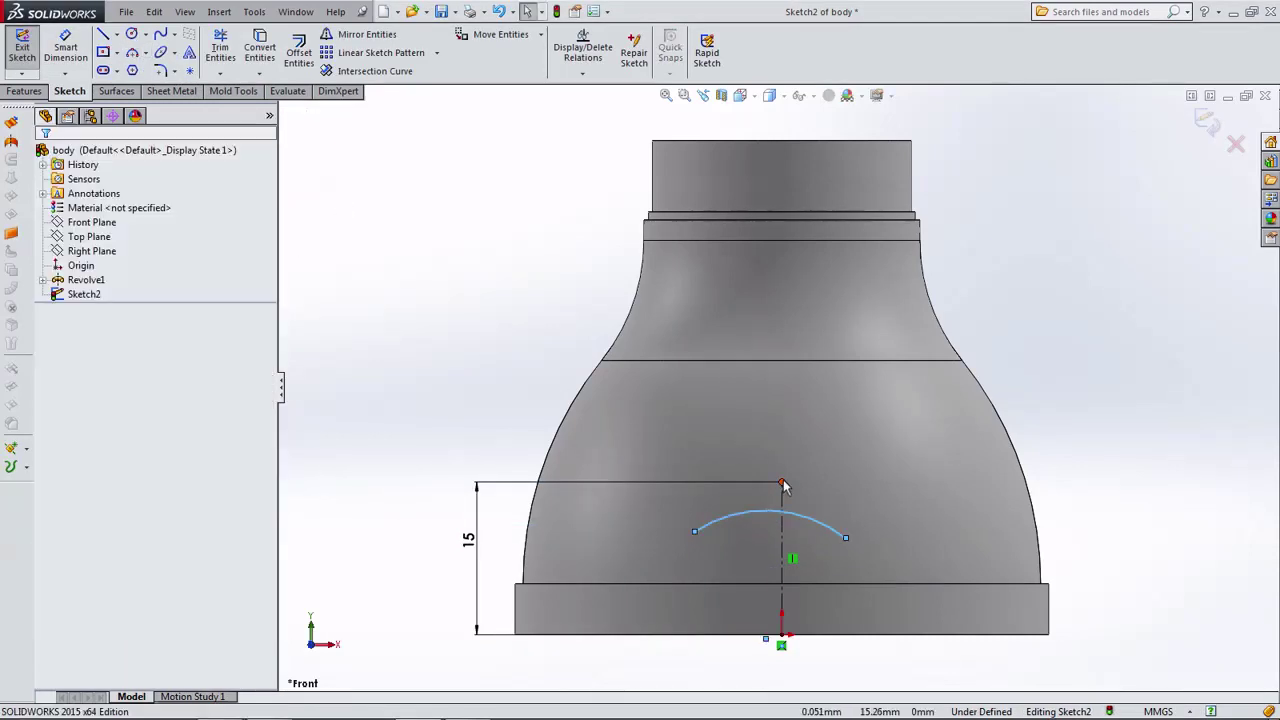
left_click(782, 483, "ctrl")
left_click(97, 457)
left_click(98, 437)
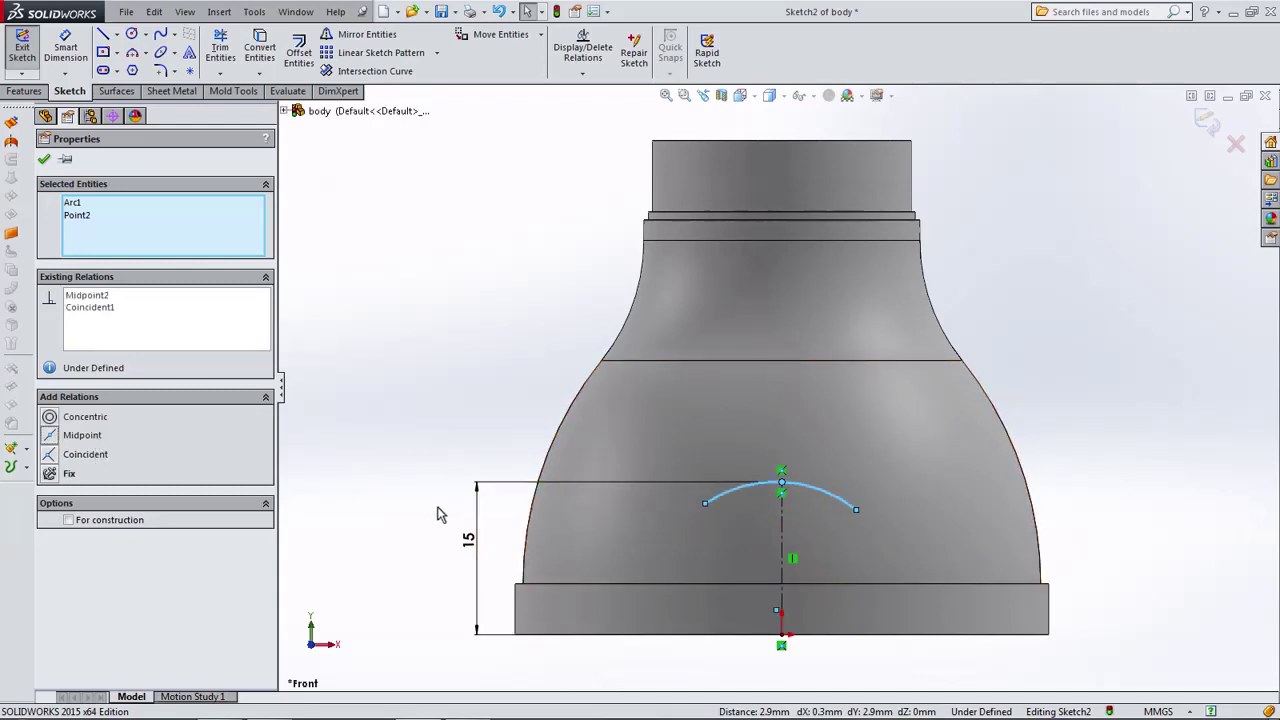
left_click(778, 613)
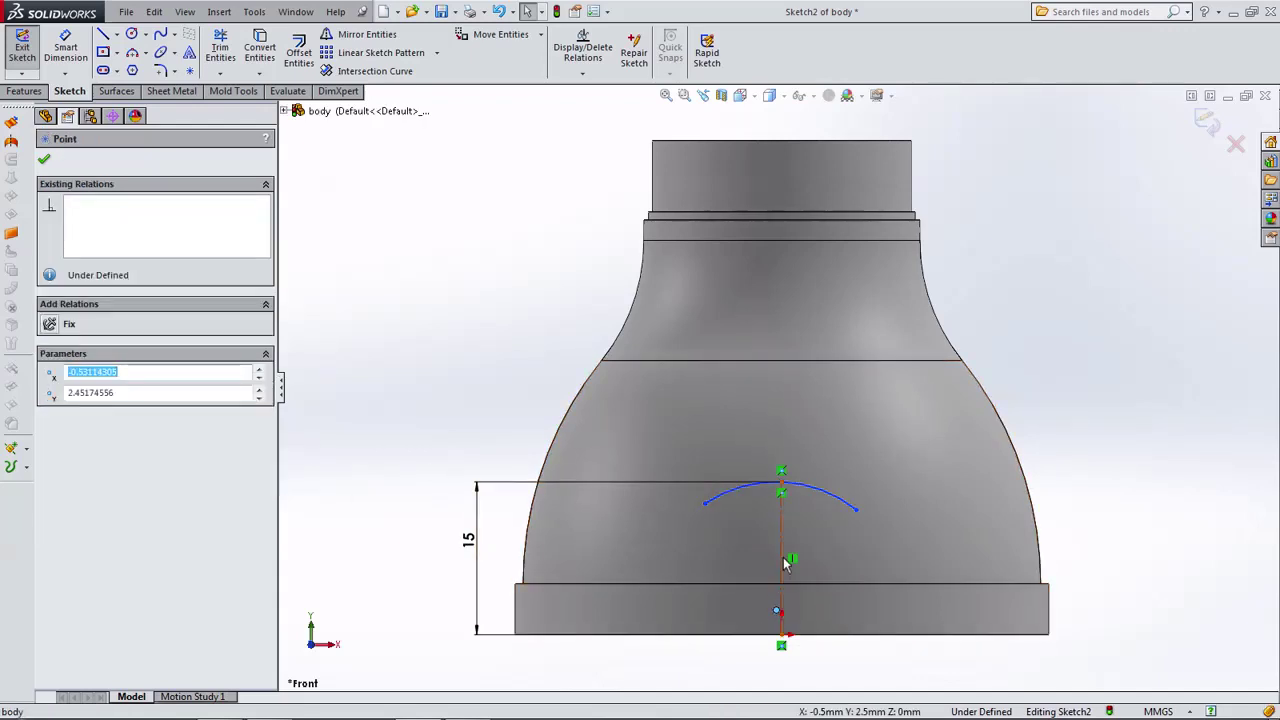
left_click(781, 600, "ctrl")
left_click(86, 436)
left_click(388, 387)
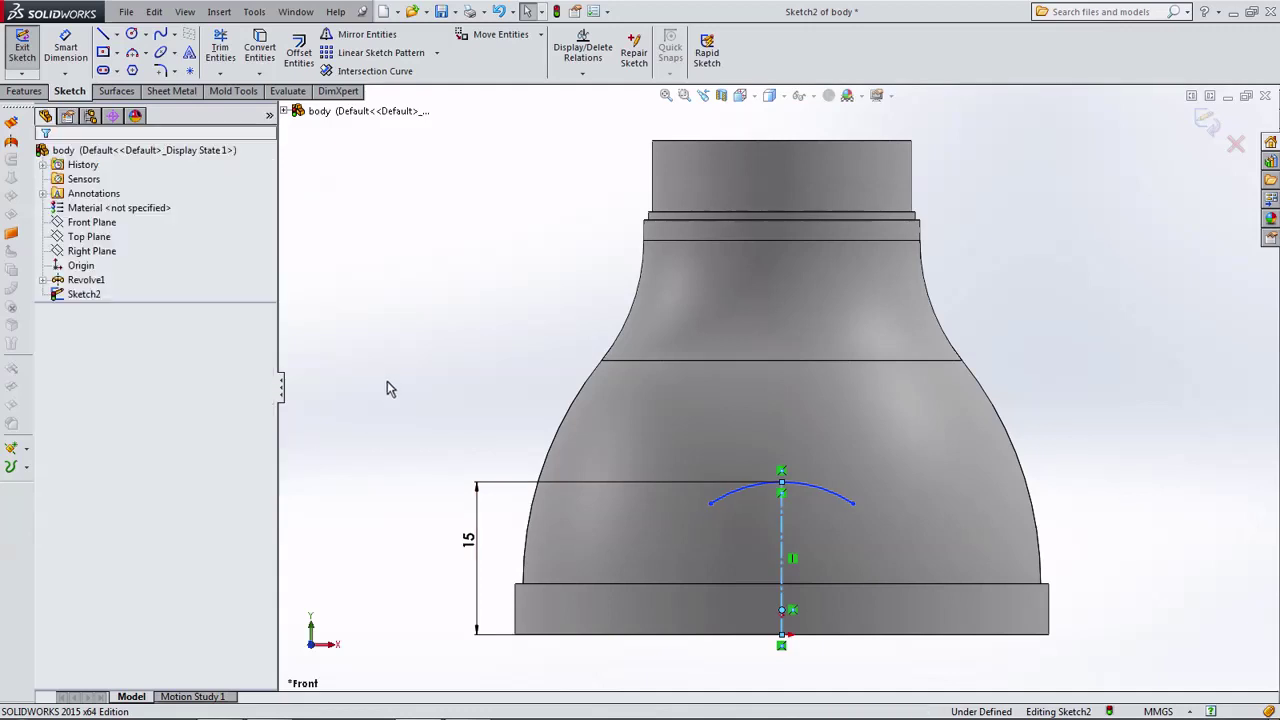
Close the arch with lines down both sides and across the base.
left_click(103, 36)
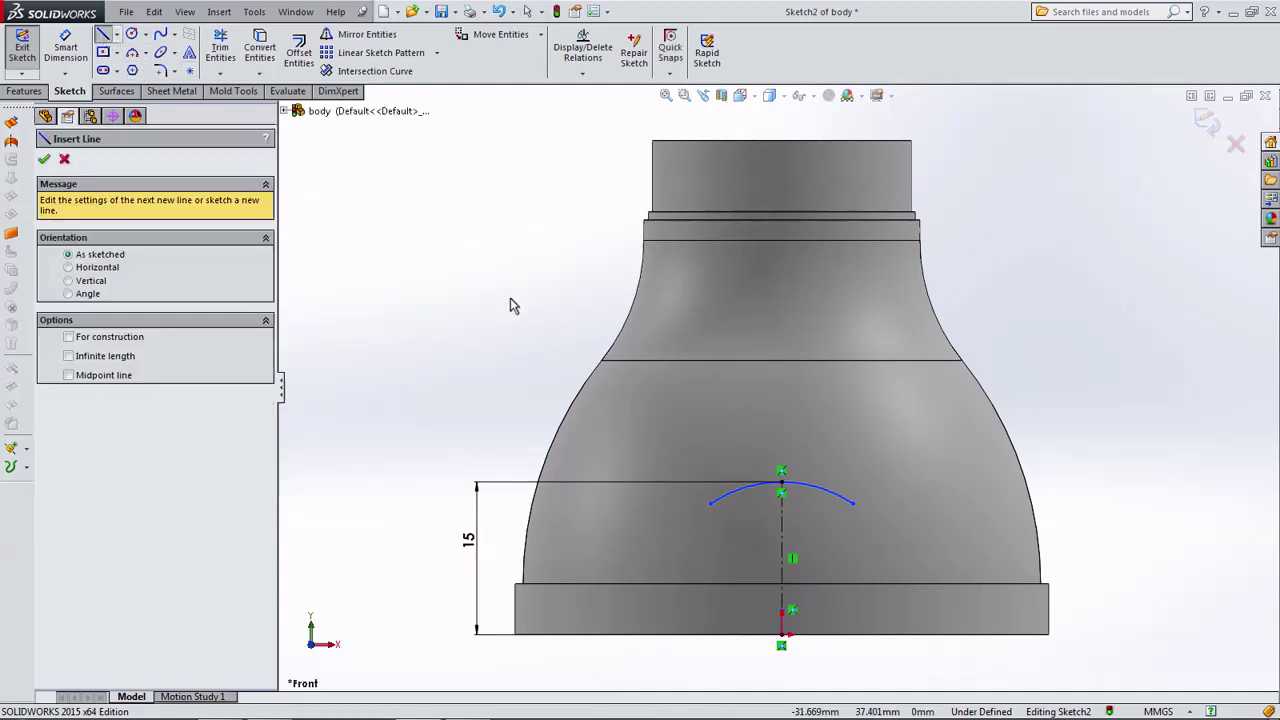
left_click(710, 504)
left_click(710, 583)
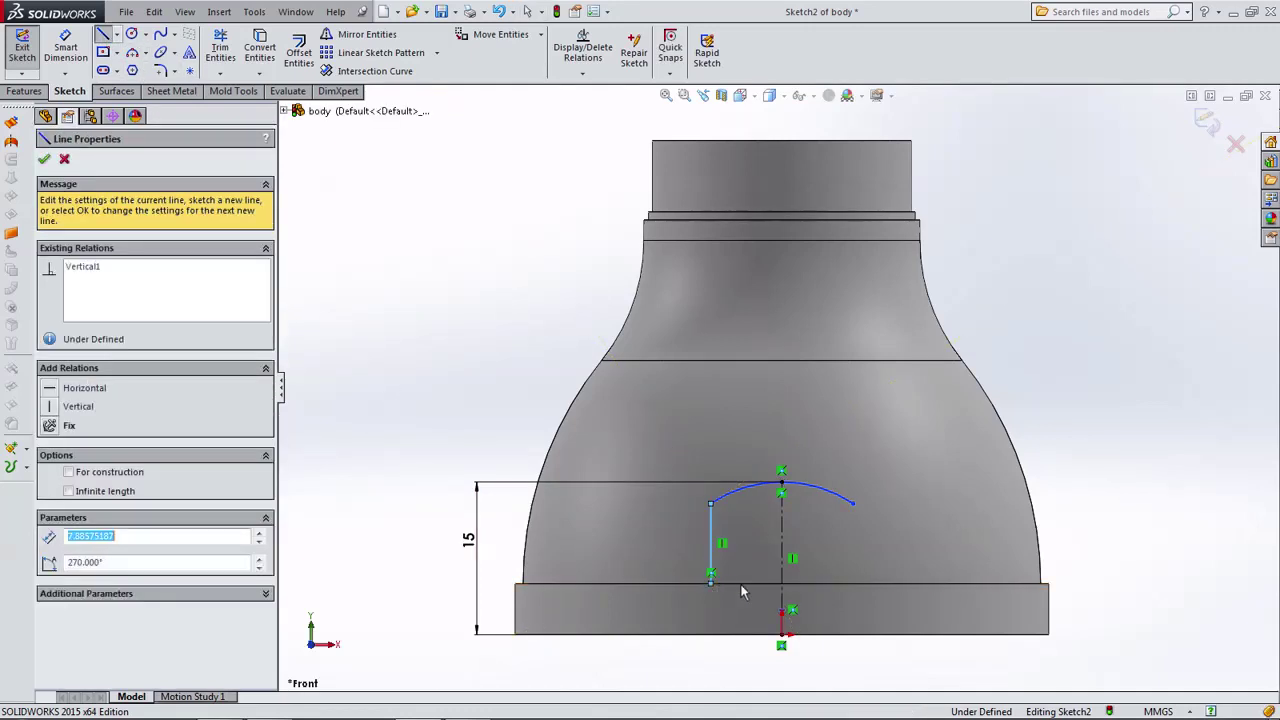
left_click(854, 583)
left_click(852, 504)
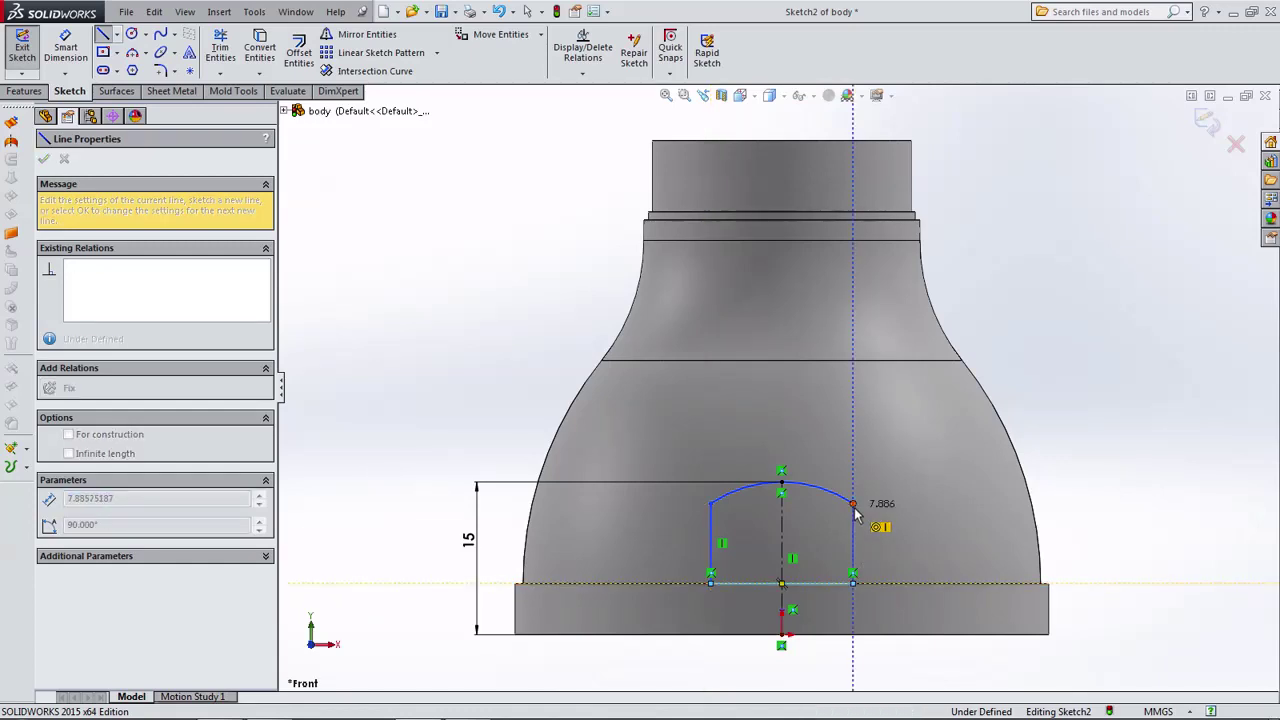
Dimension the arch's side height 11.5 mm and base width 14.8 mm.
left_click(55, 62)
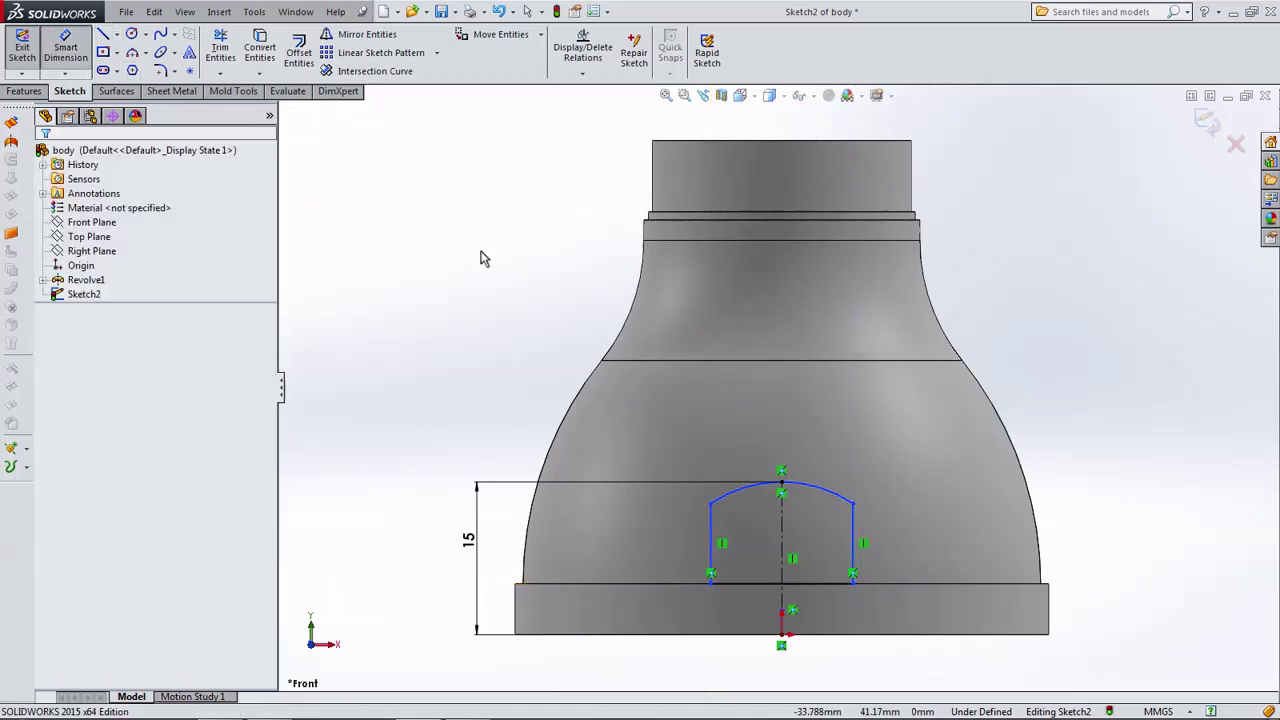
left_click(710, 506)
left_click(782, 637)
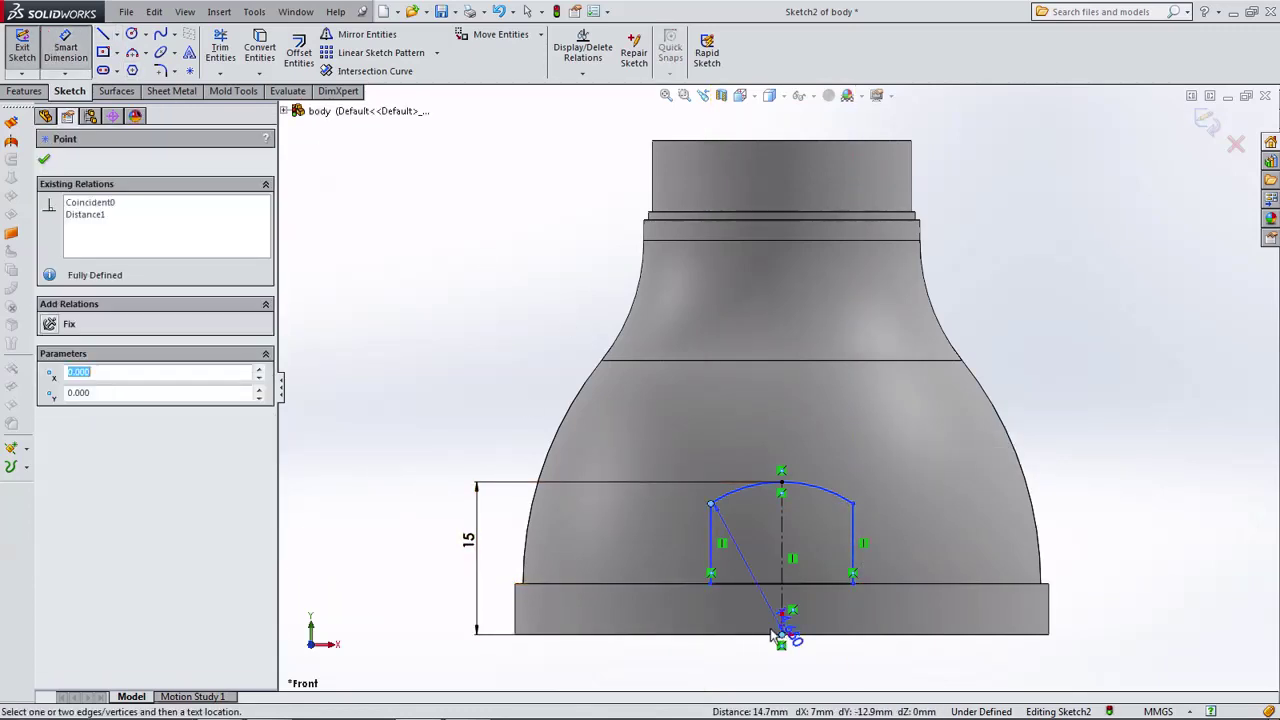
left_click(498, 570)
type("1")
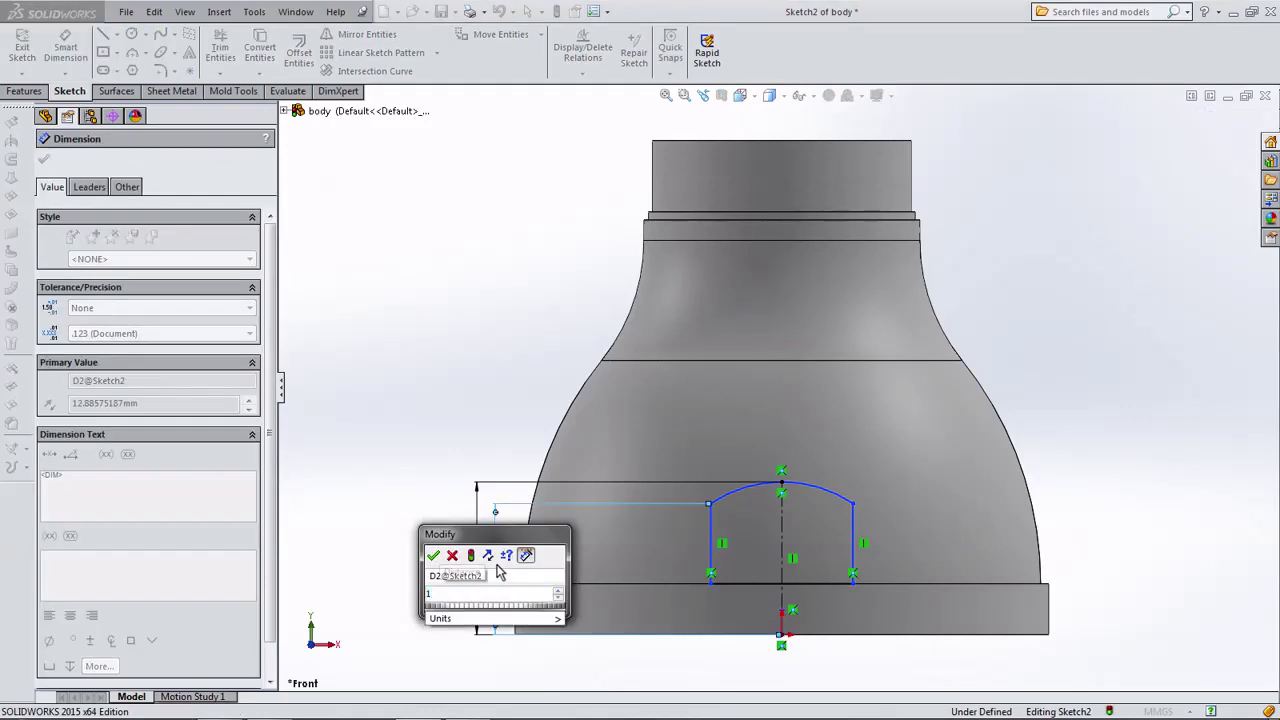
type(".5")
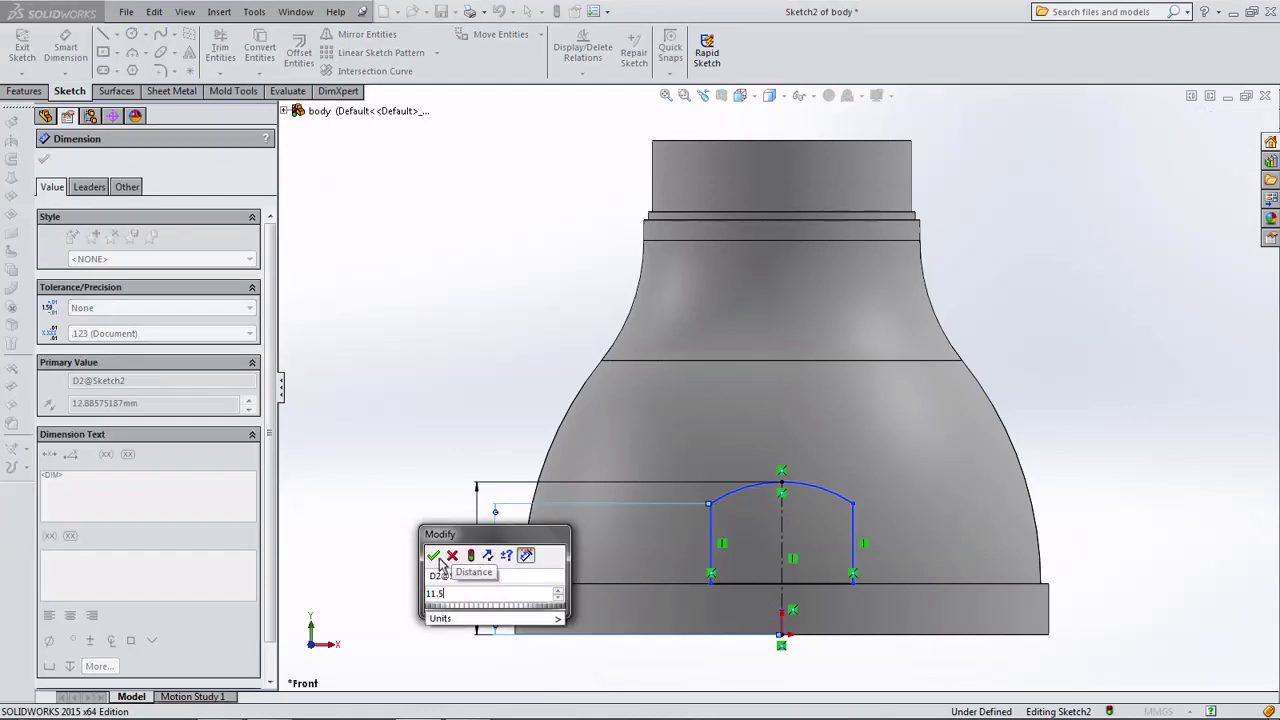
left_click(434, 556)
left_click(746, 584)
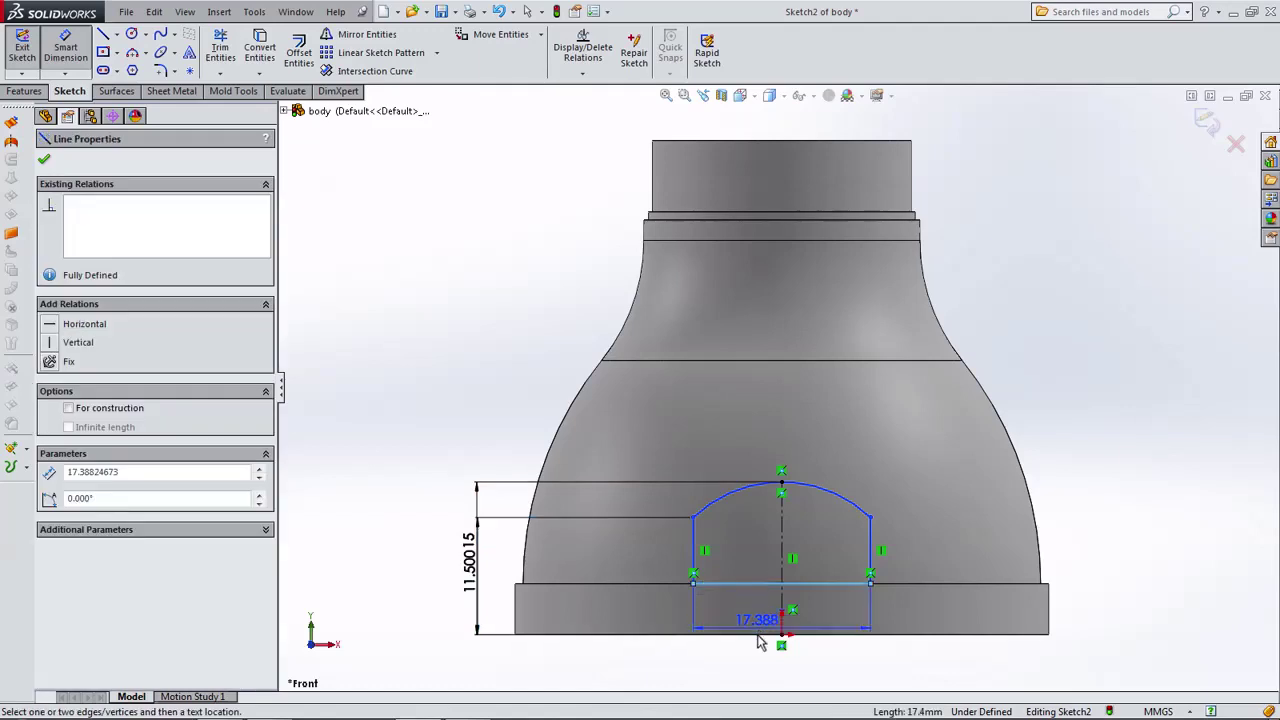
left_click(758, 656)
type("14")
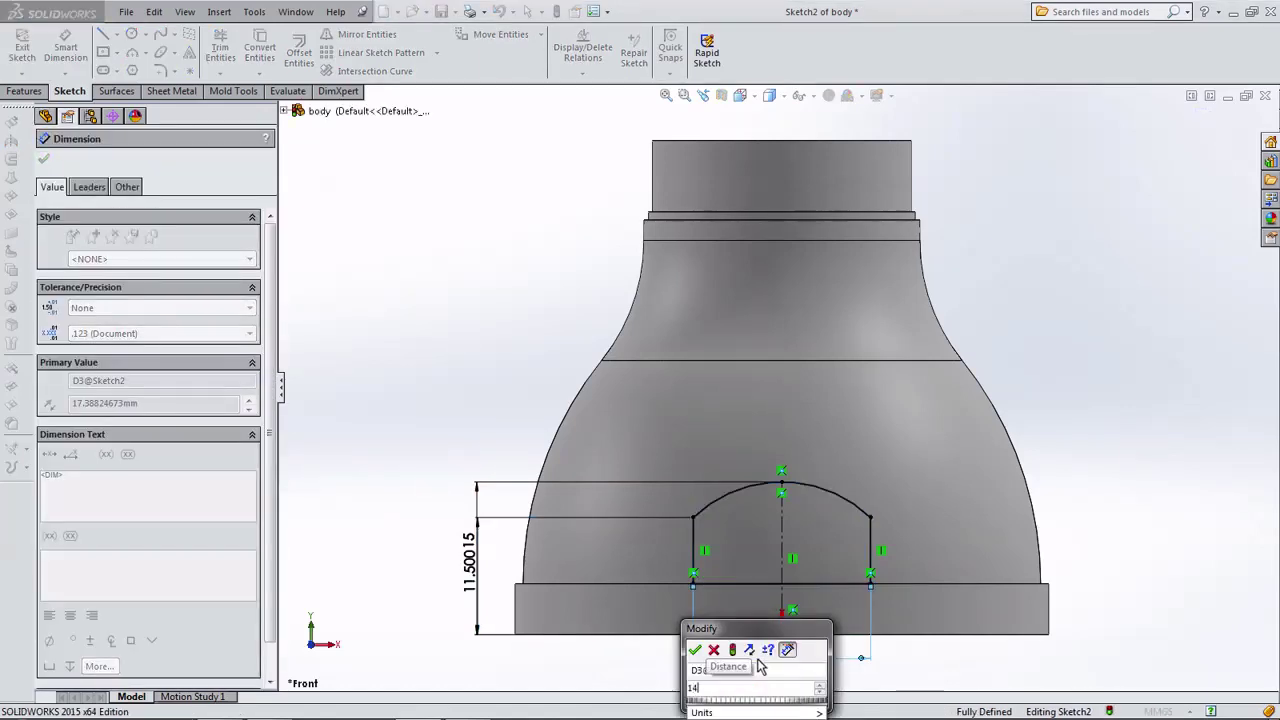
type(".8")
left_click(695, 652)
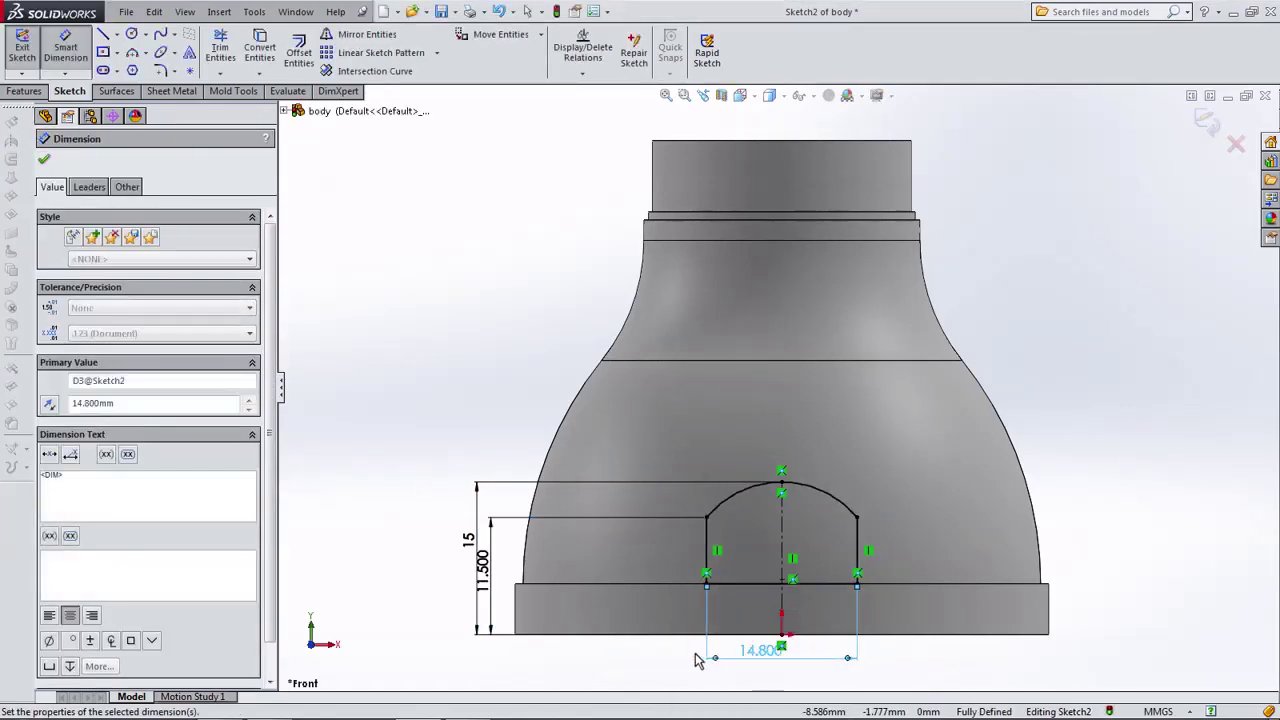
left_click(24, 91)
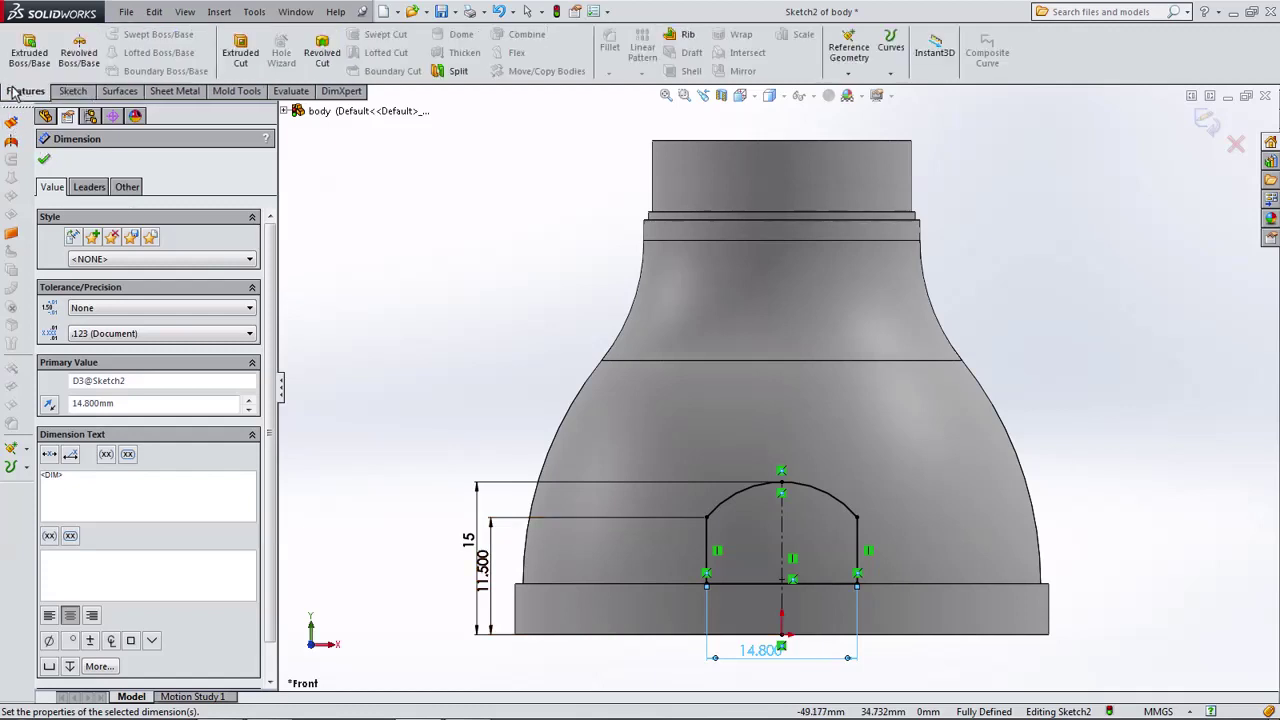
Extrude the arch profile Up To Surface, ending at the bottle's base ring face.
left_click(29, 52)
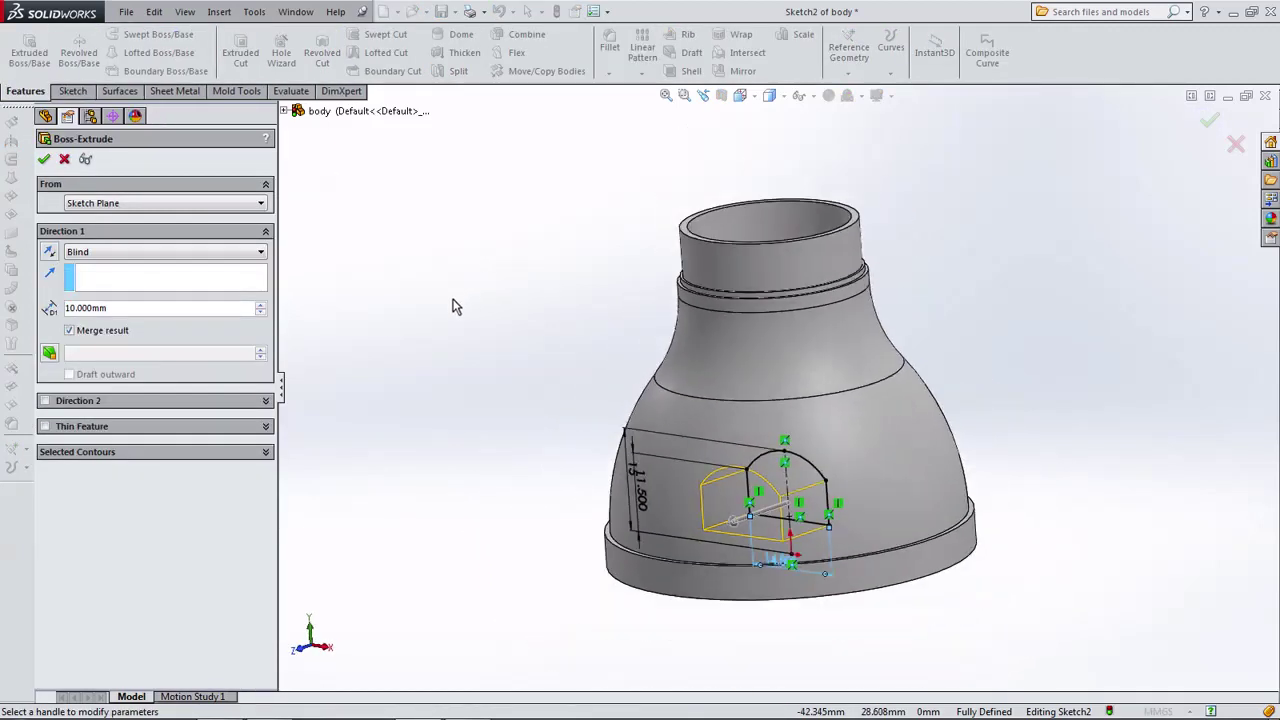
left_click(95, 257)
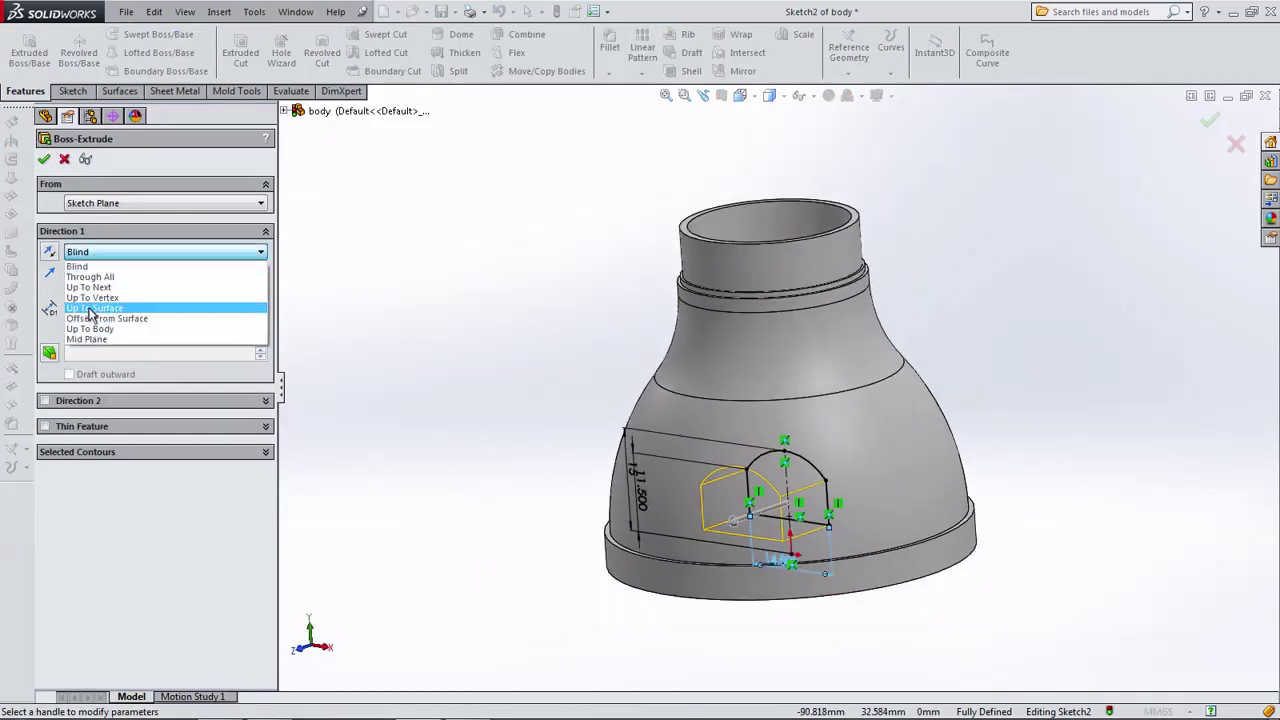
left_click(92, 308)
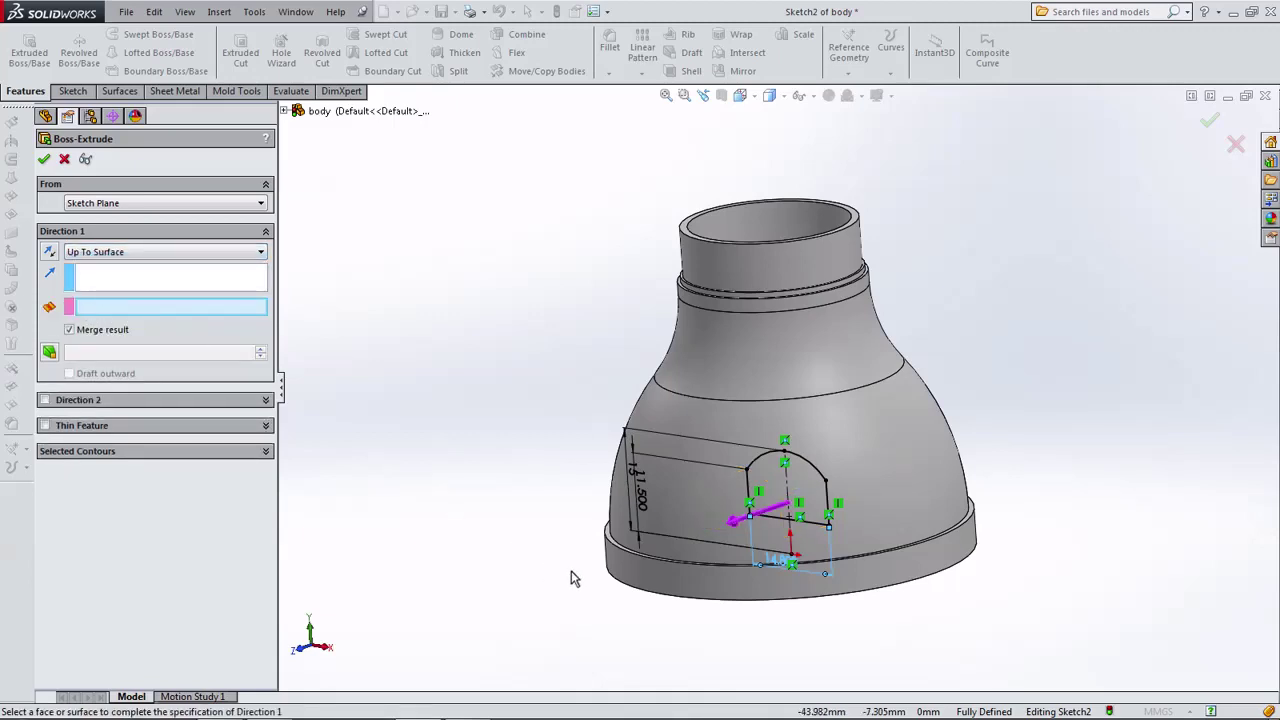
left_click(624, 570)
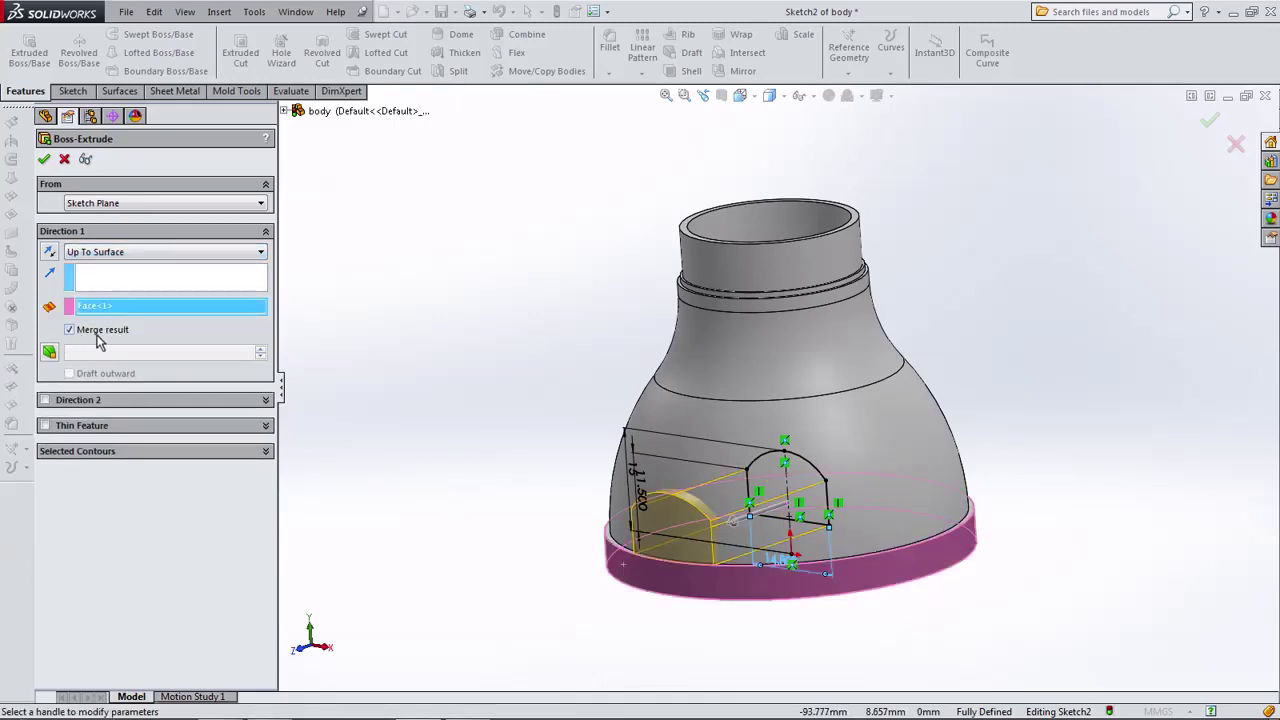
left_click(44, 163)
middle_click_drag(566, 500, 528, 237)
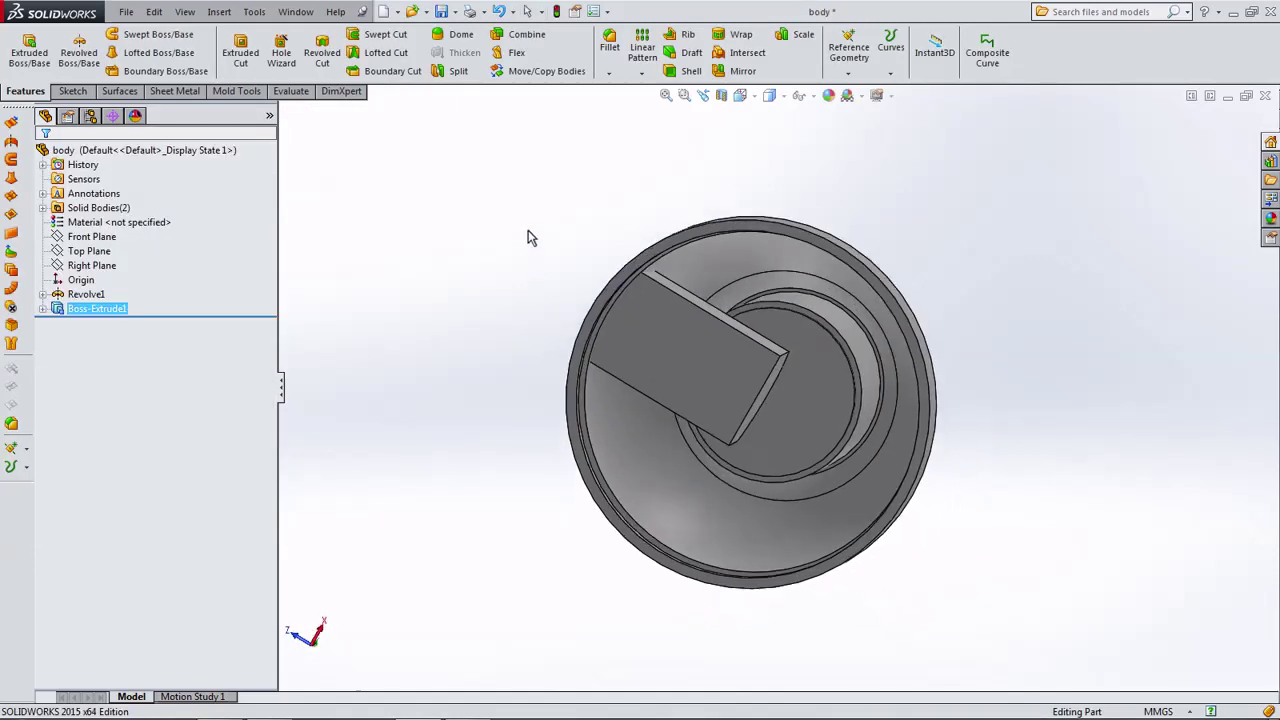
Open Sketch3 on the Top Plane and select the inner circular edge of the bottle opening.
left_click(92, 252)
left_click(111, 226)
mouse_move(551, 297)
middle_mouse_down()
mouse_move(478, 290)
mouse_move(500, 289)
middle_mouse_up()
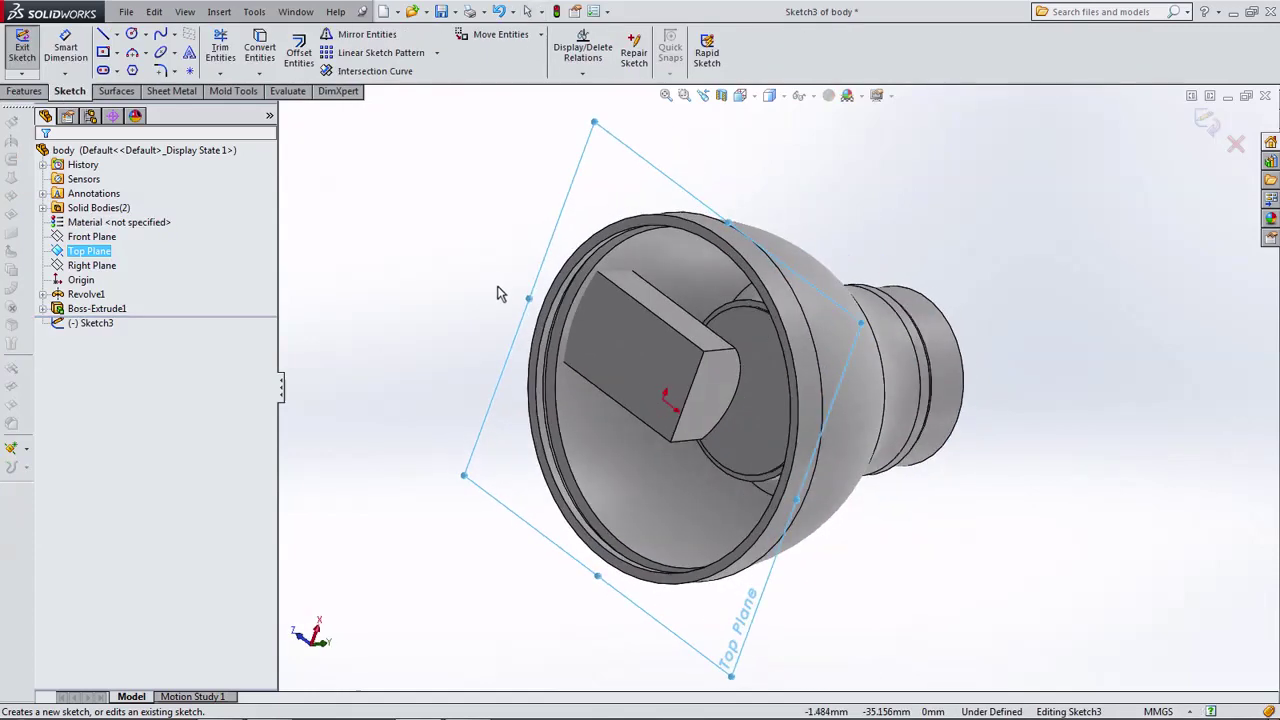
left_click(586, 291)
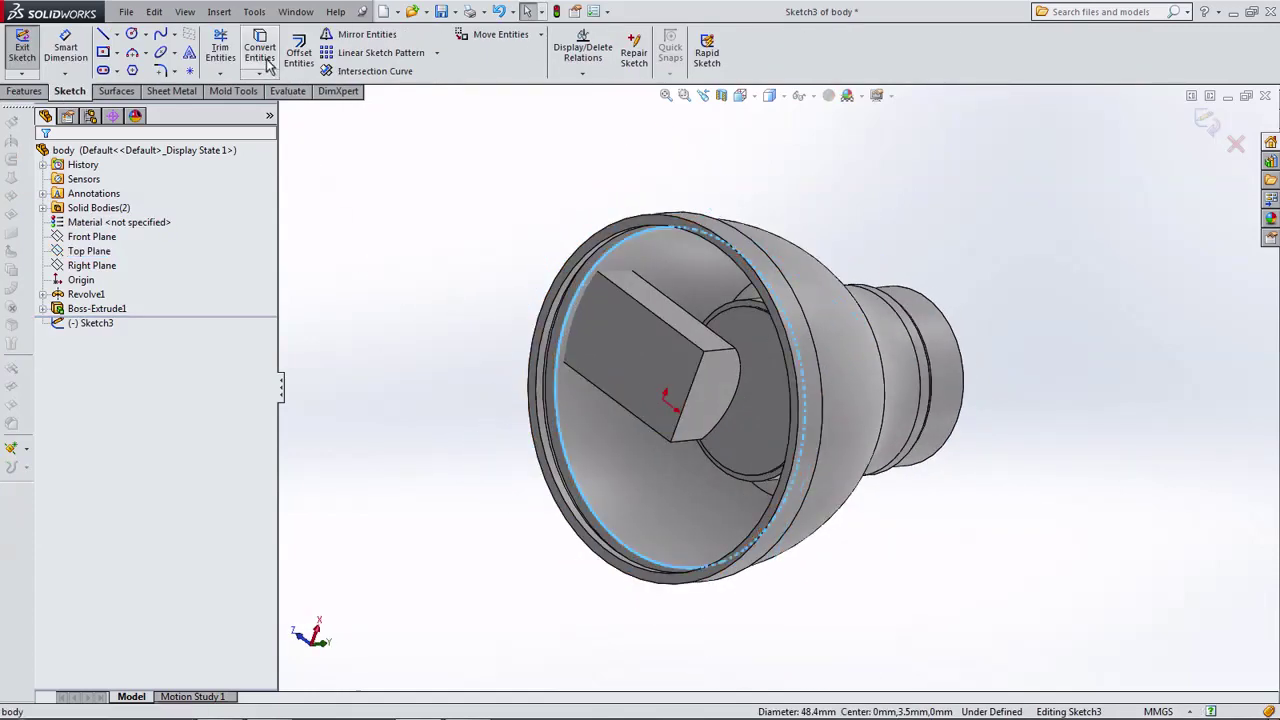
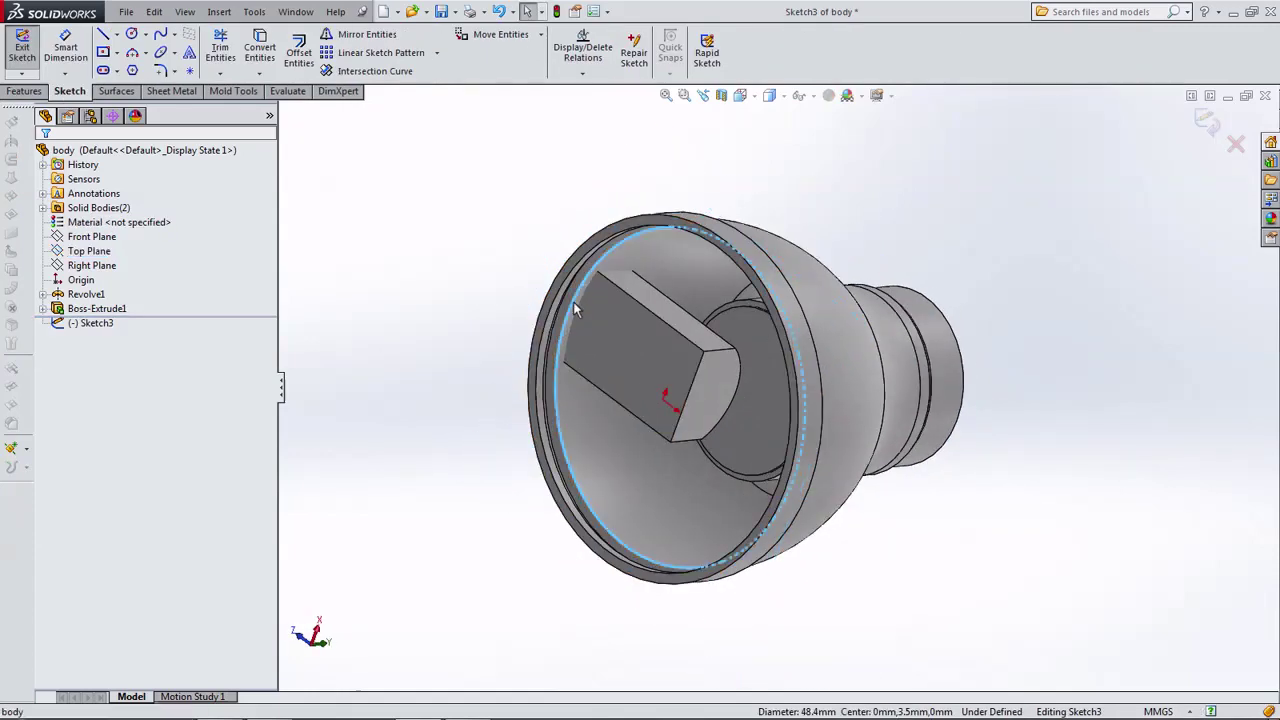
Convert the rim edge to a sketch circle and draw a horizontal line across it in Bottom view.
left_click(266, 66)
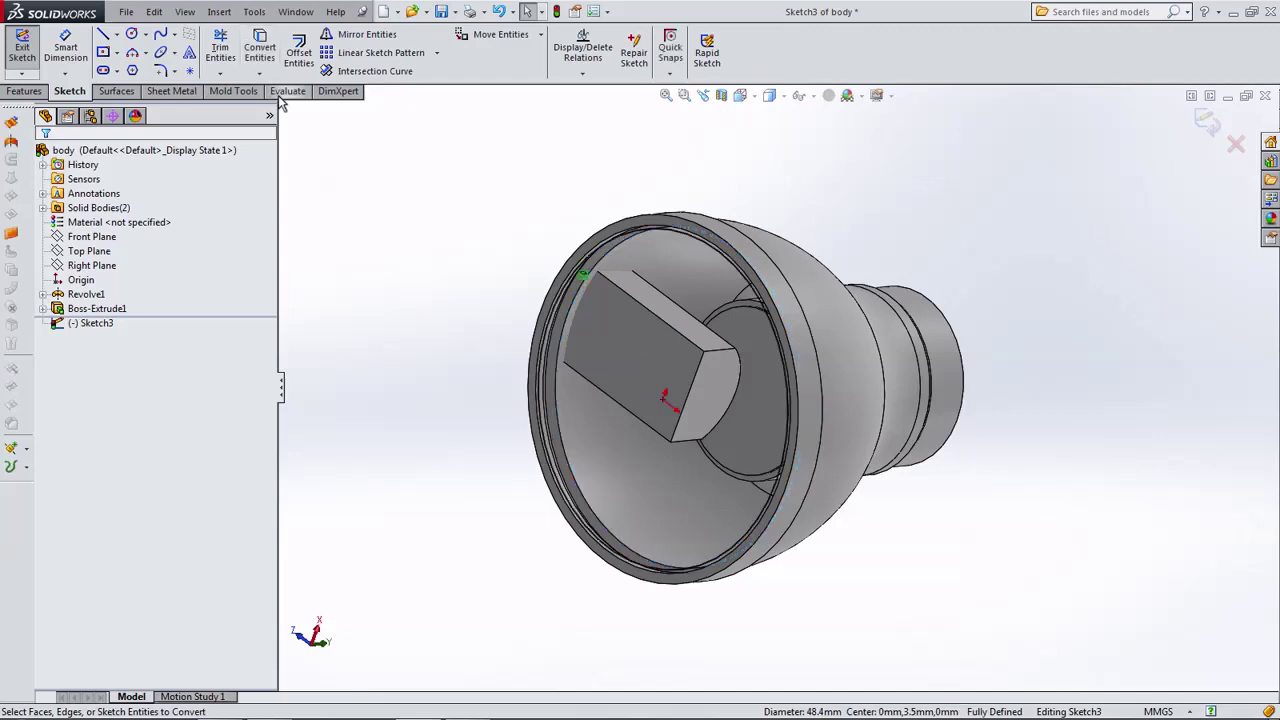
left_click(740, 95)
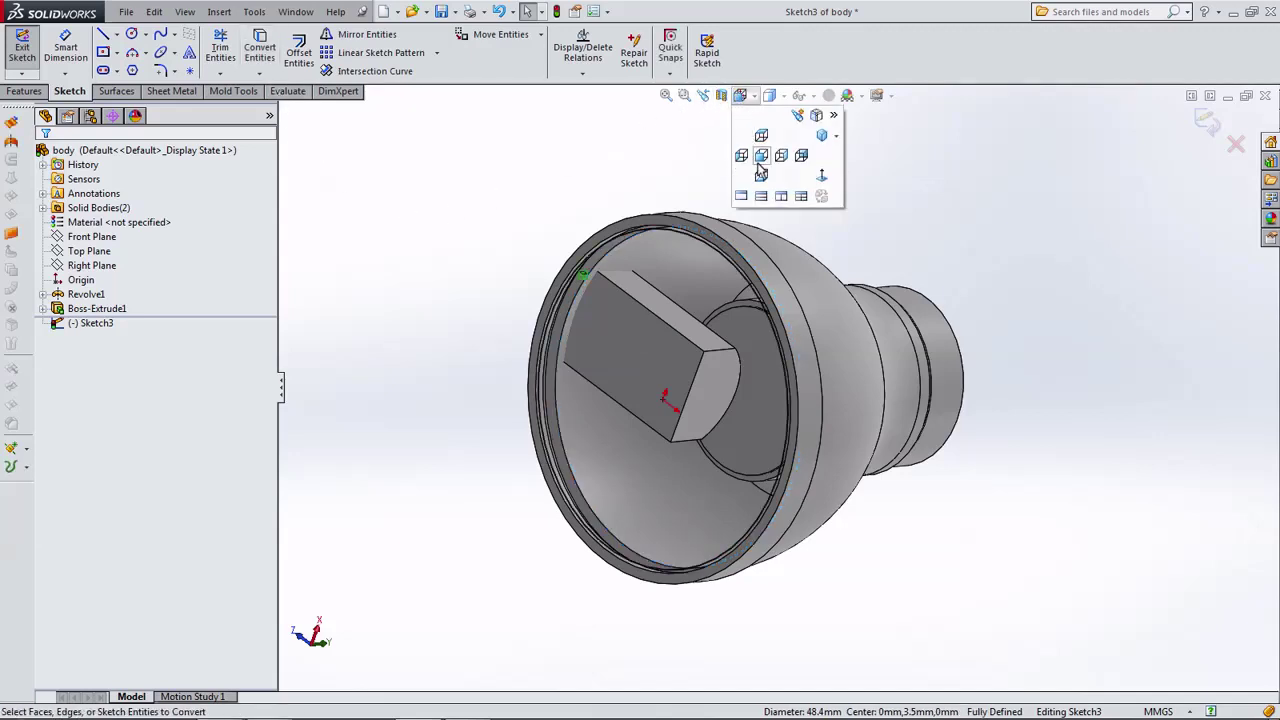
left_click(762, 176)
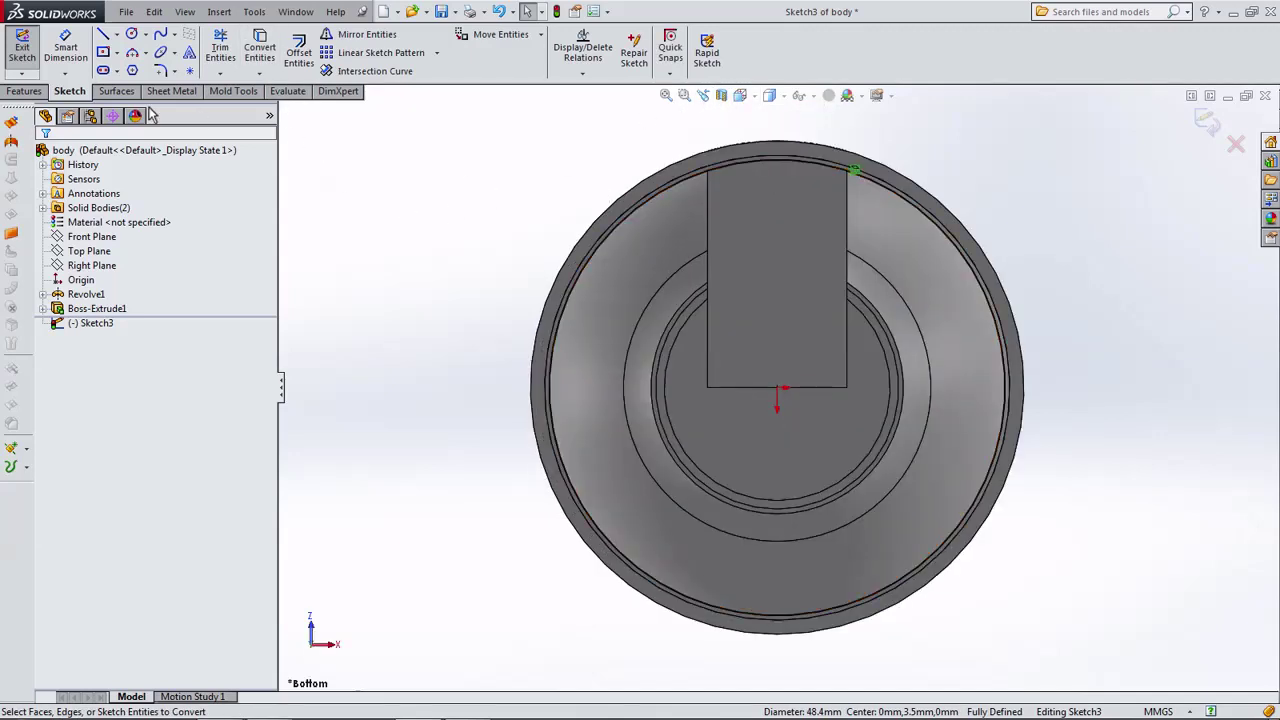
left_click(104, 36)
scroll(770, 180, "down", 2)
scroll(770, 180, "down", 2)
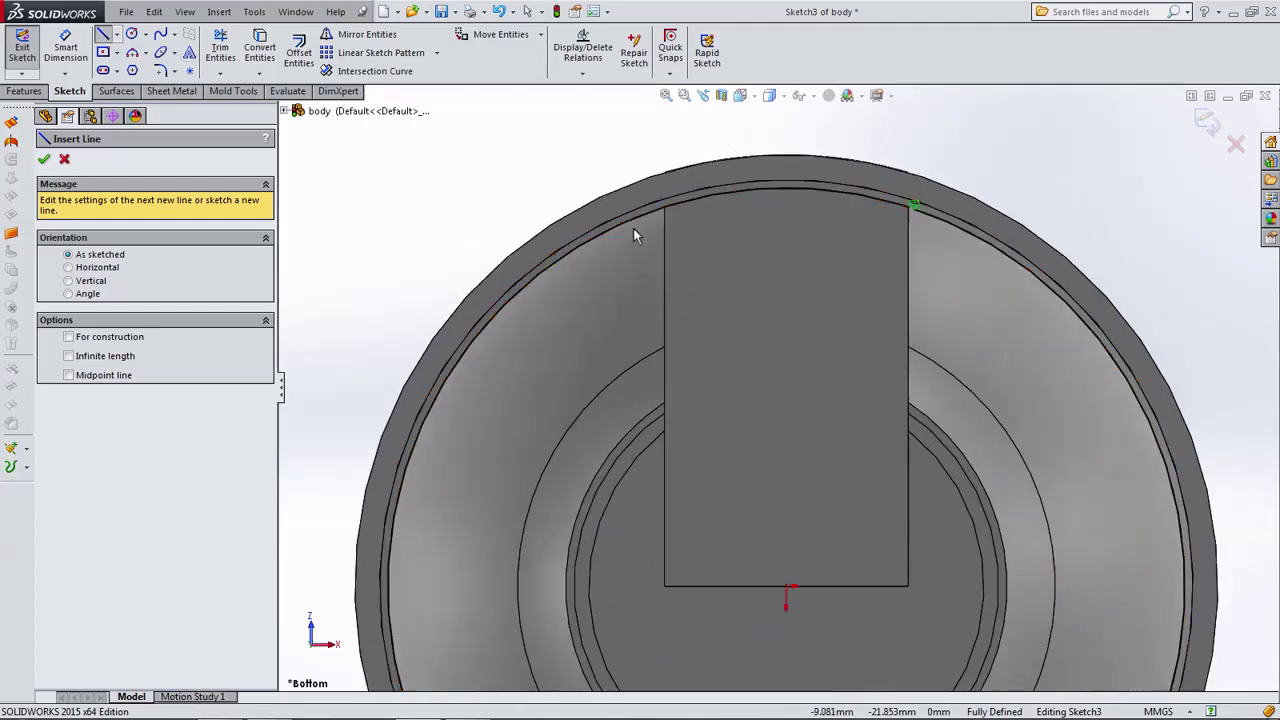
left_click(621, 230)
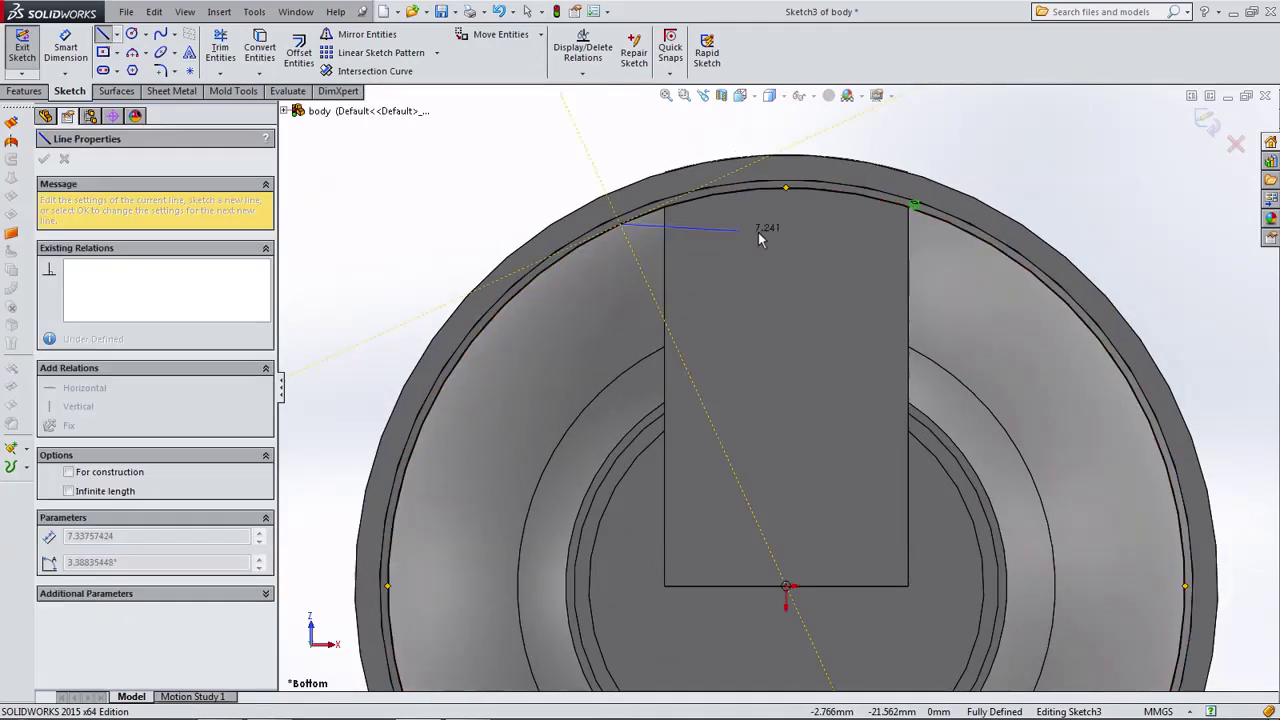
double_click(957, 234)
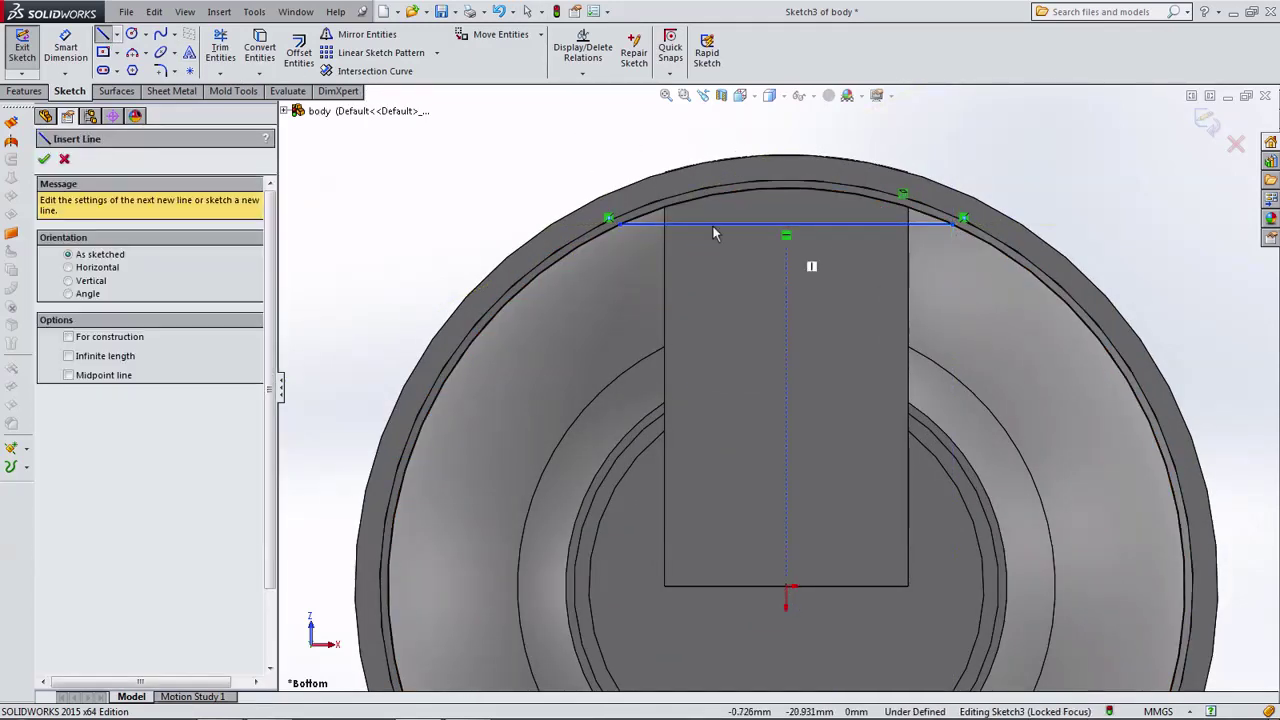
Dimension the horizontal line to 15.5 mm.
left_click(65, 45)
left_click(706, 229)
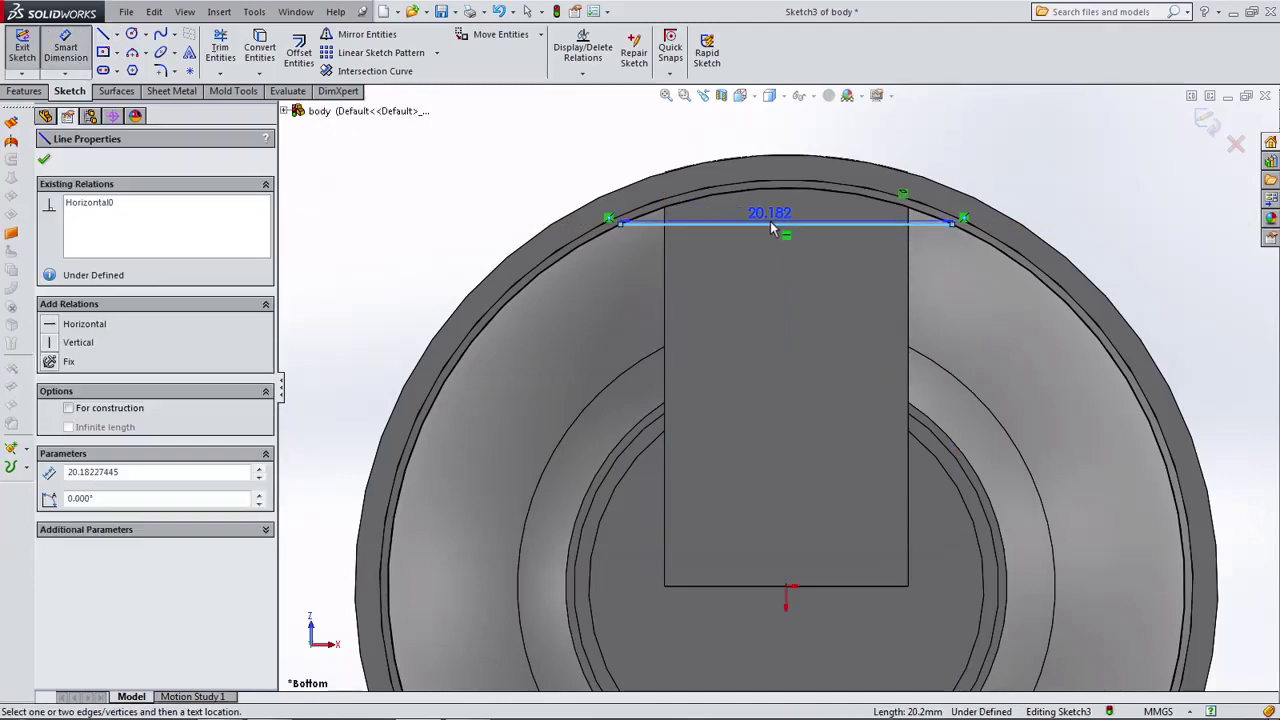
scroll(770, 221, "up", 2)
left_click(785, 188)
type("15")
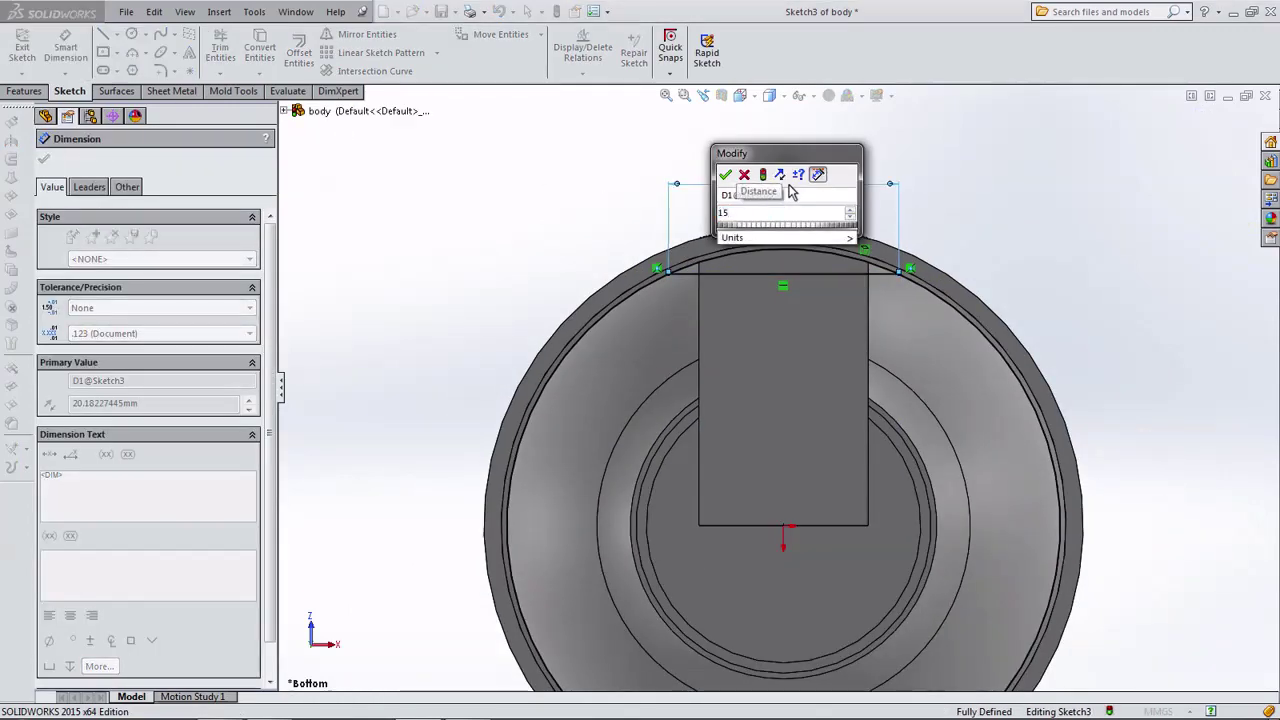
type(".5")
left_click(726, 176)
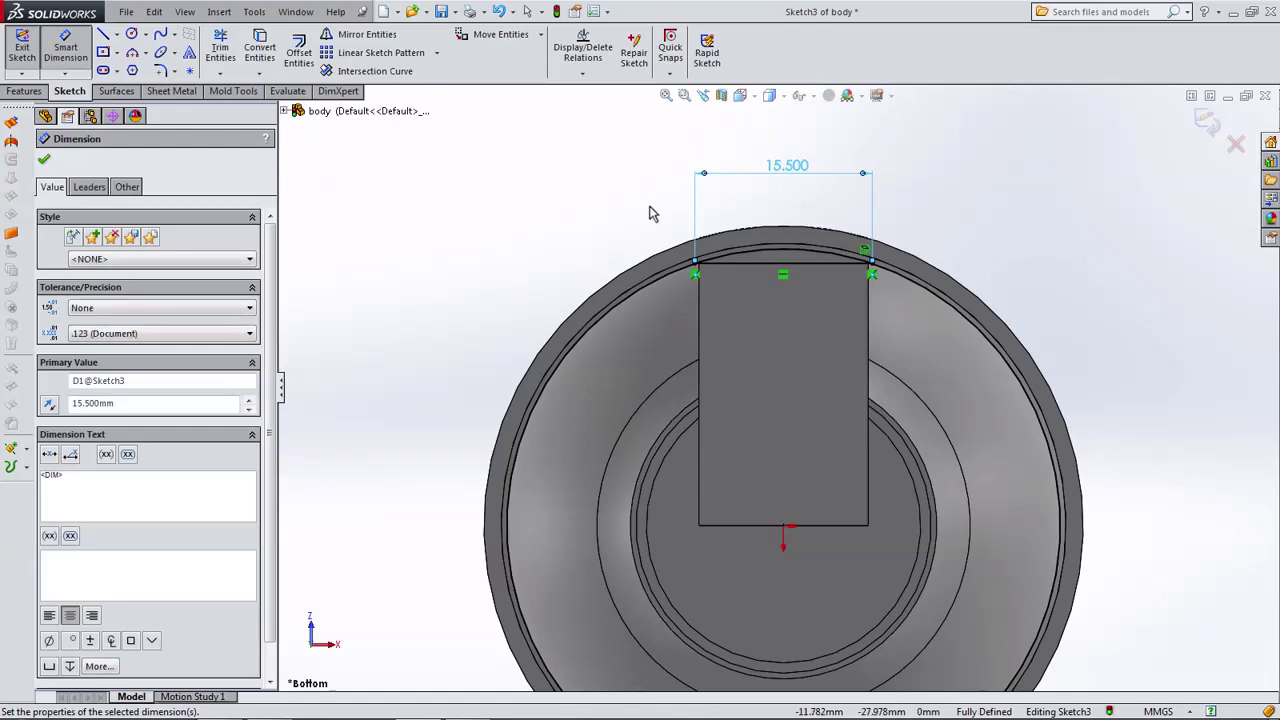
key("z")
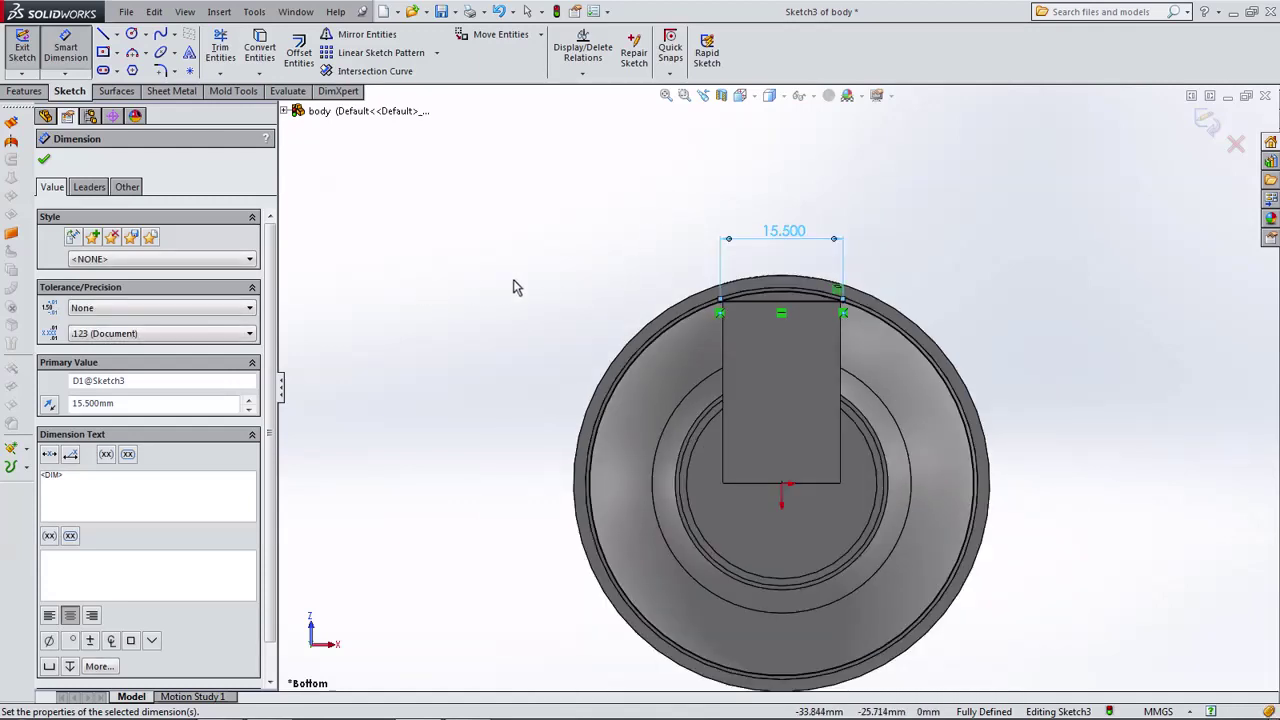
Trim the sketch down to the arc-topped profile and exit the sketch.
left_click(220, 47)
scroll(780, 285, "down", 3)
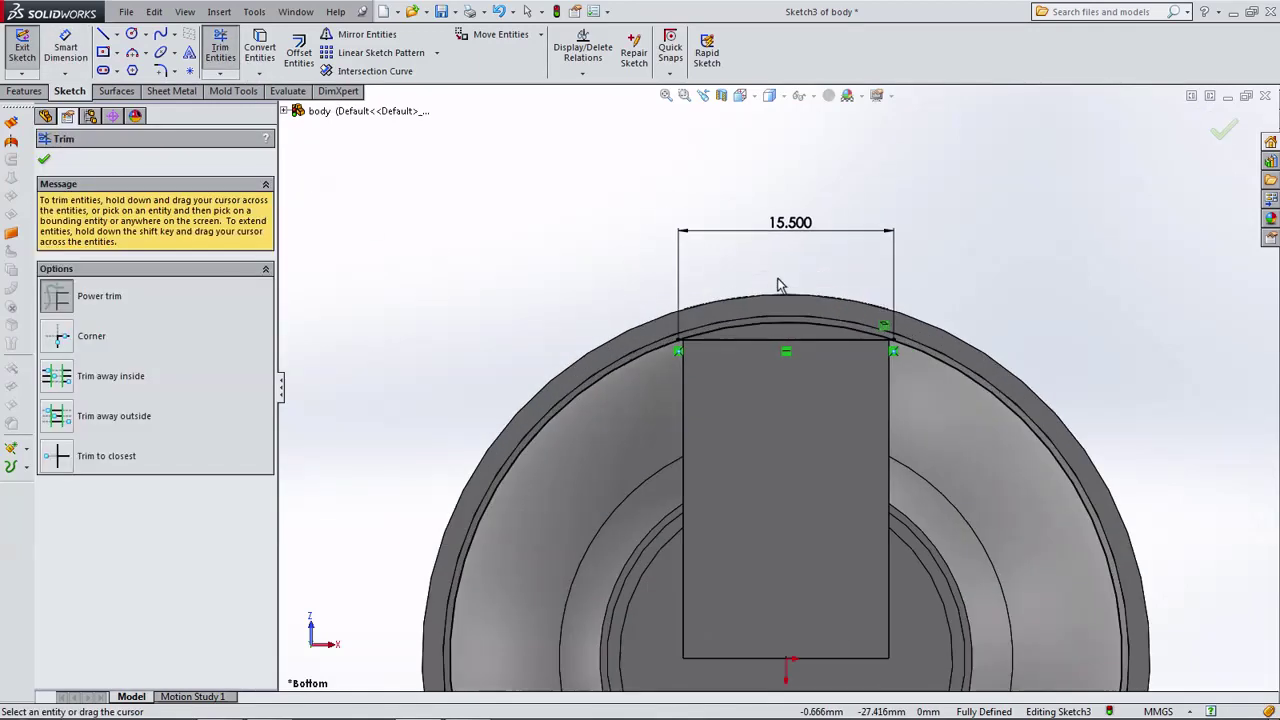
scroll(766, 288, "up", 2)
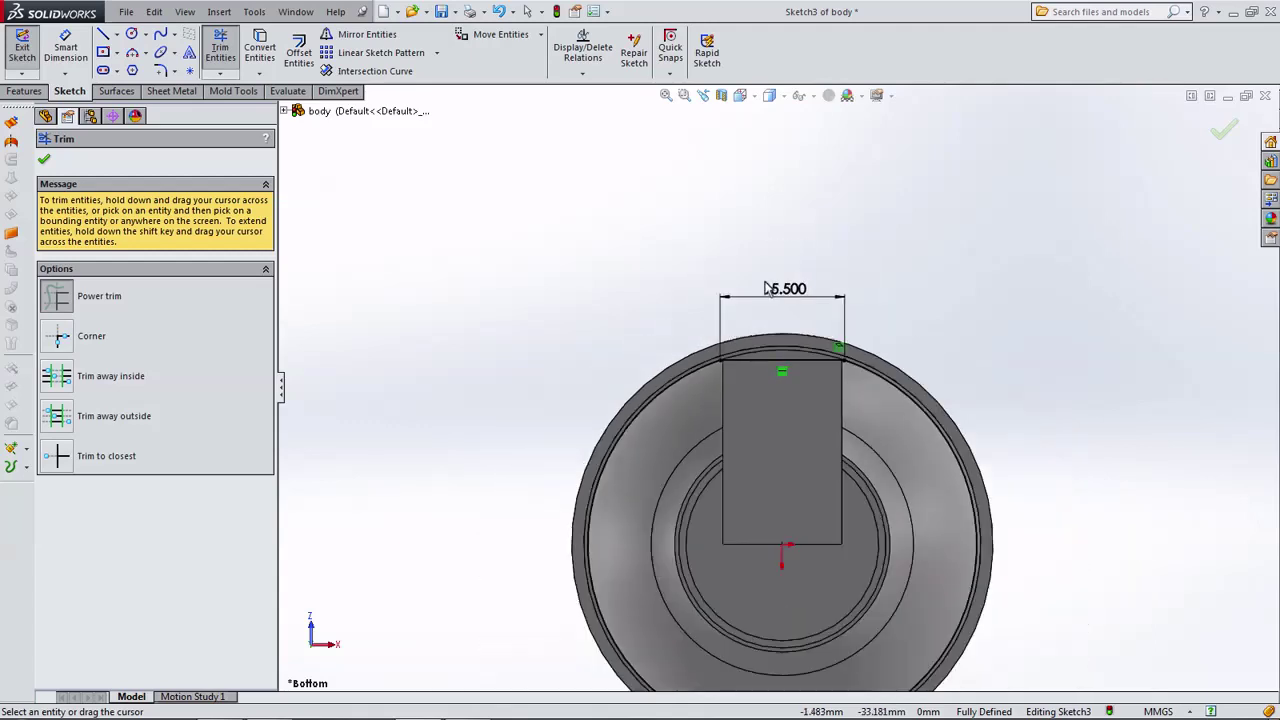
left_click(45, 161)
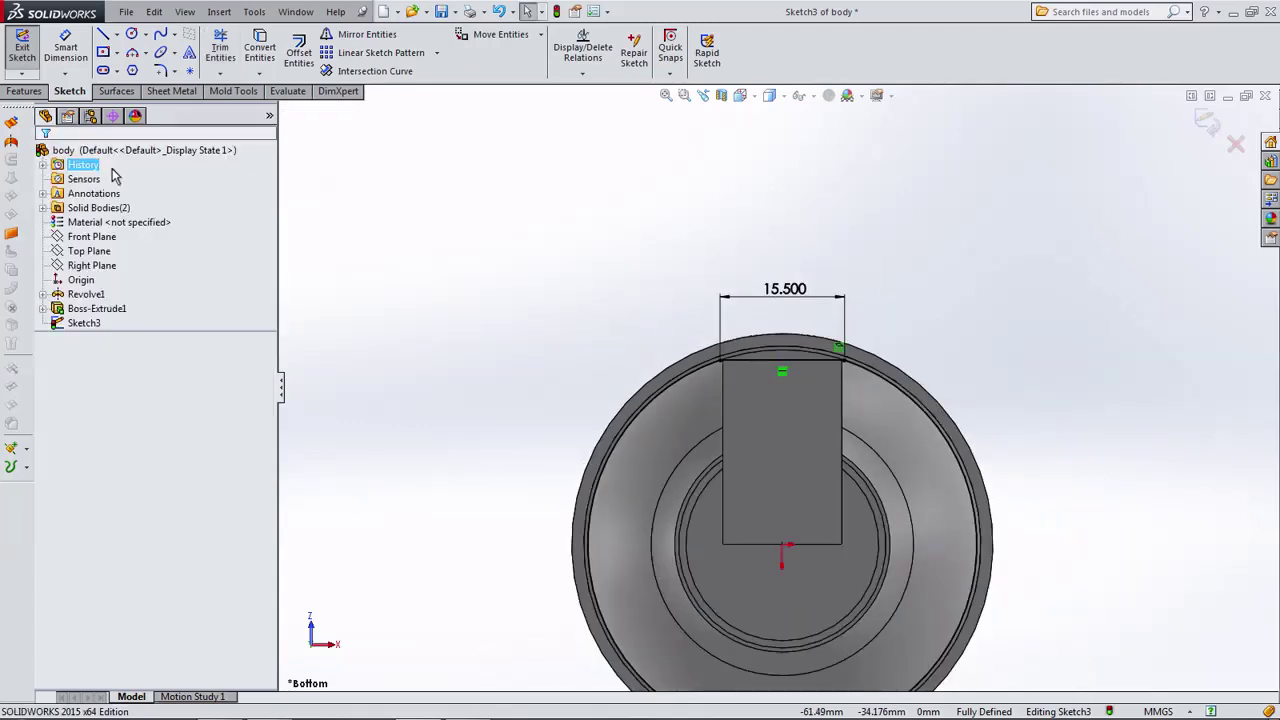
mouse_move(509, 289)
middle_mouse_down()
mouse_move(433, 313)
mouse_move(414, 366)
mouse_move(429, 343)
middle_mouse_up()
scroll(429, 343, "up", 1)
Cut-extrude the sketch Through All, reversed, affecting only the Boss-Extrude1 body.
left_click(12, 91)
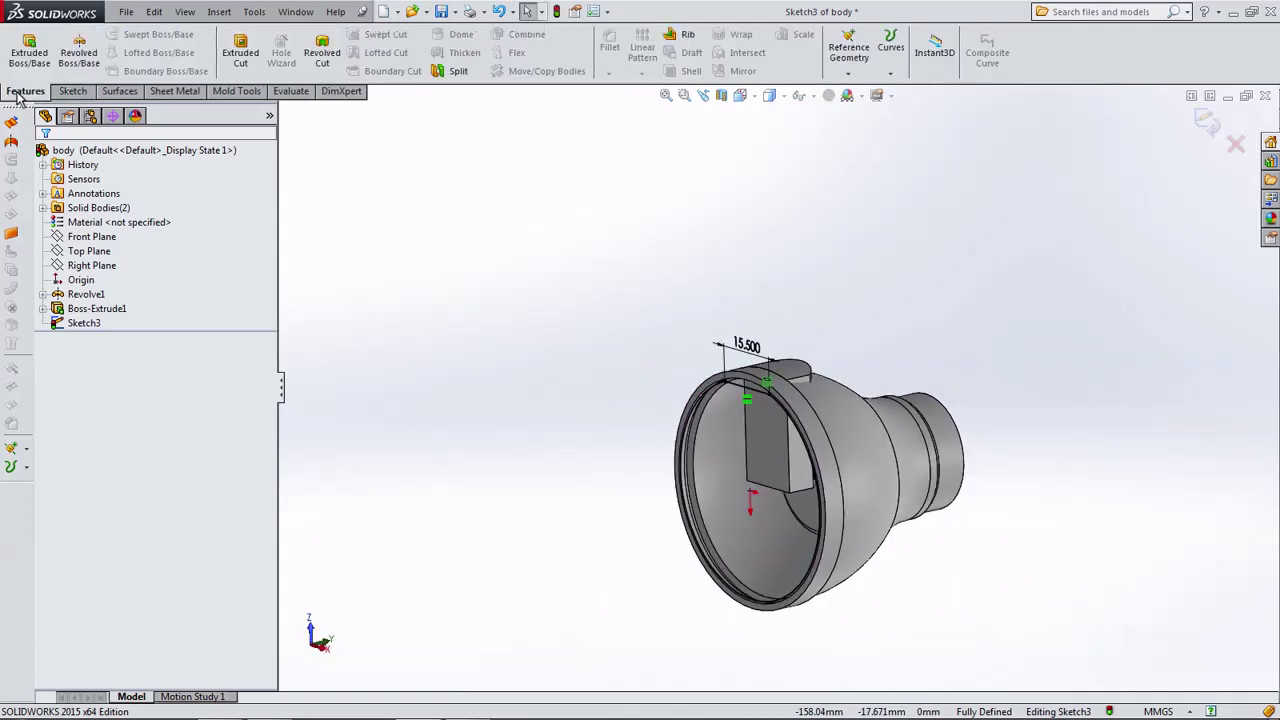
left_click(238, 52)
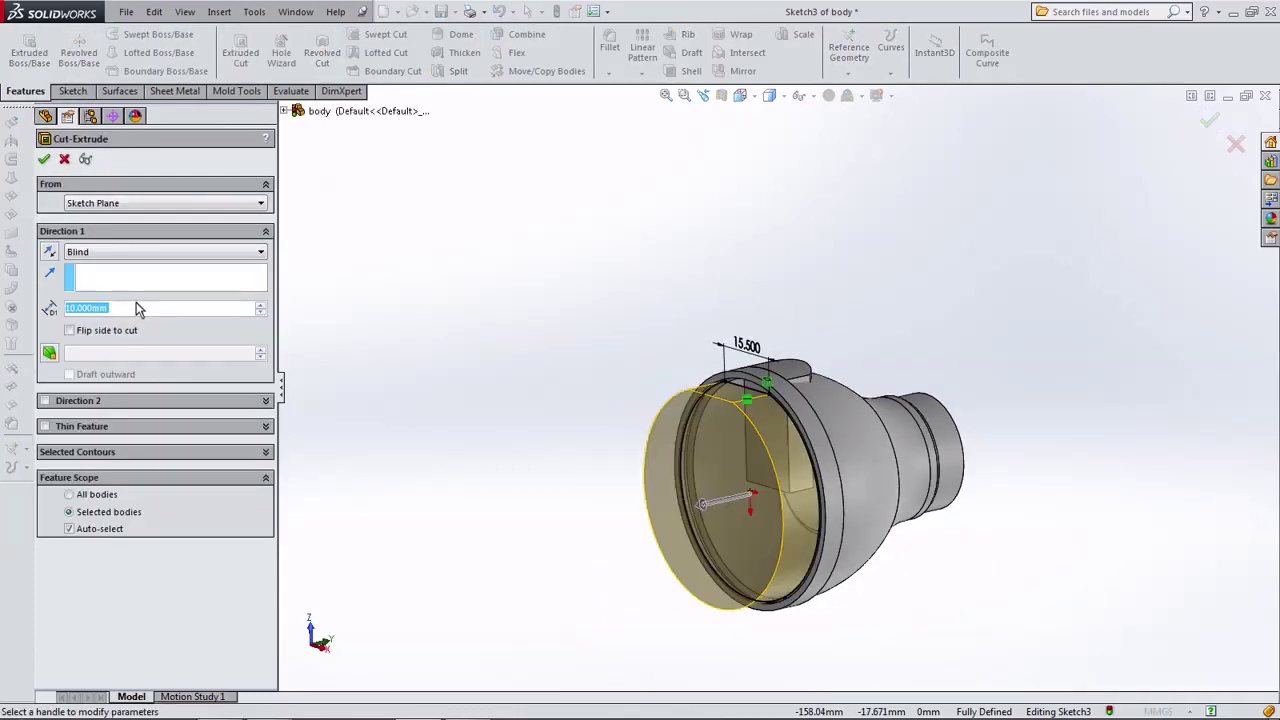
left_click(138, 251)
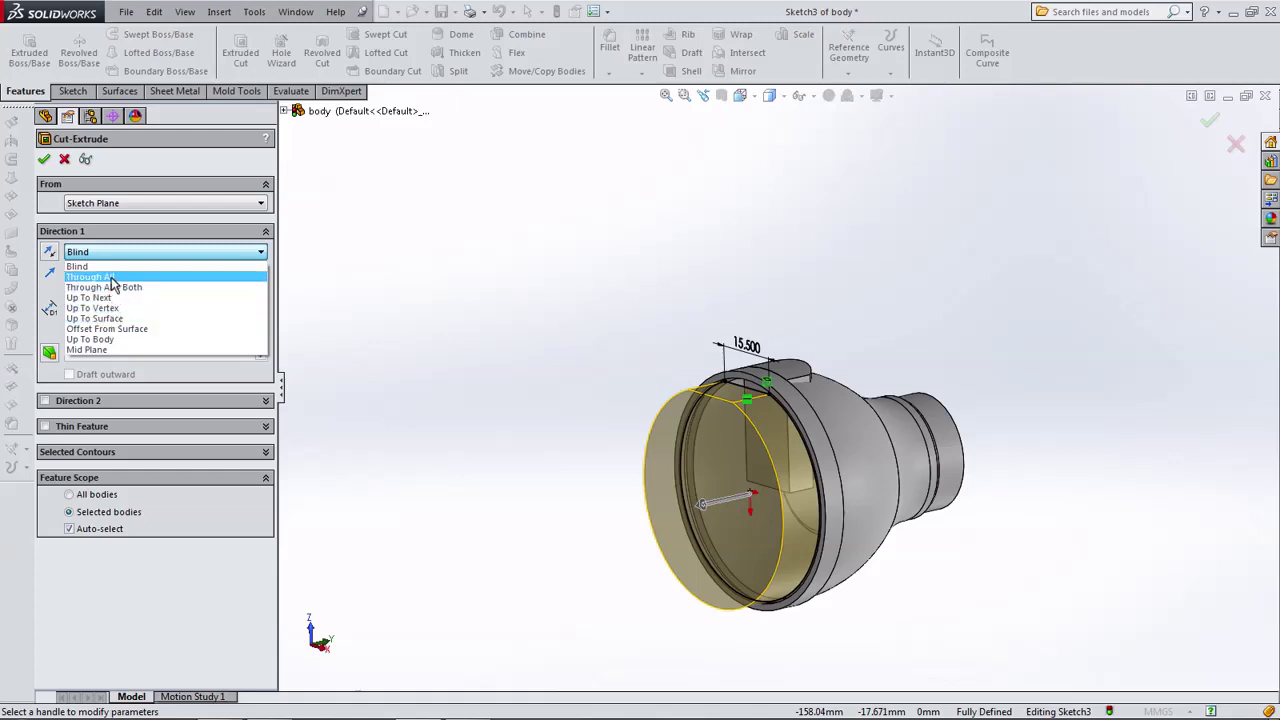
left_click(112, 279)
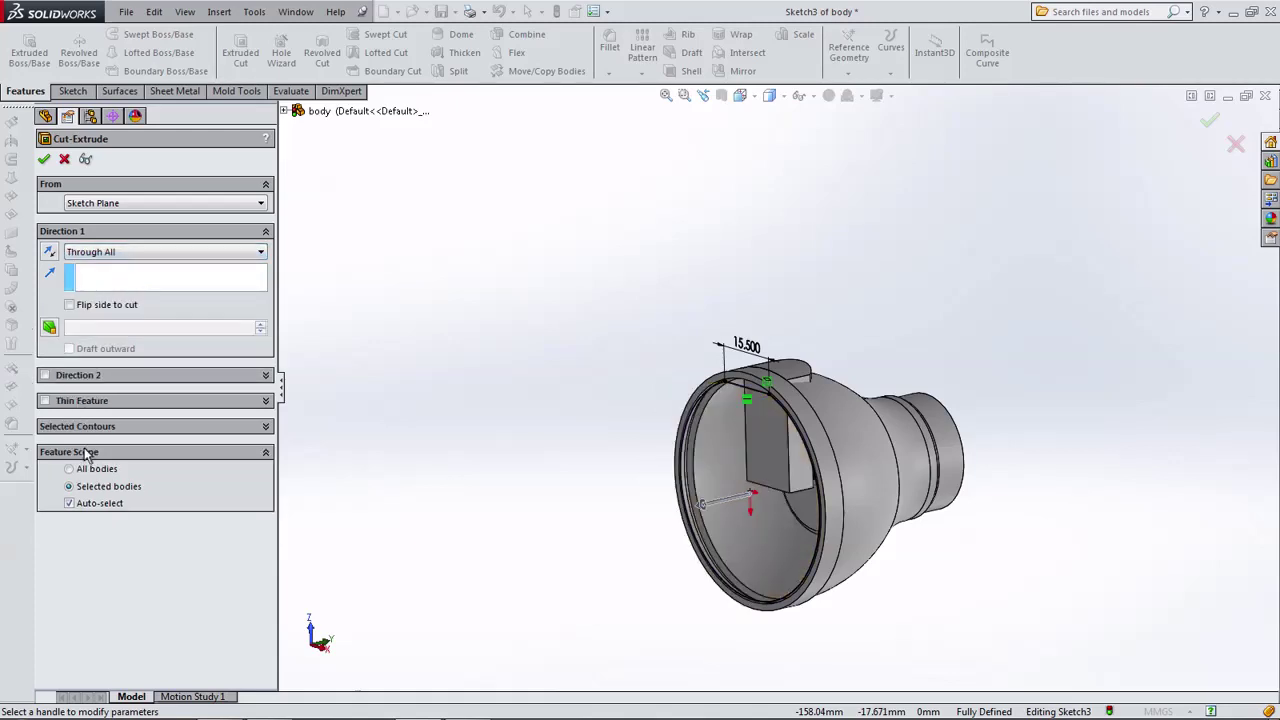
left_click(70, 501)
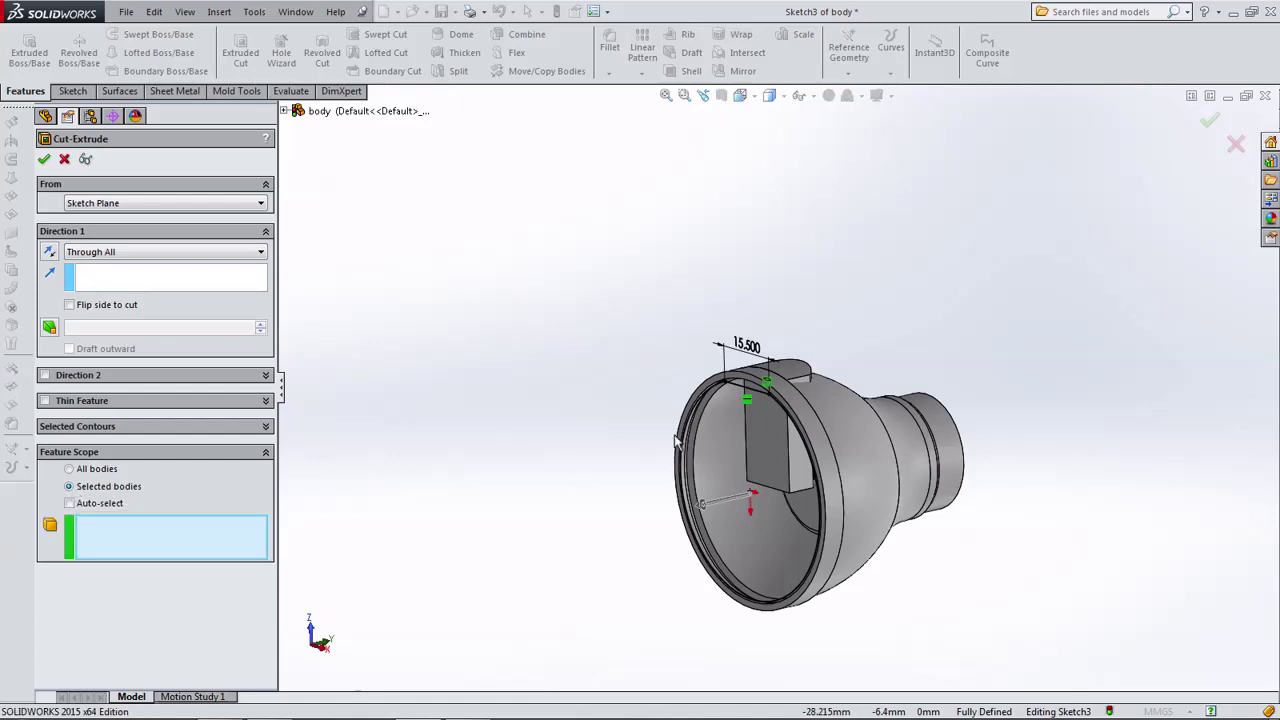
scroll(676, 441, "down", 3)
left_click(845, 390)
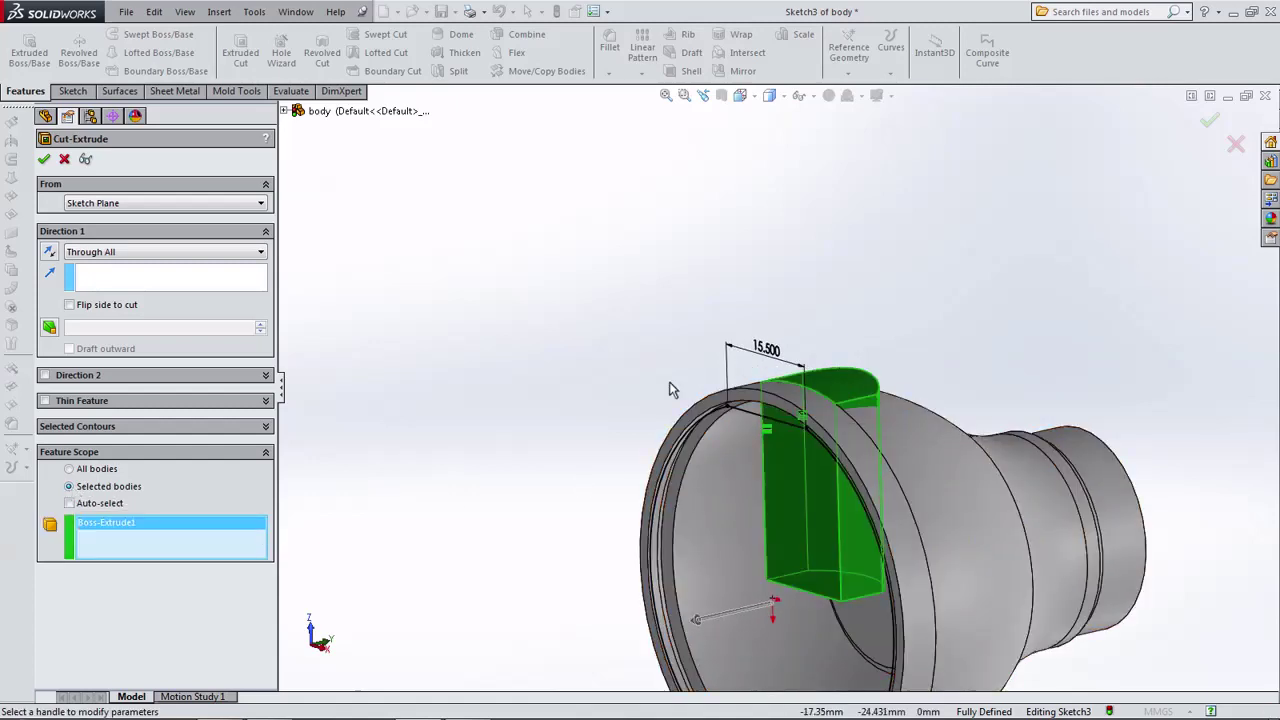
left_click(47, 253)
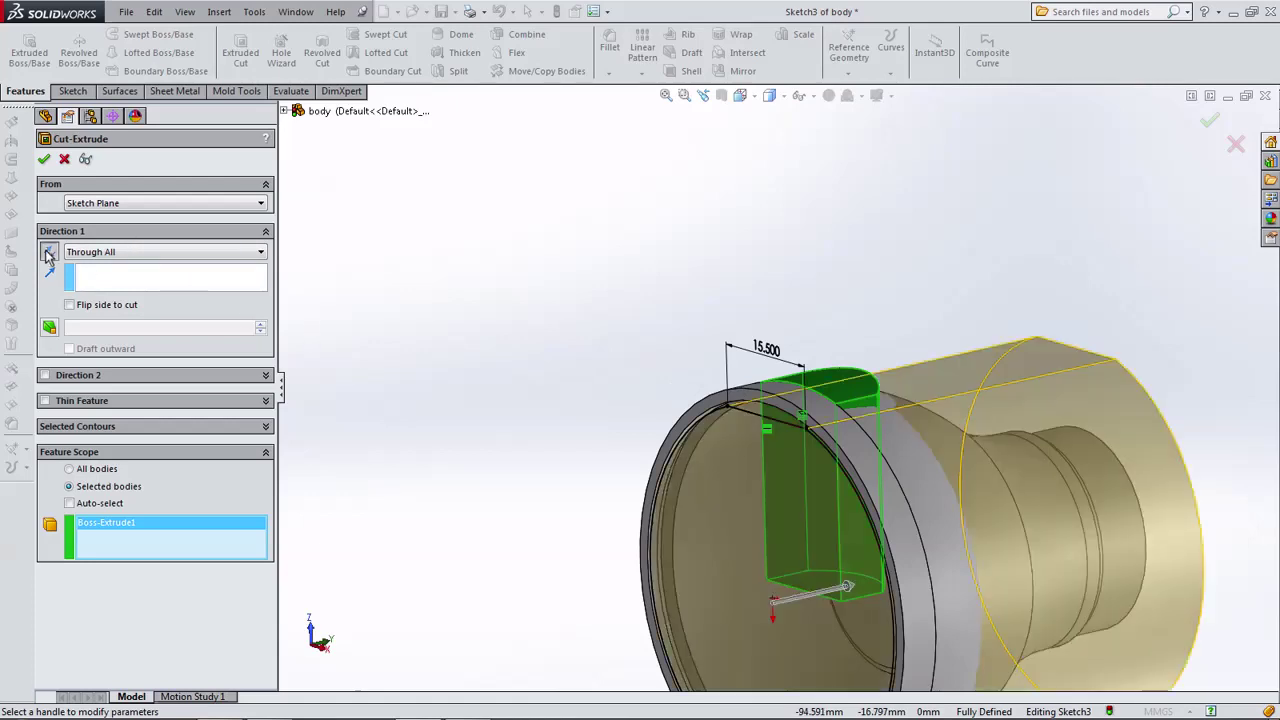
mouse_move(501, 274)
middle_mouse_down()
mouse_move(477, 269)
mouse_move(709, 377)
middle_mouse_up()
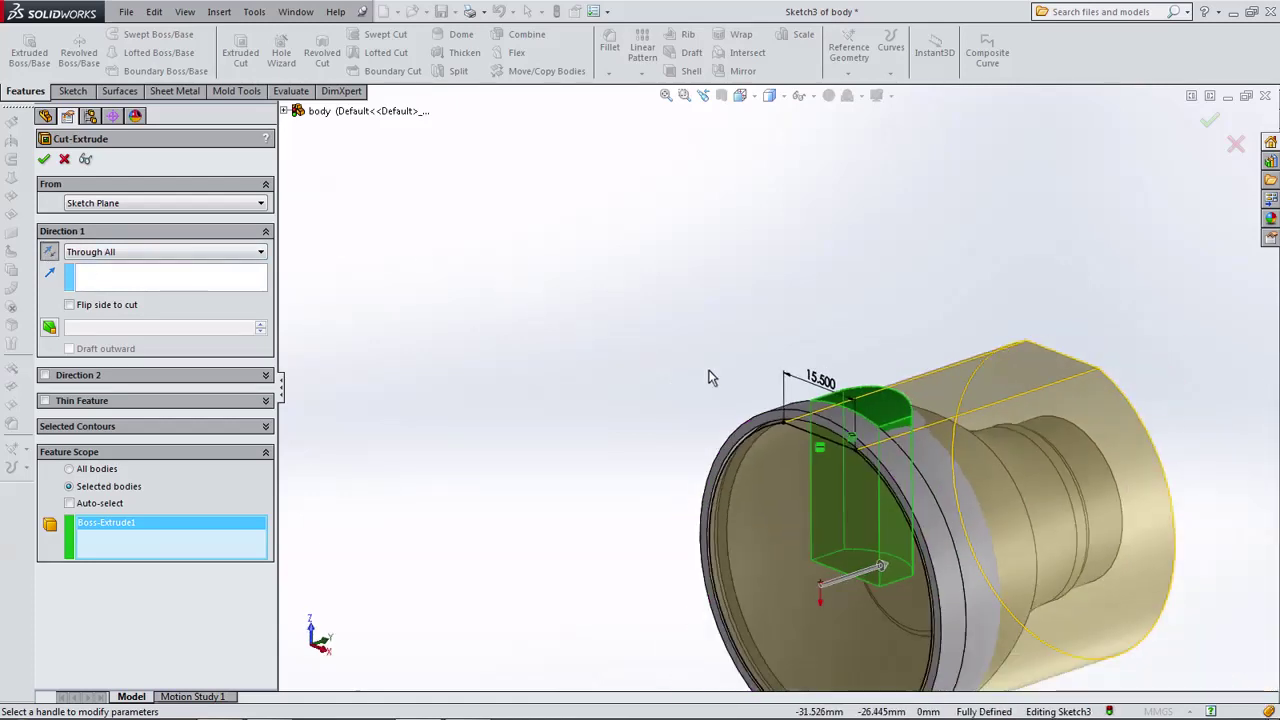
left_click(44, 161)
mouse_move(595, 400)
middle_mouse_down()
mouse_move(586, 200)
mouse_move(594, 414)
mouse_move(598, 312)
mouse_move(555, 276)
middle_mouse_up()
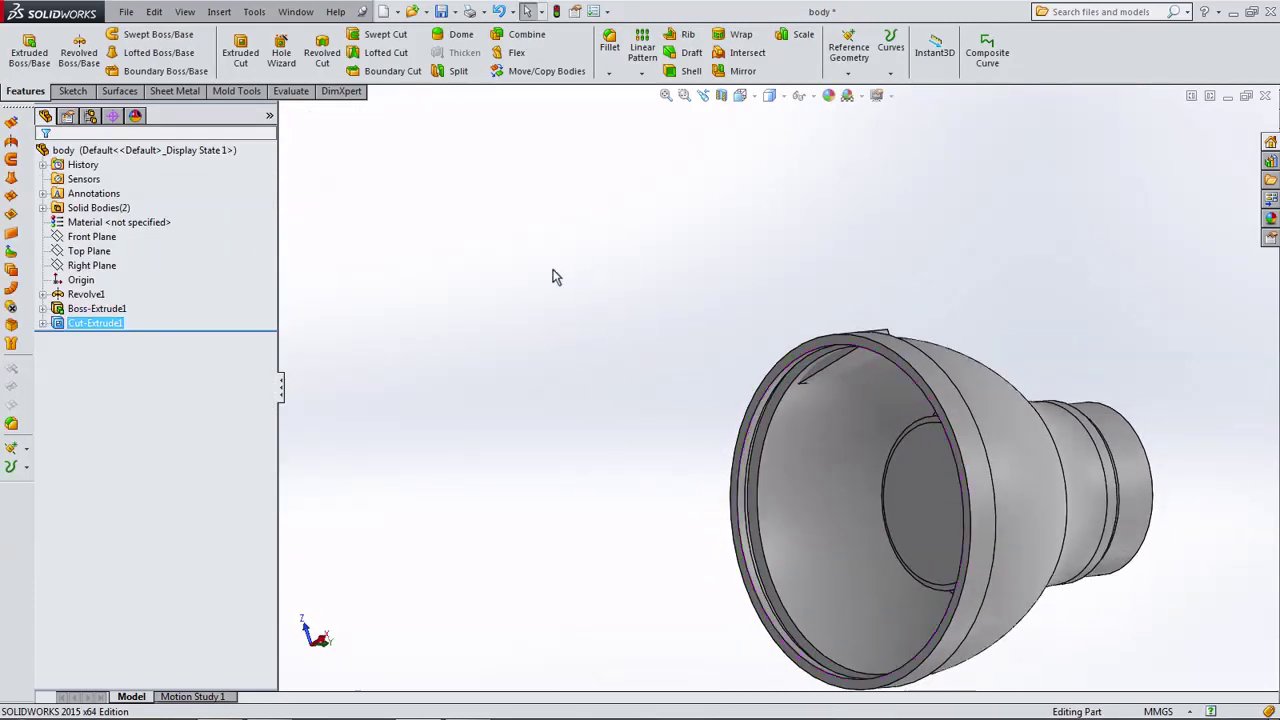
Combine the Cut-Extrude1 and Revolve1 bodies into a single body.
left_click(508, 38)
scroll(847, 367, "down", 2)
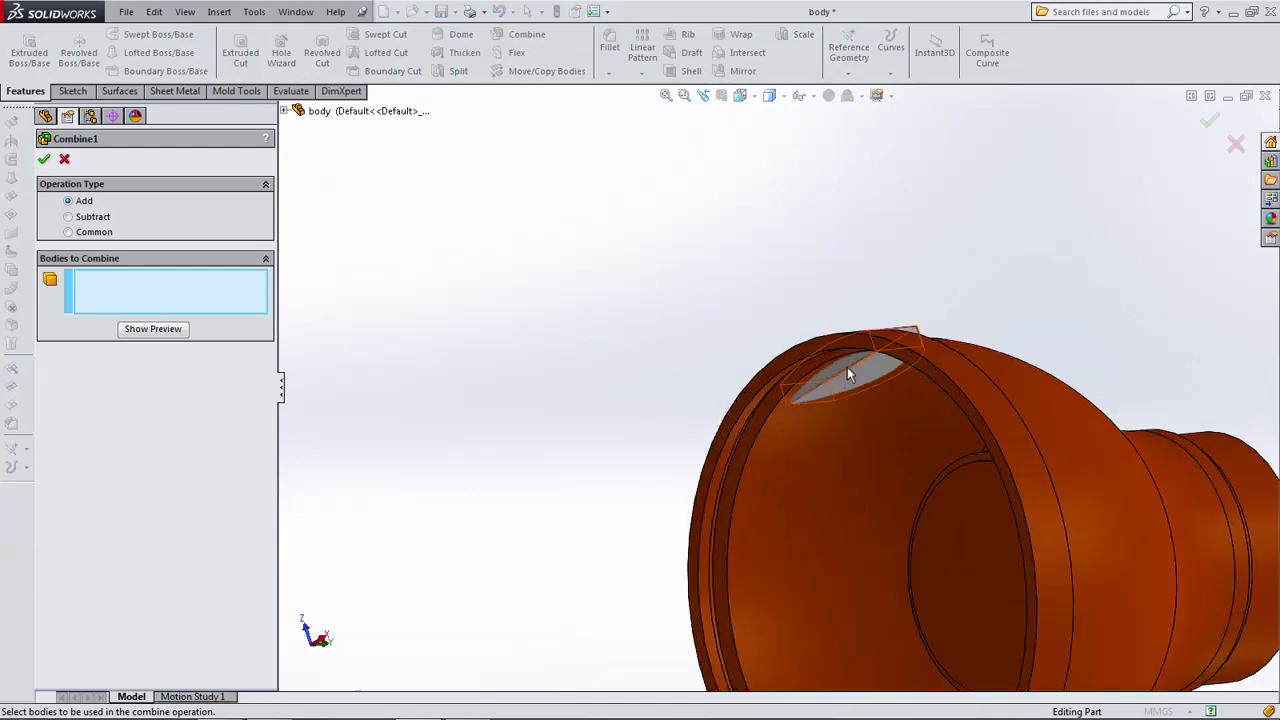
left_click(847, 367)
left_click(790, 482)
scroll(446, 353, "up", 3)
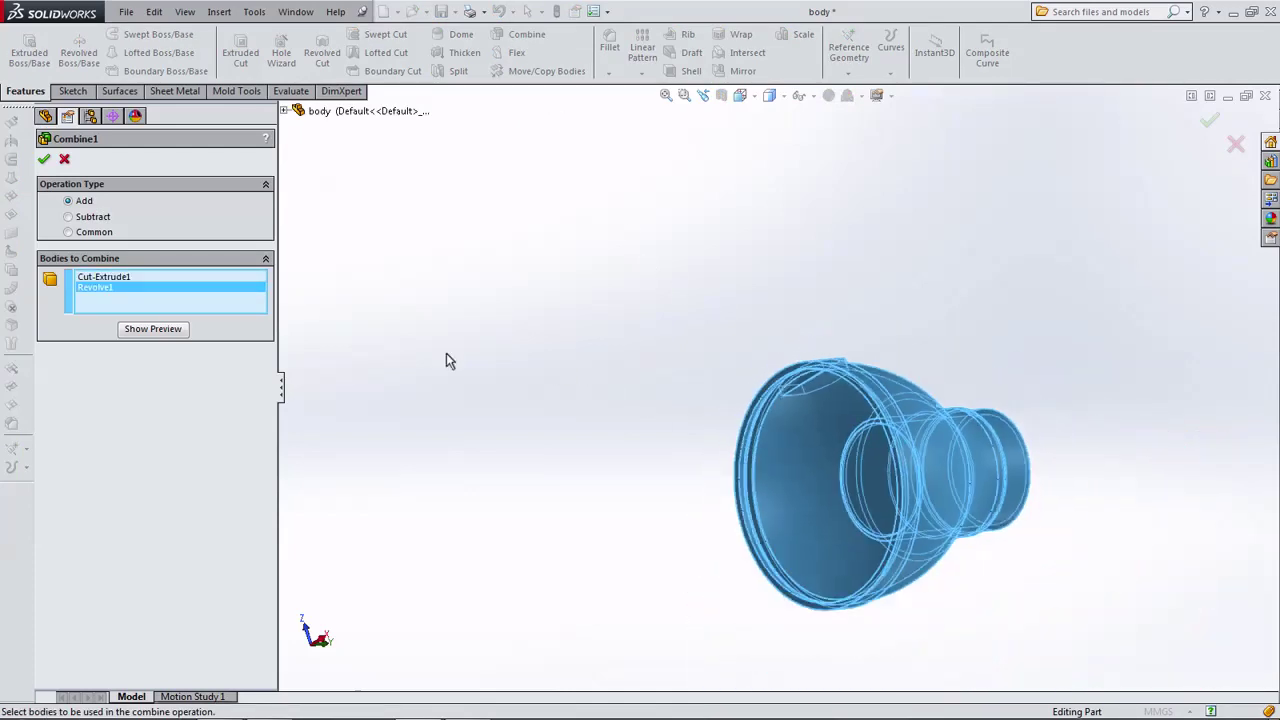
left_click(44, 163)
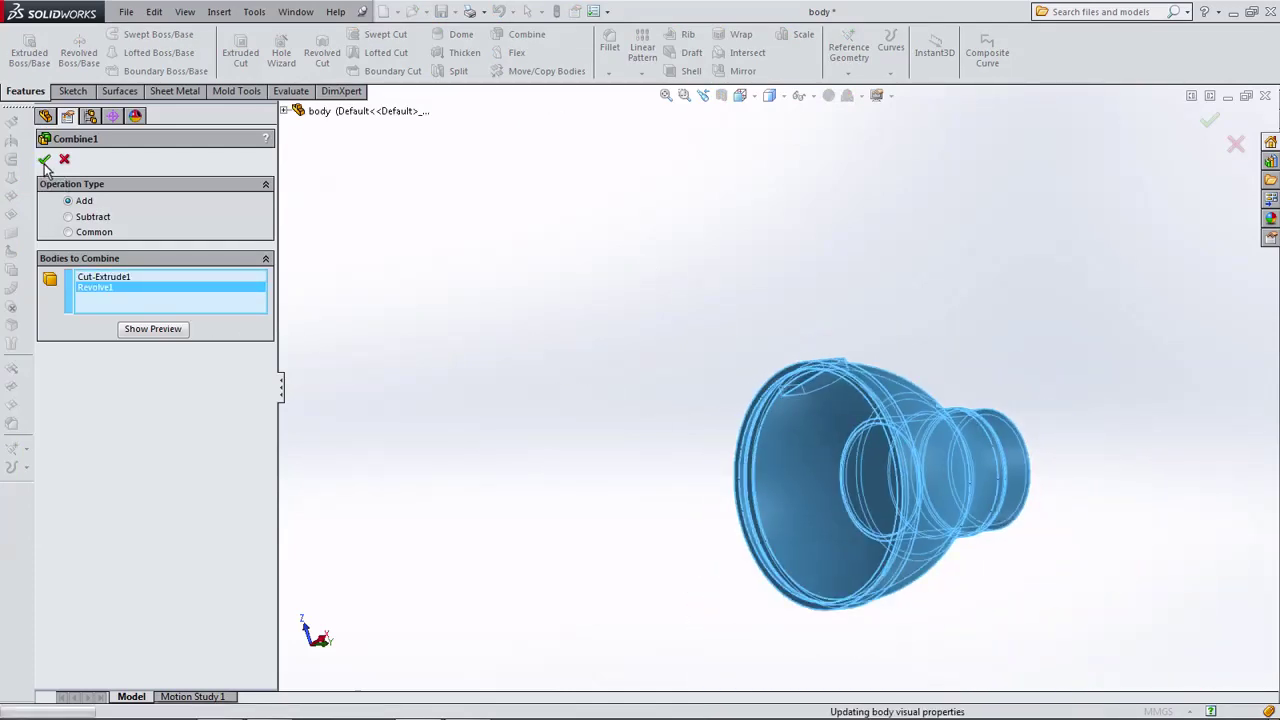
Roll the history back before Combine1 and forward again, ending in Front view.
left_click(740, 95)
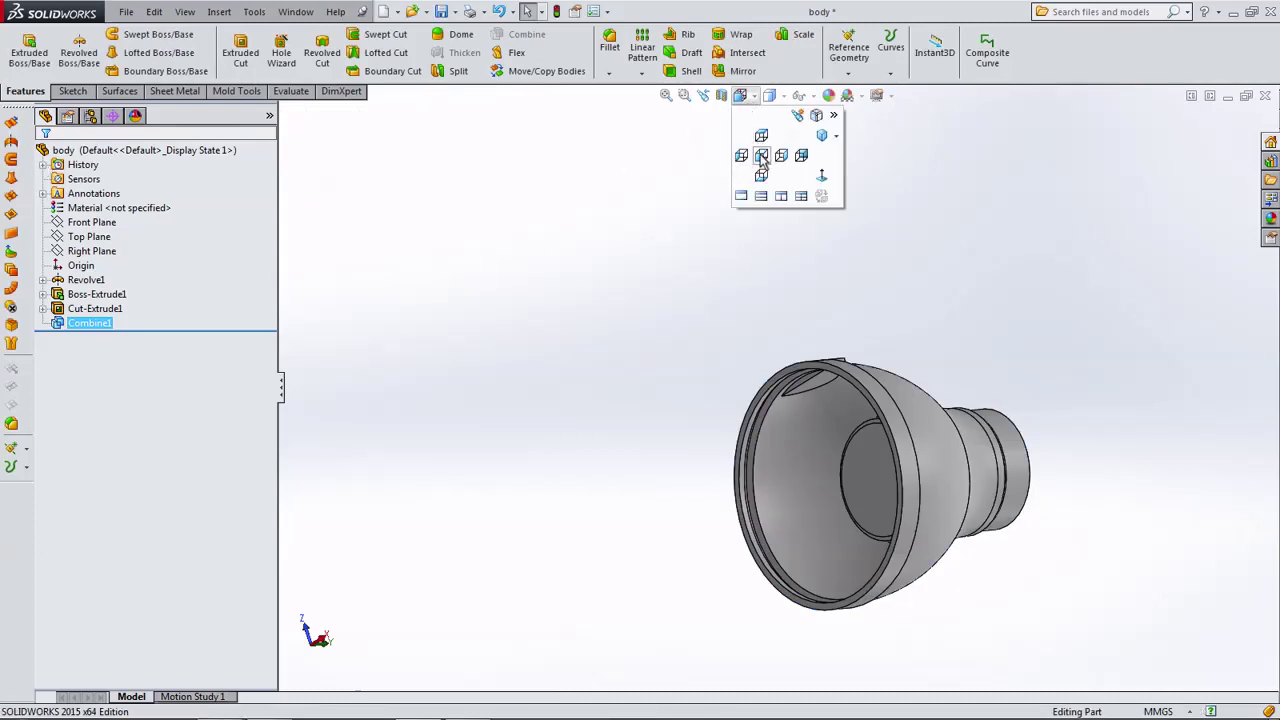
left_click(762, 158)
left_click(467, 385)
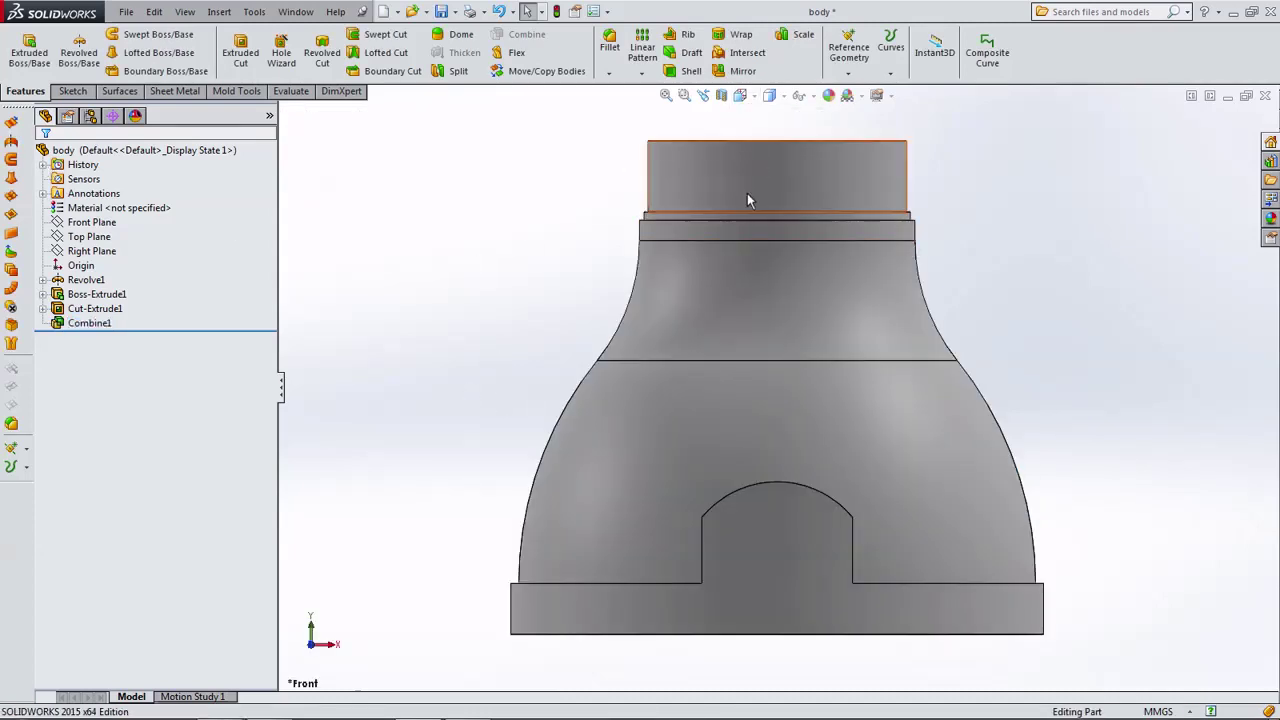
left_click(187, 332)
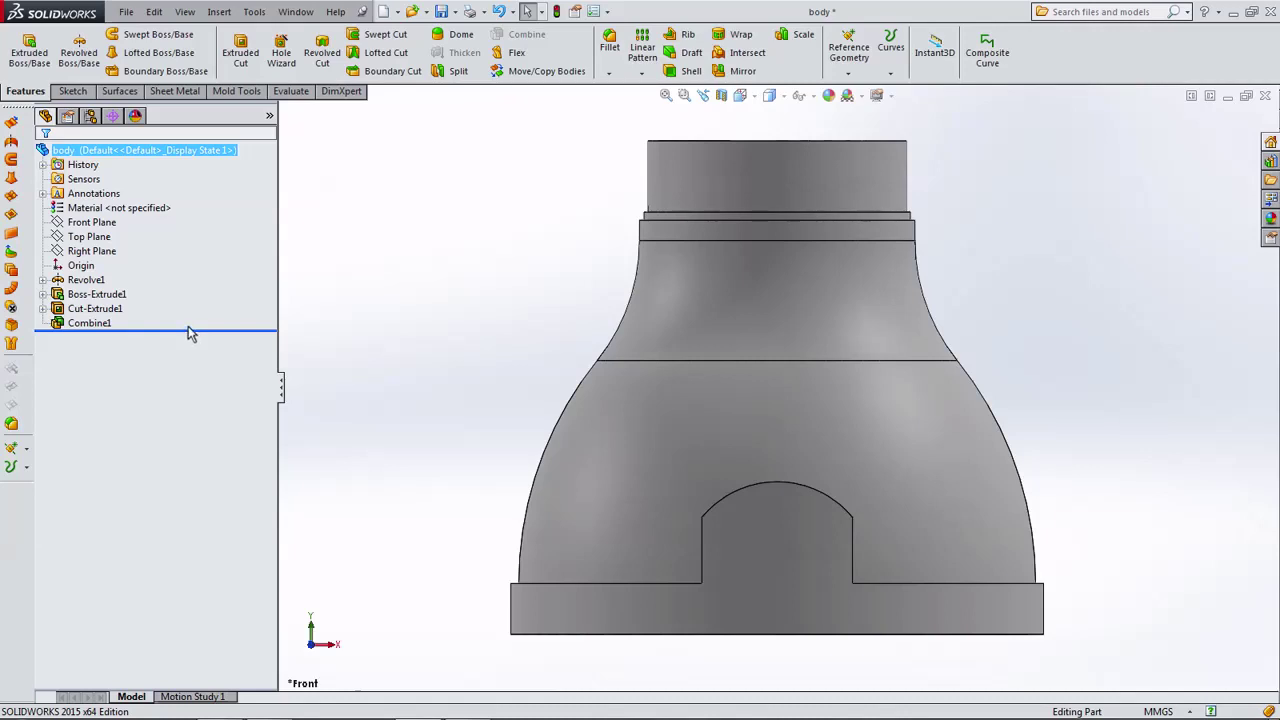
left_click_drag(190, 333, 194, 327)
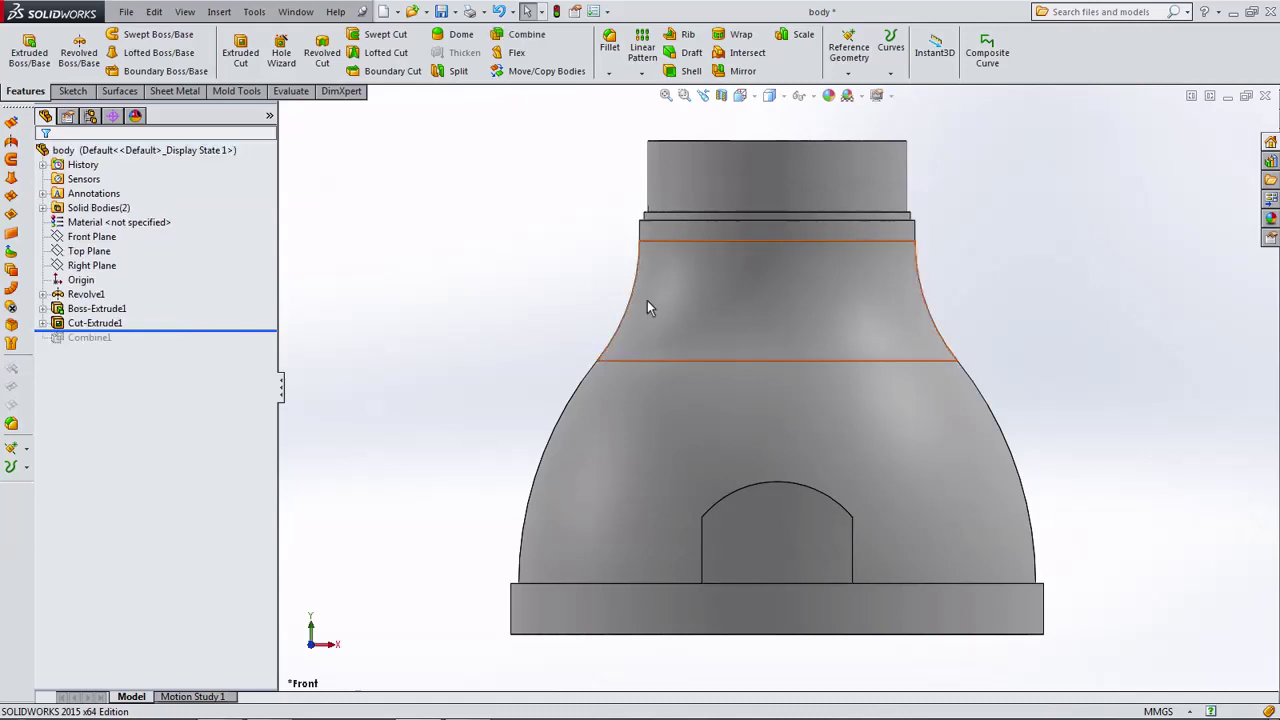
left_click(740, 95)
left_click(781, 157)
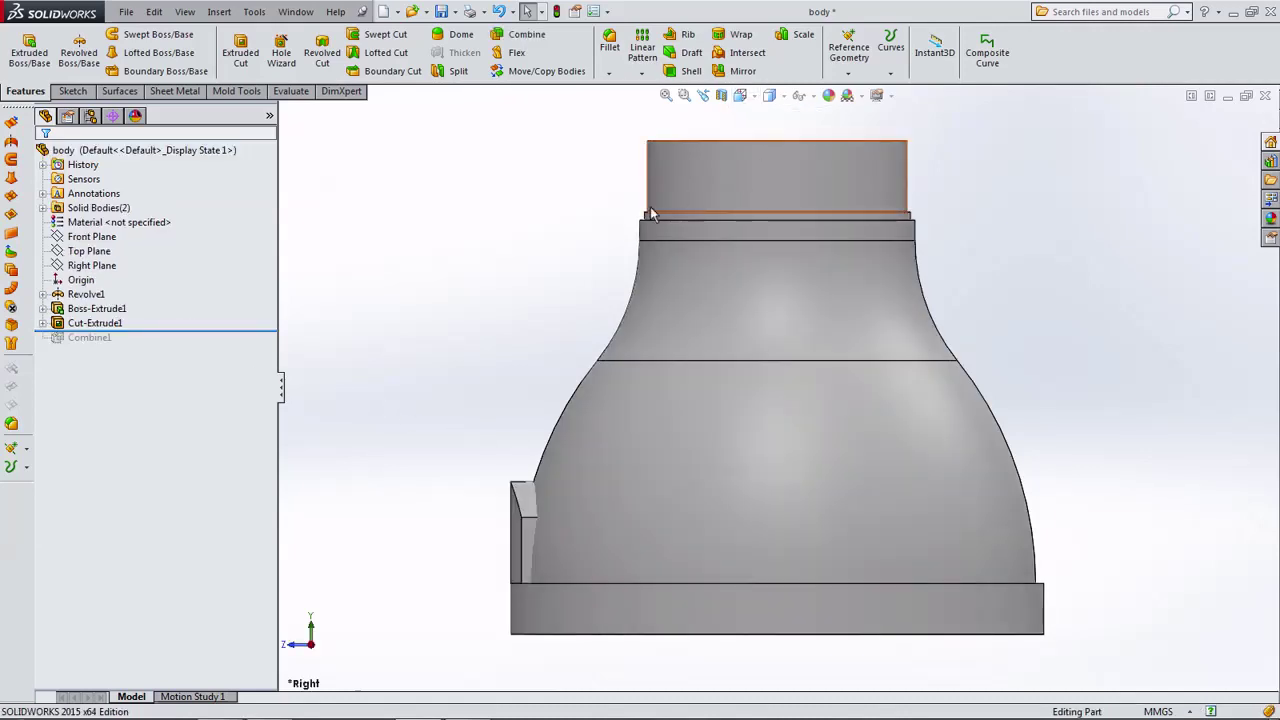
left_click_drag(128, 340, 127, 355)
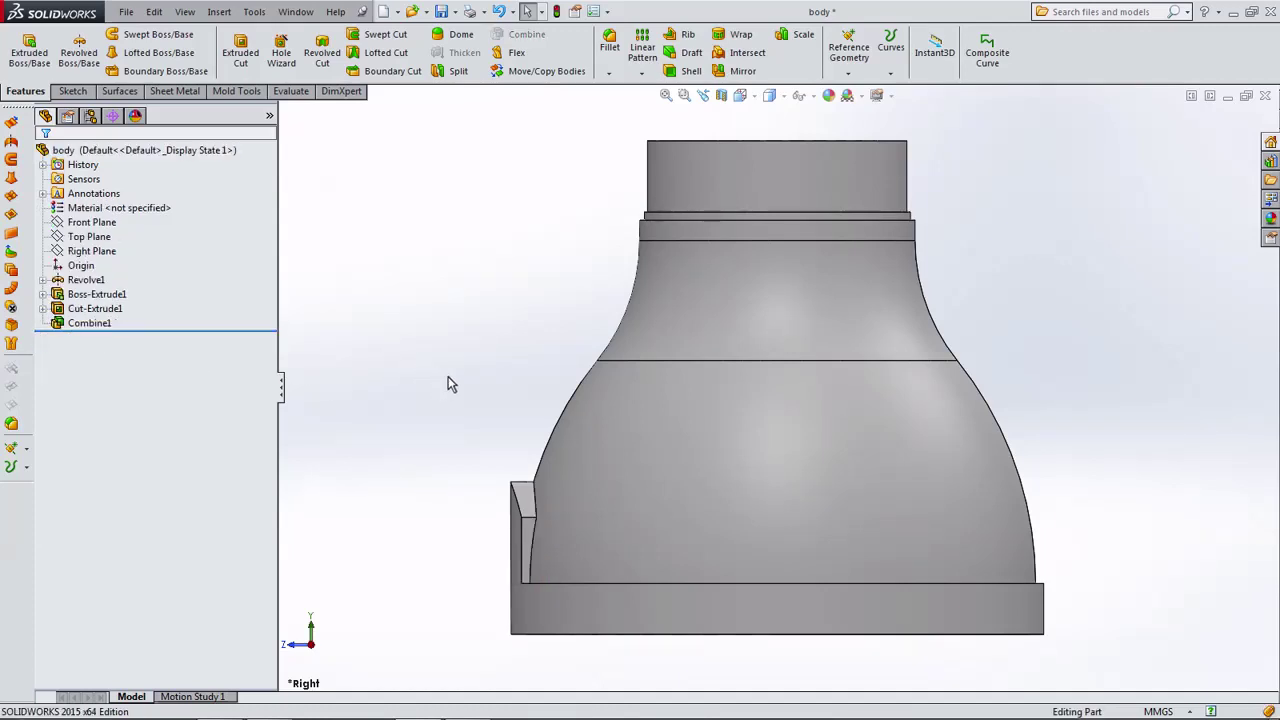
left_click(740, 95)
left_click(764, 148)
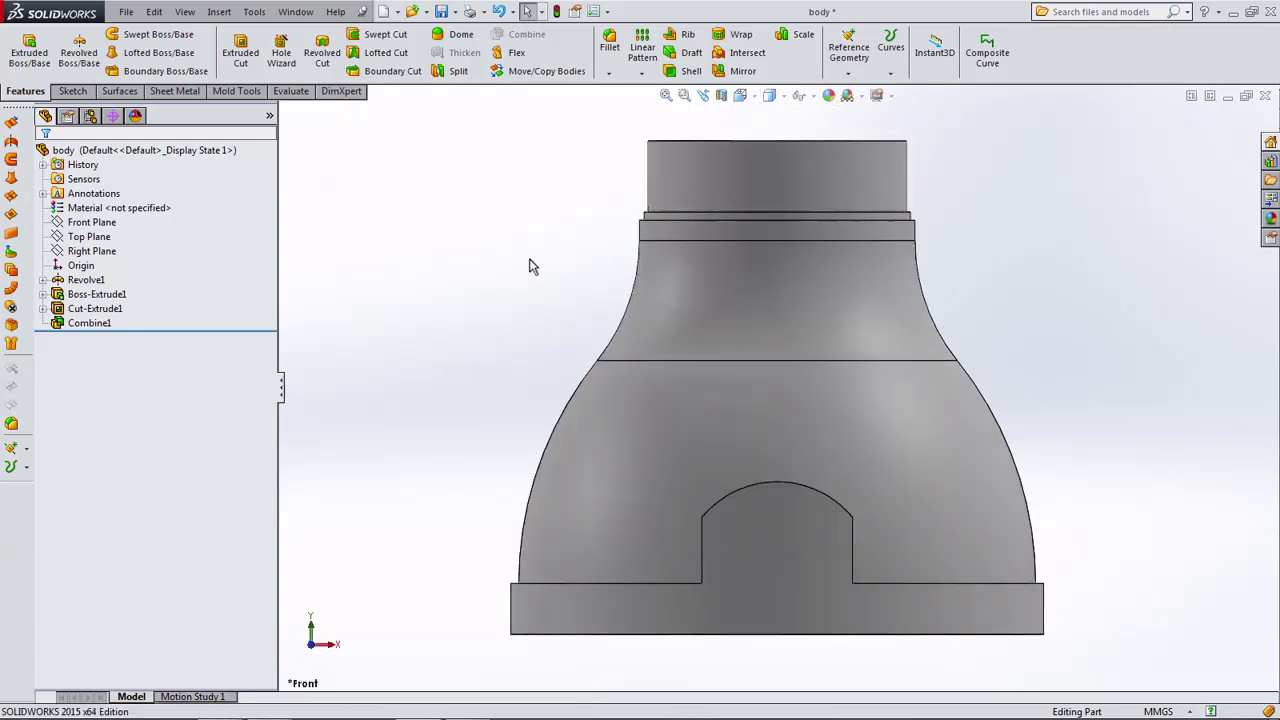
Start a sketch on the Front Plane with a vertical centerline from the origin.
left_click(91, 222)
left_click(106, 206)
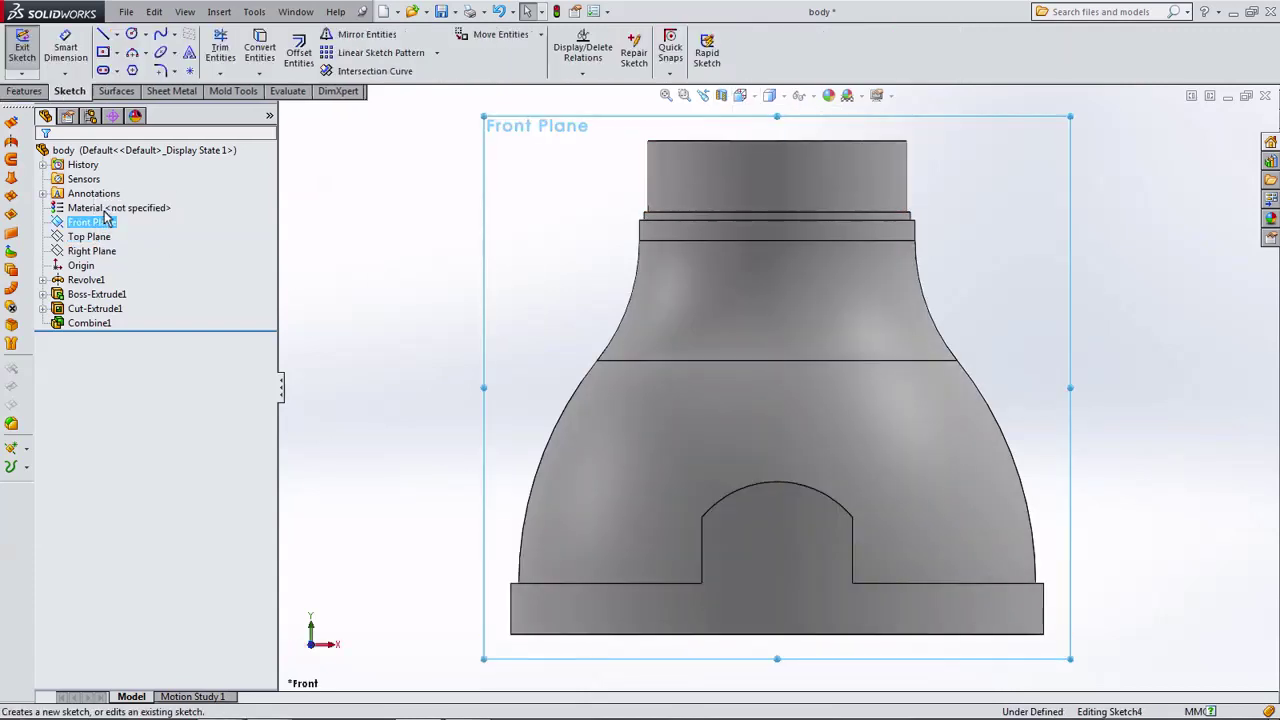
left_click(117, 34)
left_click(128, 63)
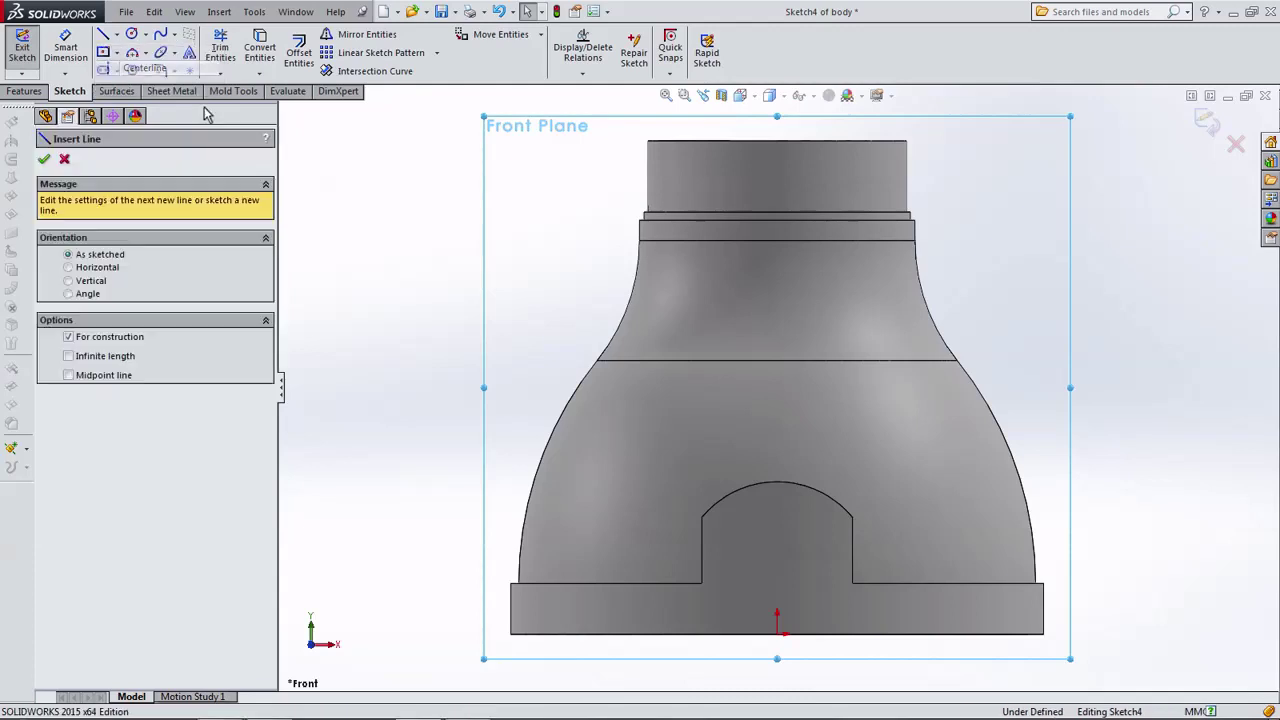
left_click(777, 634)
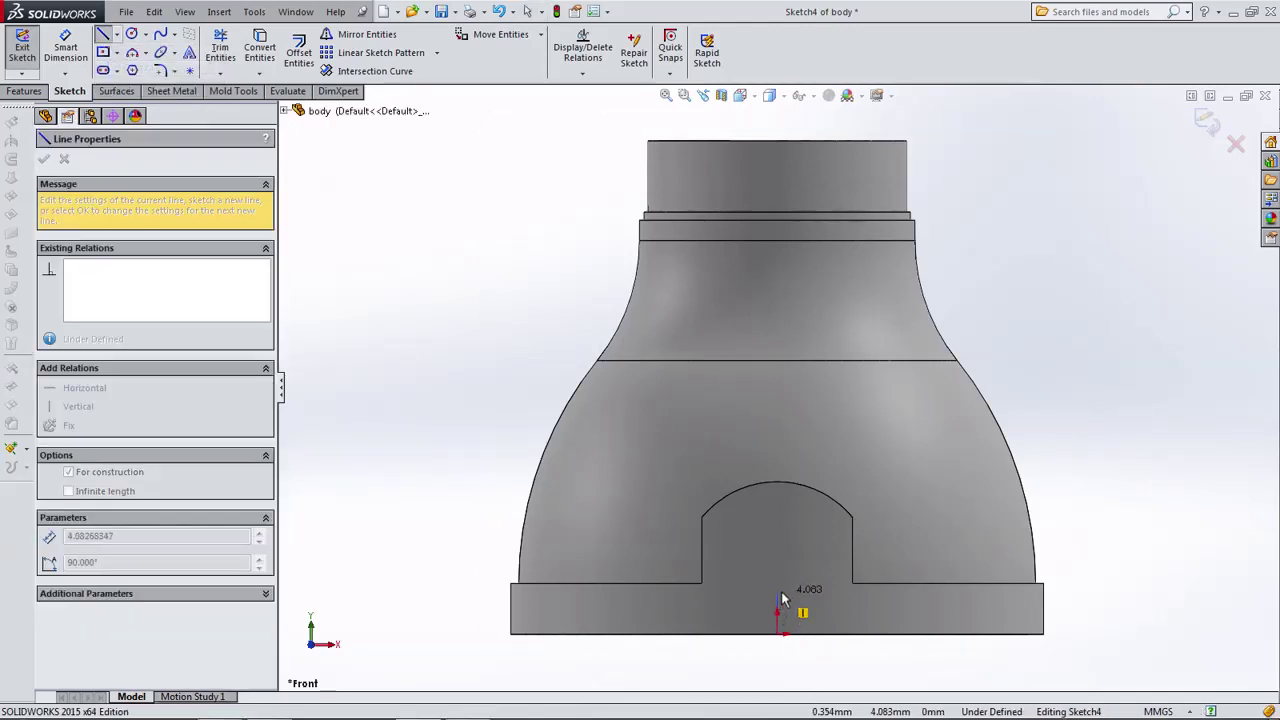
double_click(779, 523)
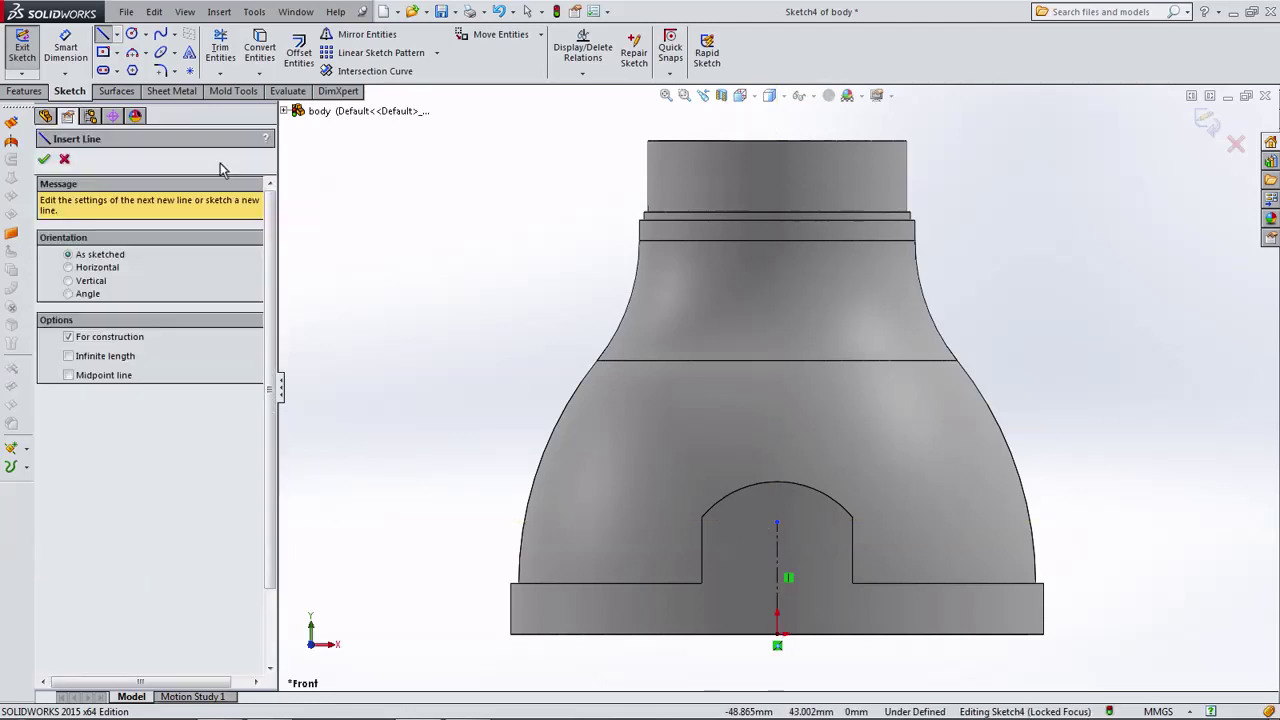
Draw a three-point arc across the arch, centred on the centerline's top point.
left_click(133, 56)
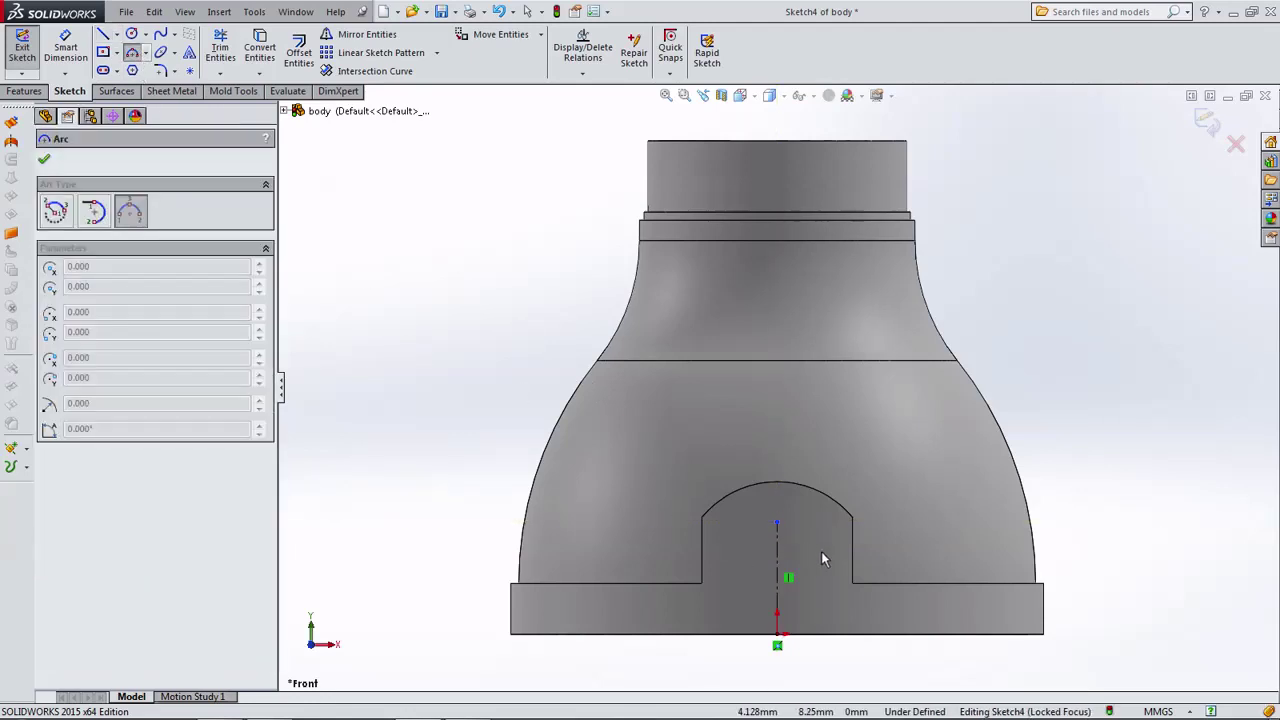
left_click_drag(828, 551, 728, 549)
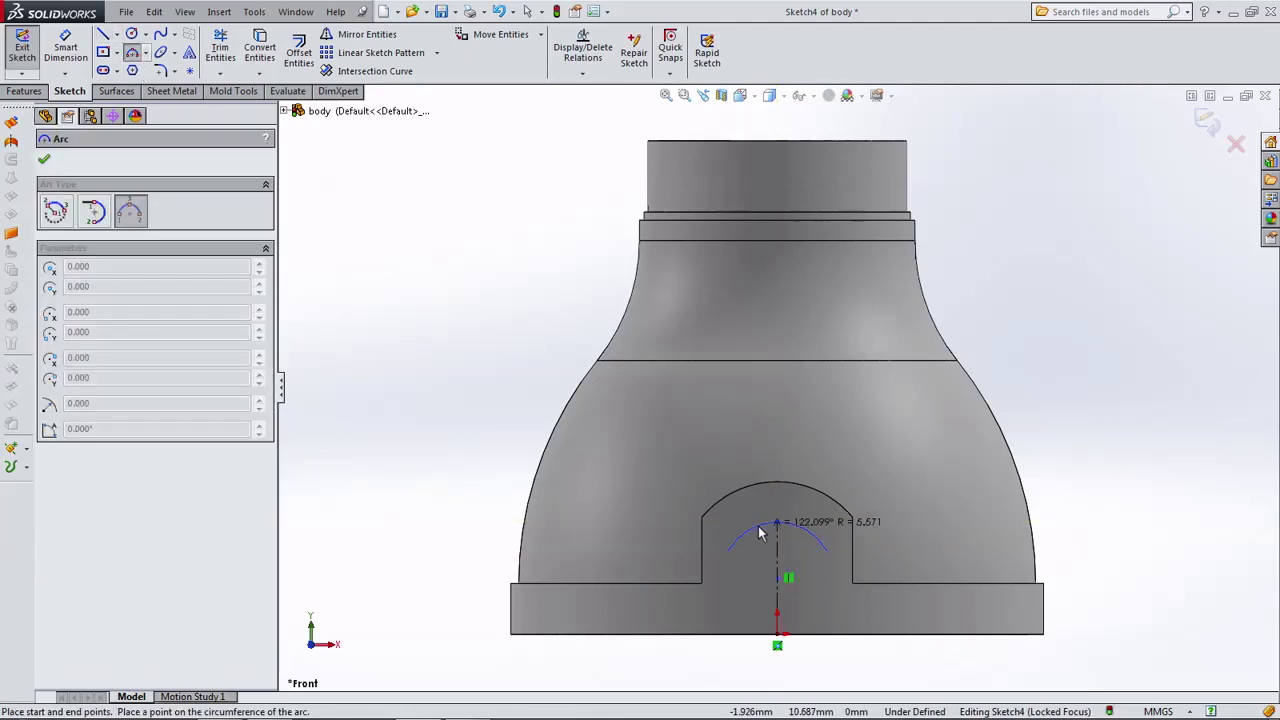
left_click(754, 546)
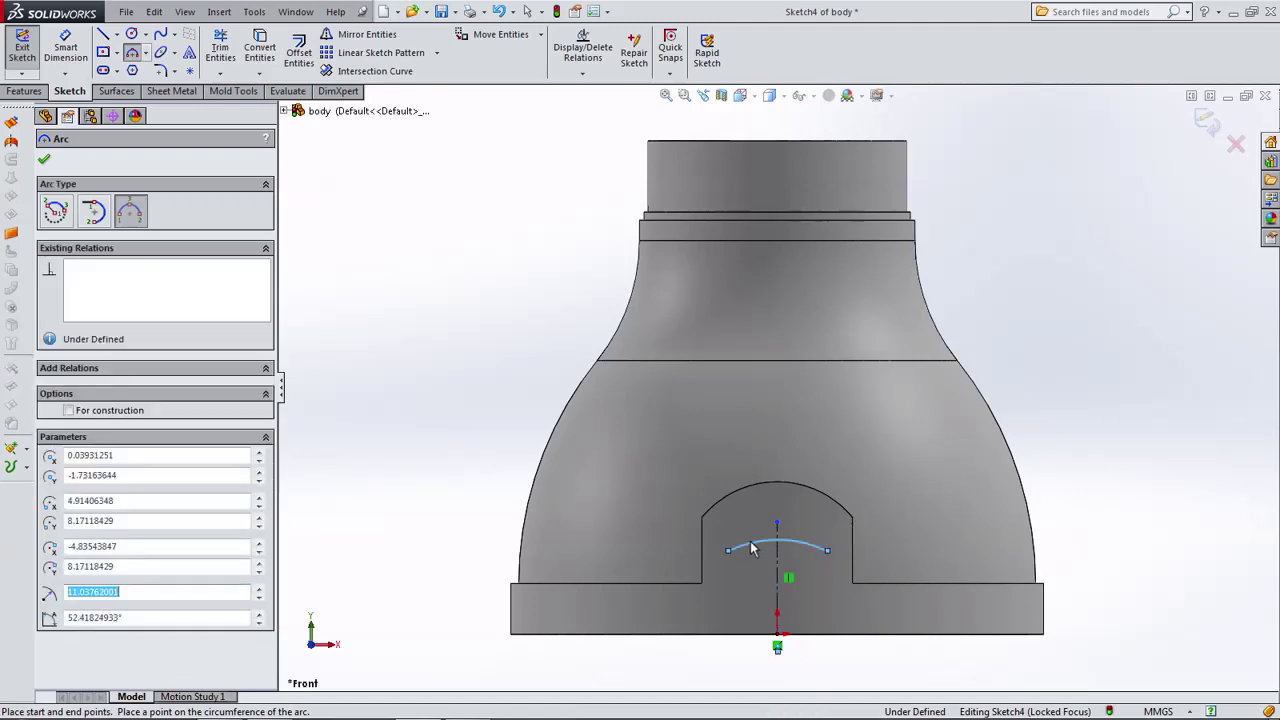
key("Escape")
left_click(777, 522)
left_click(735, 548, "ctrl")
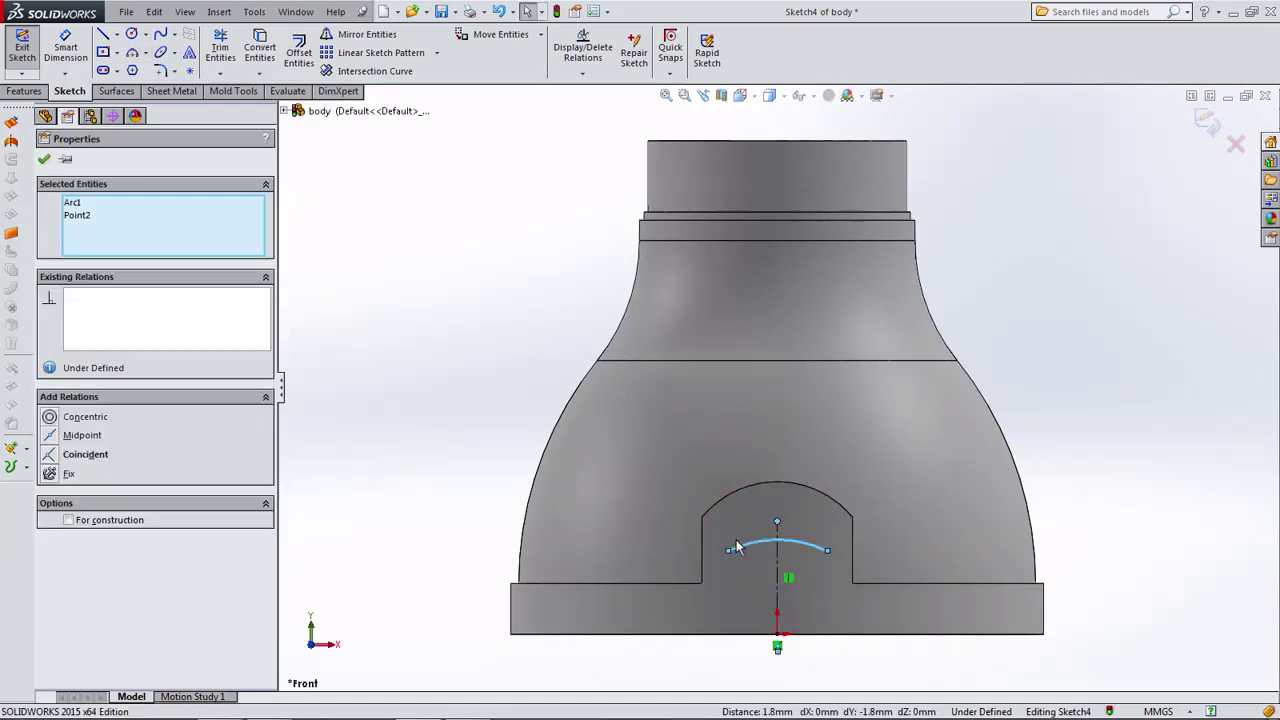
left_click(85, 455)
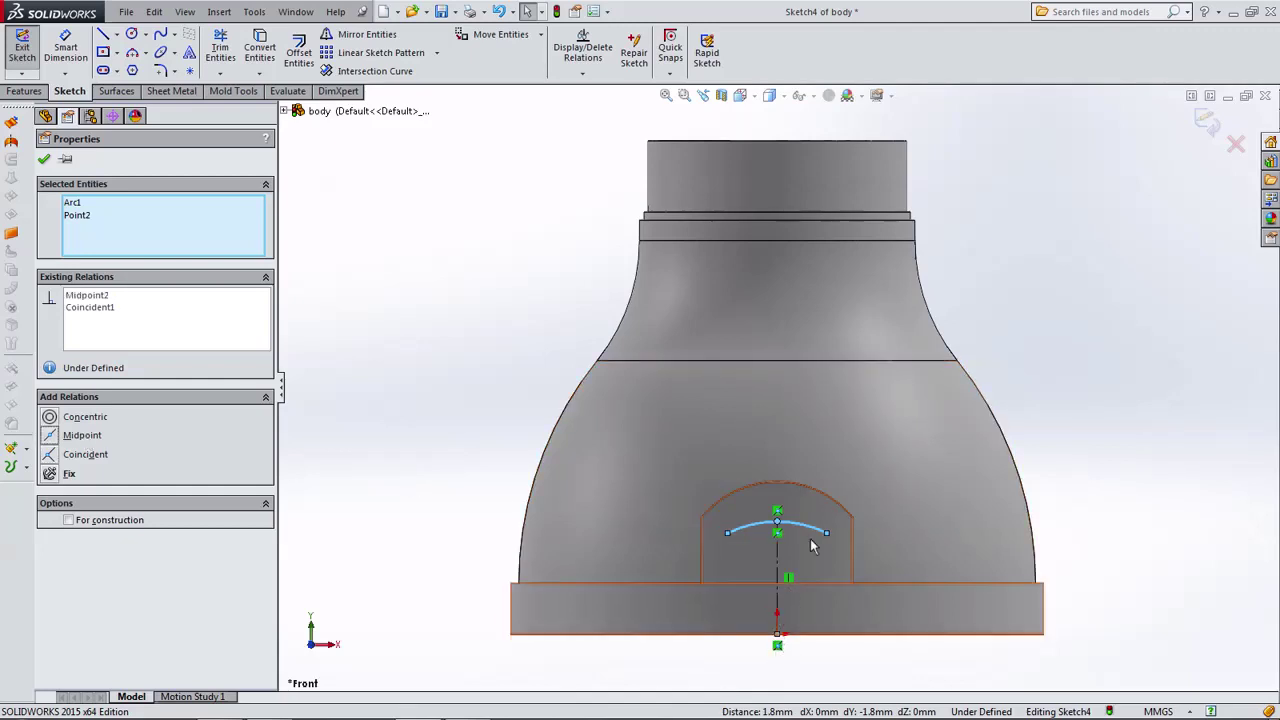
Raise the arc and dimension its height above the origin to 12 mm.
mouse_move(828, 532)
left_mouse_down()
mouse_move(837, 558)
mouse_move(827, 424)
left_mouse_up()
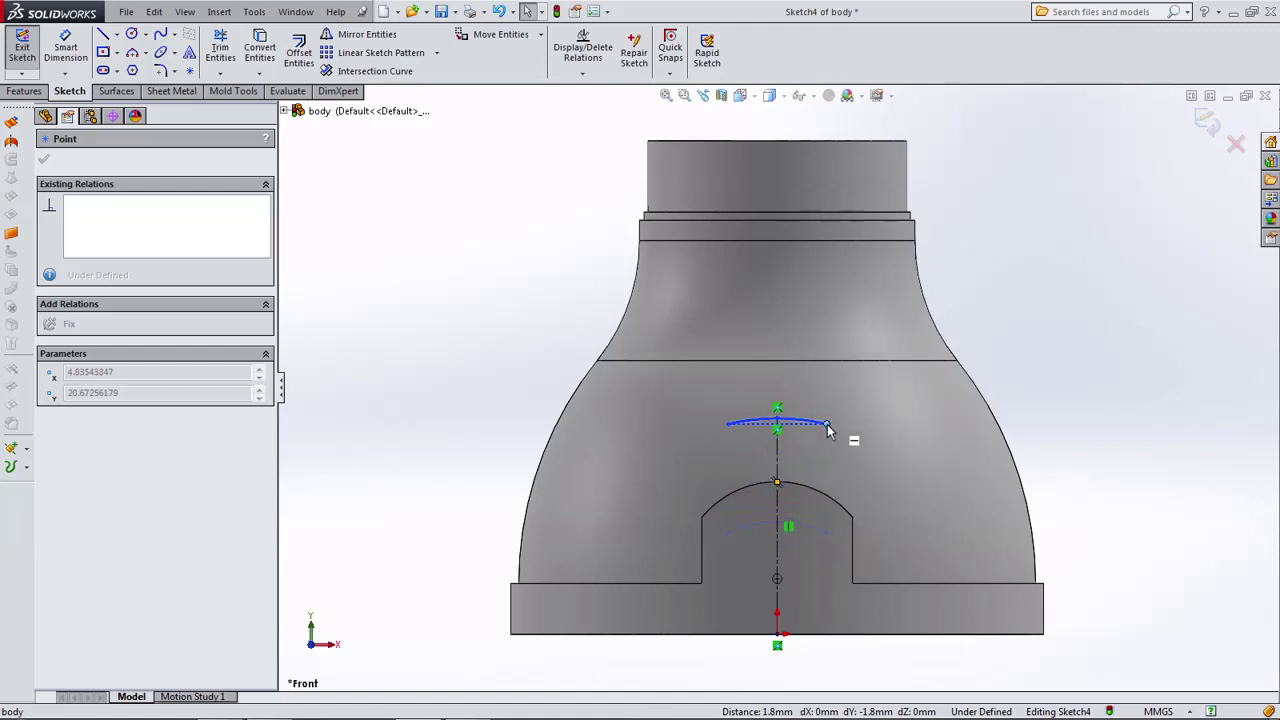
scroll(775, 565, "up", 3)
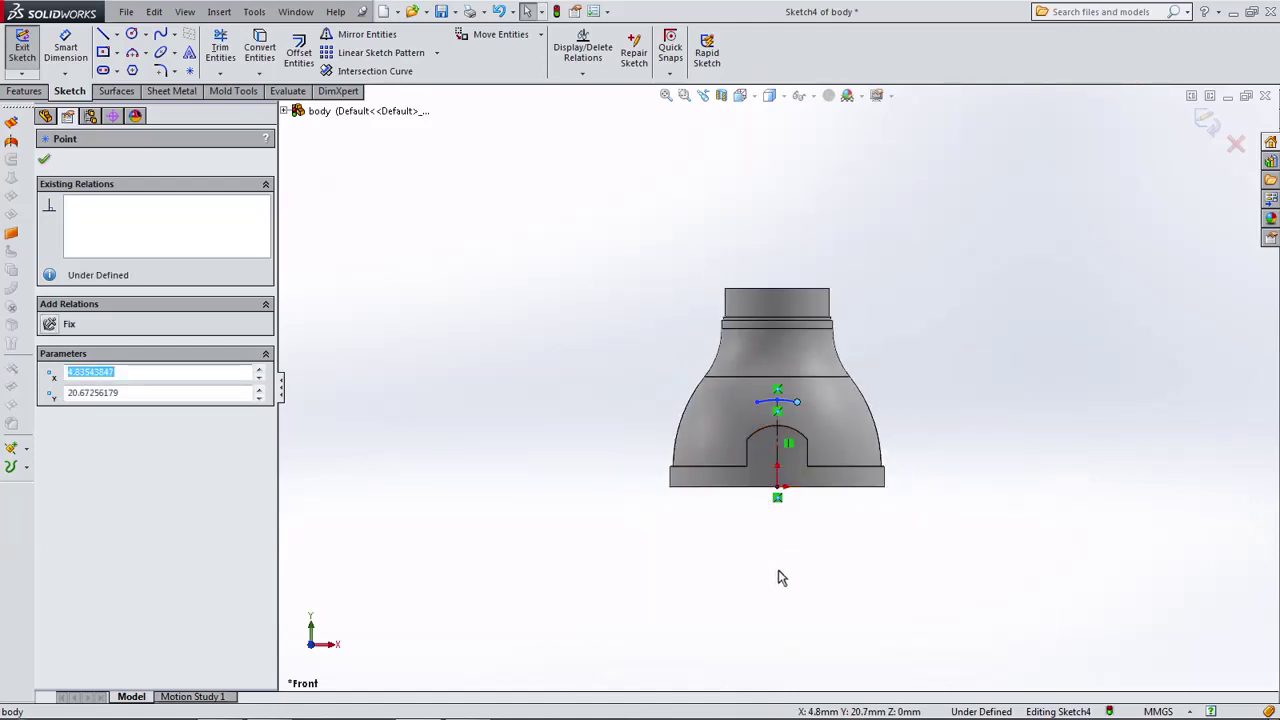
scroll(800, 429, "down", 1)
scroll(790, 400, "down", 2)
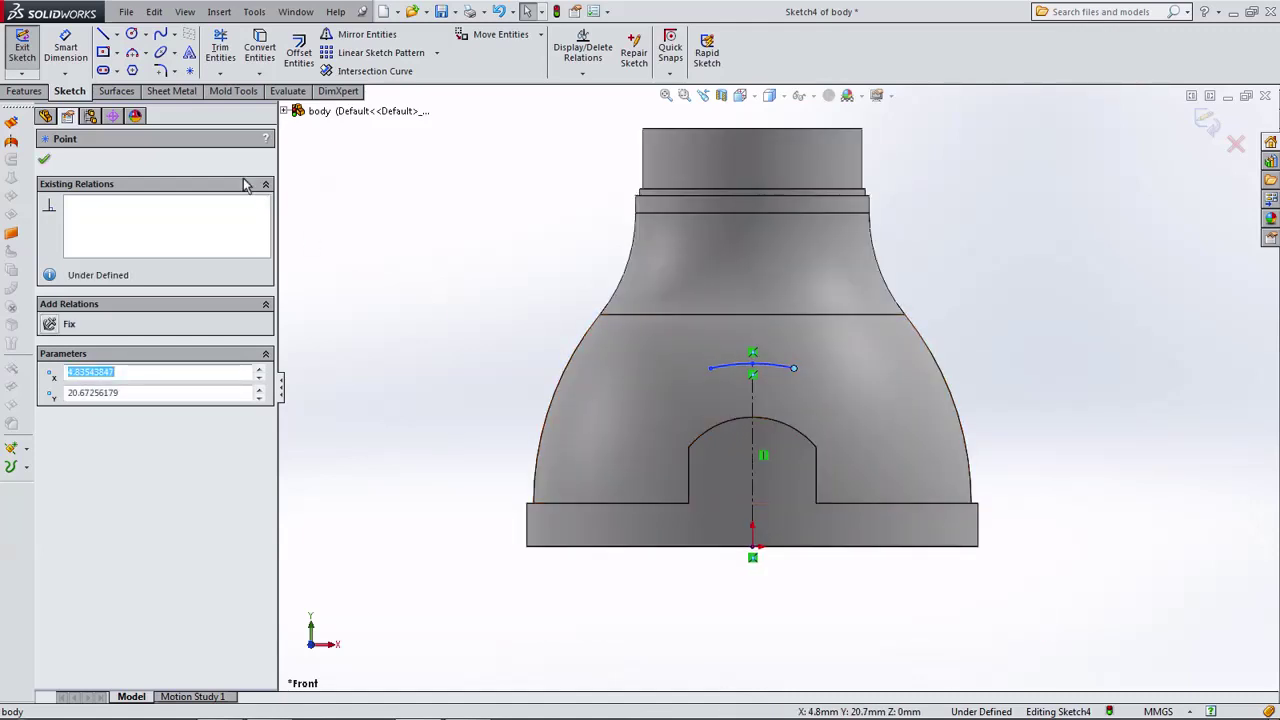
left_click(65, 50)
left_click(752, 373)
left_click(752, 548)
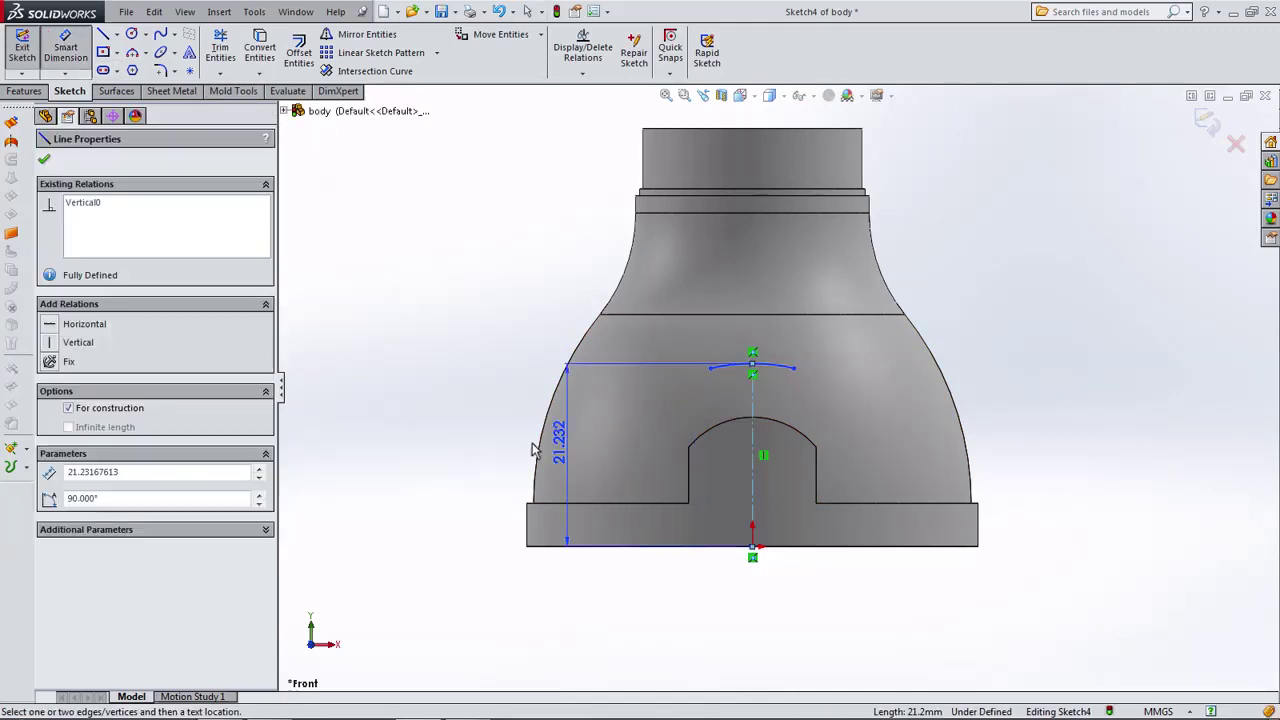
left_click(437, 457)
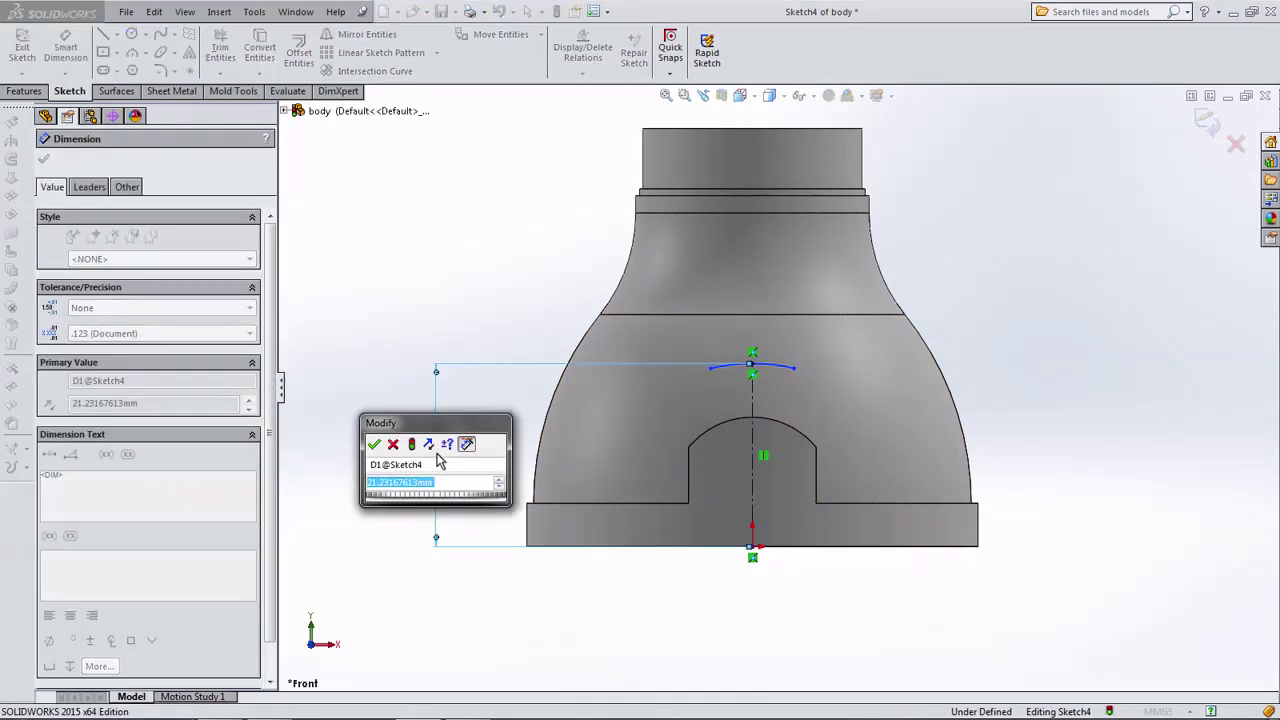
type("12")
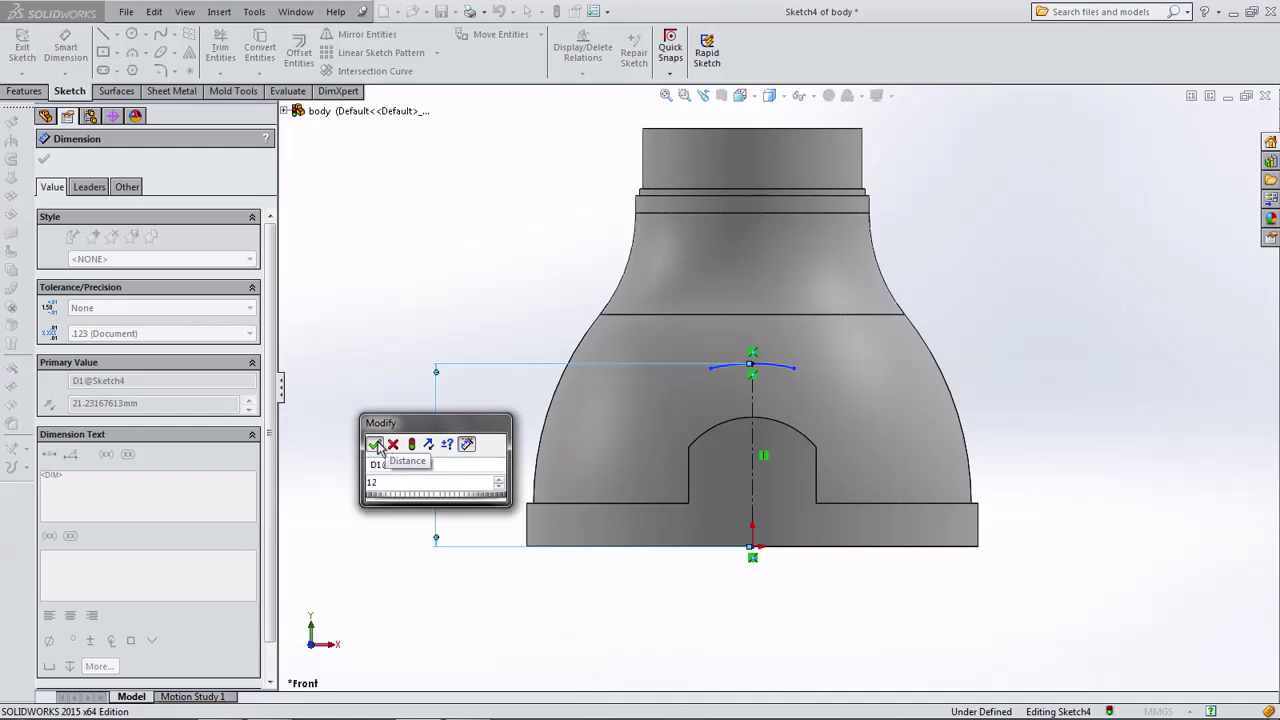
left_click(374, 444)
key("Escape")
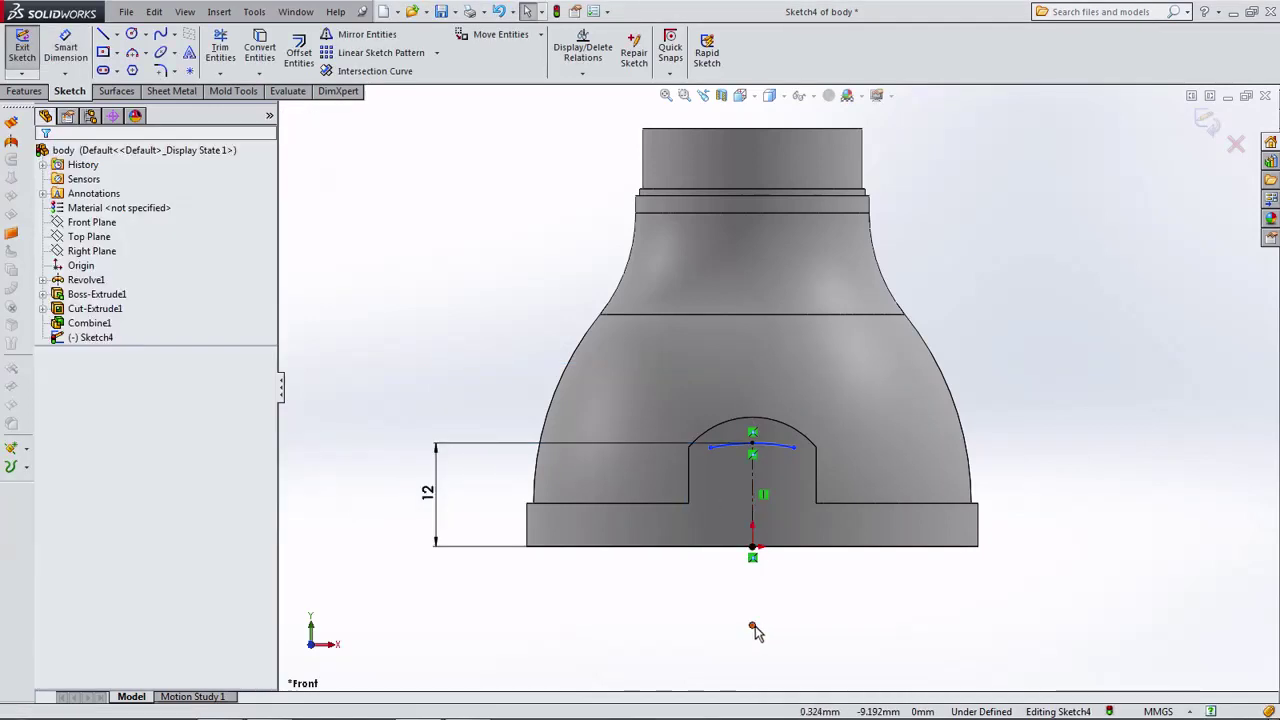
Constrain the stray sketch point onto the centerline and adjust the arc's right endpoint.
left_click(752, 625)
left_click(752, 512, "ctrl")
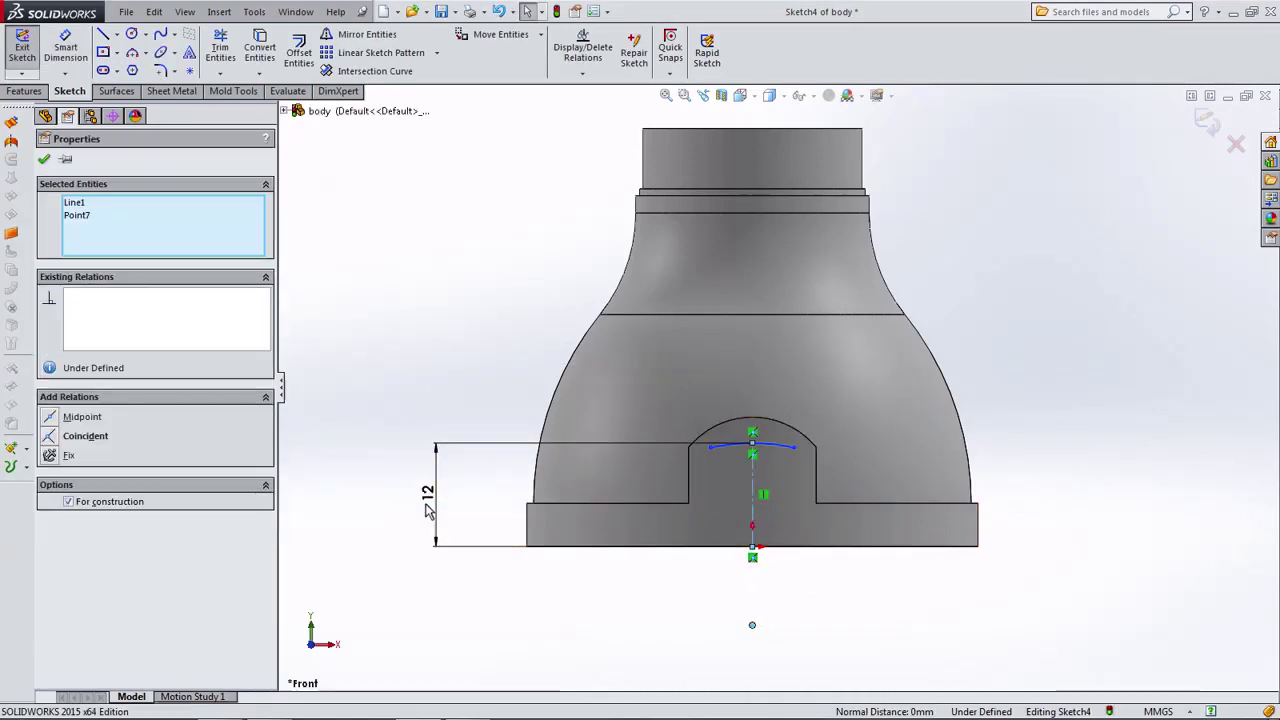
left_click(85, 440)
left_click(342, 320)
scroll(905, 490, "down", 3)
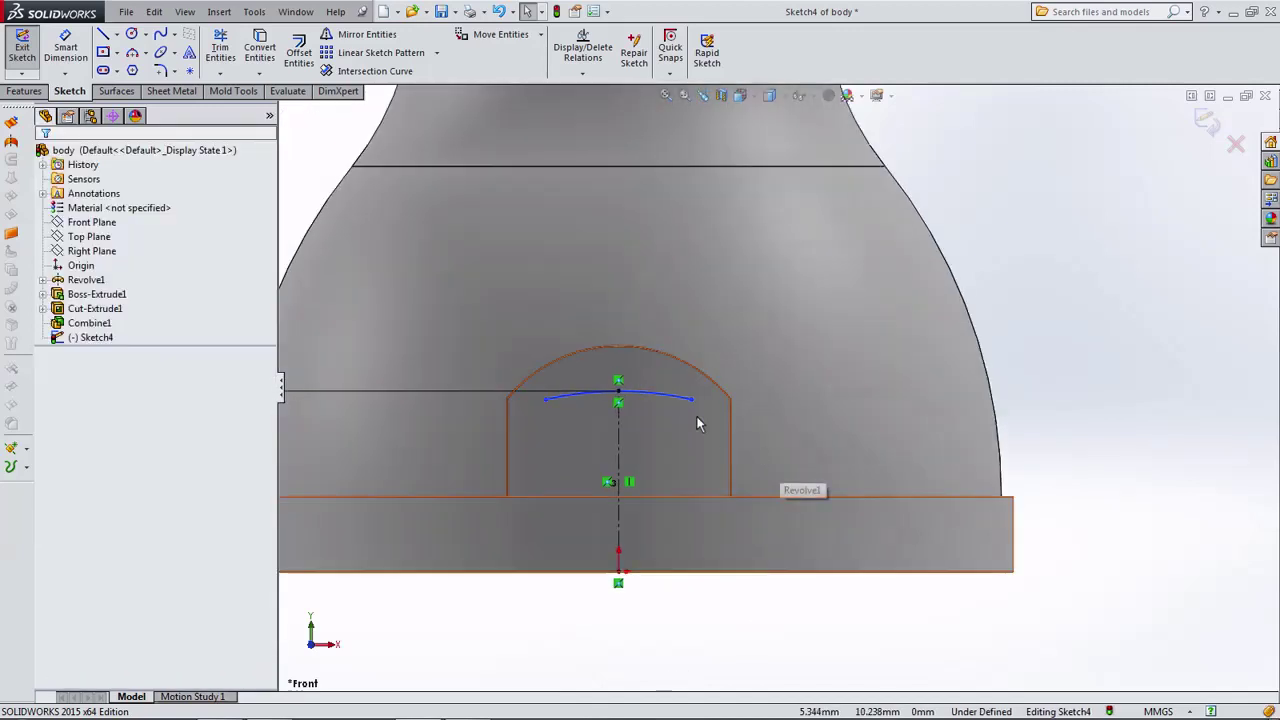
left_click(696, 457)
left_click_drag(697, 463, 697, 428)
scroll(760, 395, "up", 3)
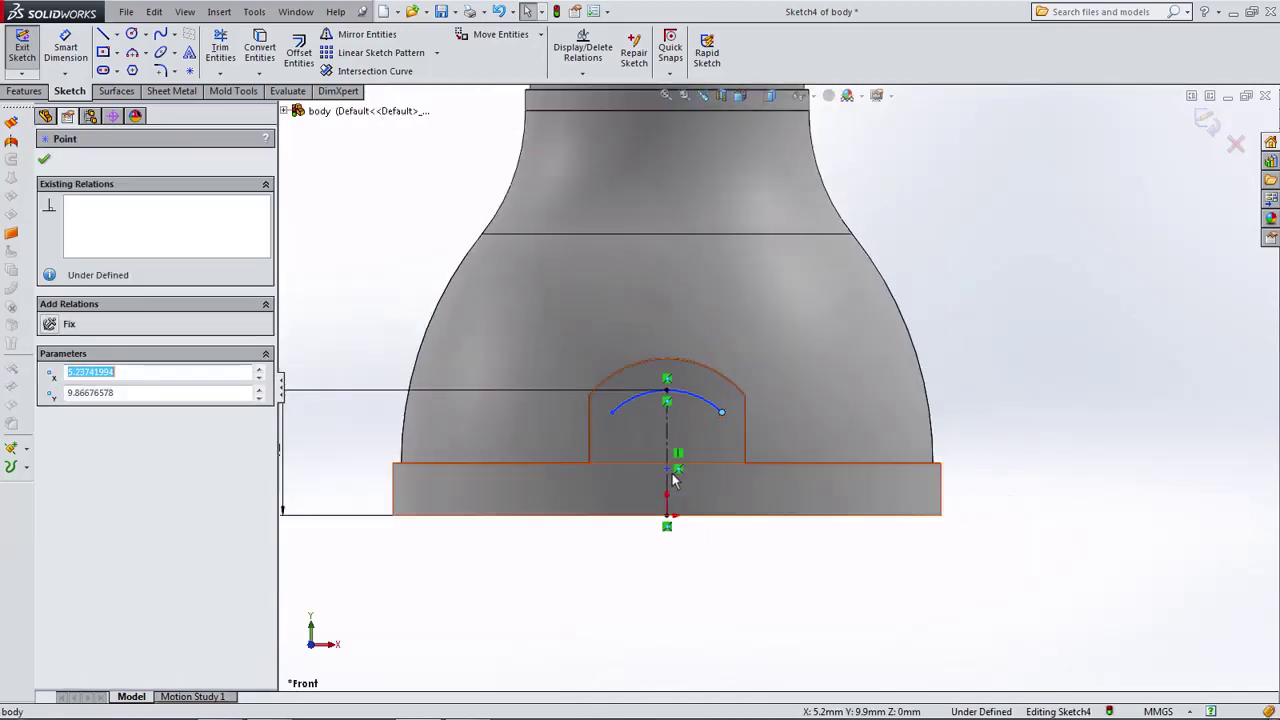
Draw the slot's two vertical sides from the arc ends and close it along the base.
left_click(102, 37)
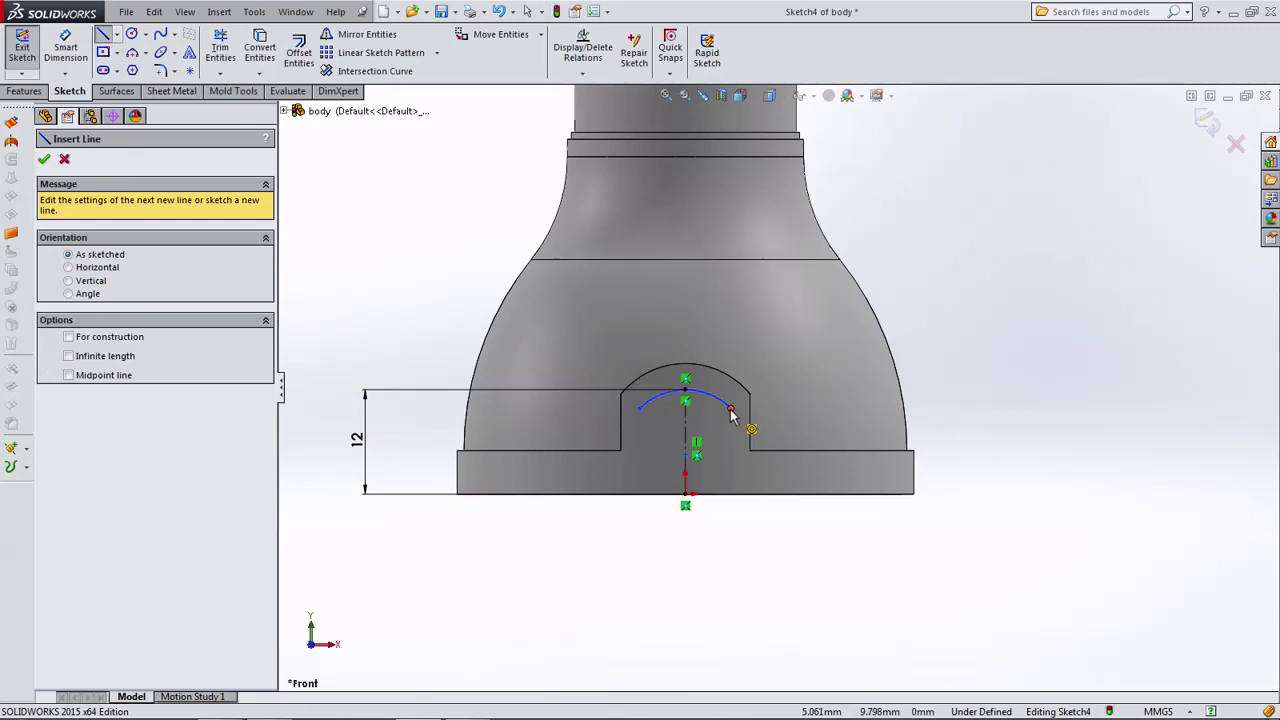
left_click_drag(731, 410, 731, 492)
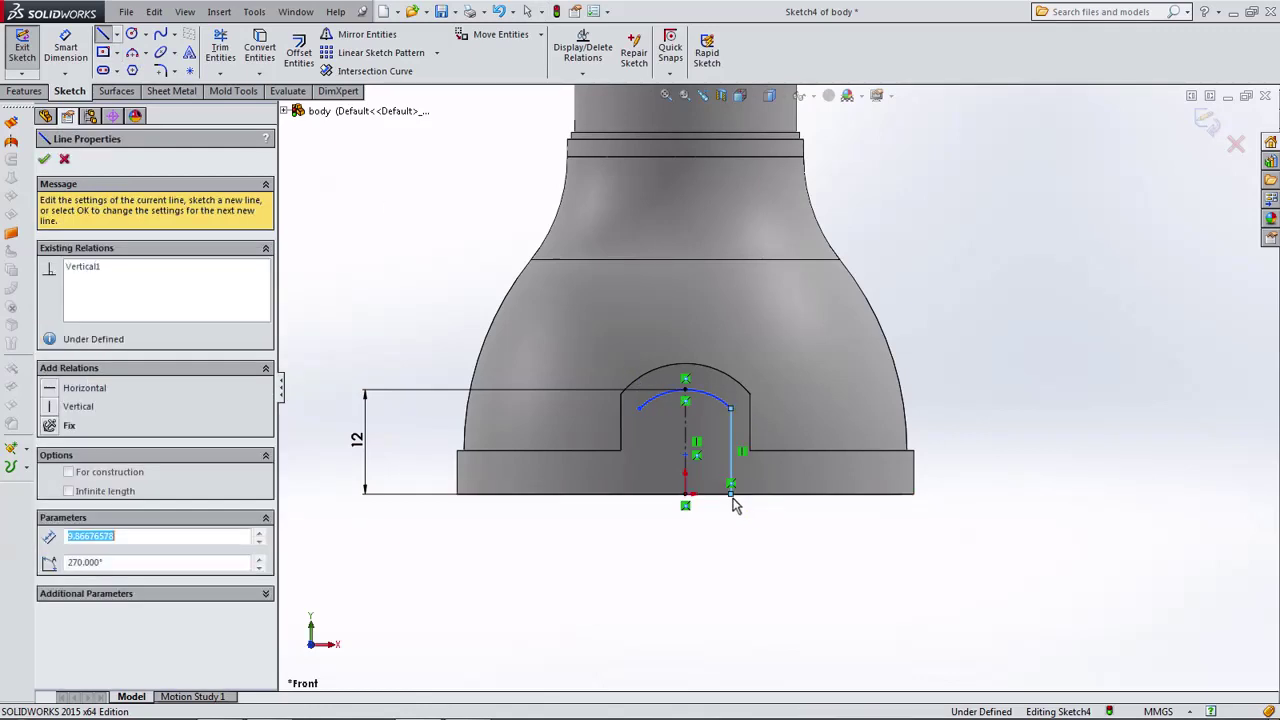
left_click(640, 409)
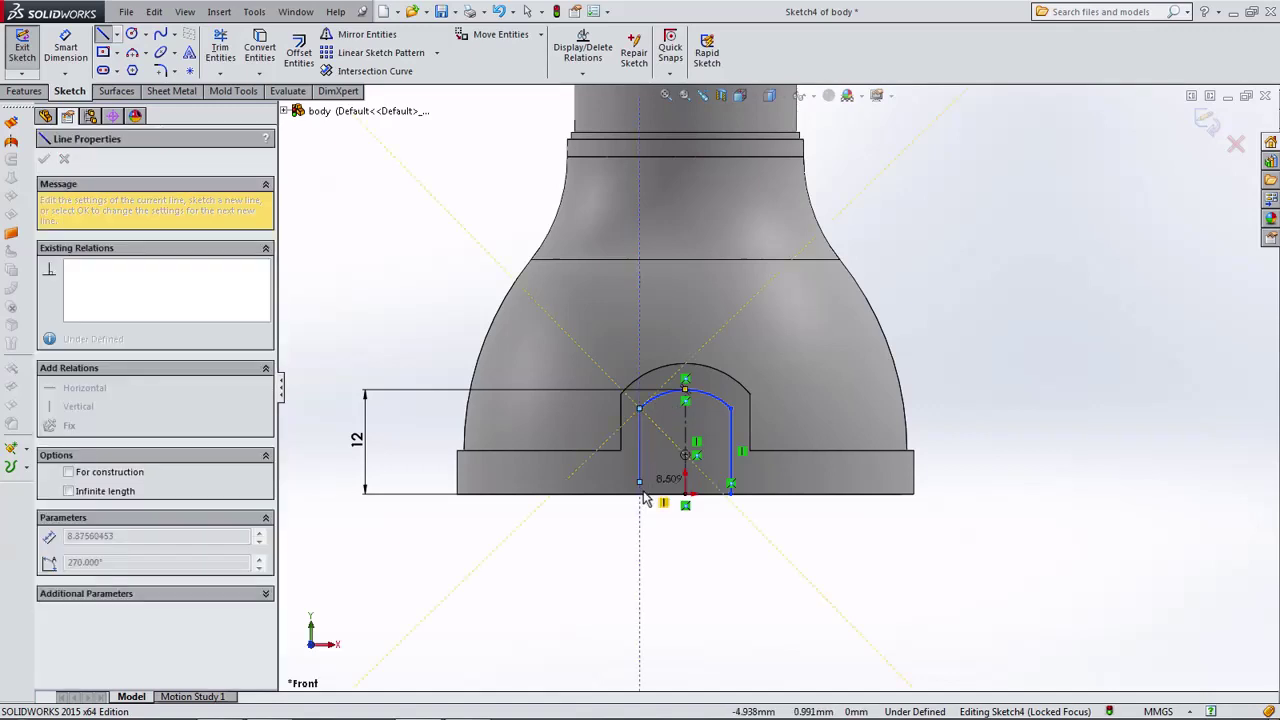
left_click(639, 492)
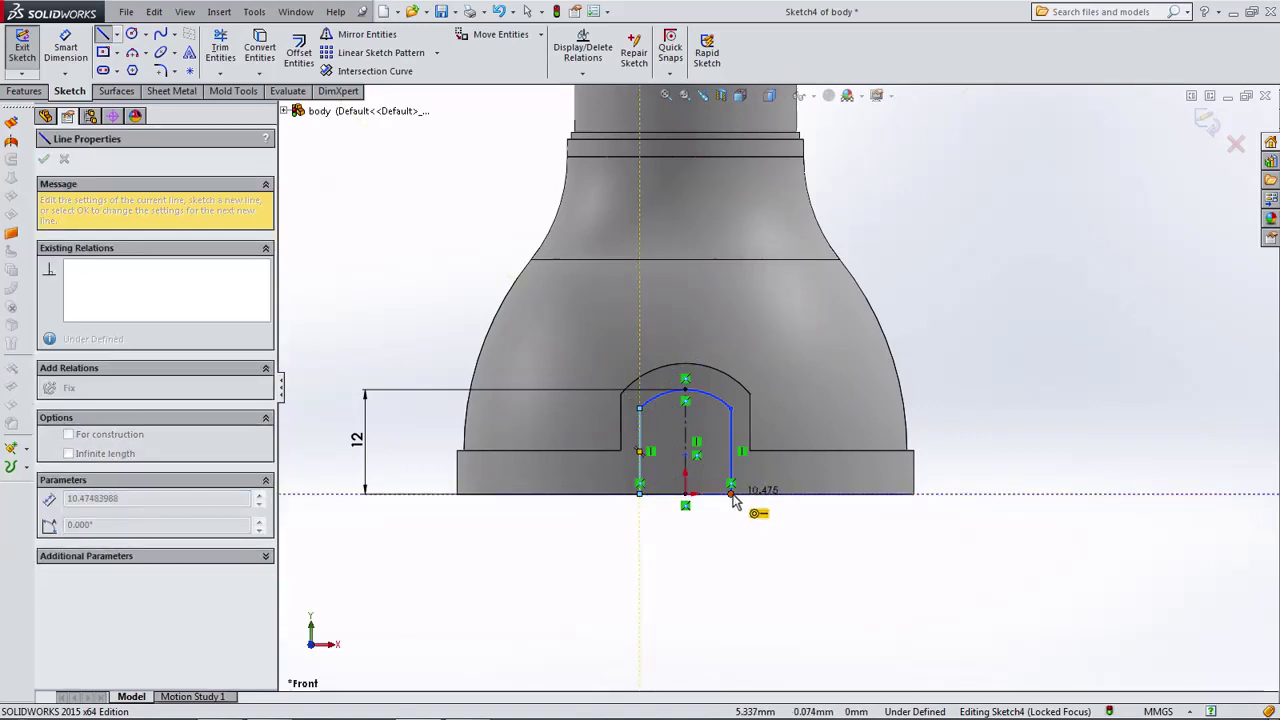
left_click(731, 496)
key("Escape")
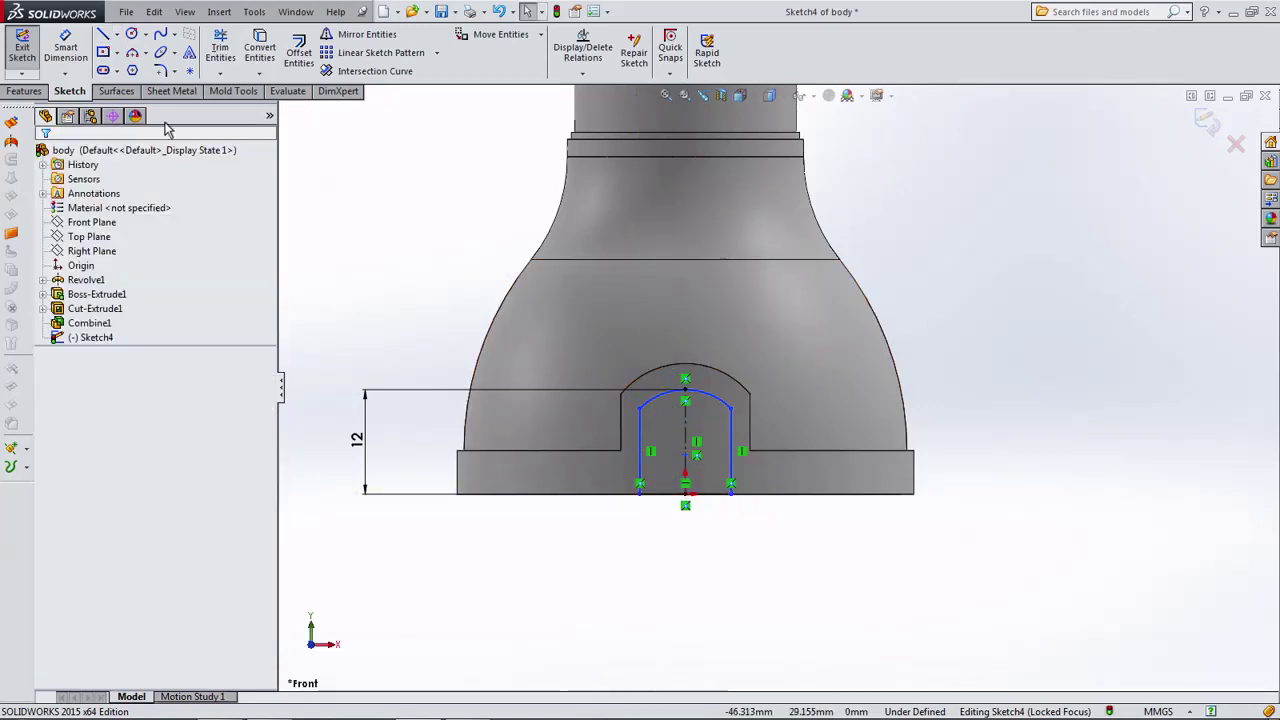
Dimension the slot 8.5 mm wide with 10 mm tall sides.
left_click(665, 493)
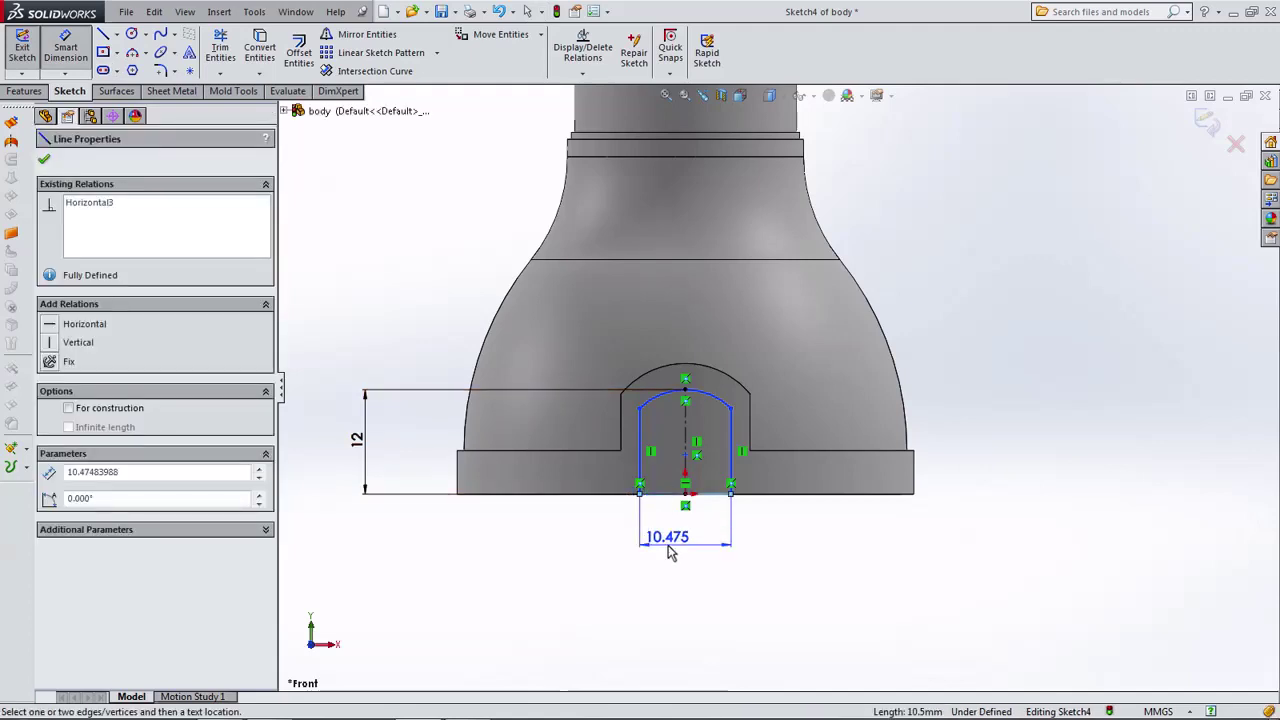
left_click(668, 545)
type("8.")
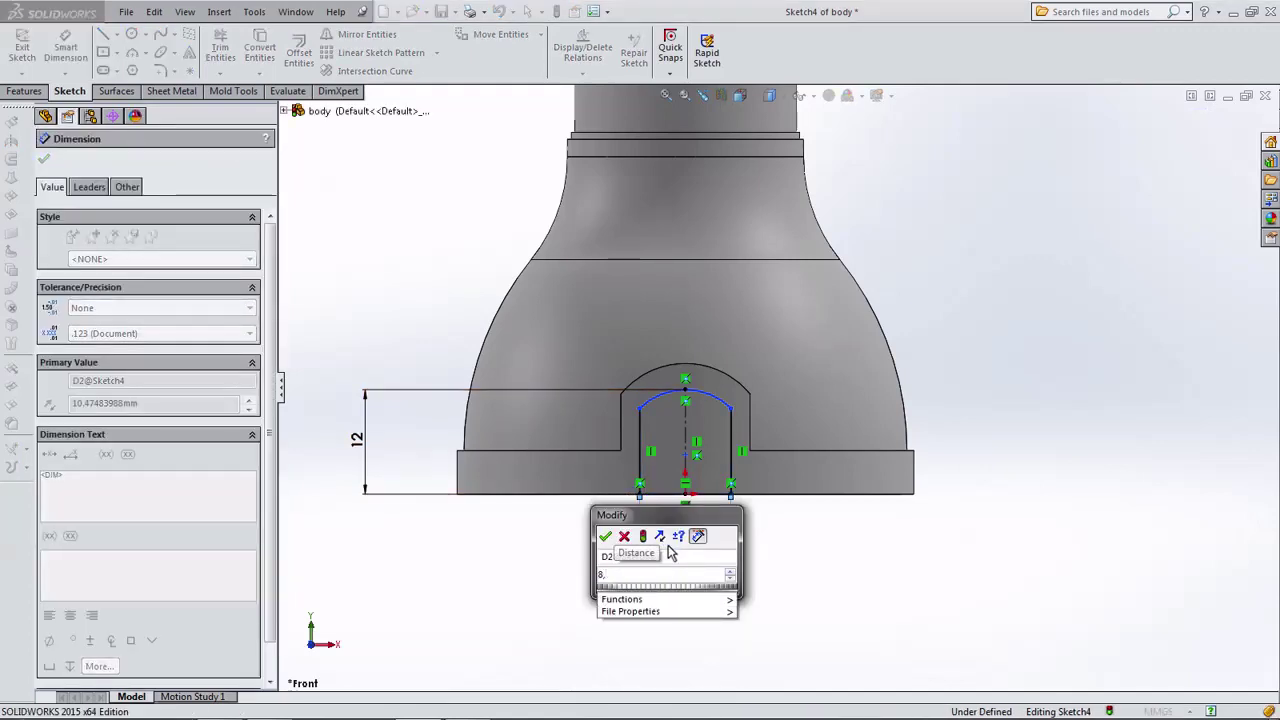
type("5")
left_click(605, 536)
scroll(640, 447, "down", 2)
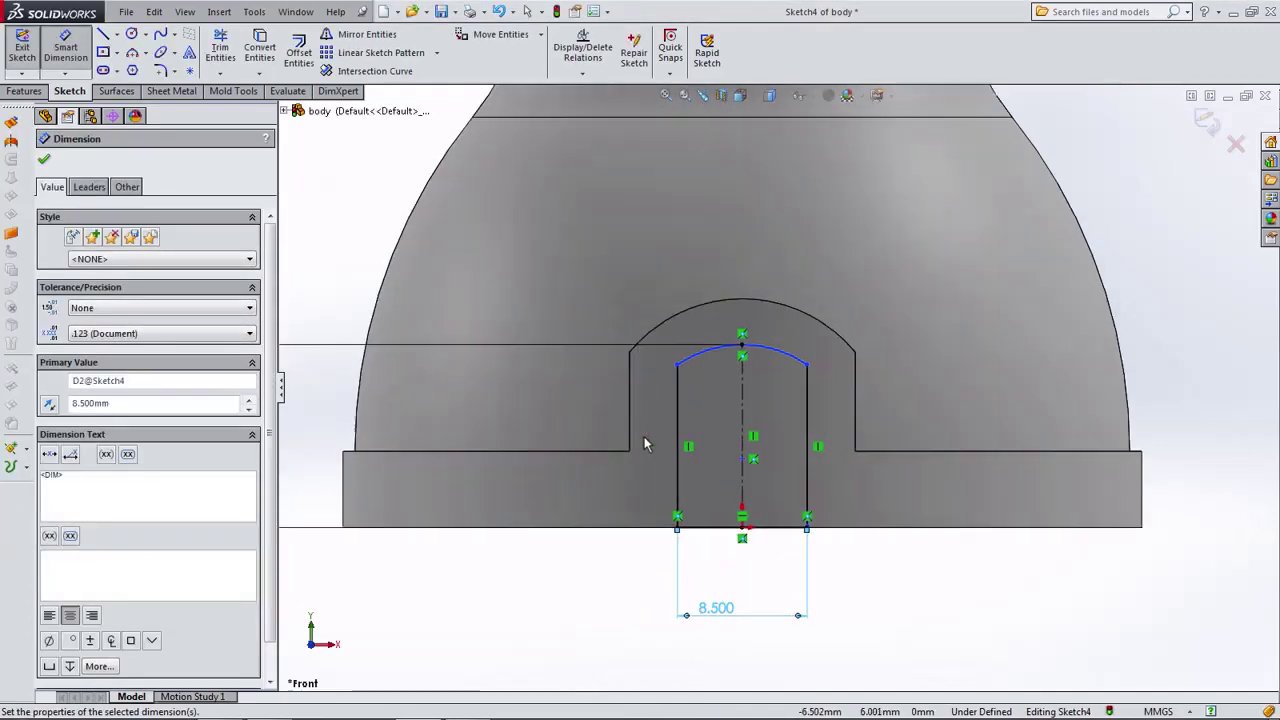
scroll(660, 437, "up", 1)
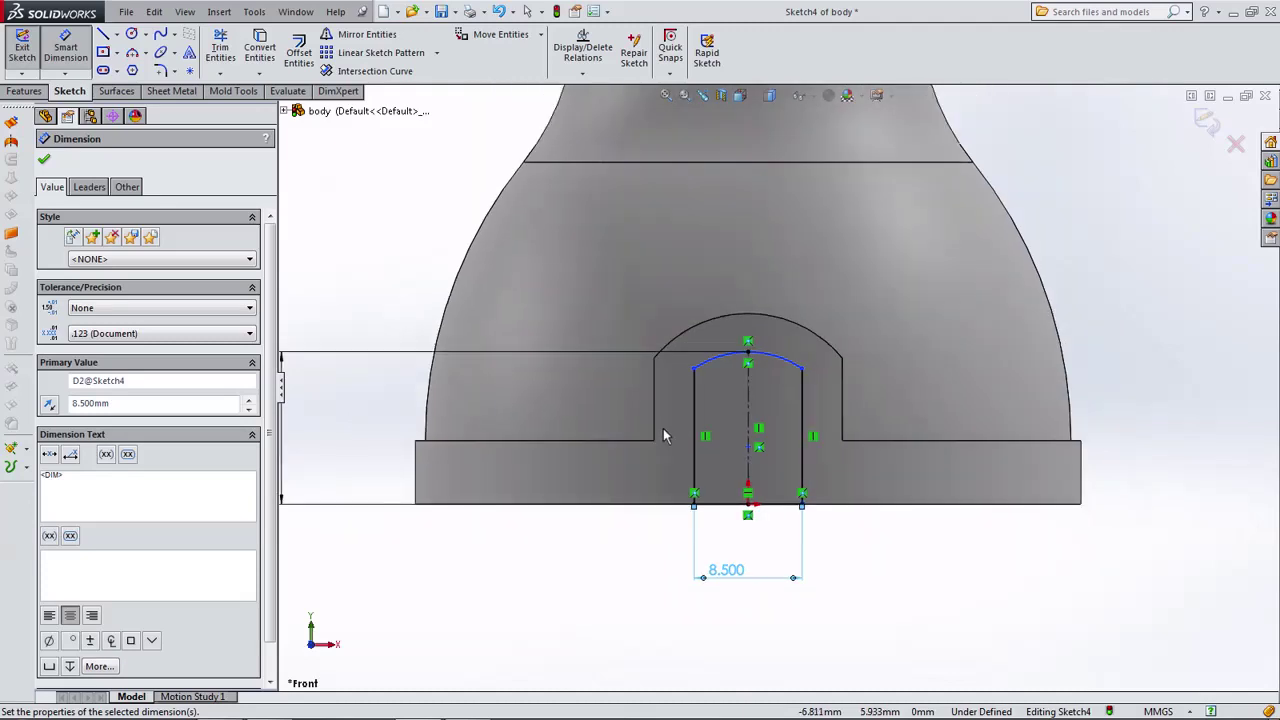
left_click(697, 405)
scroll(617, 408, "up", 2)
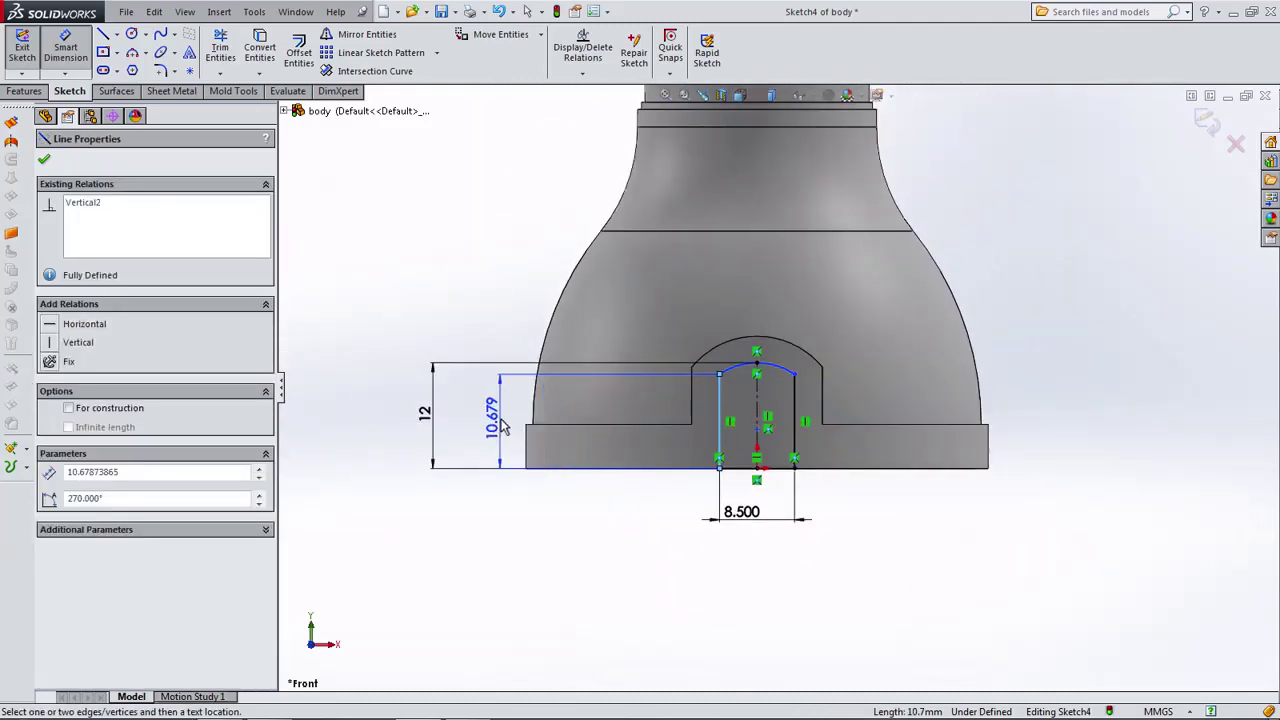
left_click(498, 423)
type("10.000mm")
key("Return")
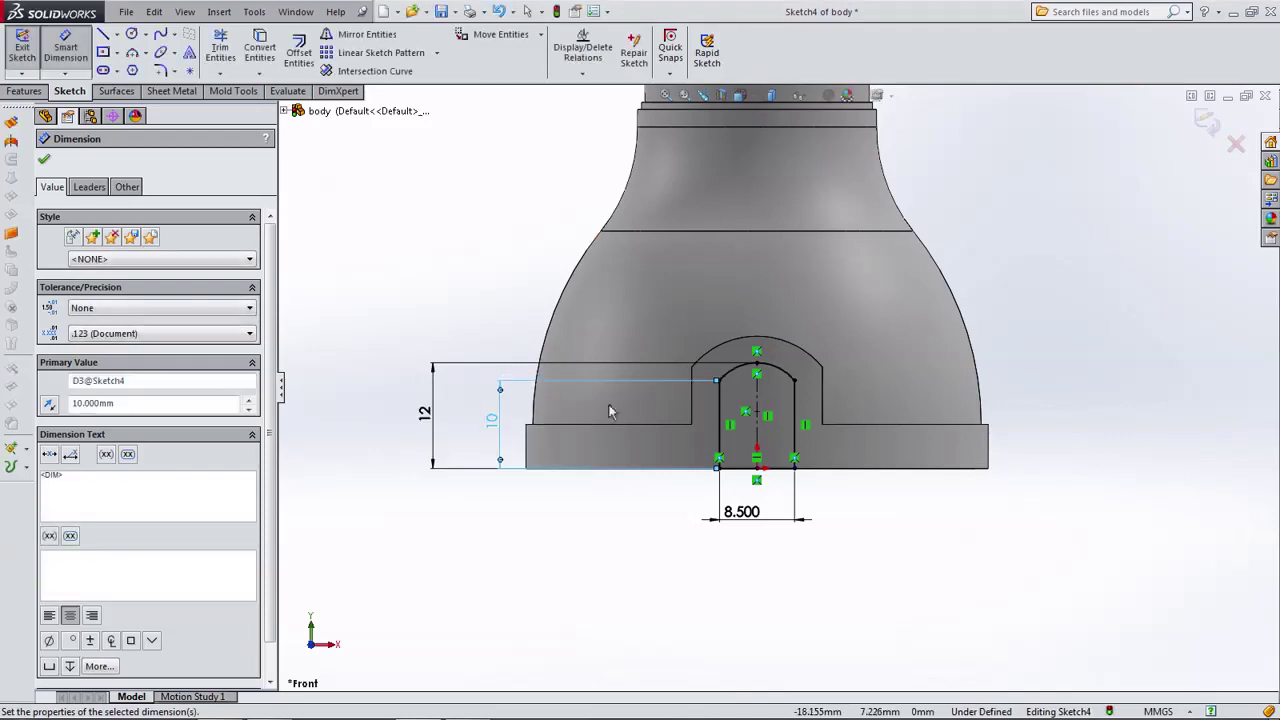
key("Escape")
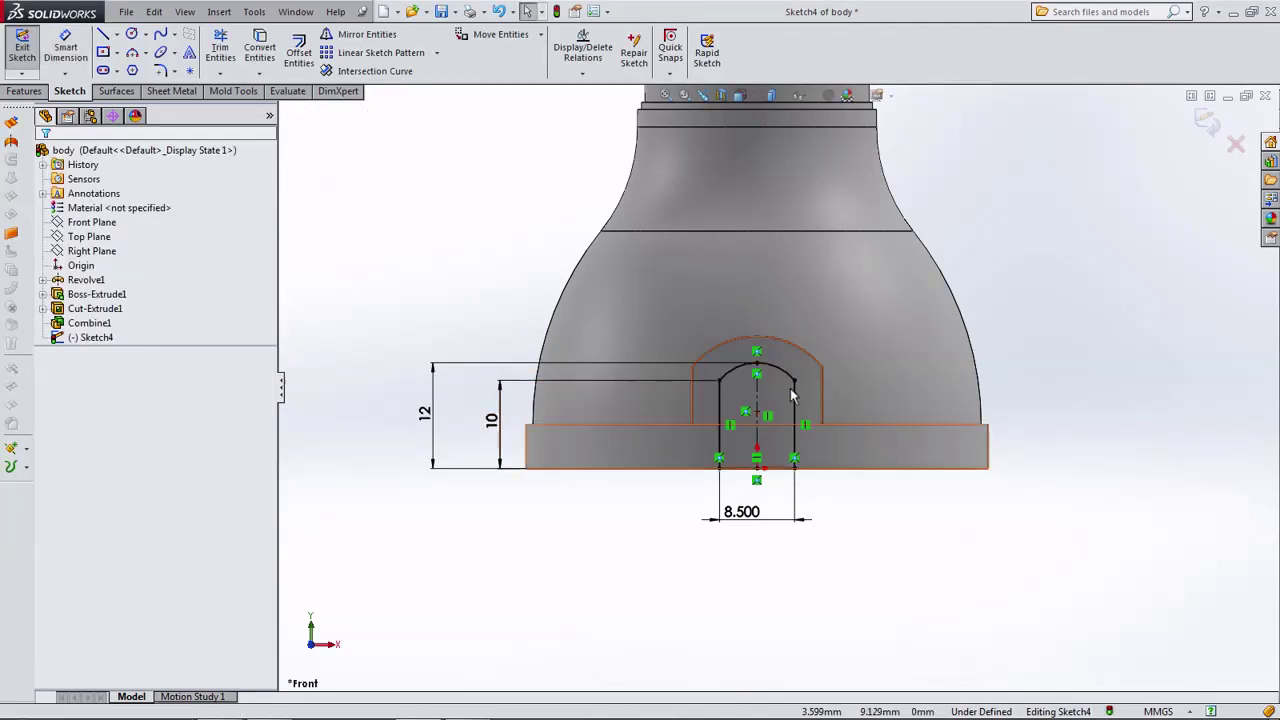
Round both top corners of the slot with 3 mm sketch fillets.
left_click(794, 380)
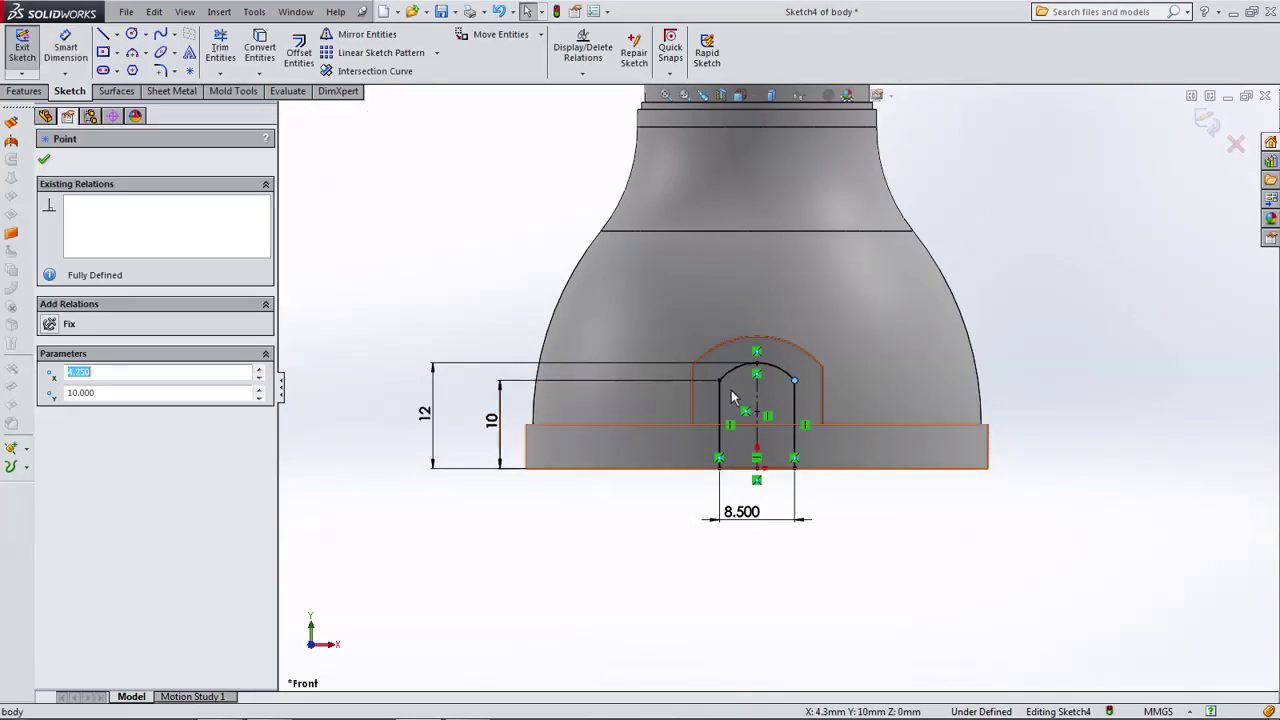
left_click(486, 274)
left_click(160, 72)
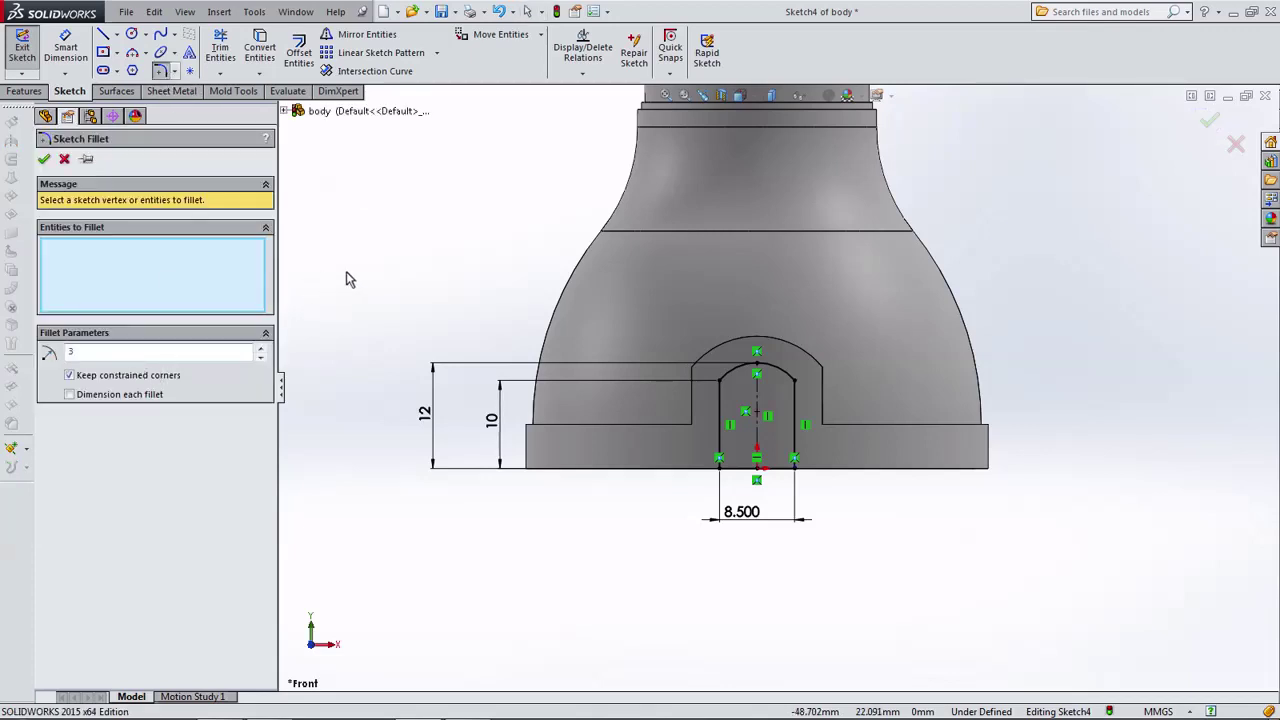
left_click(796, 389)
left_click(675, 378)
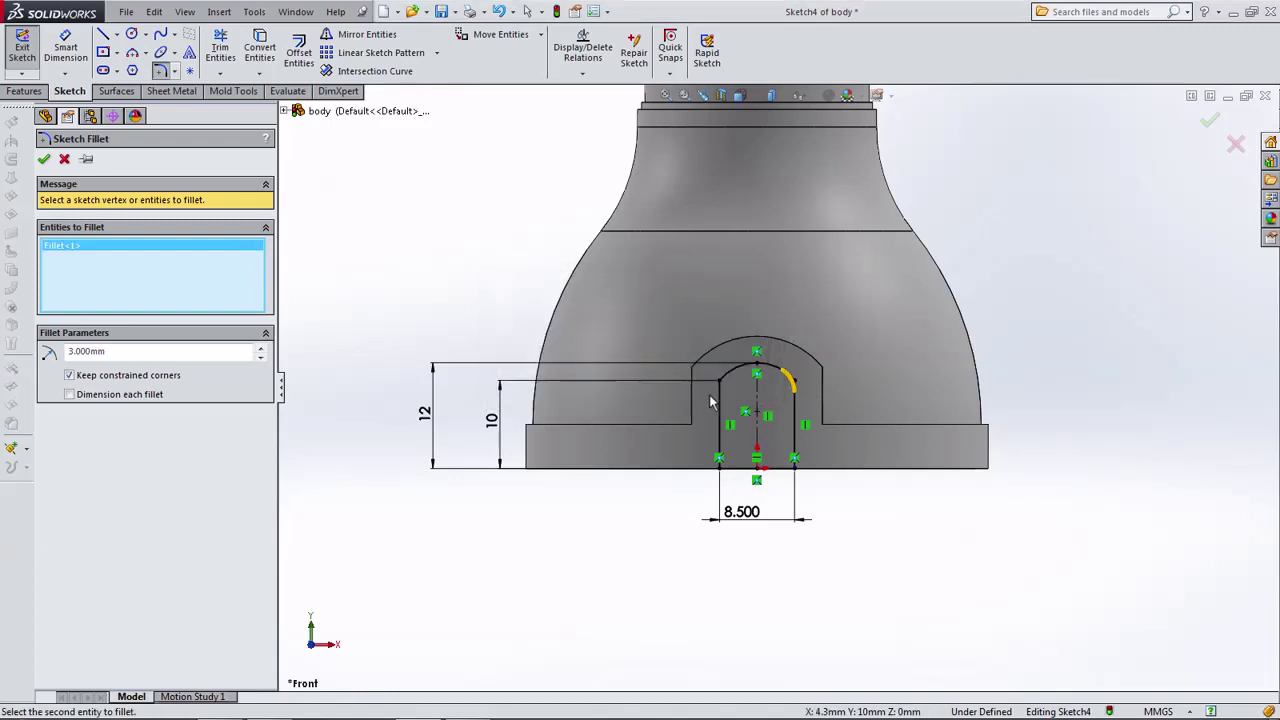
left_click(720, 384)
left_click(679, 381)
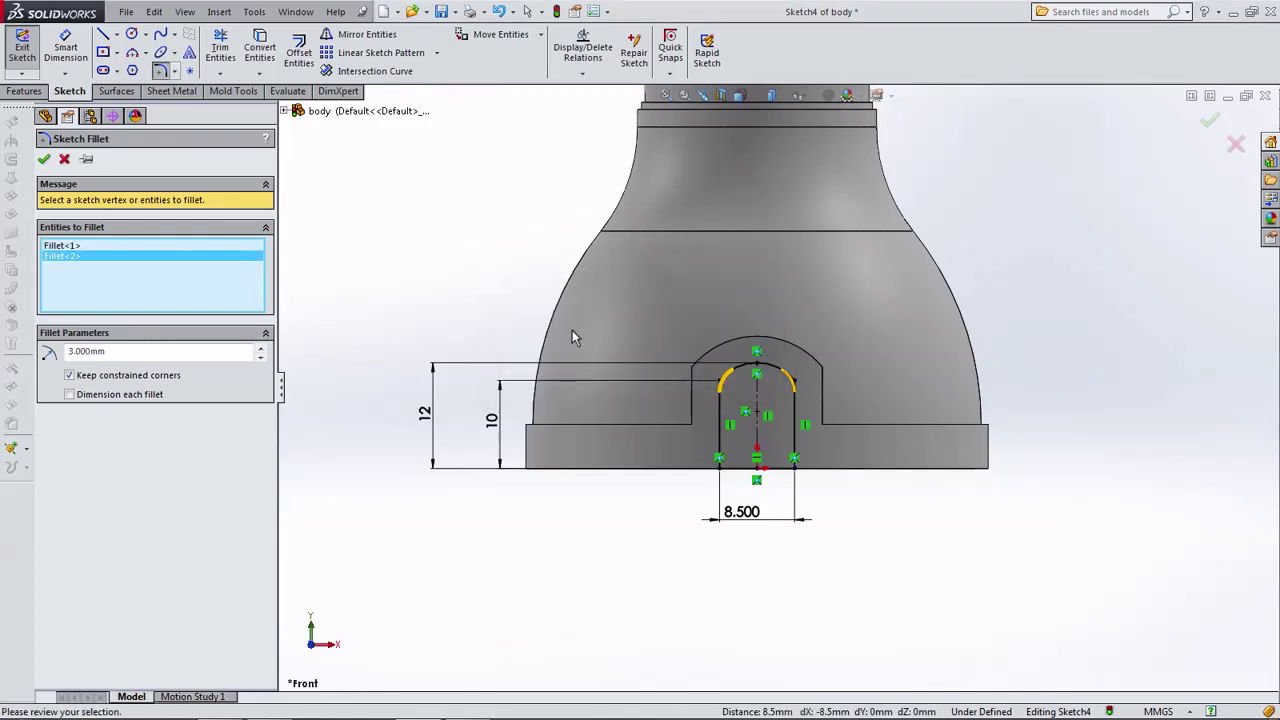
left_click(44, 160)
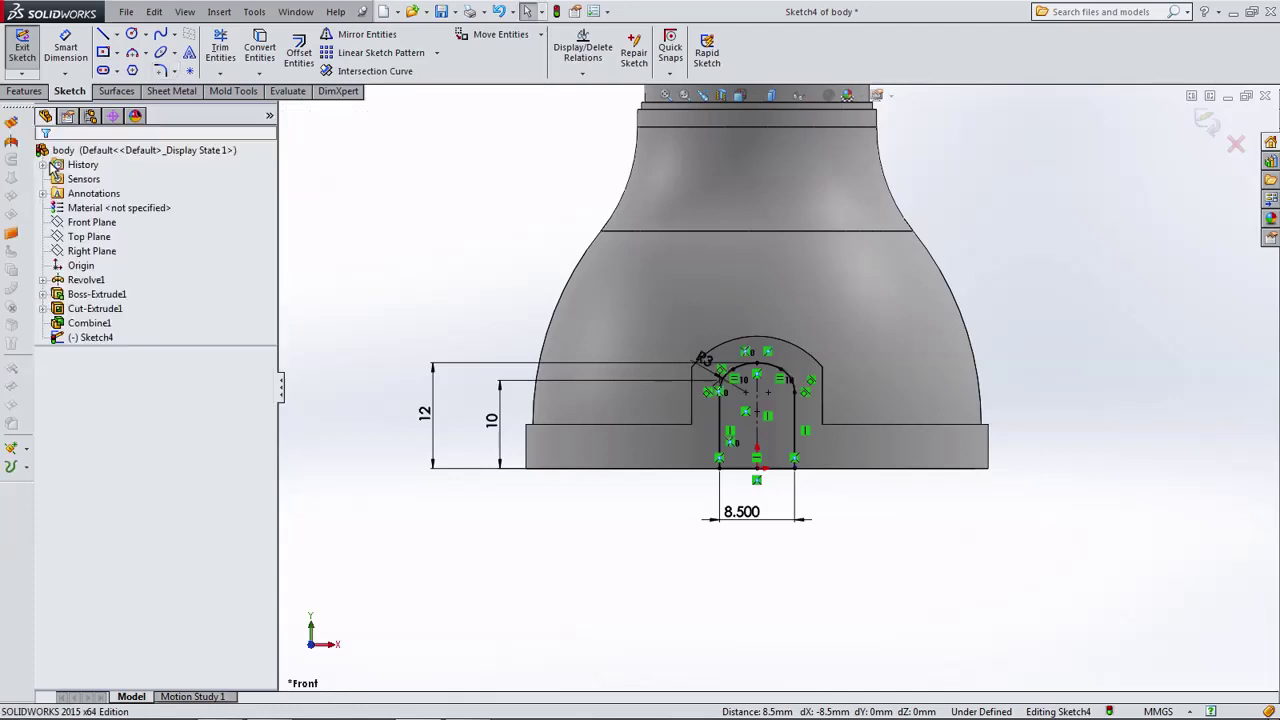
scroll(543, 314, "up", 3)
middle_click_drag(543, 314, 455, 205)
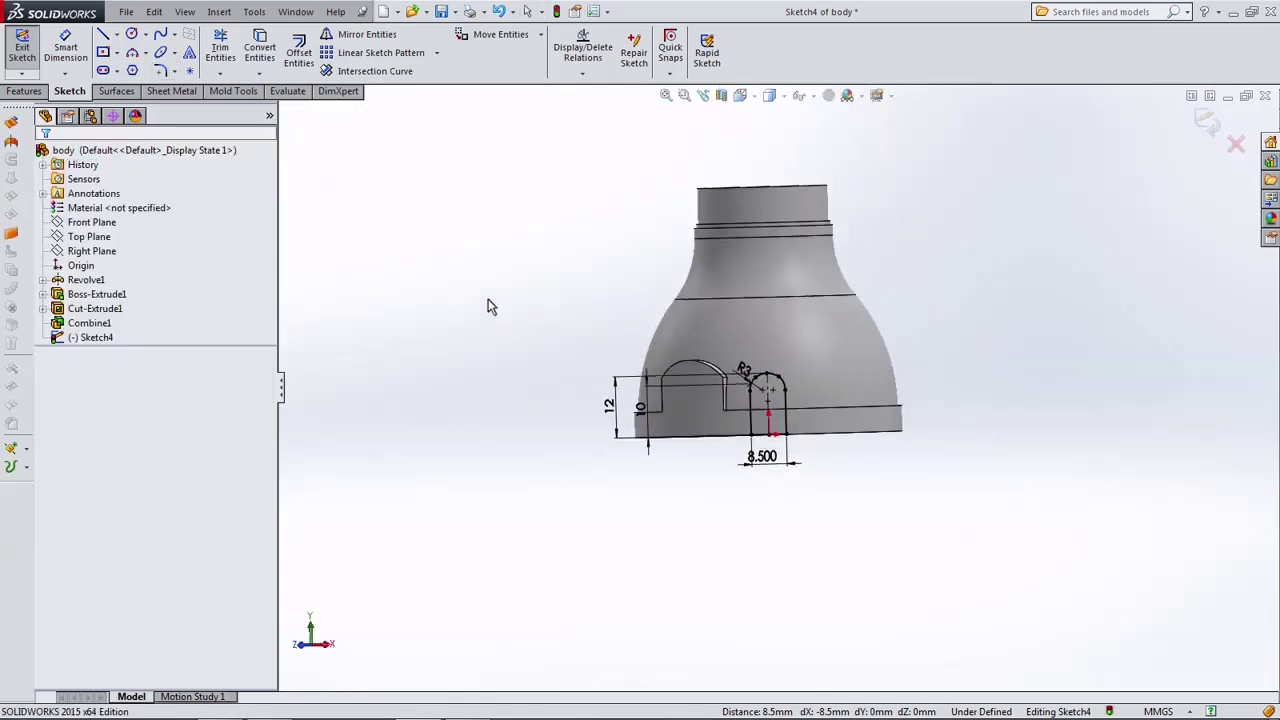
Set up an extruded cut ending Up To Surface at the body's inner face.
left_click(46, 91)
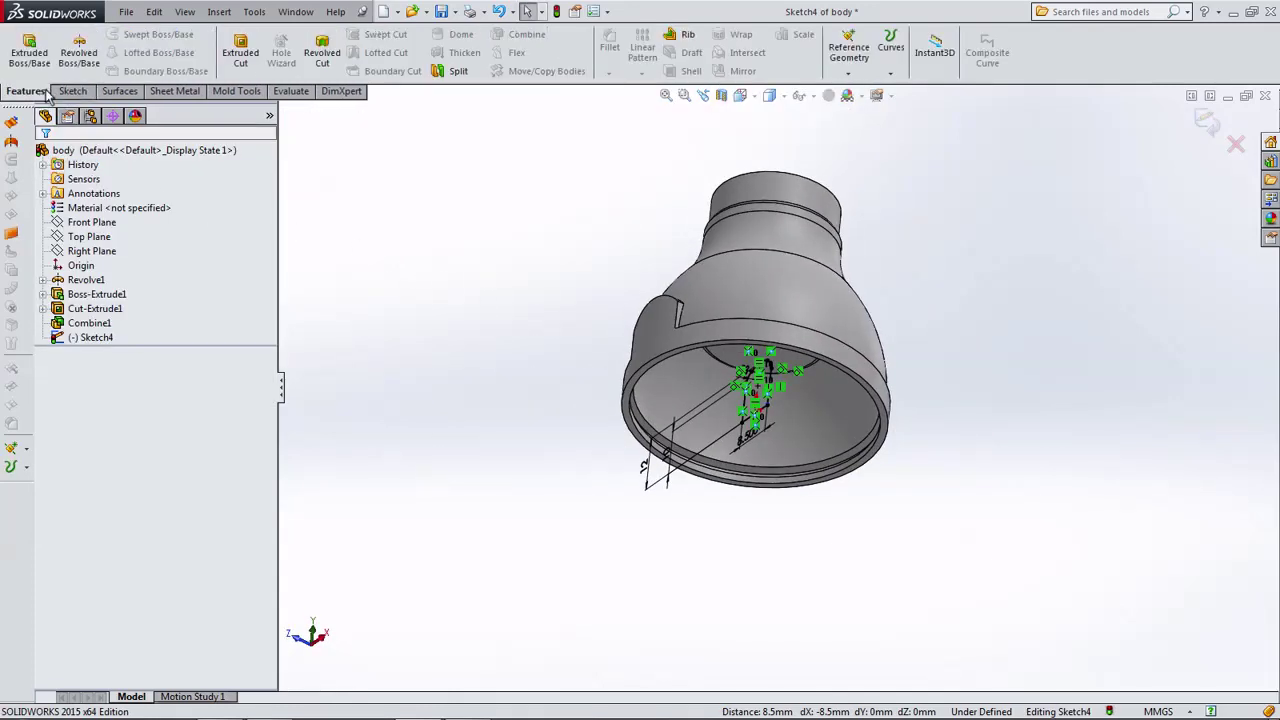
left_click(235, 55)
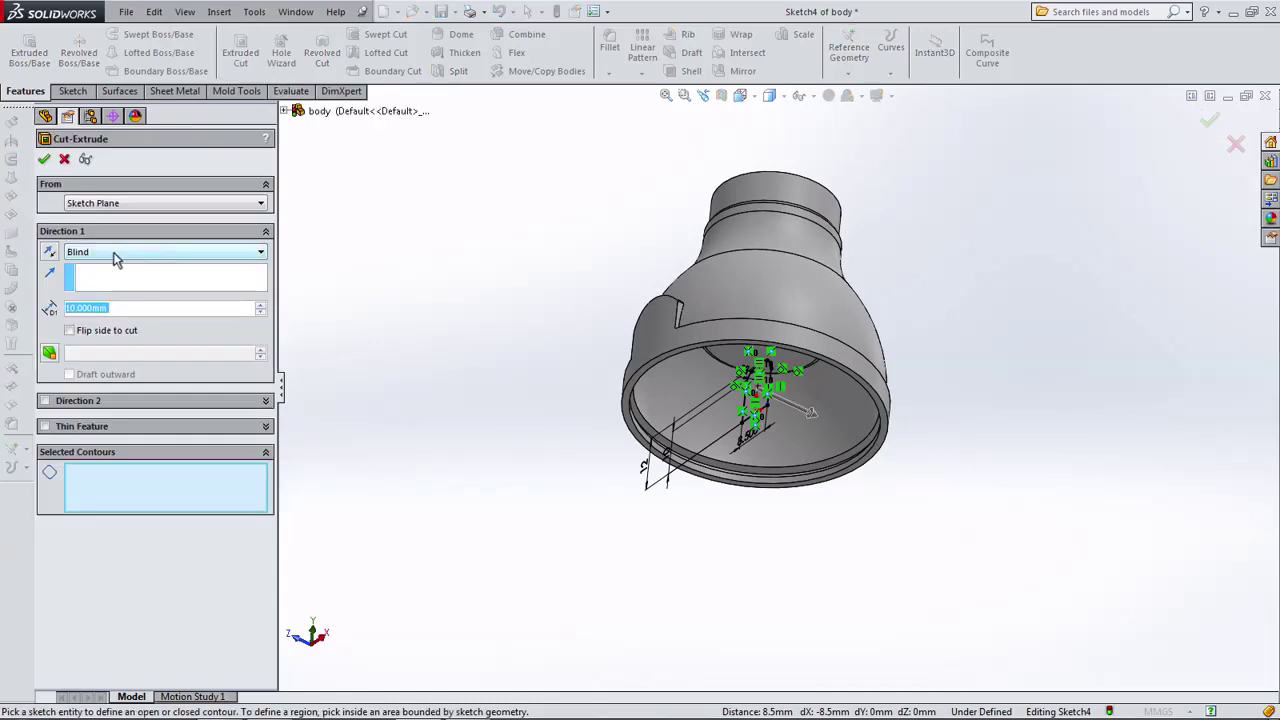
left_click(113, 256)
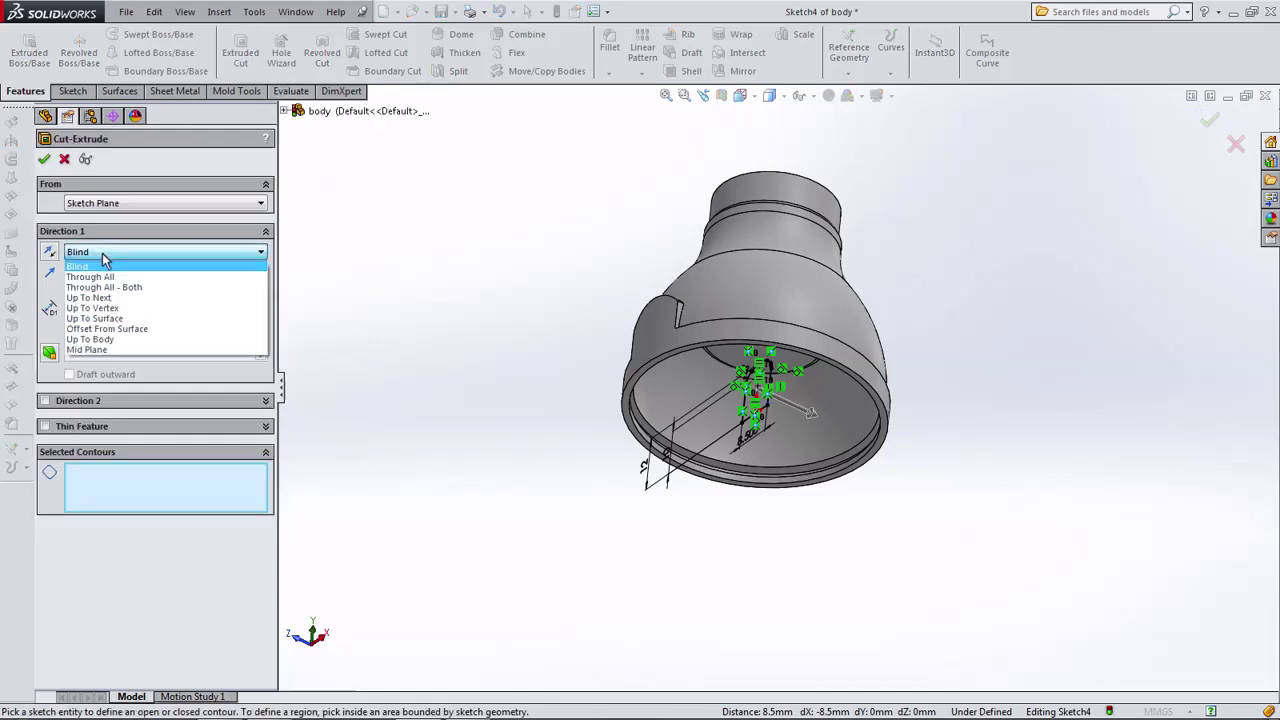
left_click(110, 320)
mouse_move(431, 312)
middle_mouse_down()
mouse_move(437, 226)
mouse_move(417, 200)
middle_mouse_up()
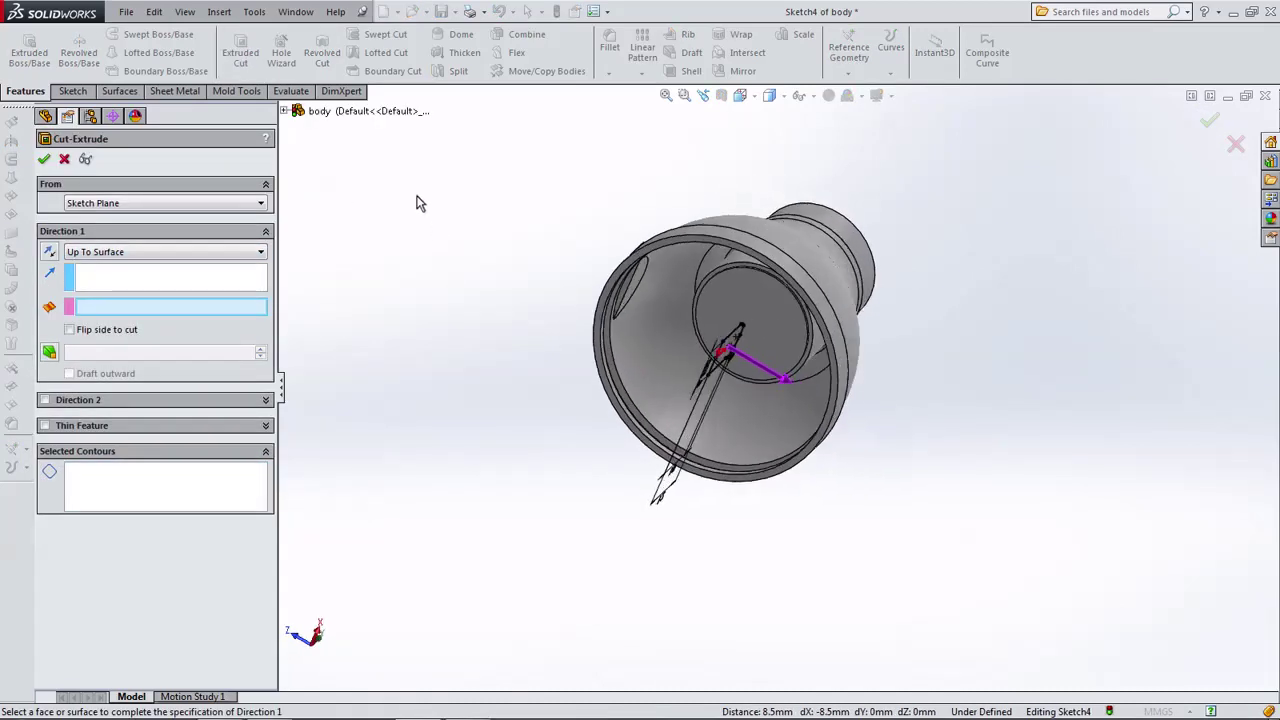
left_click(635, 323)
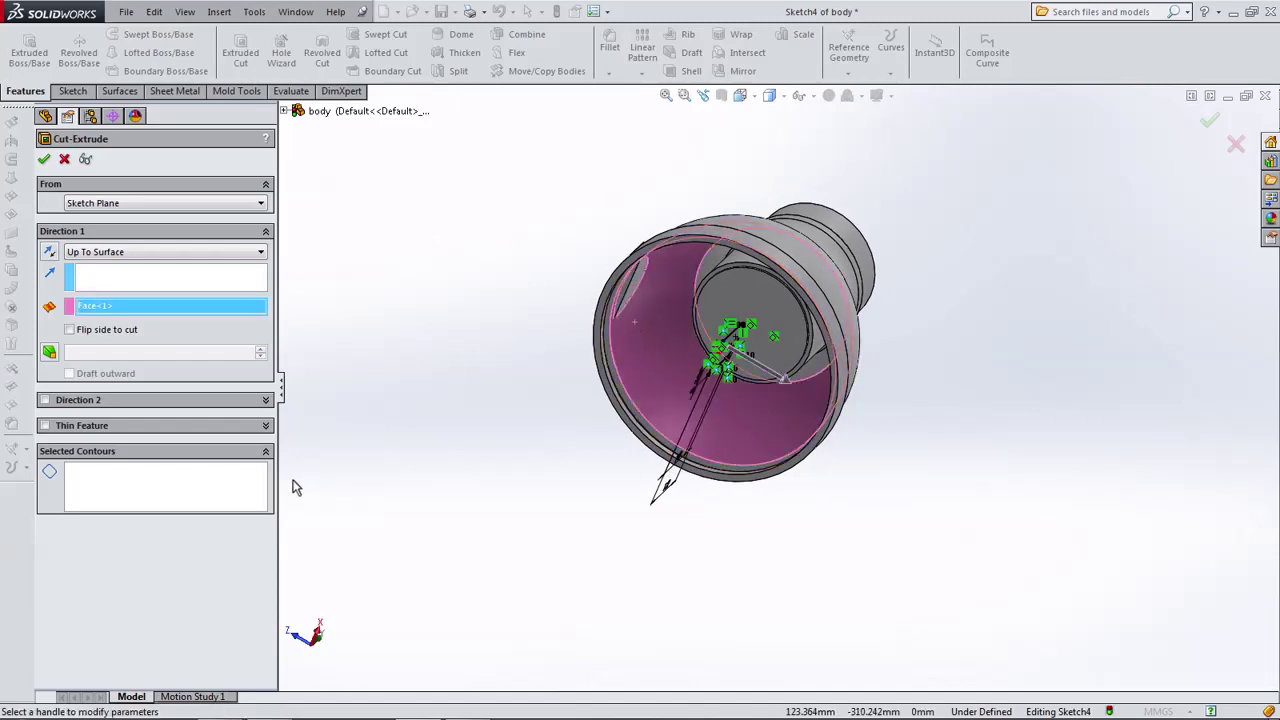
Choose both slot sketch regions, reverse the cut direction, and confirm the cut.
left_click(201, 491)
mouse_move(518, 267)
middle_mouse_down()
mouse_move(566, 380)
mouse_move(760, 417)
middle_mouse_up()
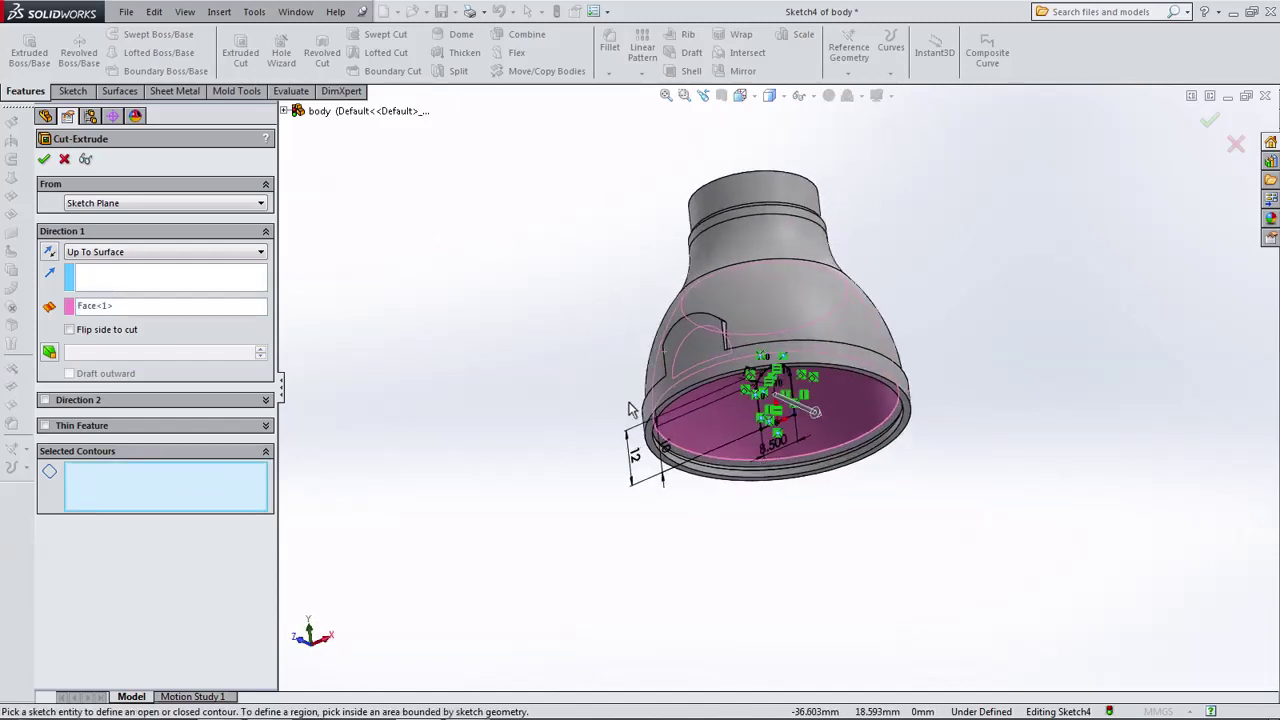
scroll(760, 417, "down", 5)
left_click(828, 395)
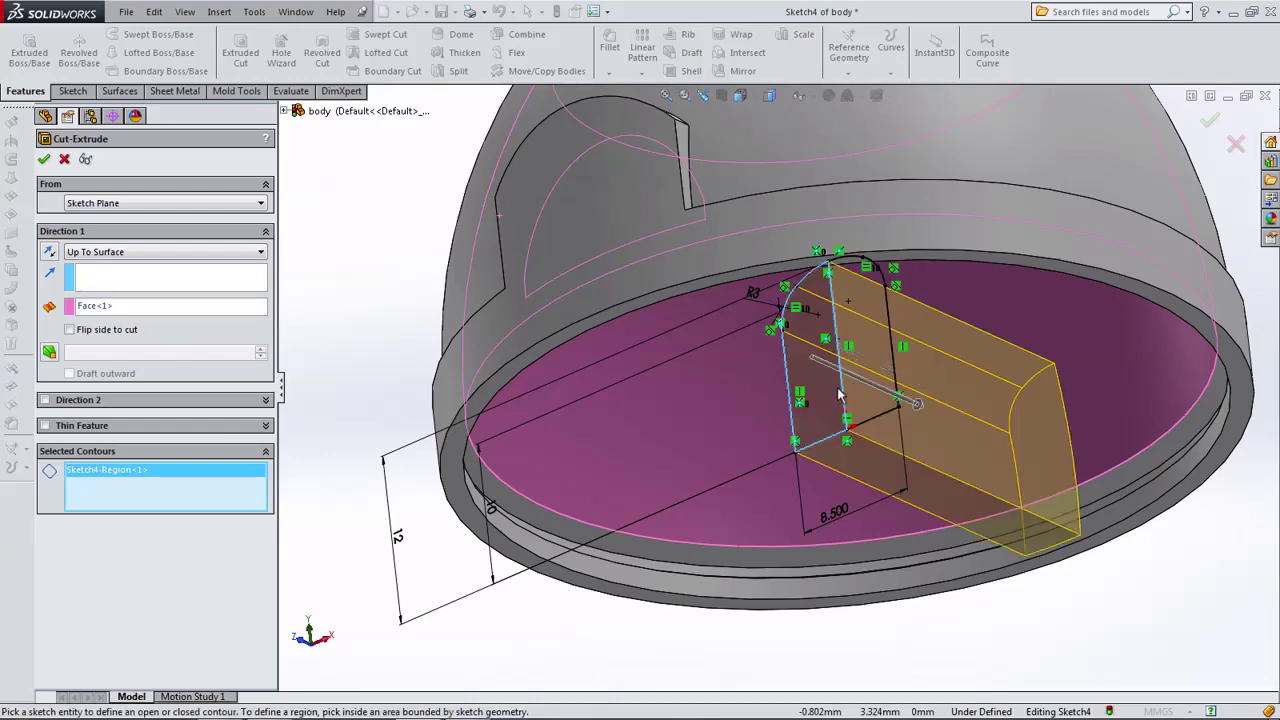
left_click(860, 394)
middle_click_drag(708, 363, 606, 320)
scroll(790, 350, "up", 2)
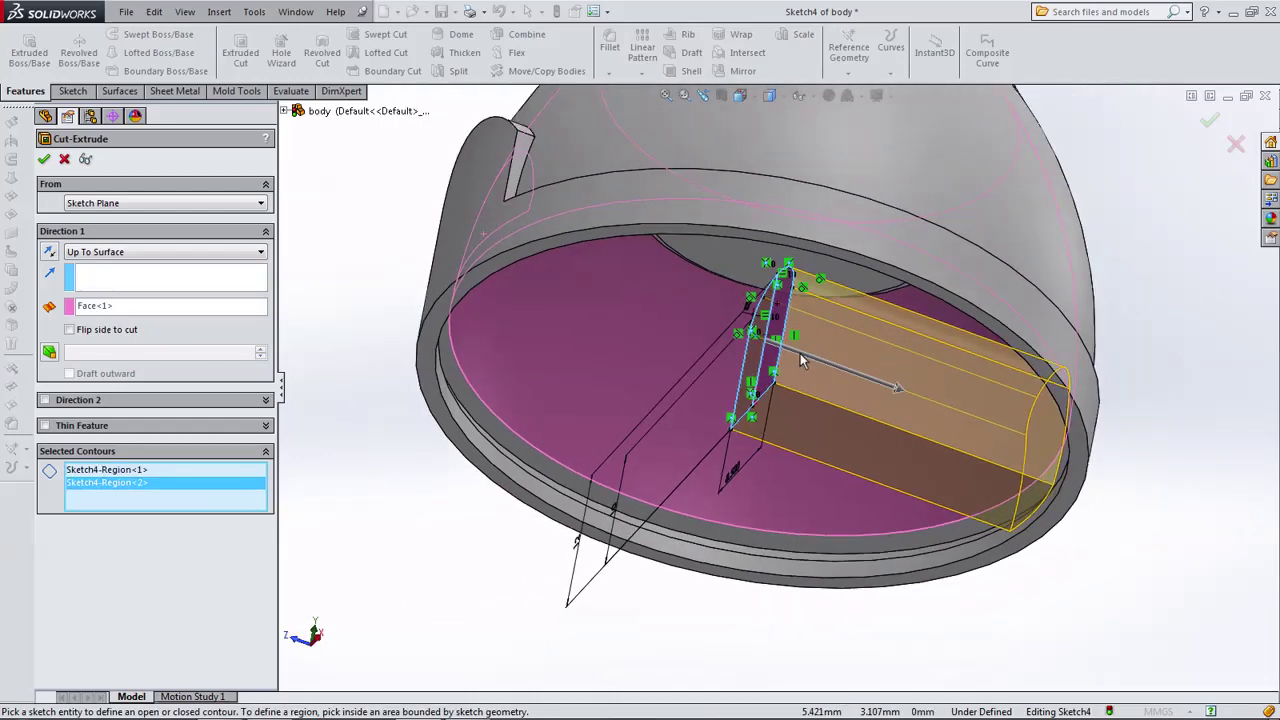
scroll(765, 368, "up", 2)
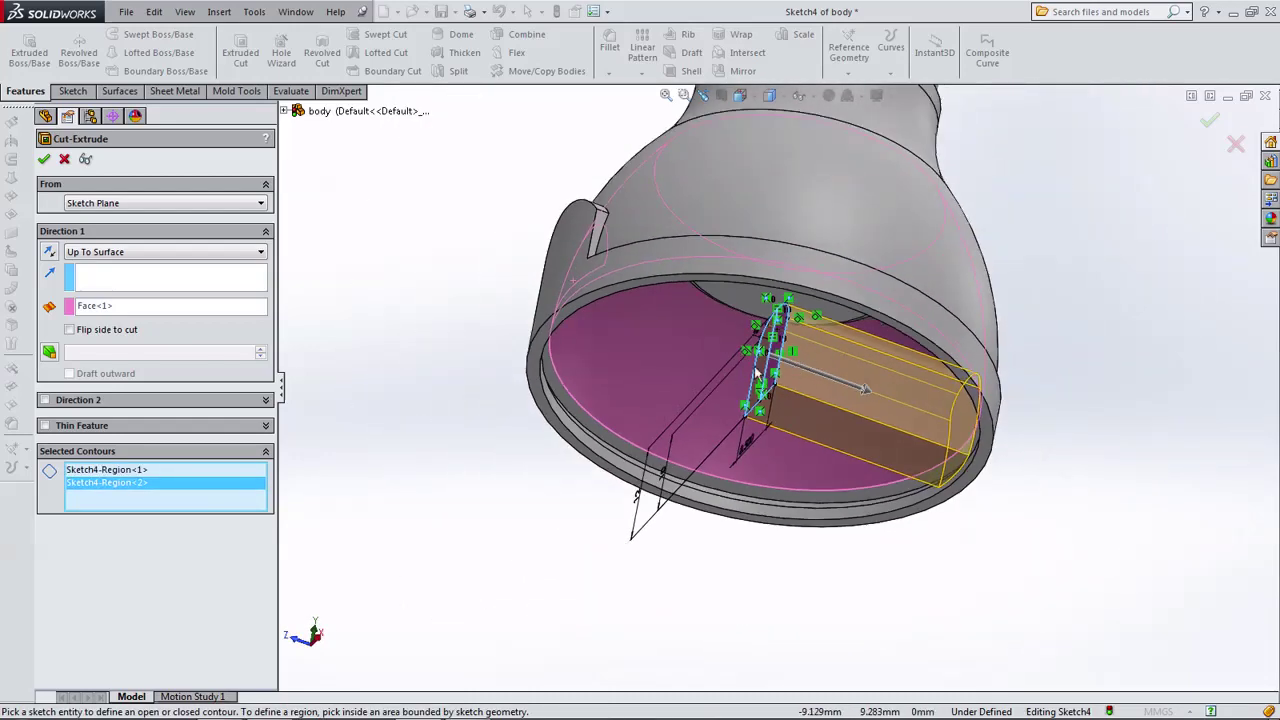
left_click(50, 268)
mouse_move(420, 252)
middle_mouse_down()
mouse_move(451, 240)
mouse_move(418, 168)
middle_mouse_up()
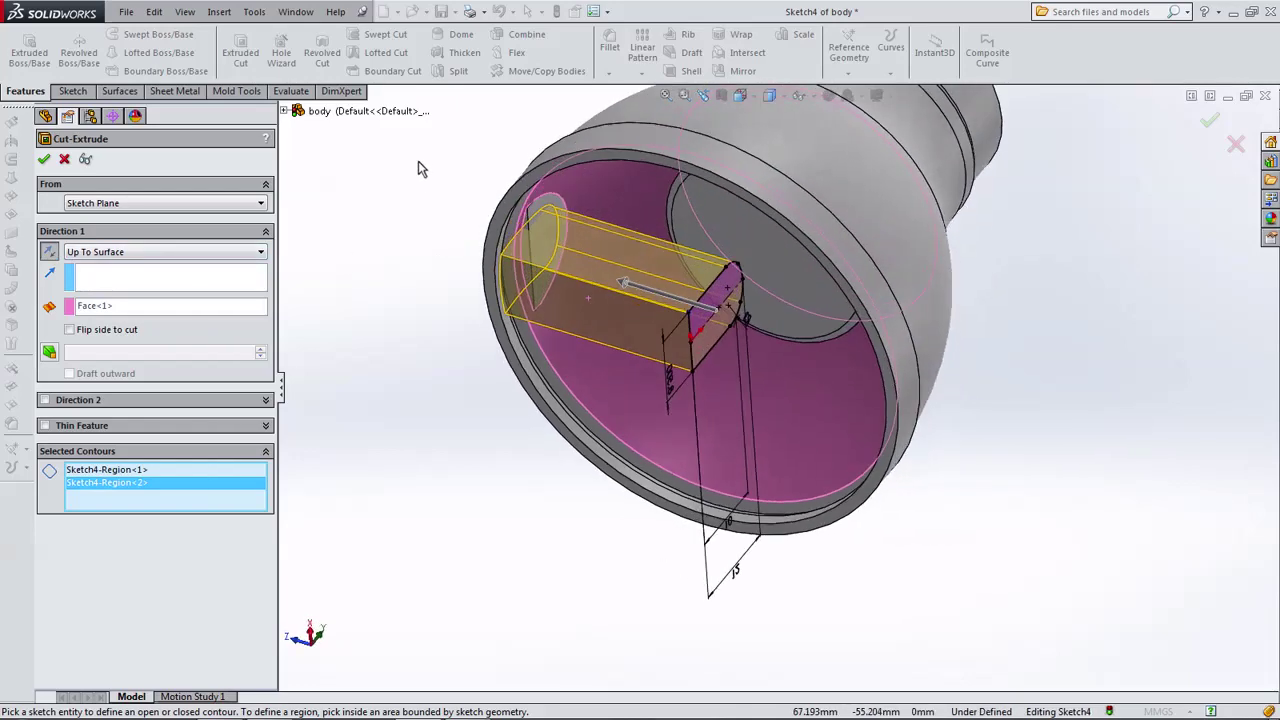
left_click(44, 160)
mouse_move(338, 258)
middle_mouse_down()
mouse_move(337, 234)
mouse_move(414, 286)
mouse_move(500, 414)
mouse_move(643, 230)
middle_mouse_up()
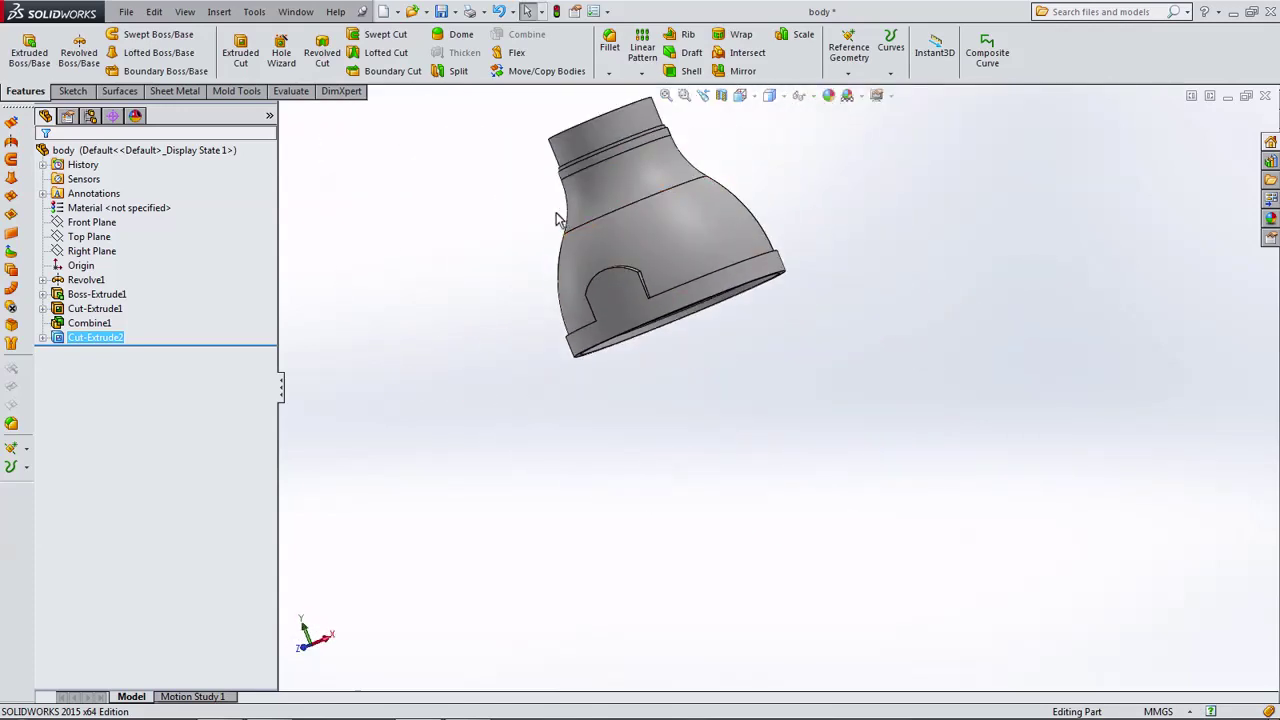
Round both edges of the cutout with a 6 mm constant-radius fillet.
left_click(740, 95)
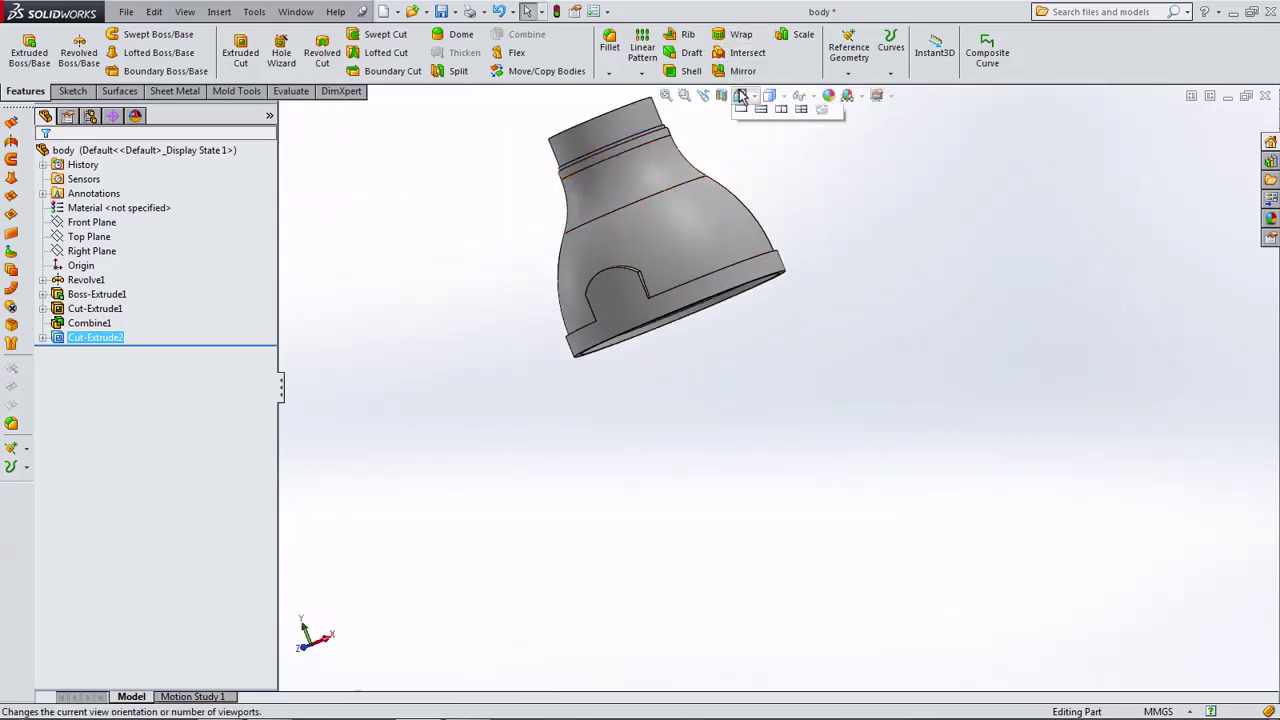
left_click(760, 155)
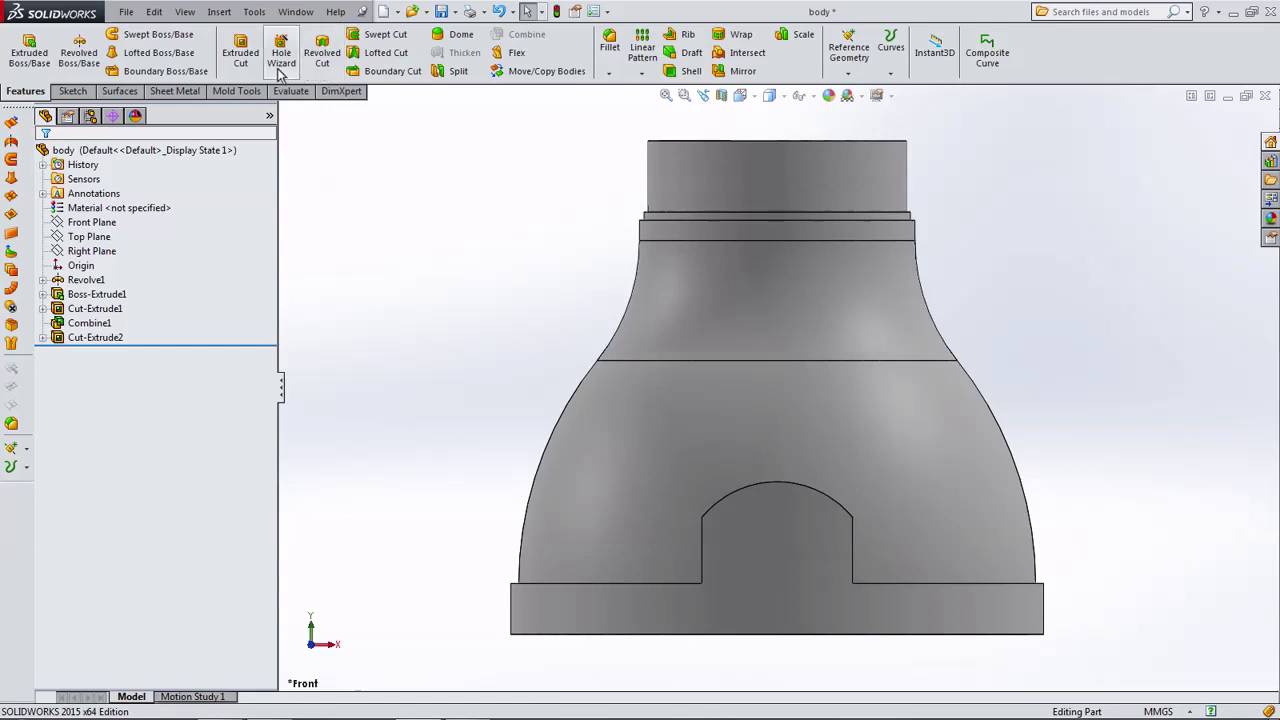
left_click(609, 45)
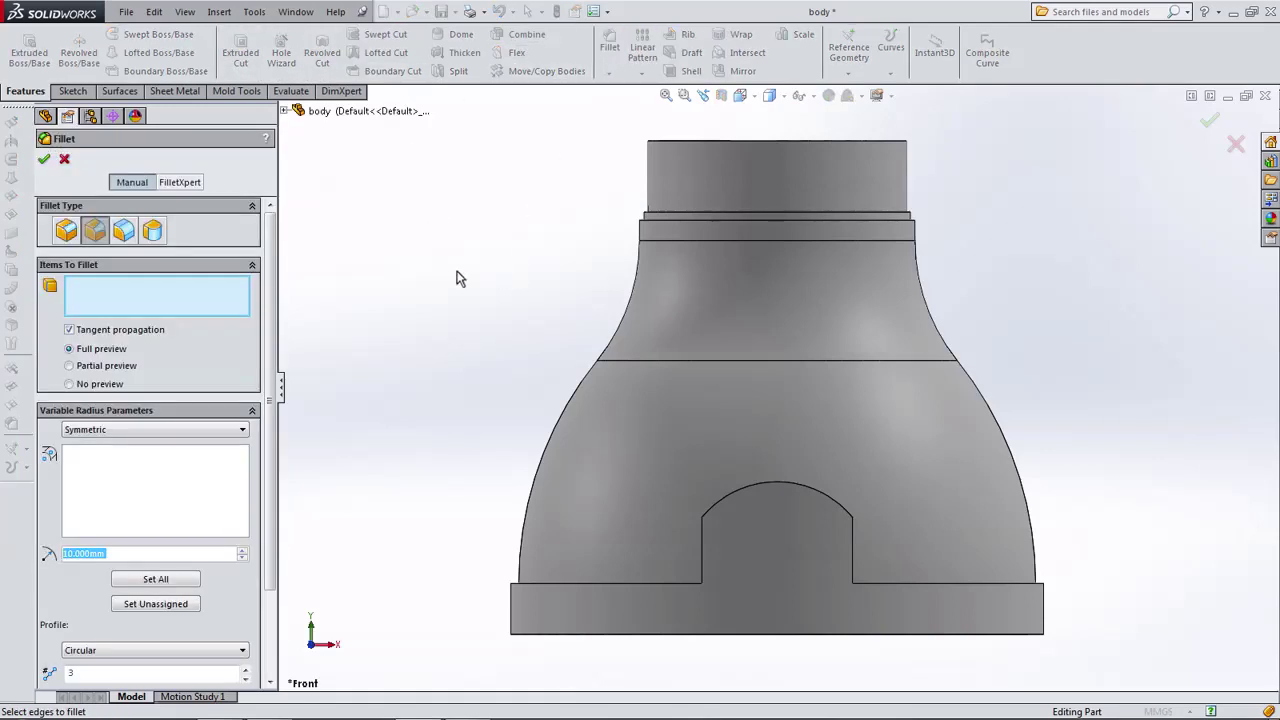
left_click(70, 242)
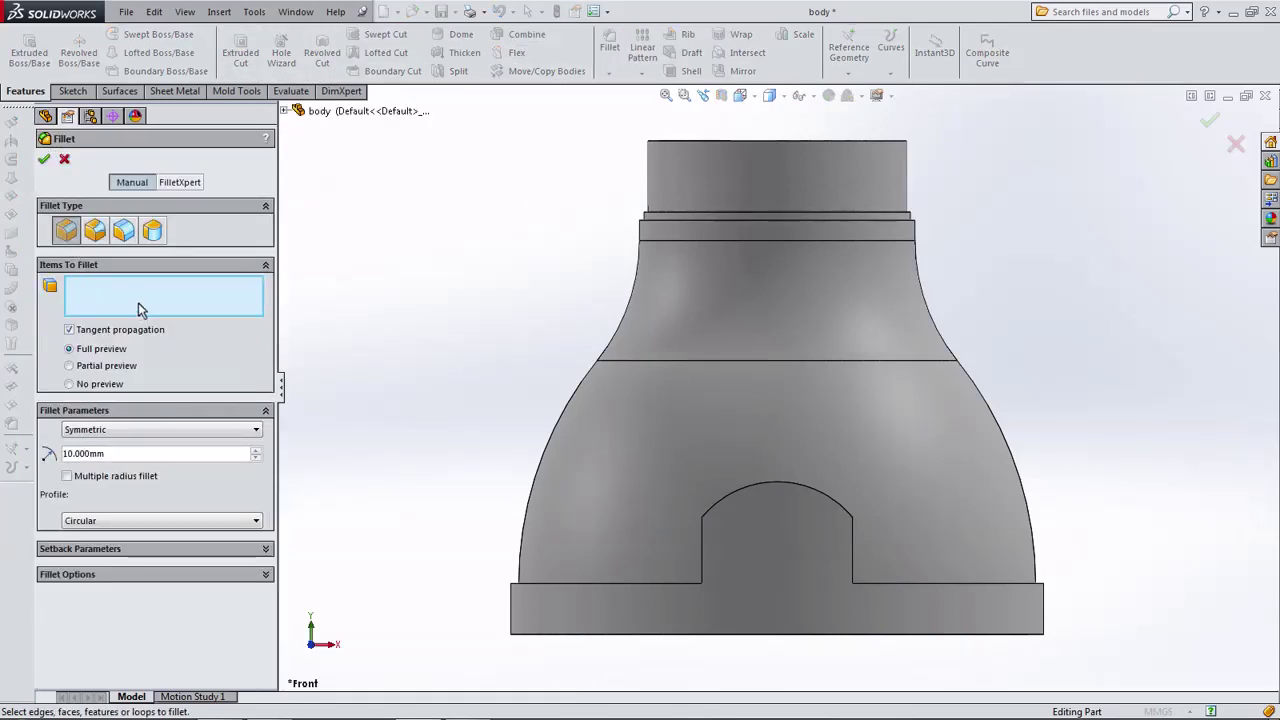
key("ctrl+7")
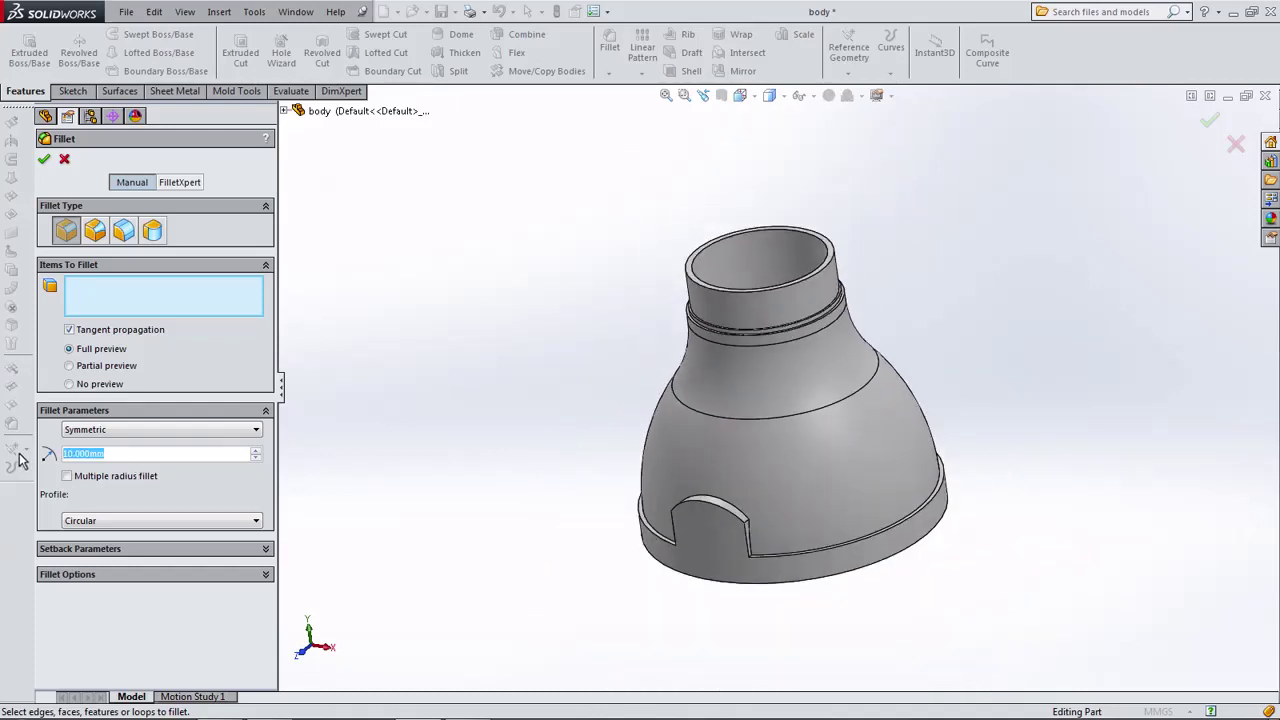
type("6")
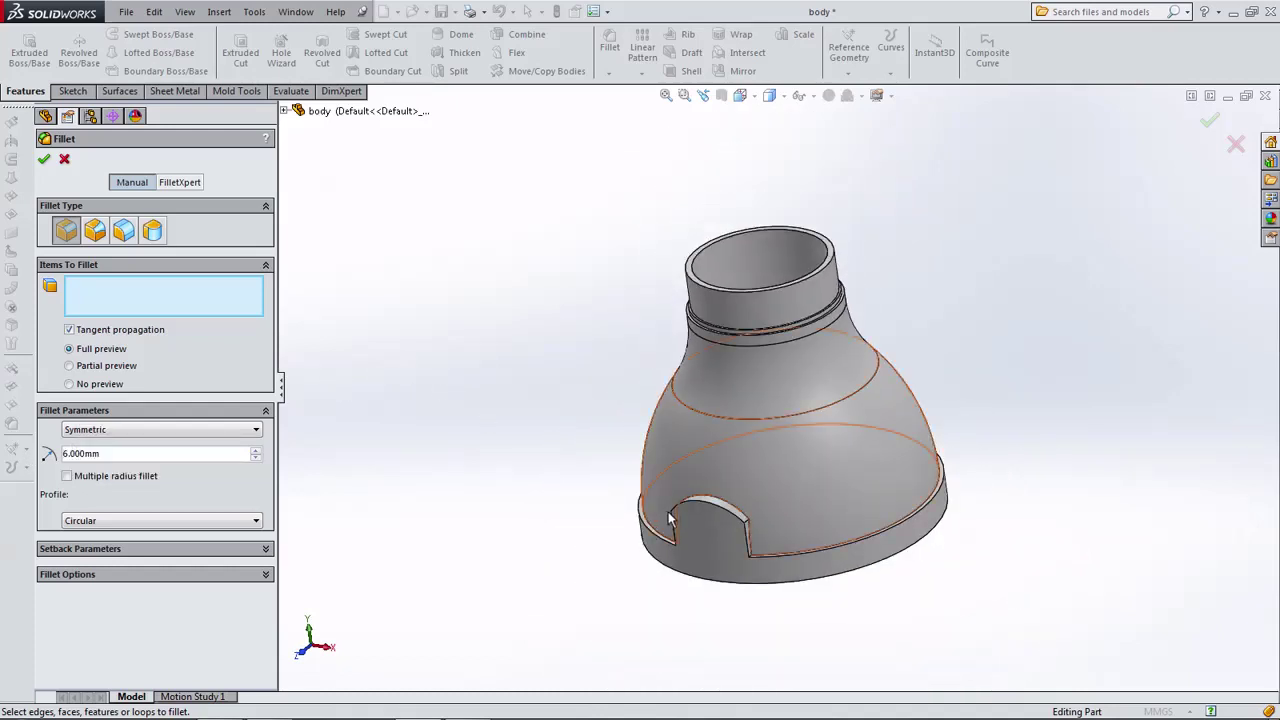
scroll(772, 515, "down", 3)
left_click(772, 497)
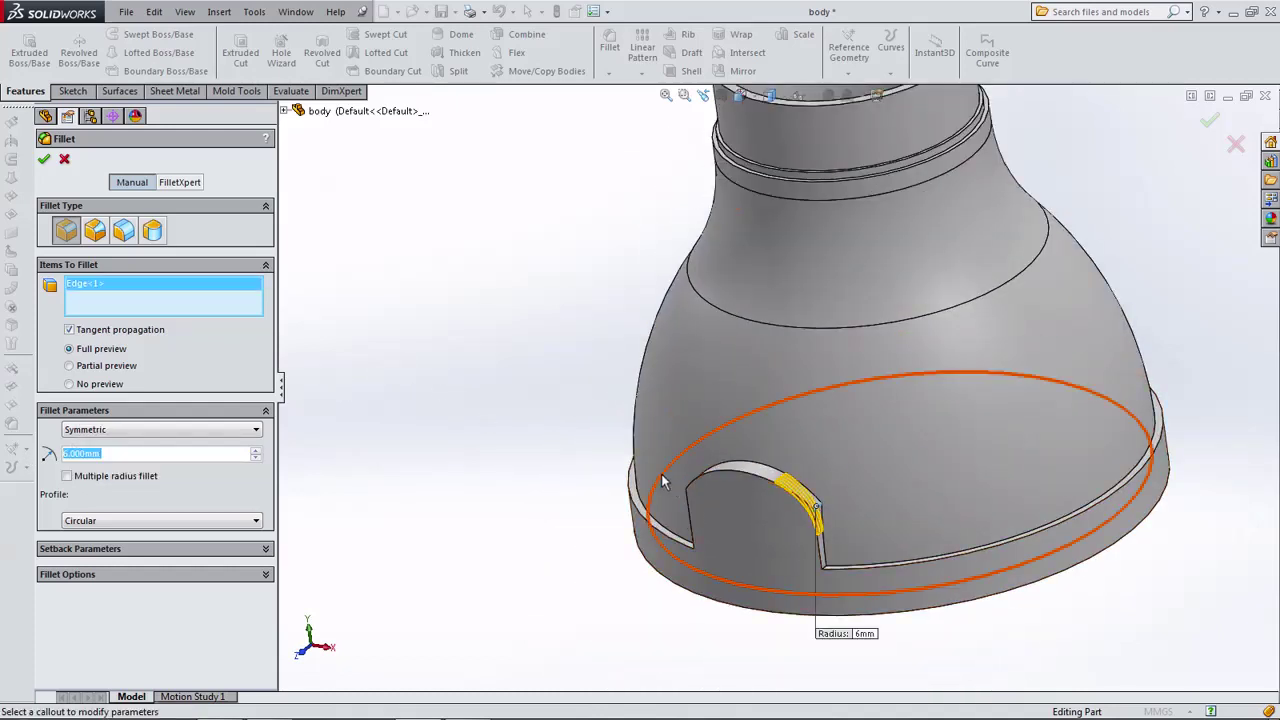
key("Right")
key("Right")
key("Right")
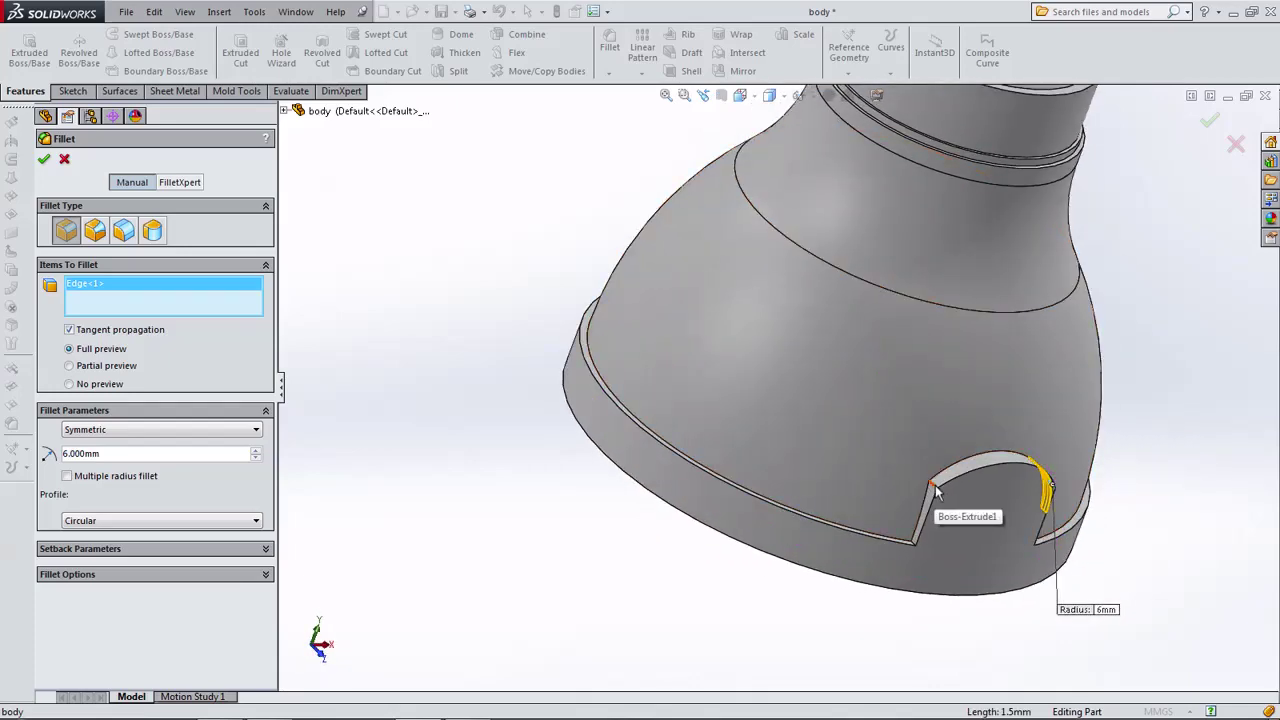
left_click(706, 433)
left_click(44, 160)
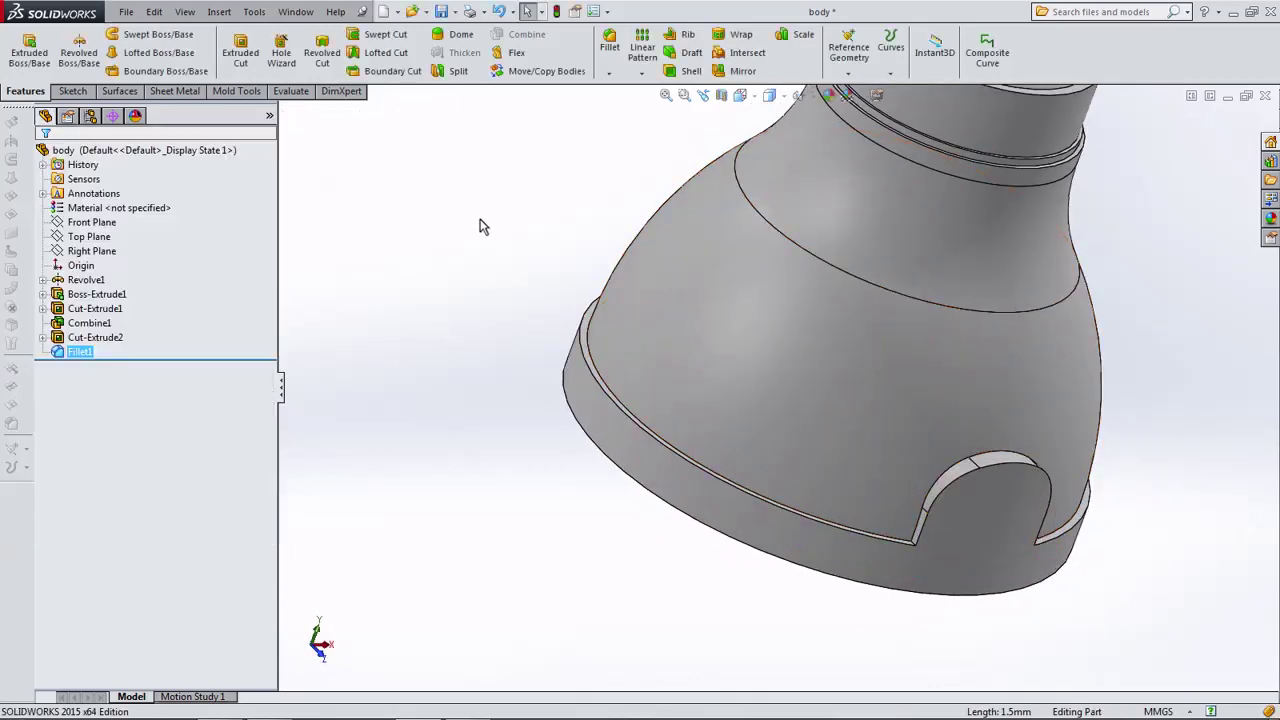
Add a 1 mm fillet to the arched slot's outer edge as Fillet2.
mouse_move(483, 219)
middle_mouse_down()
mouse_move(475, 259)
mouse_move(584, 96)
middle_mouse_up()
left_click(609, 42)
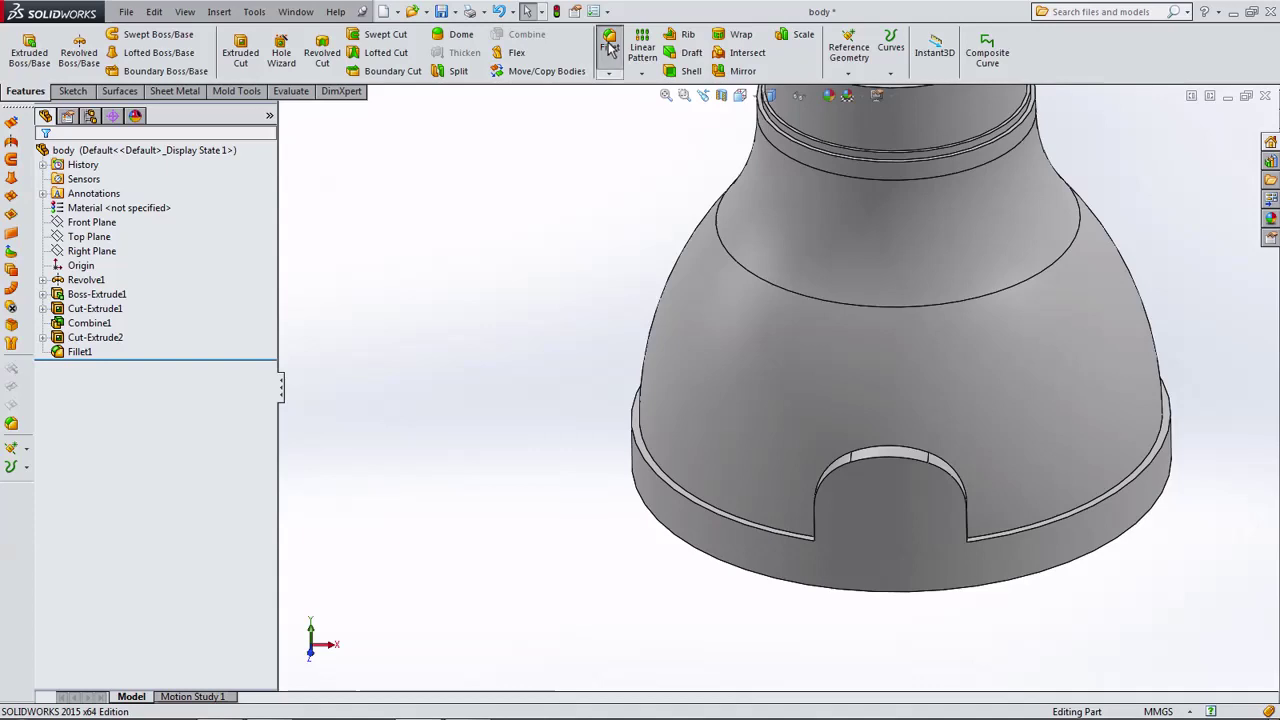
type("1")
key("Return")
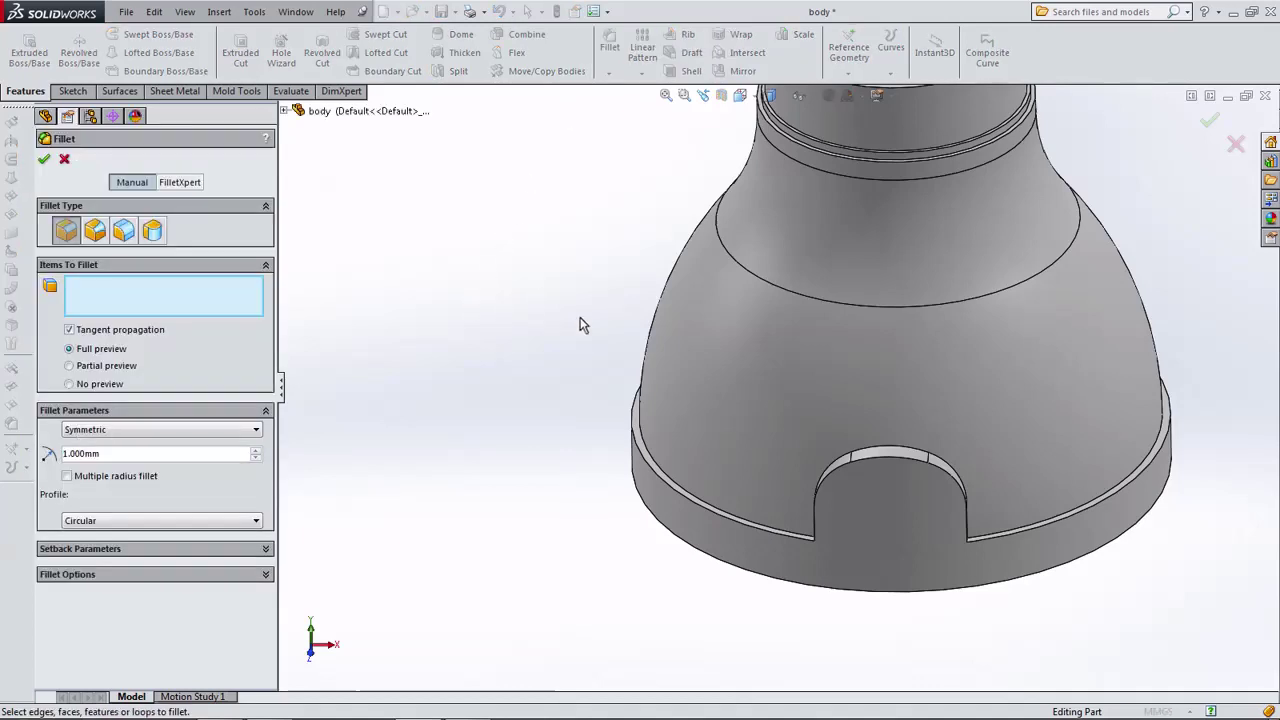
left_click(905, 463)
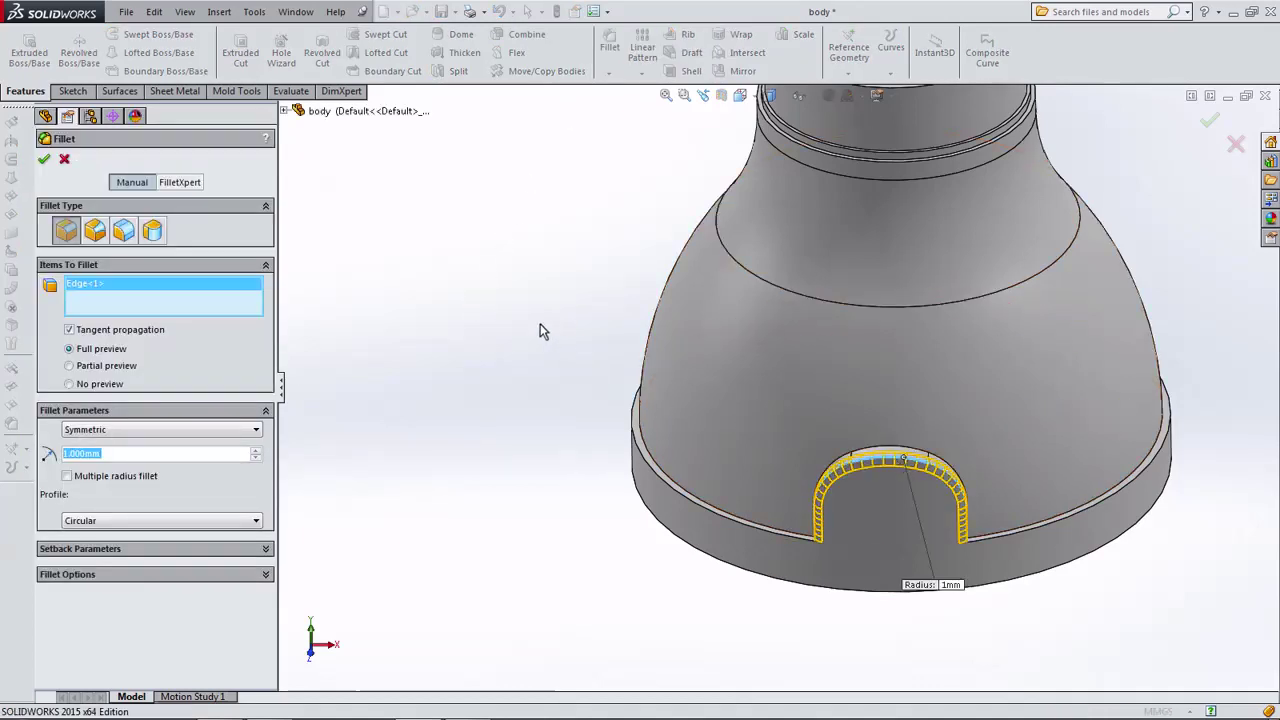
middle_click_drag(537, 329, 437, 306)
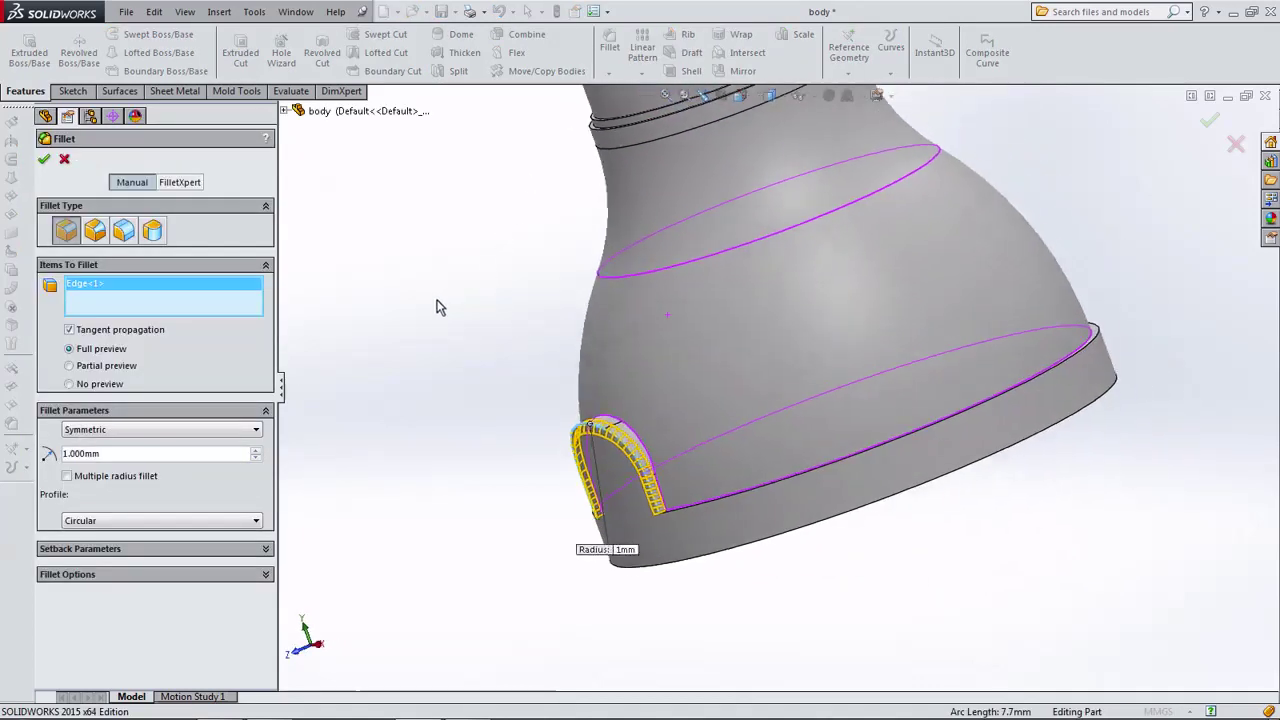
left_click(46, 161)
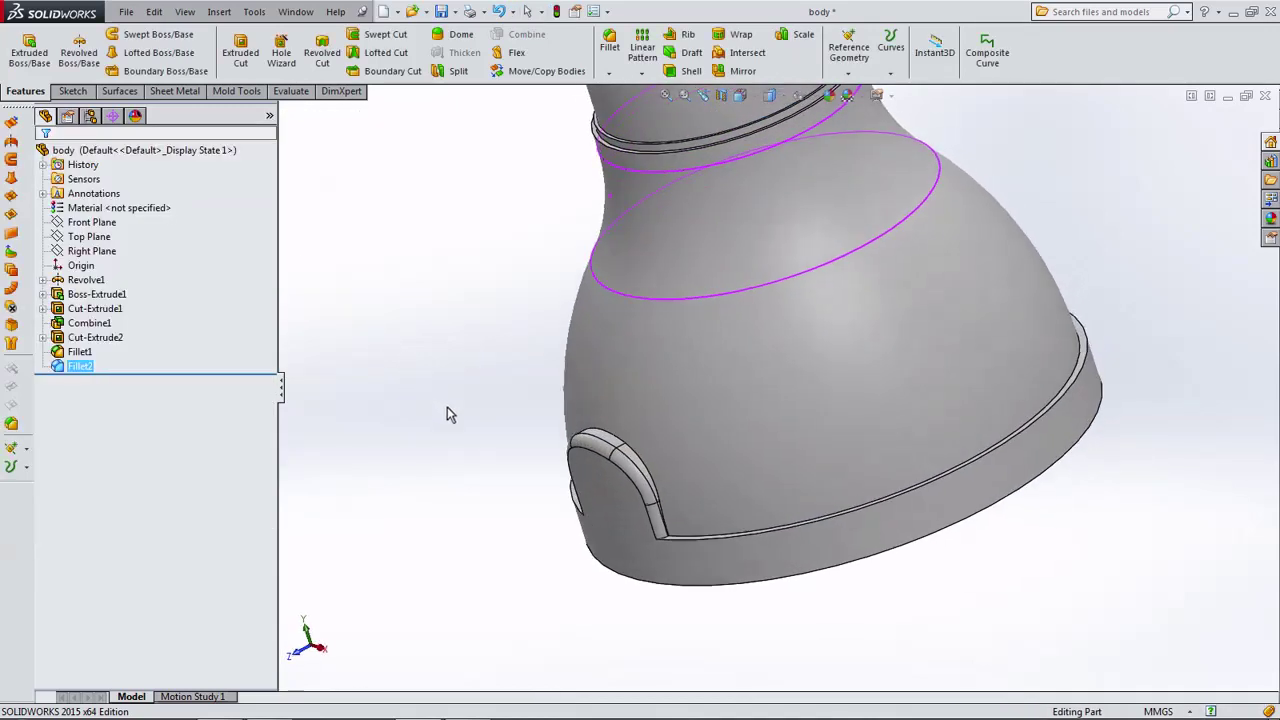
key("f")
left_click(740, 95)
Start a sketch on the Front Plane with a short vertical centerline up from the origin.
left_click(757, 165)
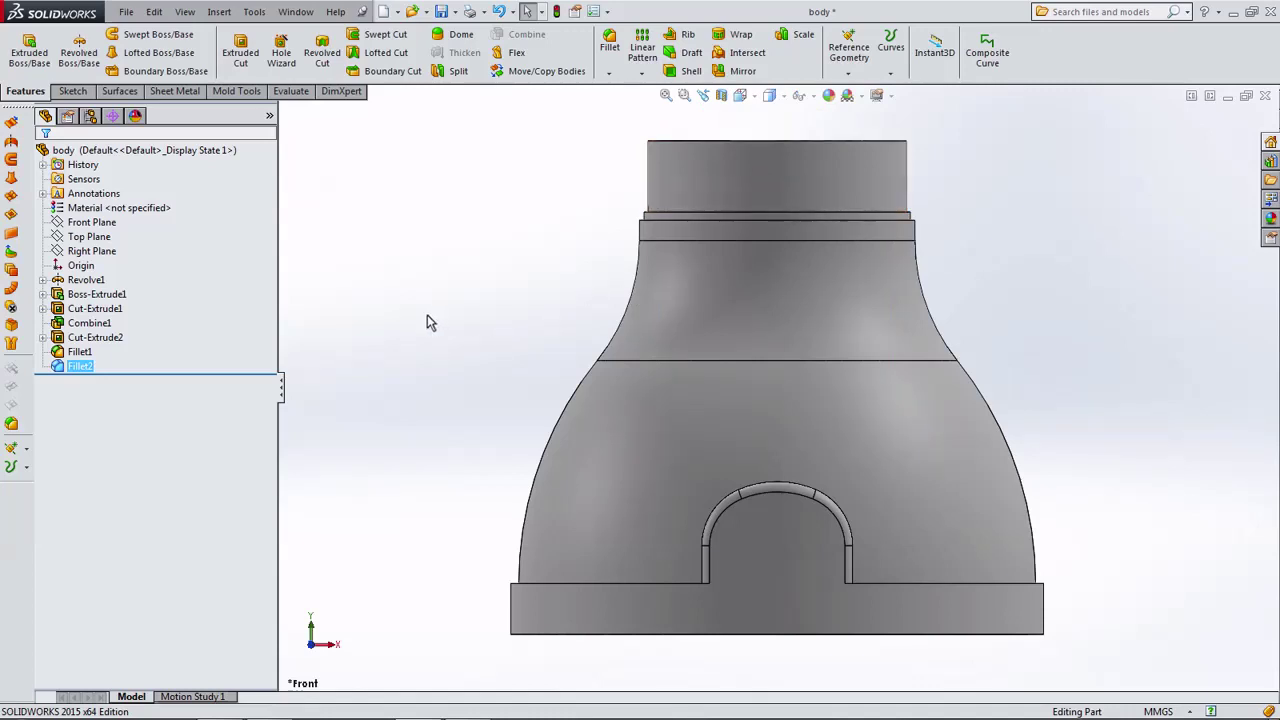
left_click(88, 222)
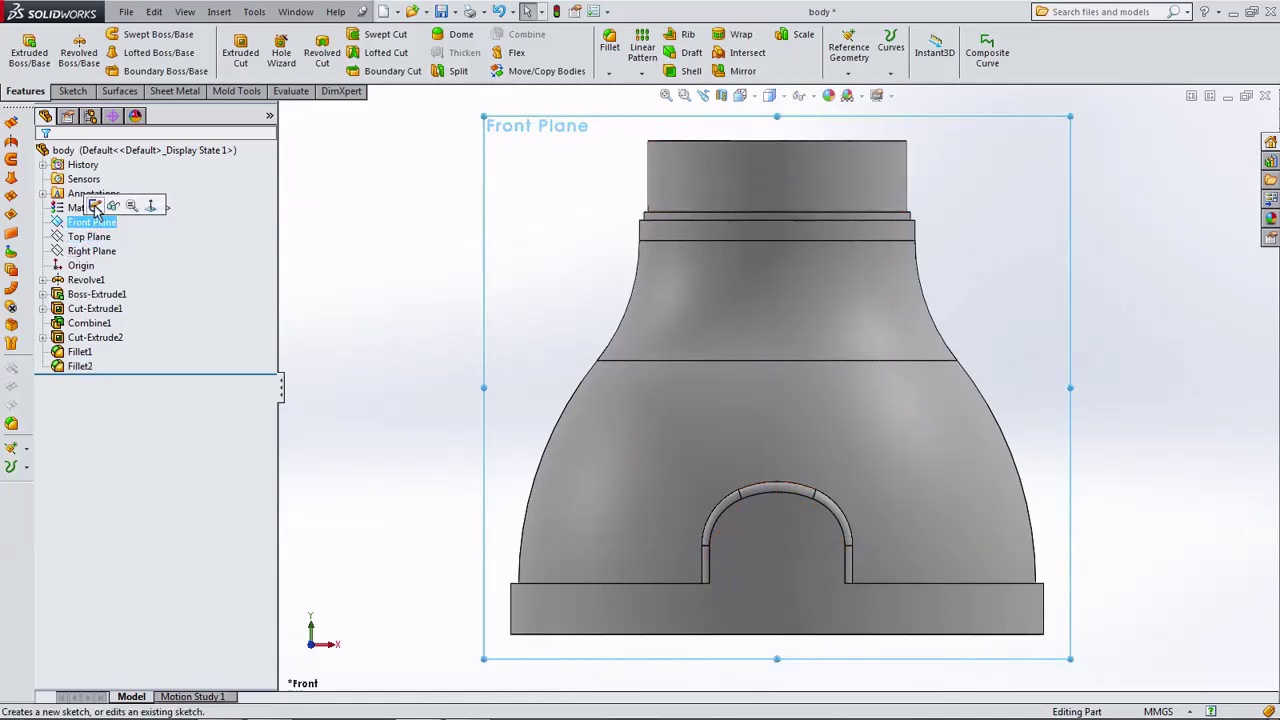
left_click(100, 200)
left_click(117, 34)
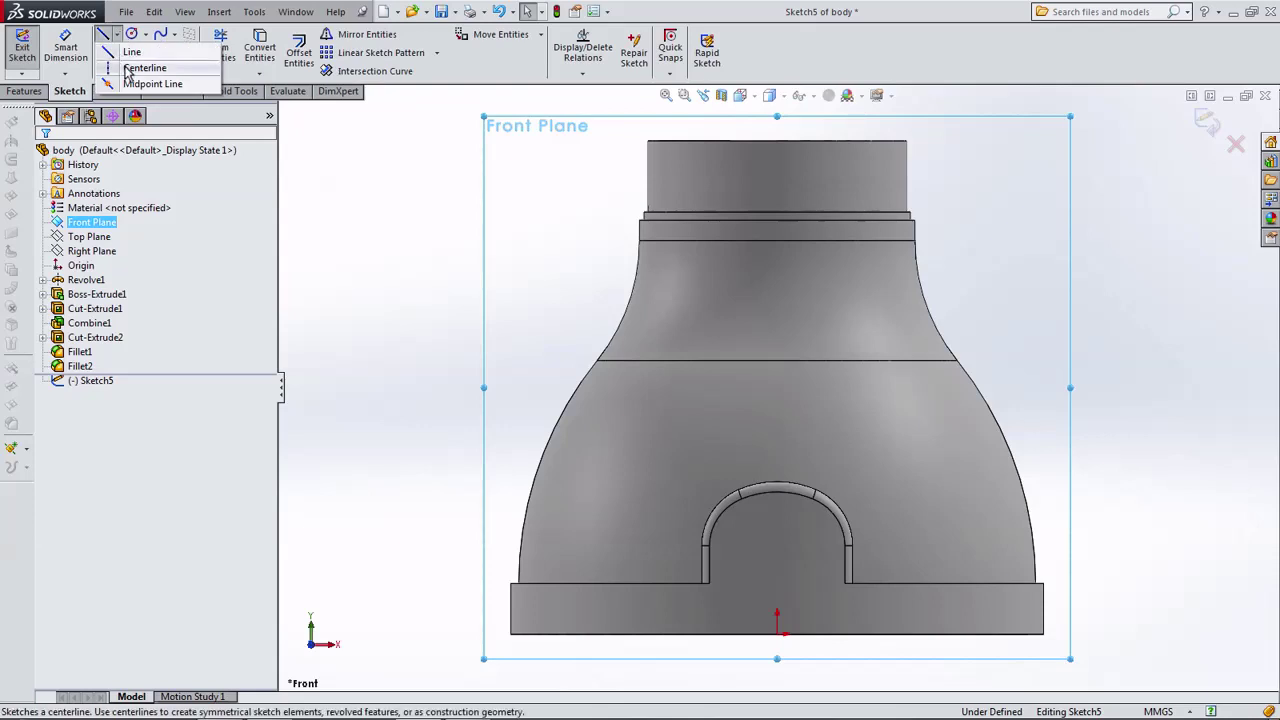
left_click(140, 65)
scroll(775, 565, "down", 2)
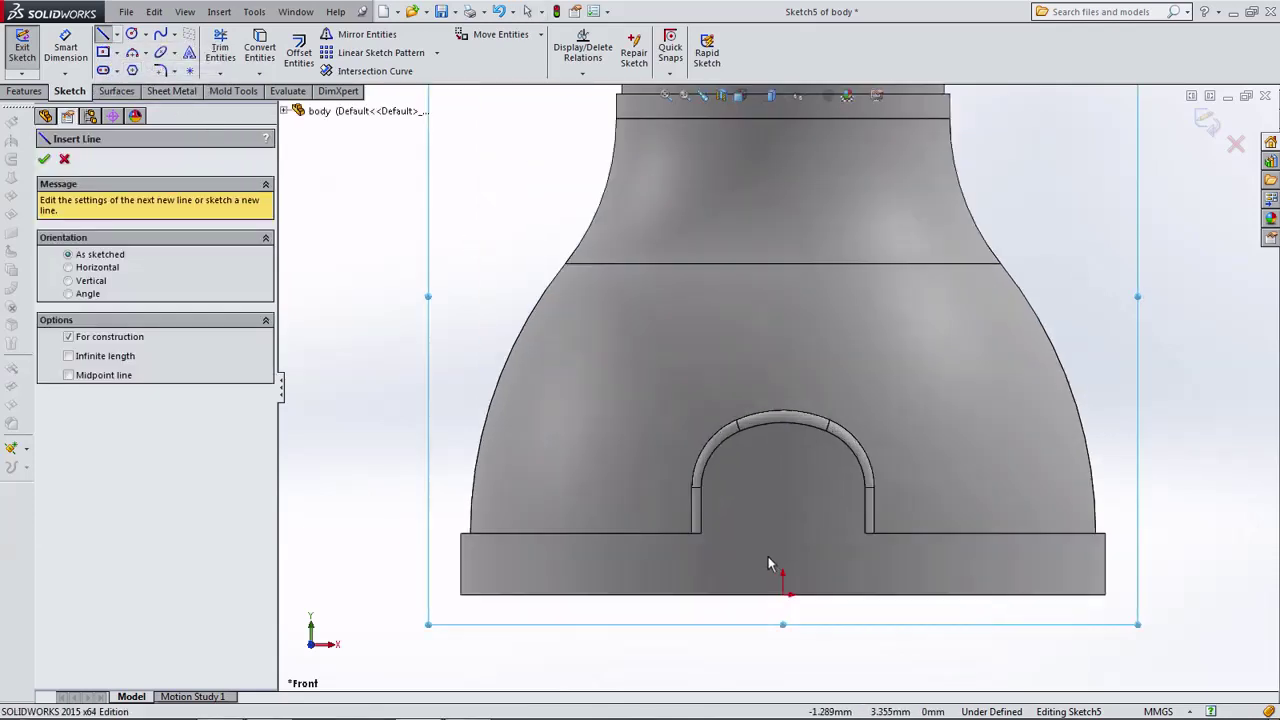
left_click(784, 590)
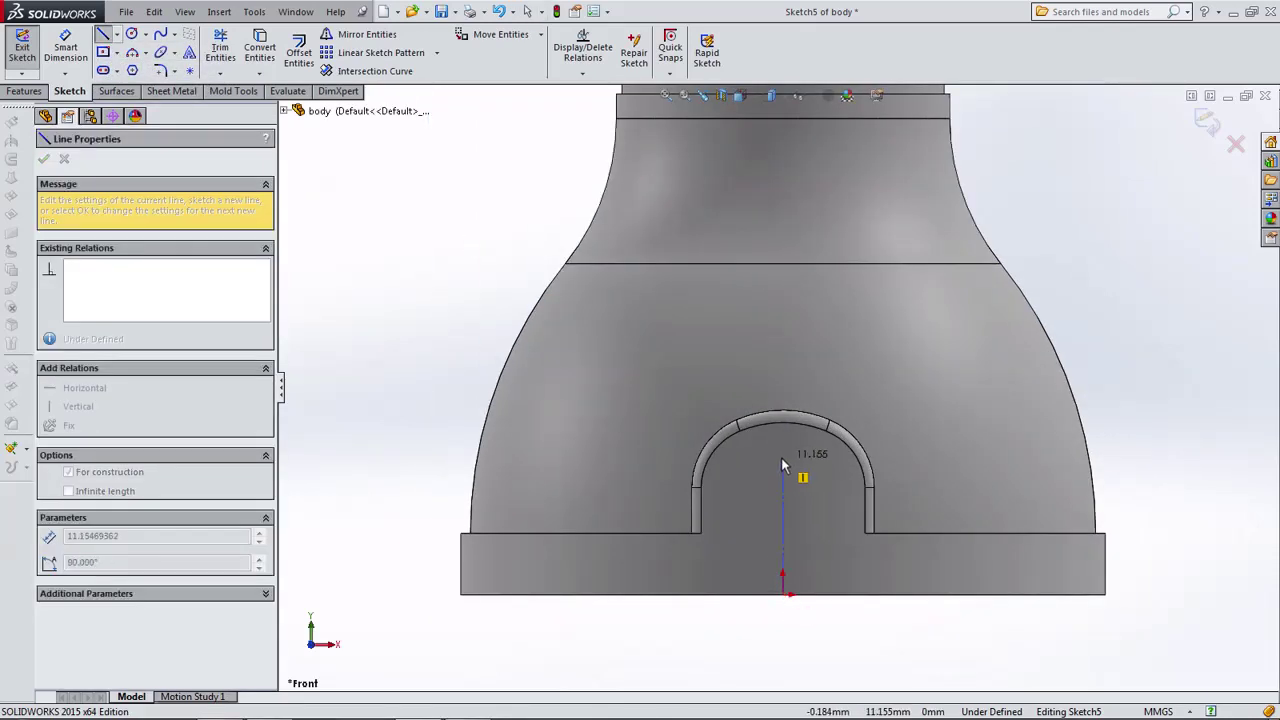
double_click(784, 546)
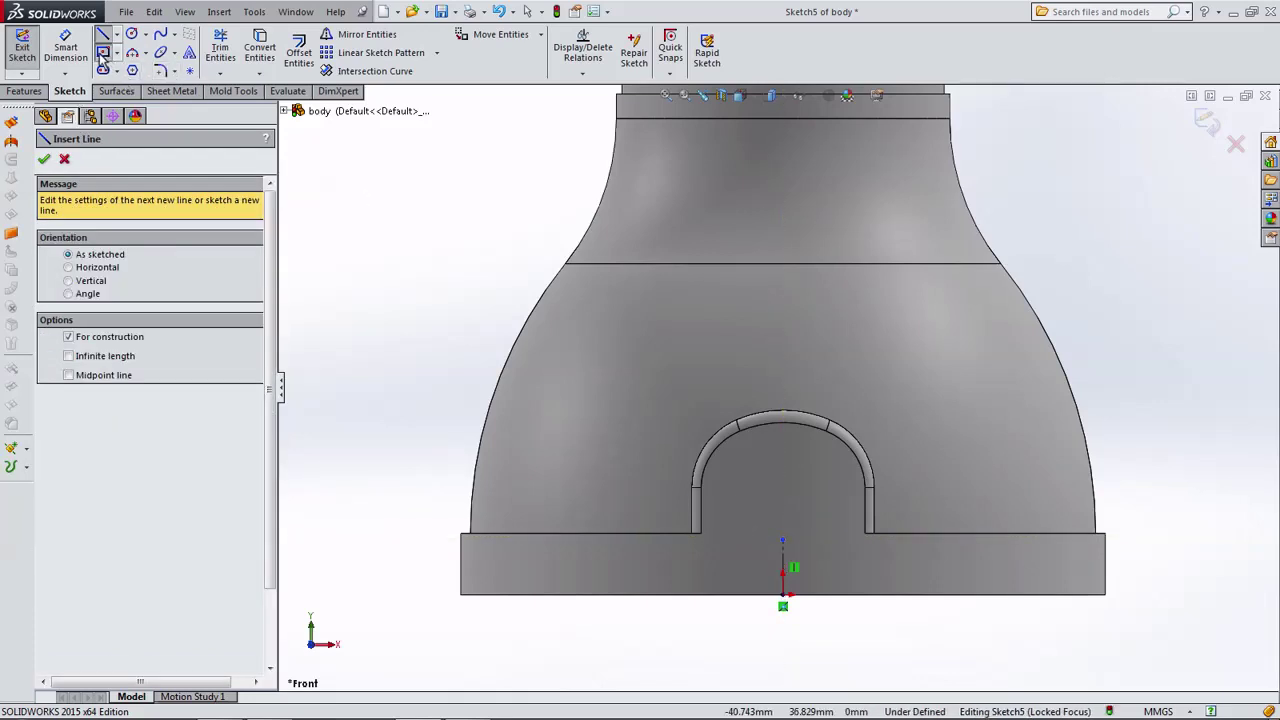
Draw a center rectangle inside the arched slot, its bottom line centred on the bottom-centre point.
left_click(102, 55)
left_click(782, 488)
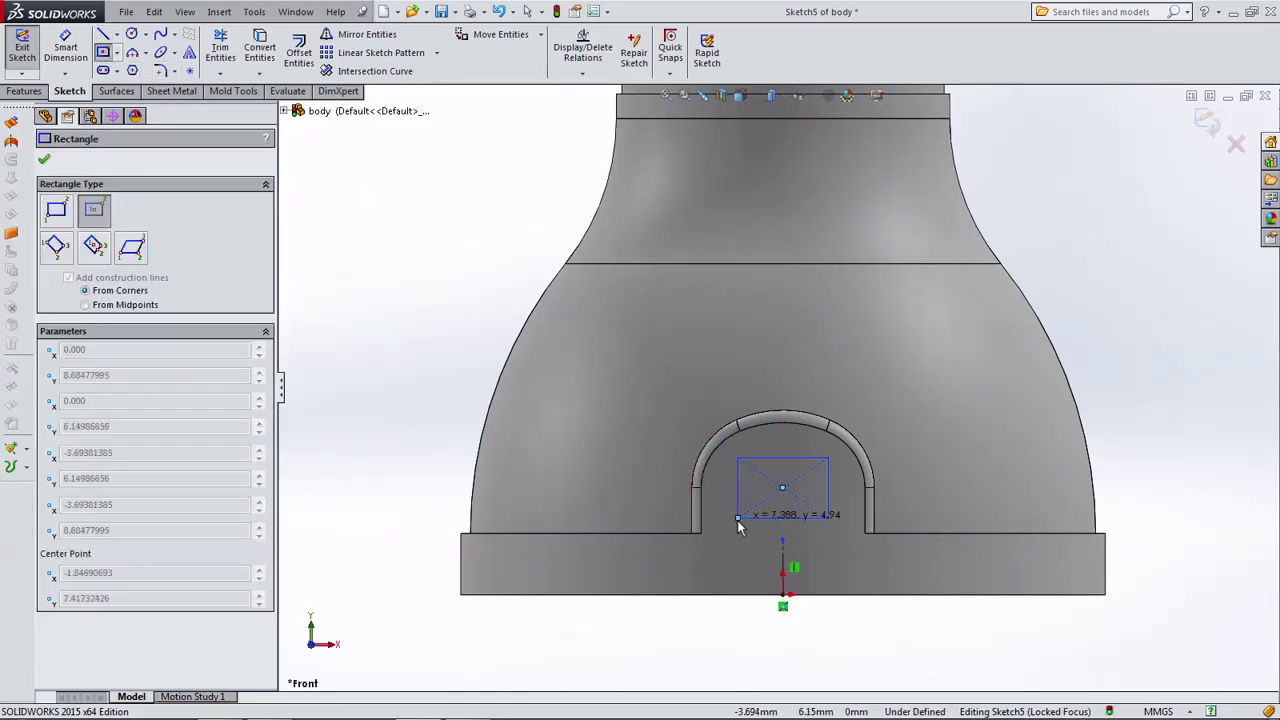
left_click(731, 538)
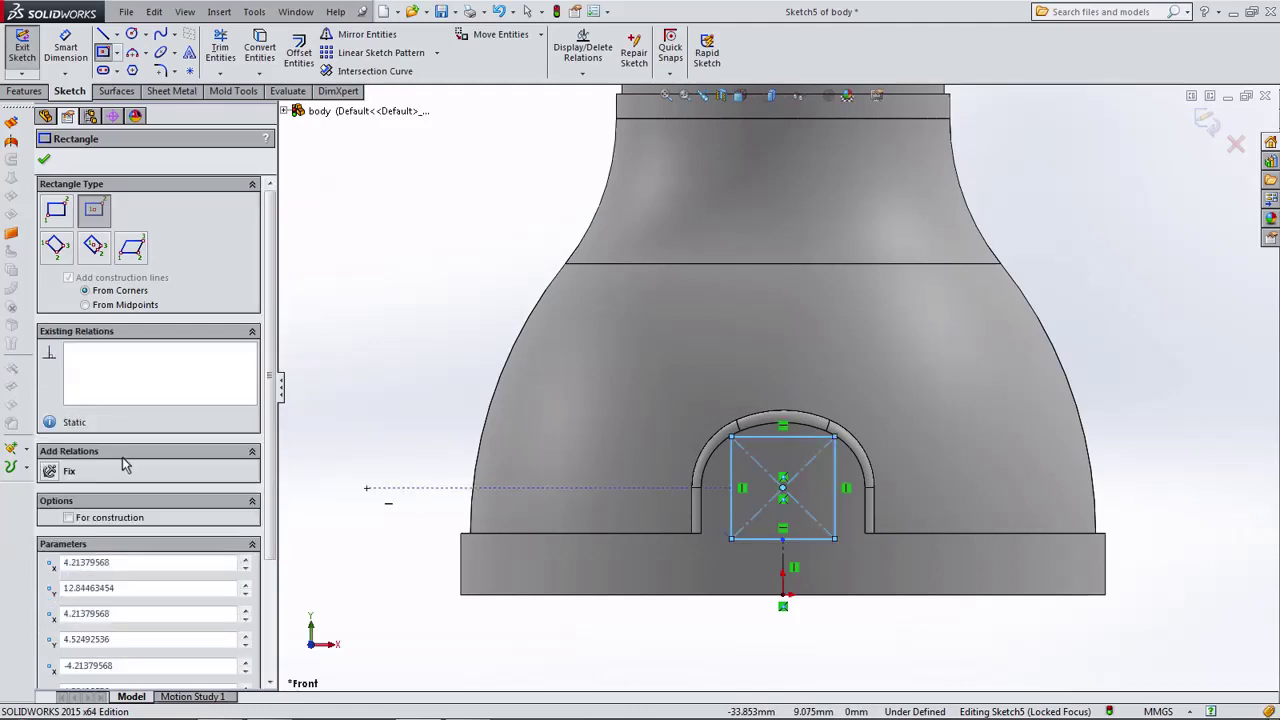
left_click(46, 161)
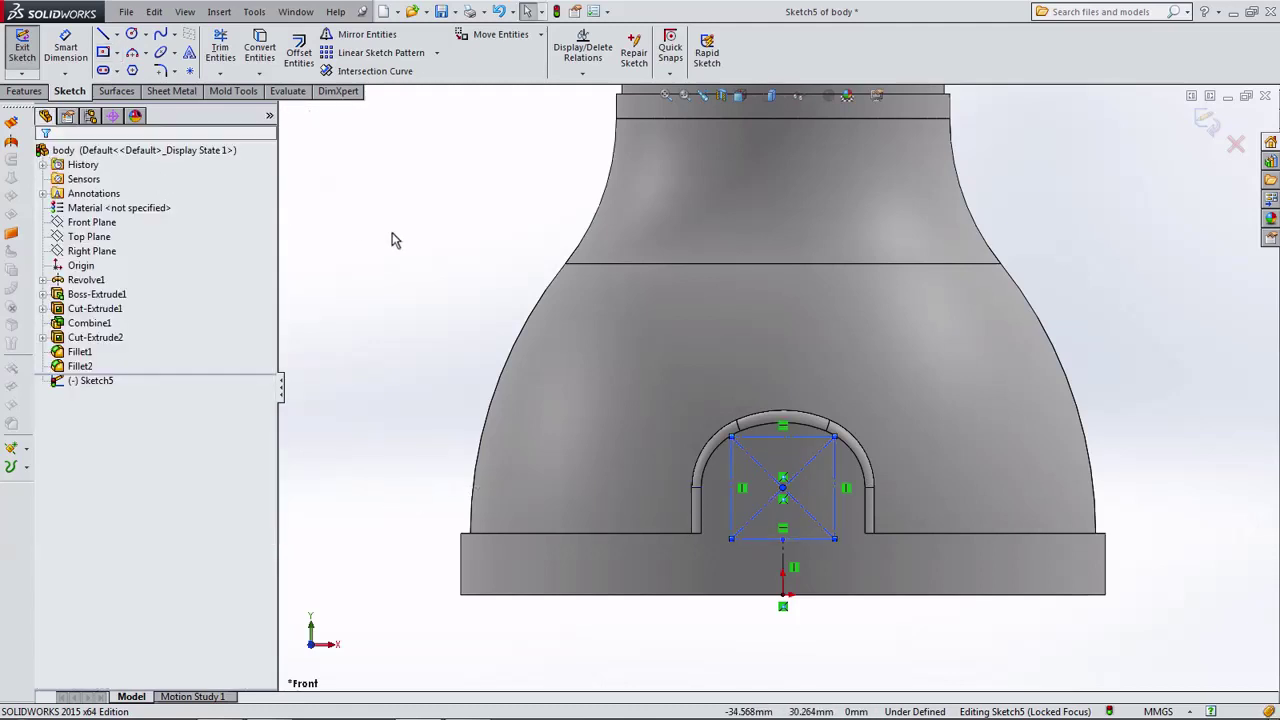
left_click(783, 539)
left_click(805, 538, "ctrl")
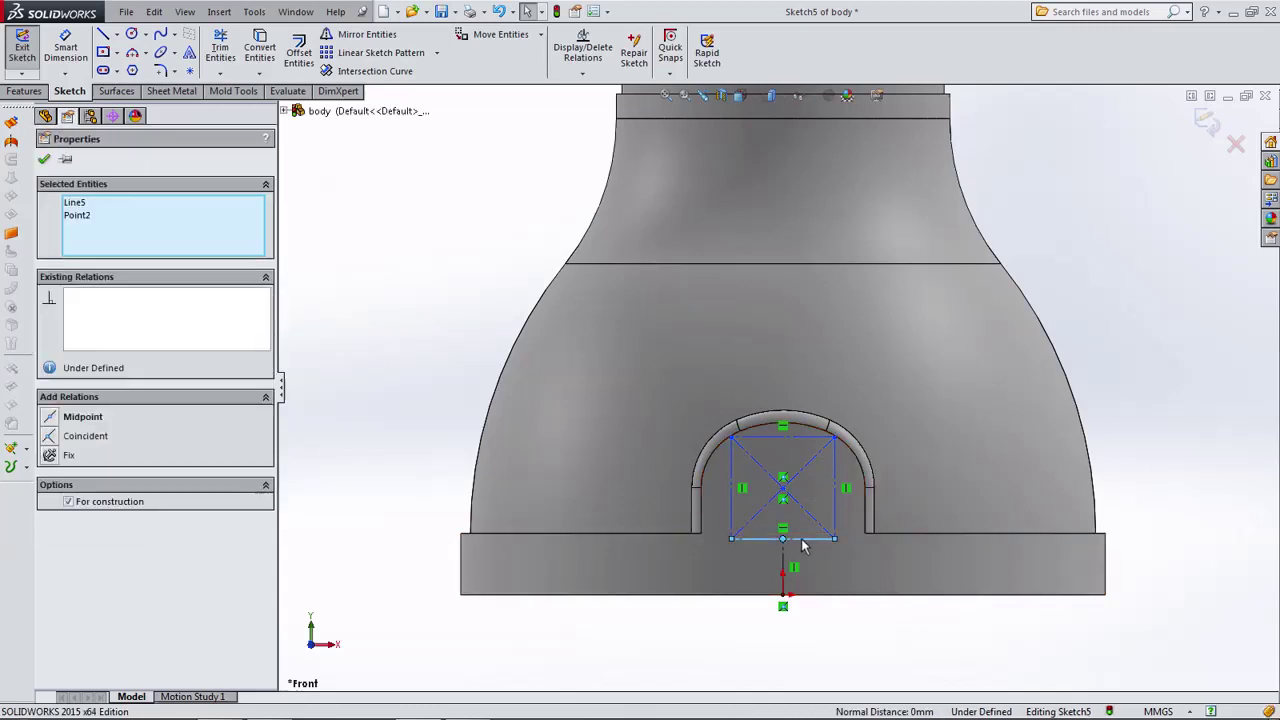
left_click(84, 418)
Dimension the rectangle: top 12 mm above the origin, 6 mm tall, 8.5 mm wide.
left_click(70, 60)
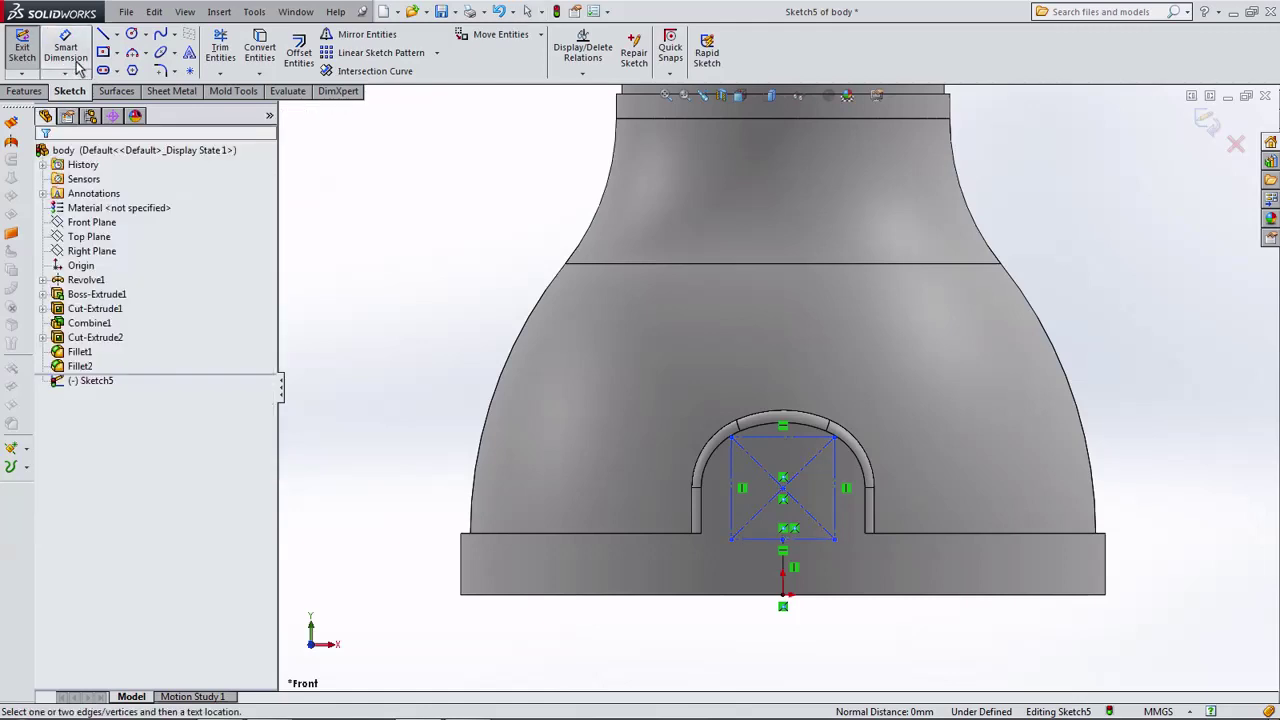
left_click(805, 440)
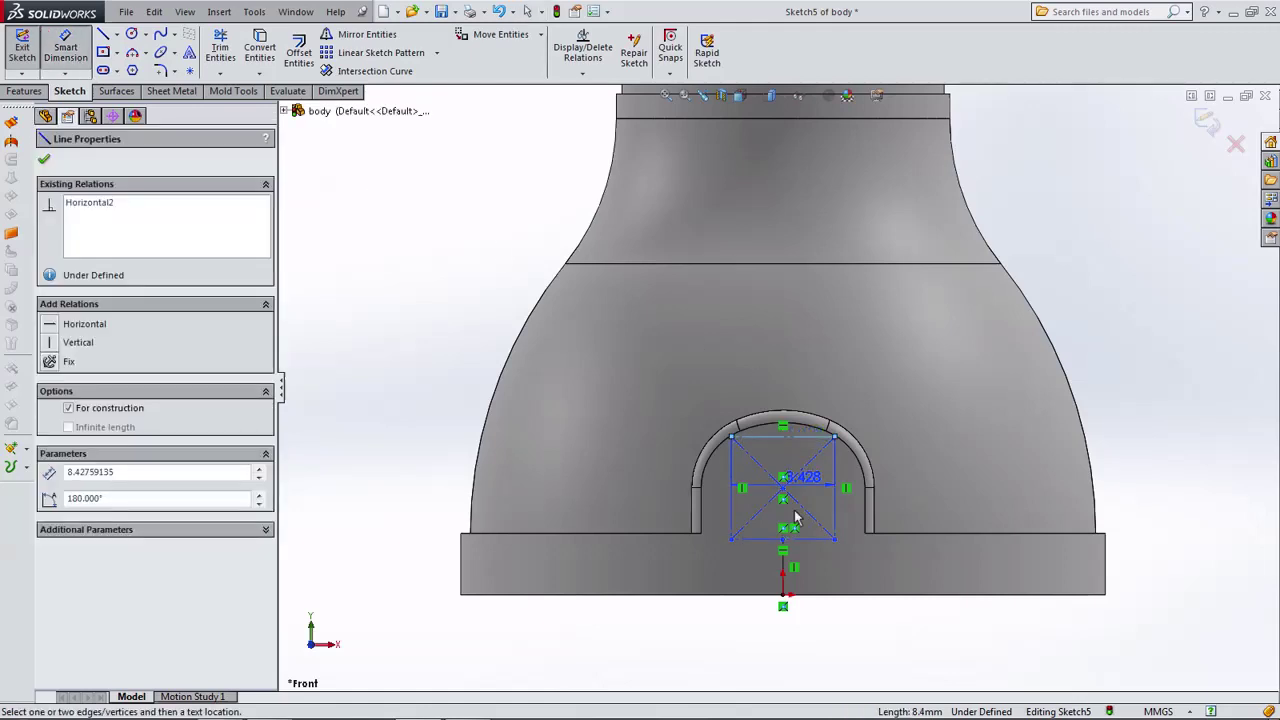
left_click(782, 592)
left_click(1132, 494)
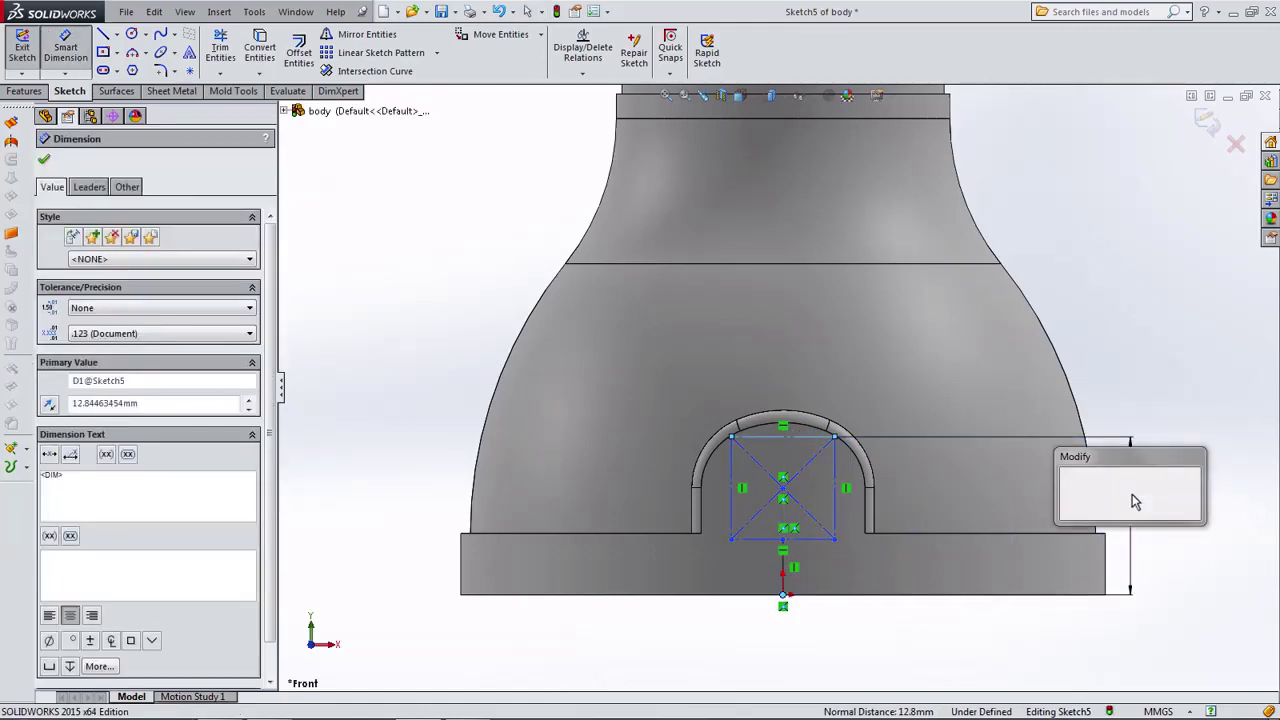
type("12")
left_click(1067, 487)
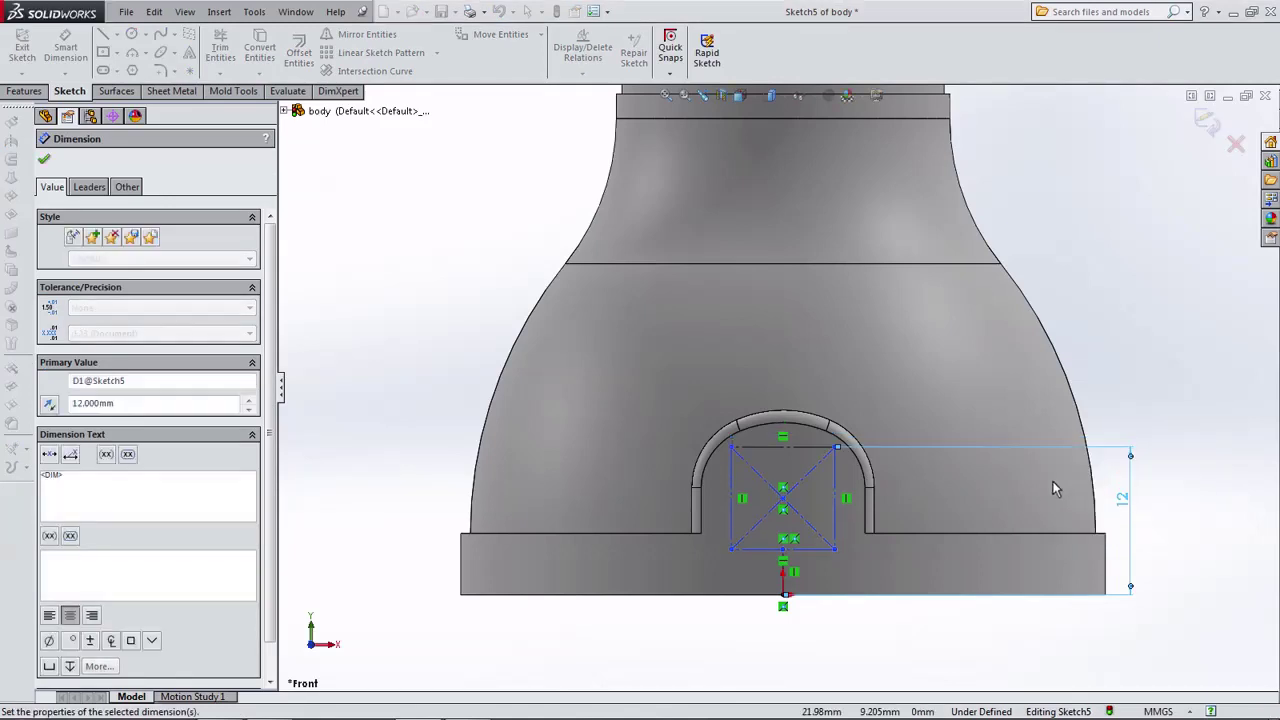
left_click(842, 498)
left_click(990, 496)
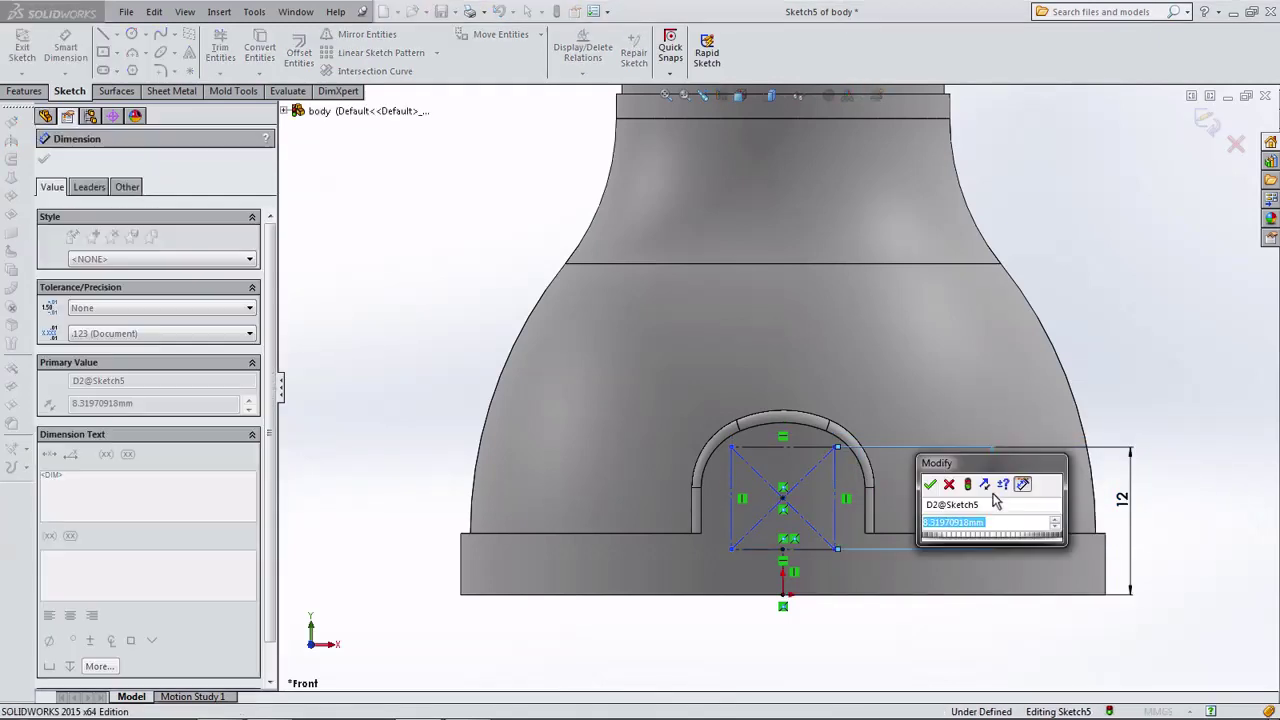
type("6")
left_click(930, 484)
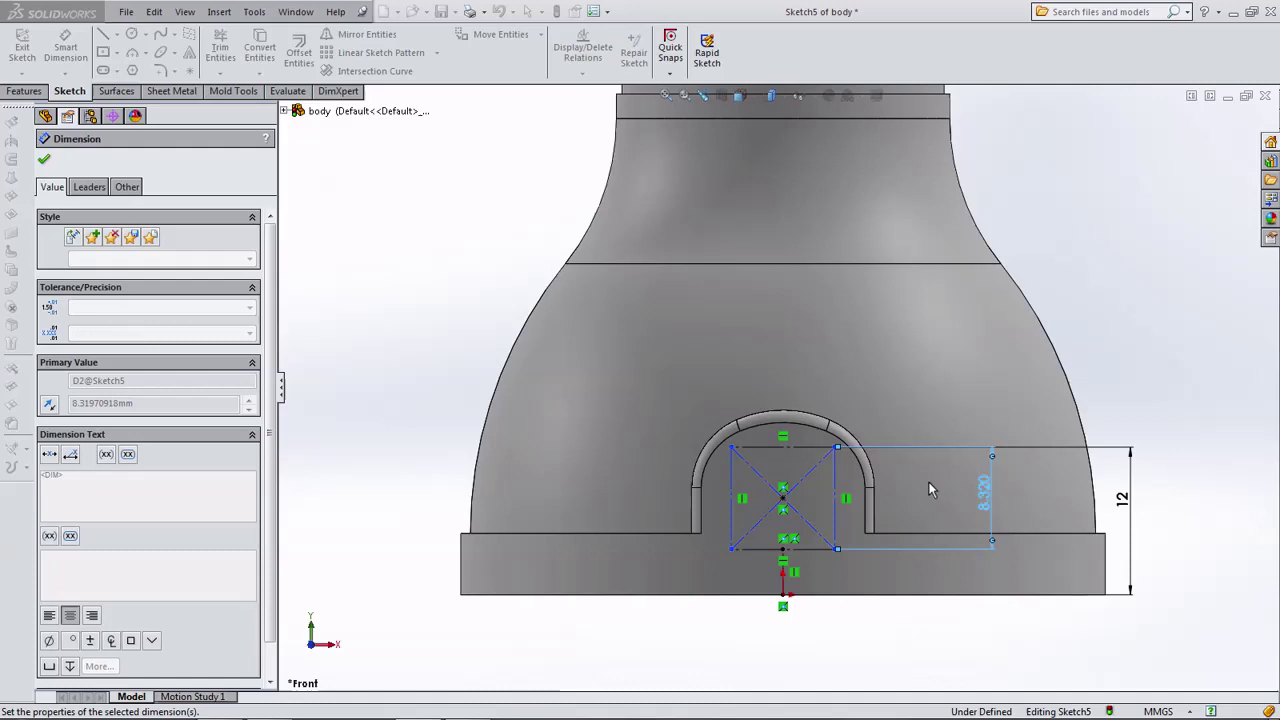
left_click(795, 448)
left_click(792, 383)
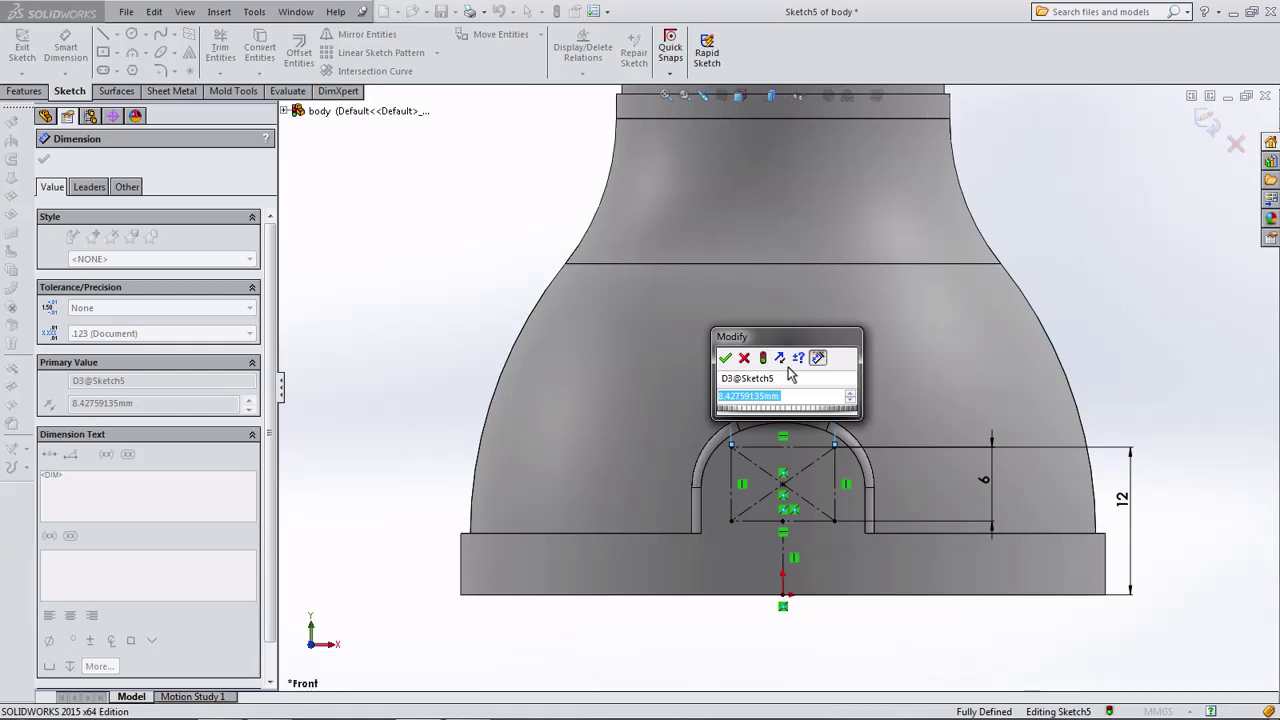
type("8.5")
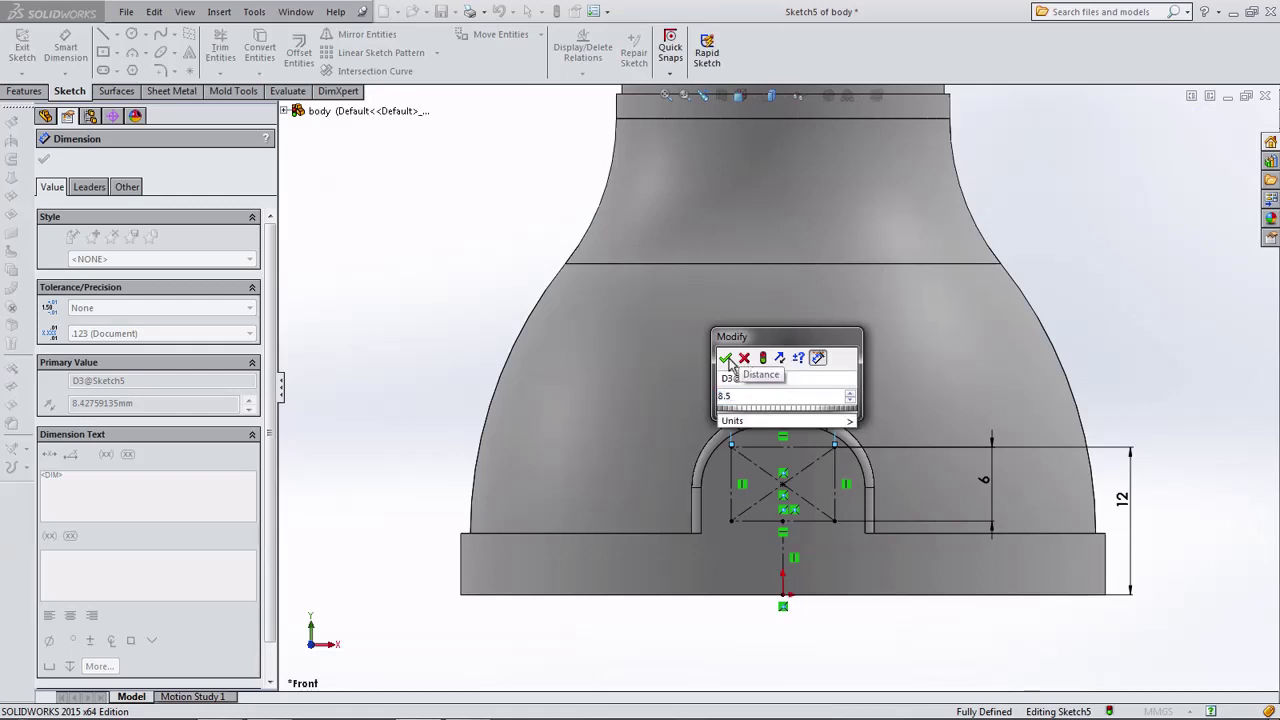
left_click(727, 359)
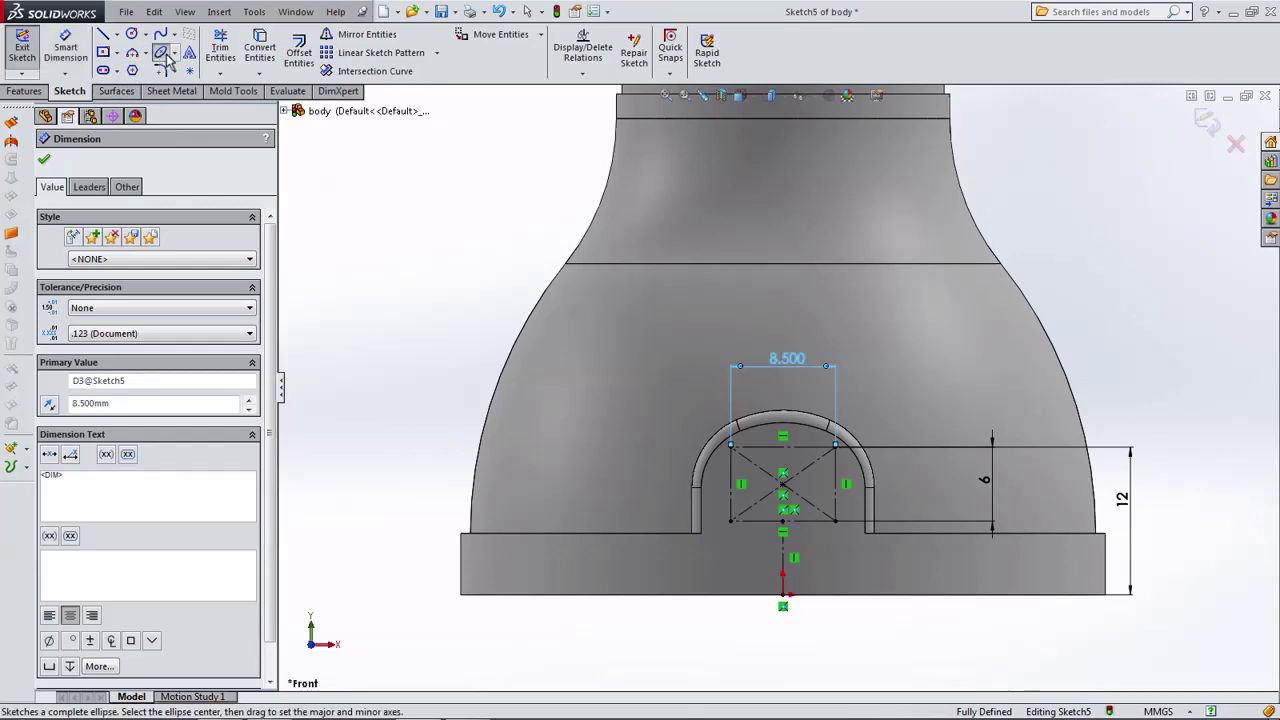
Draw an ellipse from the rectangle centre, its top point coincident with the rectangle's top line.
left_click(783, 485)
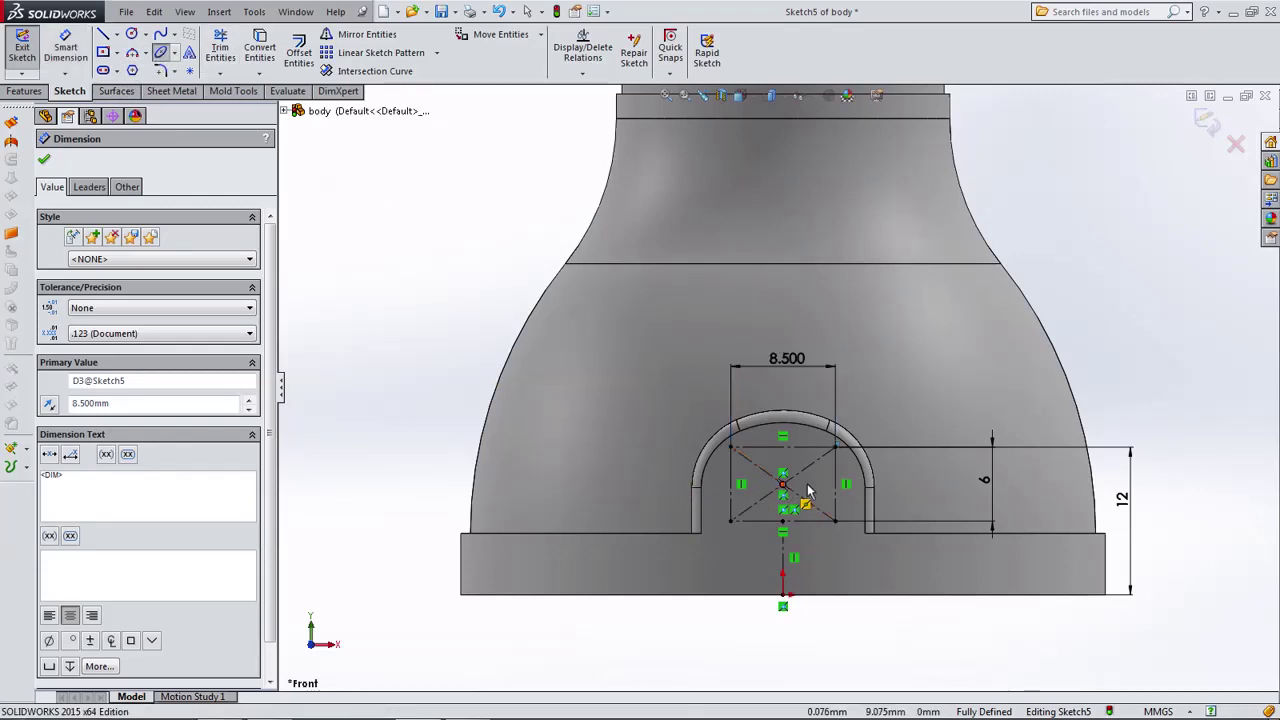
left_click(838, 485)
left_click(790, 448)
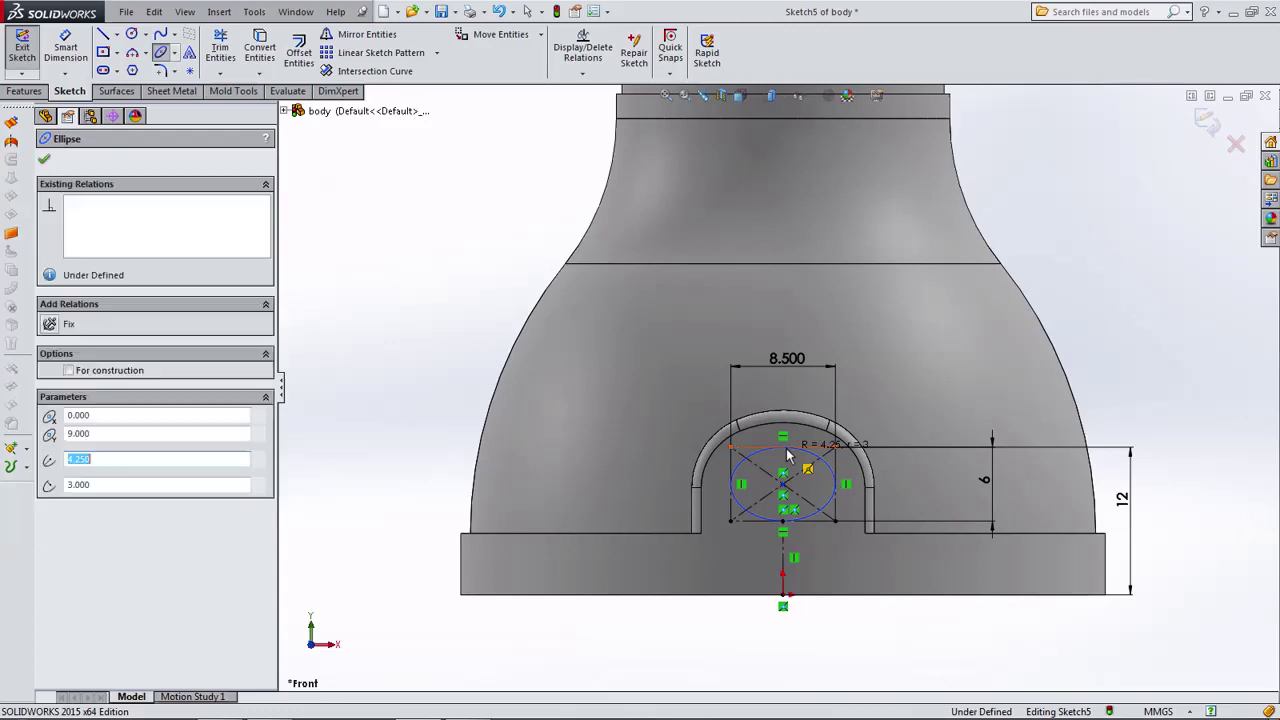
left_click(386, 353)
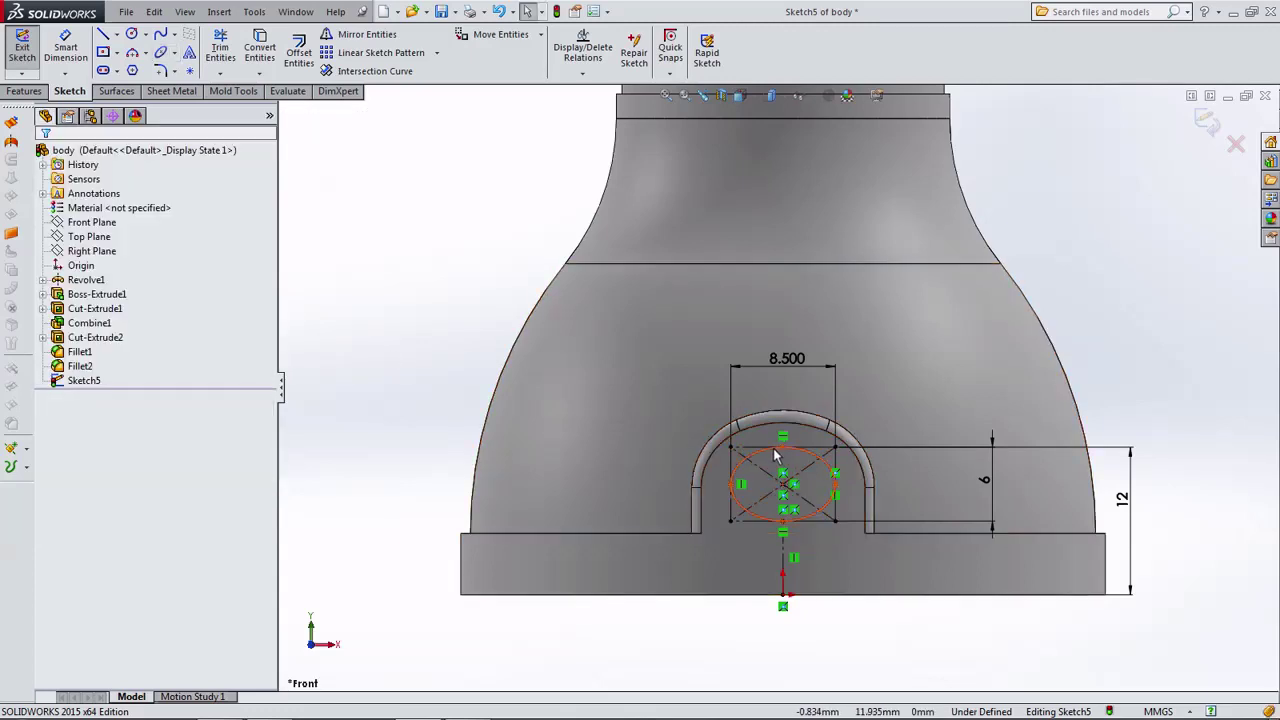
left_click(783, 448)
left_click(755, 451, "ctrl")
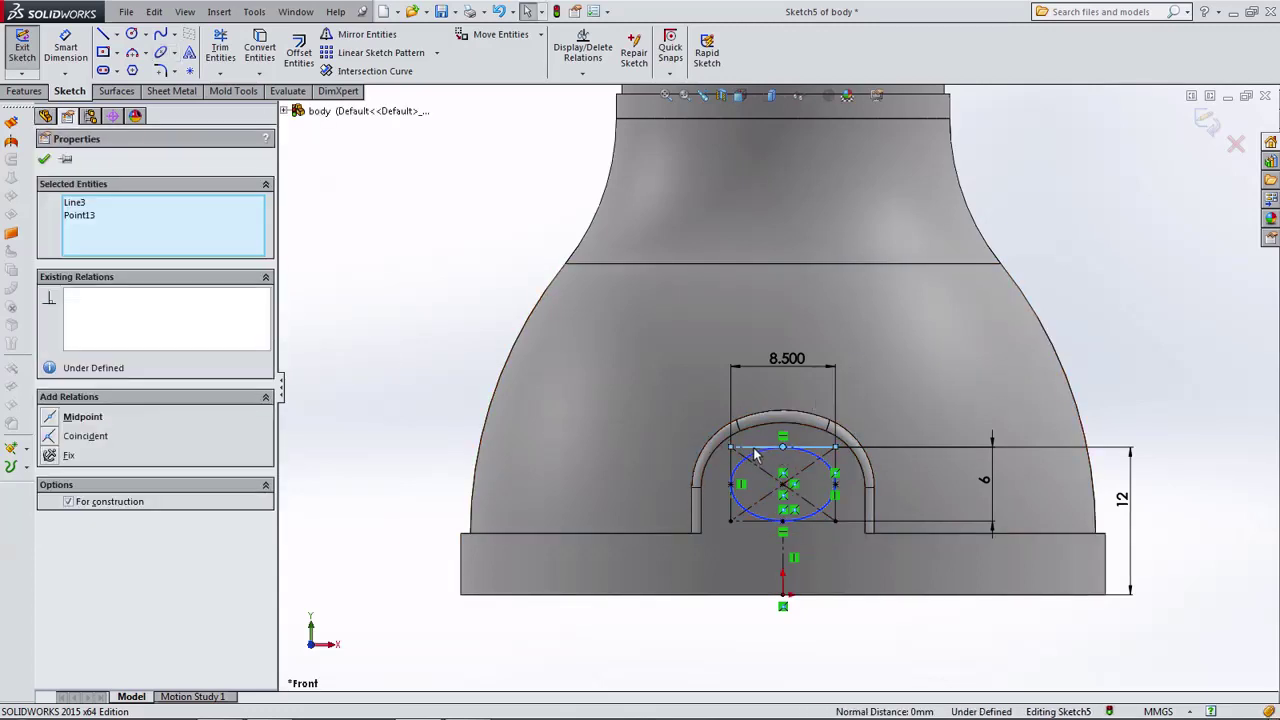
left_click(82, 437)
left_click(414, 391)
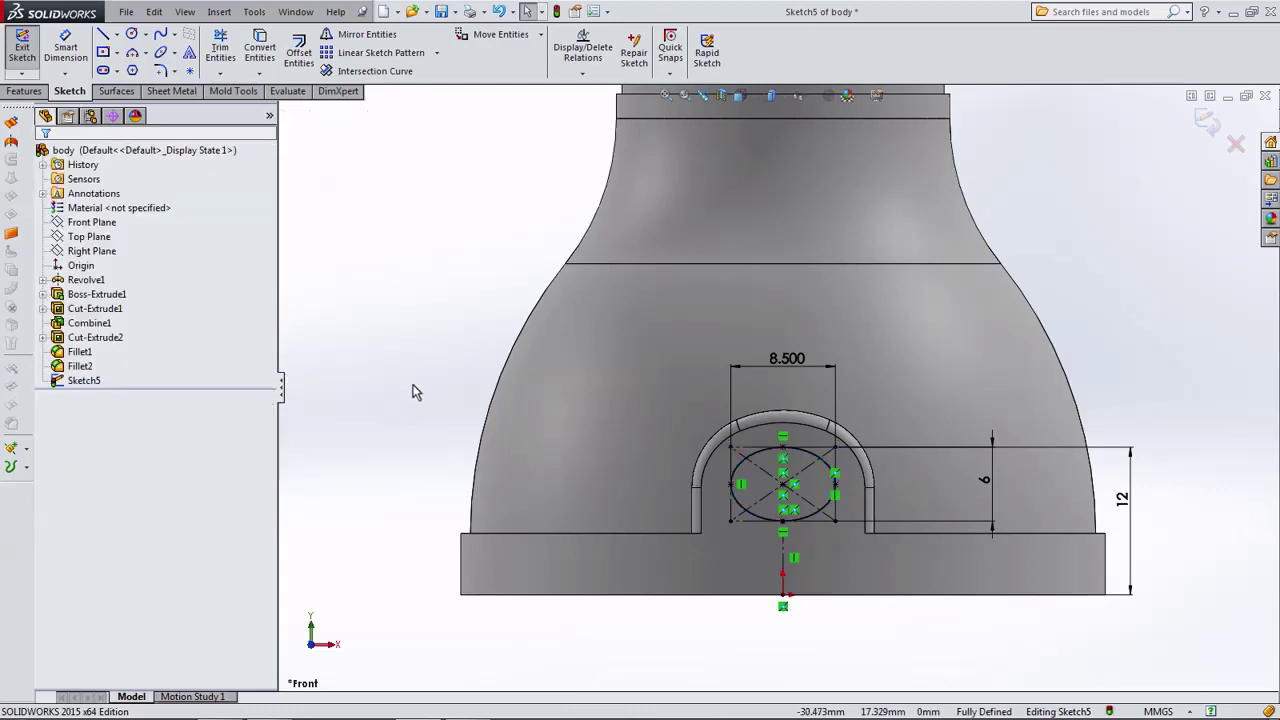
mouse_move(414, 391)
middle_mouse_down()
mouse_move(491, 409)
mouse_move(450, 449)
mouse_move(230, 335)
middle_mouse_up()
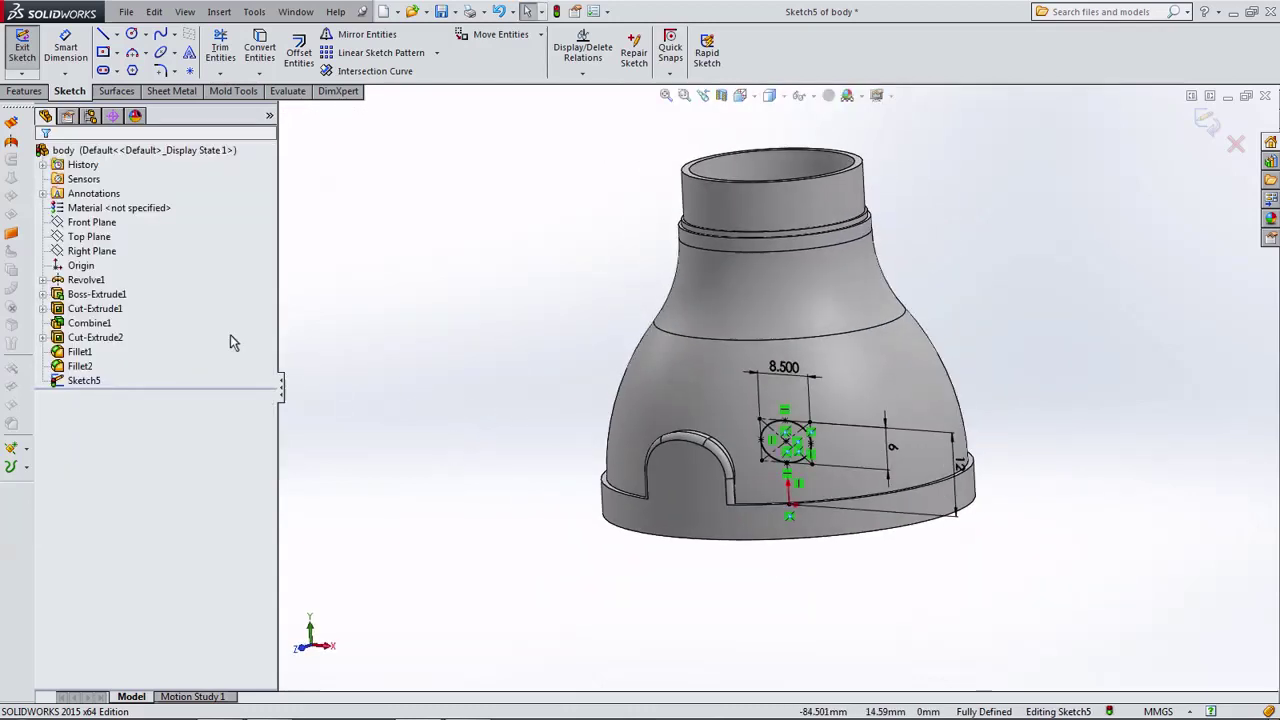
left_click(38, 92)
Cut the elliptical sketch 40 mm deep (Blind) through the arched tab at the base.
left_click(241, 52)
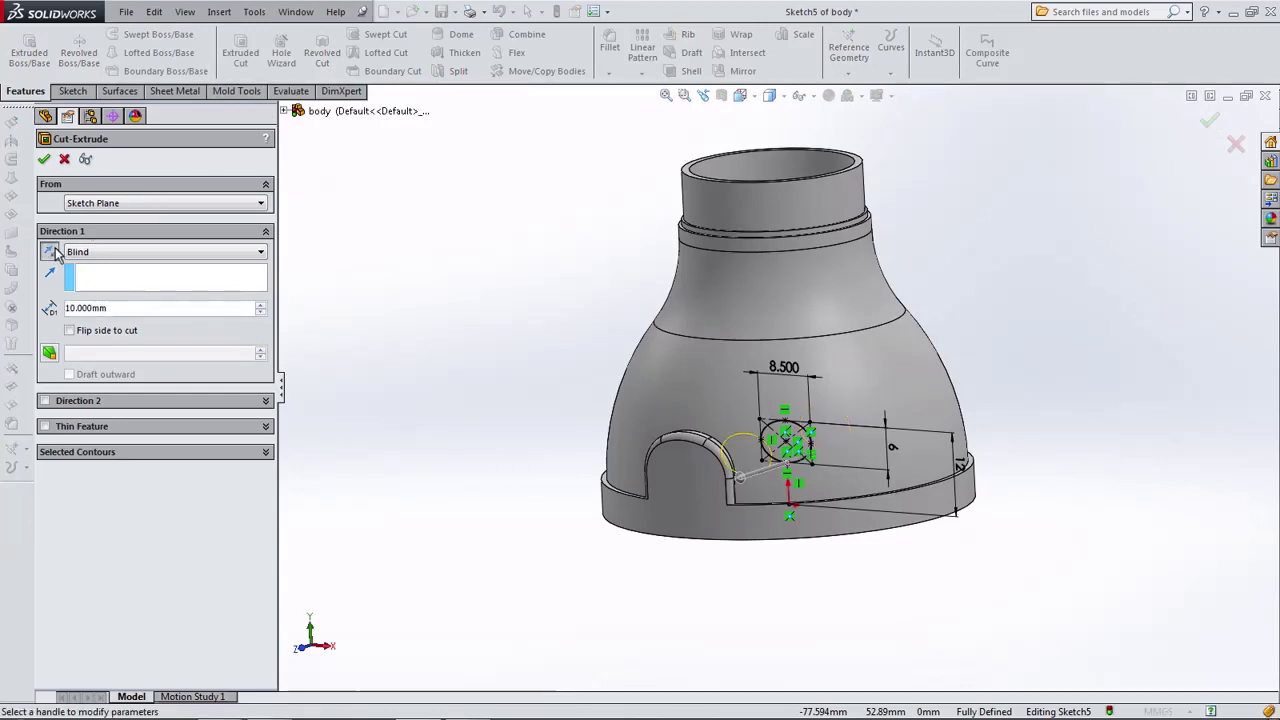
left_click(259, 309)
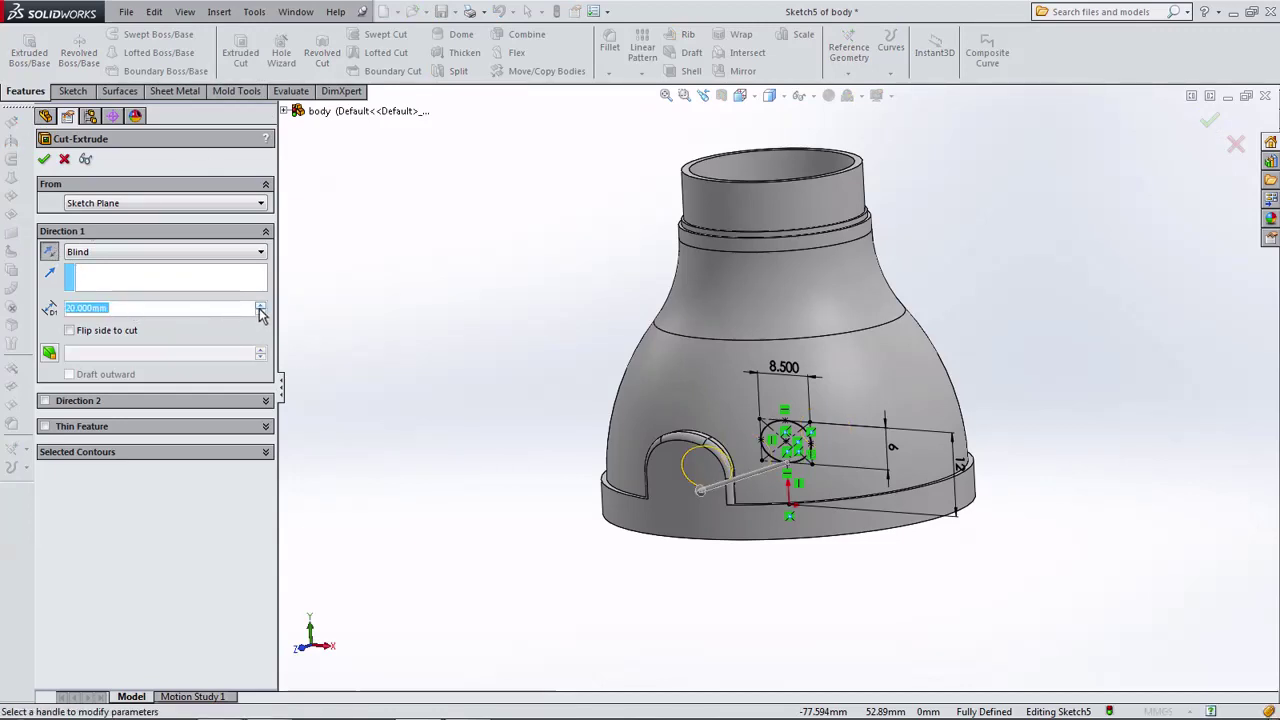
left_click(259, 307)
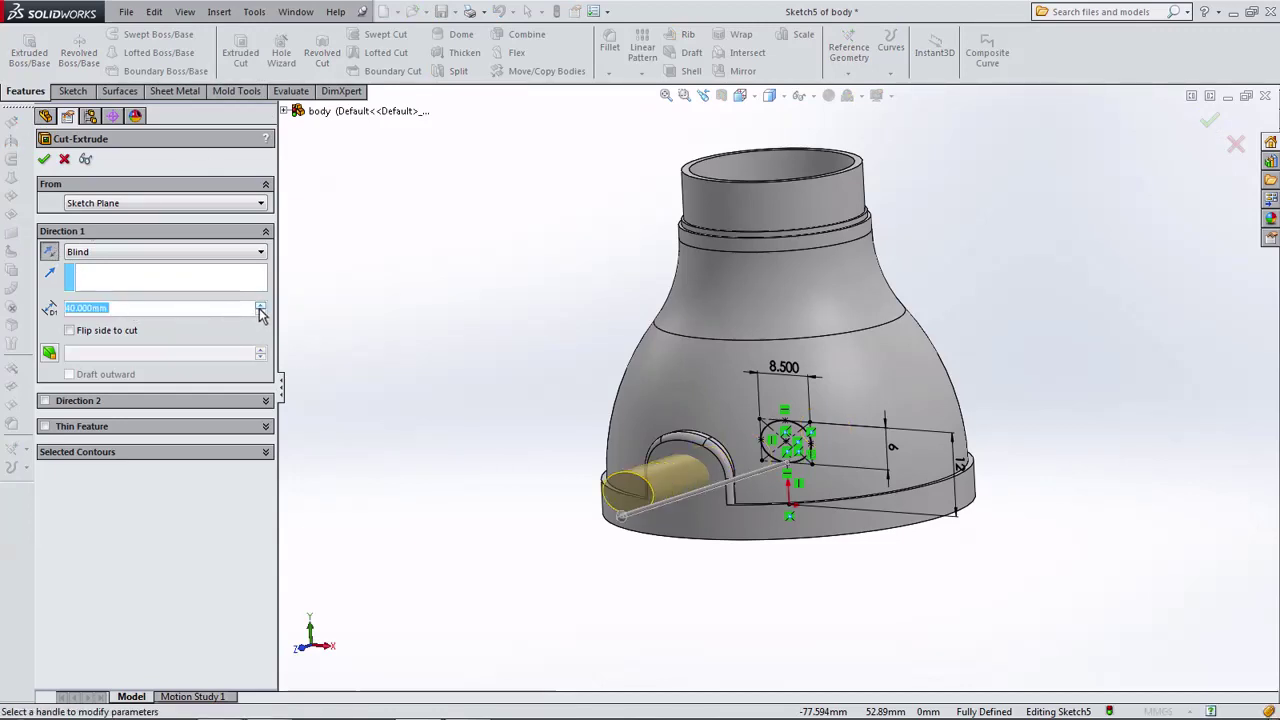
left_click(44, 160)
key("ctrl+1")
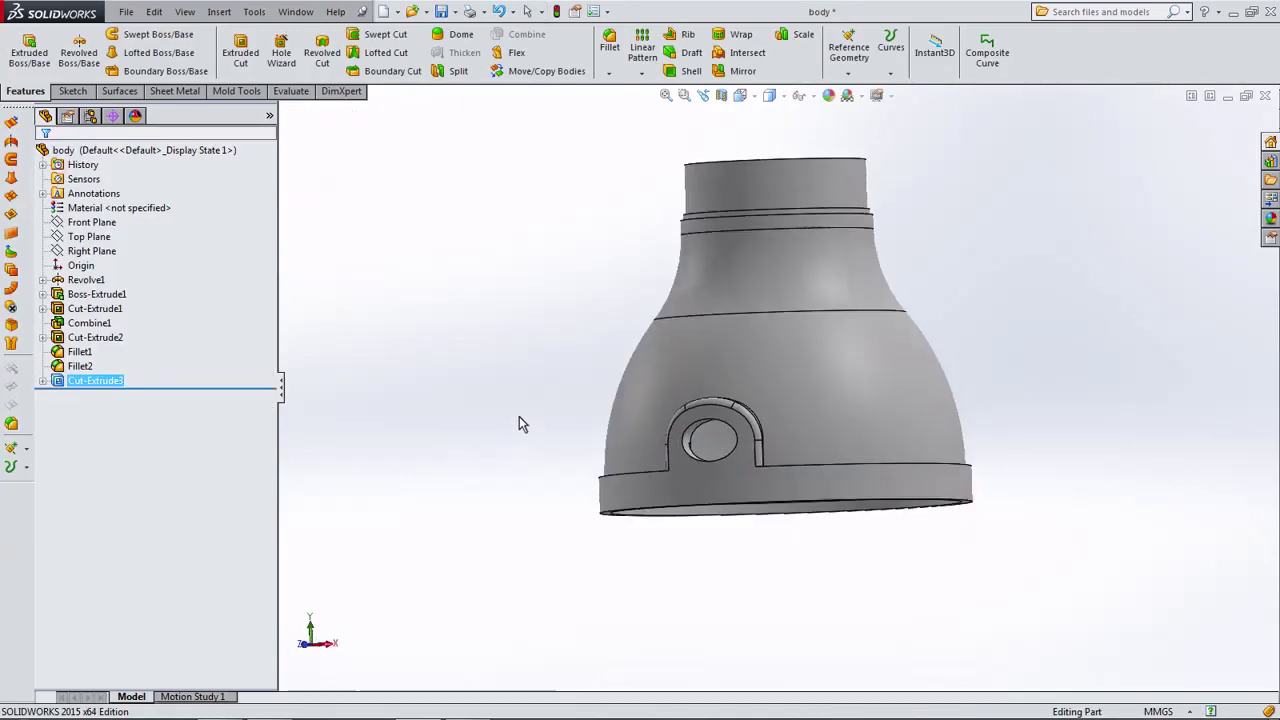
mouse_move(519, 423)
middle_mouse_down()
mouse_move(506, 454)
mouse_move(487, 457)
middle_mouse_up()
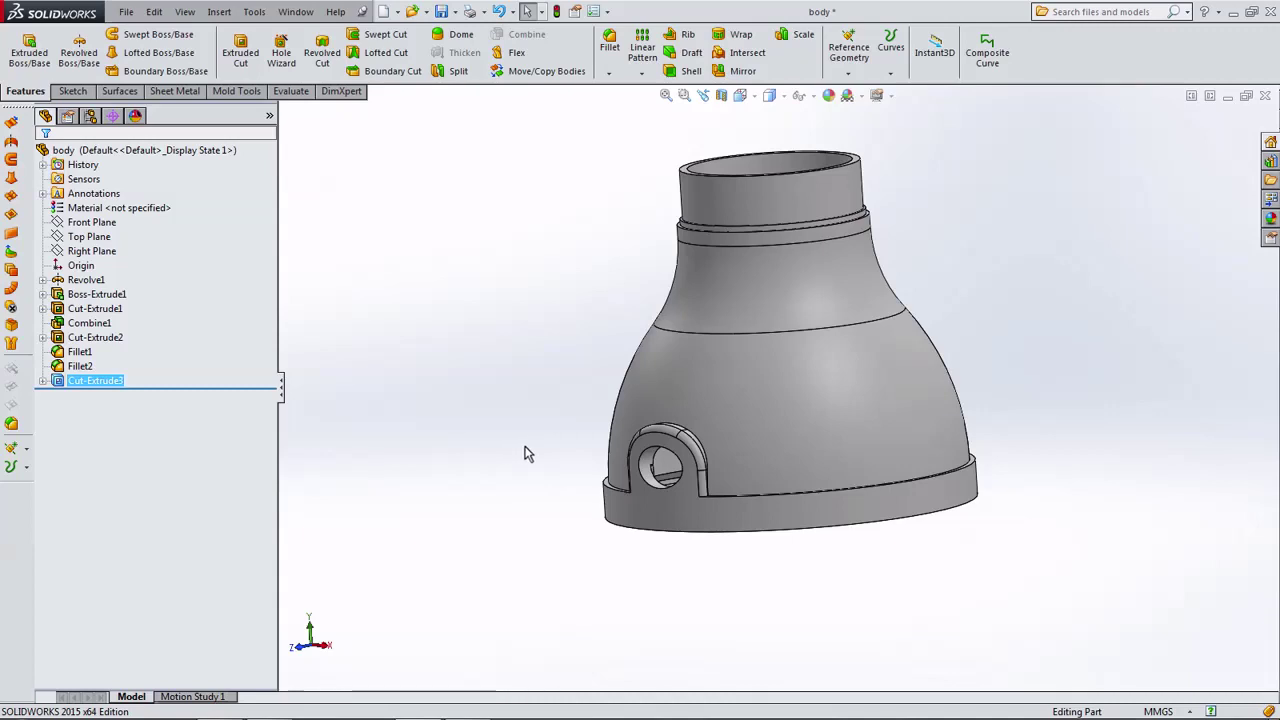
scroll(708, 480, "down", 2)
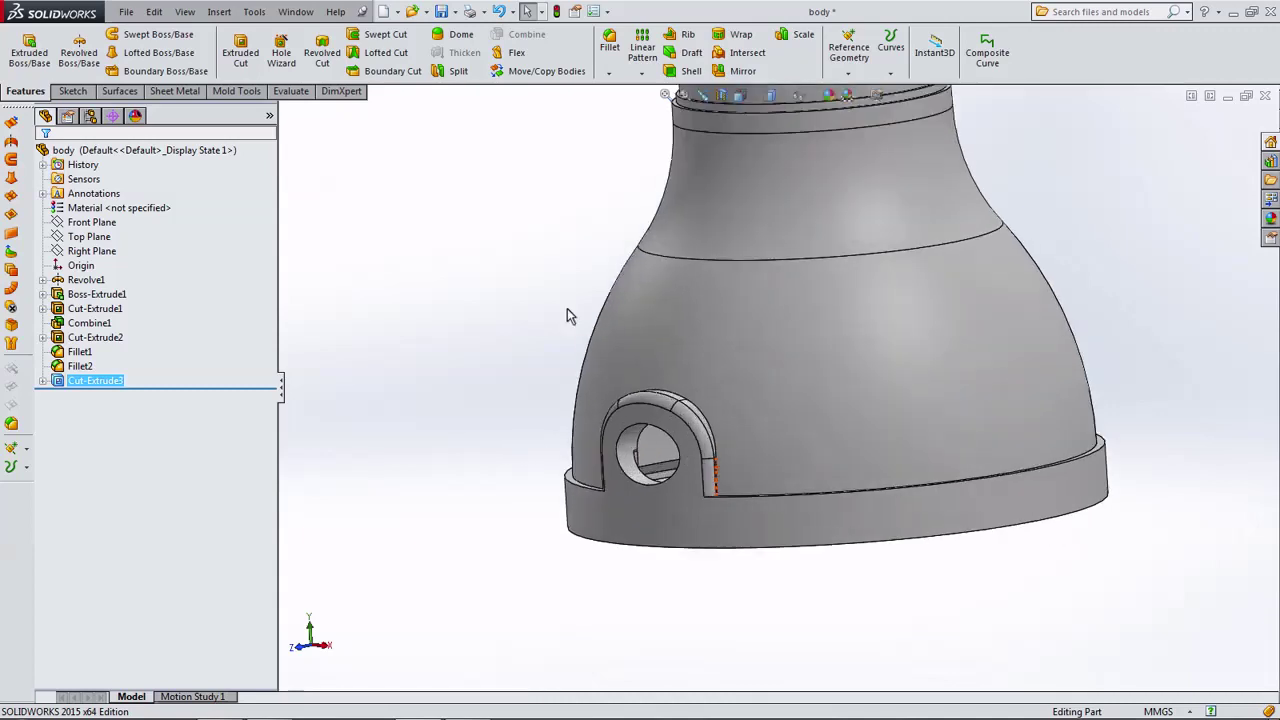
Bevel the elliptical hole's front edge with a 2 mm × 45° chamfer.
left_click(608, 73)
left_click(636, 106)
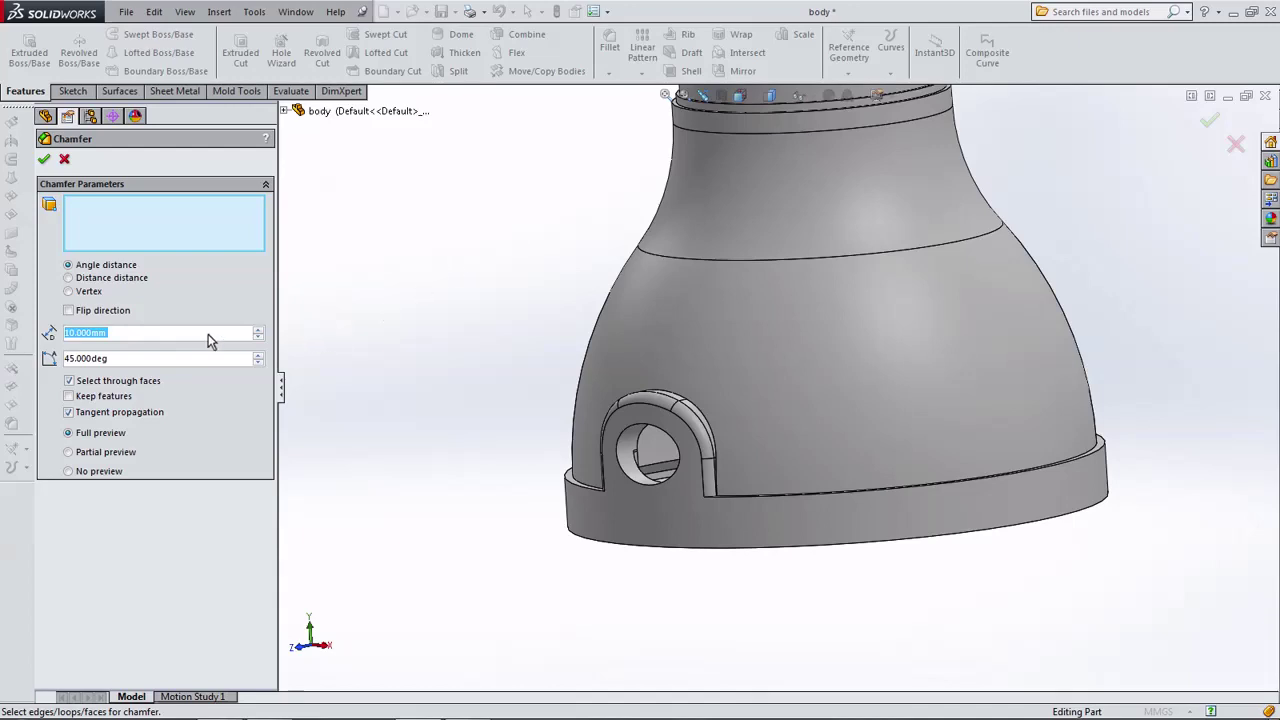
type("2")
key("Return")
left_click(619, 467)
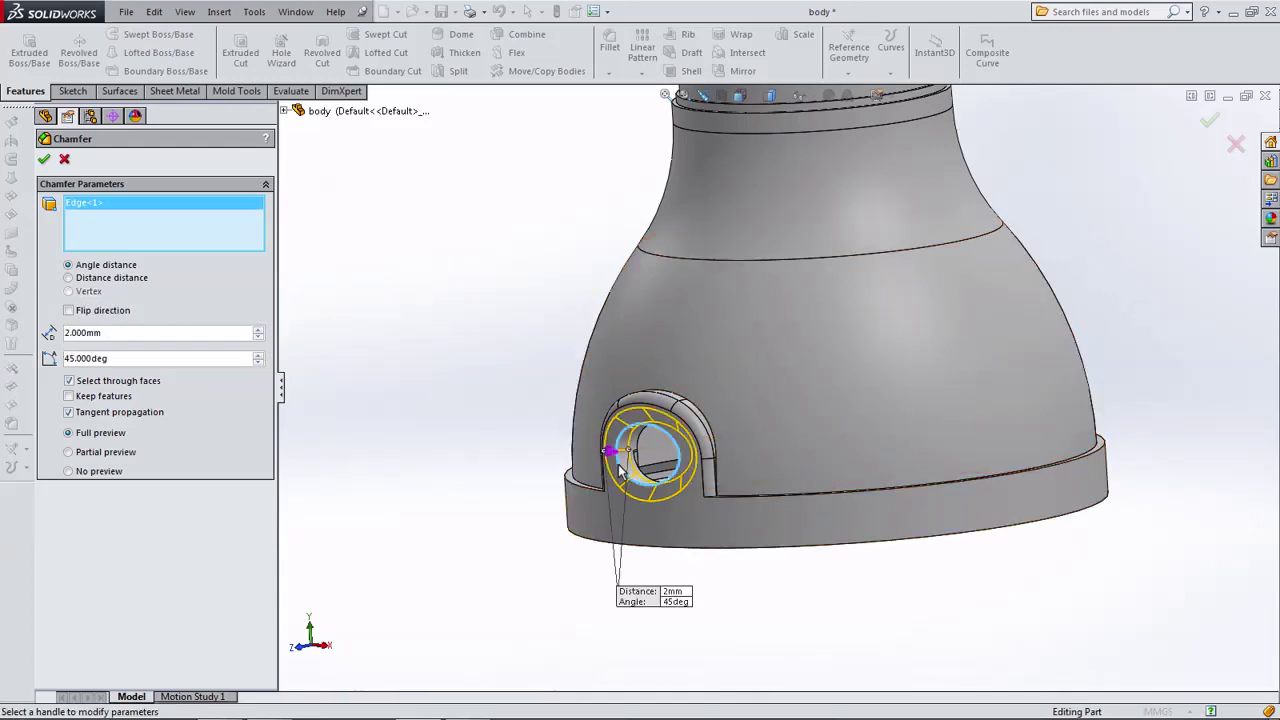
middle_click_drag(528, 421, 504, 408)
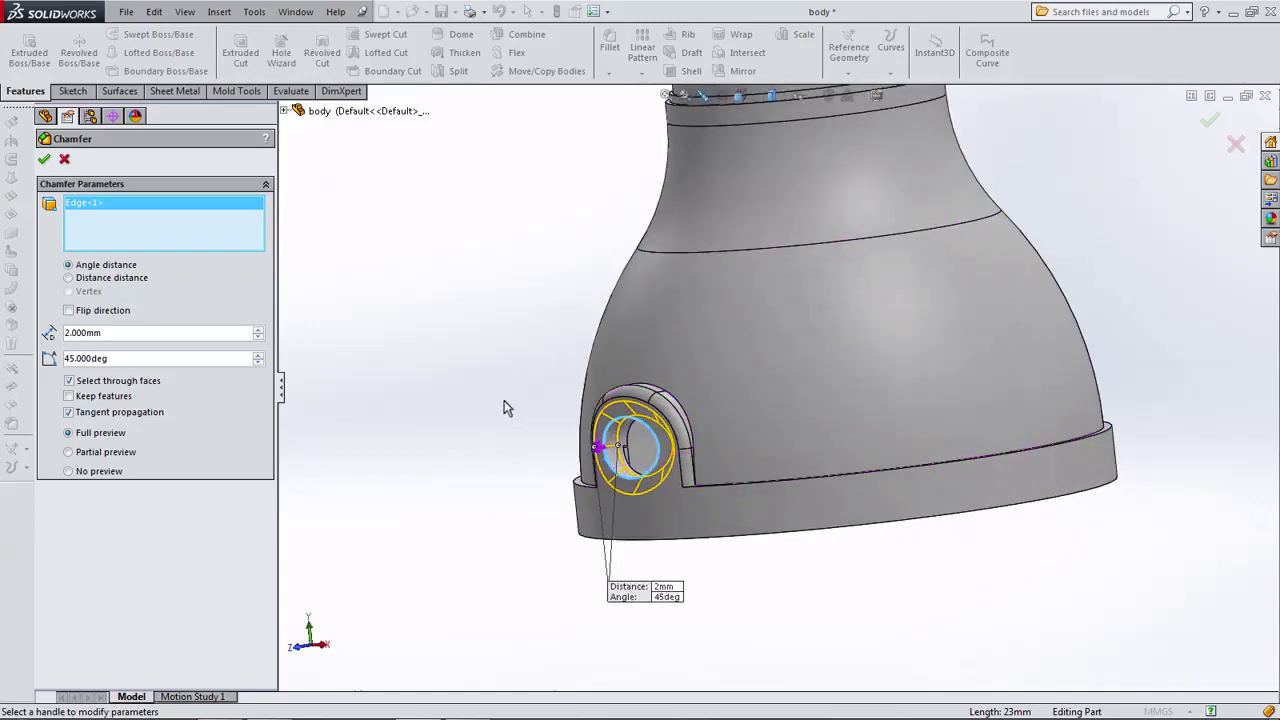
left_click(46, 163)
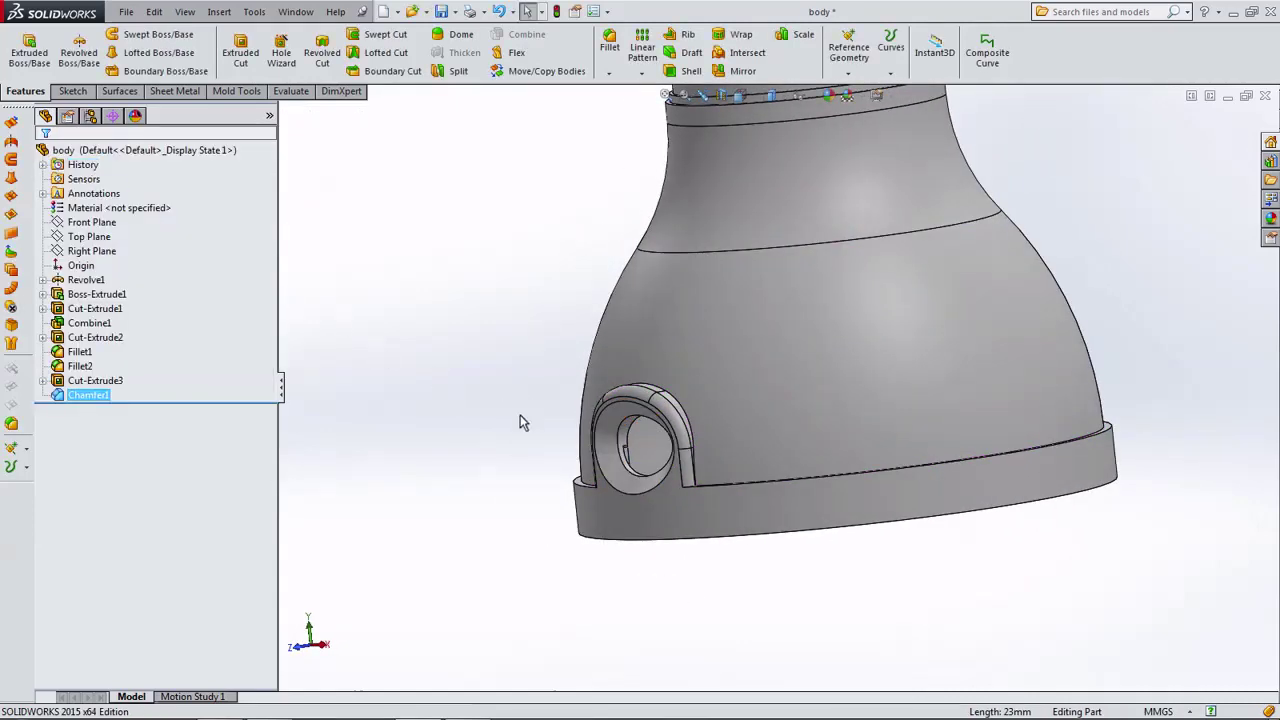
Create a reference plane parallel to the Top Plane at a 6.5 mm offset.
mouse_move(520, 422)
middle_mouse_down()
mouse_move(571, 411)
mouse_move(529, 386)
mouse_move(531, 423)
mouse_move(446, 247)
mouse_move(408, 204)
mouse_move(449, 226)
mouse_move(505, 218)
middle_mouse_up()
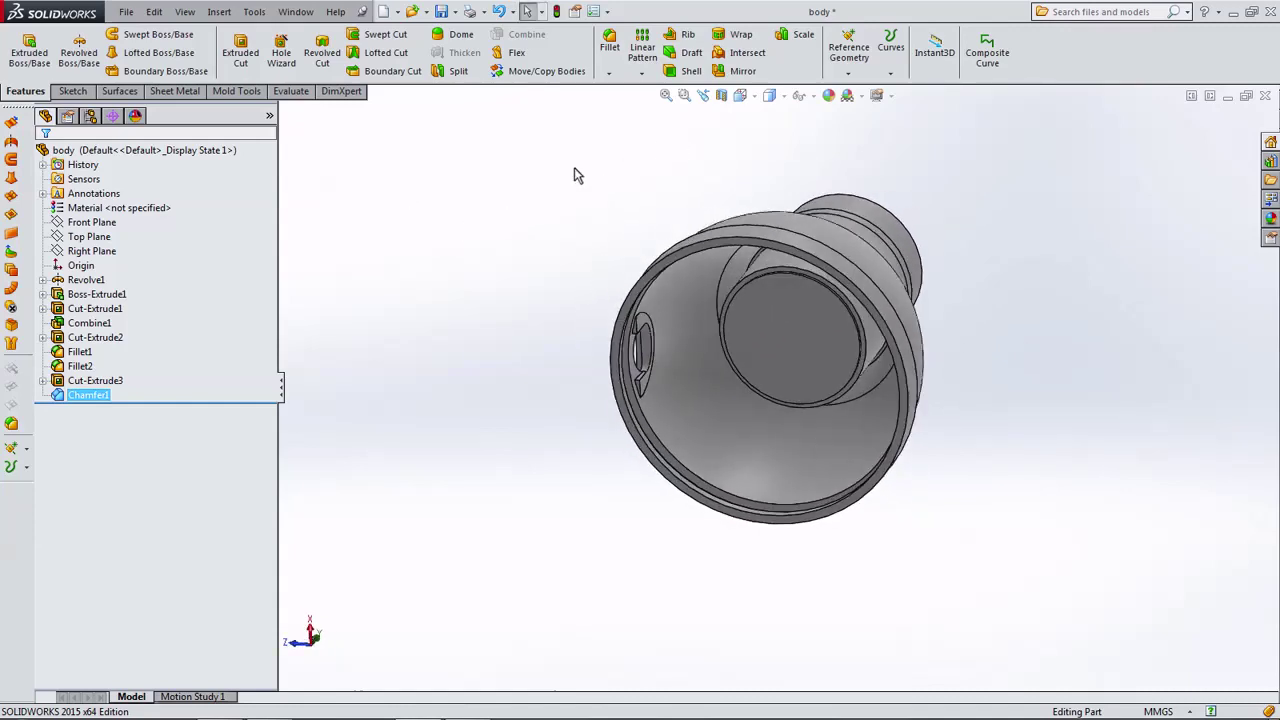
left_click(90, 238)
mouse_move(360, 240)
middle_mouse_down()
mouse_move(509, 409)
mouse_move(571, 457)
mouse_move(560, 470)
mouse_move(547, 434)
middle_mouse_up()
left_click(547, 434)
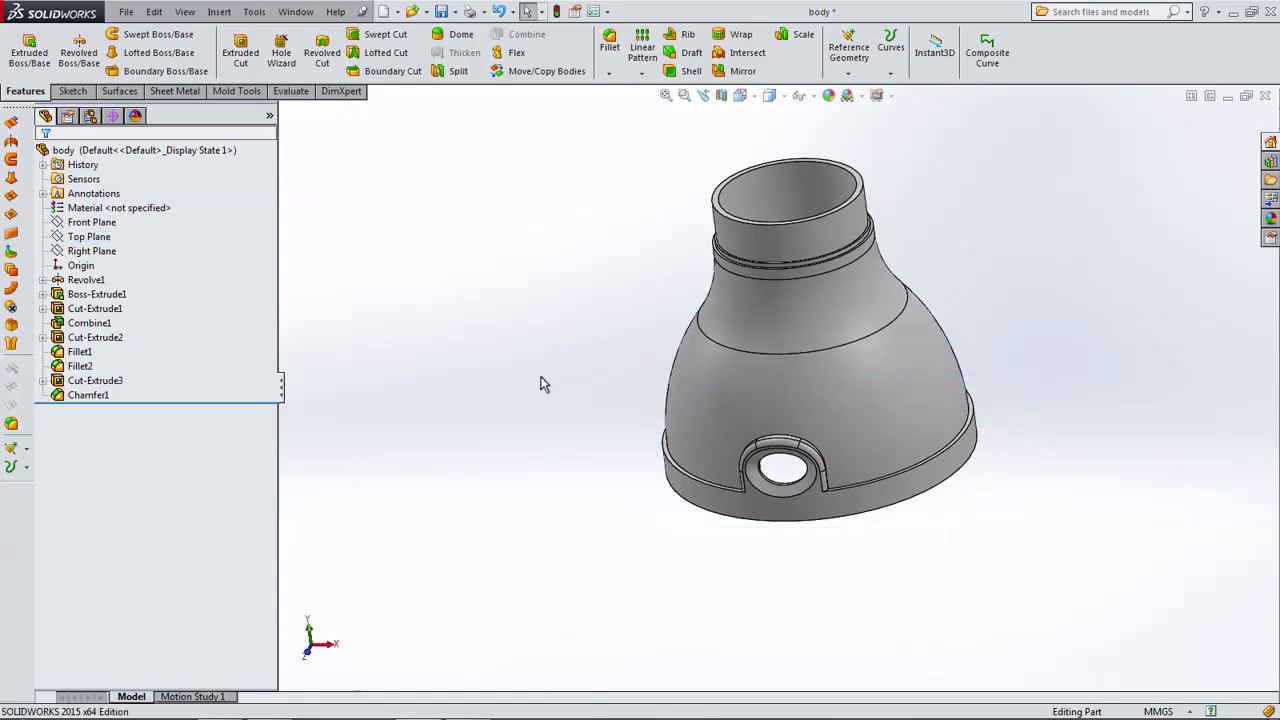
left_click(849, 52)
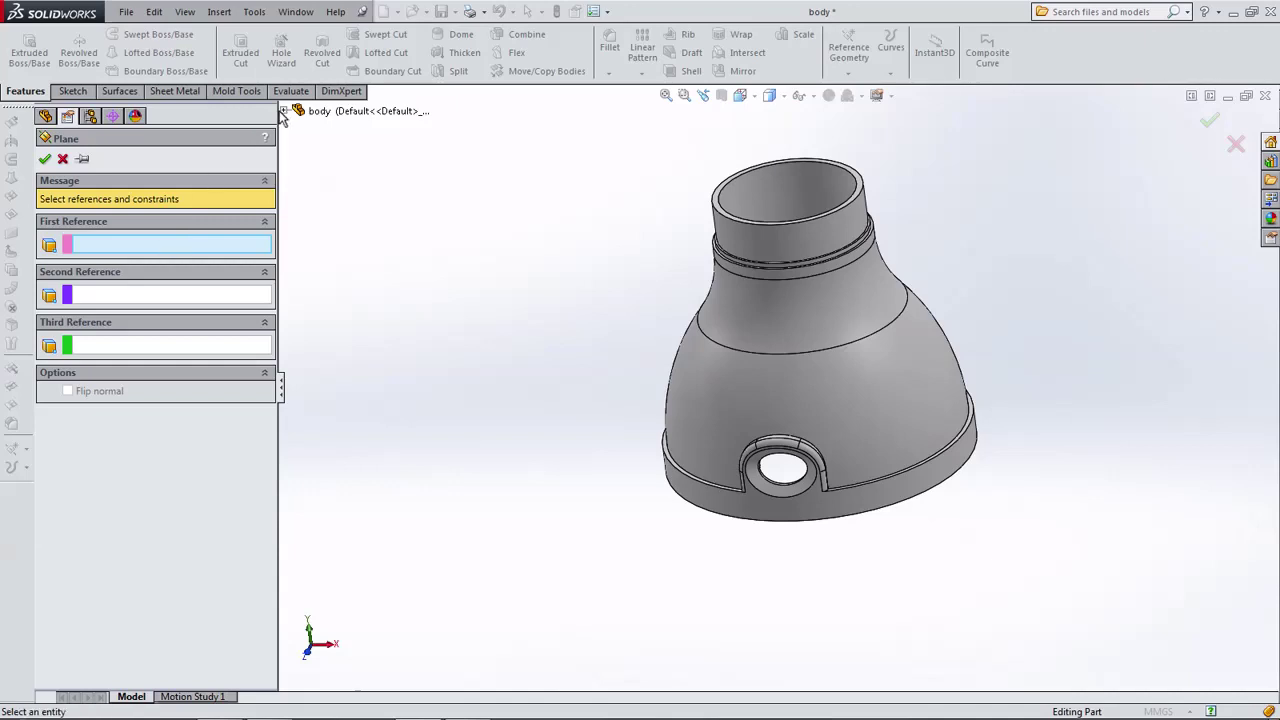
left_click(285, 110)
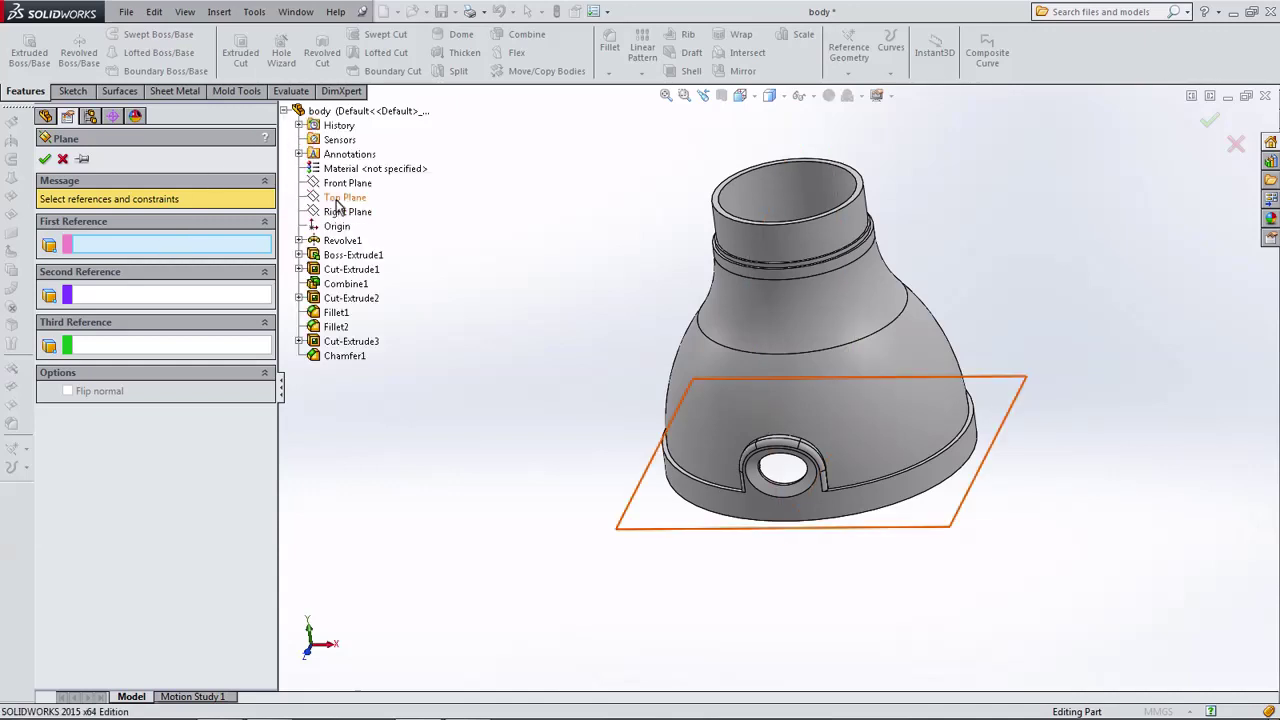
left_click(338, 203)
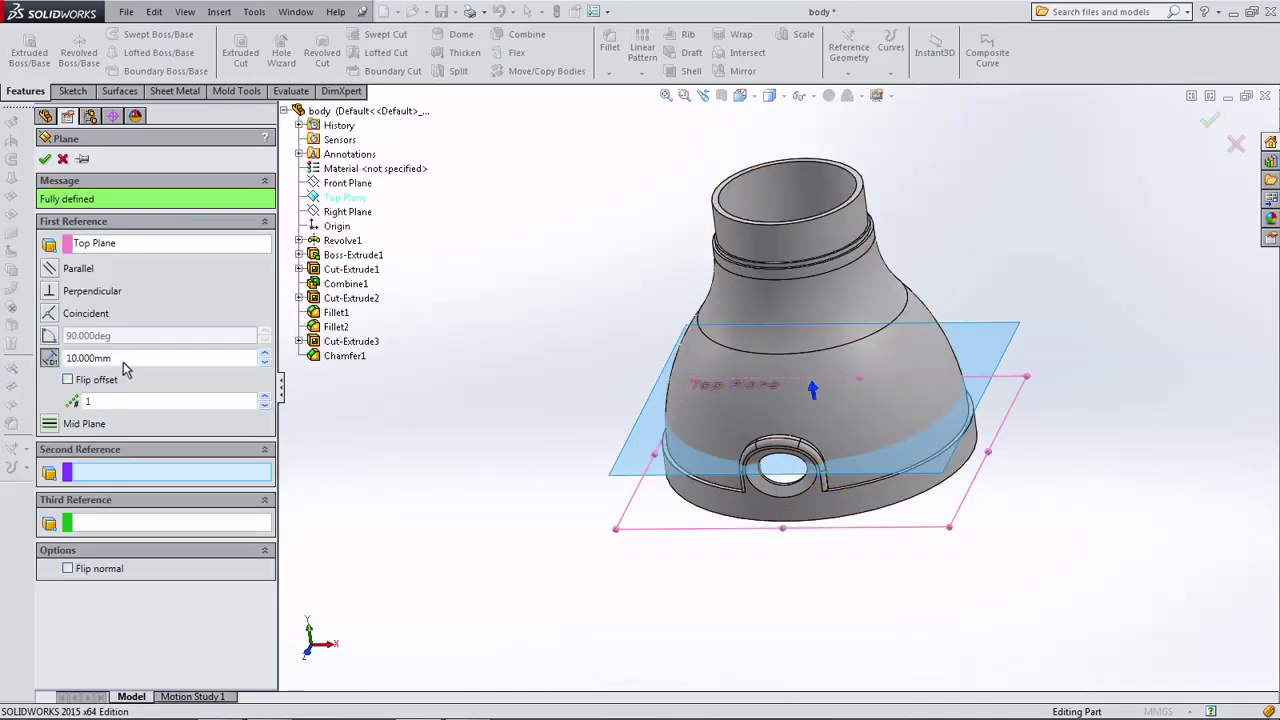
double_click(125, 360)
type("6.5")
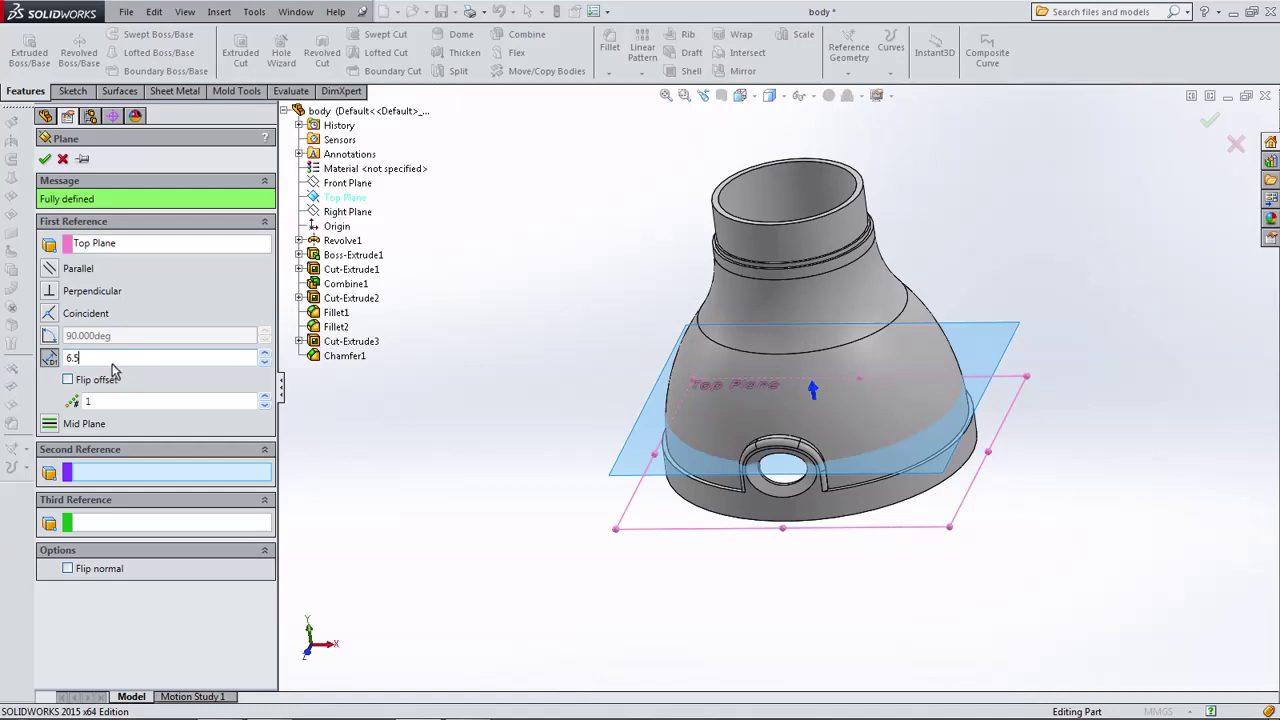
left_click(45, 160)
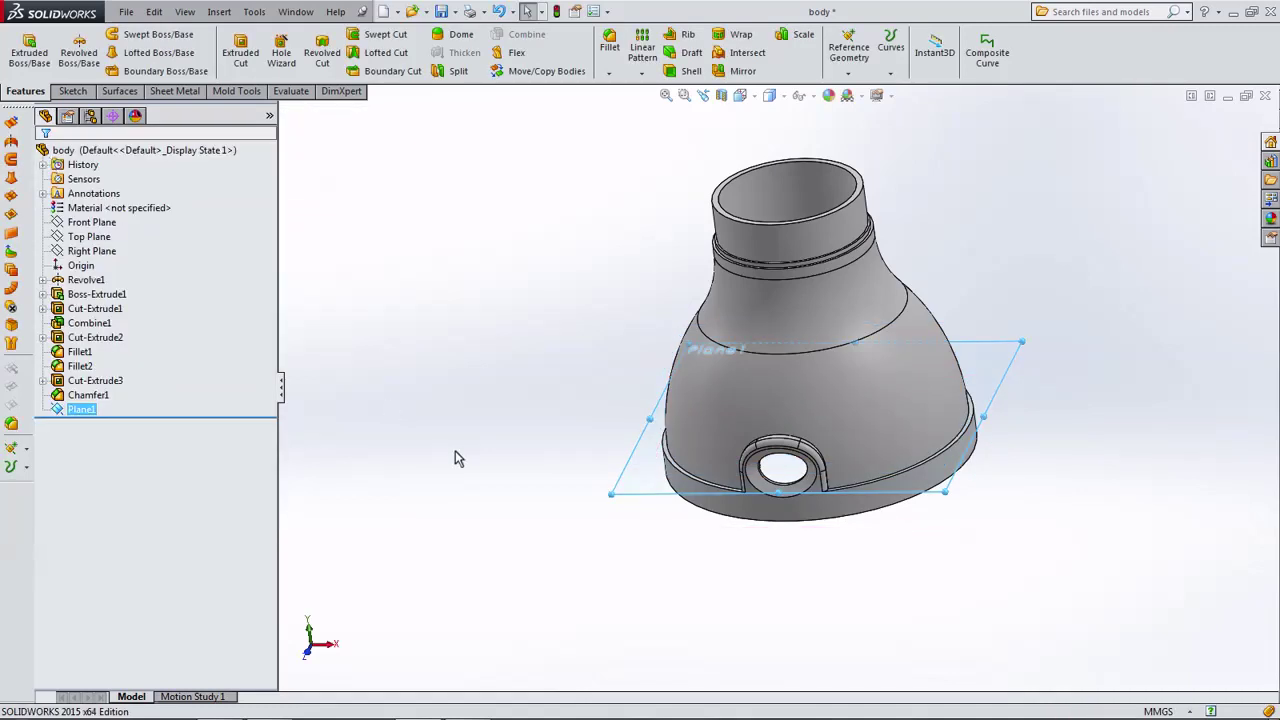
From the bottom view, sketch a thin rectangle with lines on Plane1 near the rim.
middle_click_drag(454, 457, 418, 197)
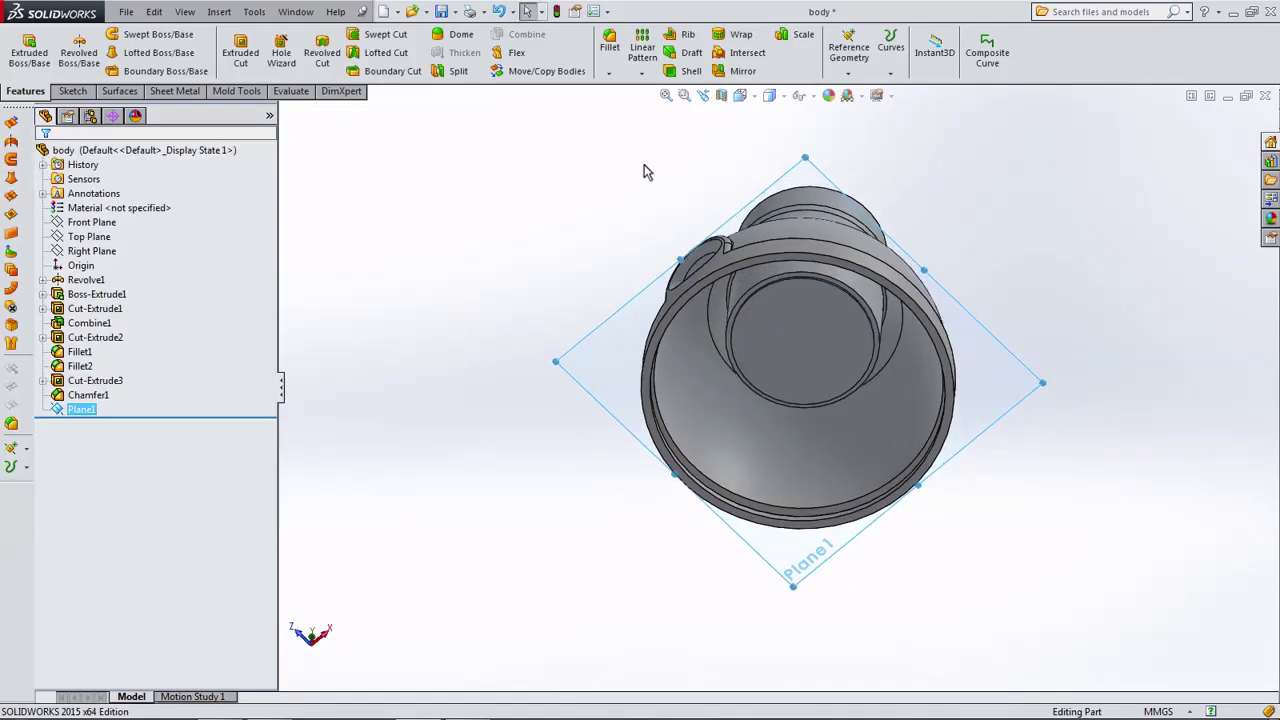
left_click(740, 95)
left_click(764, 176)
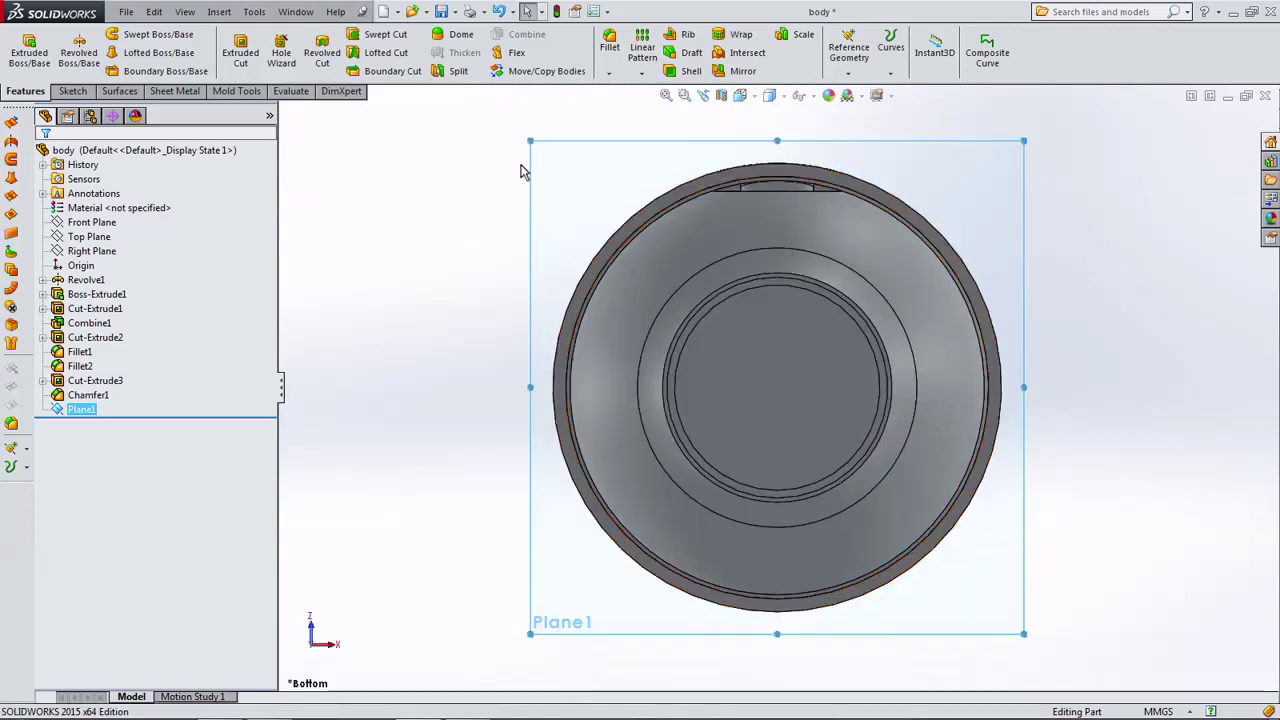
left_click(72, 91)
left_click(22, 45)
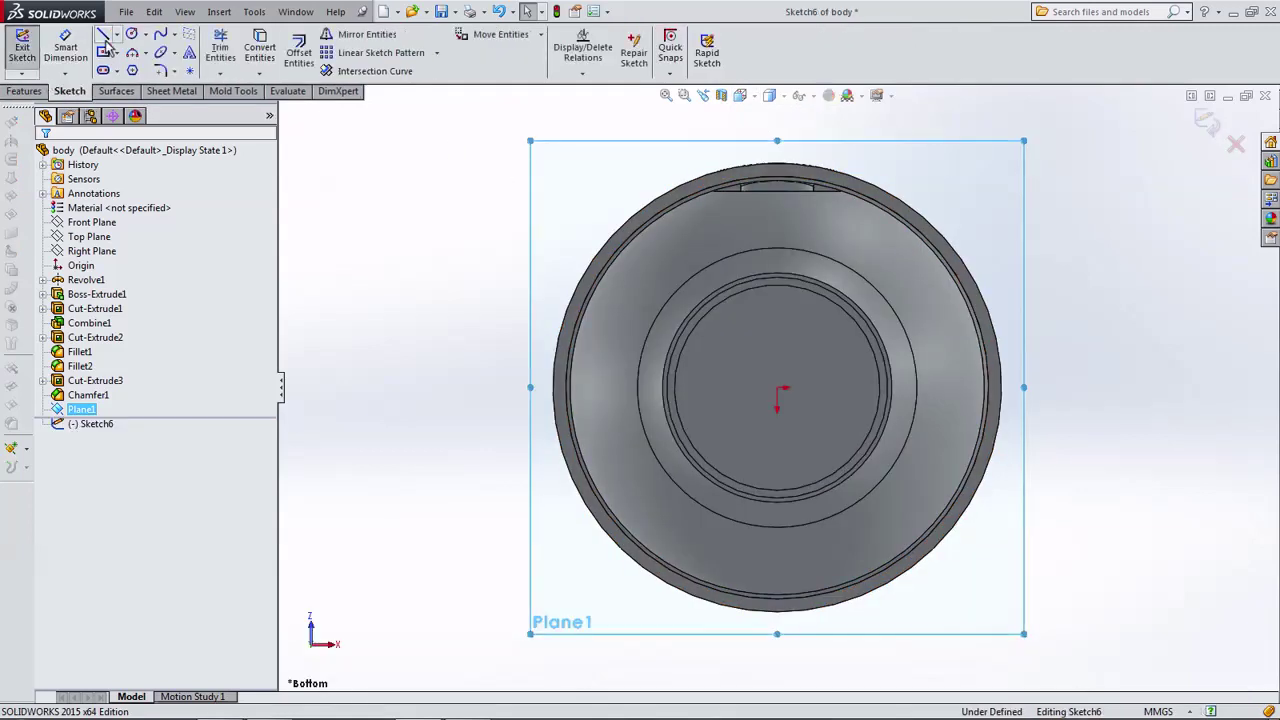
left_click(104, 38)
scroll(725, 228, "down", 5)
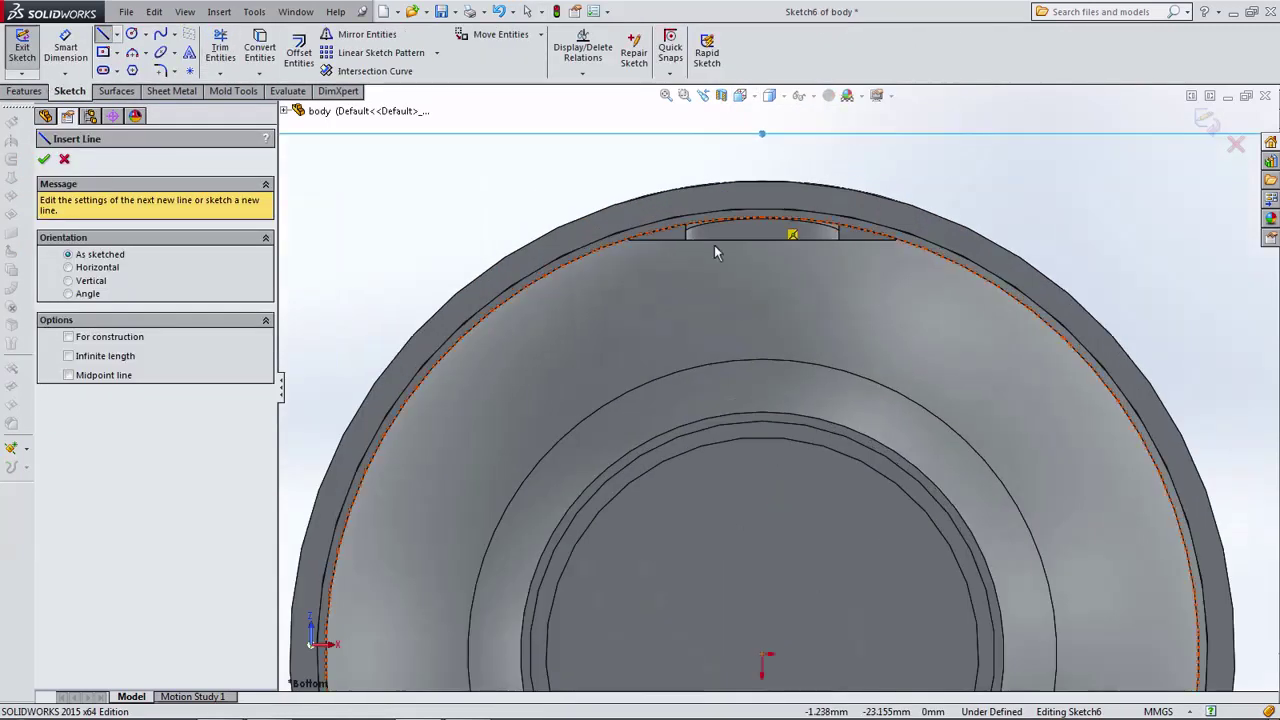
left_click(614, 270)
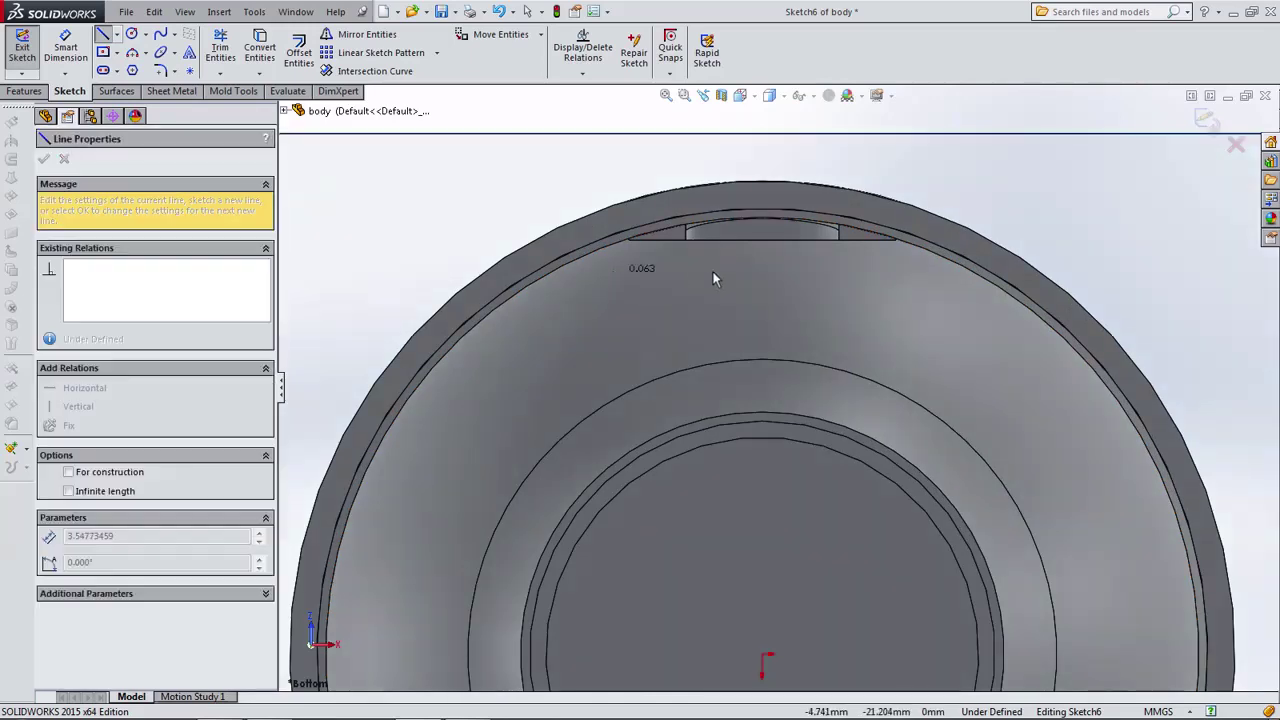
left_click(920, 270)
left_click(920, 301)
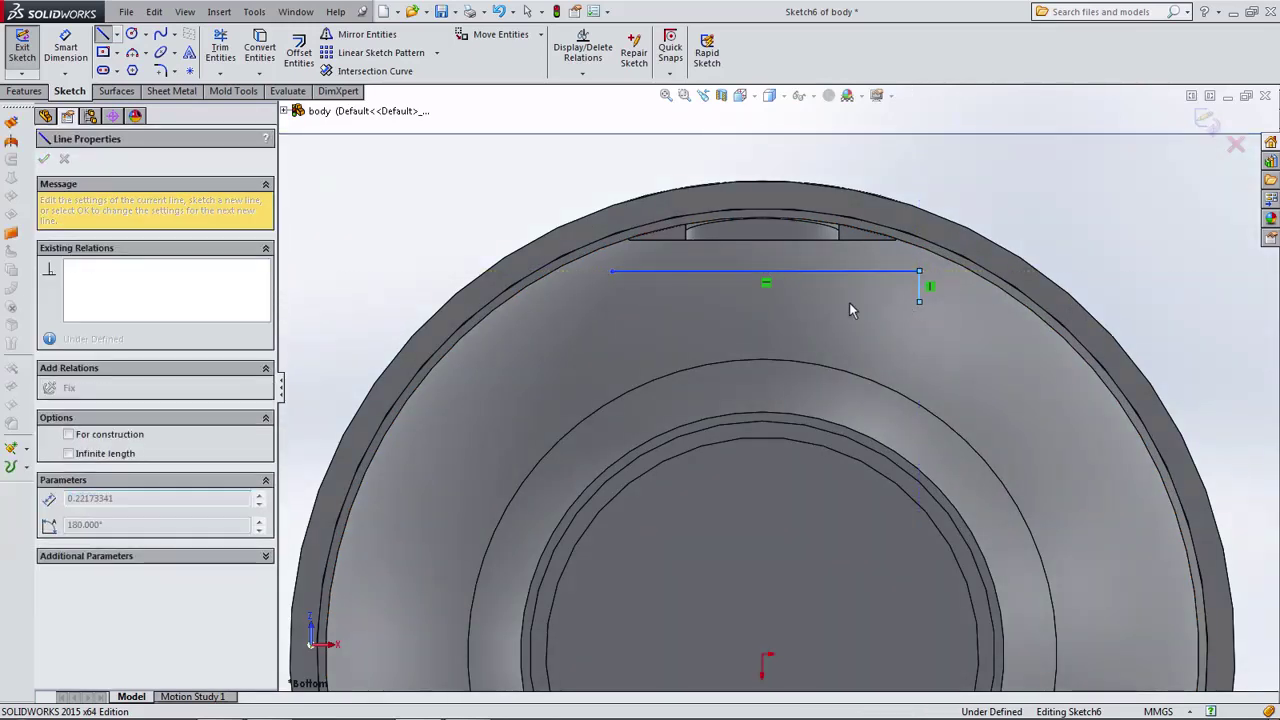
left_click(613, 301)
left_click(613, 271)
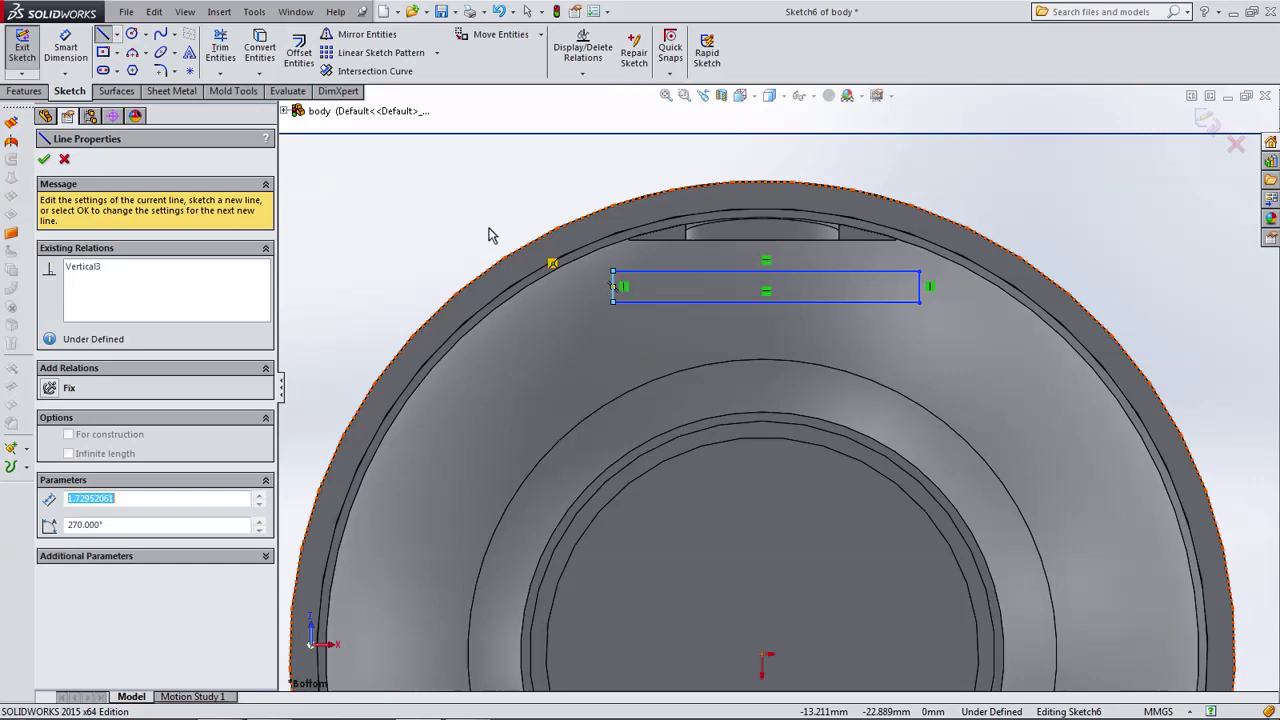
Add a vertical centerline from the rectangle's bottom midpoint to the origin.
left_click(116, 33)
left_click(130, 48)
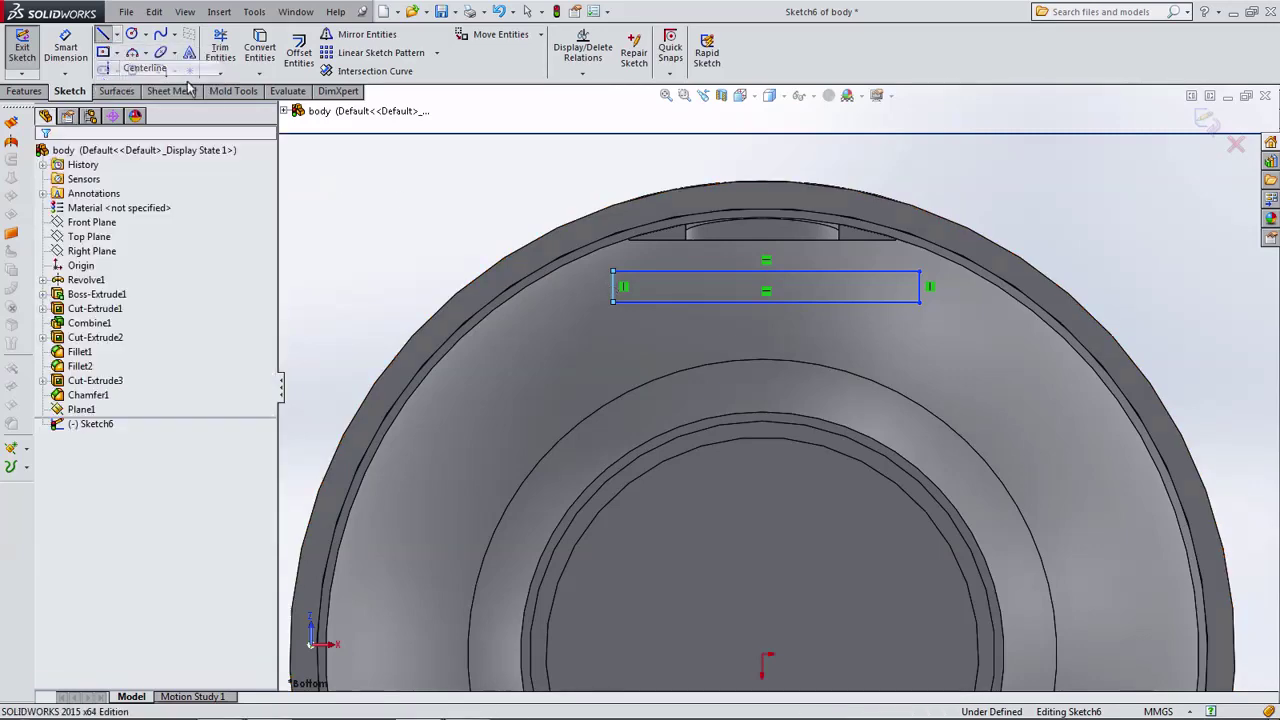
left_click(766, 301)
scroll(775, 387, "up", 3)
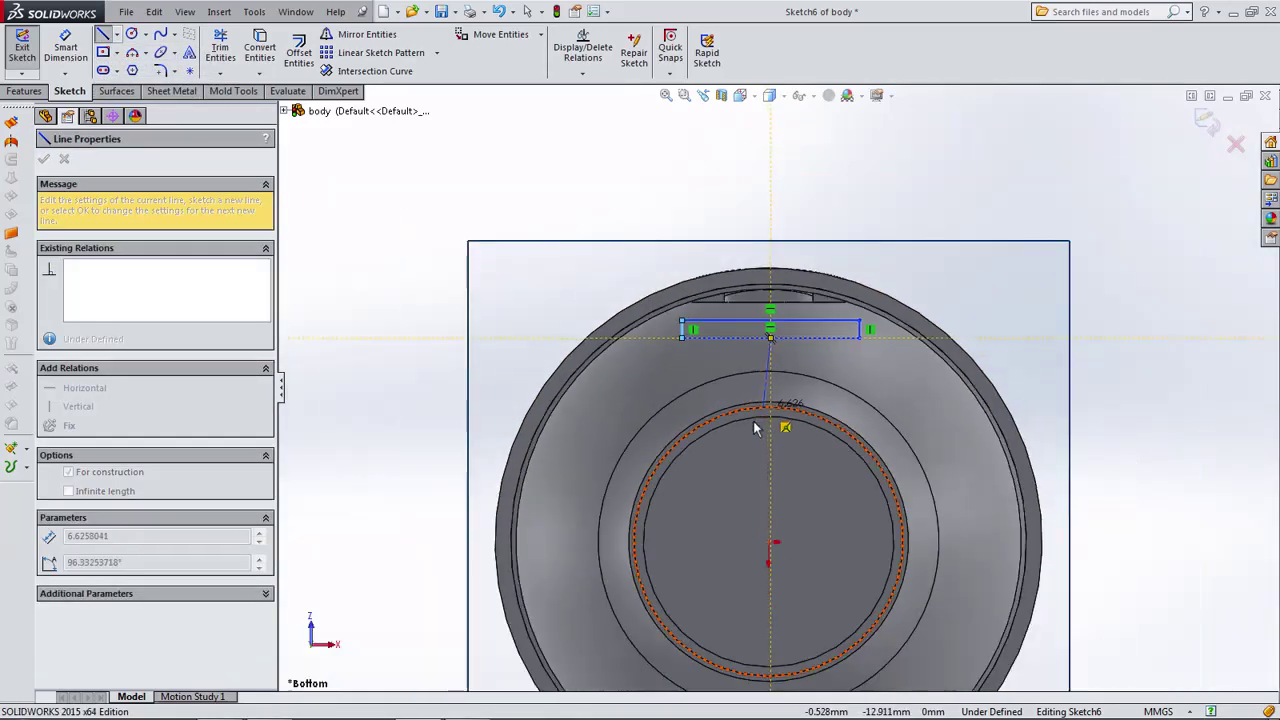
left_click(768, 545)
key("Escape")
key("Escape")
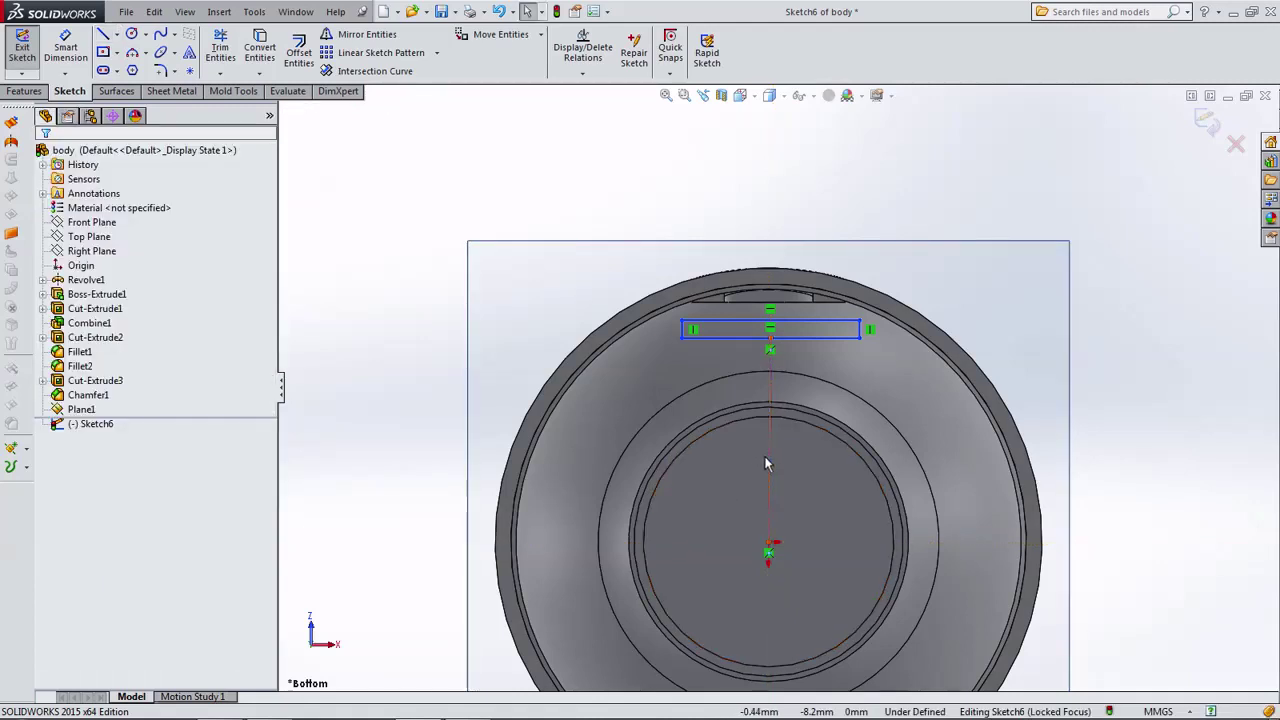
left_click(768, 457)
left_click(827, 388)
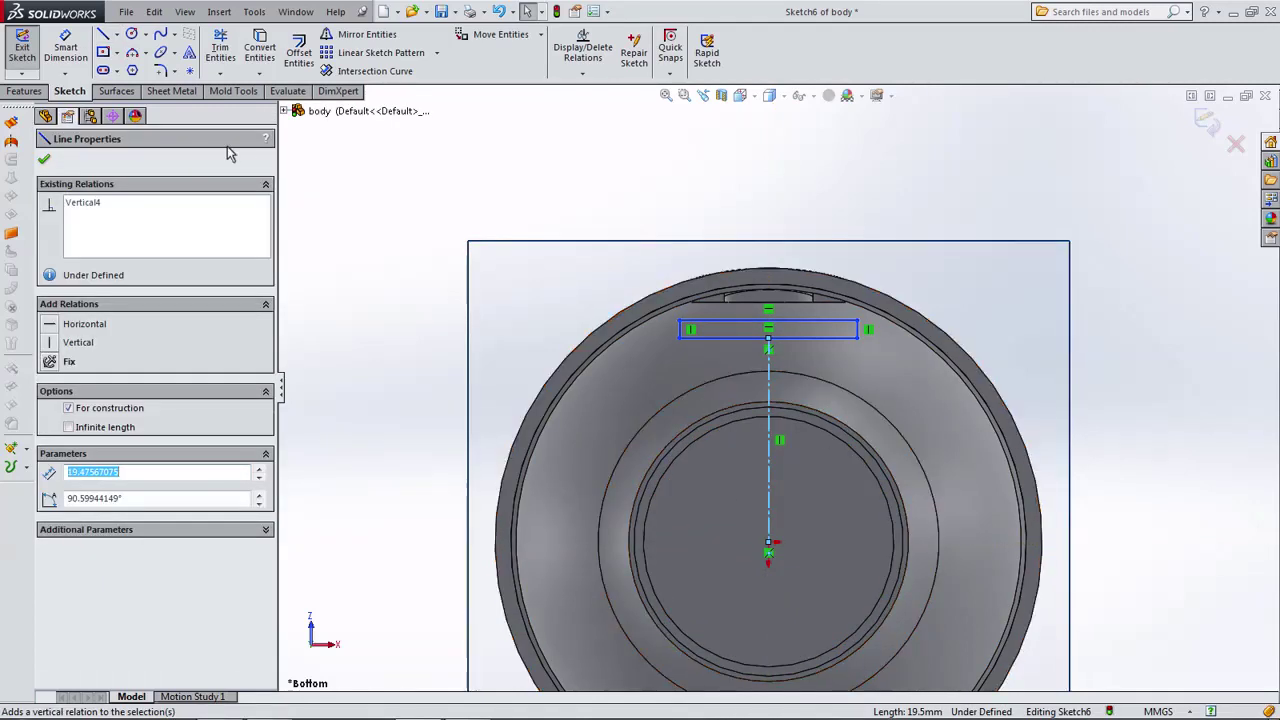
Dimension the rectangle 3 mm below the top edge, 1 mm tall and 15.2 mm wide.
left_click(72, 47)
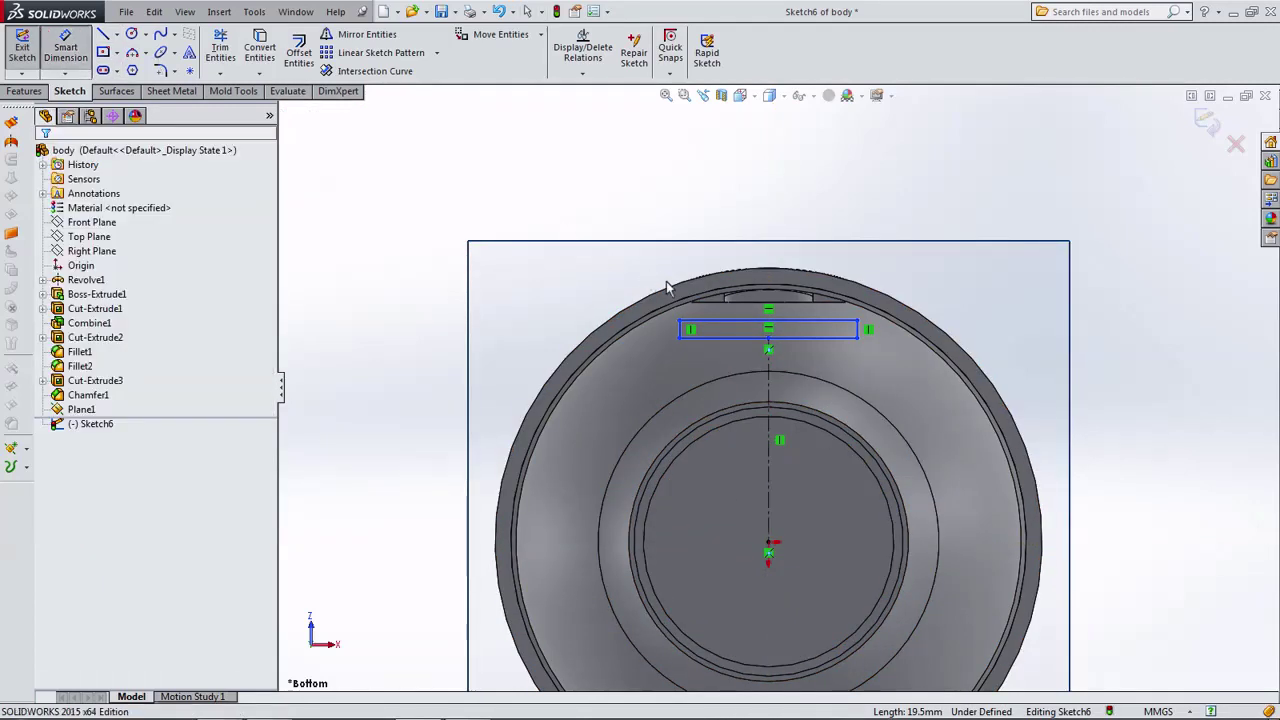
left_click(707, 324)
left_click(556, 305)
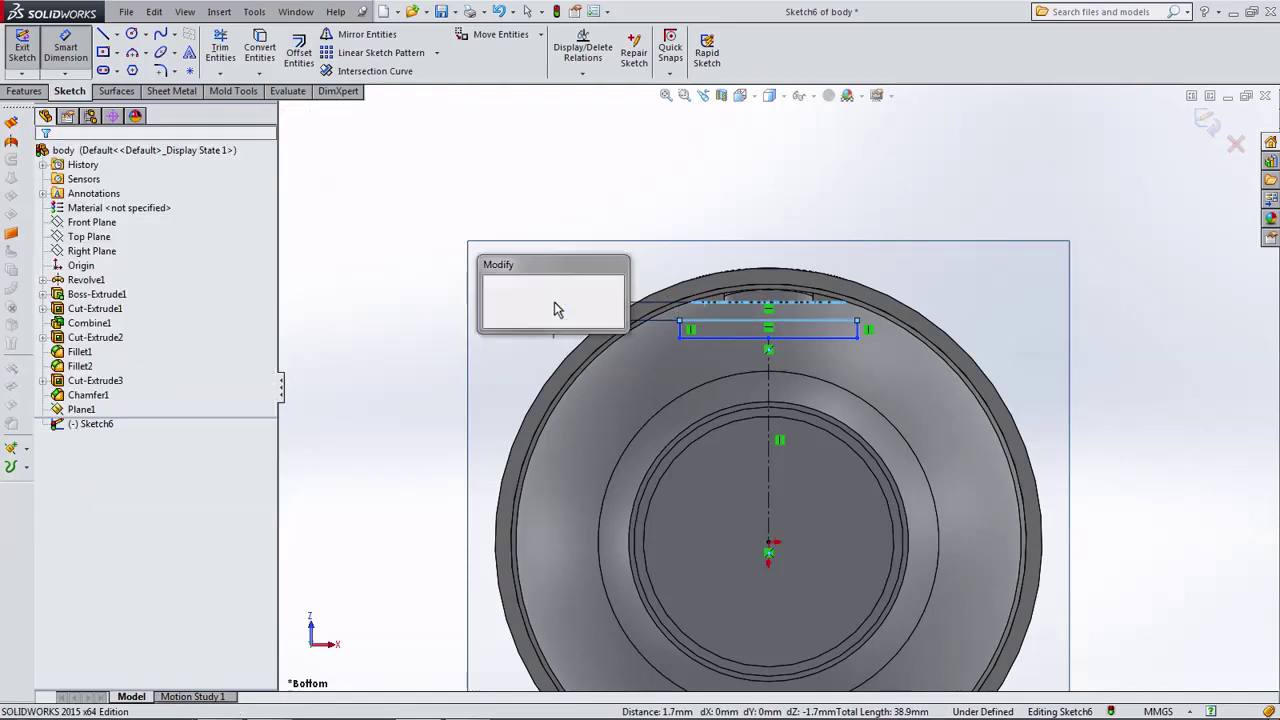
left_click(492, 296)
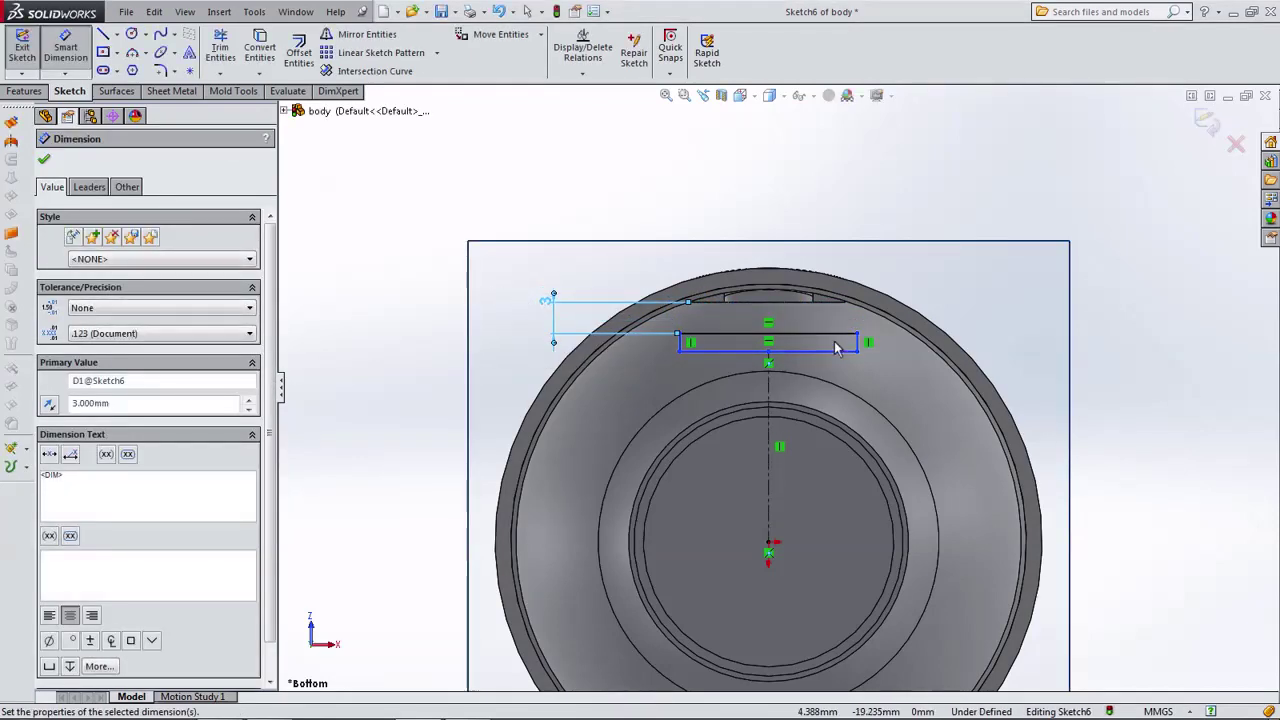
left_click(858, 345)
left_click(1040, 305)
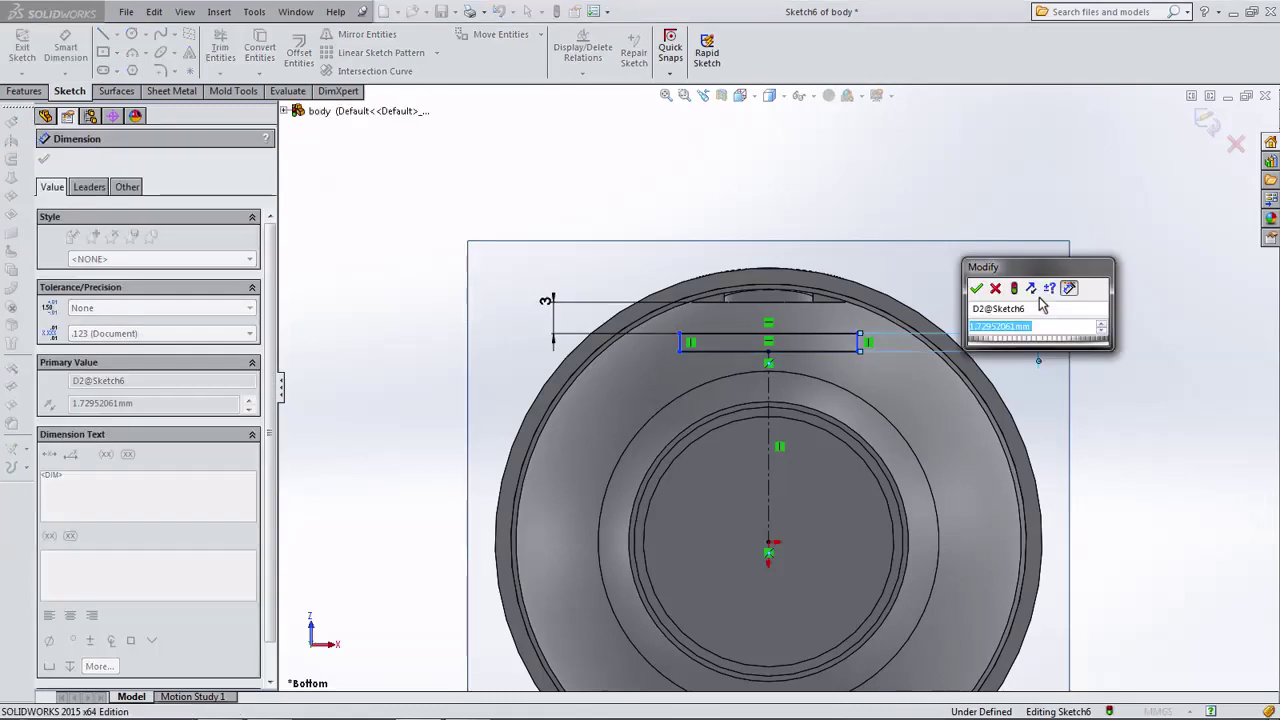
type("1.000mm")
left_click(977, 288)
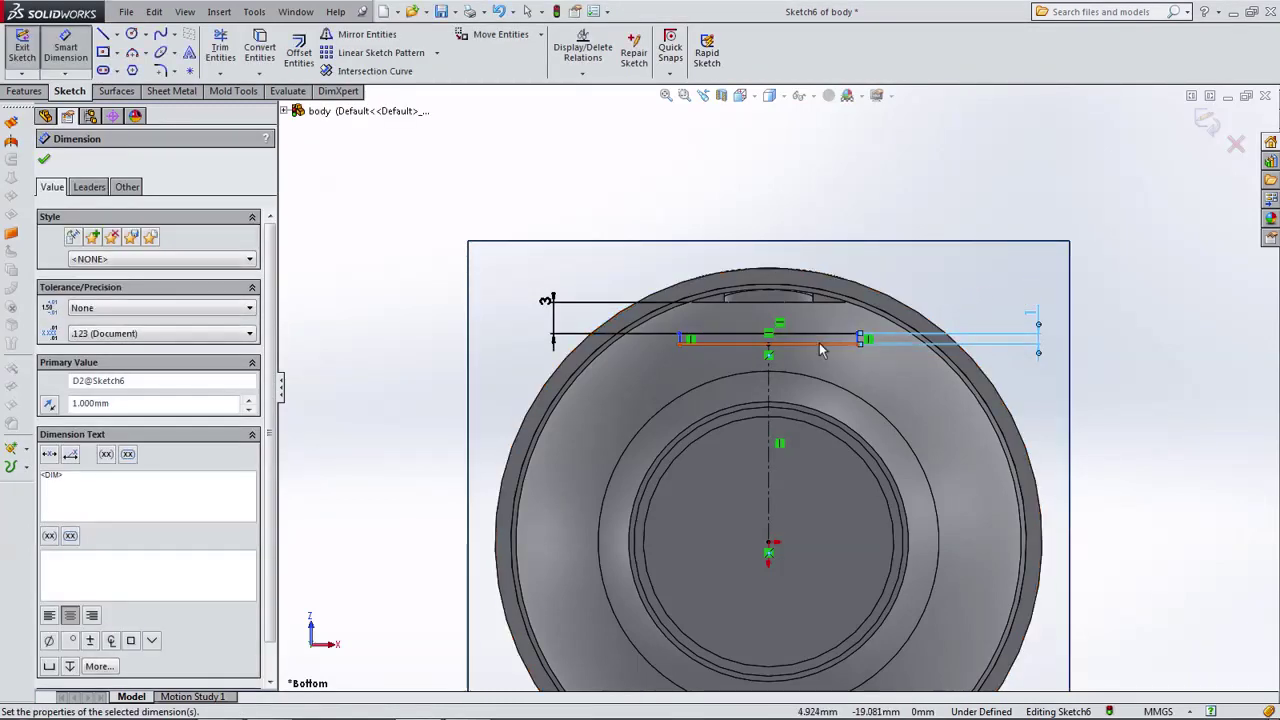
left_click(820, 340)
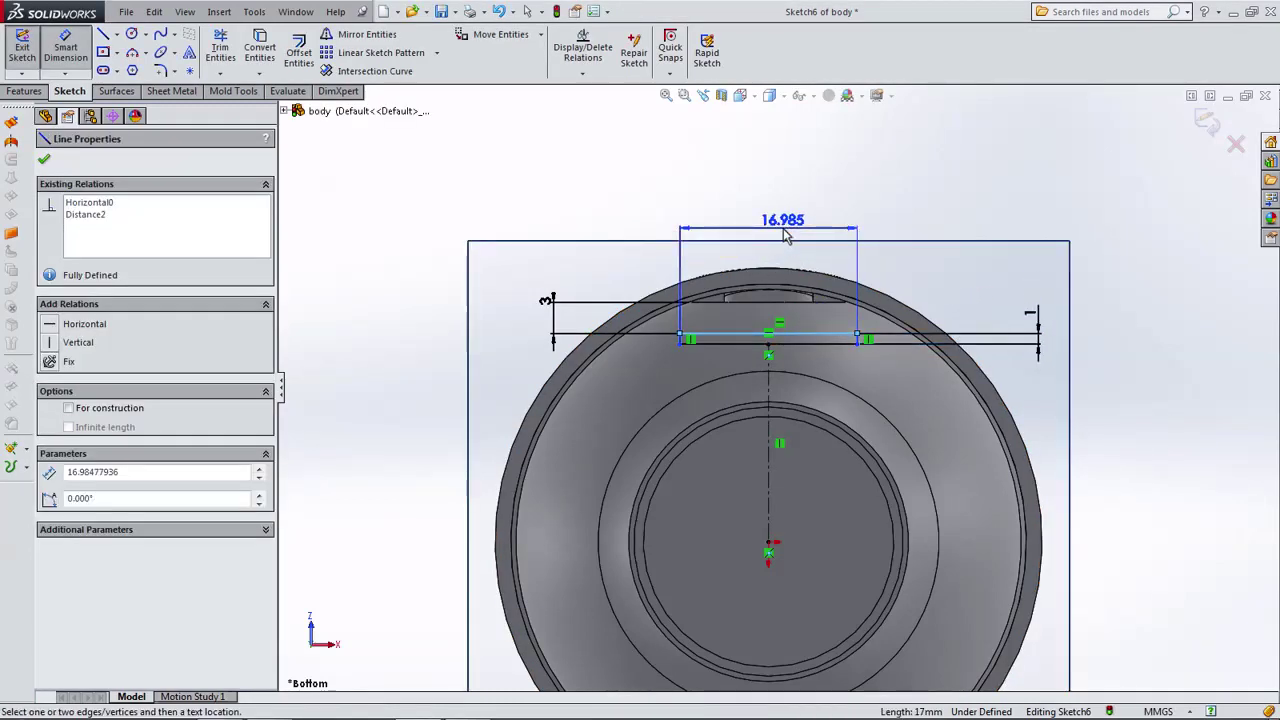
left_click(785, 235)
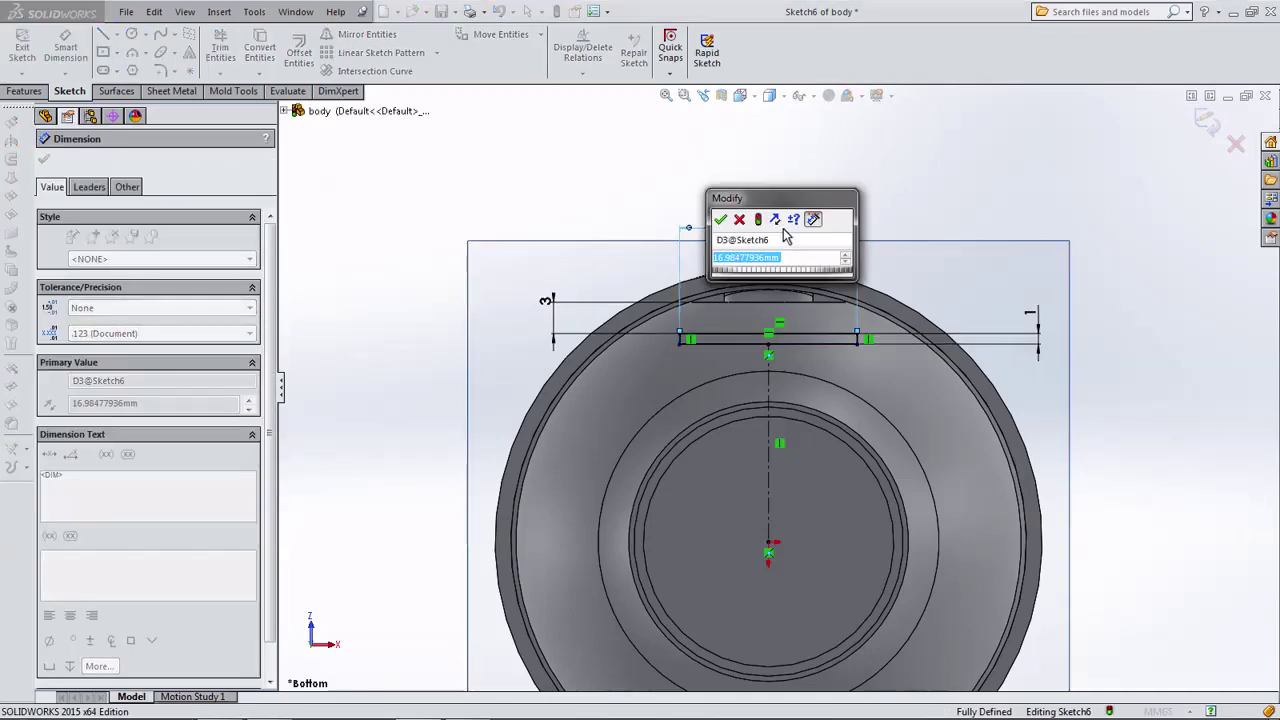
type("15.2")
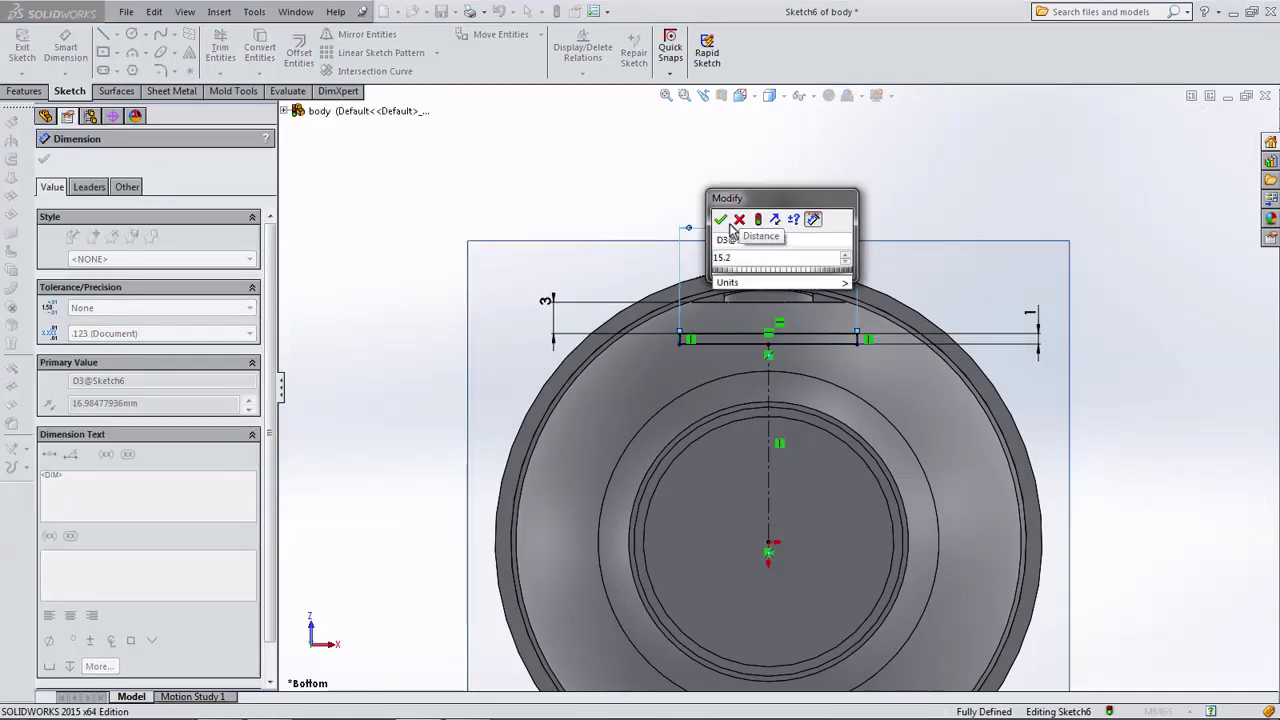
left_click(721, 220)
mouse_move(694, 237)
middle_mouse_down()
mouse_move(612, 281)
mouse_move(690, 270)
middle_mouse_up()
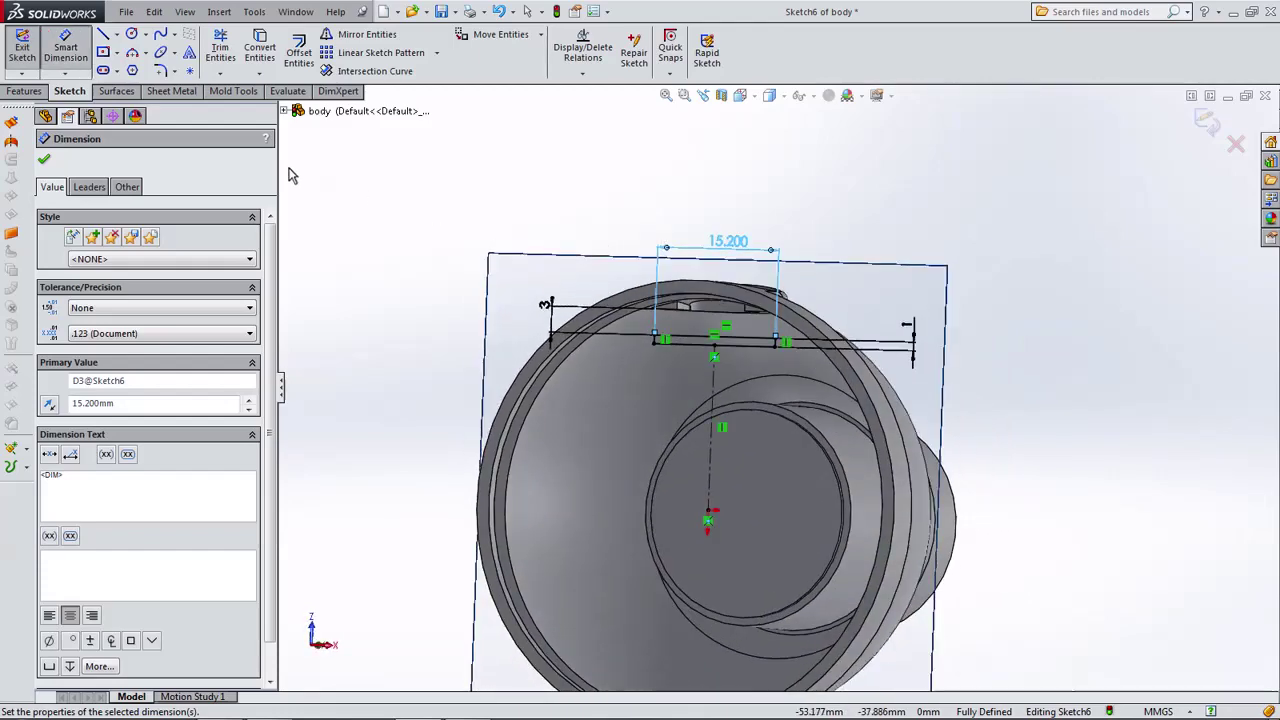
left_click(22, 92)
Extrude the Sketch6 rectangle Up To Surface, stopping at the inner bell face.
left_click(30, 55)
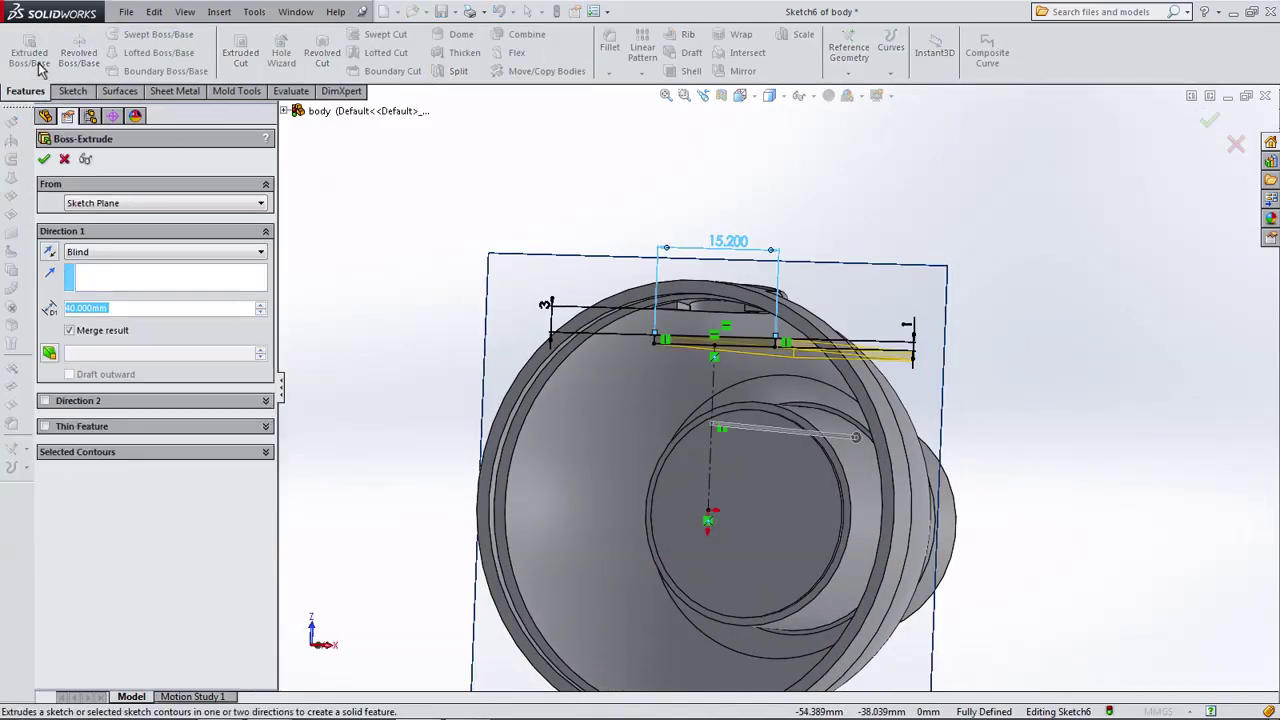
left_click(75, 252)
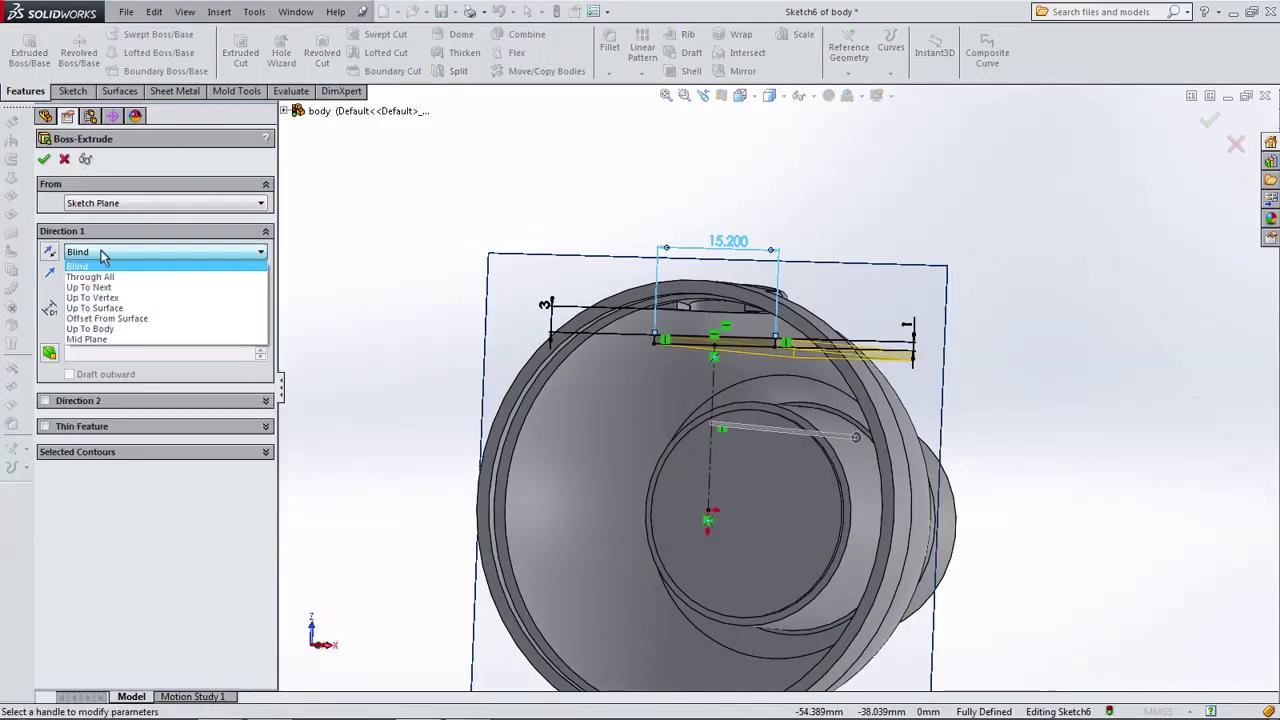
left_click(104, 309)
left_click(670, 381)
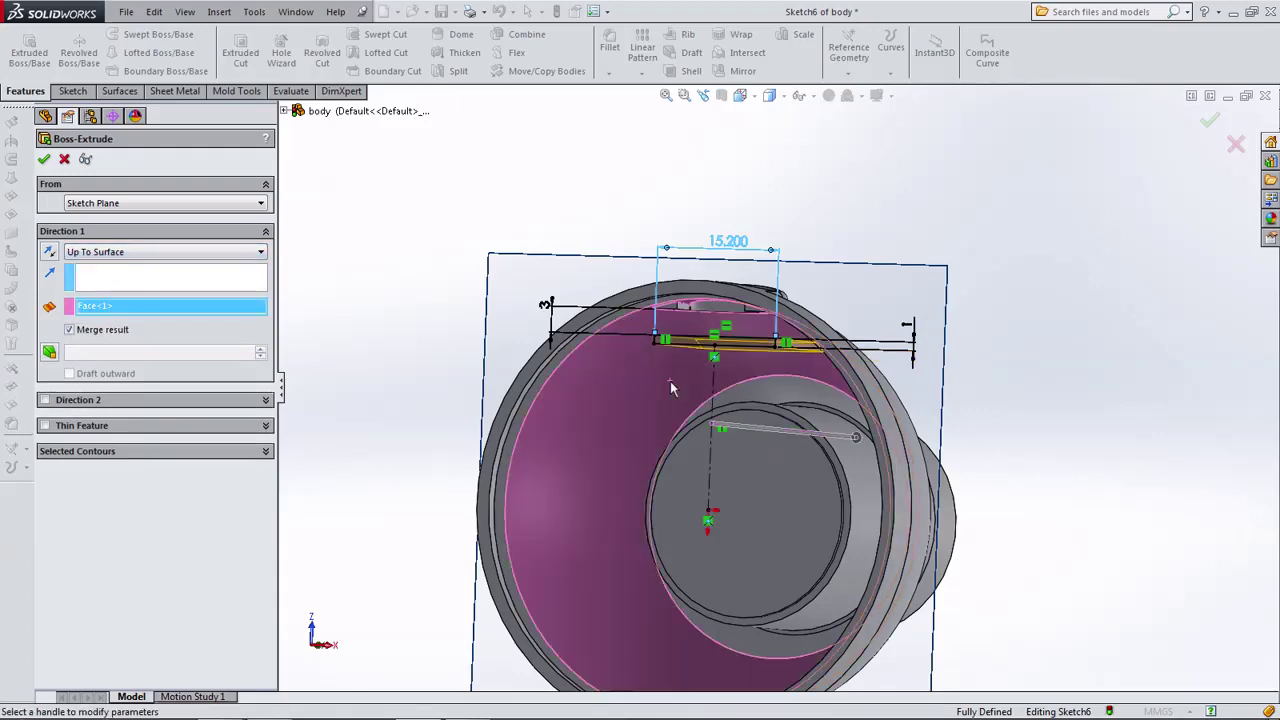
left_click(45, 160)
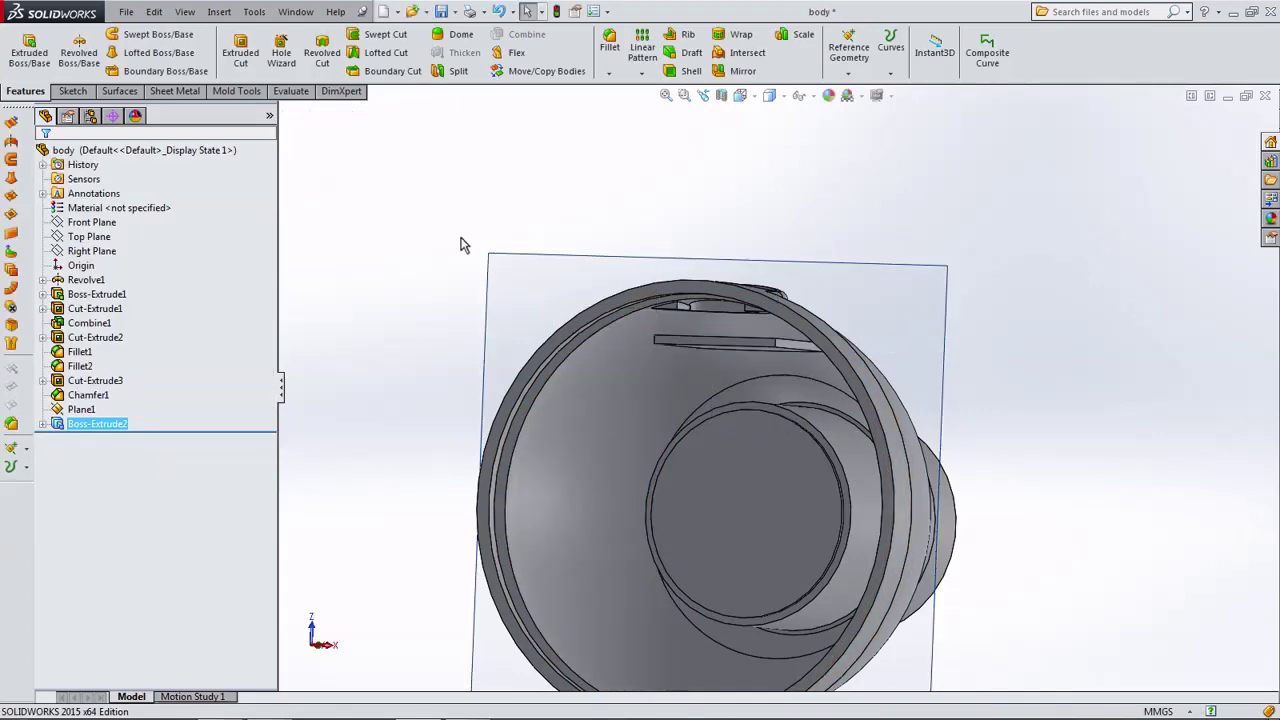
mouse_move(466, 243)
middle_mouse_down()
mouse_move(471, 163)
mouse_move(478, 252)
middle_mouse_up()
Start a new sketch on Plane1 and view it Normal To.
left_click(506, 285)
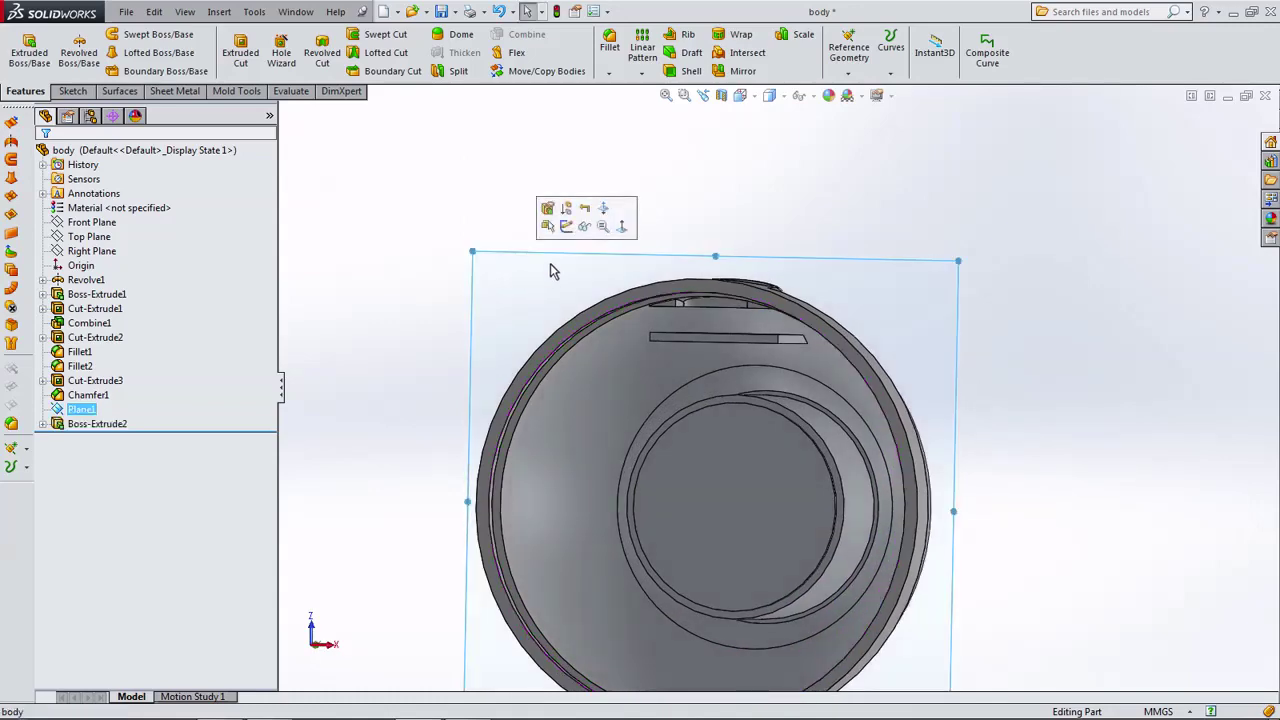
left_click(567, 226)
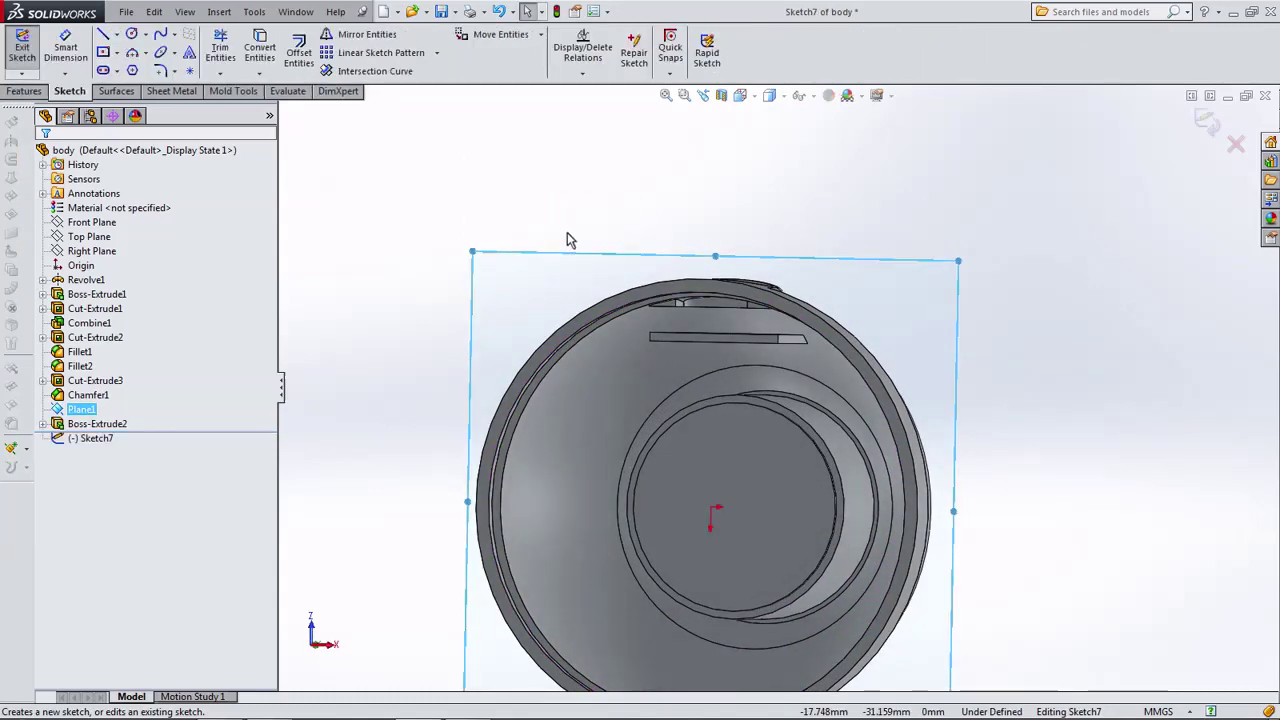
left_click(740, 95)
left_click(761, 176)
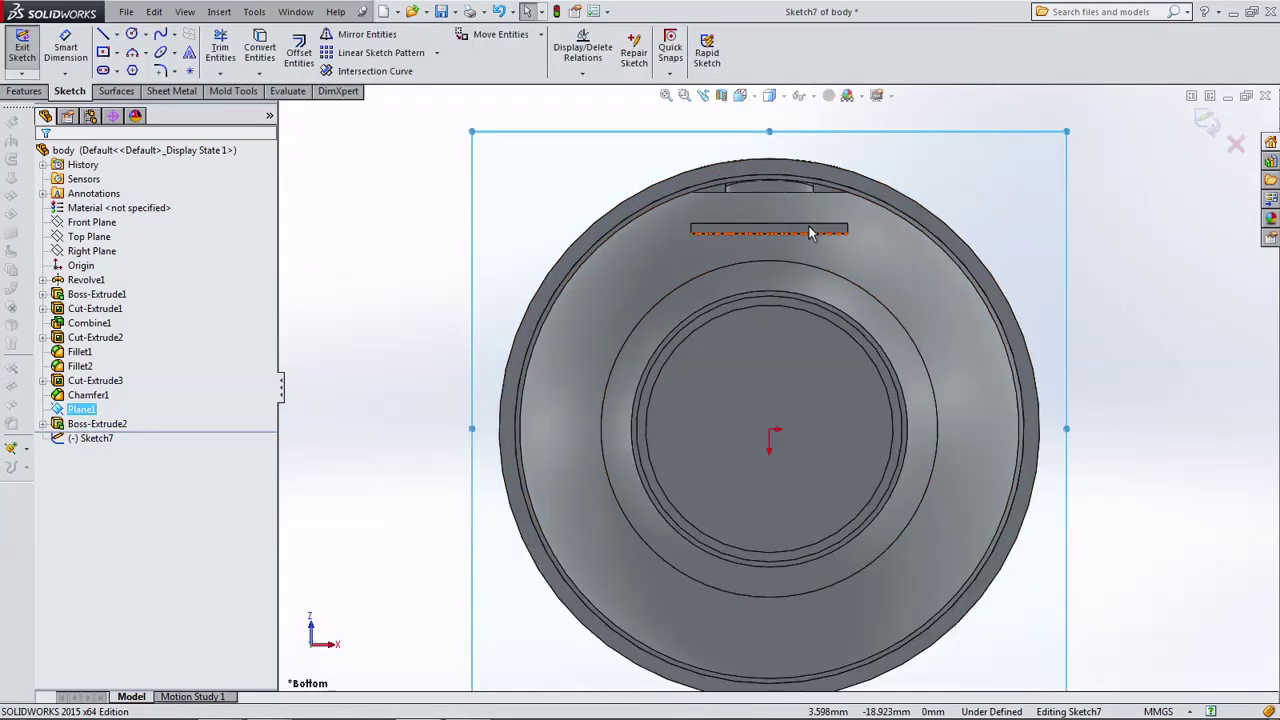
Draw a horizontal line across the top of the rib.
left_click(103, 36)
scroll(785, 248, "down", 2)
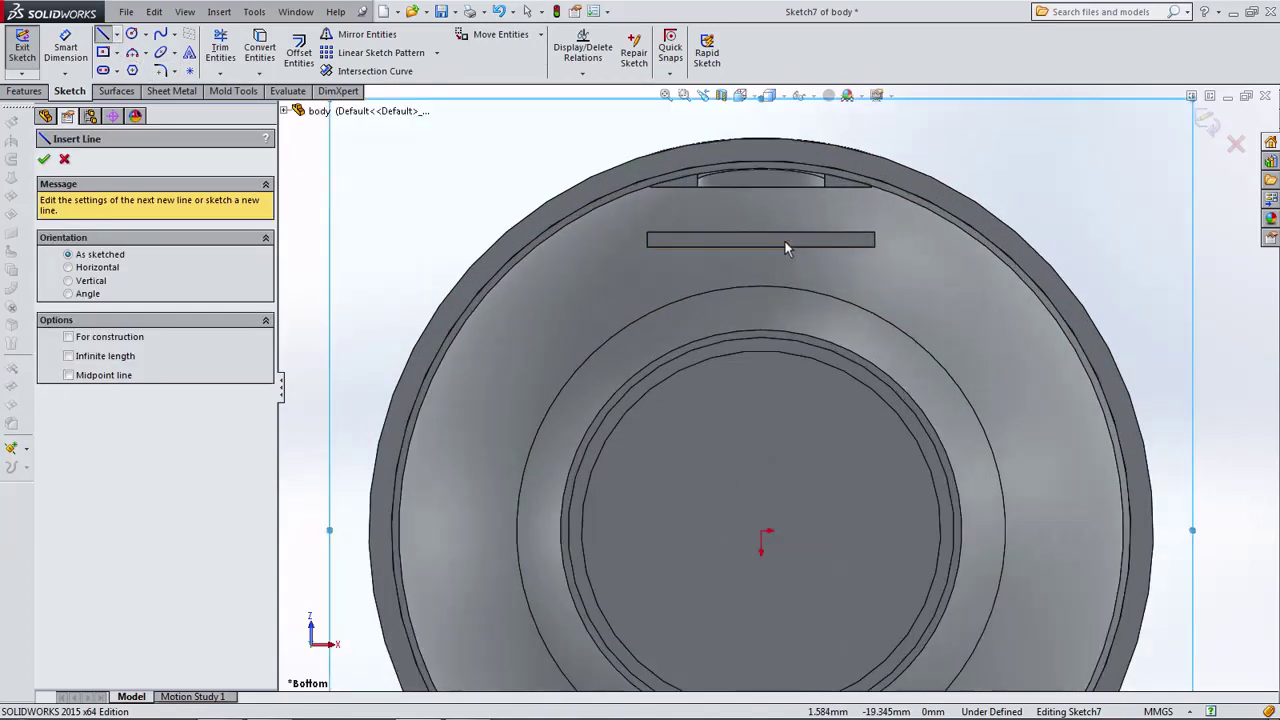
left_click(700, 238)
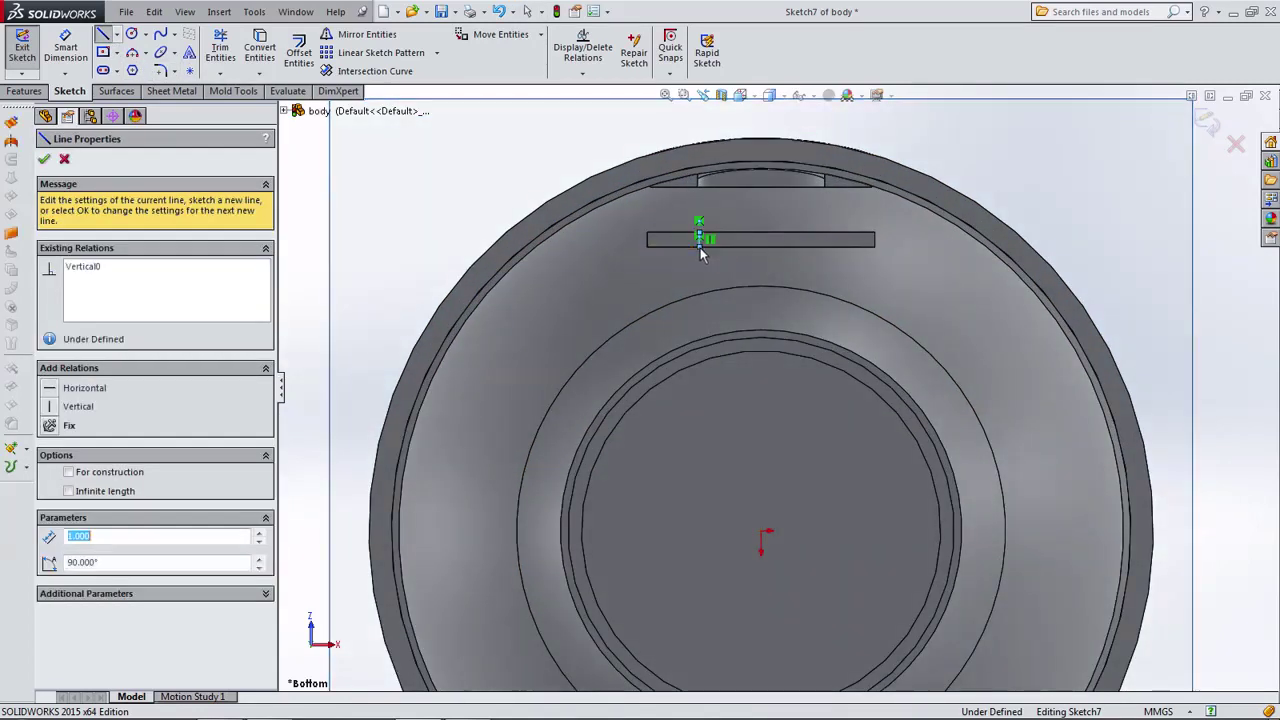
left_click(700, 244)
left_click(826, 244)
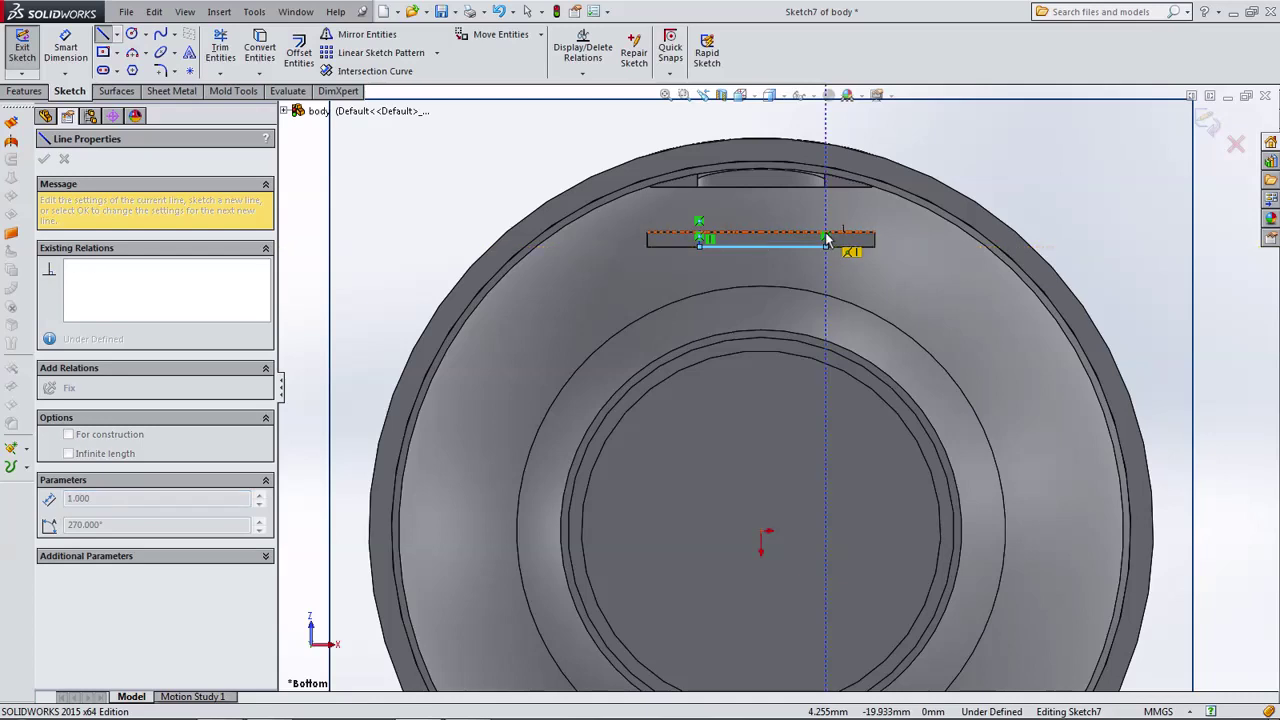
double_click(702, 240)
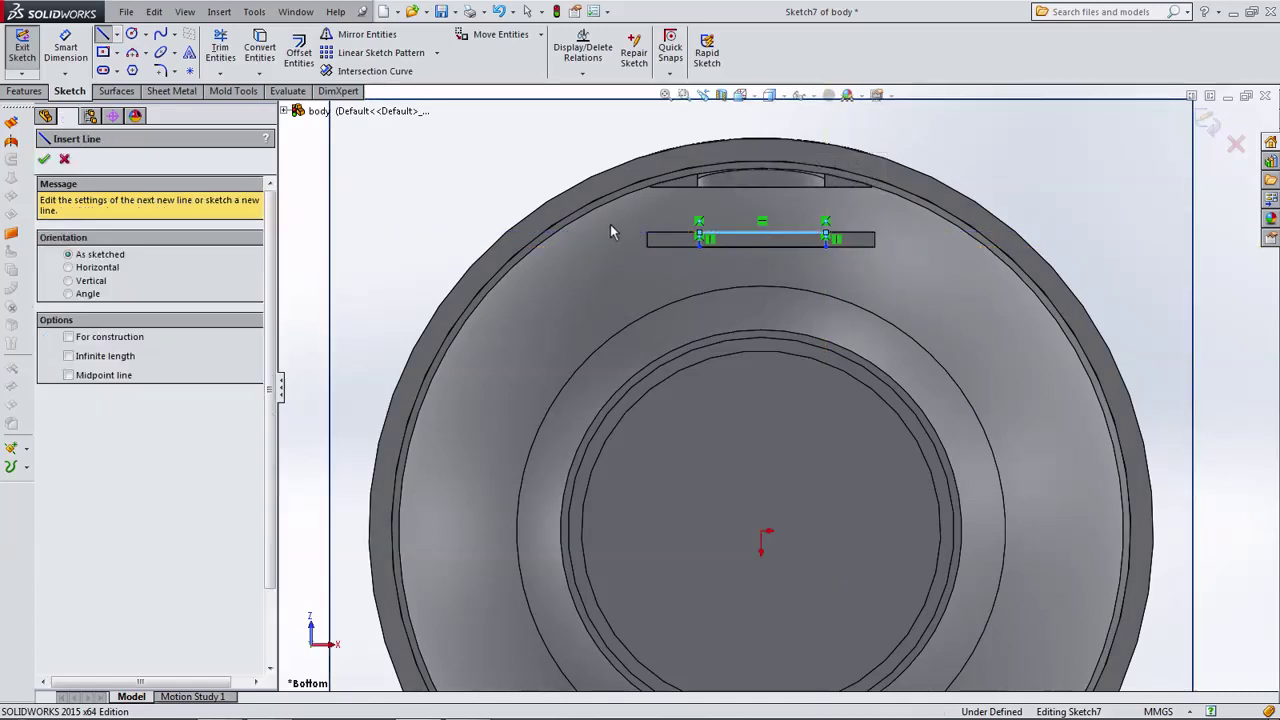
left_click(103, 36)
Add a vertical centerline from the line's midpoint down to the origin.
left_click(116, 34)
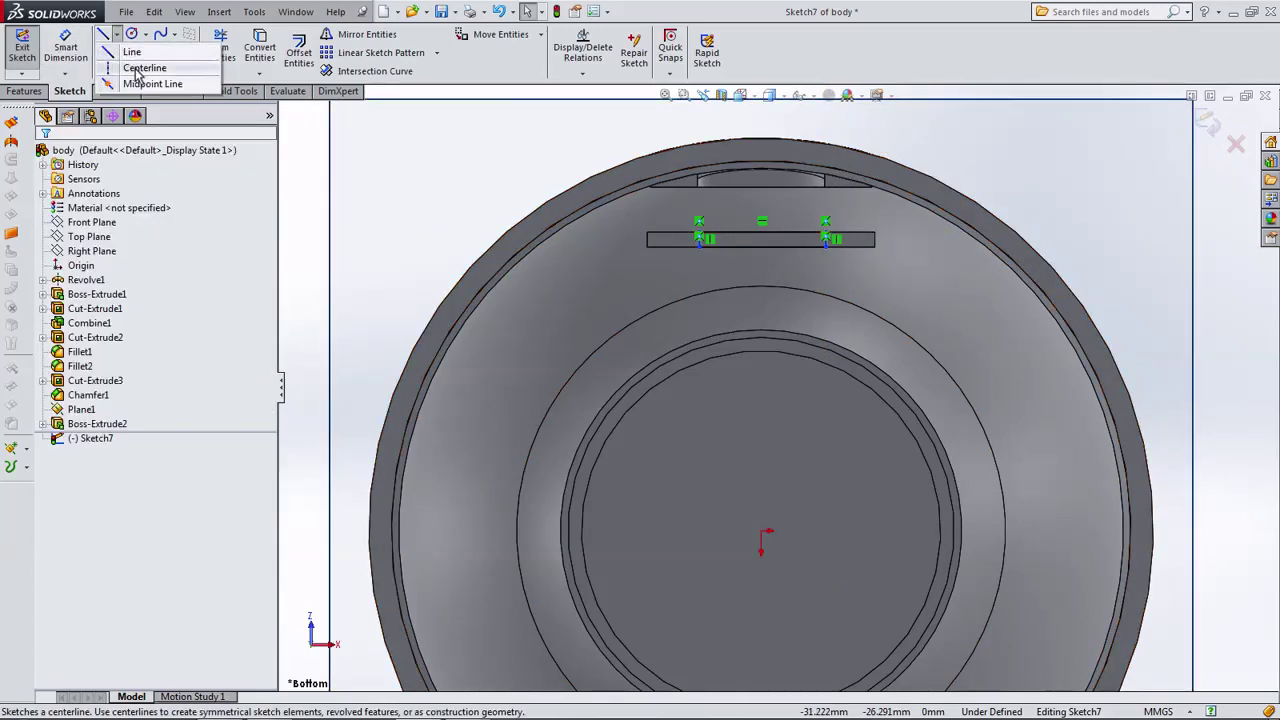
left_click(130, 66)
left_click(762, 246)
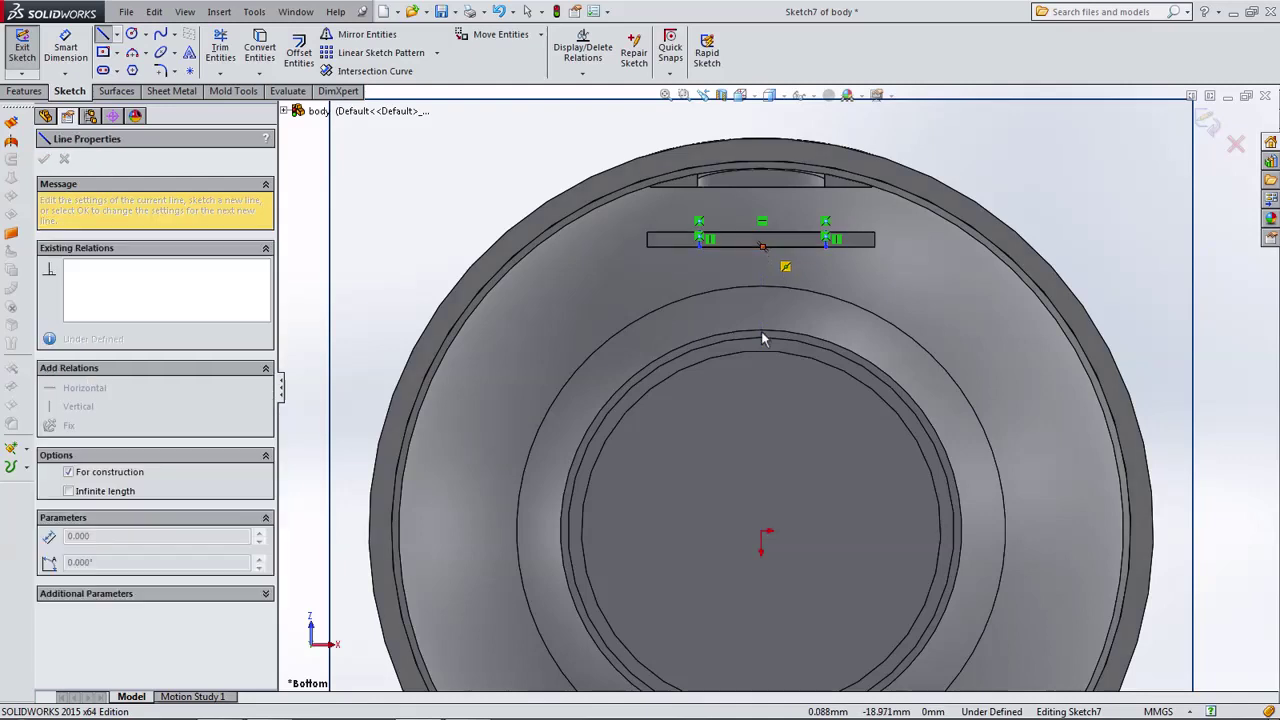
double_click(760, 535)
key("Escape")
left_click(762, 430)
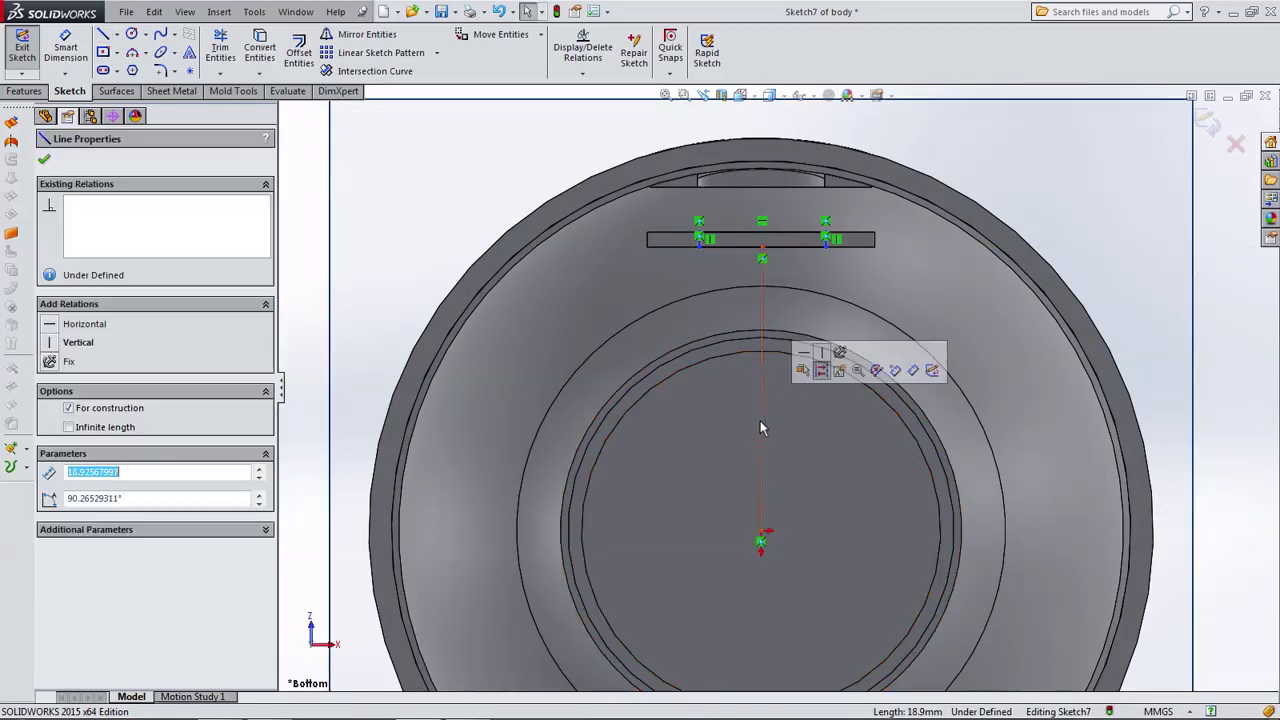
left_click(826, 358)
left_click(428, 206)
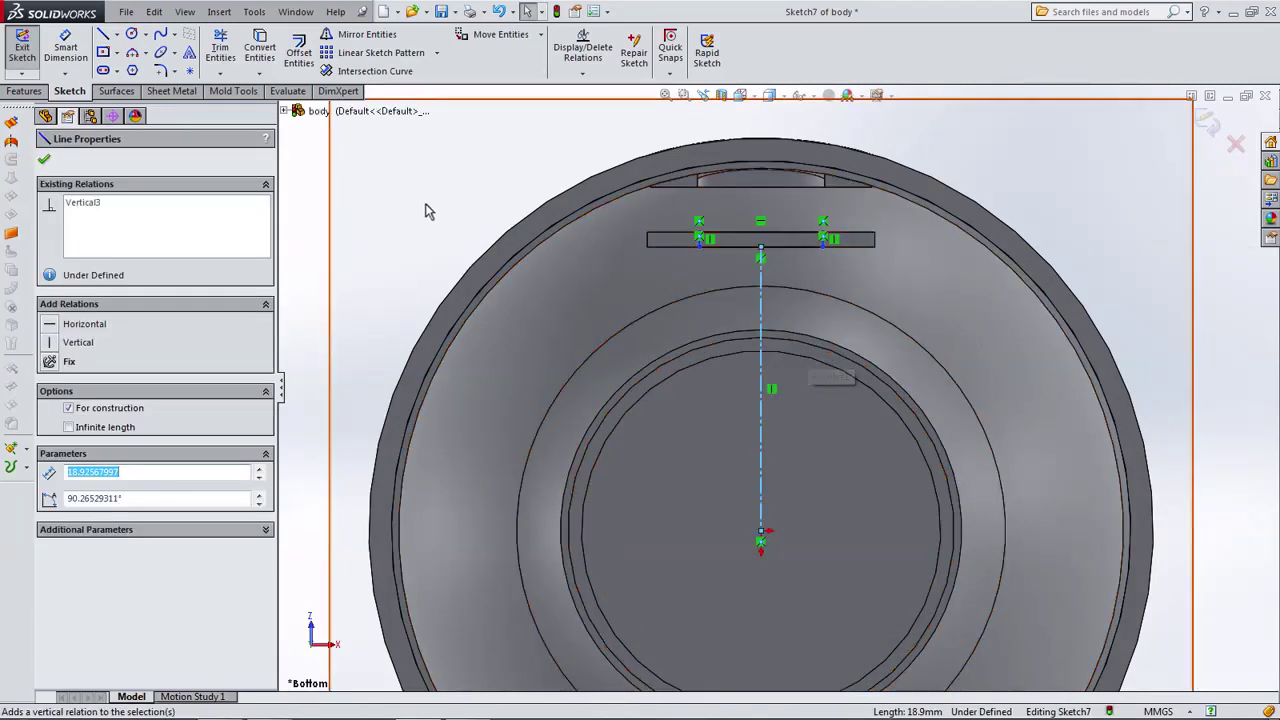
Dimension the rib line to 8 mm, fully defining Sketch7.
left_click(65, 45)
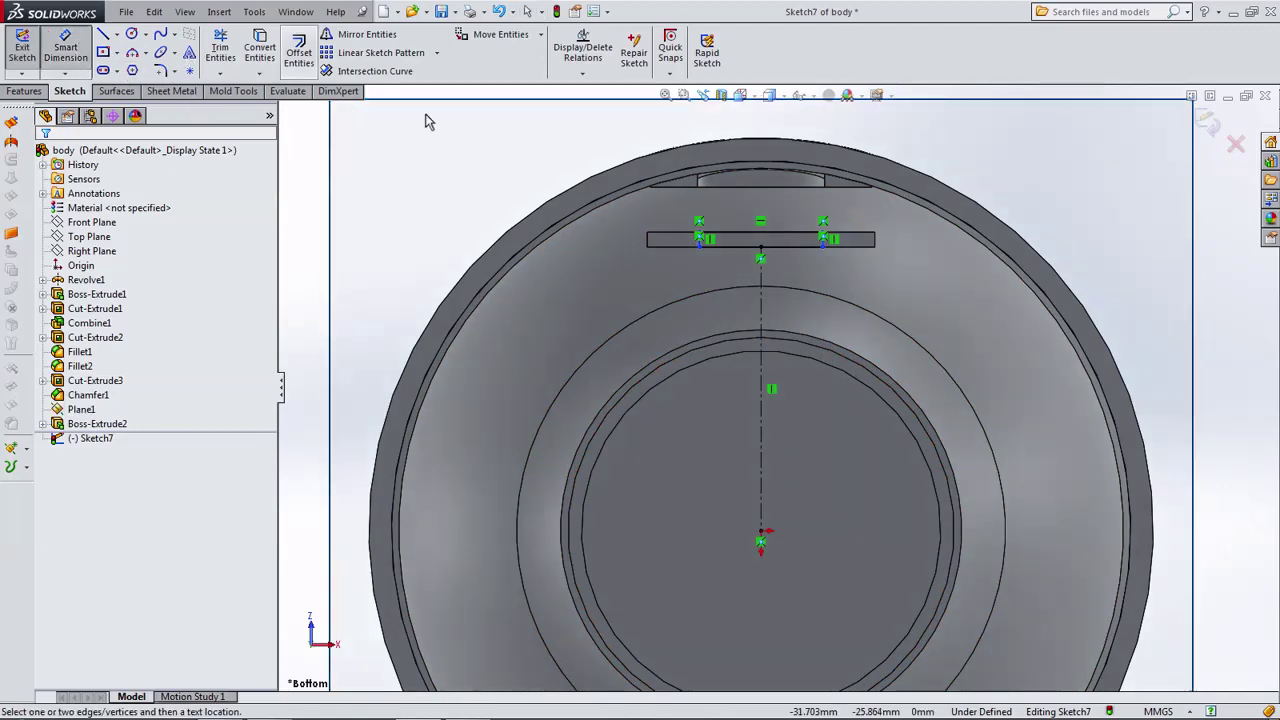
left_click(758, 233)
left_click(762, 169)
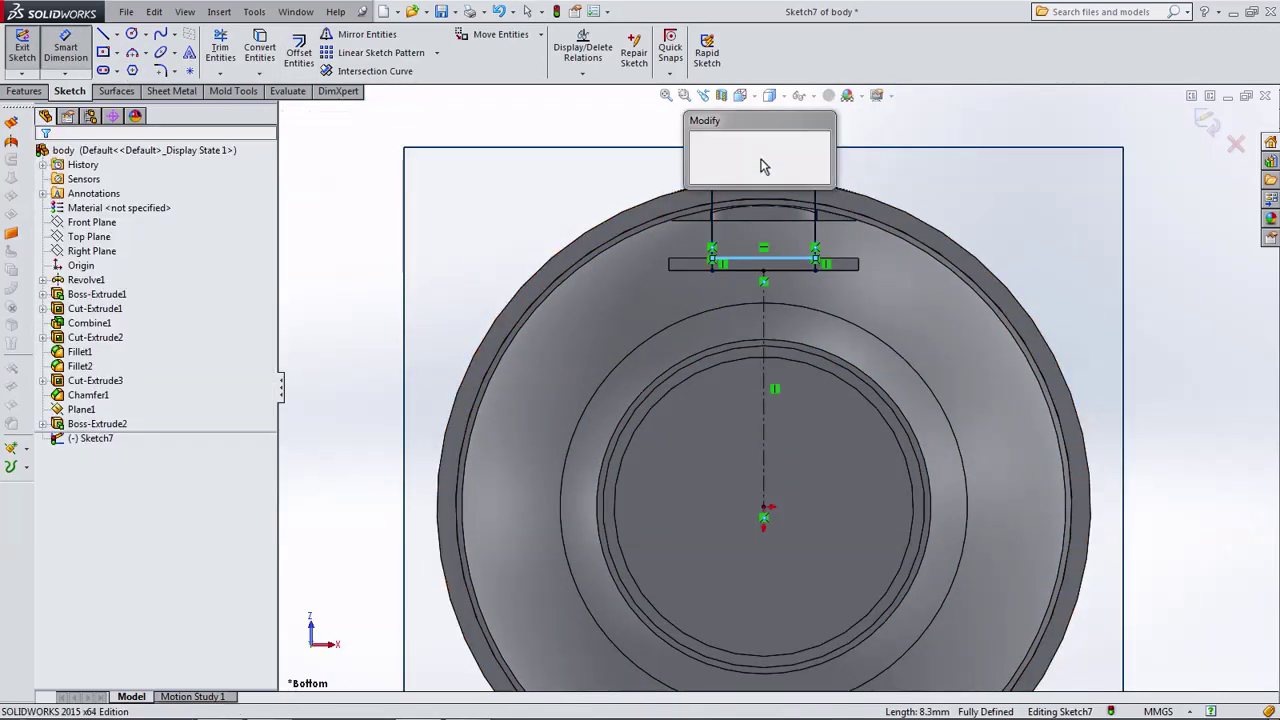
type("8")
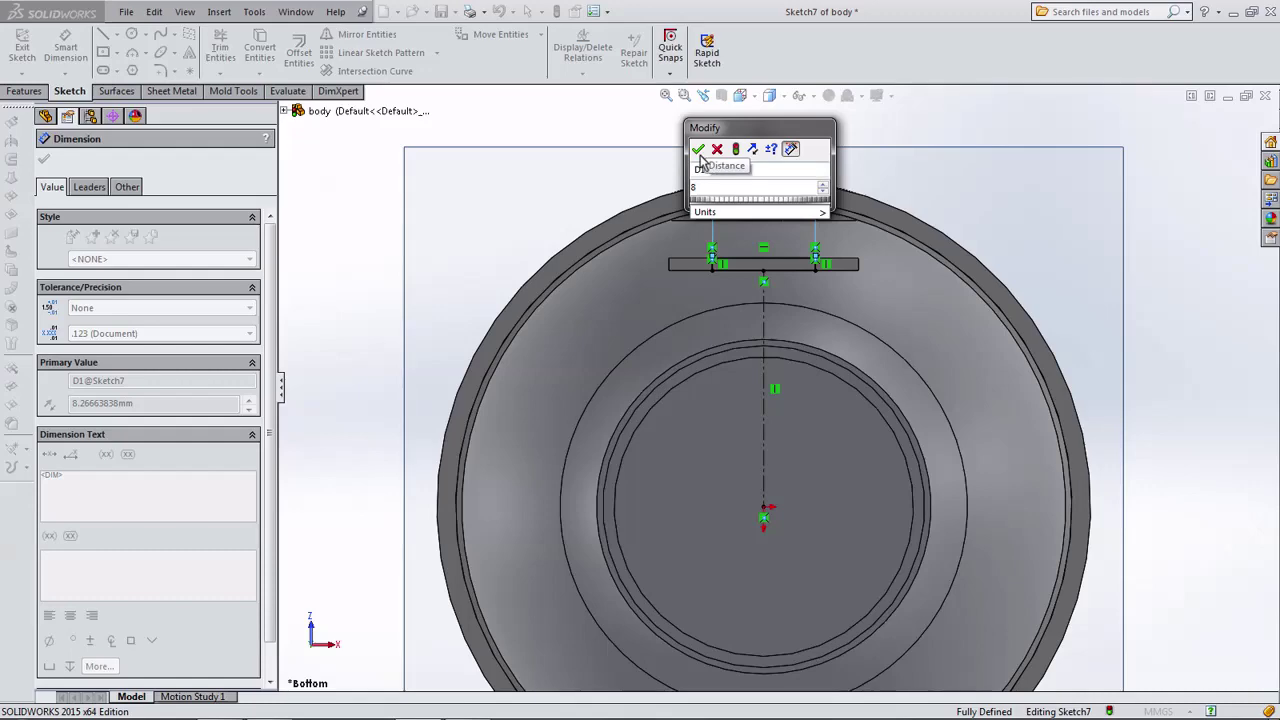
left_click(698, 149)
middle_click_drag(700, 160, 623, 307)
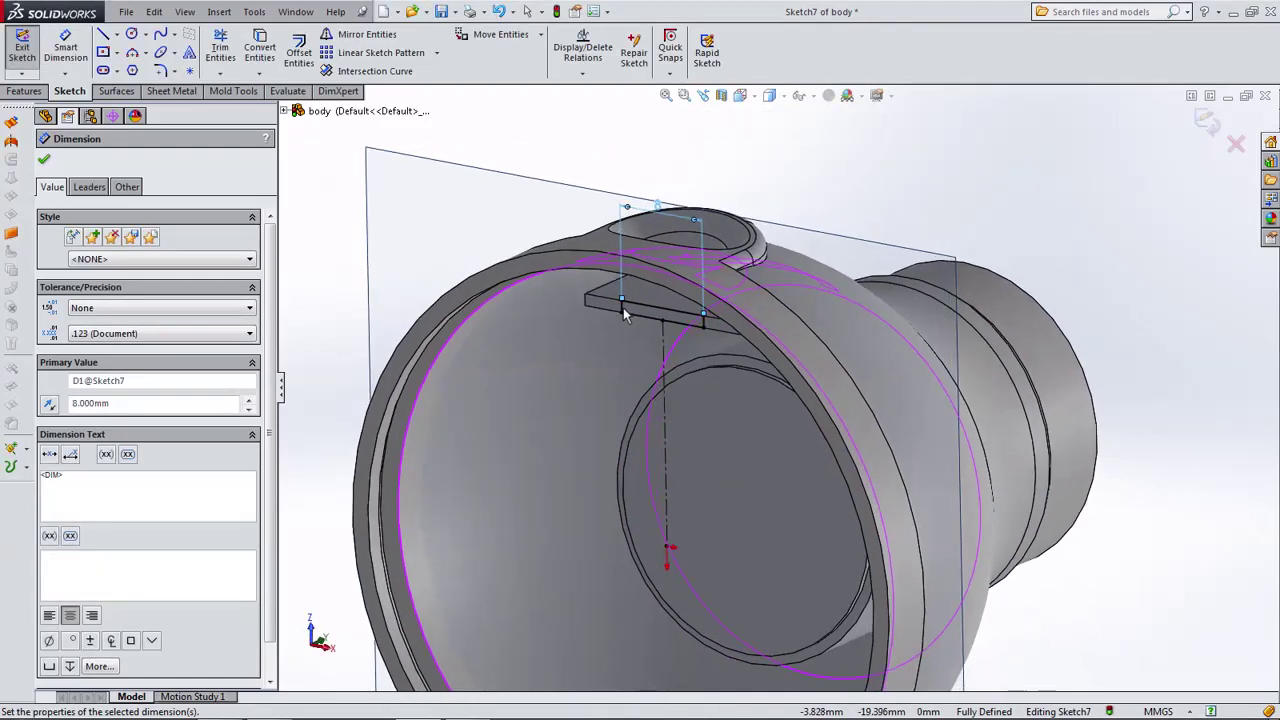
left_click(24, 91)
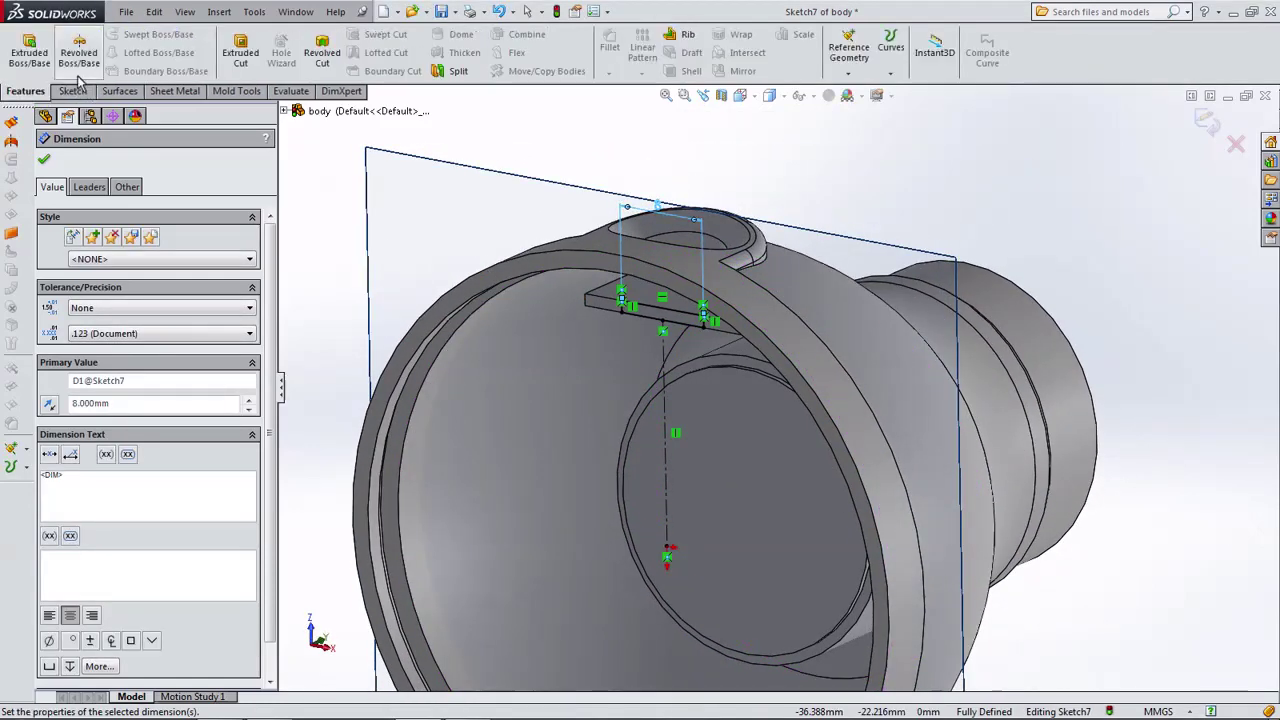
Extrude-cut the Sketch7 profile Blind 6.5 mm in the reversed direction.
left_click(236, 58)
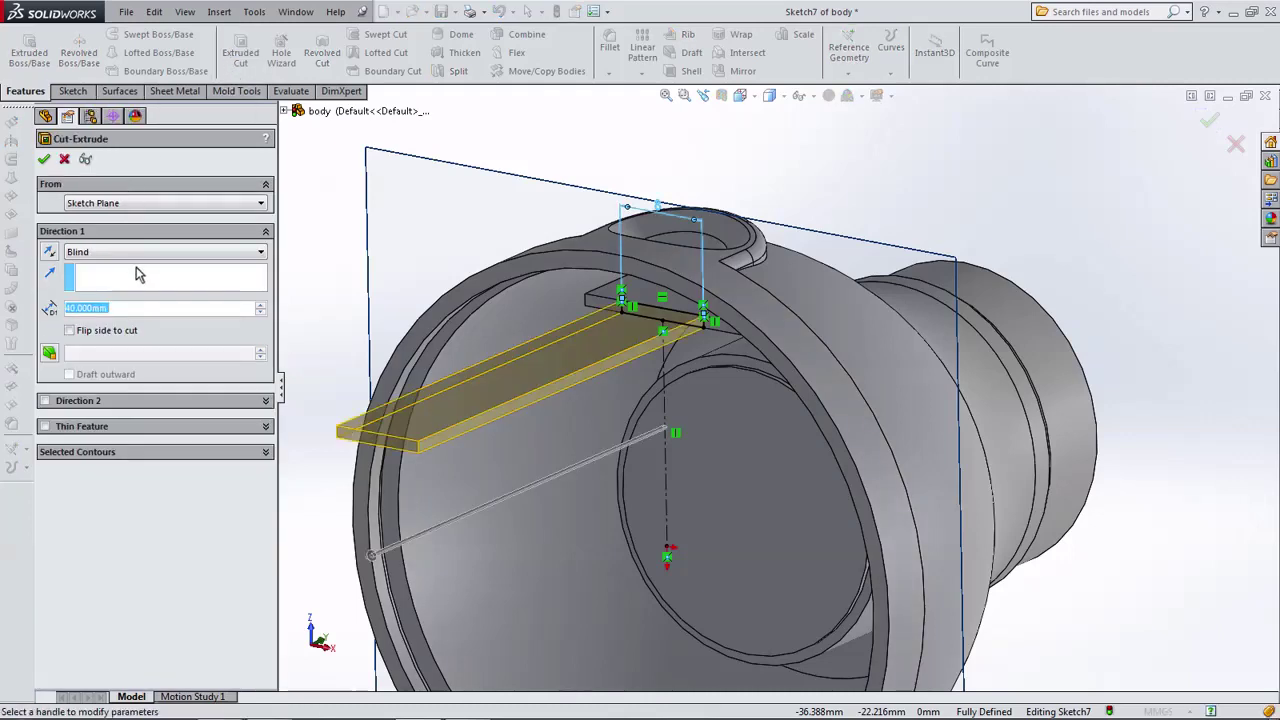
type("6")
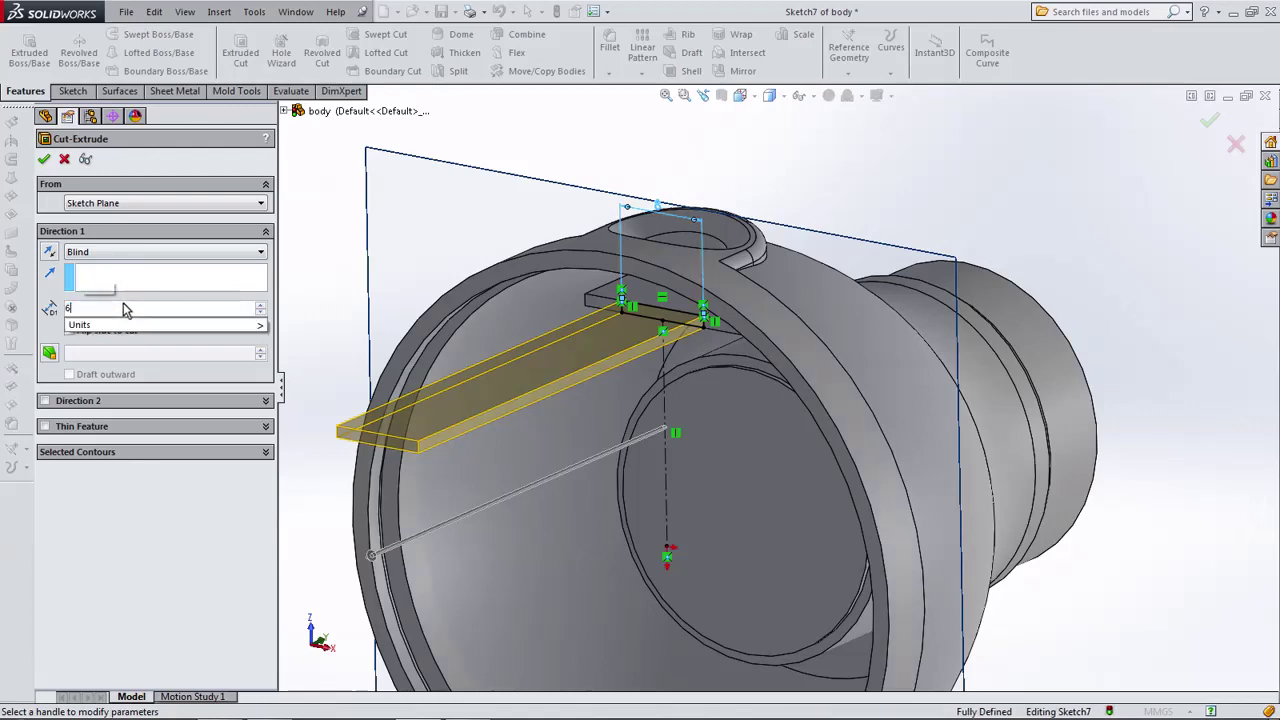
type(".5")
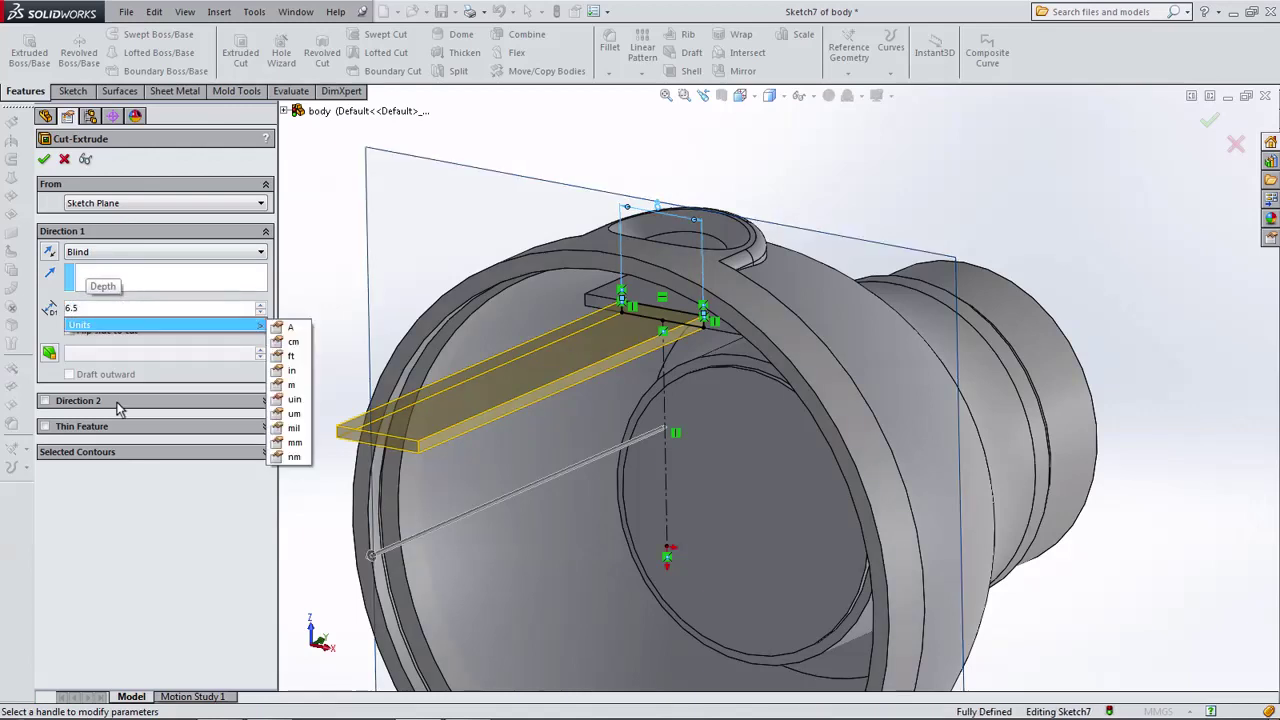
left_click(47, 254)
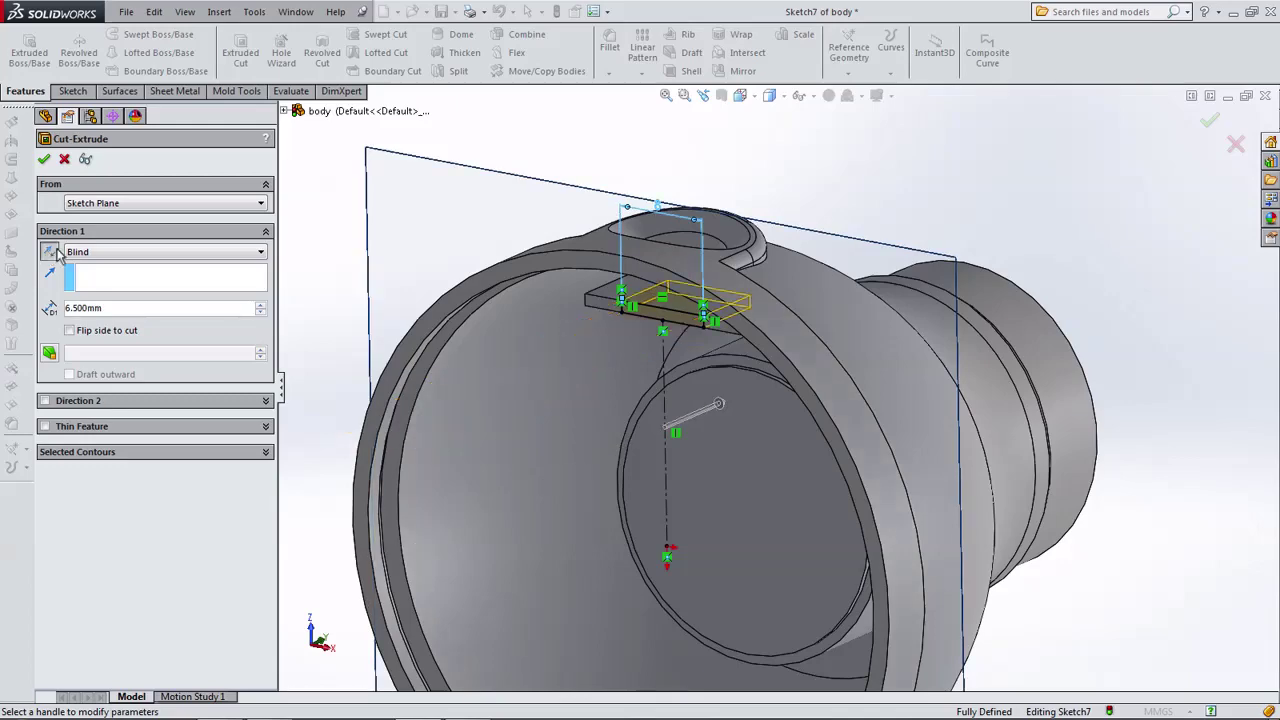
left_click(45, 160)
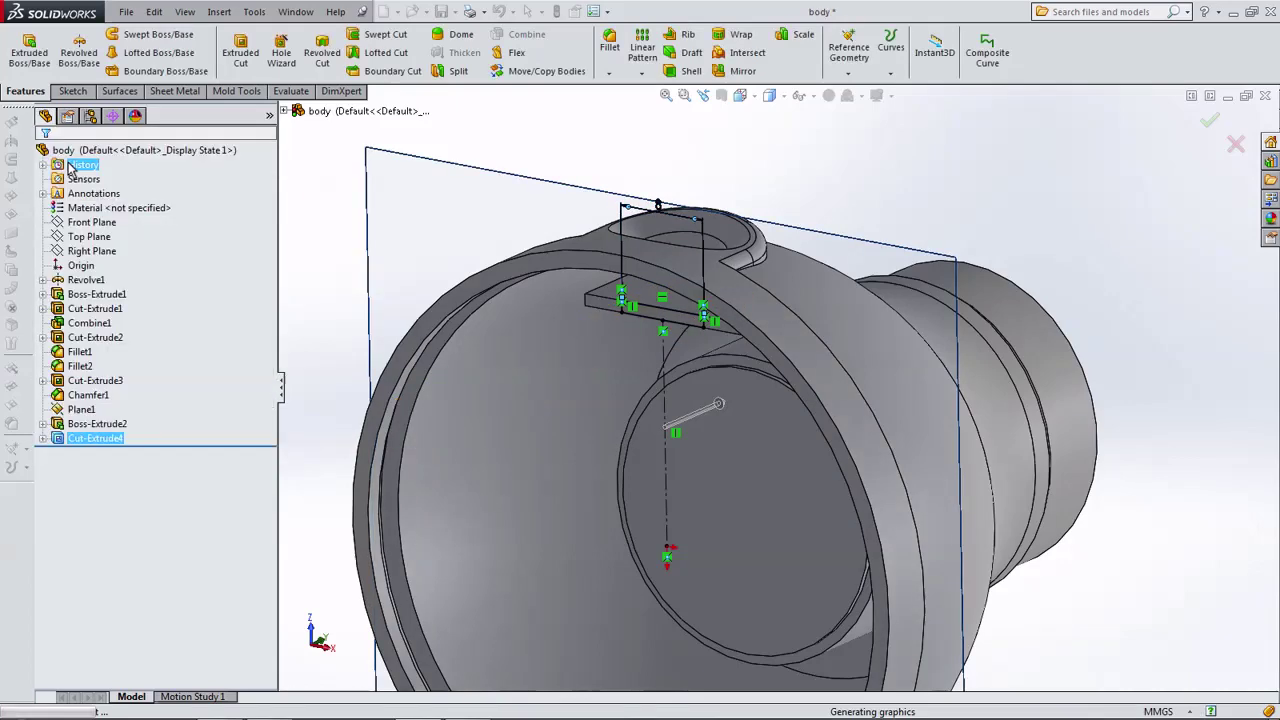
Hide Plane1 after inspecting the finished cut.
mouse_move(434, 244)
middle_mouse_down()
mouse_move(451, 186)
mouse_move(455, 280)
mouse_move(485, 110)
mouse_move(488, 383)
mouse_move(438, 461)
mouse_move(600, 330)
middle_mouse_up()
left_click(440, 235)
left_click(488, 200)
View the part from the front, fit it, and apply a Front Plane section view.
left_click(742, 96)
left_click(756, 155)
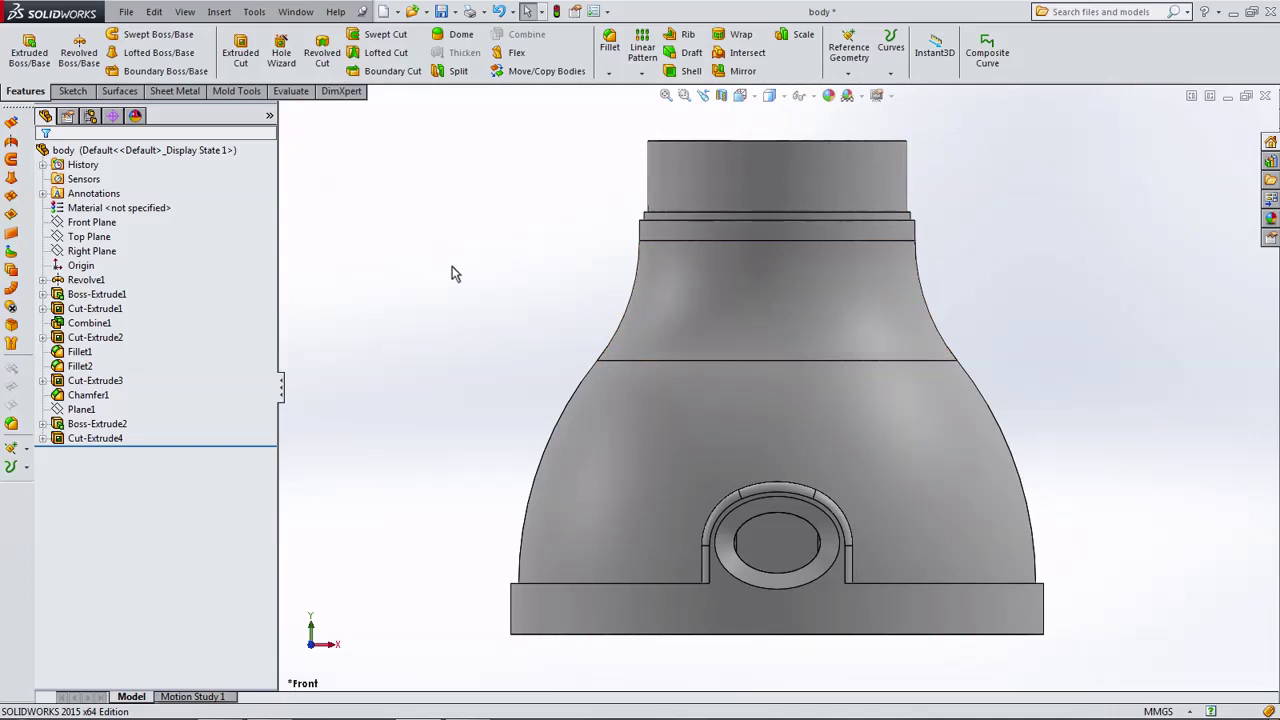
key("f")
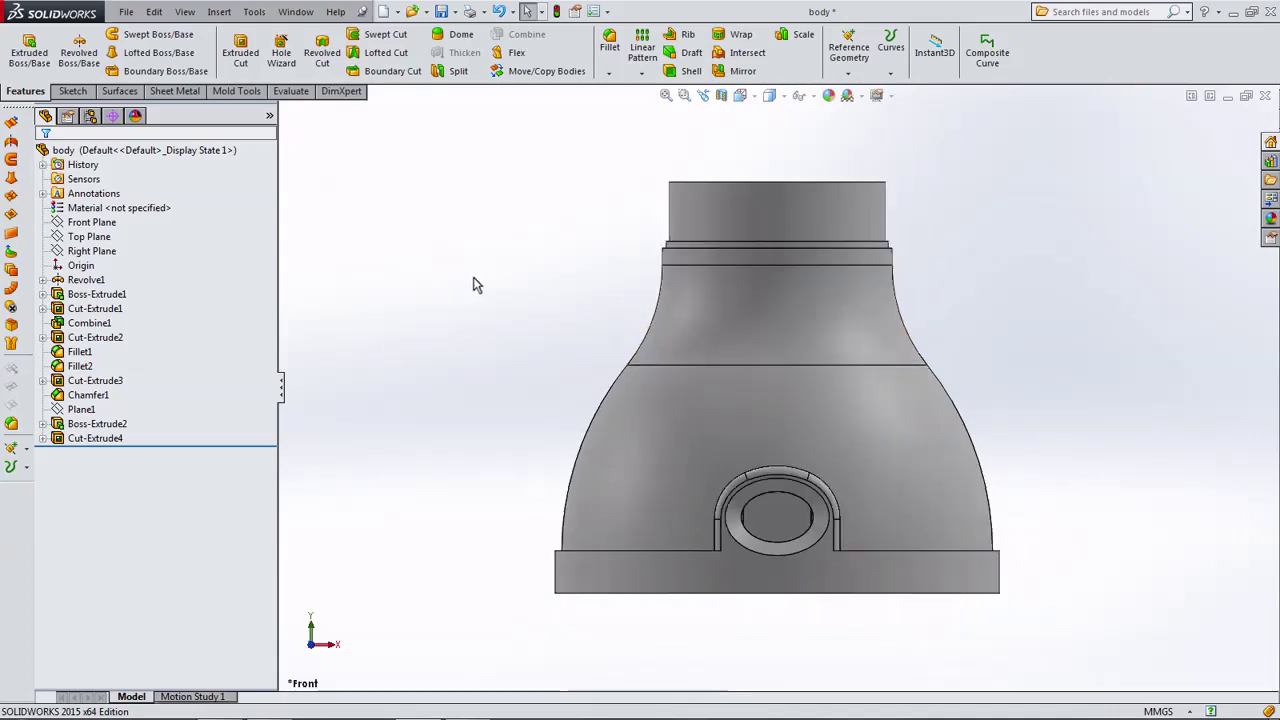
left_click(720, 96)
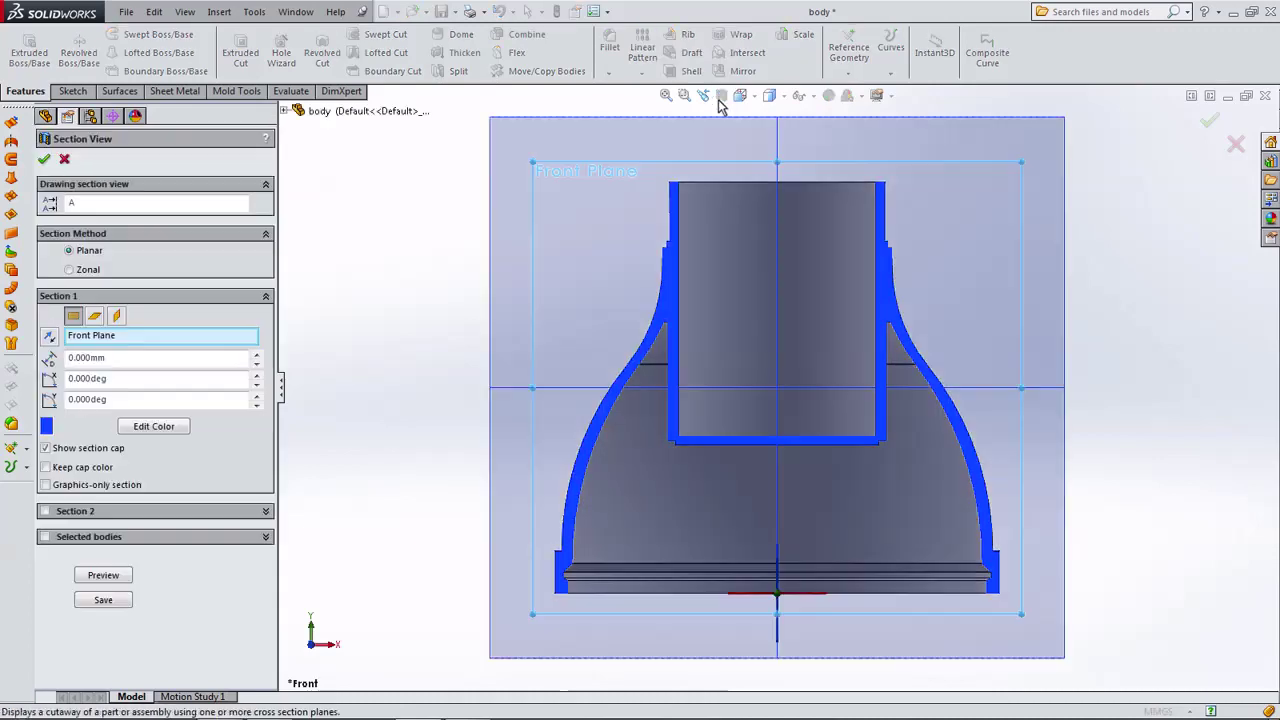
left_click(44, 159)
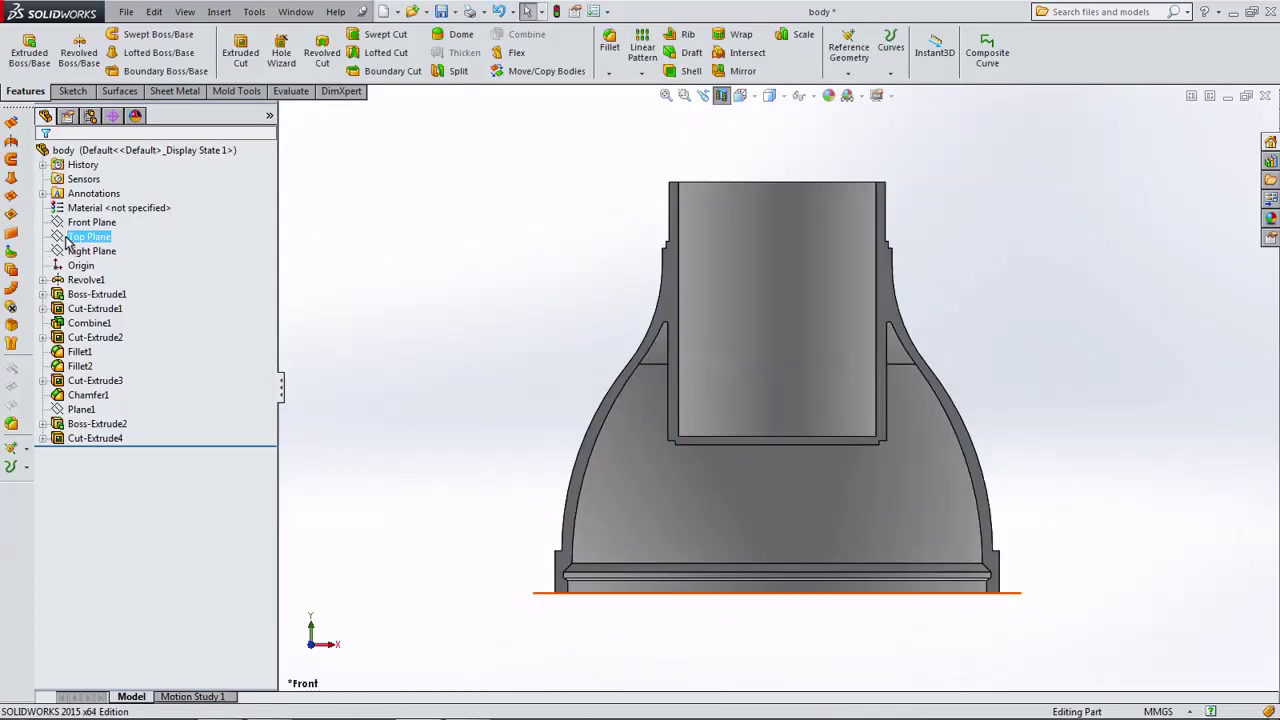
Start a new sketch on Front Plane with the Line tool.
left_click(91, 222)
left_click(105, 204)
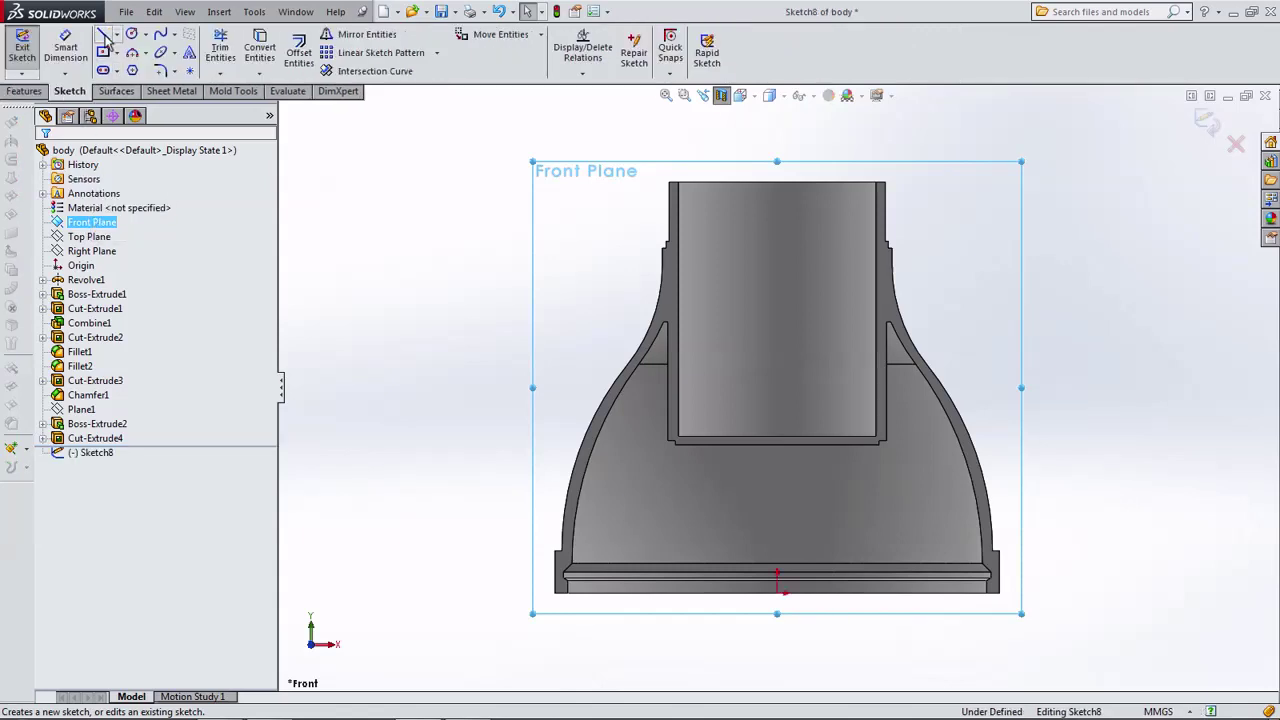
left_click(103, 36)
scroll(911, 479, "down", 2)
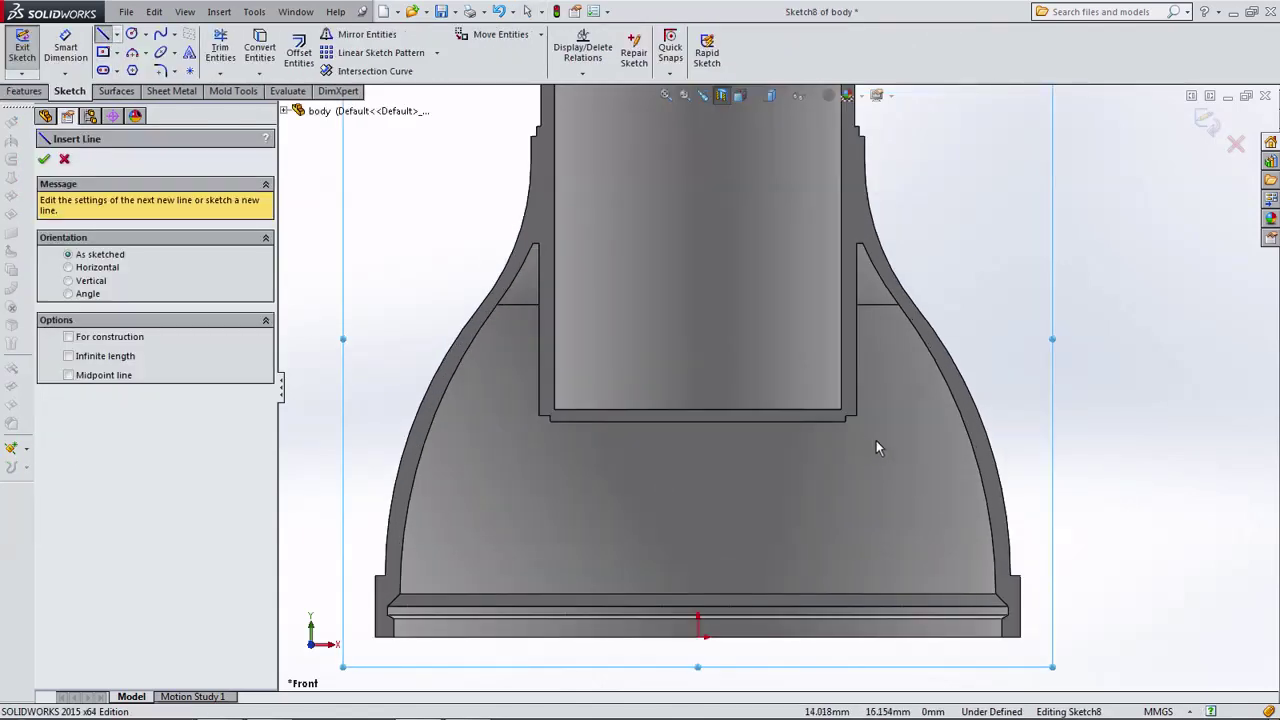
scroll(876, 440, "down", 1)
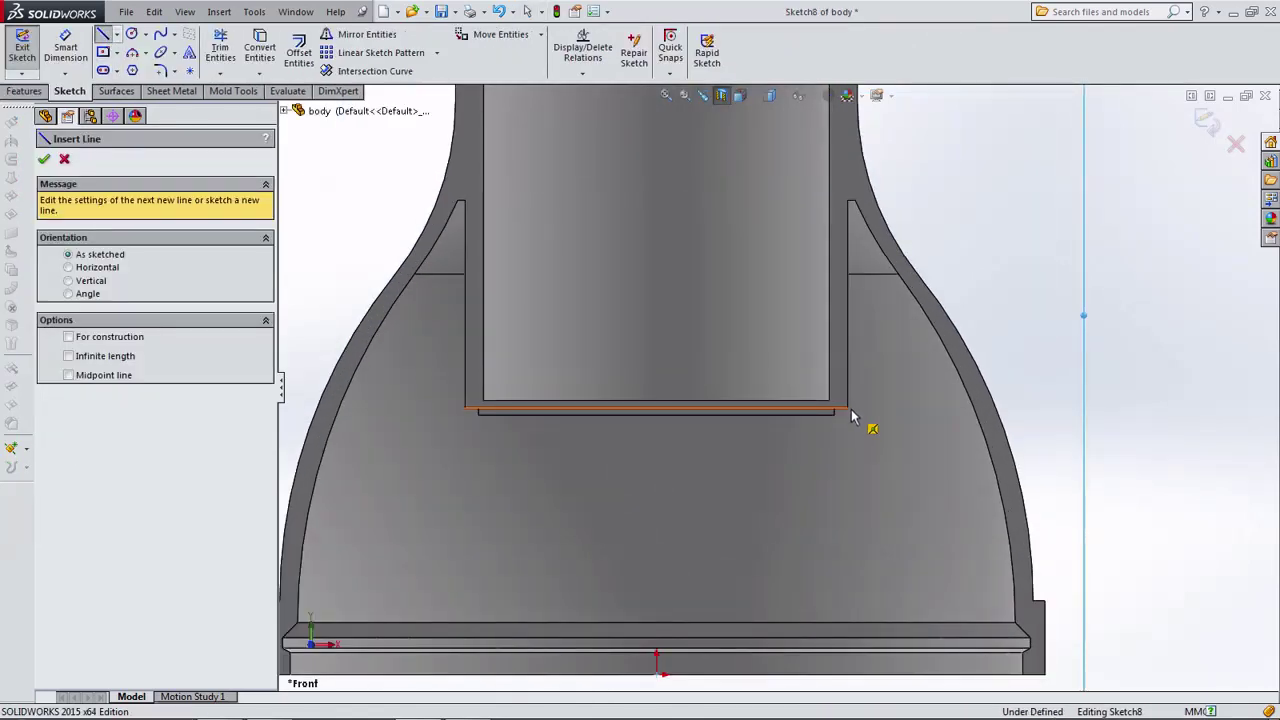
Draw a two-step line chain from the inner tube's corner, ending in a diagonal toward the base.
left_click(850, 410)
left_click(880, 409)
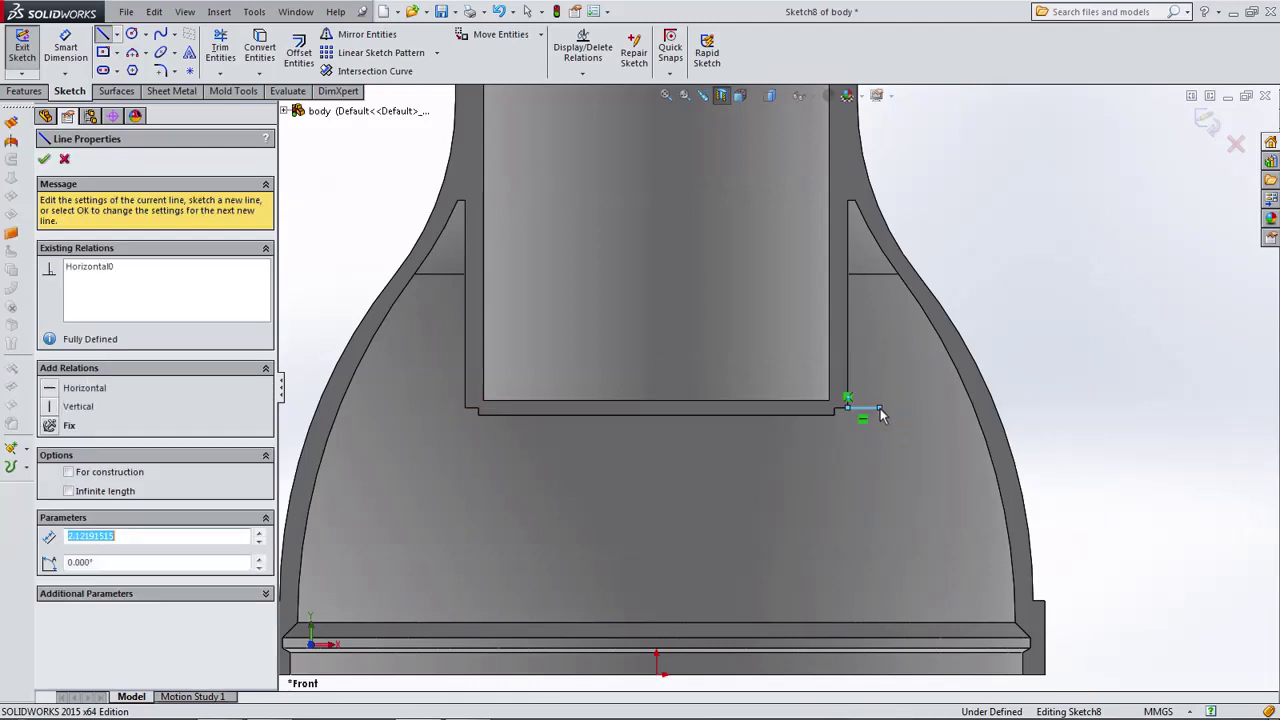
left_click(879, 449)
left_click(914, 455)
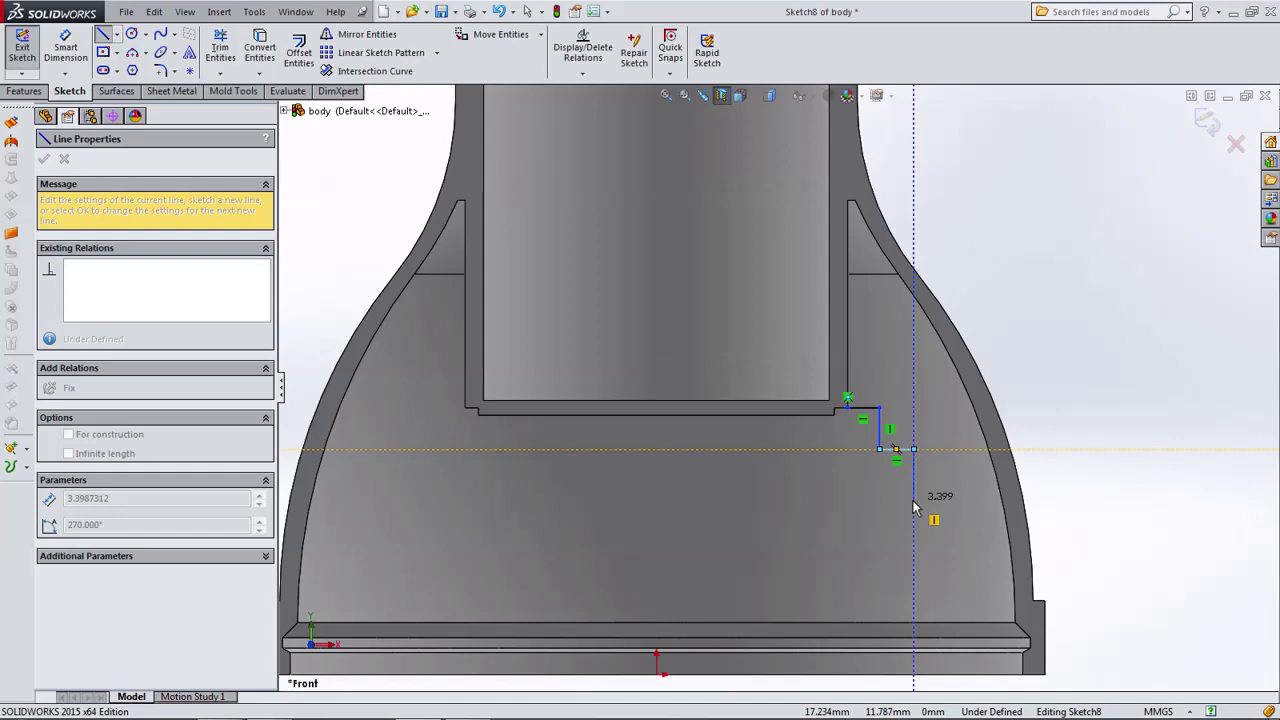
left_click(913, 505)
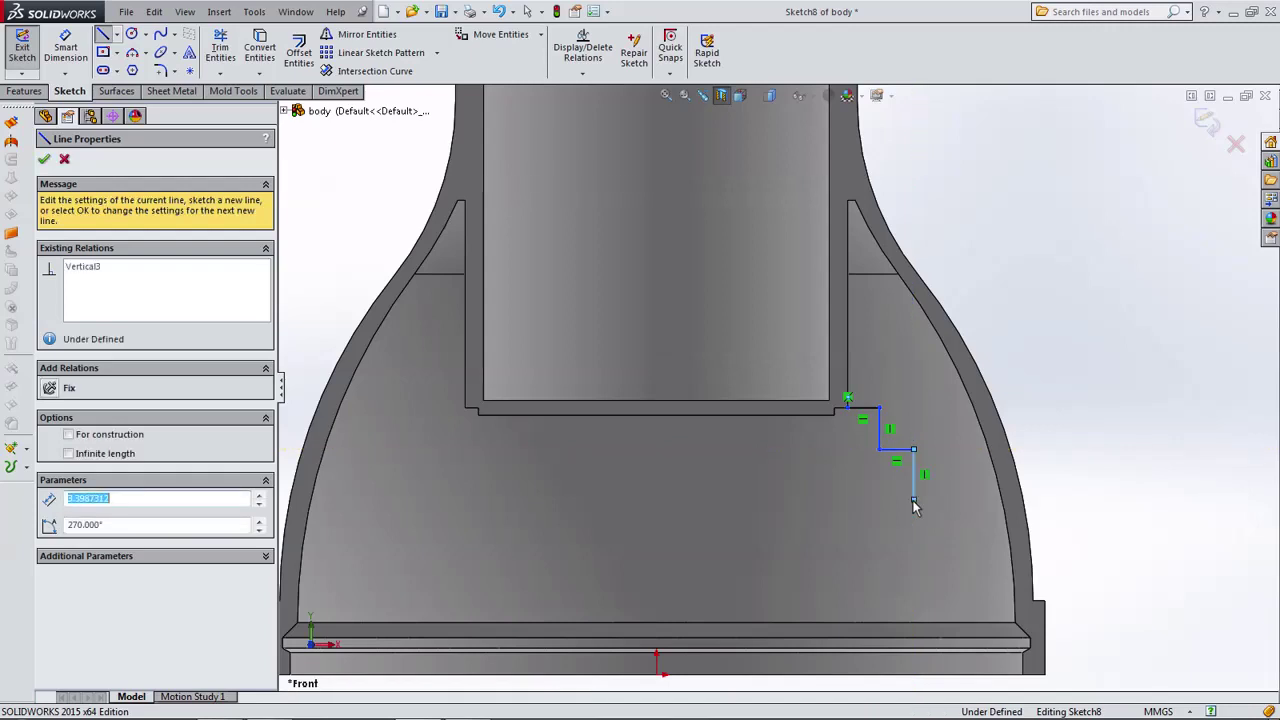
left_click(998, 606)
key("Escape")
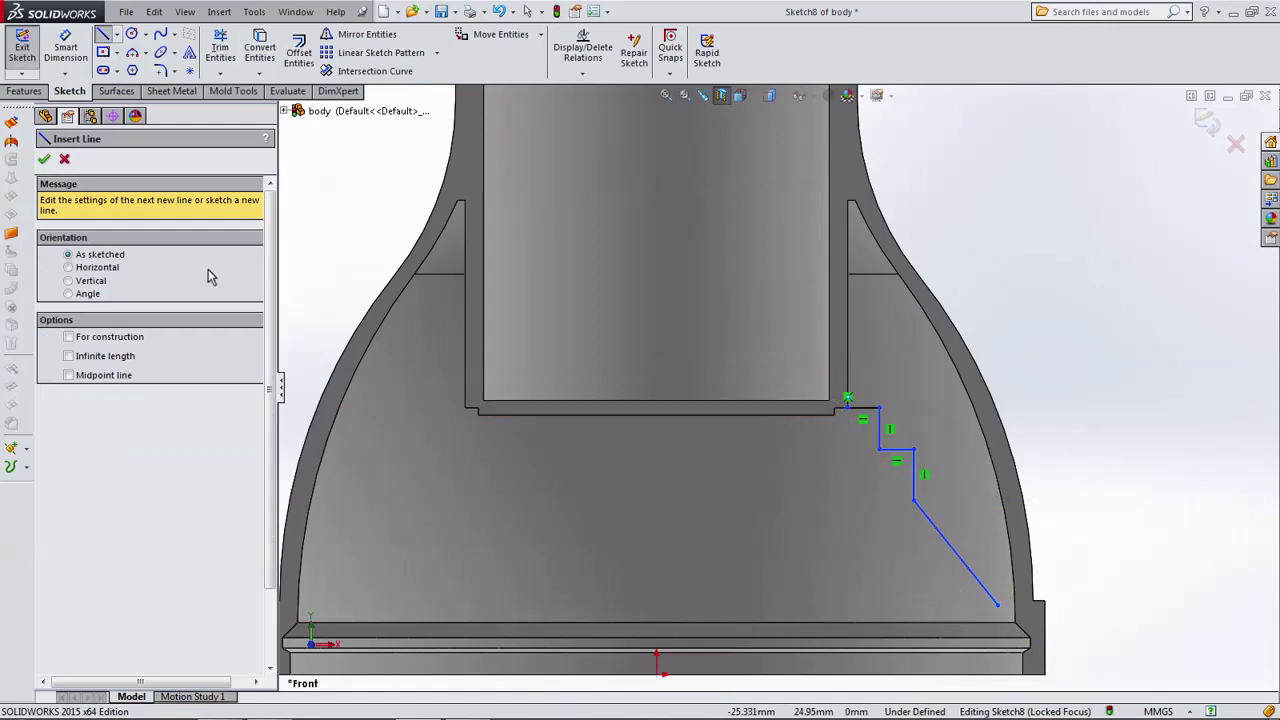
Orbit into a 3D view and select the inner revolved wall face.
left_click(64, 160)
scroll(707, 464, "up", 3)
mouse_move(707, 464)
middle_mouse_down()
mouse_move(764, 466)
mouse_move(744, 484)
middle_mouse_up()
left_click(778, 464)
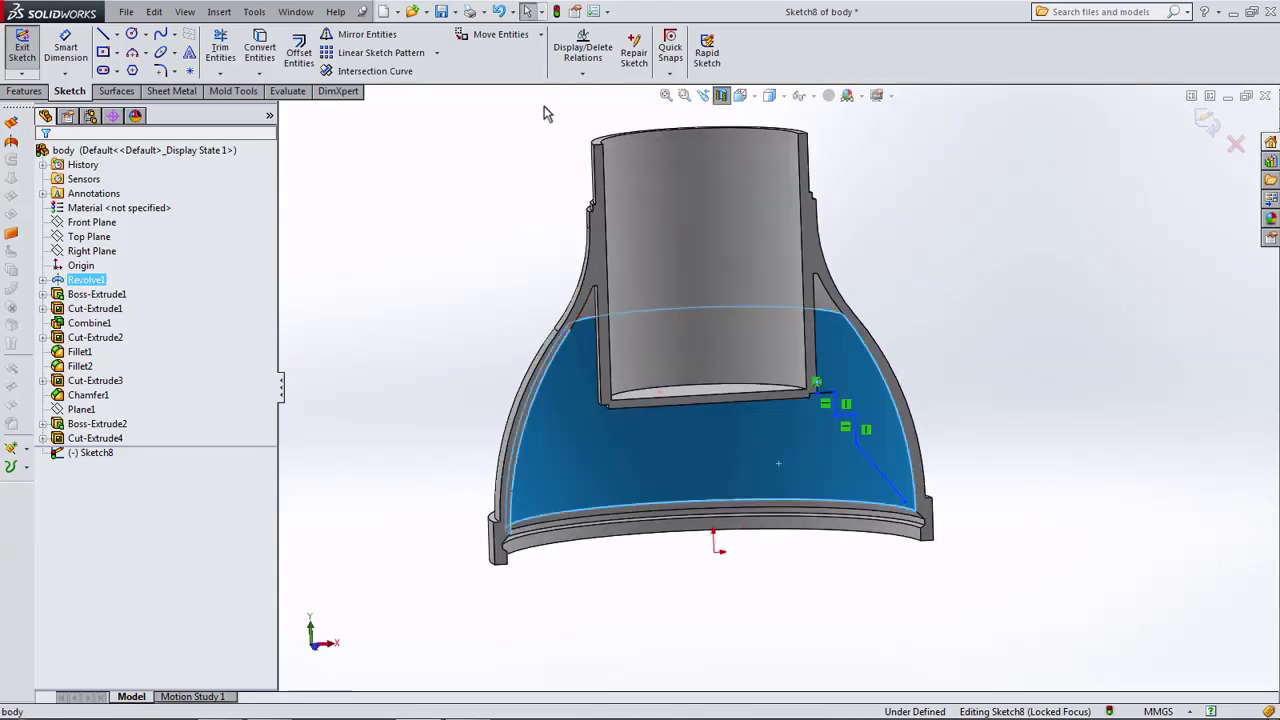
Create intersection curves from the inner wall and set both arcs for construction.
left_click(400, 76)
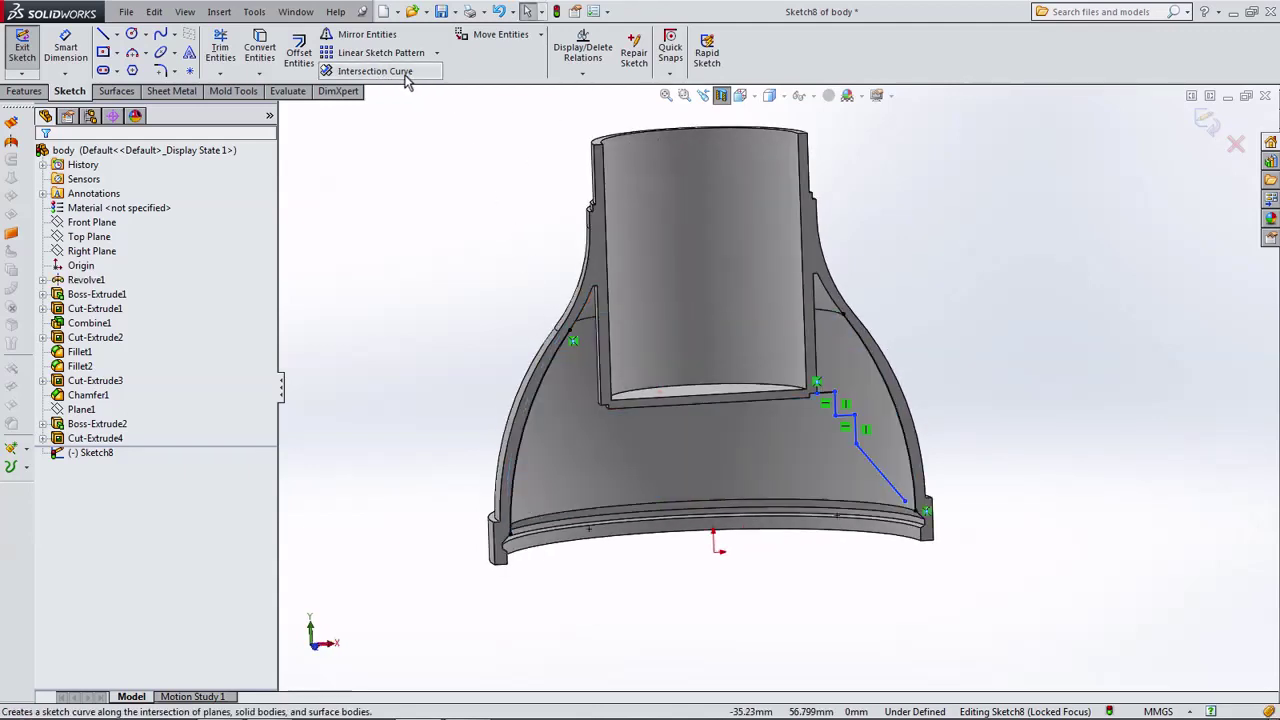
left_click(543, 385)
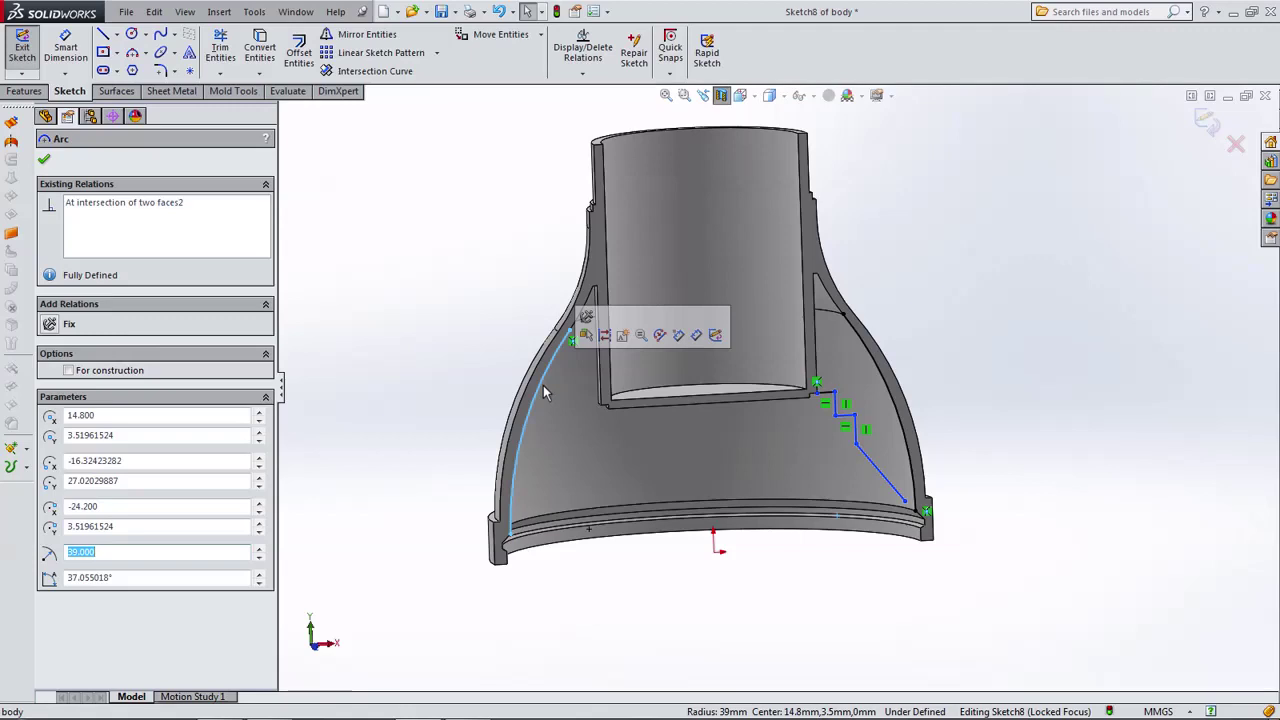
key("Escape")
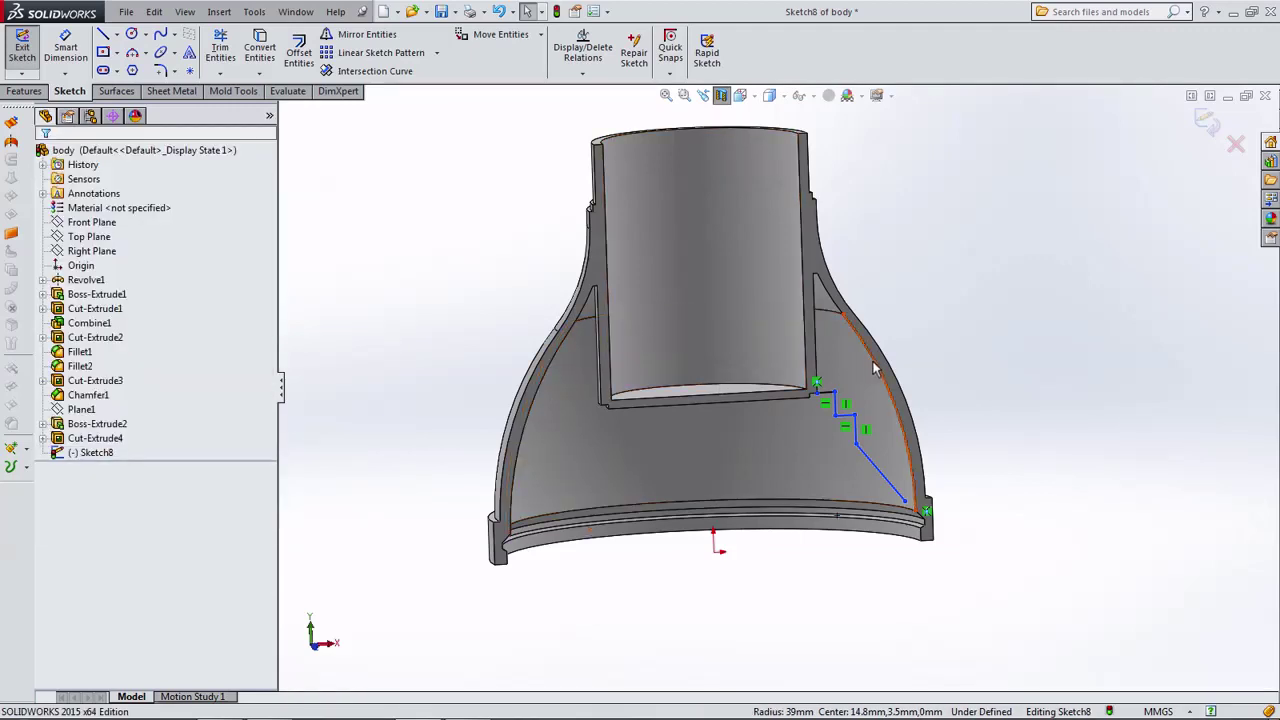
left_click(878, 369)
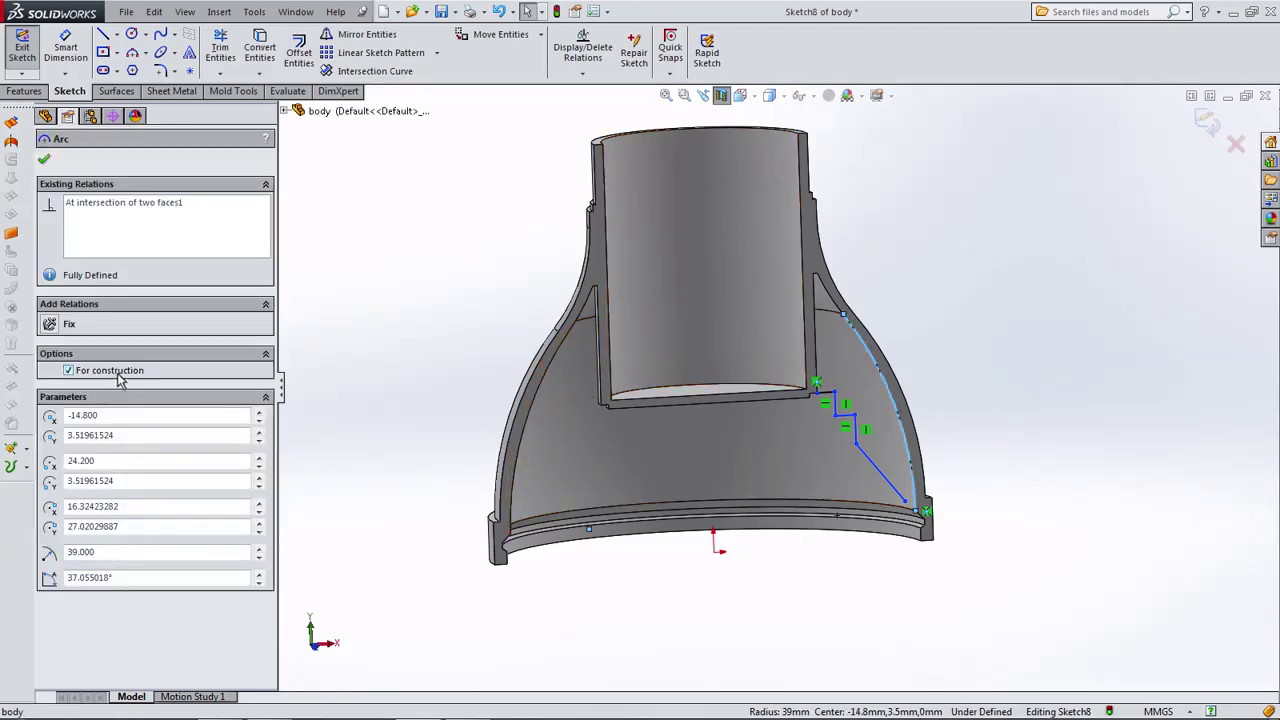
key("Escape")
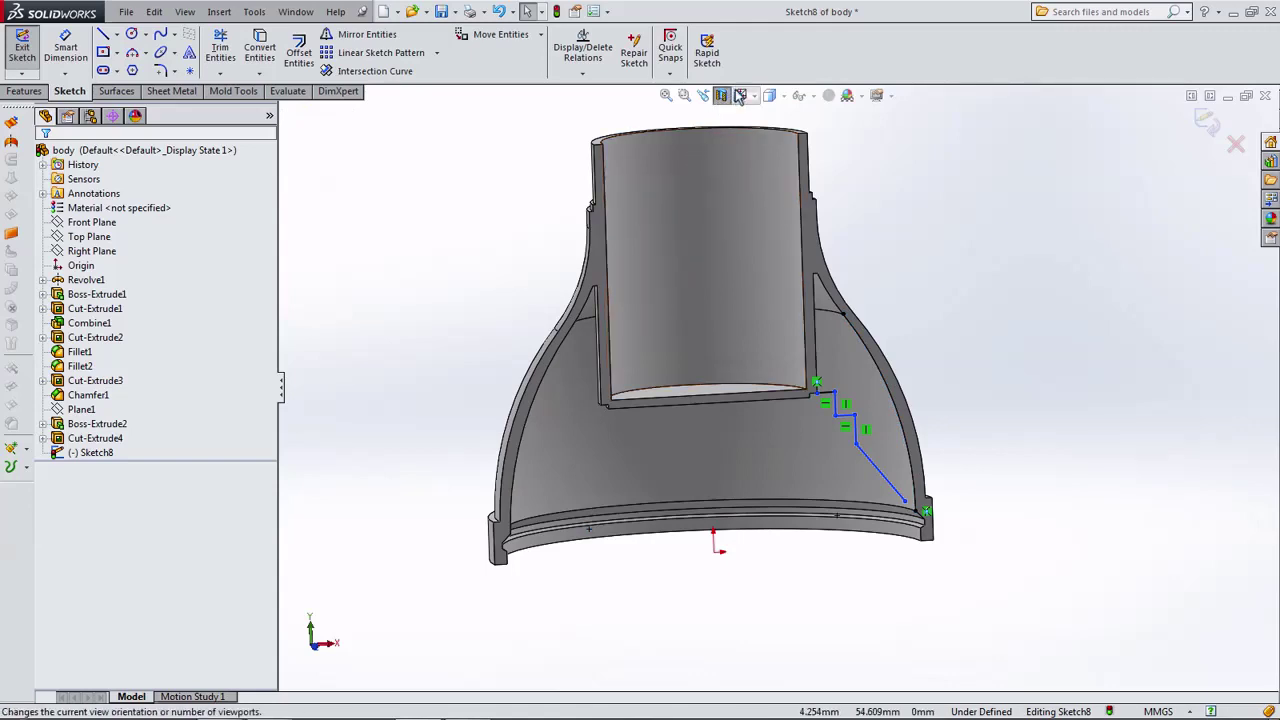
In Front view, move the diagonal line's bottom endpoint onto the outer wall's base corner.
left_click(740, 95)
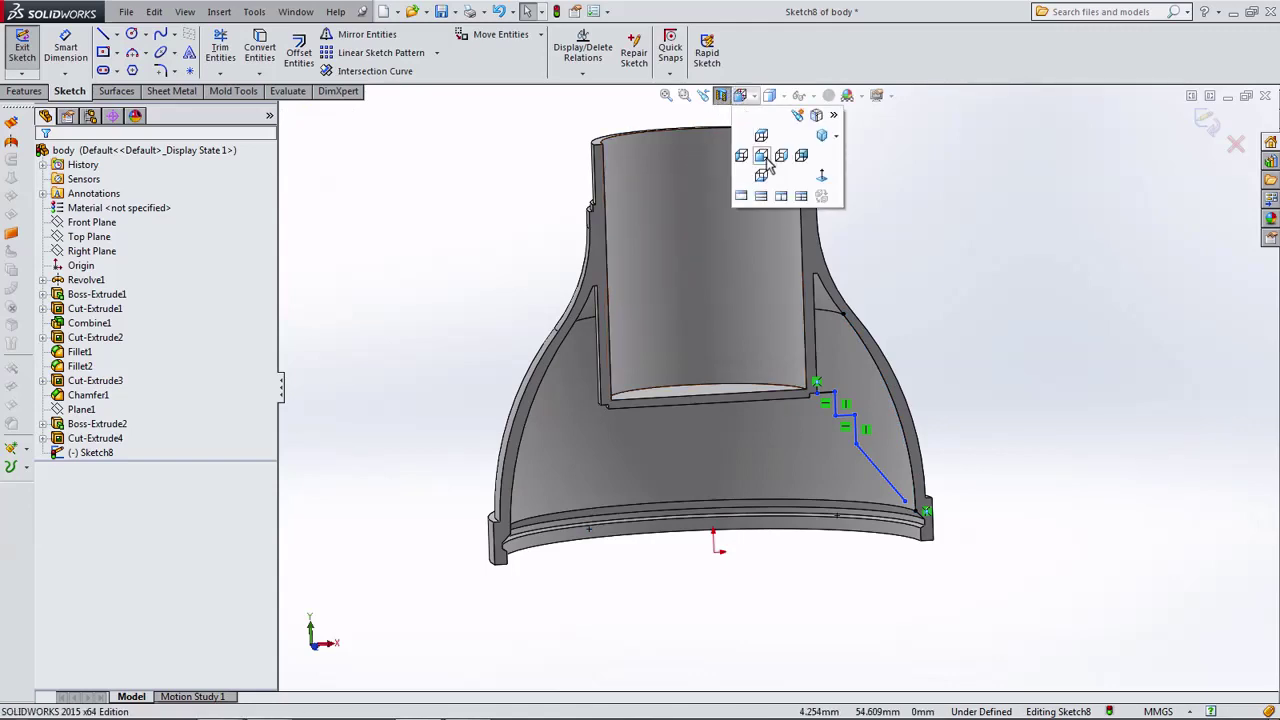
left_click(766, 163)
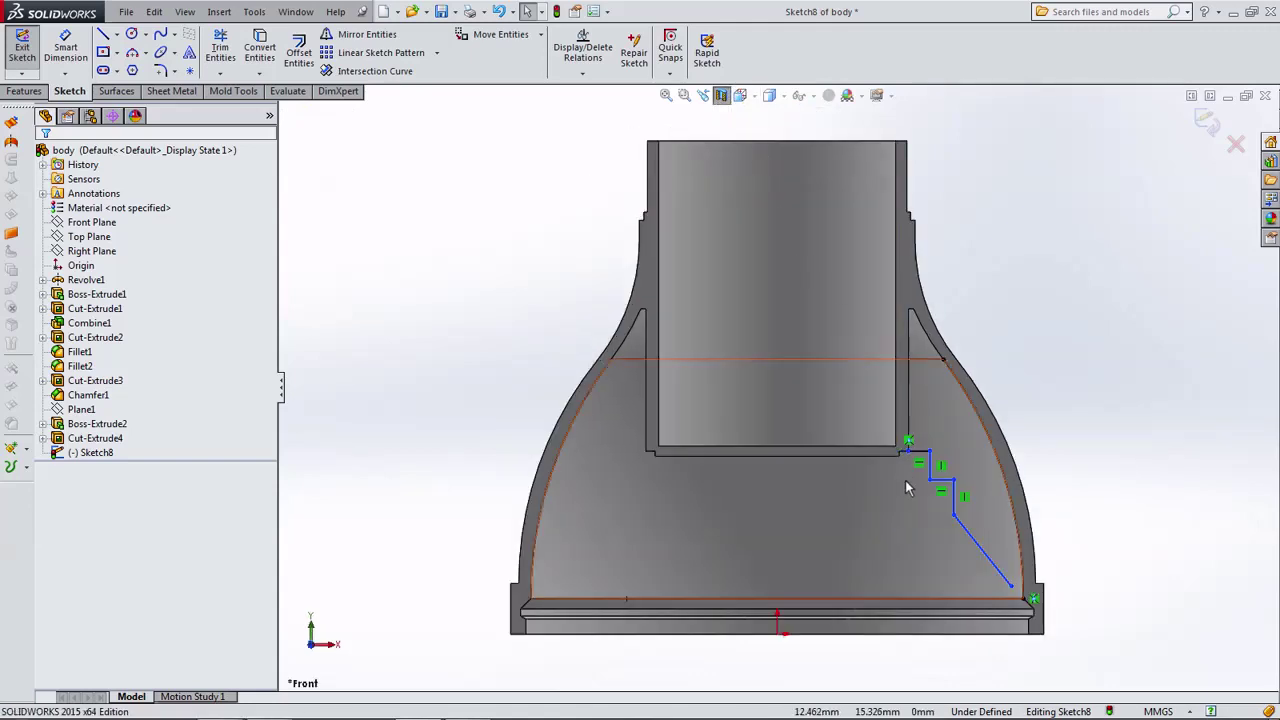
left_click(866, 450)
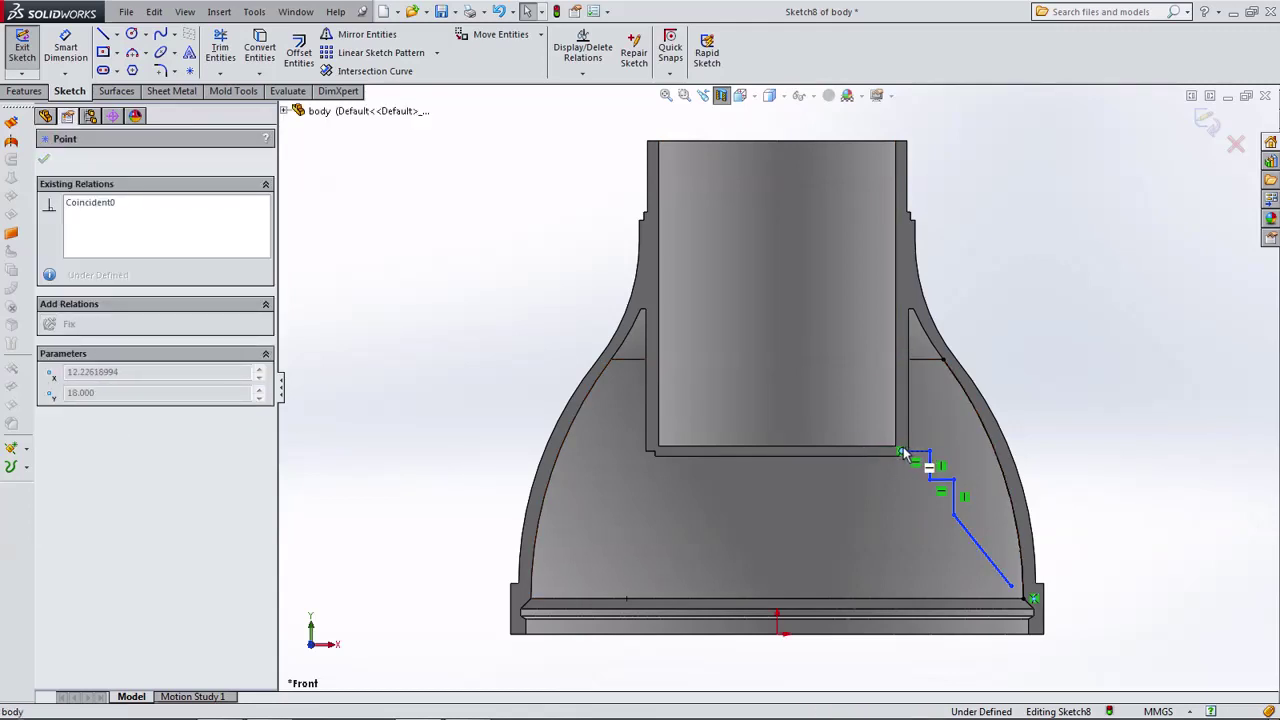
key("Escape")
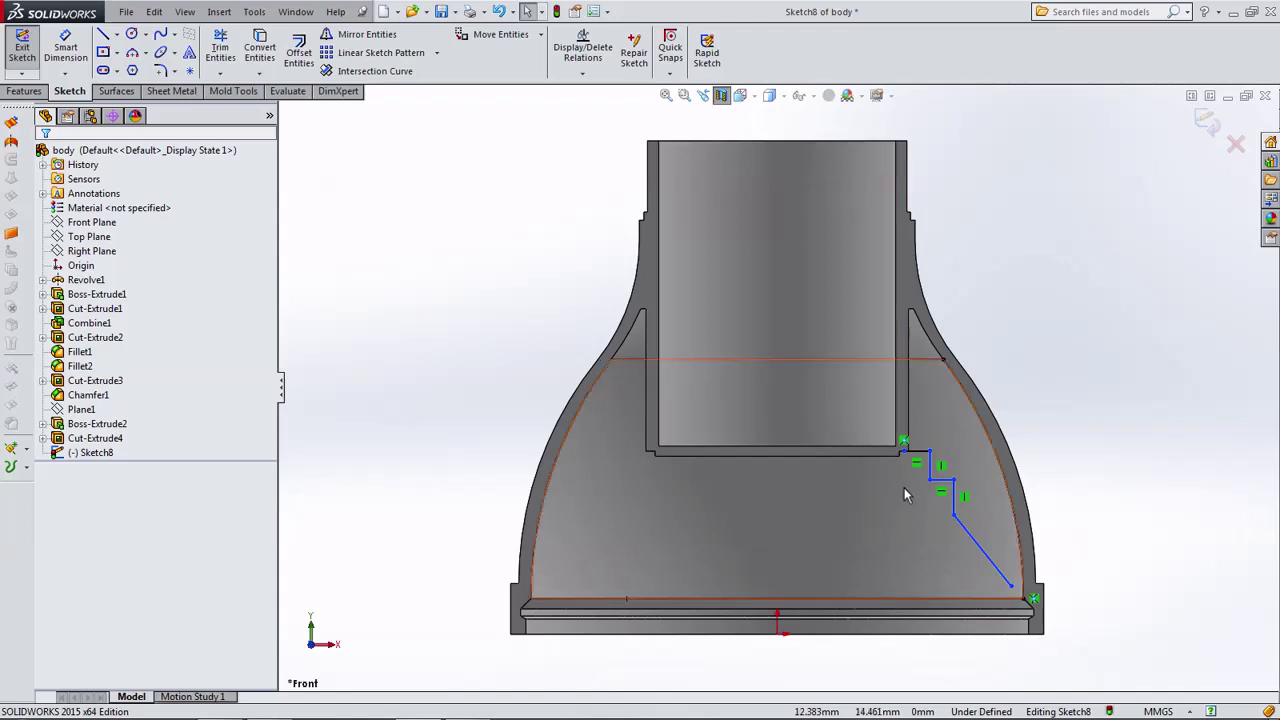
scroll(960, 570, "down", 3)
left_click(982, 567)
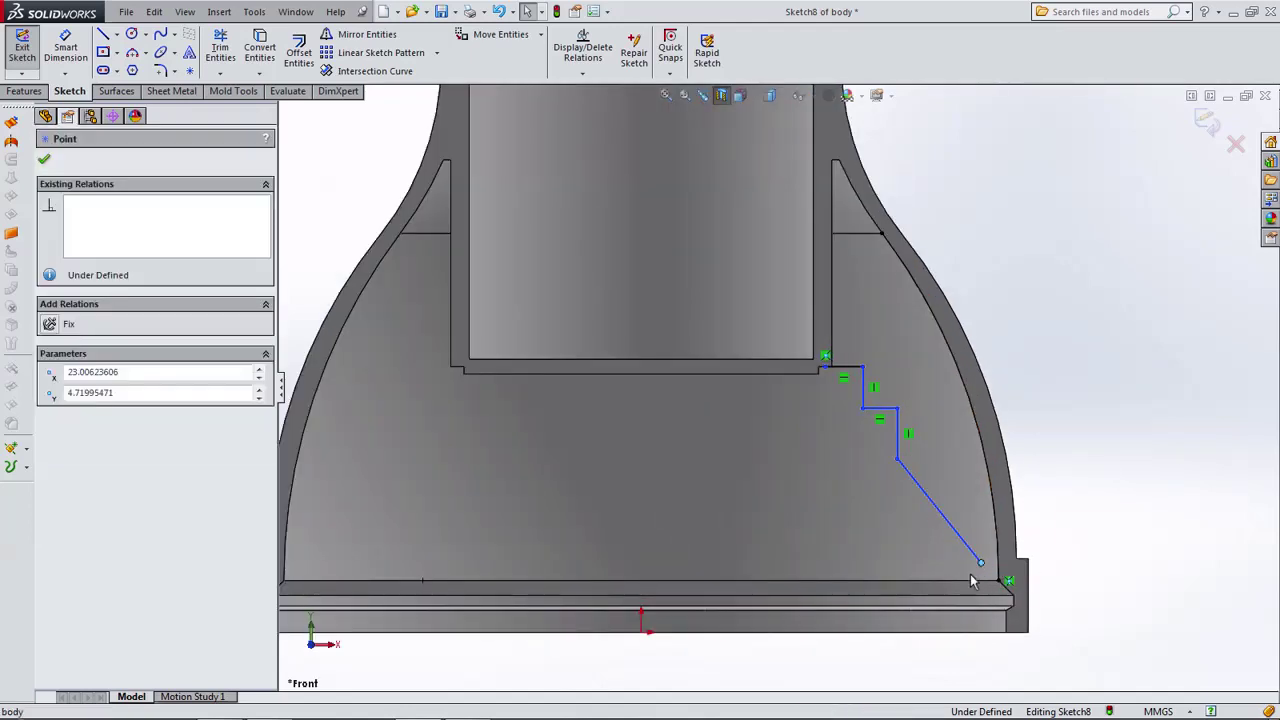
key("Escape")
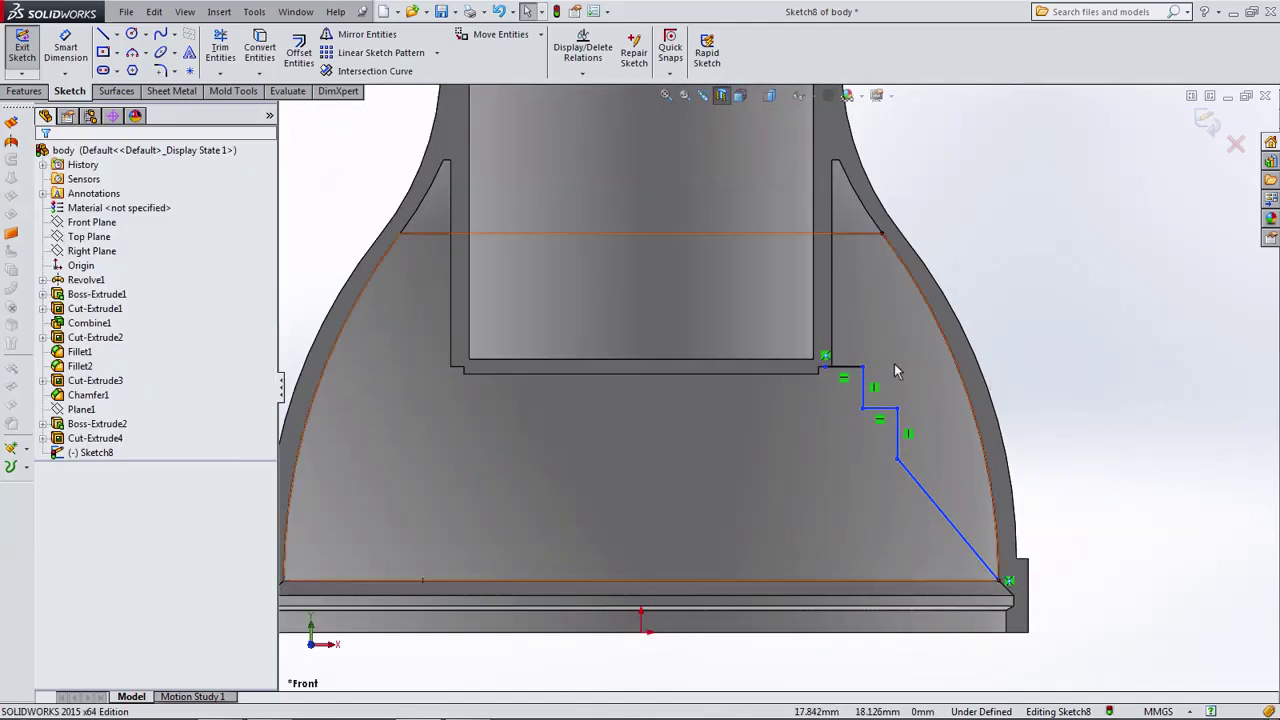
Draw a vertical centerline up from the origin.
left_click(118, 40)
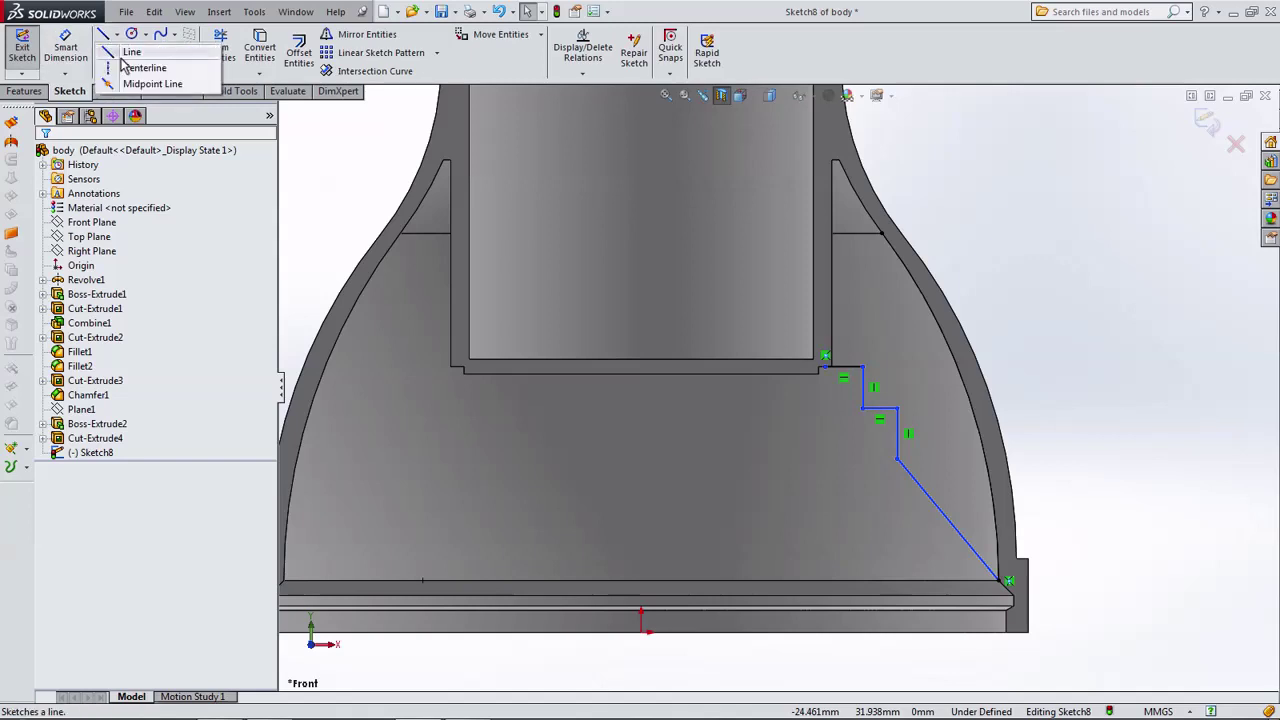
left_click(130, 66)
scroll(655, 585, "up", 1)
left_click_drag(664, 575, 670, 291)
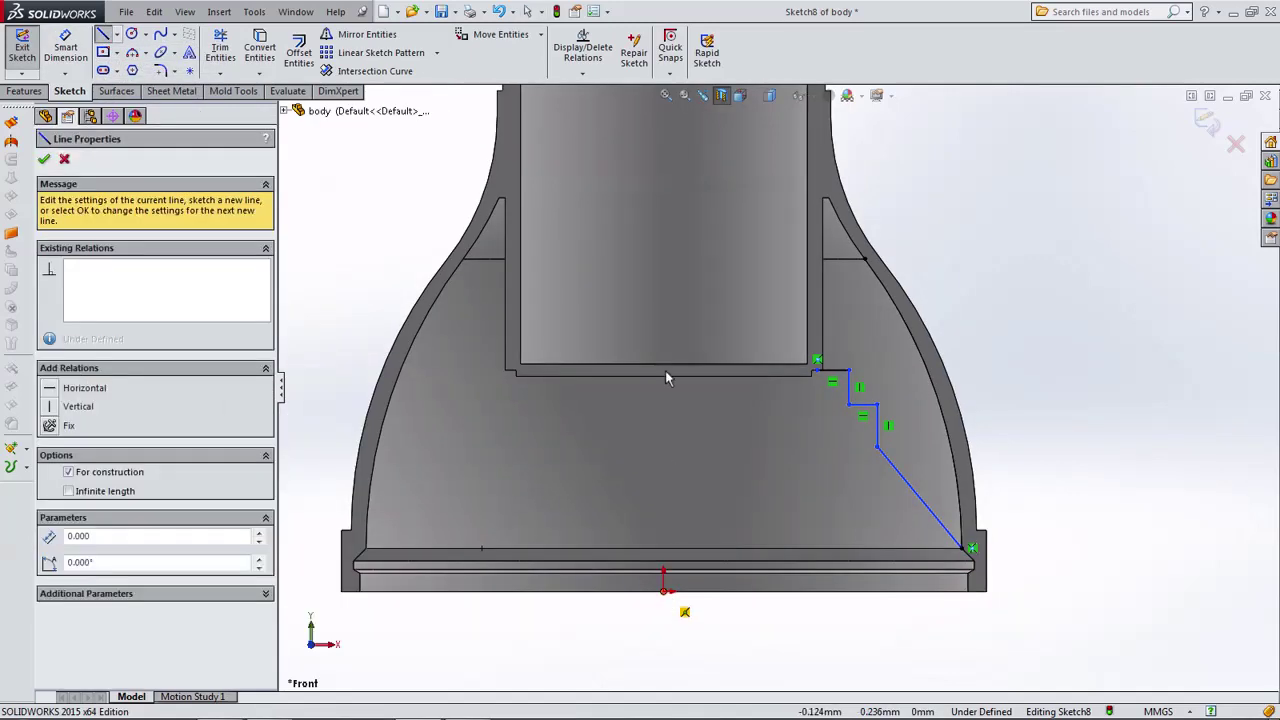
key("Escape")
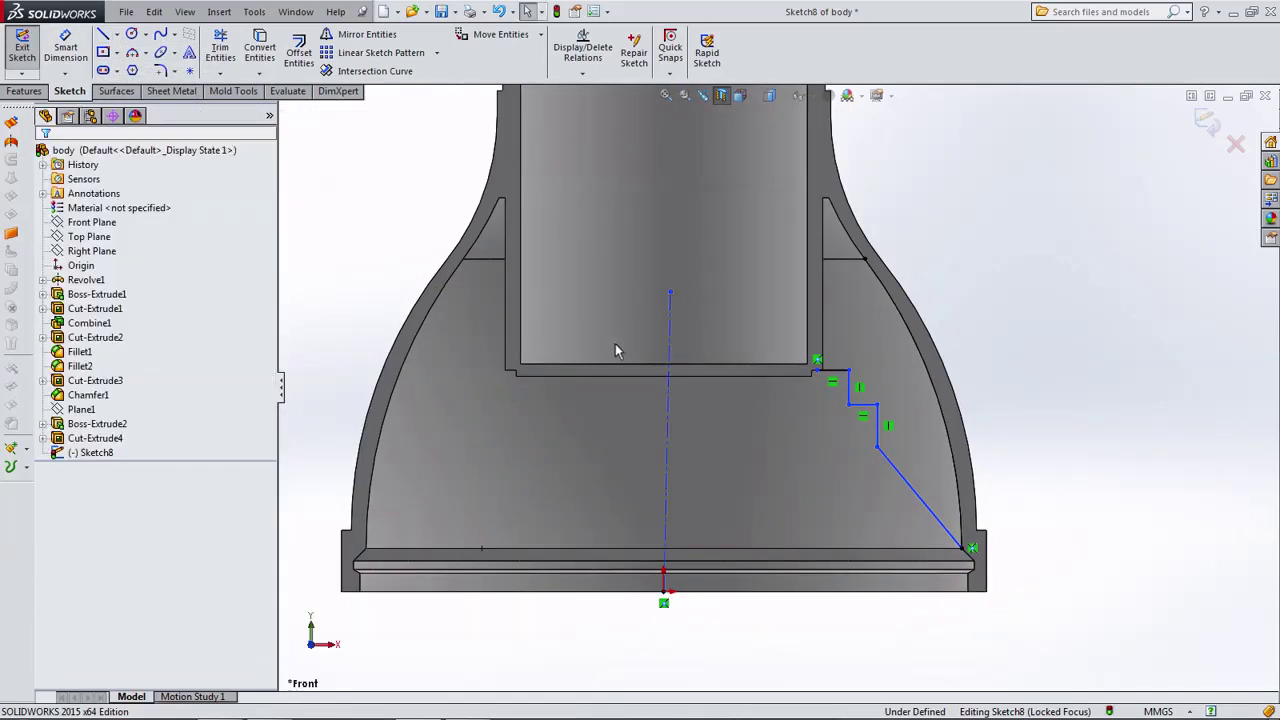
left_click(669, 302)
left_click(729, 244)
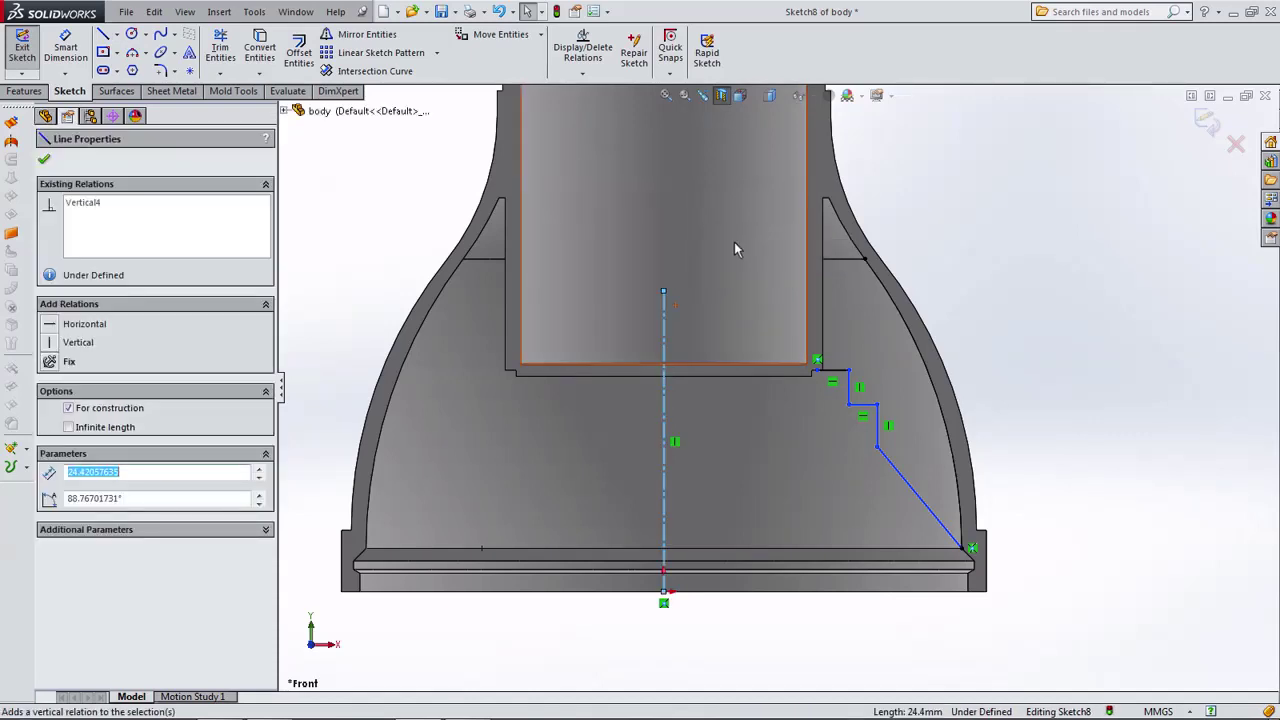
Dimension the two vertical steps from the centerline as 34.2/2 (17.100) and 37/2 (18.500).
key("d")
left_click(849, 388)
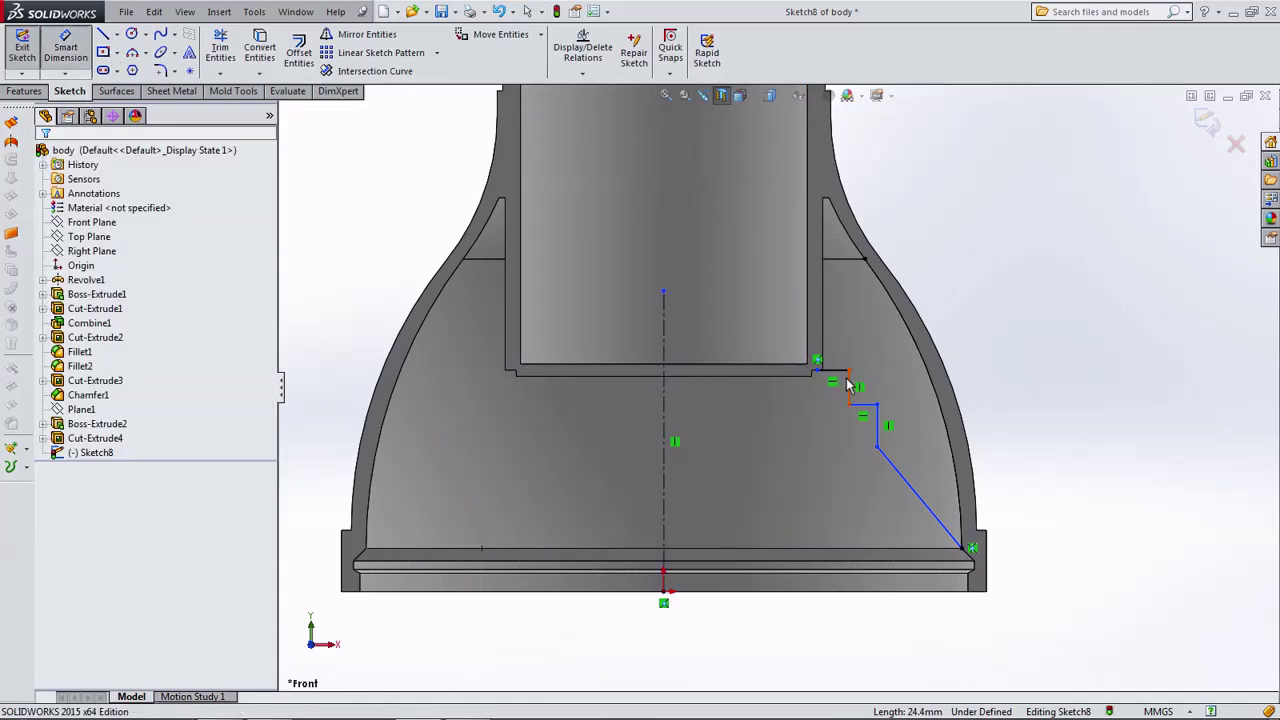
left_click(664, 398)
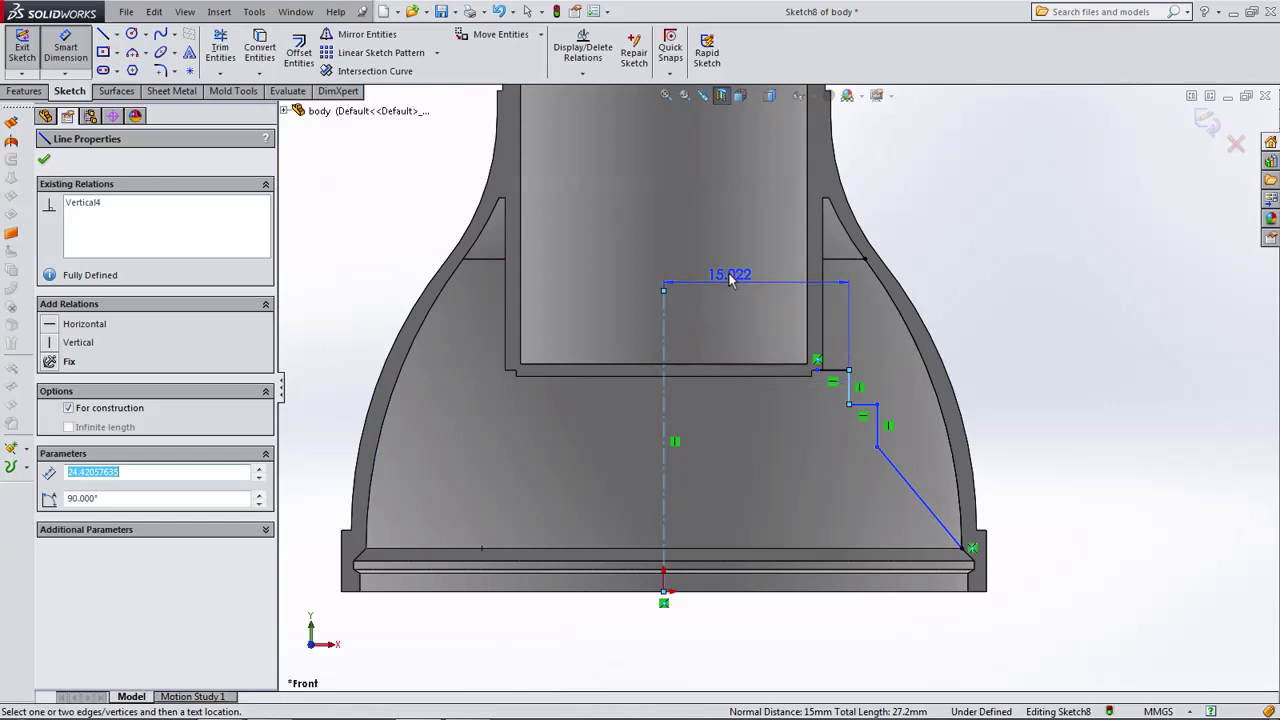
left_click(728, 272)
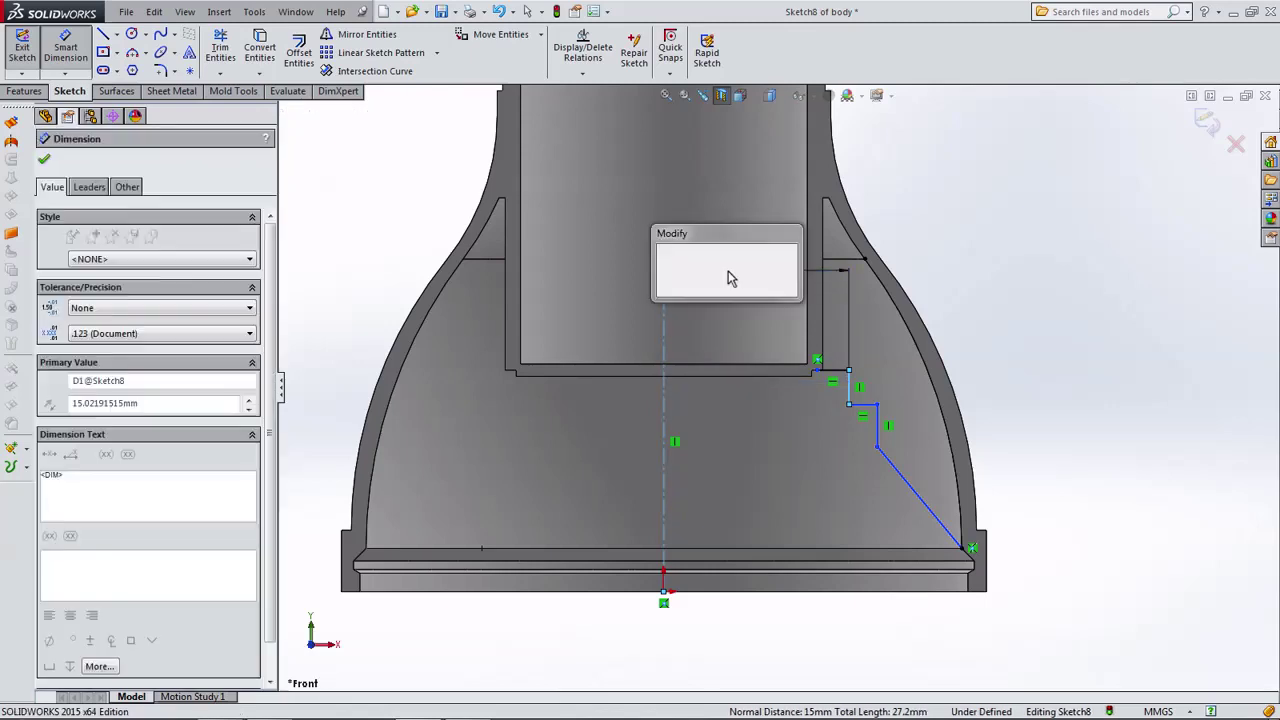
type("34")
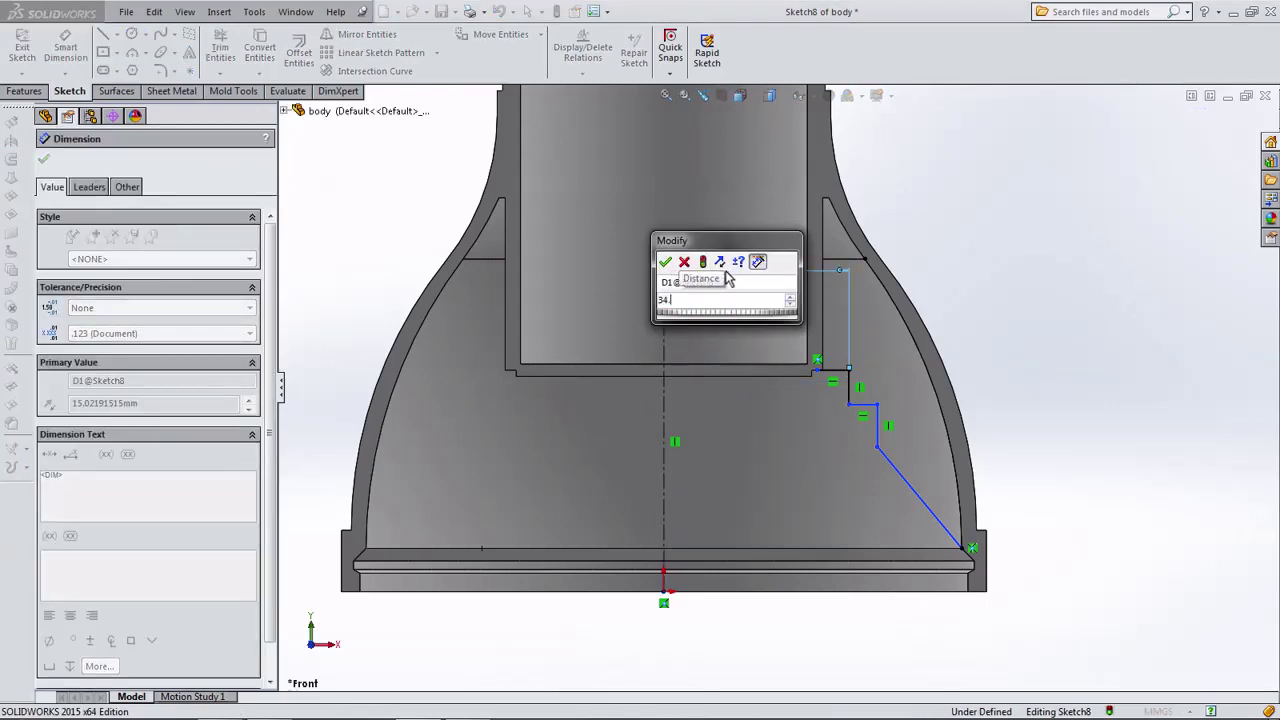
type(".2/2")
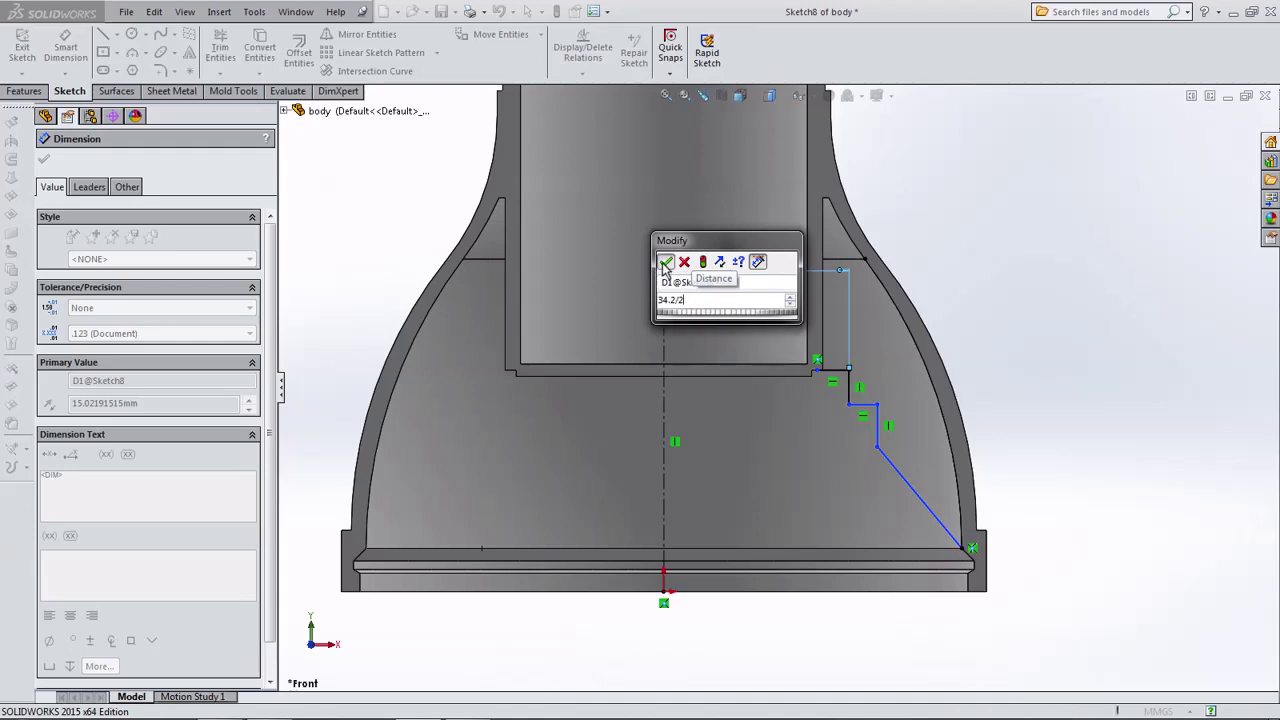
left_click(665, 261)
left_click(878, 432)
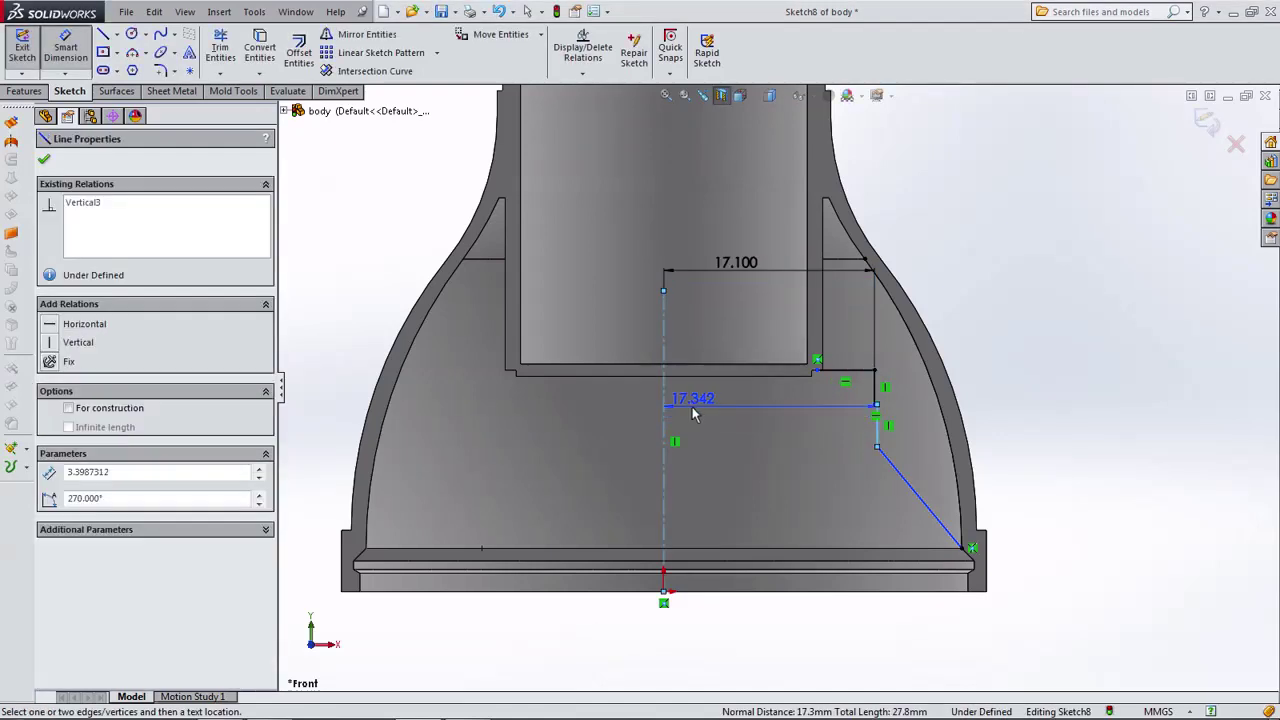
left_click(723, 430)
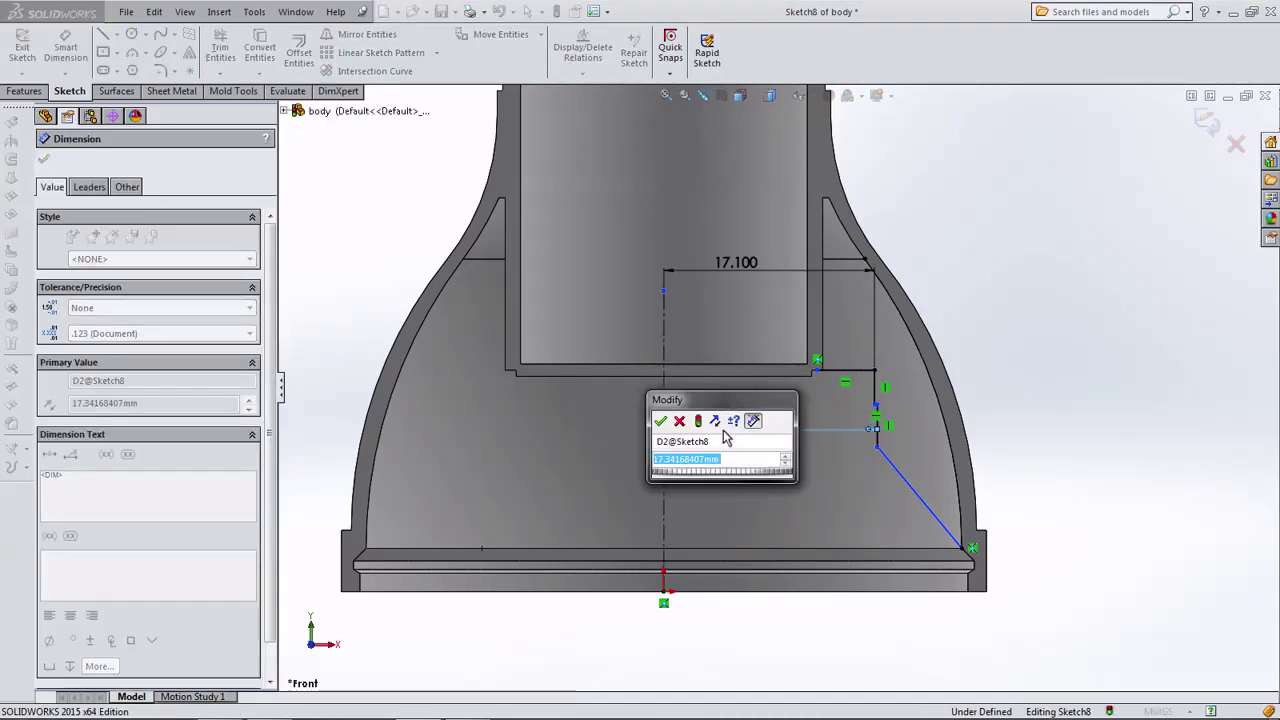
type("37")
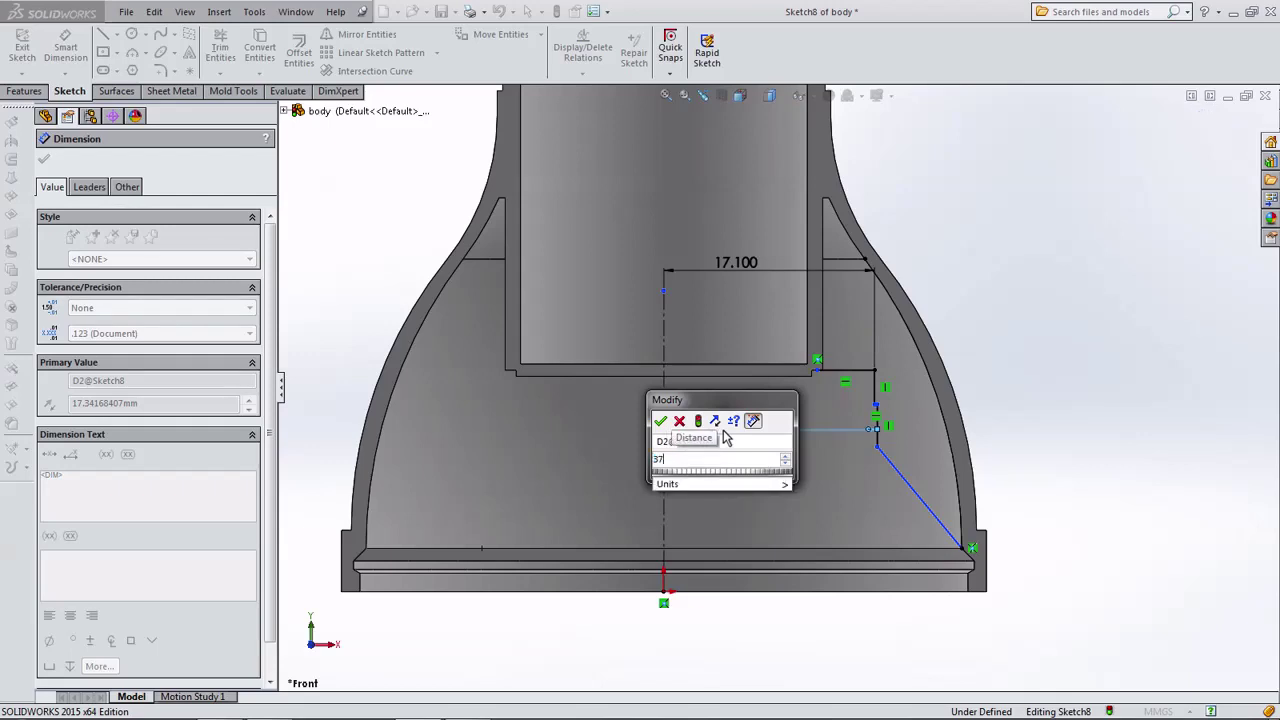
type("/2")
left_click(661, 422)
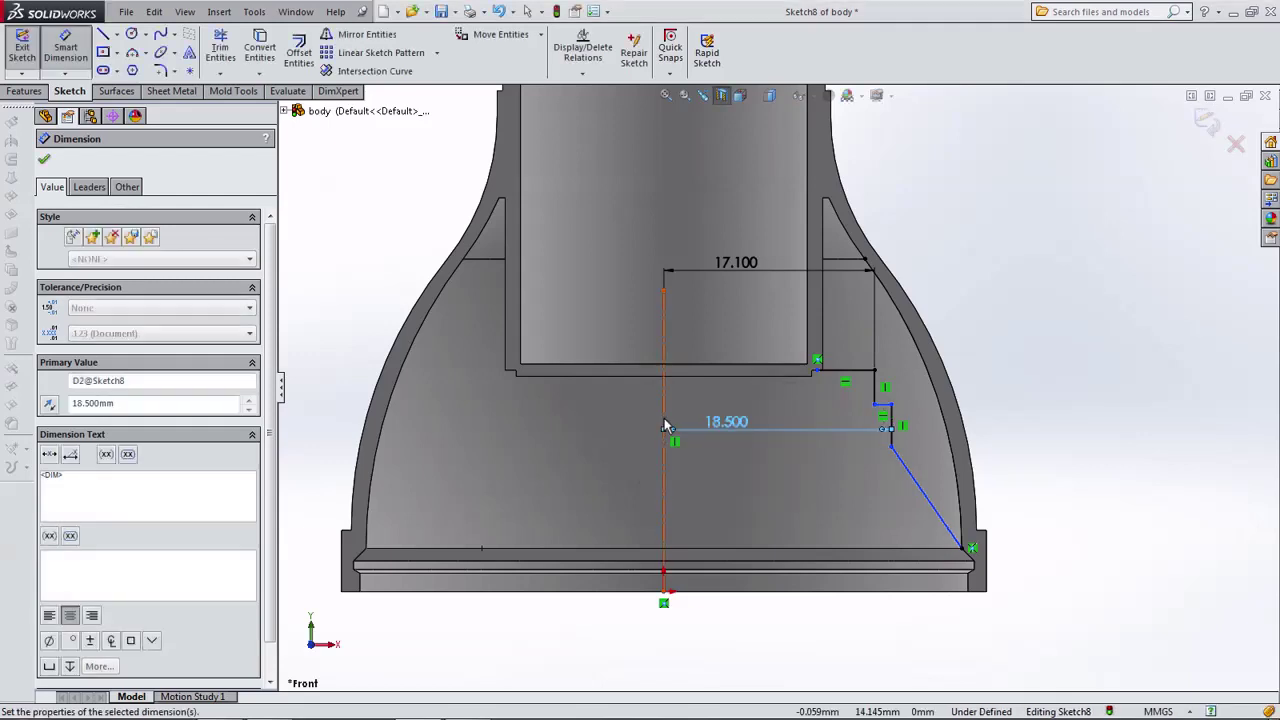
Set the upper and lower step heights to 3.5 mm and 2.5 mm.
left_click(876, 393)
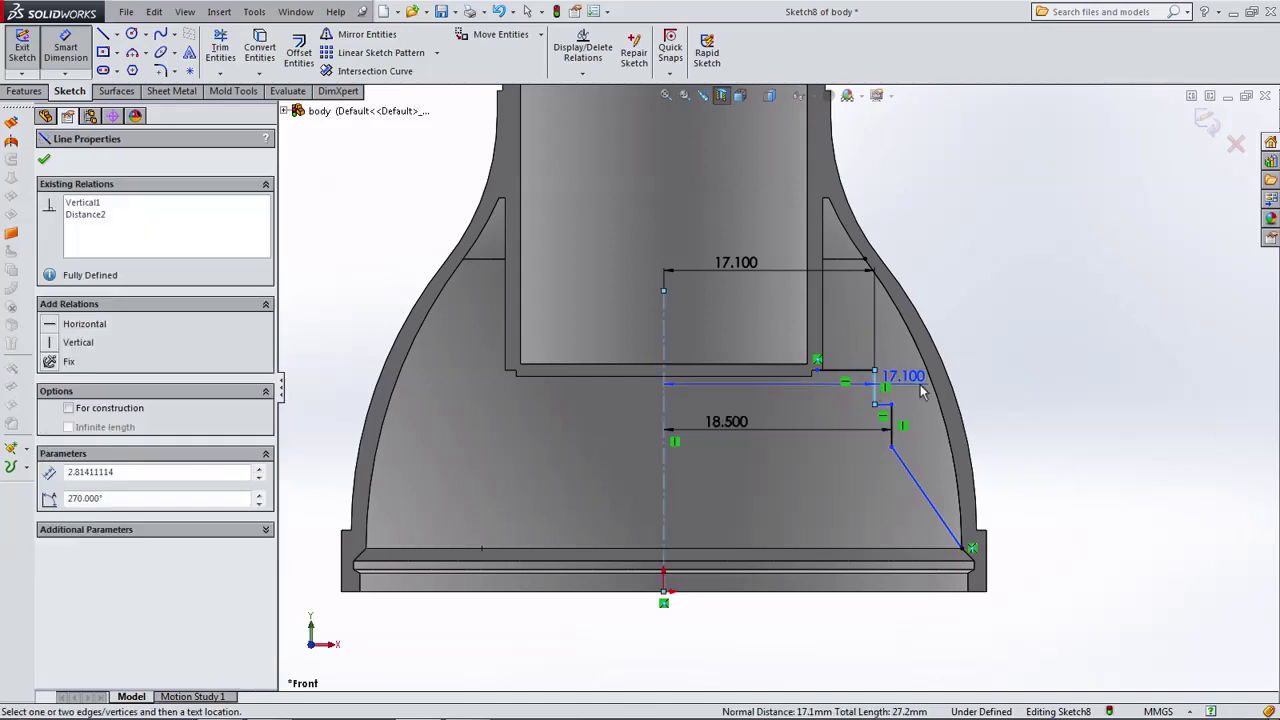
left_click(873, 390)
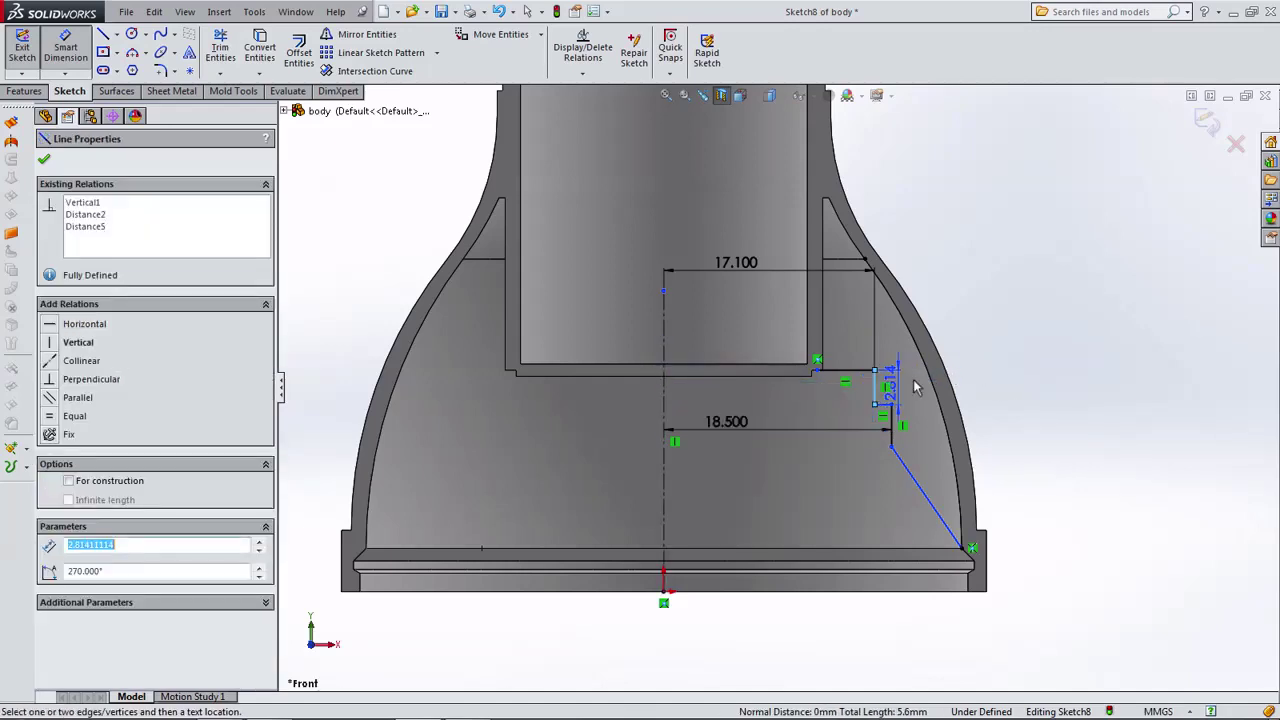
left_click(1097, 340)
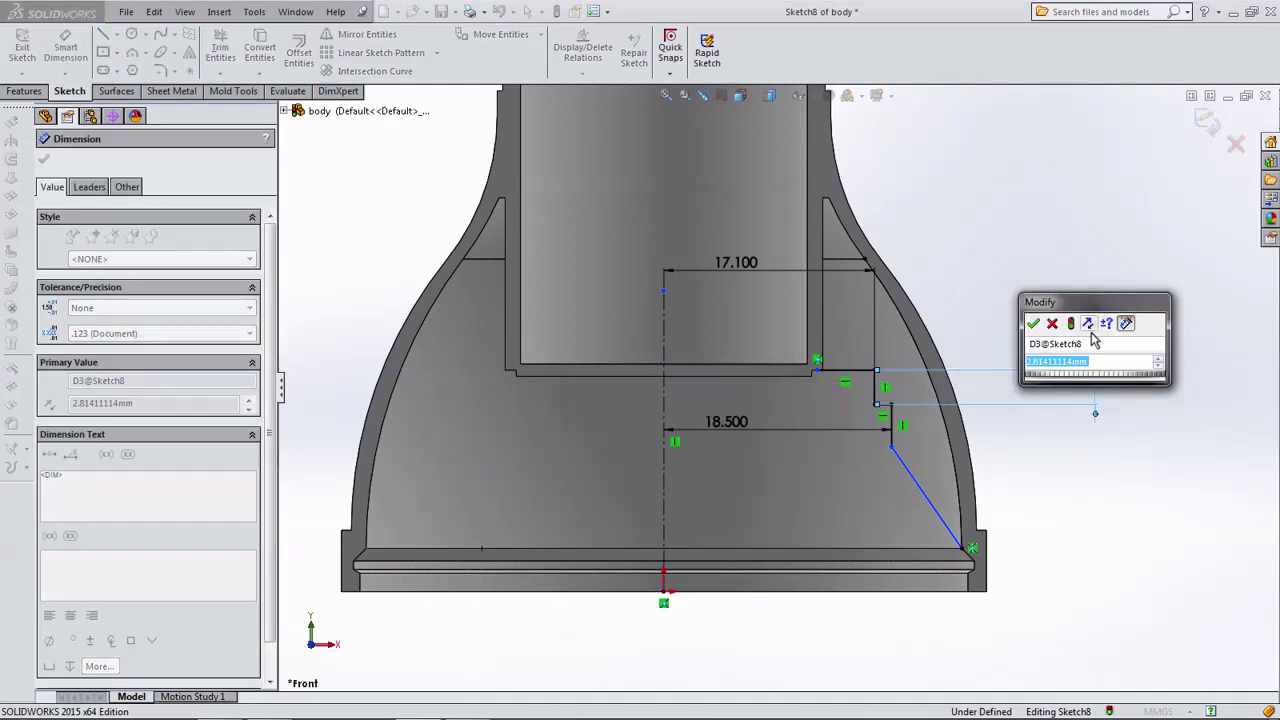
type("3")
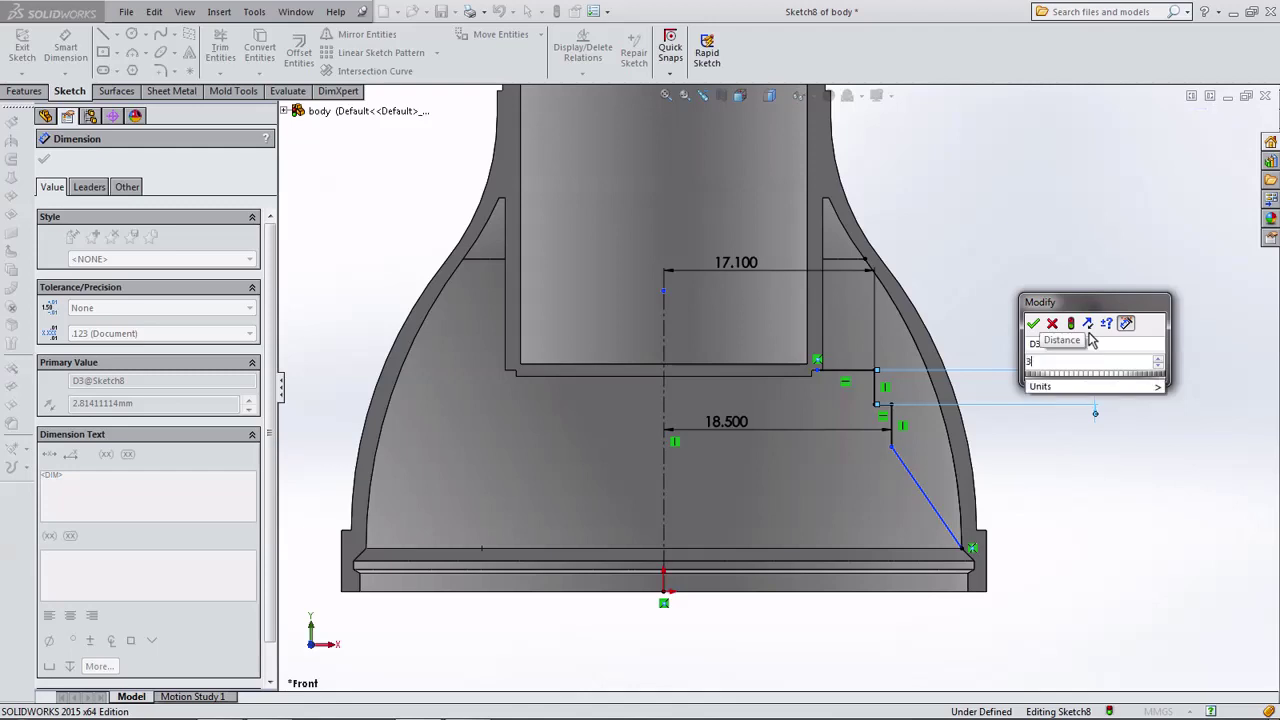
type(".5")
left_click(1033, 325)
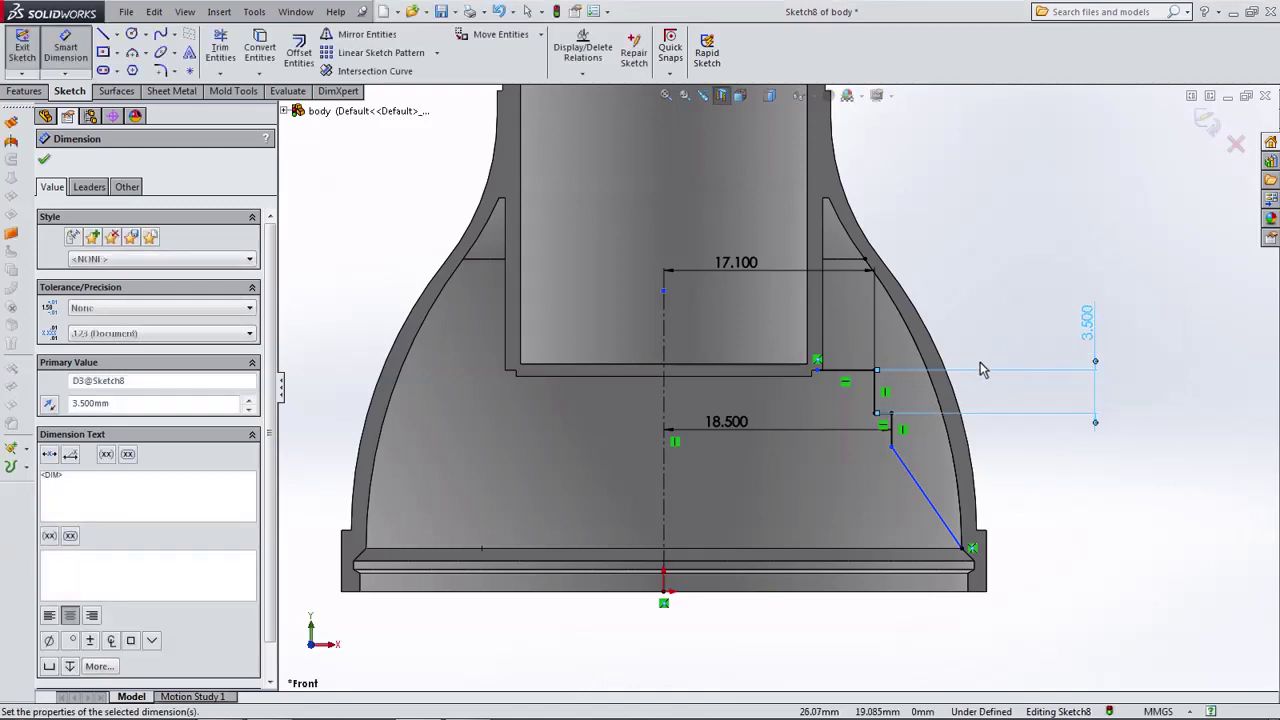
left_click(892, 430)
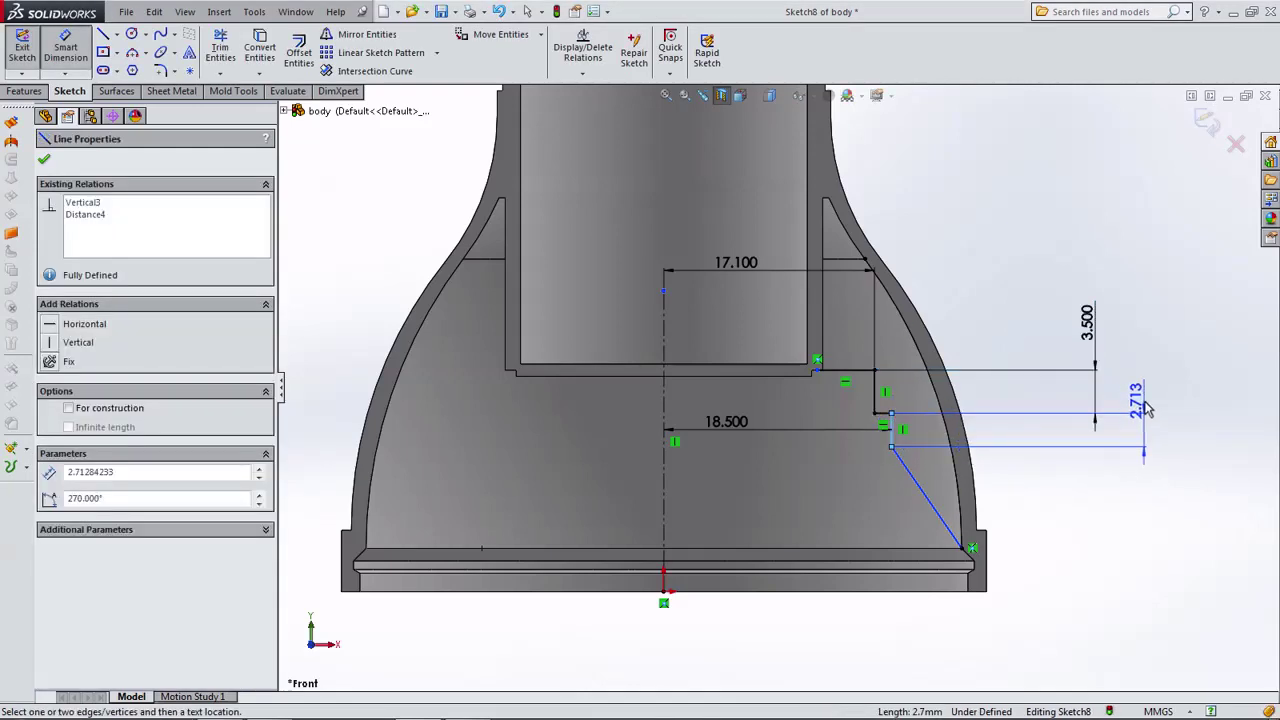
left_click(1140, 410)
type("2")
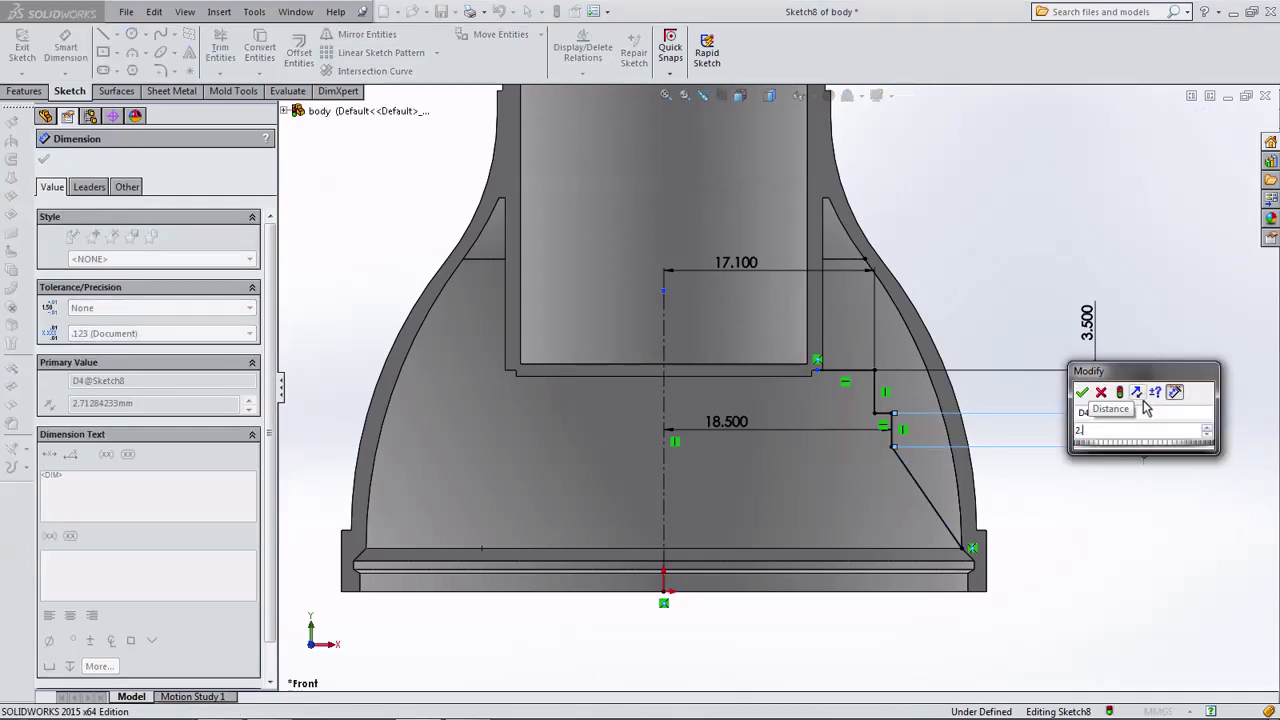
type(".5")
left_click(1080, 392)
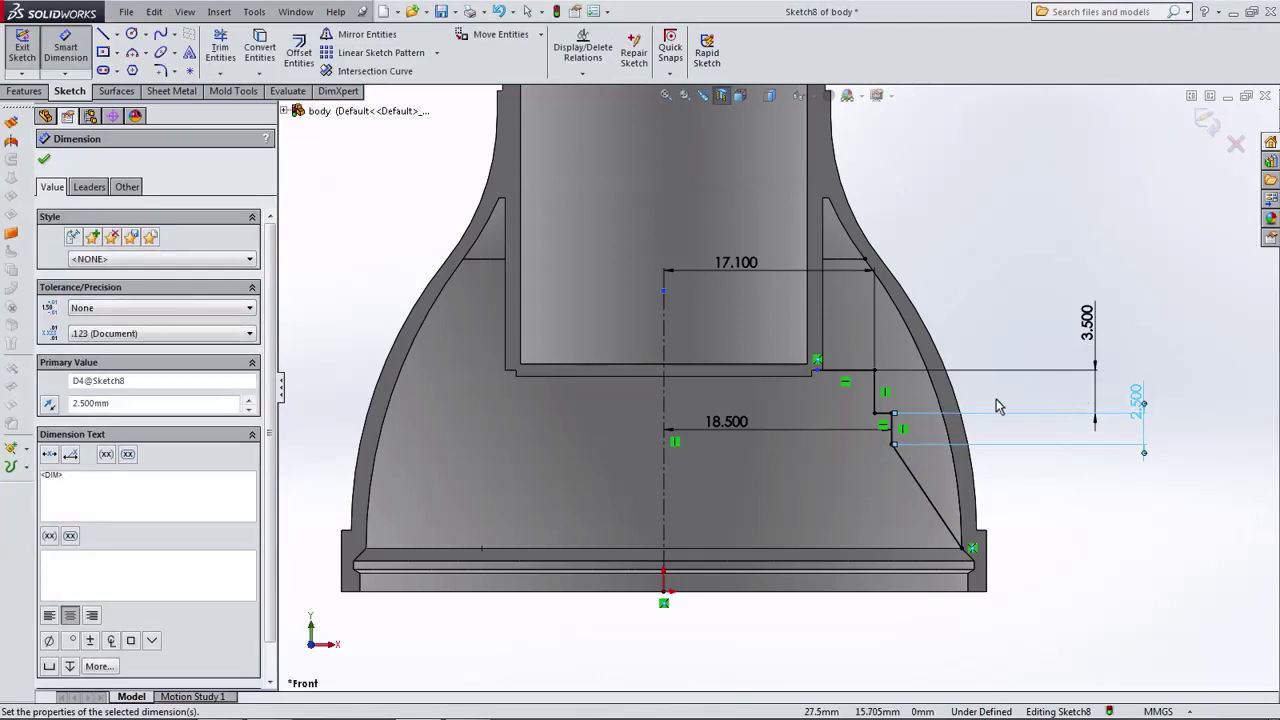
Draw a vertical line up from the inner corner and a three-point arc along the outer wall.
left_click(104, 35)
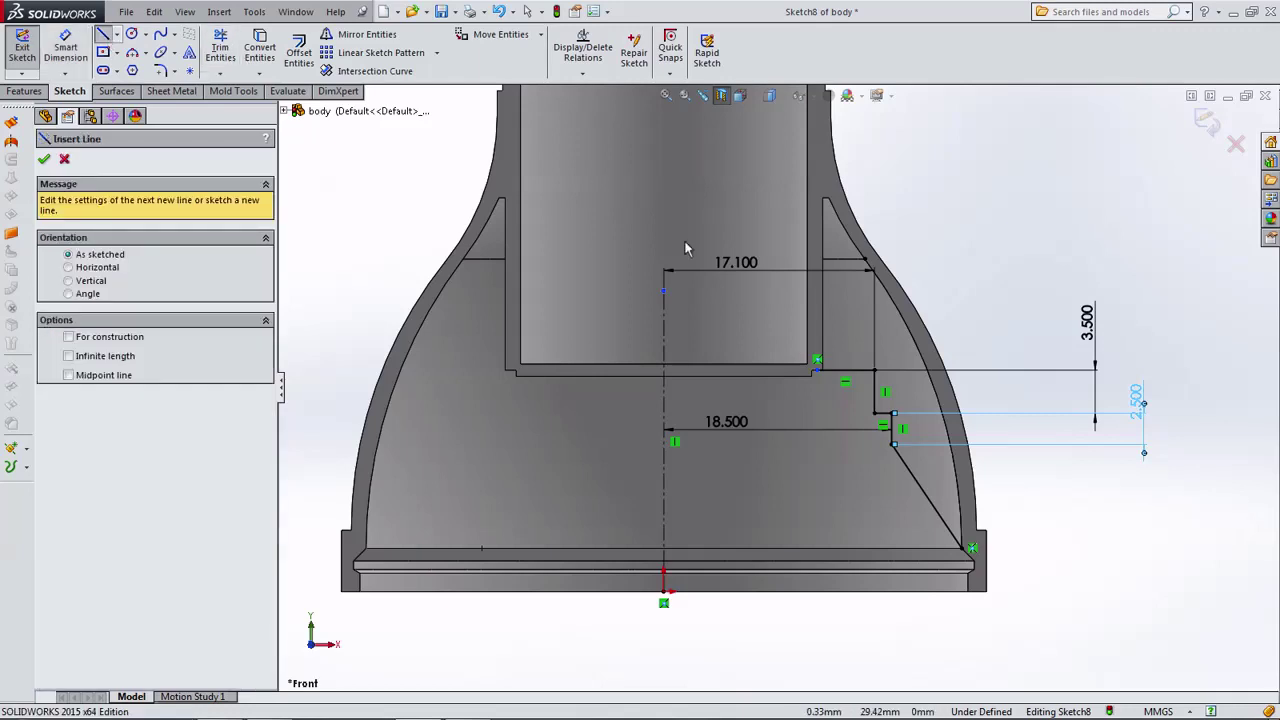
left_click(818, 370)
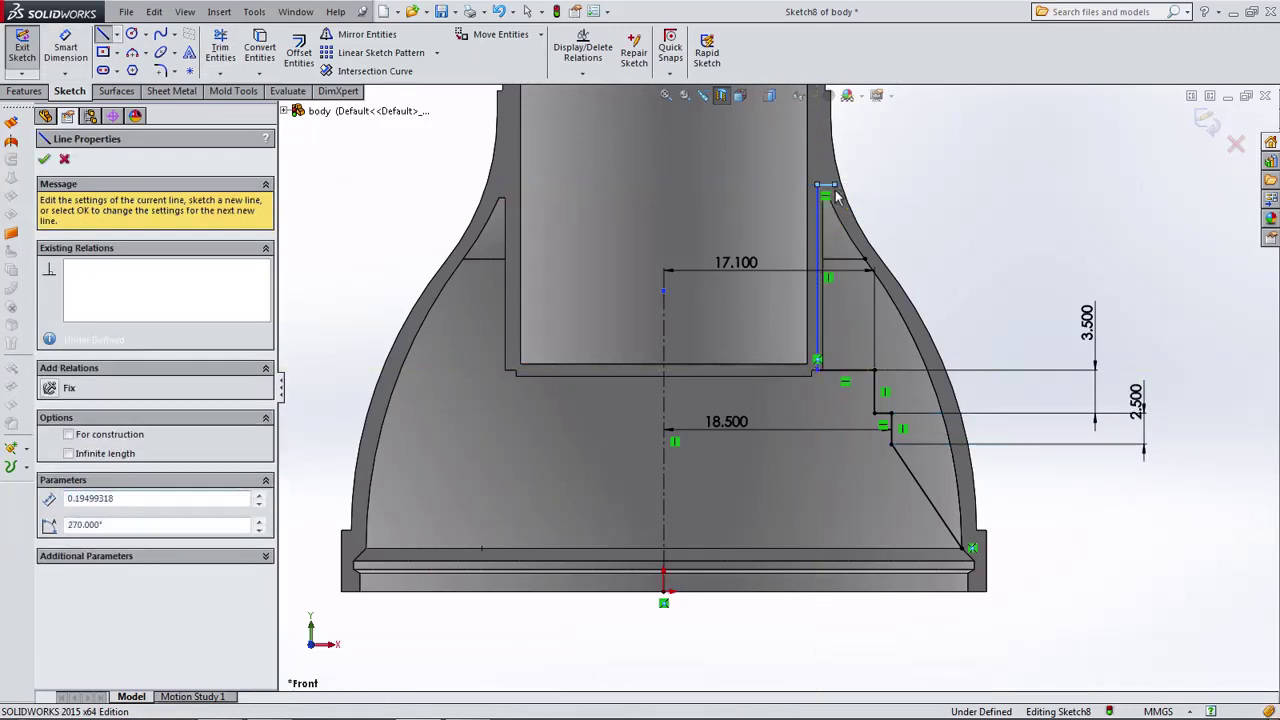
key("Escape")
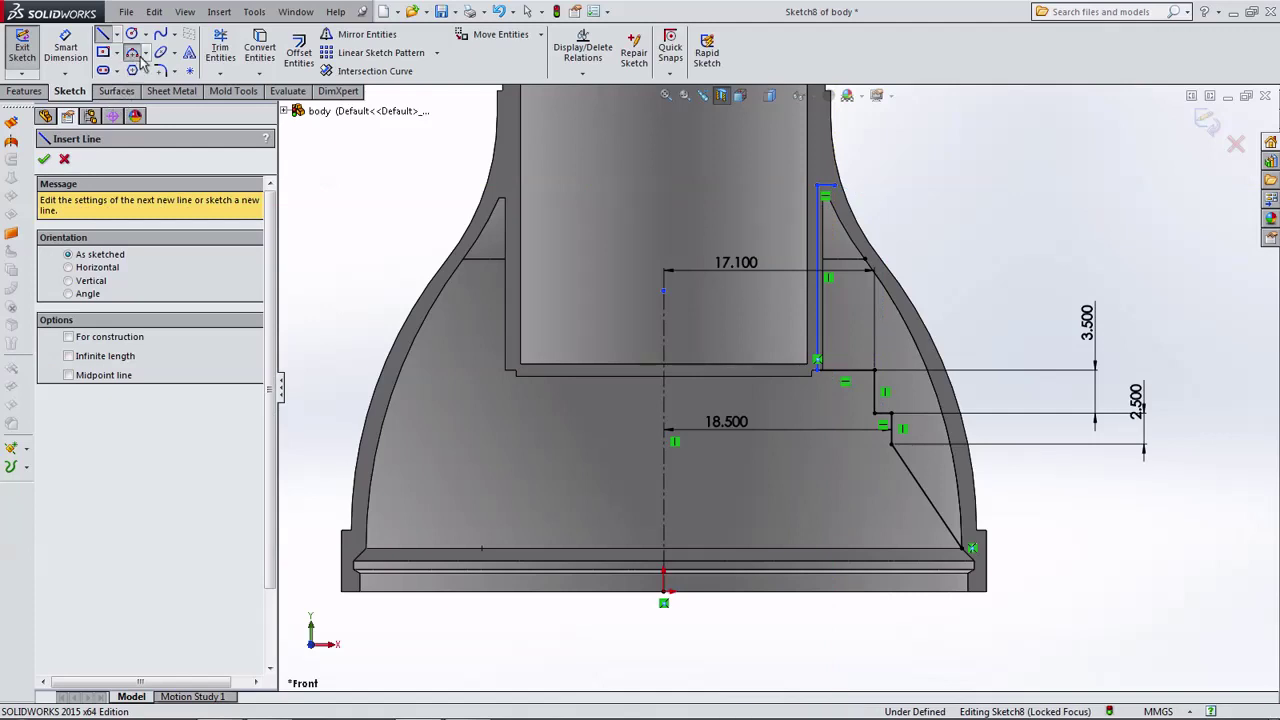
left_click(136, 55)
left_click(836, 190)
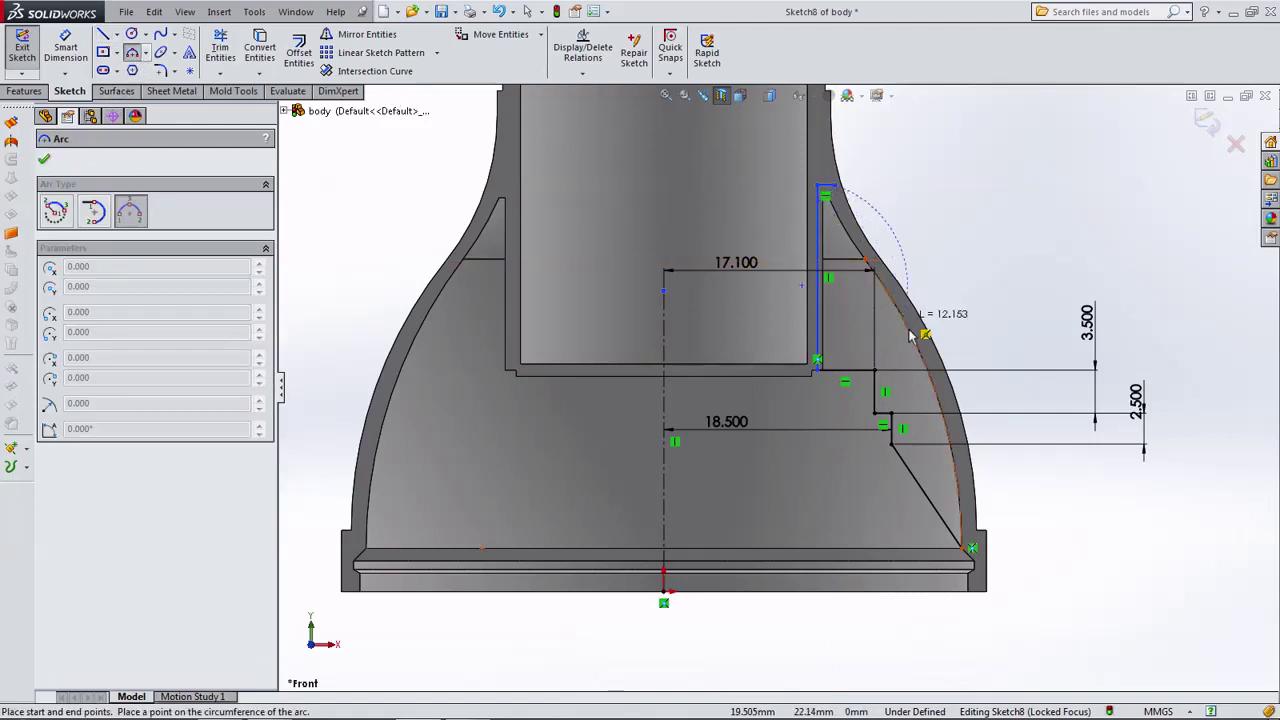
left_click(926, 340)
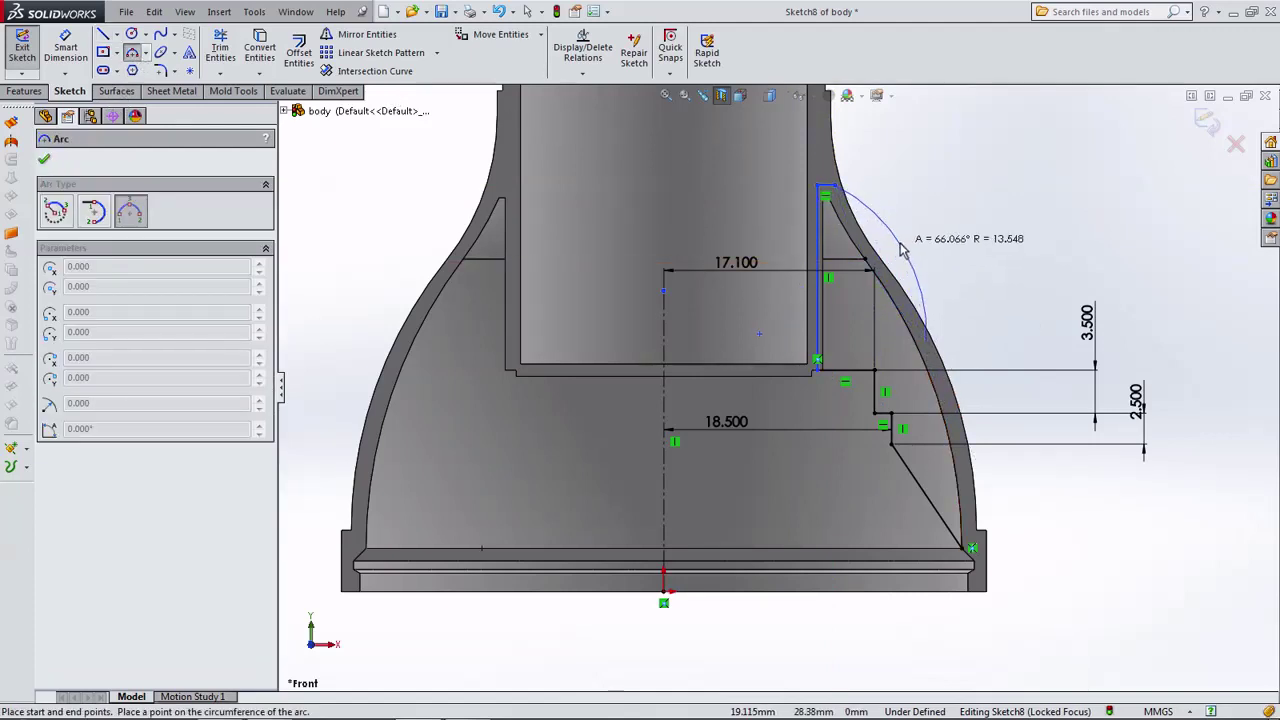
scroll(922, 208, "down", 3)
left_click(820, 285)
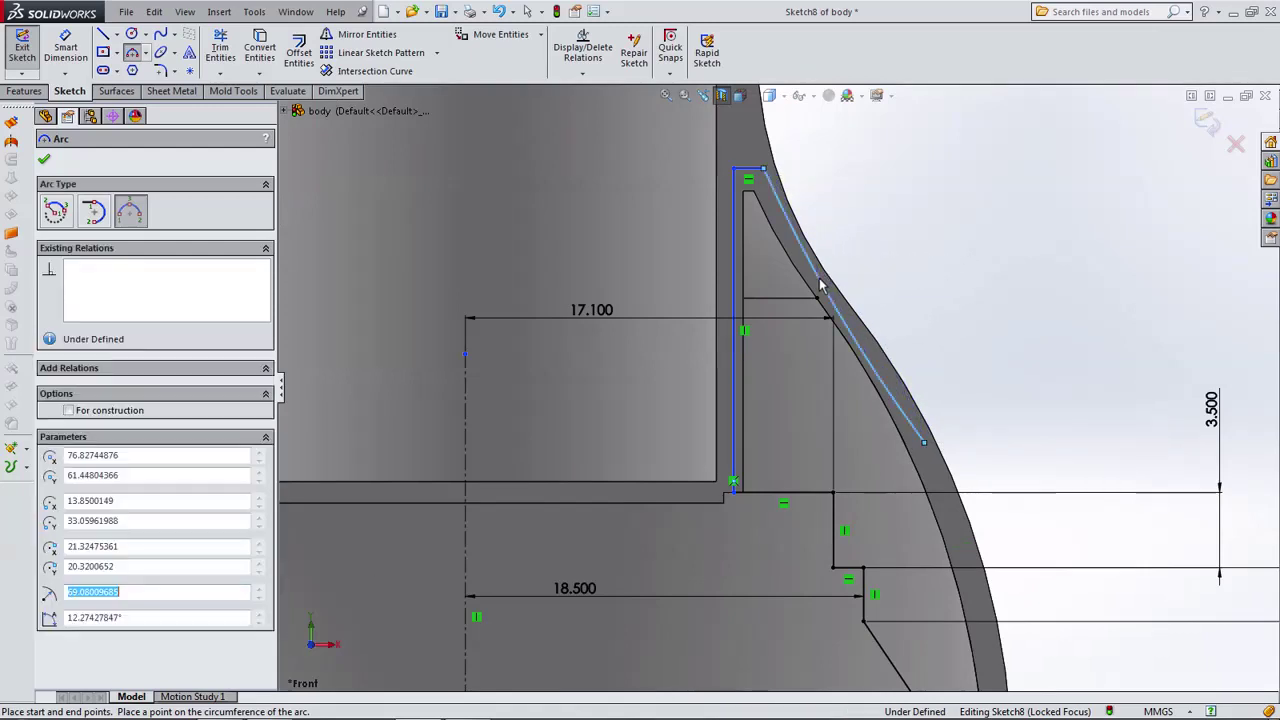
key("Escape")
left_click_drag(924, 446, 870, 366)
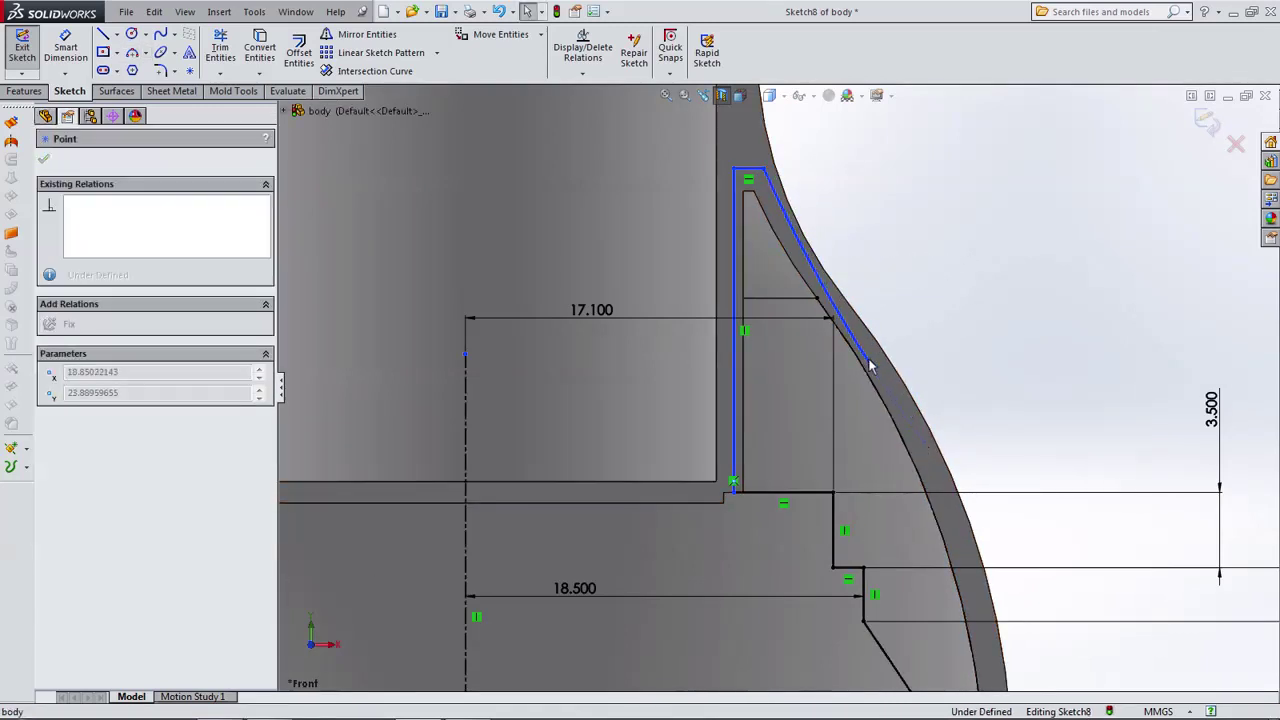
left_click_drag(833, 308, 833, 292)
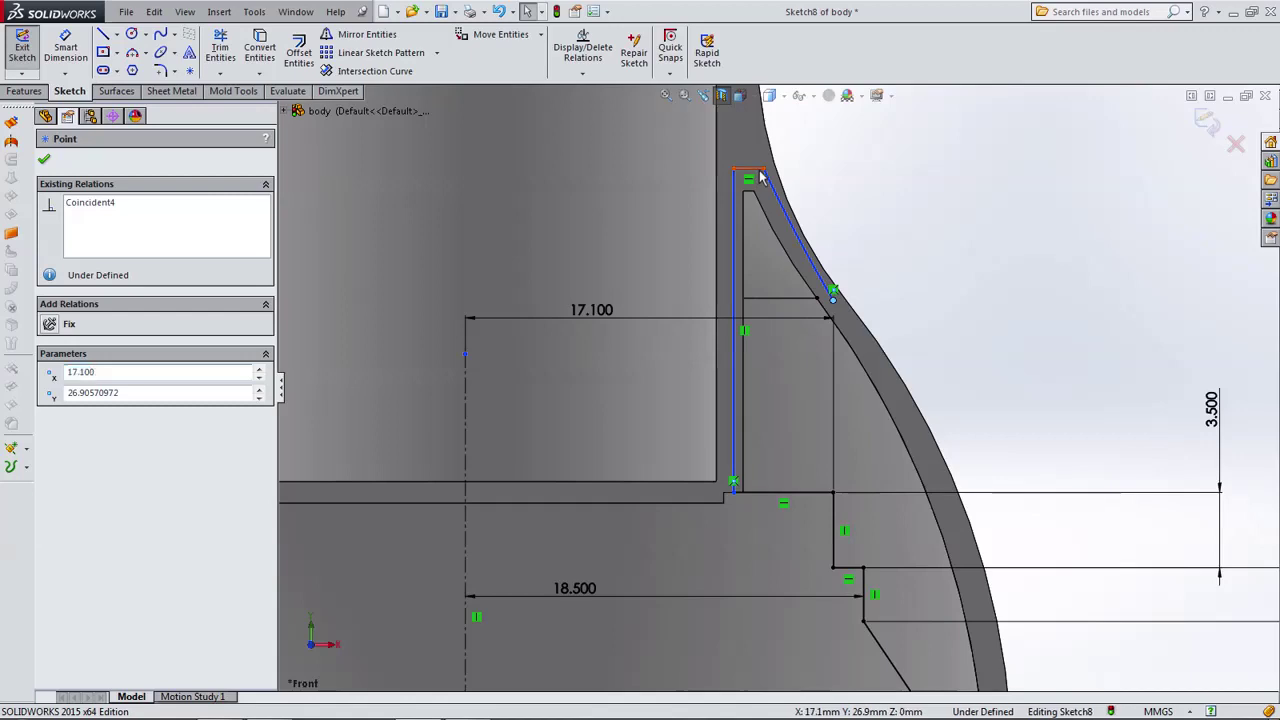
Shorten the short top edge by moving its right endpoint left.
left_click(762, 184)
left_click(763, 186)
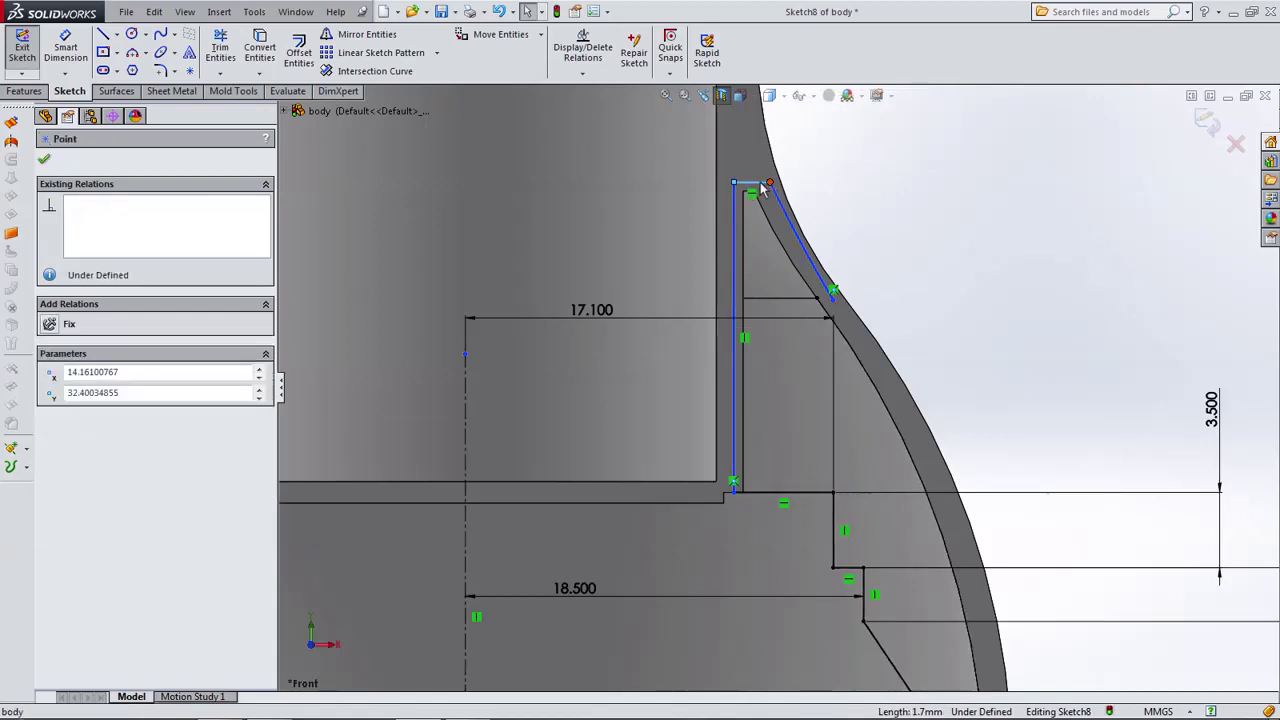
left_click_drag(756, 187, 756, 183)
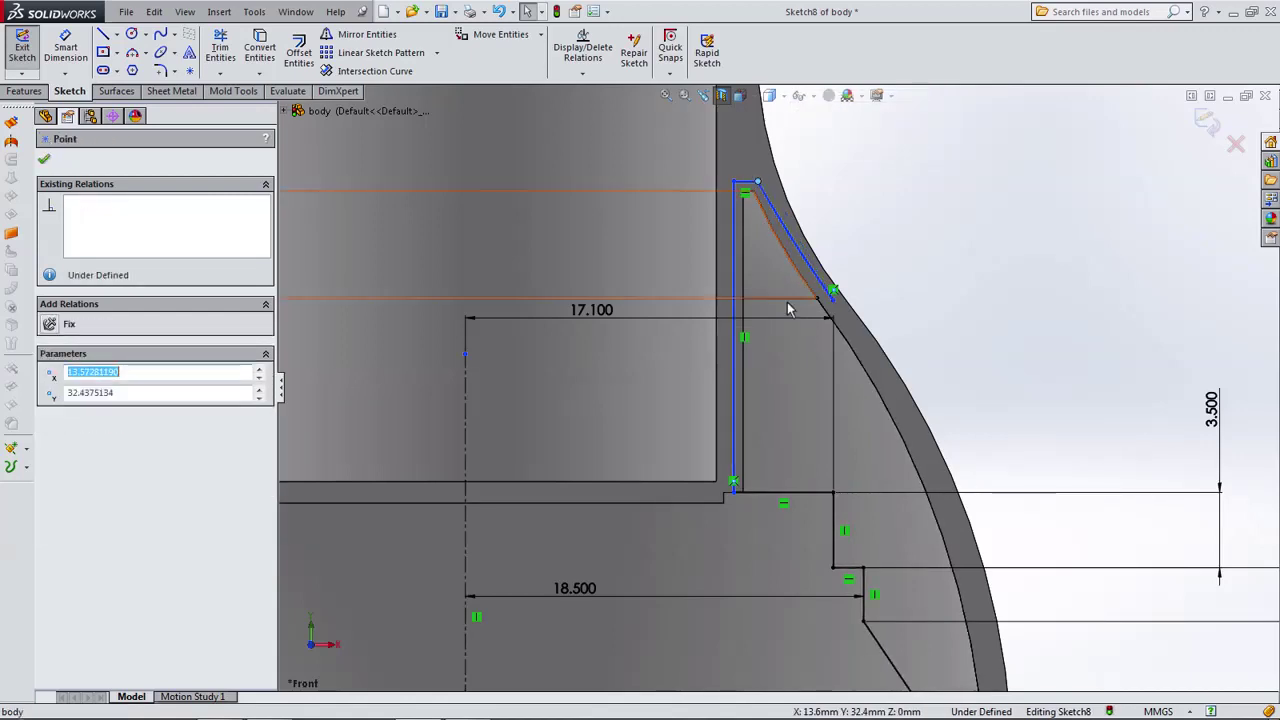
scroll(823, 464, "up", 3)
scroll(815, 480, "down", 2)
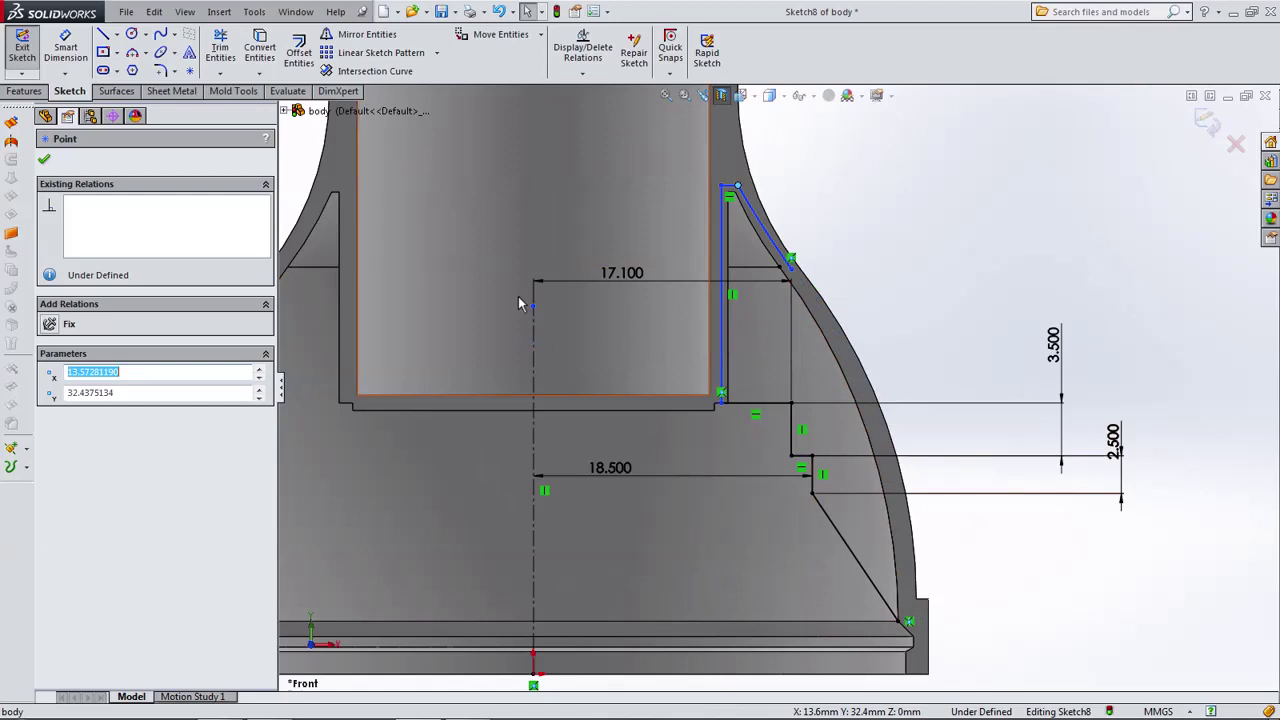
Add a three-point arc following the outer wall from the upper point to the bottom corner.
left_click(133, 54)
left_click(792, 262)
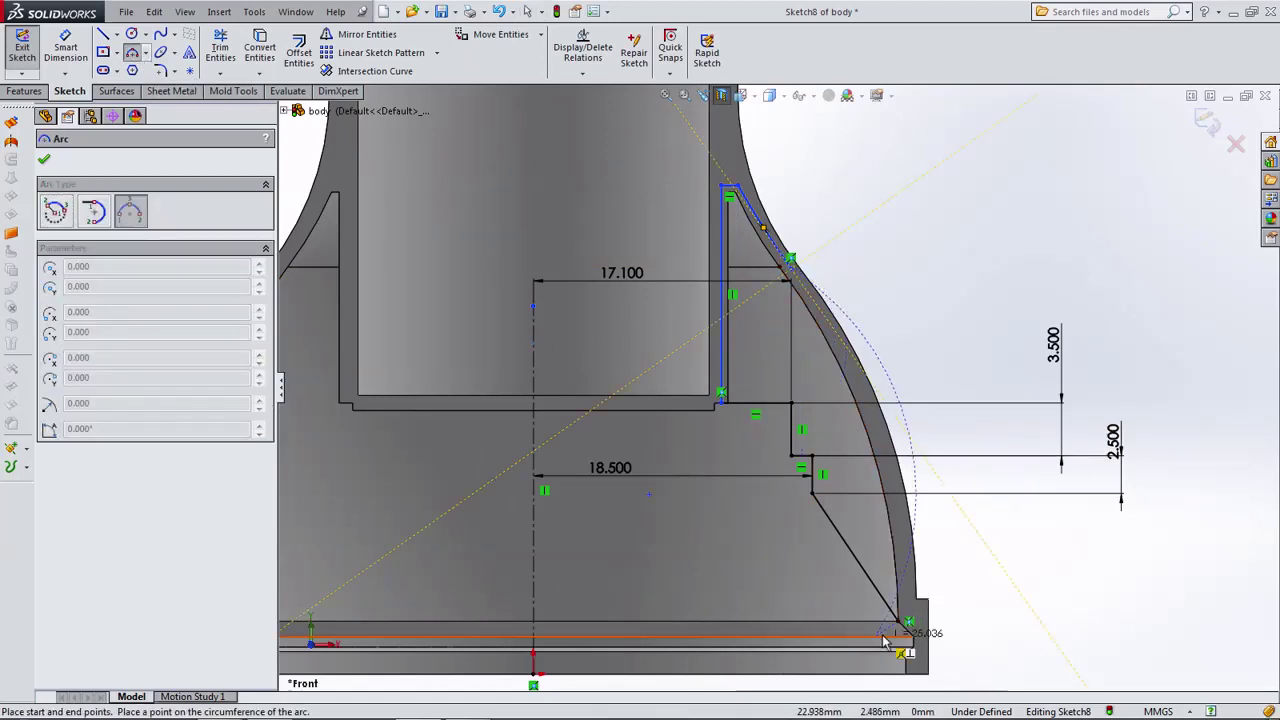
scroll(905, 620, "down", 3)
left_click(900, 571)
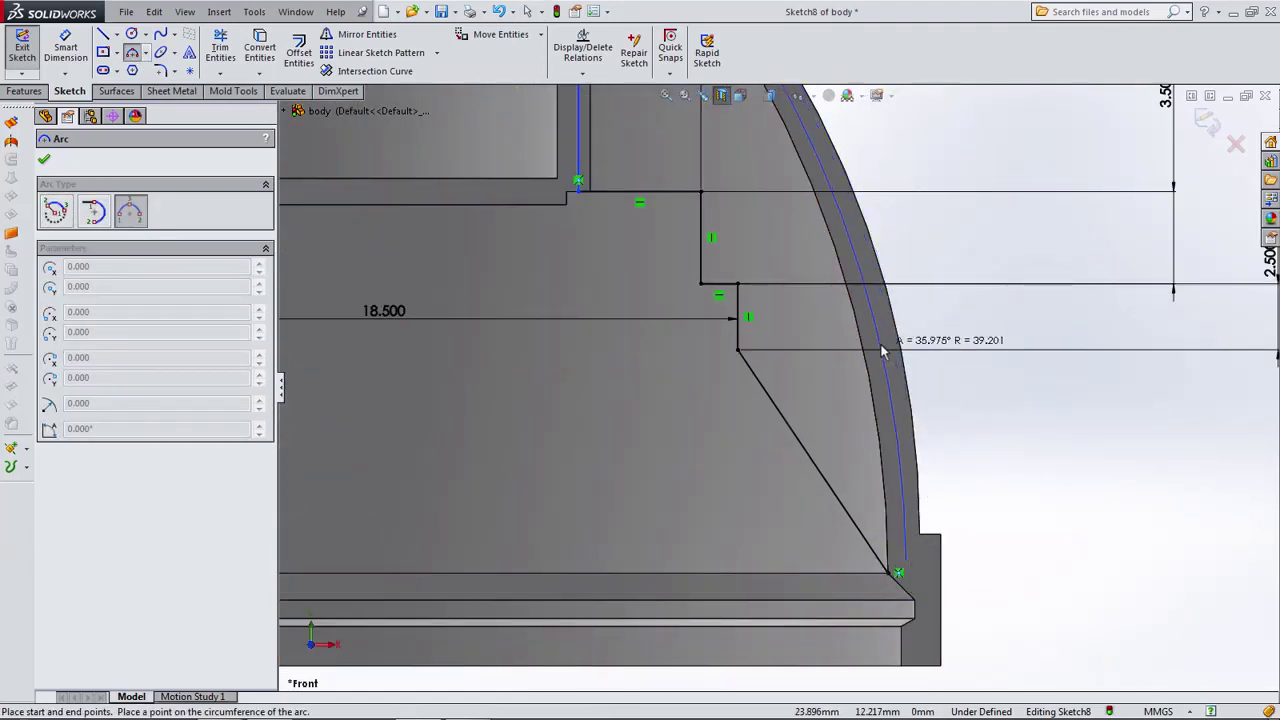
scroll(880, 340, "up", 2)
scroll(830, 265, "up", 2)
left_click(826, 262)
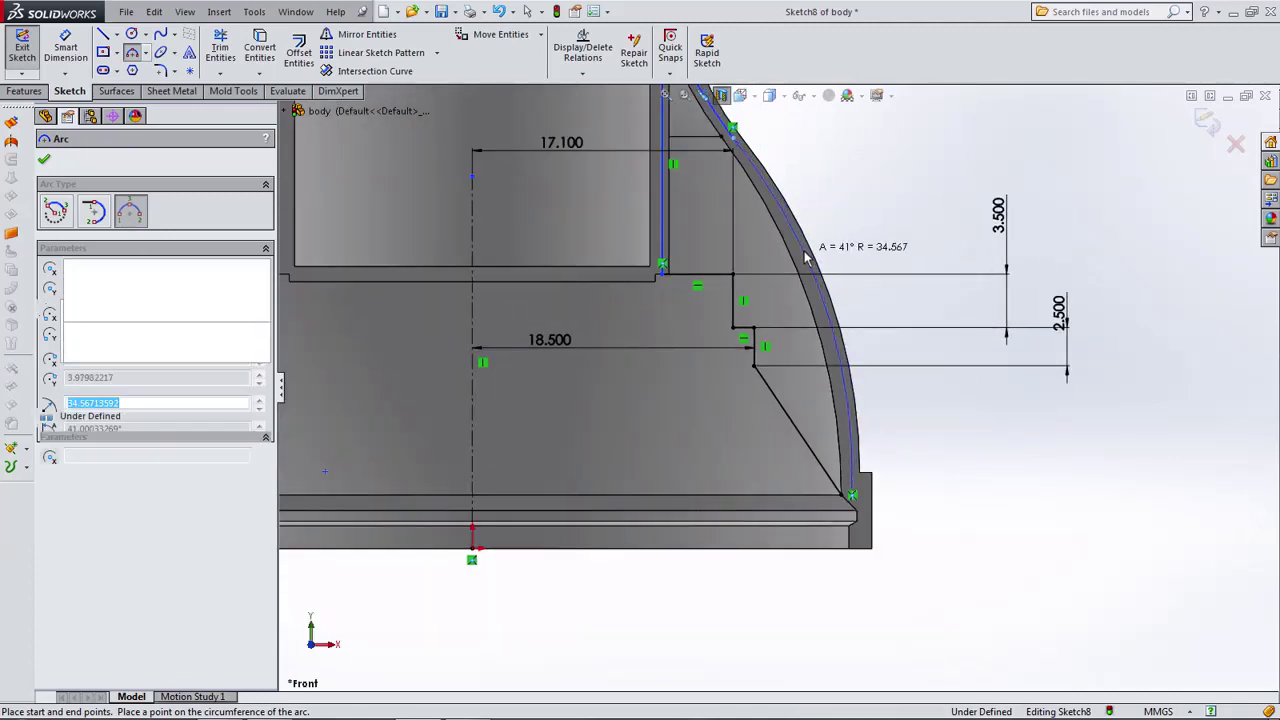
key("Escape")
Draw a short line from the lower corner to the arc end, undoing its conflicting Horizontal relation.
left_click(102, 33)
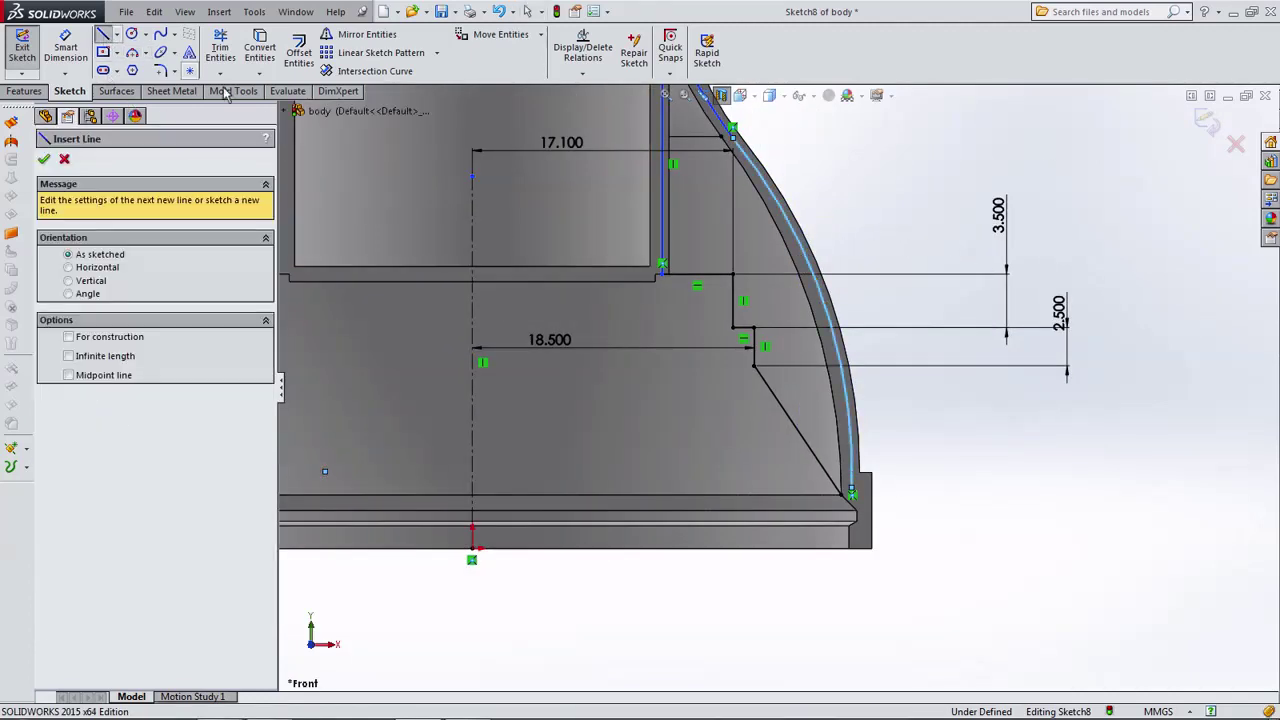
scroll(869, 486, "down", 4)
left_click(769, 506)
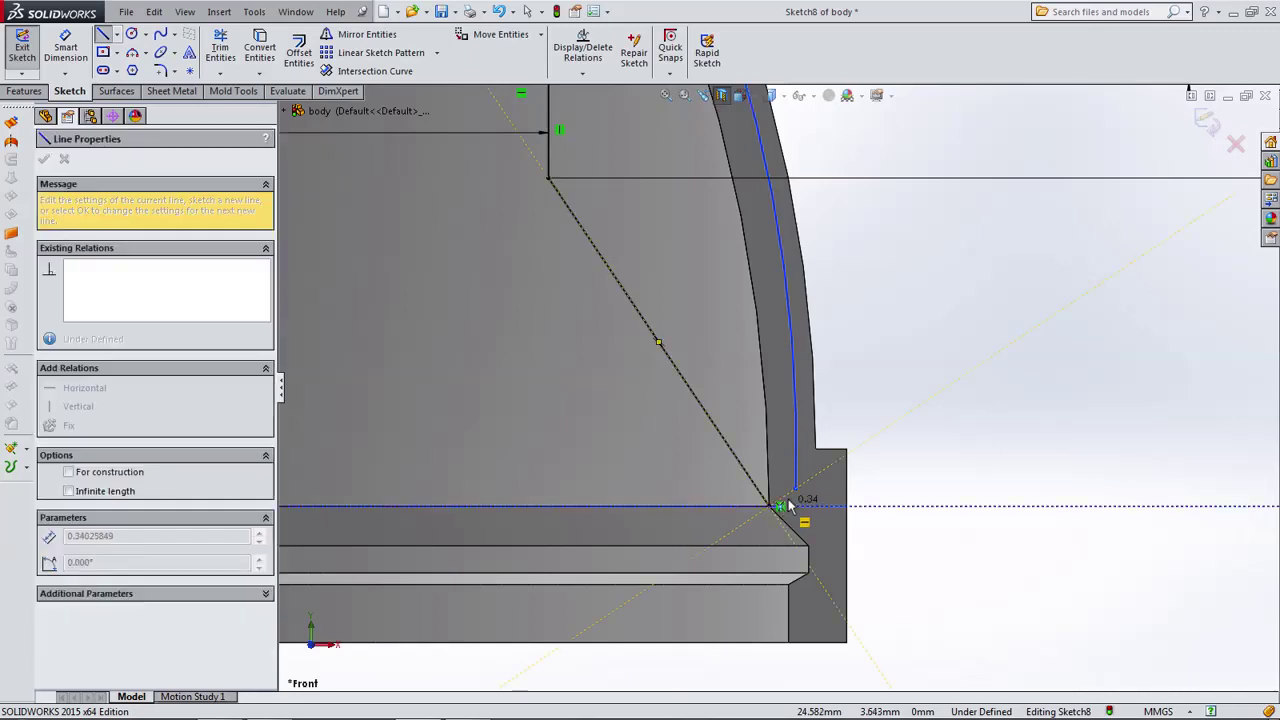
left_click(795, 489)
key("Escape")
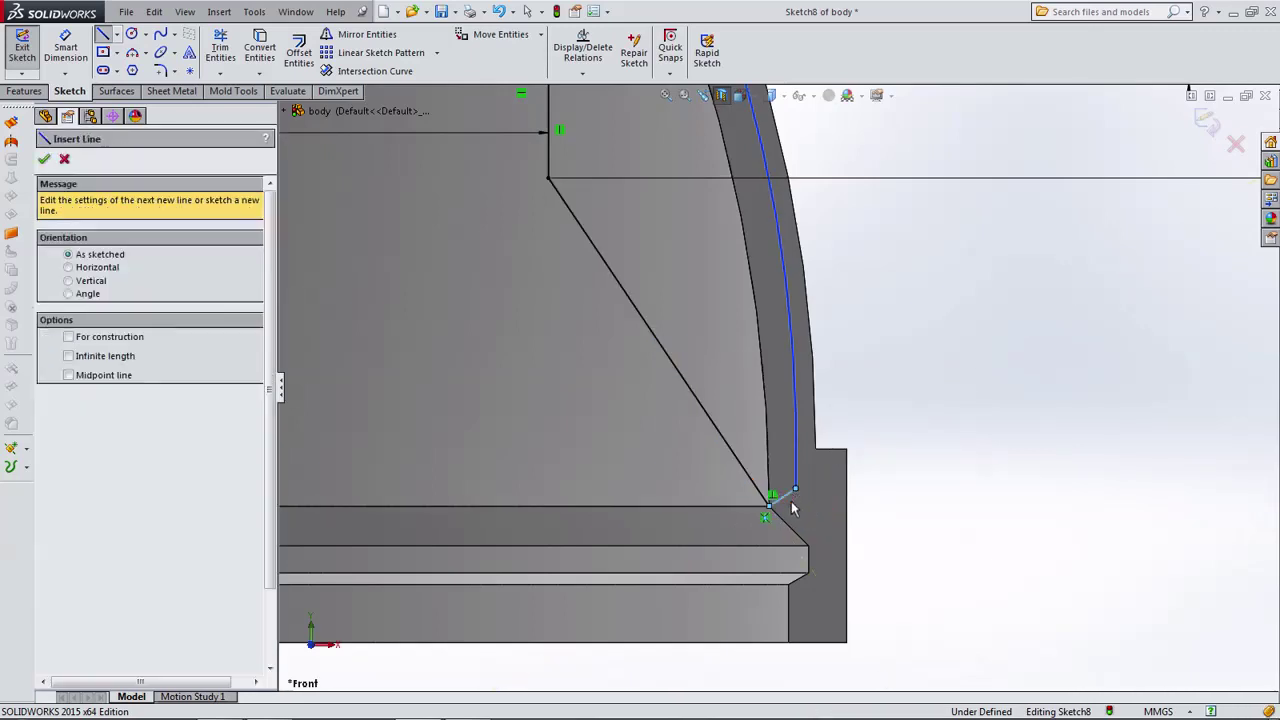
key("Escape")
left_click(786, 492)
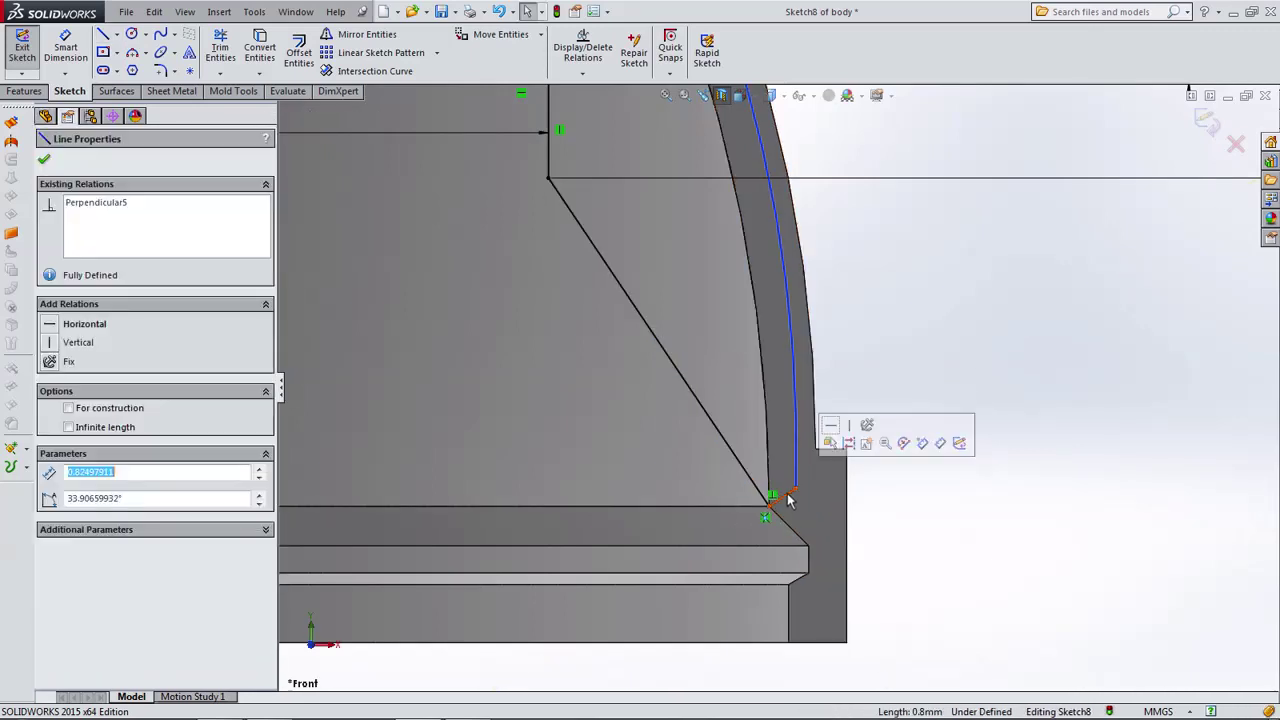
left_click(831, 425)
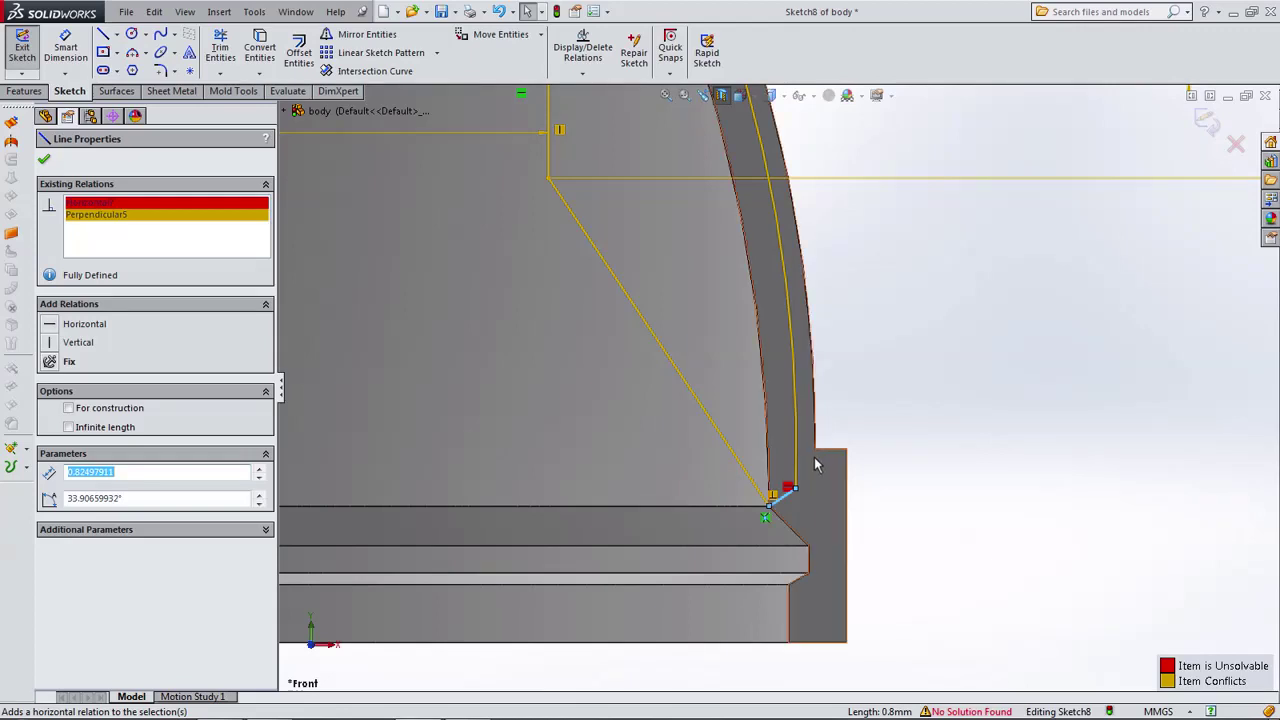
key("Escape")
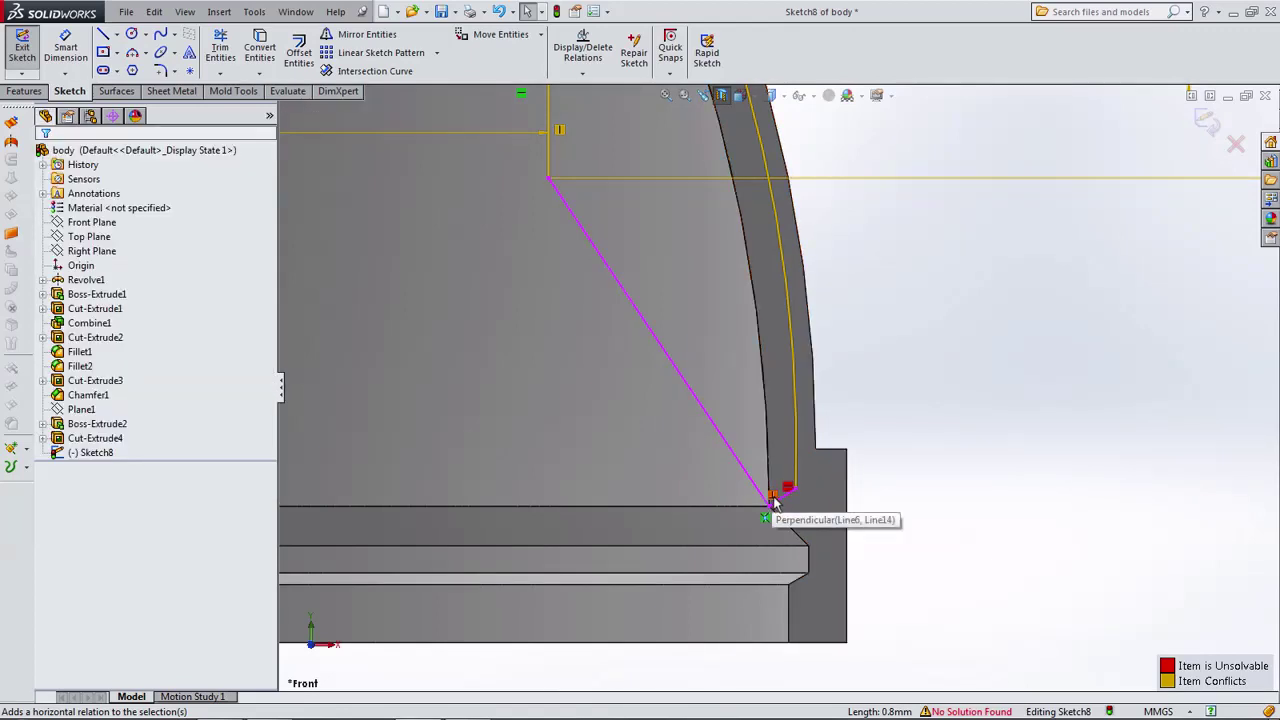
key("ctrl+z")
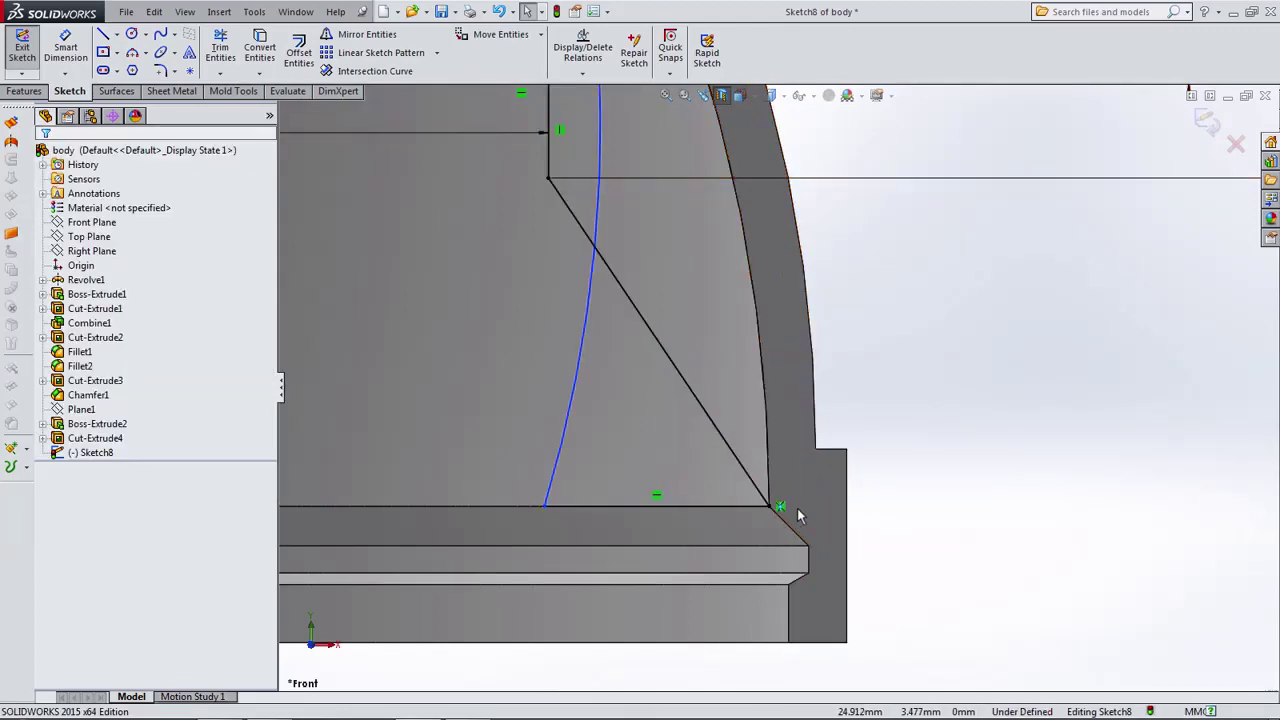
Drag the curve's lower endpoint onto the slanted line's lower corner to close the profile.
left_click_drag(545, 506, 789, 500)
scroll(775, 498, "up", 3)
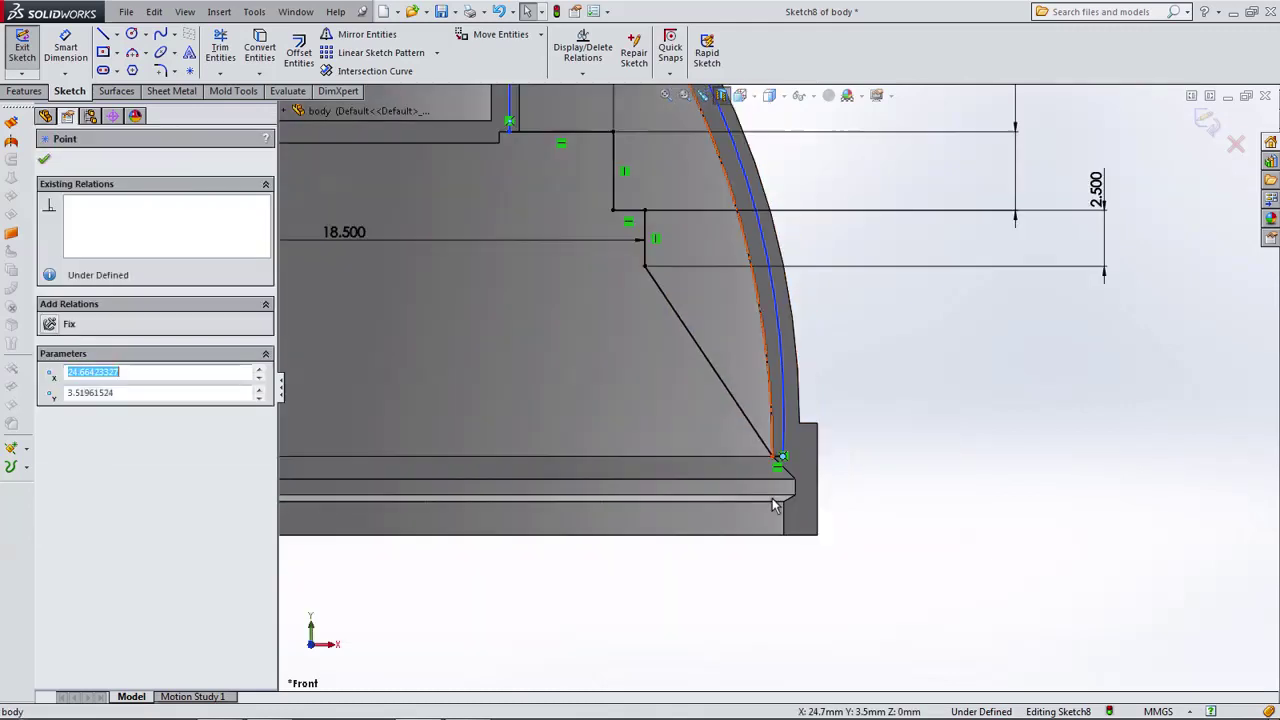
scroll(775, 498, "up", 3)
scroll(730, 232, "down", 2)
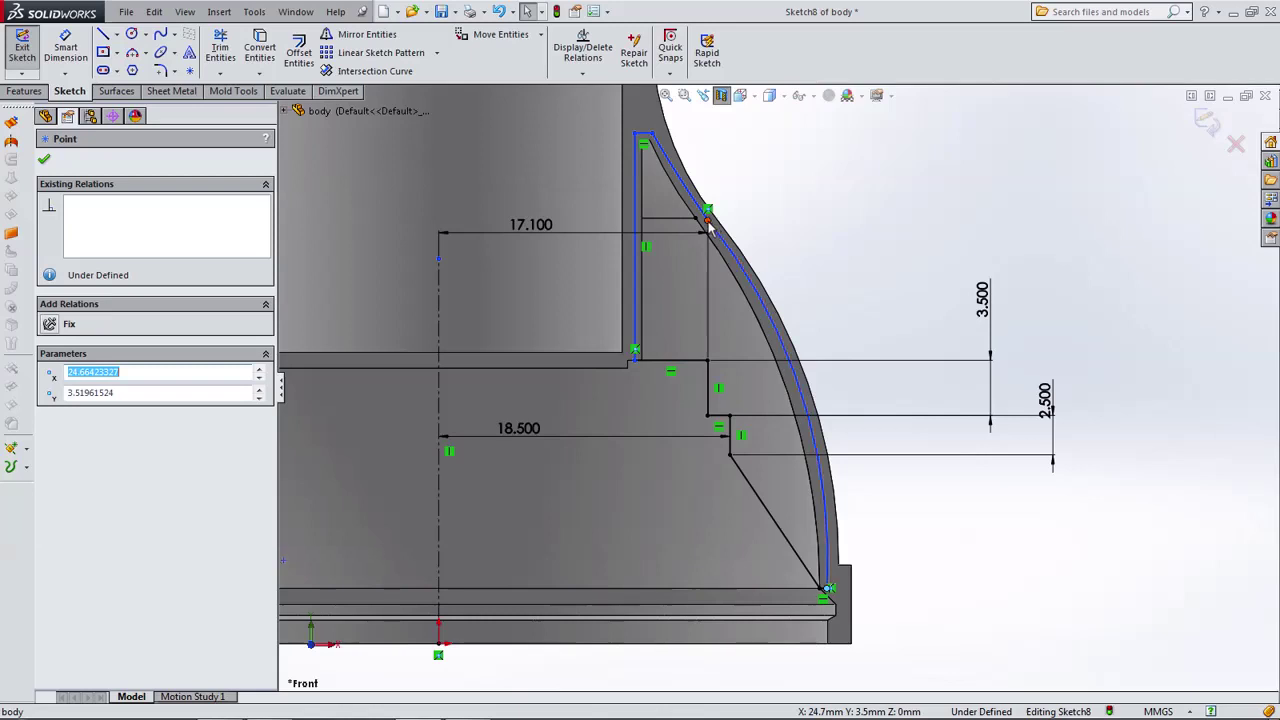
left_click(710, 232)
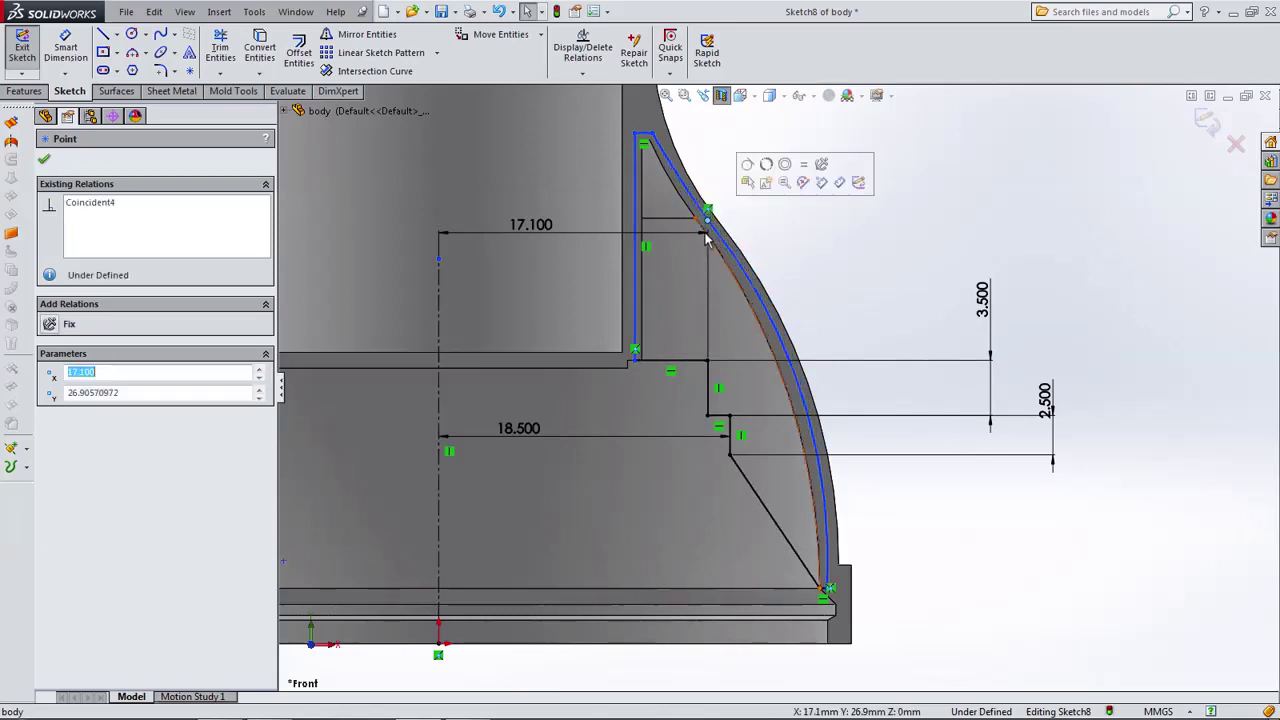
left_click(815, 266)
scroll(851, 349, "up", 3)
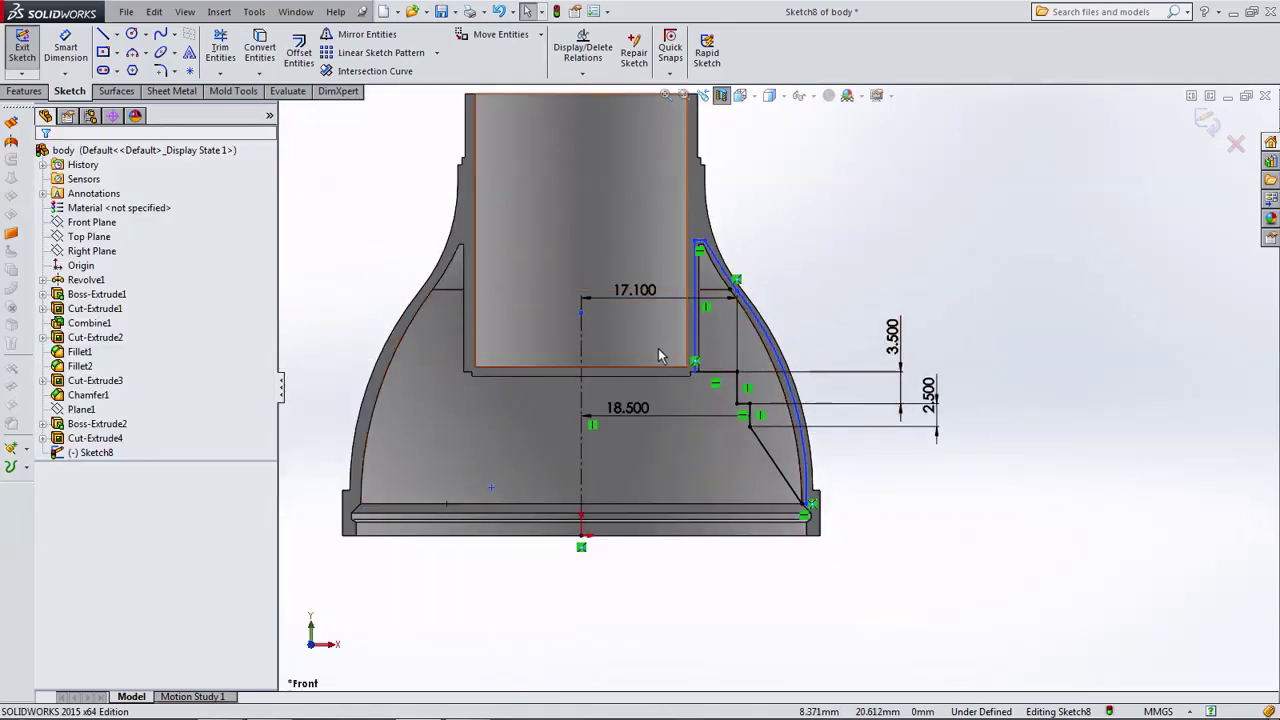
middle_click_drag(851, 349, 702, 427)
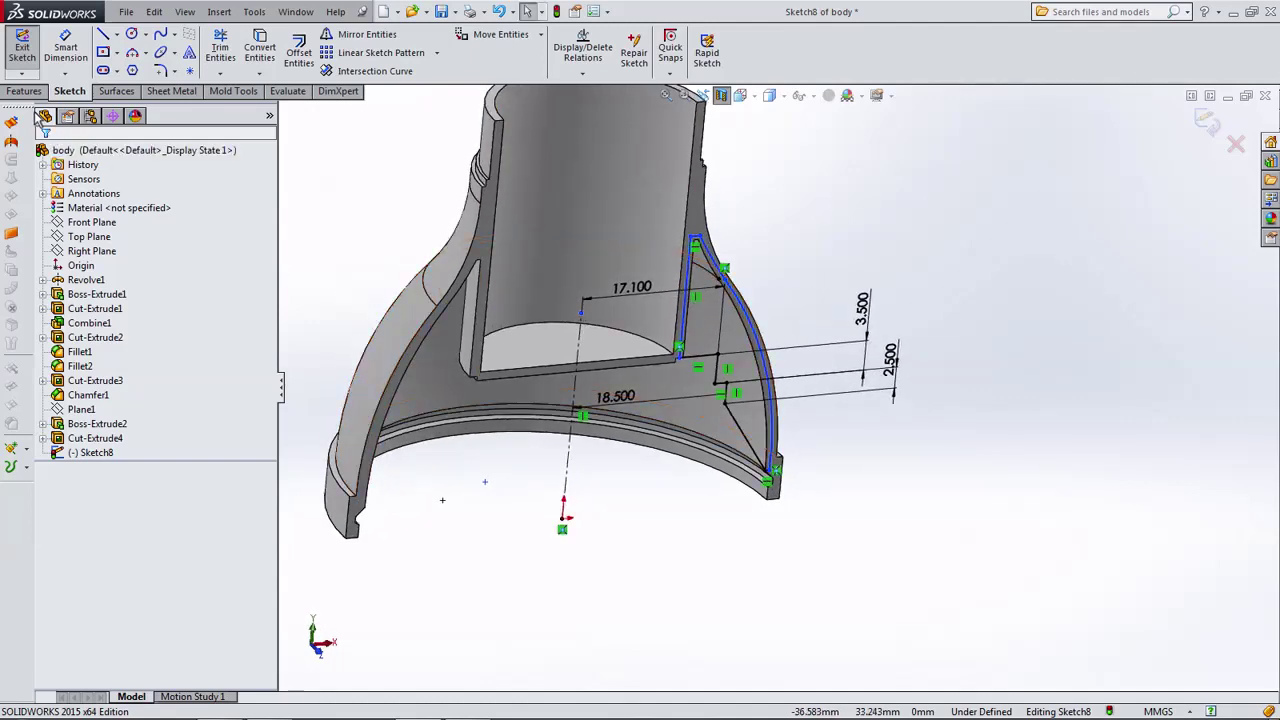
Extrude the Sketch8 rib profile with Direction 1 and Direction 2 each set to 0.6 mm.
left_click(29, 91)
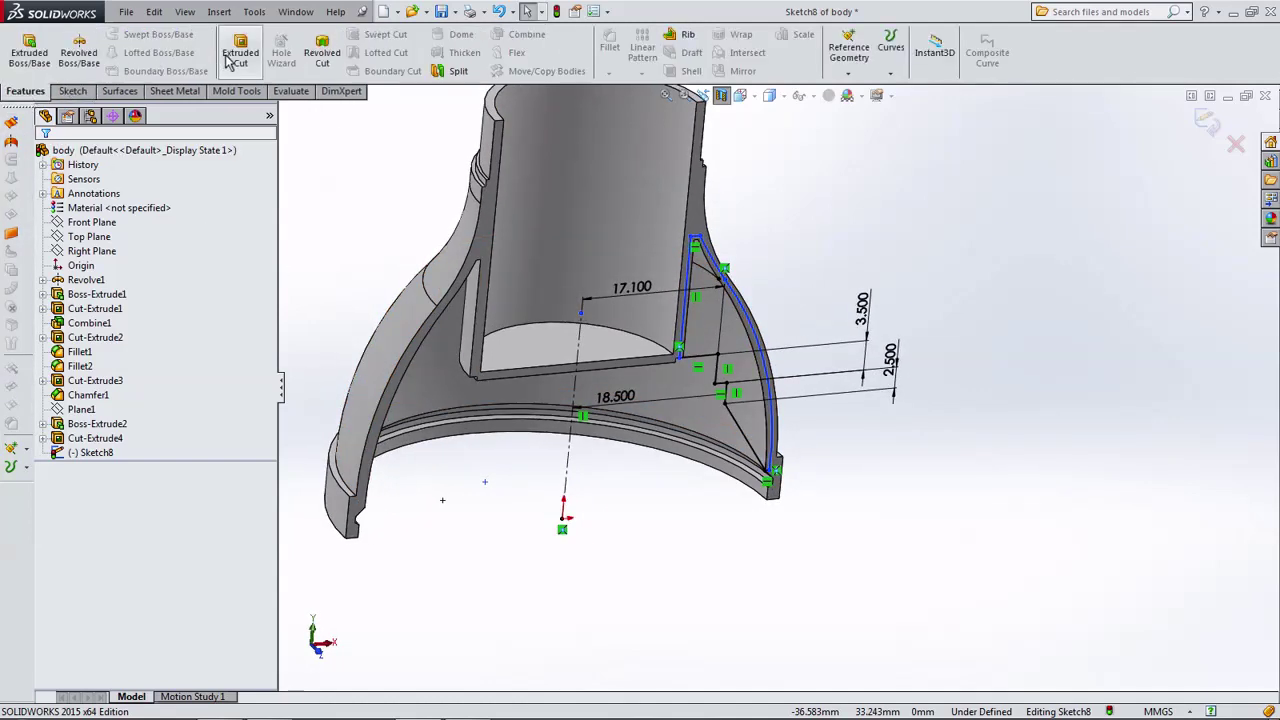
left_click(22, 60)
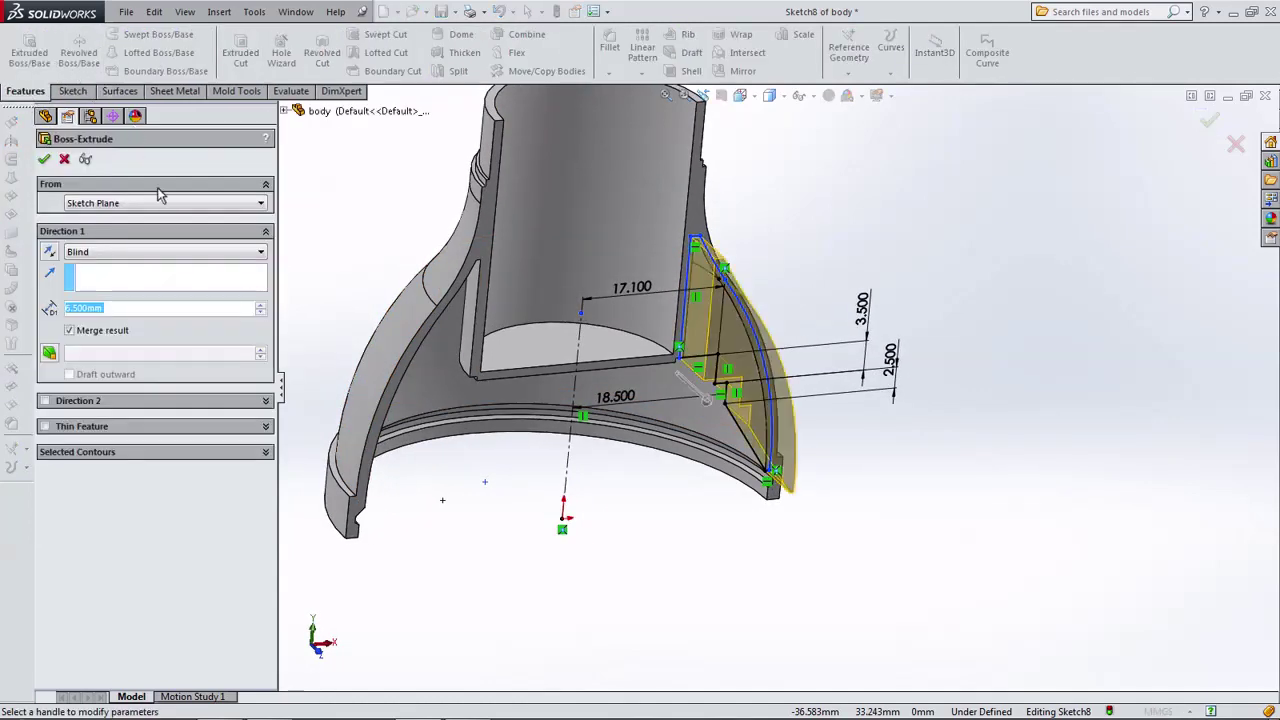
type("0.6")
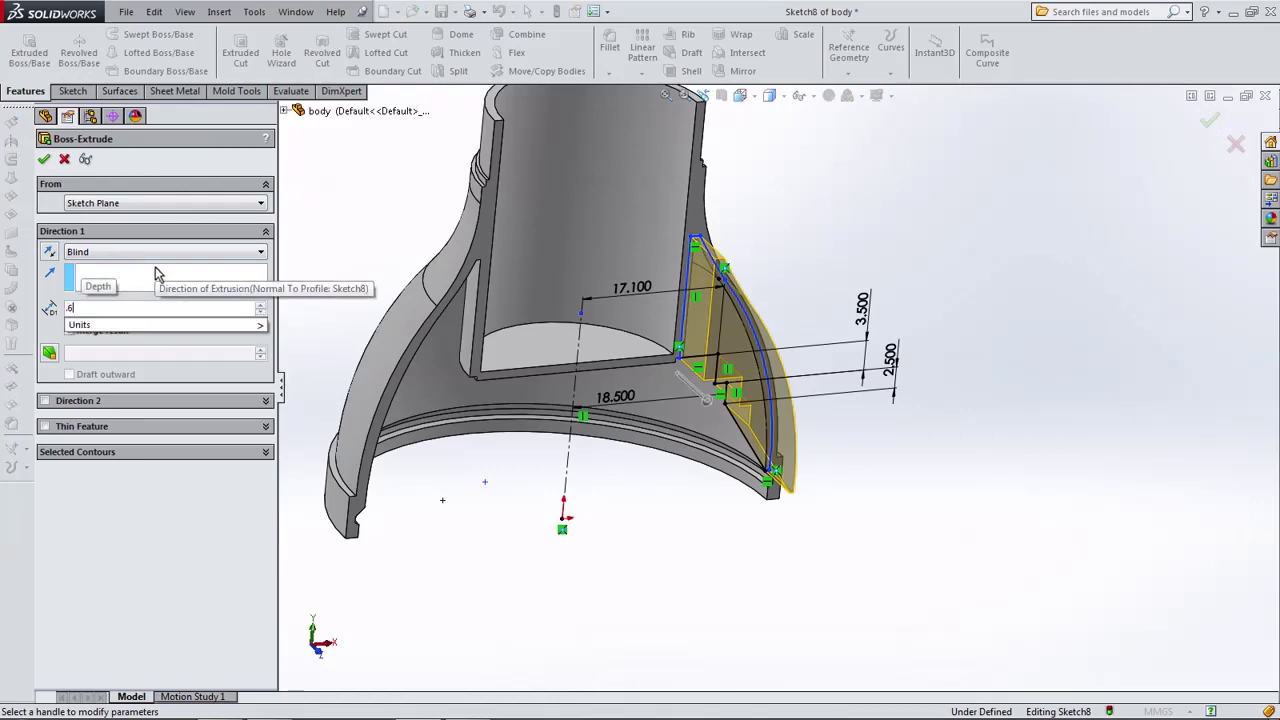
key("Return")
left_click(44, 400)
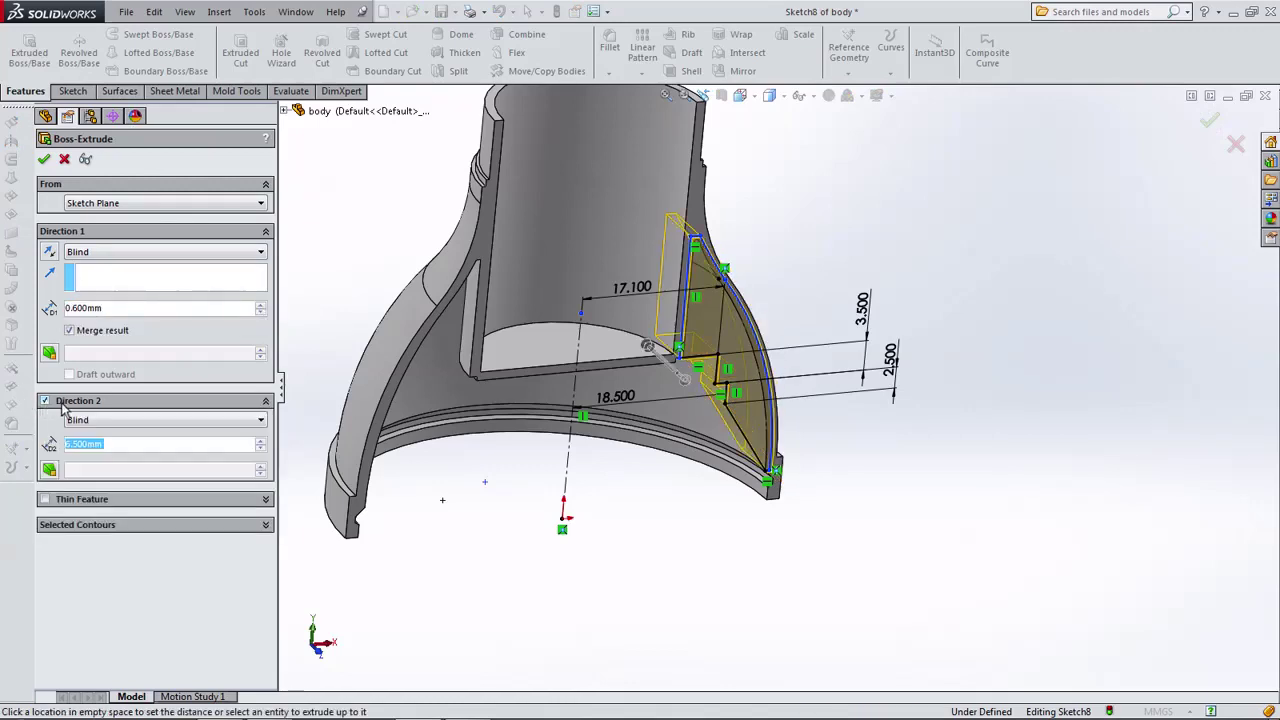
type("0.6")
key("Return")
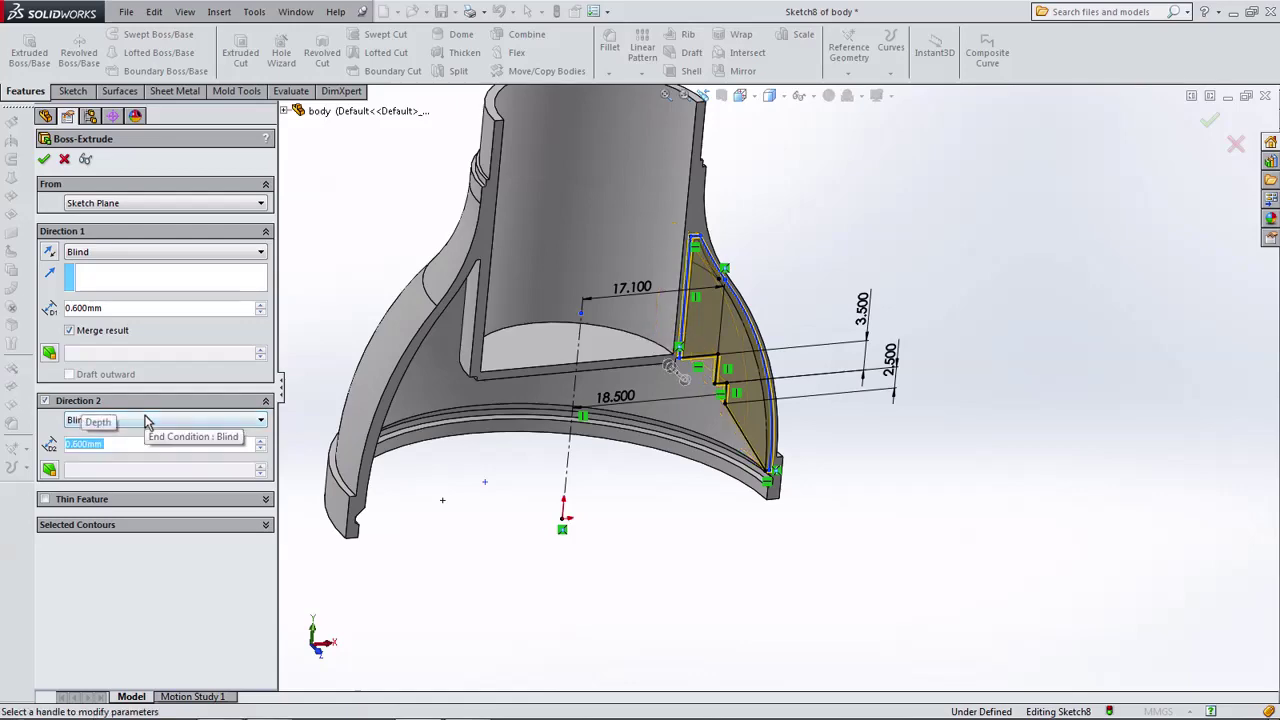
left_click(46, 160)
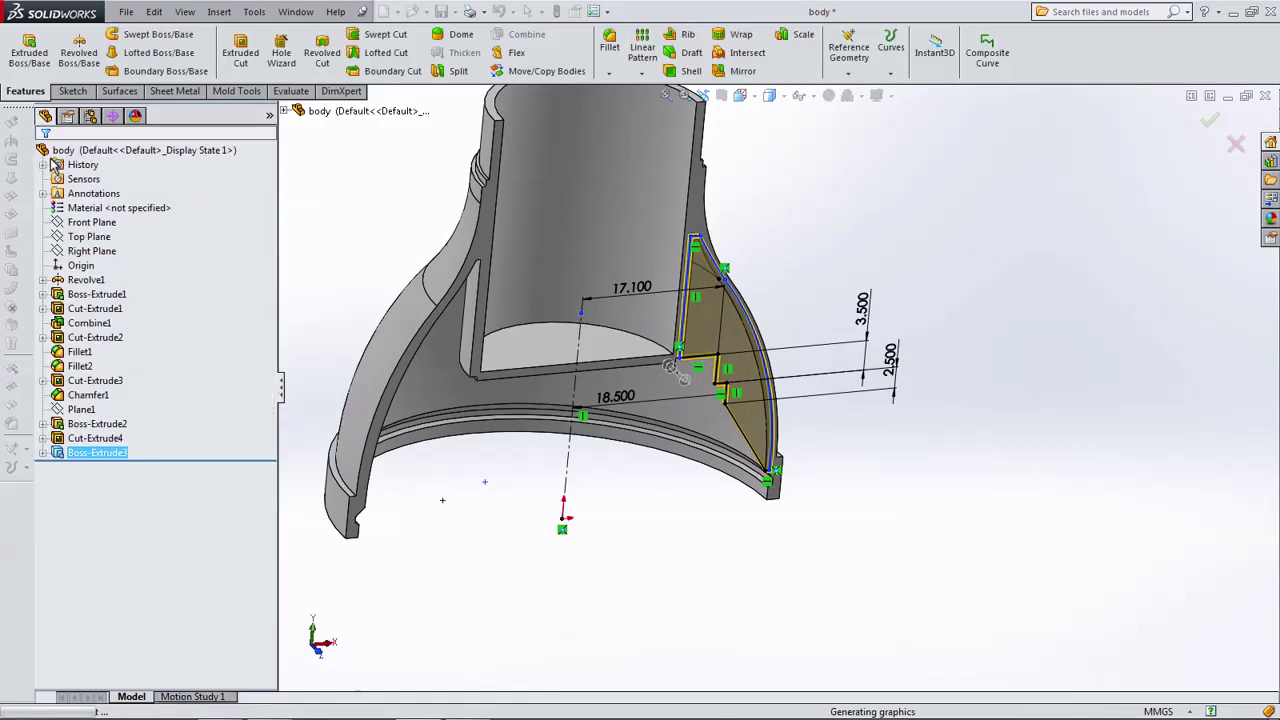
mouse_move(640, 390)
middle_mouse_down()
mouse_move(838, 390)
mouse_move(637, 374)
mouse_move(725, 402)
middle_mouse_up()
Sketch a vertical centerline running down from the origin on the Front Plane as Sketch9.
key("f")
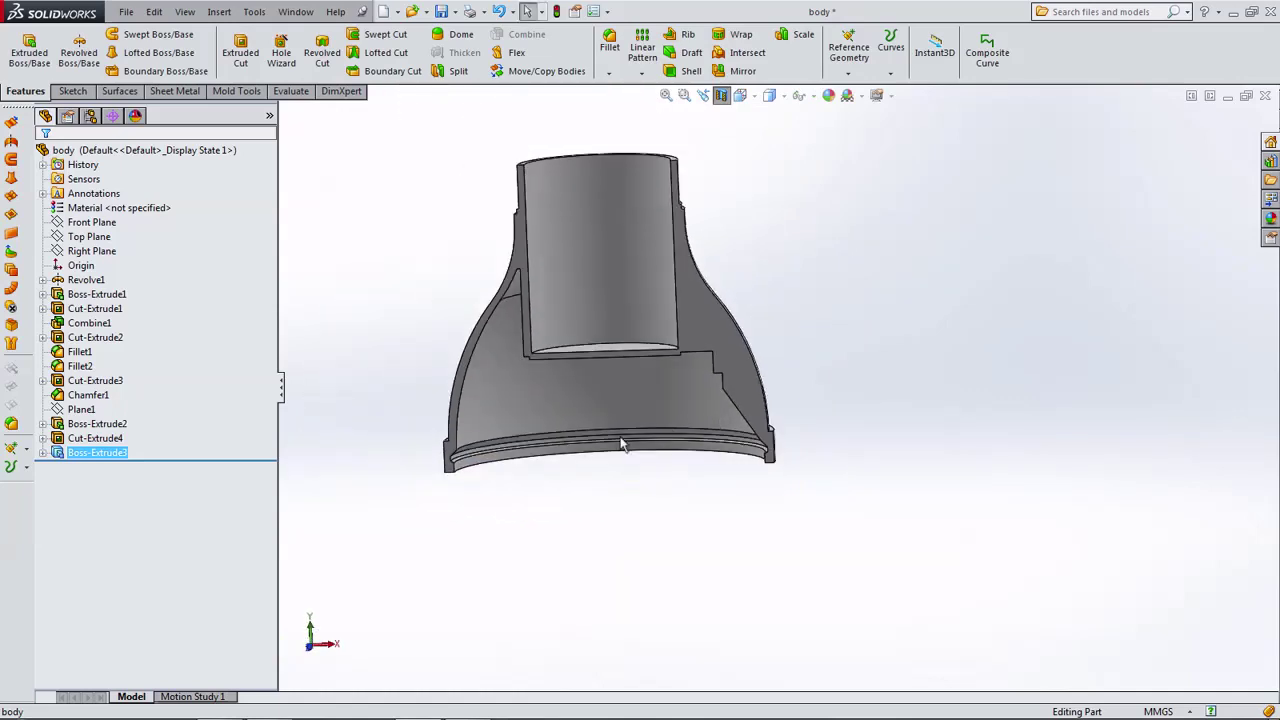
left_click(96, 221)
left_click(98, 203)
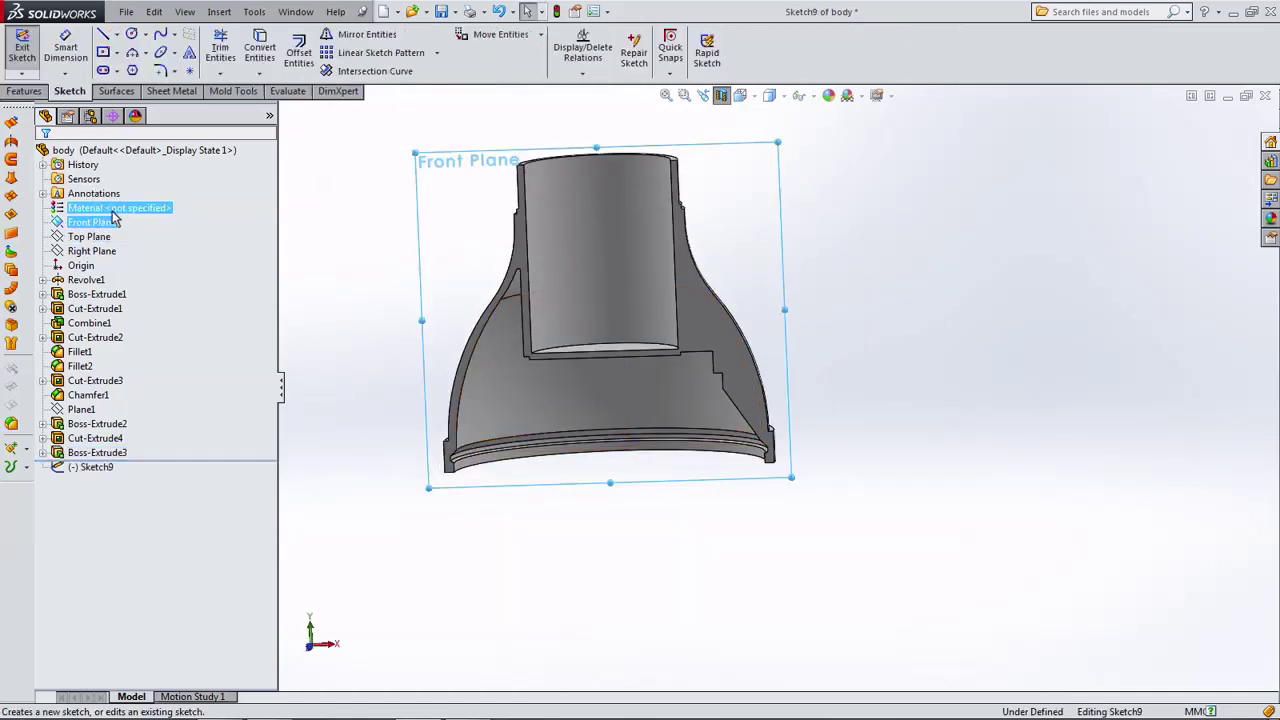
left_click(116, 34)
left_click(140, 66)
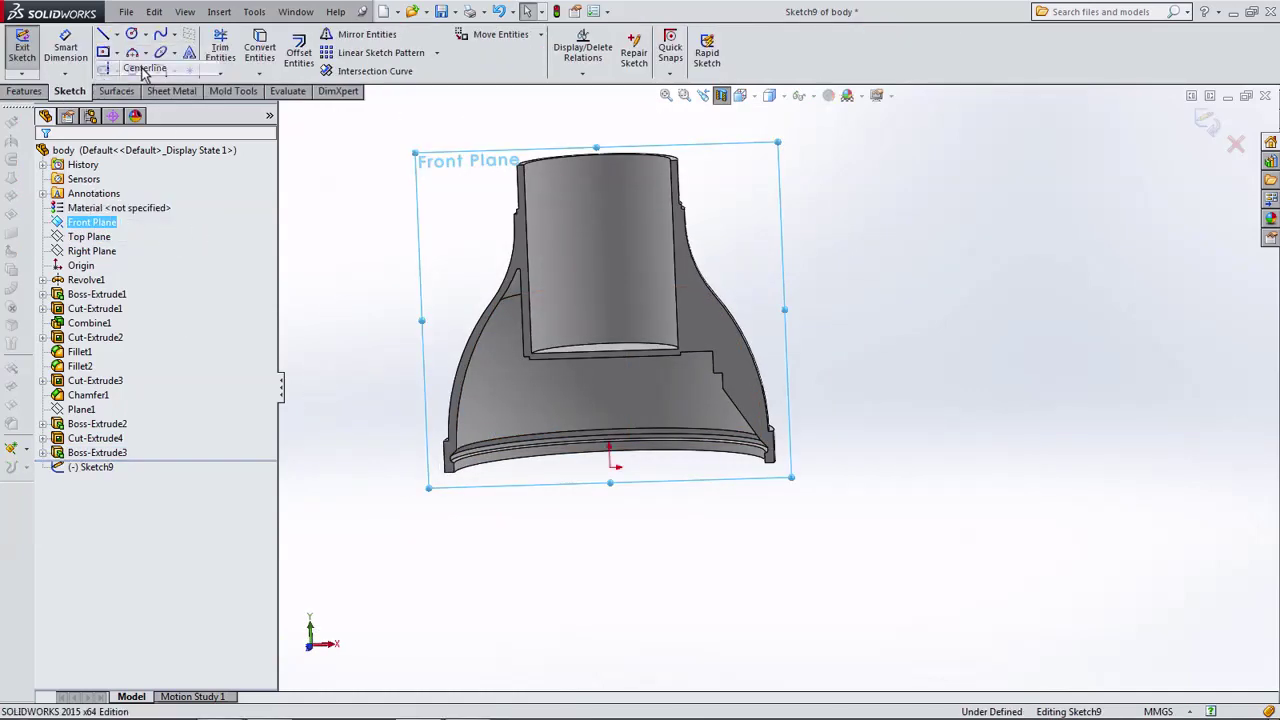
left_click(610, 469)
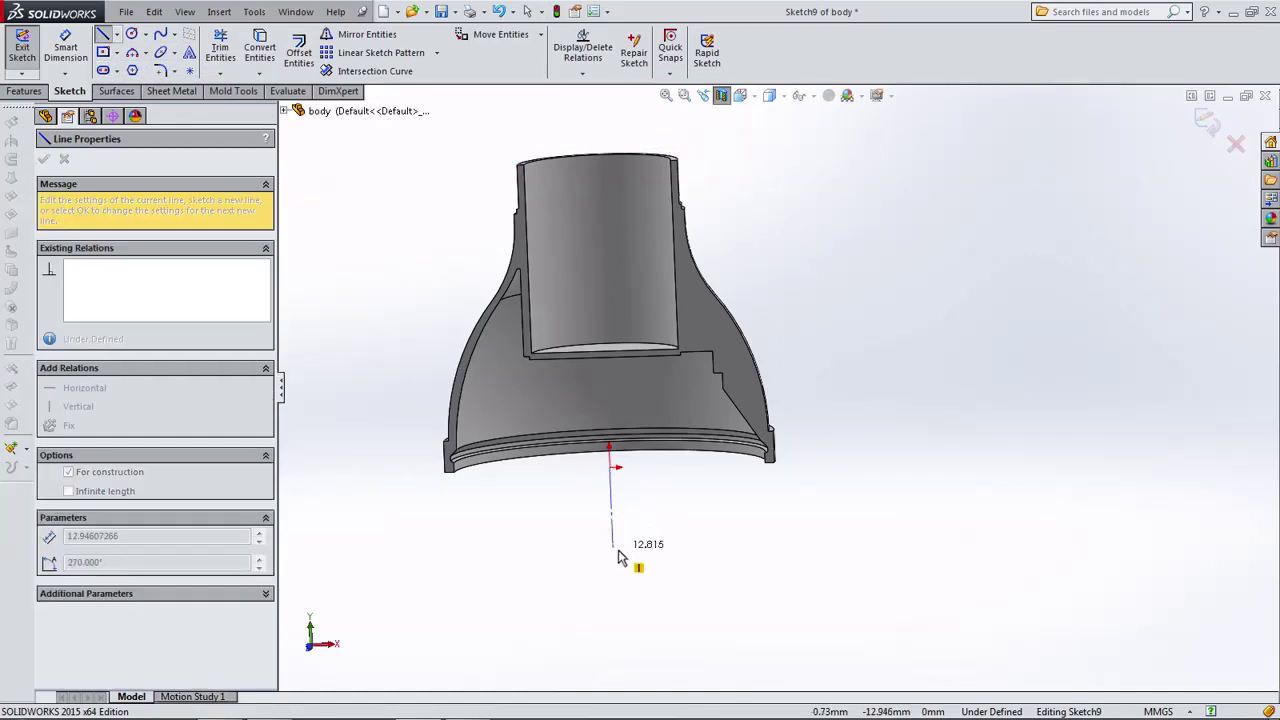
double_click(613, 549)
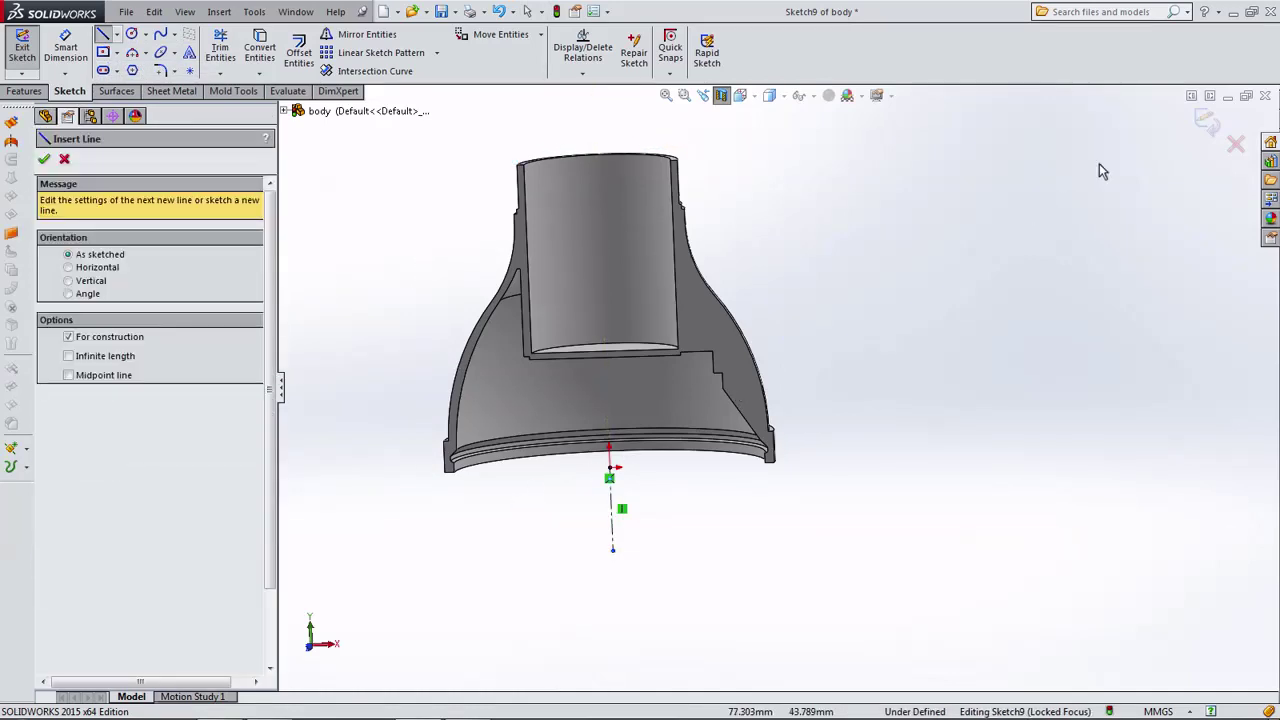
left_click(1203, 122)
Turn off the section view to show the full part, angled to see its open bottom.
middle_click_drag(1122, 164, 807, 178)
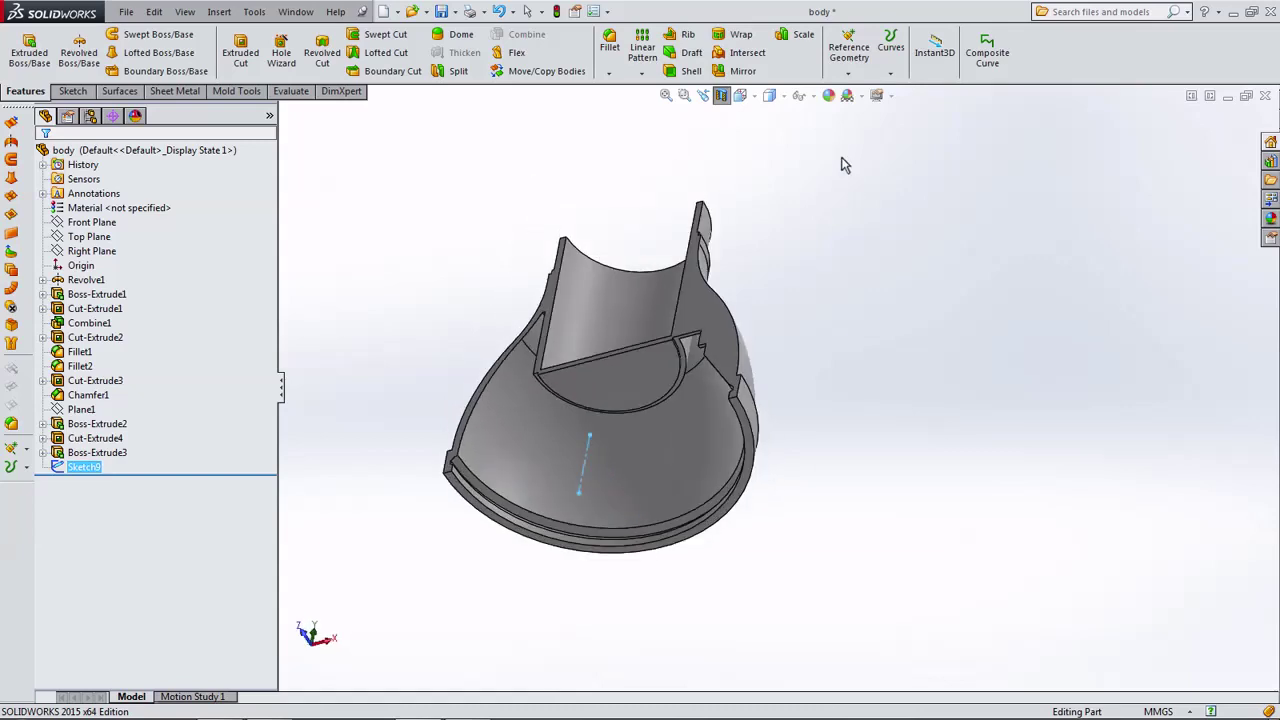
key("ctrl+1")
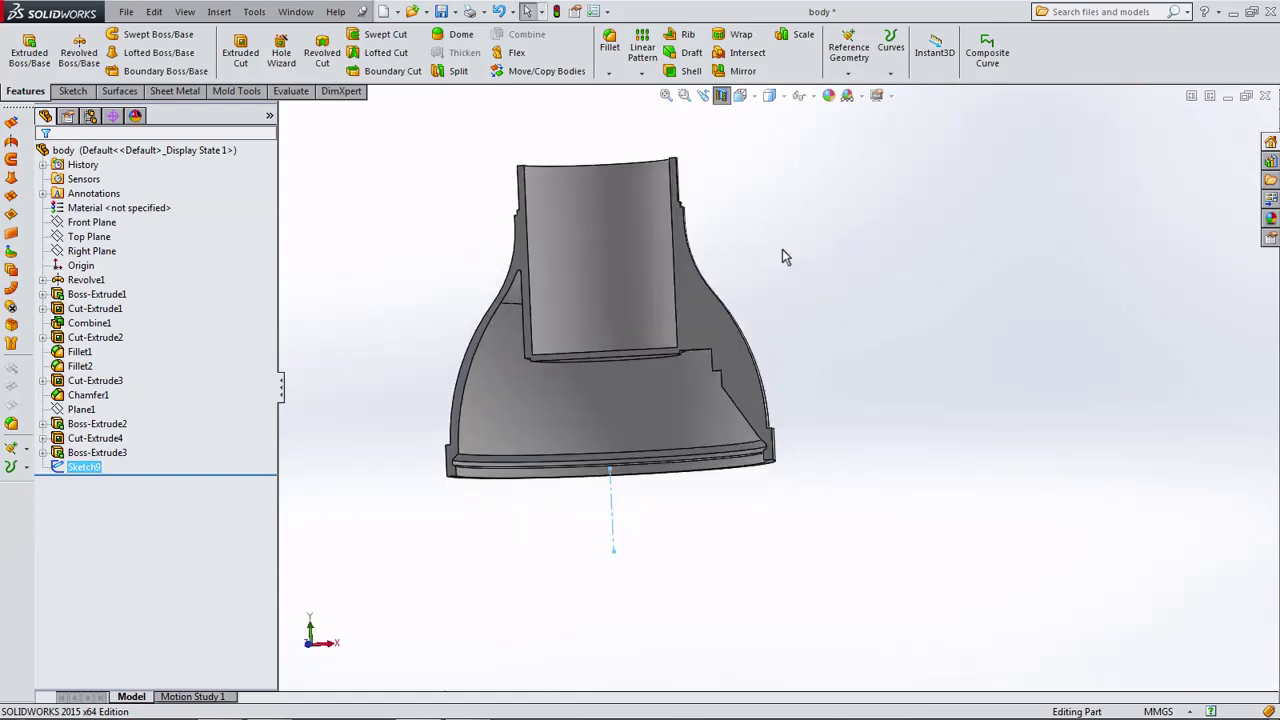
left_click(728, 104)
mouse_move(729, 177)
middle_mouse_down()
mouse_move(731, 154)
mouse_move(756, 157)
middle_mouse_up()
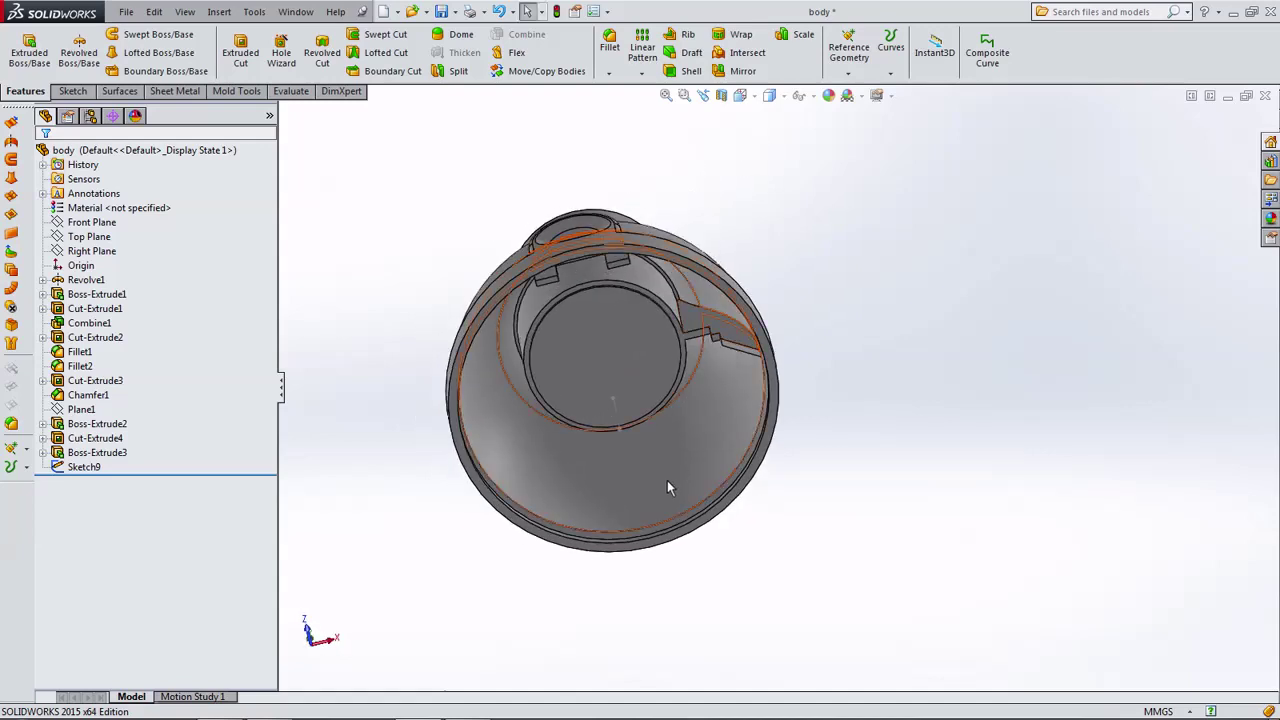
middle_click_drag(500, 313, 498, 349)
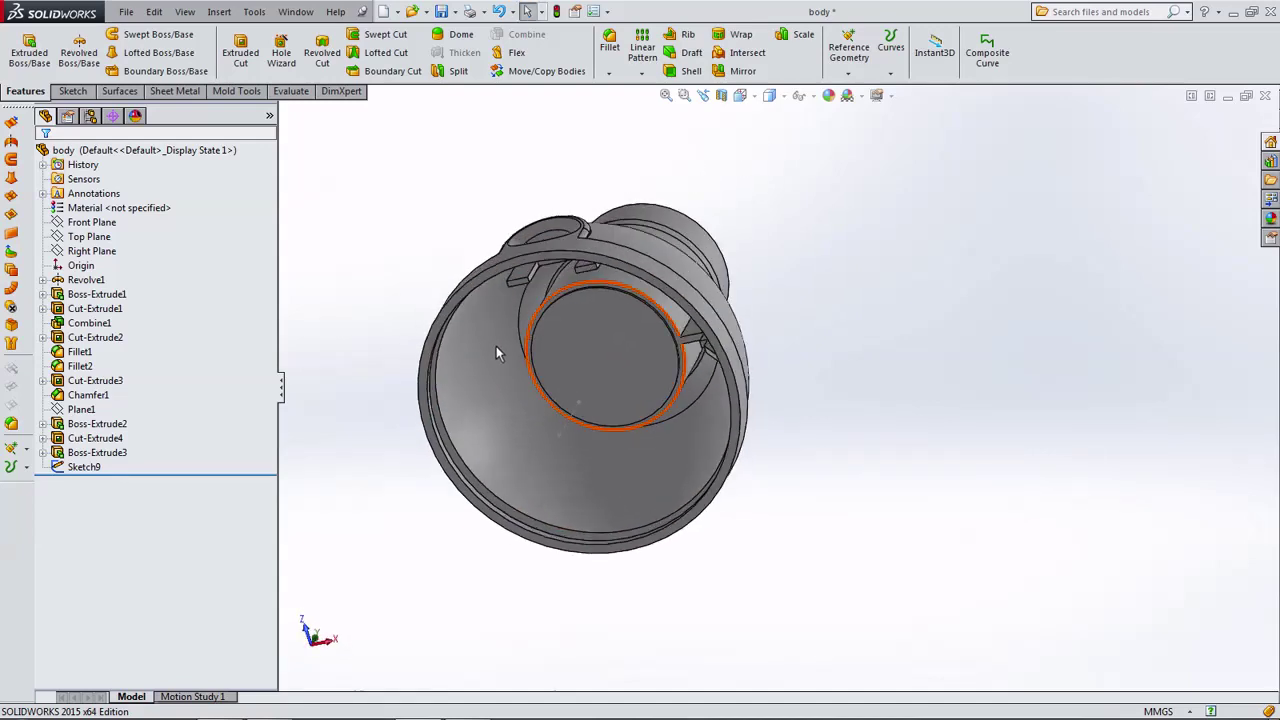
Start a circular pattern with the Sketch9 centerline as axis and the internal rib as feature.
left_click(640, 76)
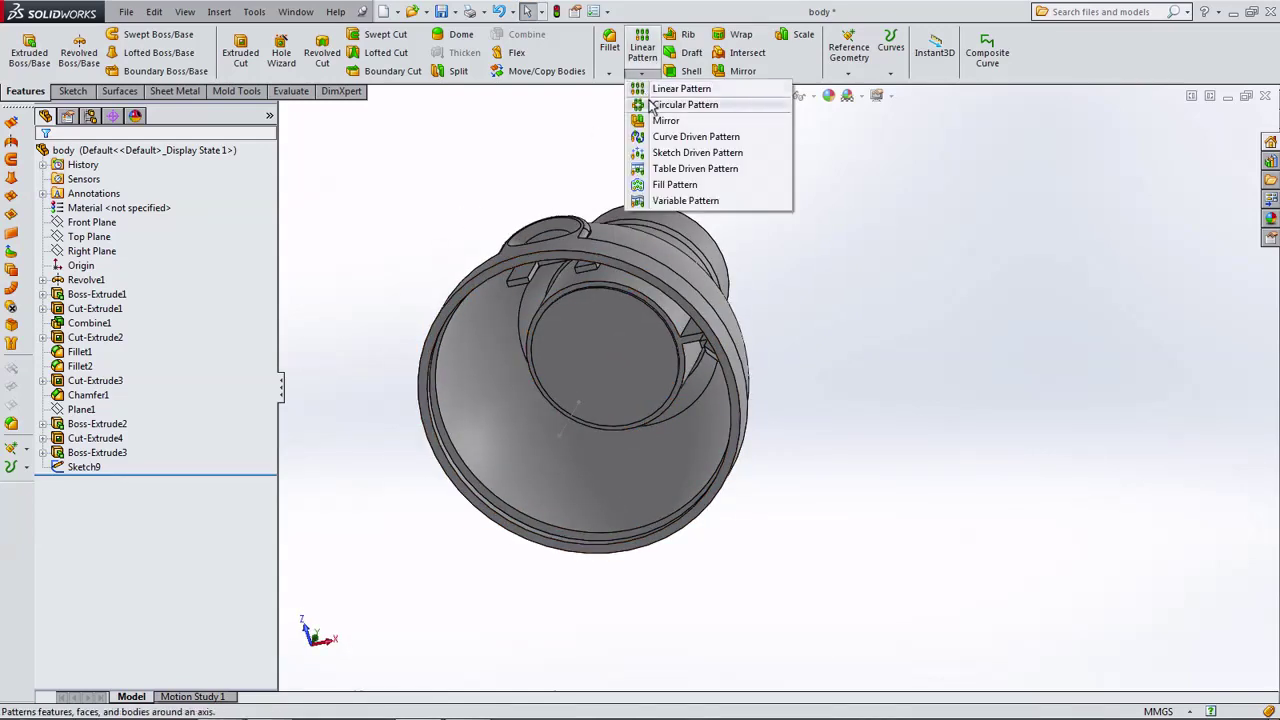
left_click(645, 106)
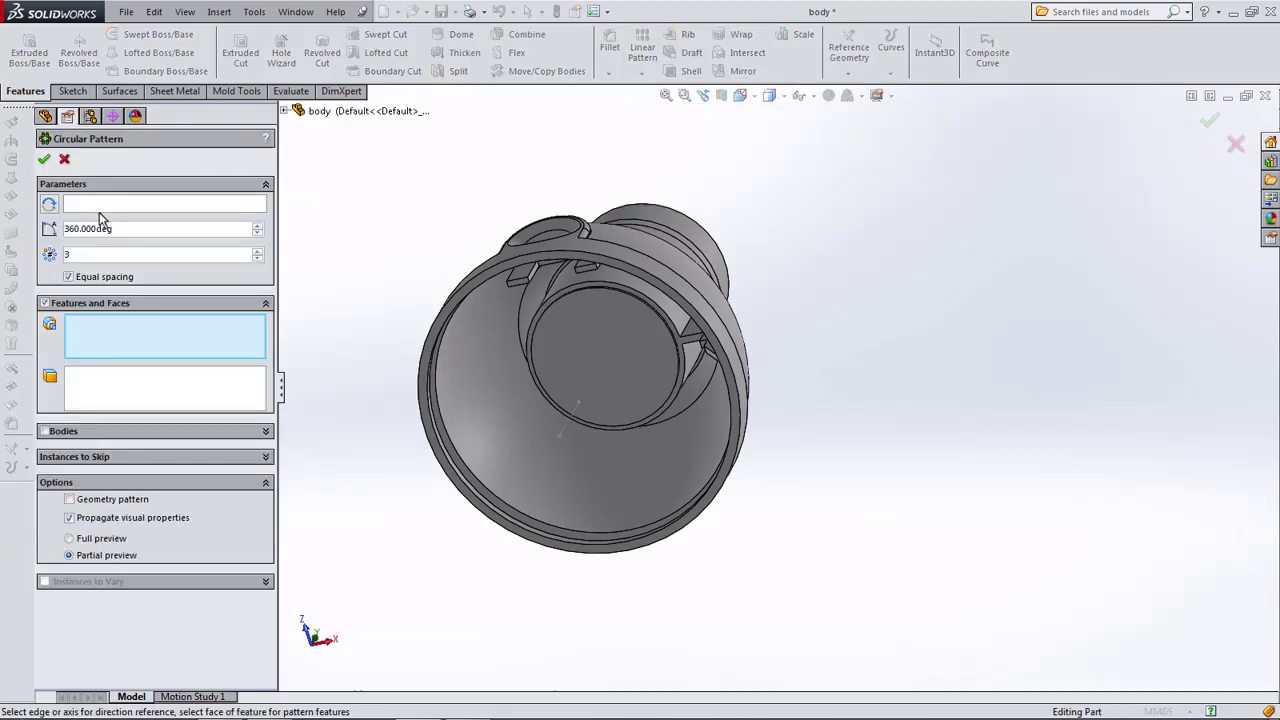
left_click(99, 210)
mouse_move(438, 326)
middle_mouse_down()
mouse_move(549, 498)
mouse_move(551, 532)
middle_mouse_up()
left_click(531, 514)
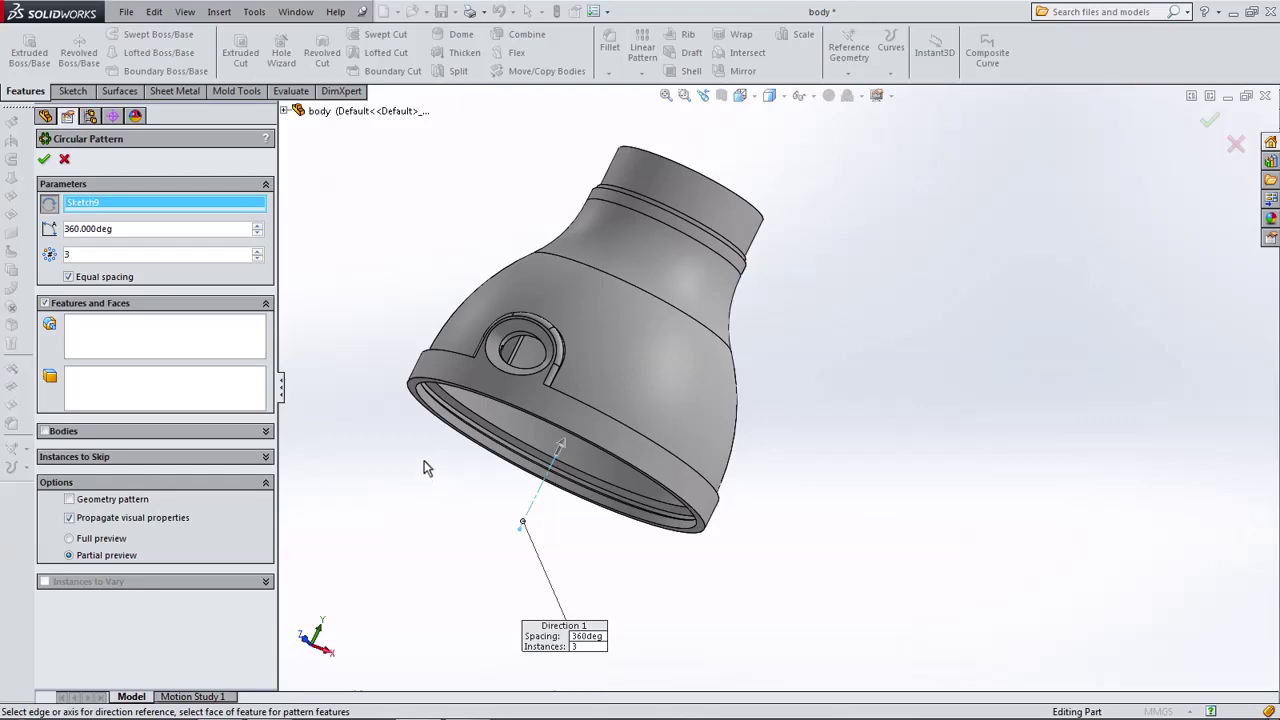
middle_click_drag(424, 468, 466, 372)
left_click(156, 348)
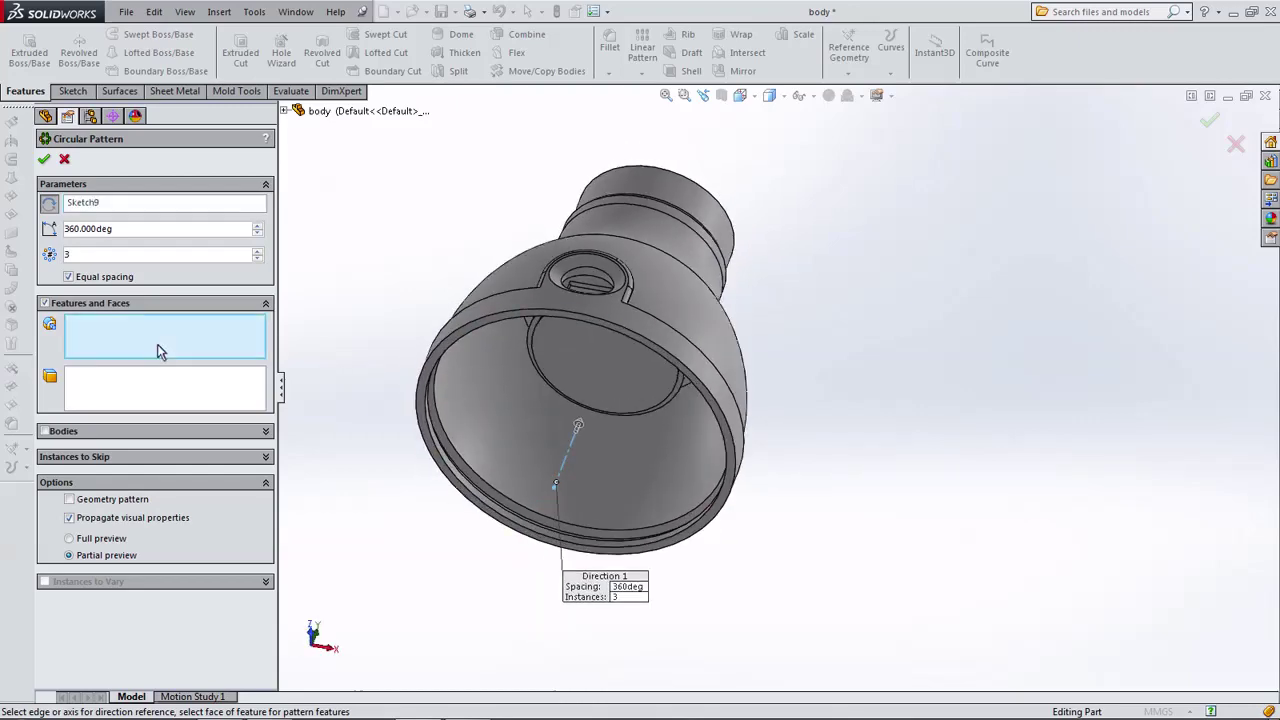
middle_click_drag(608, 339, 768, 410)
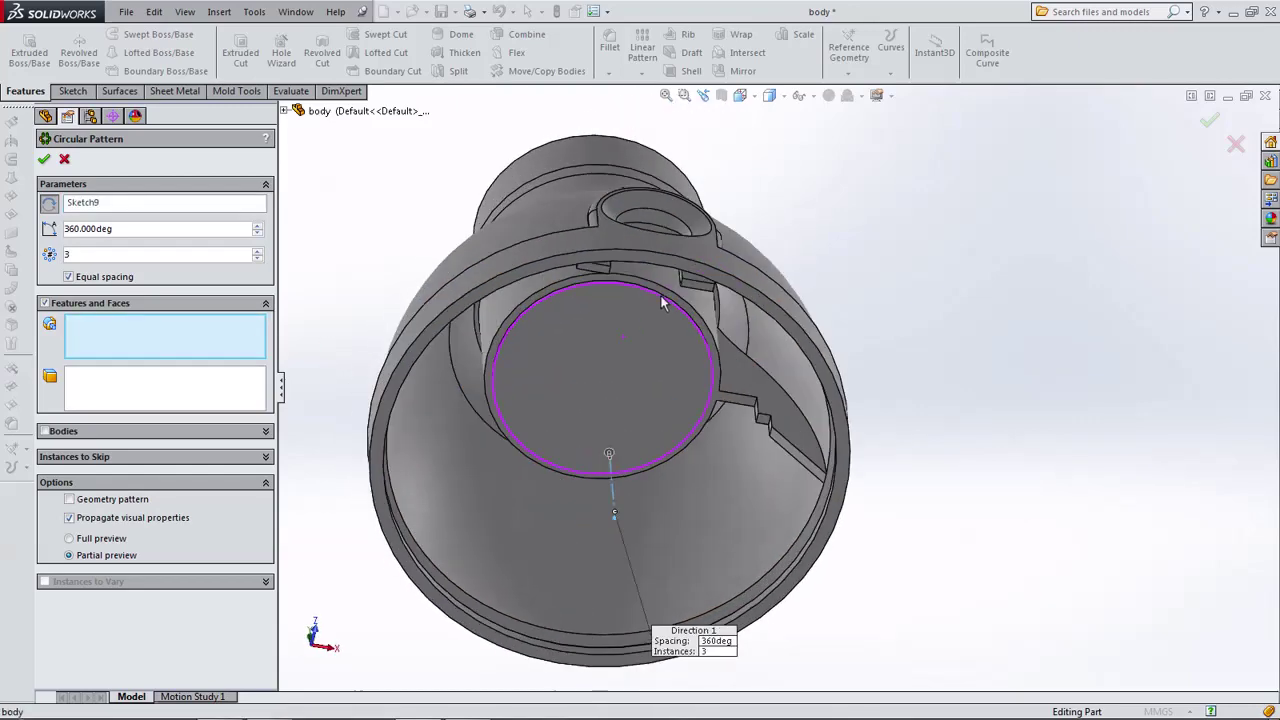
left_click(768, 410)
scroll(606, 317, "up", 5)
middle_click_drag(606, 317, 570, 322)
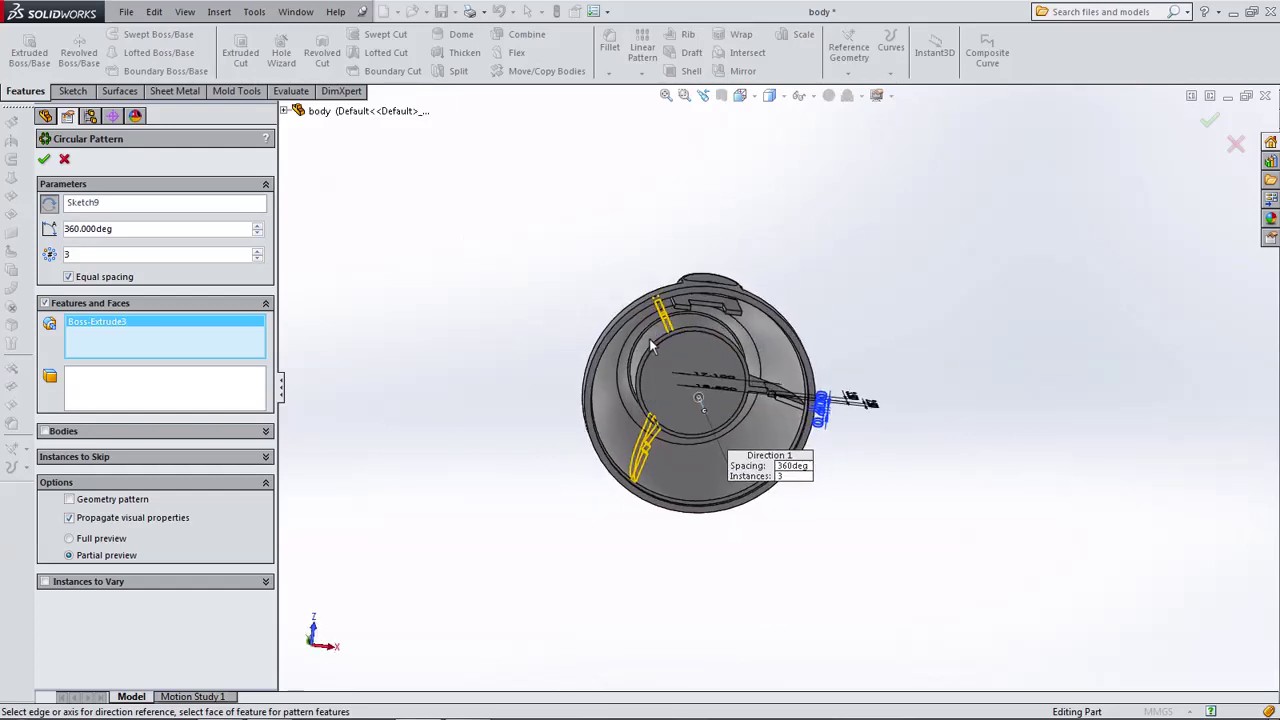
Set the pattern angle to 180 degrees for three instances and accept it as CirPattern1.
double_click(122, 230)
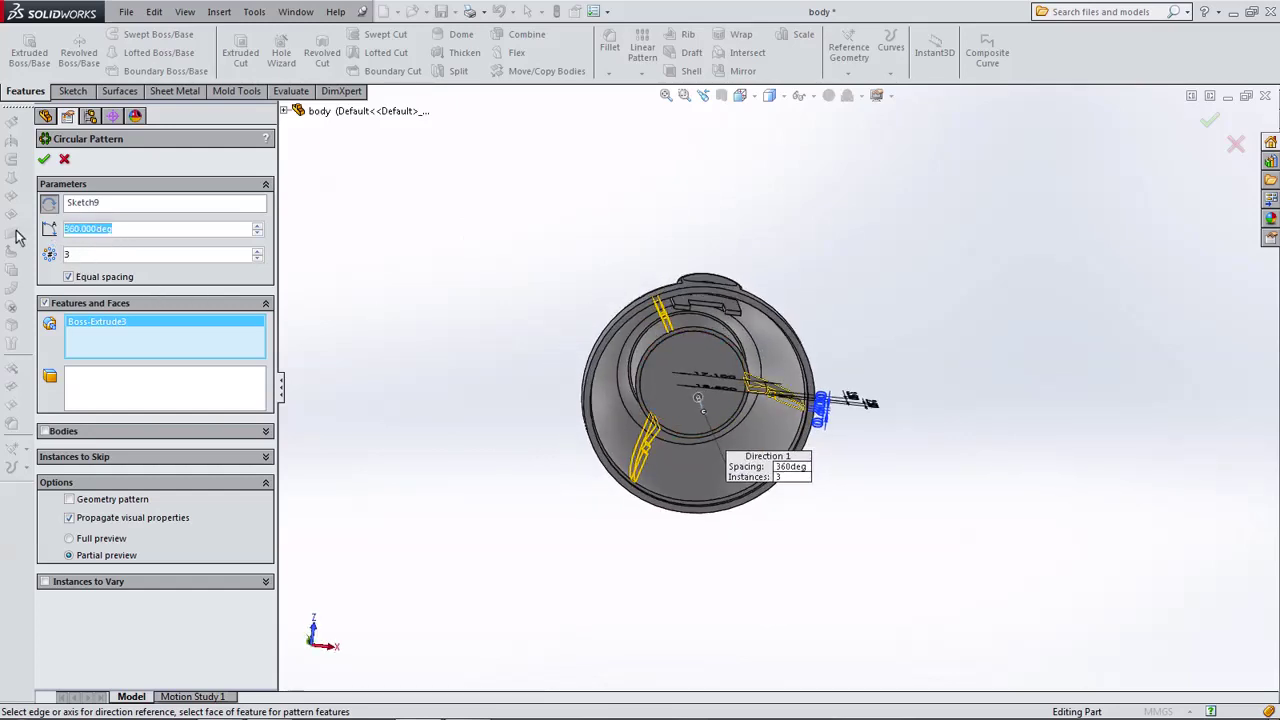
type("180")
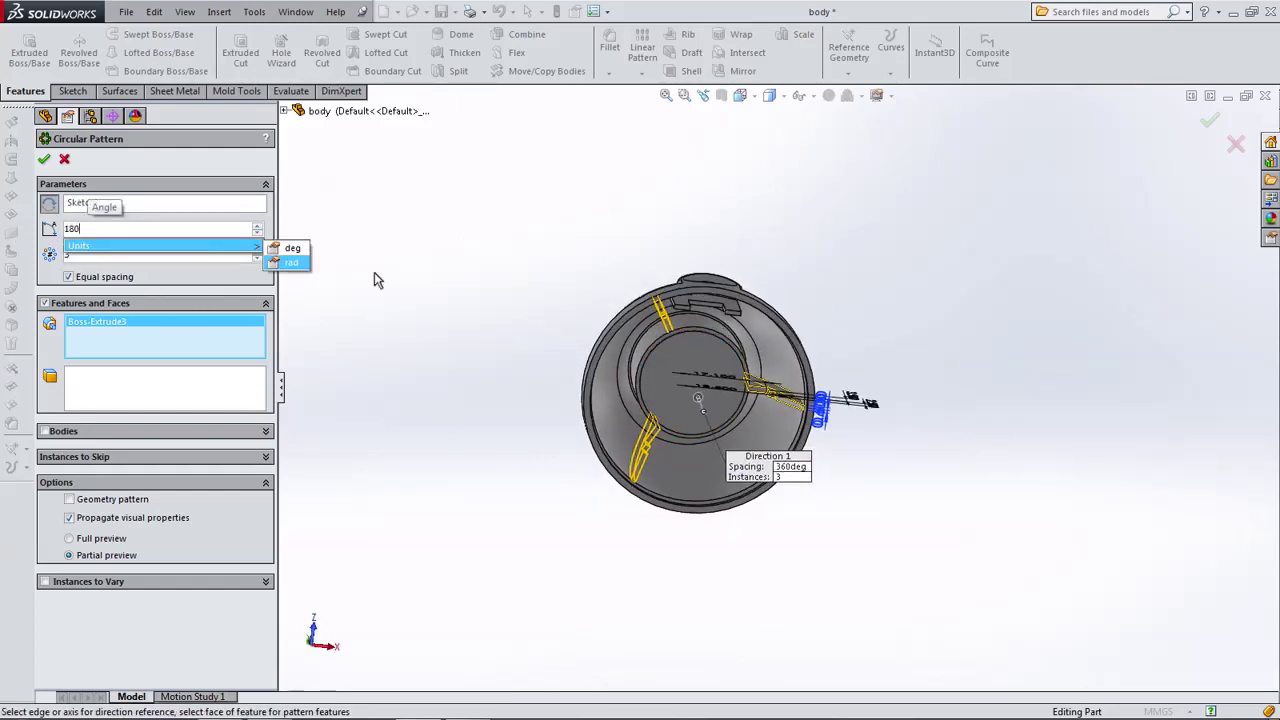
key("Return")
mouse_move(440, 308)
middle_mouse_down()
mouse_move(394, 291)
mouse_move(463, 354)
mouse_move(451, 394)
mouse_move(433, 362)
middle_mouse_up()
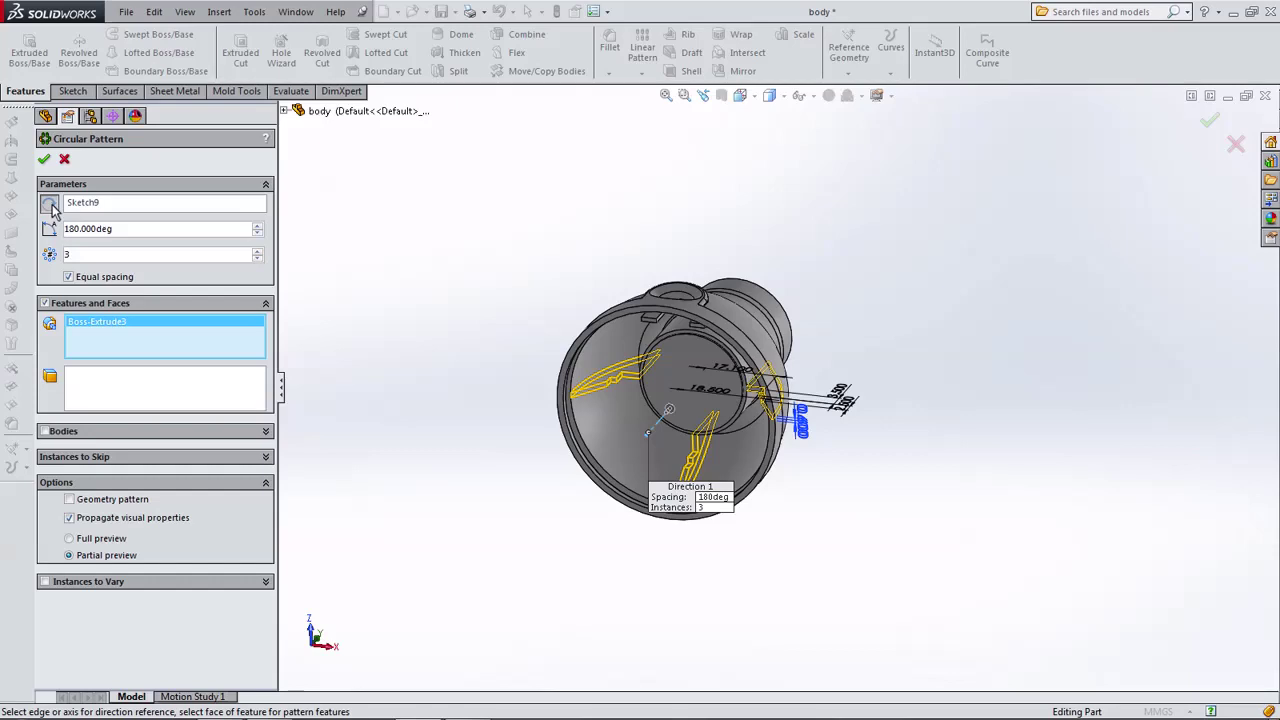
mouse_move(399, 379)
middle_mouse_down()
mouse_move(474, 311)
mouse_move(449, 349)
mouse_move(482, 375)
mouse_move(671, 199)
mouse_move(715, 355)
mouse_move(702, 402)
middle_mouse_up()
left_click(44, 160)
Section the part along the Right Plane and view the halved part from the left.
left_click(721, 95)
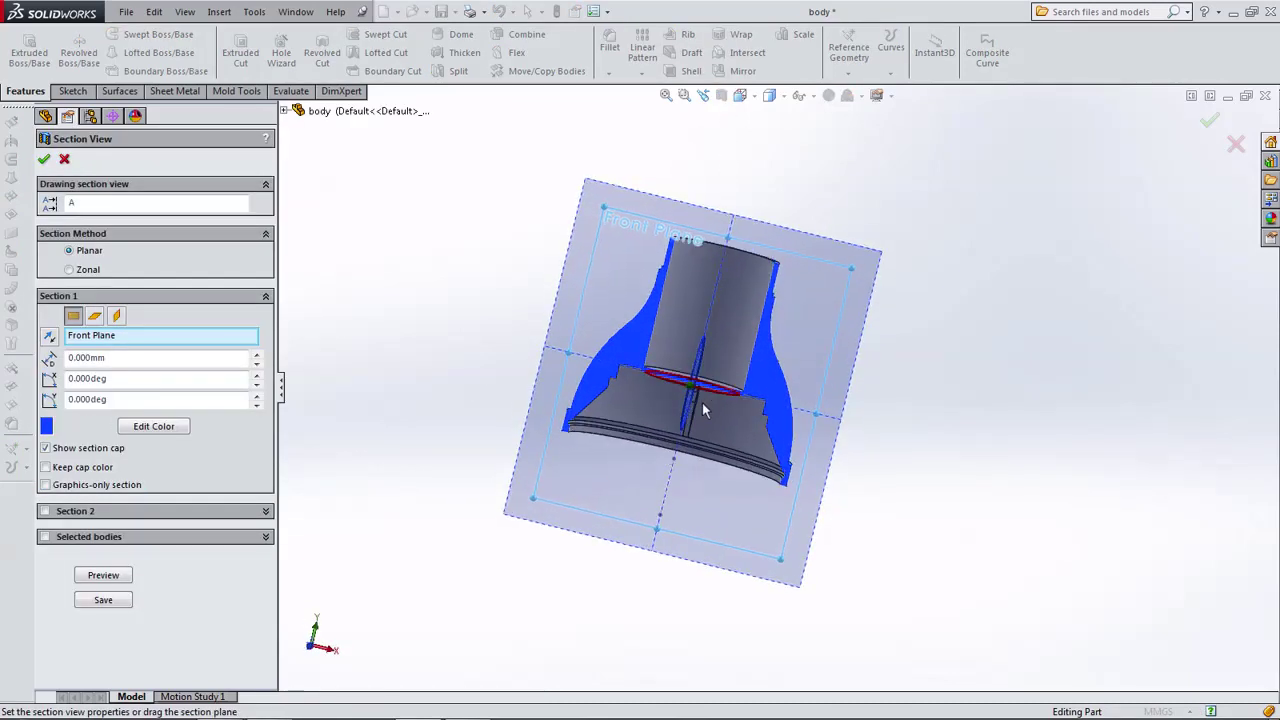
left_click(740, 95)
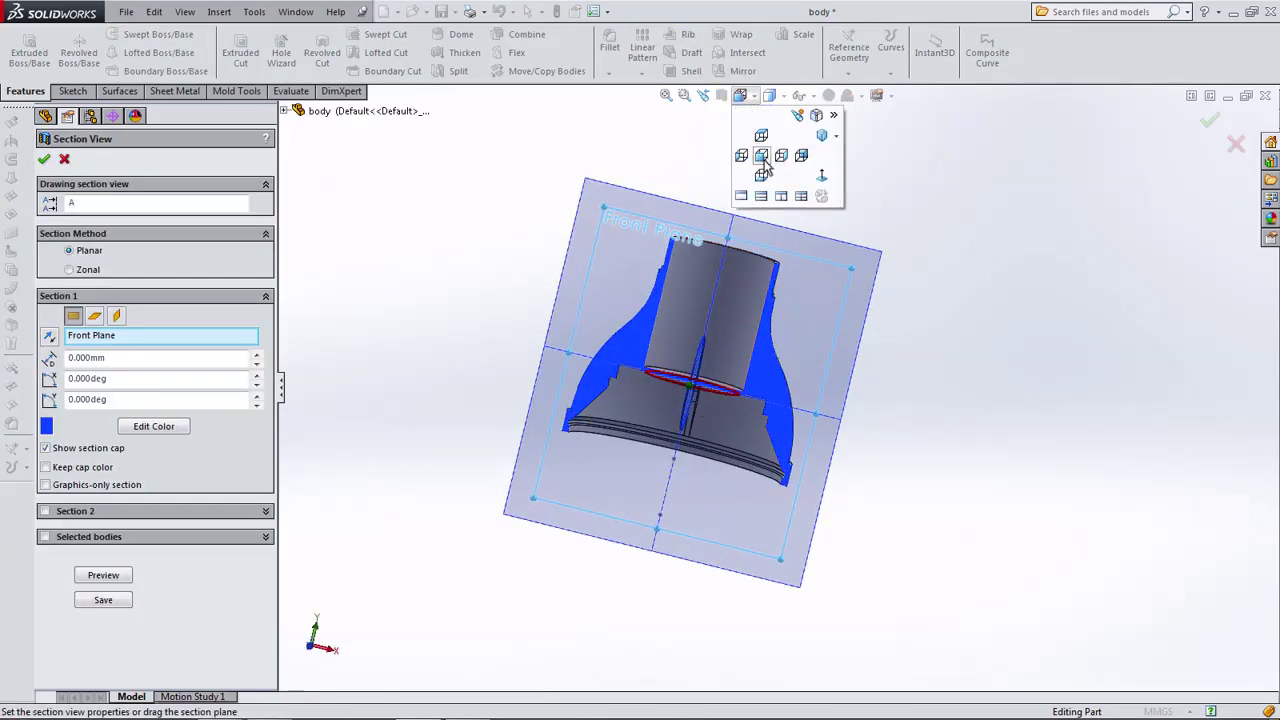
left_click(761, 155)
left_click(116, 316)
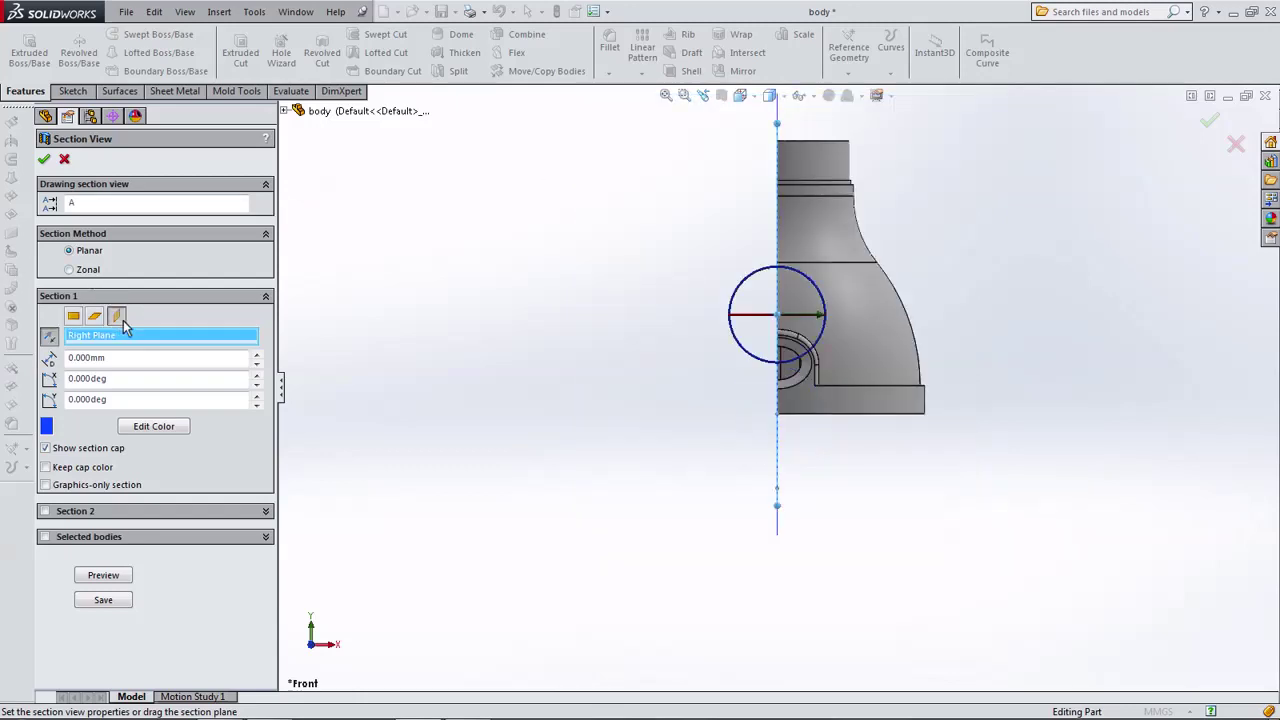
left_click(43, 158)
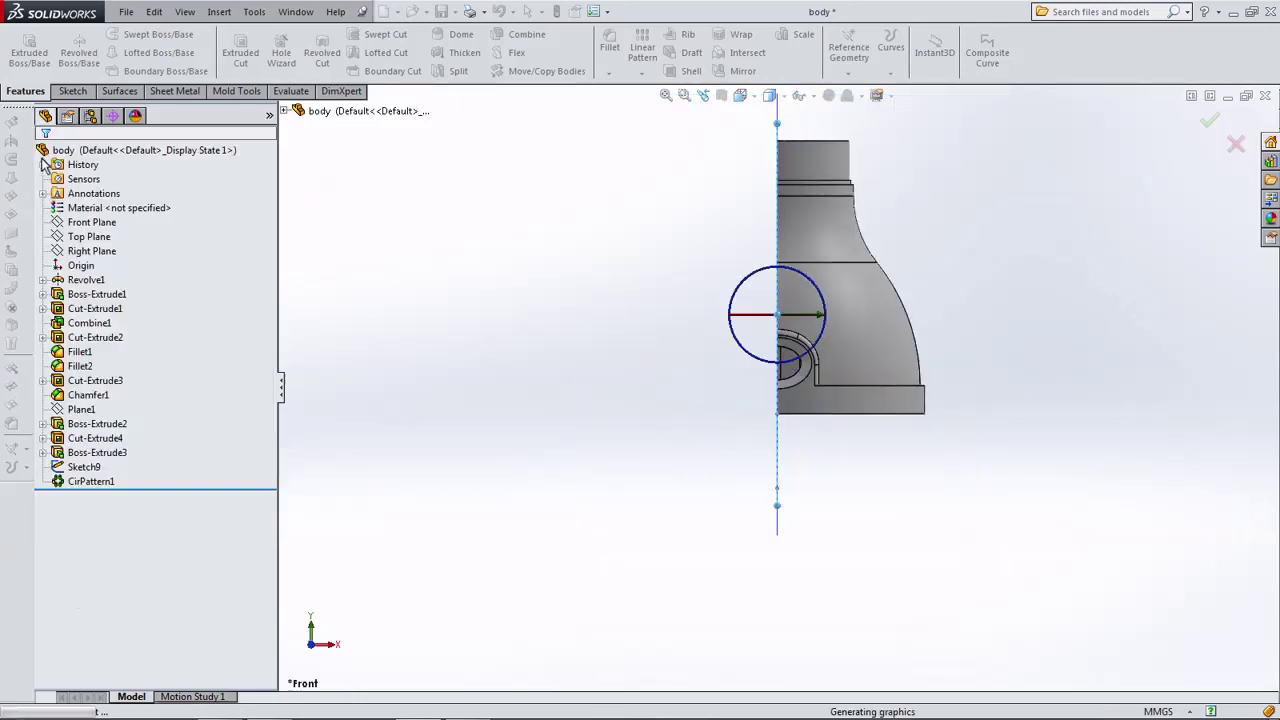
left_click(740, 95)
left_click(741, 153)
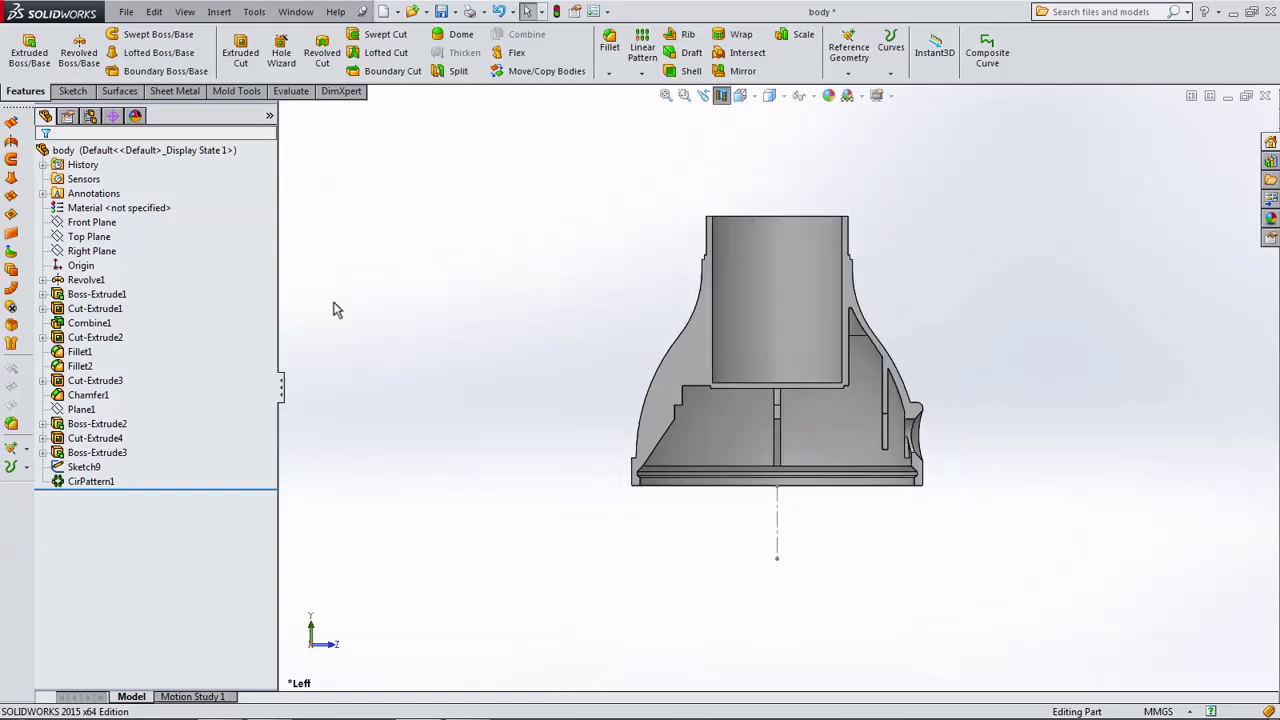
Start a new sketch on the Front Plane.
scroll(740, 346, "up", 2)
left_click(55, 280)
left_click(90, 222)
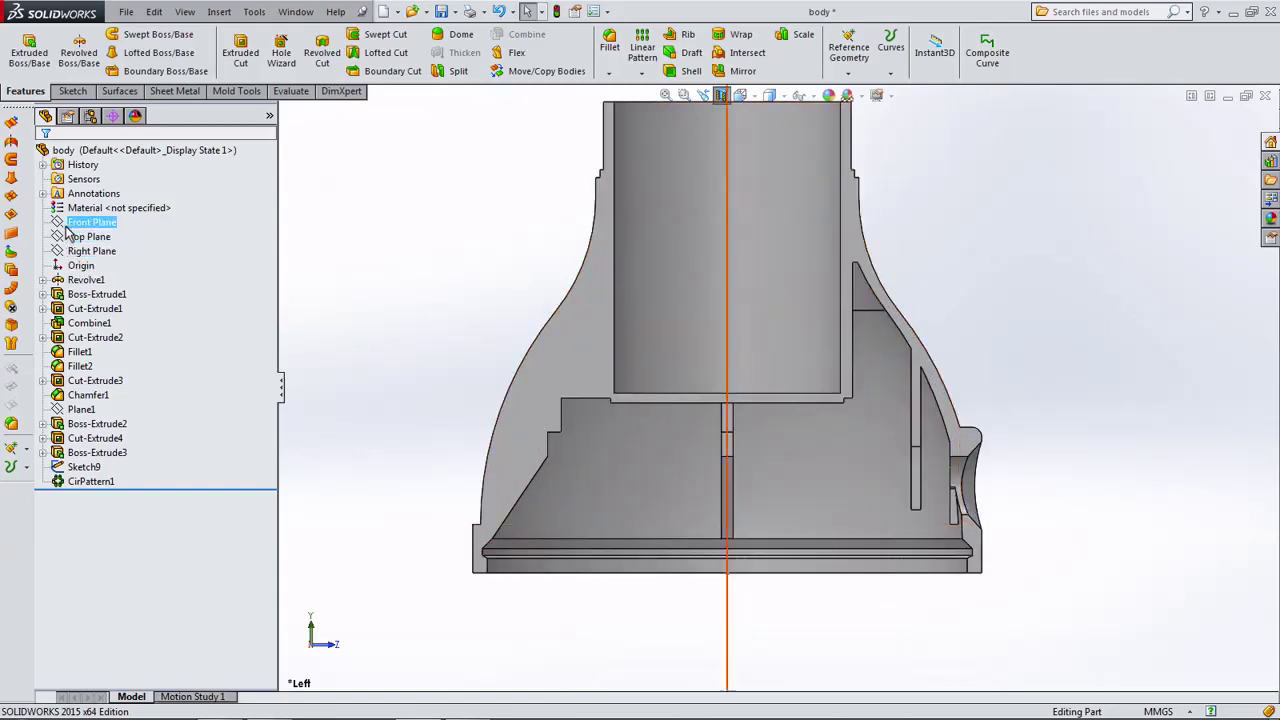
left_click(100, 202)
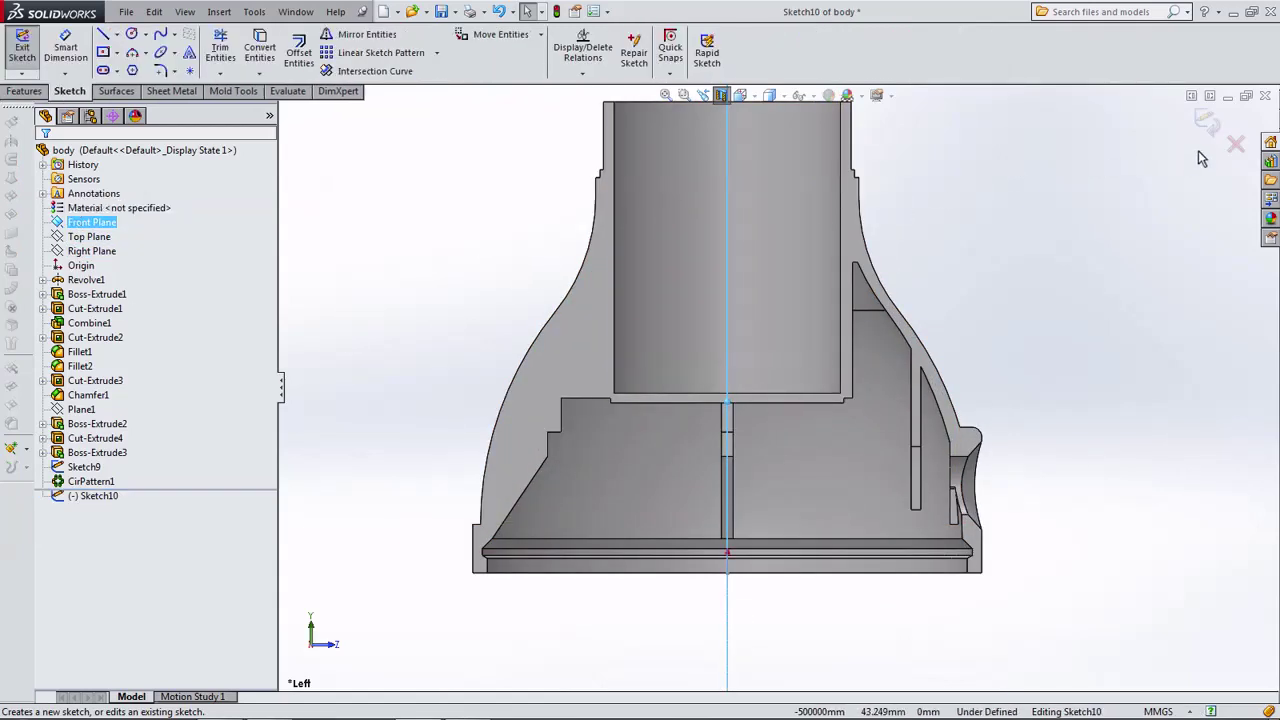
Discard Sketch10 and start a new sketch on the Right Plane instead.
left_click(1236, 145)
left_click(110, 251)
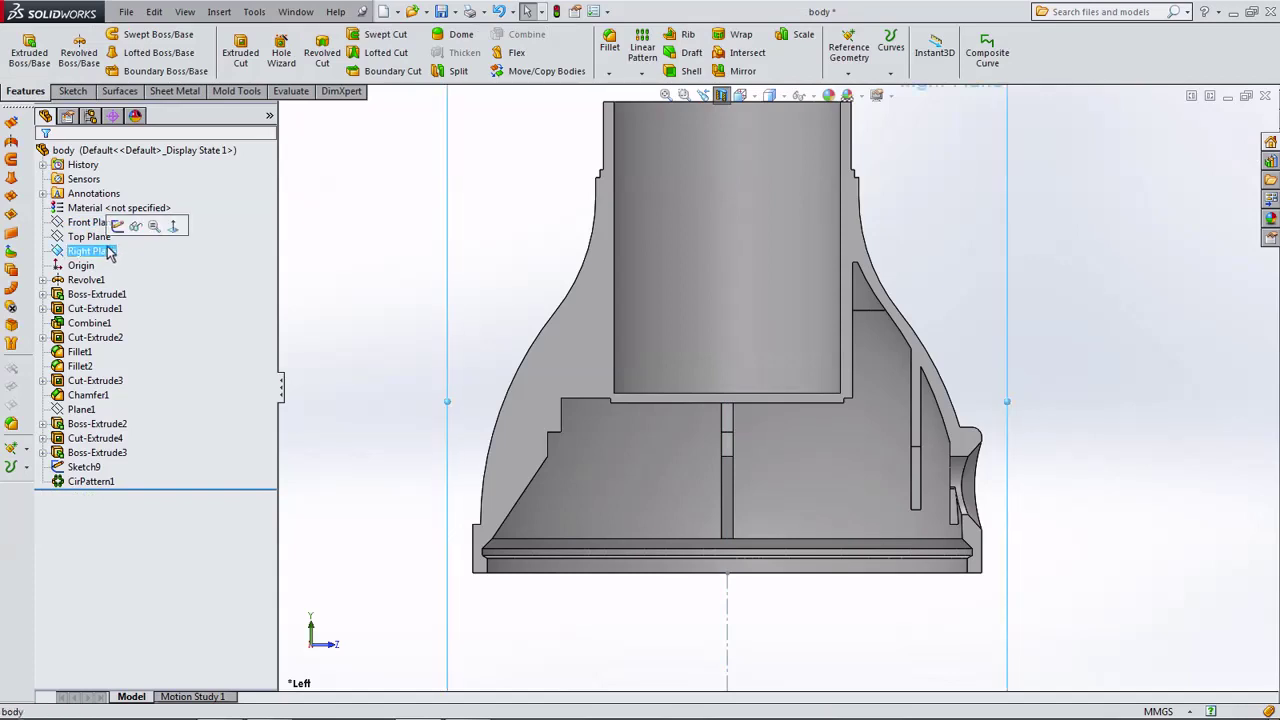
left_click(118, 226)
Draw a closed four-line gusset outline from the inner tube corner up to the outer wall.
left_click(103, 36)
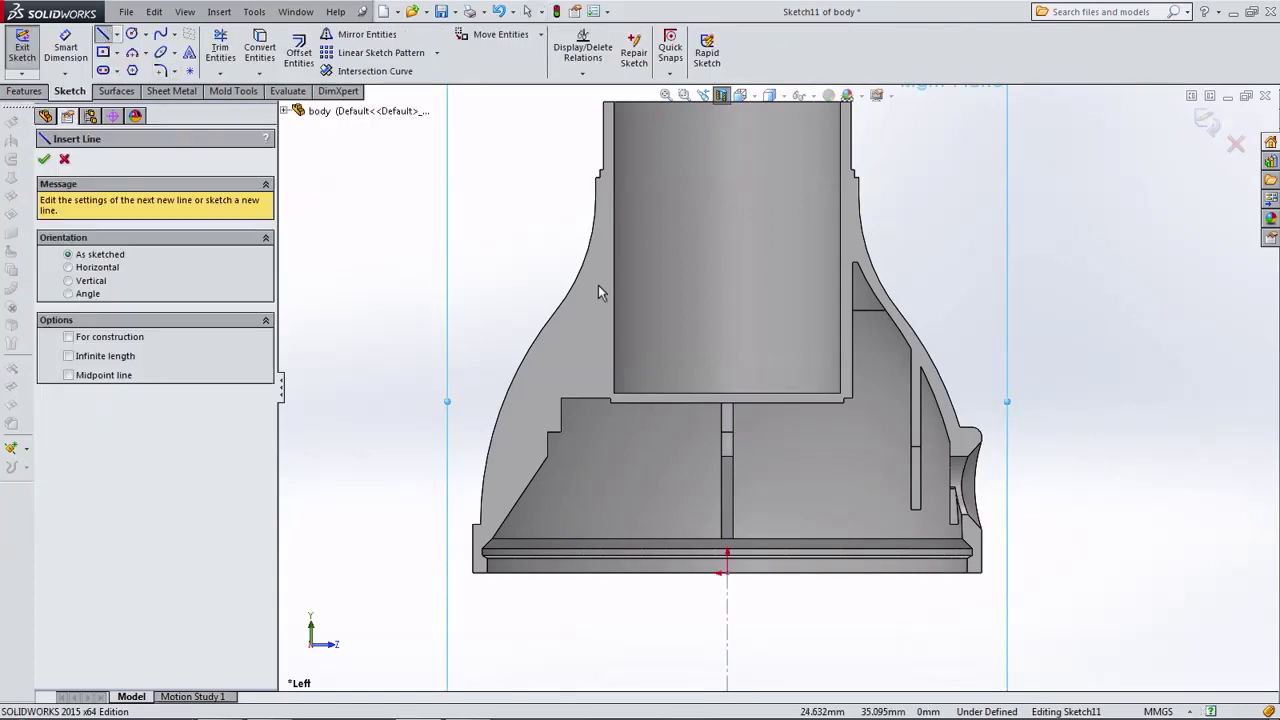
scroll(855, 380, "down", 3)
left_click(829, 424)
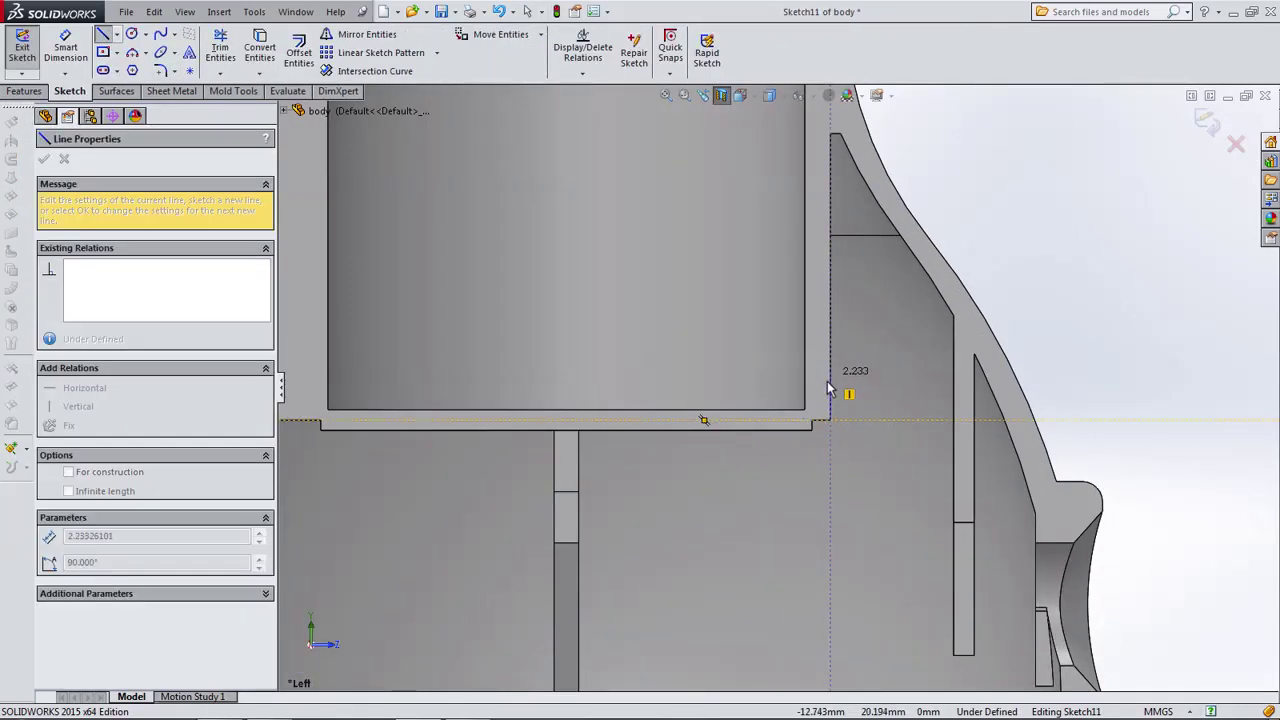
left_click(961, 420)
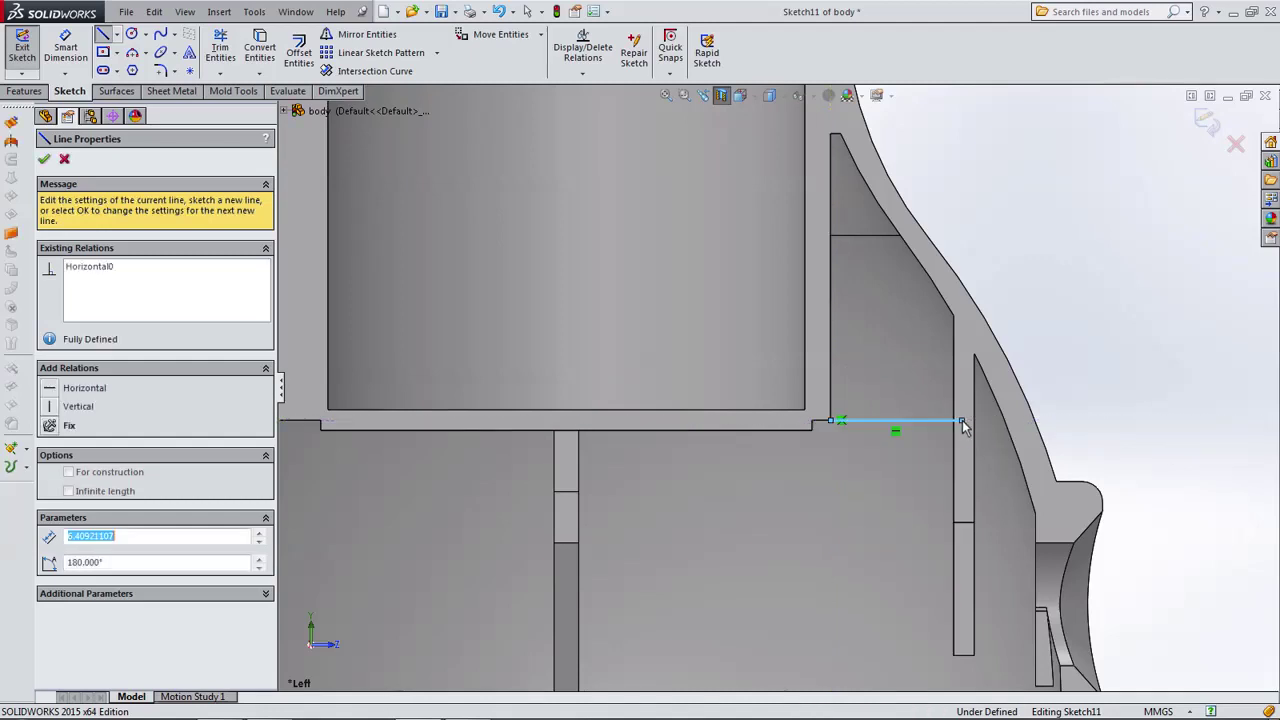
left_click(961, 306)
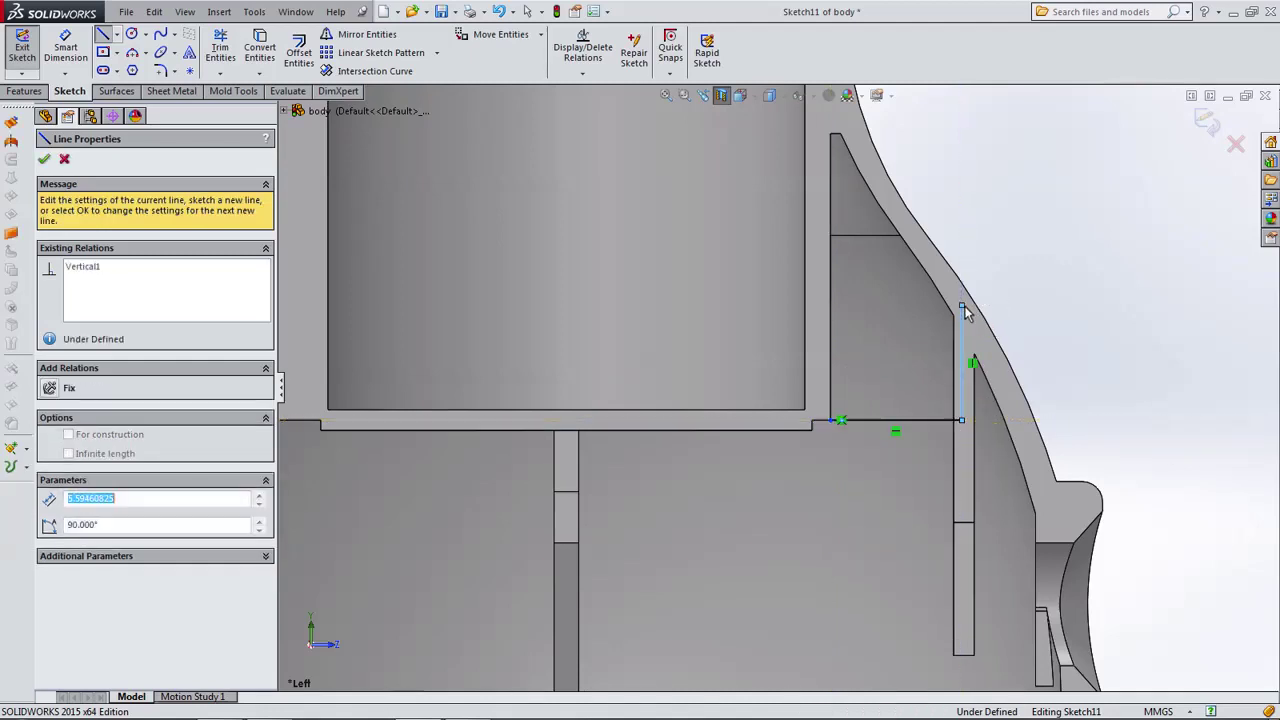
left_click(843, 118)
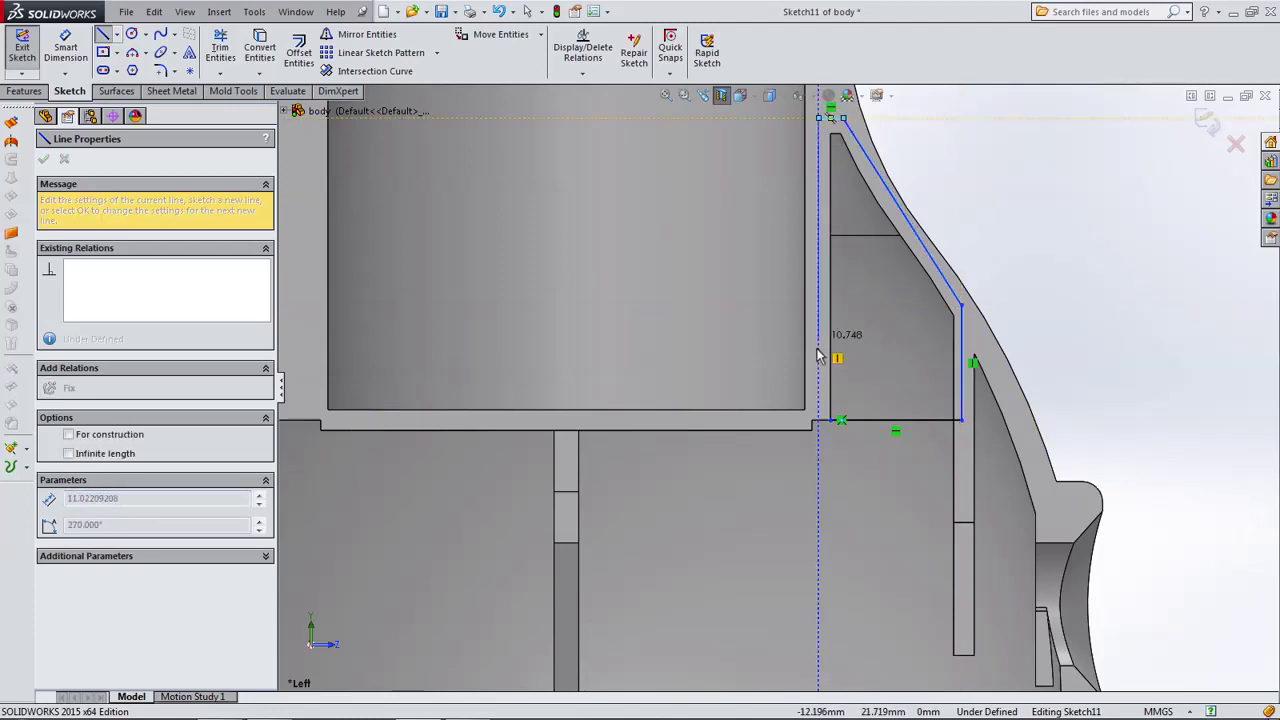
left_click(819, 421)
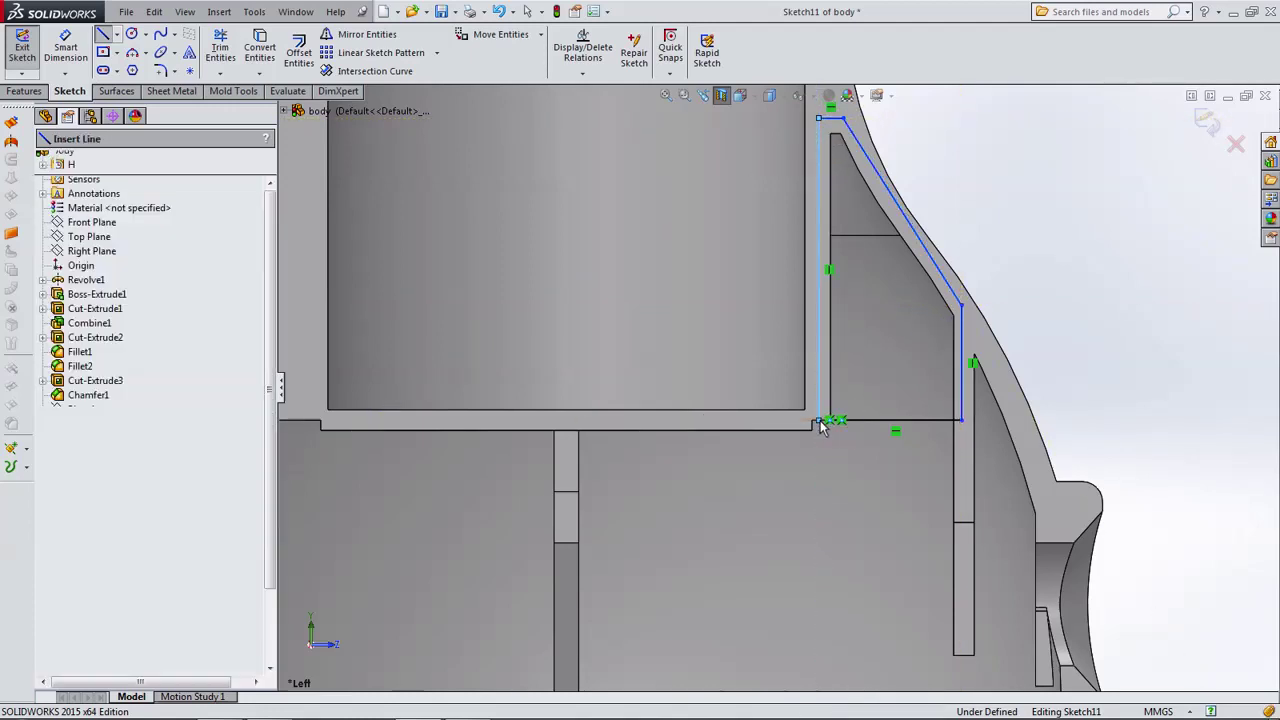
Check the outline's closing corner is joined and angle the sectioned view.
scroll(834, 422, "down", 3)
left_click(808, 424)
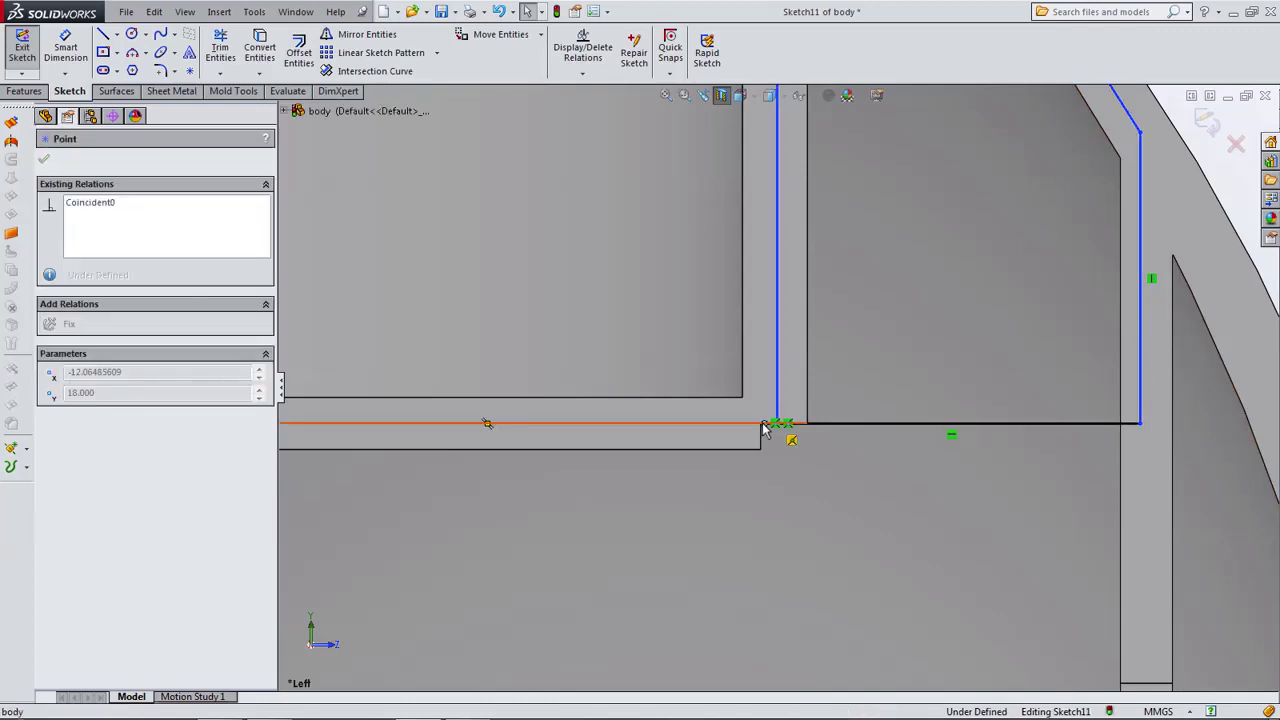
key("Escape")
scroll(750, 415, "up", 3)
scroll(700, 390, "up", 5)
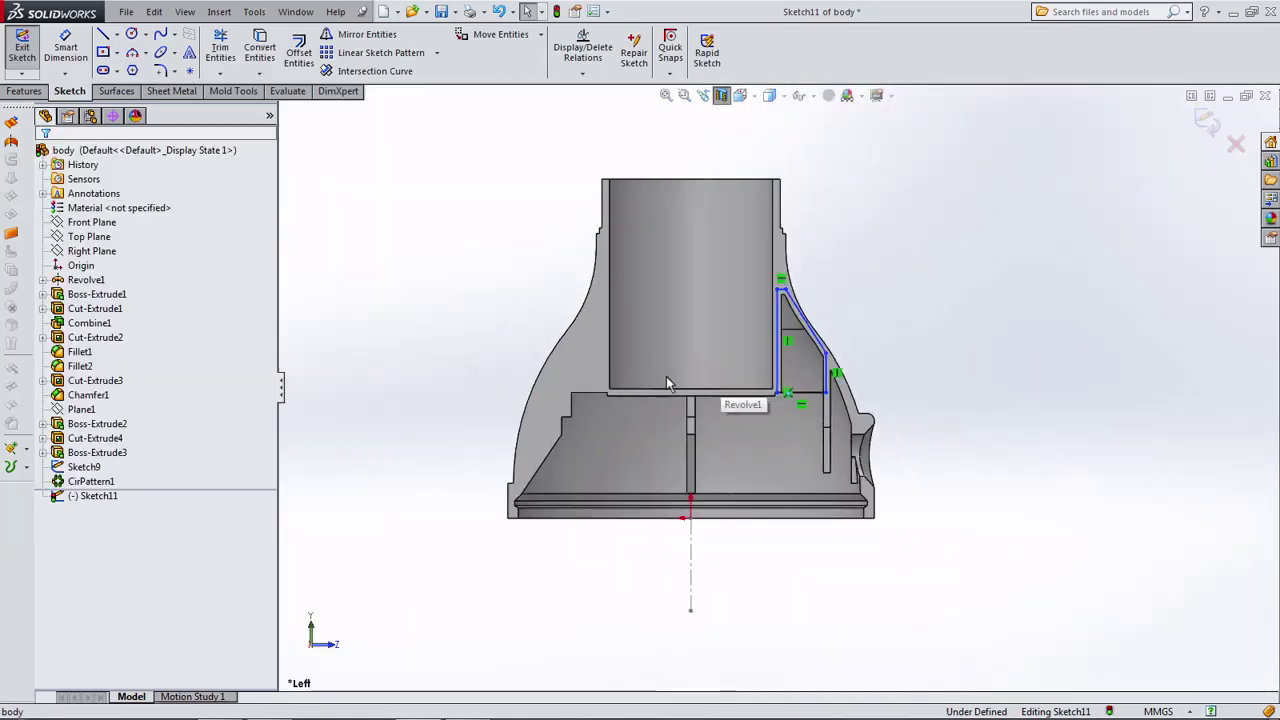
mouse_move(543, 286)
middle_mouse_down()
mouse_move(528, 120)
mouse_move(532, 206)
middle_mouse_up()
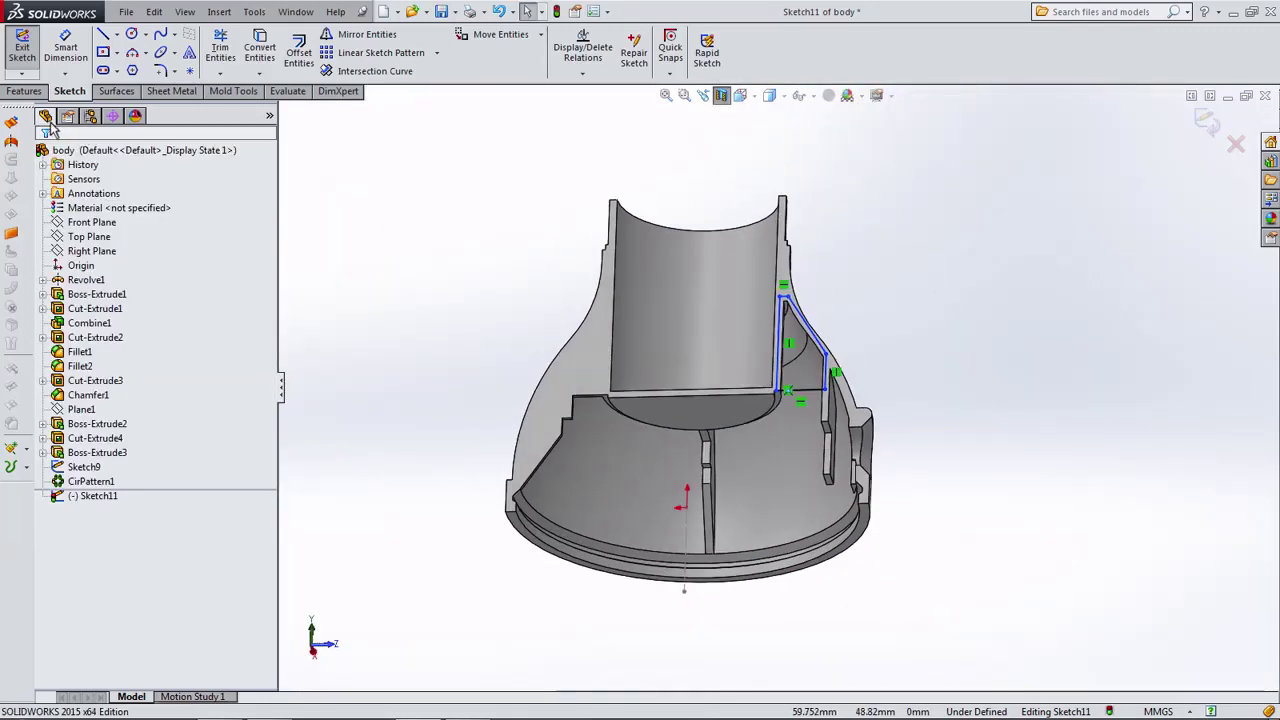
left_click(24, 92)
Extrude the gusset outline 0.600 mm to both sides as Boss-Extrude4.
left_click(20, 62)
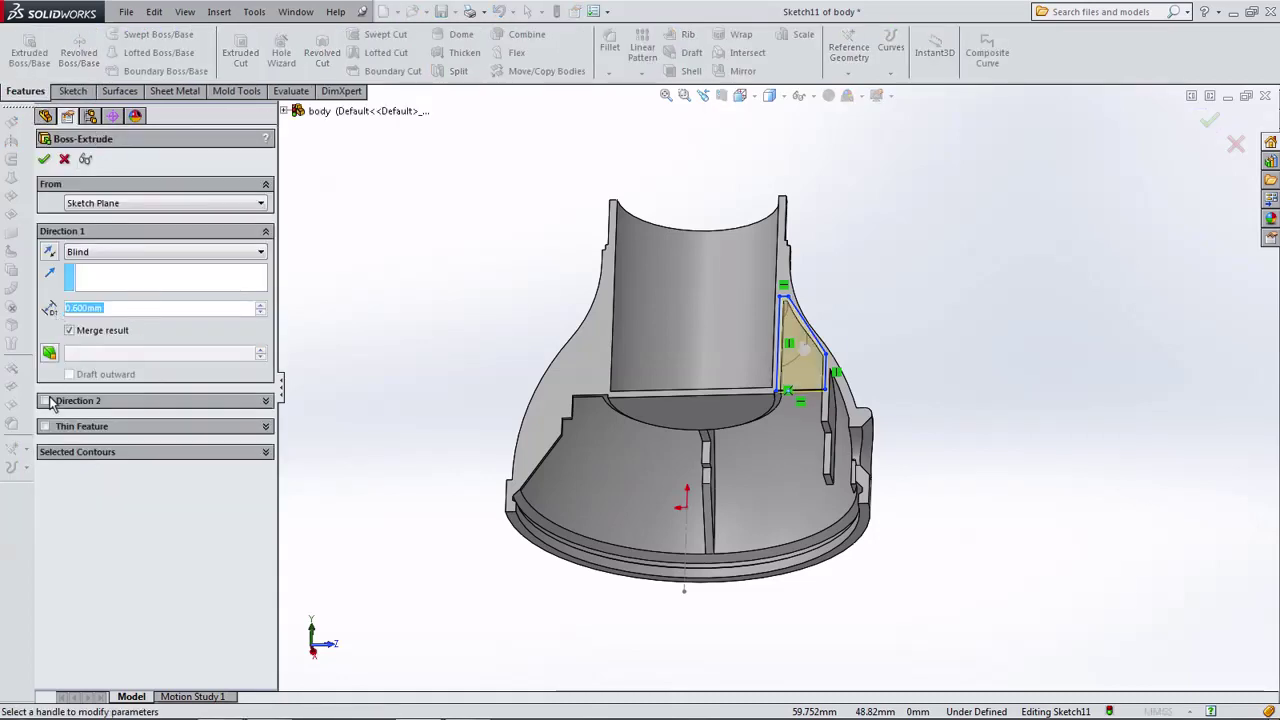
left_click(45, 401)
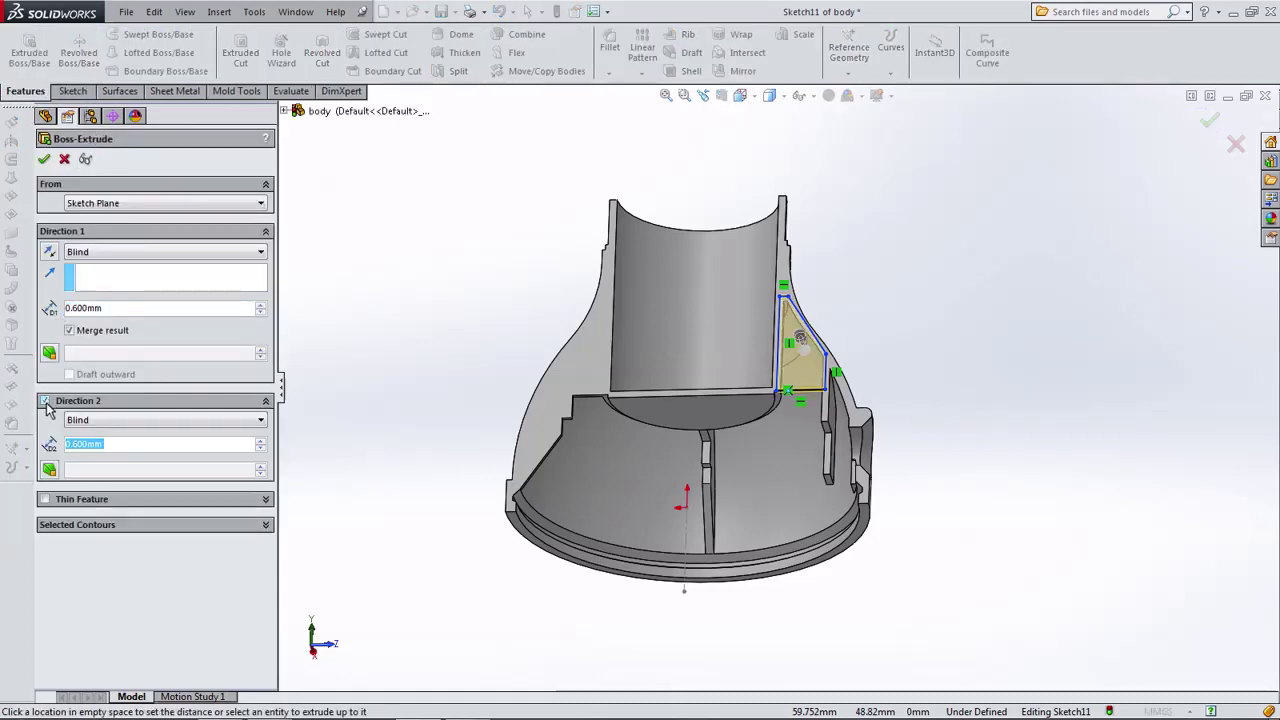
left_click(45, 160)
Turn off the section view to show the whole uncut part from below.
mouse_move(371, 200)
middle_mouse_down()
mouse_move(358, 245)
mouse_move(298, 263)
mouse_move(403, 272)
middle_mouse_up()
left_click(721, 95)
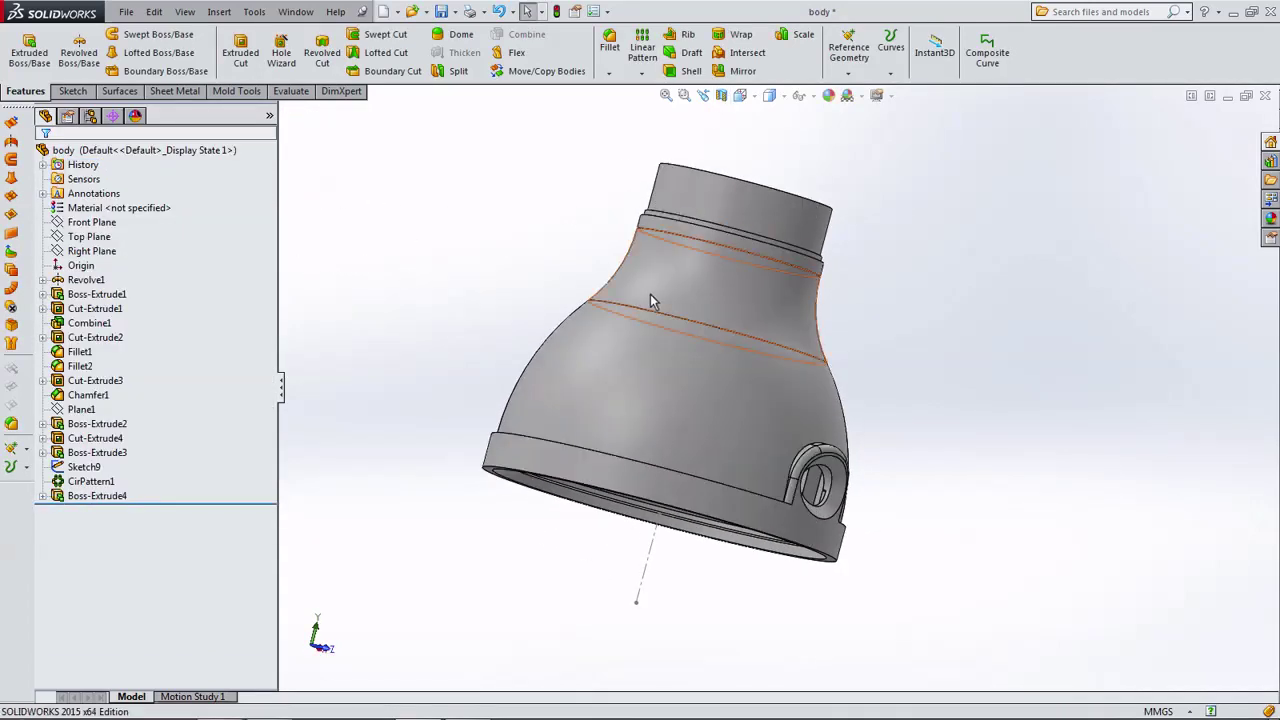
middle_click_drag(651, 301, 670, 62)
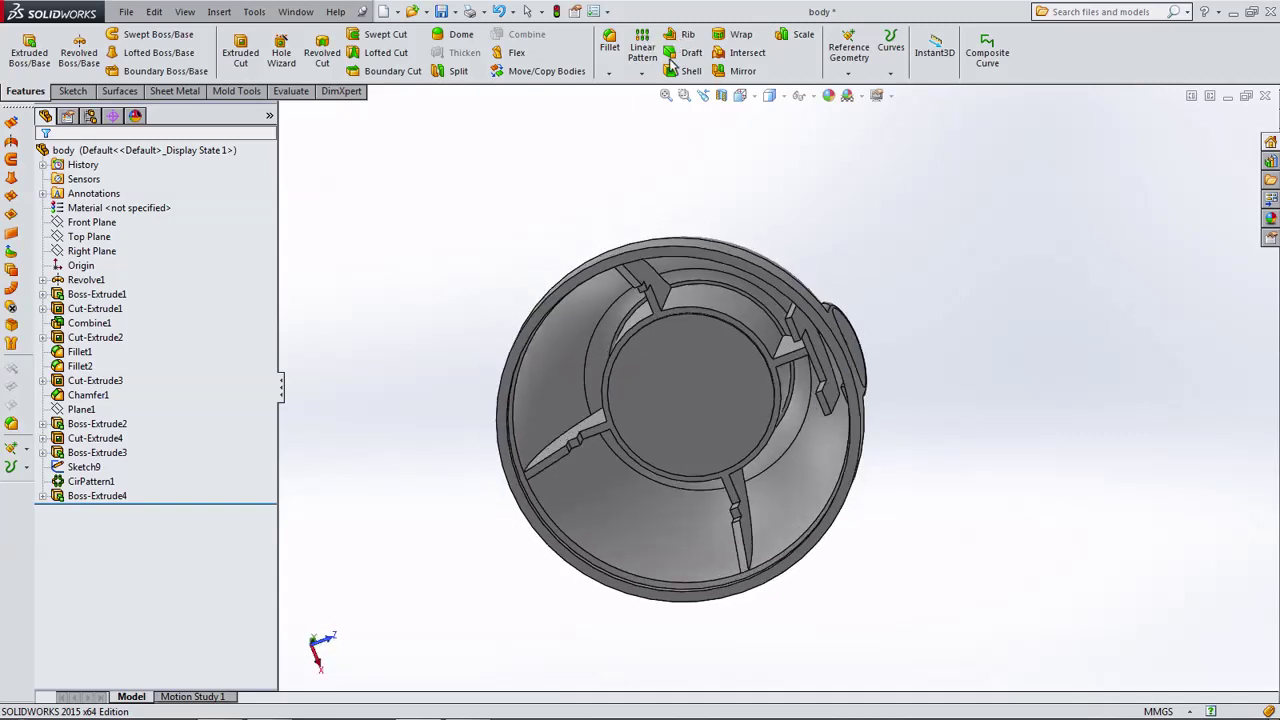
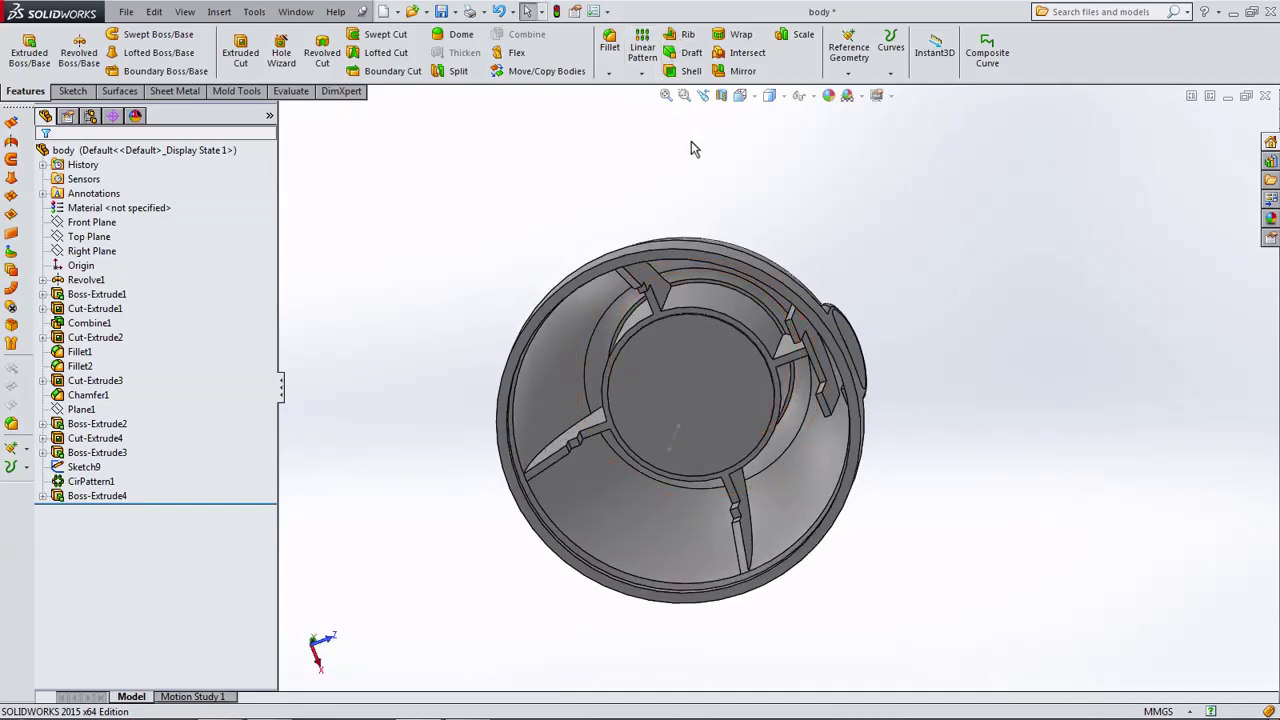
Start a new sketch on the Top Plane.
mouse_move(674, 447)
middle_mouse_down()
mouse_move(663, 391)
mouse_move(471, 394)
middle_mouse_up()
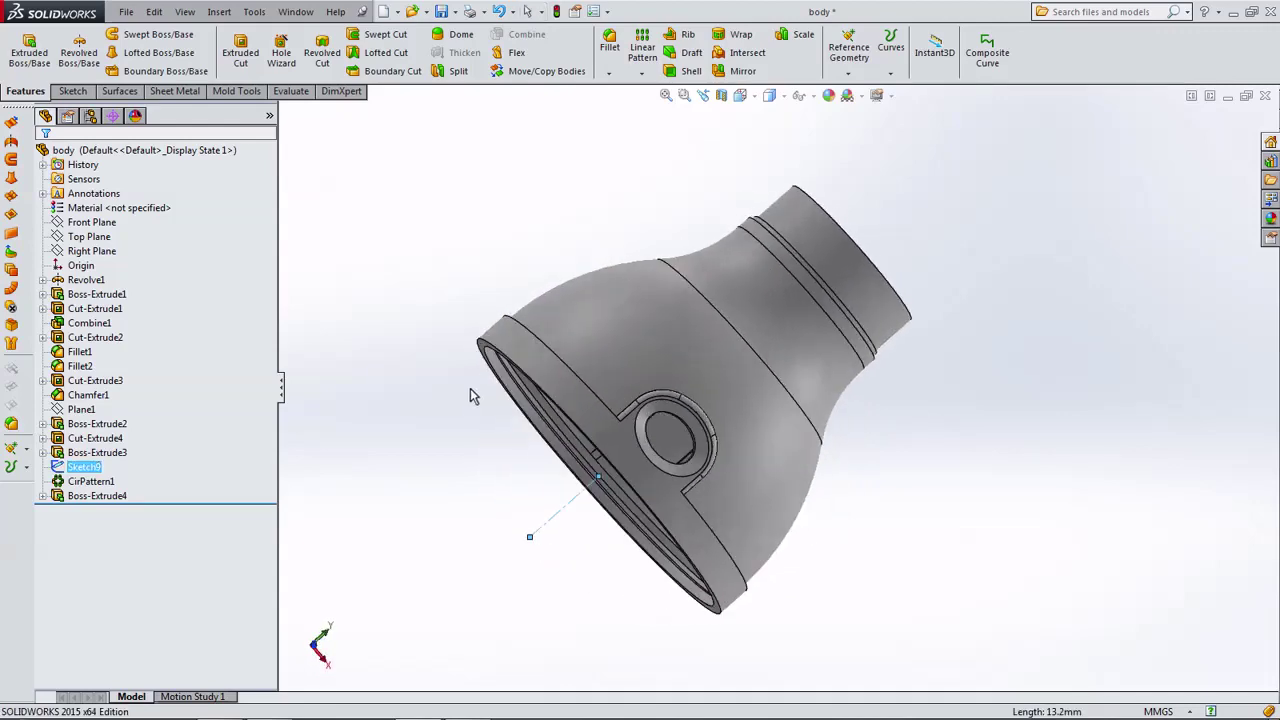
middle_click_drag(395, 344, 285, 300)
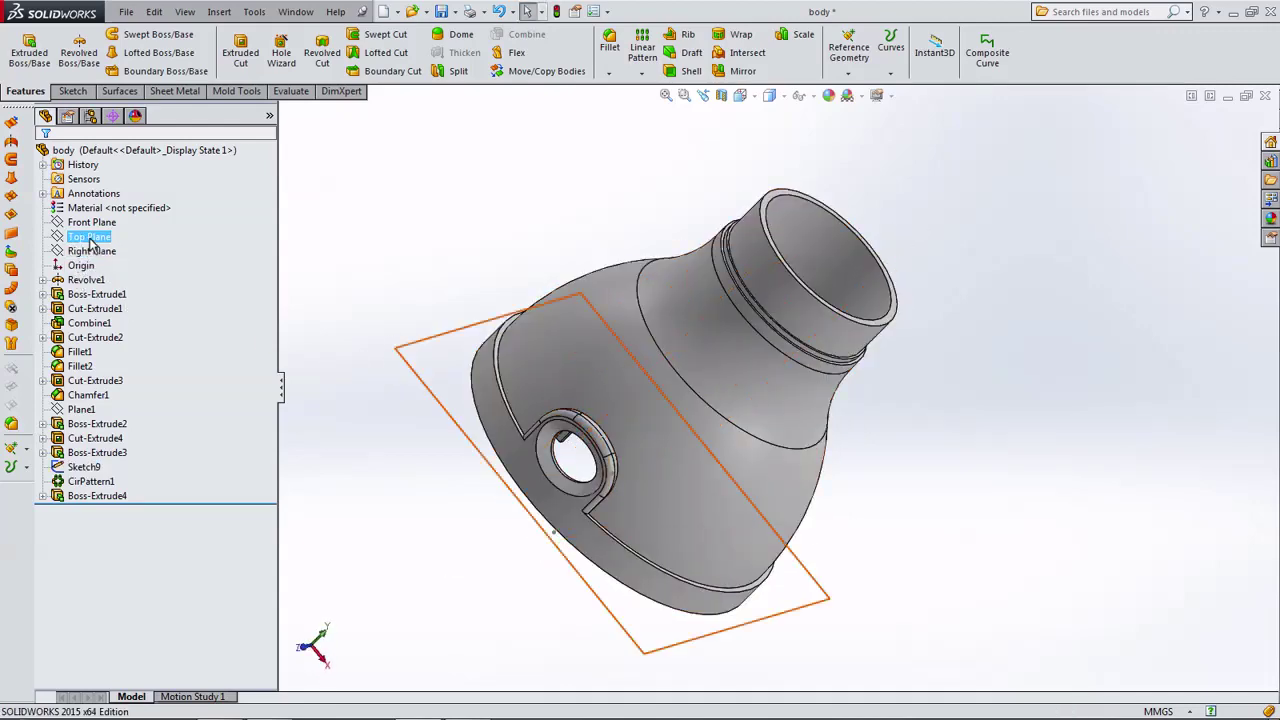
left_click(98, 234)
left_click(100, 217)
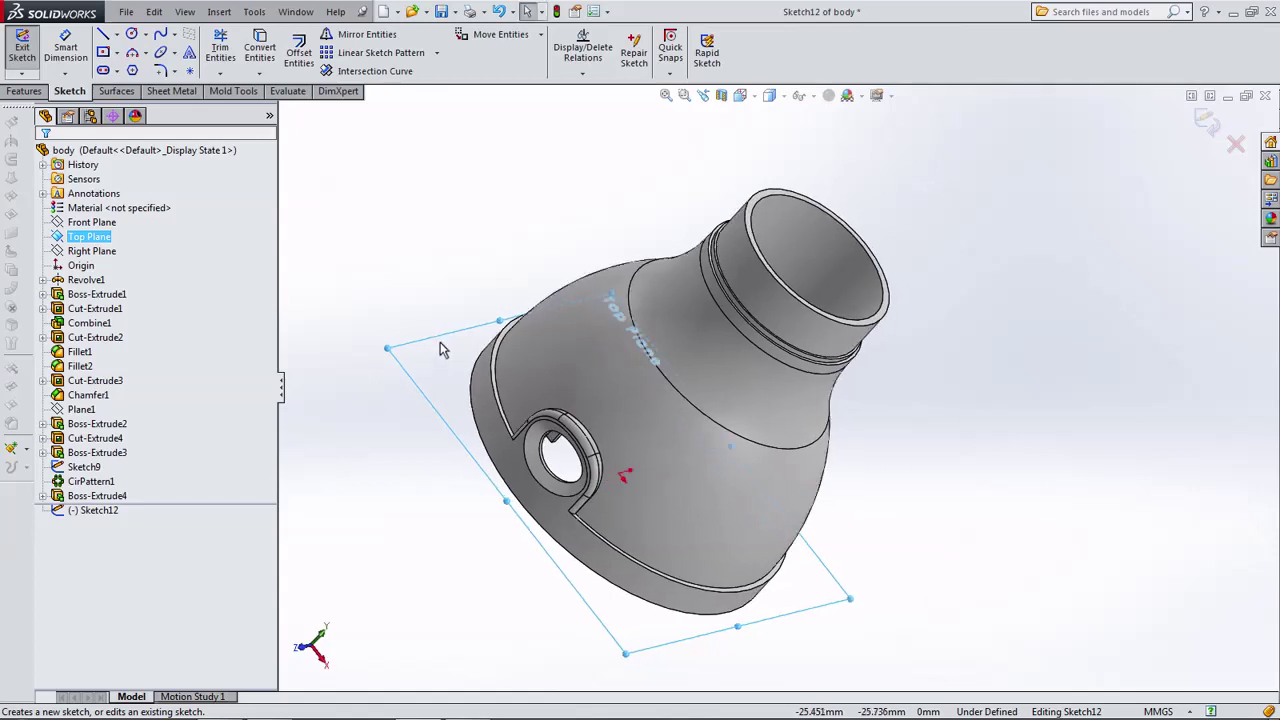
left_click(740, 95)
left_click(761, 177)
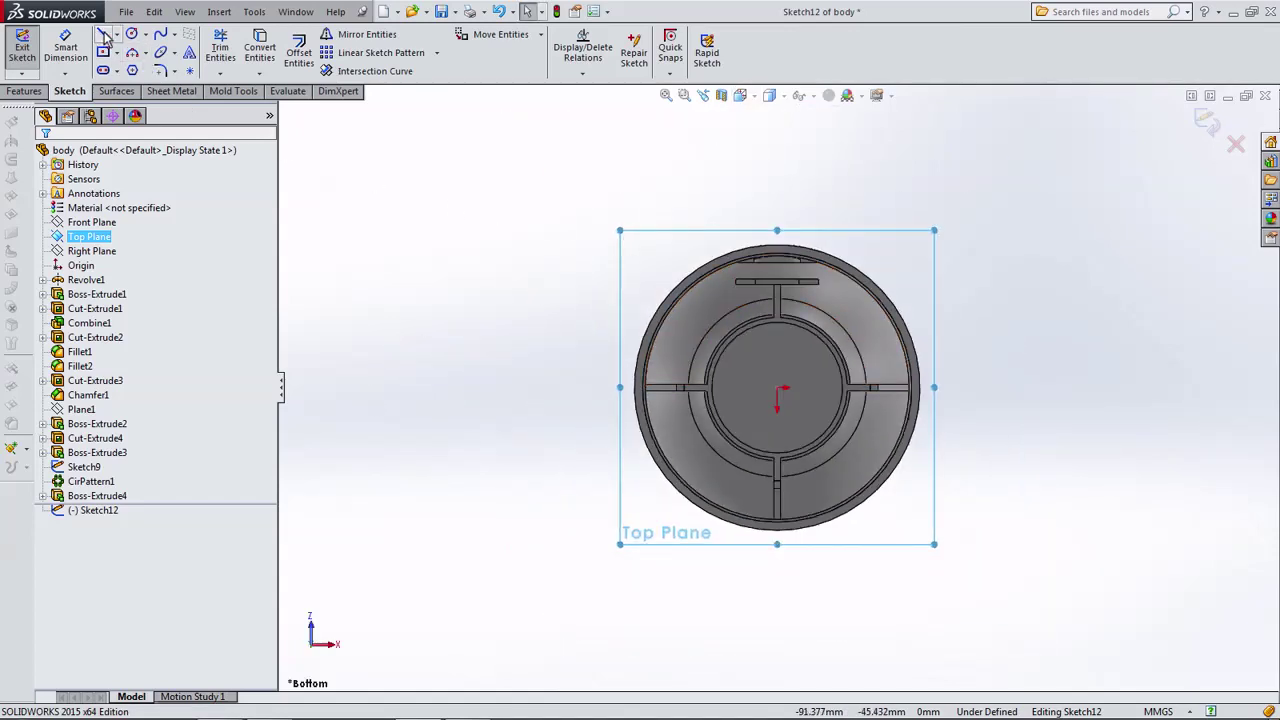
middle_click_drag(551, 200, 563, 590)
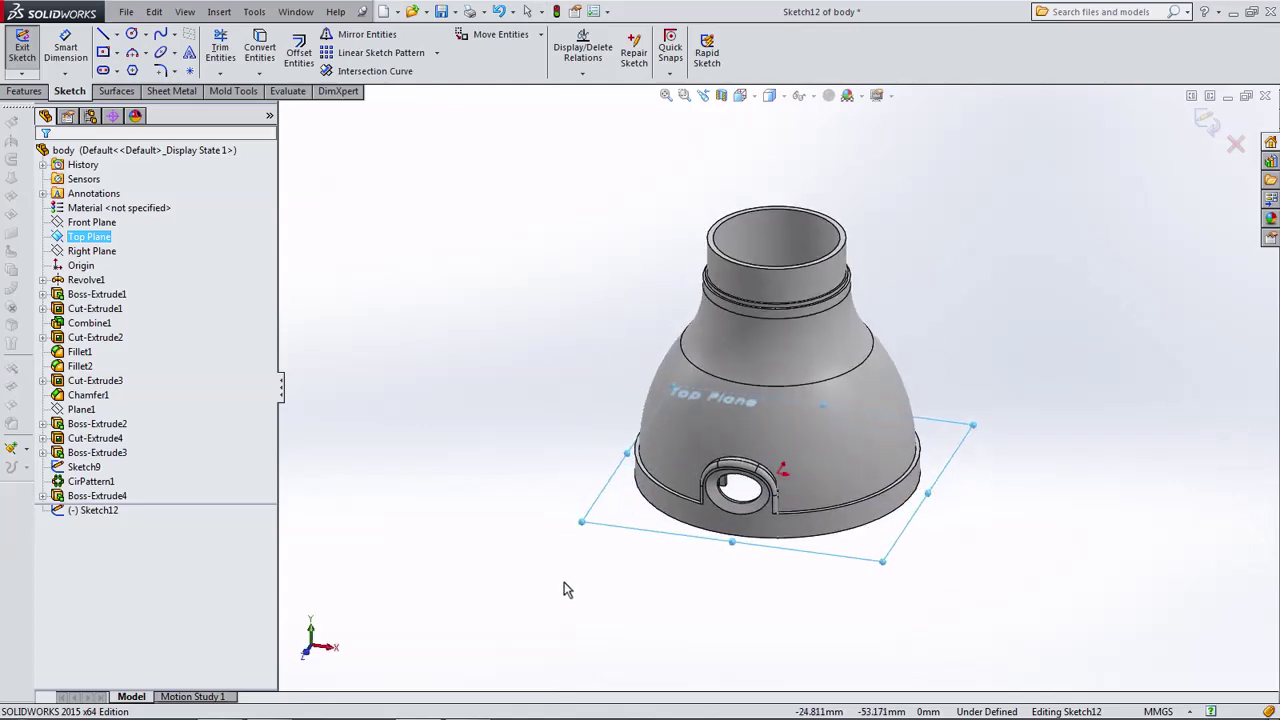
scroll(795, 500, "down", 5)
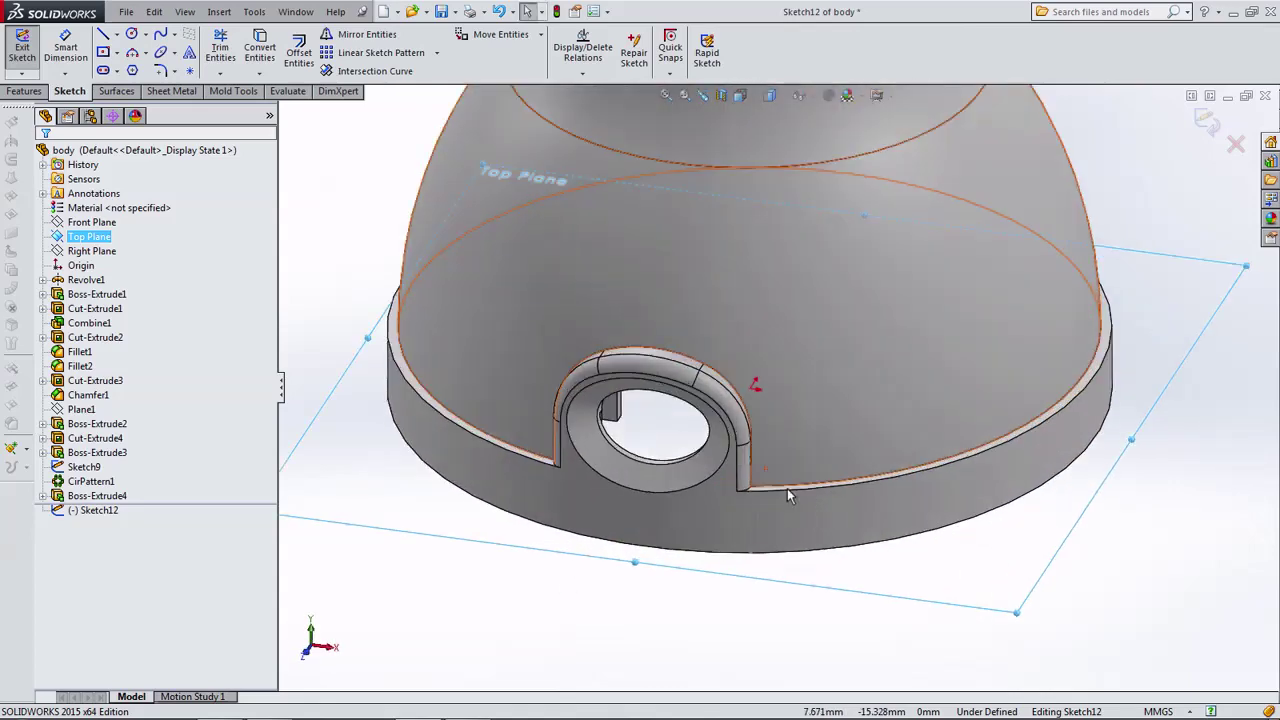
In Top view, draw a horizontal centerline from the origin to the right.
left_click(118, 35)
left_click(140, 66)
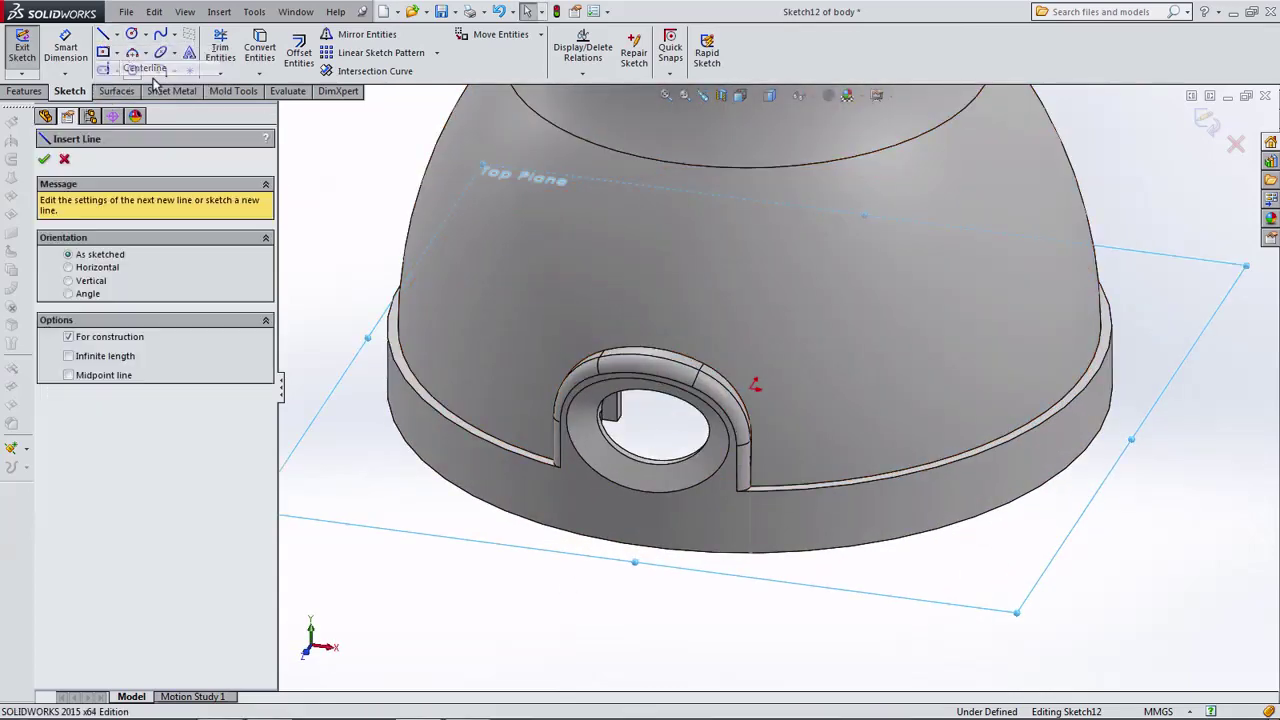
left_click(757, 97)
left_click(763, 135)
scroll(748, 372, "down", 2)
scroll(748, 372, "down", 2)
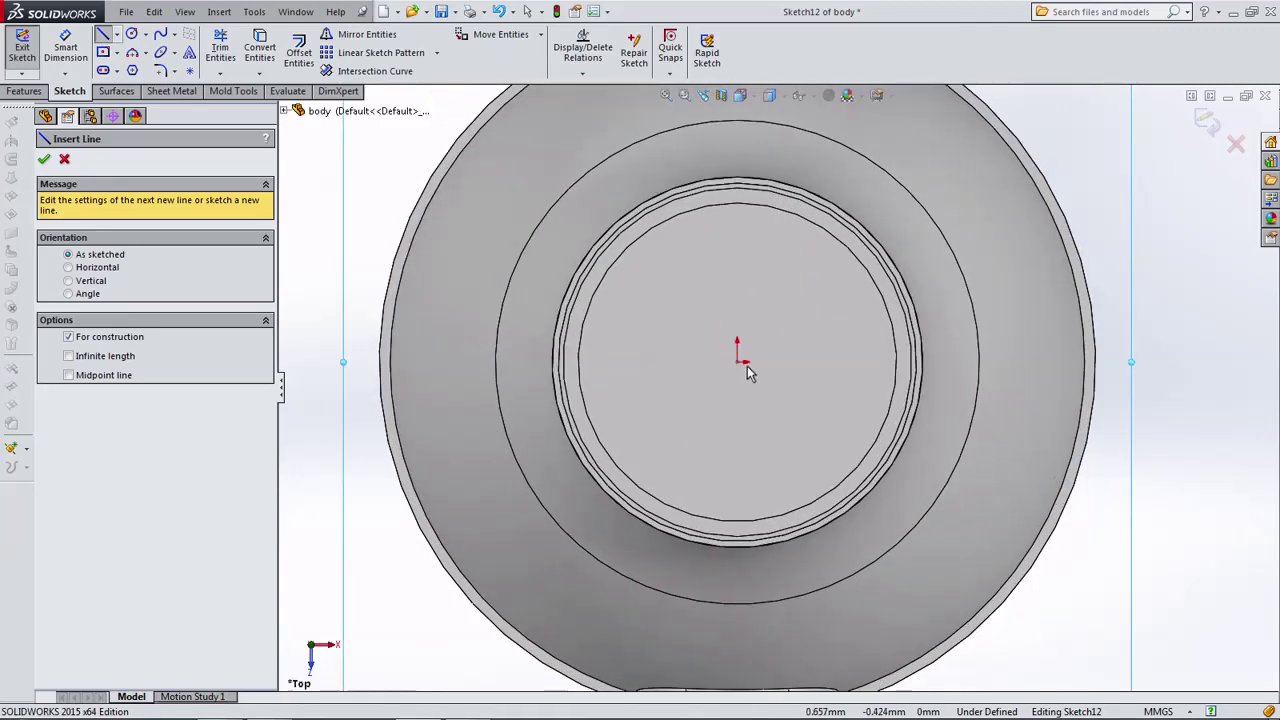
left_click(739, 362)
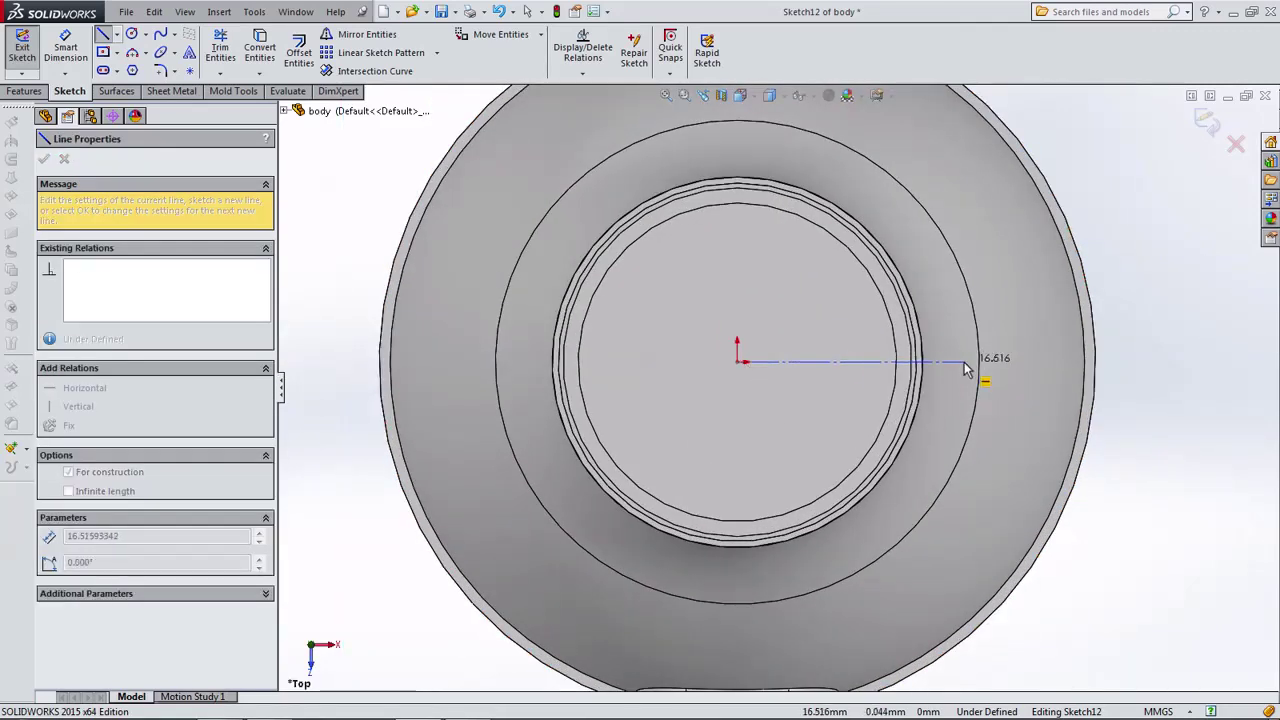
double_click(965, 365)
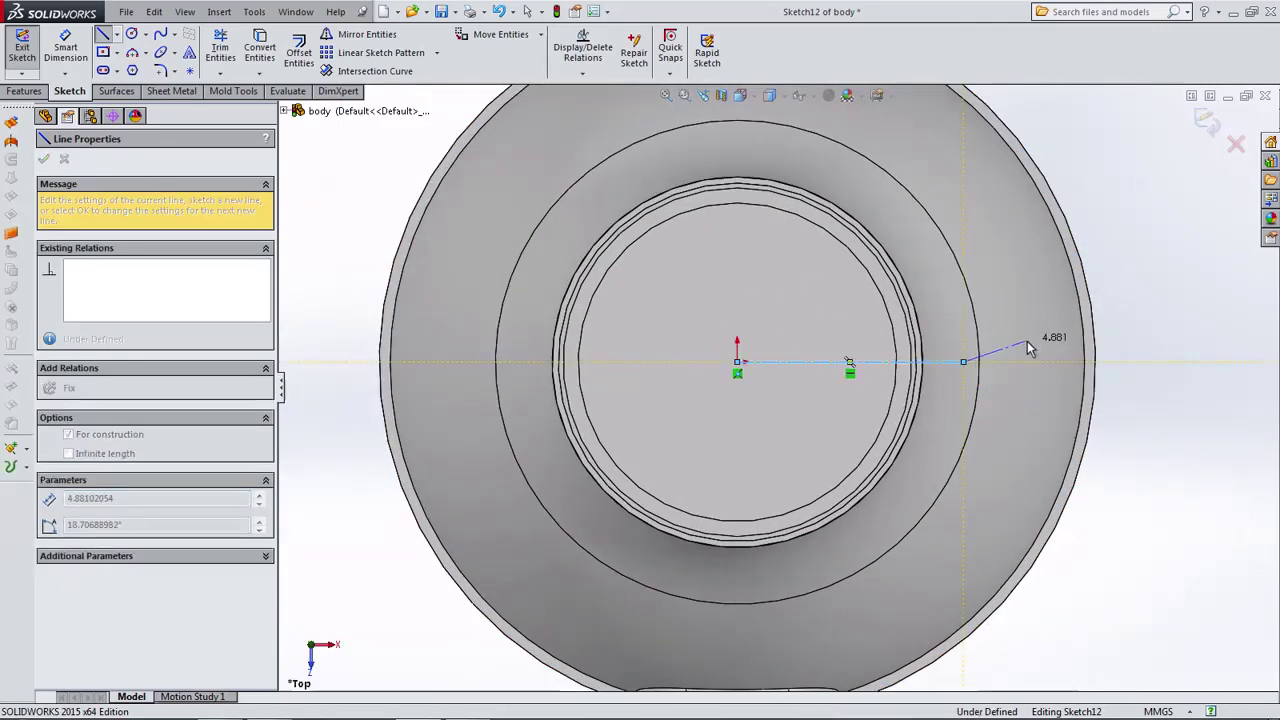
Draw an angled construction line from the origin and a short line off its end.
left_click(737, 362)
left_click(976, 498)
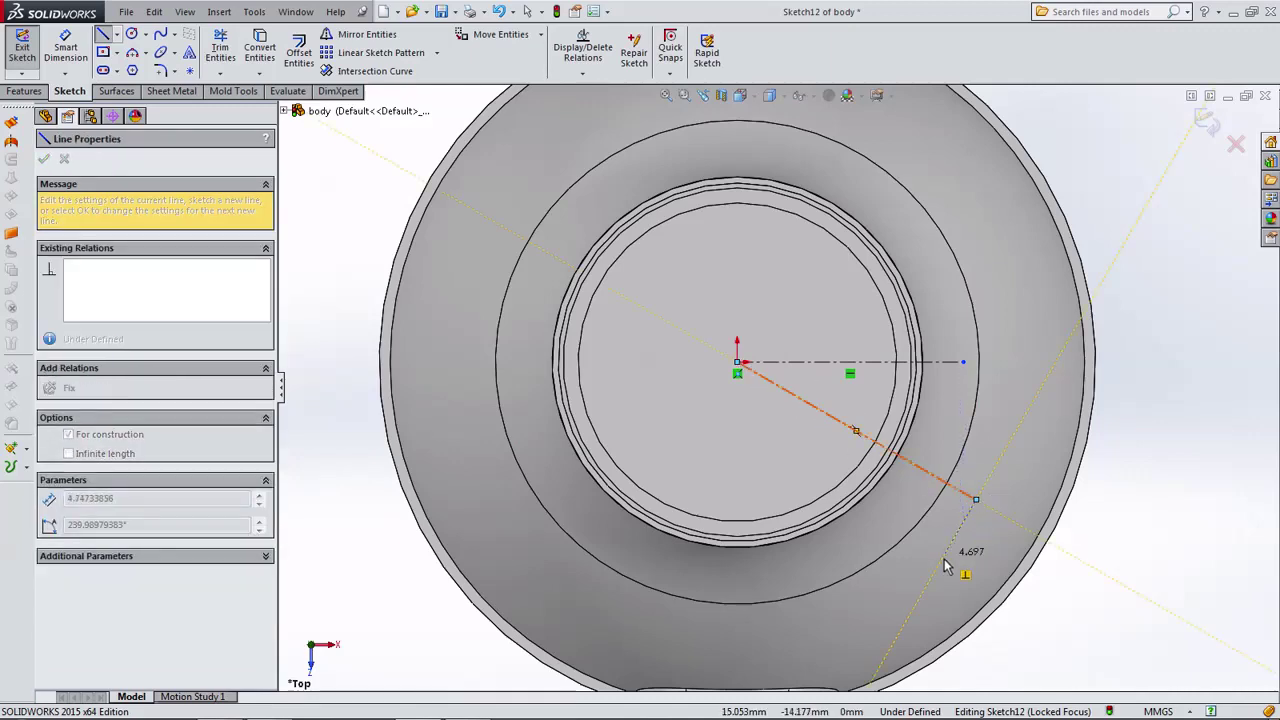
left_click(938, 567)
key("Escape")
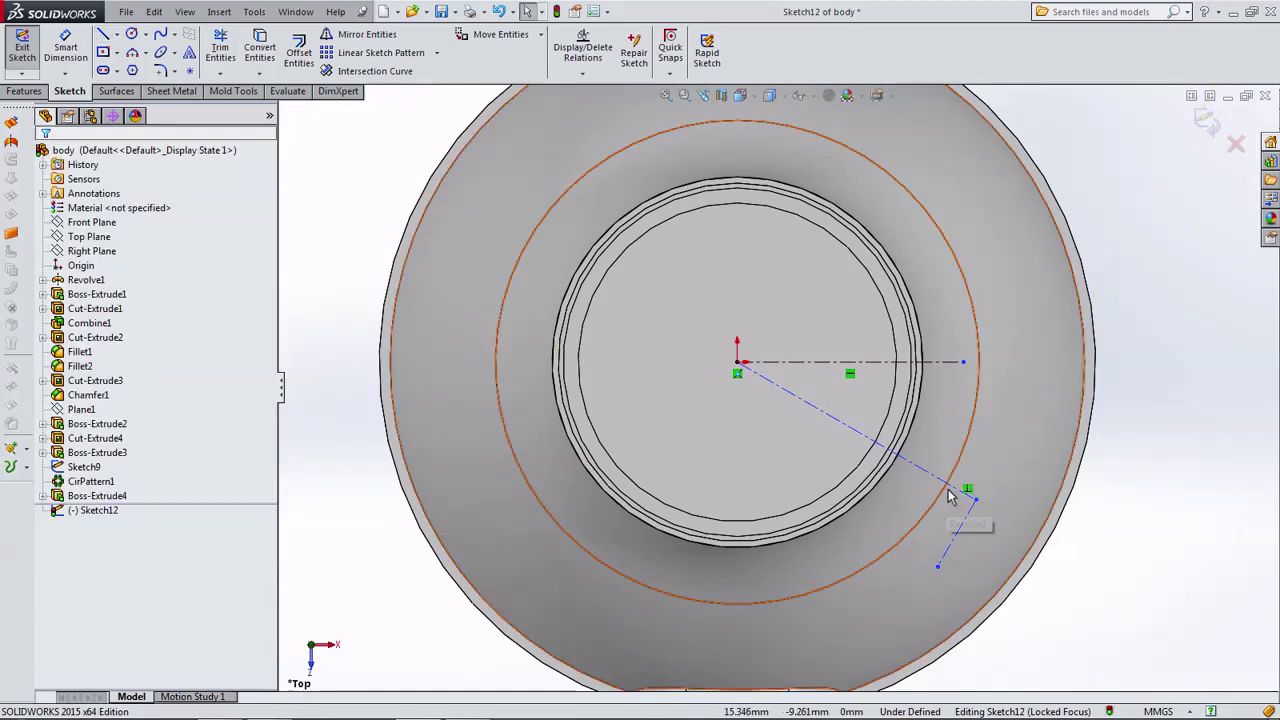
left_click(948, 488)
left_click(958, 531, "ctrl")
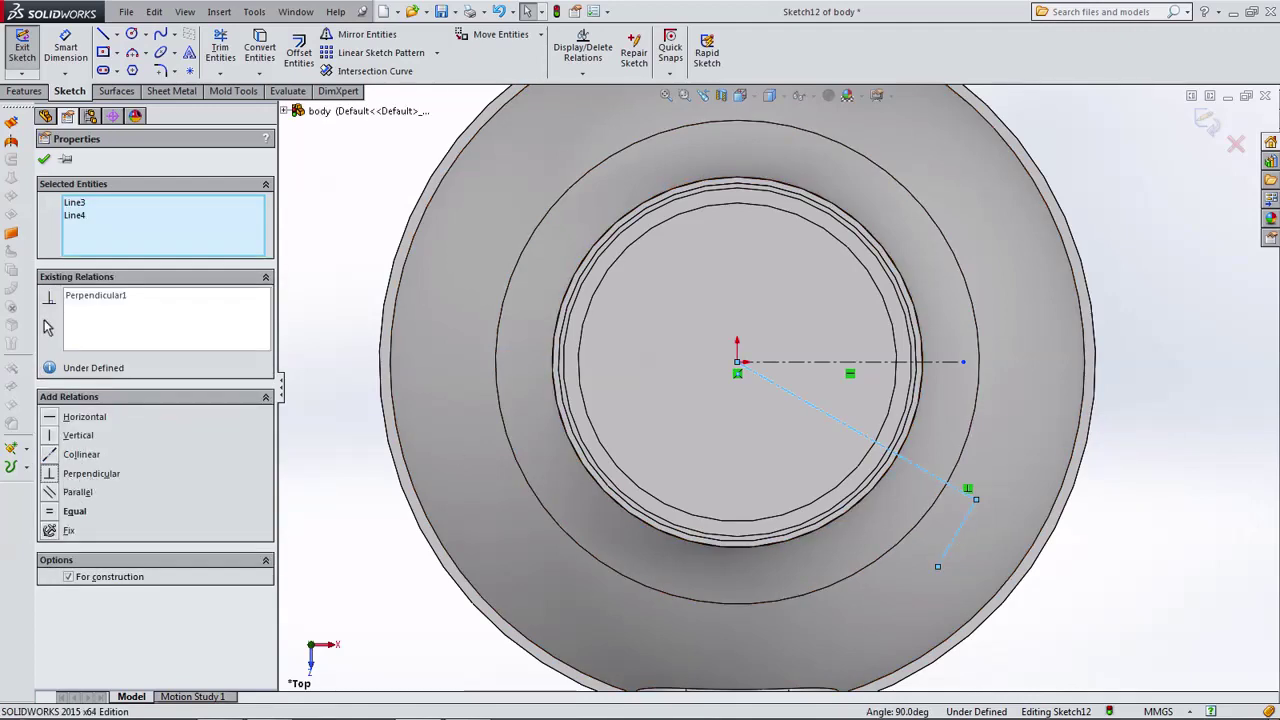
left_click(44, 160)
Dimension the angle between the angled line and horizontal centerline as 45°, then exit Sketch12.
left_click(65, 47)
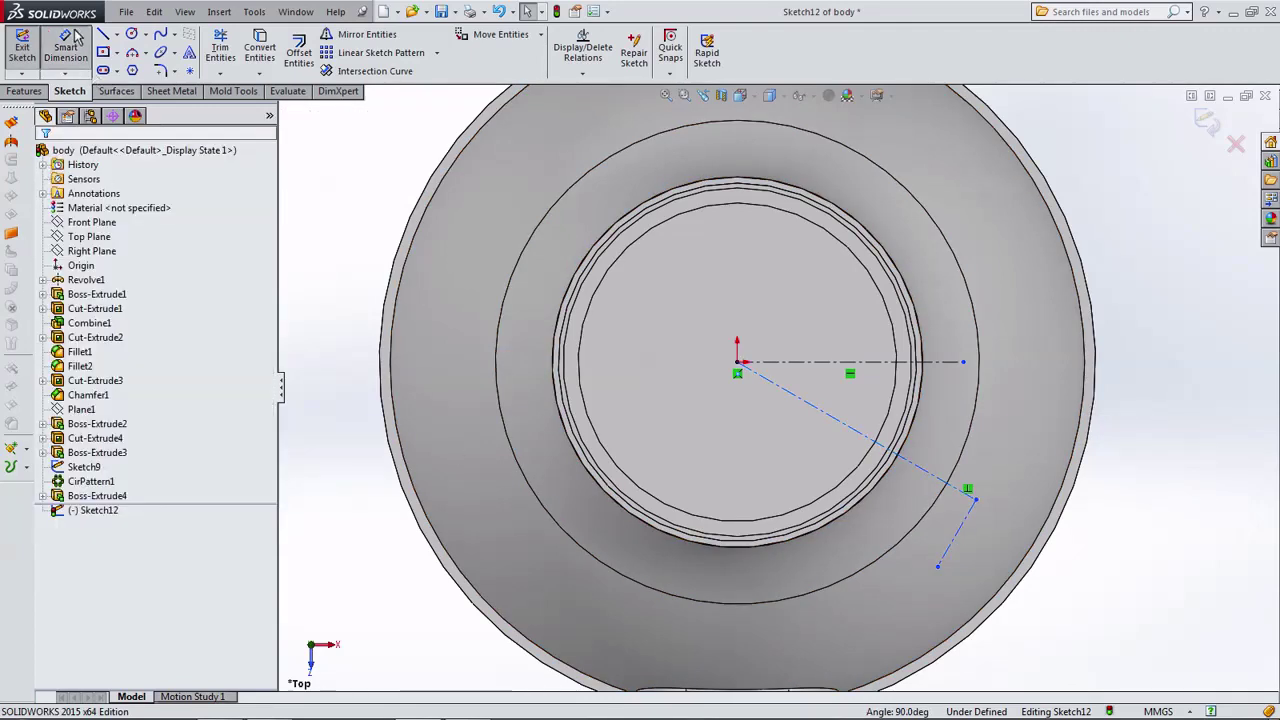
left_click(812, 412)
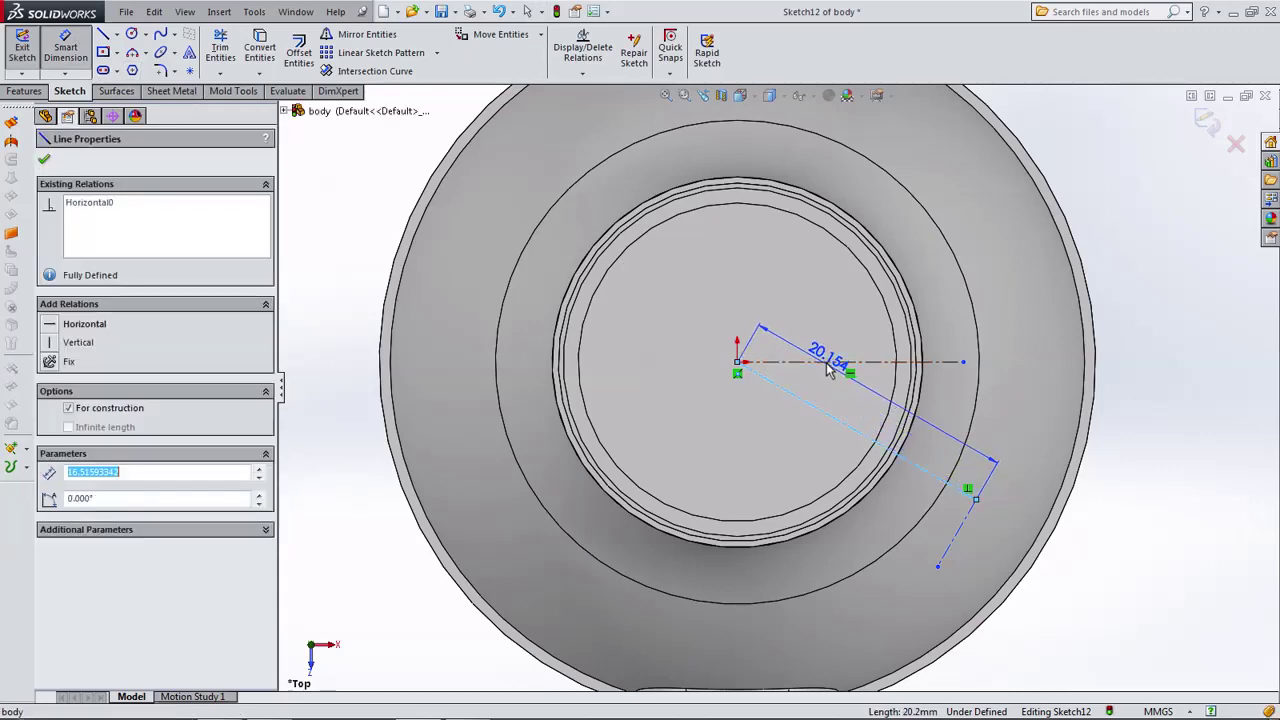
left_click(840, 362)
left_click(828, 390)
type("45")
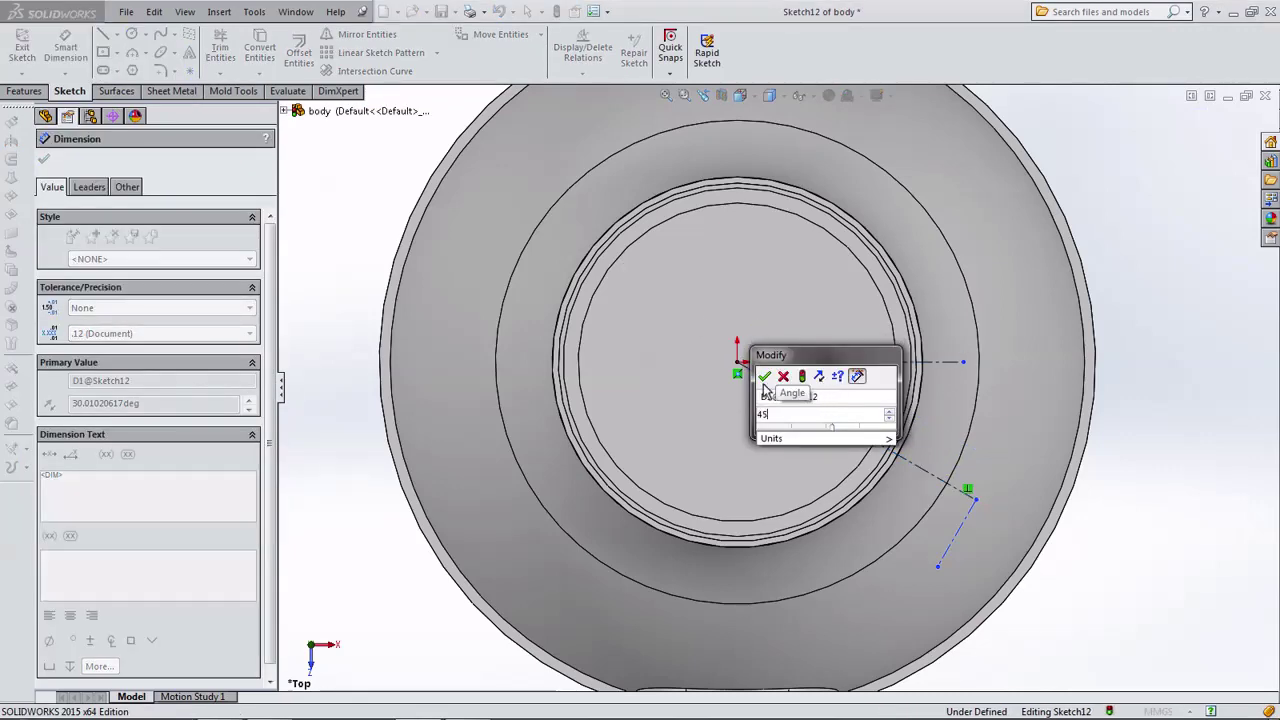
left_click(764, 376)
scroll(845, 412, "up", 2)
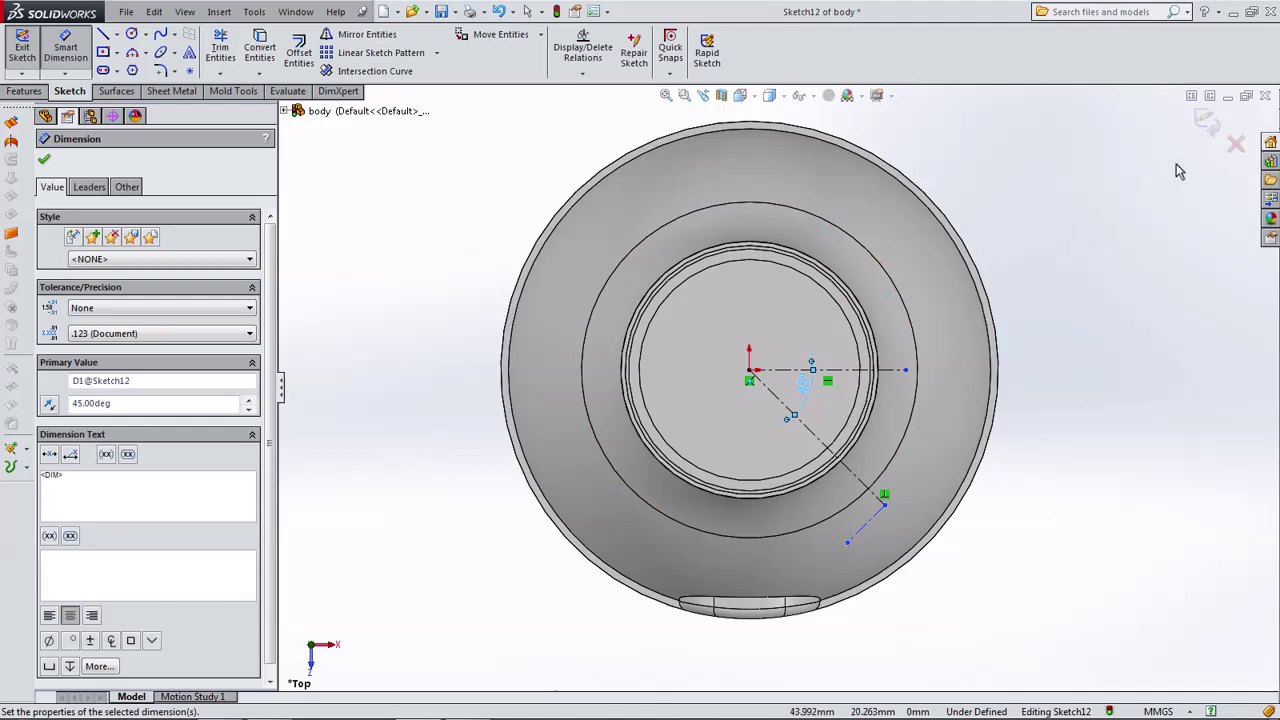
left_click(1205, 125)
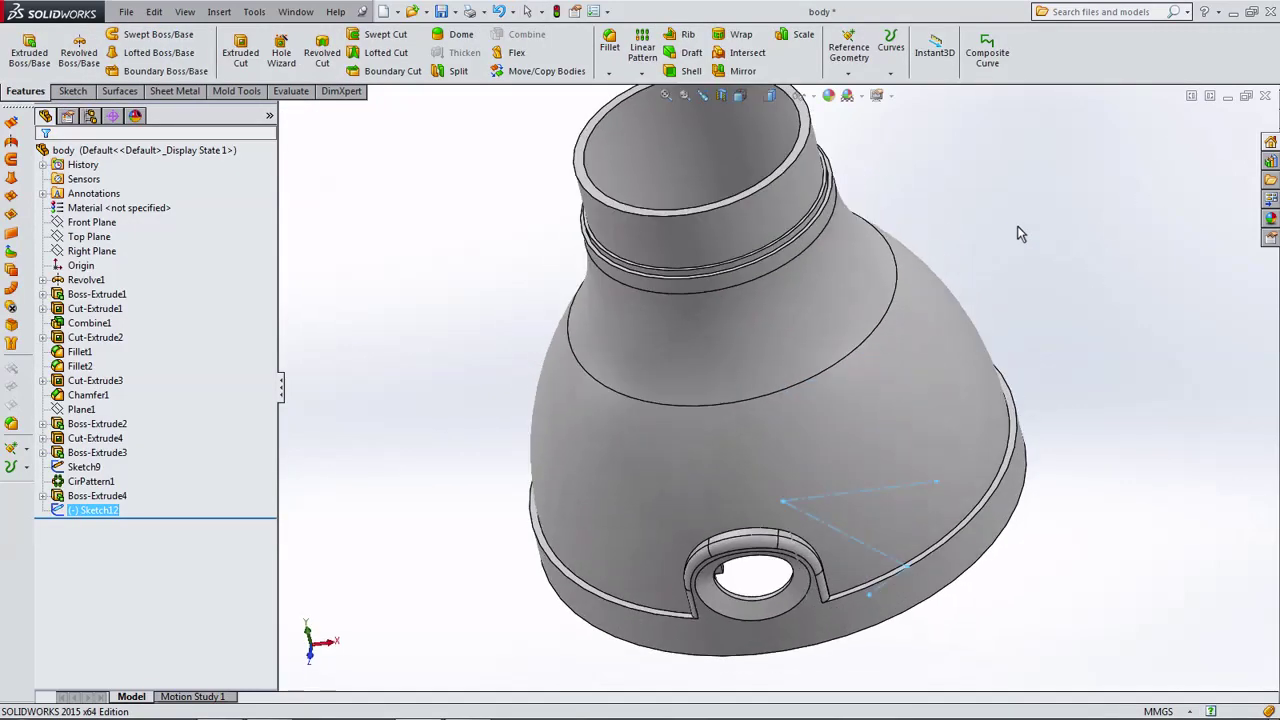
Create Plane2 perpendicular to Sketch12's short line, passing through that line's endpoint.
left_click(849, 50)
left_click(860, 89)
scroll(840, 450, "down", 1)
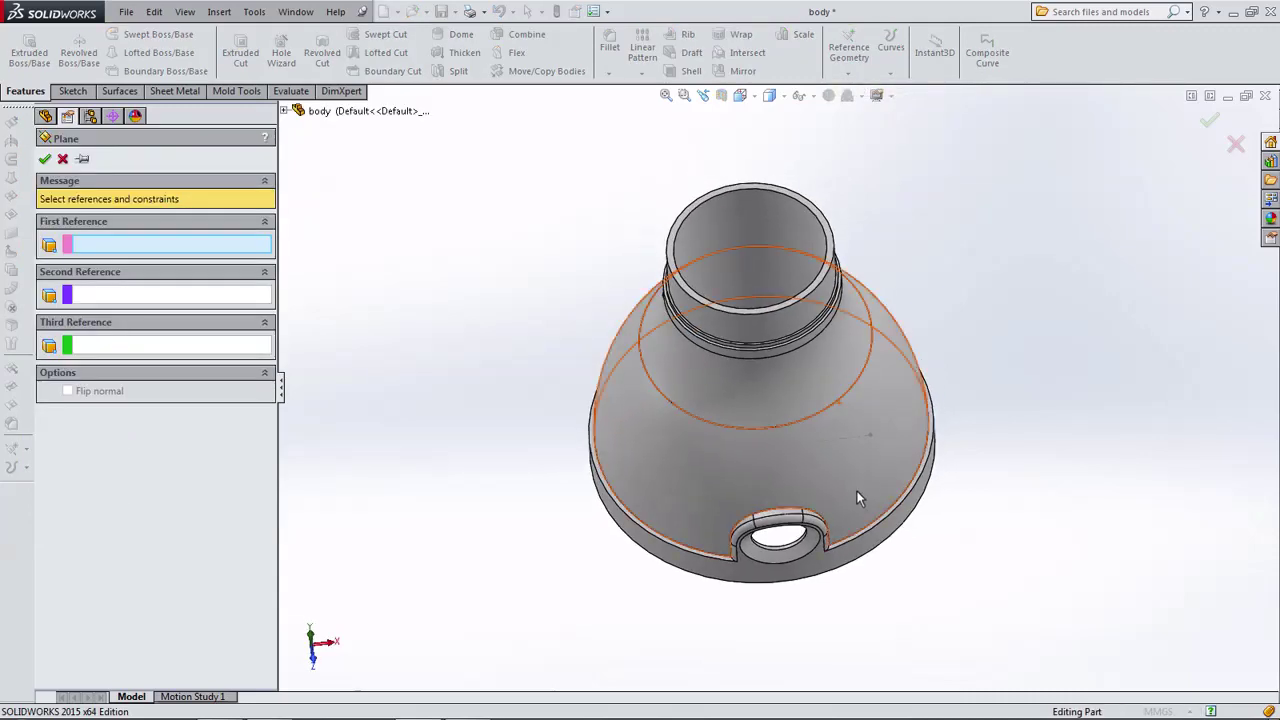
scroll(855, 490, "down", 3)
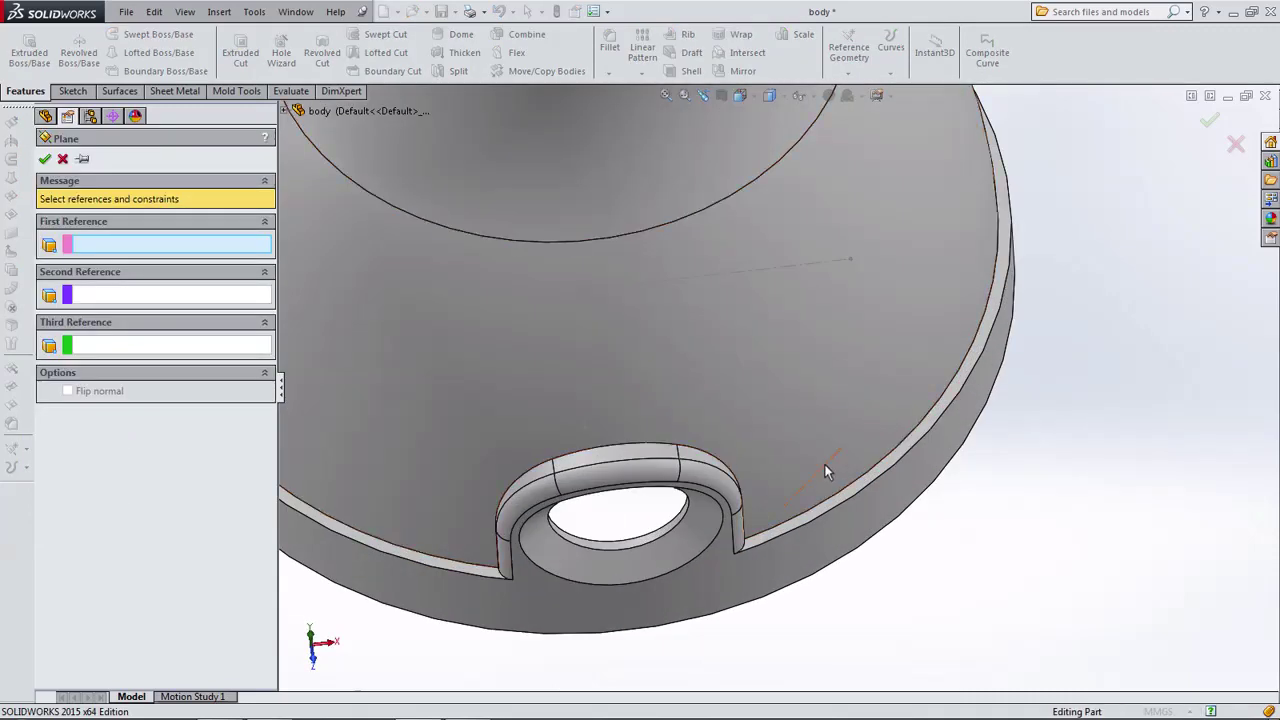
mouse_move(814, 475)
middle_mouse_down()
mouse_move(689, 199)
mouse_move(694, 411)
mouse_move(760, 470)
middle_mouse_up()
scroll(832, 476, "down", 3)
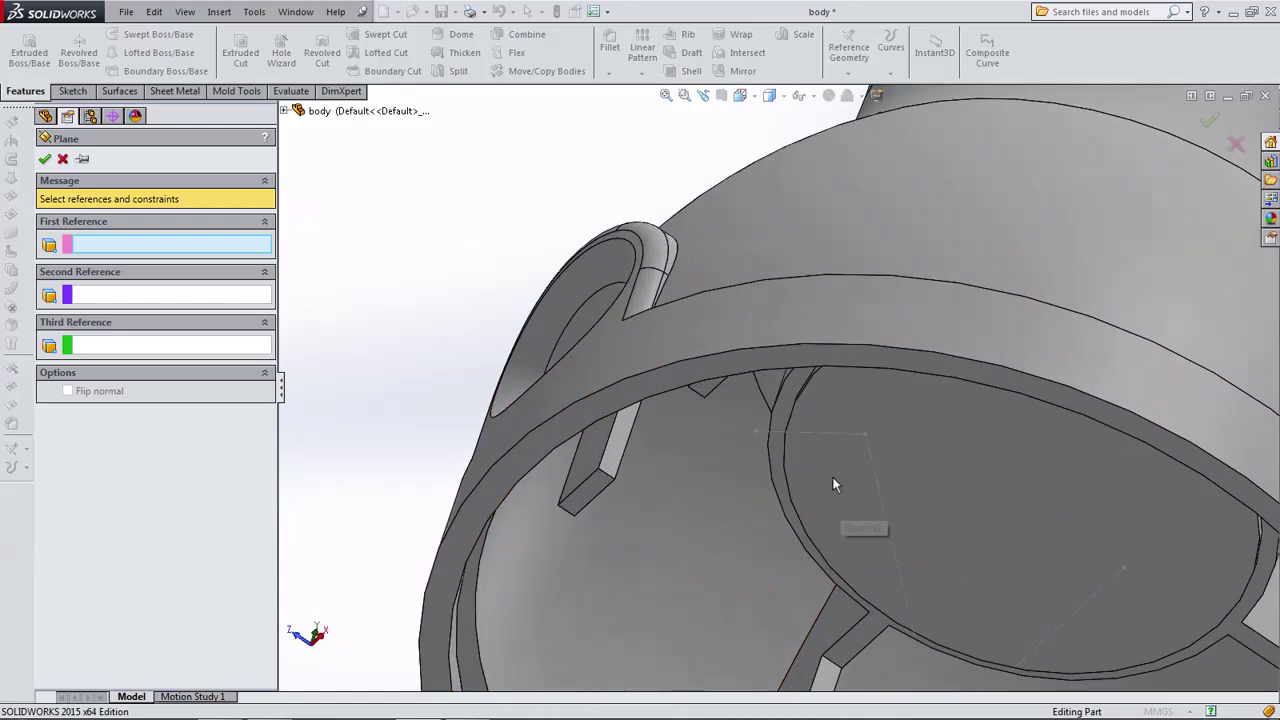
left_click(824, 434)
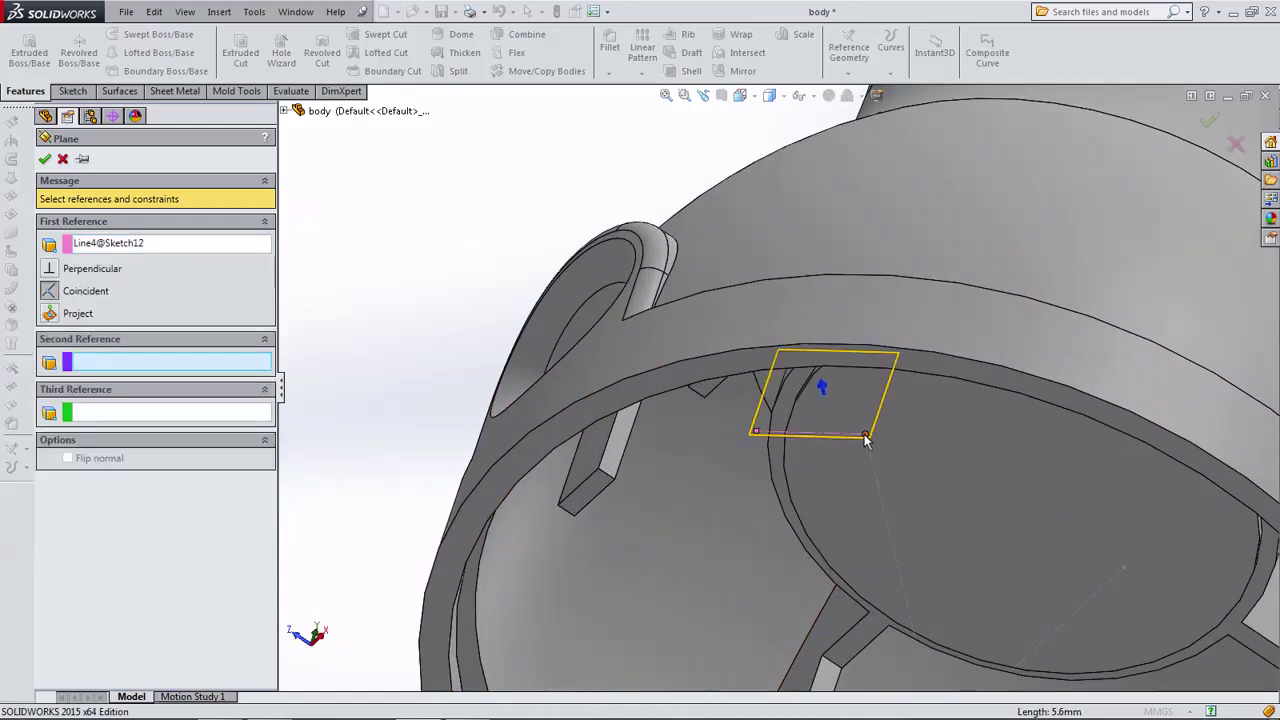
left_click(866, 438)
scroll(821, 438, "up", 5)
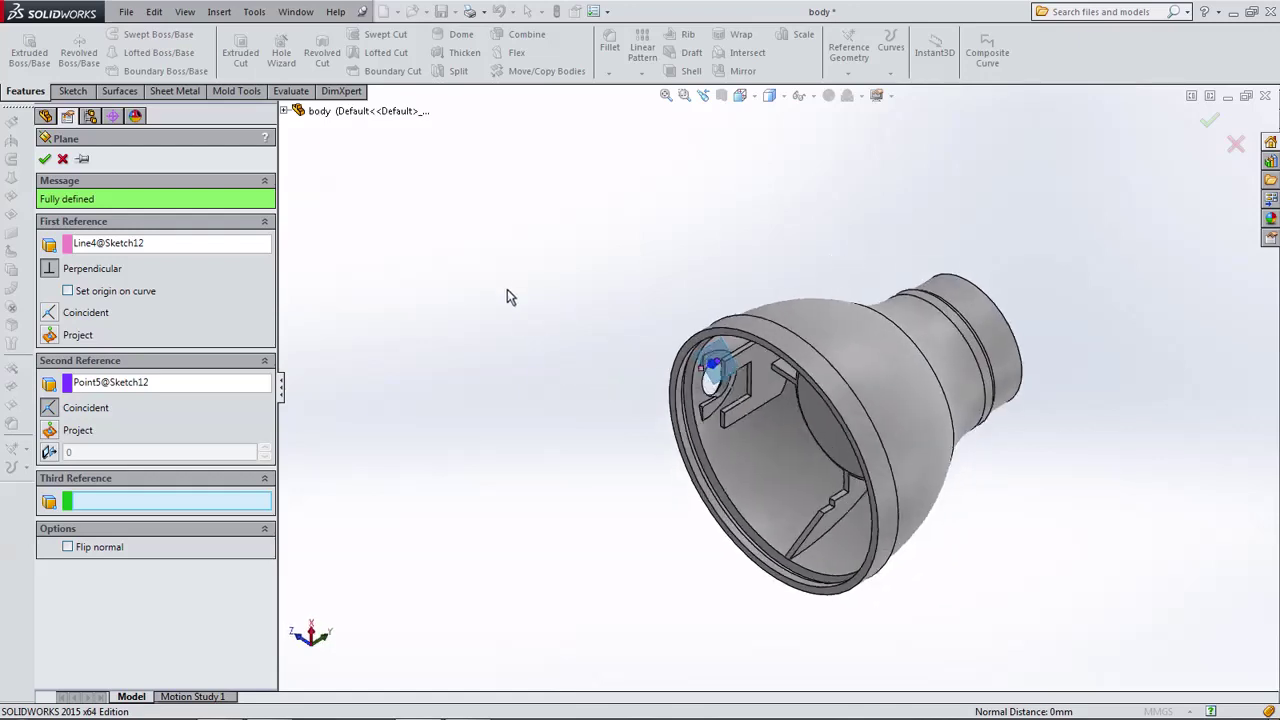
middle_click_drag(507, 297, 505, 322)
left_click(43, 159)
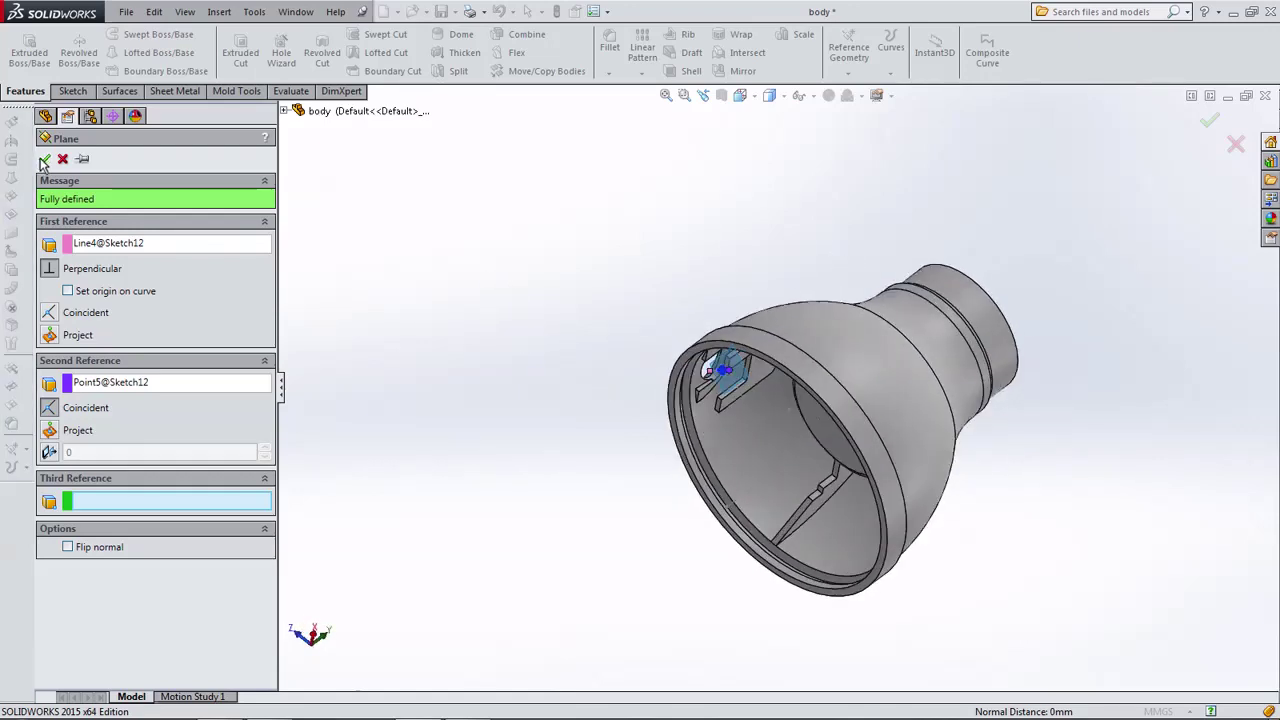
mouse_move(543, 306)
middle_mouse_down()
mouse_move(673, 455)
mouse_move(563, 455)
middle_mouse_up()
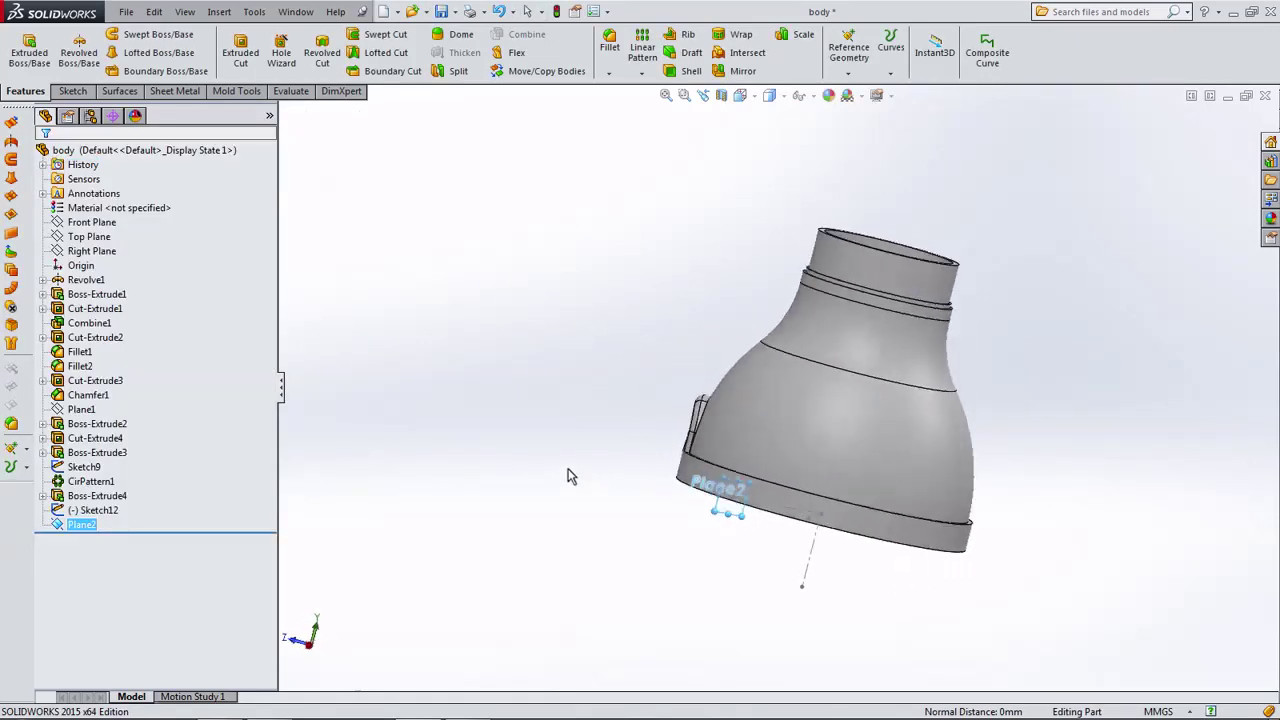
Open a new sketch on Plane2 and view it normal to the plane.
left_click(72, 91)
left_click(22, 47)
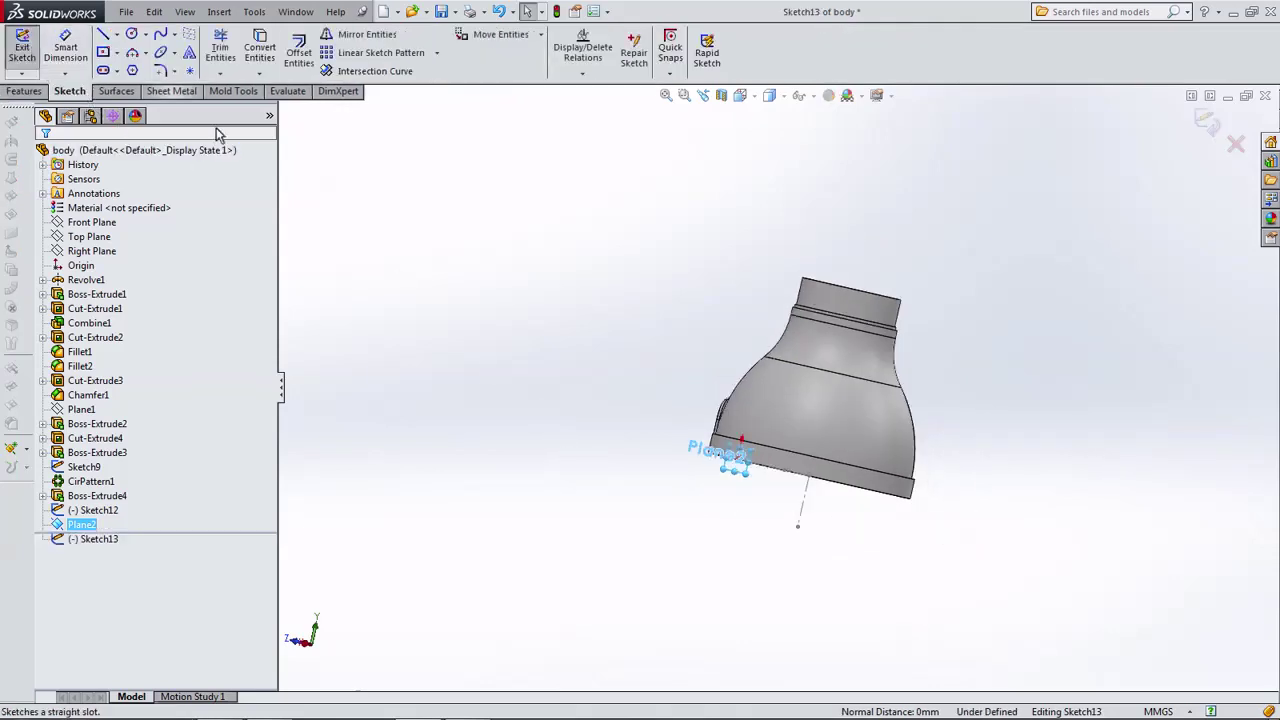
scroll(759, 479, "down", 3)
scroll(710, 442, "down", 3)
middle_click_drag(703, 435, 666, 357)
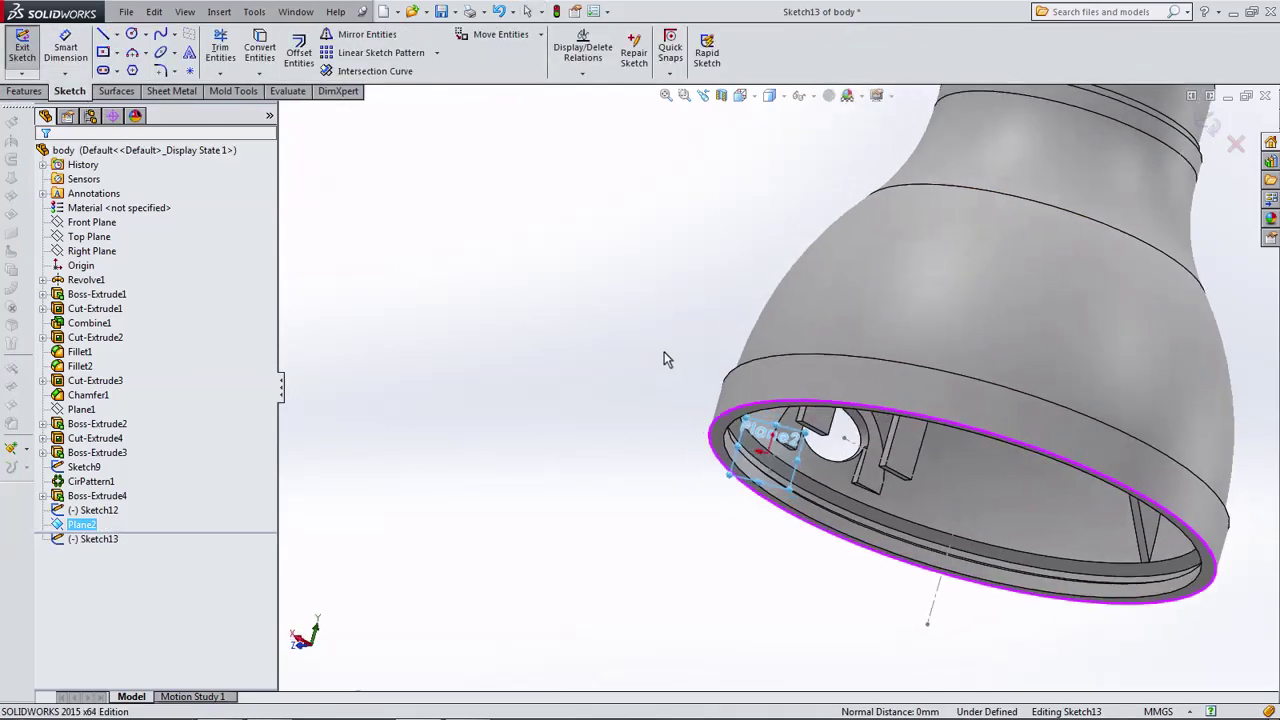
left_click(1236, 143)
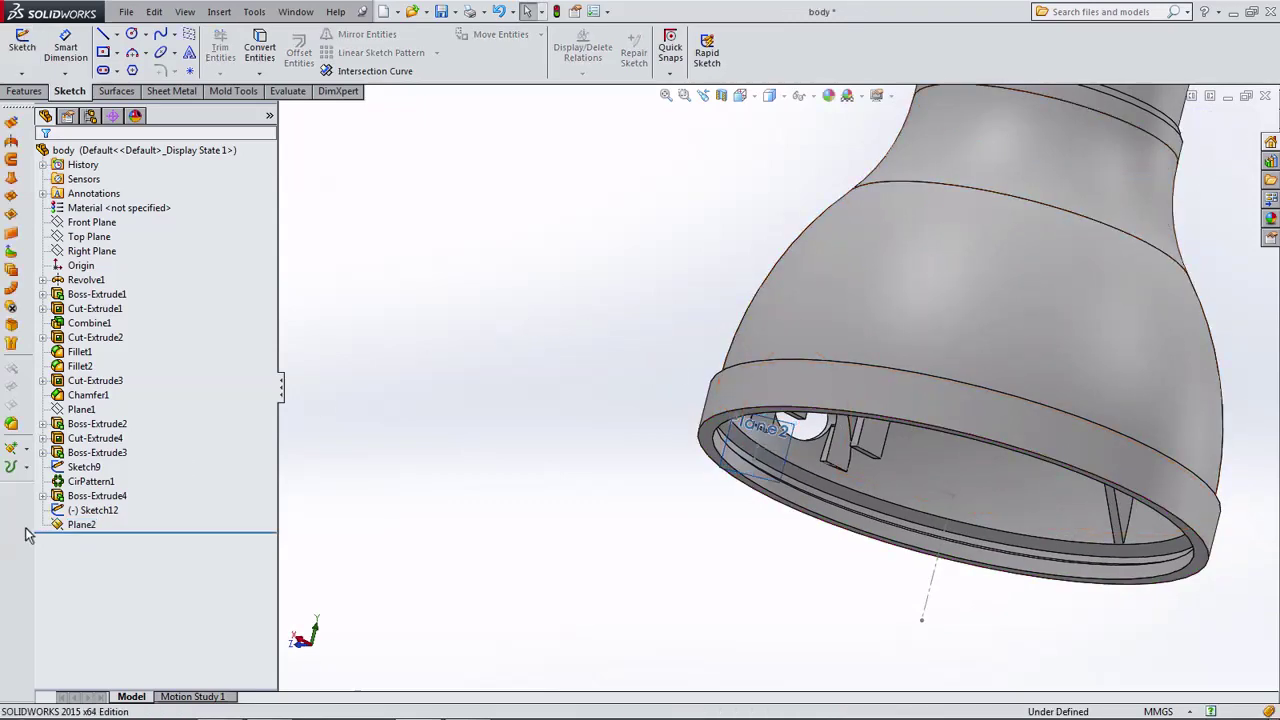
left_click(72, 526)
left_click(98, 508)
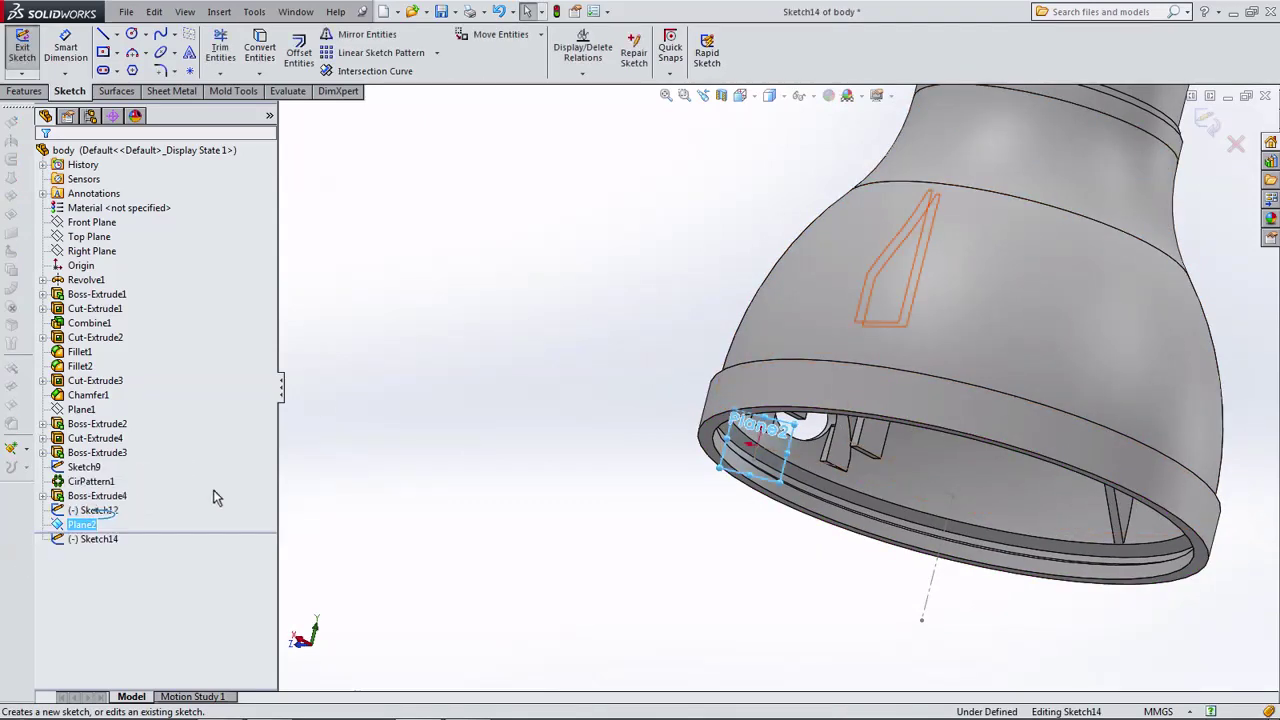
right_click(83, 530)
left_click(147, 455)
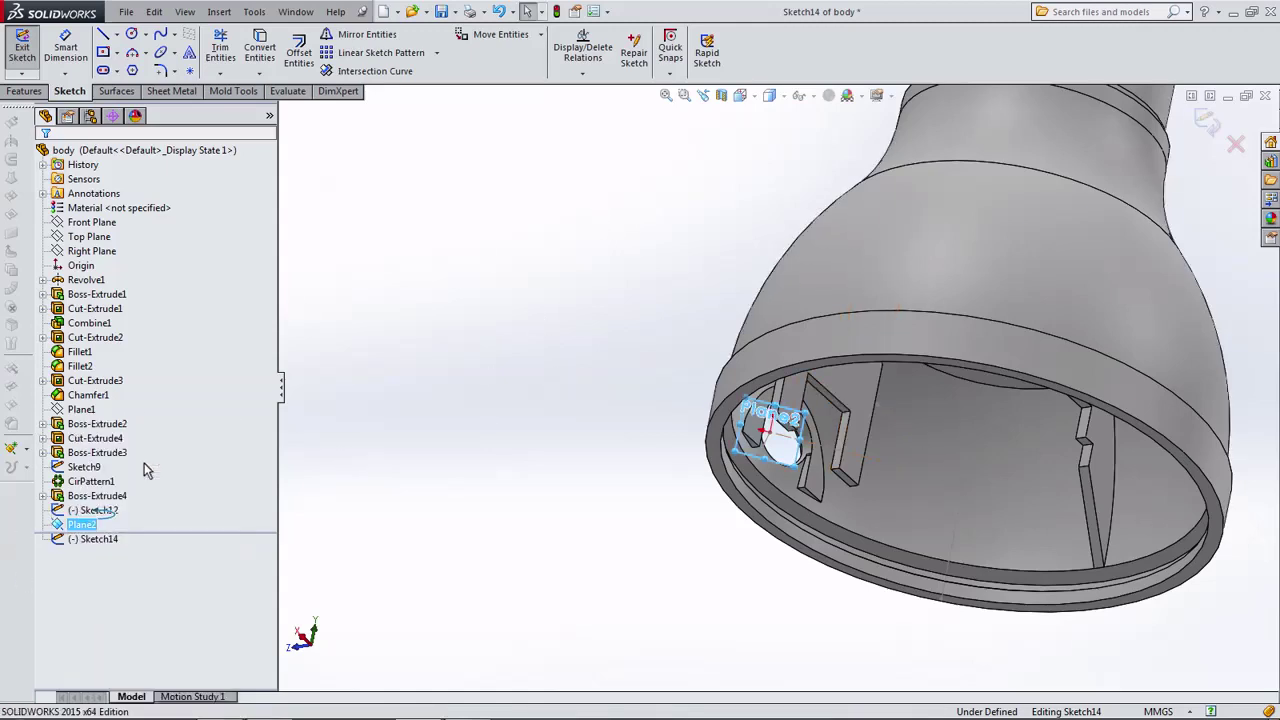
Apply a section view through Plane2, flipped to expose the part's interior.
left_click(721, 96)
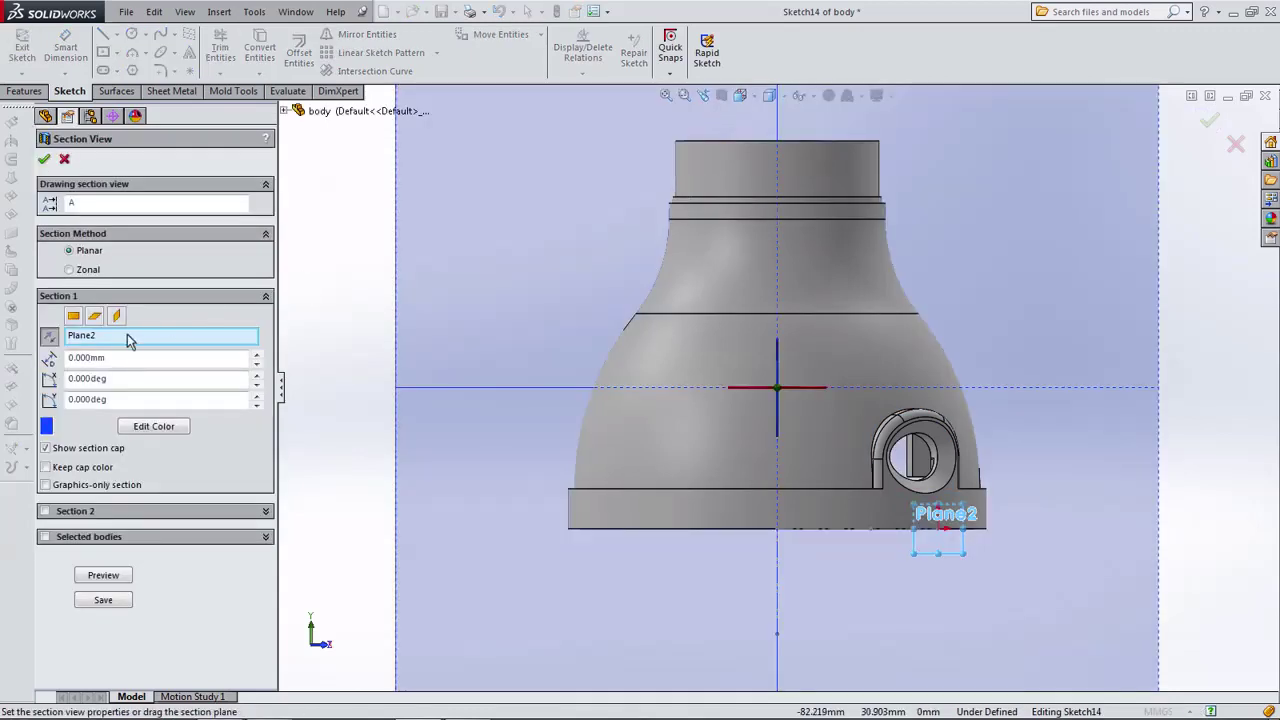
left_click(50, 340)
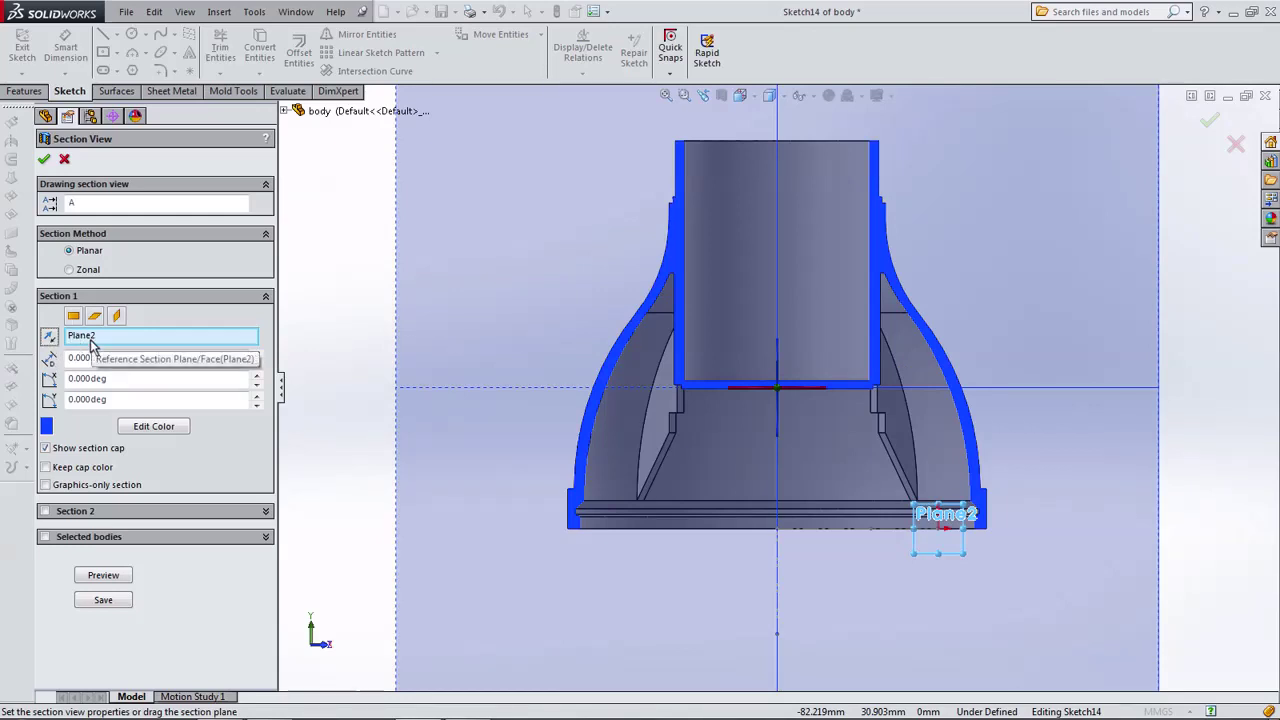
left_click(44, 159)
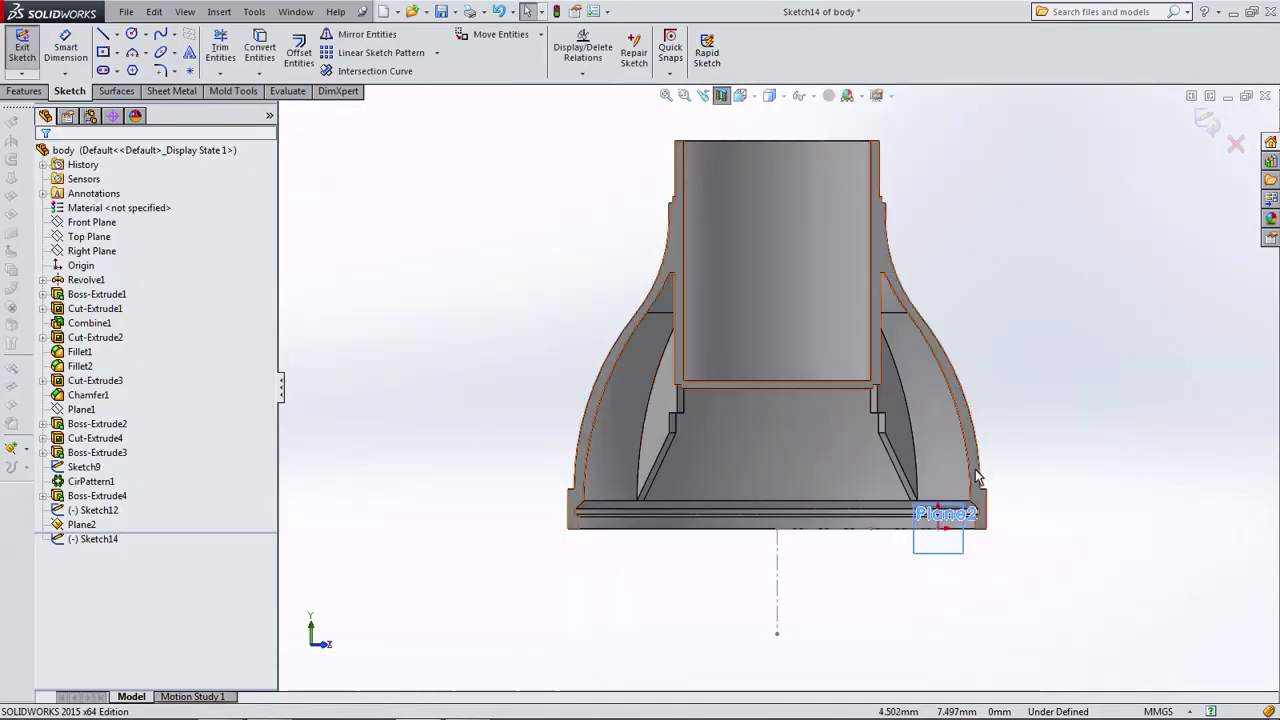
Chain a stepped line profile down the inner right wall to the rim edge.
scroll(875, 459, "down", 3)
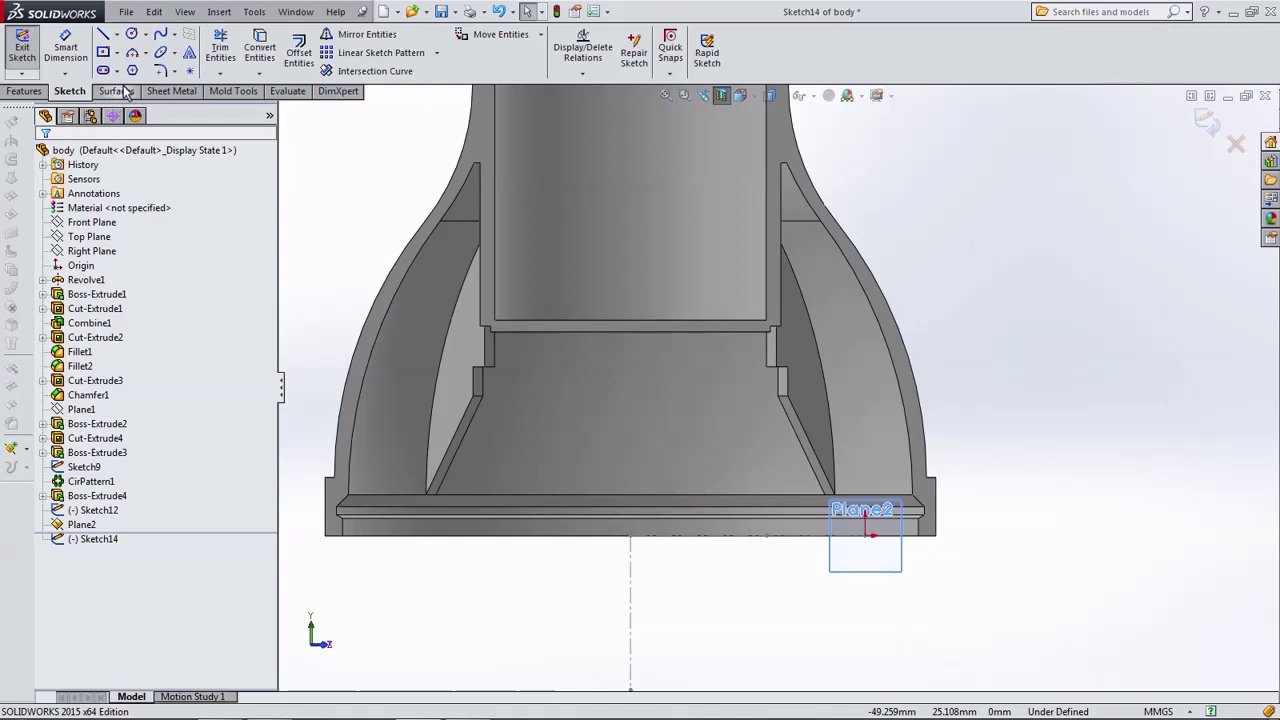
left_click(103, 37)
scroll(760, 356, "down", 3)
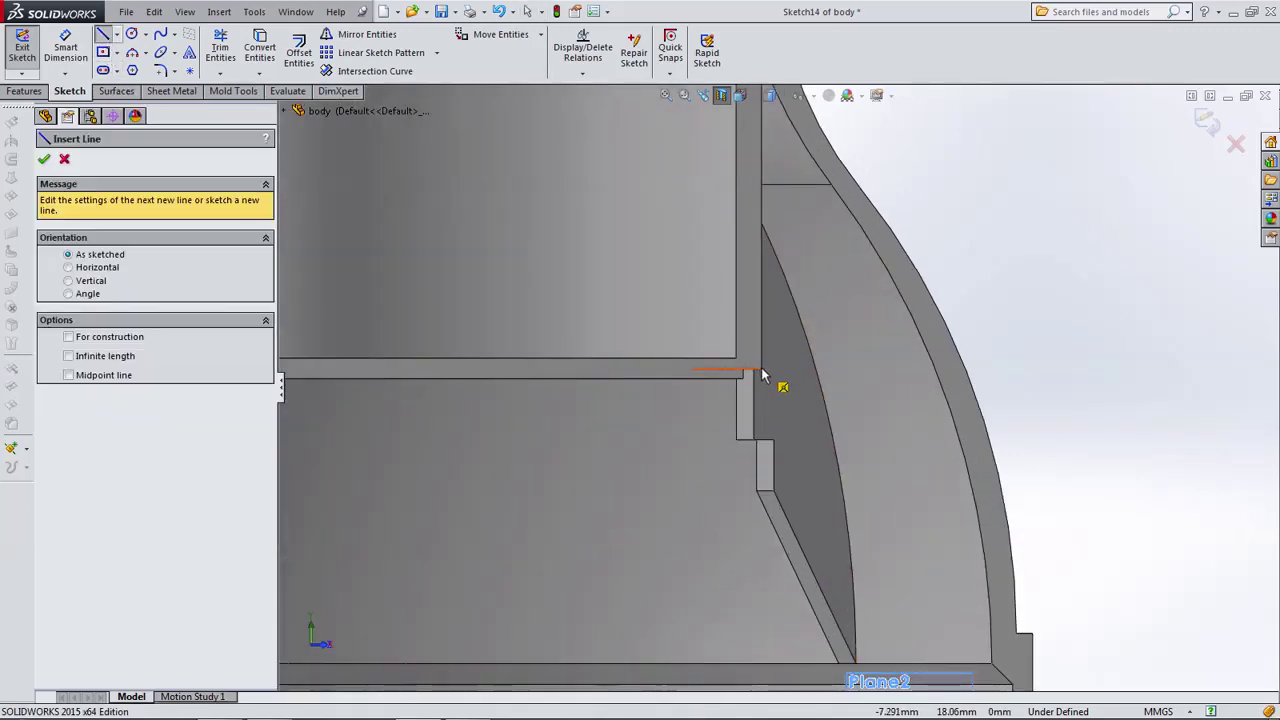
left_click(762, 375)
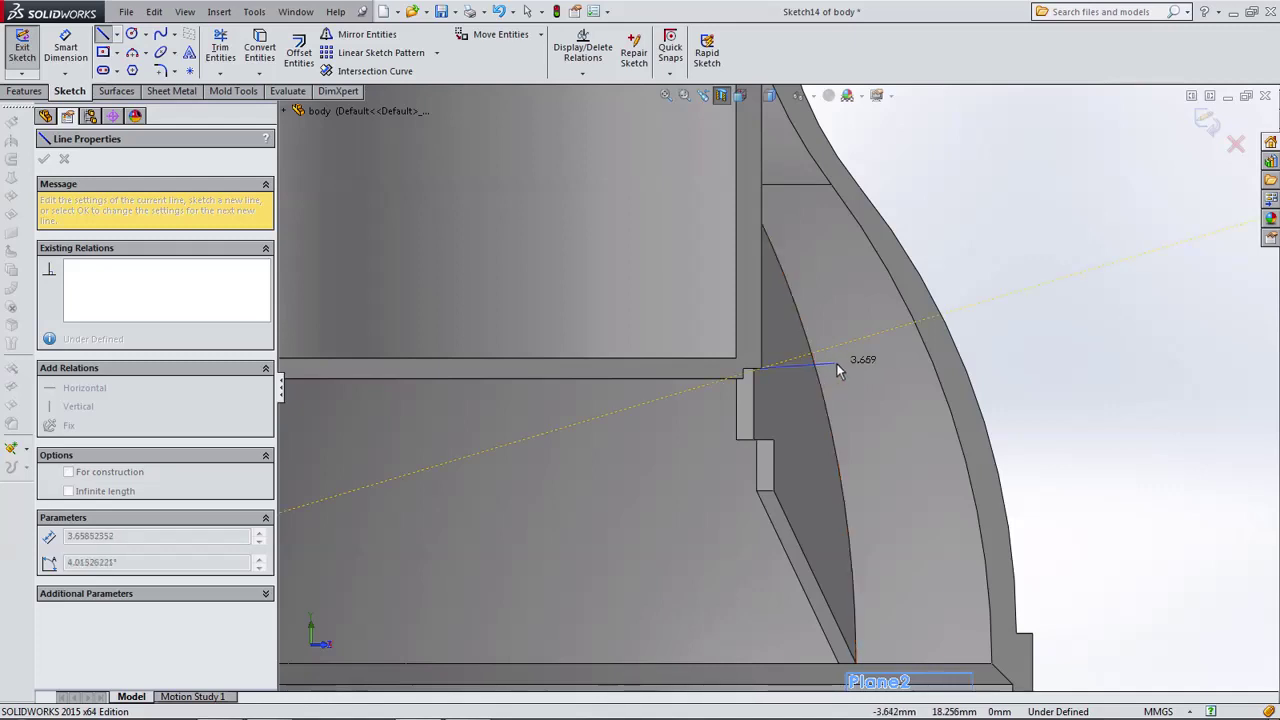
left_click(798, 374)
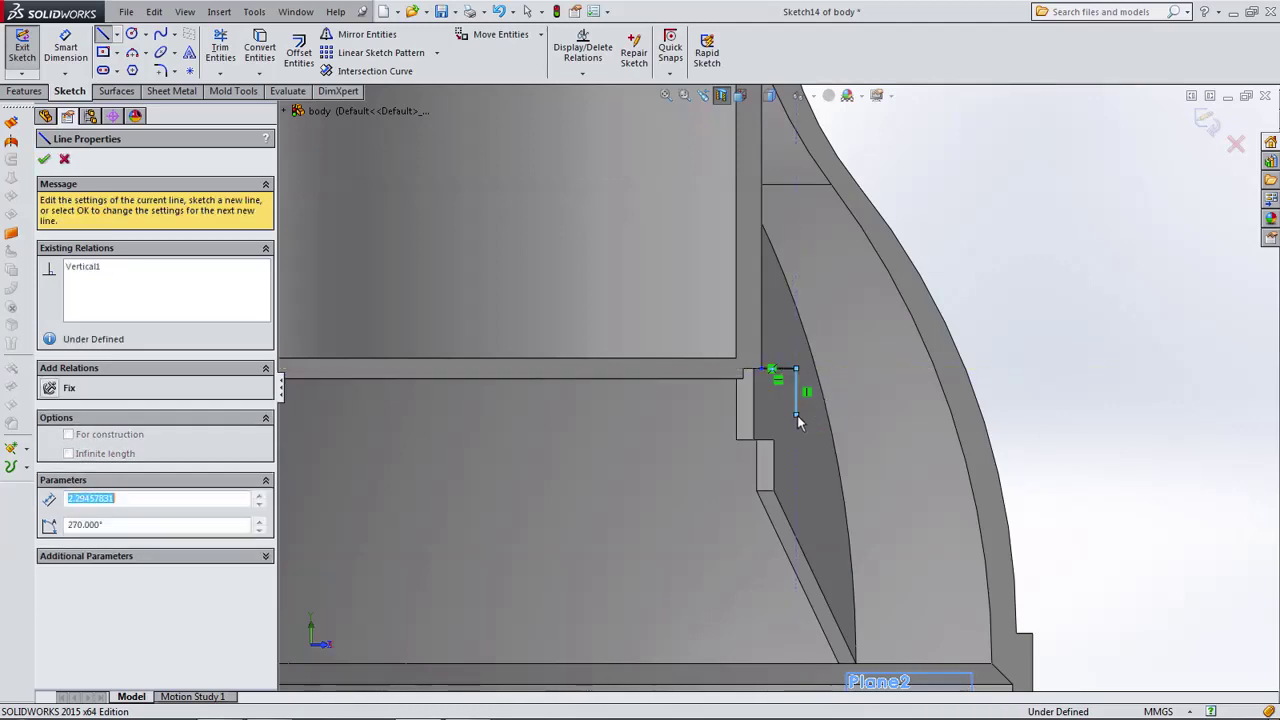
left_click(797, 415)
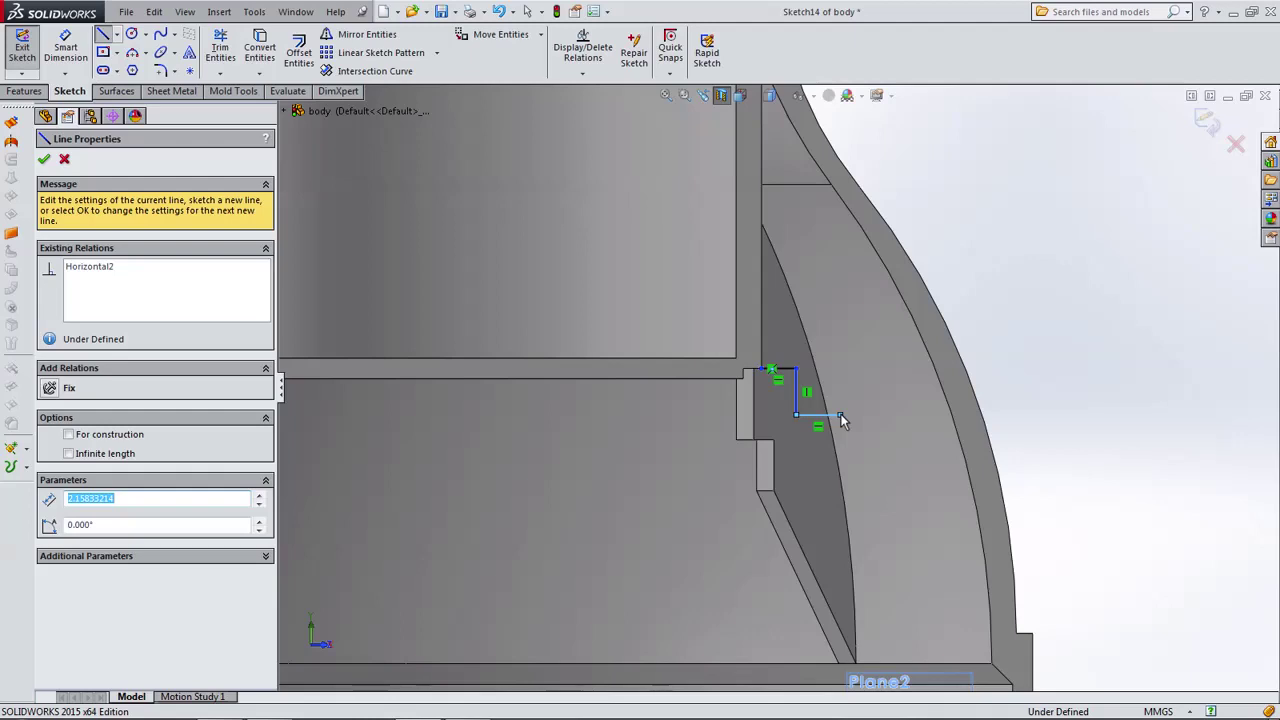
left_click(841, 416)
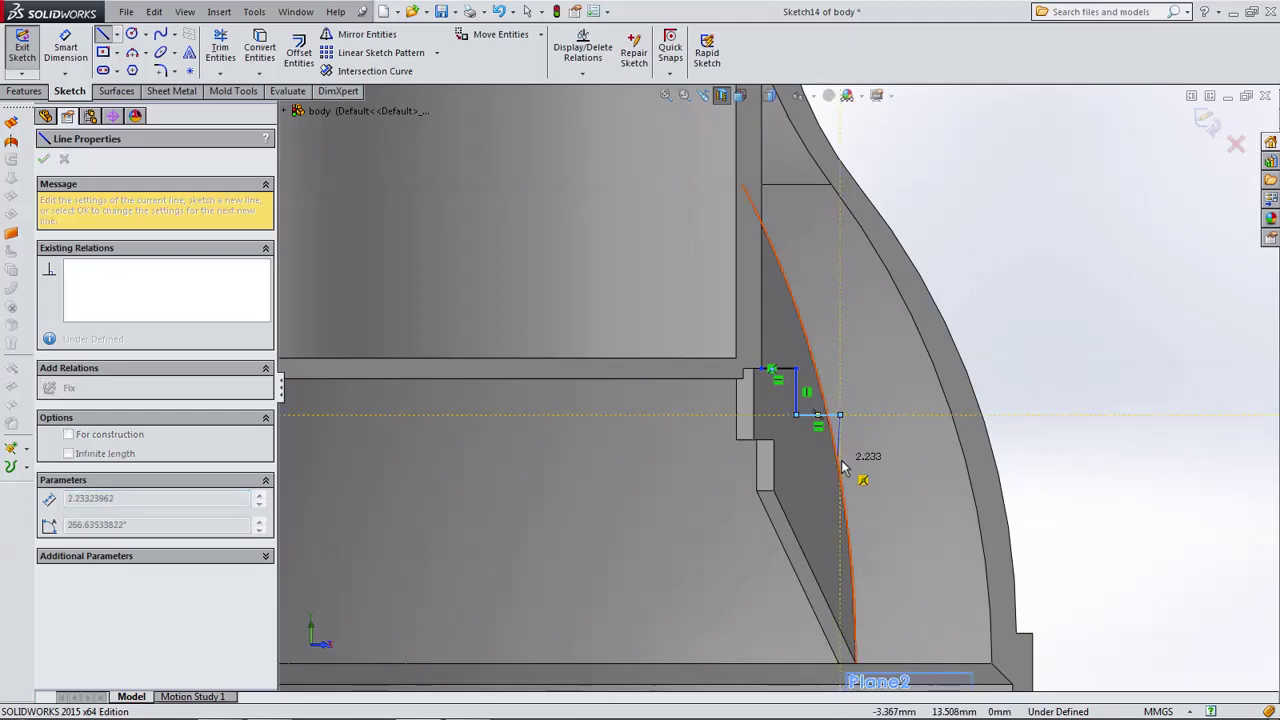
left_click(841, 455)
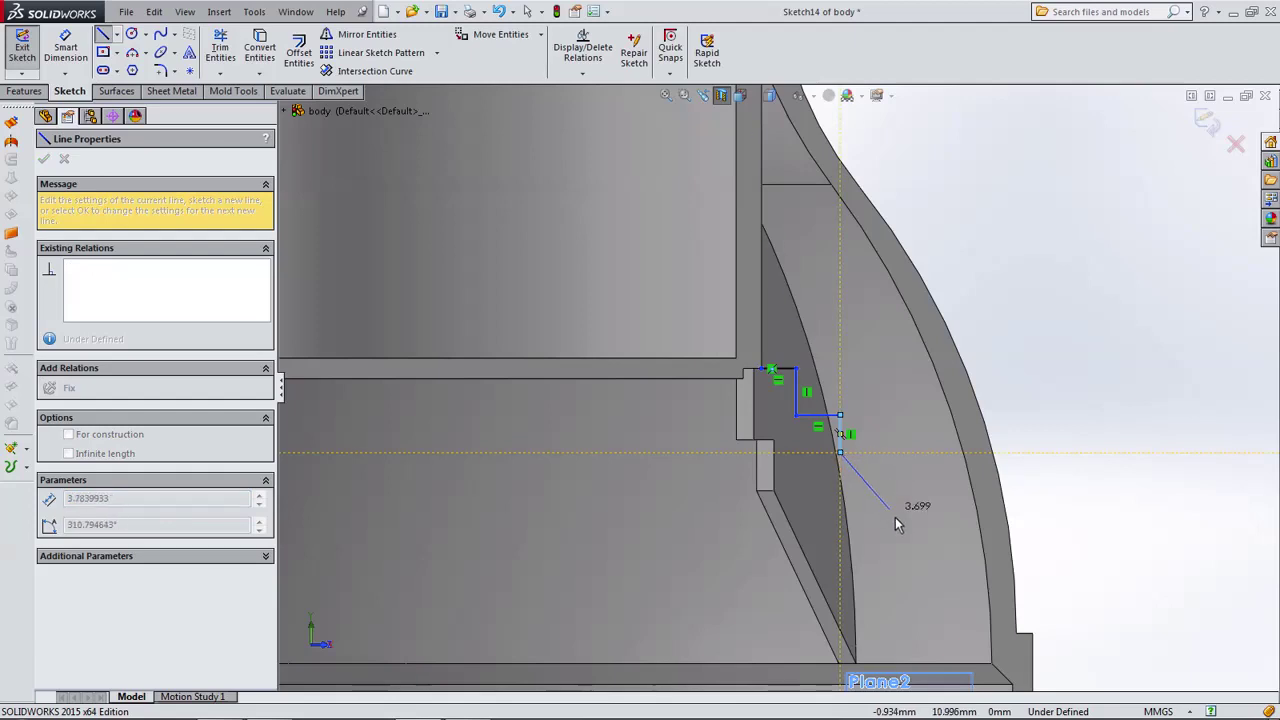
left_click(909, 537)
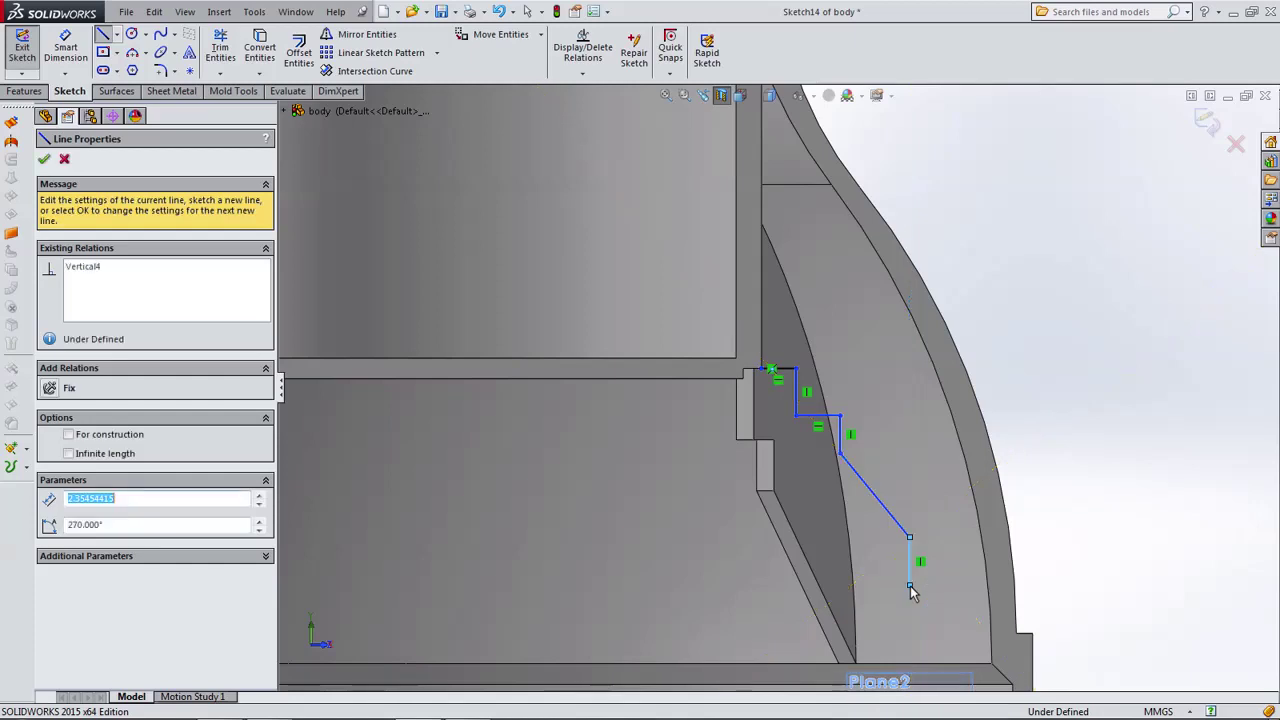
left_click(909, 585)
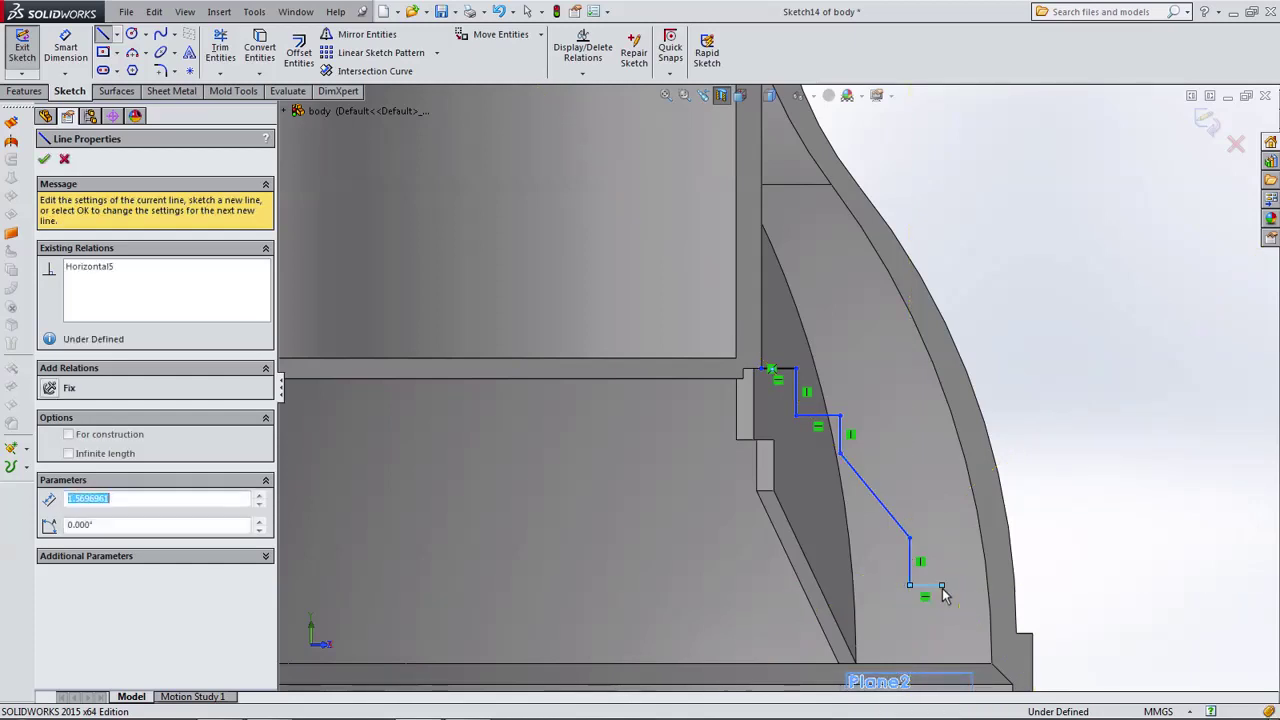
left_click(941, 585)
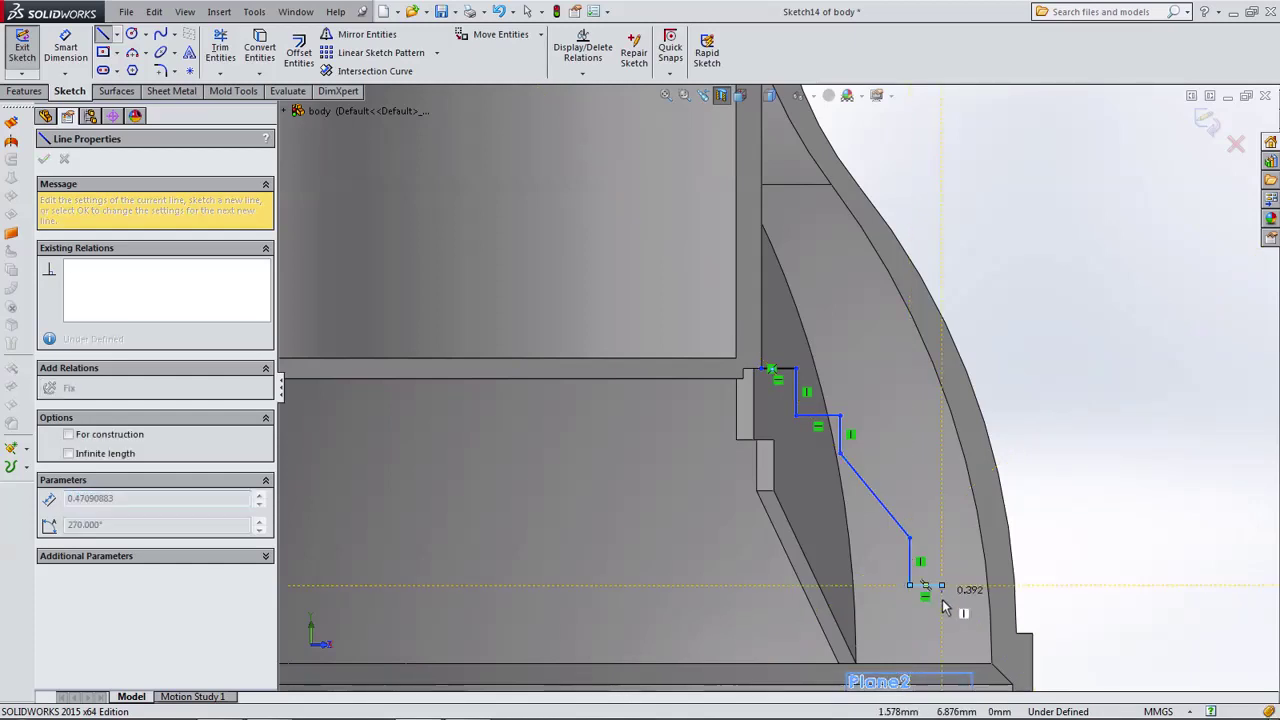
left_click(941, 668)
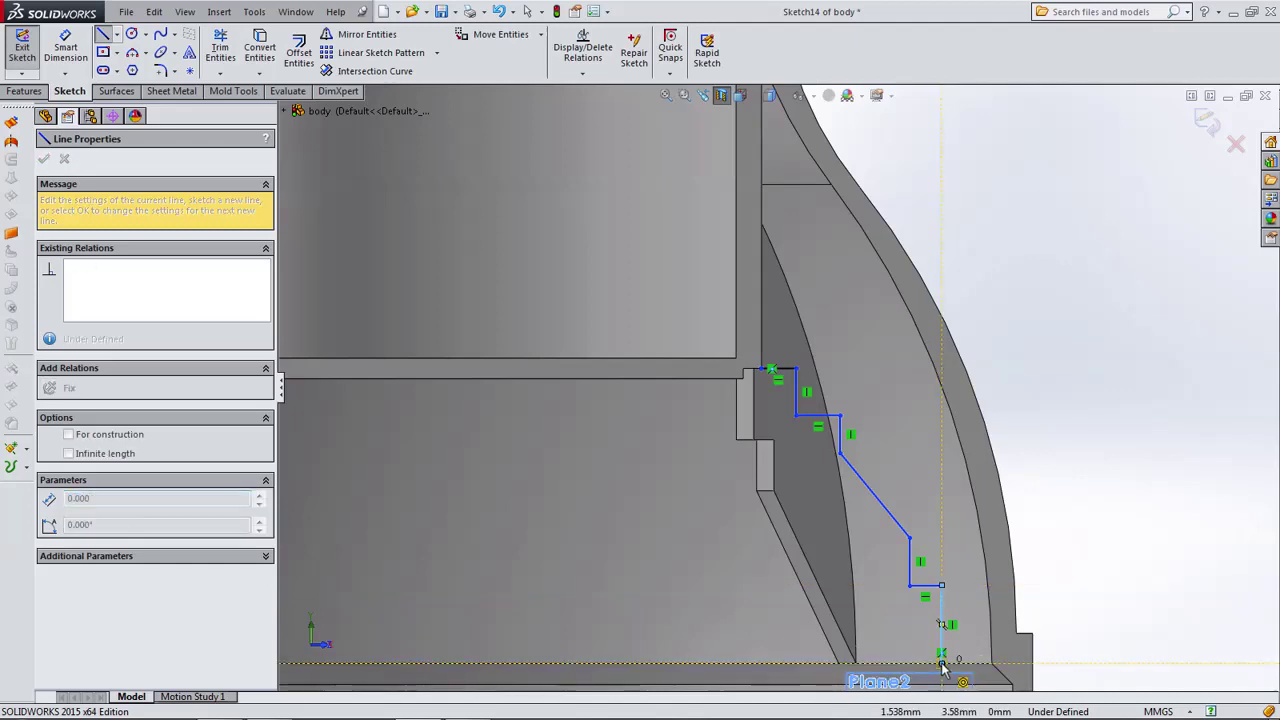
left_click(1004, 670)
key("Escape")
Draw a vertical centerline along the part's axis.
scroll(1000, 545, "up", 2)
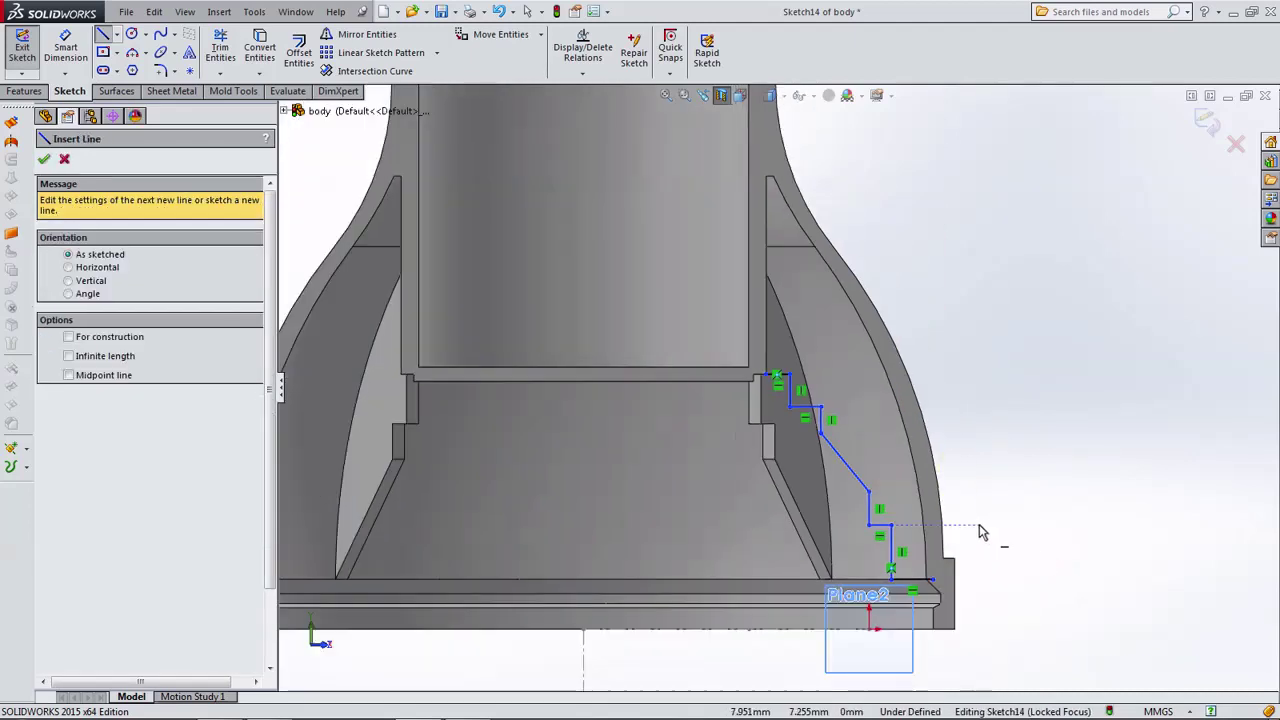
scroll(808, 428, "up", 1)
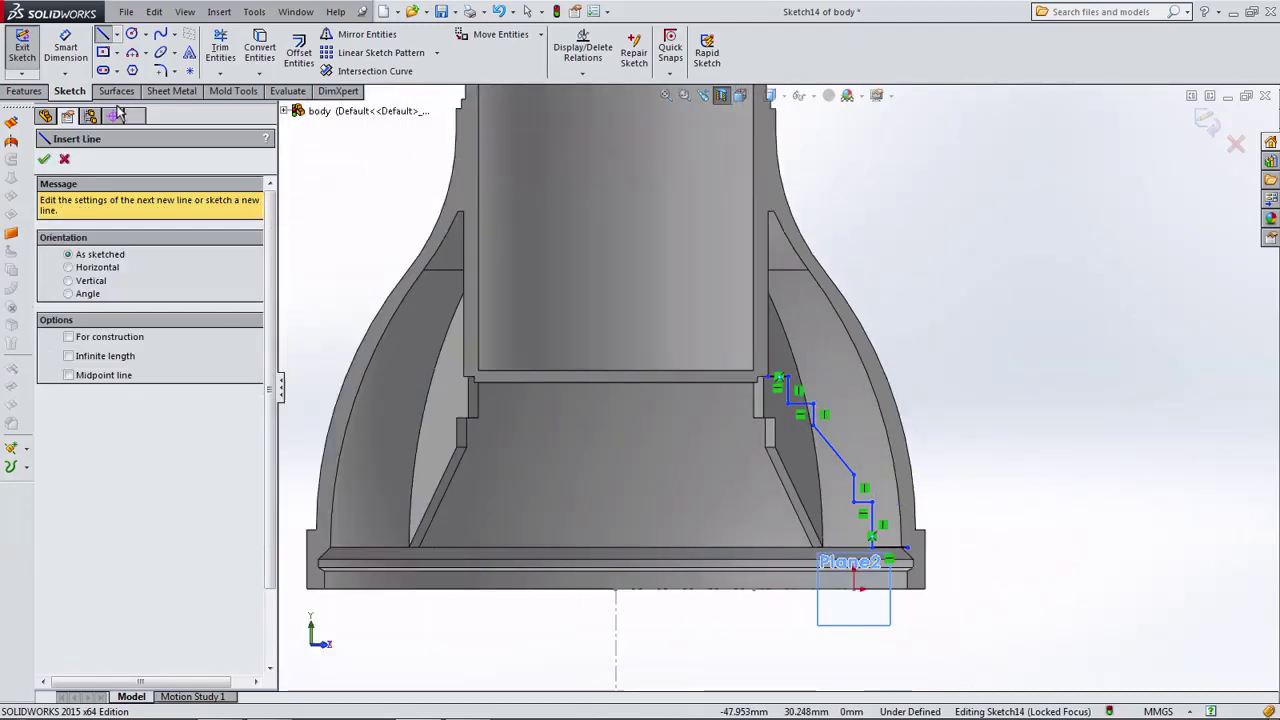
left_click(116, 34)
left_click(140, 66)
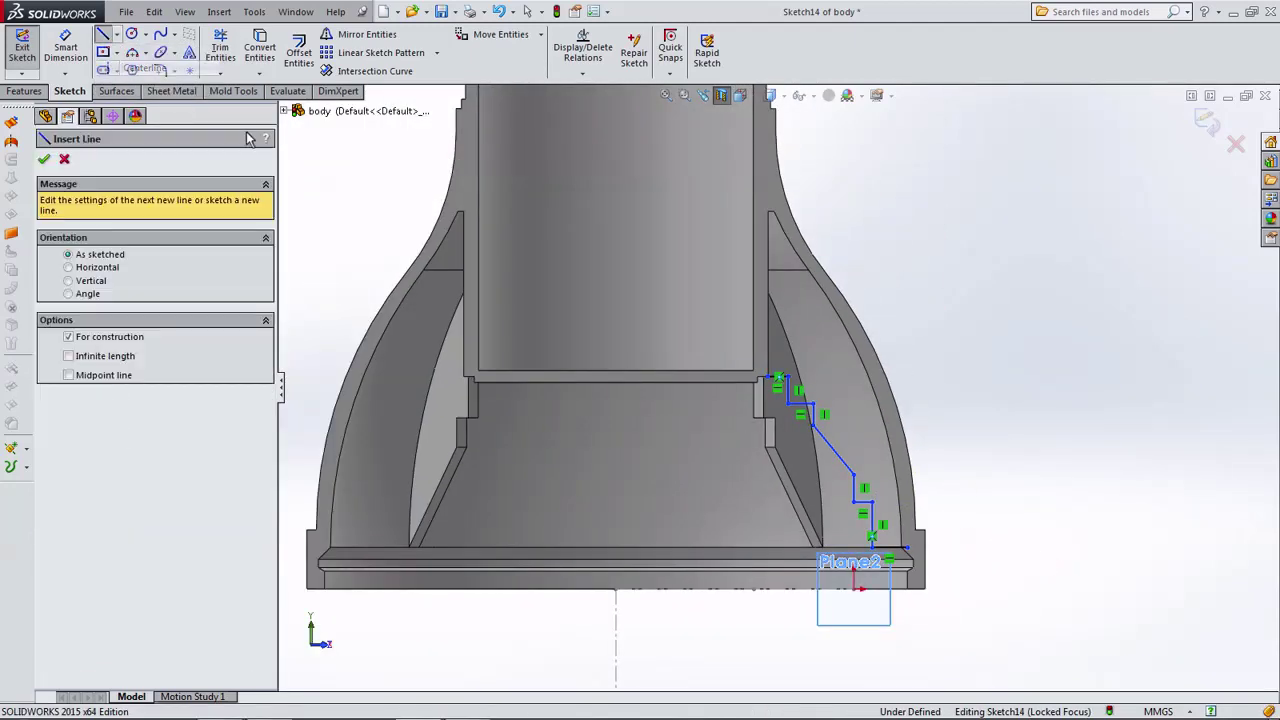
left_click(615, 590)
left_click(615, 304)
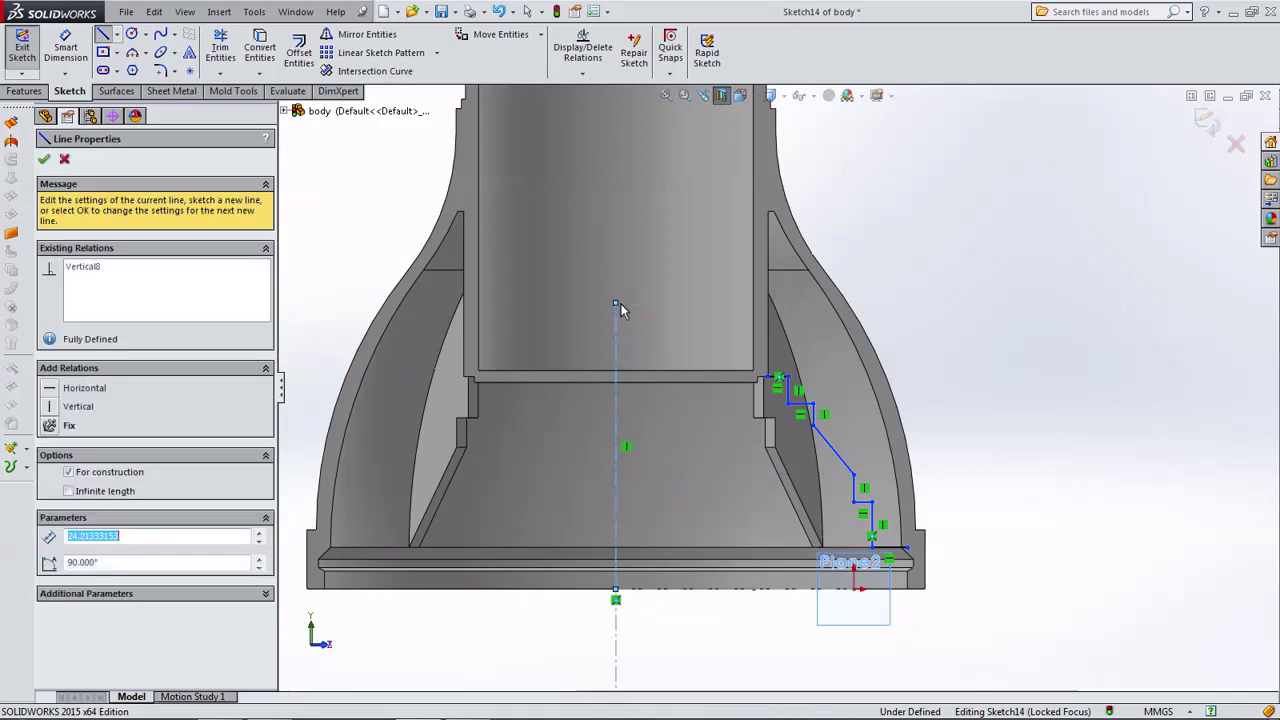
key("Escape")
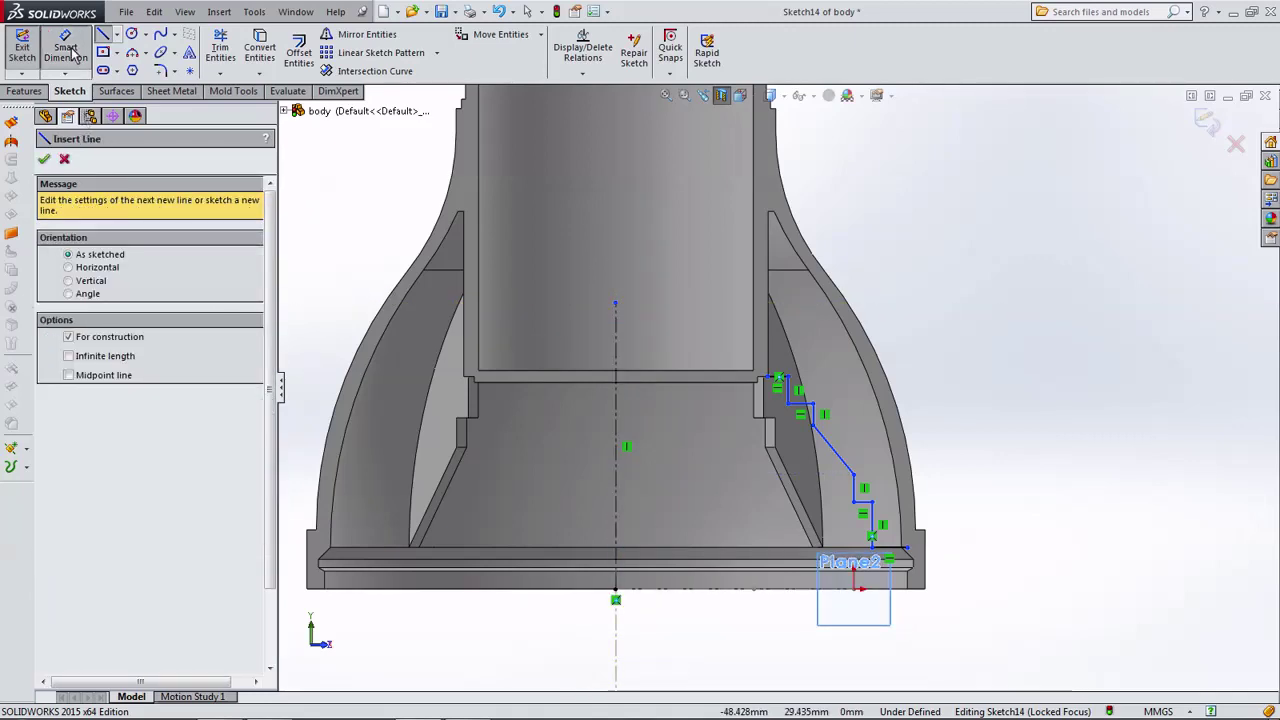
left_click(65, 47)
scroll(800, 422, "down", 1)
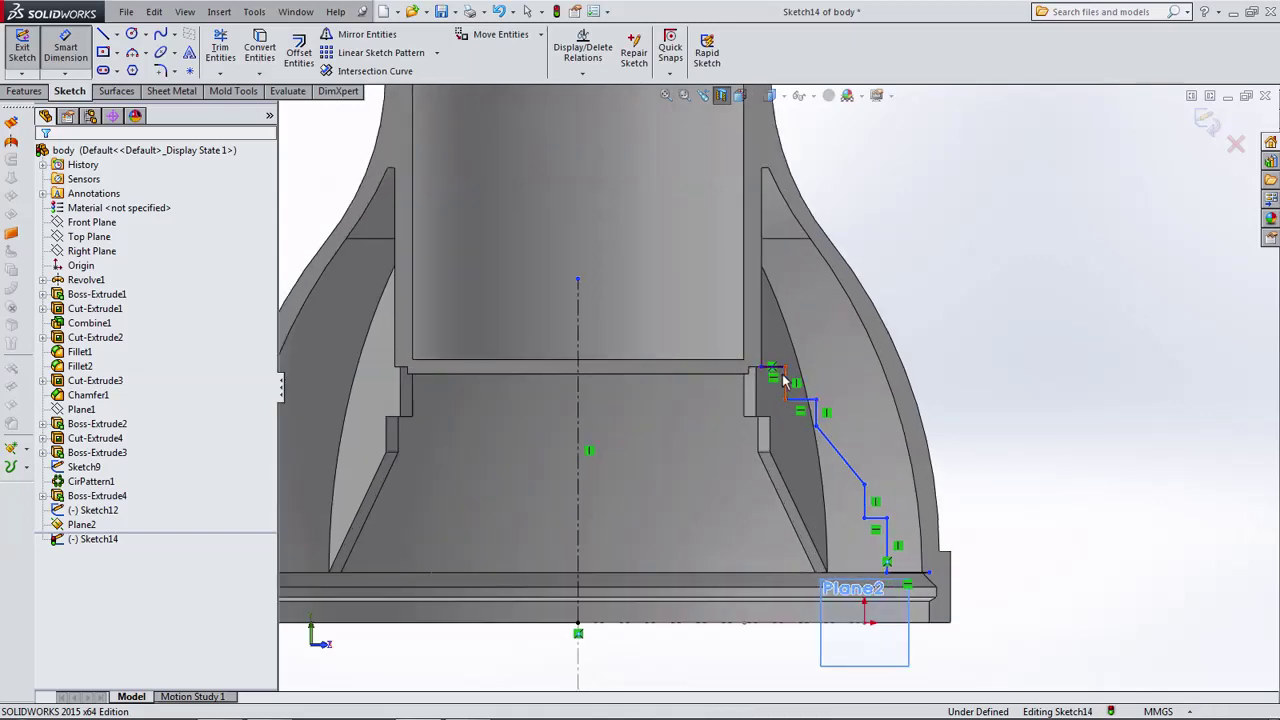
Dimension the upper two profile steps from the centerline as 34/2 (17) and 37/2 (18.5) mm.
left_click(785, 380)
left_click(577, 400)
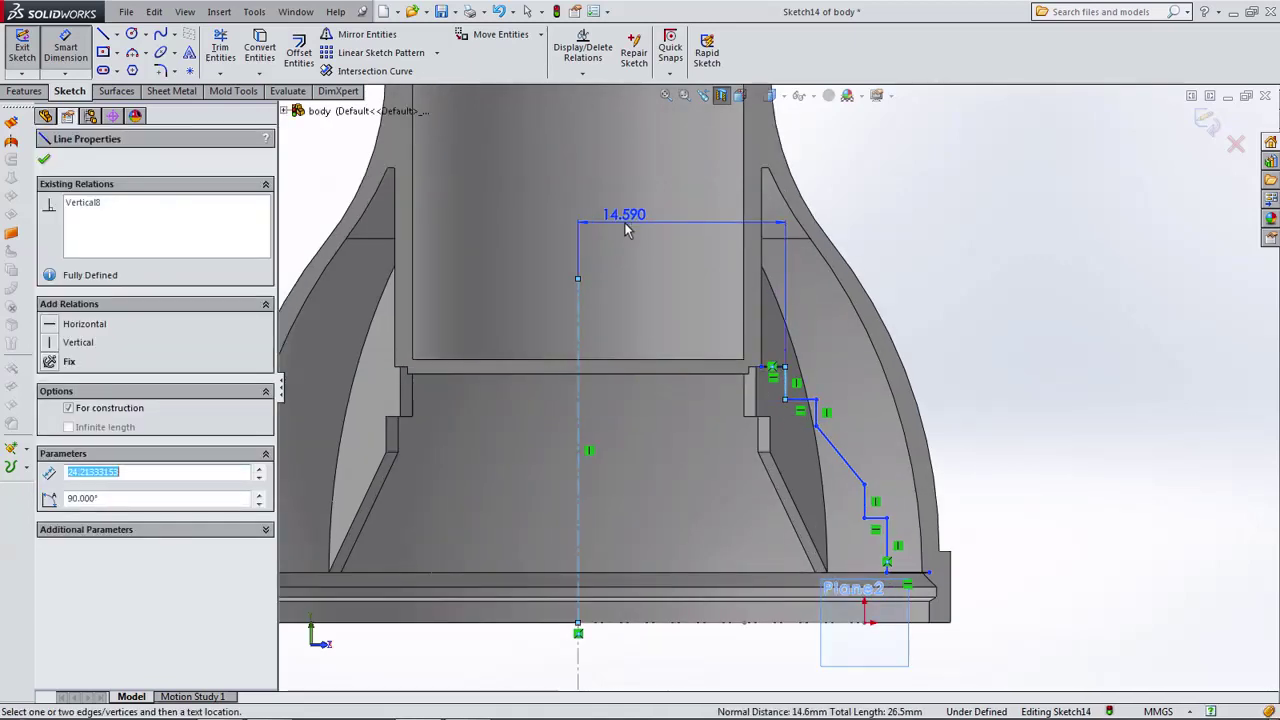
left_click(622, 232)
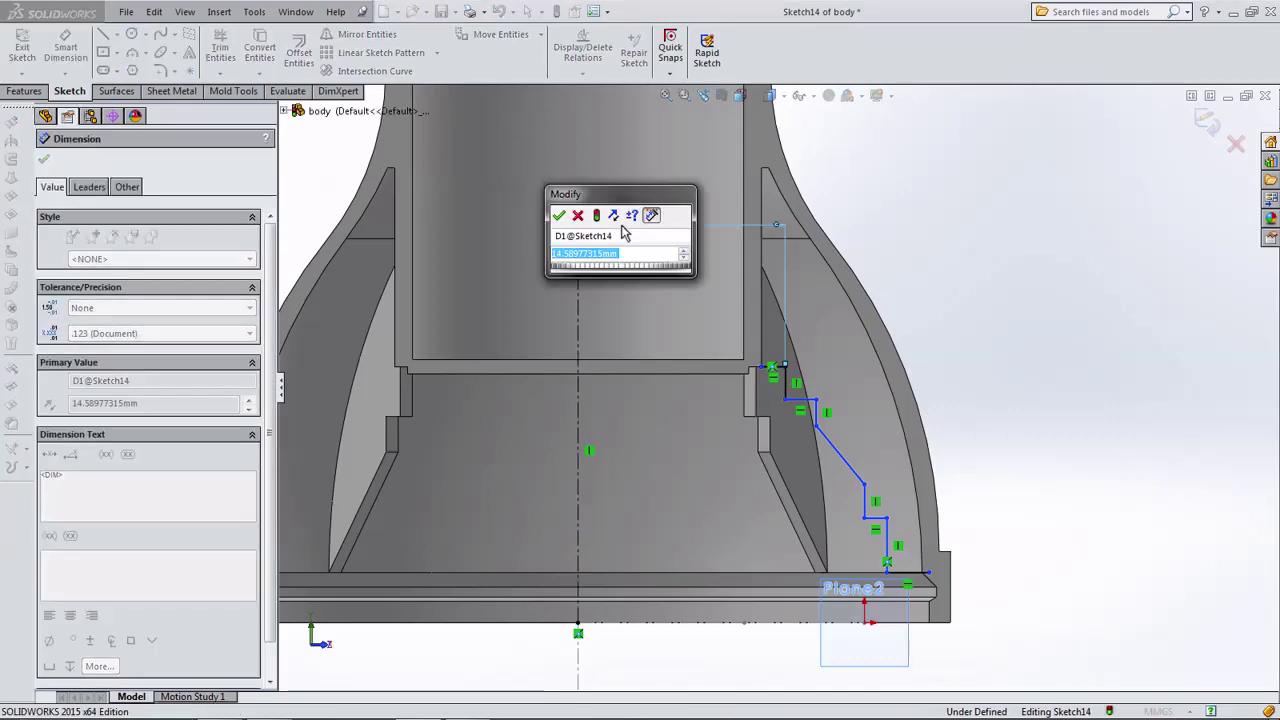
type("34/")
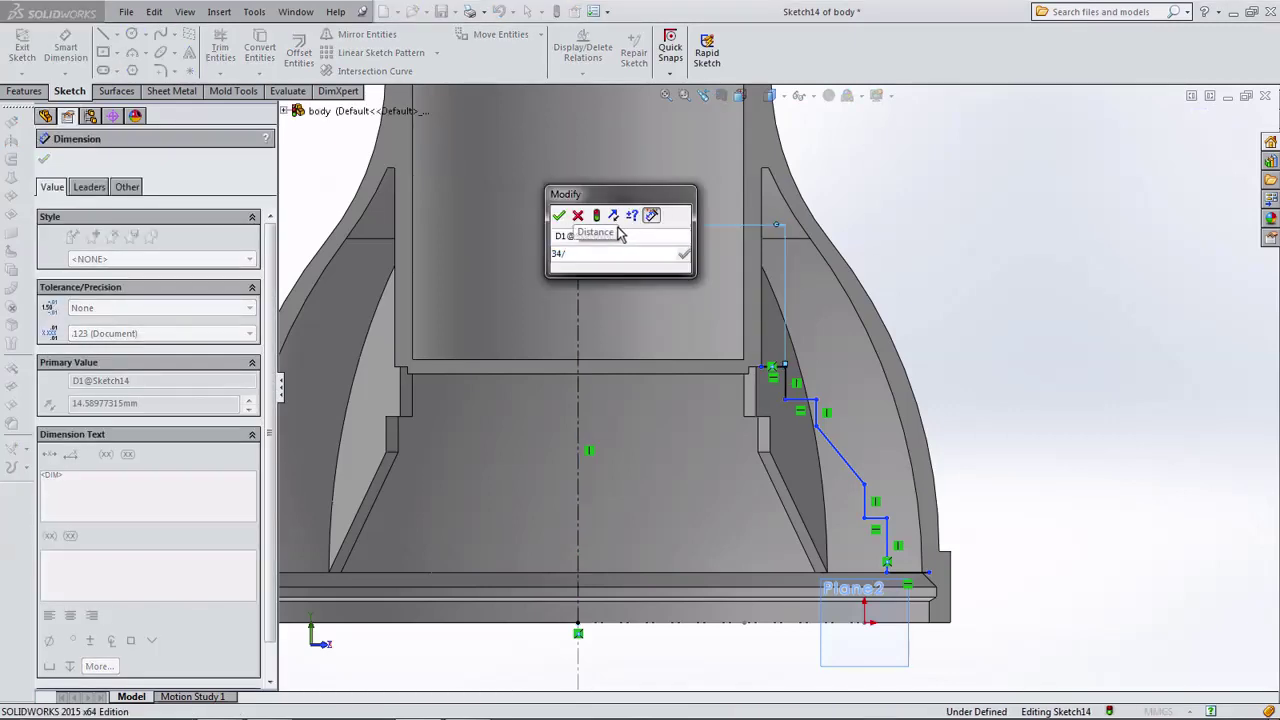
type("2")
left_click(560, 216)
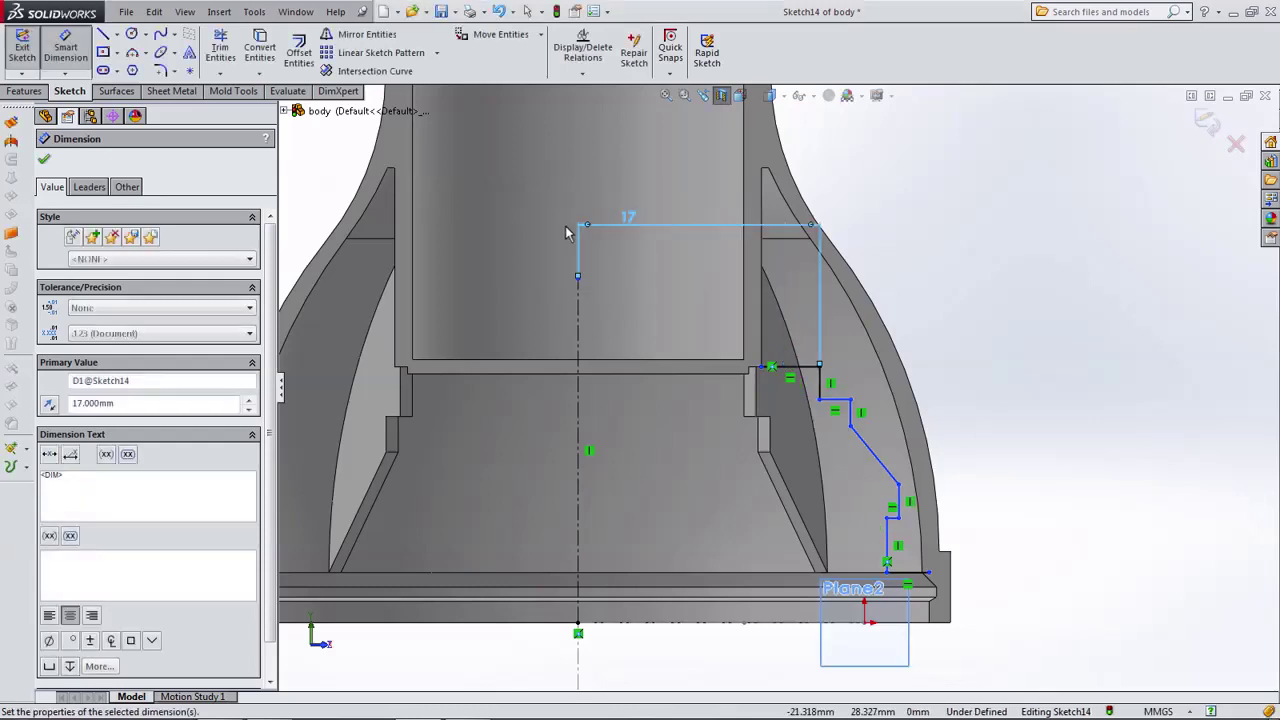
left_click(850, 413)
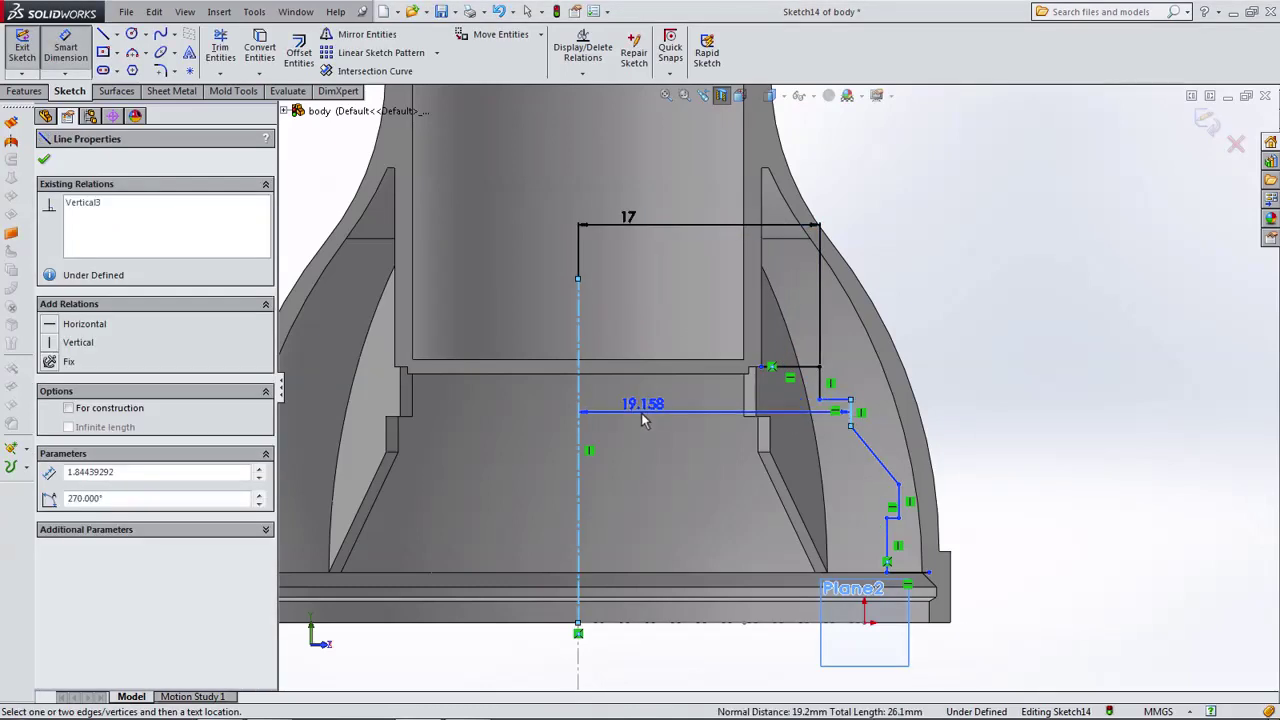
left_click(640, 428)
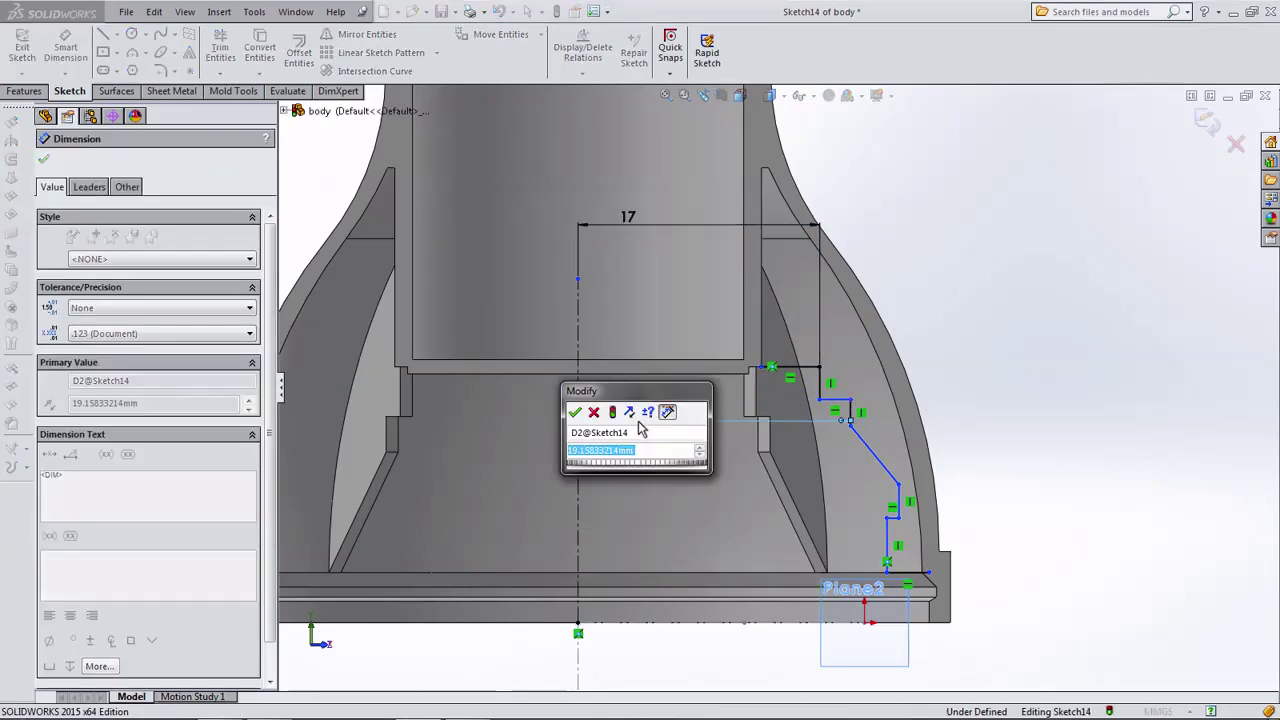
type("37/2")
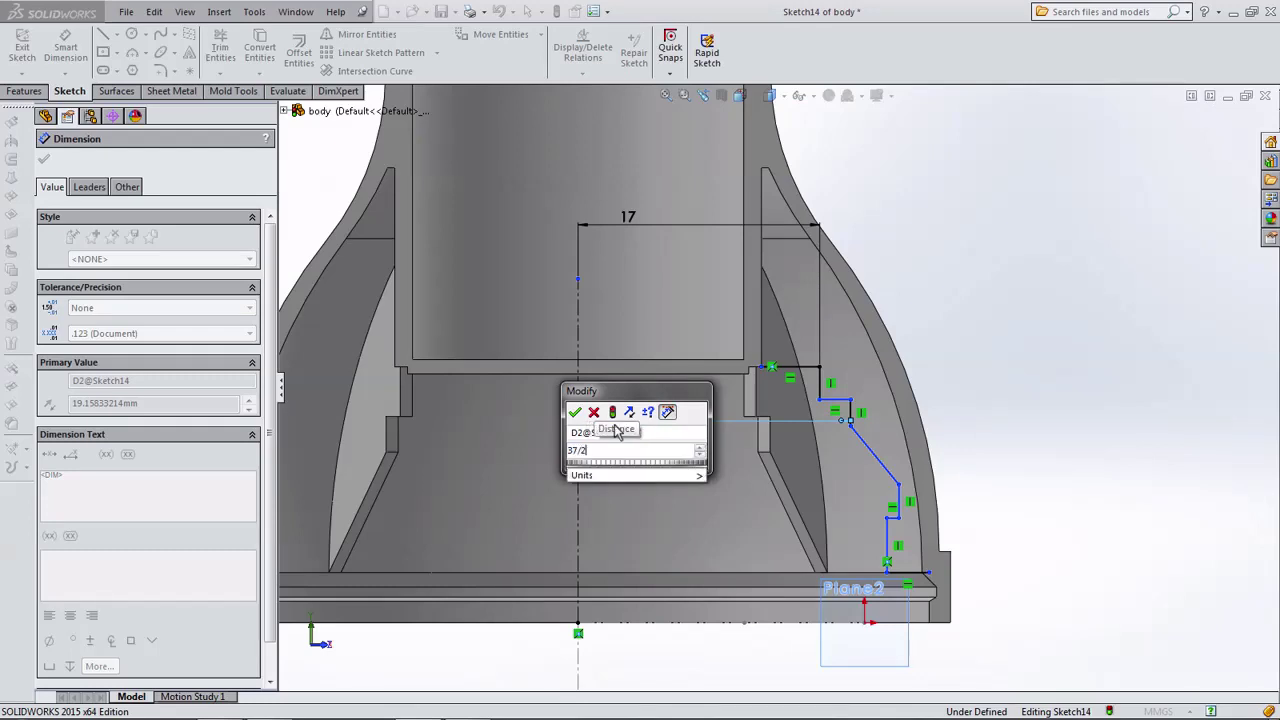
left_click(575, 413)
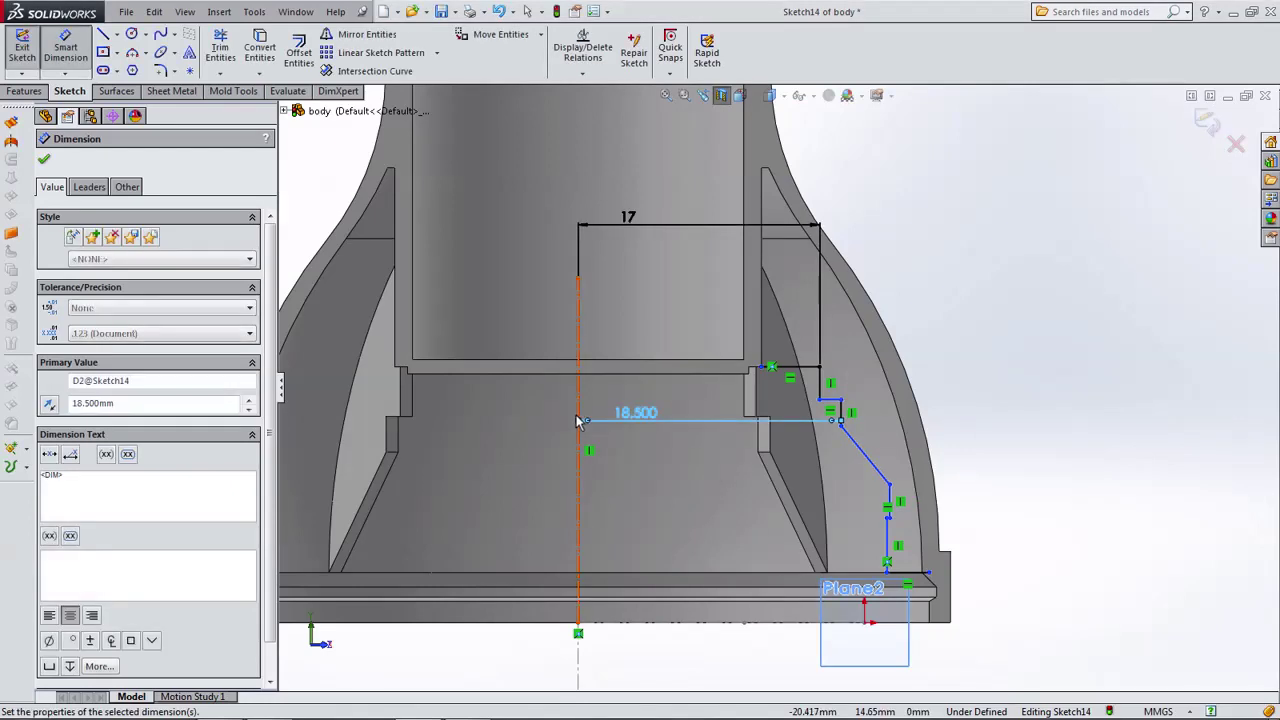
Dimension the lower steps from the centerline as 20.5 mm and 43.5/2 (21.750) mm.
left_click(889, 500)
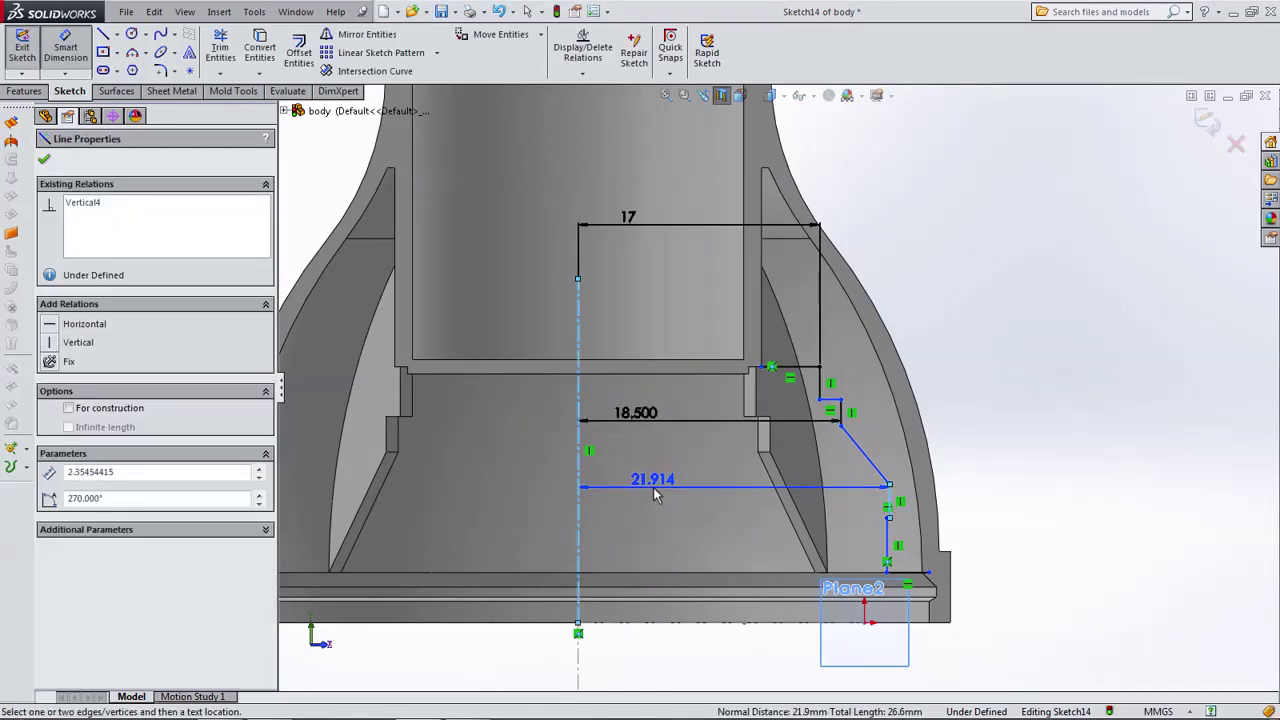
left_click(655, 495)
type("41/2")
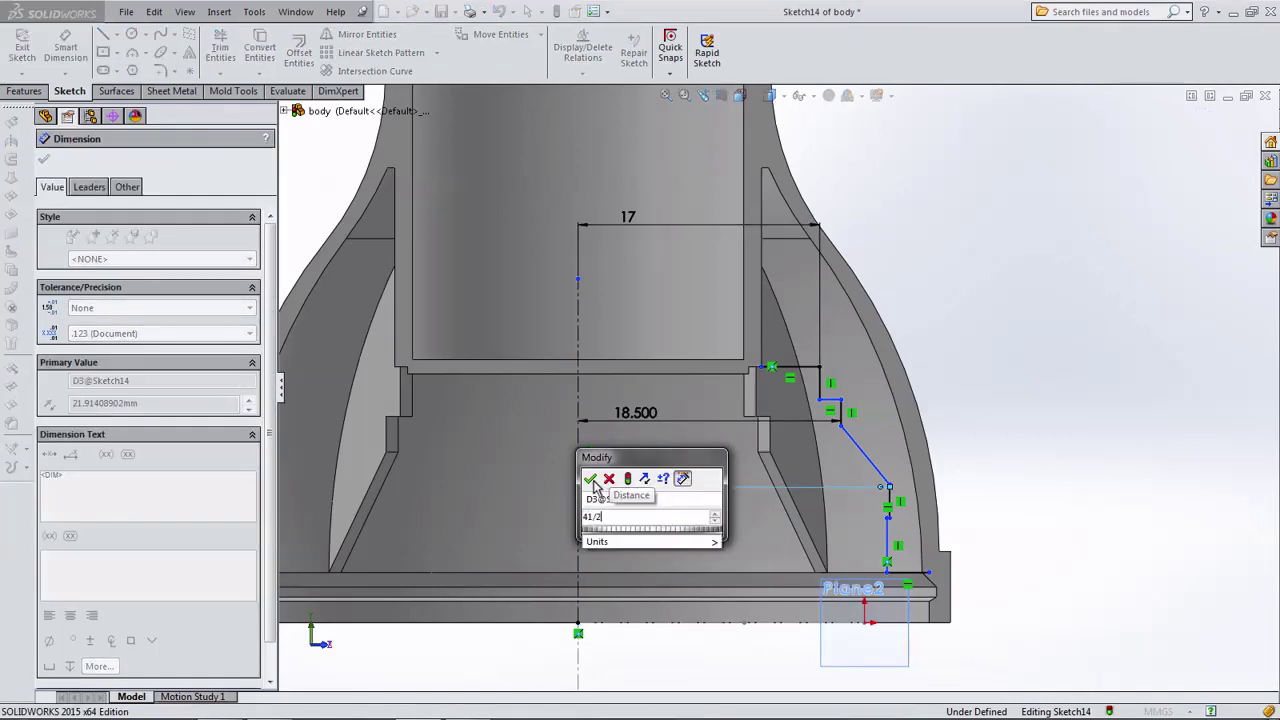
left_click(591, 480)
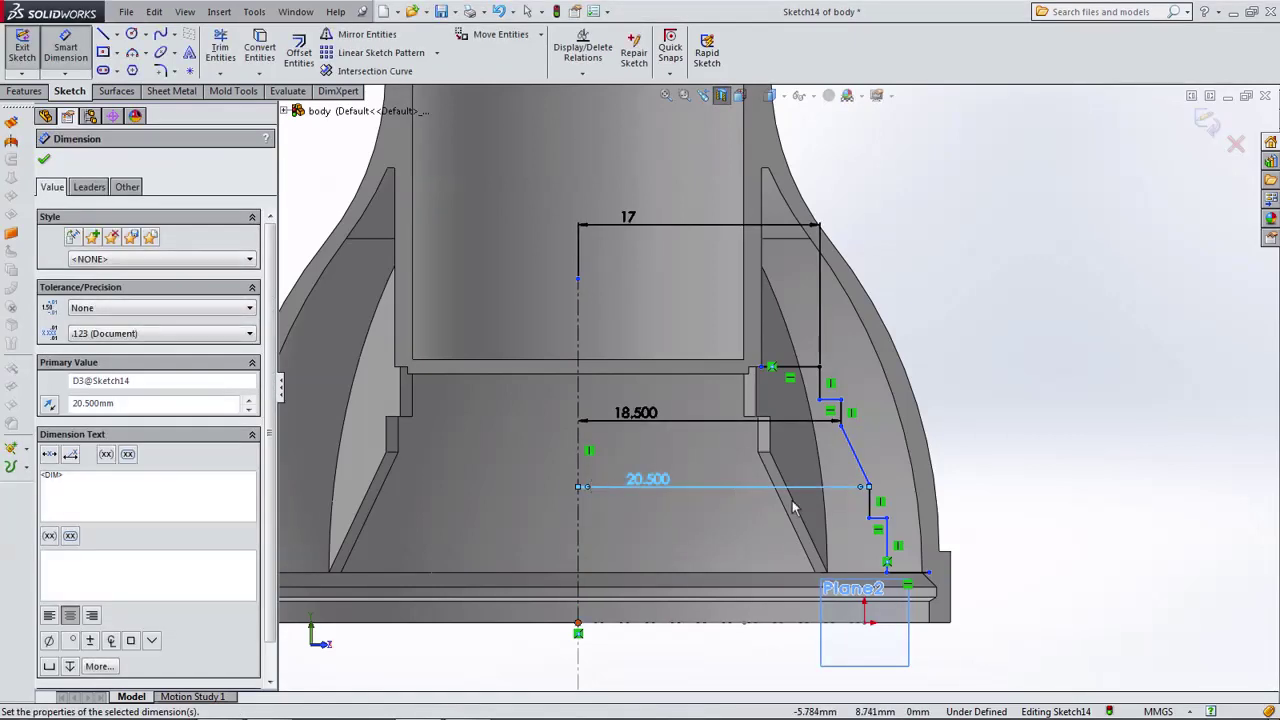
scroll(860, 523, "down", 2)
left_click(893, 538)
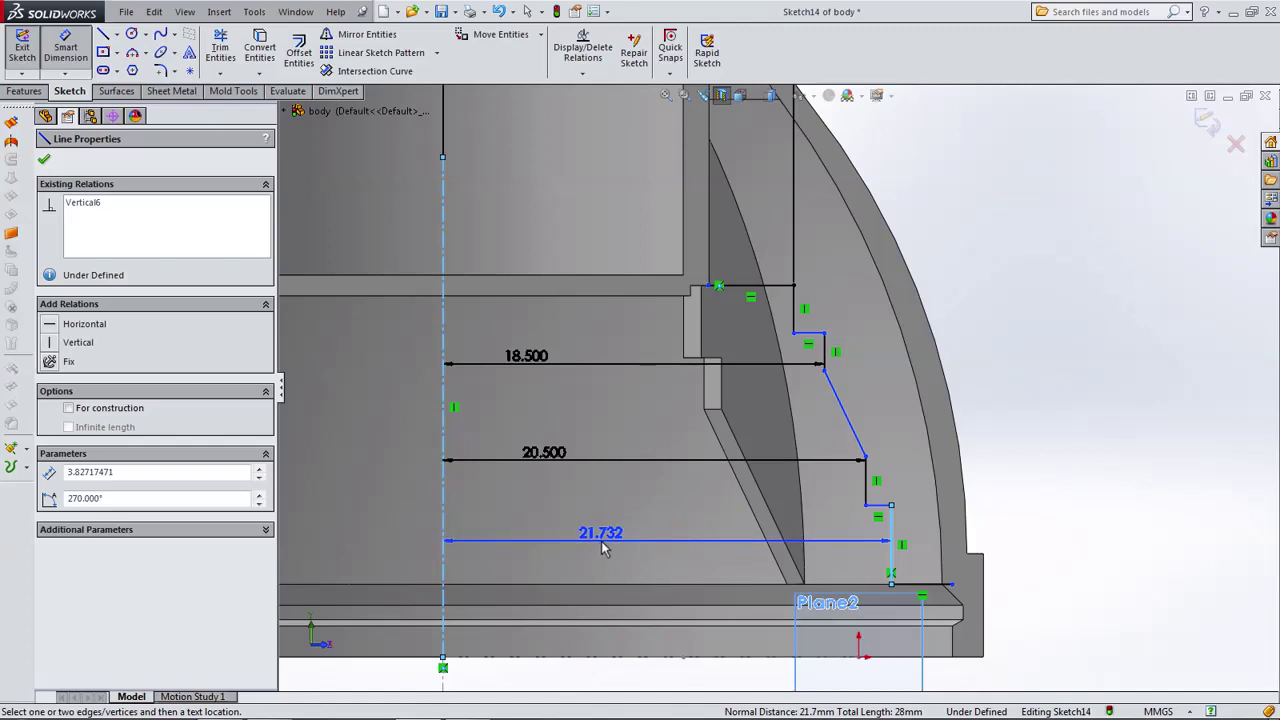
left_click(602, 547)
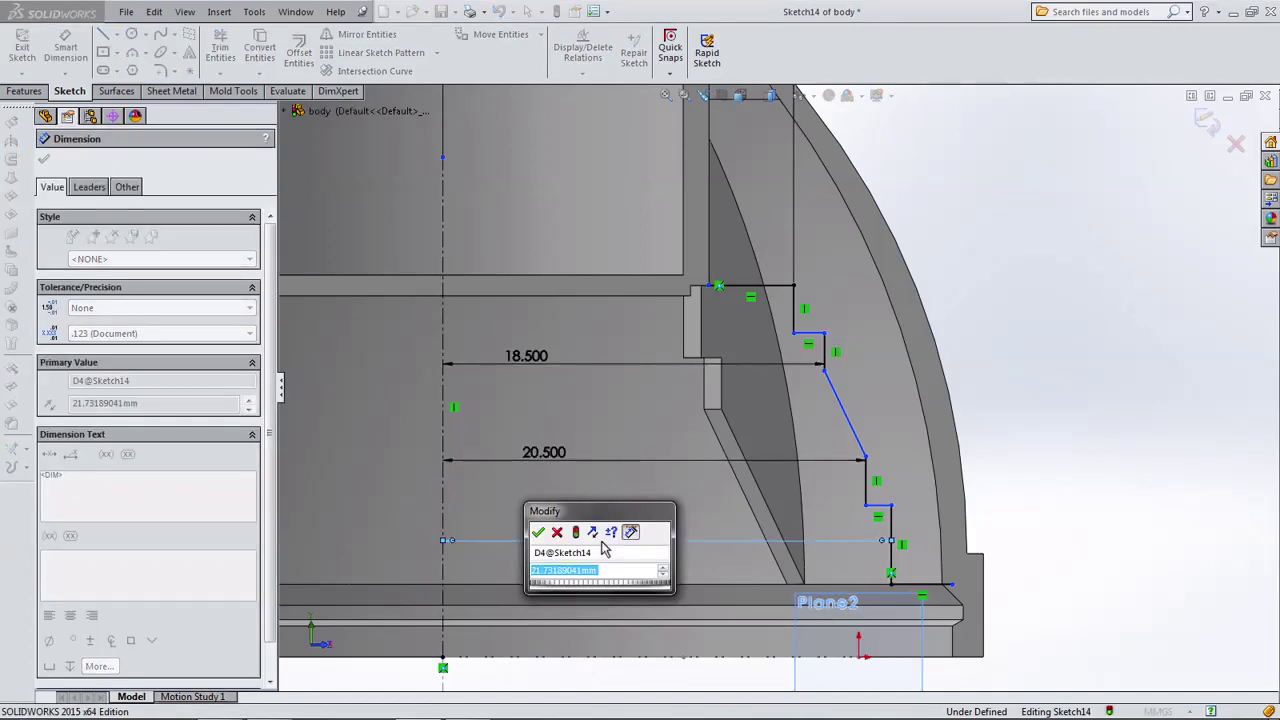
type("43.5/2")
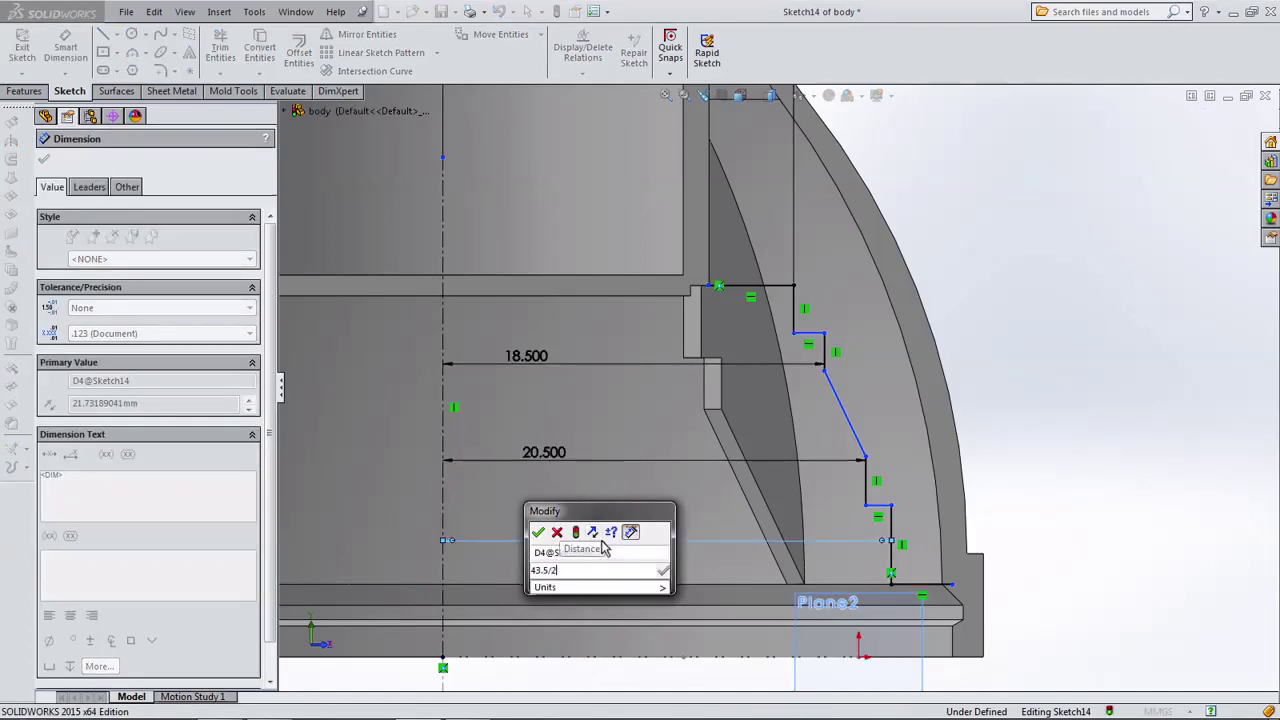
left_click(538, 532)
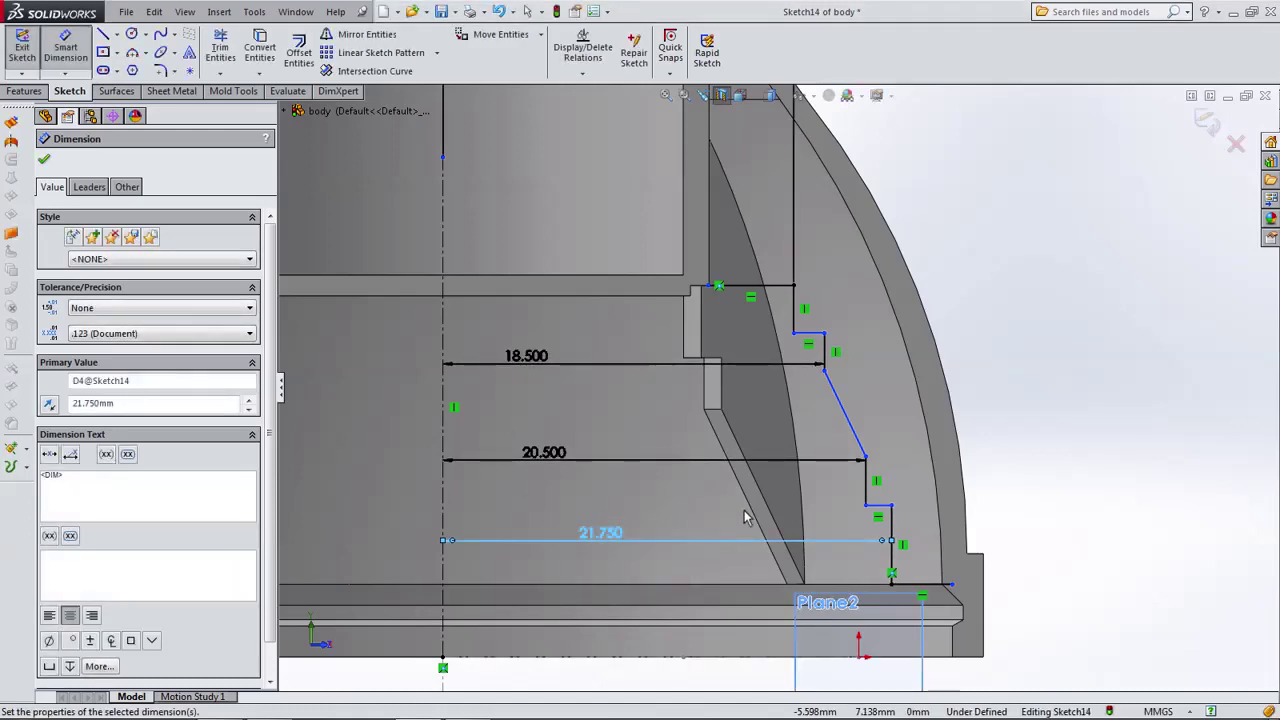
scroll(745, 517, "up", 2)
scroll(780, 390, "up", 2)
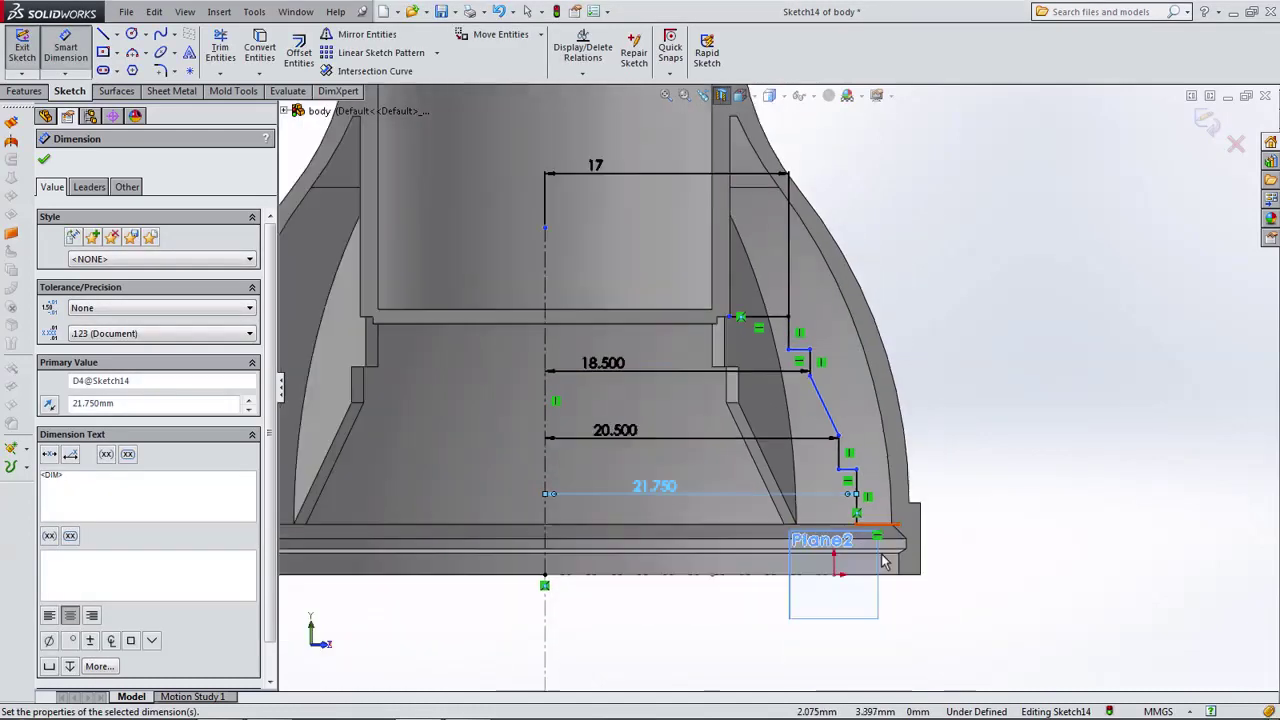
Set the two step corner heights above the origin to 4.8 and 8.5 mm.
left_click(850, 476)
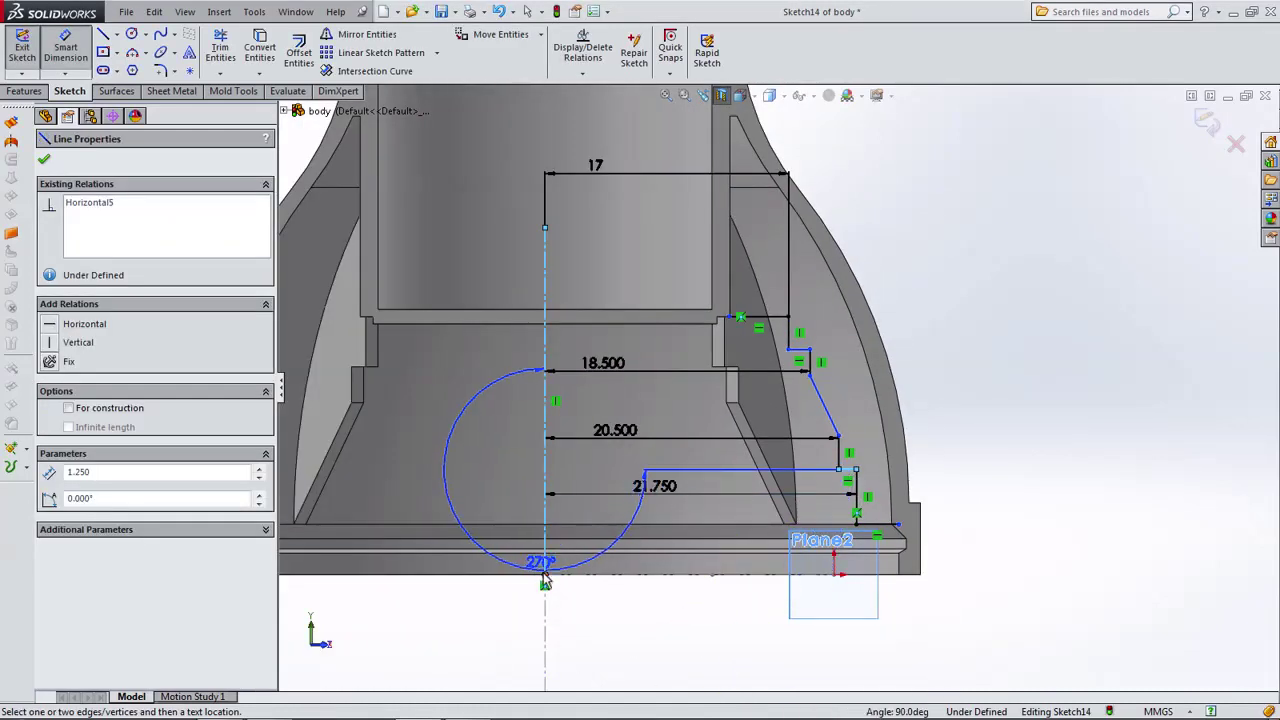
left_click(543, 572)
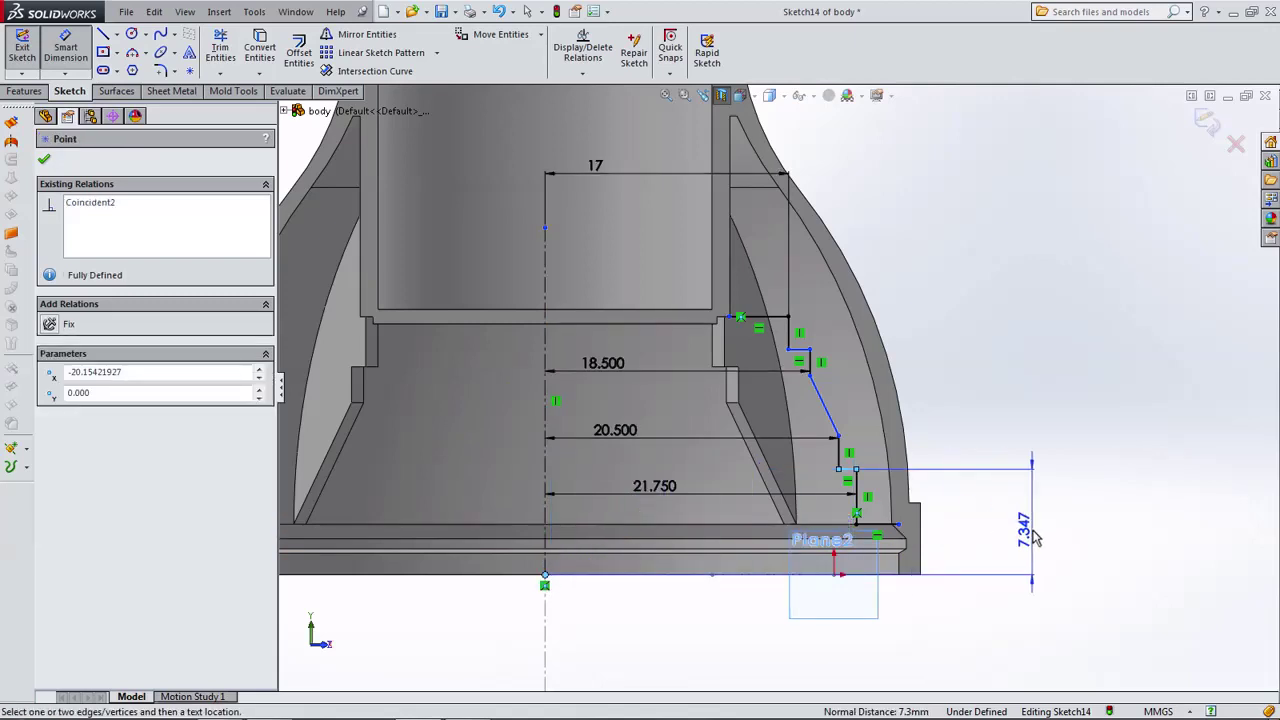
left_click(1035, 538)
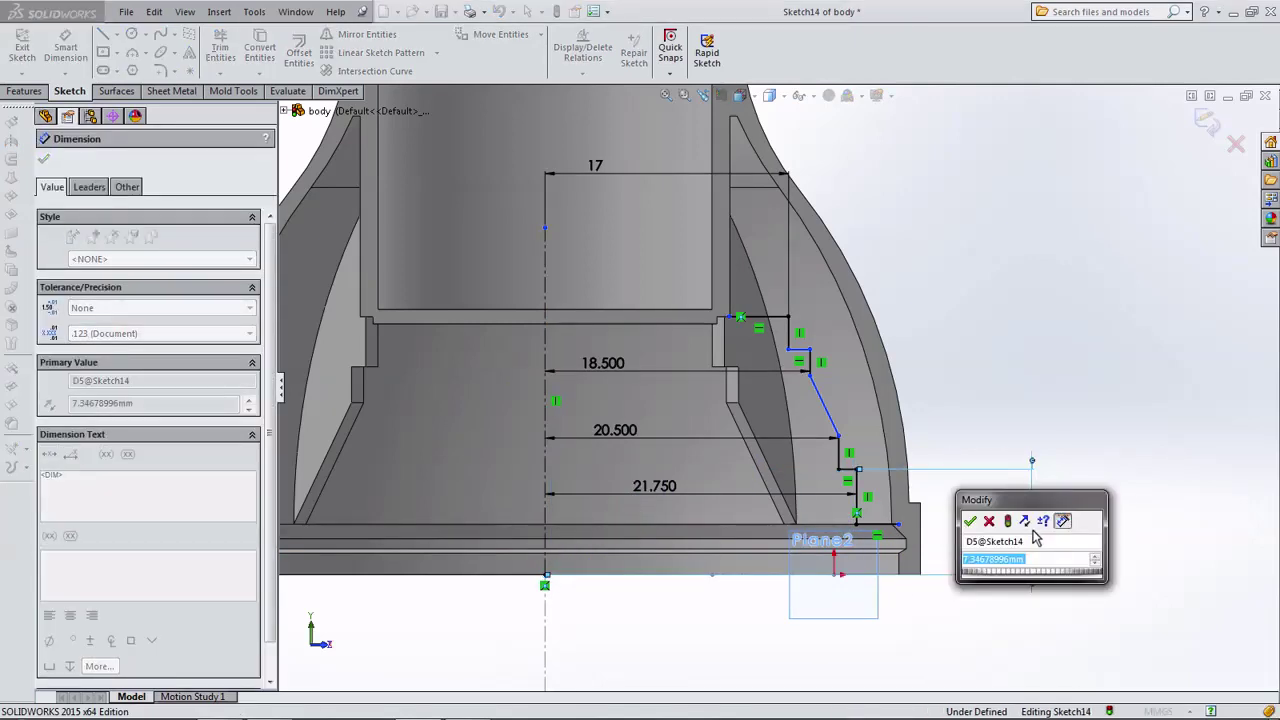
type("4.8")
key("Return")
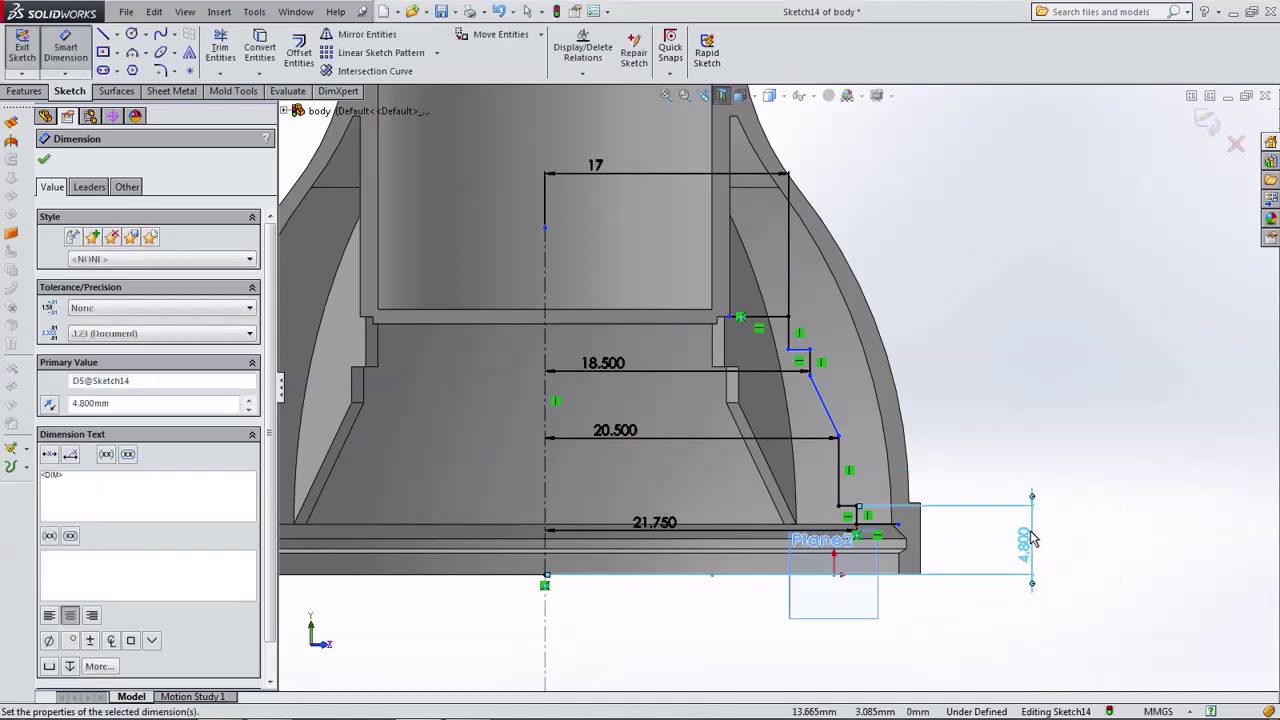
left_click(839, 439)
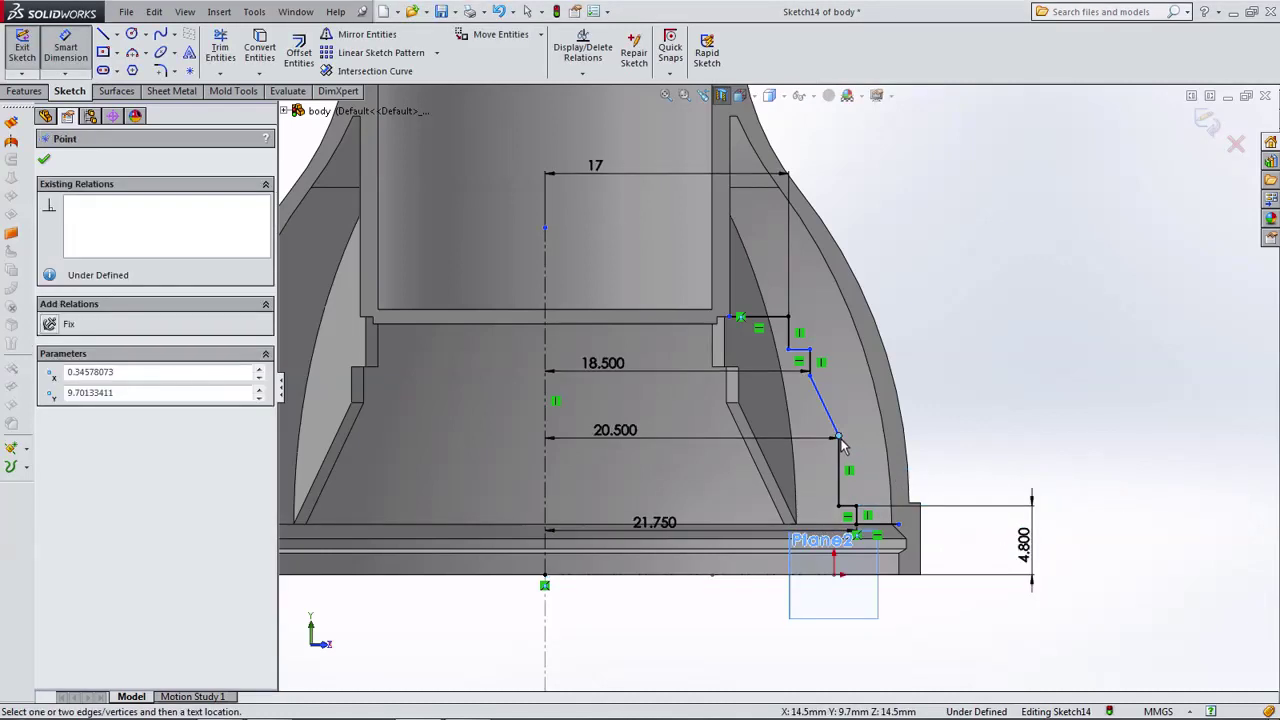
left_click(545, 574)
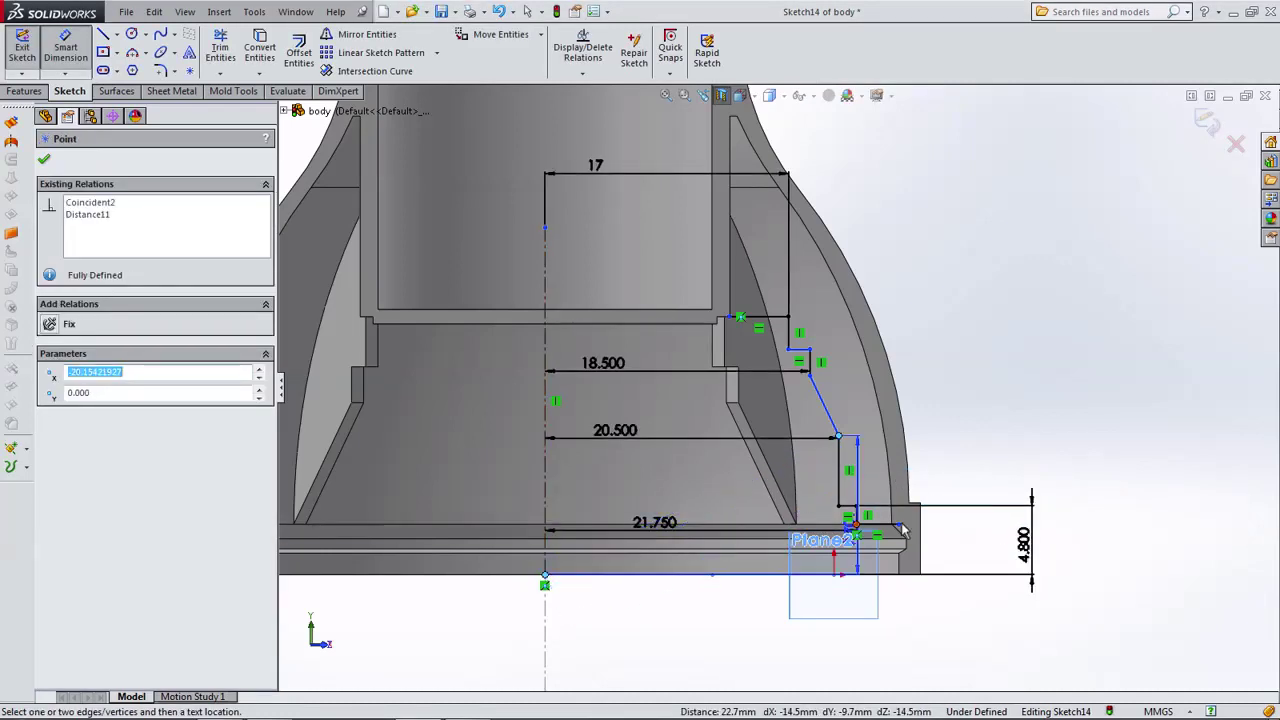
left_click(1107, 519)
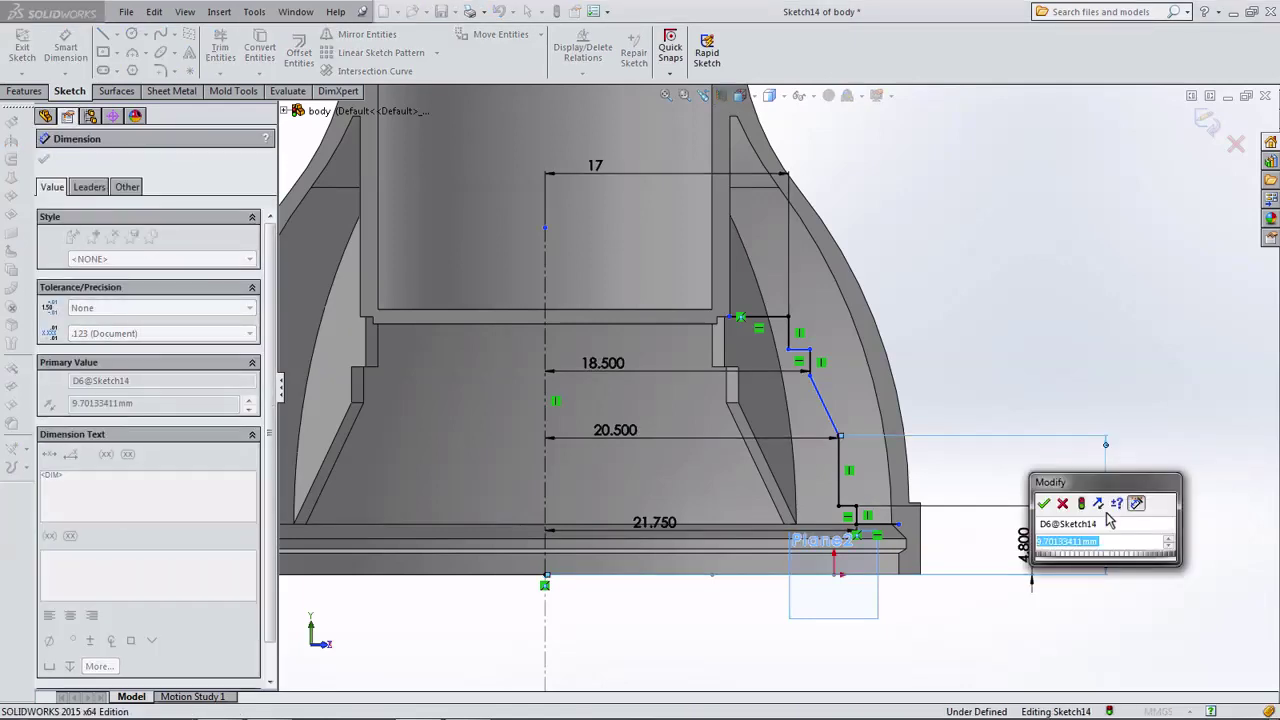
type("8.5")
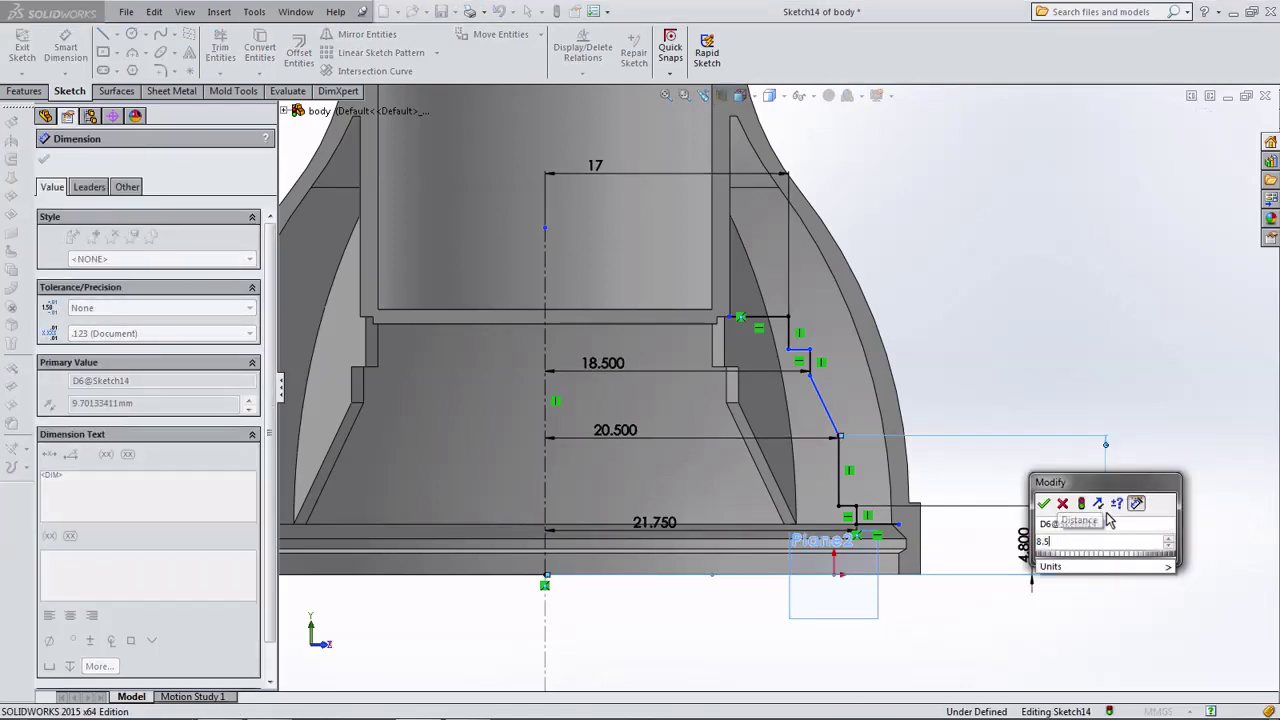
key("Return")
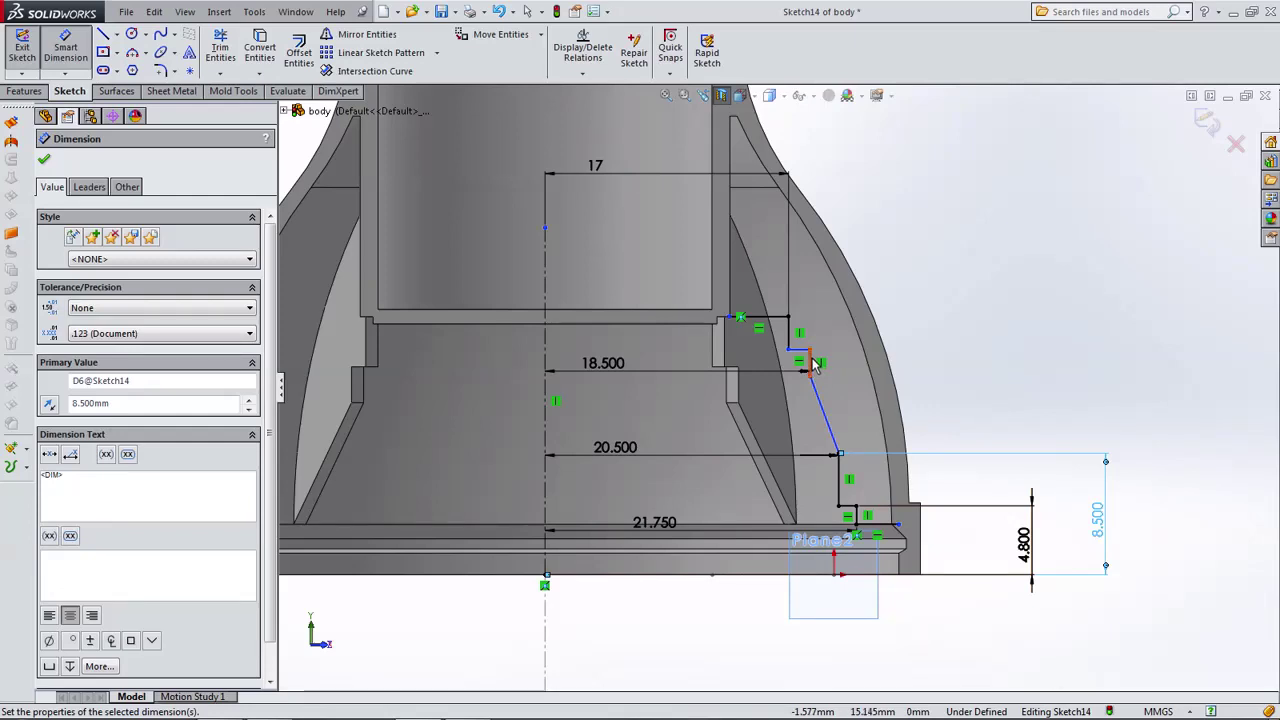
Dimension the two short vertical steps as 3 mm and 4 mm long.
scroll(813, 363, "down", 1)
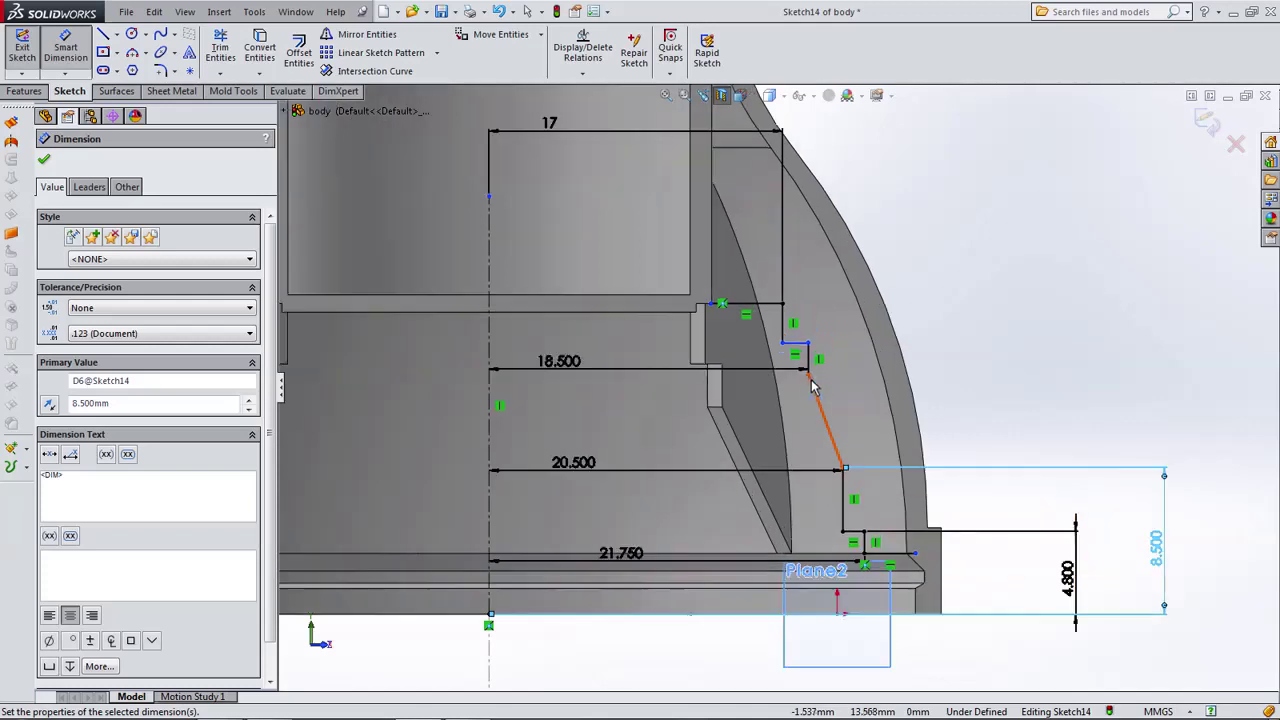
left_click(813, 360)
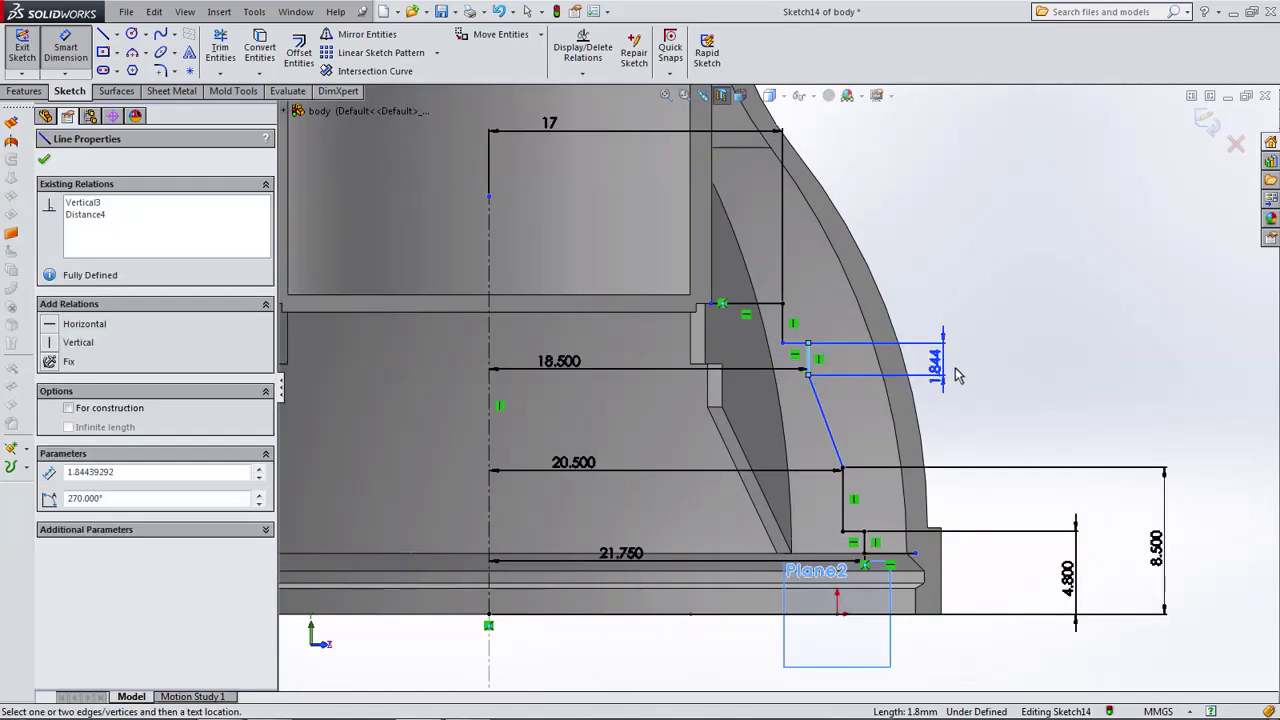
left_click(1018, 370)
type("3")
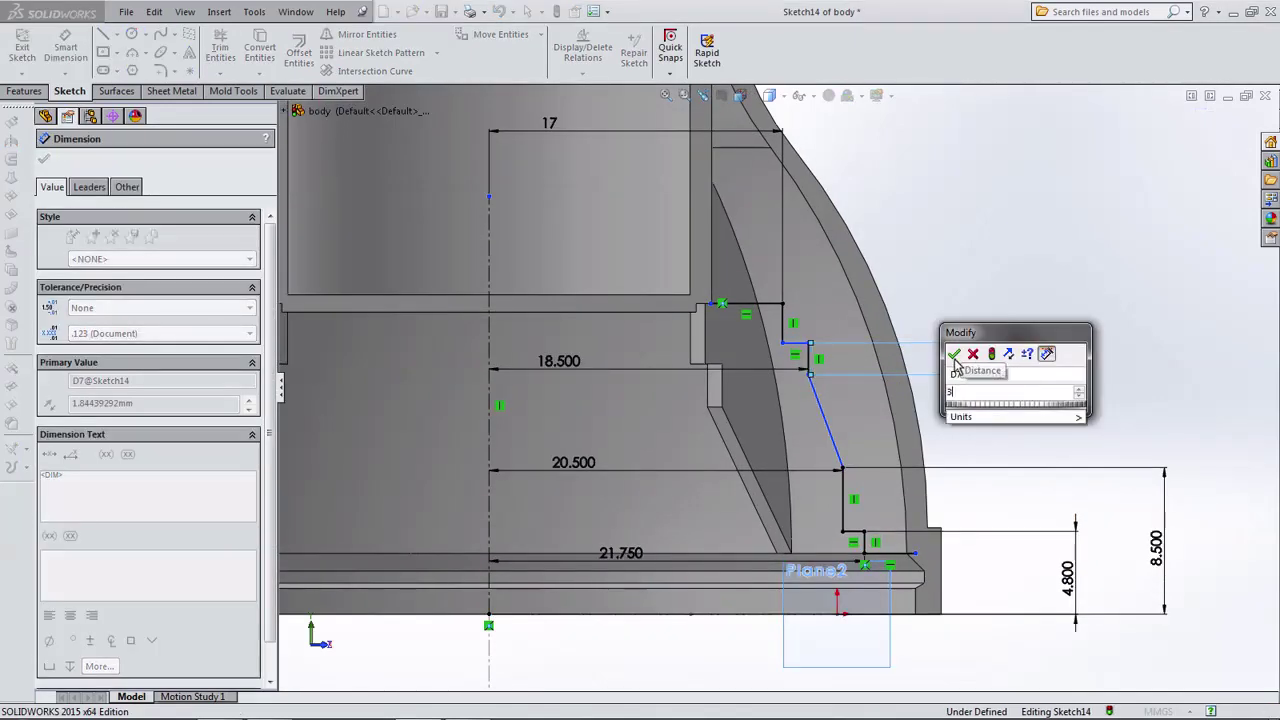
key("Return")
left_click(785, 316)
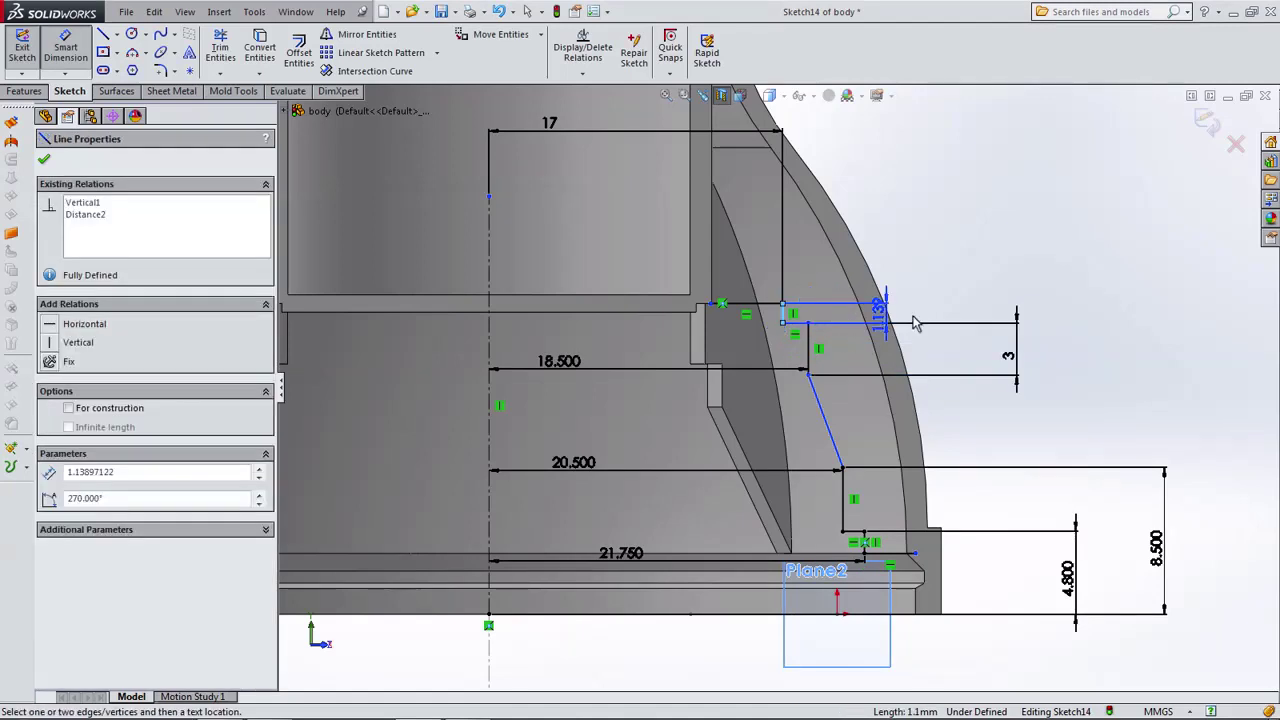
left_click(1016, 258)
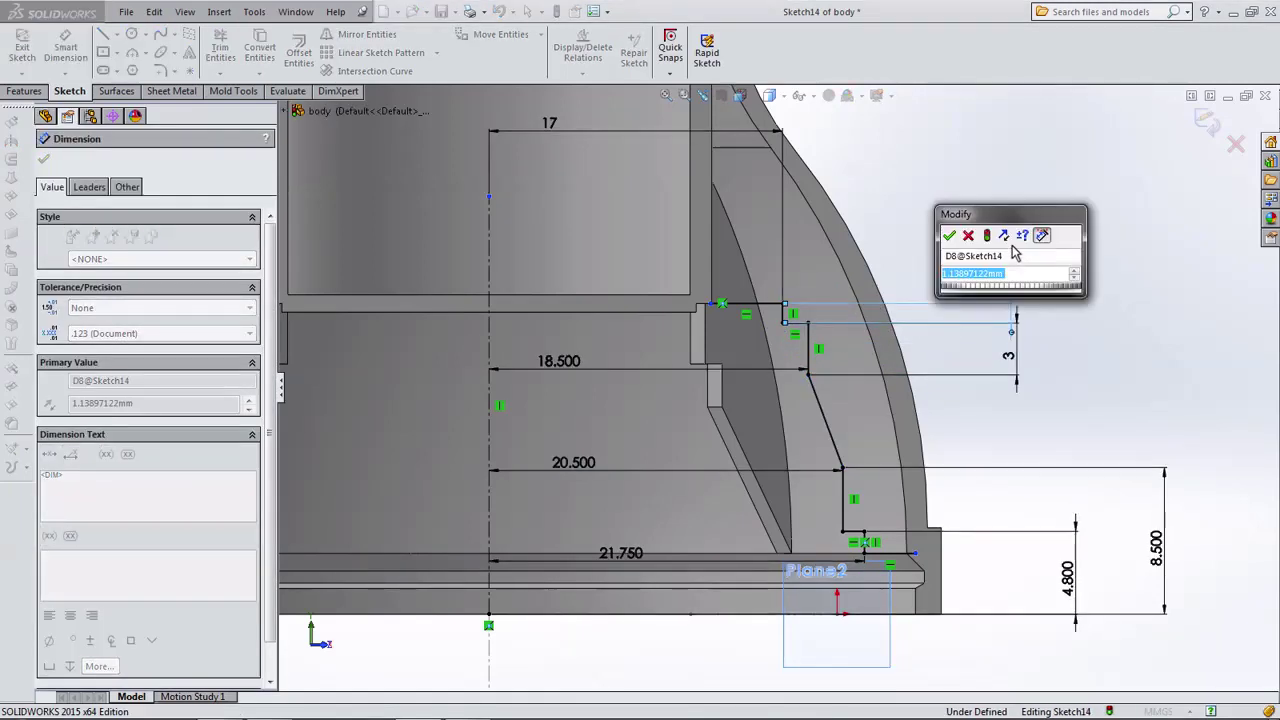
type("4")
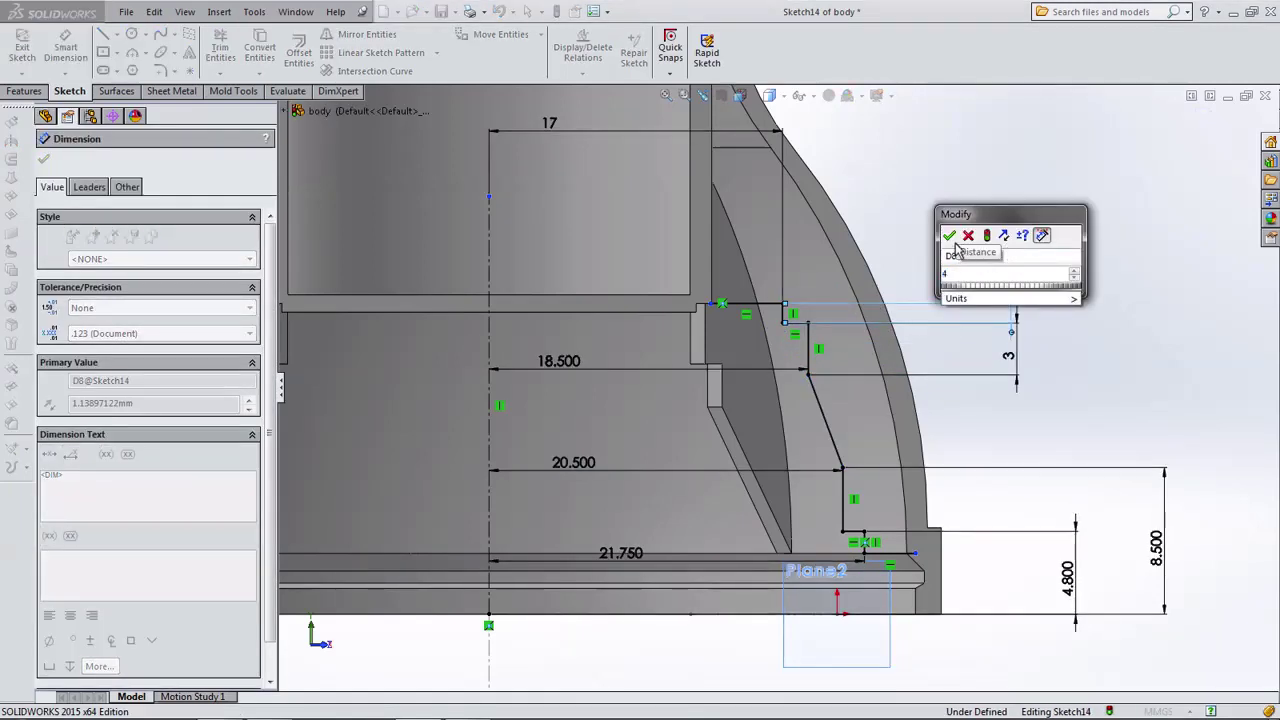
key("Return")
key("Escape")
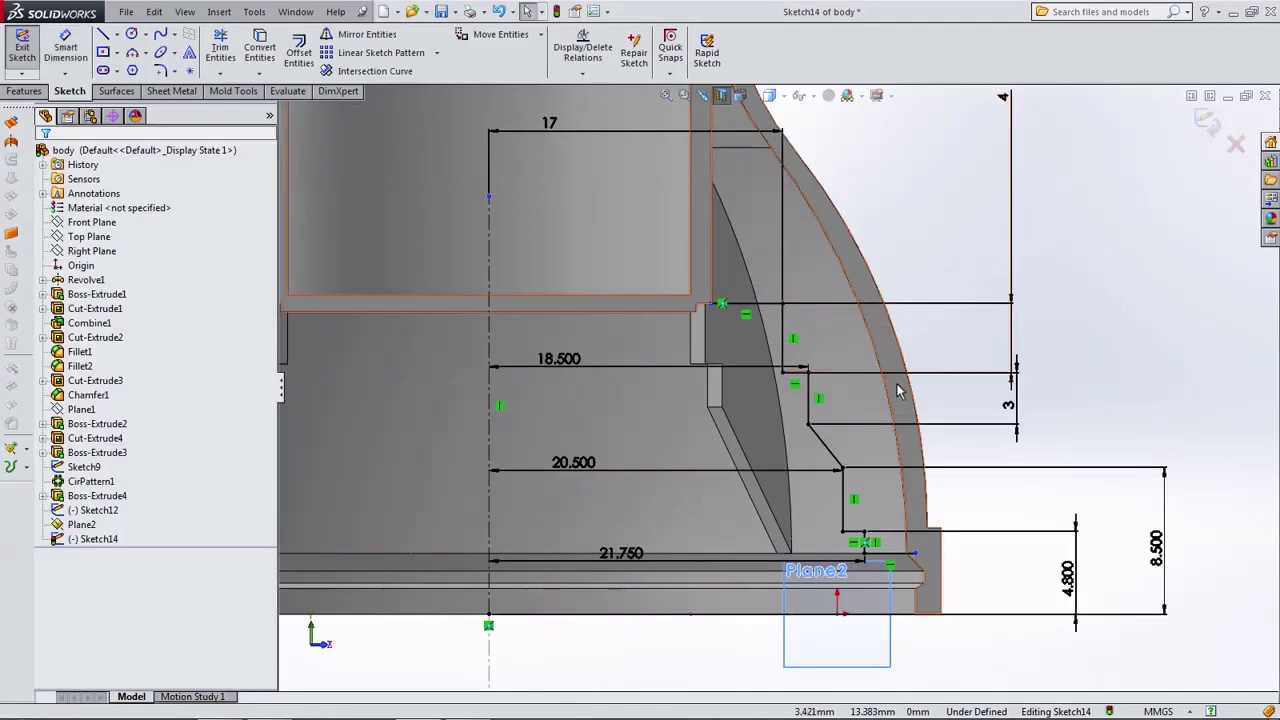
Join the profile's loose top end to the neck corner and draw a vertical line up the neck.
scroll(897, 391, "up", 3)
scroll(722, 383, "down", 2)
scroll(722, 383, "down", 1)
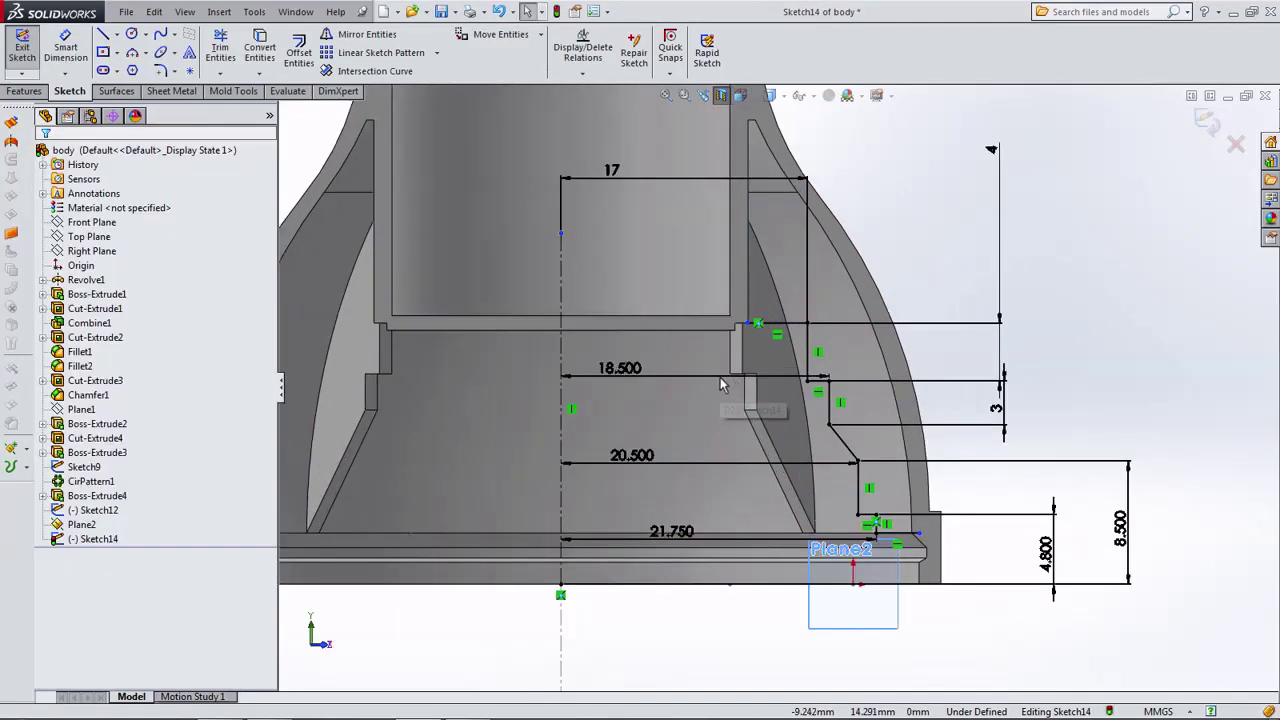
left_click_drag(671, 531, 668, 512)
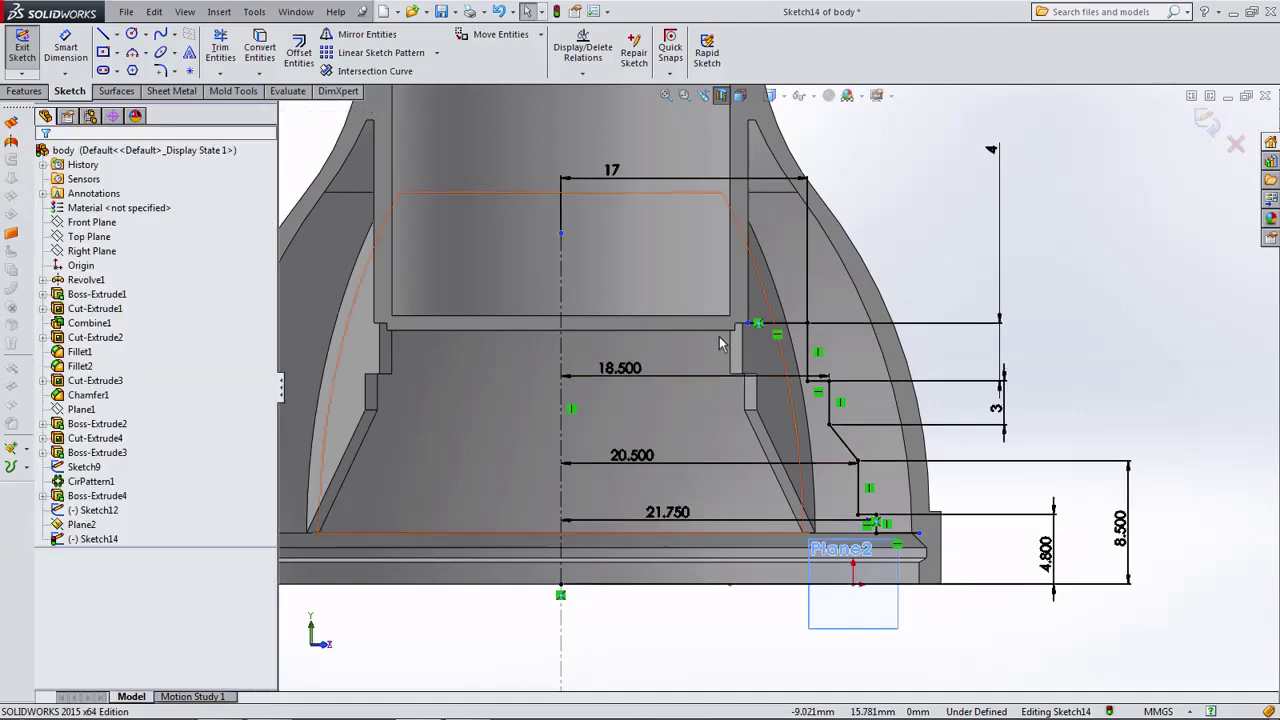
scroll(757, 324, "down", 3)
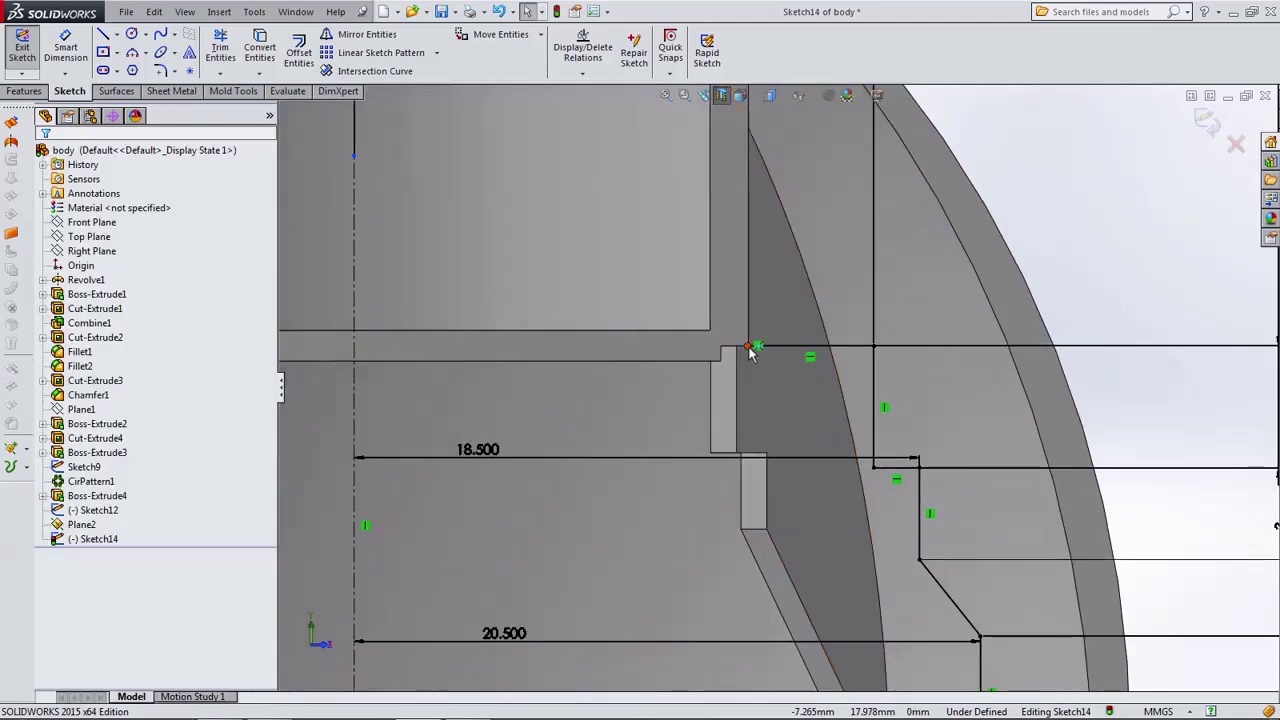
mouse_move(750, 347)
left_mouse_down()
mouse_move(722, 350)
mouse_move(738, 348)
left_mouse_up()
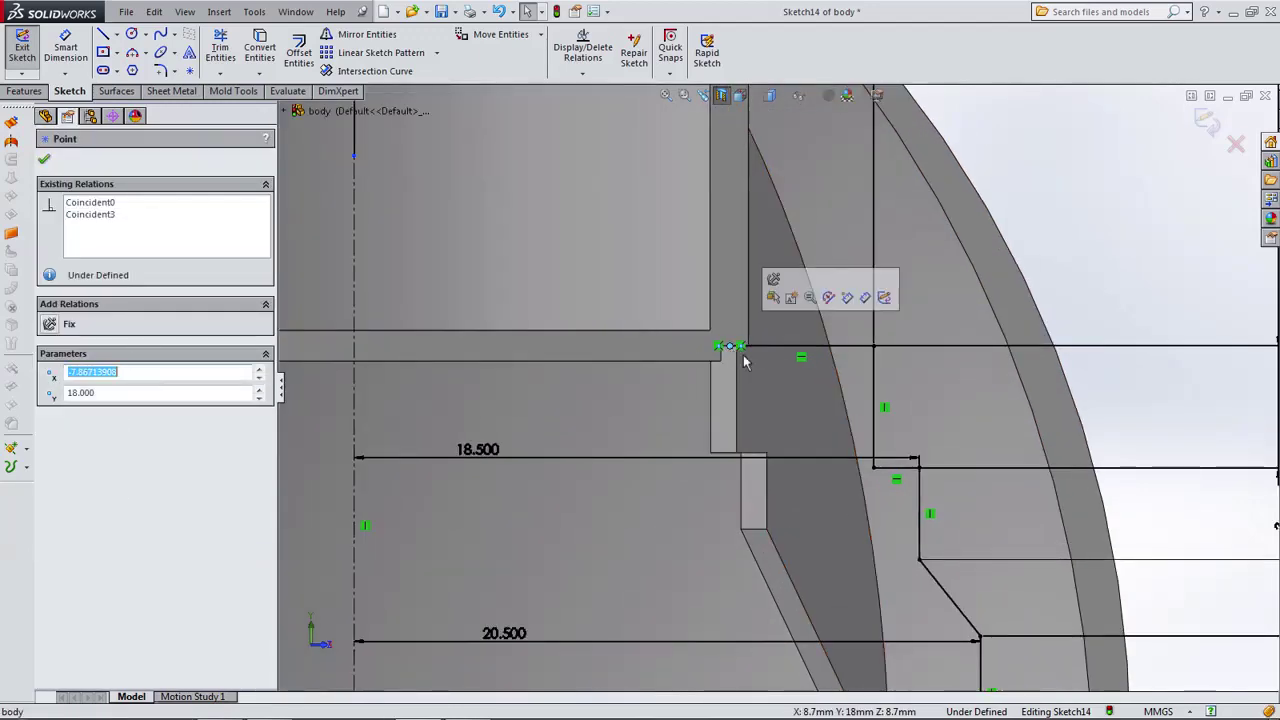
scroll(743, 354, "up", 3)
left_click(103, 34)
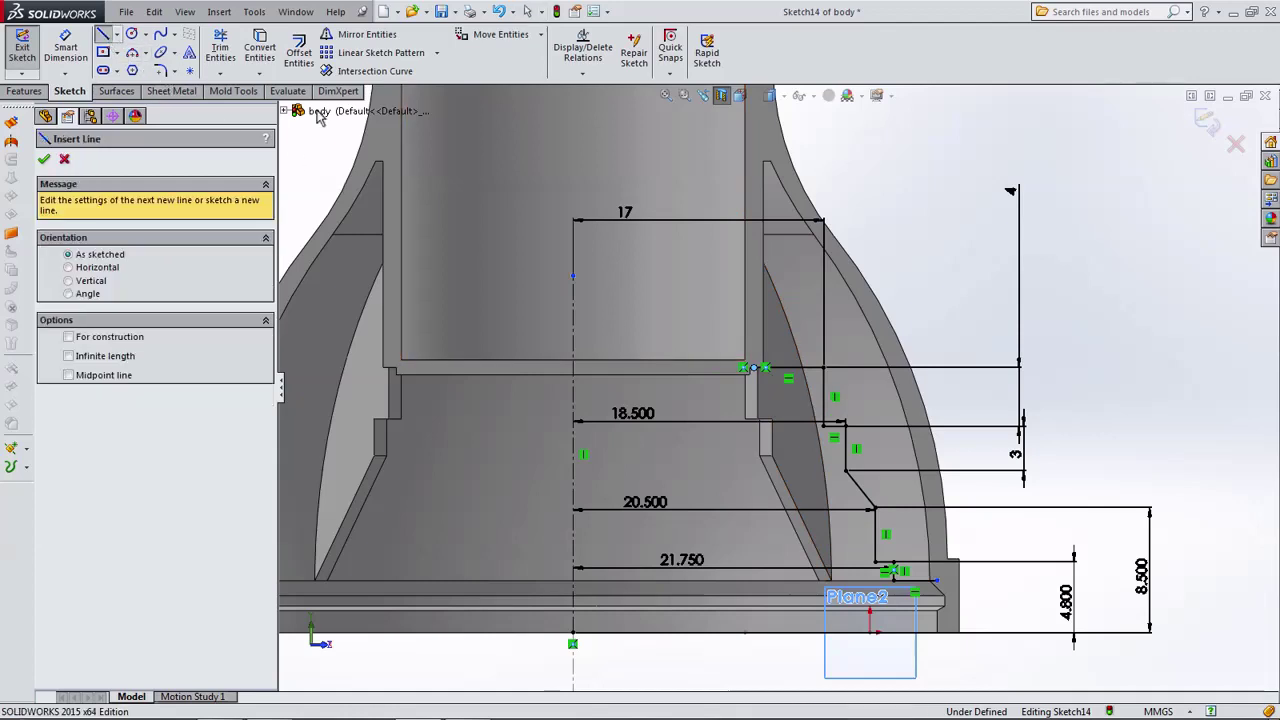
left_click_drag(755, 369, 752, 152)
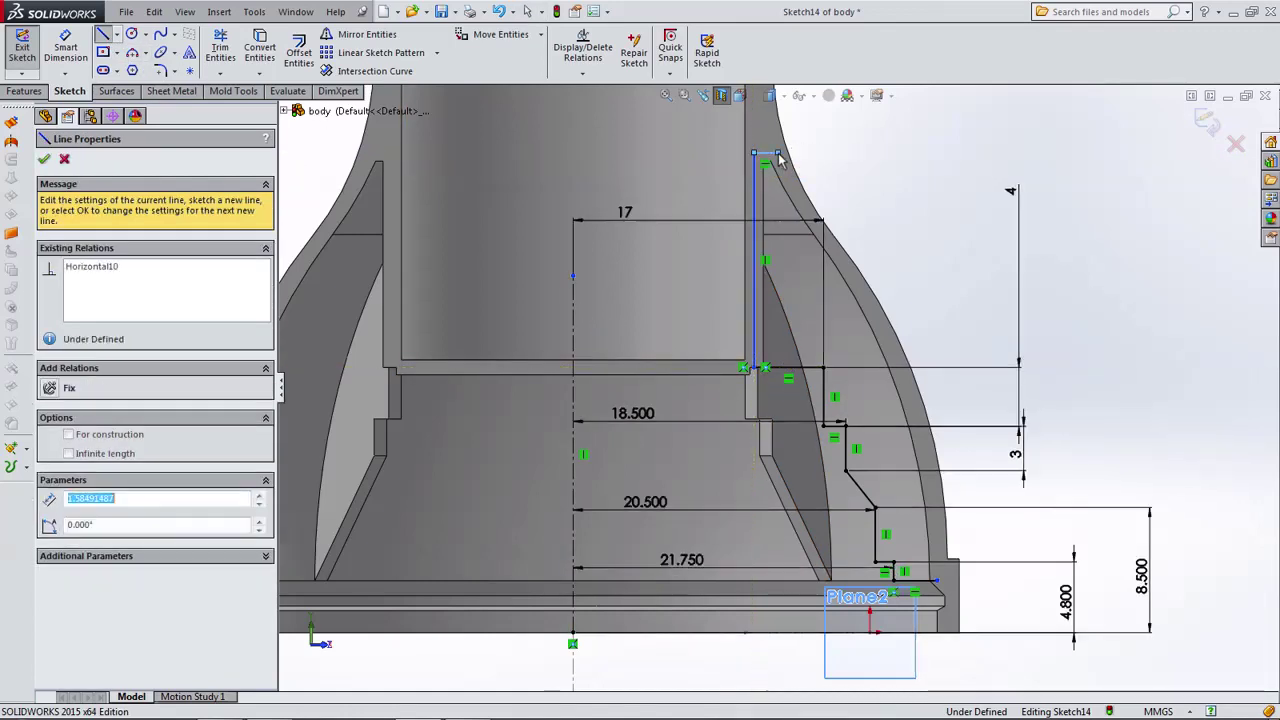
key("Escape")
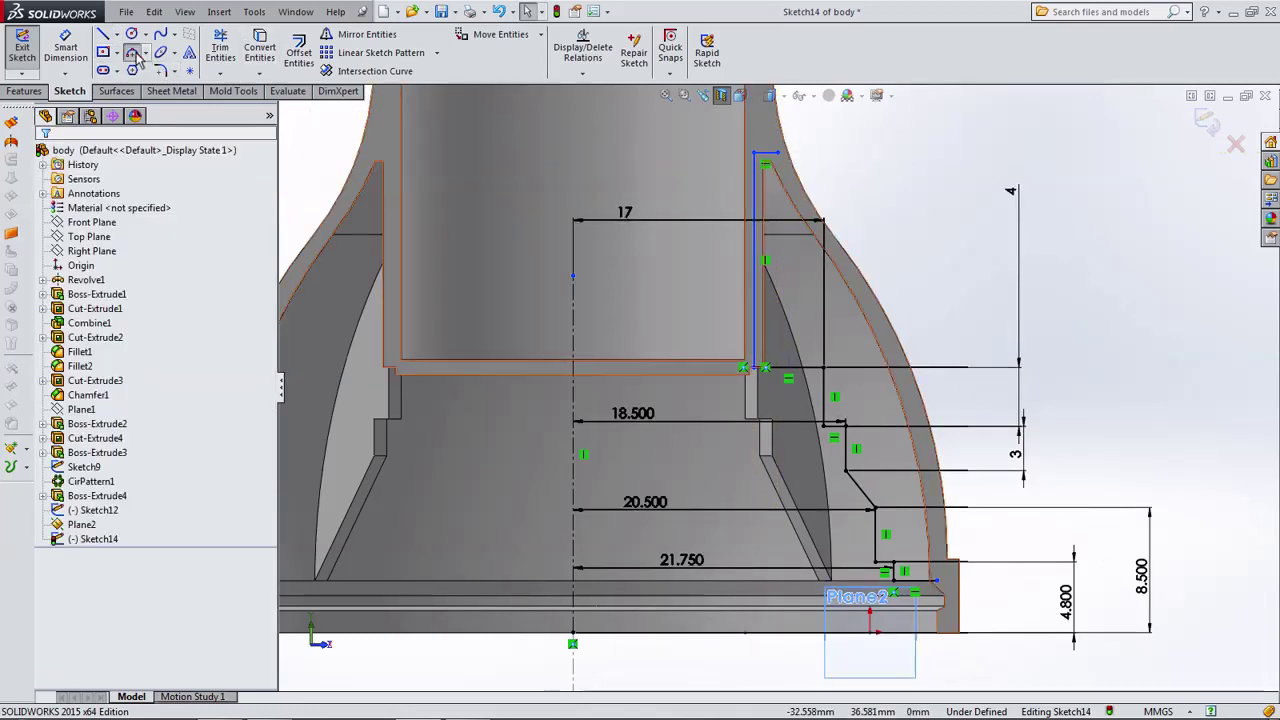
Trace the bell's outer wall with two three-point arcs down to the profile's bottom corner.
left_click(133, 53)
left_click(777, 156)
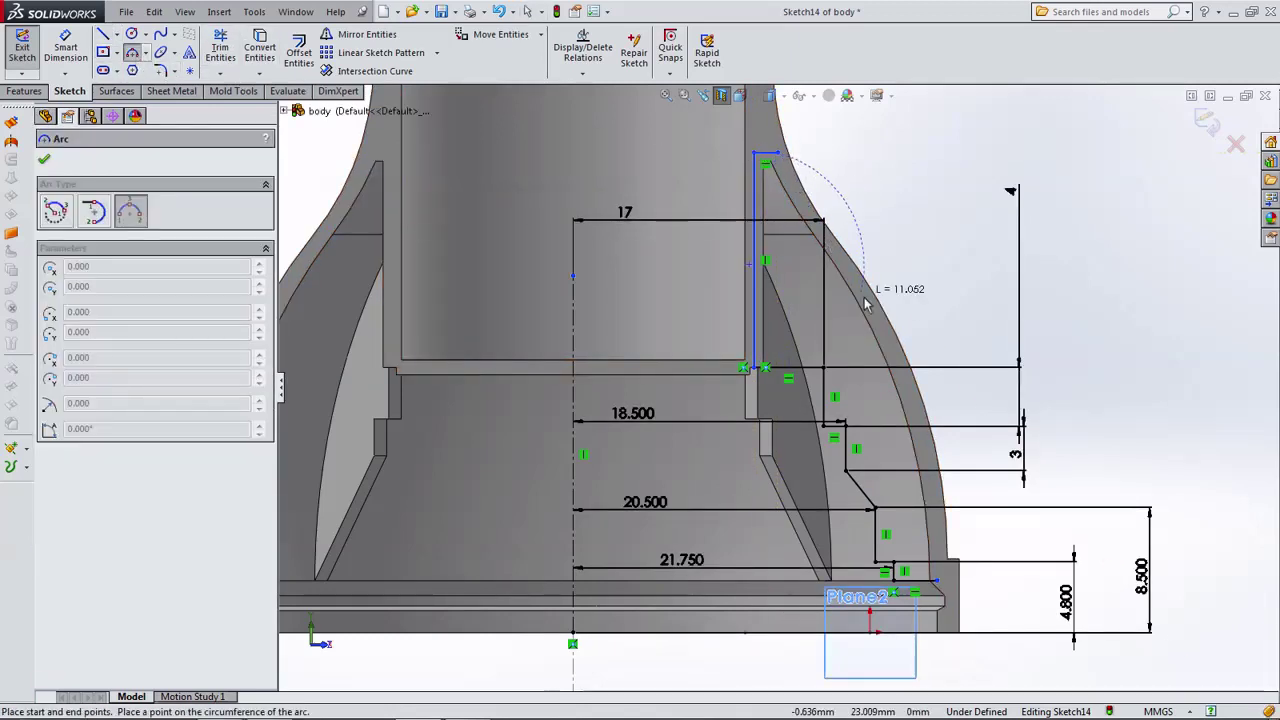
left_click(879, 317)
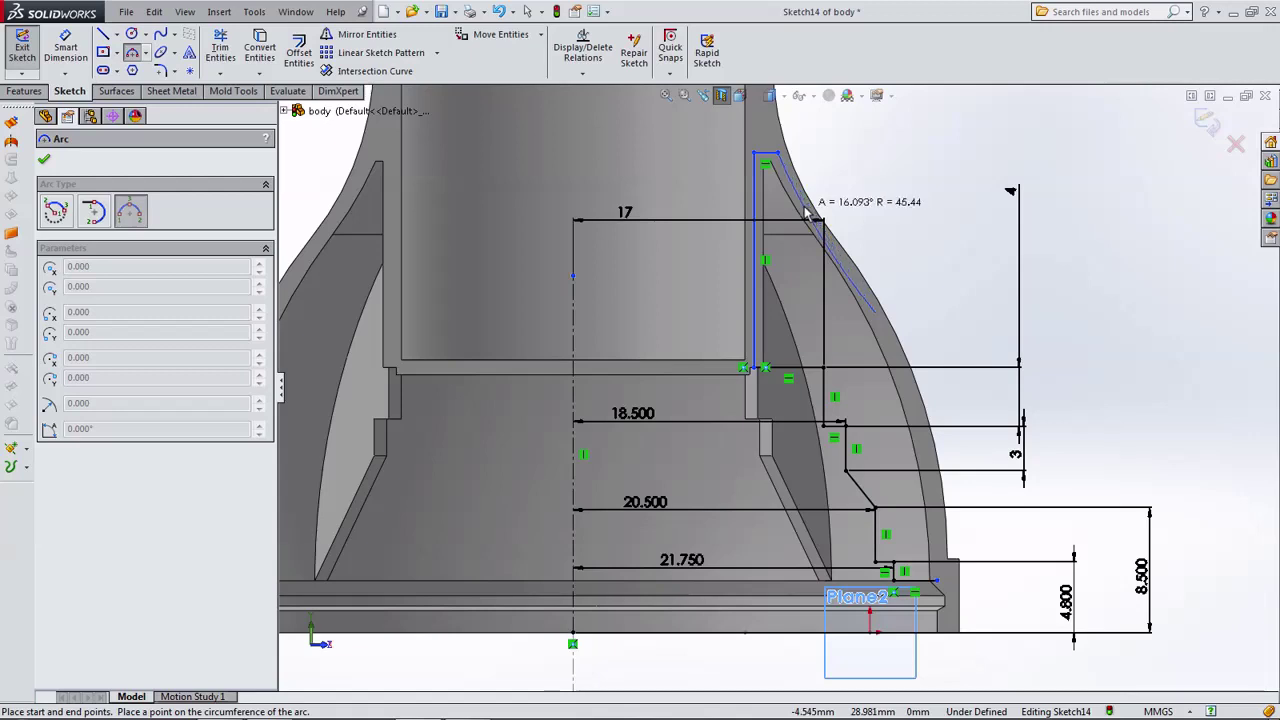
left_click(806, 208)
left_click(878, 316)
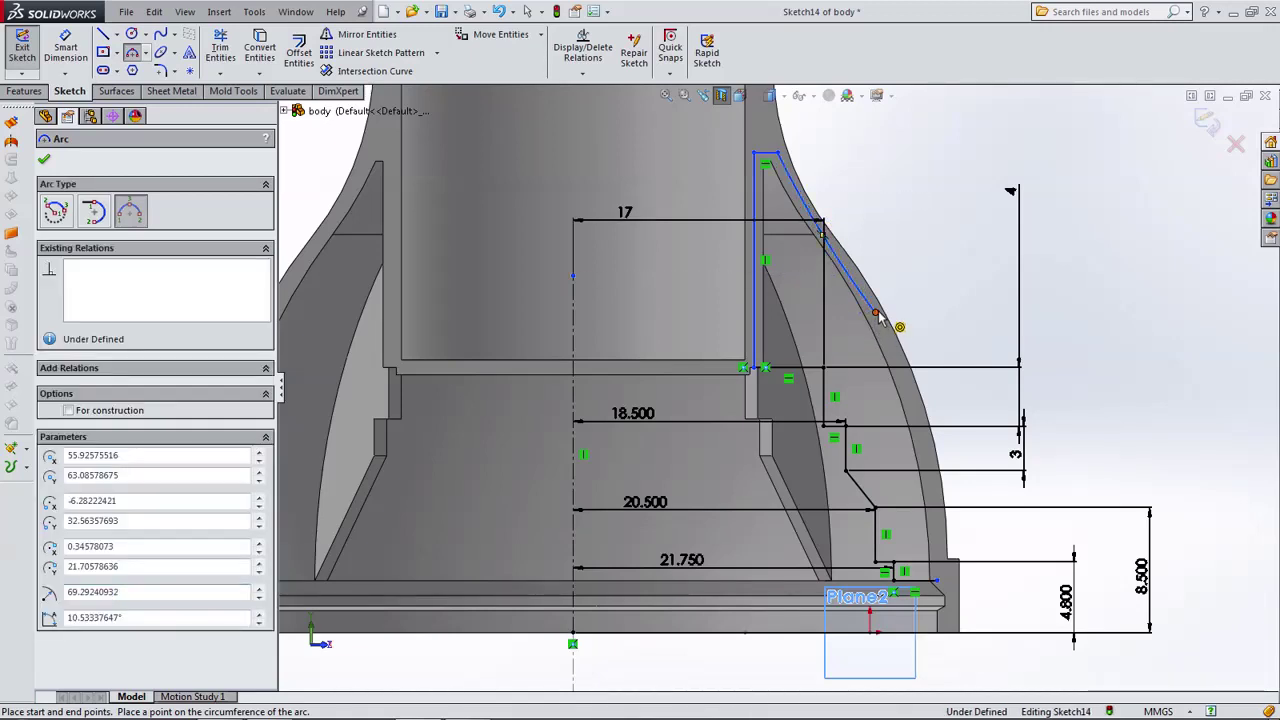
left_click(938, 582)
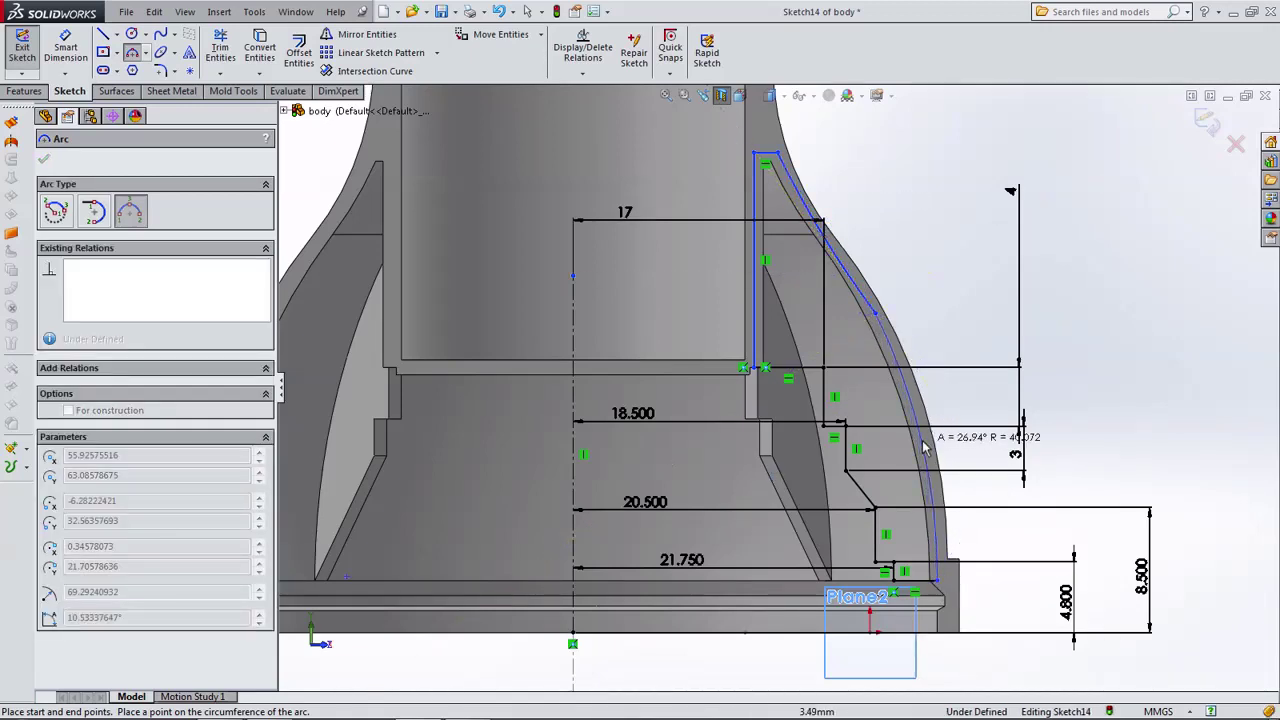
left_click(922, 430)
key("Escape")
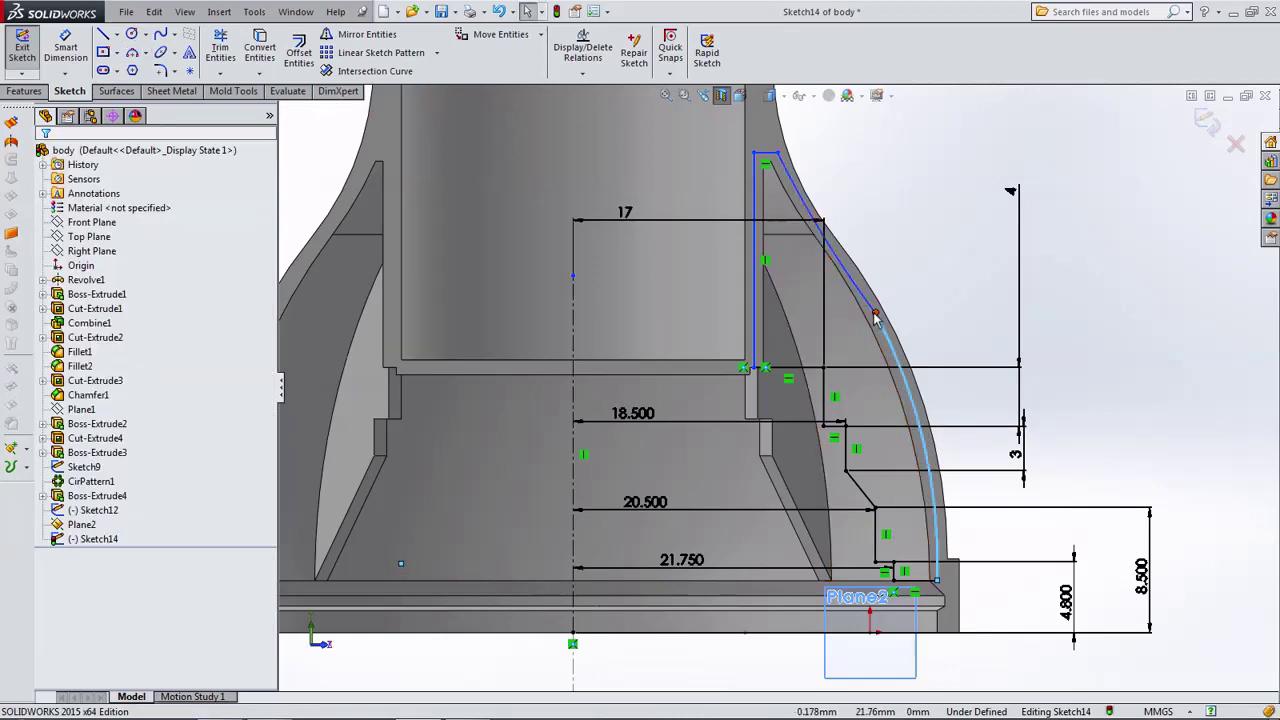
left_click(872, 312)
scroll(878, 366, "up", 4)
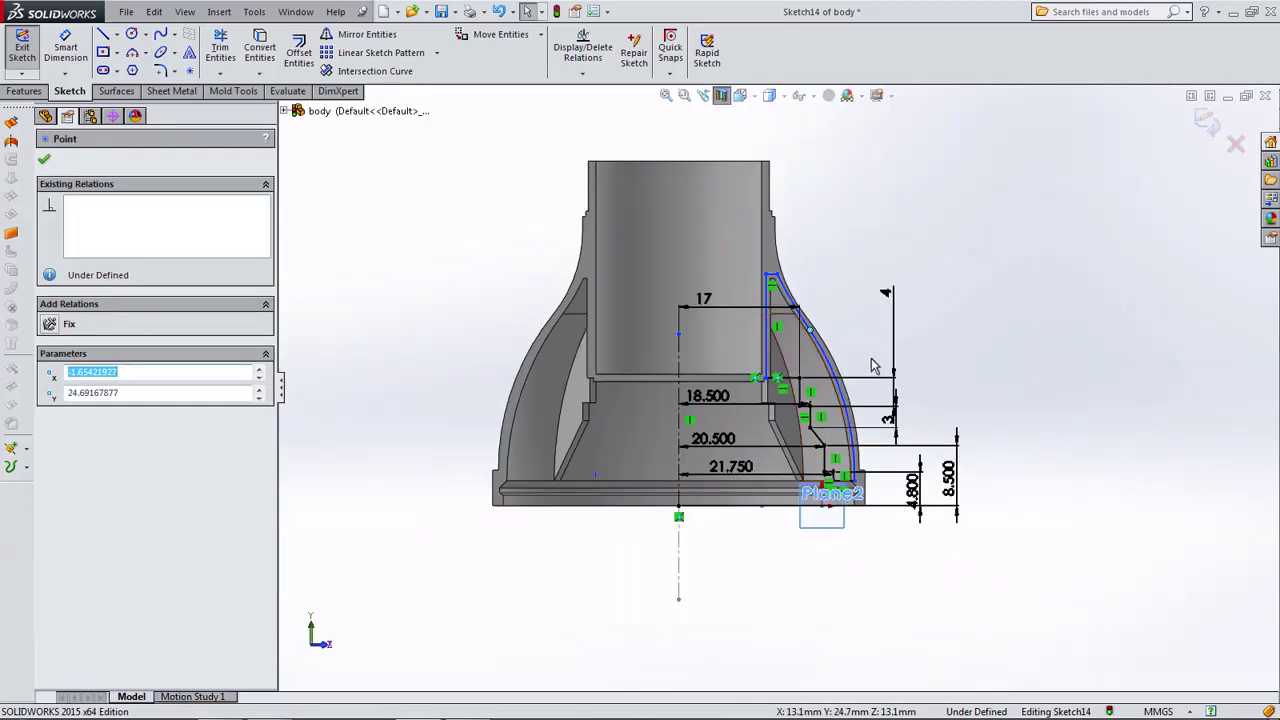
Extrude the stepped rib profile 0.600 mm to both sides of Plane2 as Boss-Extrude5.
left_click(1205, 125)
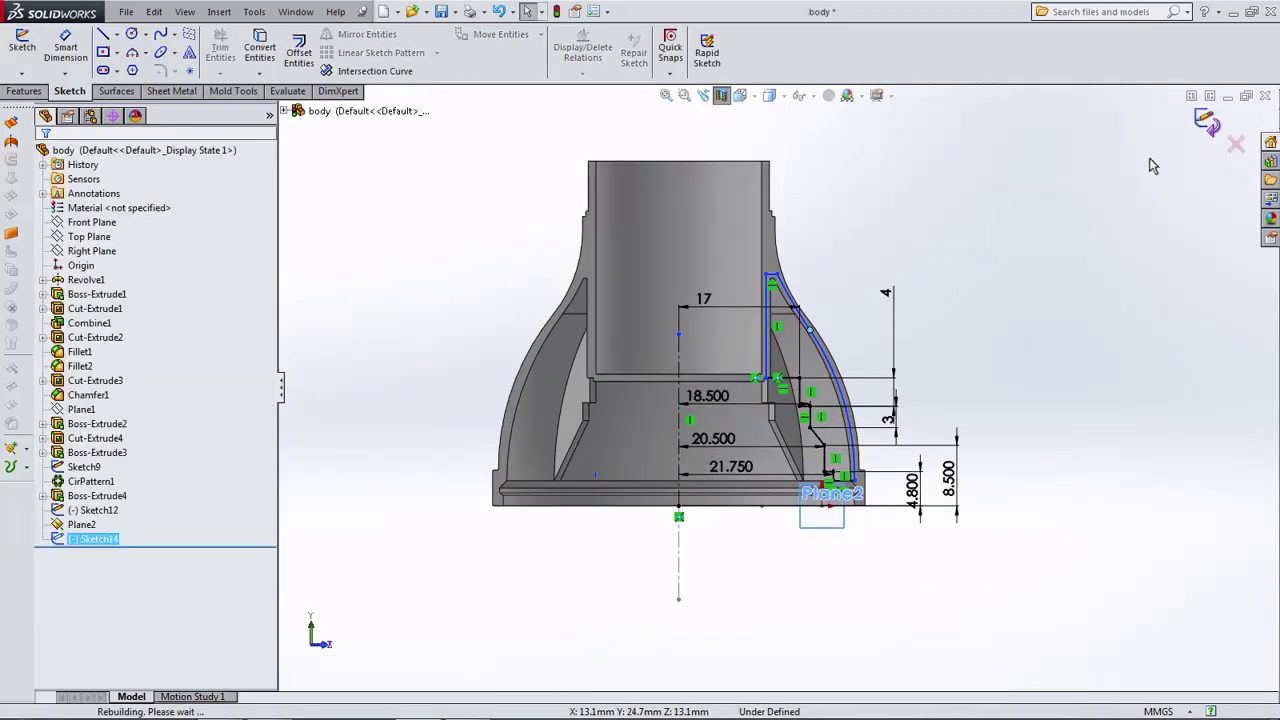
mouse_move(1014, 343)
middle_mouse_down()
mouse_move(946, 346)
mouse_move(1031, 400)
mouse_move(1031, 430)
middle_mouse_up()
left_click(24, 92)
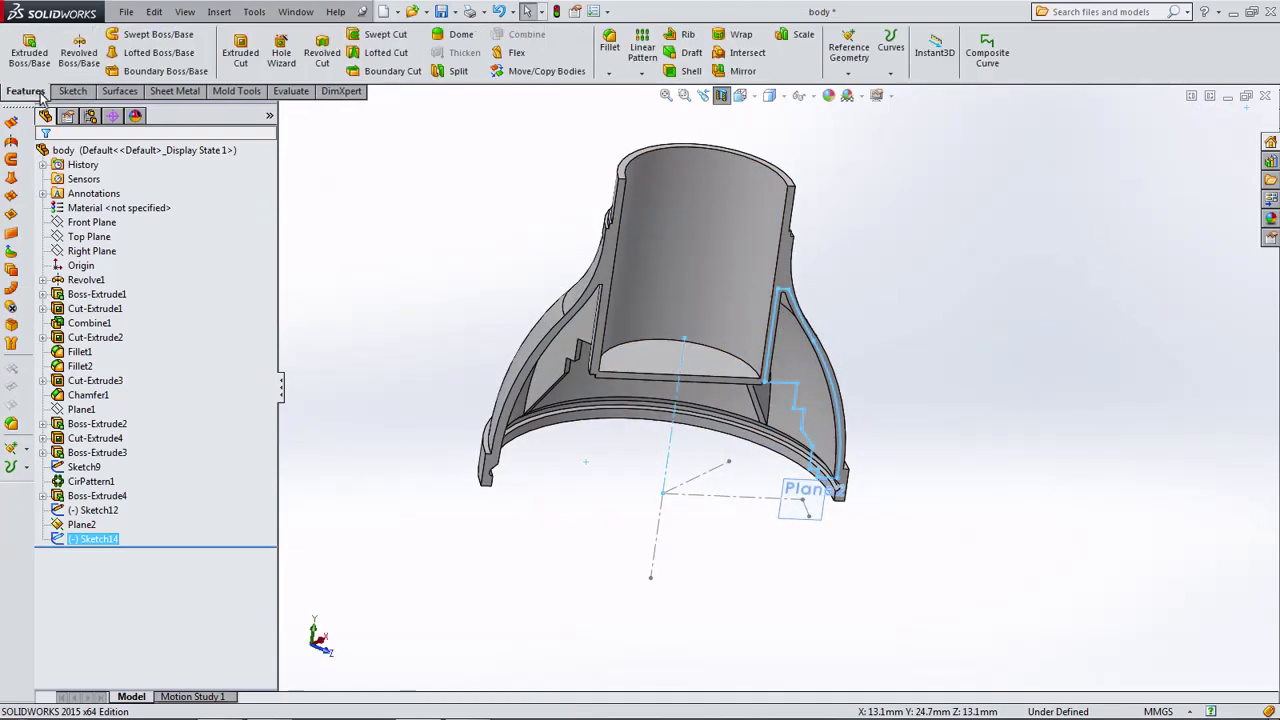
left_click(29, 55)
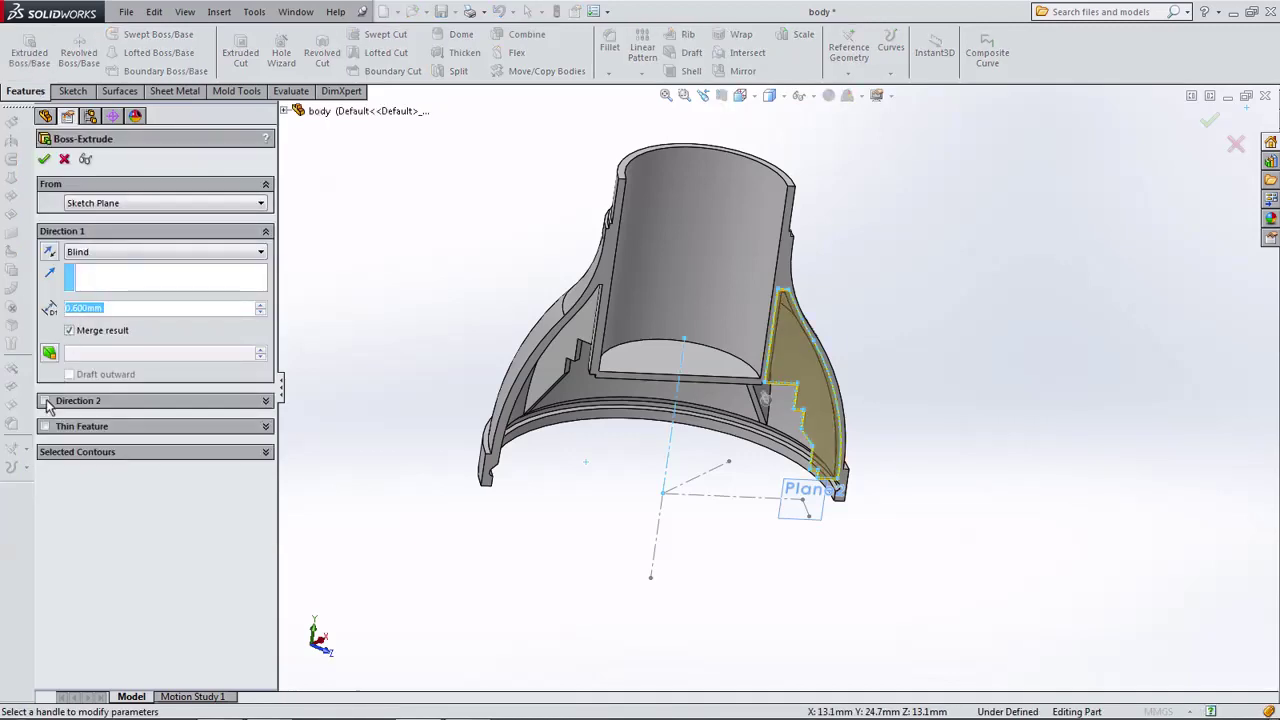
left_click(45, 401)
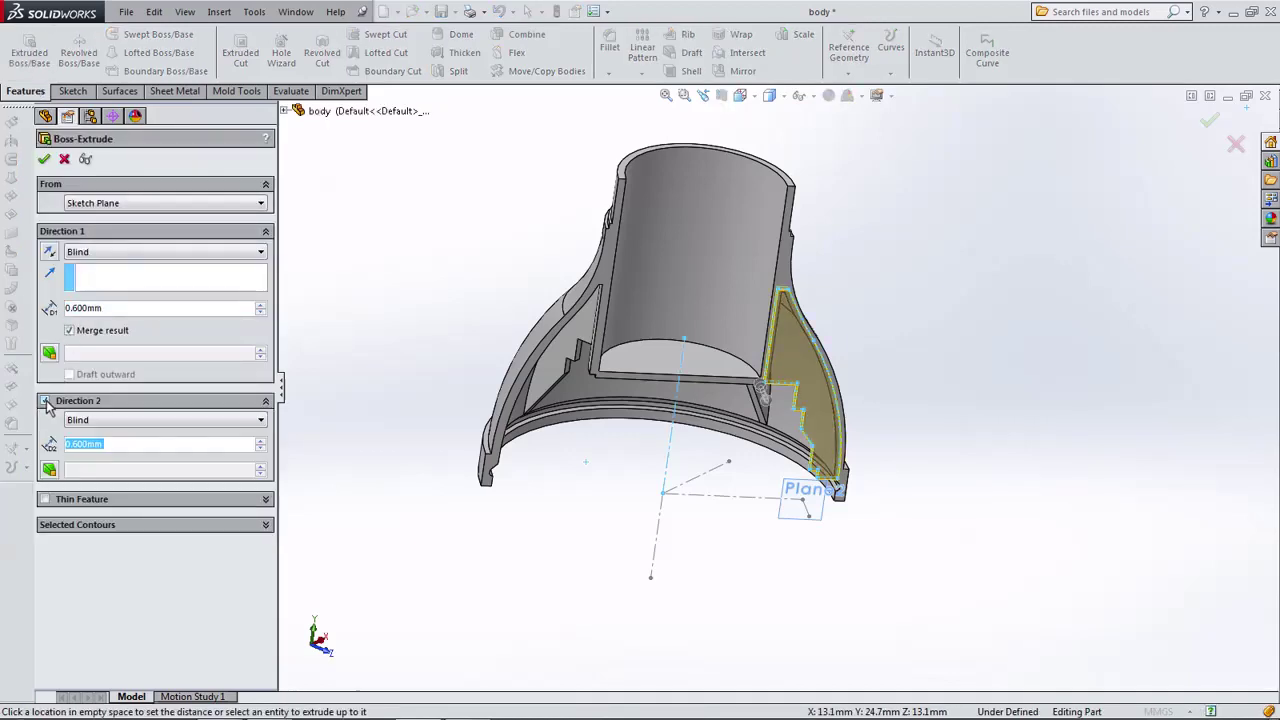
left_click(43, 160)
Orbit around the new rib, briefly selecting and then clearing Plane2.
mouse_move(600, 300)
middle_mouse_down()
mouse_move(535, 231)
mouse_move(457, 362)
middle_mouse_up()
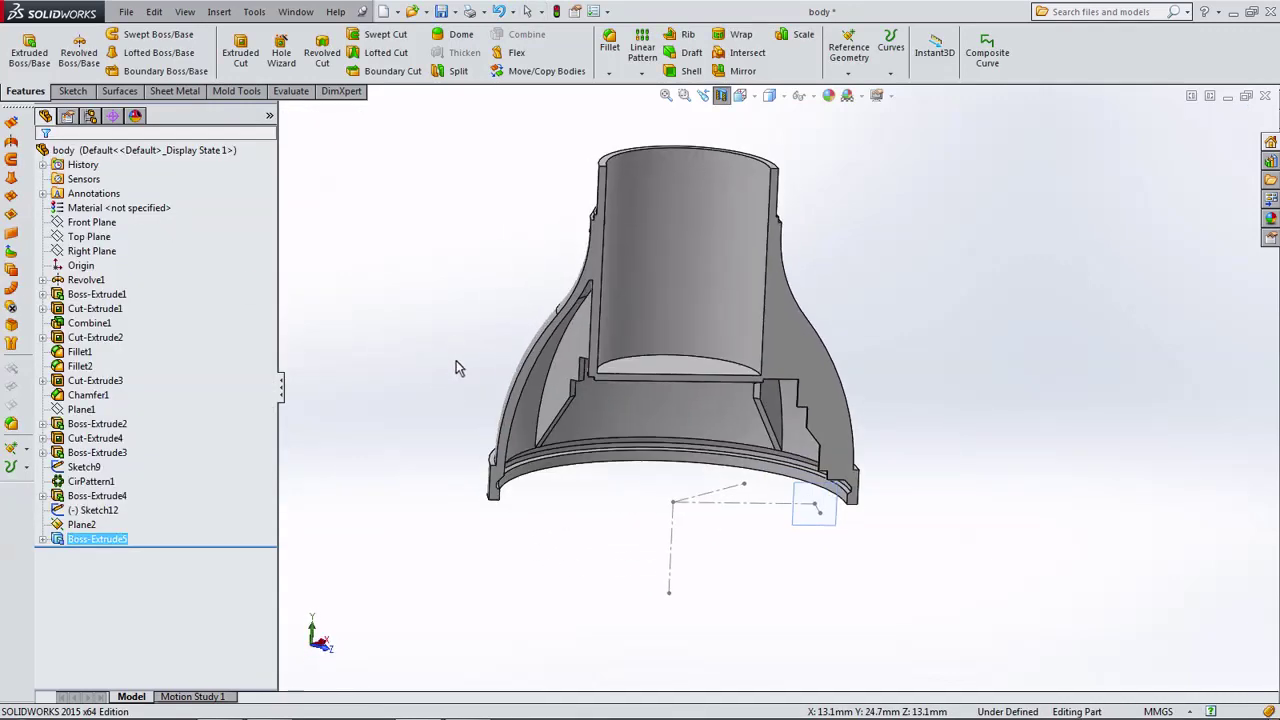
left_click(819, 505)
left_click(714, 492)
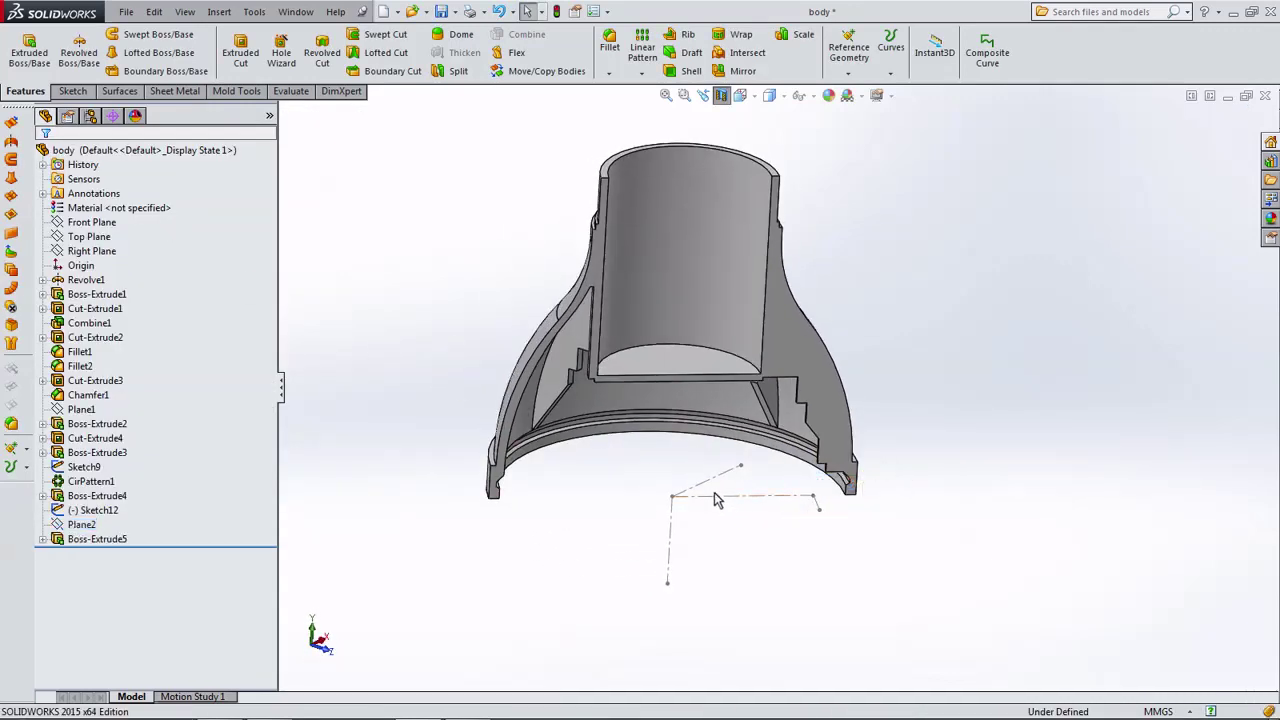
mouse_move(714, 492)
middle_mouse_down()
mouse_move(643, 298)
mouse_move(656, 228)
middle_mouse_up()
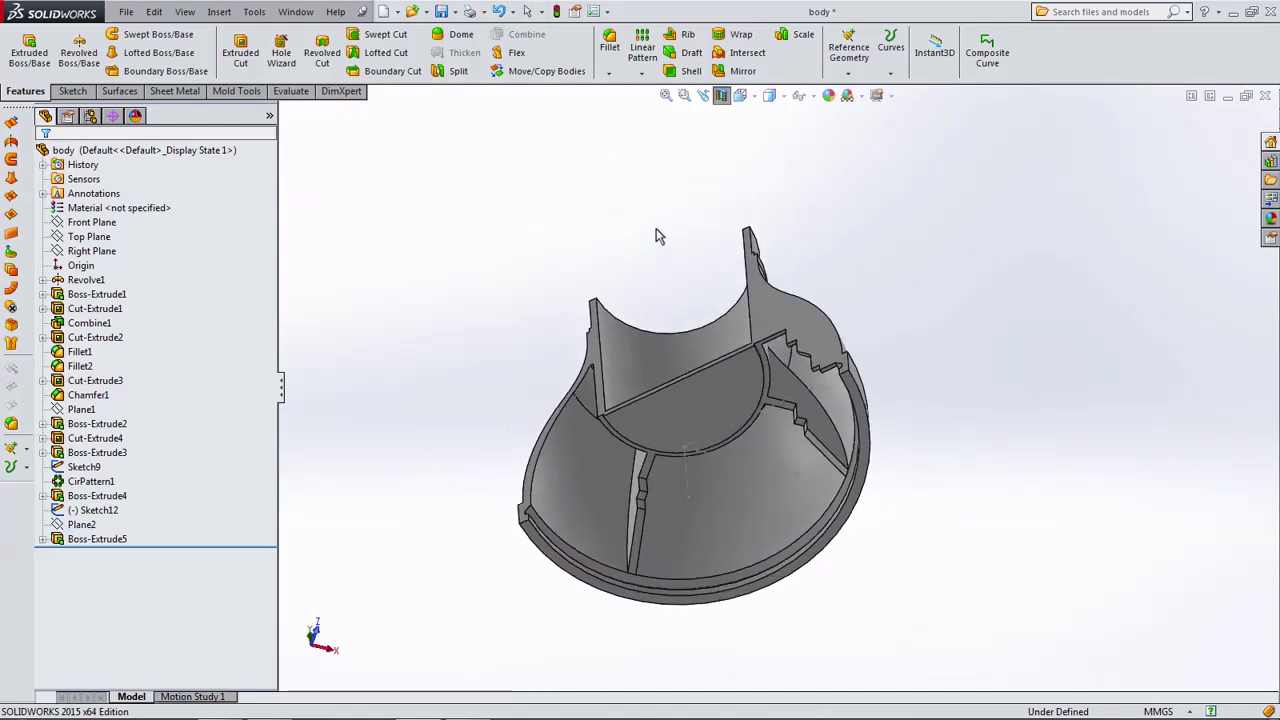
Turn off the section view and start a circular pattern about the Sketch9 axis.
left_click(721, 95)
middle_click_drag(670, 305, 516, 316)
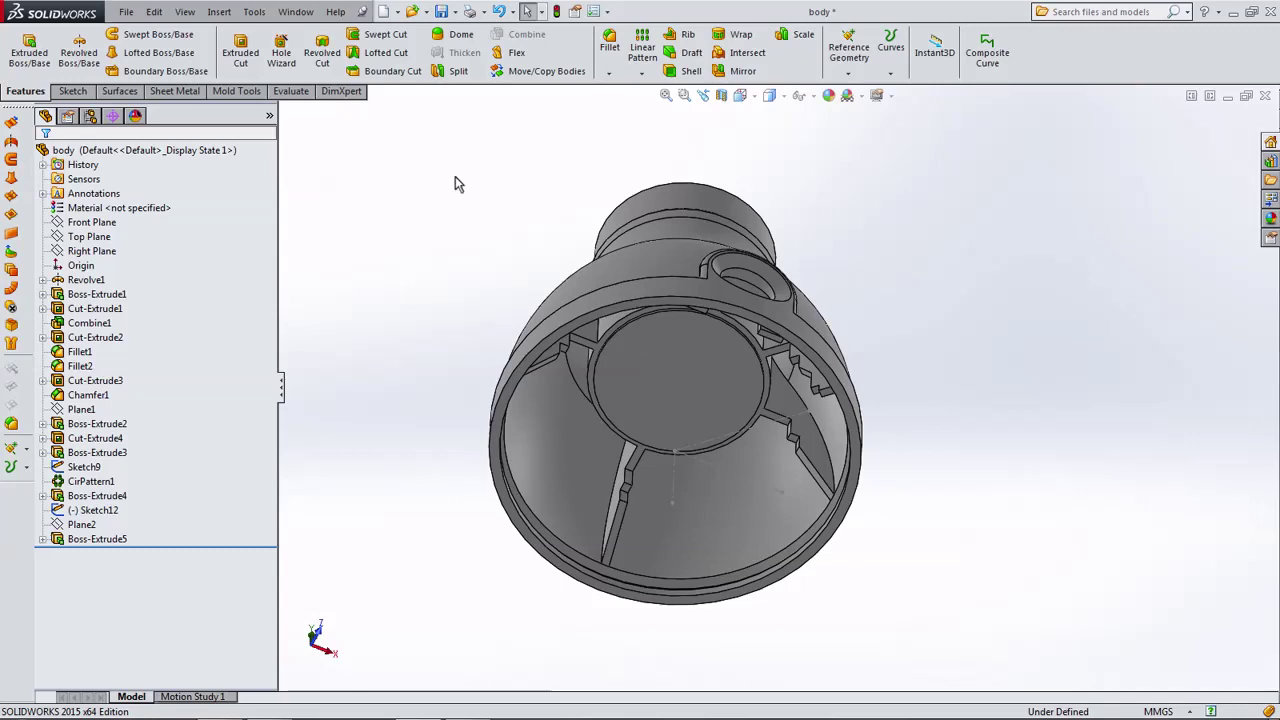
left_click(644, 74)
left_click(664, 104)
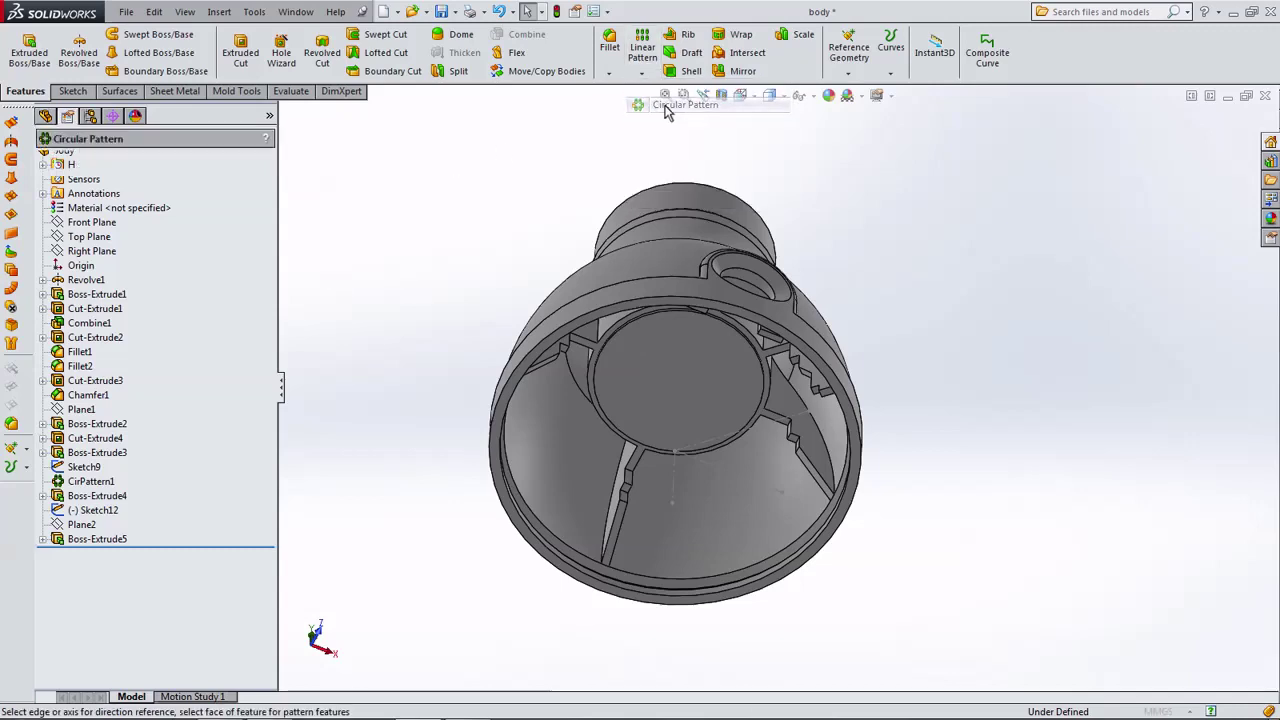
middle_click_drag(503, 184, 509, 363)
left_click(148, 207)
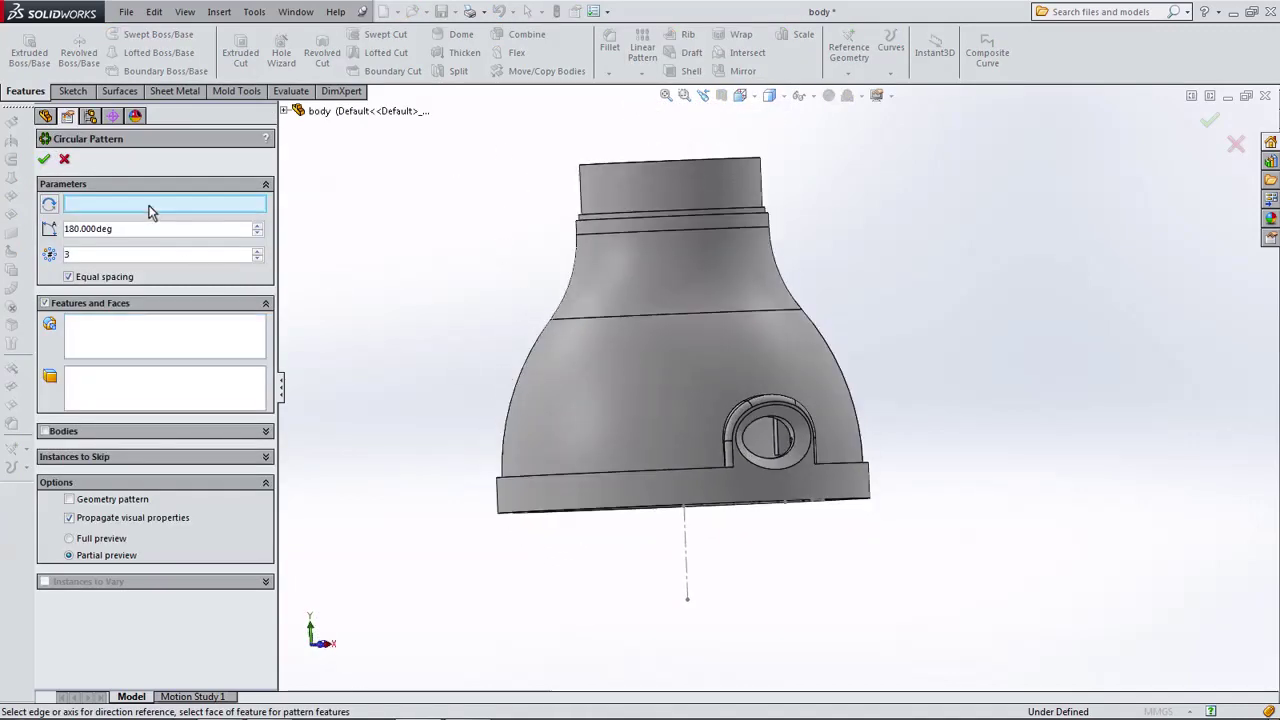
left_click(686, 545)
Pattern Boss-Extrude5 four times over 360° as CirPattern2.
middle_click_drag(613, 586, 632, 379)
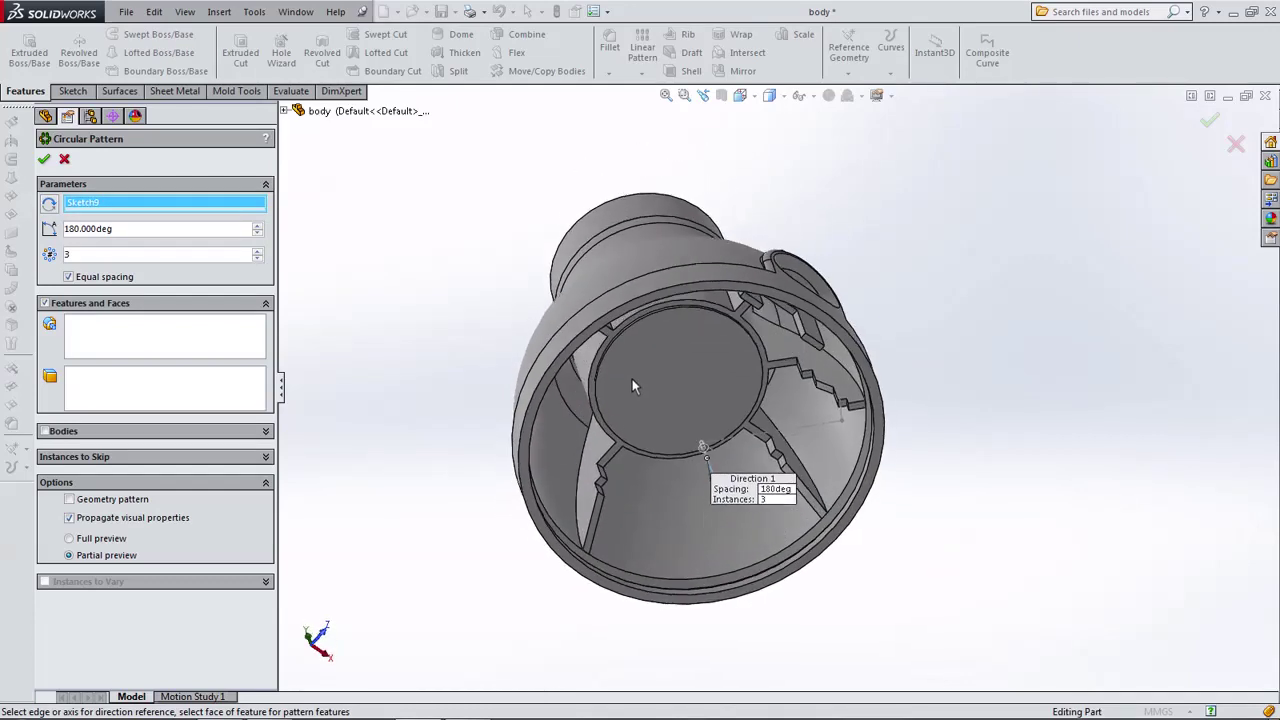
left_click(152, 347)
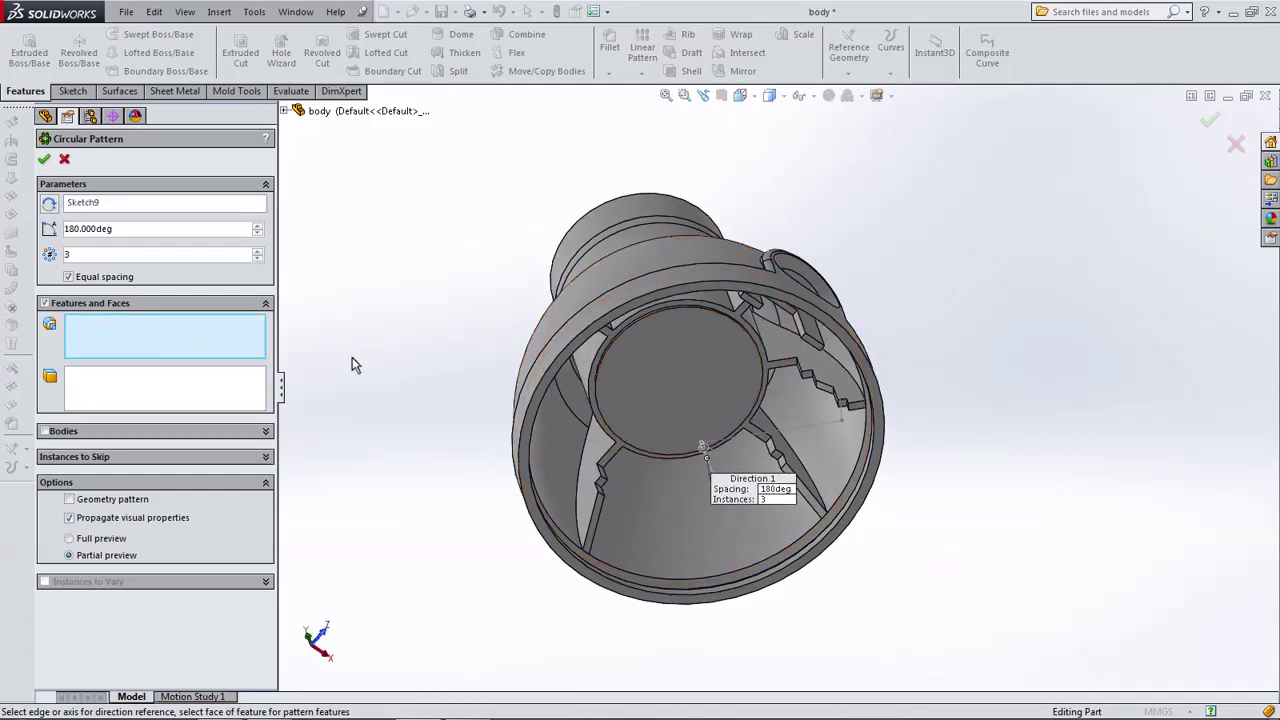
scroll(765, 360, "down", 2)
left_click(840, 362)
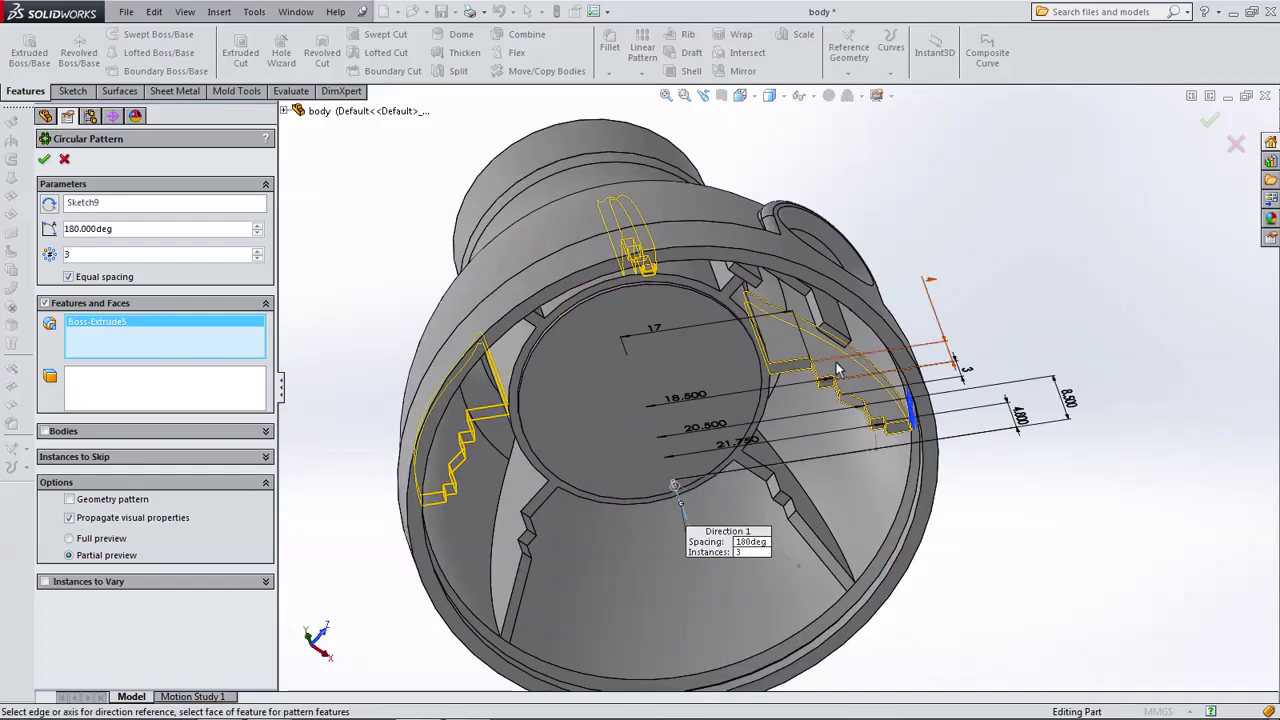
scroll(836, 362, "up", 3)
middle_click_drag(748, 382, 650, 332)
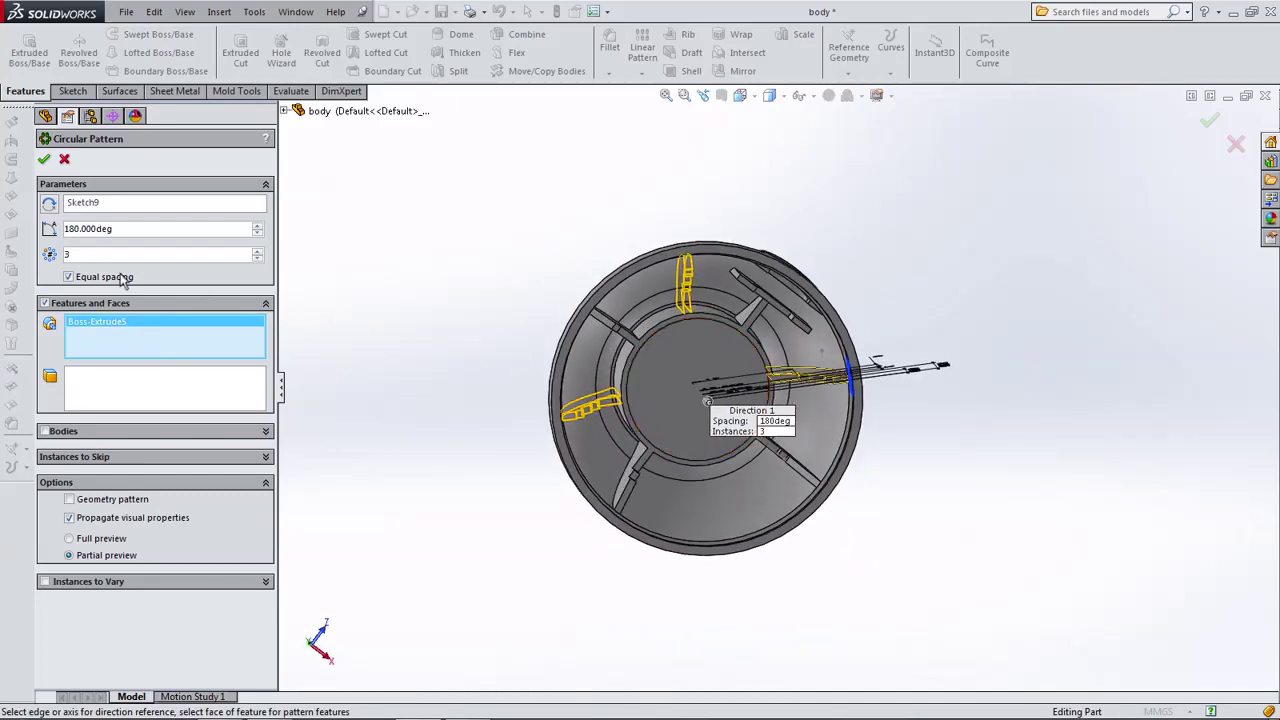
left_click(90, 228)
type("3")
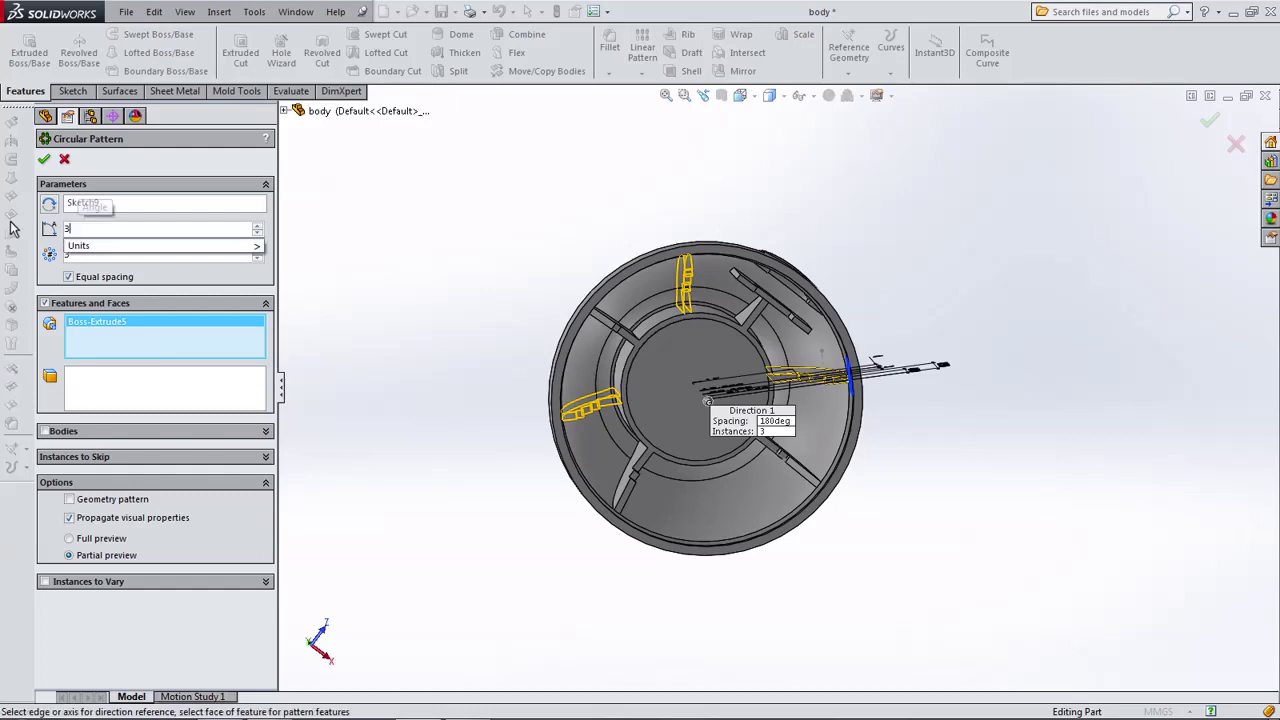
type("60")
key("Return")
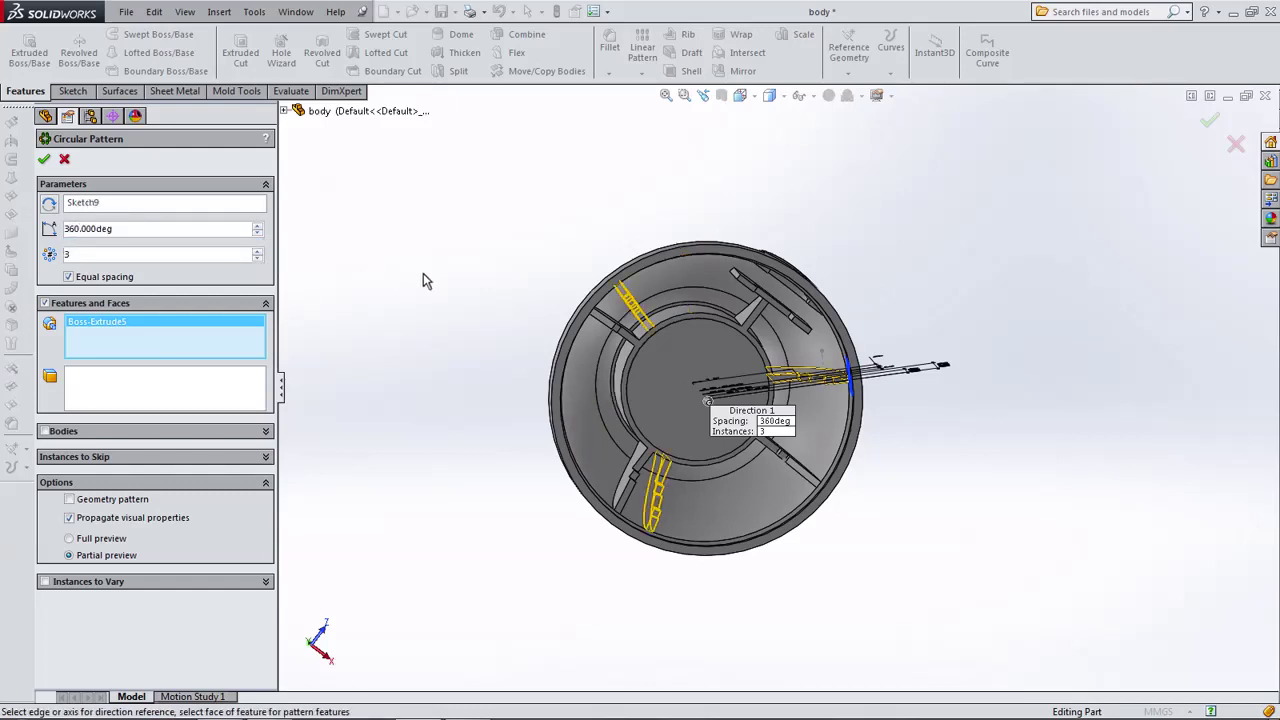
mouse_move(423, 281)
middle_mouse_down()
mouse_move(400, 294)
mouse_move(443, 303)
middle_mouse_up()
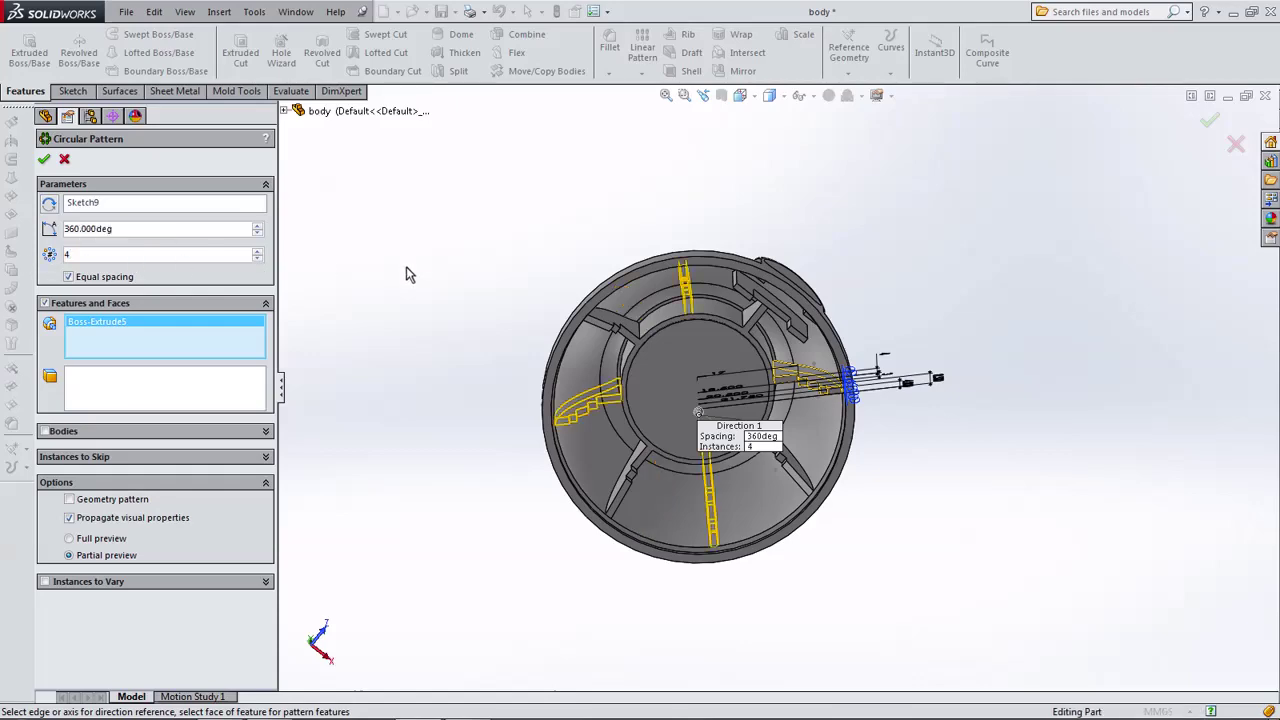
mouse_move(409, 274)
middle_mouse_down()
mouse_move(449, 234)
mouse_move(471, 377)
middle_mouse_up()
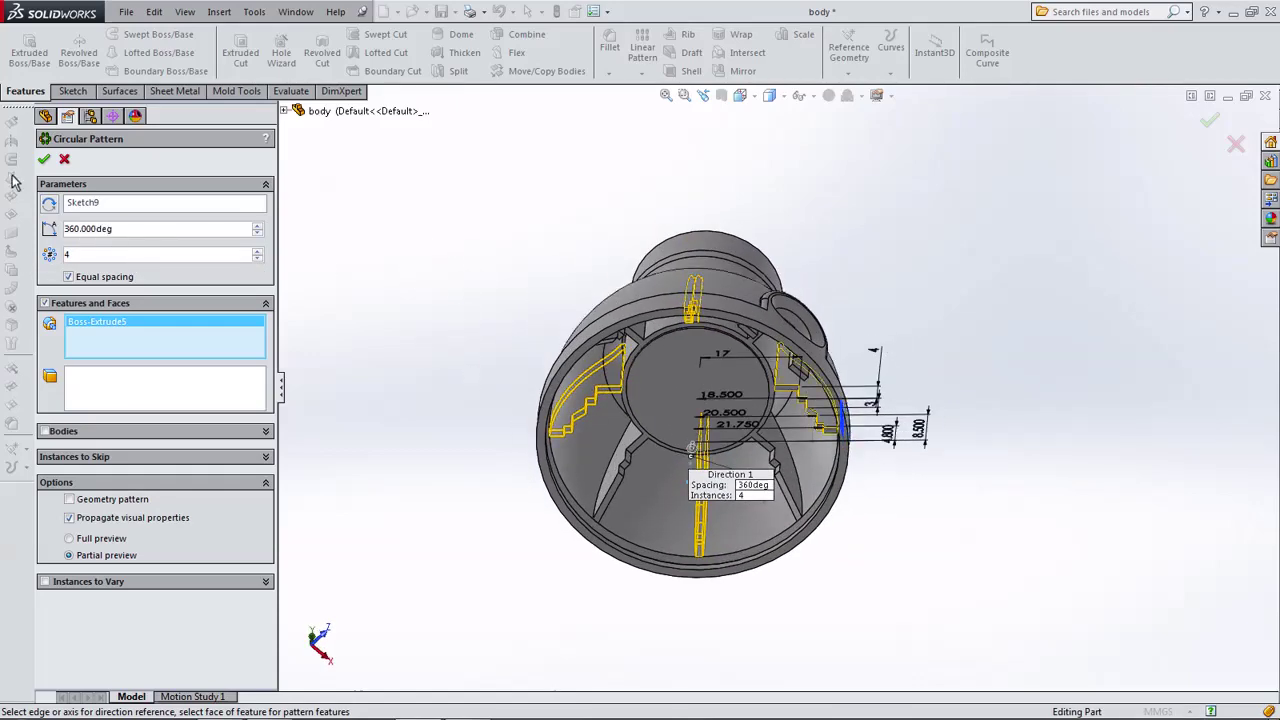
left_click(44, 162)
Orbit to the open bottom and select the Sketch9 axis line.
mouse_move(428, 297)
middle_mouse_down()
mouse_move(477, 394)
mouse_move(471, 523)
middle_mouse_up()
middle_click_drag(736, 537, 730, 533)
left_click(730, 533)
Hide Sketch9 and Sketch12, then view the hollow underside from the front.
left_click(788, 477)
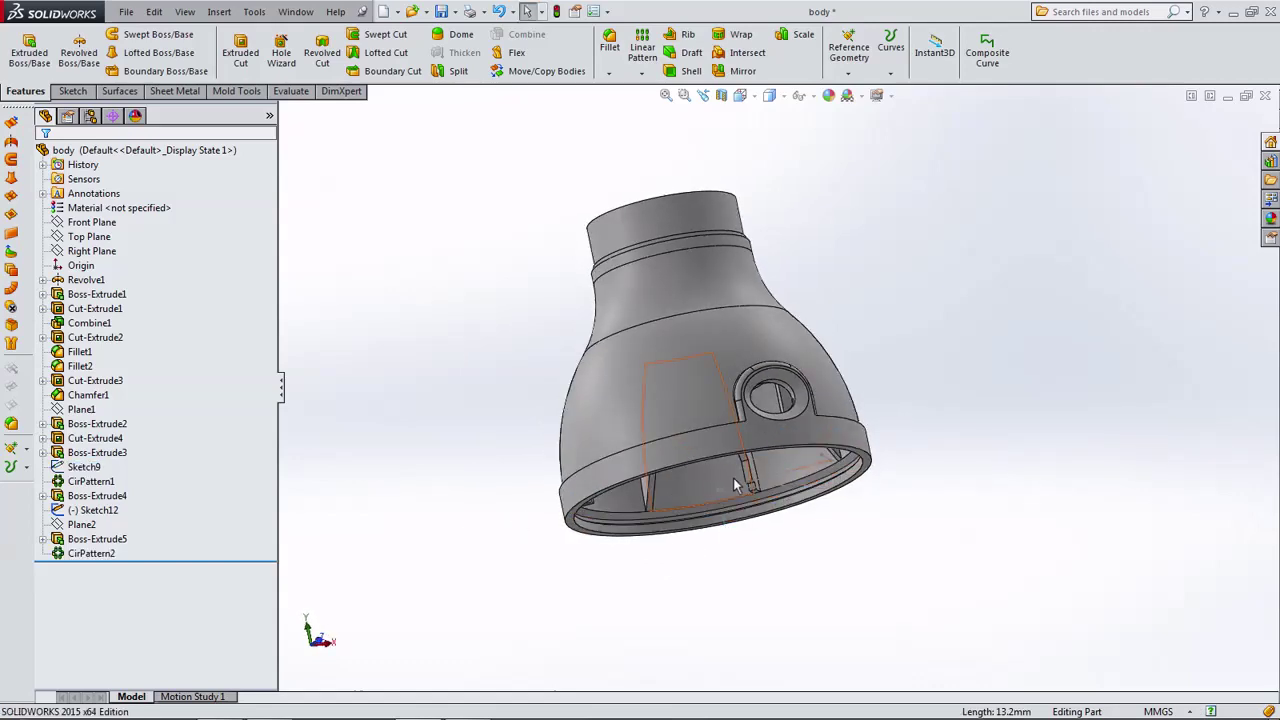
left_click(788, 455)
left_click(794, 436)
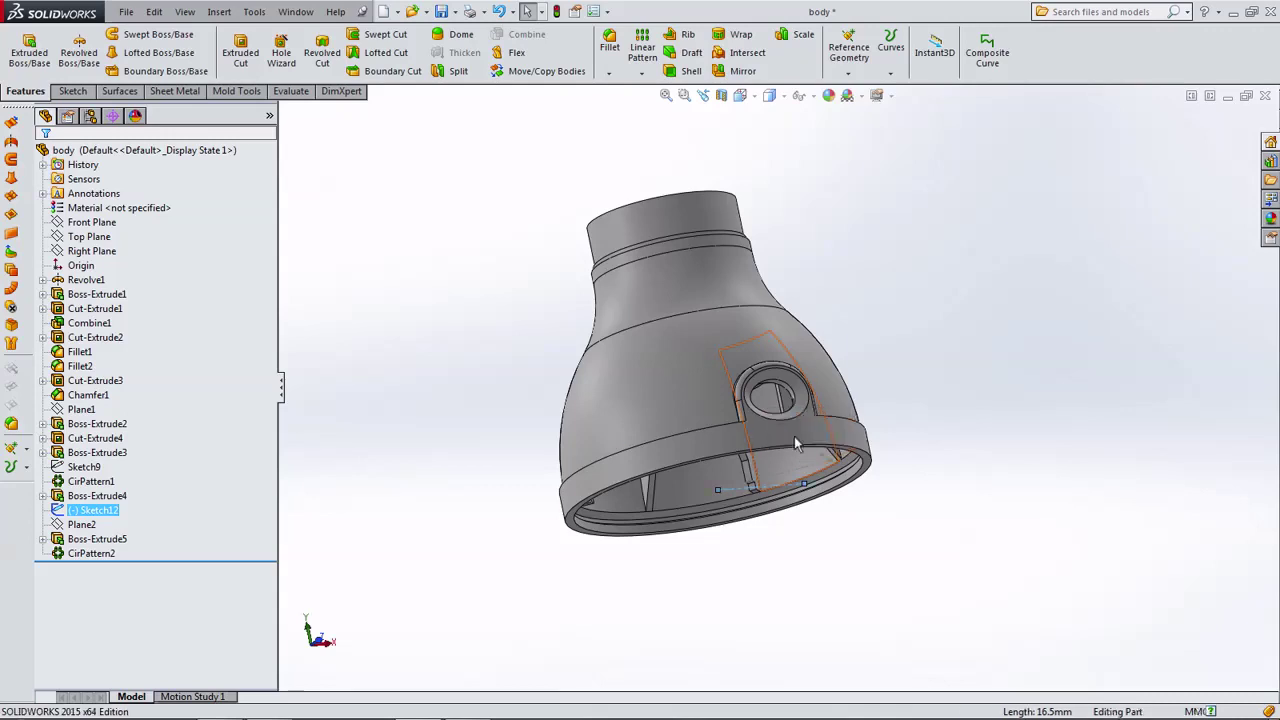
left_click(740, 95)
left_click(768, 162)
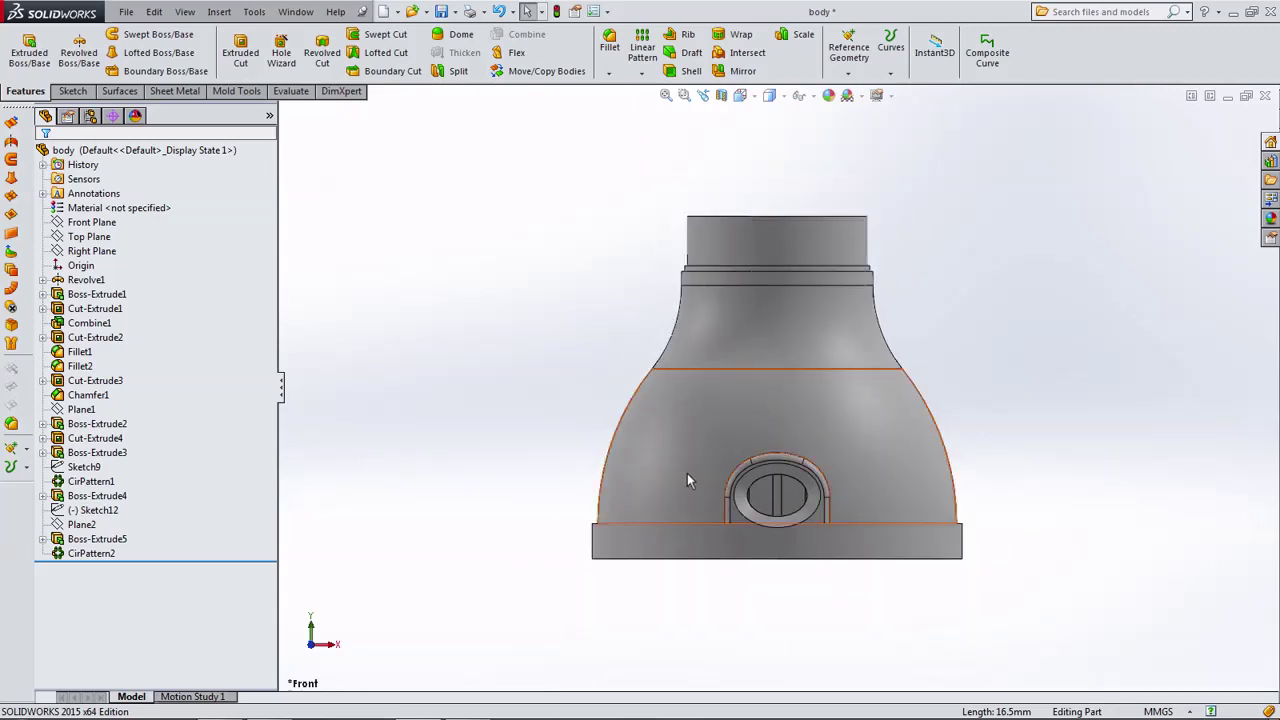
middle_click_drag(687, 473, 731, 327)
Sketch a 17 mm diameter circle centred on the origin on the inner circular face.
left_click(770, 392)
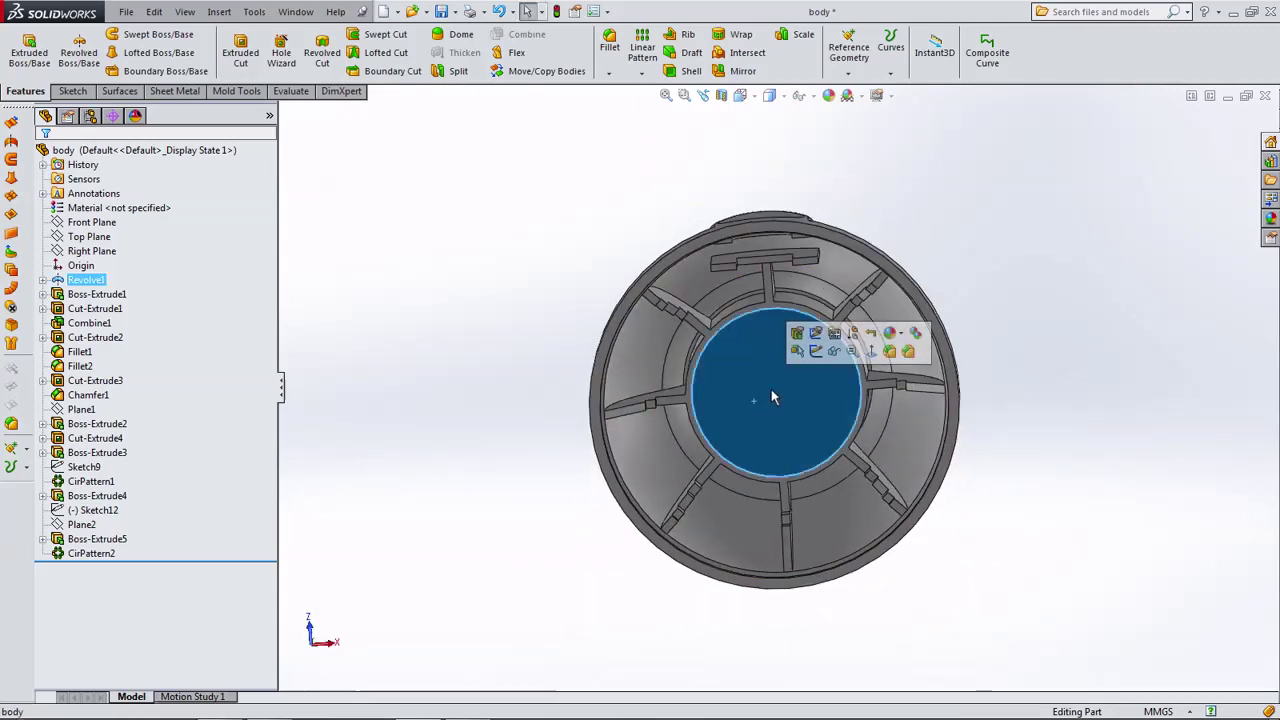
left_click(819, 352)
left_click(132, 35)
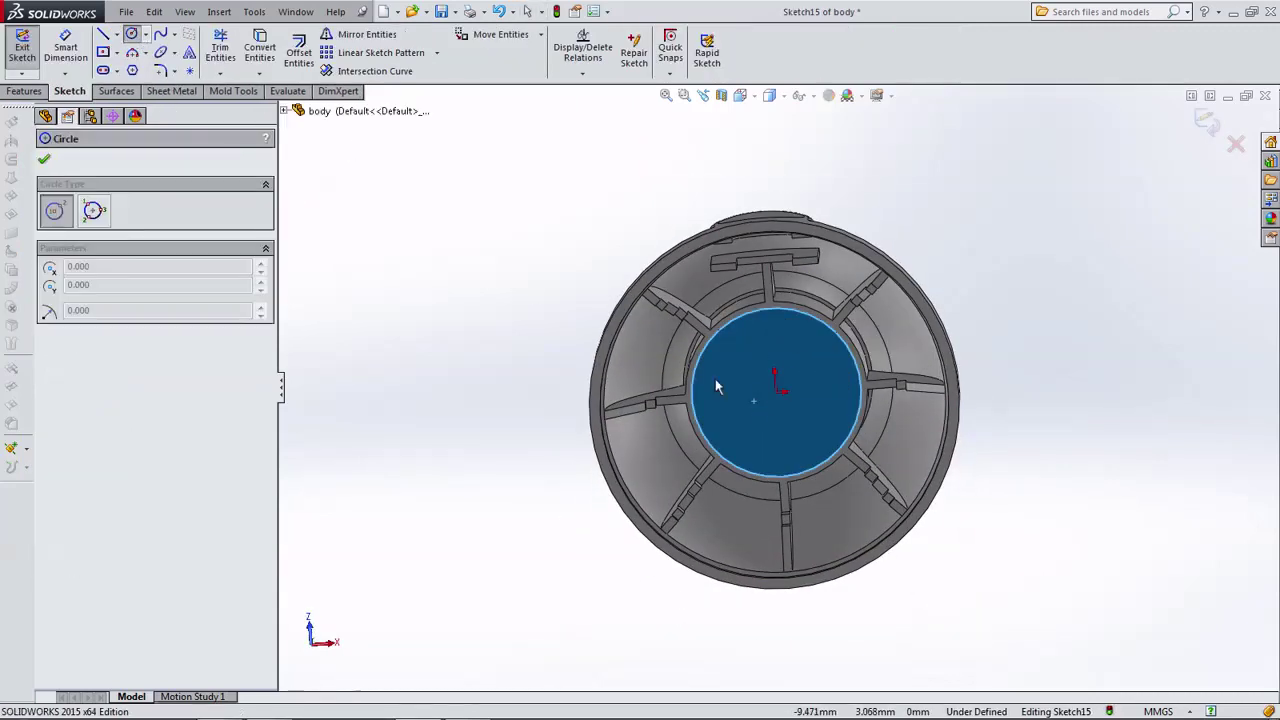
left_click(777, 394)
left_click(734, 446)
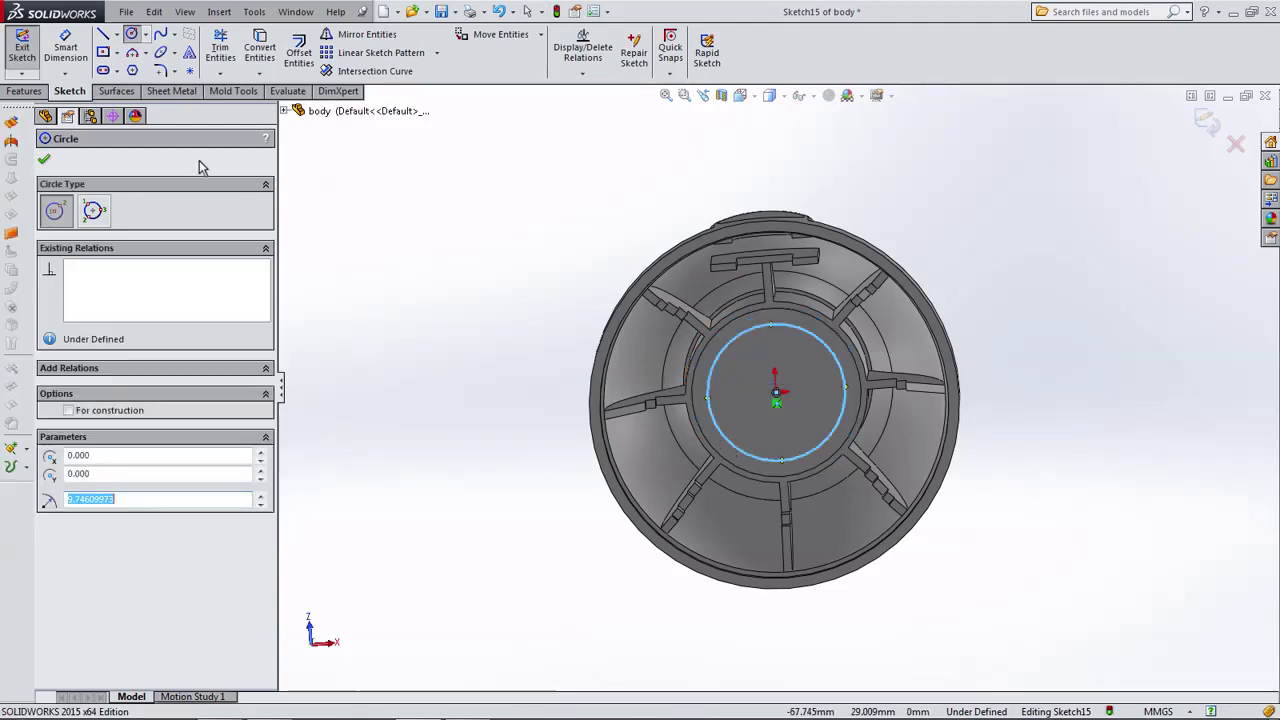
left_click(68, 65)
left_click(709, 381)
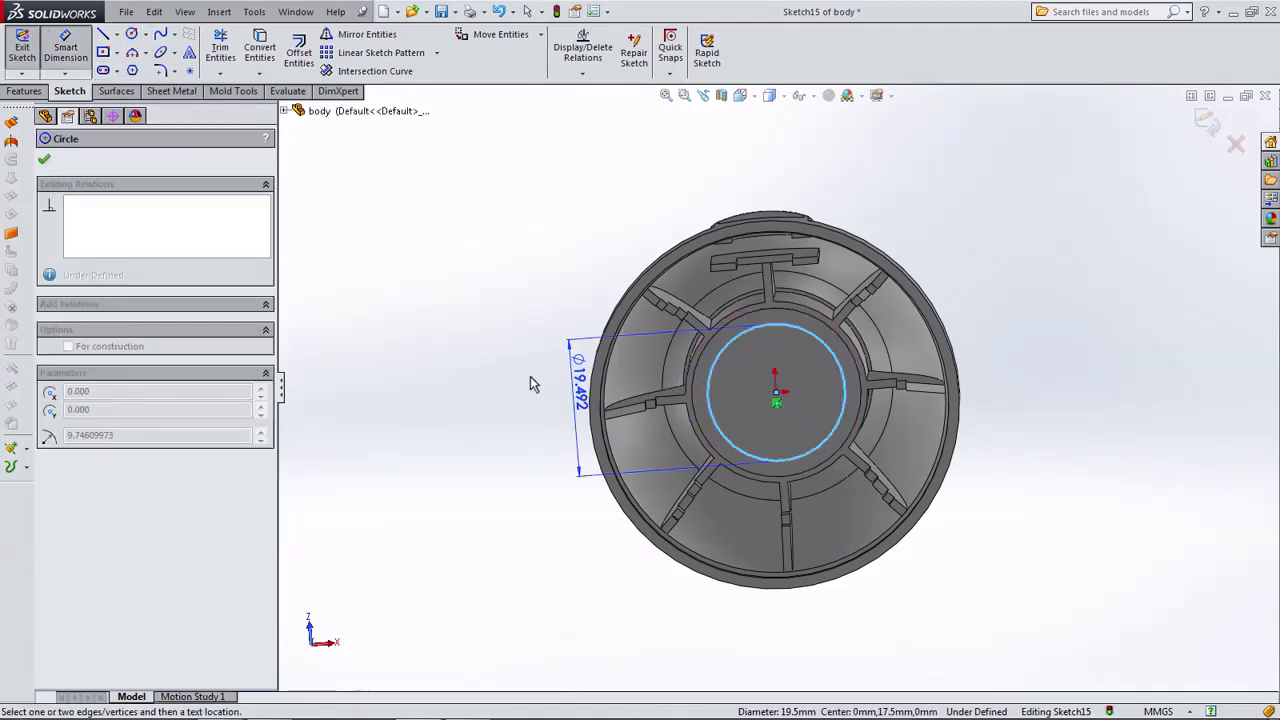
left_click(484, 385)
type("17")
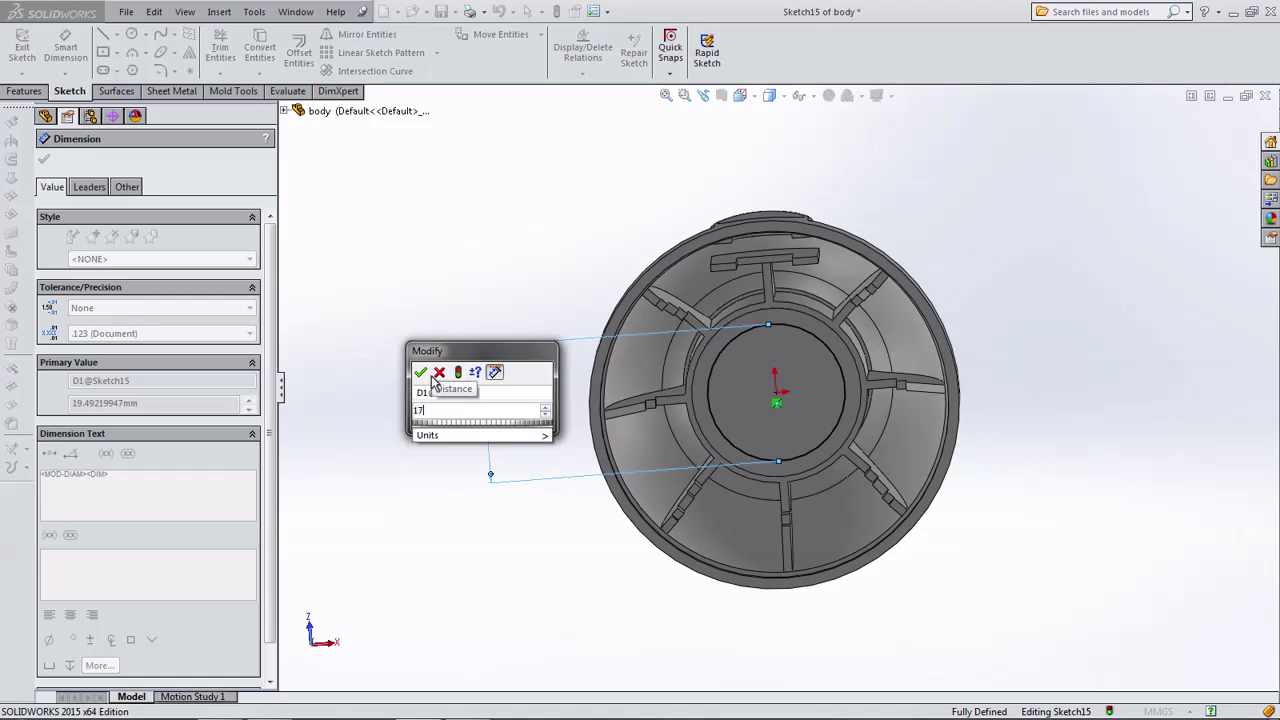
left_click(421, 372)
Extrude the circle 1 mm as Boss-Extrude6.
left_click(26, 91)
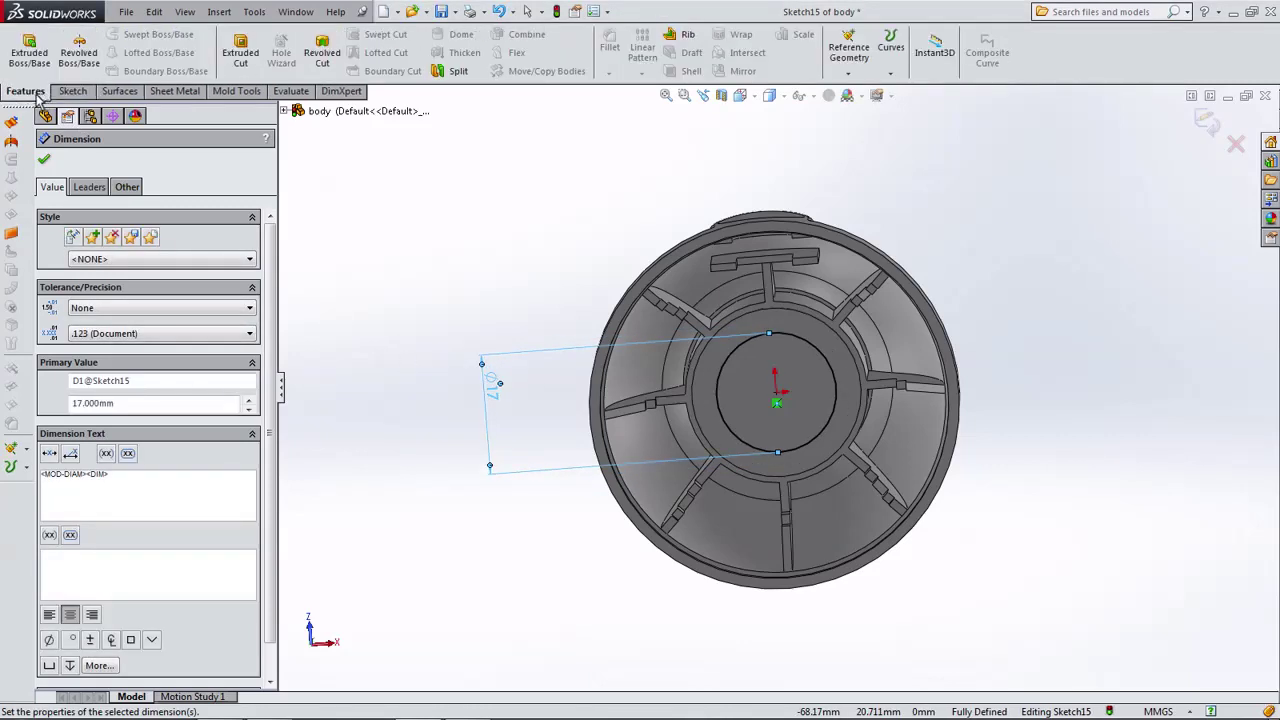
left_click(30, 55)
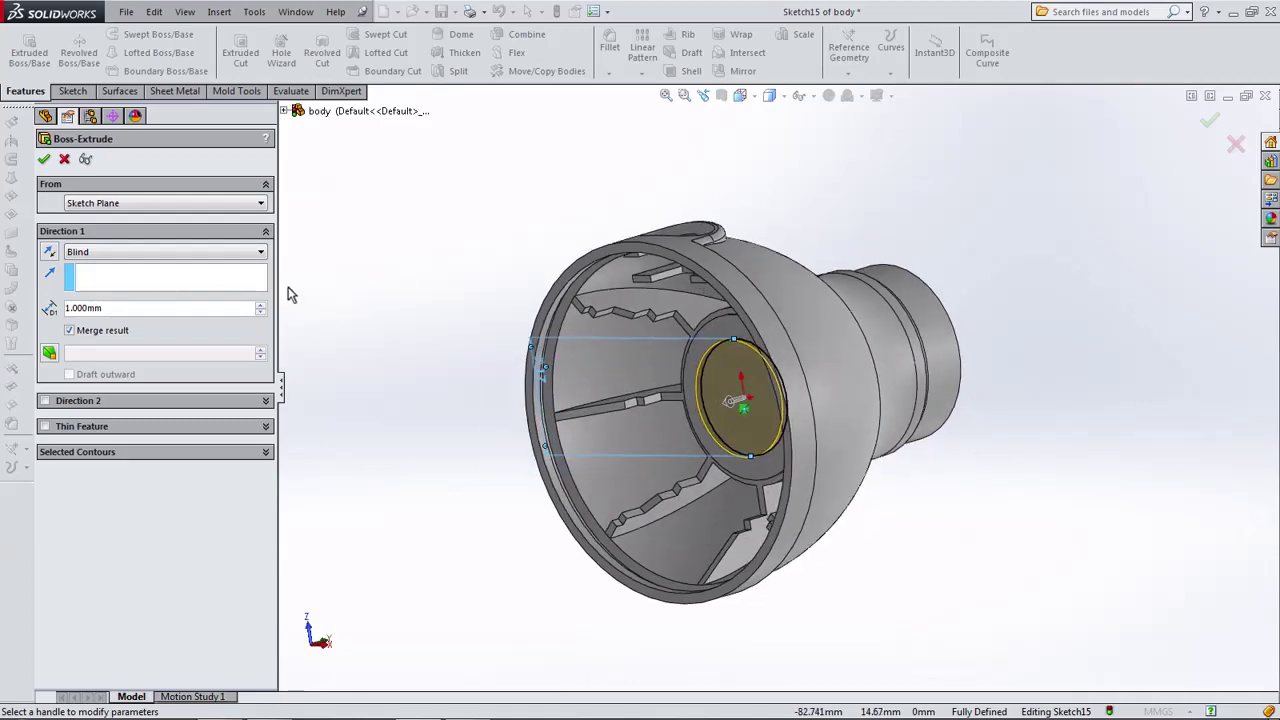
left_click(45, 160)
middle_click_drag(440, 245, 694, 317)
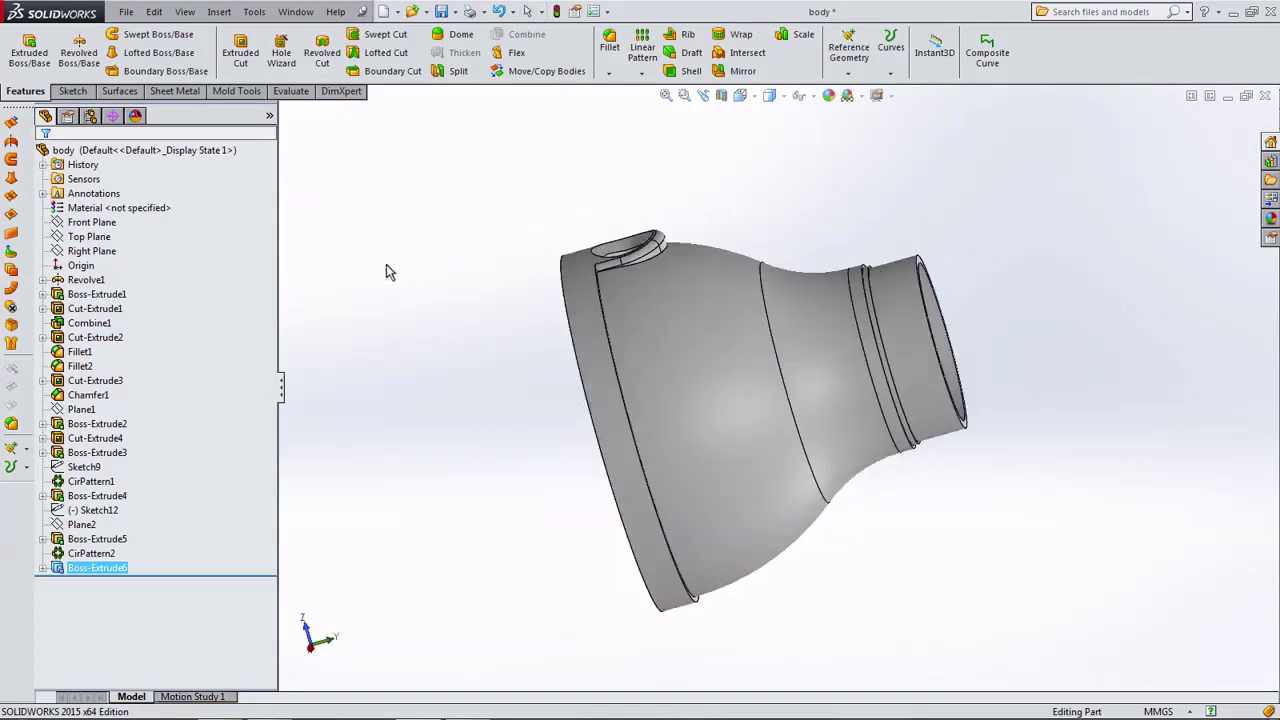
Sketch a 15 mm diameter circle centred at the origin on the inner neck face.
left_click(803, 375)
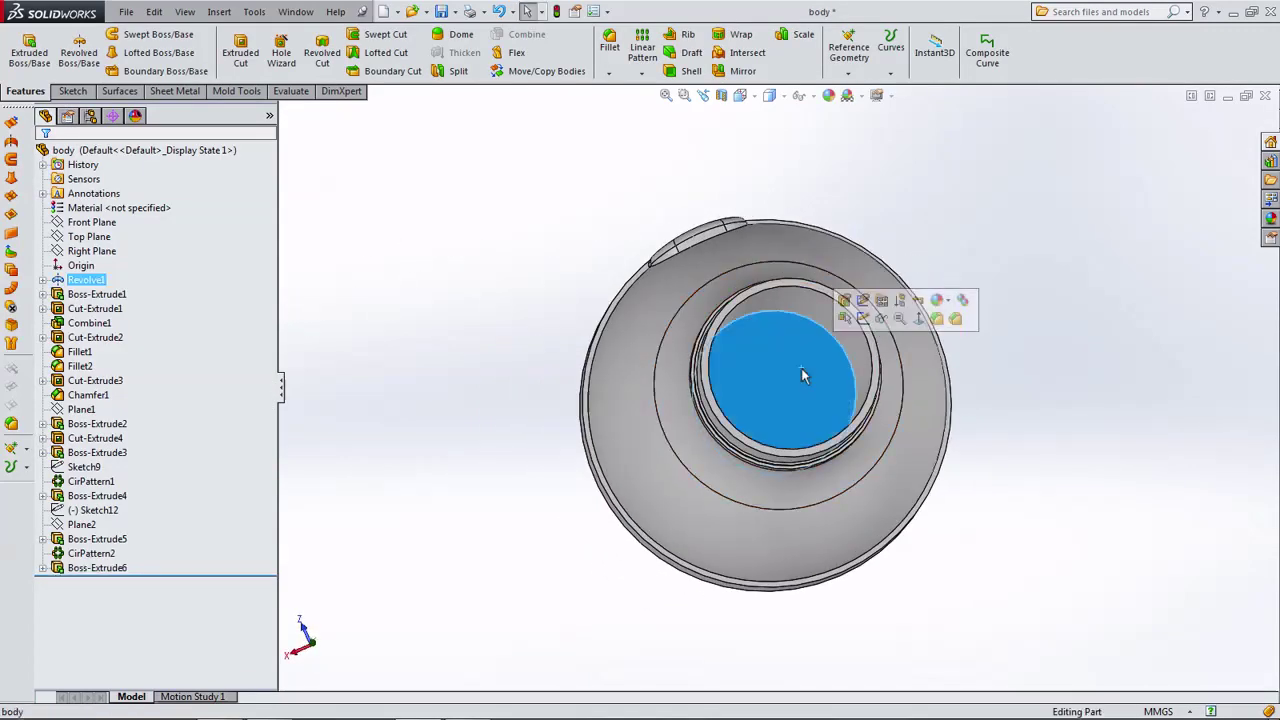
left_click(845, 318)
left_click(134, 35)
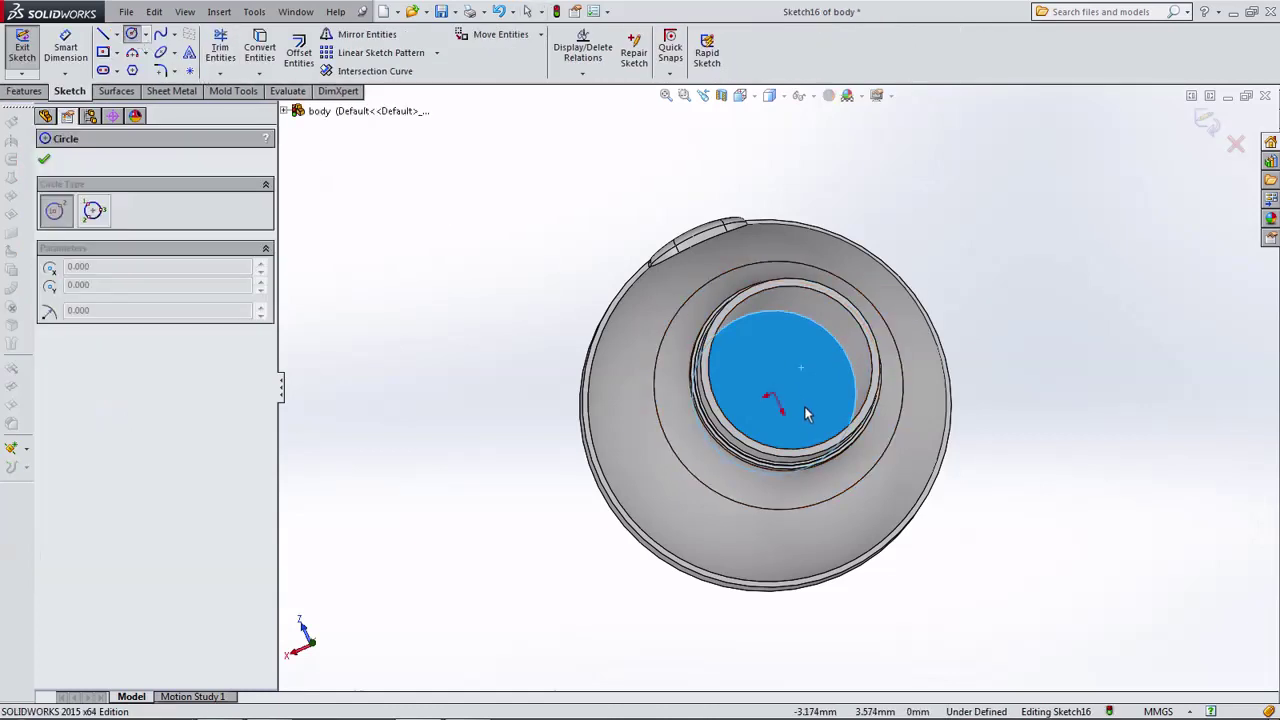
left_click(775, 395)
left_click(820, 372)
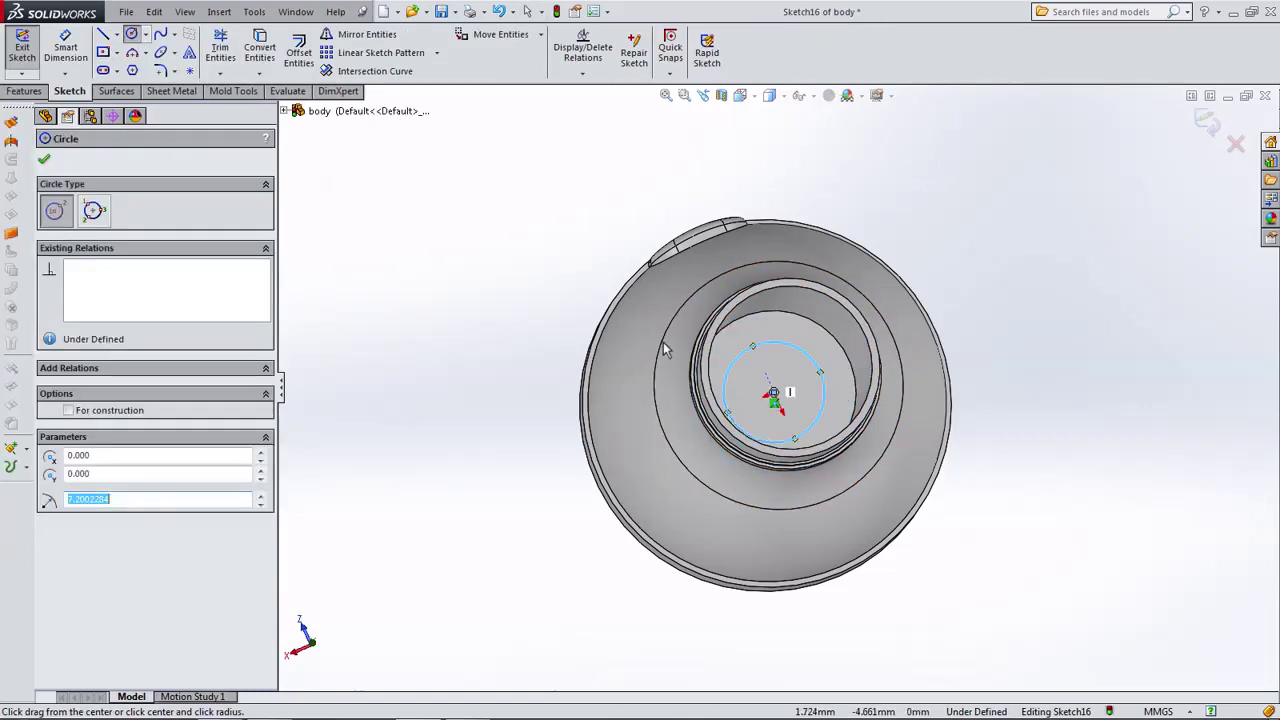
left_click(65, 47)
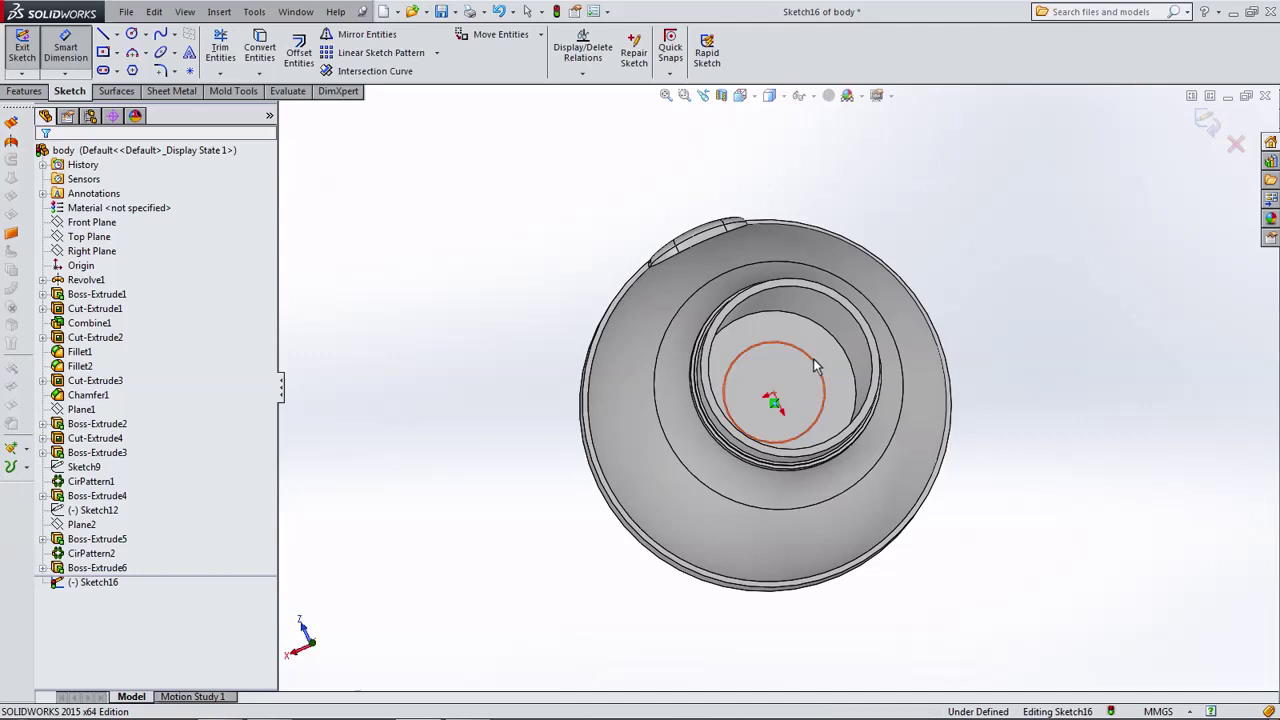
left_click(811, 363)
left_click(1003, 278)
type("15")
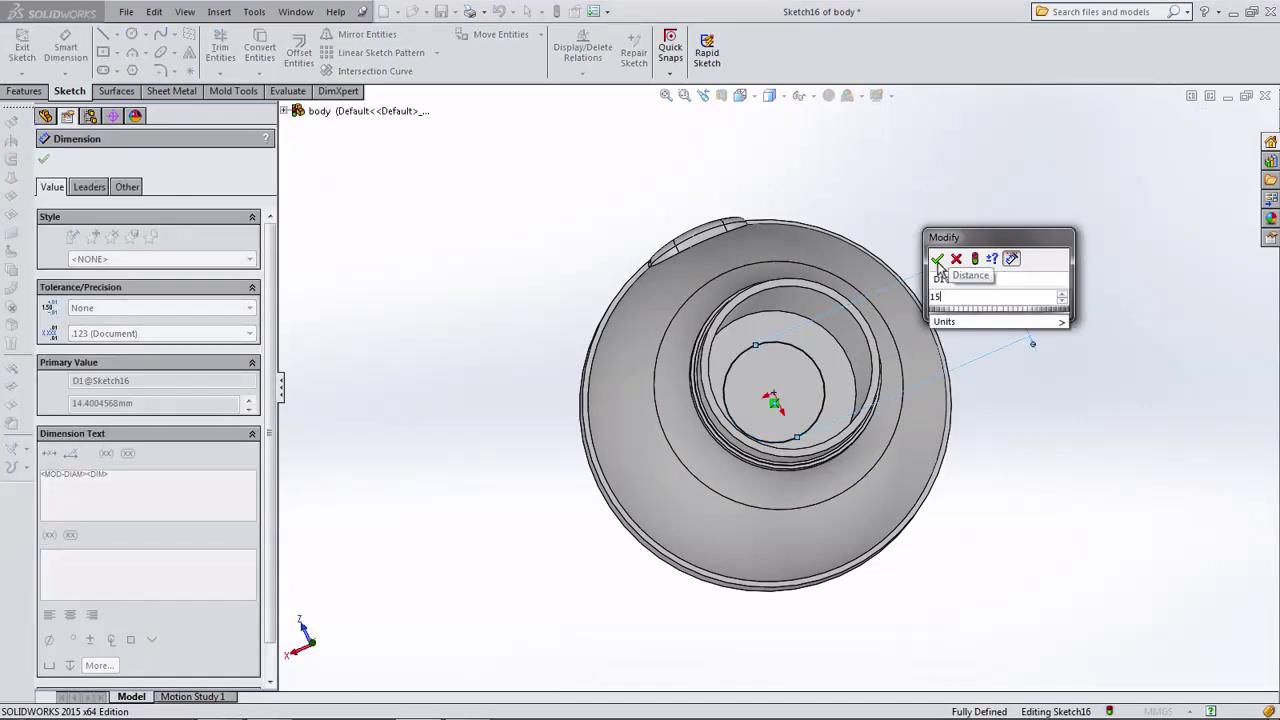
key("Return")
Cut the circle 1 mm deep into the body as Cut-Extrude5.
left_click(42, 92)
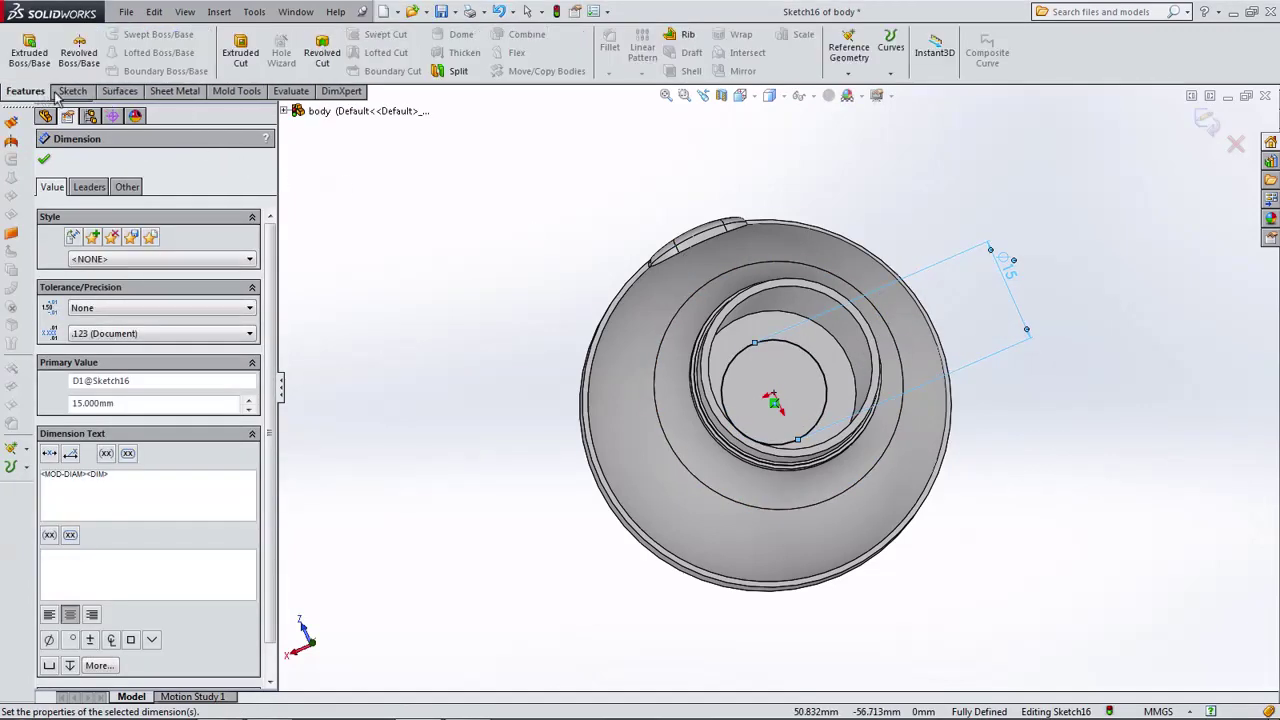
left_click(241, 55)
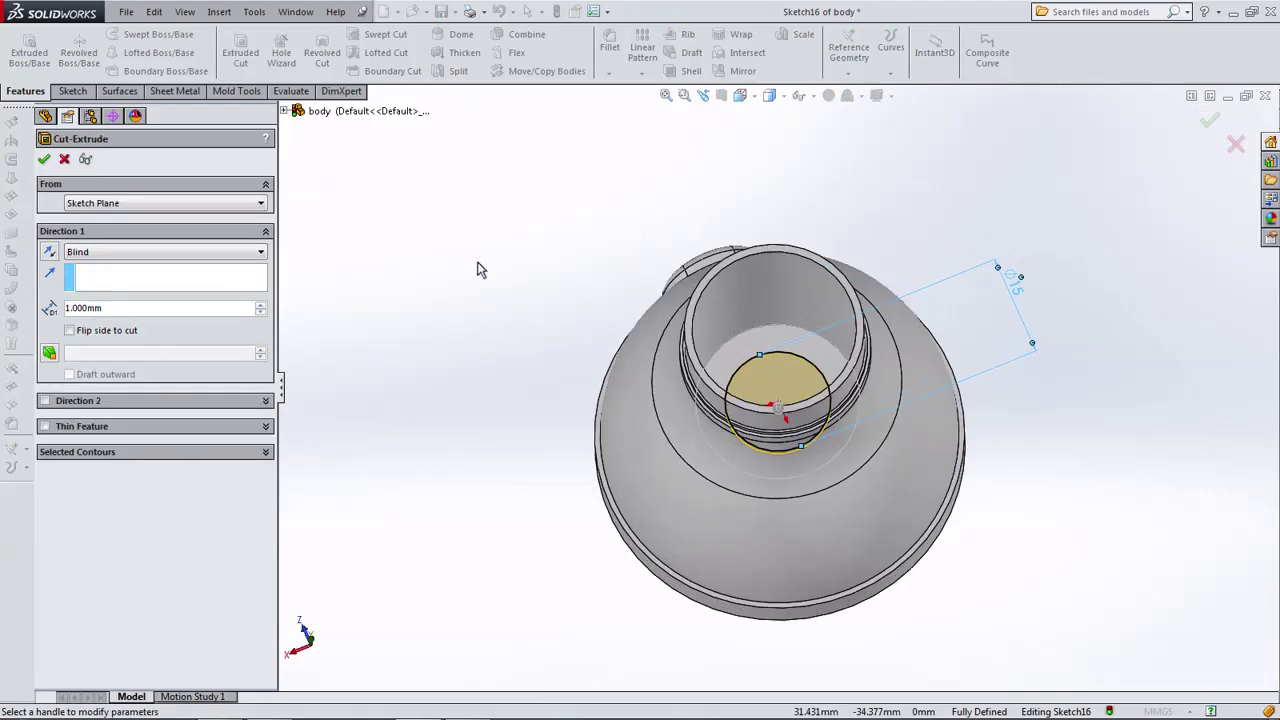
middle_click_drag(567, 125, 723, 157)
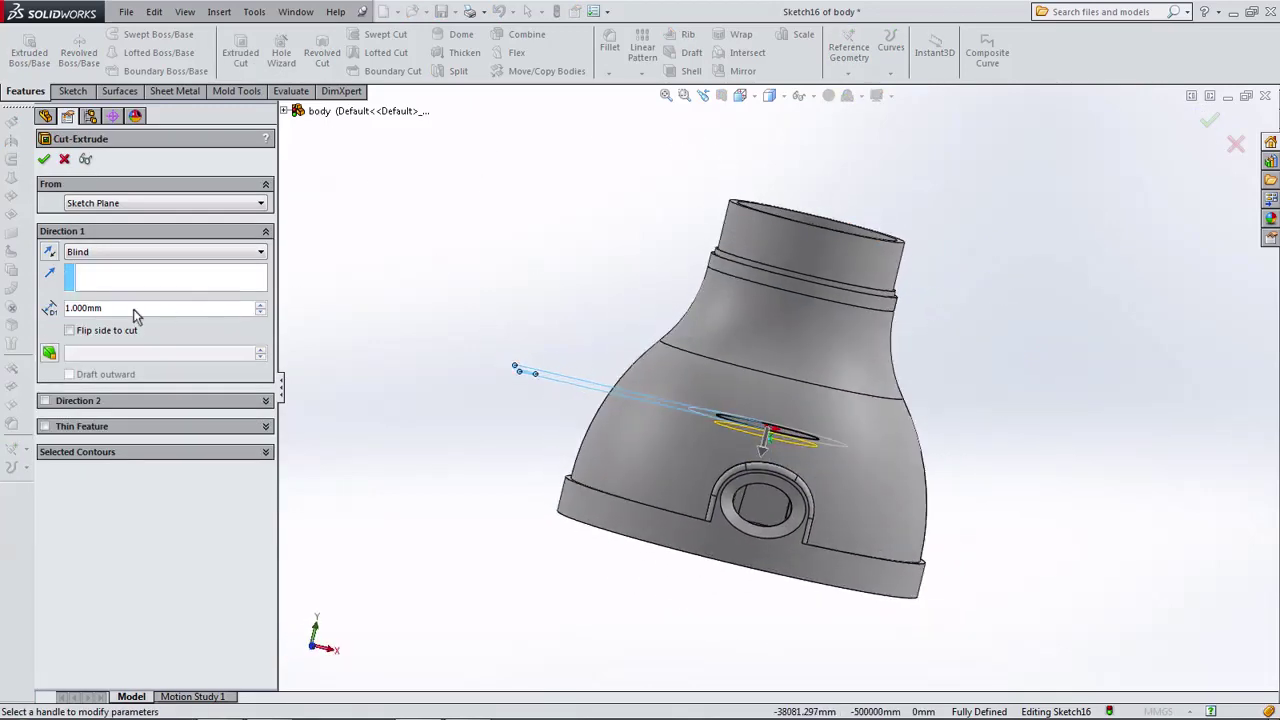
left_click(44, 159)
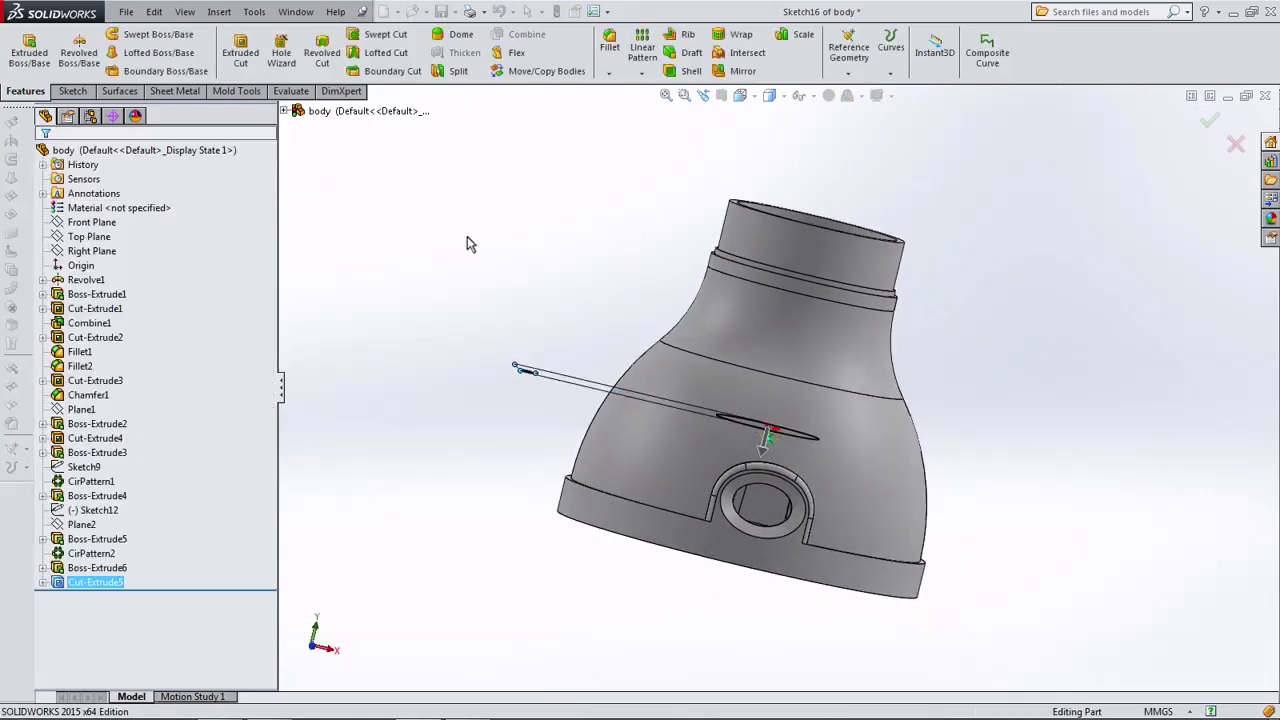
left_click(721, 95)
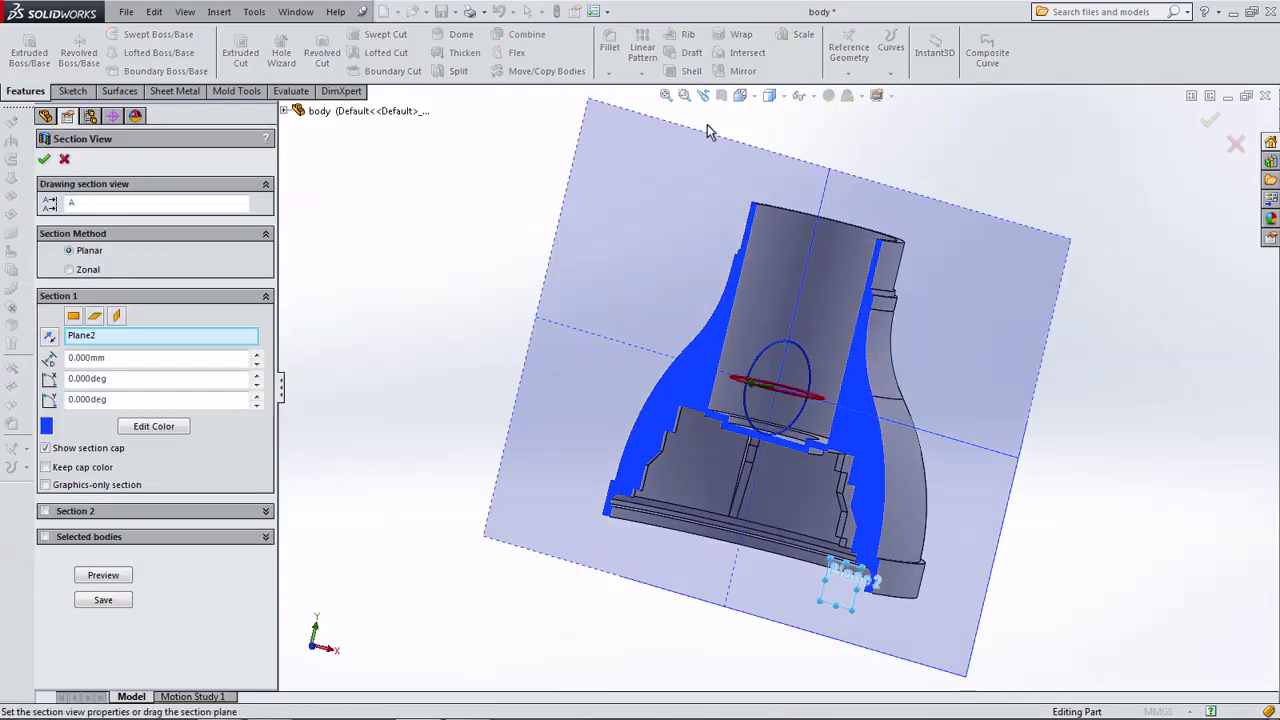
mouse_move(608, 323)
middle_mouse_down()
mouse_move(698, 381)
mouse_move(620, 374)
middle_mouse_up()
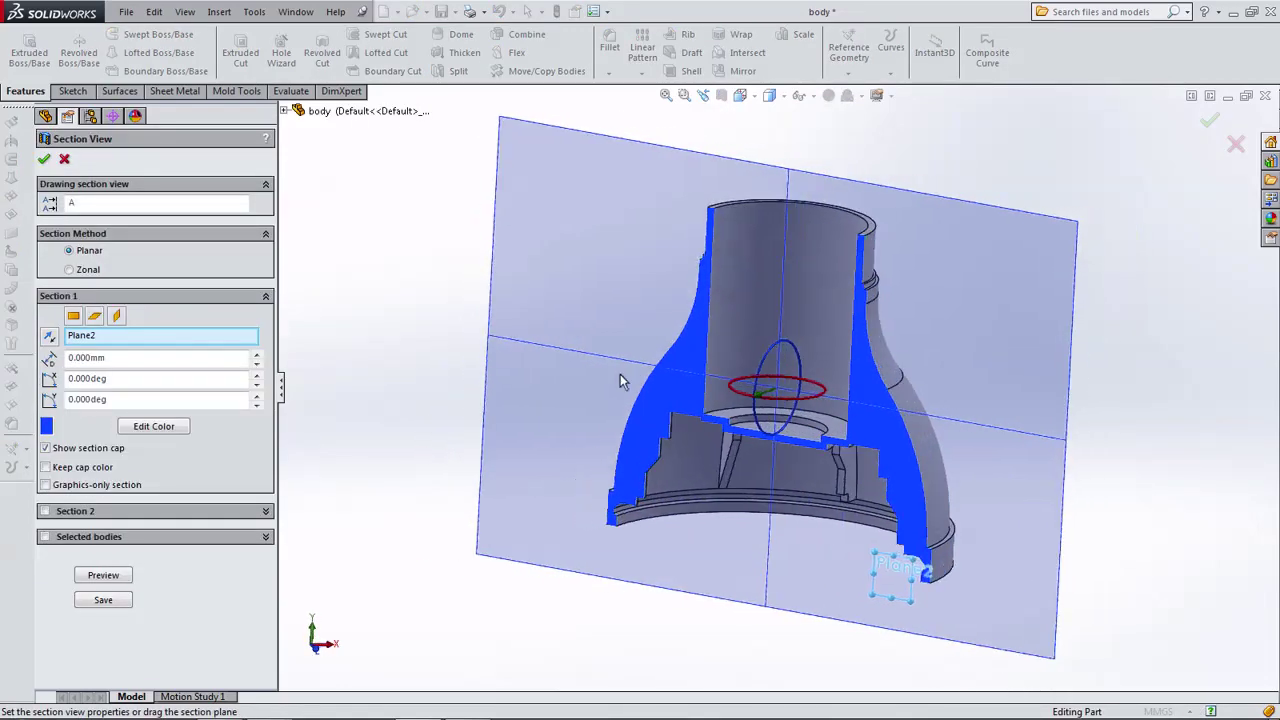
left_click(64, 161)
left_click(741, 95)
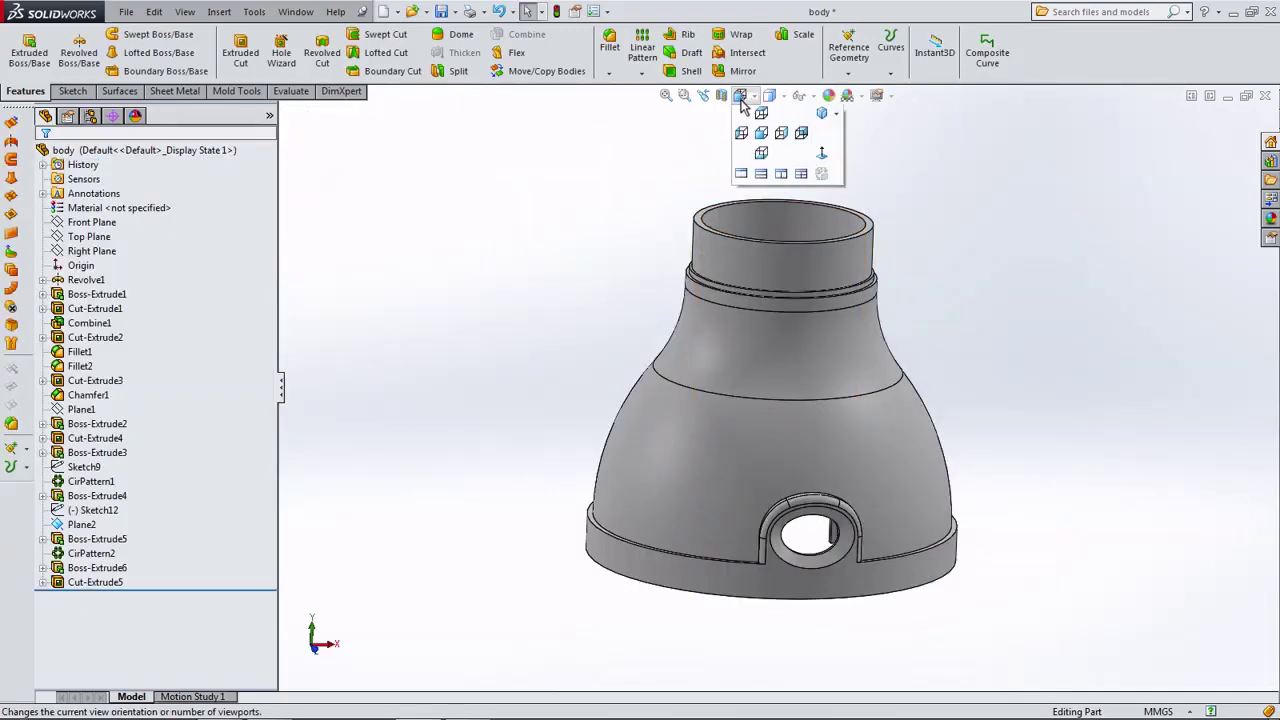
left_click(757, 160)
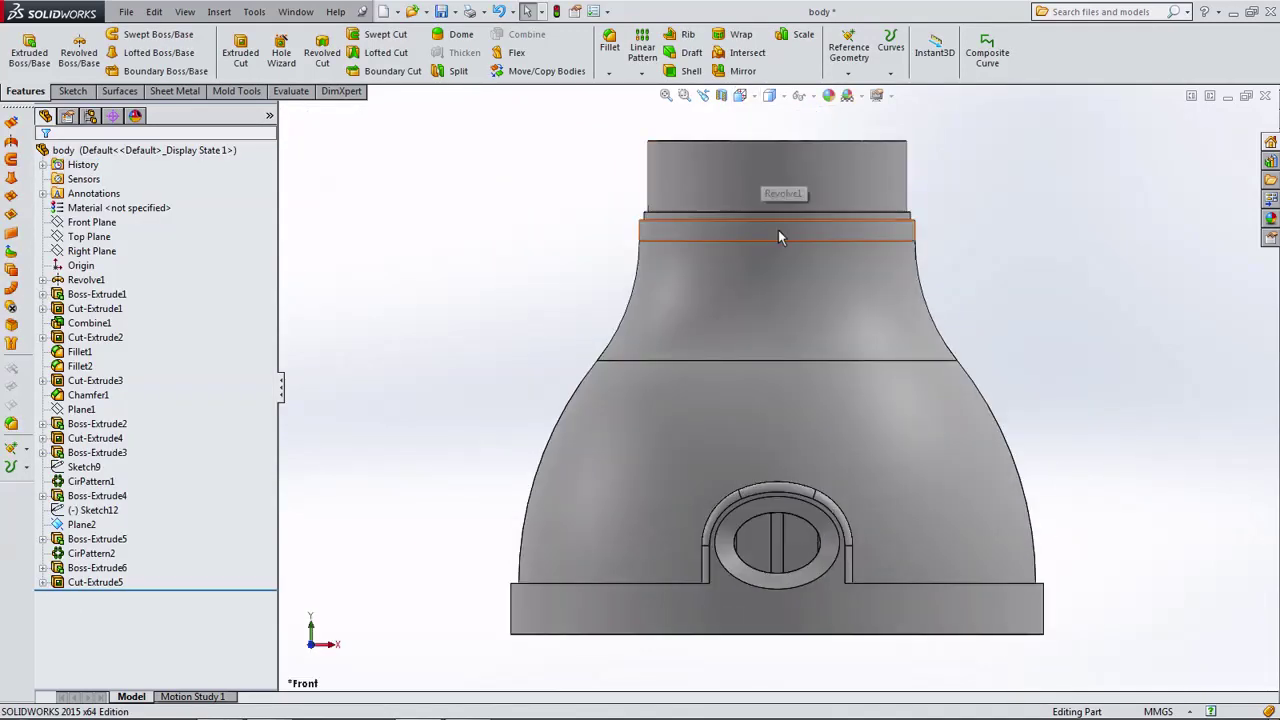
scroll(778, 230, "up", 2)
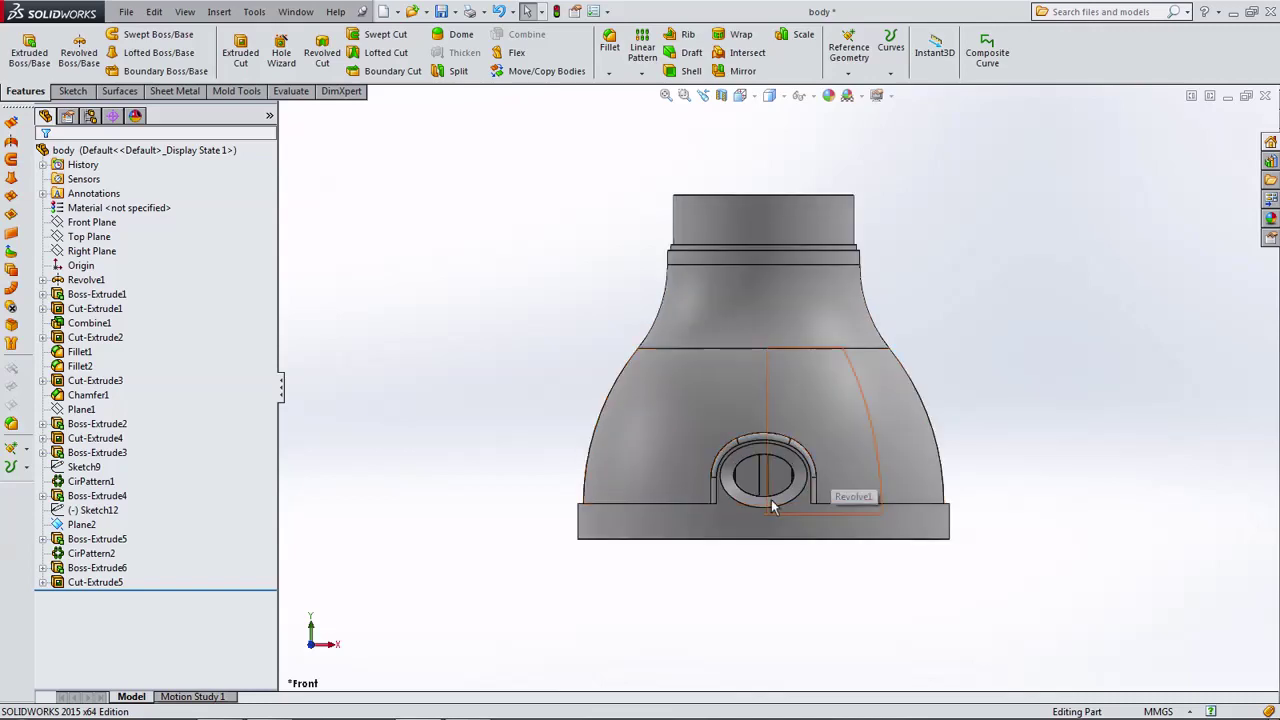
middle_click_drag(831, 477, 751, 341)
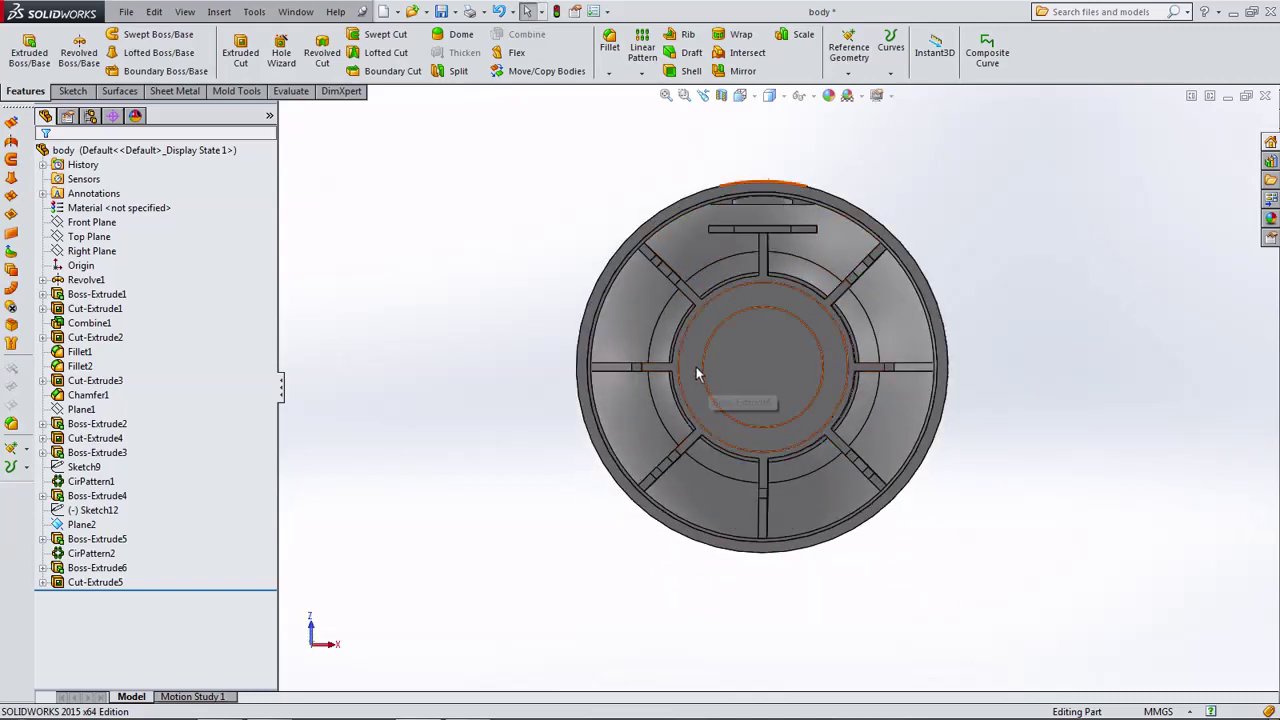
left_click(694, 367)
On the inner ring face, draw a centerline through the origin with two equal halves.
left_click(756, 320)
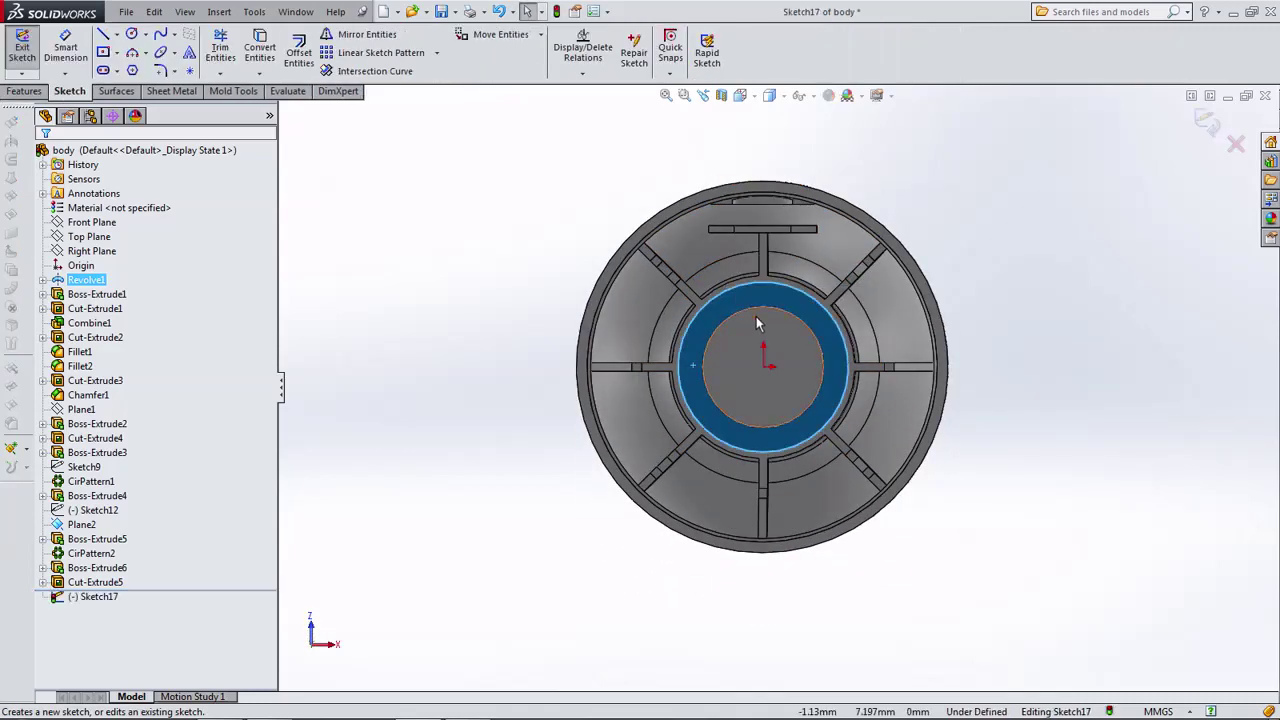
left_click(116, 34)
left_click(135, 67)
scroll(733, 378, "down", 3)
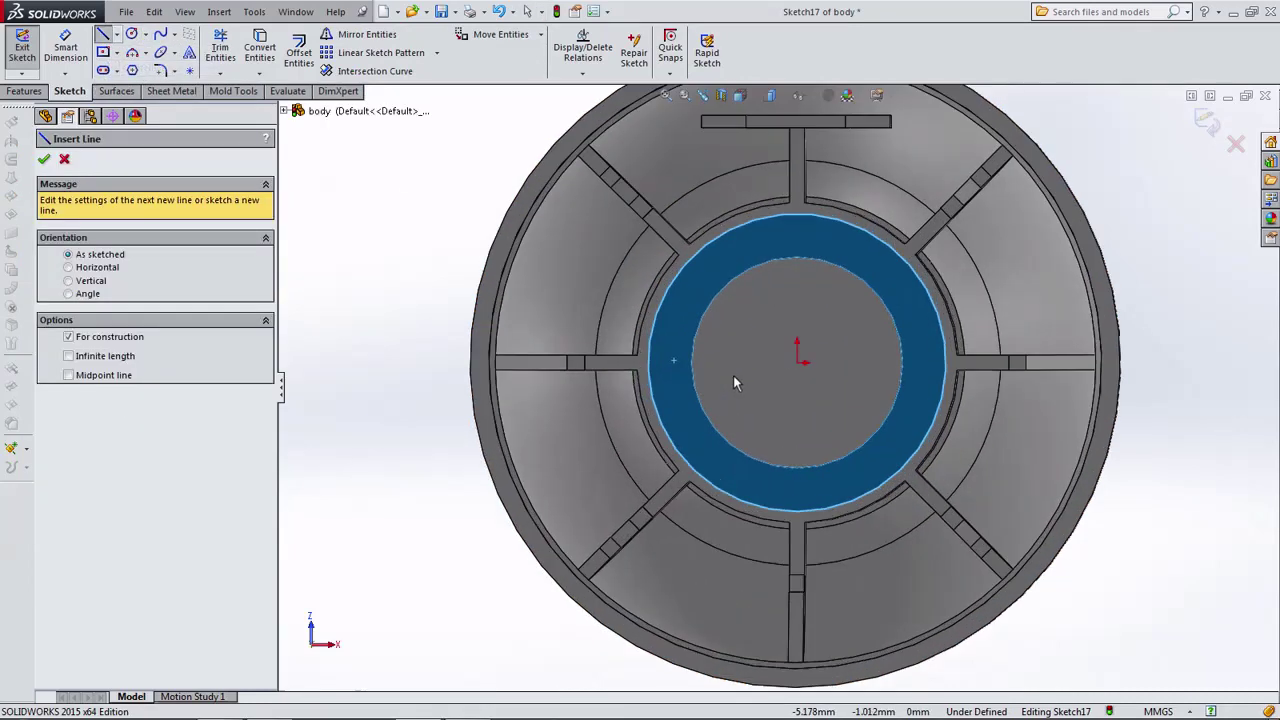
left_click(662, 363)
left_click(797, 363)
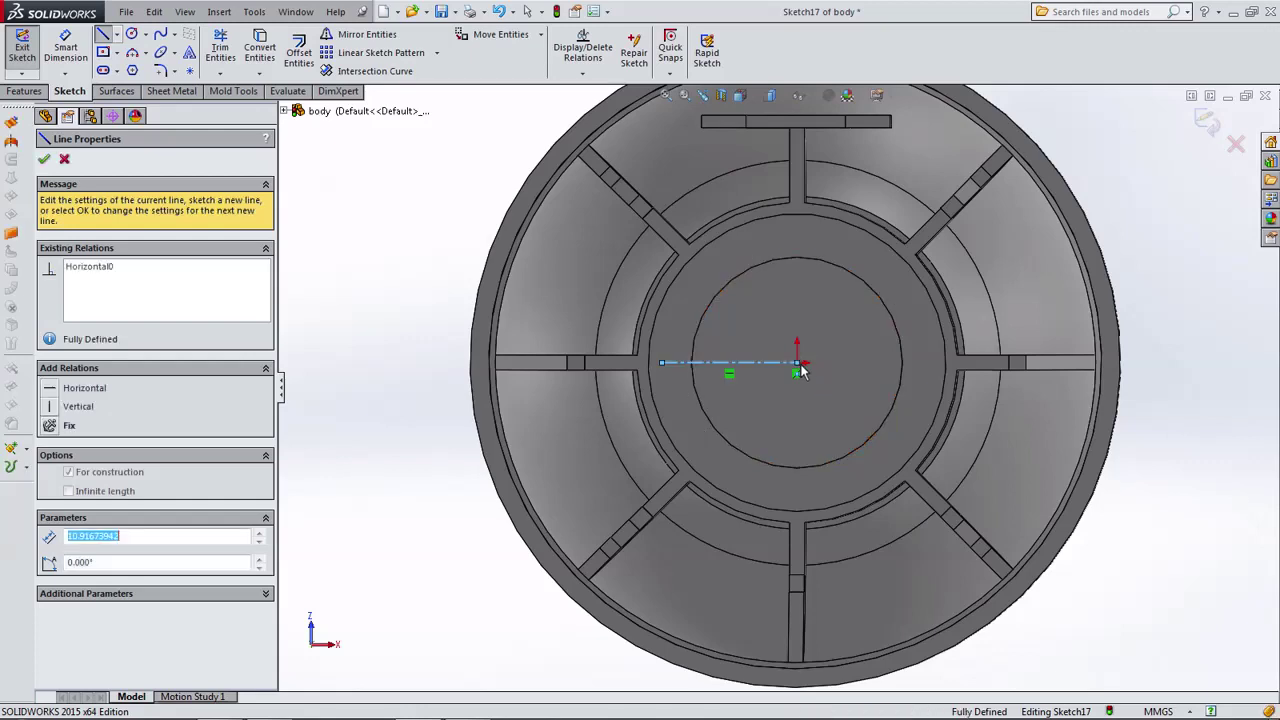
left_click(938, 363)
key("Escape")
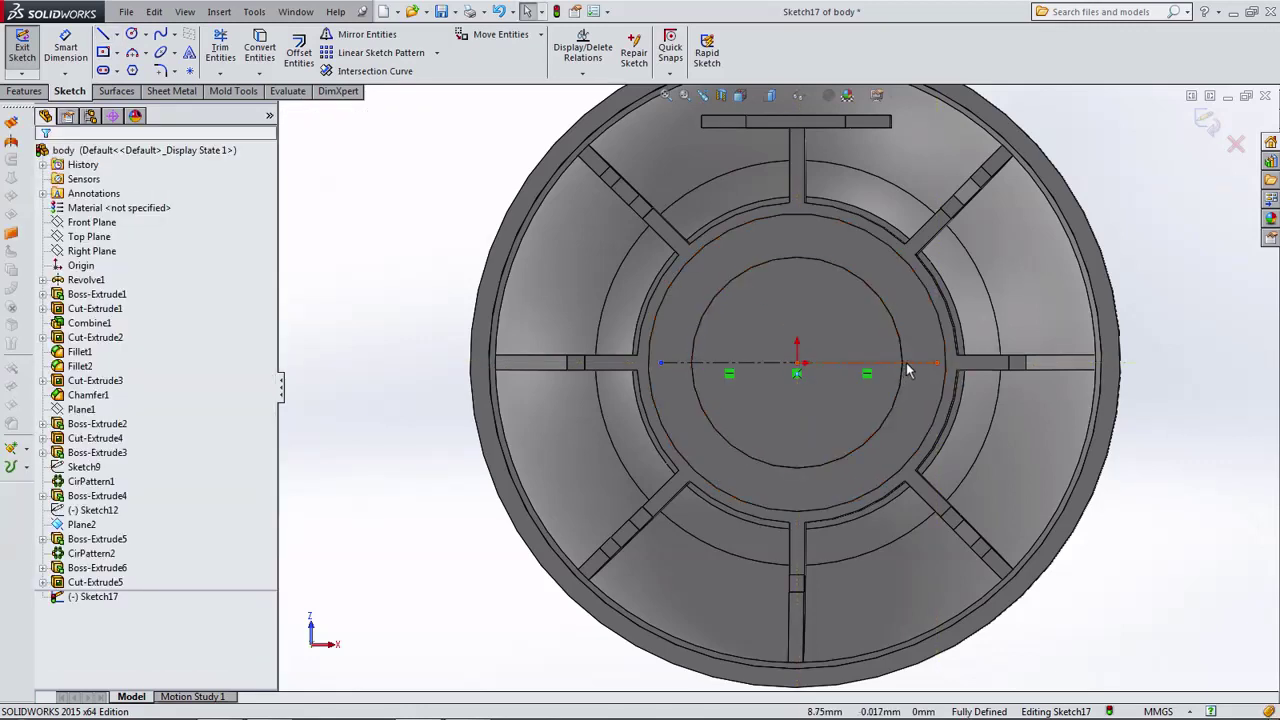
left_click(906, 363)
left_click(740, 363, "ctrl")
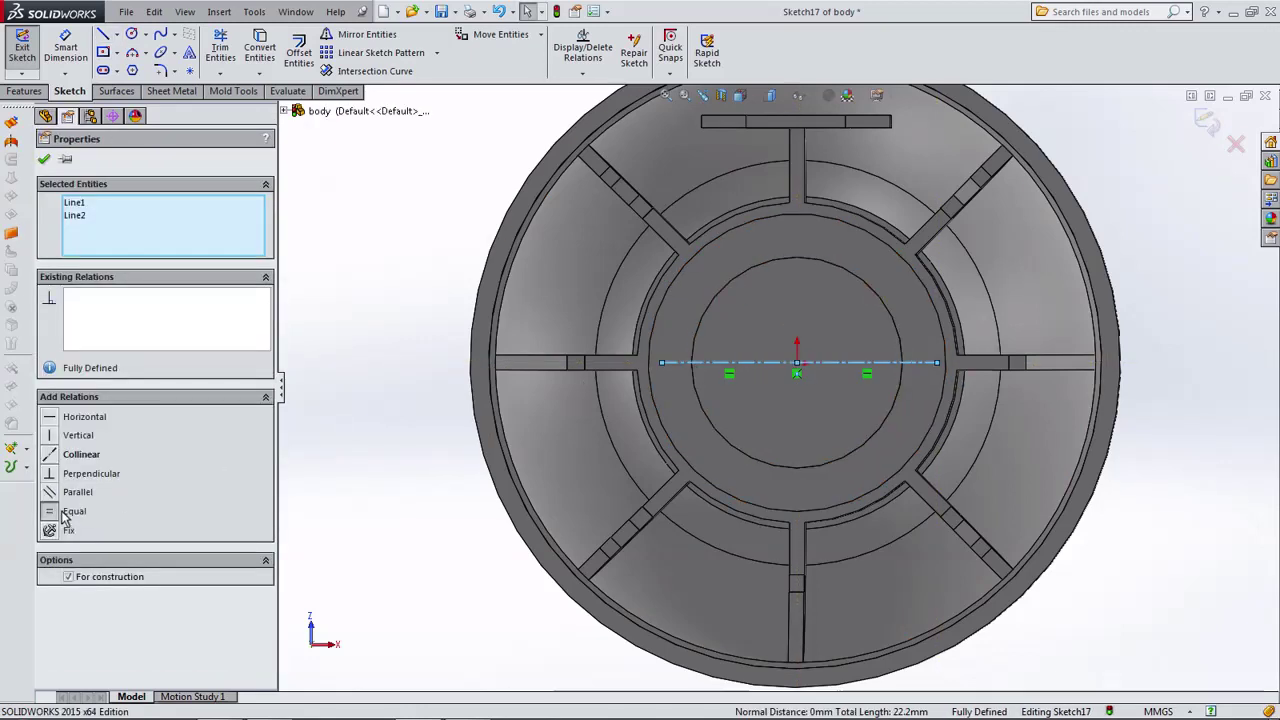
left_click(65, 512)
left_click(316, 298)
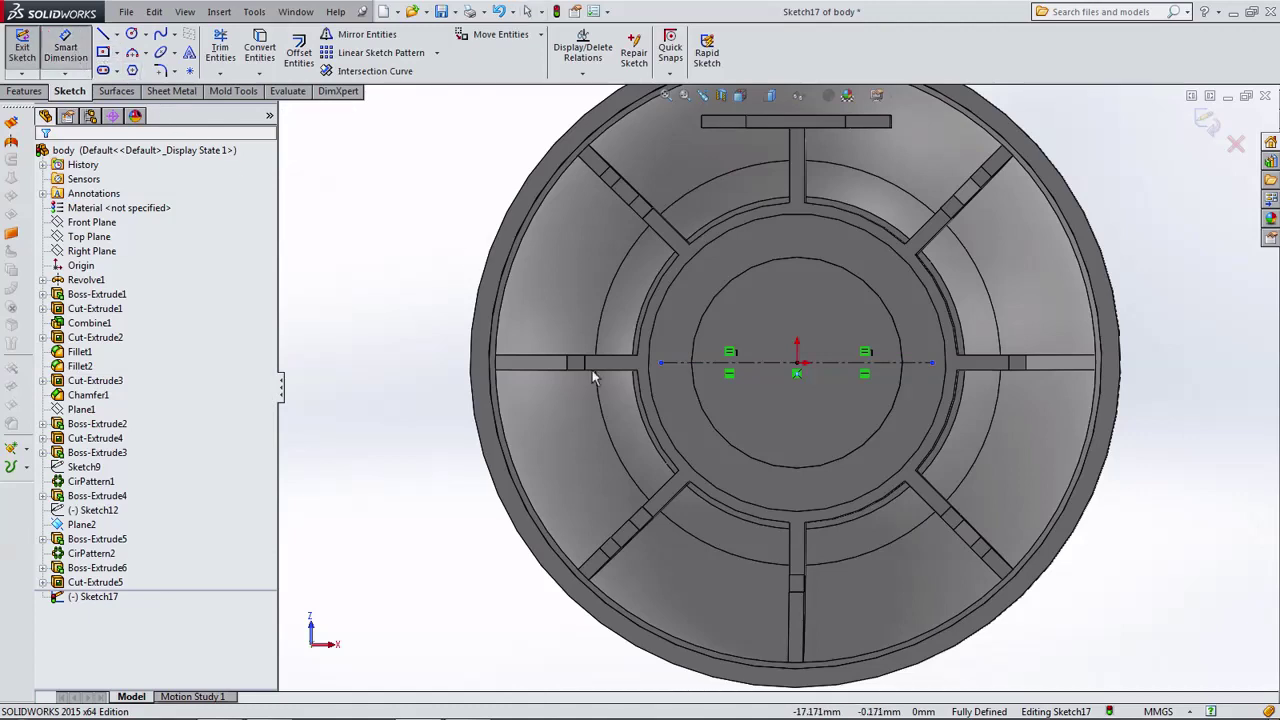
Dimension the centerline's overall span to 26 mm.
left_click(662, 363)
left_click(932, 365)
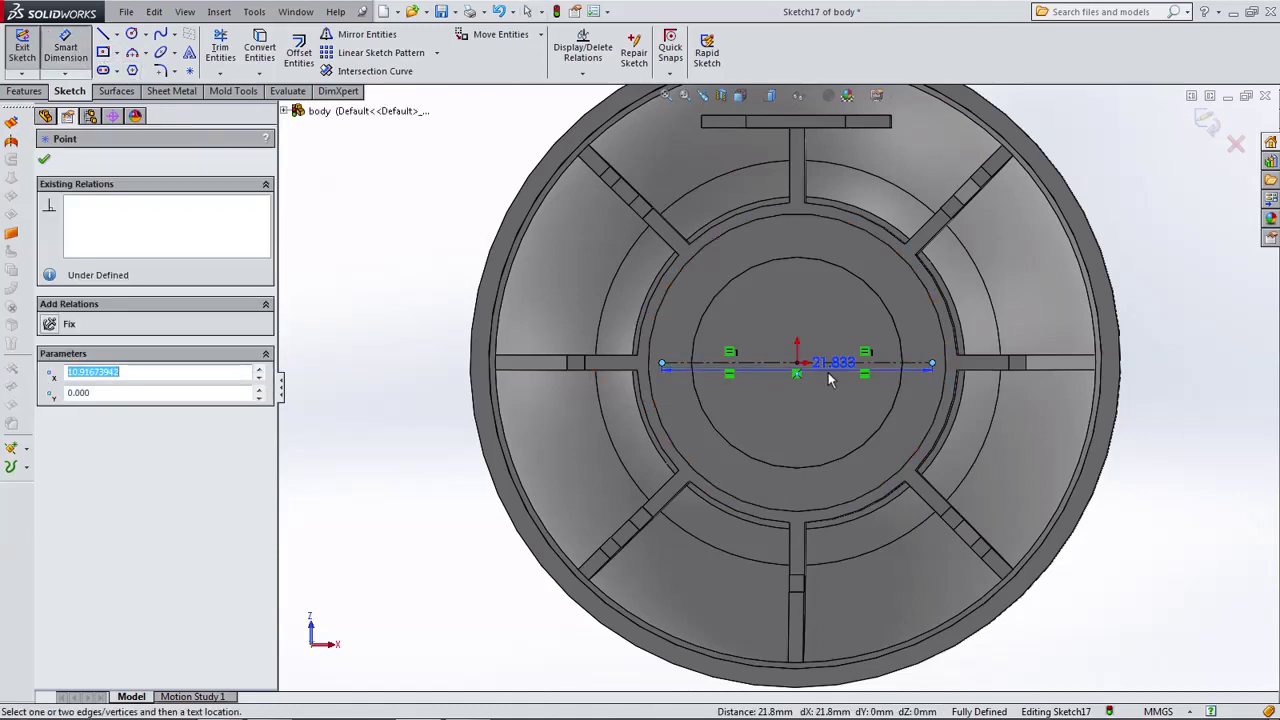
scroll(829, 372, "up", 4)
left_click(786, 182)
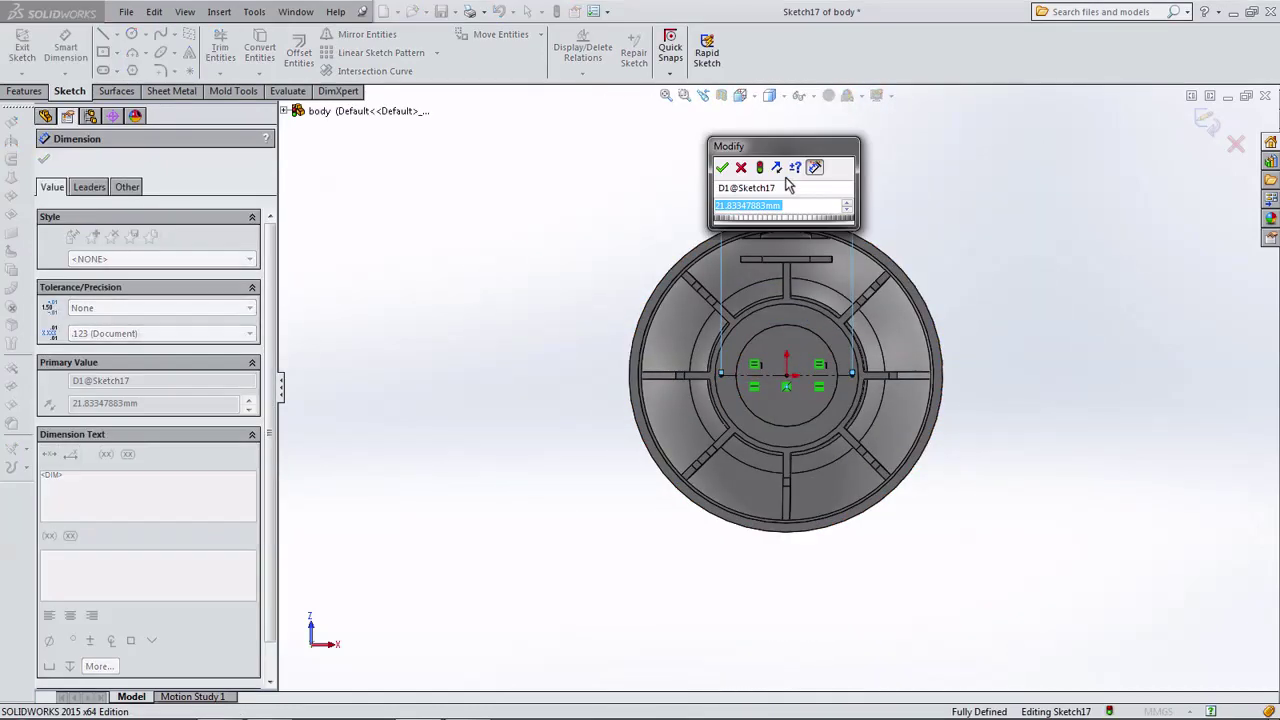
type("26")
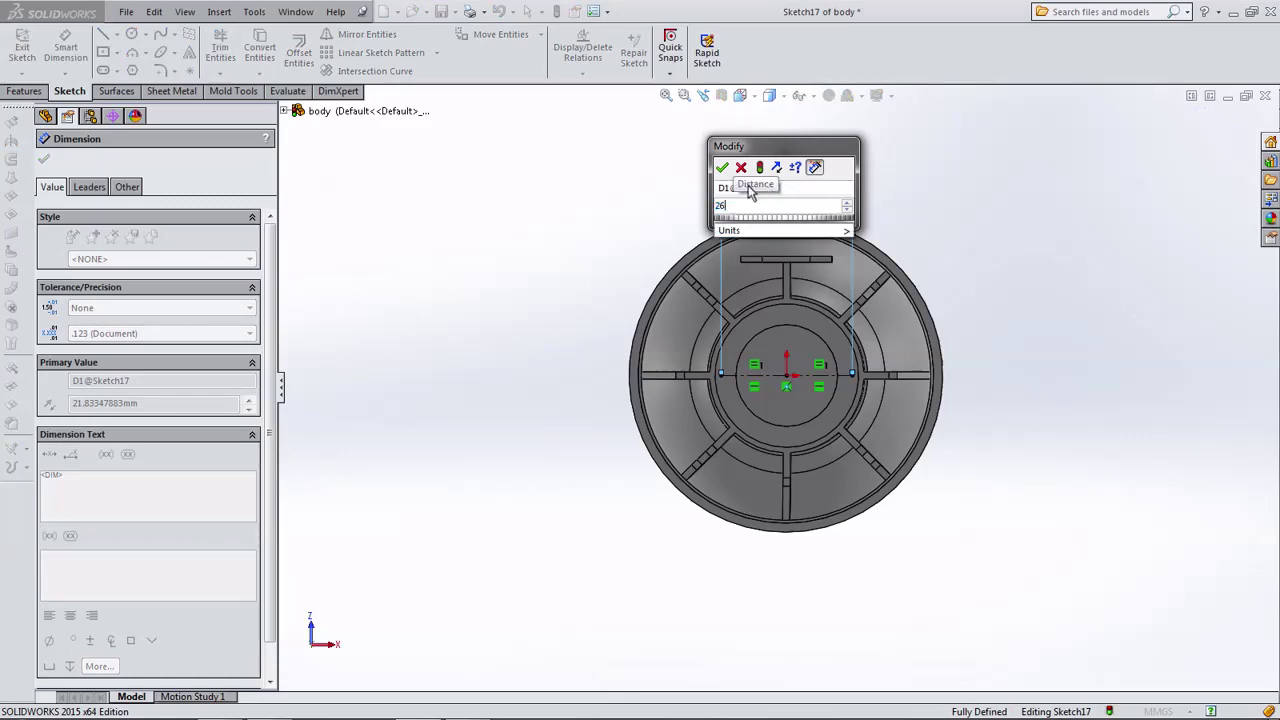
left_click(722, 168)
key("Escape")
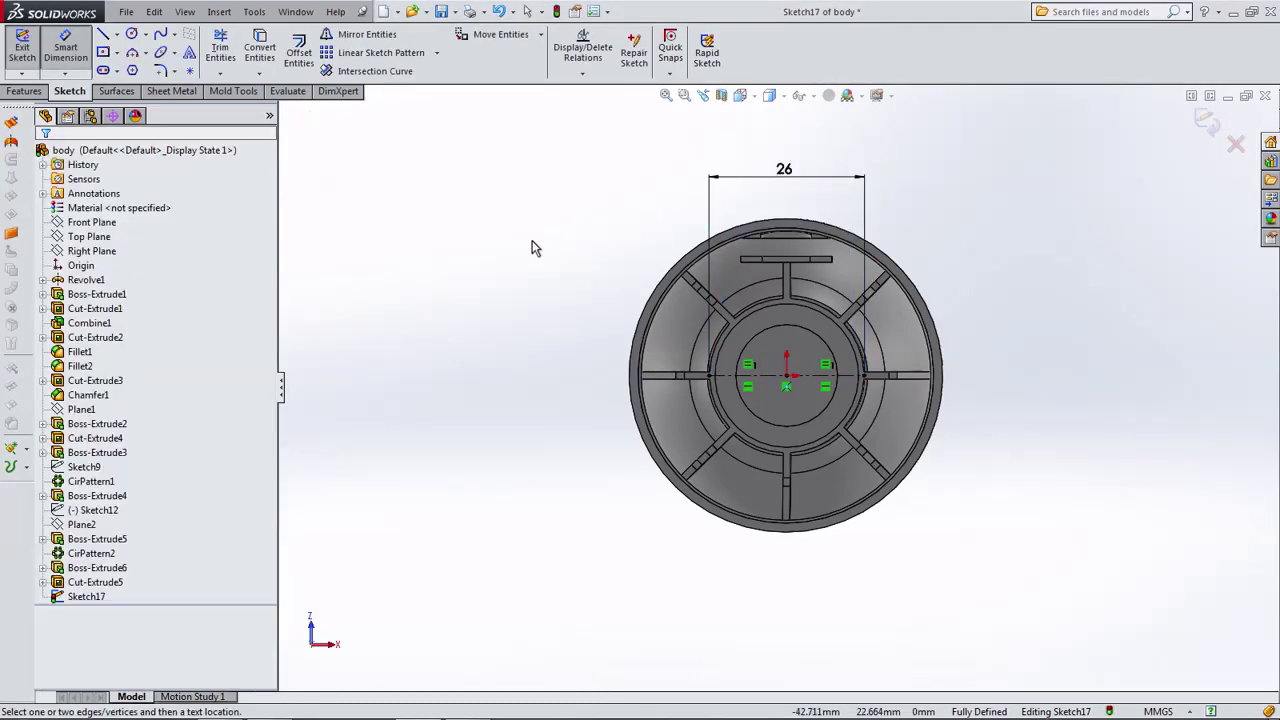
mouse_move(532, 240)
middle_mouse_down()
mouse_move(489, 255)
mouse_move(523, 277)
middle_mouse_up()
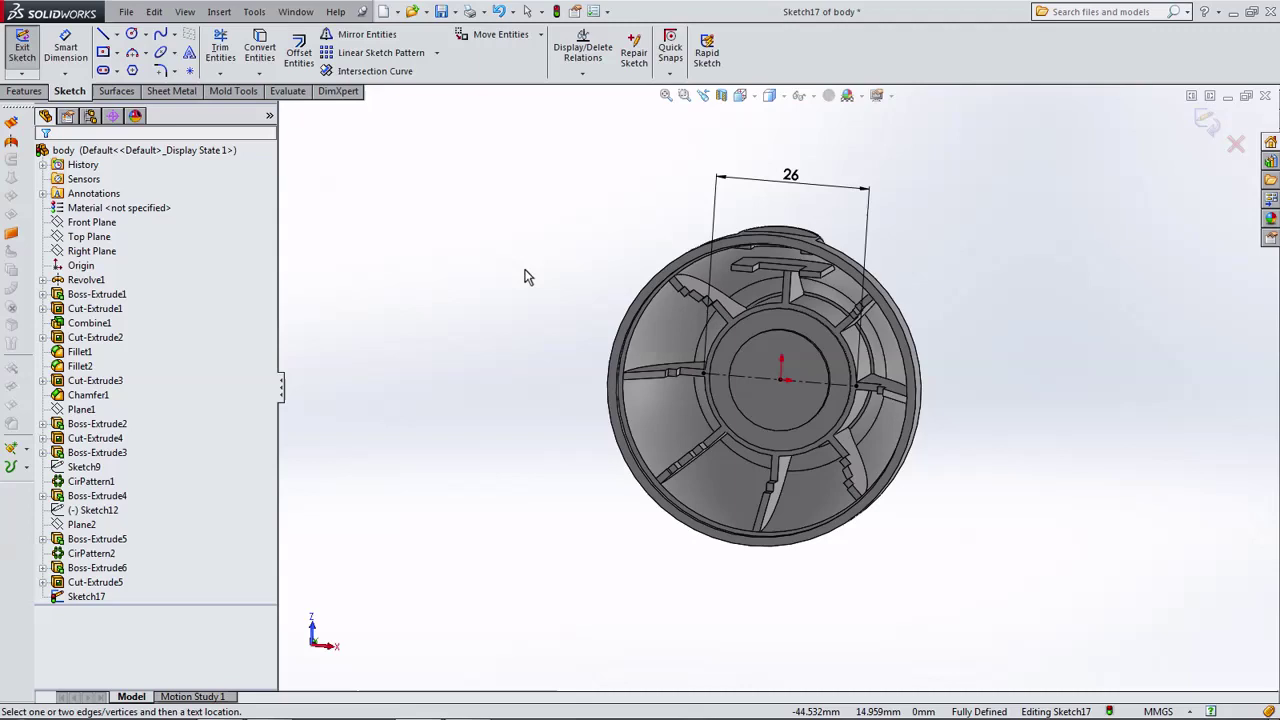
Draw circles at both centerline ends and make them equal in size.
left_click(131, 34)
scroll(718, 391, "down", 3)
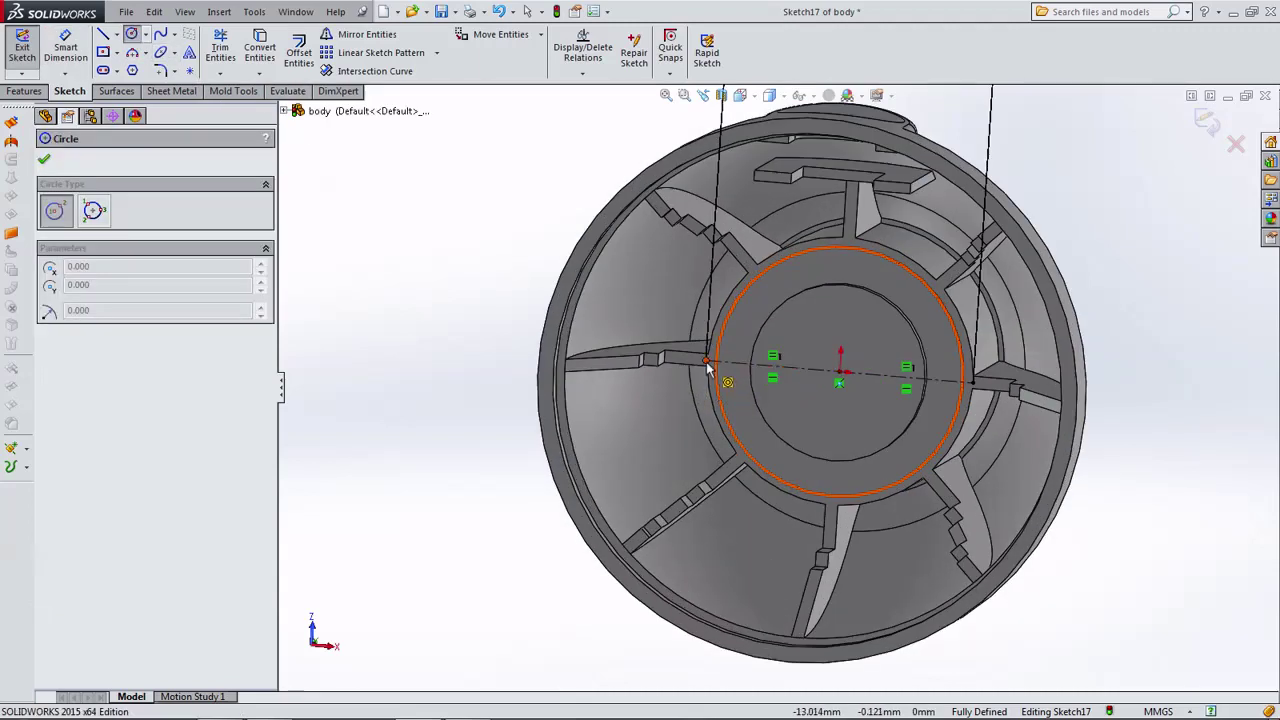
left_click(706, 361)
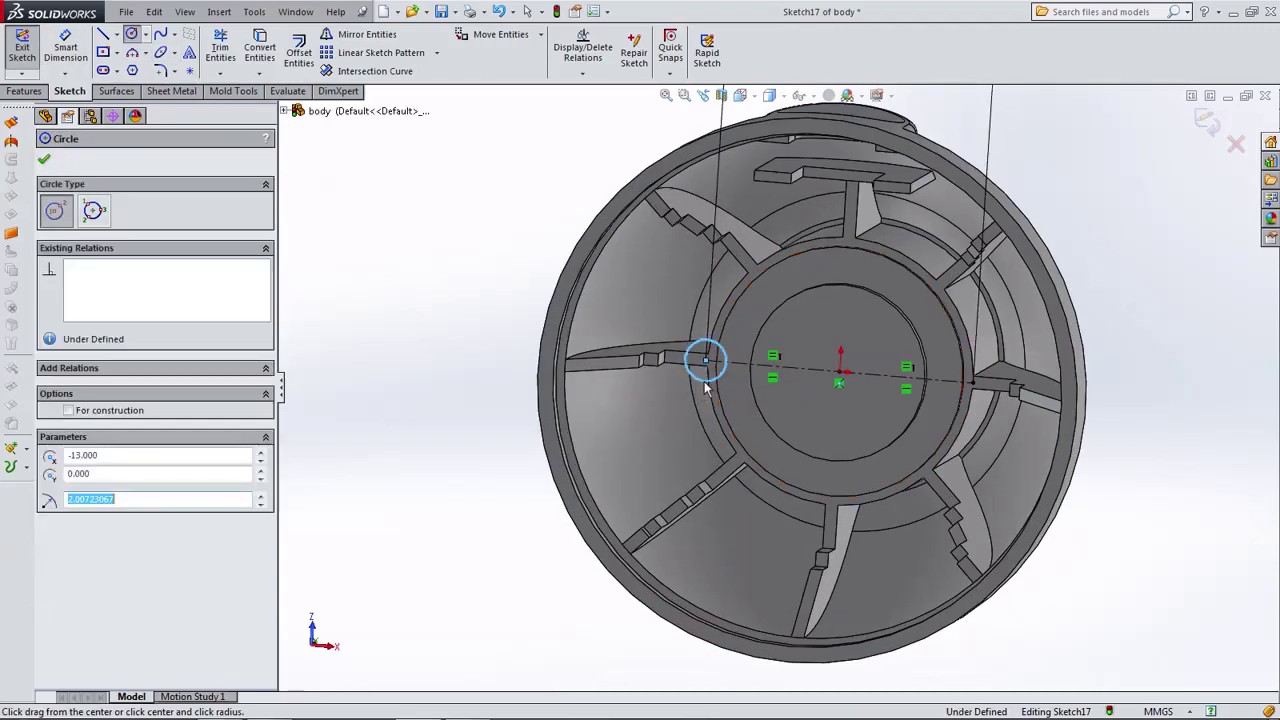
left_click(975, 388)
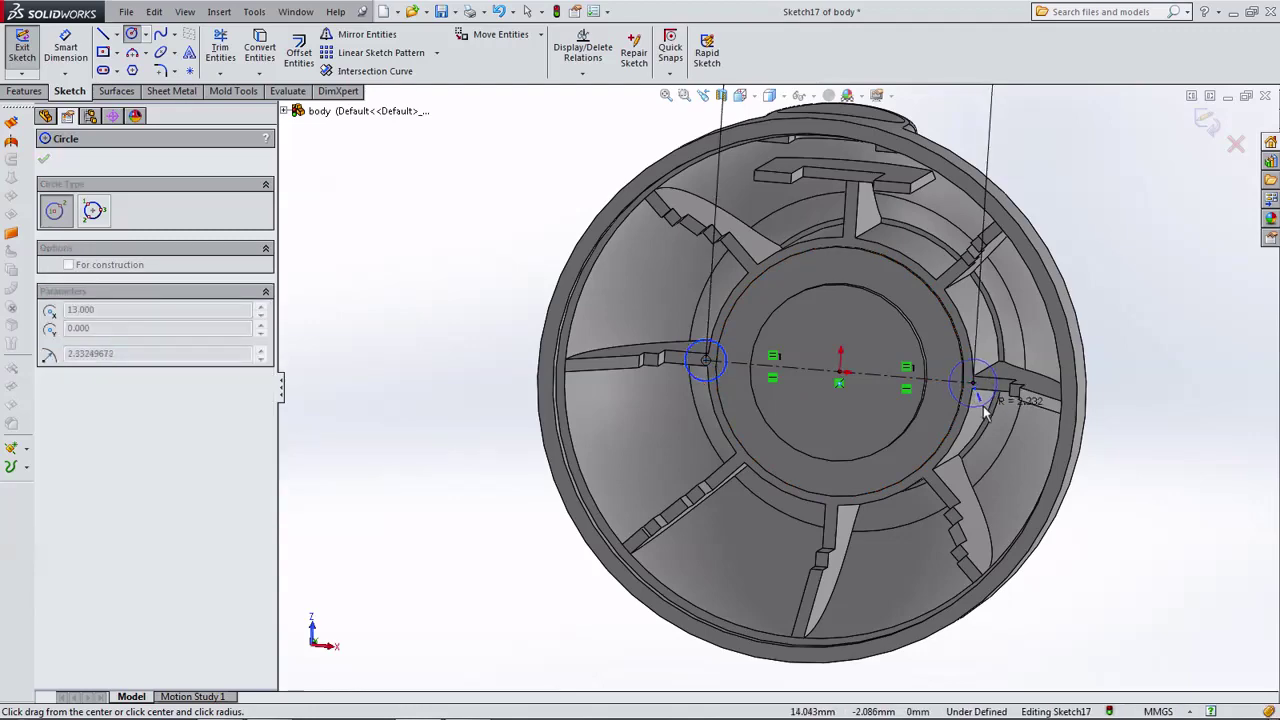
left_click(984, 404)
scroll(790, 385, "up", 2)
scroll(790, 380, "up", 1)
scroll(740, 390, "up", 1)
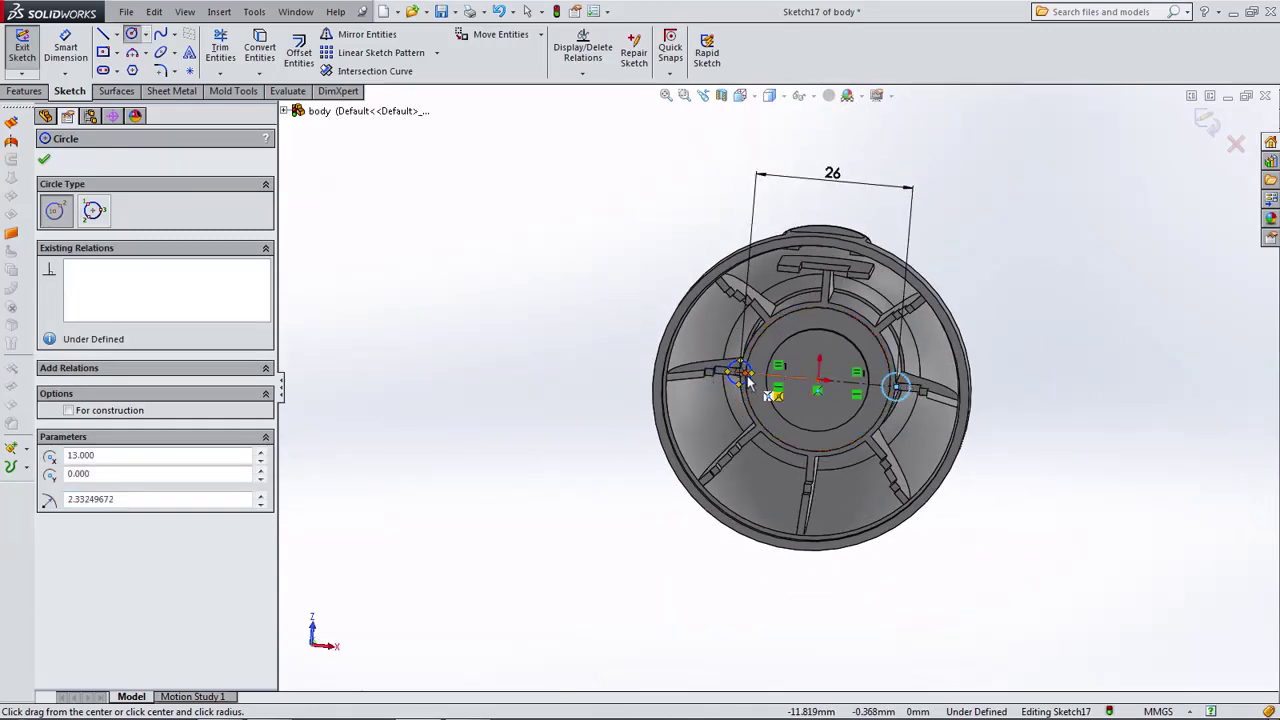
key("Escape")
left_click(728, 372)
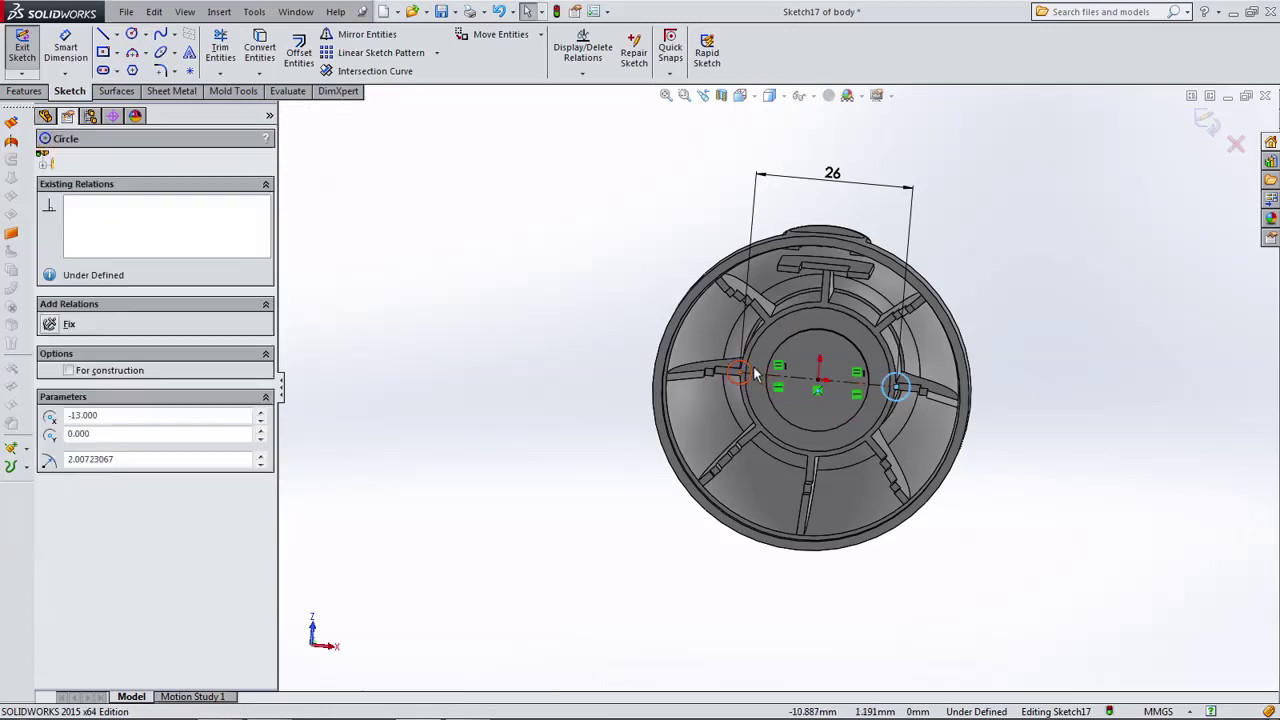
left_click(906, 387, "ctrl")
left_click(70, 473)
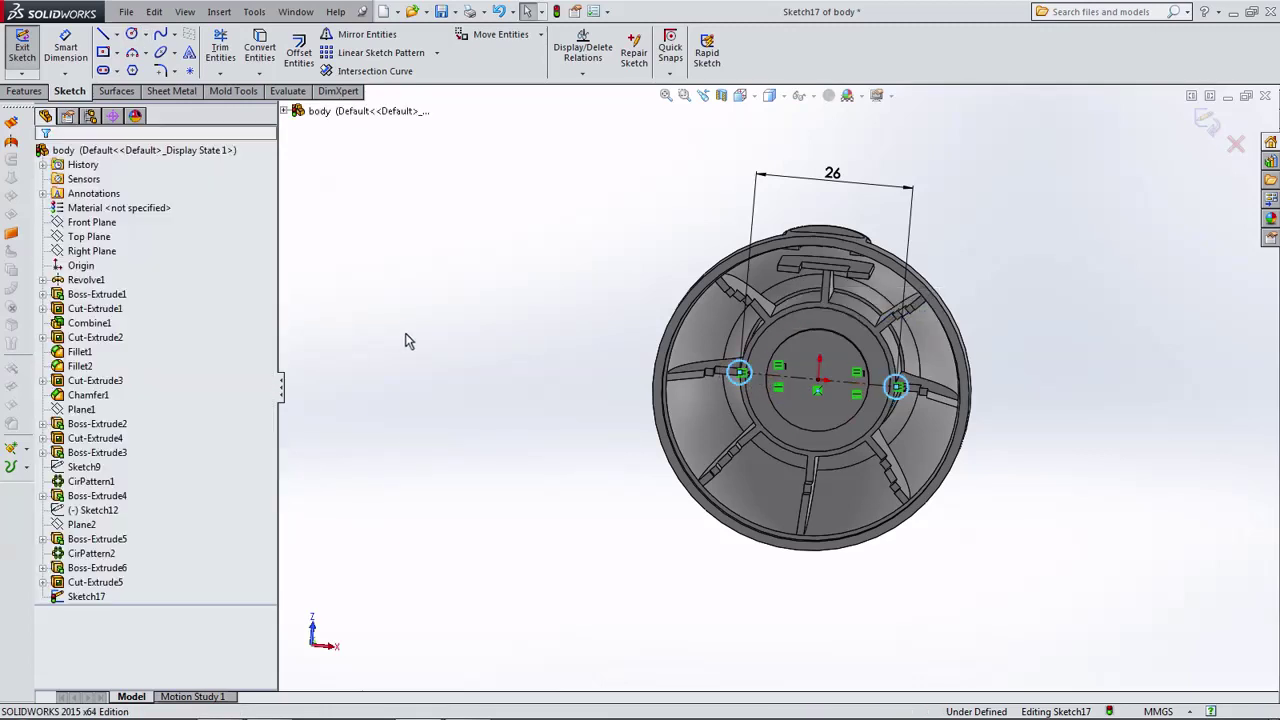
left_click(408, 340)
Set the circle diameter to 4 mm, fully defining the sketch.
left_click(66, 50)
scroll(699, 417, "down", 2)
scroll(699, 417, "down", 3)
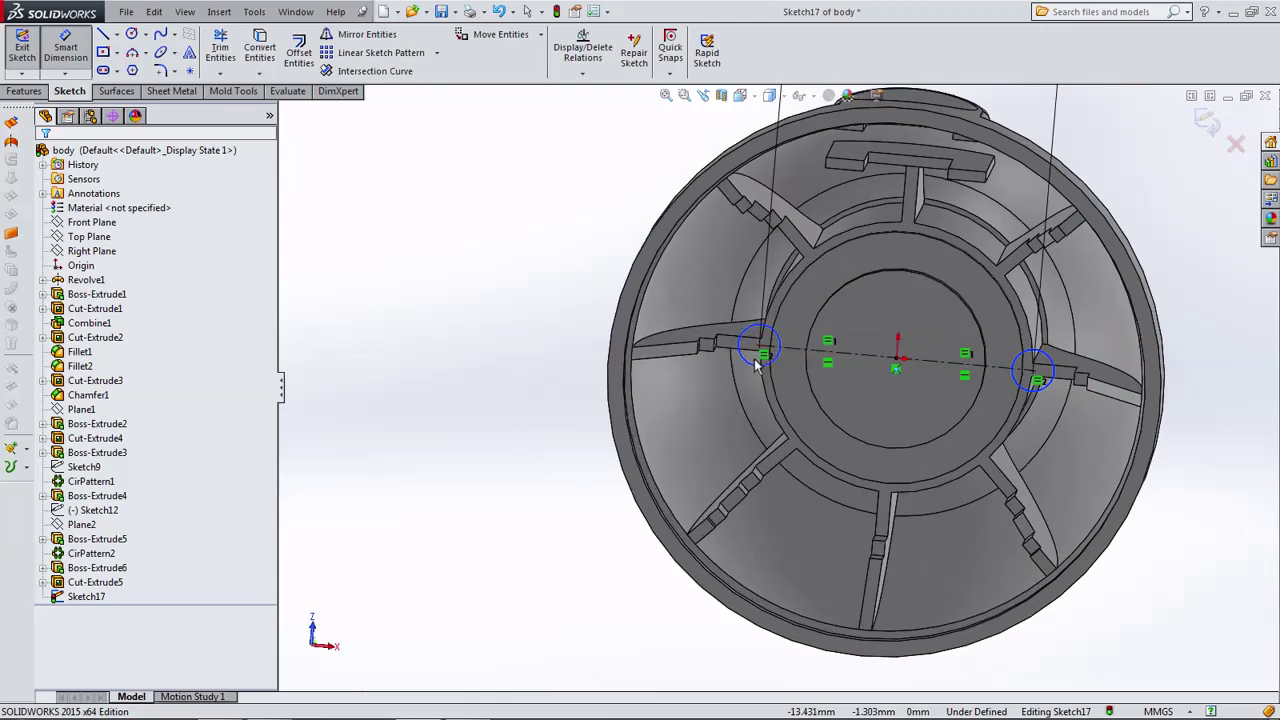
left_click(742, 352)
left_click(484, 414)
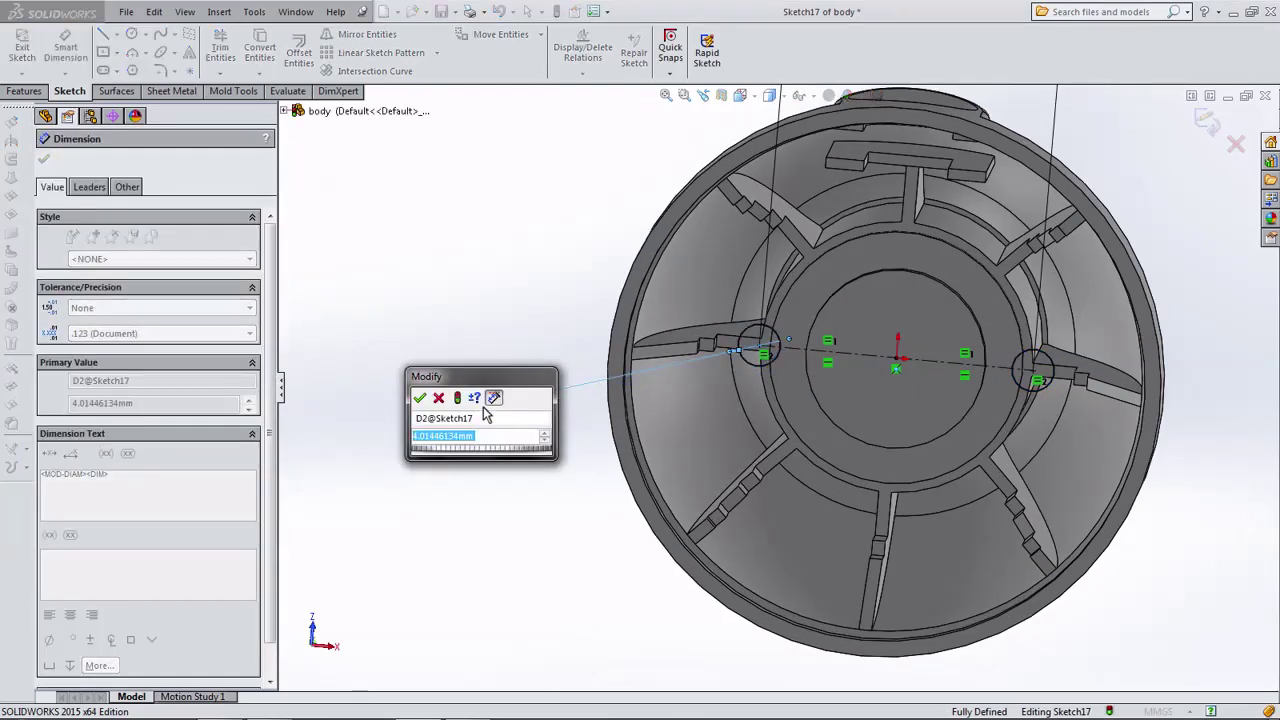
type("4")
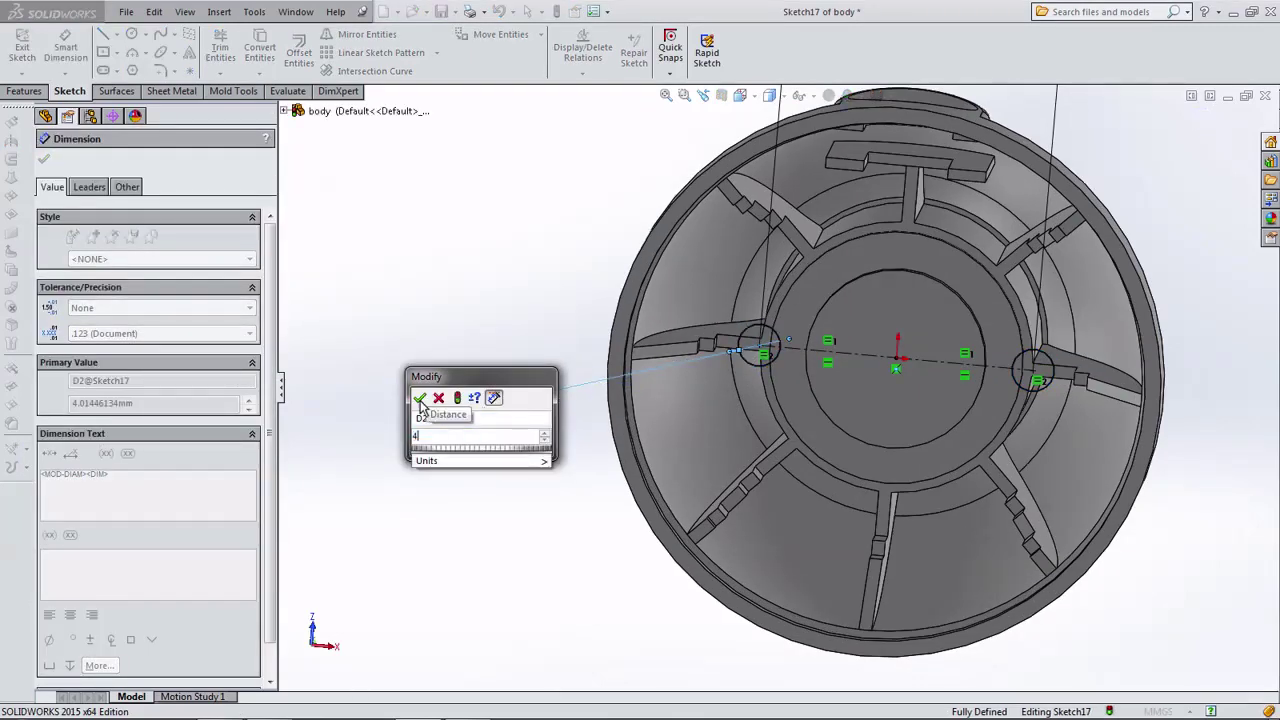
left_click(420, 398)
scroll(500, 345, "up", 2)
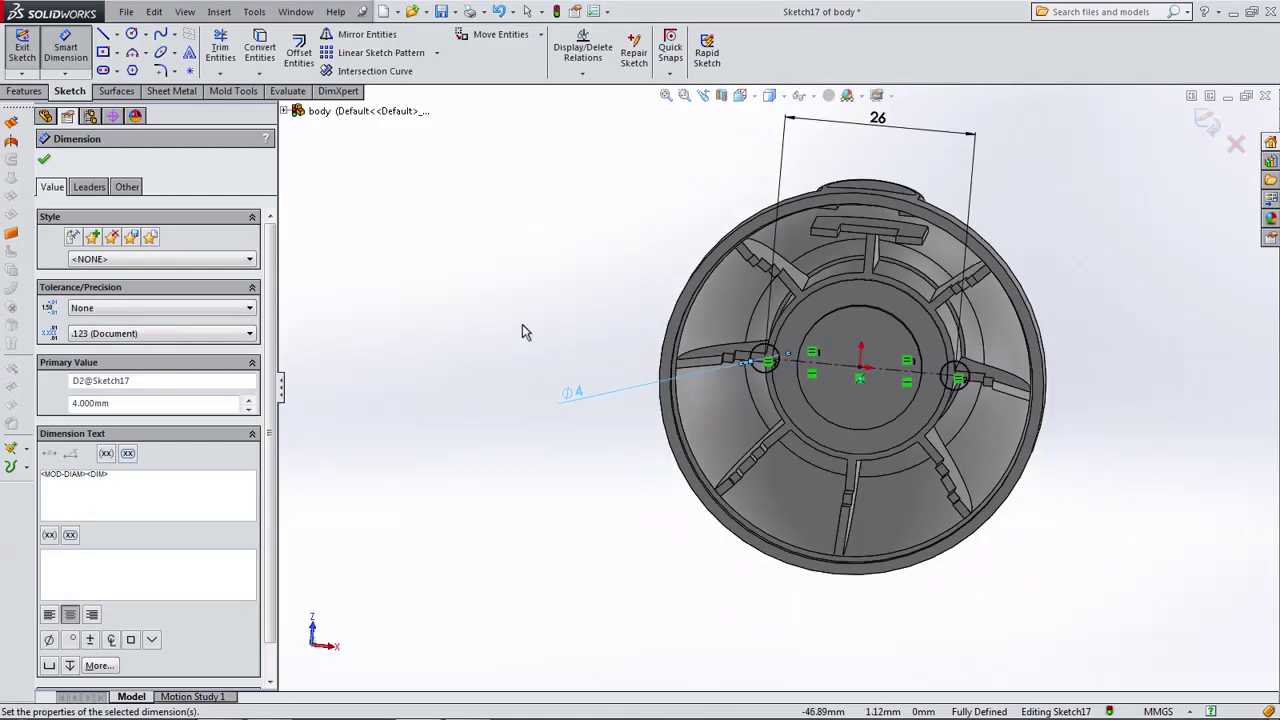
middle_click_drag(523, 331, 503, 383)
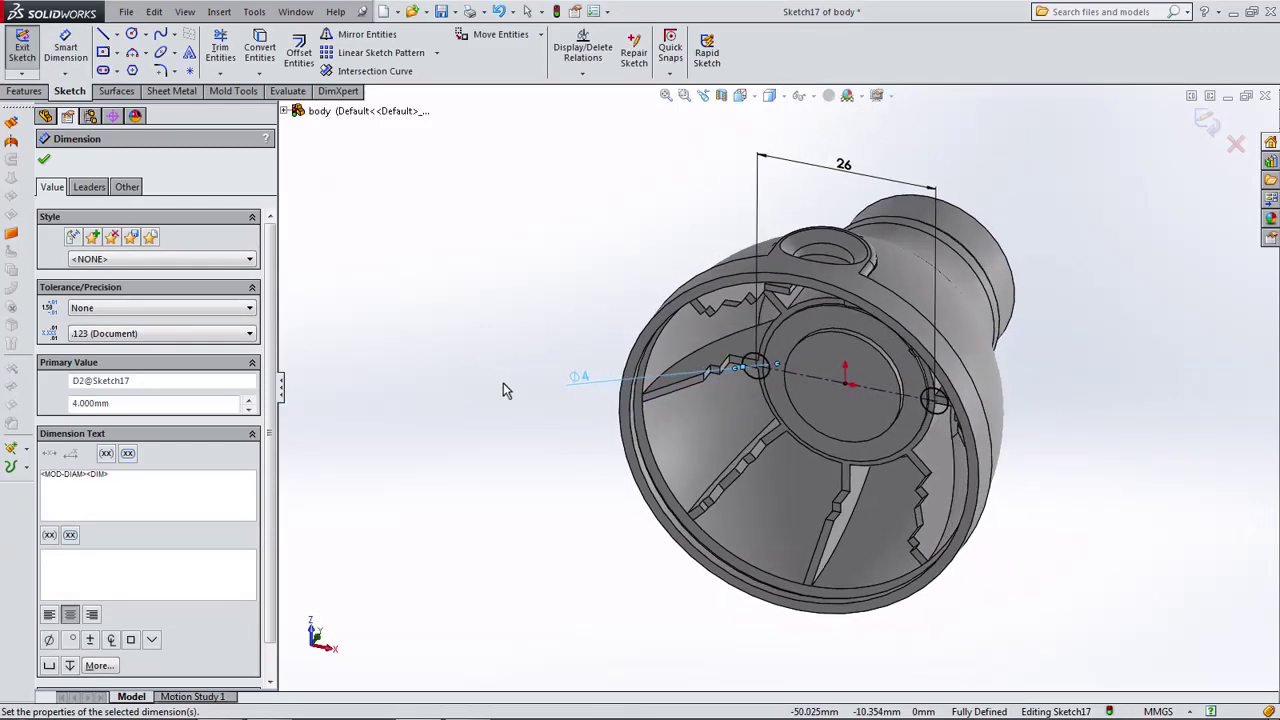
scroll(748, 375, "down", 2)
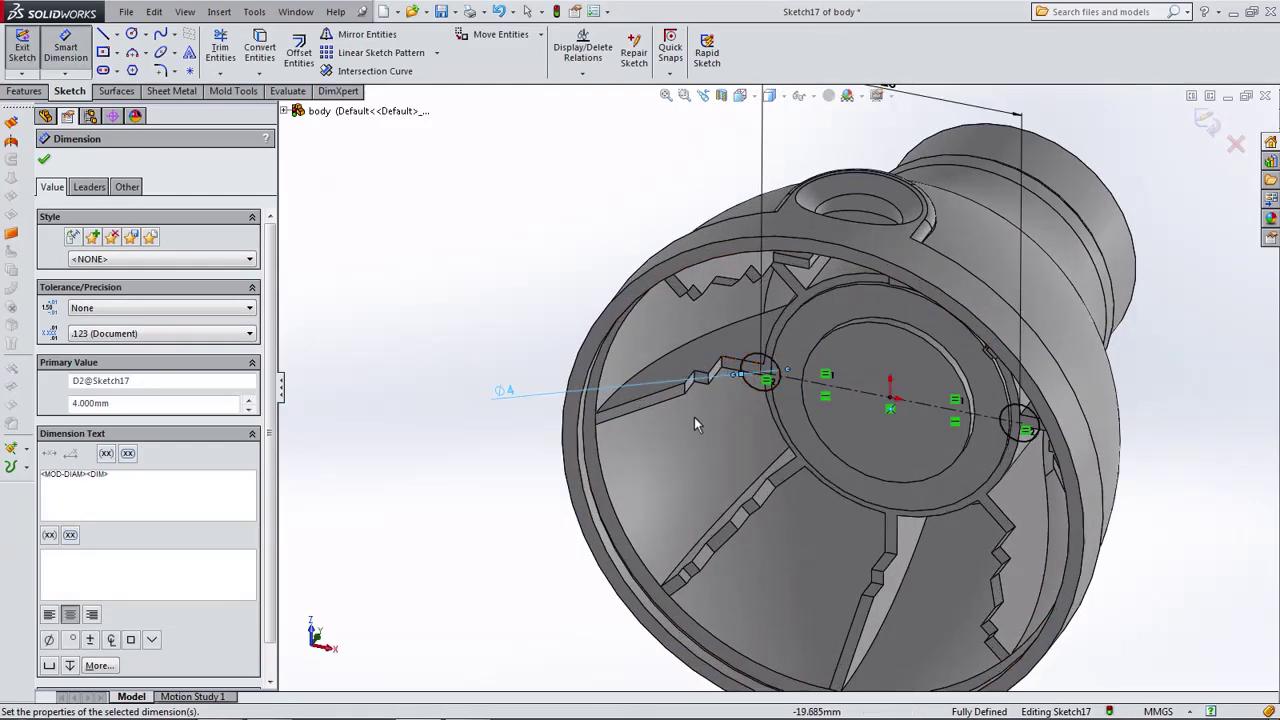
scroll(721, 393, "up", 1)
scroll(721, 390, "up", 1)
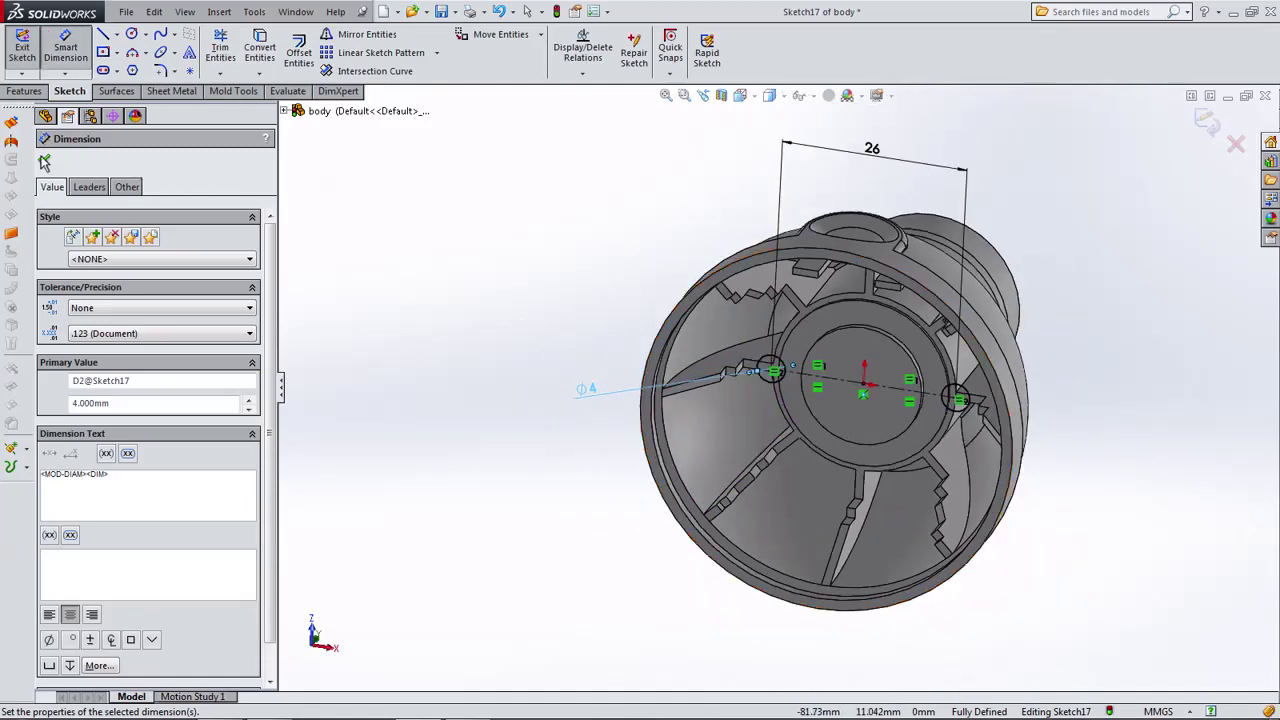
Extrude the two Ø4 circles 4 mm one way and 45 mm the other as separate rods.
left_click(24, 91)
left_click(29, 52)
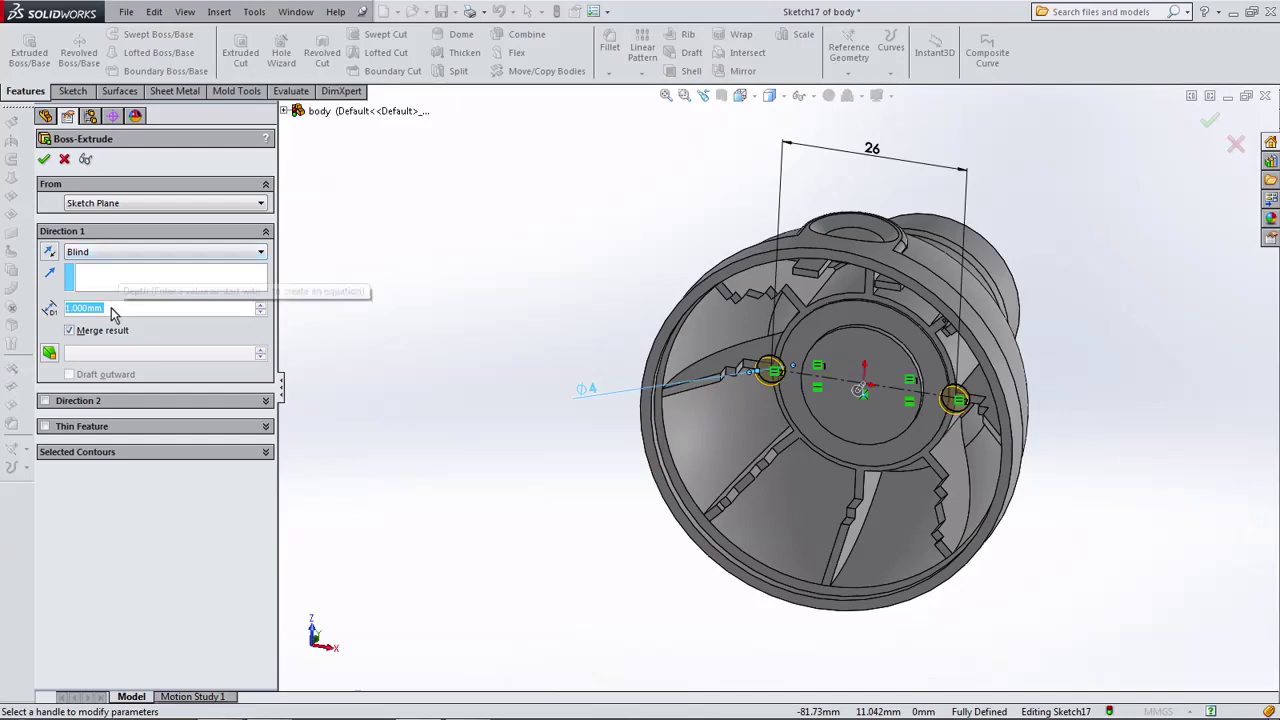
type("4")
key("Return")
mouse_move(407, 303)
middle_mouse_down()
mouse_move(503, 297)
mouse_move(489, 280)
middle_mouse_up()
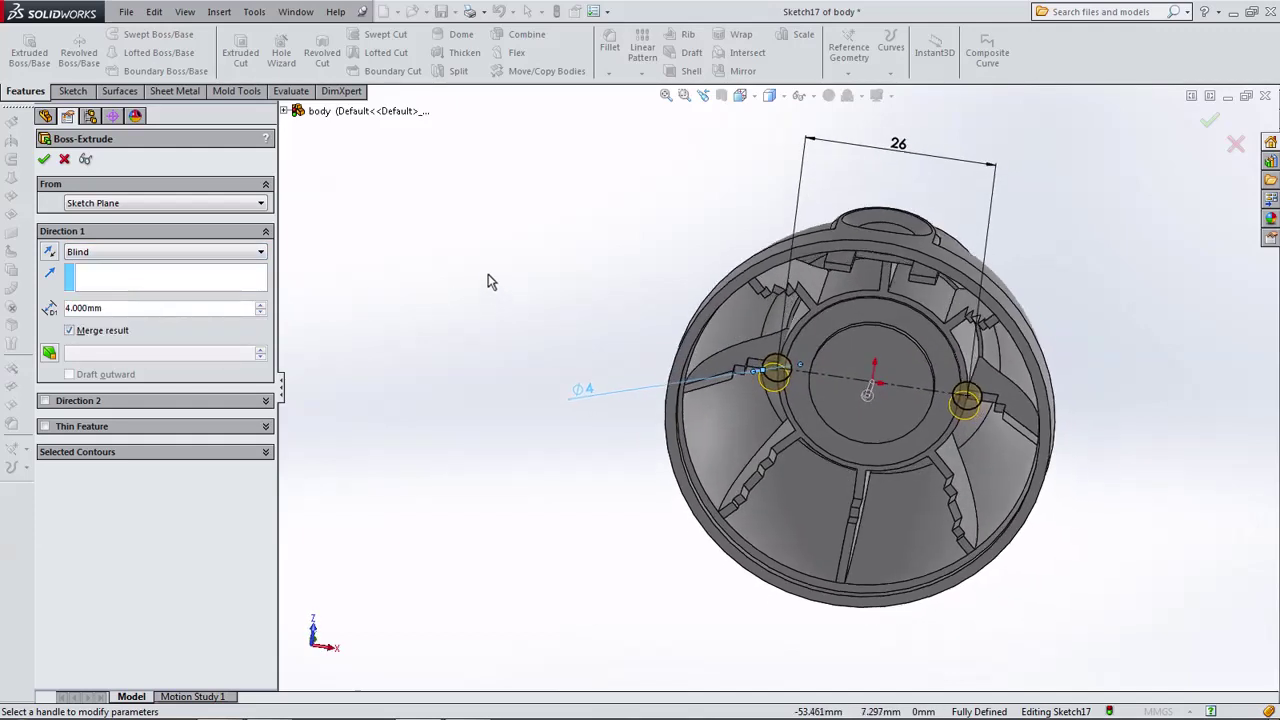
left_click(44, 401)
mouse_move(486, 292)
middle_mouse_down()
mouse_move(500, 352)
mouse_move(466, 430)
mouse_move(718, 380)
middle_mouse_up()
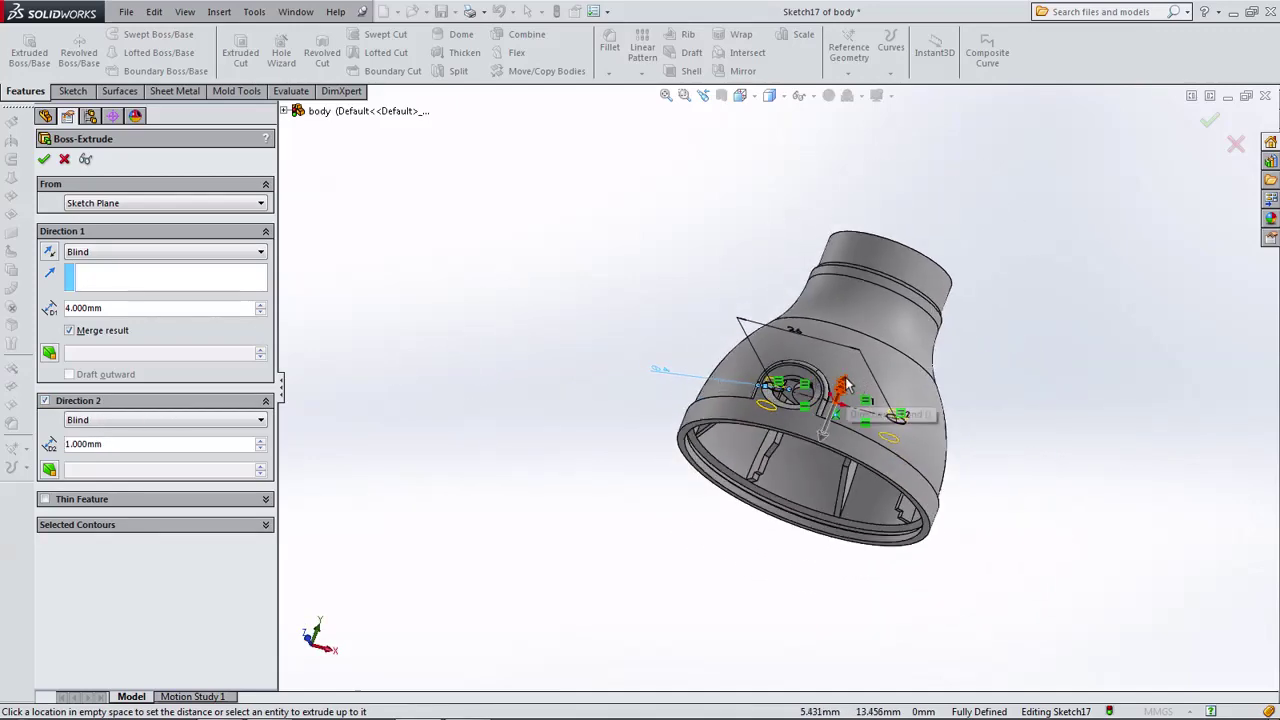
left_click_drag(845, 390, 905, 200)
mouse_move(617, 243)
middle_mouse_down()
mouse_move(698, 226)
mouse_move(668, 200)
middle_mouse_up()
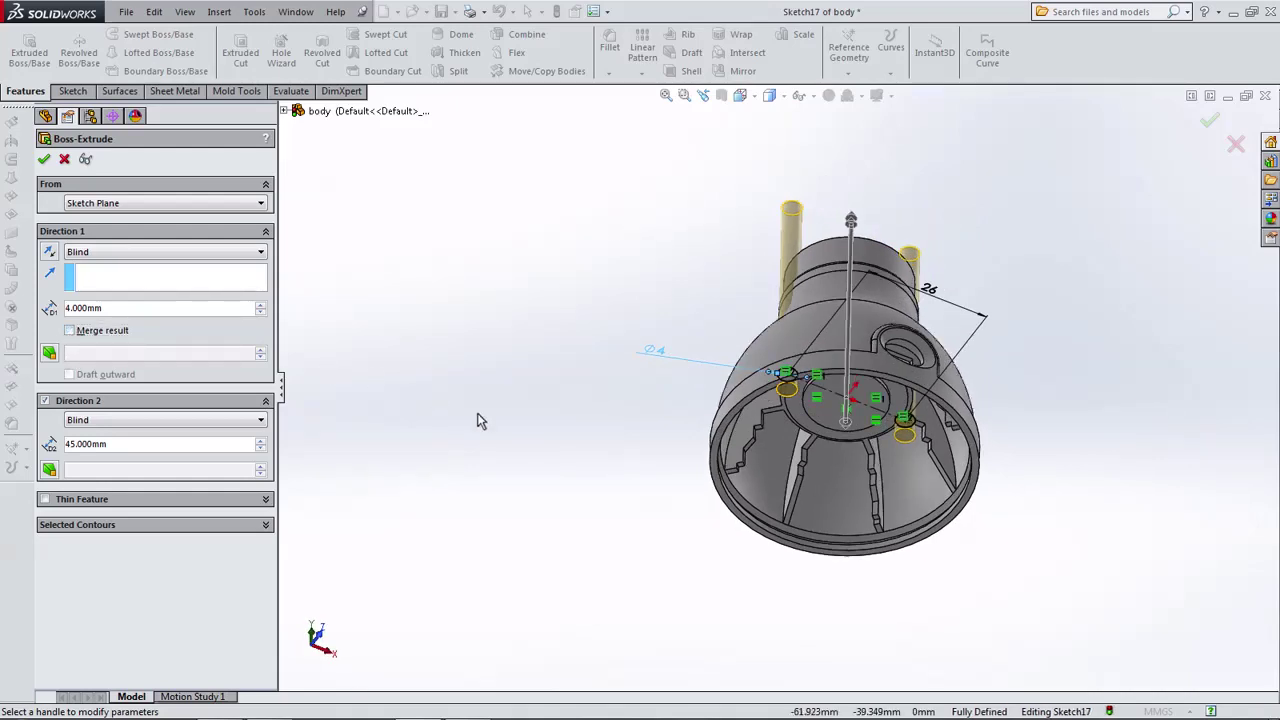
middle_click_drag(478, 420, 477, 361)
left_click(43, 159)
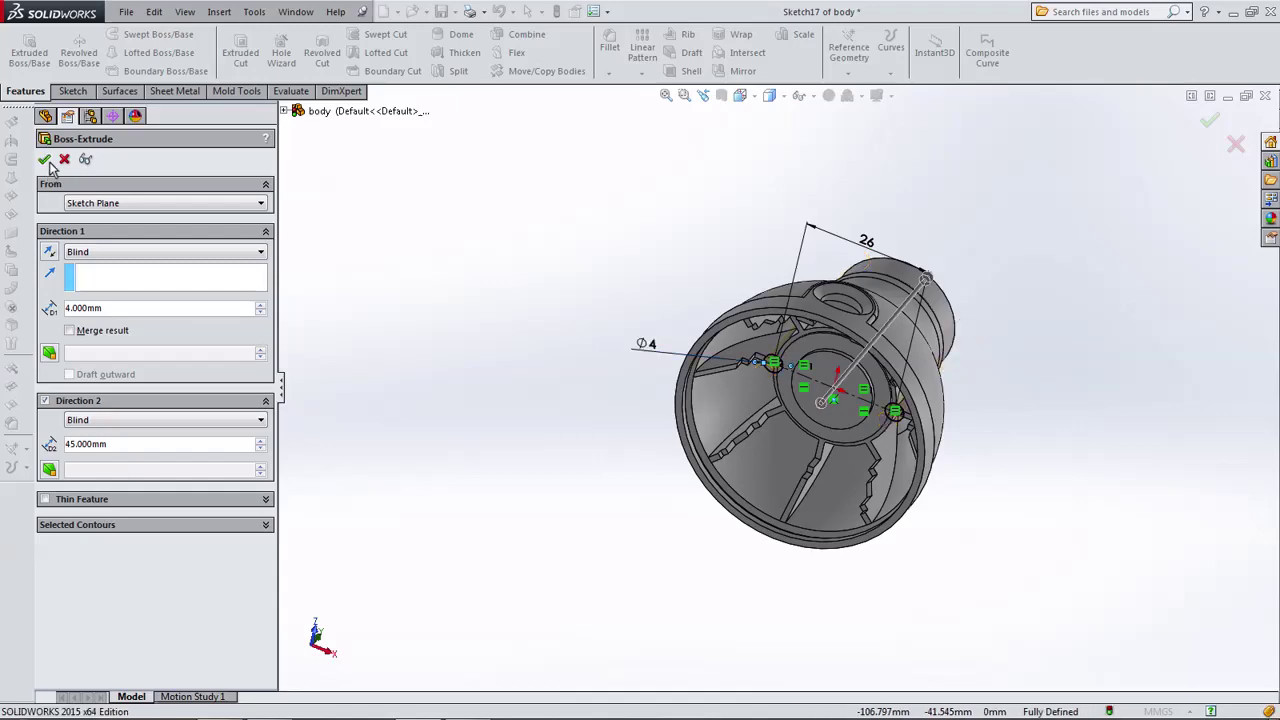
mouse_move(502, 309)
middle_mouse_down()
mouse_move(541, 314)
mouse_move(554, 209)
mouse_move(553, 360)
mouse_move(489, 280)
mouse_move(586, 283)
mouse_move(556, 294)
middle_mouse_up()
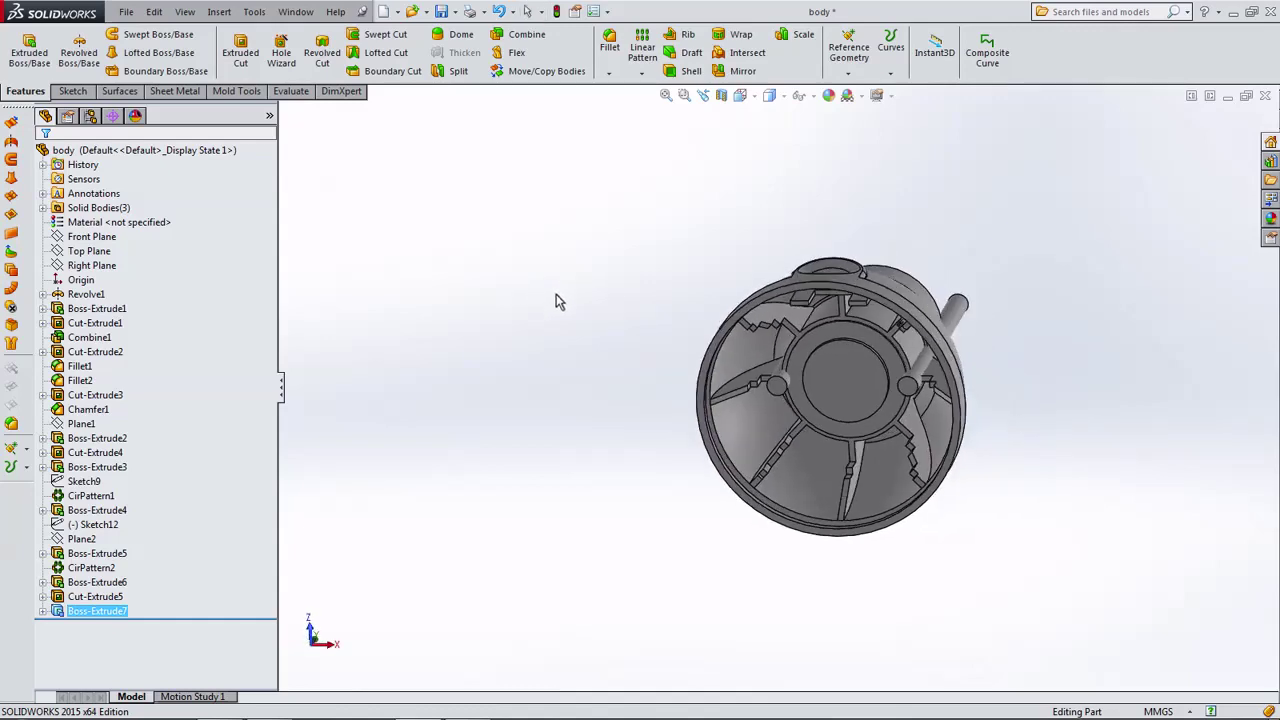
Cancel Combine and start Intersect with the main body and both rods selected.
left_click(520, 36)
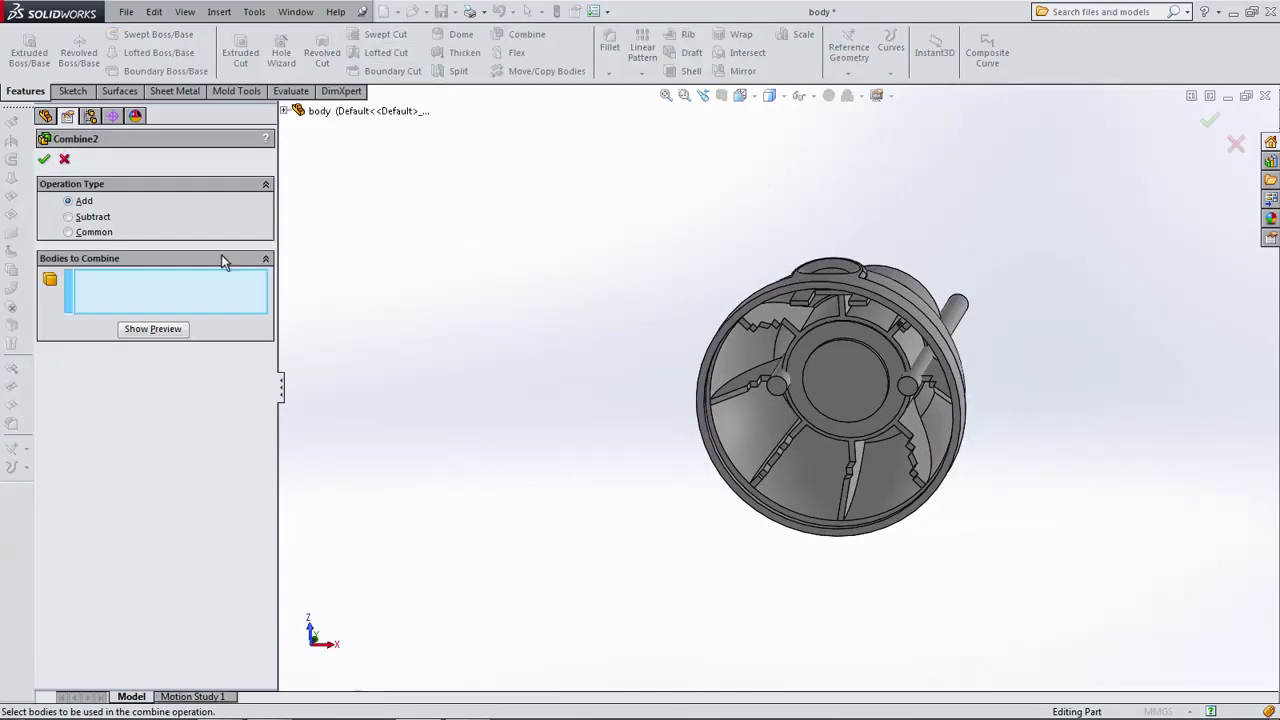
left_click(64, 160)
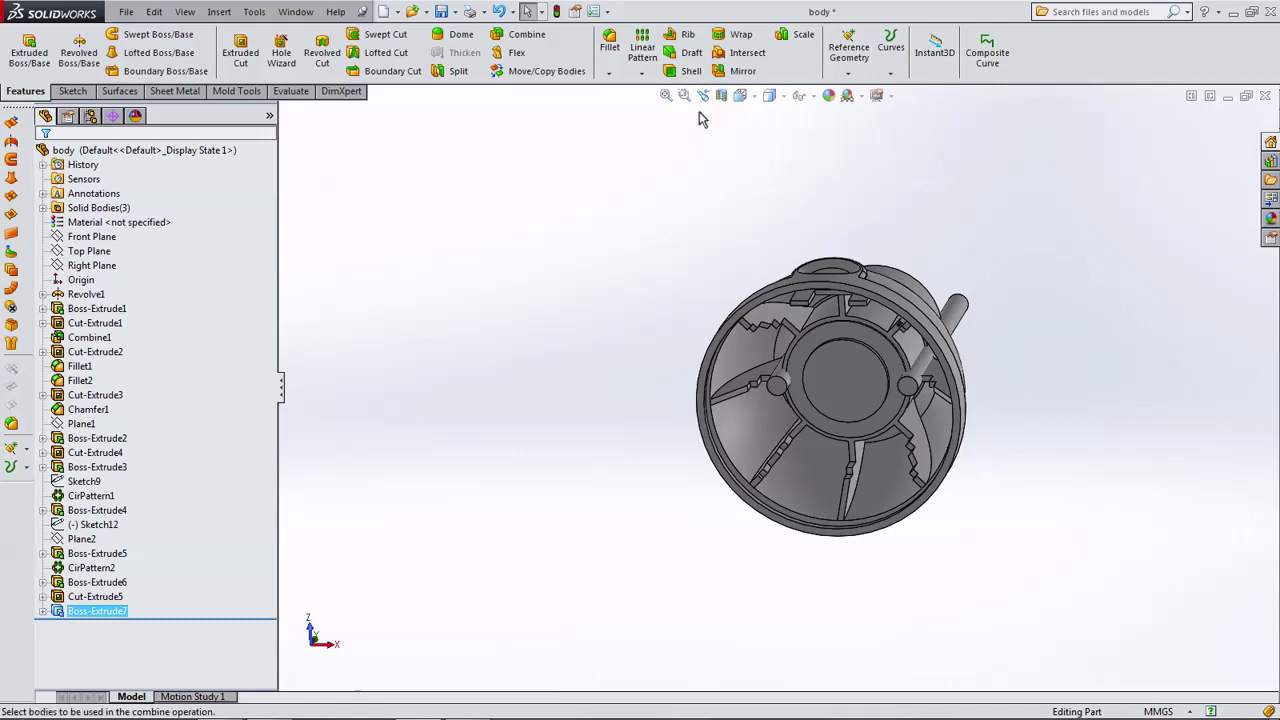
left_click(762, 56)
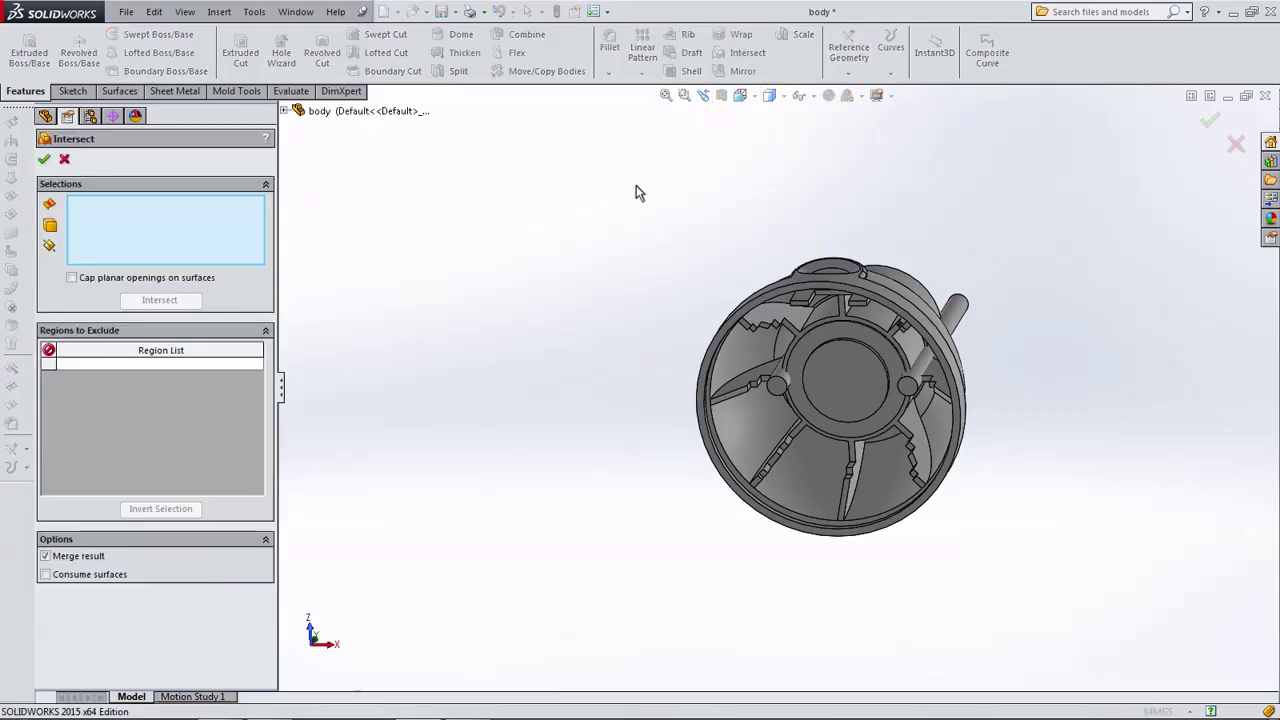
middle_click_drag(631, 186, 637, 374)
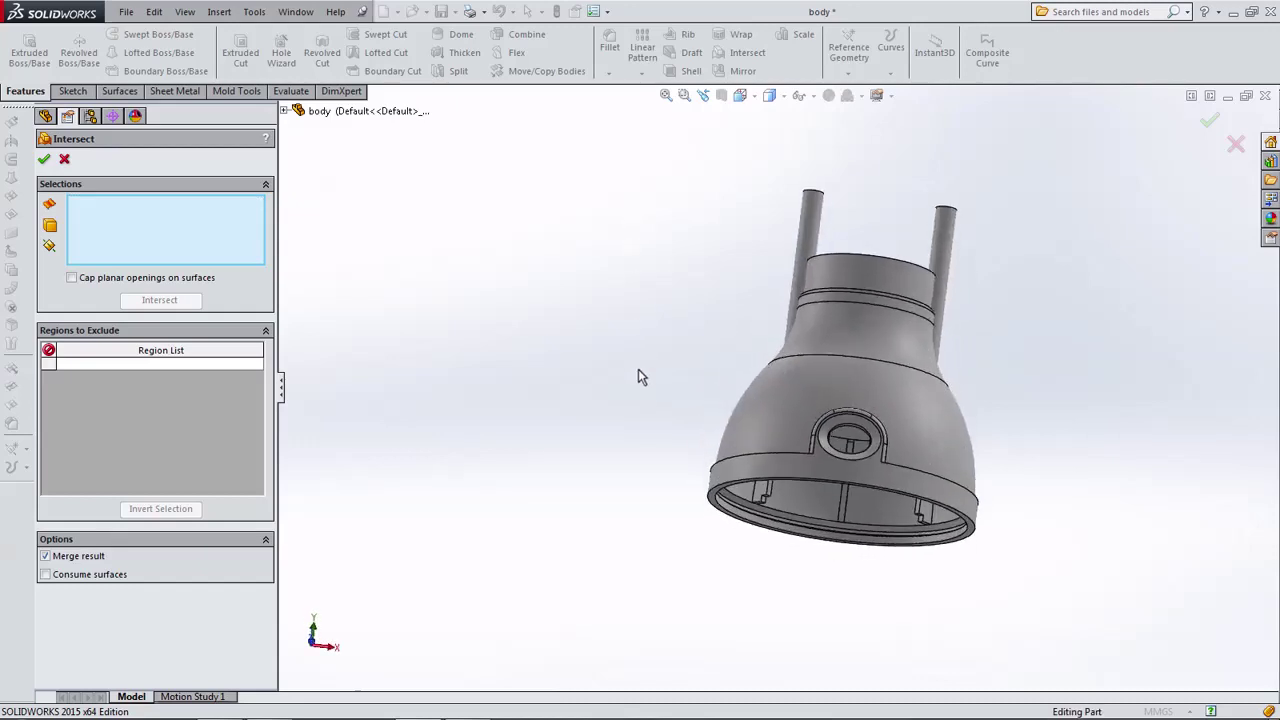
left_click(863, 312)
left_click(803, 258)
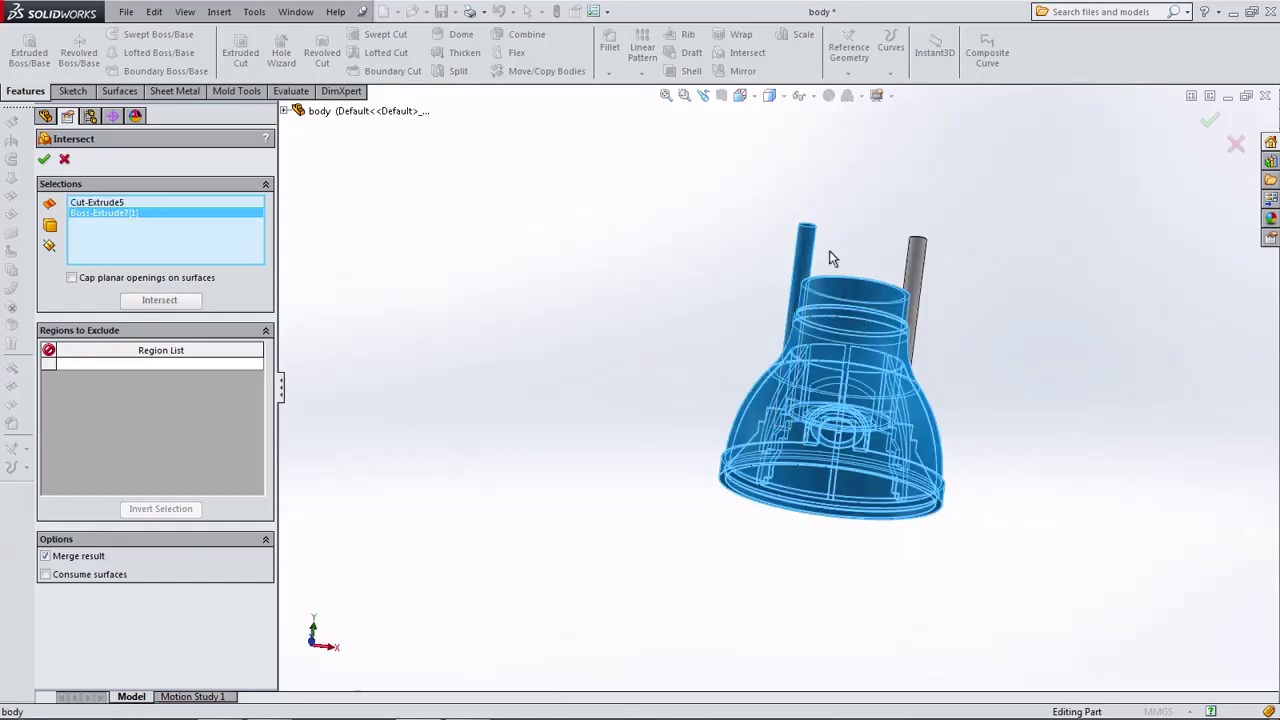
left_click(920, 258)
left_click(740, 95)
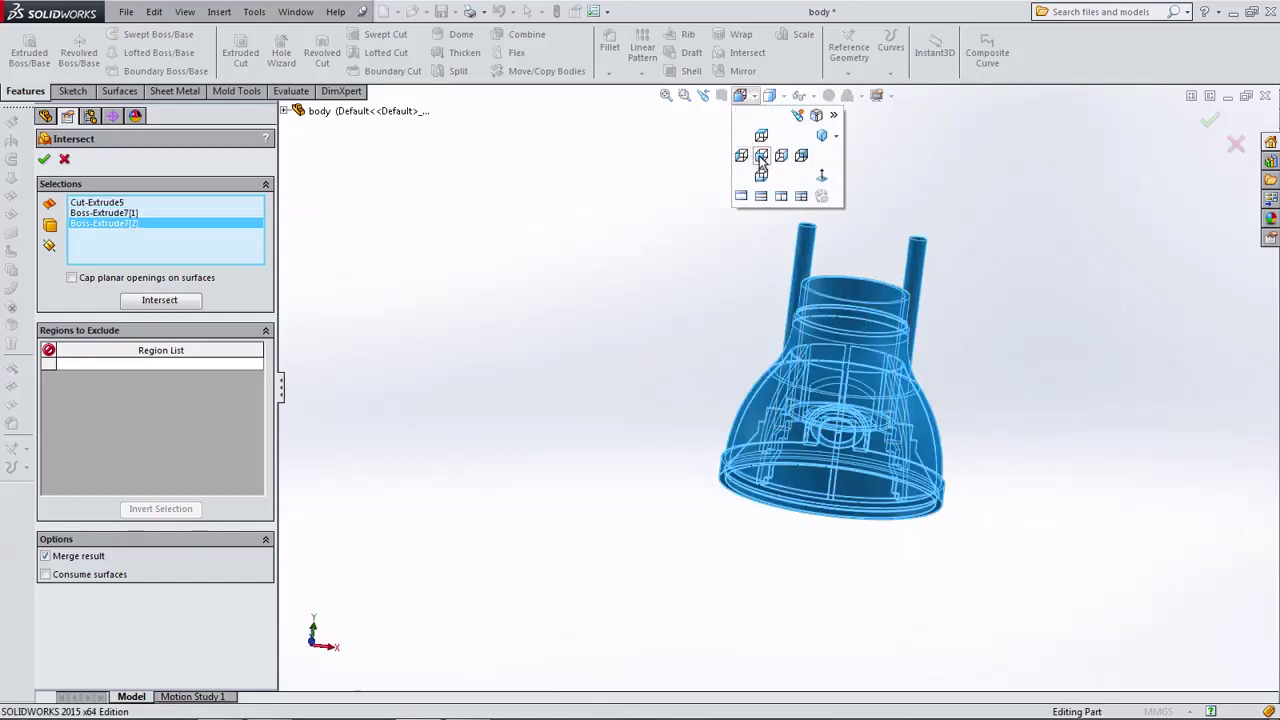
left_click(761, 155)
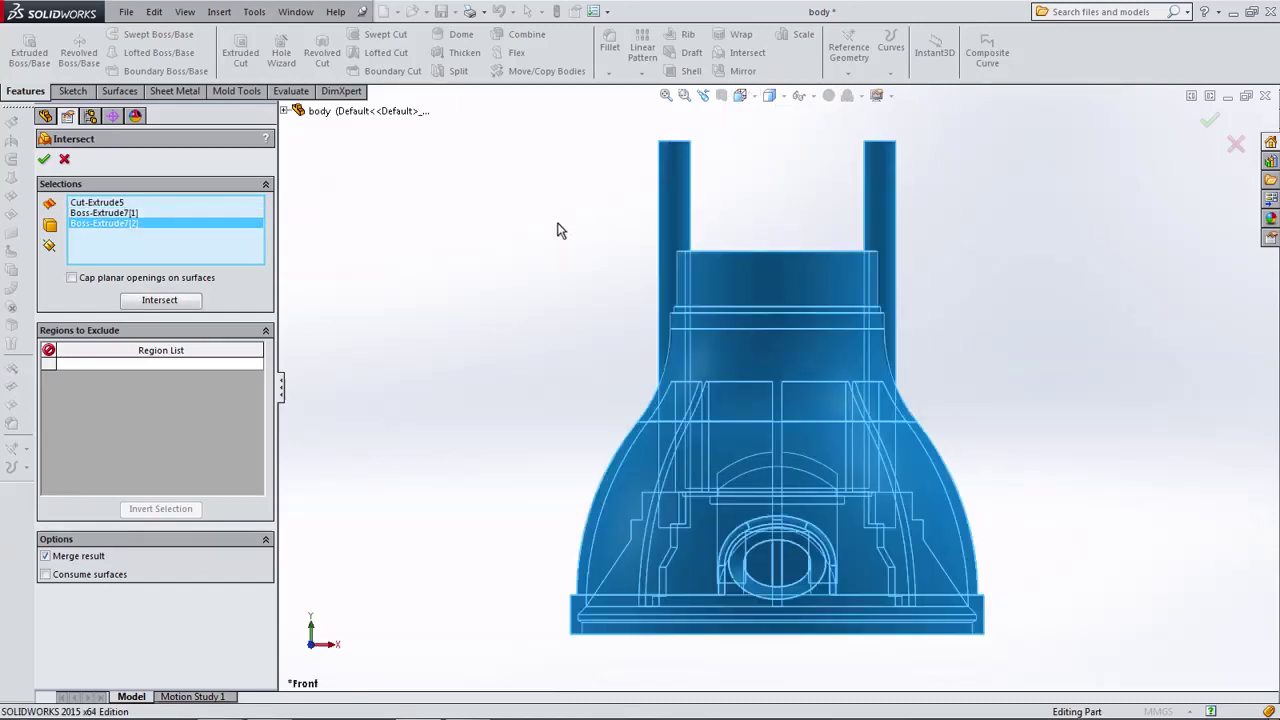
Exclude both protruding rod-end regions and create Intersect1.
left_click(159, 300)
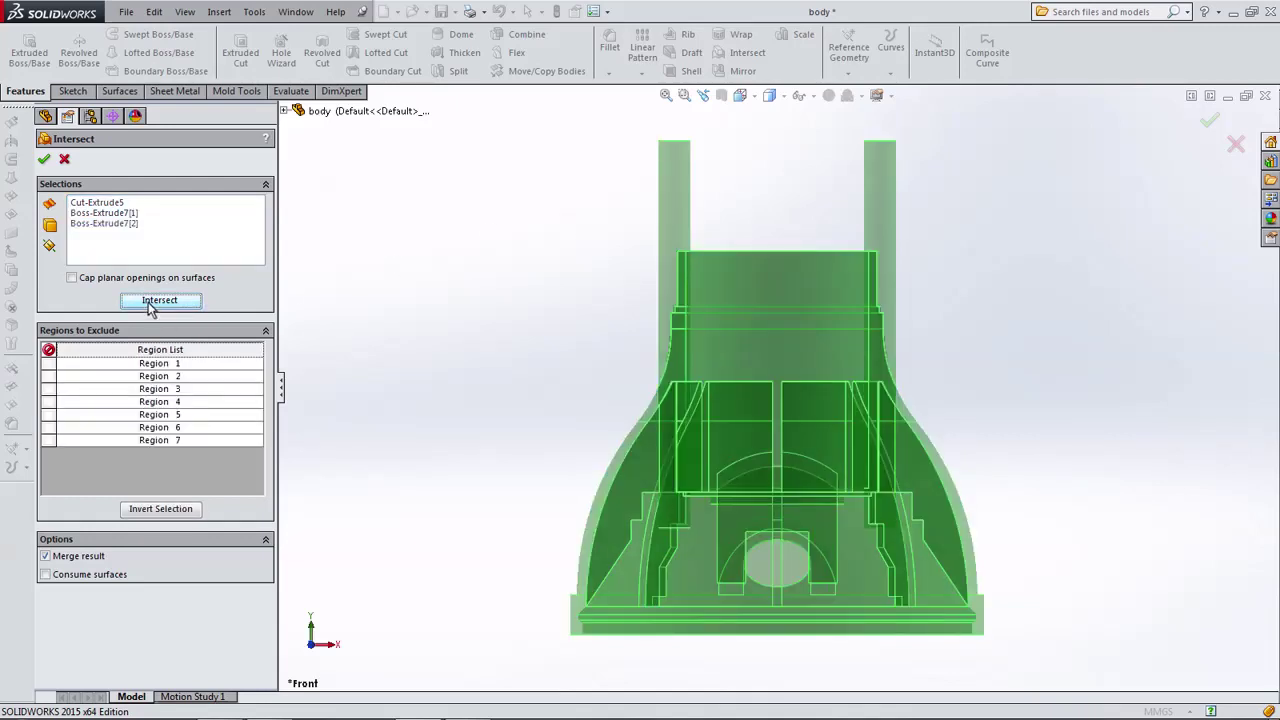
left_click(666, 182)
left_click(881, 173)
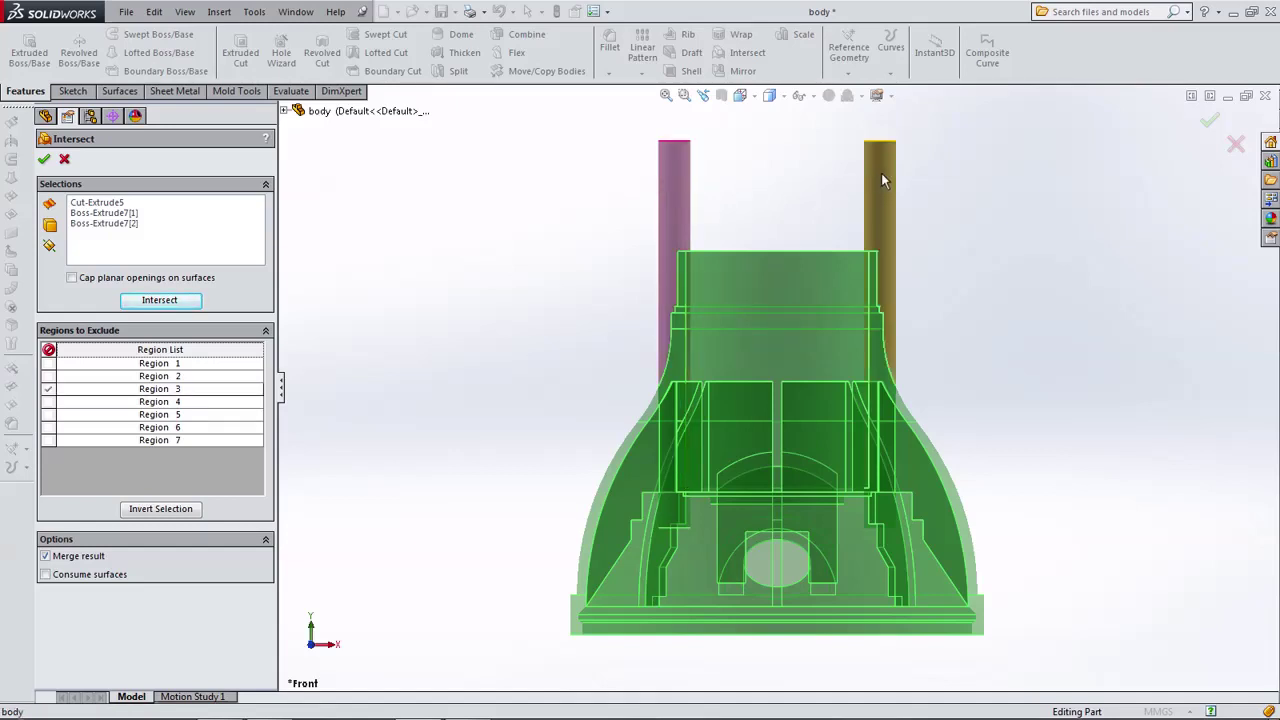
left_click(44, 160)
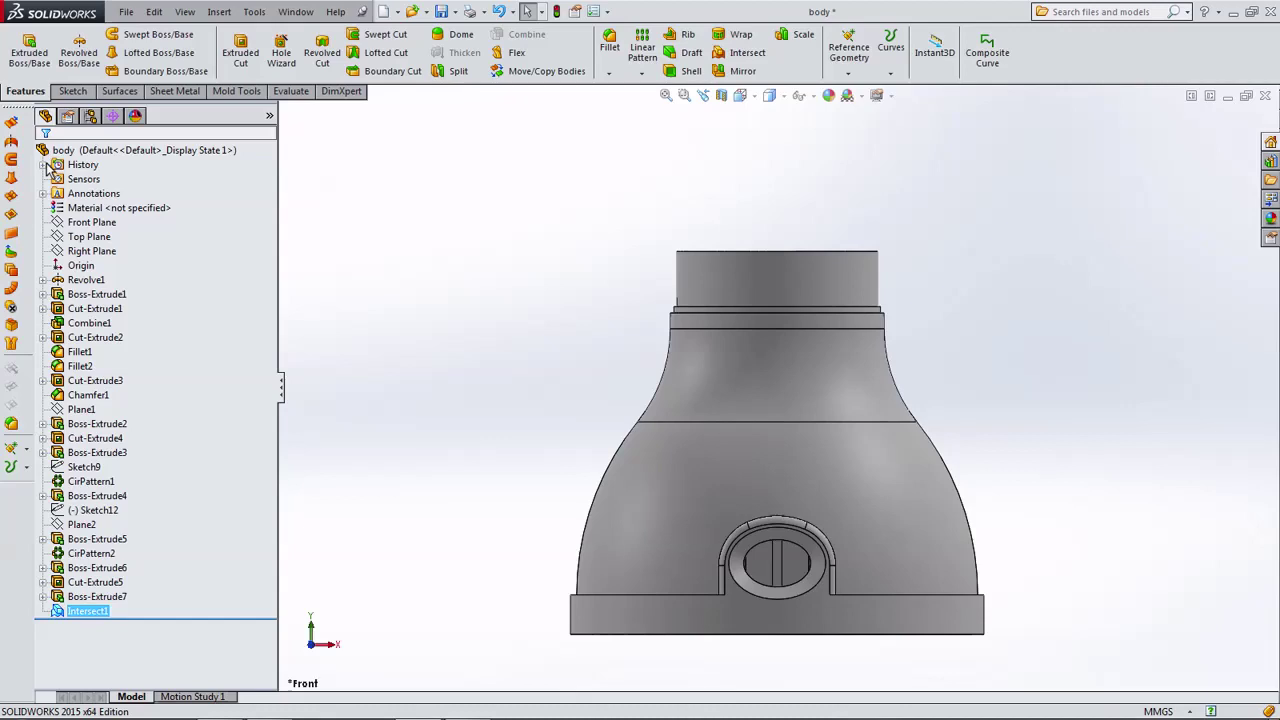
left_click(721, 95)
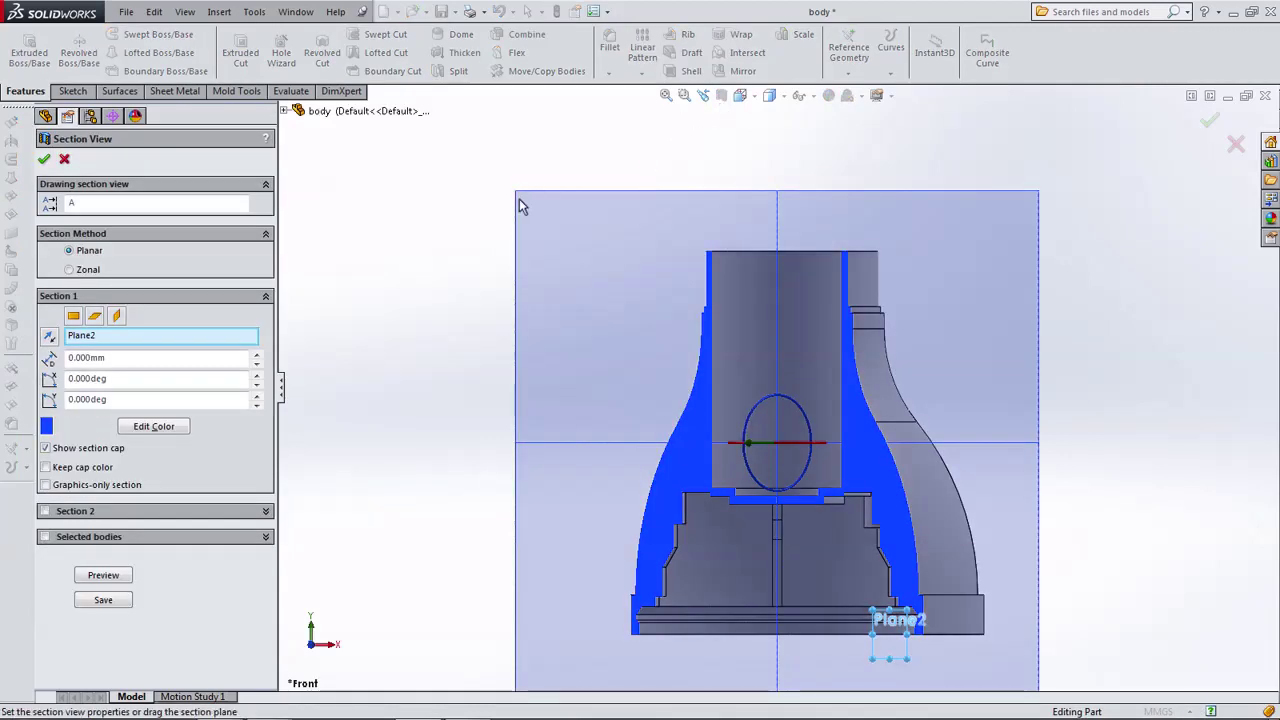
left_click(73, 316)
left_click(44, 160)
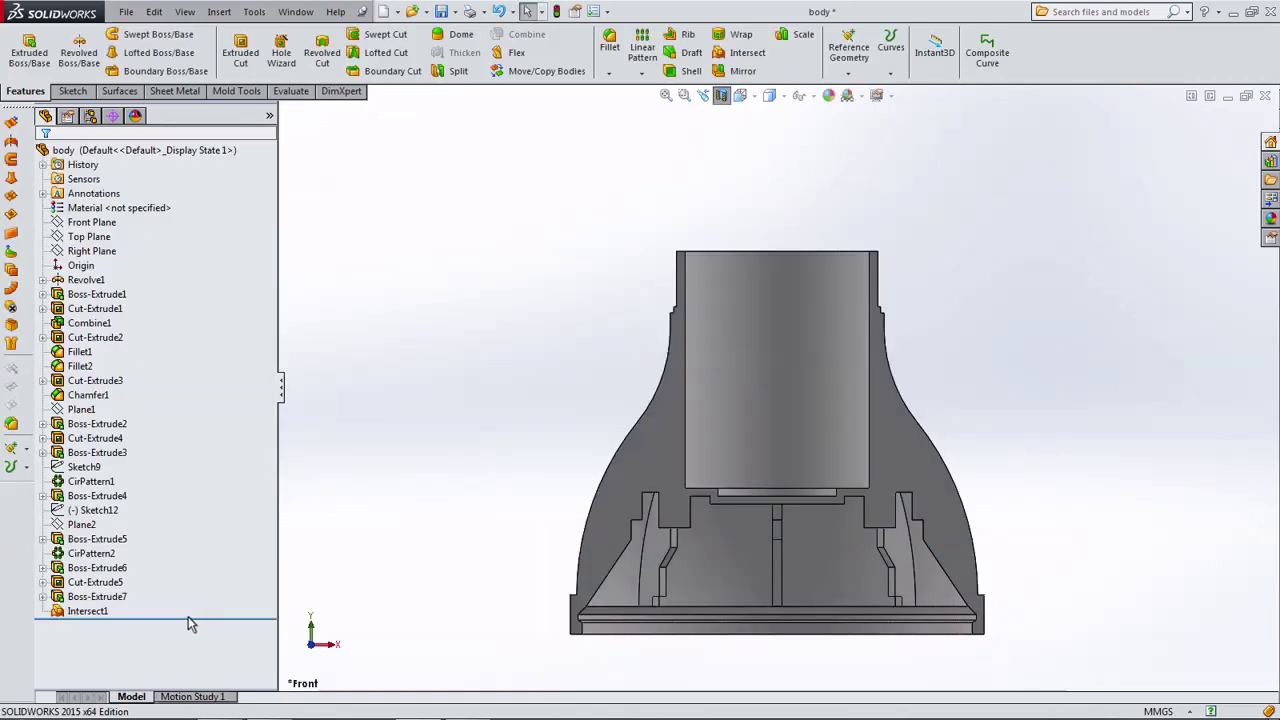
mouse_move(190, 621)
left_mouse_down()
mouse_move(195, 609)
mouse_move(186, 637)
left_mouse_up()
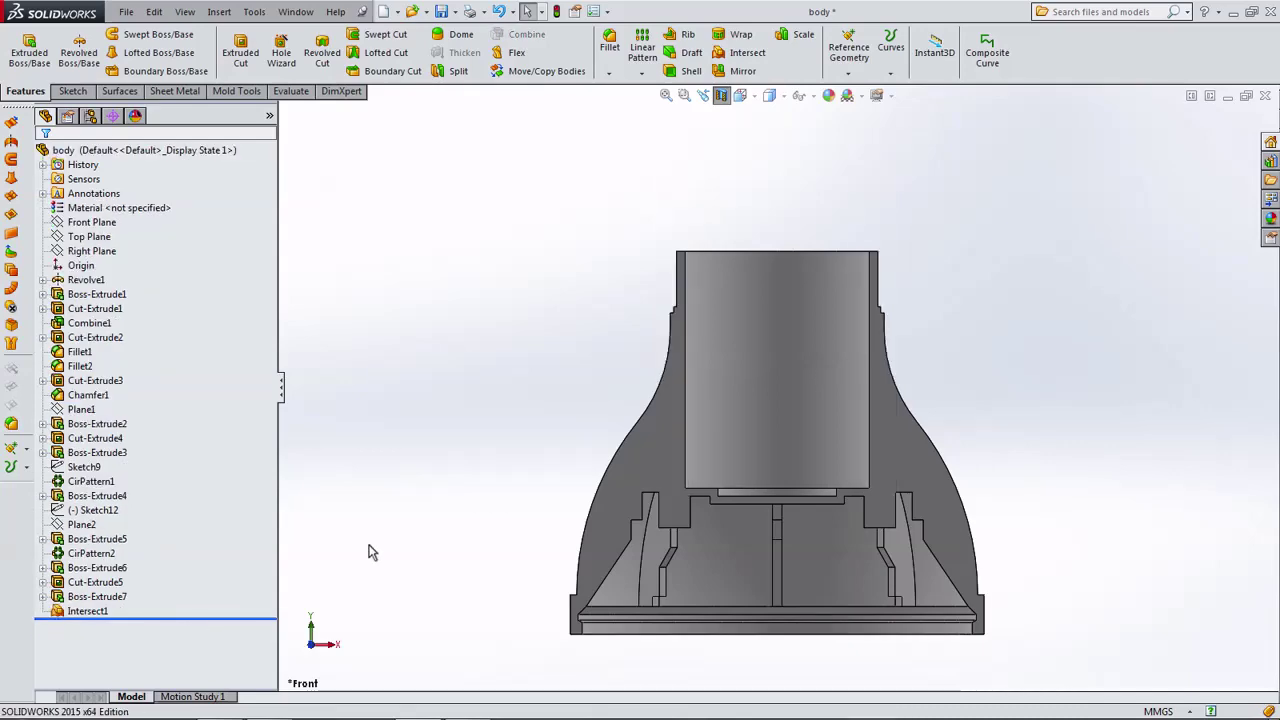
mouse_move(370, 552)
middle_mouse_down()
mouse_move(487, 359)
mouse_move(475, 203)
mouse_move(409, 194)
mouse_move(467, 406)
mouse_move(460, 500)
mouse_move(478, 377)
middle_mouse_up()
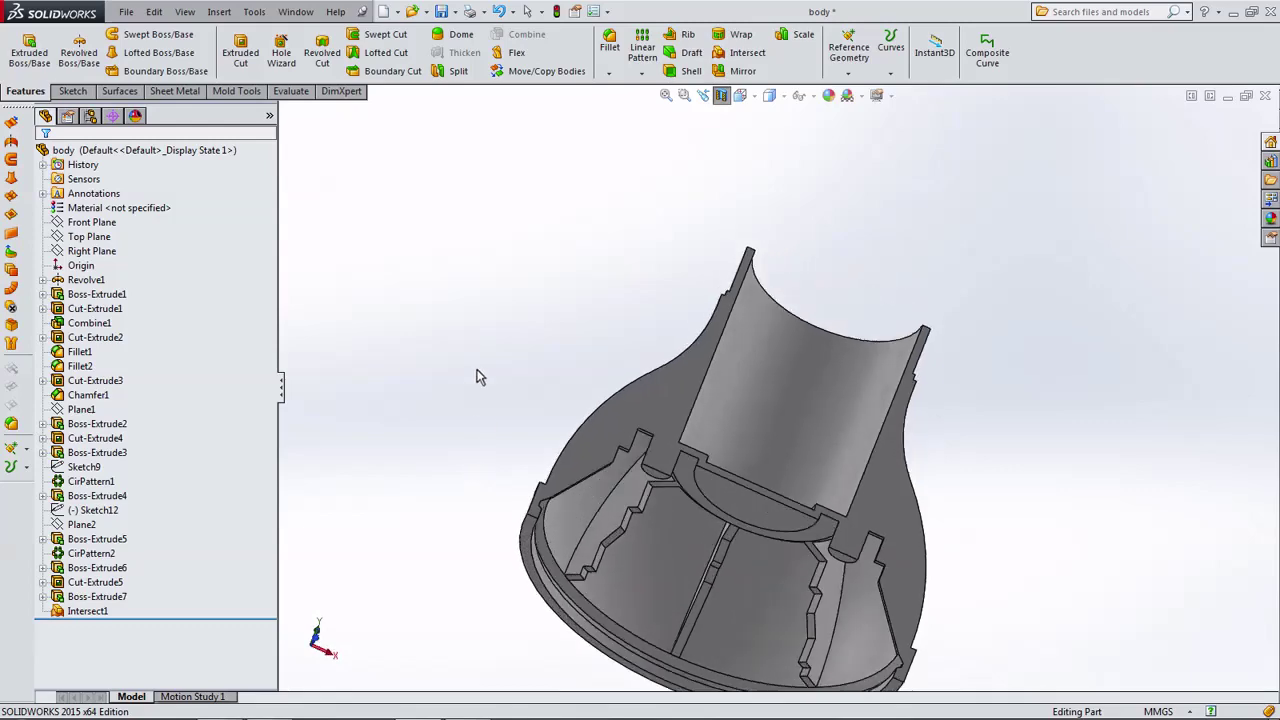
scroll(480, 360, "up", 3)
mouse_move(647, 218)
middle_mouse_down()
mouse_move(629, 277)
mouse_move(728, 449)
middle_mouse_up()
scroll(728, 449, "down", 4)
left_click(678, 365)
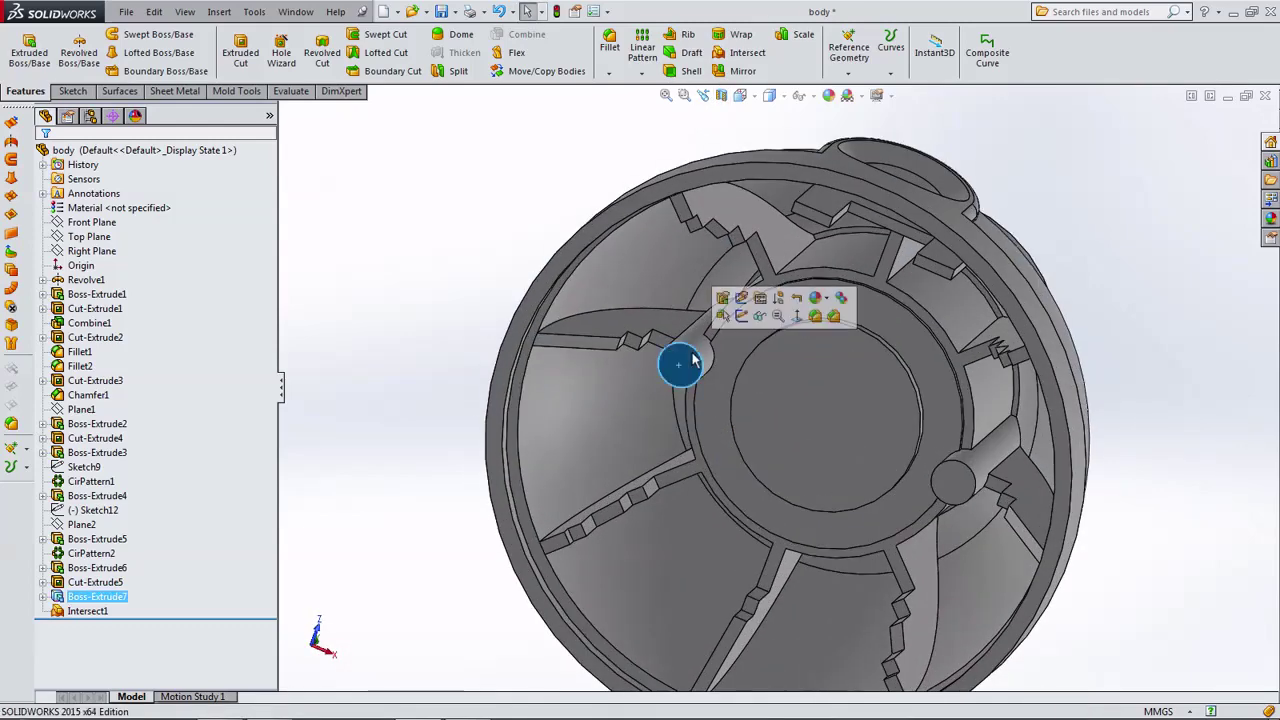
Sketch a small circle on each of the two pin bosses.
left_click(741, 316)
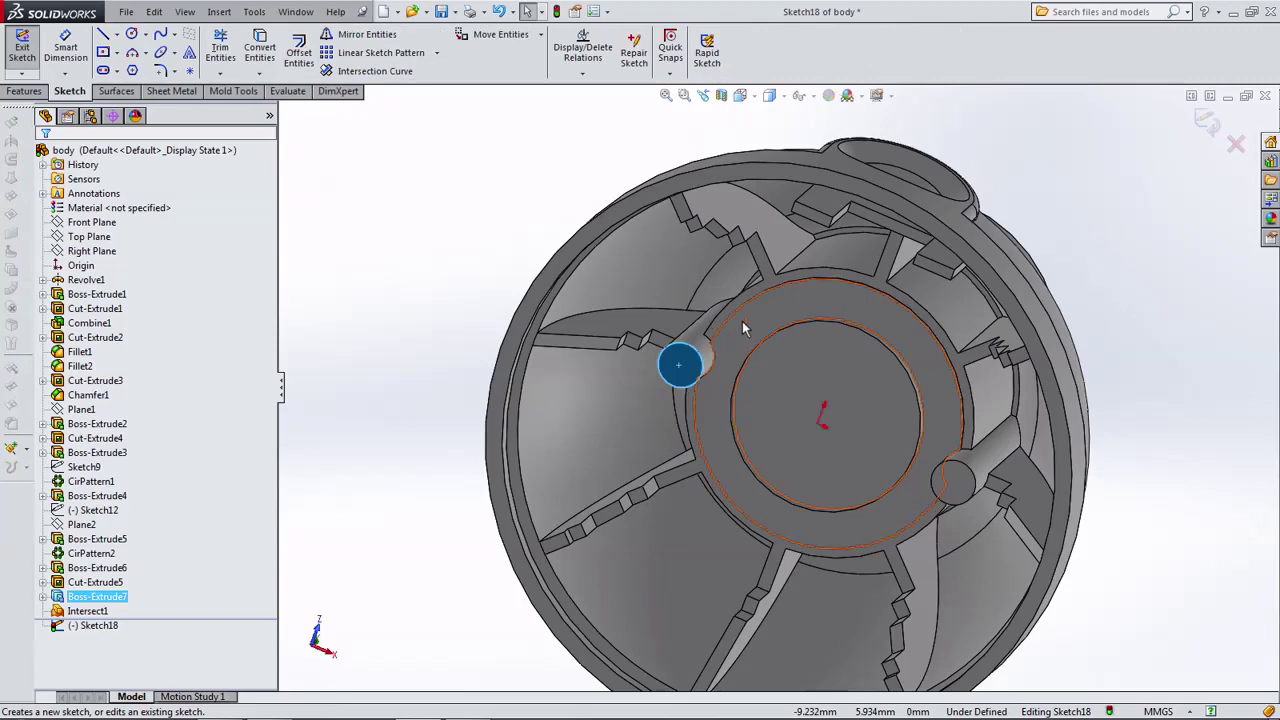
left_click(133, 35)
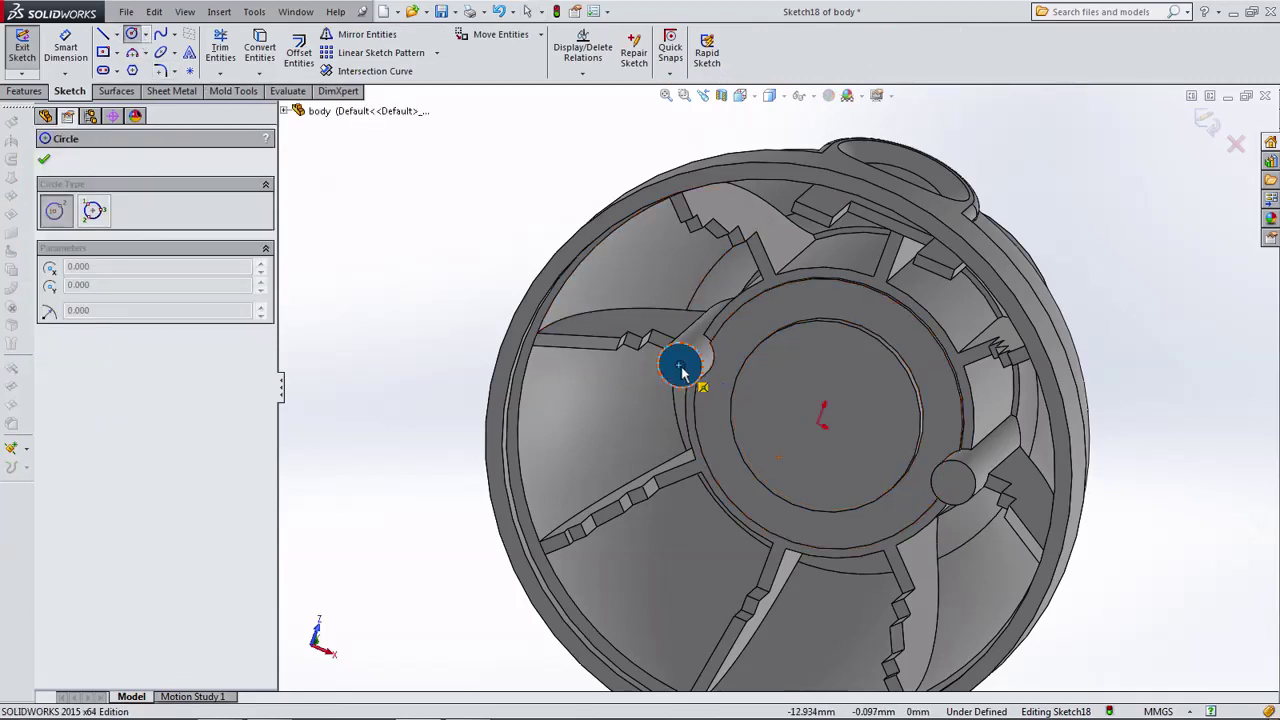
left_click_drag(680, 366, 686, 372)
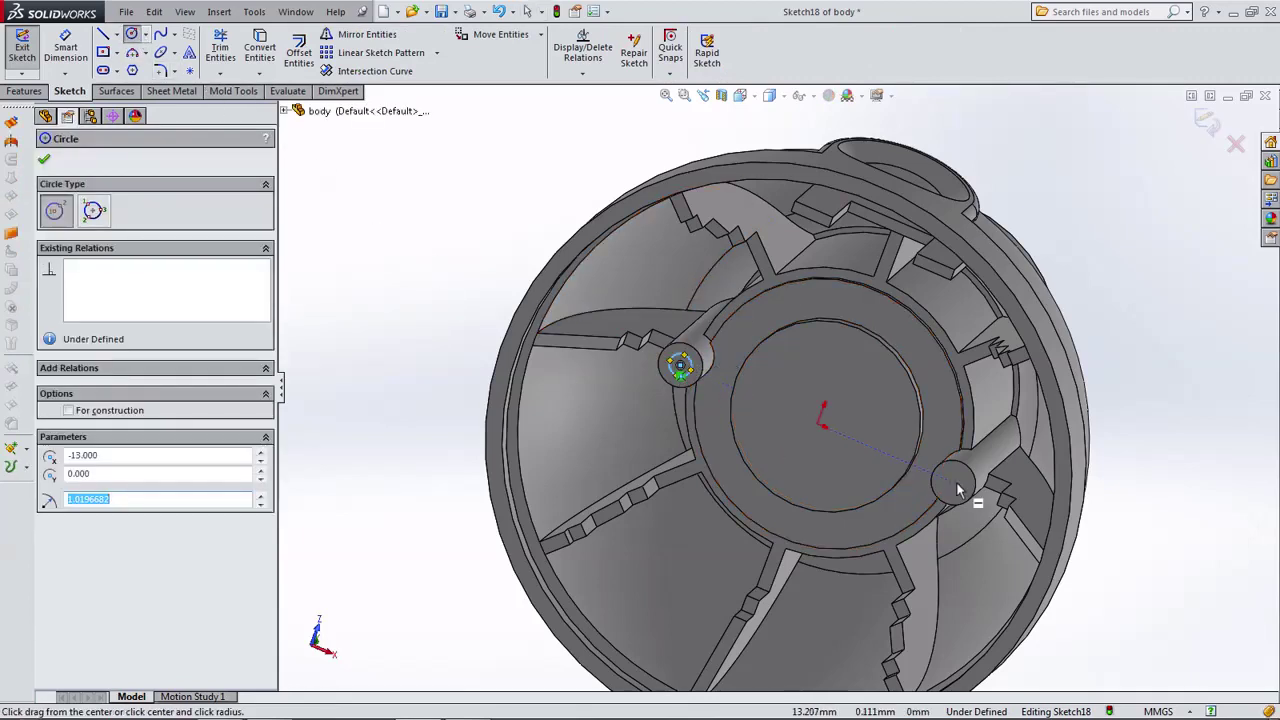
left_click_drag(953, 483, 959, 489)
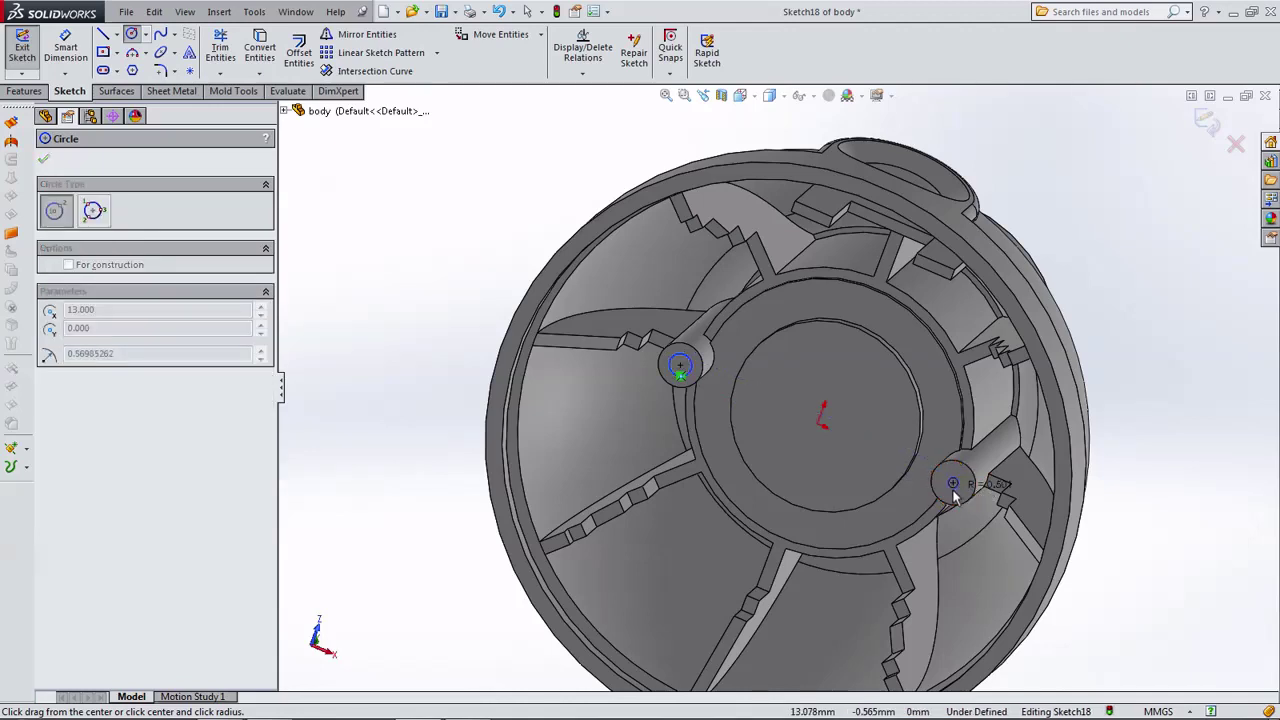
left_click(954, 495)
key("Escape")
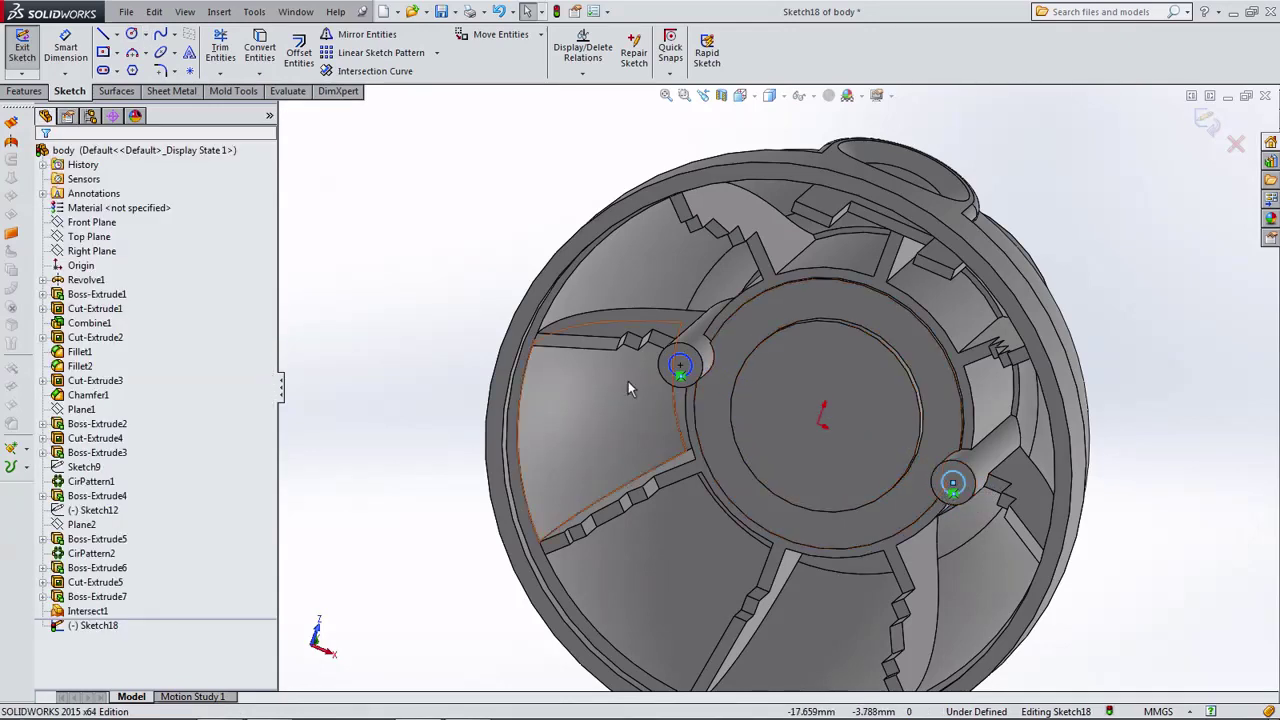
Make the two circles equal and dimension their diameter at 2 mm.
left_click(681, 366, "ctrl")
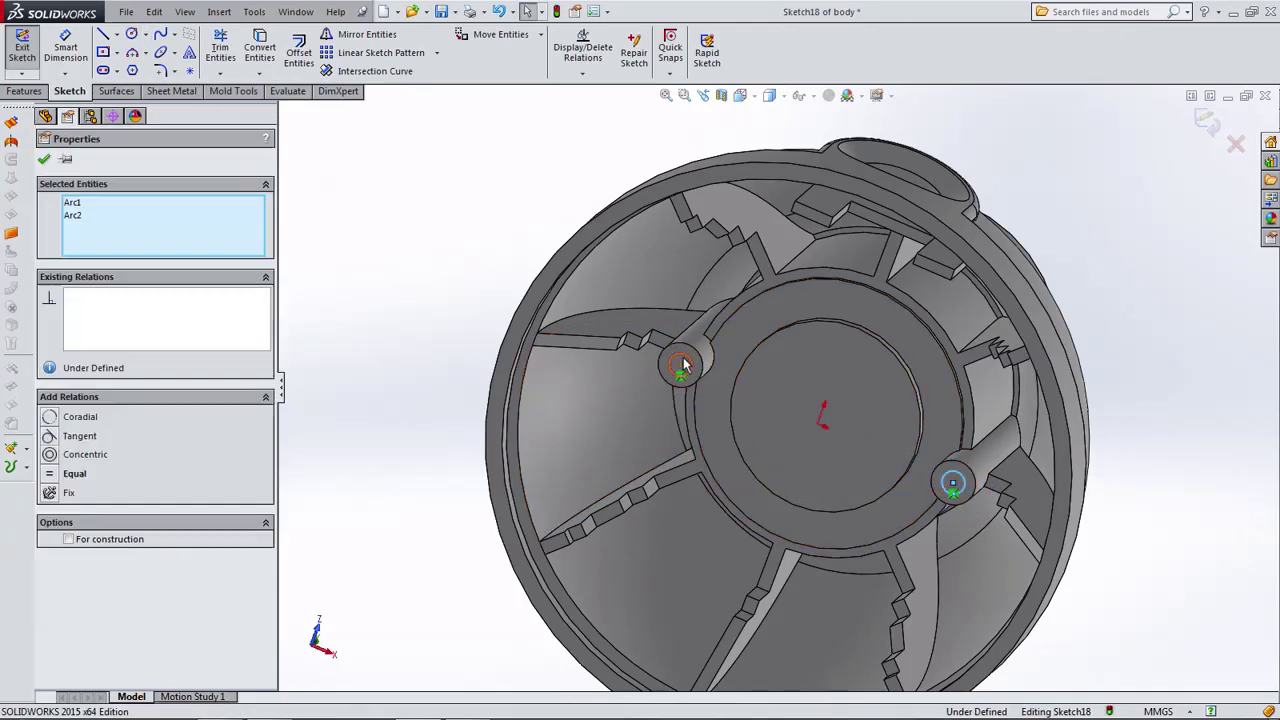
left_click(72, 475)
left_click(360, 274)
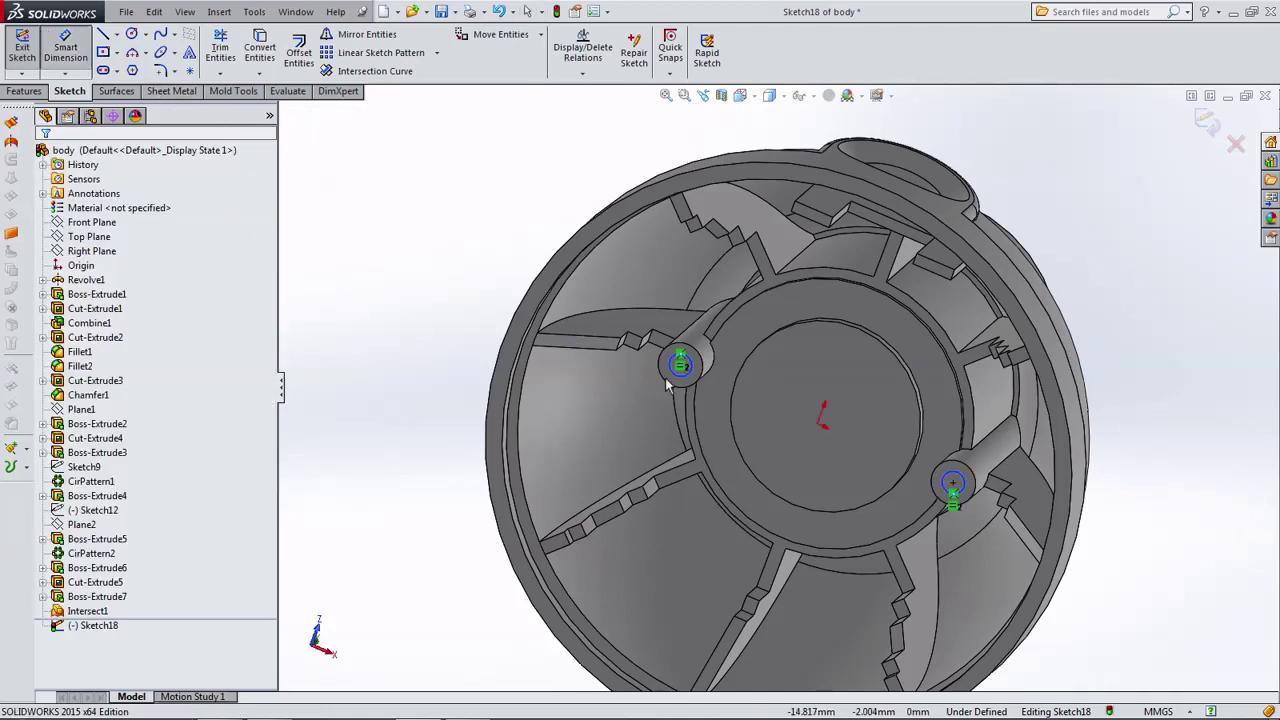
left_click(673, 370)
left_click(428, 380)
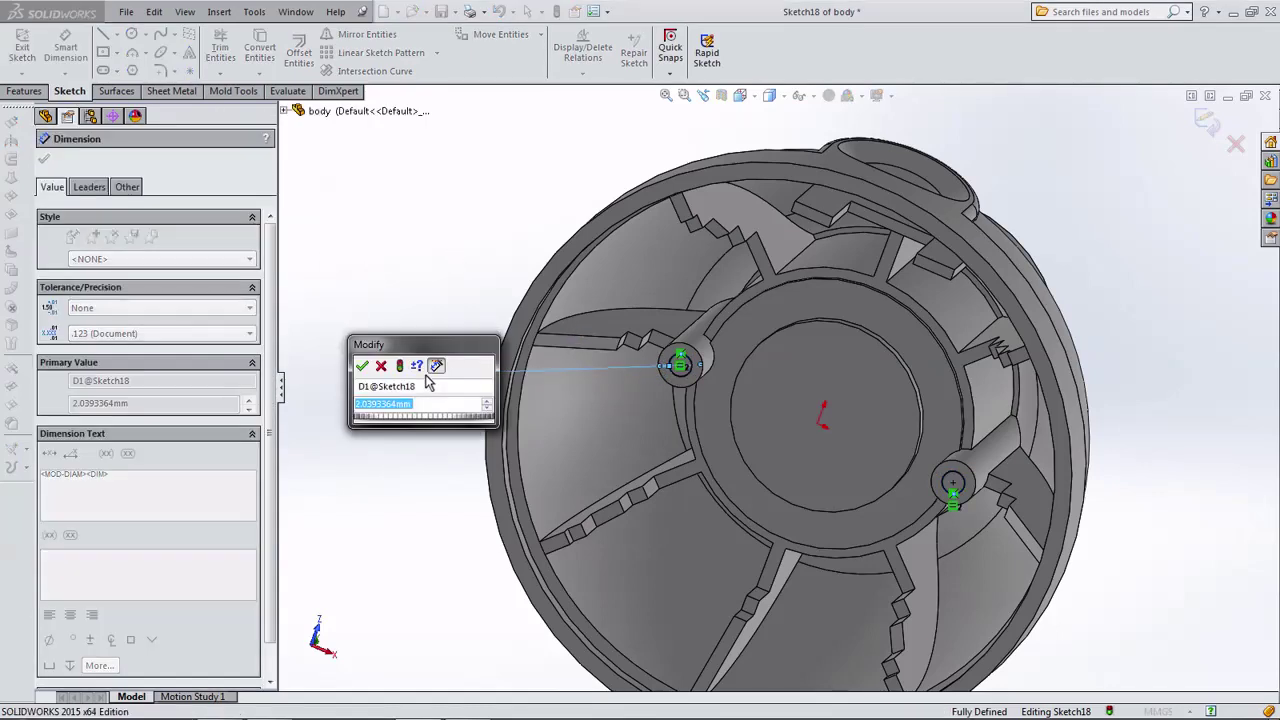
type("2")
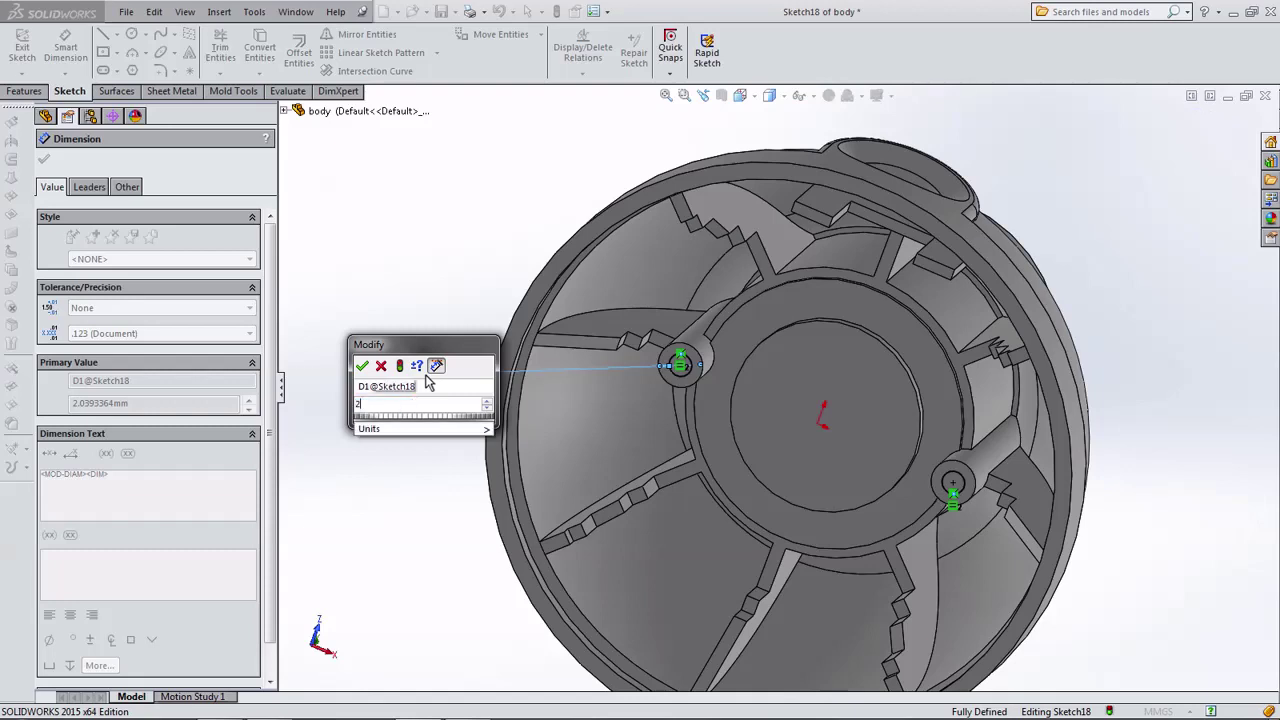
left_click(363, 366)
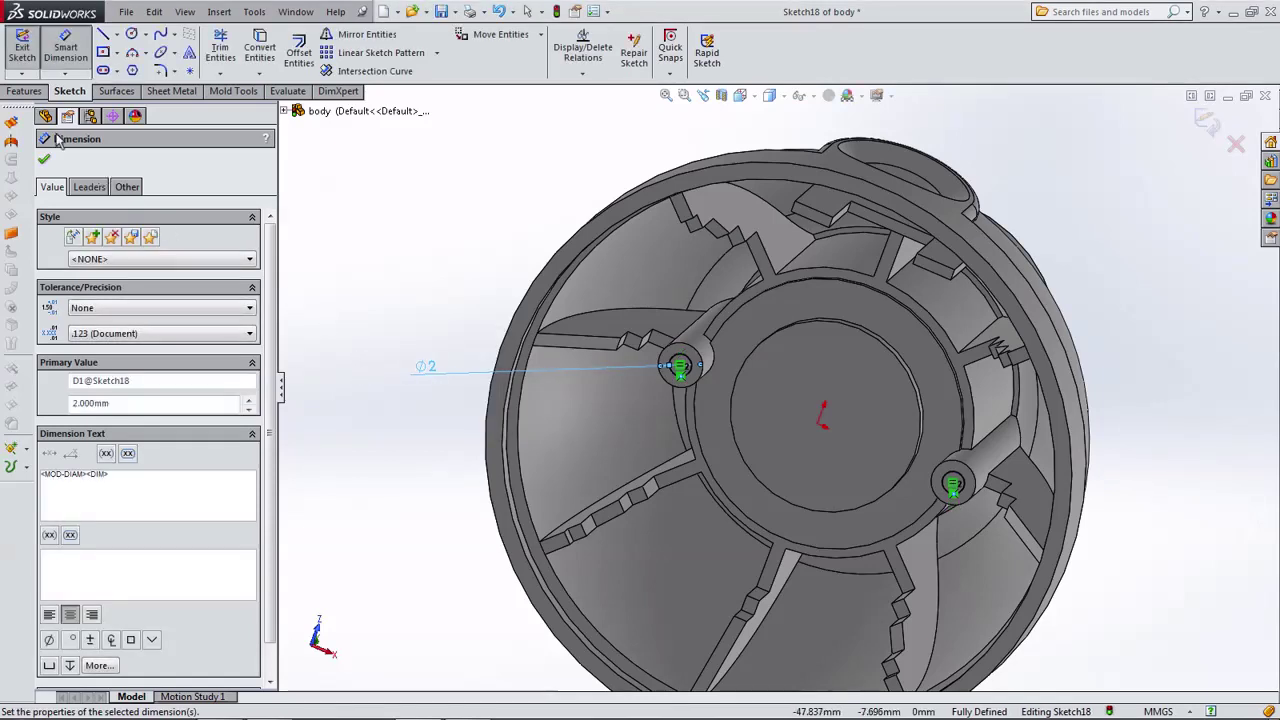
left_click(25, 91)
Extrude the two Ø2 mm circles 1.1 mm (Blind) into pins on the bosses.
left_click(29, 50)
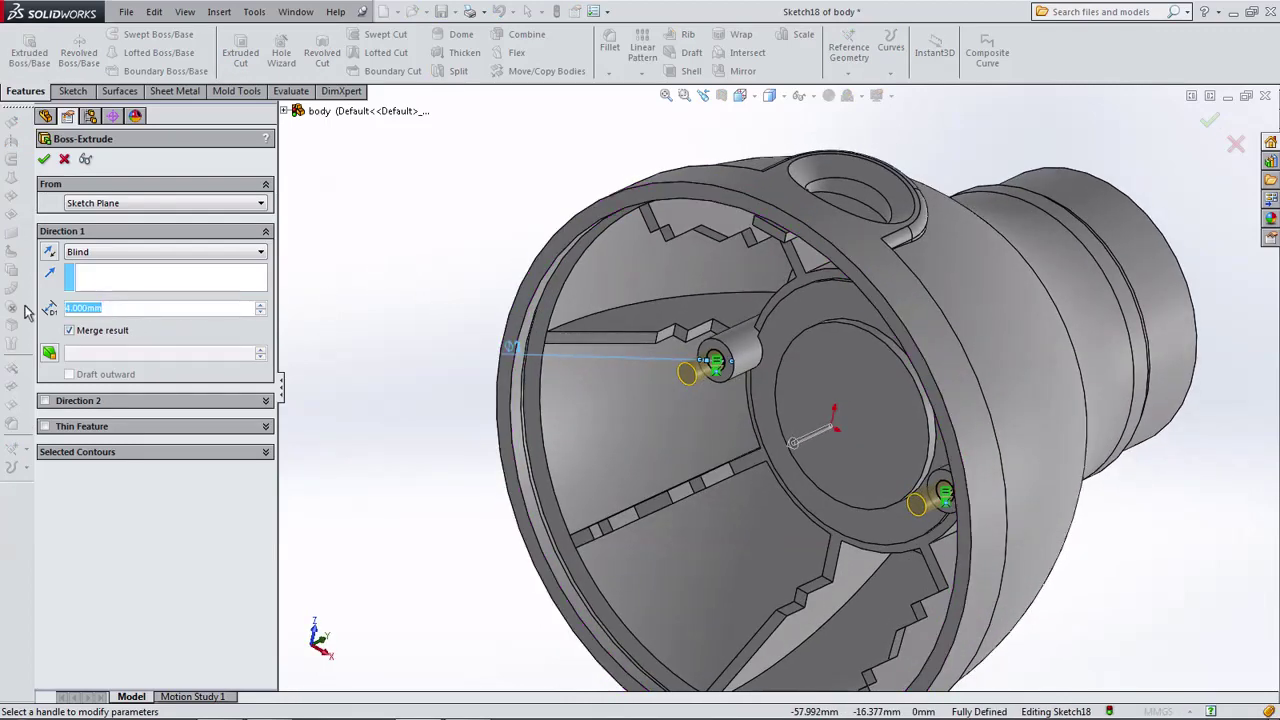
type("1")
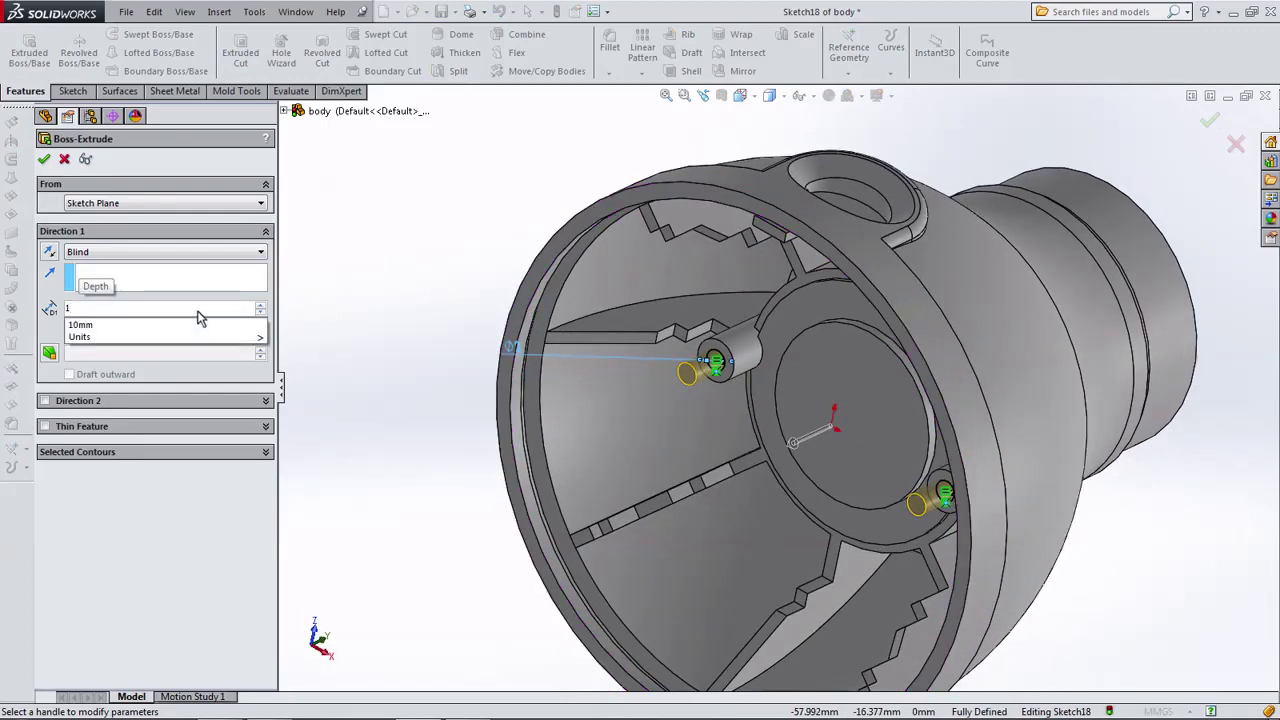
type(".1")
key("Return")
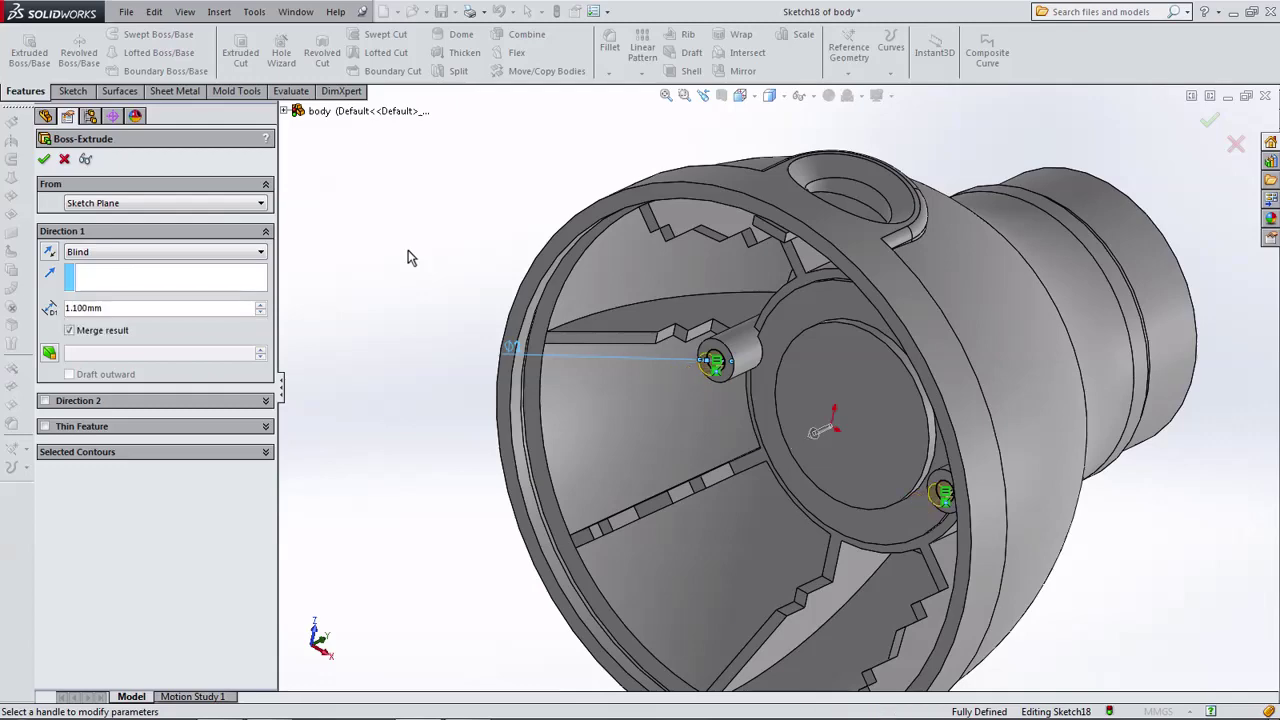
left_click(44, 159)
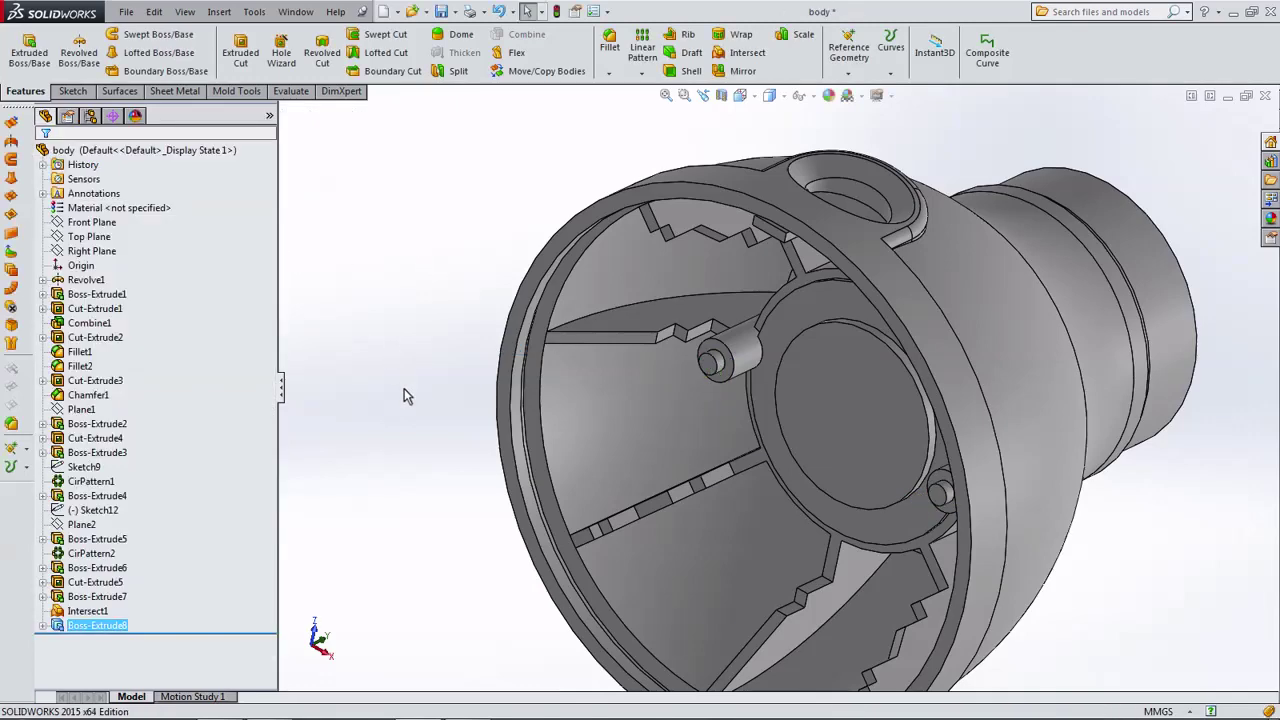
middle_click_drag(404, 388, 452, 387)
key("f")
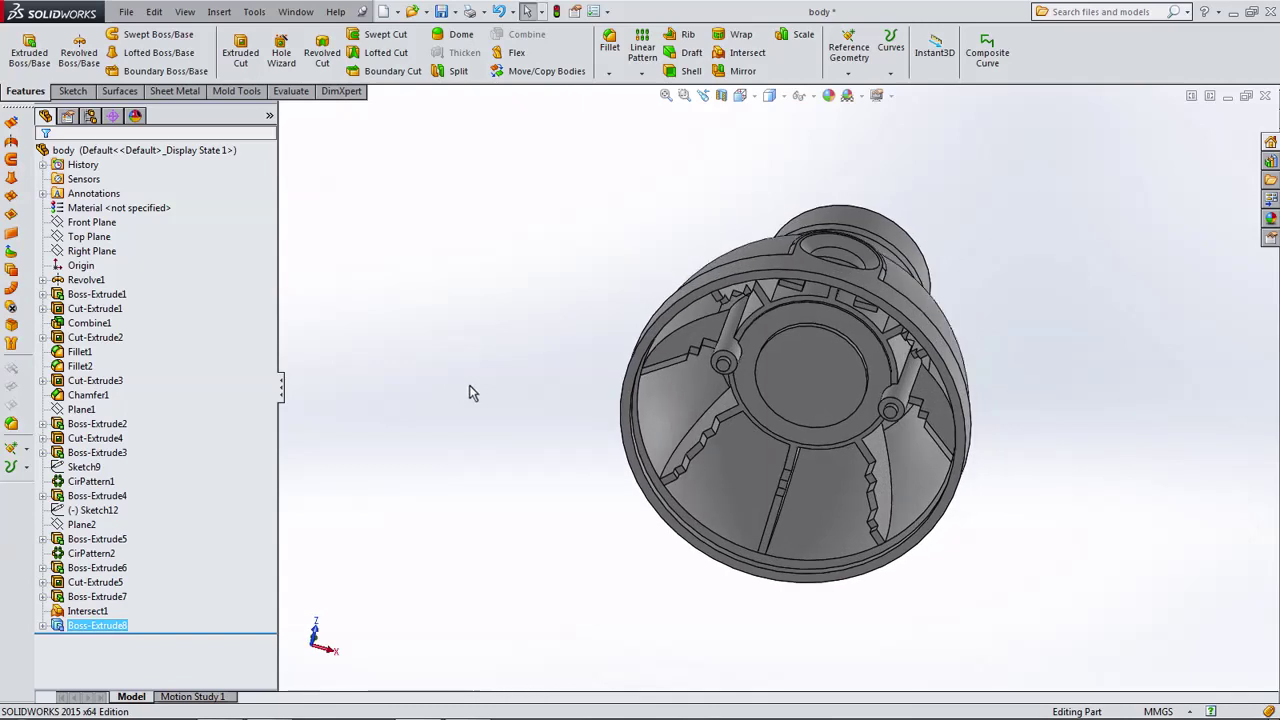
Switch to the Bottom view and start a sketch on the ring face around the hub.
left_click(740, 95)
left_click(760, 176)
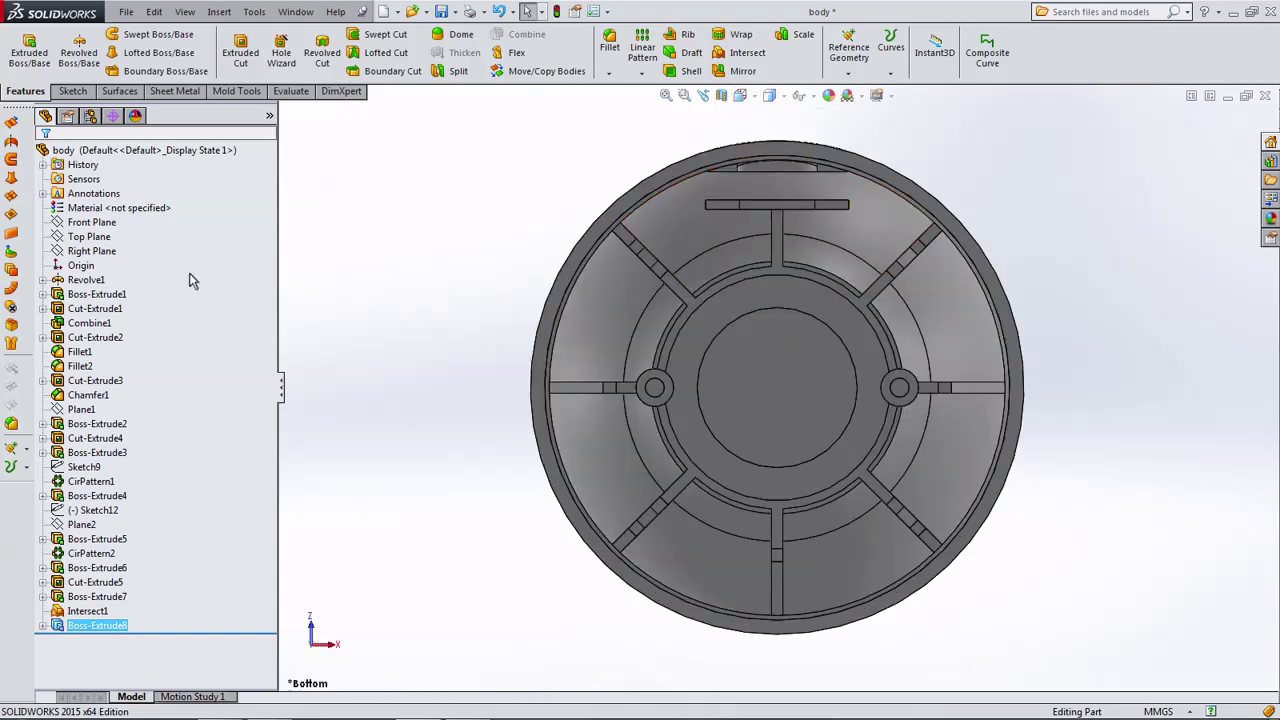
left_click(90, 237)
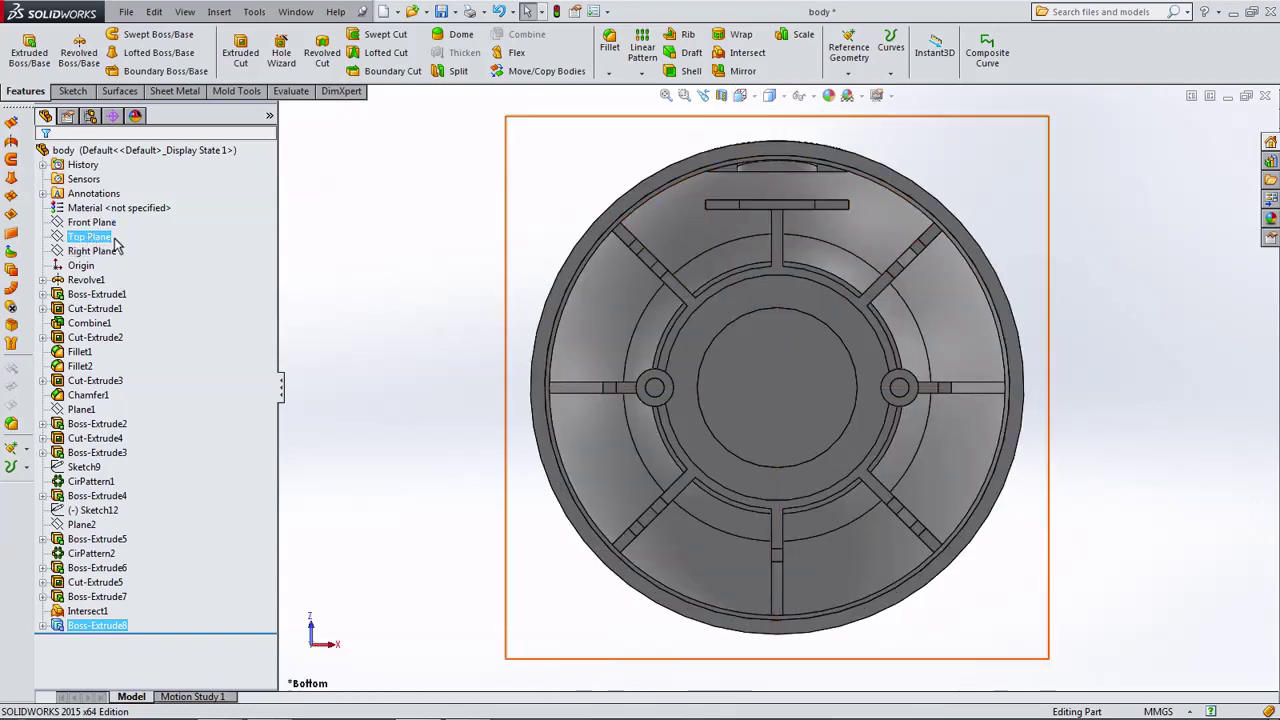
left_click(470, 318)
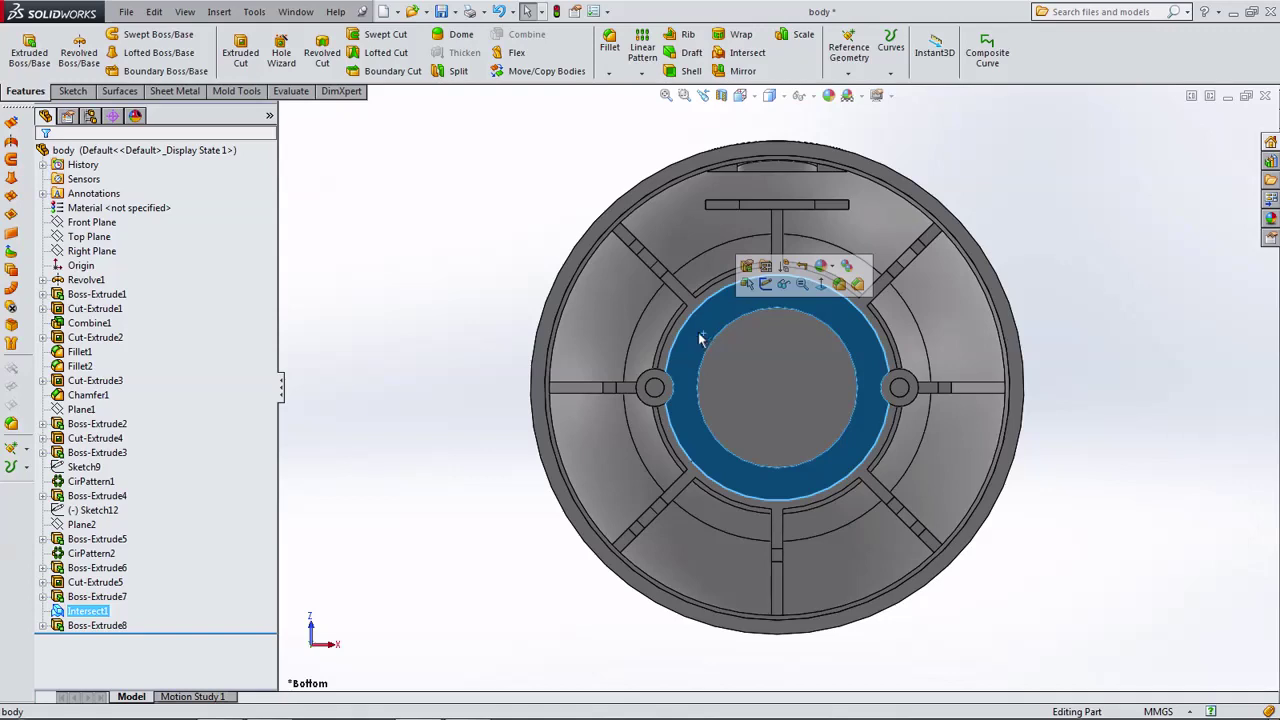
left_click(765, 284)
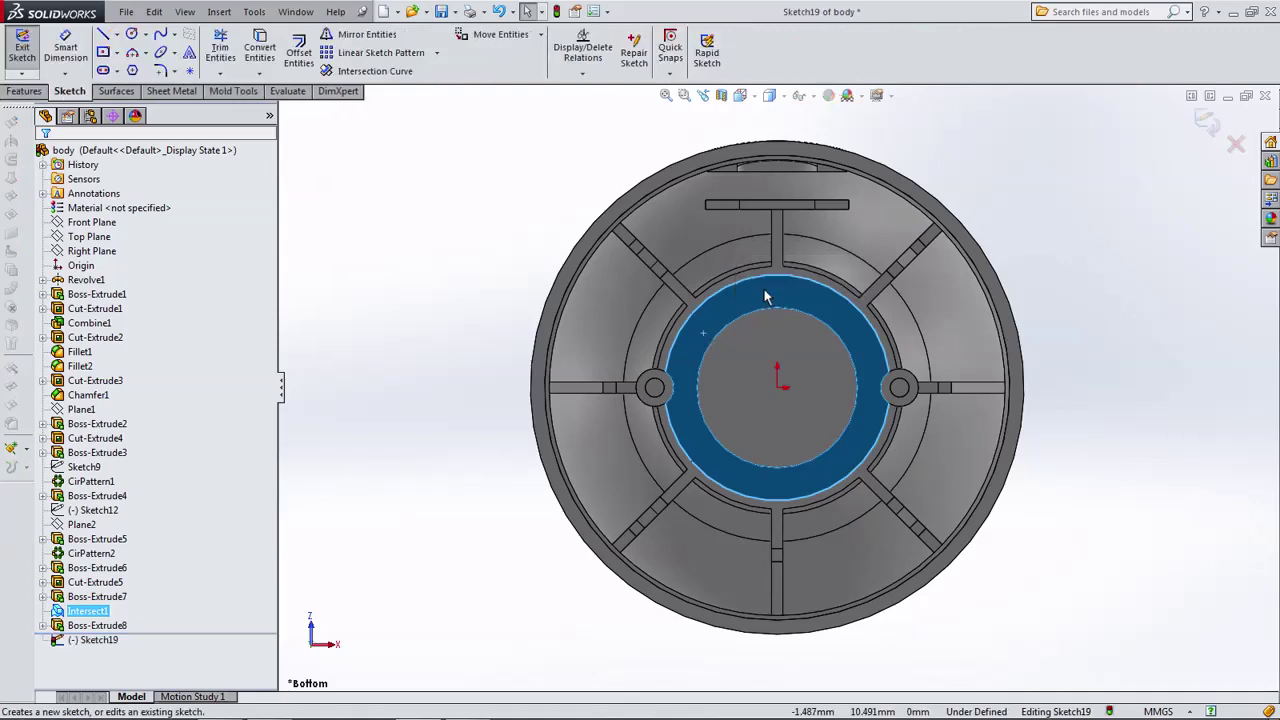
Draw two center rectangles on either side of the origin.
left_click(102, 52)
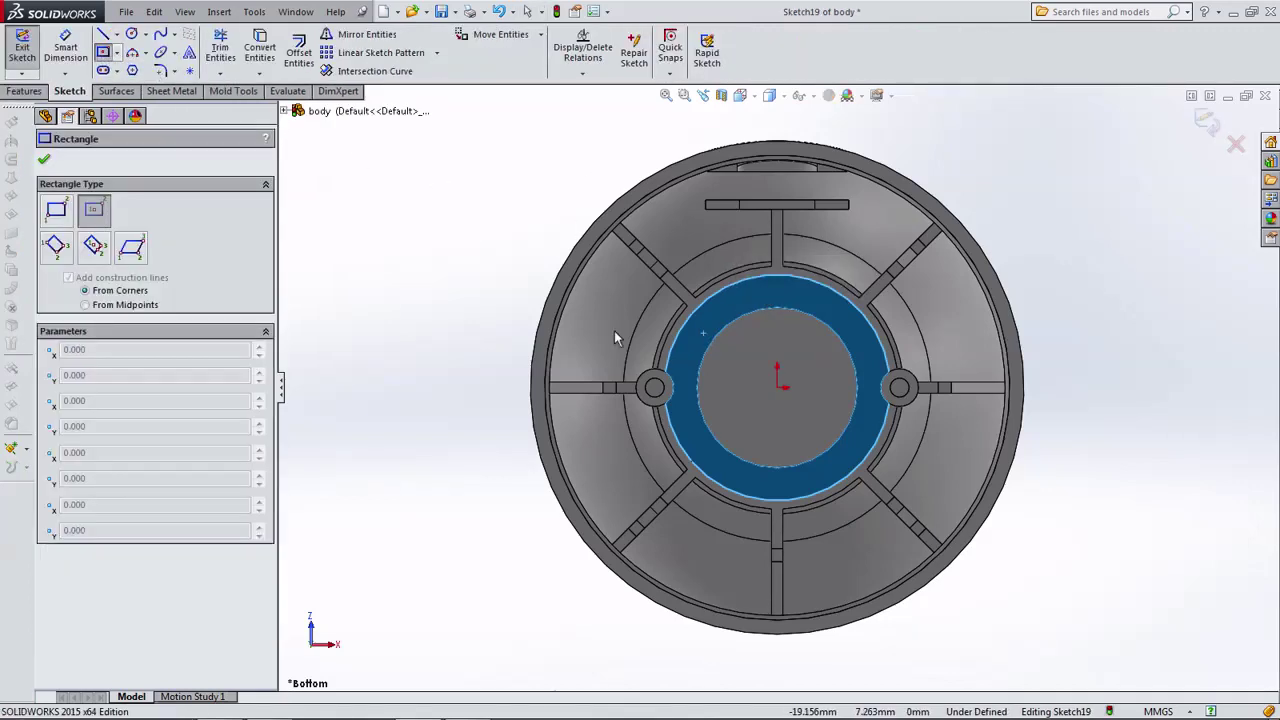
left_click(716, 387)
left_click(690, 411)
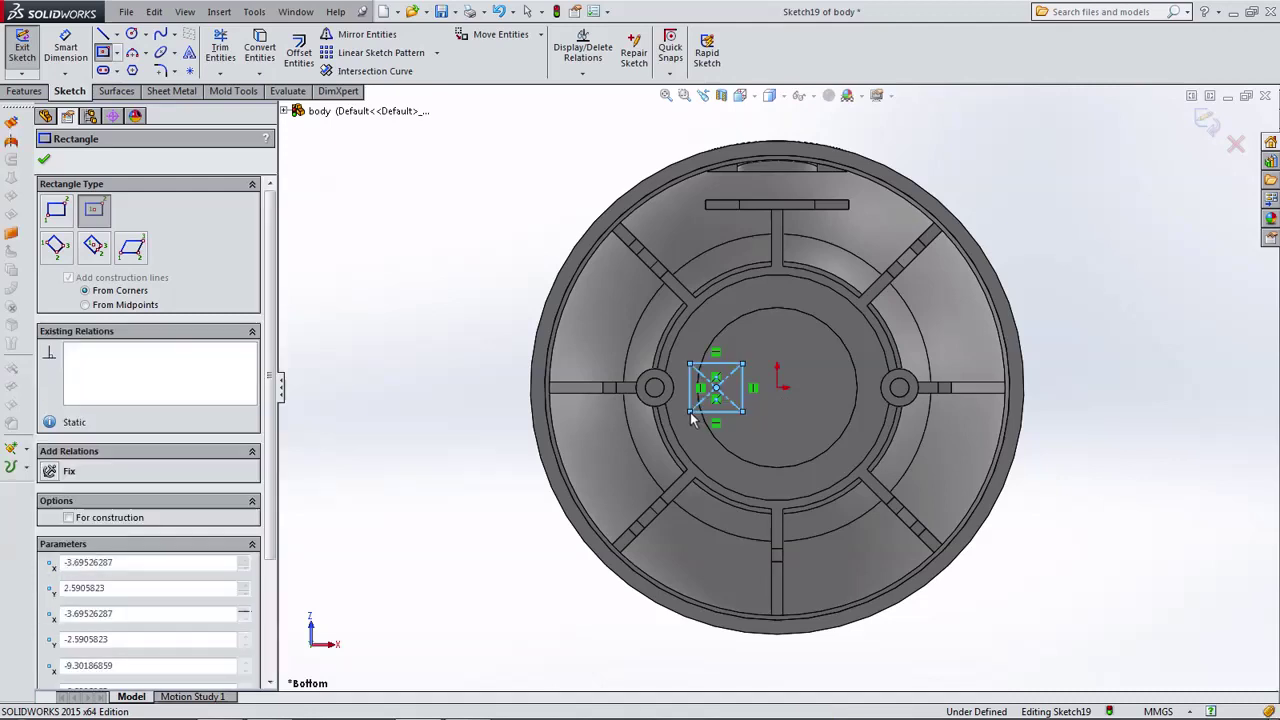
left_click(838, 385)
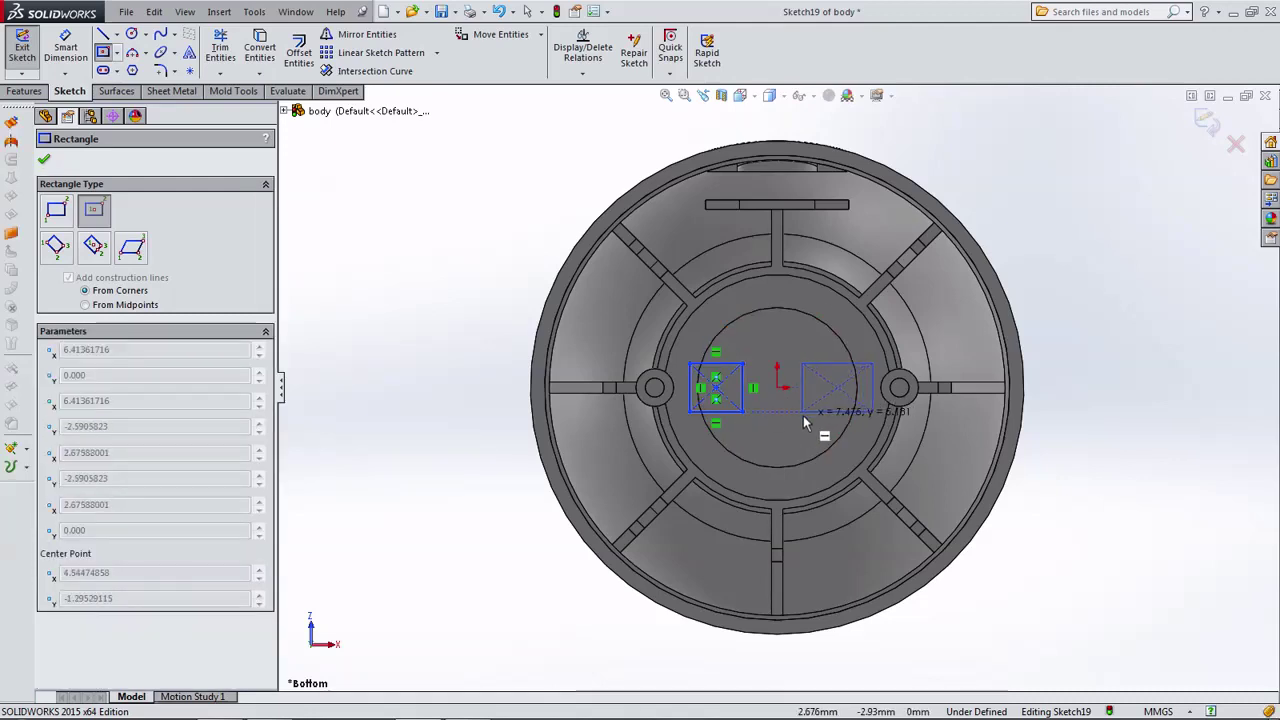
left_click(802, 410)
left_click(45, 161)
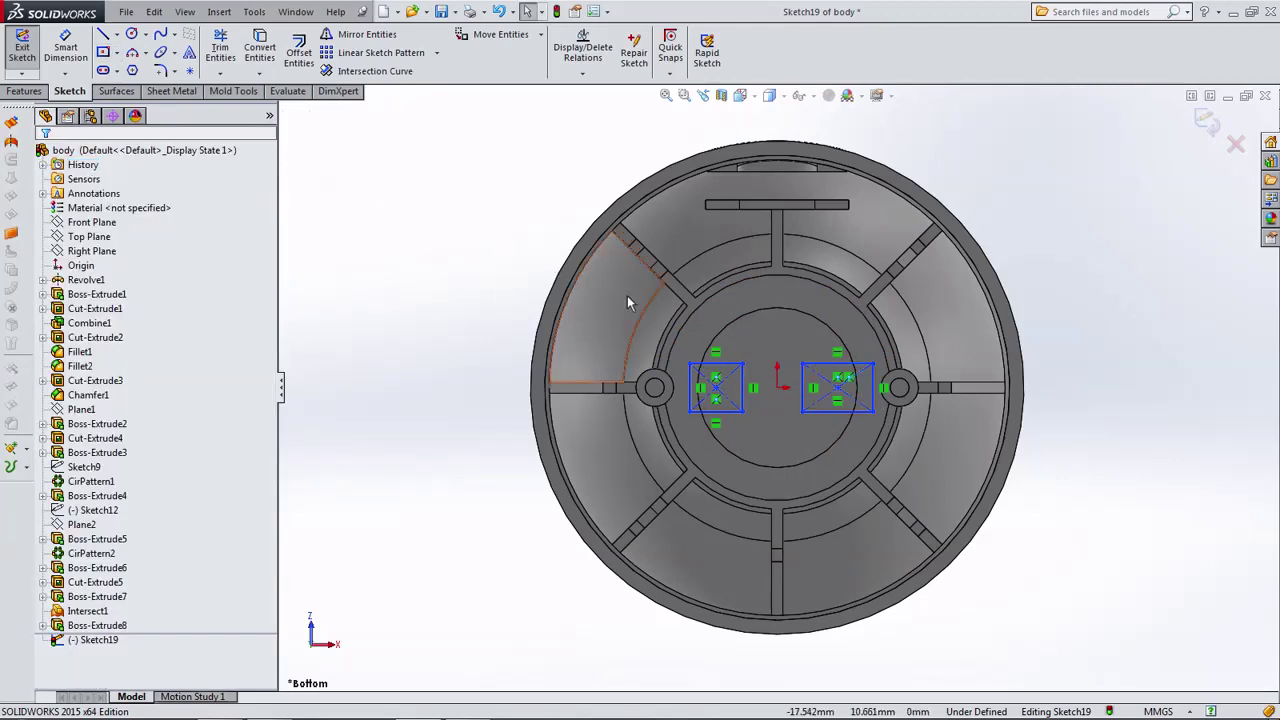
Make the rectangles' side lines equal and their top lines equal.
left_click(804, 387)
left_click(742, 390, "ctrl")
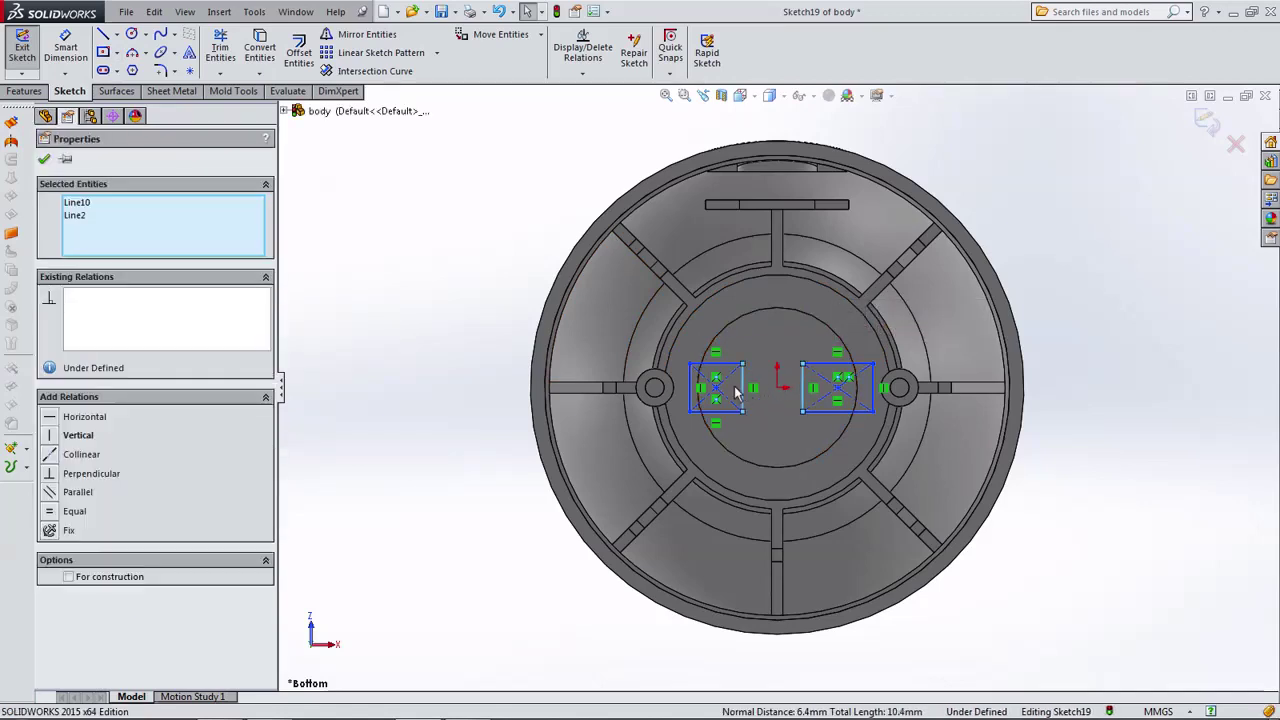
left_click(74, 511)
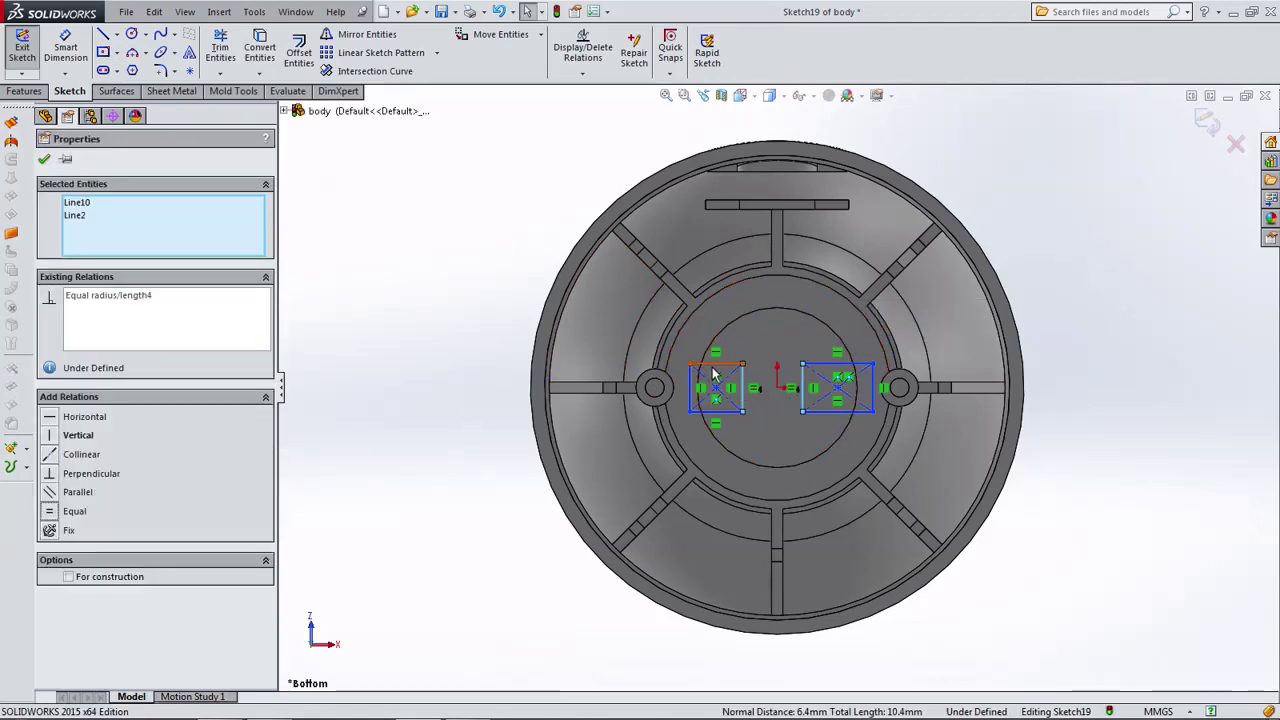
left_click(714, 365)
left_click(824, 366, "ctrl")
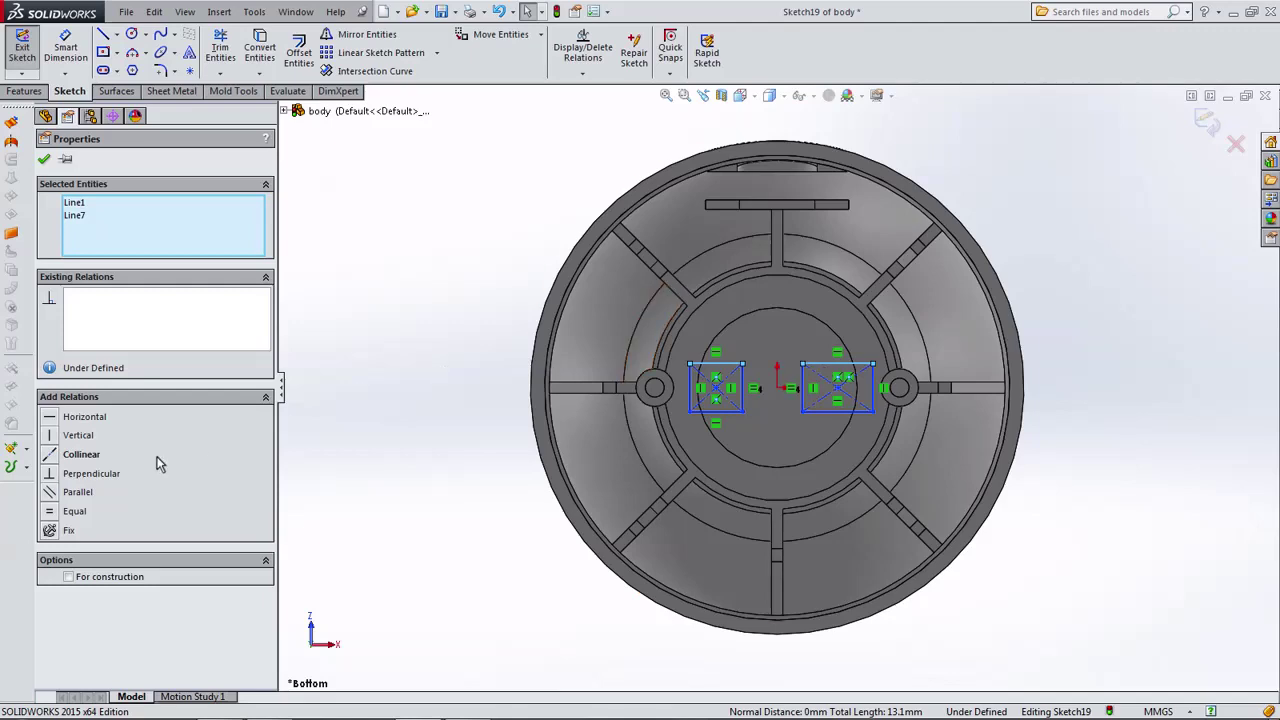
left_click(76, 511)
left_click(320, 229)
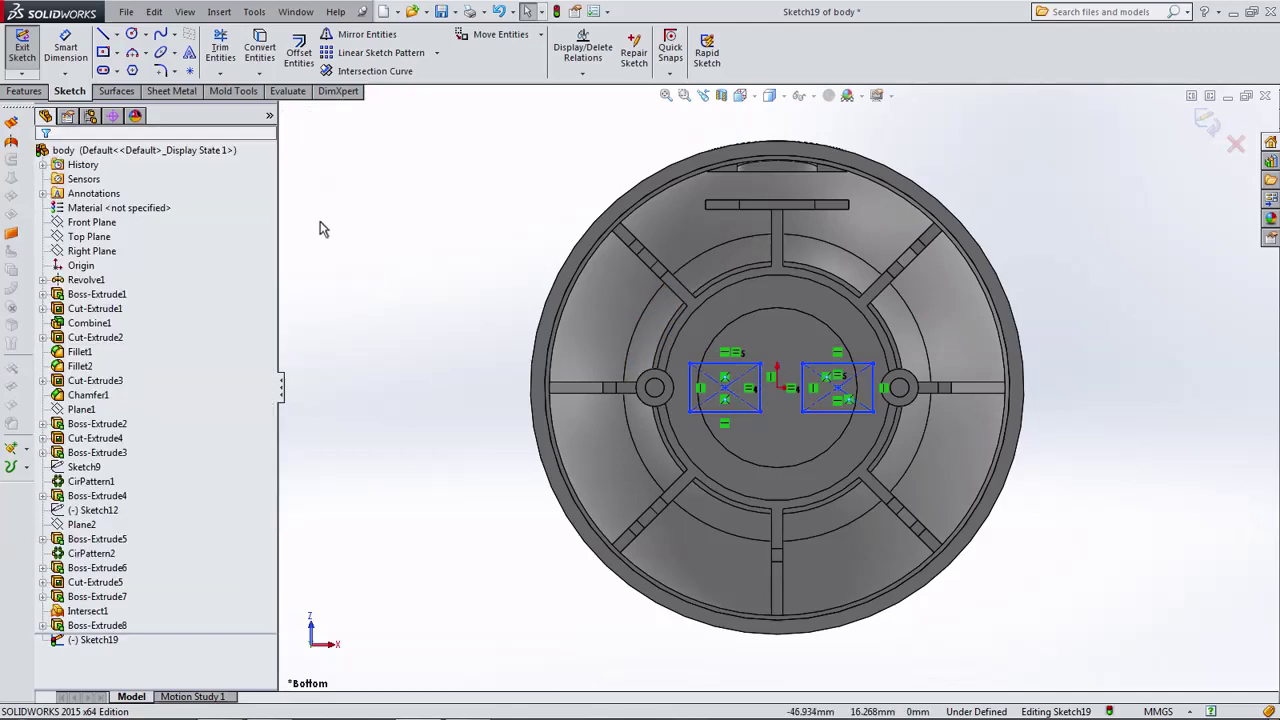
left_click(117, 35)
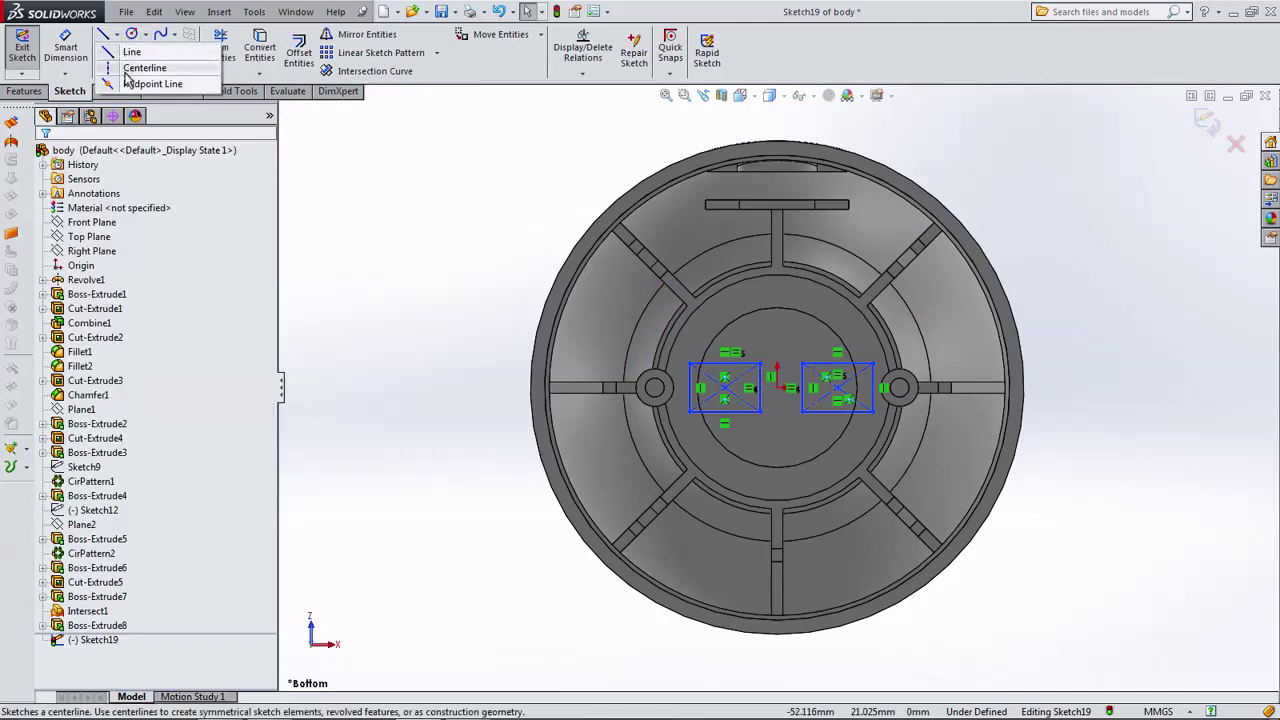
Draw a horizontal centerline between the rectangles and make its two halves equal.
left_click(140, 65)
scroll(772, 377, "down", 4)
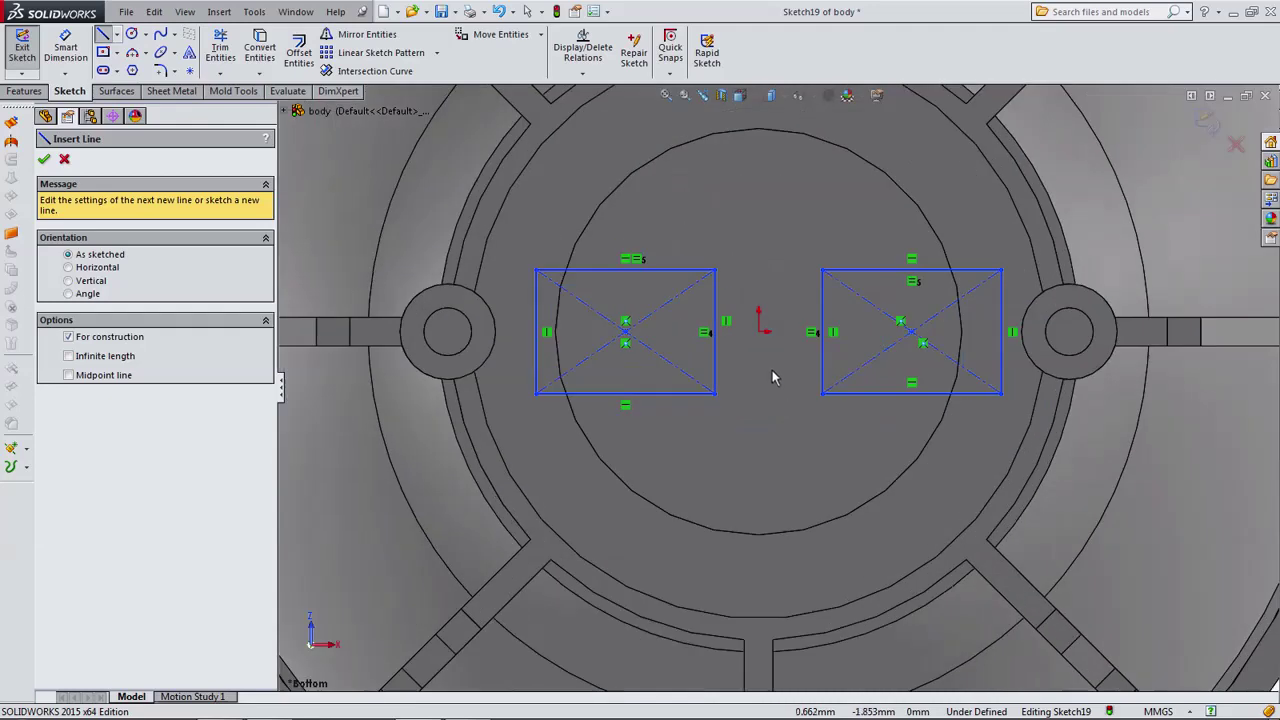
left_click(716, 338)
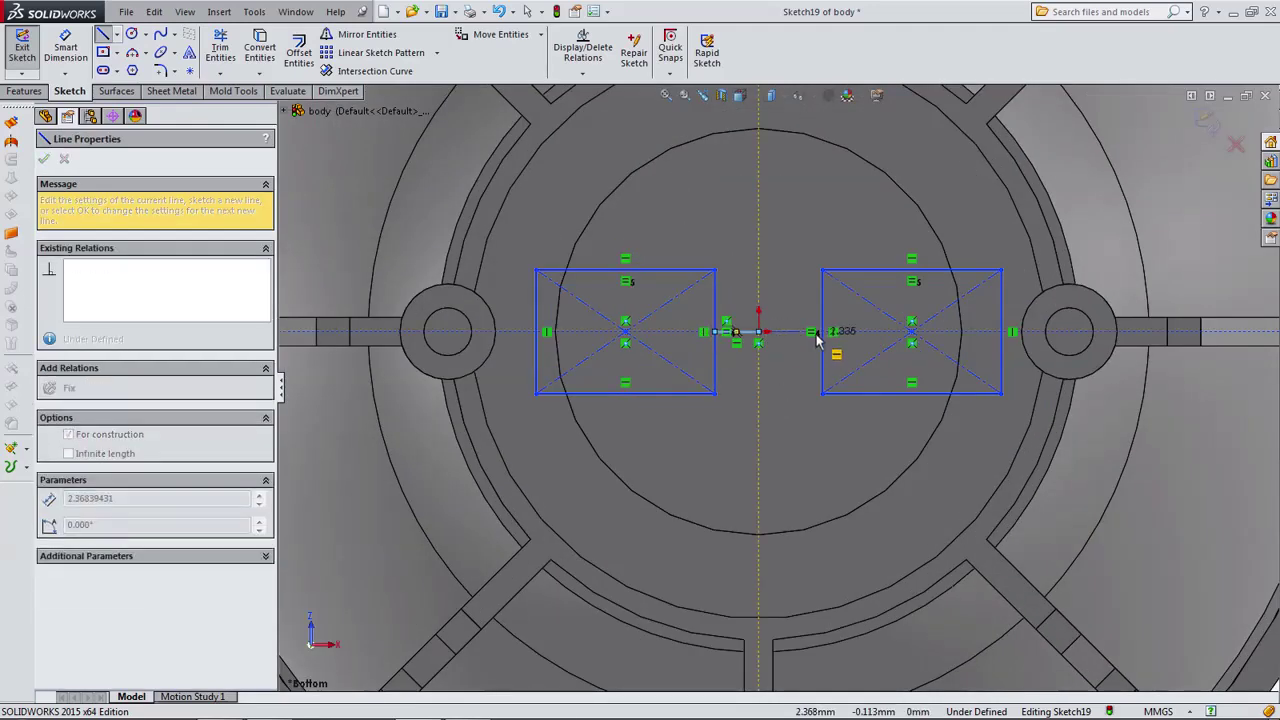
left_click(826, 338)
key("Escape")
left_click(752, 340)
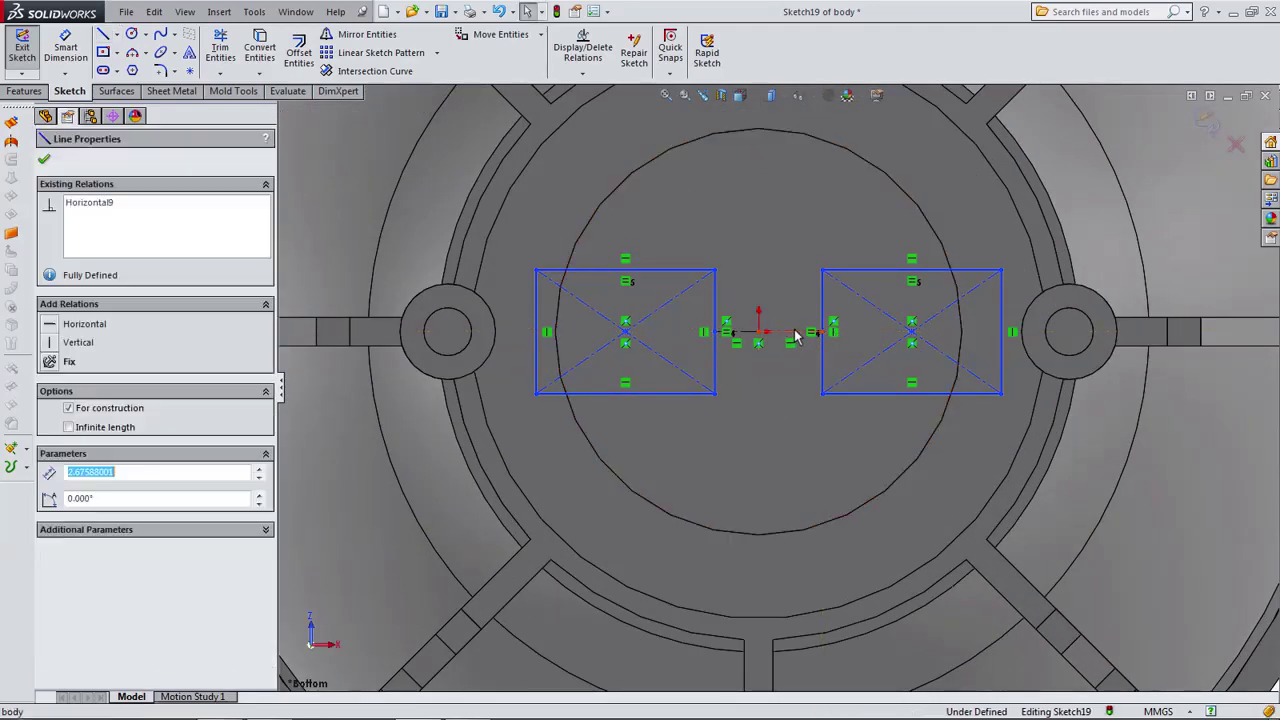
left_click(750, 339, "ctrl")
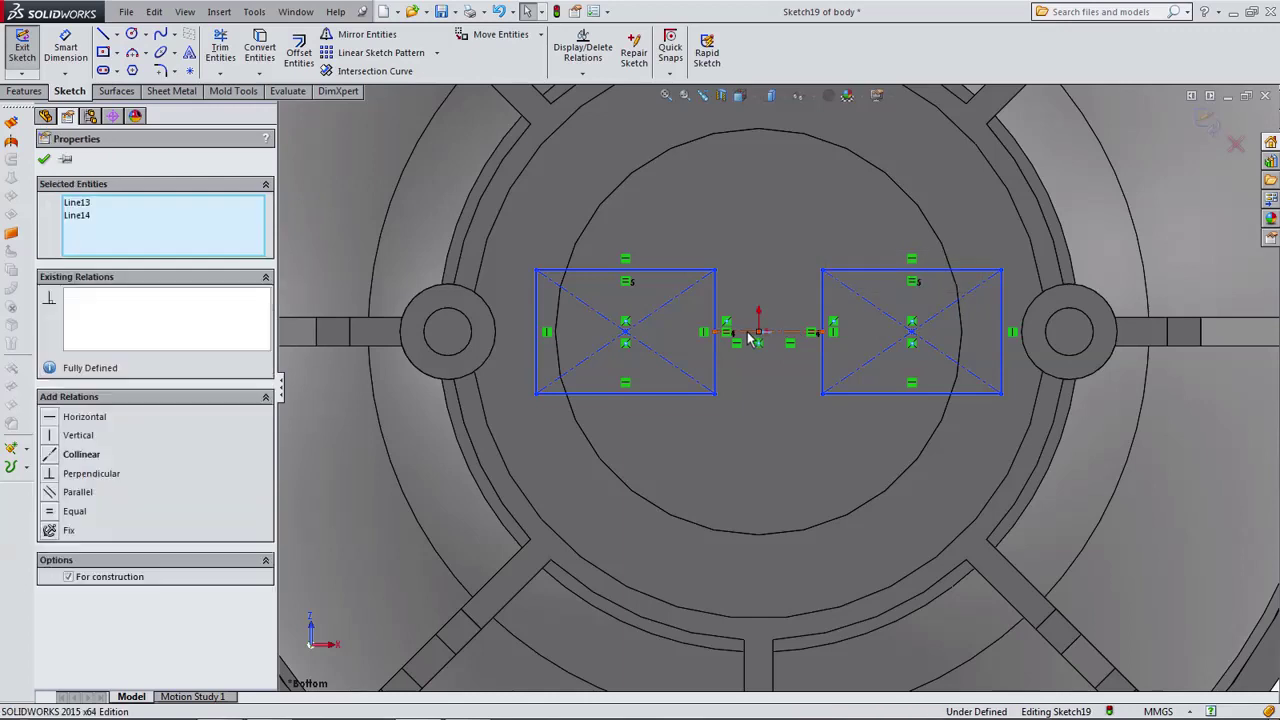
left_click(72, 511)
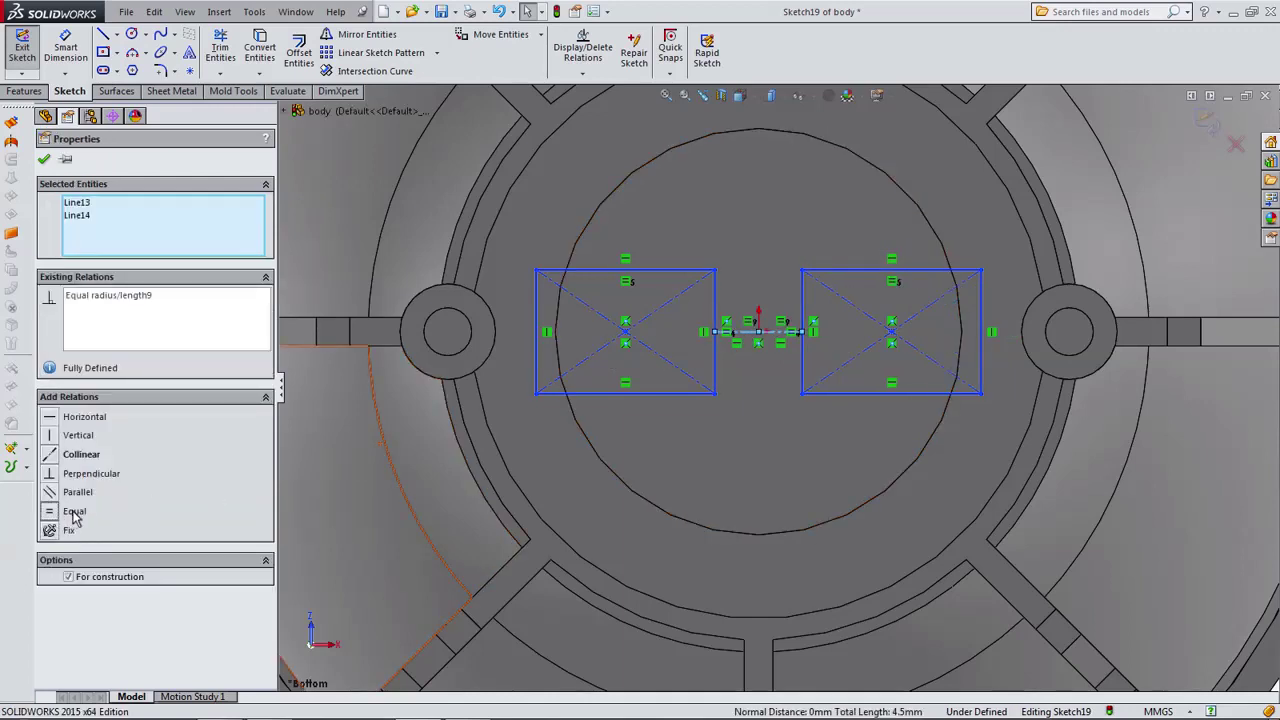
Start a Smart Dimension from the left rectangle's inner edge.
left_click(65, 50)
scroll(752, 330, "up", 3)
left_click(741, 345)
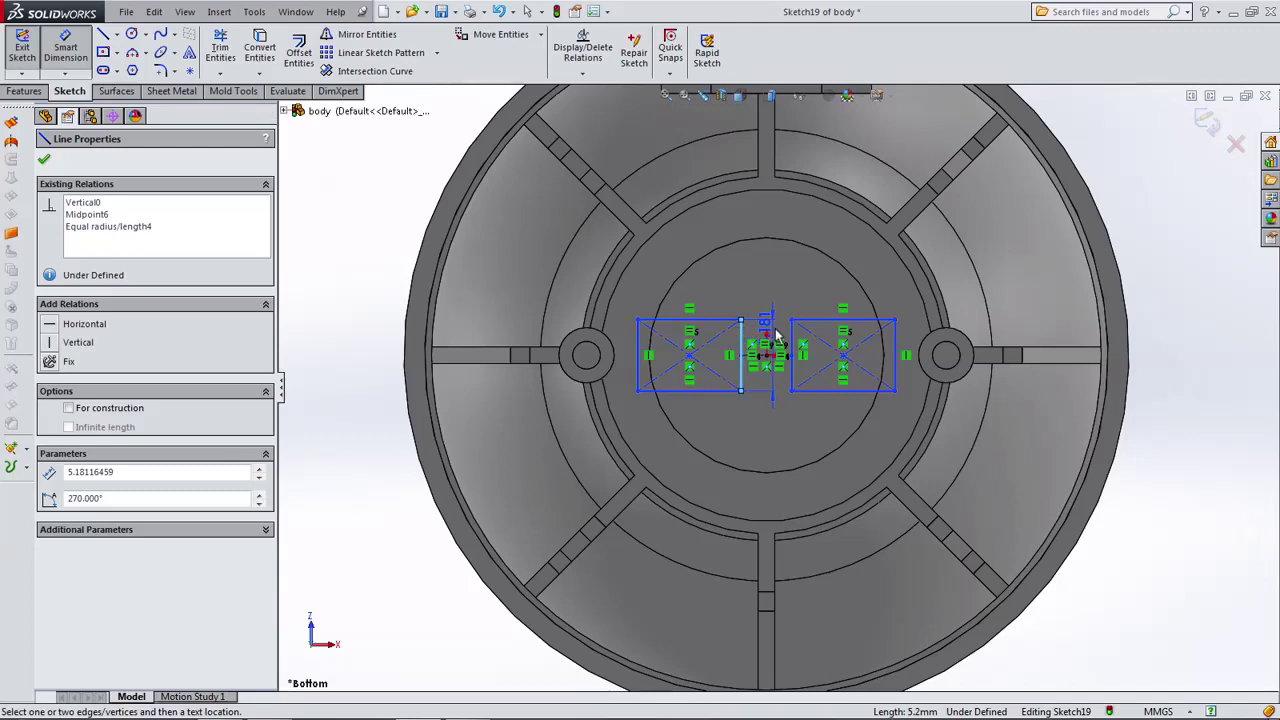
Dimension the rectangles: 8 mm gap, 19 mm overall width, and 7 mm height.
left_click(790, 345)
left_click(762, 293)
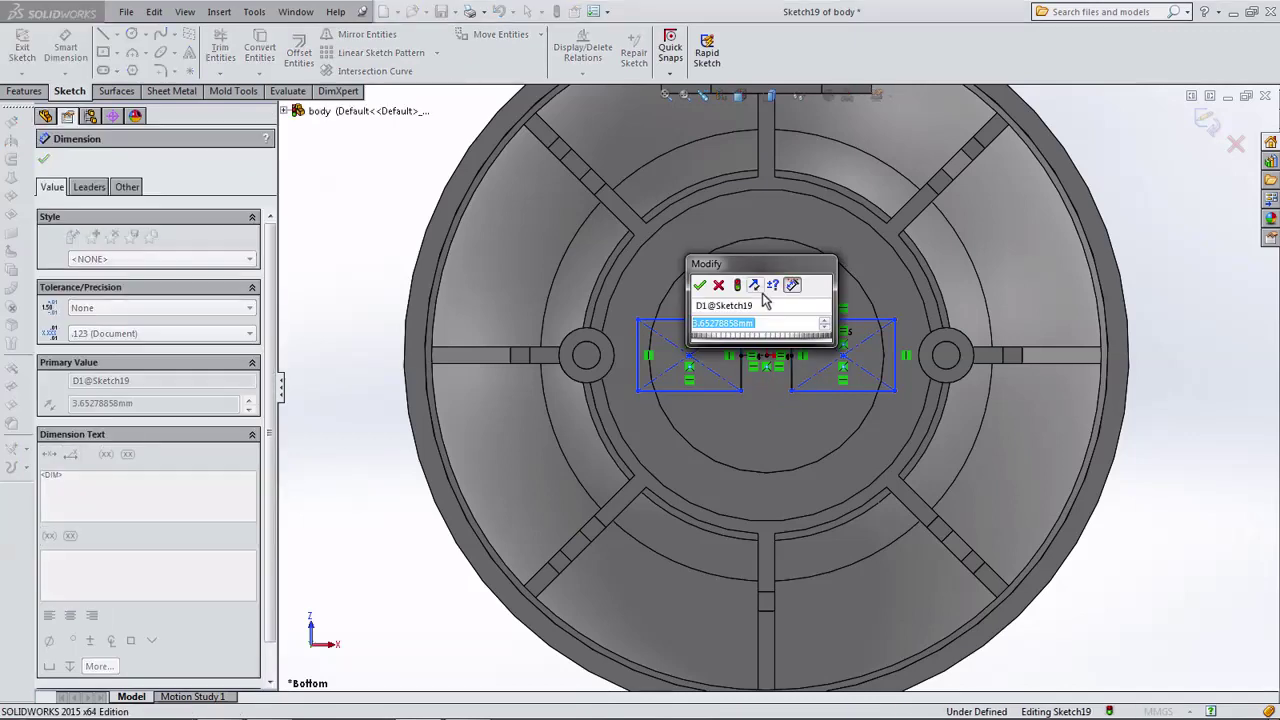
type("8")
left_click(699, 285)
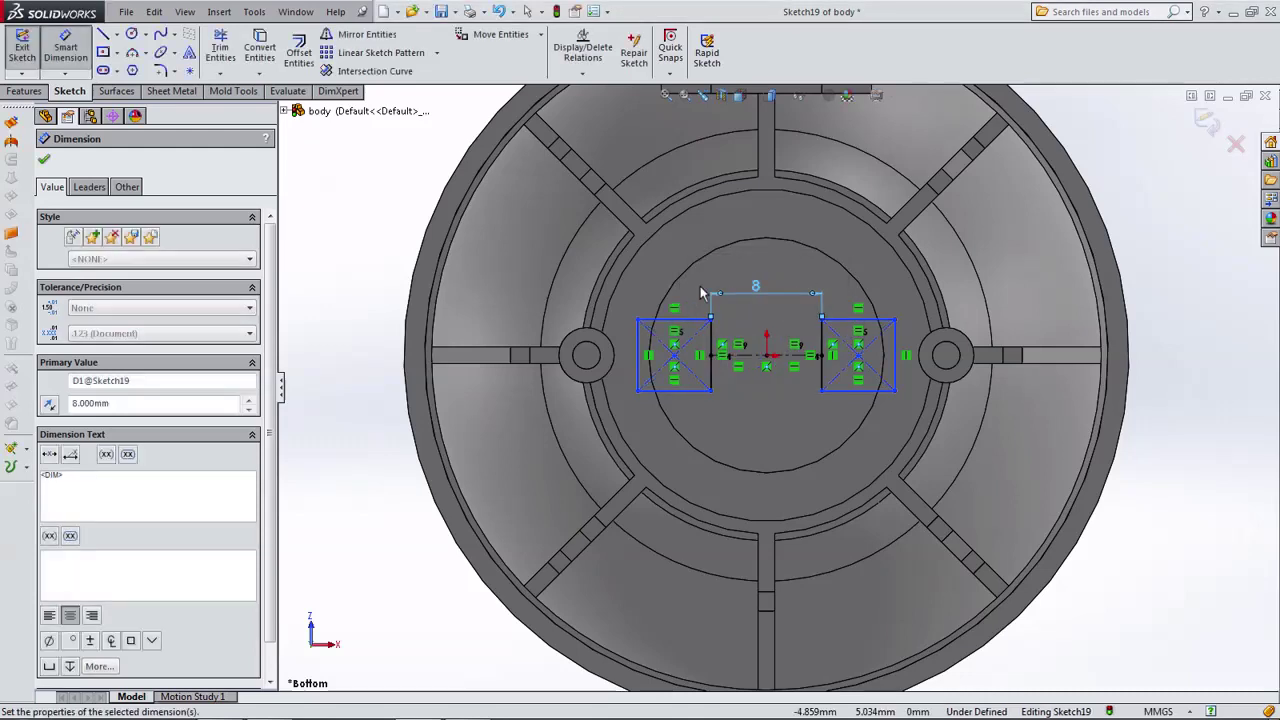
left_click(637, 363)
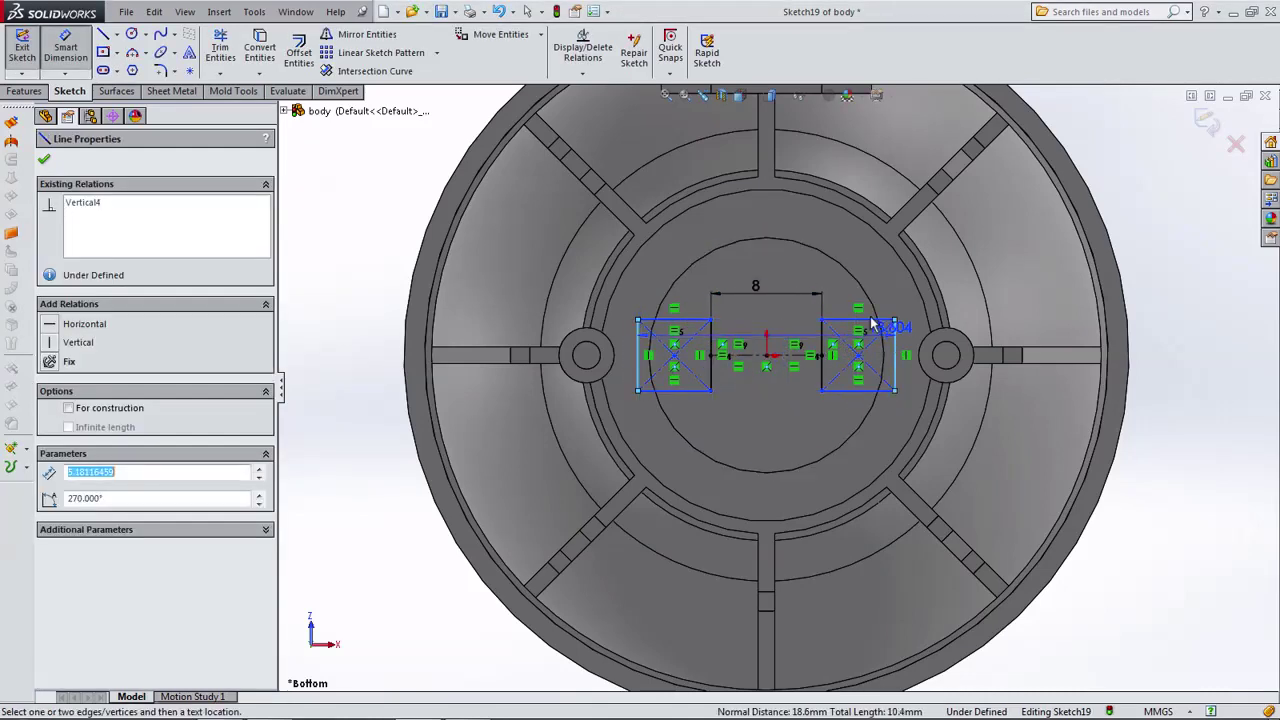
left_click(766, 225)
type("19")
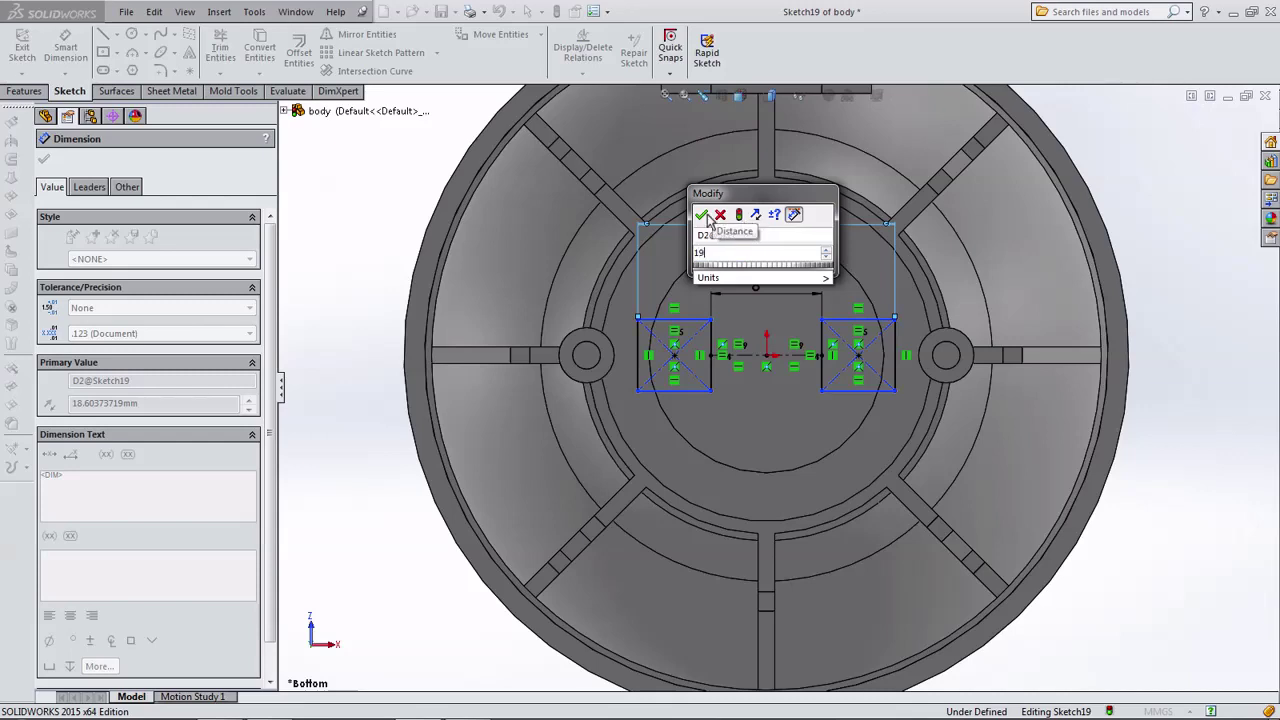
left_click(703, 215)
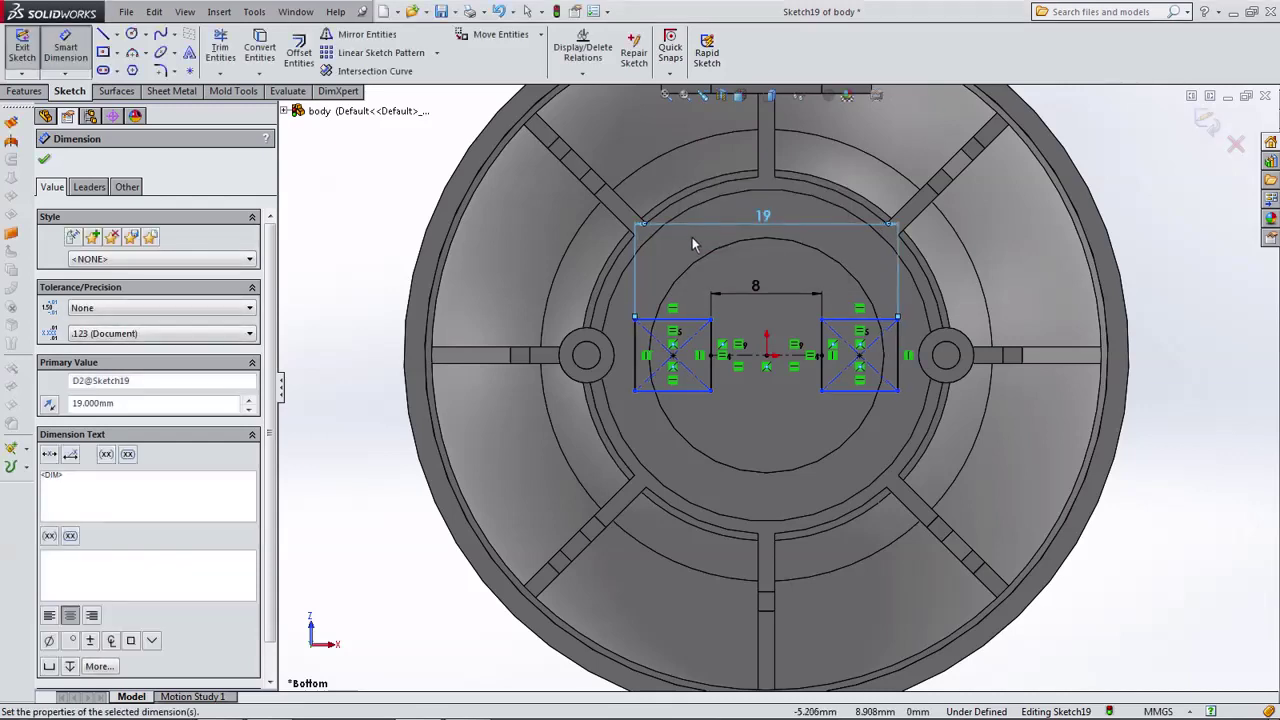
left_click(632, 350)
left_click(360, 352)
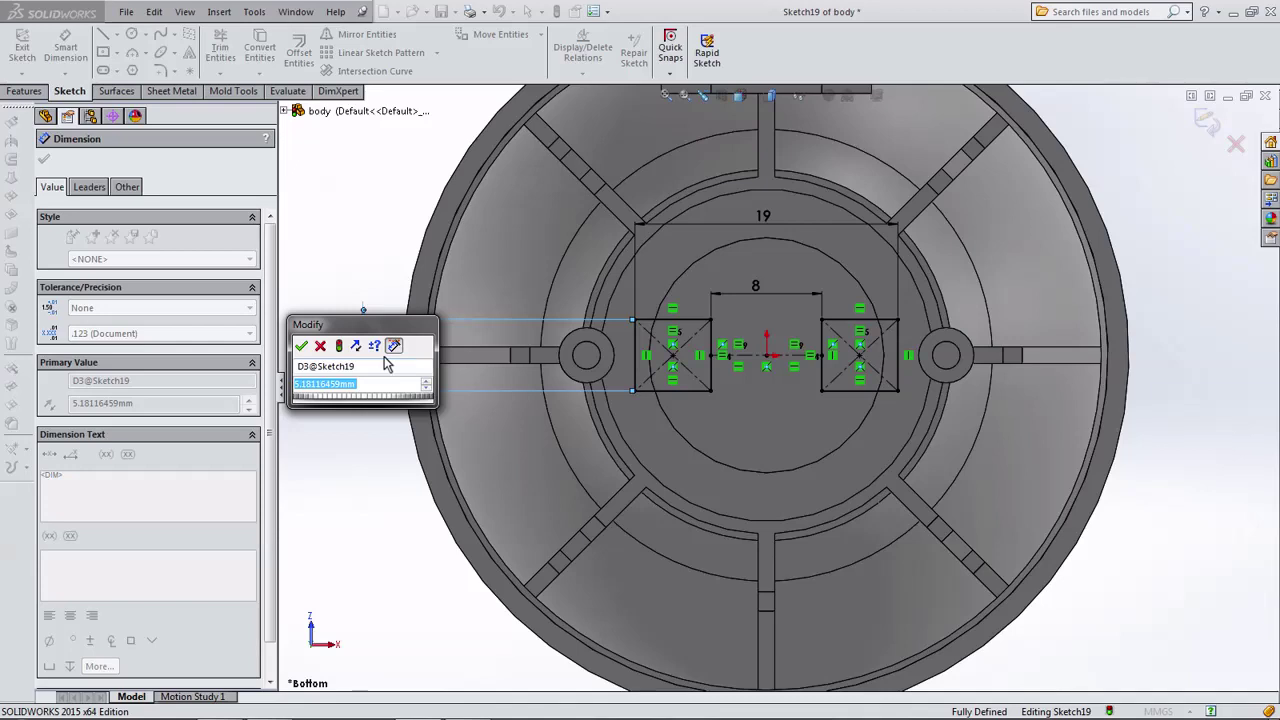
type("7")
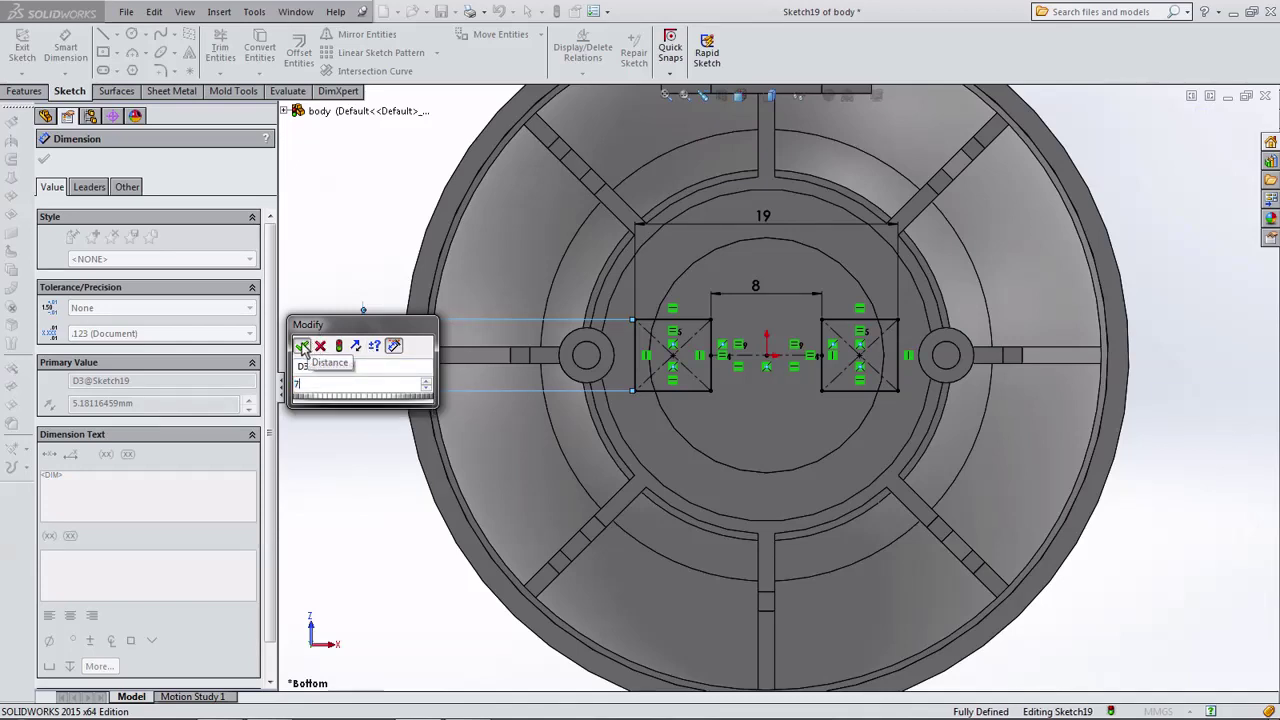
left_click(301, 345)
key("z")
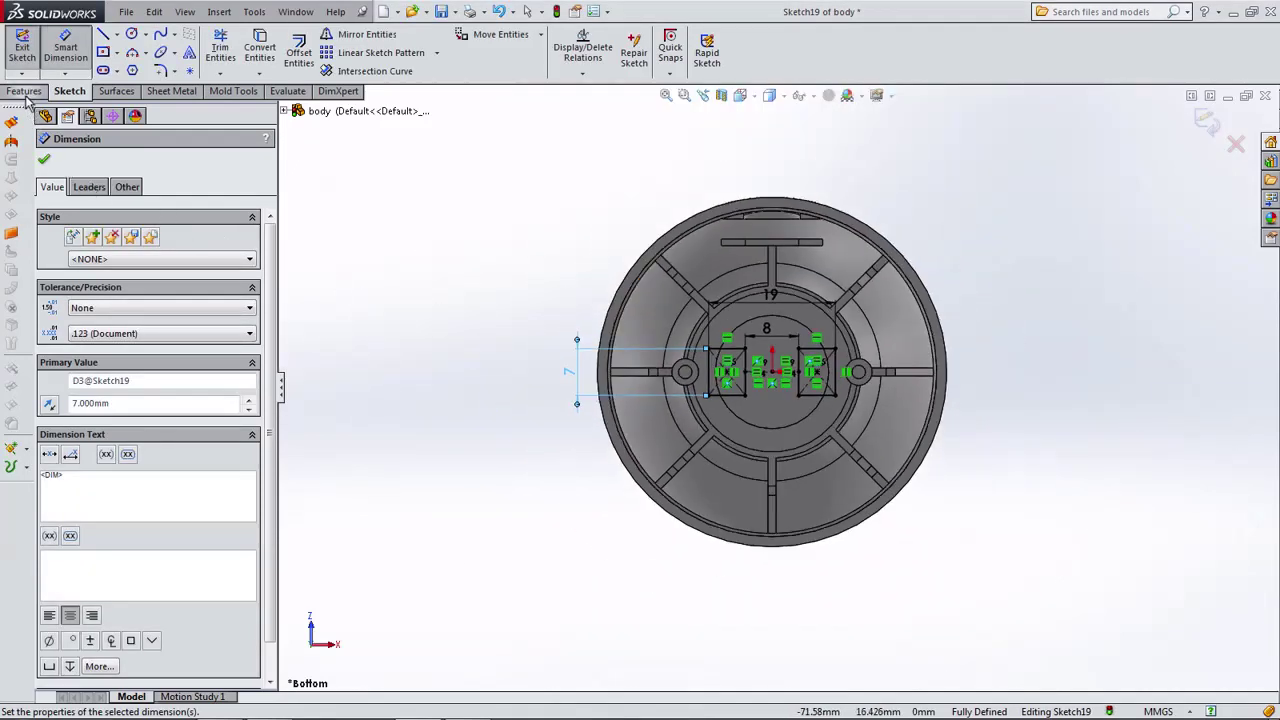
left_click(25, 92)
Cut the two rectangles Through All into the hub as an extruded cut.
left_click(240, 50)
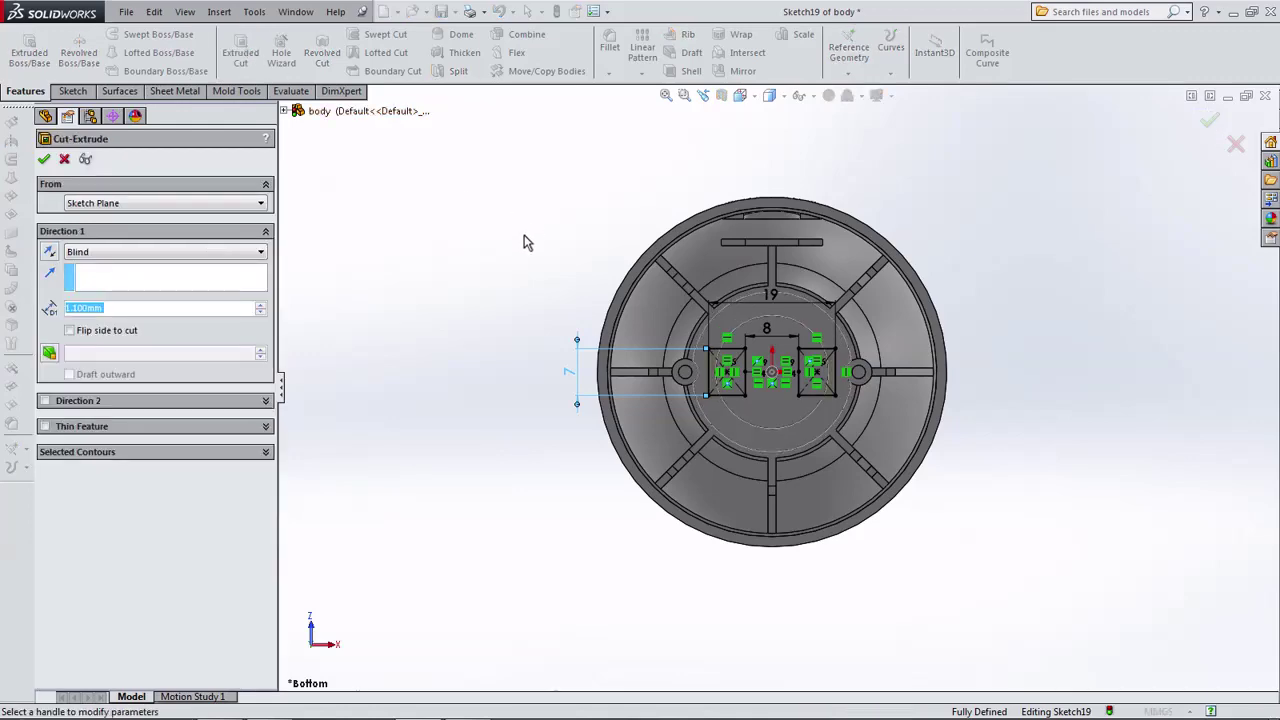
mouse_move(527, 243)
middle_mouse_down()
mouse_move(457, 314)
mouse_move(451, 357)
mouse_move(414, 394)
mouse_move(307, 460)
mouse_move(330, 451)
middle_mouse_up()
left_click(160, 252)
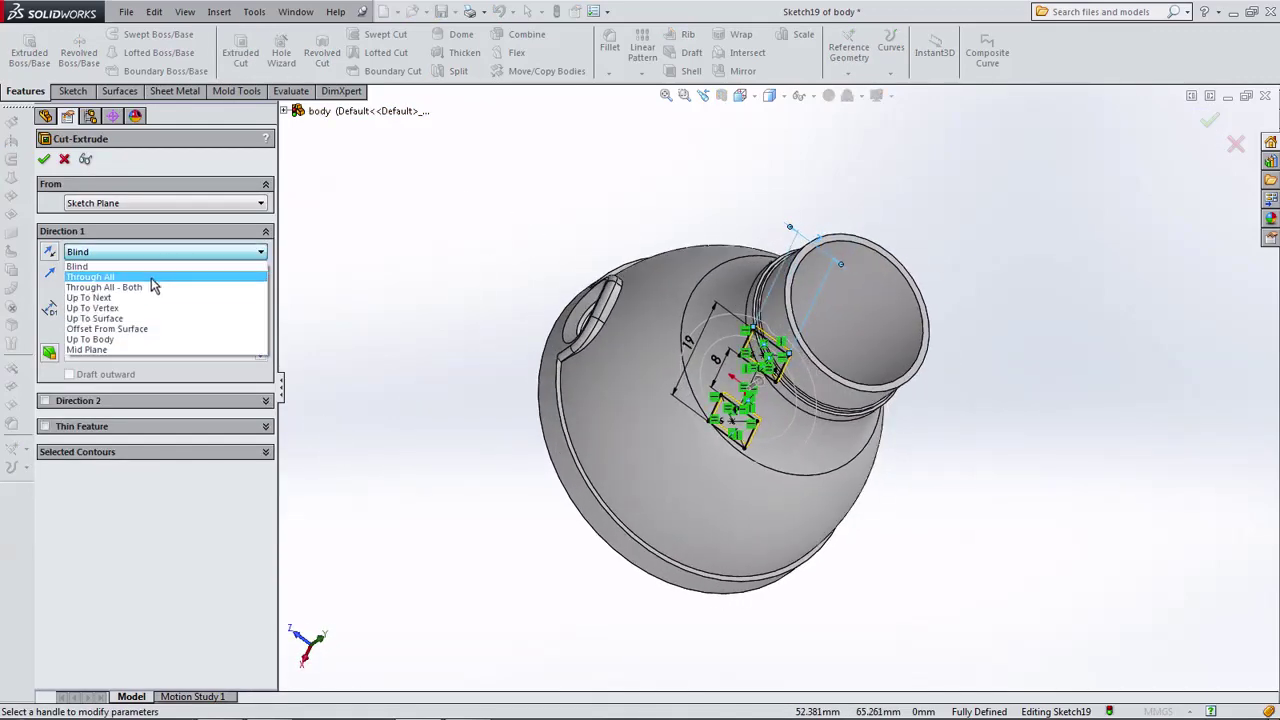
left_click(108, 279)
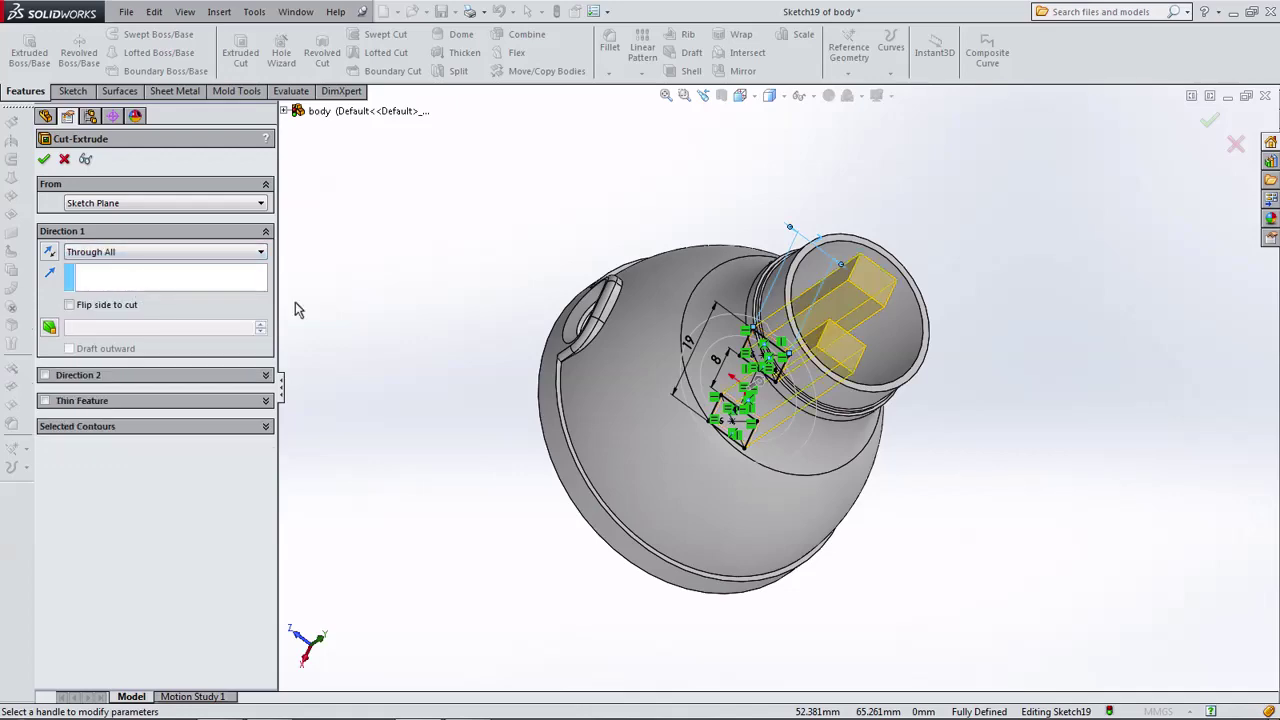
mouse_move(297, 309)
middle_mouse_down()
mouse_move(506, 277)
mouse_move(603, 227)
middle_mouse_up()
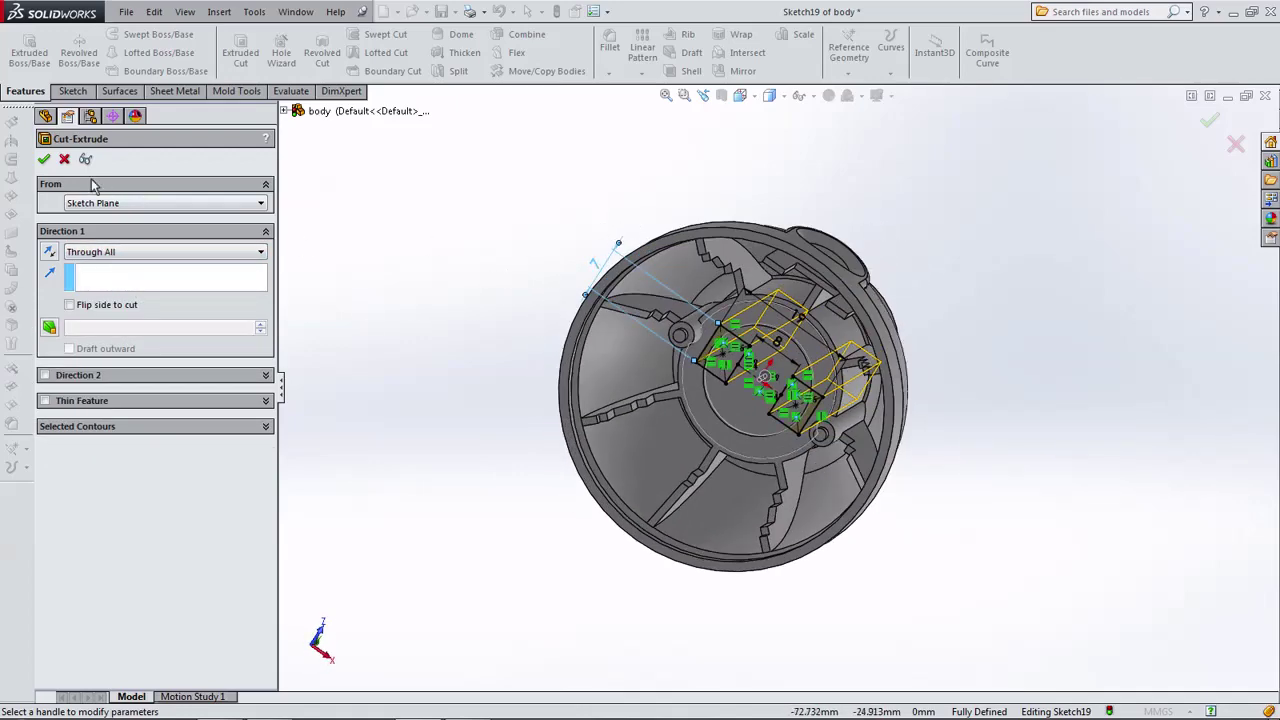
left_click(44, 161)
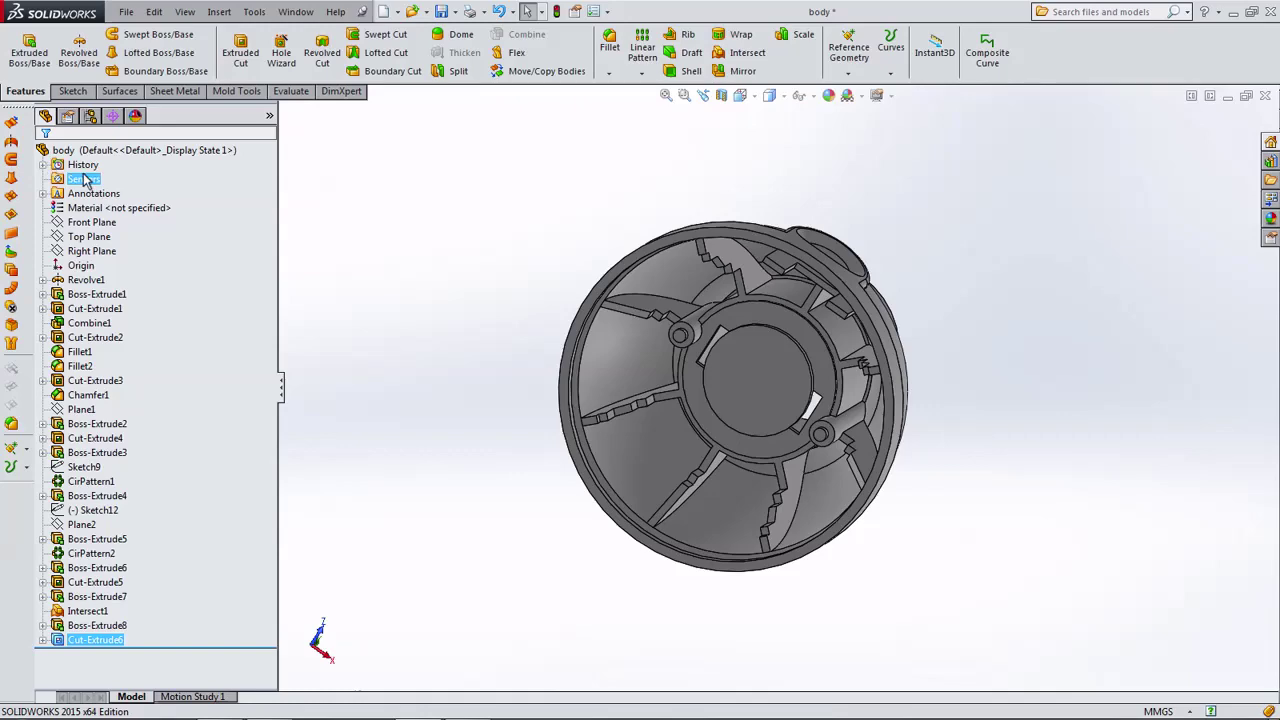
mouse_move(386, 457)
middle_mouse_down()
mouse_move(517, 486)
mouse_move(343, 443)
mouse_move(224, 496)
mouse_move(459, 435)
middle_mouse_up()
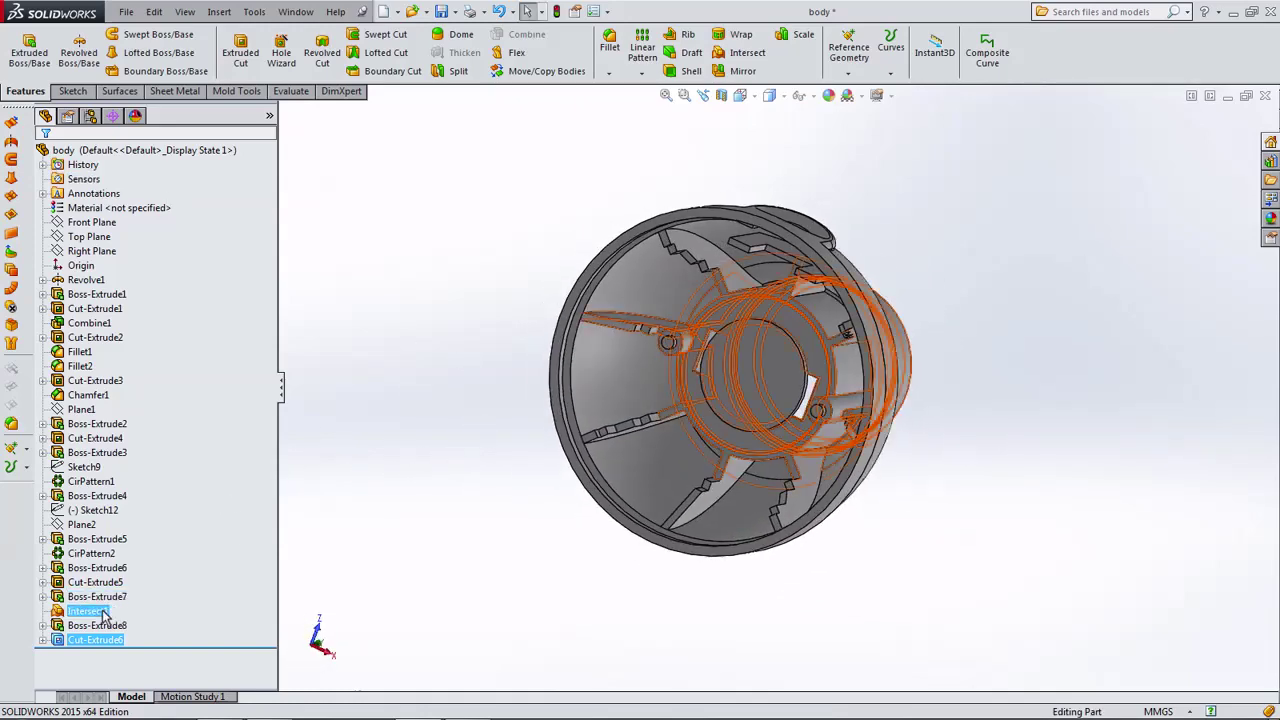
Edit Cut-Extrude6 so it also cuts Through All in Direction 2.
right_click(84, 640)
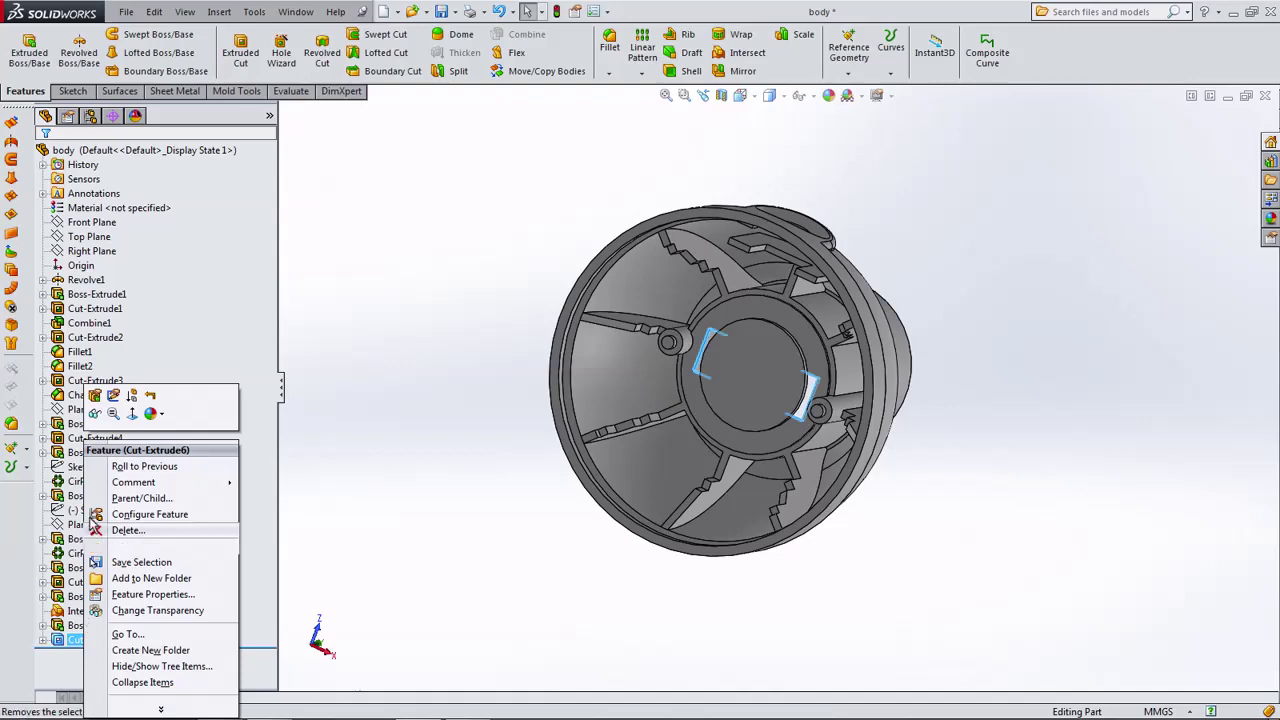
left_click(97, 398)
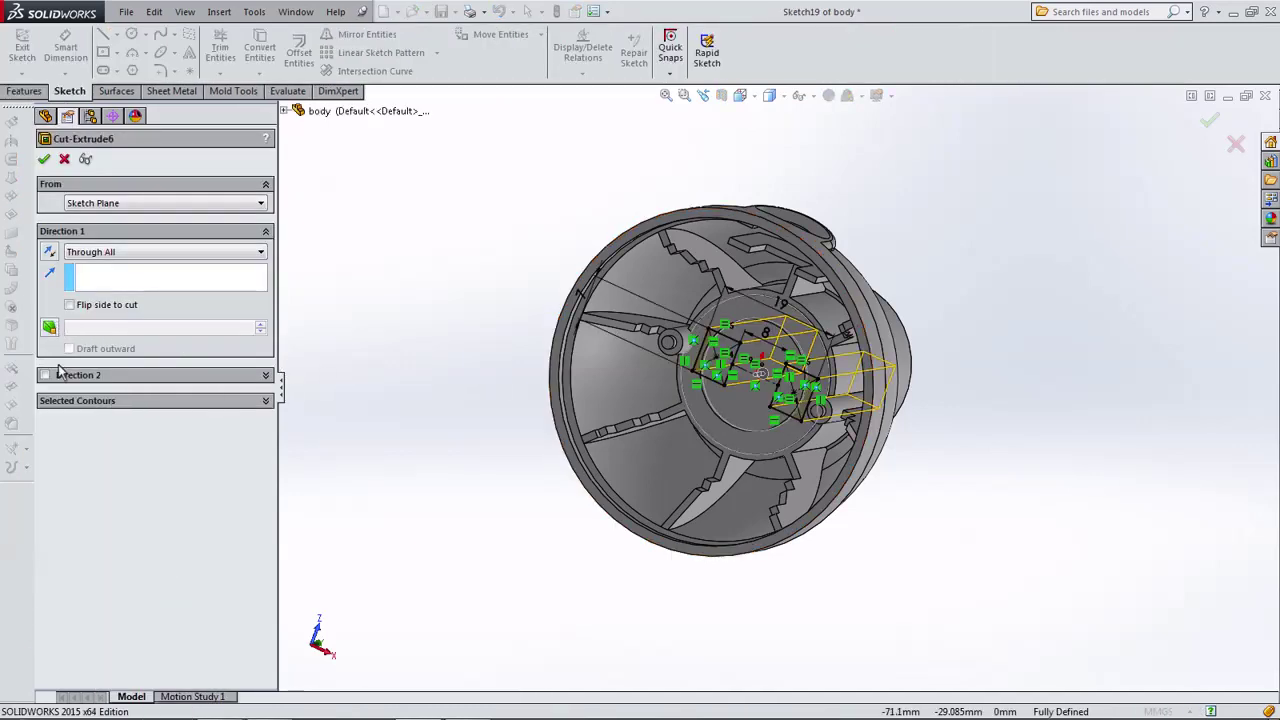
left_click(45, 375)
left_click(100, 395)
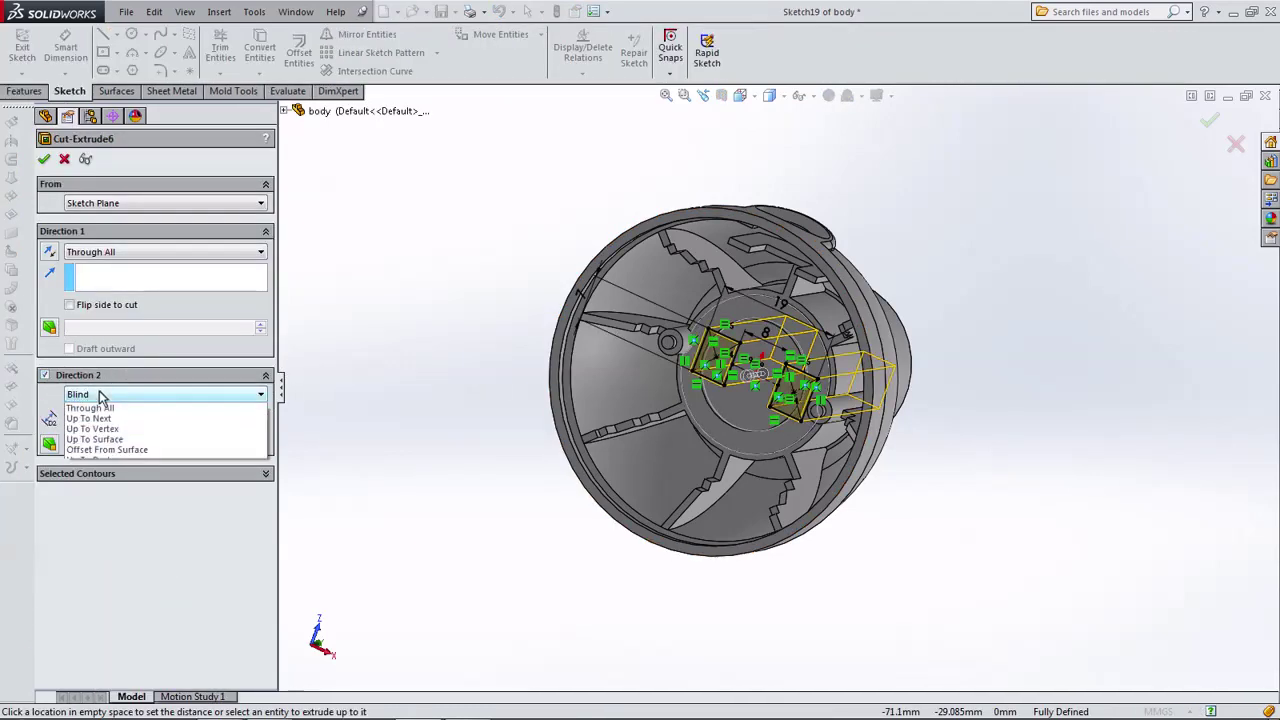
left_click(92, 408)
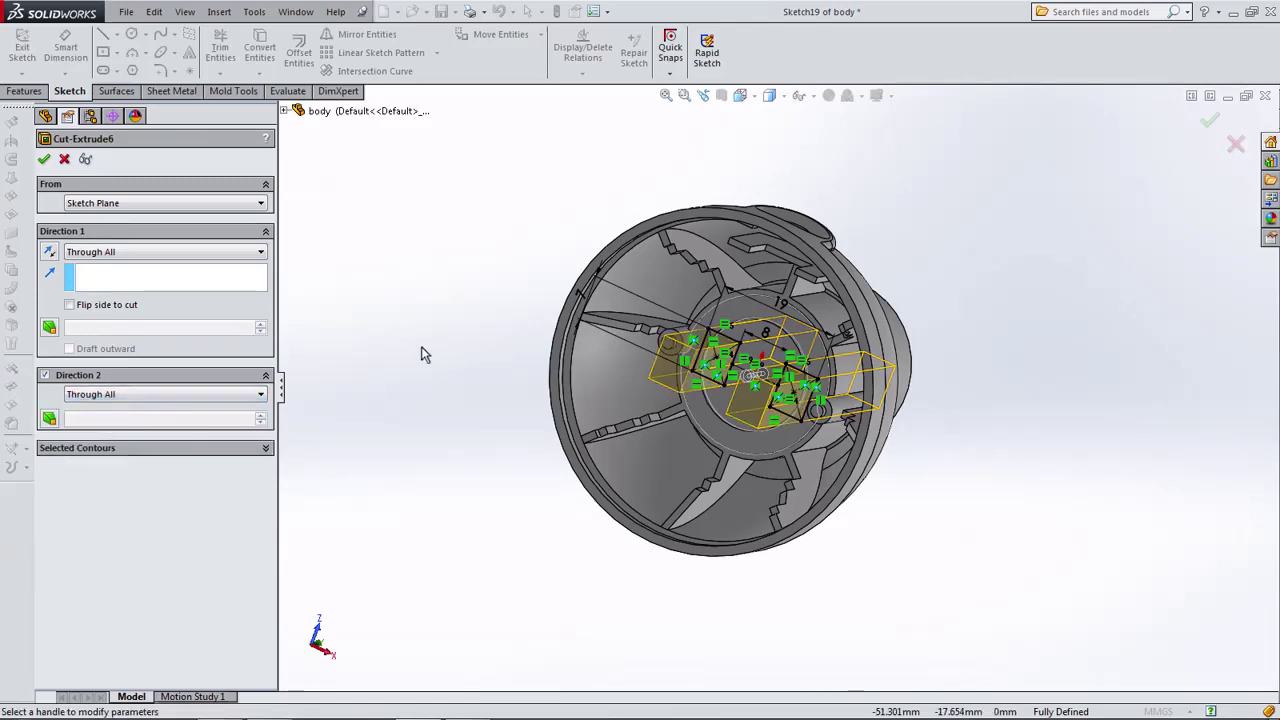
mouse_move(424, 354)
middle_mouse_down()
mouse_move(371, 417)
mouse_move(403, 417)
middle_mouse_up()
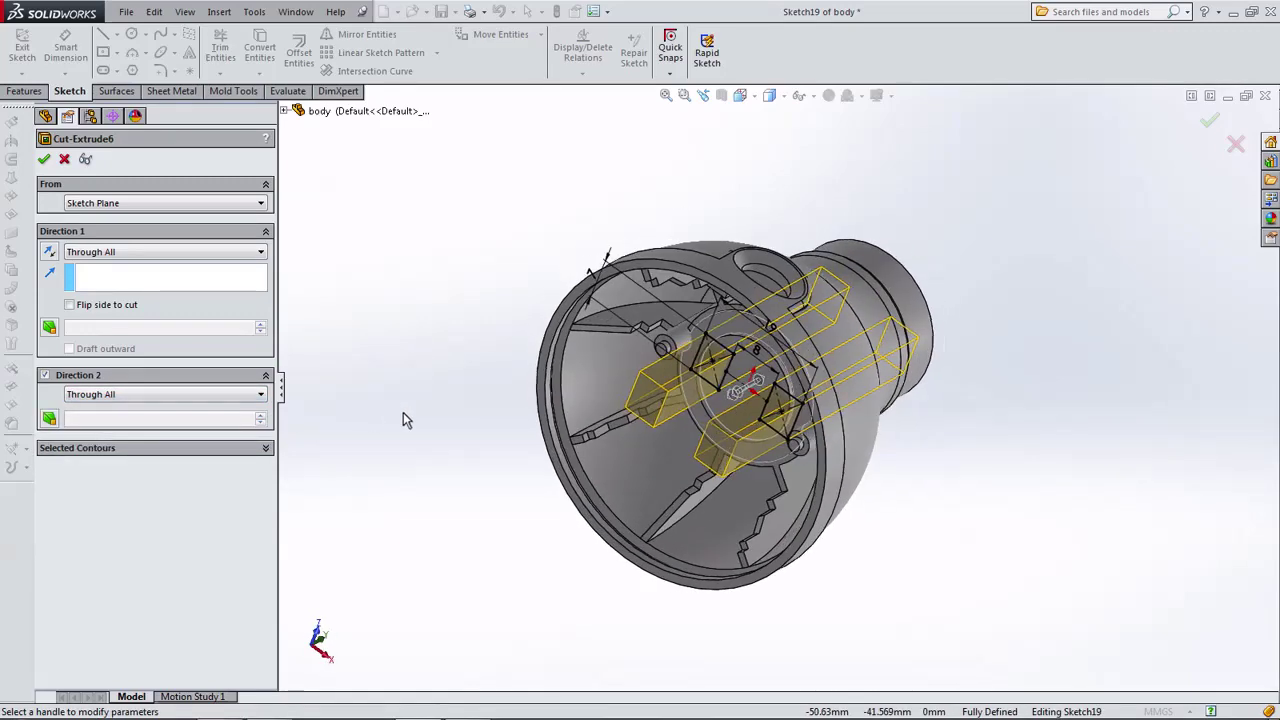
left_click(44, 160)
Inspect the square openings from isometric, Front and Bottom views.
key("ctrl+6")
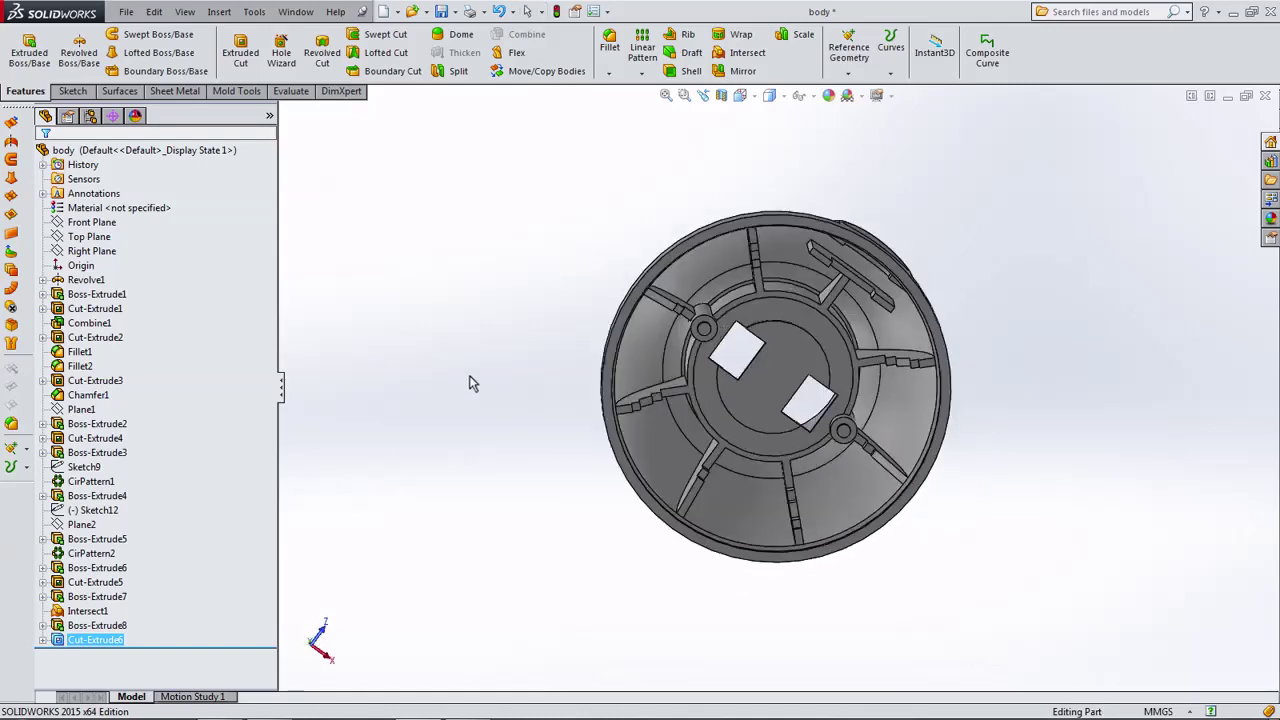
key("ctrl+7")
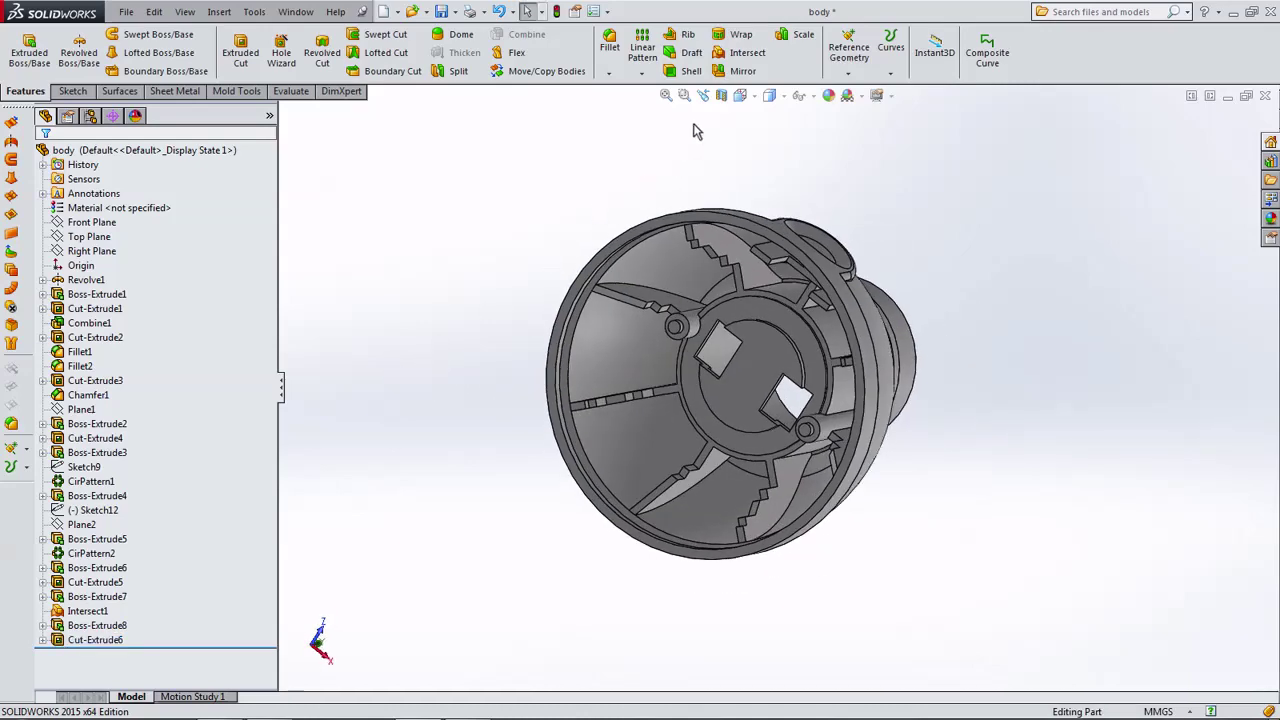
left_click(741, 95)
left_click(764, 165)
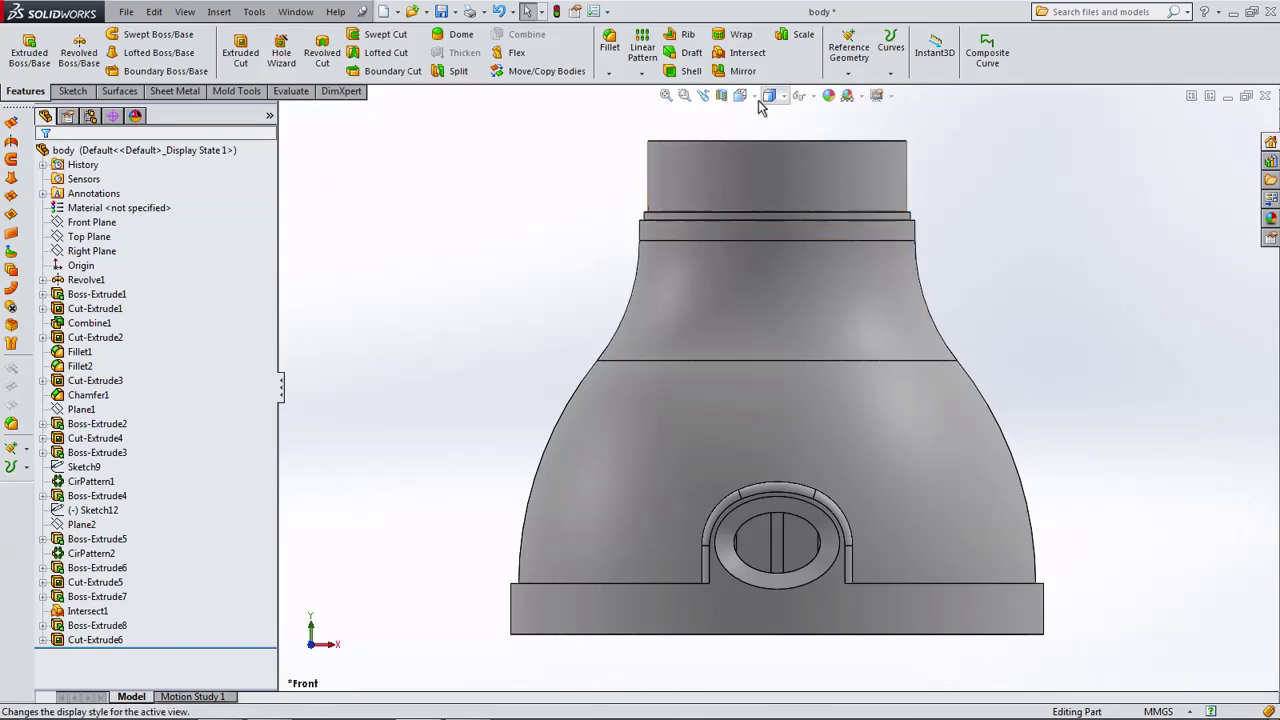
left_click(741, 95)
left_click(762, 182)
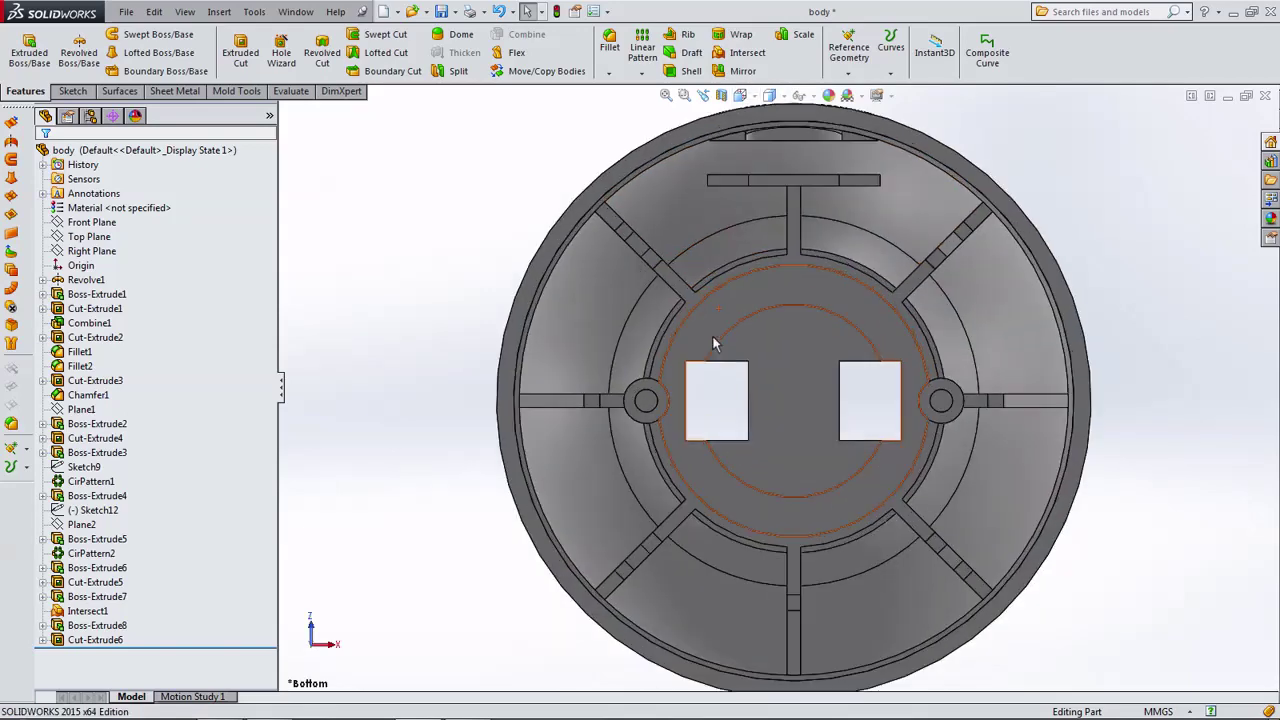
middle_click_drag(713, 343, 590, 258)
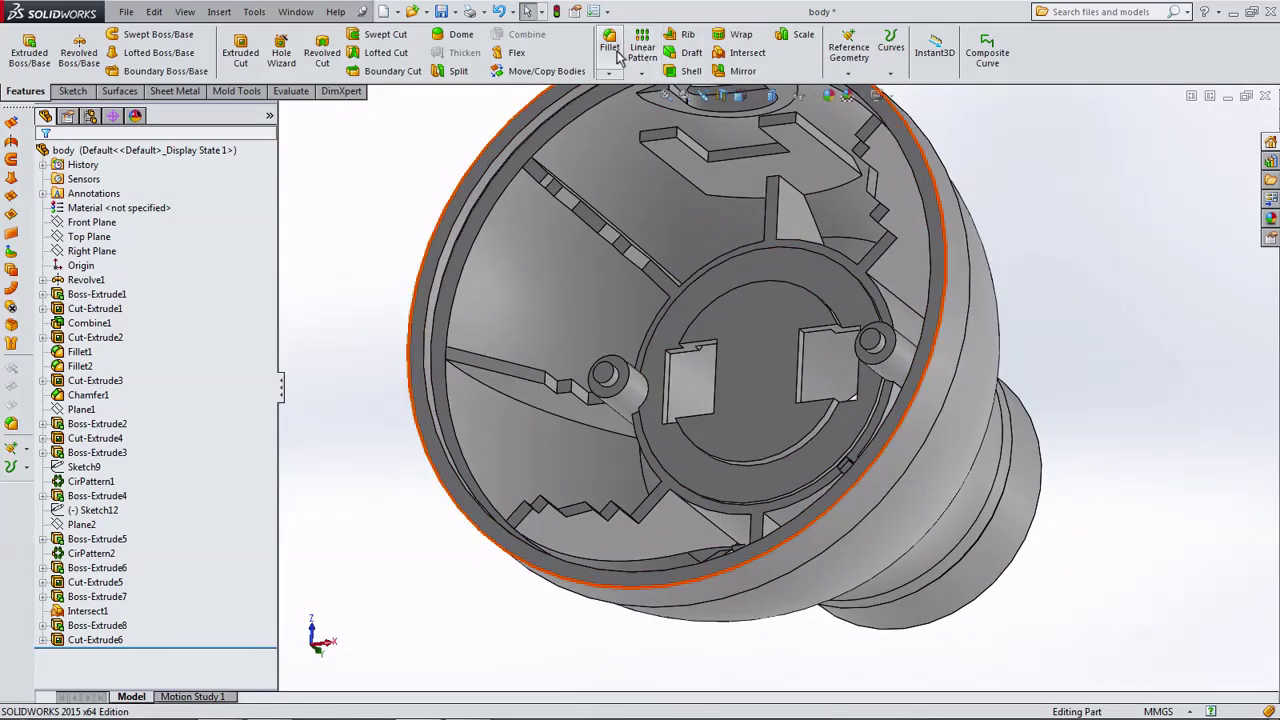
Start a 1.2 mm fillet and select the first four window corner edges.
left_click(612, 47)
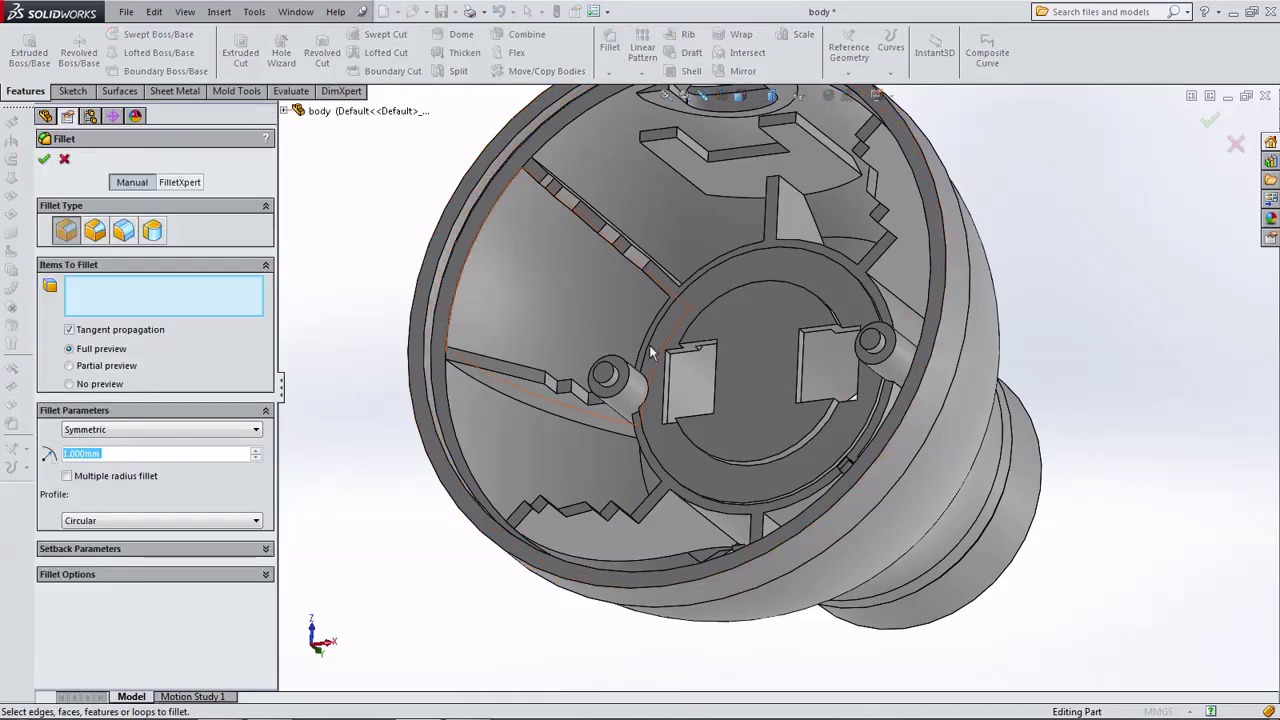
scroll(650, 352, "down", 3)
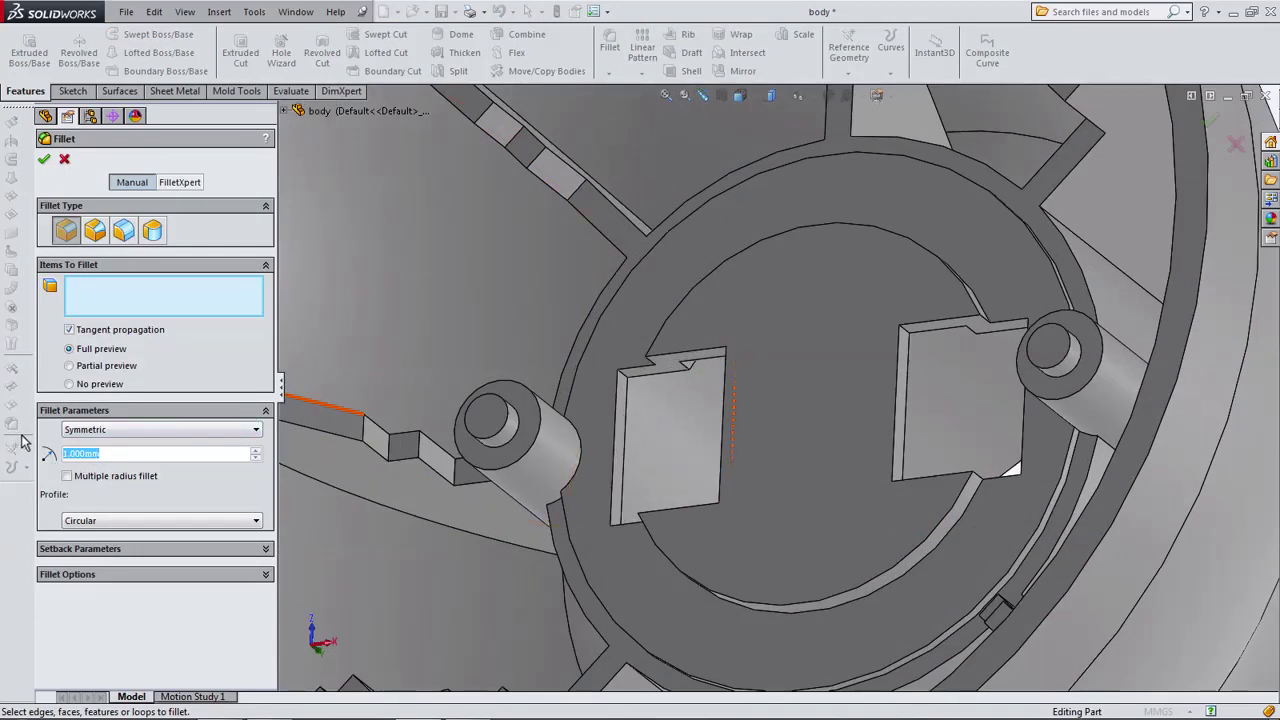
type("1.2")
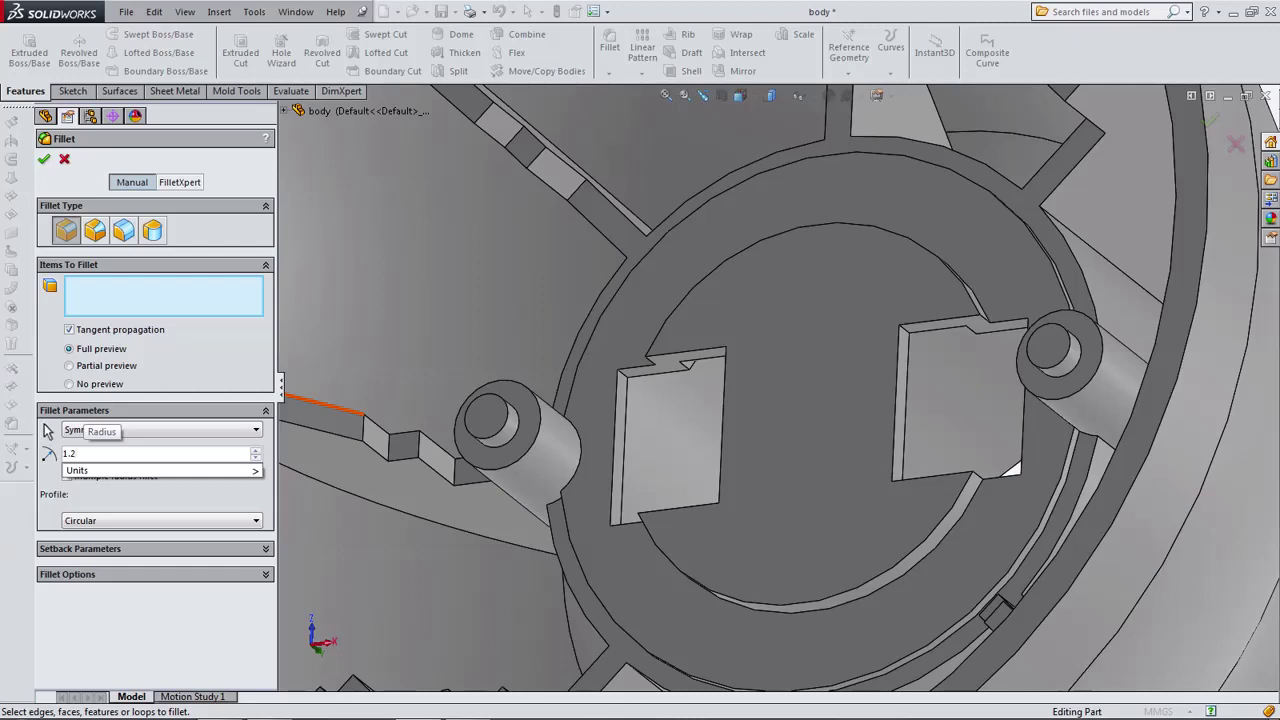
key("Return")
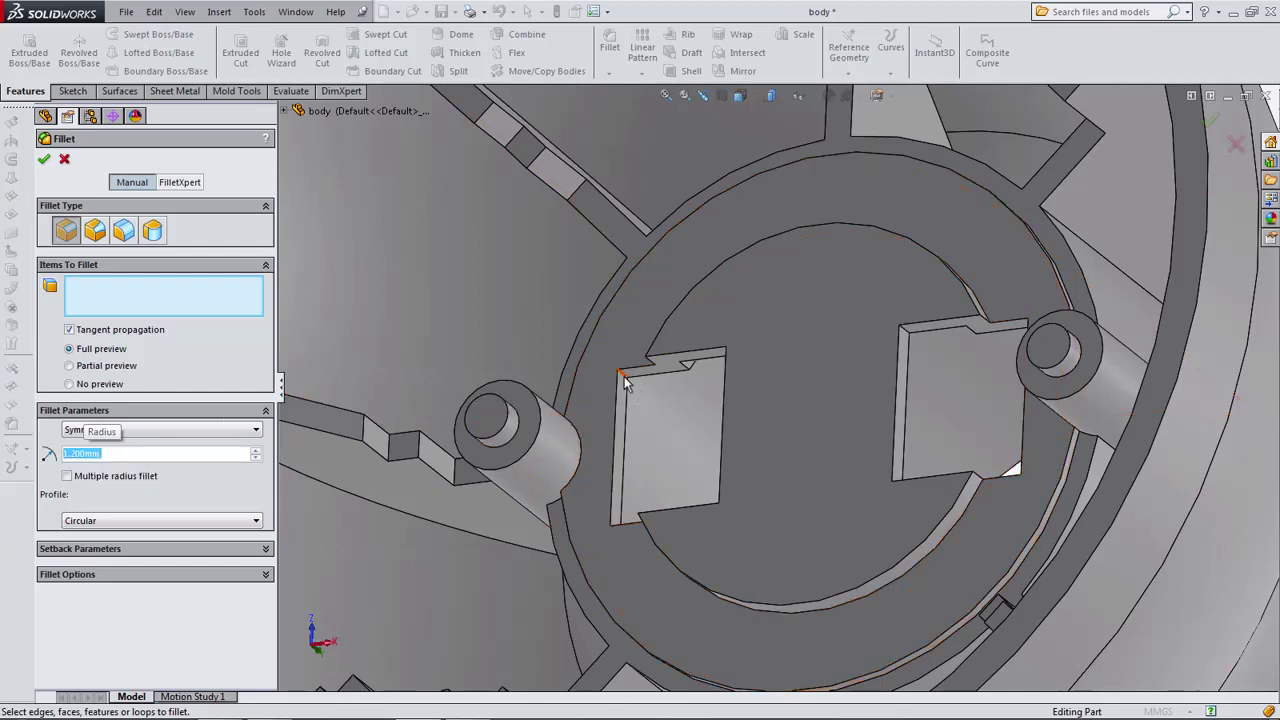
left_click(622, 377)
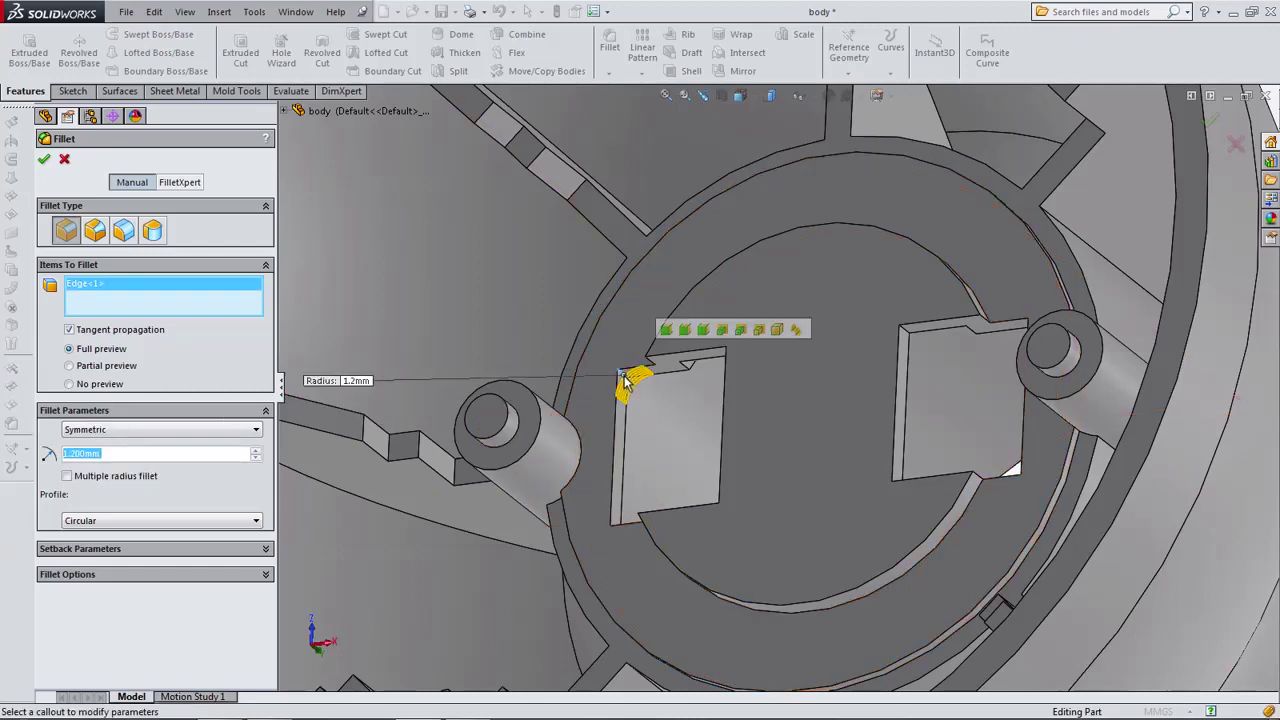
left_click(905, 330)
mouse_move(745, 401)
middle_mouse_down()
mouse_move(836, 380)
mouse_move(809, 392)
middle_mouse_up()
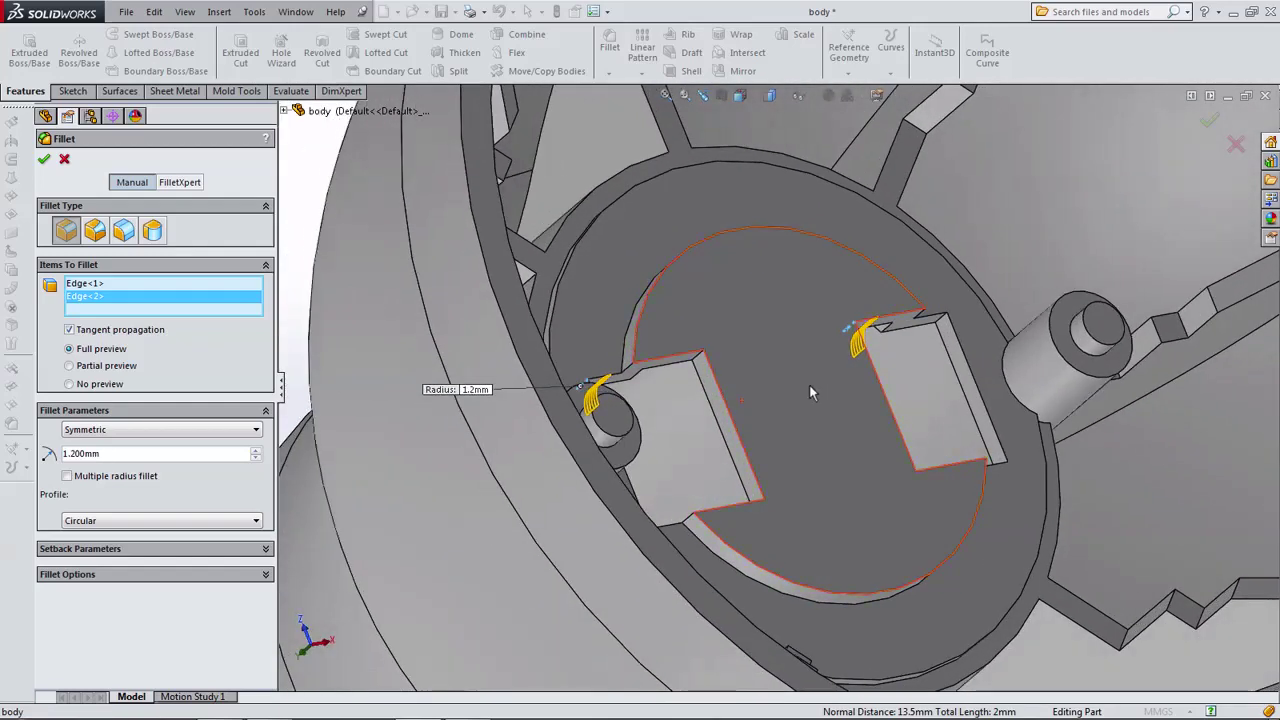
left_click(690, 368)
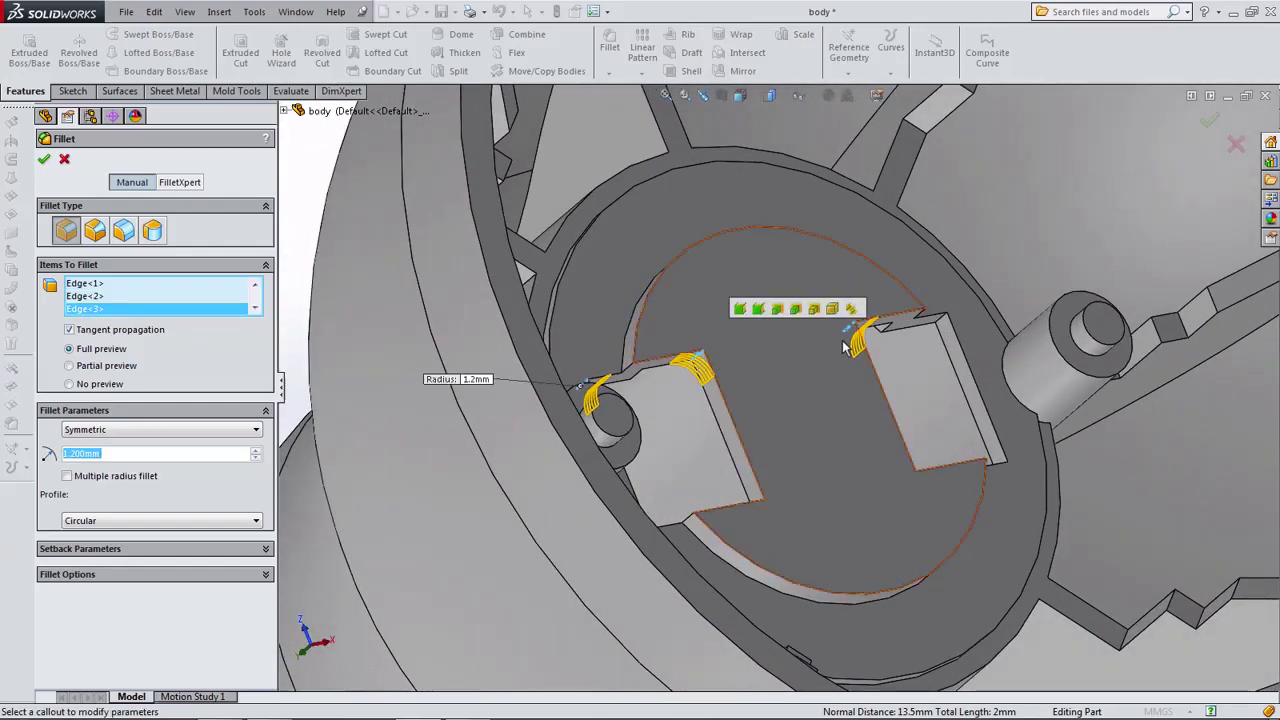
left_click(938, 333)
Add the remaining four window corner edges and accept the 1.2 mm fillet.
mouse_move(891, 353)
middle_mouse_down()
mouse_move(869, 522)
mouse_move(844, 530)
middle_mouse_up()
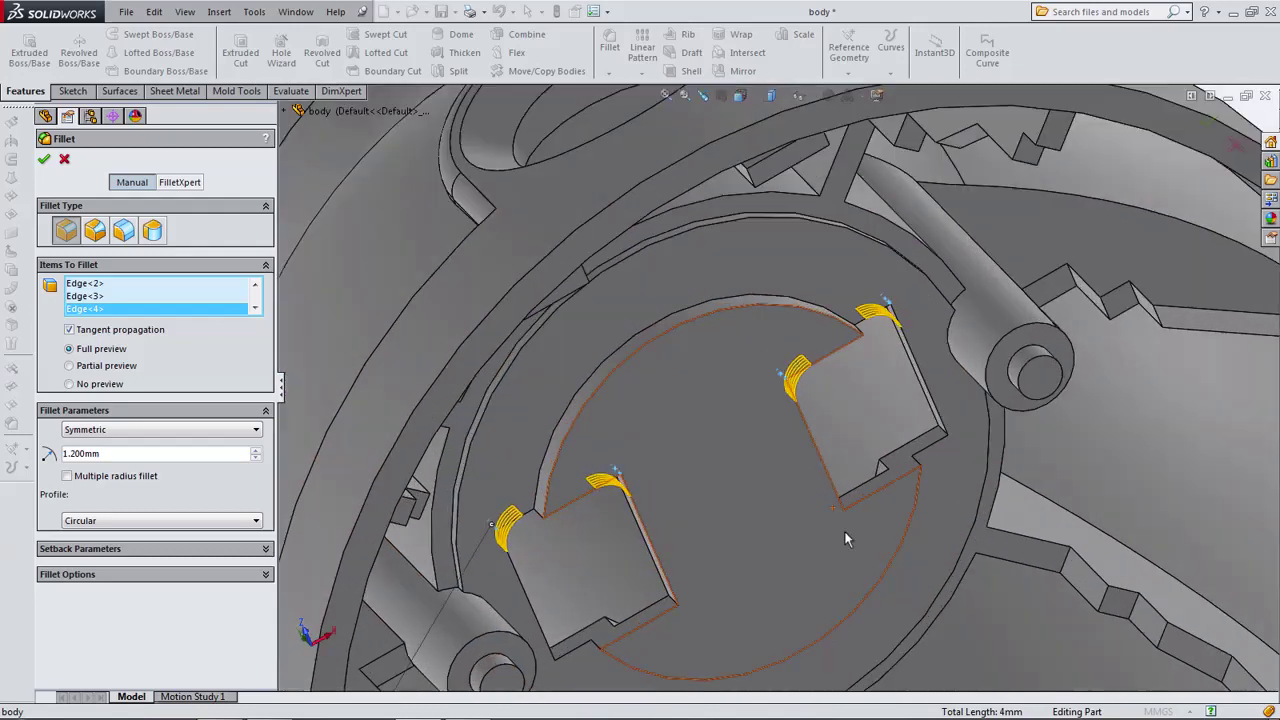
left_click(940, 432)
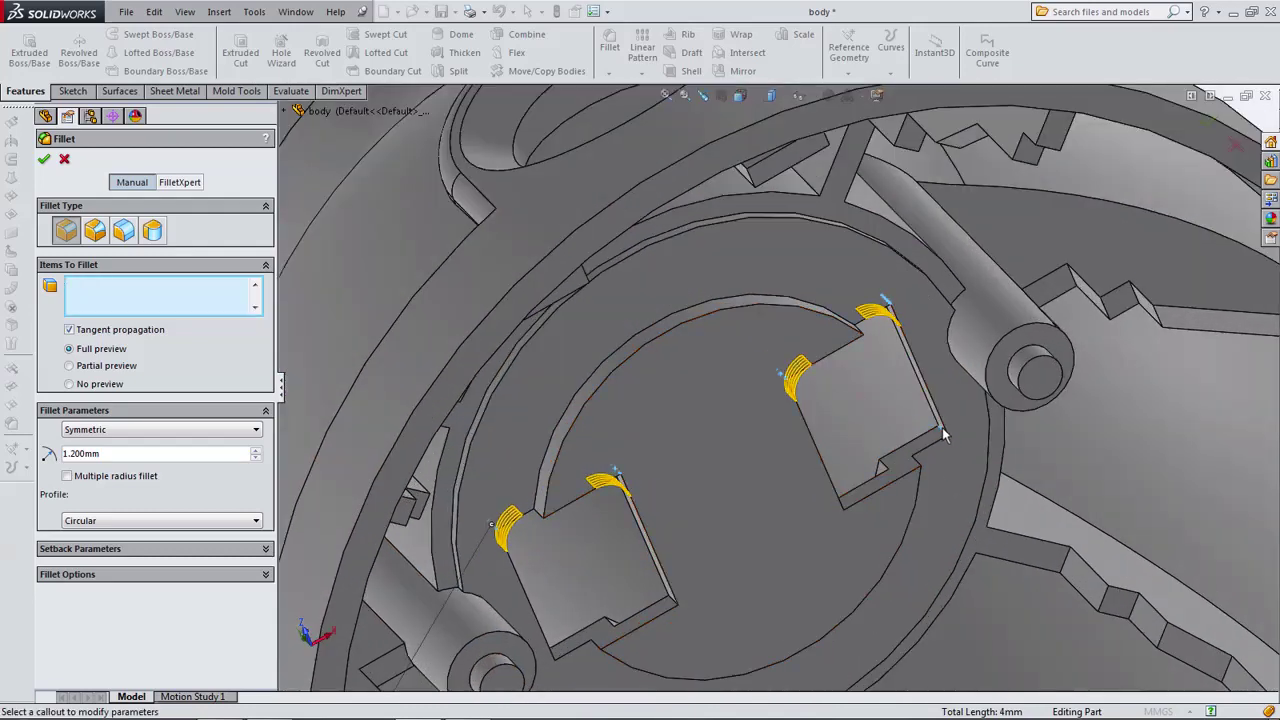
scroll(671, 589, "down", 3)
left_click(679, 563)
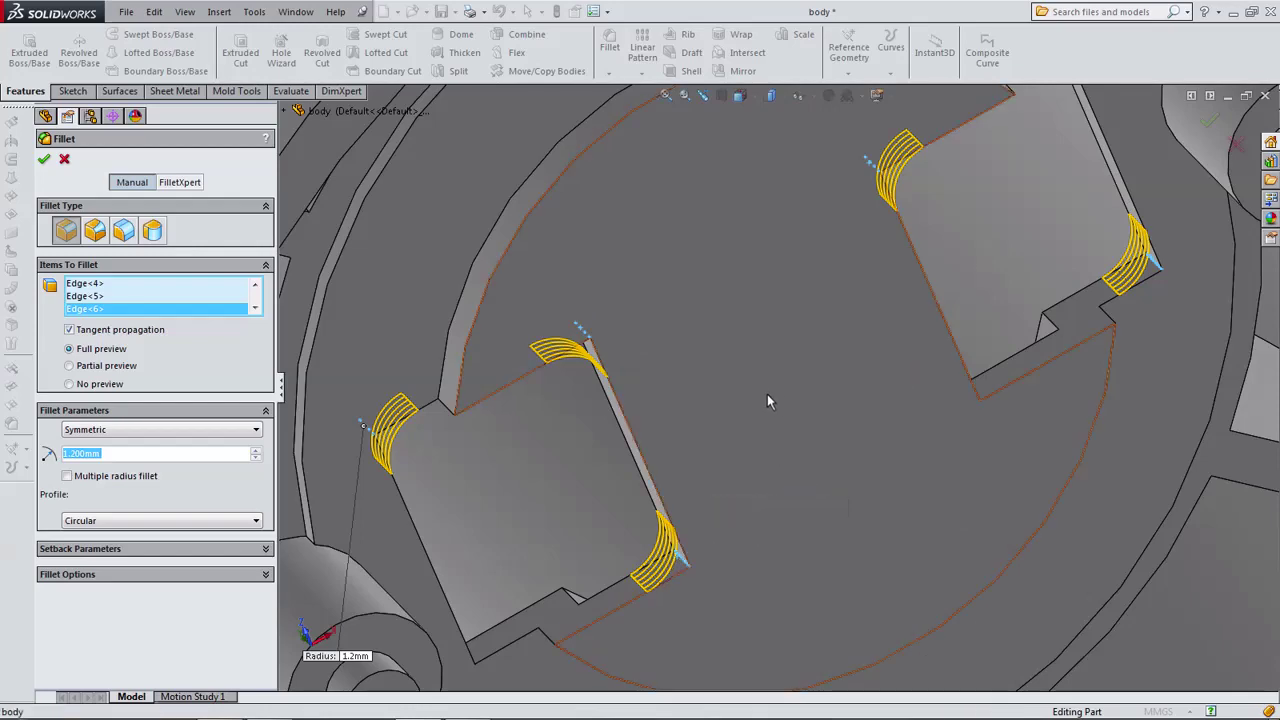
mouse_move(767, 394)
middle_mouse_down()
mouse_move(700, 447)
mouse_move(970, 405)
middle_mouse_up()
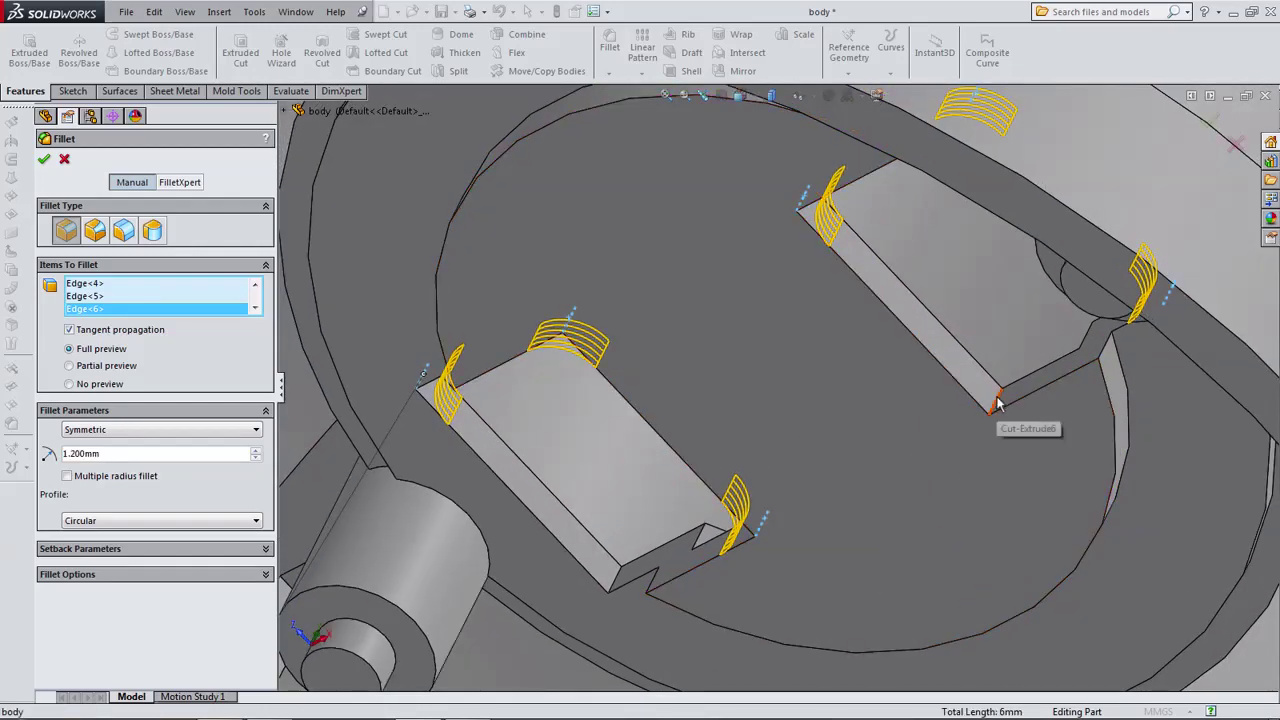
left_click(988, 408)
left_click(617, 583)
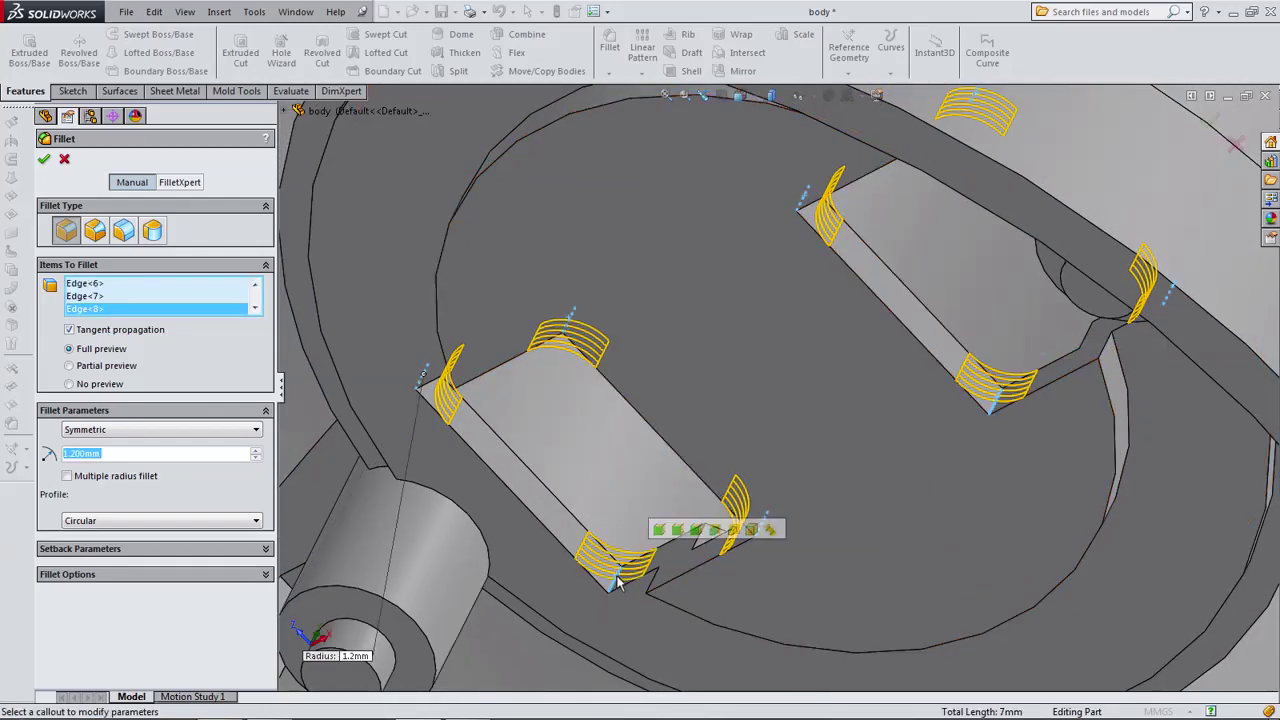
scroll(617, 583, "up", 5)
middle_click_drag(600, 450, 622, 363)
key("f")
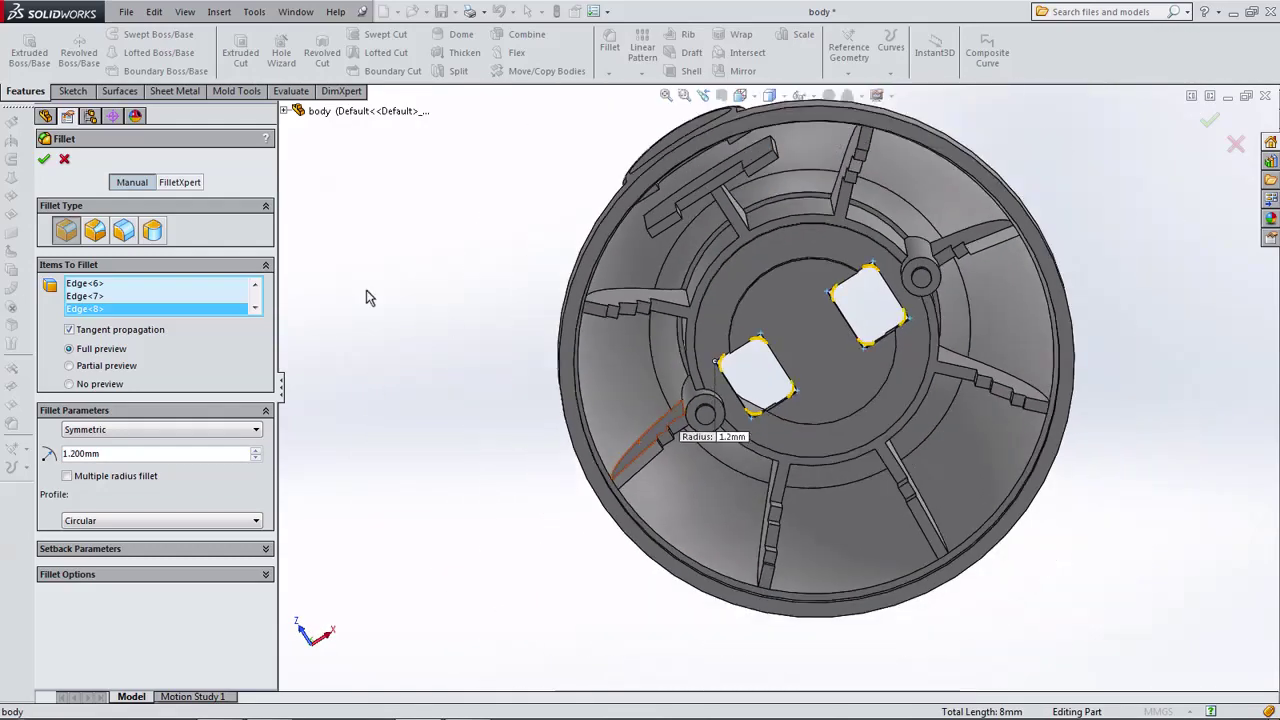
left_click(43, 159)
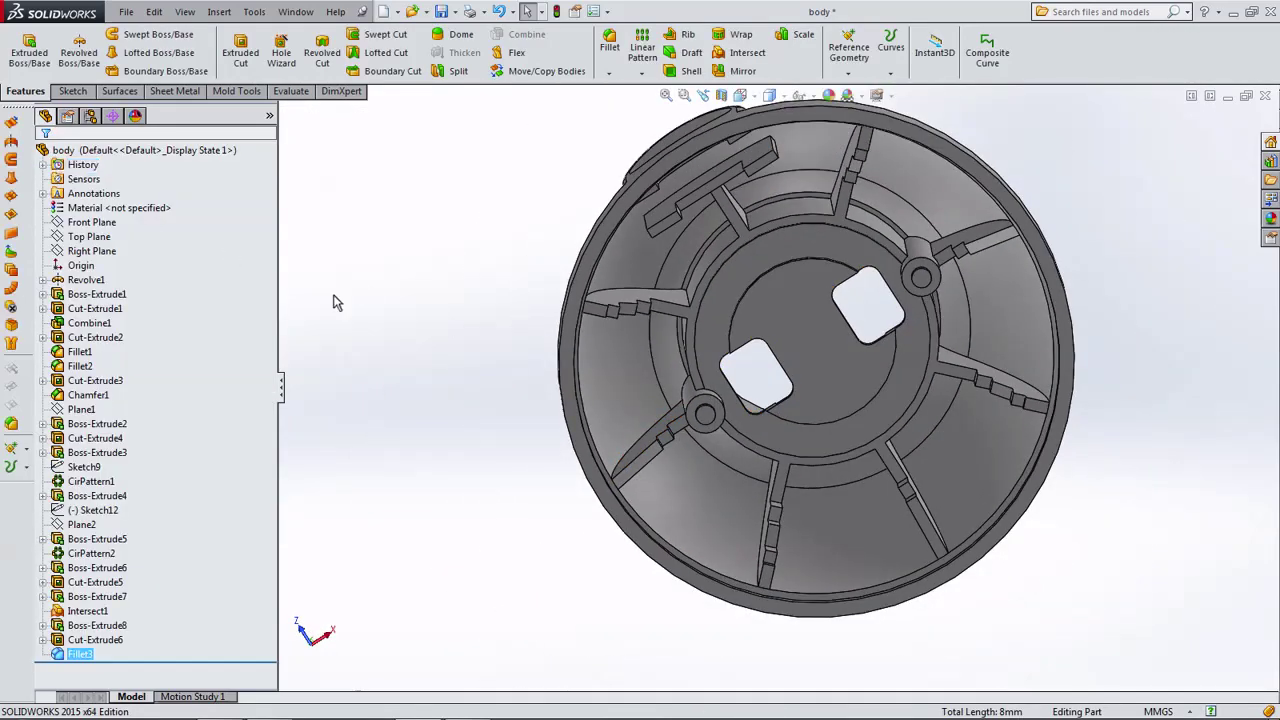
Fillet the step edge around the bell's base rim at 0.5 mm radius.
mouse_move(470, 354)
middle_mouse_down()
mouse_move(426, 335)
mouse_move(491, 471)
mouse_move(551, 317)
mouse_move(540, 356)
middle_mouse_up()
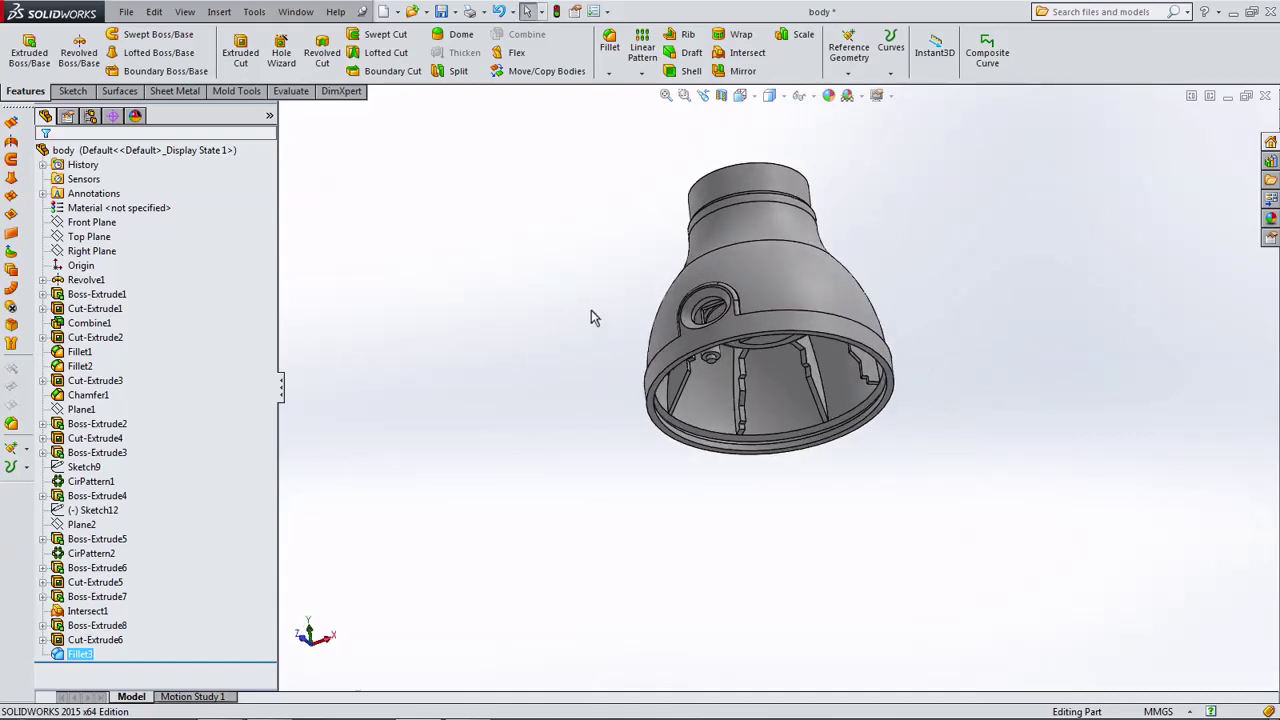
middle_click_drag(591, 300, 592, 441)
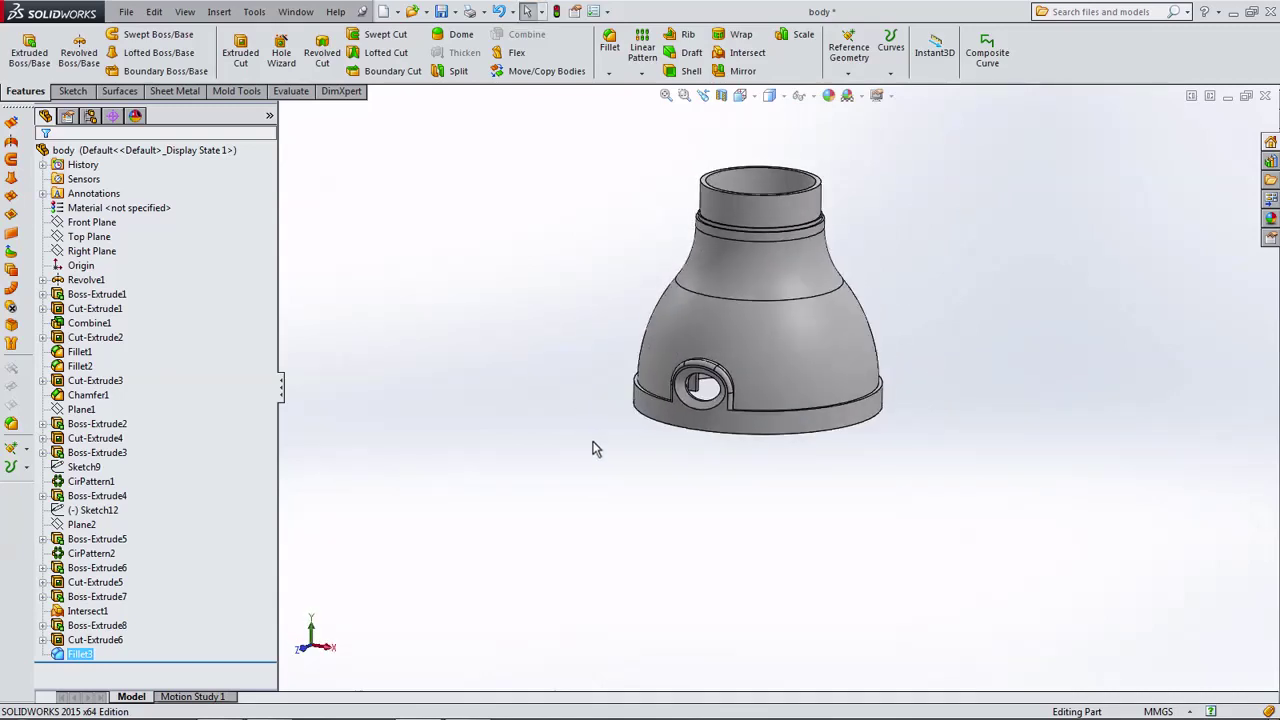
scroll(620, 418, "down", 3)
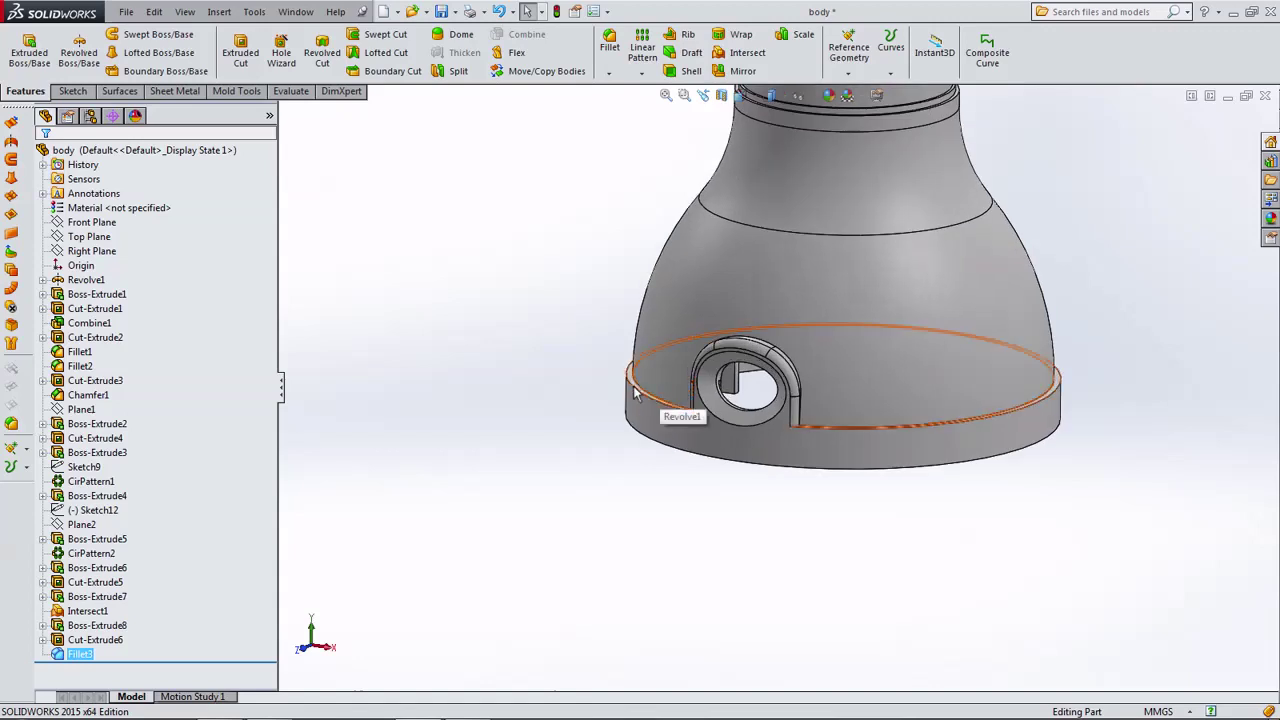
mouse_move(591, 363)
middle_mouse_down()
mouse_move(520, 355)
mouse_move(595, 278)
middle_mouse_up()
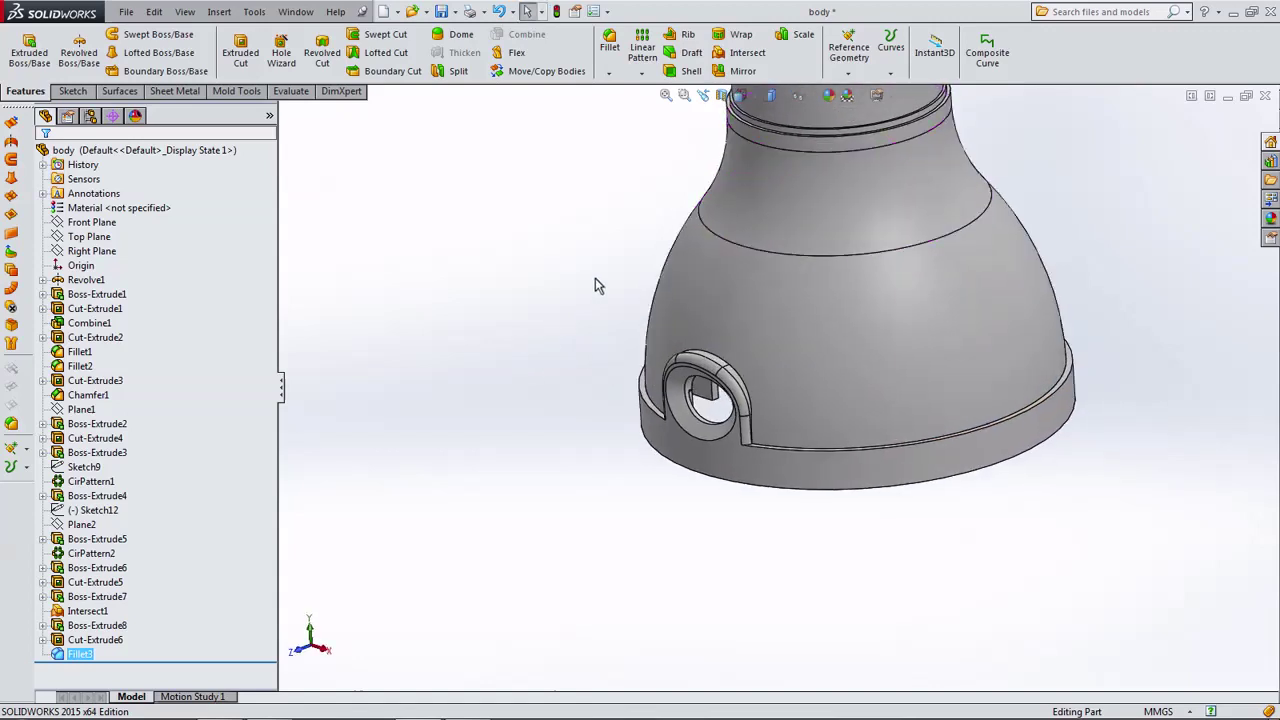
left_click(603, 55)
type("1")
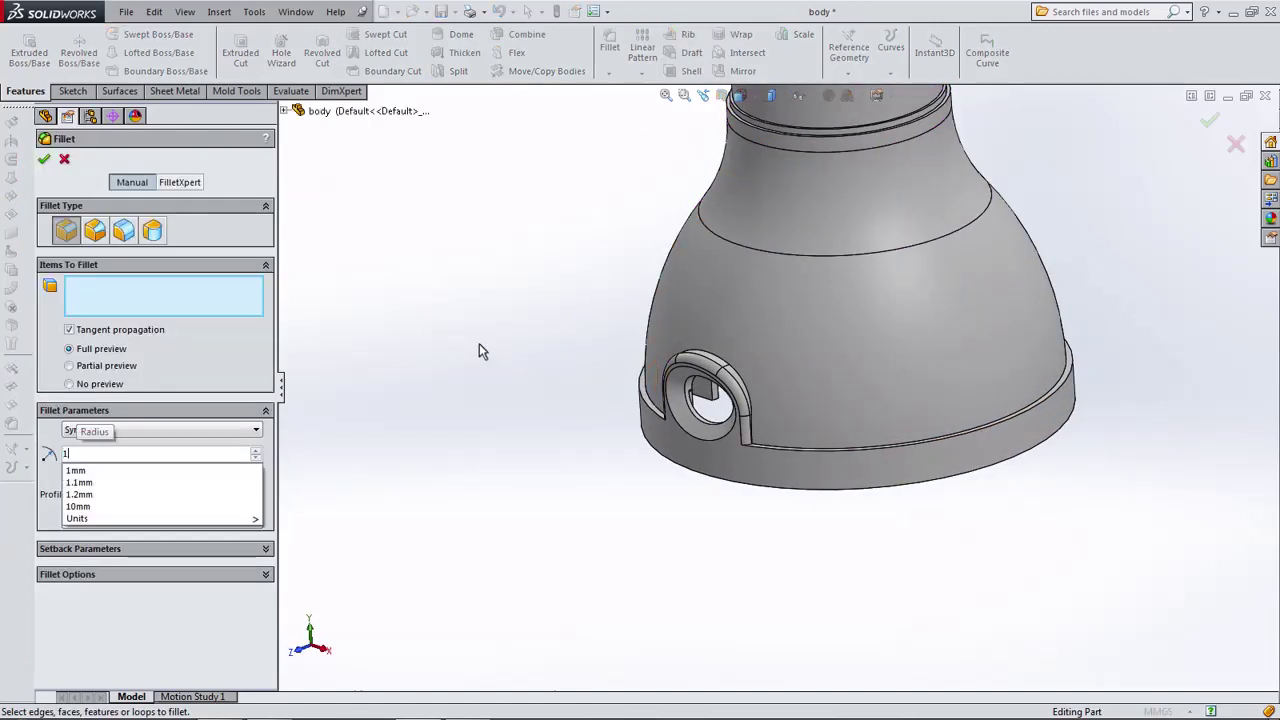
key("BackSpace")
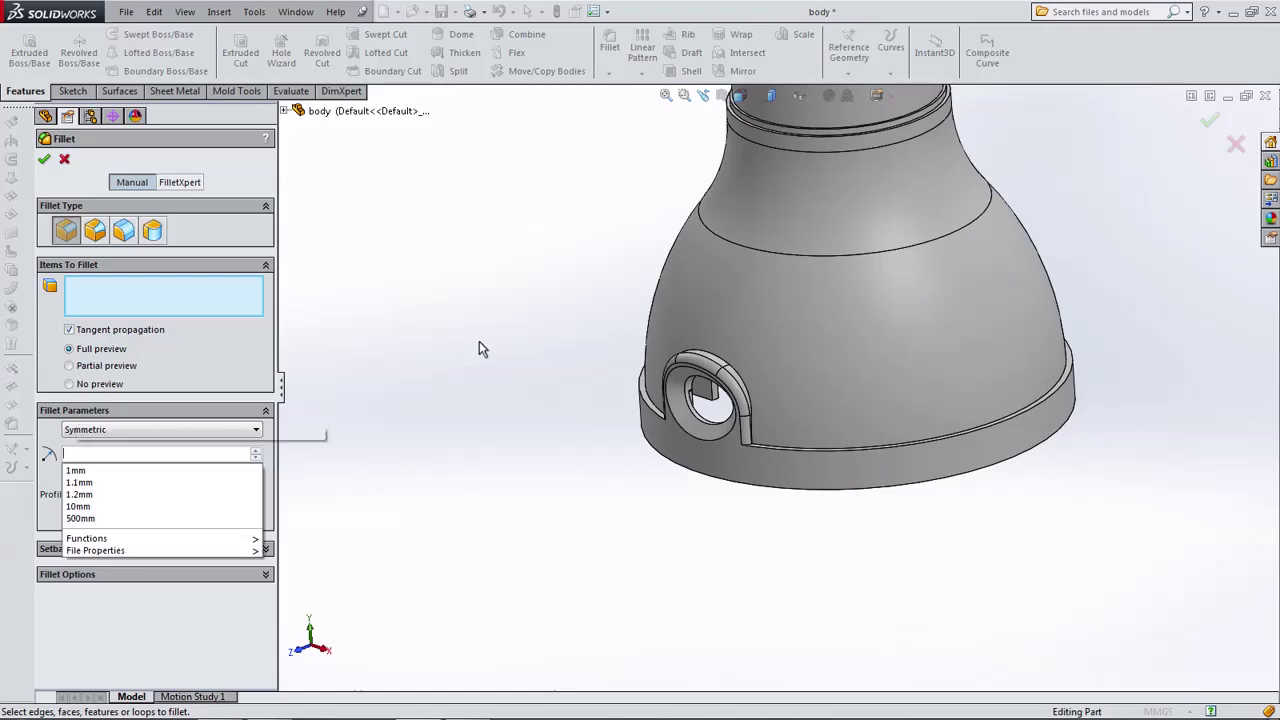
type("0.5")
key("Return")
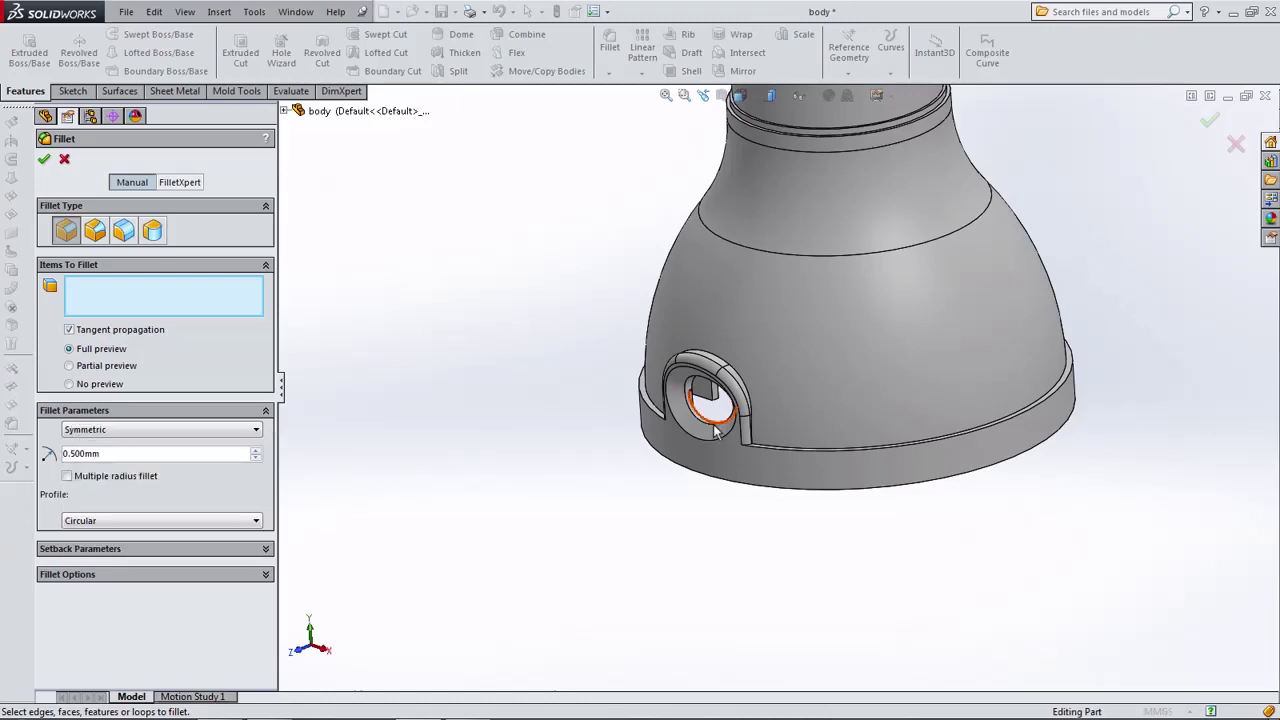
scroll(732, 420, "down", 5)
left_click(732, 415)
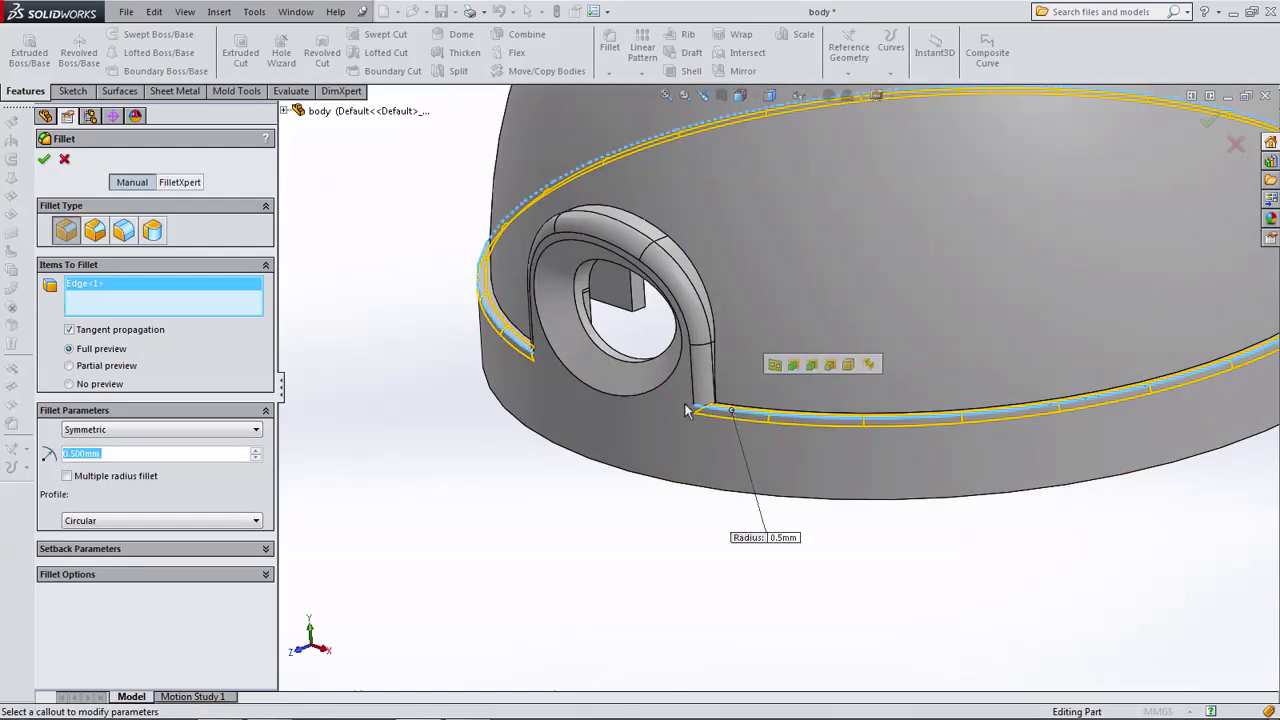
left_click(44, 161)
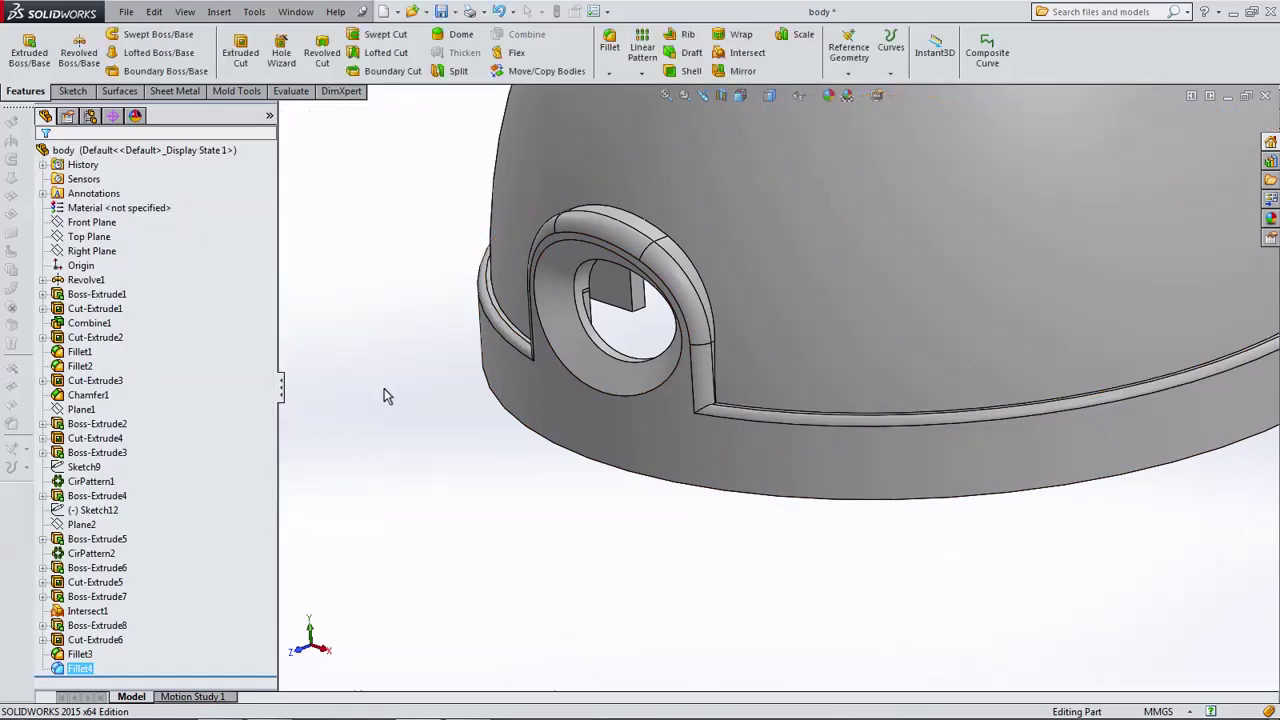
Orbit and zoom out to inspect the filleted base rim.
mouse_move(384, 388)
middle_mouse_down()
mouse_move(473, 340)
mouse_move(560, 356)
mouse_move(533, 364)
middle_mouse_up()
scroll(533, 364, "up", 5)
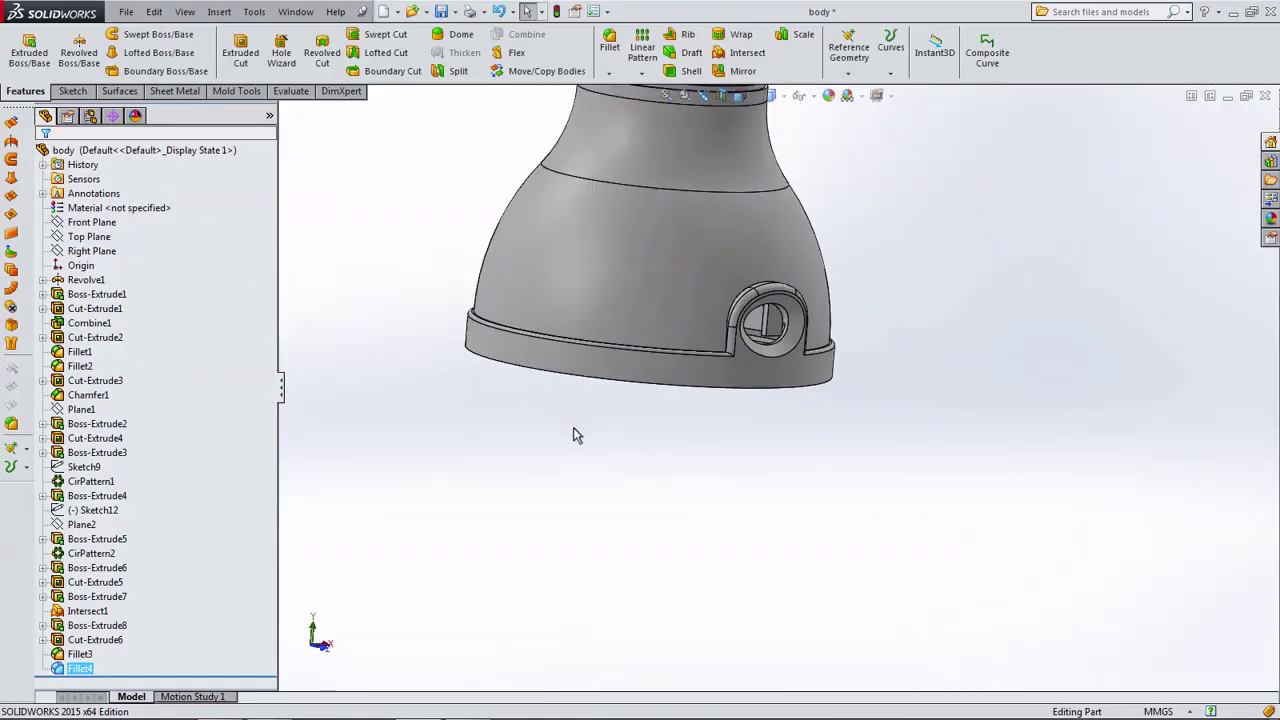
scroll(528, 471, "up", 2)
scroll(598, 384, "up", 2)
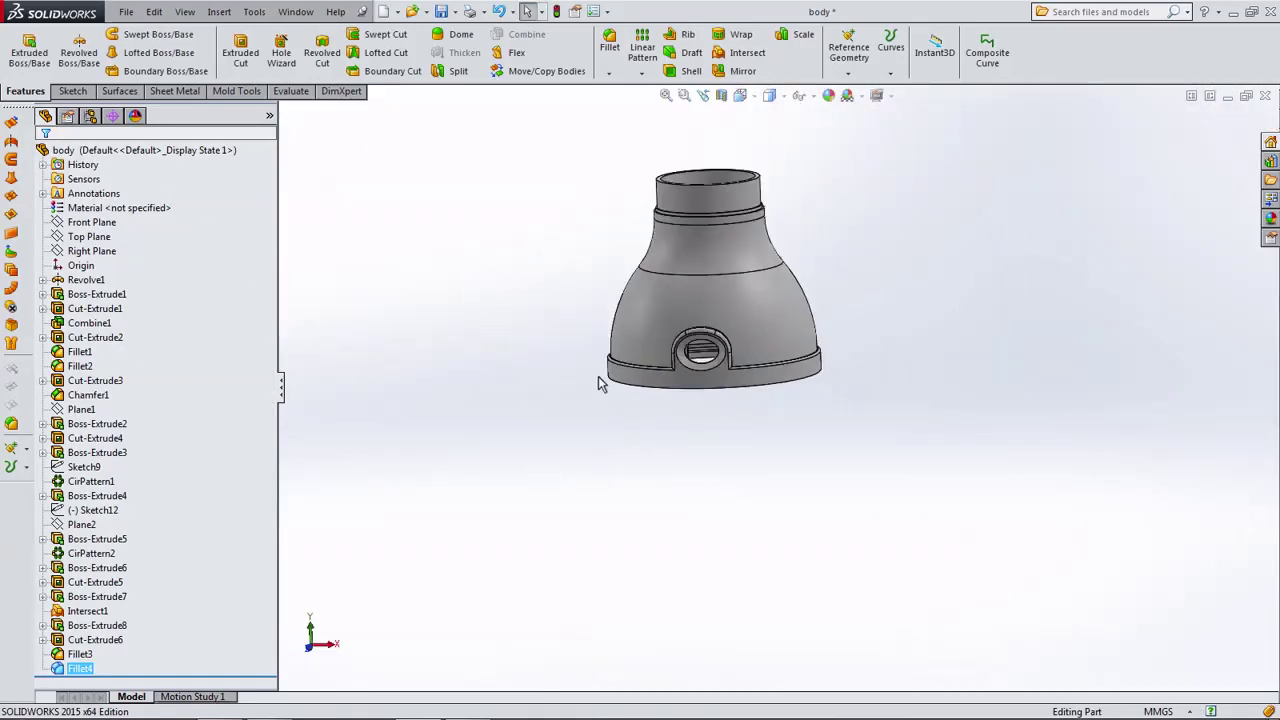
Chamfer the open bottom rim edge at 0.5 mm by 45°.
left_click(608, 73)
left_click(624, 106)
middle_click_drag(567, 331, 463, 198)
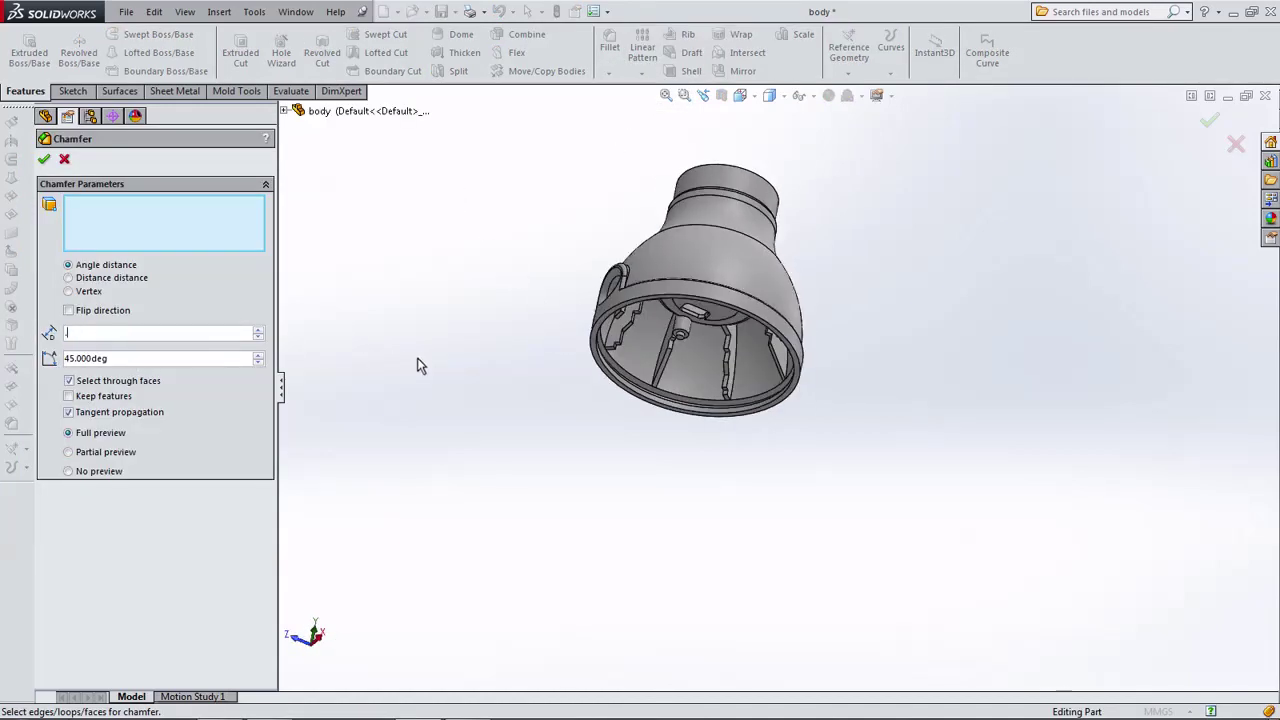
type("0.5")
key("Return")
scroll(552, 327, "down", 3)
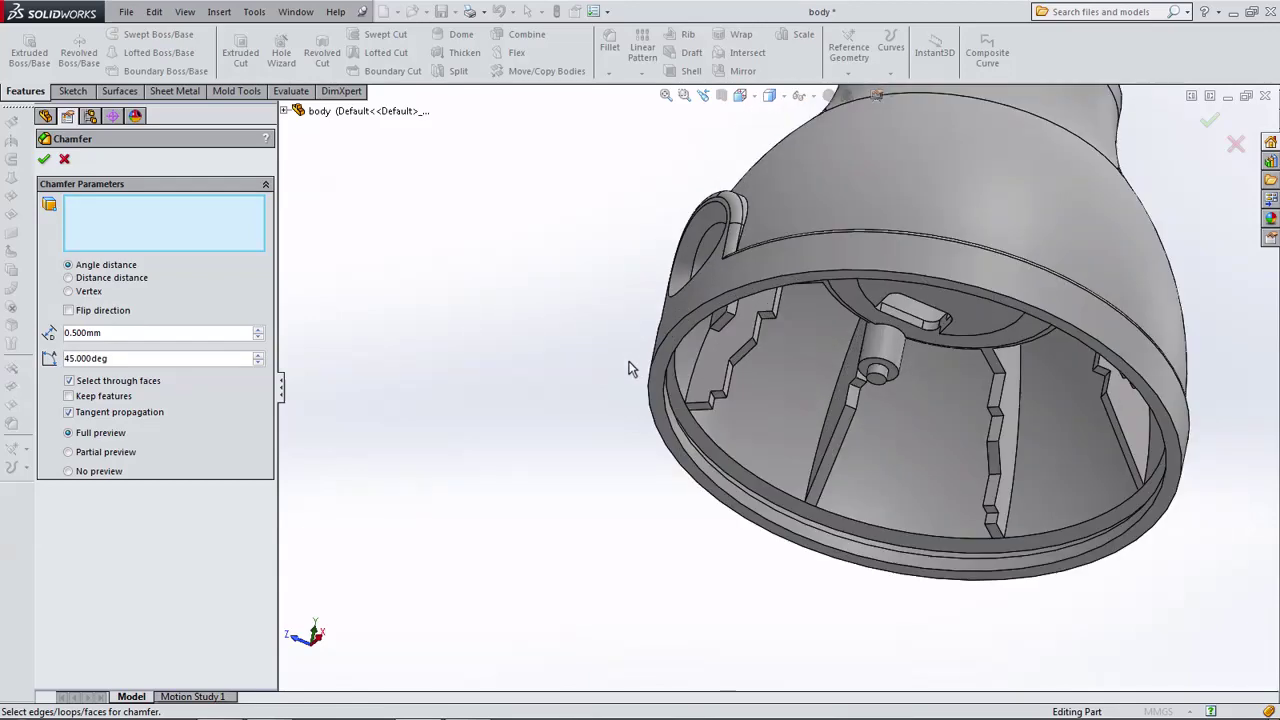
left_click(674, 436)
mouse_move(176, 234)
middle_mouse_down()
mouse_move(391, 229)
mouse_move(250, 228)
middle_mouse_up()
left_click(43, 160)
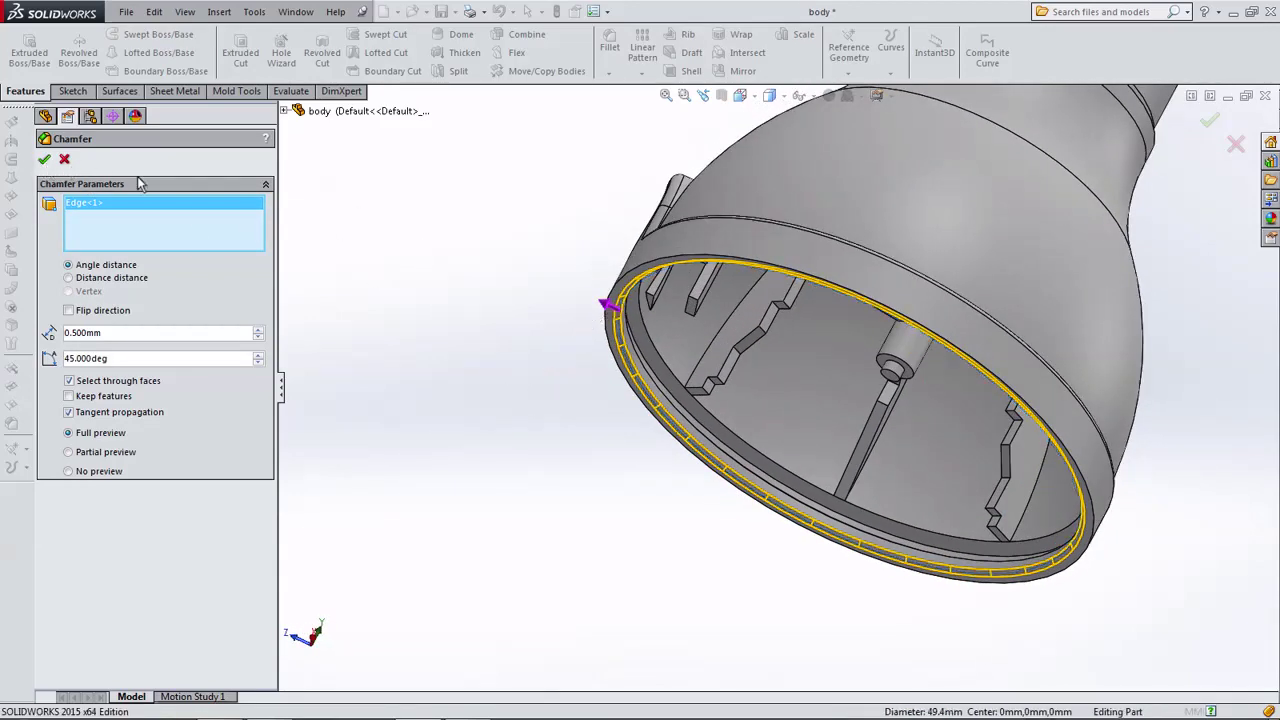
Review the chamfered part in Front view, fitted to the screen, then in Isometric view.
middle_click_drag(412, 290, 709, 145)
left_click(769, 95)
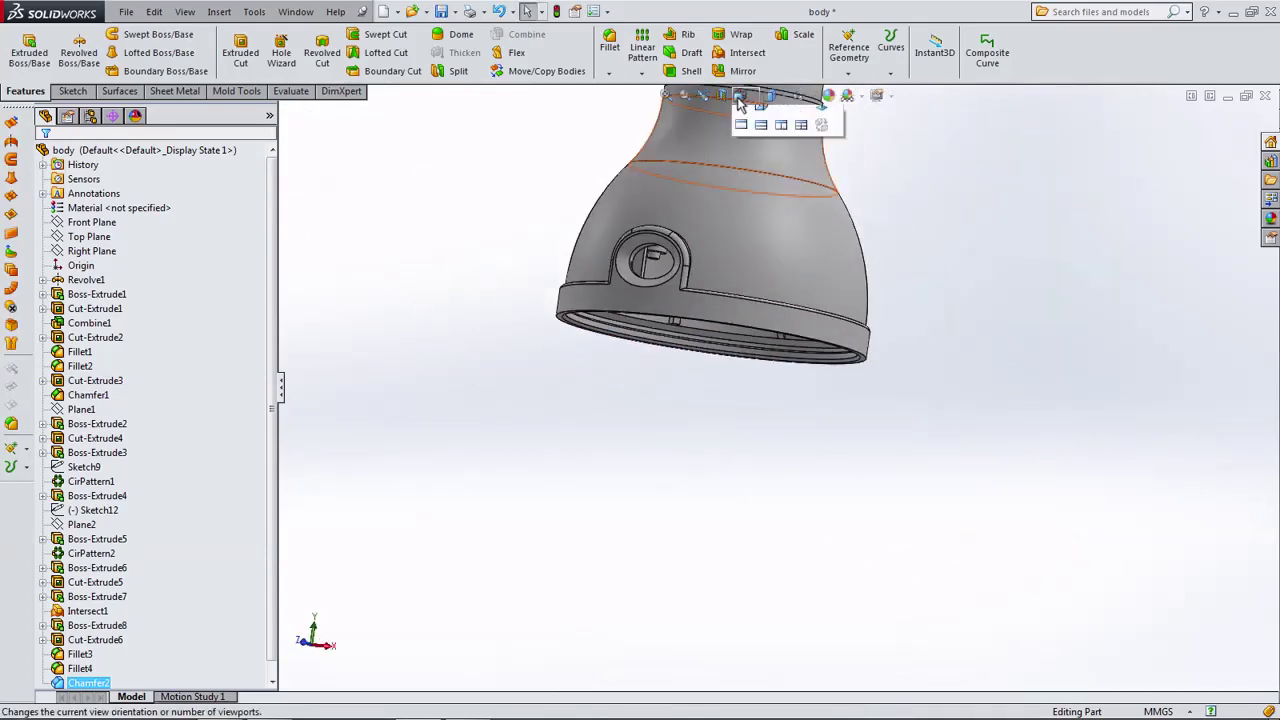
left_click(760, 158)
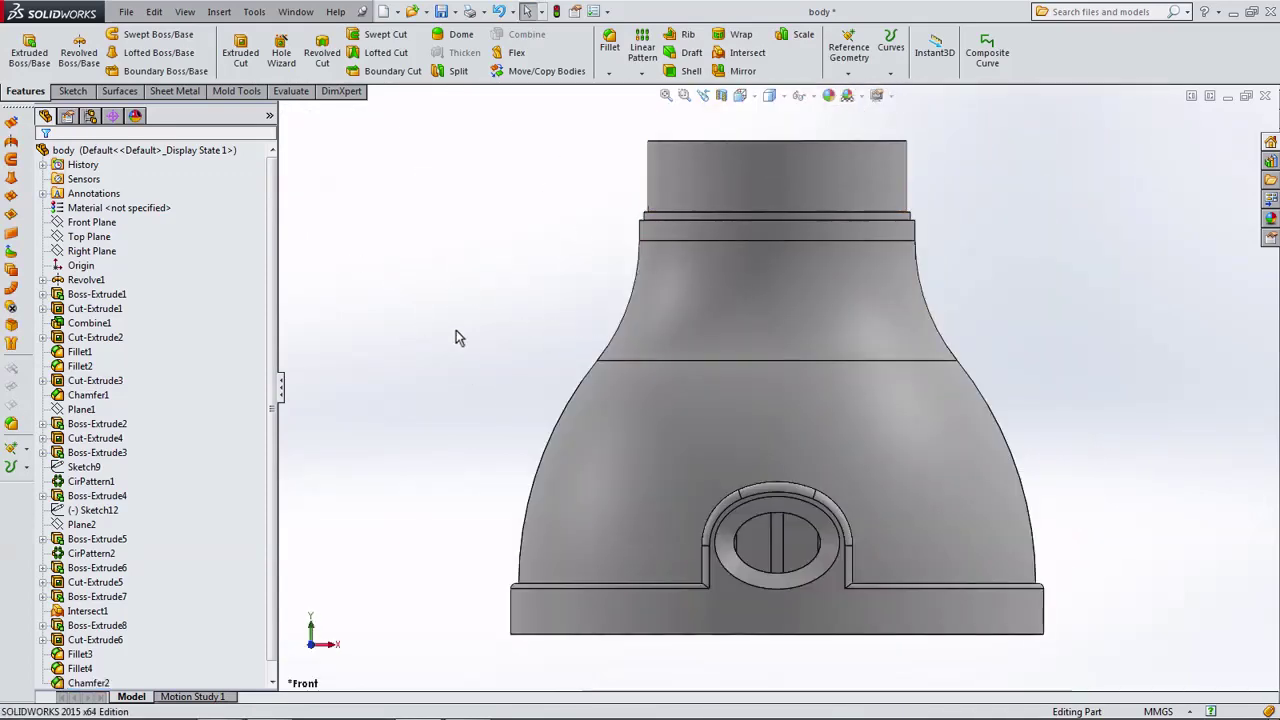
key("f")
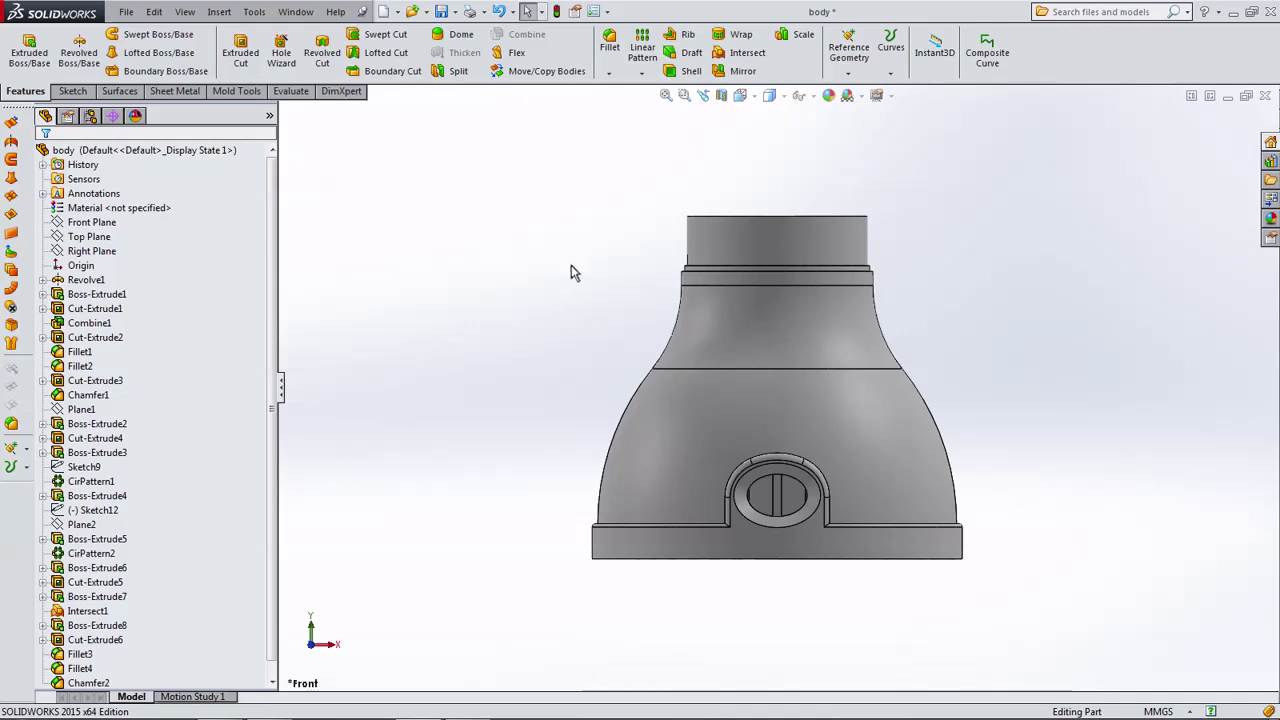
key("ctrl+7")
left_click(842, 56)
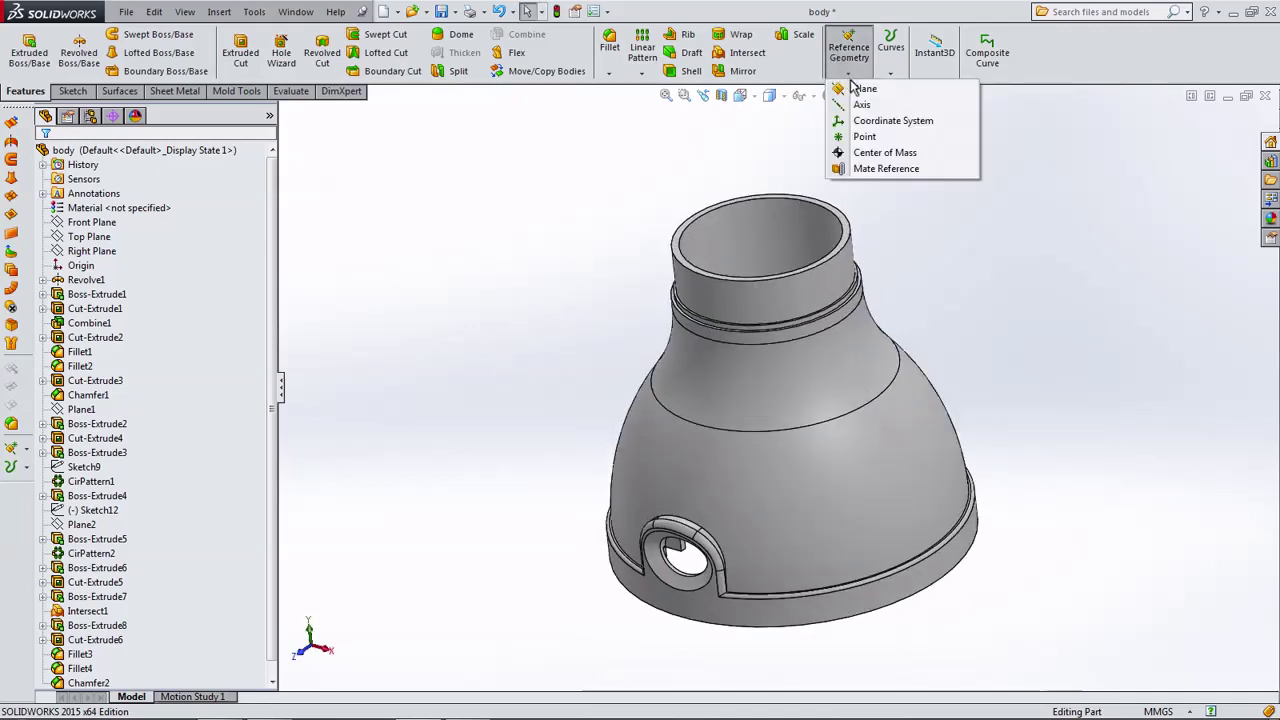
Create Plane3 offset 0.5 mm below the neck's top face, with the offset flipped.
left_click(855, 88)
scroll(709, 266, "down", 5)
left_click(622, 275)
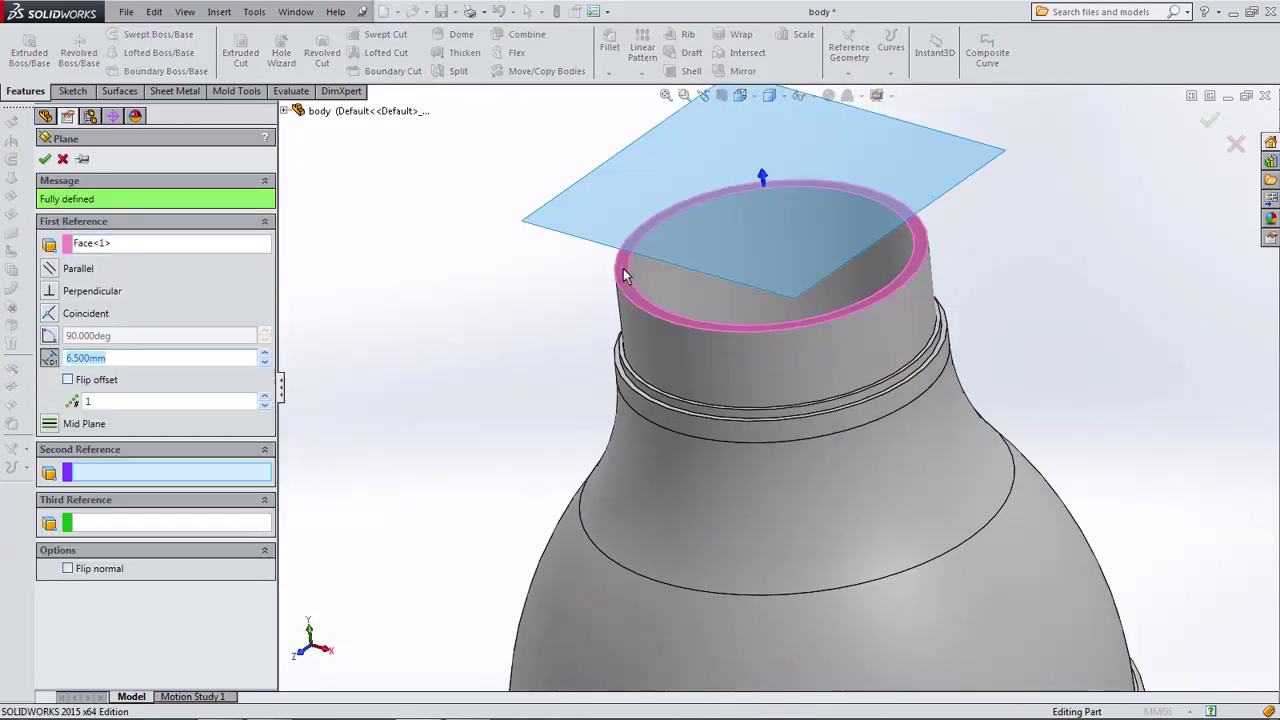
type("0.5")
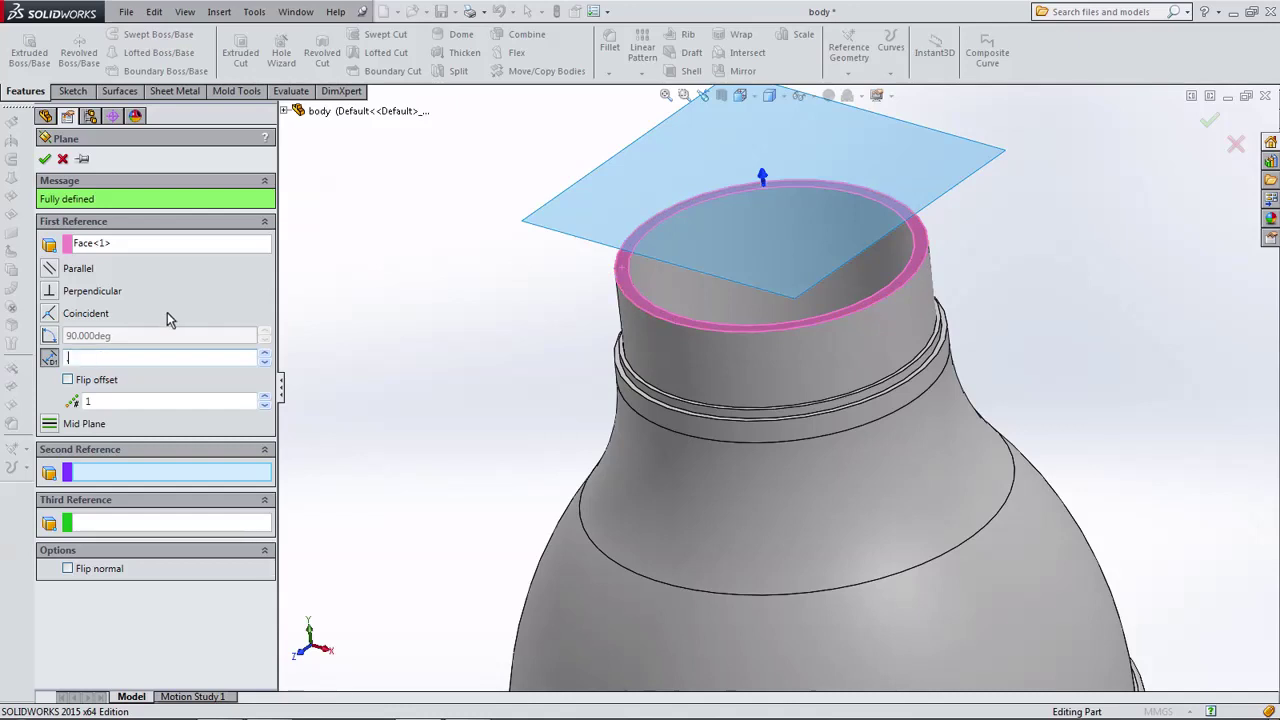
key("Return")
left_click(68, 380)
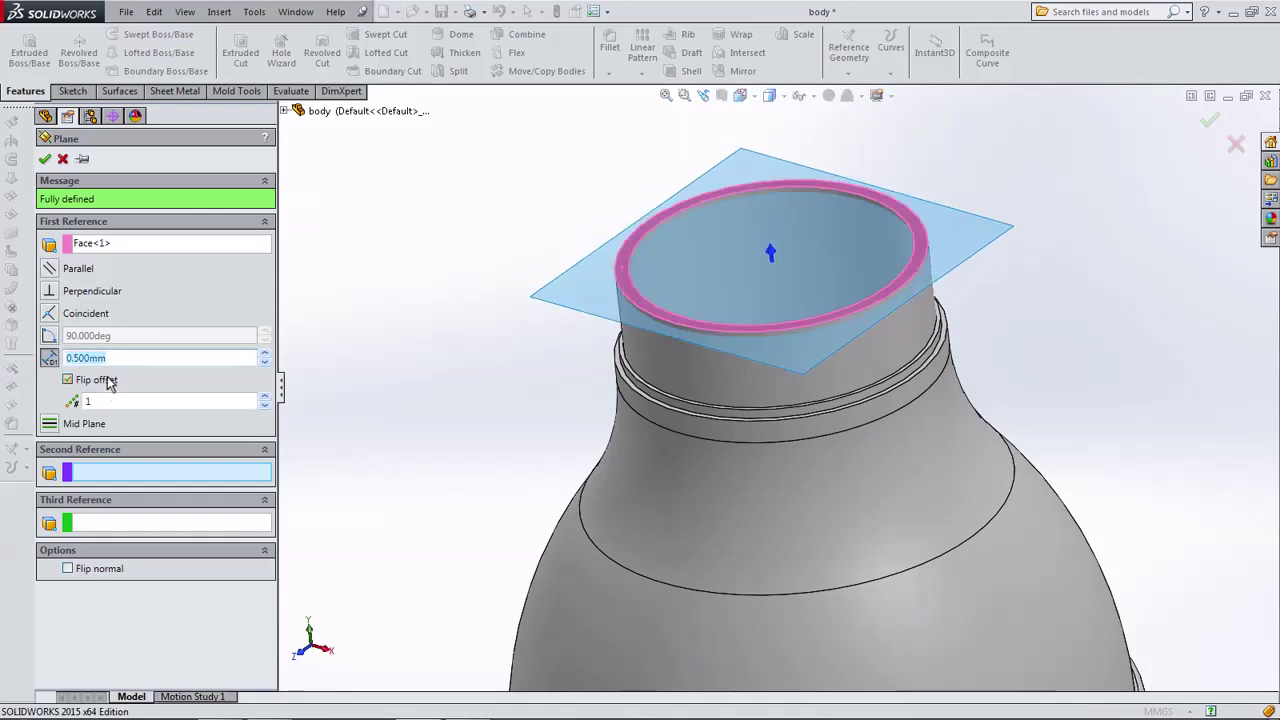
mouse_move(341, 318)
middle_mouse_down()
mouse_move(443, 206)
mouse_move(411, 238)
middle_mouse_up()
left_click(44, 158)
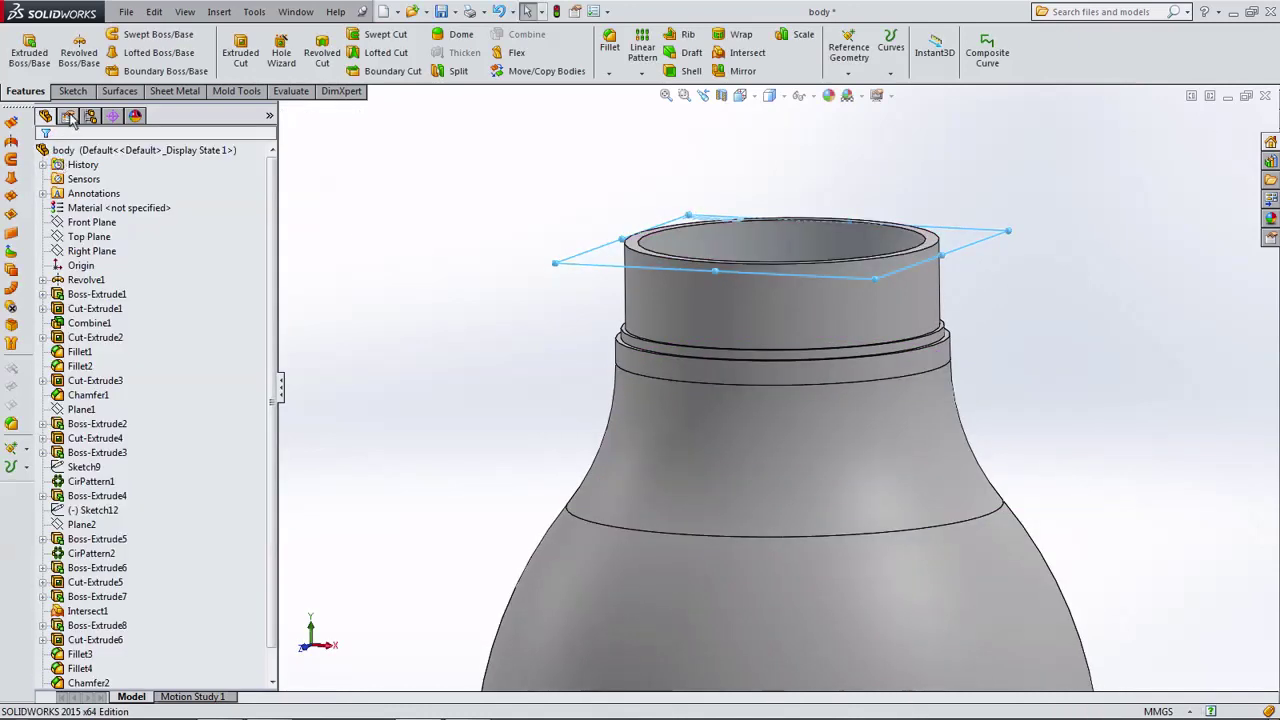
Sketch on Plane3 and convert the neck rim edge into a 25.5 mm circle.
left_click(72, 91)
left_click(22, 47)
scroll(573, 161, "down", 3)
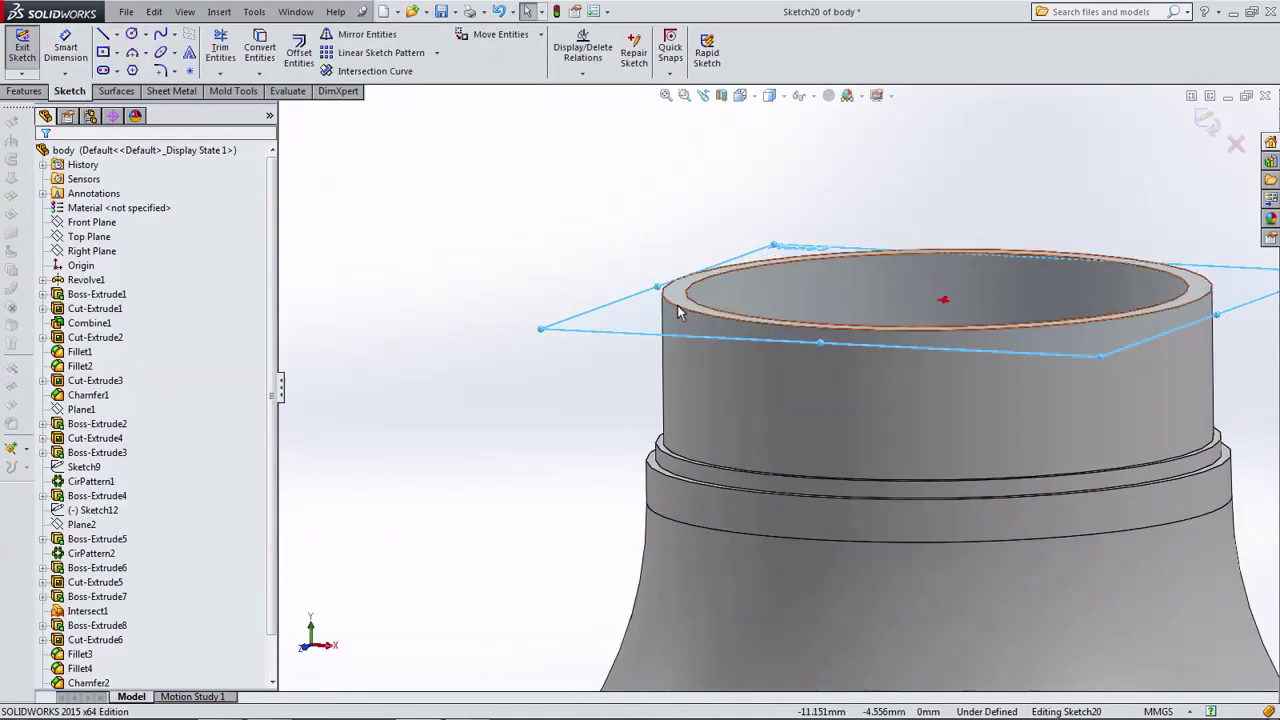
left_click(259, 47)
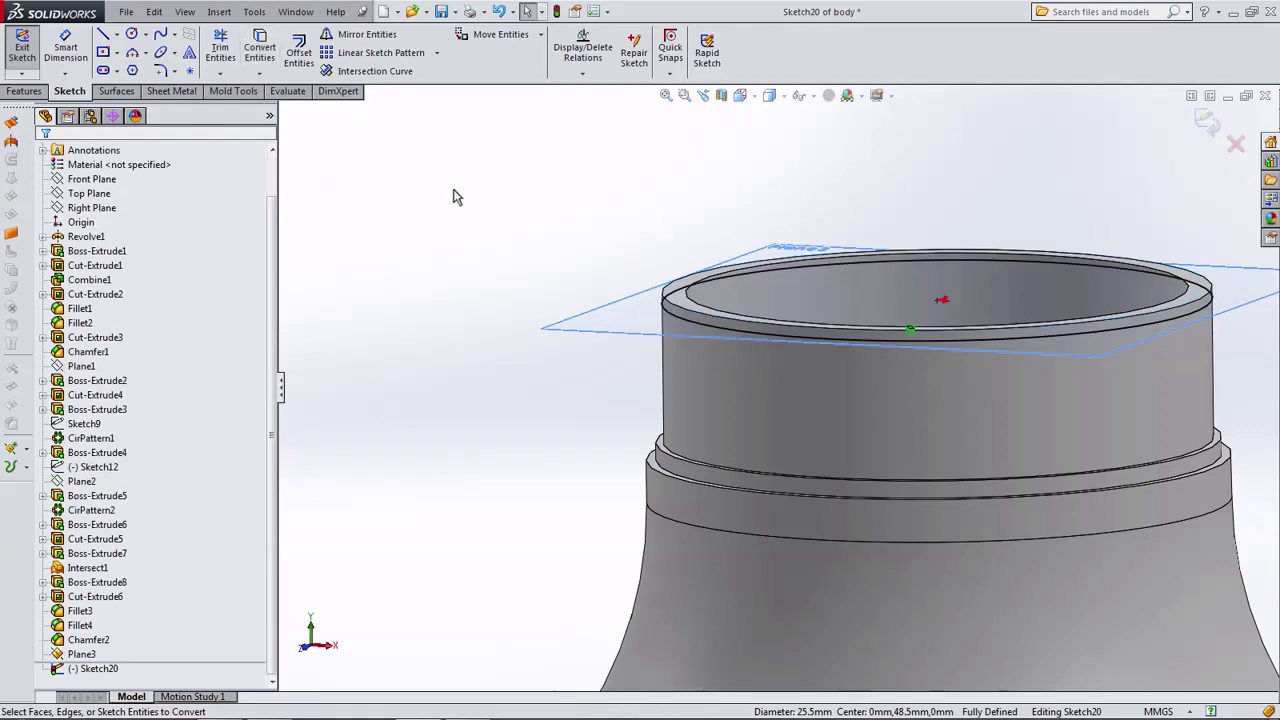
left_click(25, 91)
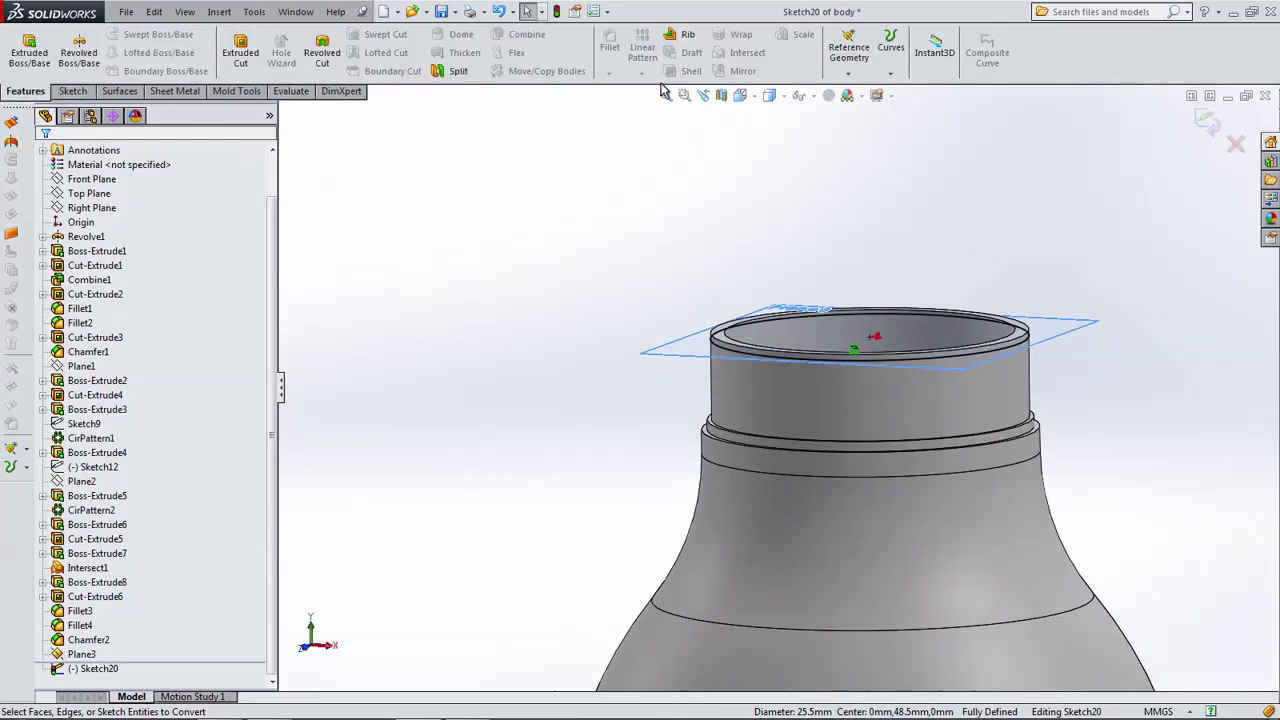
Define a helix on Sketch20's circle with 2 mm pitch and more revolutions, reversed to wind down the neck.
left_click(891, 50)
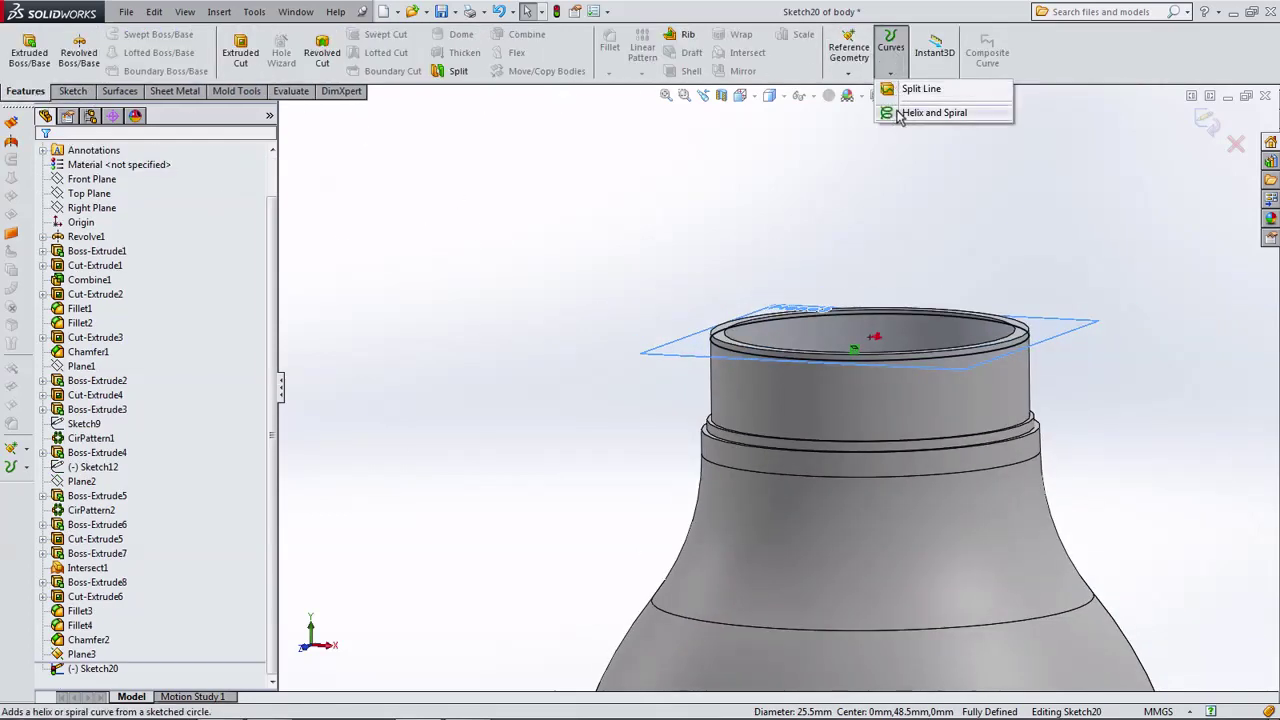
left_click(912, 113)
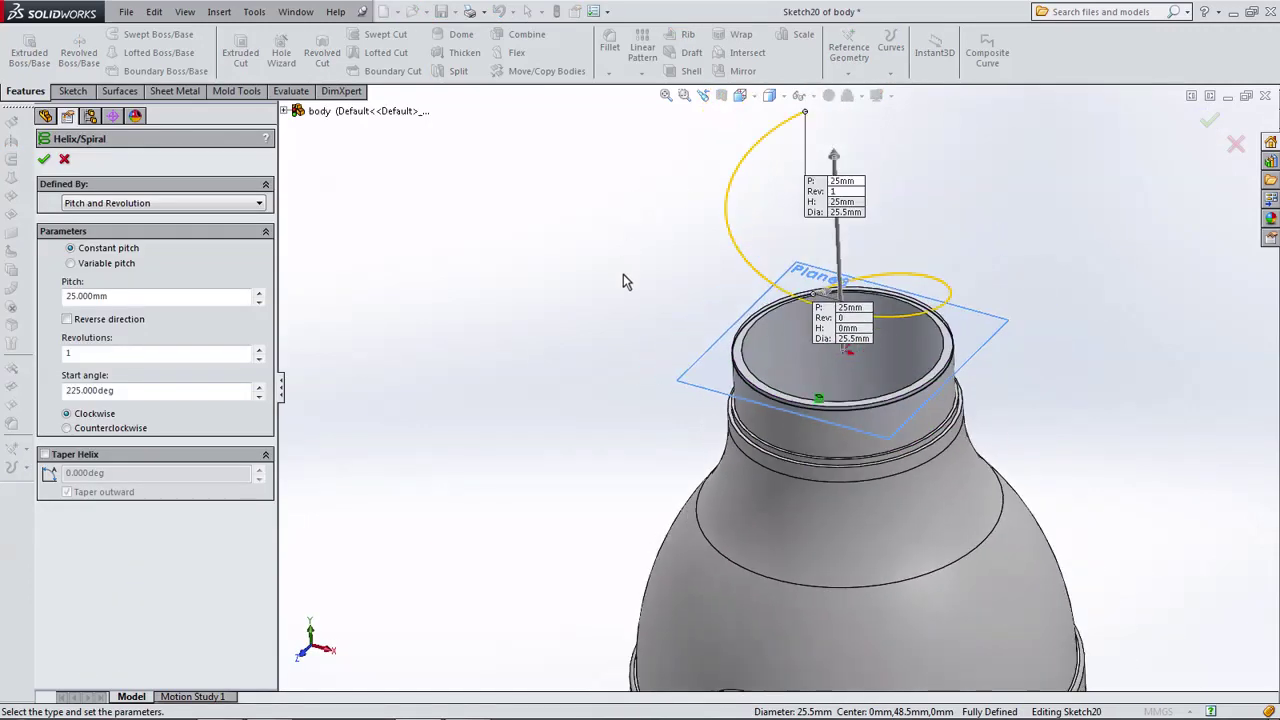
double_click(100, 296)
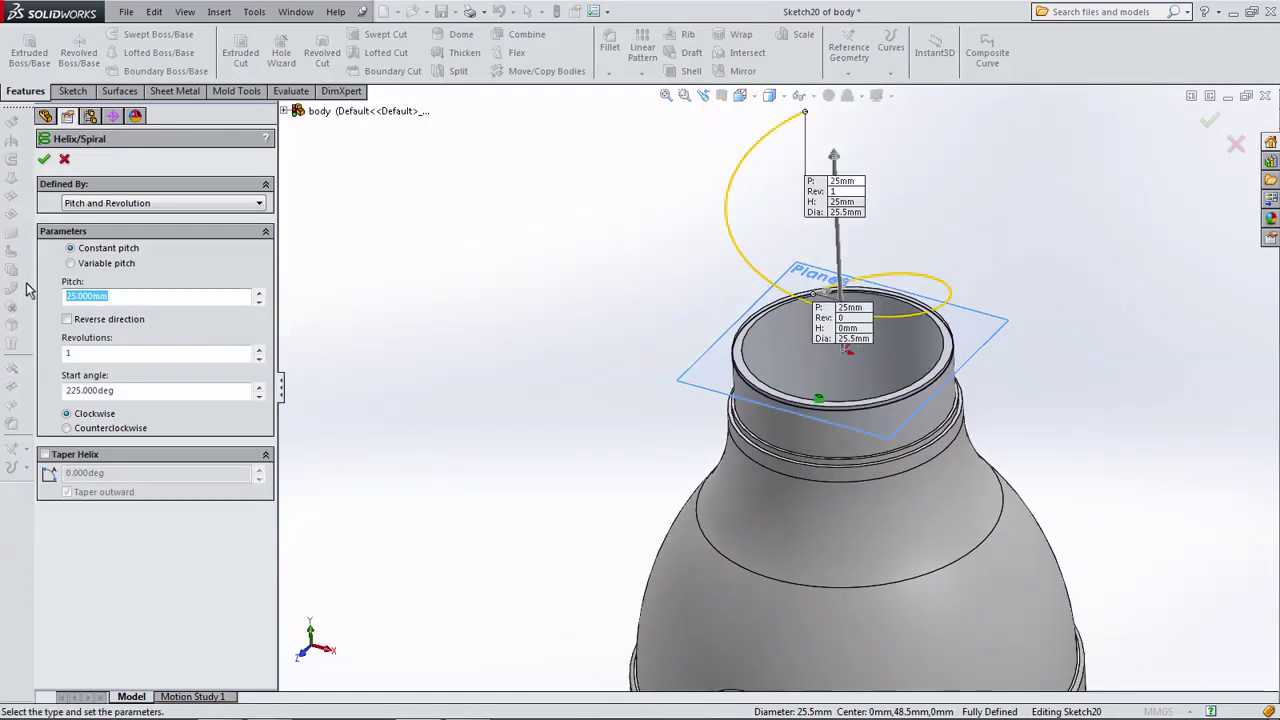
type("2")
key("Return")
double_click(87, 356)
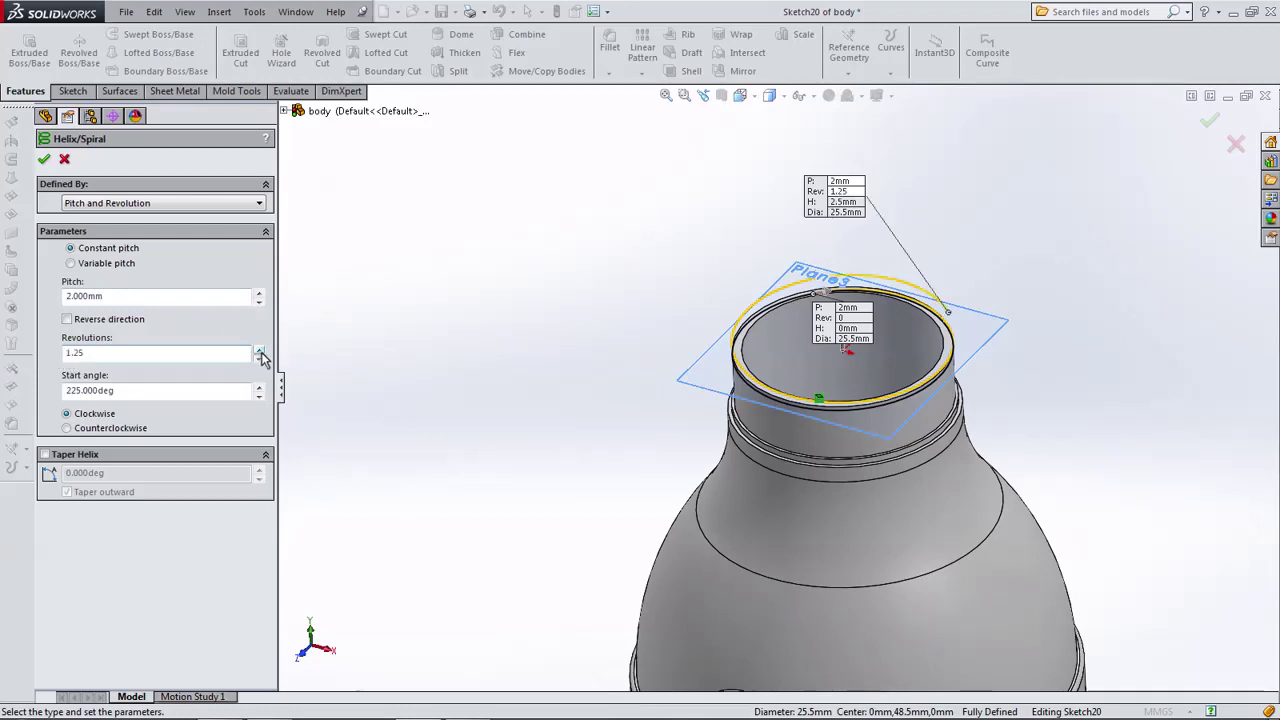
left_click(259, 352)
left_click(259, 352)
left_click(67, 319)
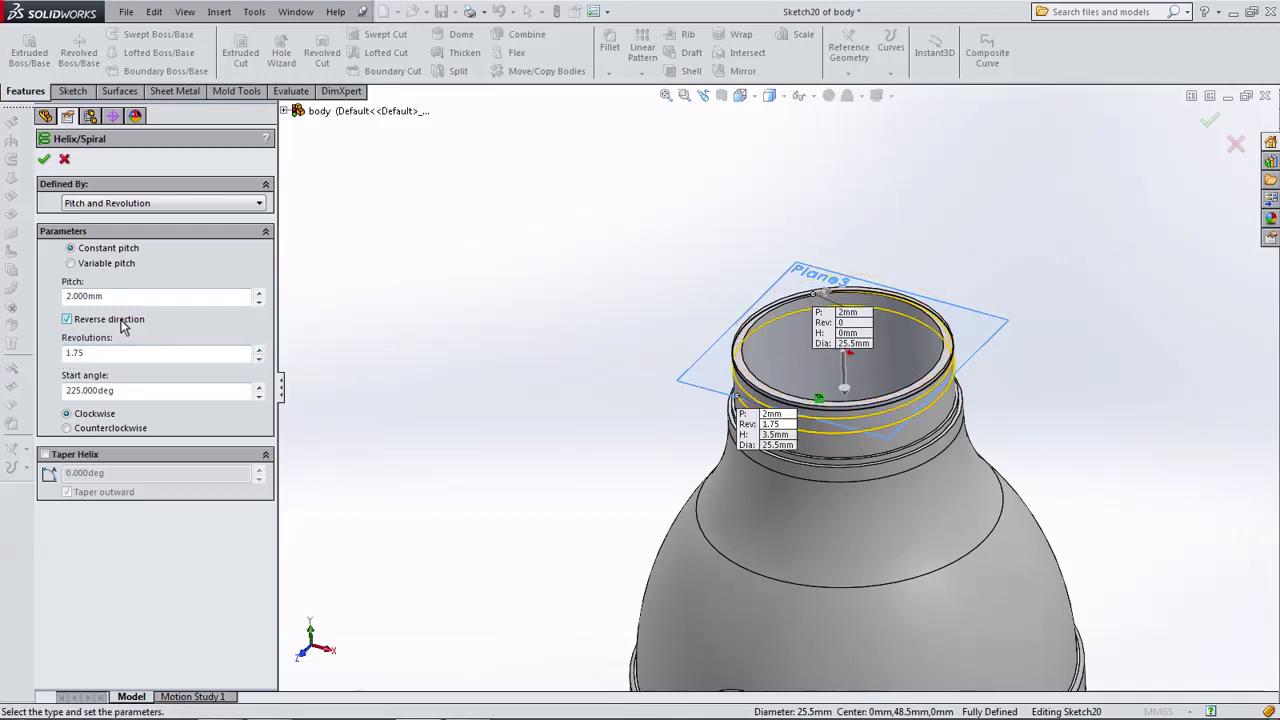
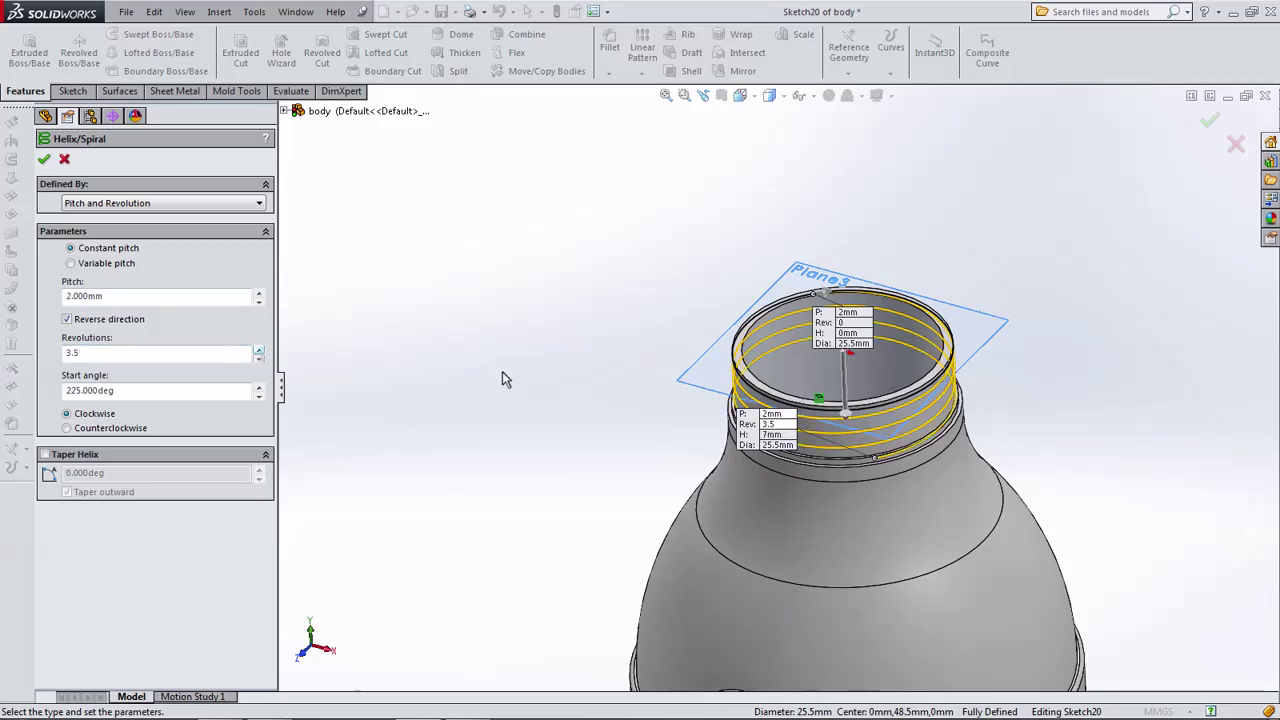
Lower the neck helix to 2.75 revolutions with a 0° start angle, keeping the 2 mm pitch.
scroll(905, 413, "down", 3)
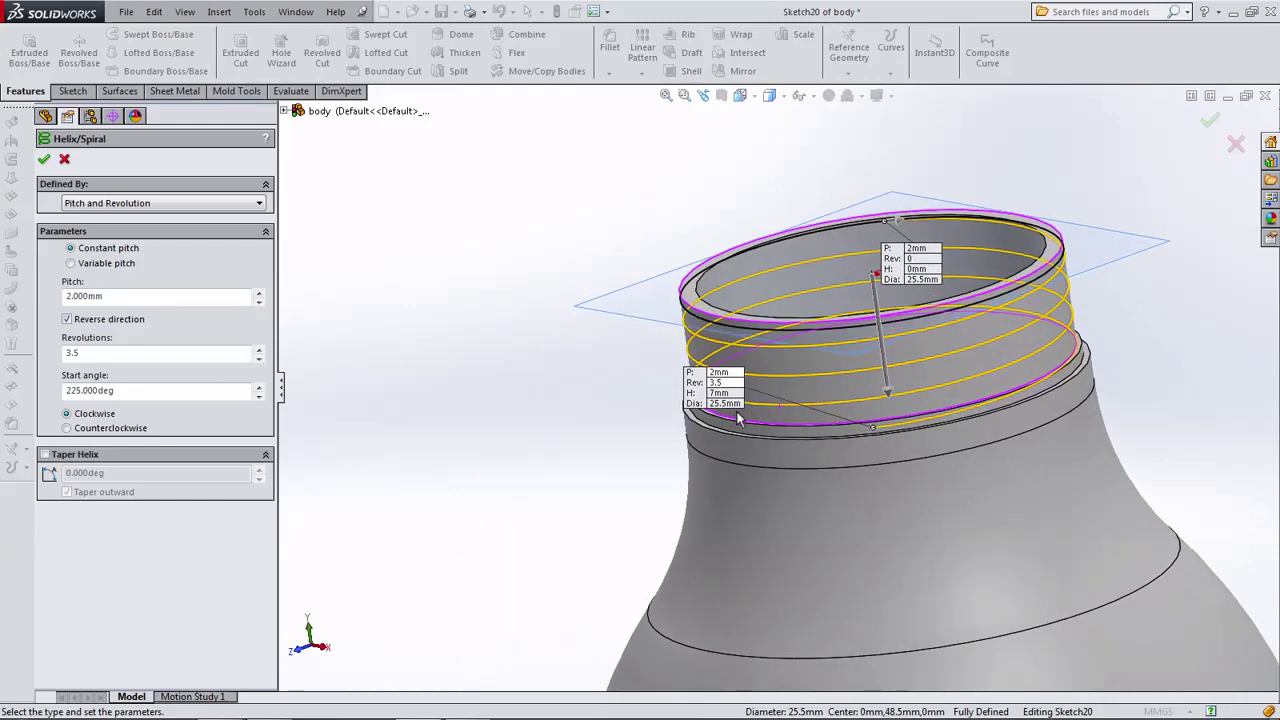
left_click(260, 359)
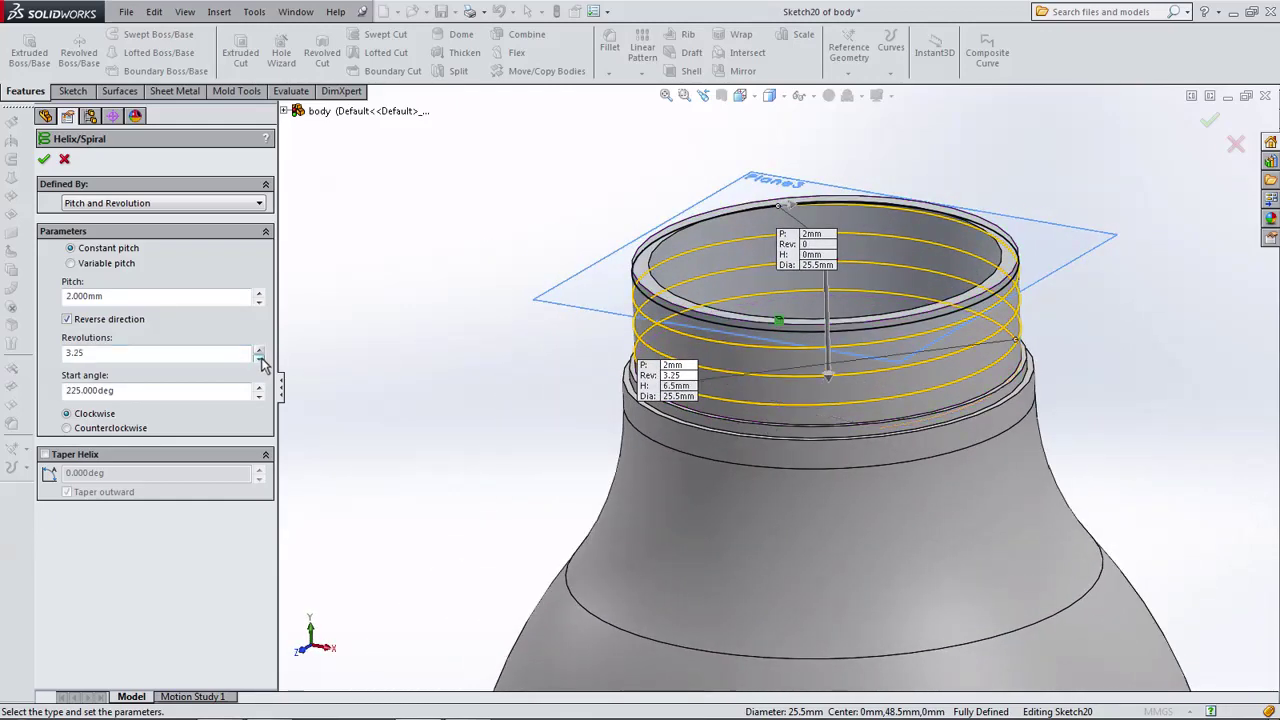
left_click(260, 359)
middle_click_drag(507, 332, 640, 353)
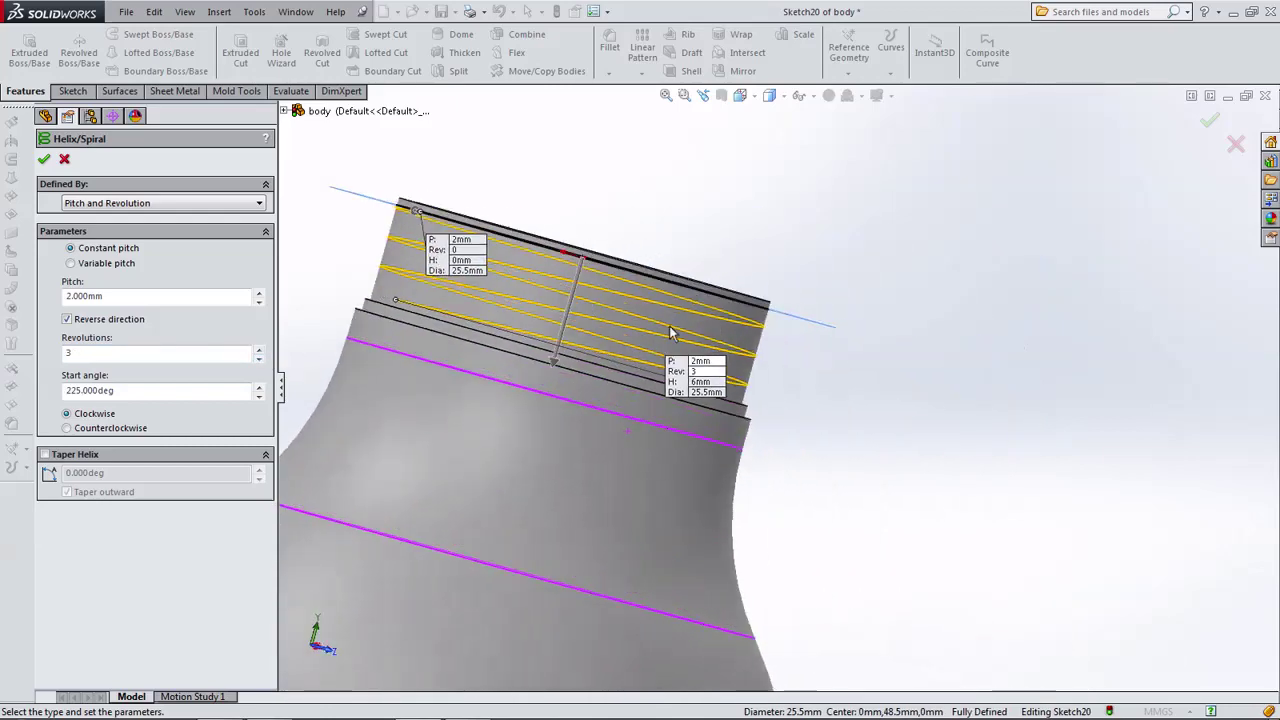
left_click(260, 359)
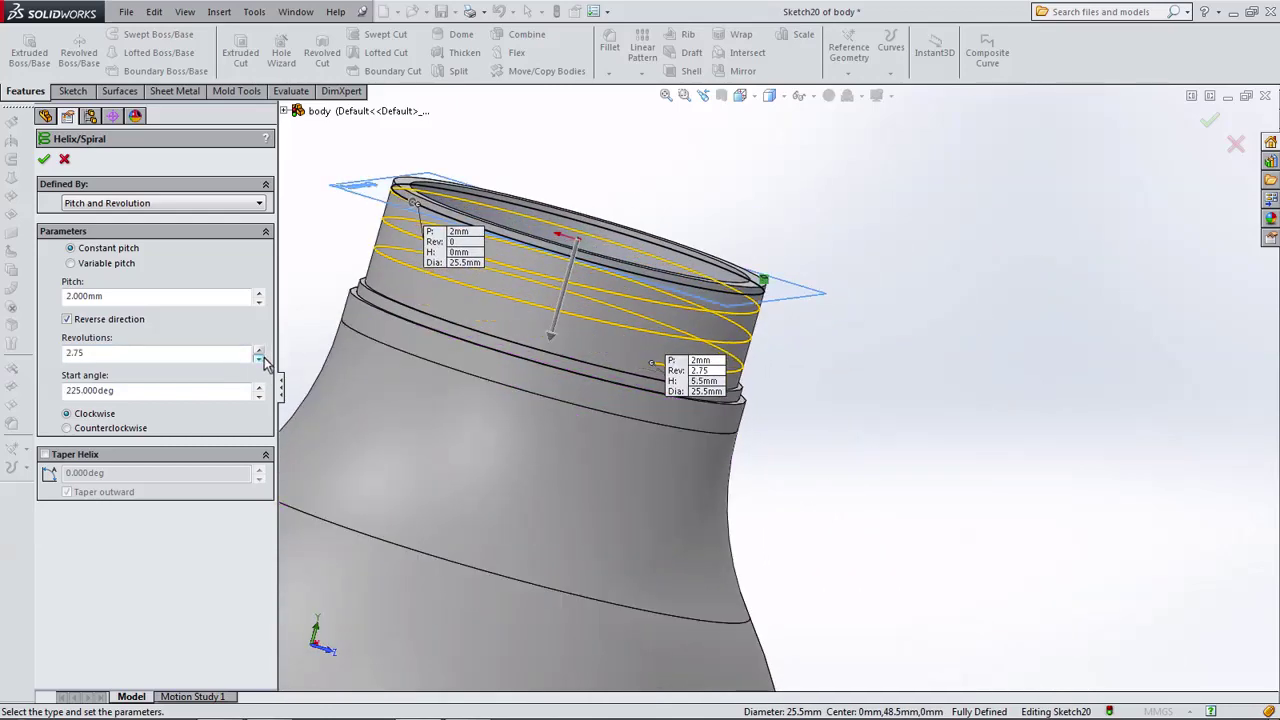
mouse_move(605, 330)
middle_mouse_down()
mouse_move(531, 379)
mouse_move(491, 354)
middle_mouse_up()
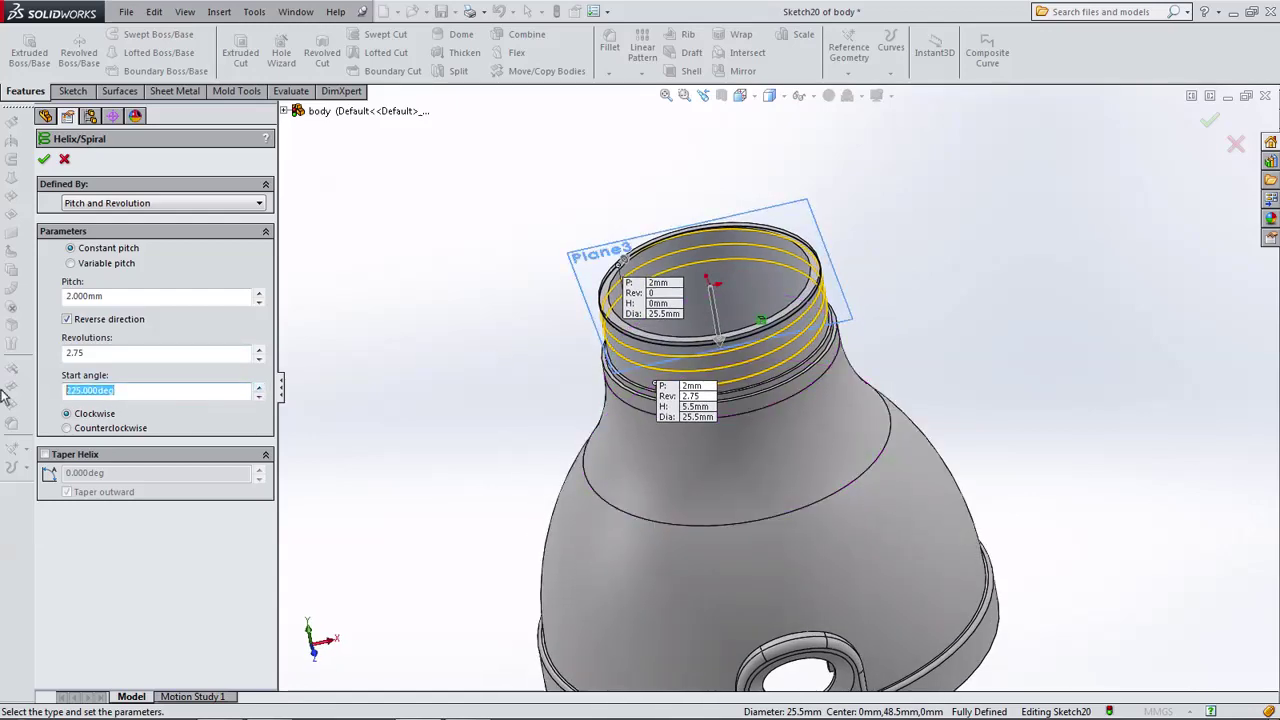
type("0")
type(".000deg")
key("Return")
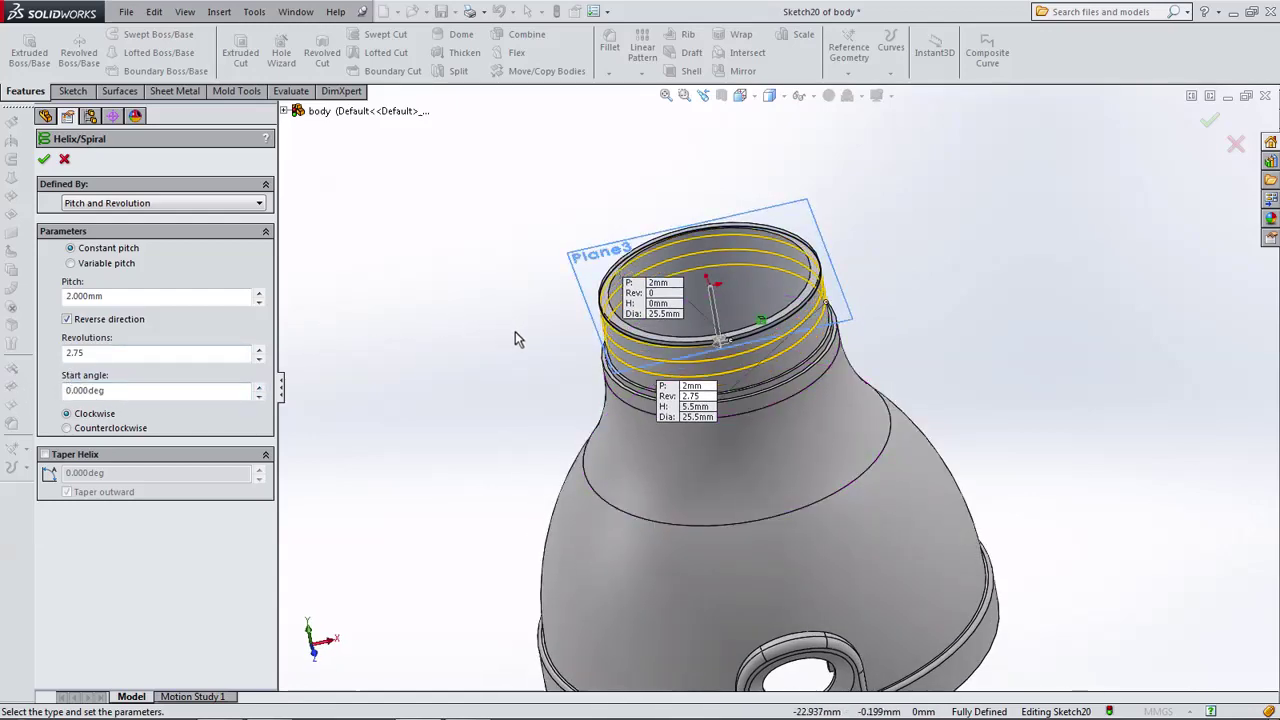
mouse_move(515, 338)
middle_mouse_down()
mouse_move(444, 330)
mouse_move(437, 371)
mouse_move(451, 371)
mouse_move(464, 336)
middle_mouse_up()
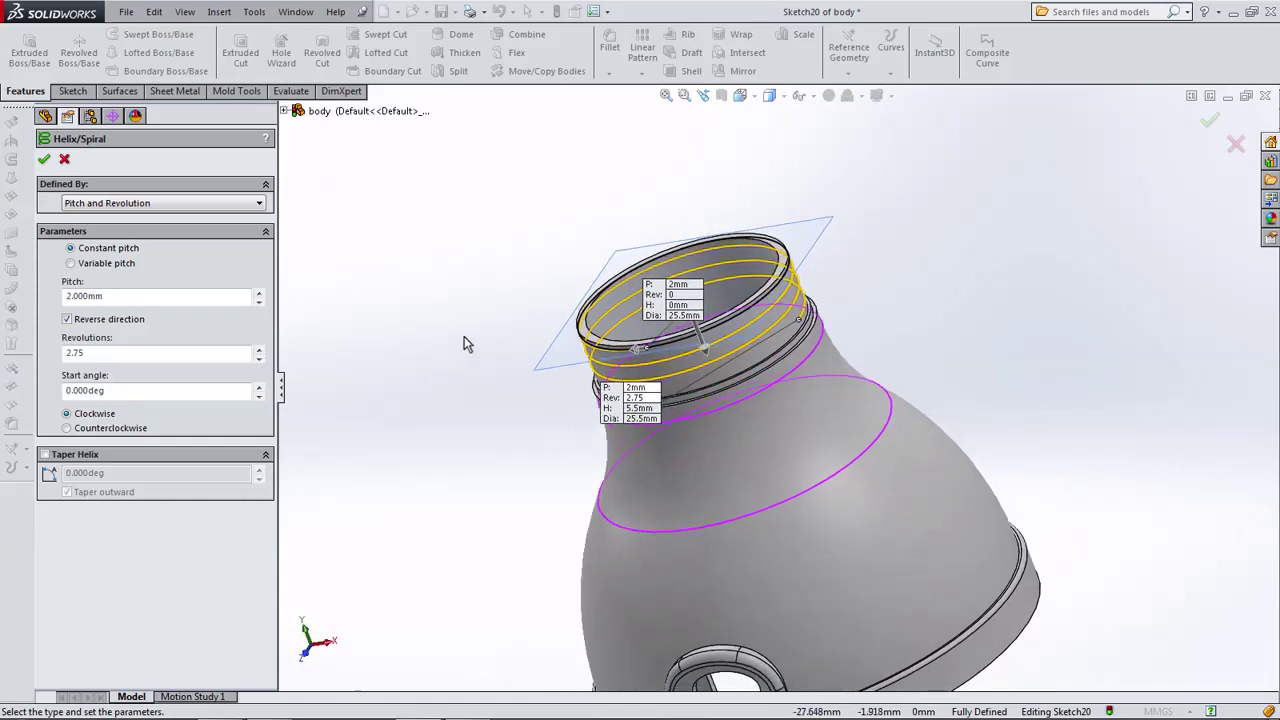
Create Helix/Spiral1 and hide Plane3.
left_click(43, 162)
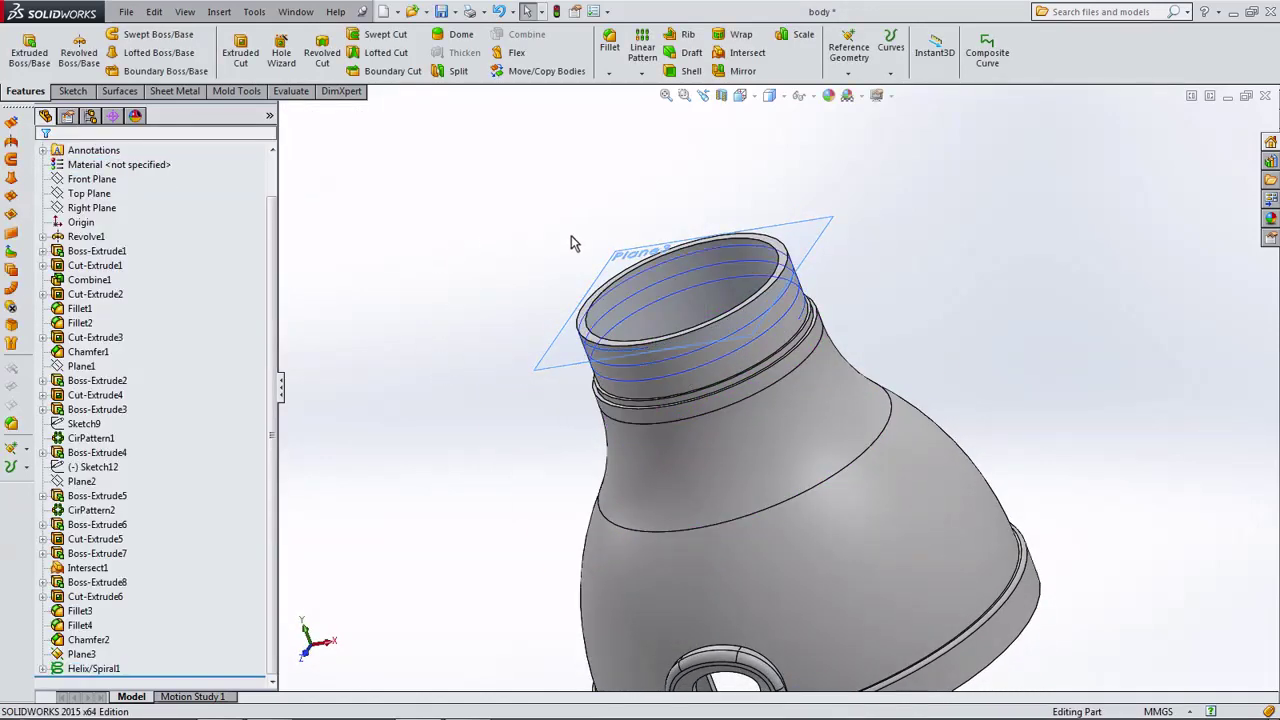
left_click(658, 240)
left_click(705, 203)
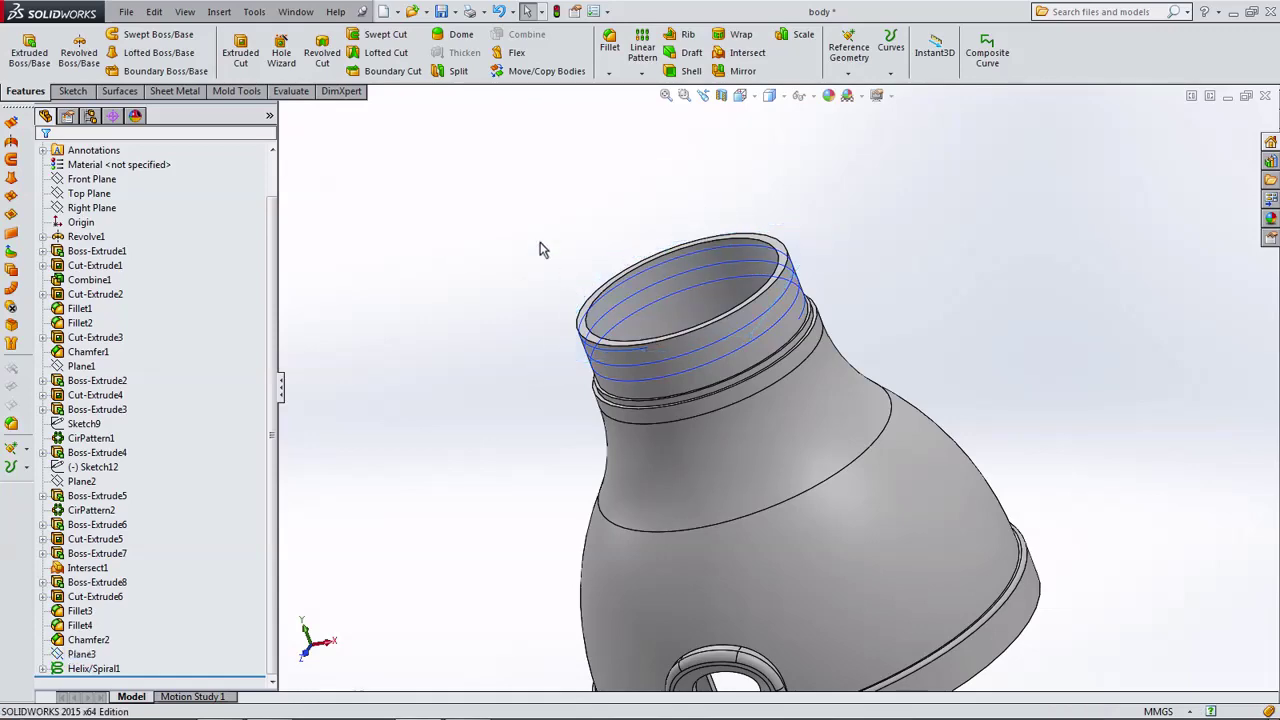
Start a new sketch on the Right Plane.
mouse_move(543, 248)
middle_mouse_down()
mouse_move(491, 312)
mouse_move(527, 318)
middle_mouse_up()
scroll(575, 366, "down", 4)
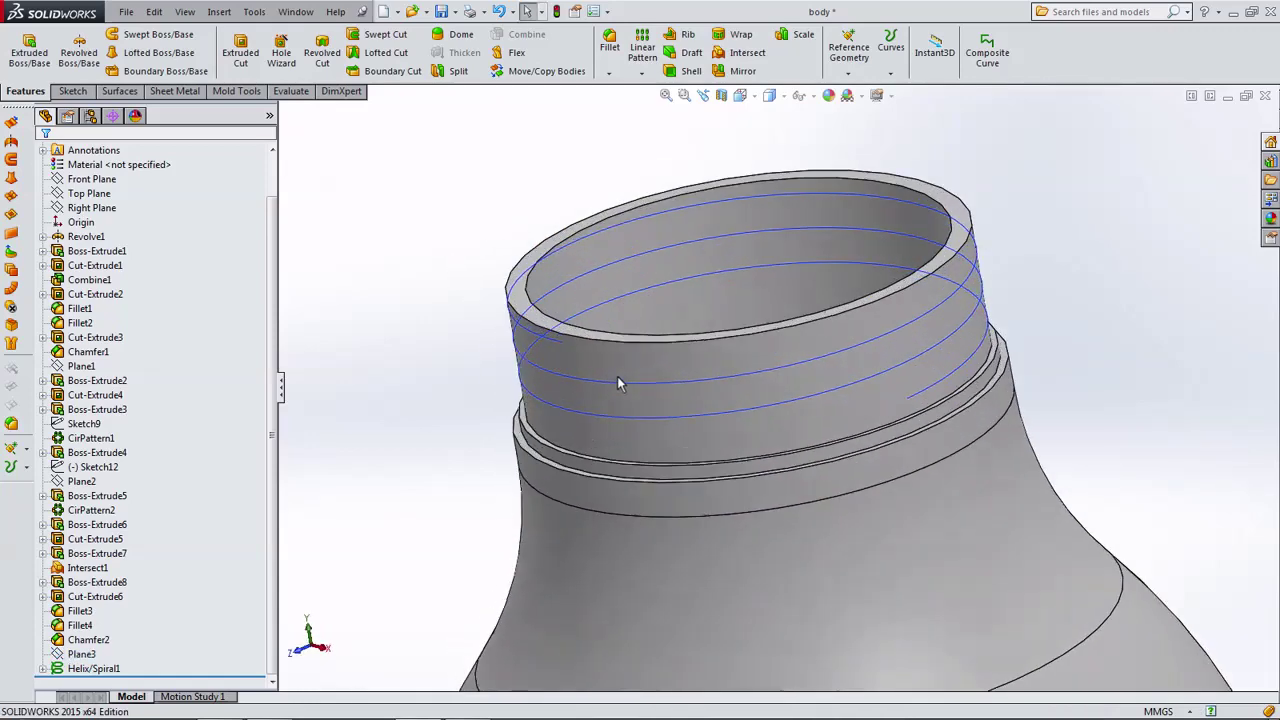
scroll(208, 312, "up", 3)
left_click(103, 251)
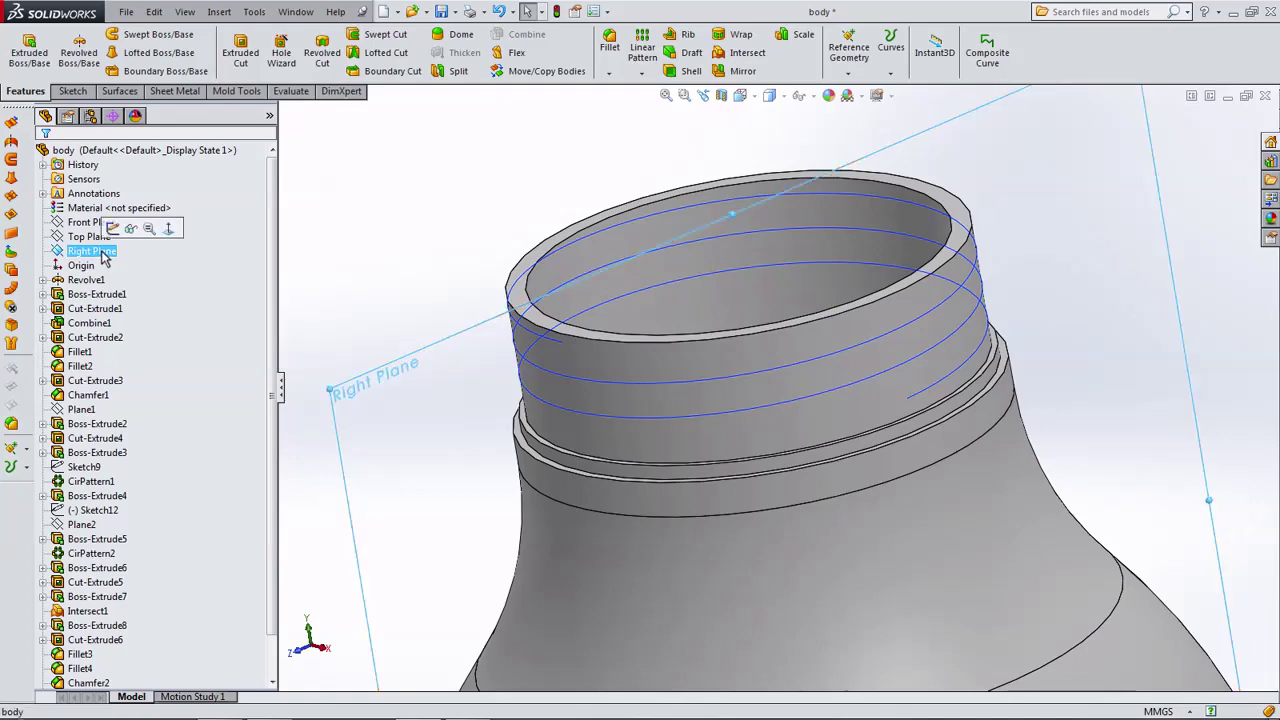
left_click(113, 229)
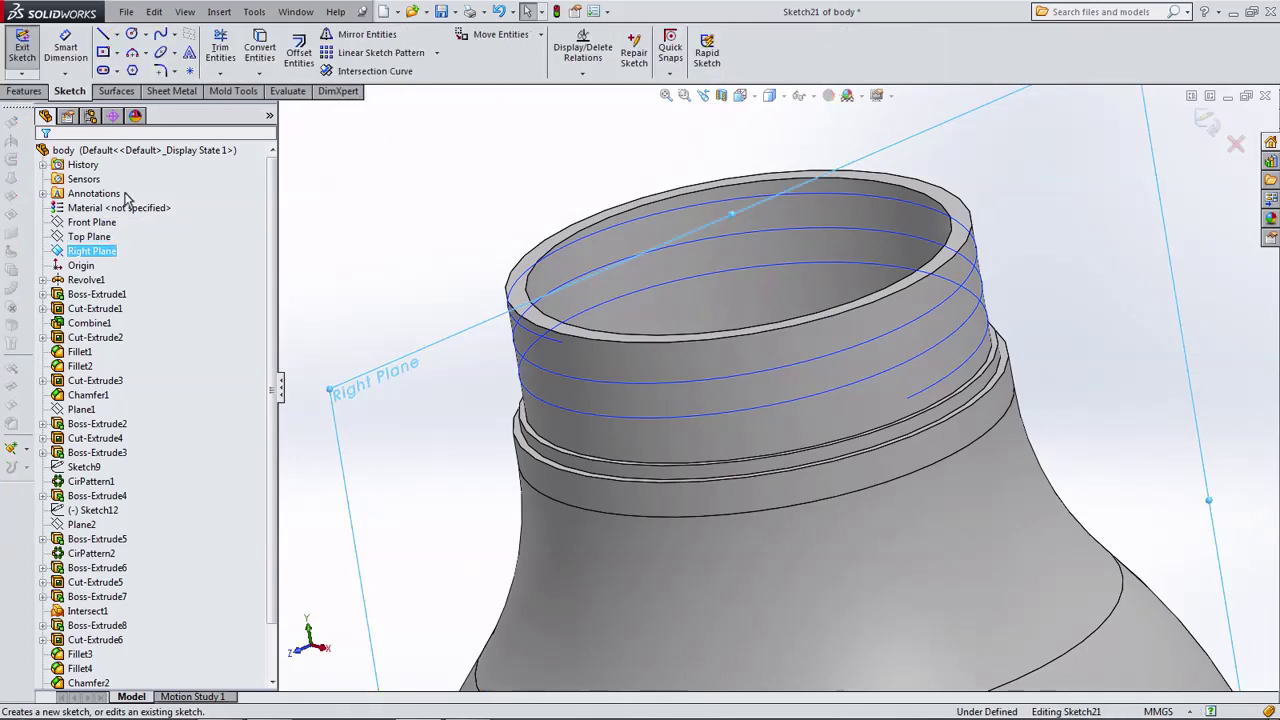
Draw a small closed three-line triangle at the top of the neck.
left_click(103, 35)
scroll(597, 359, "down", 3)
scroll(601, 342, "down", 3)
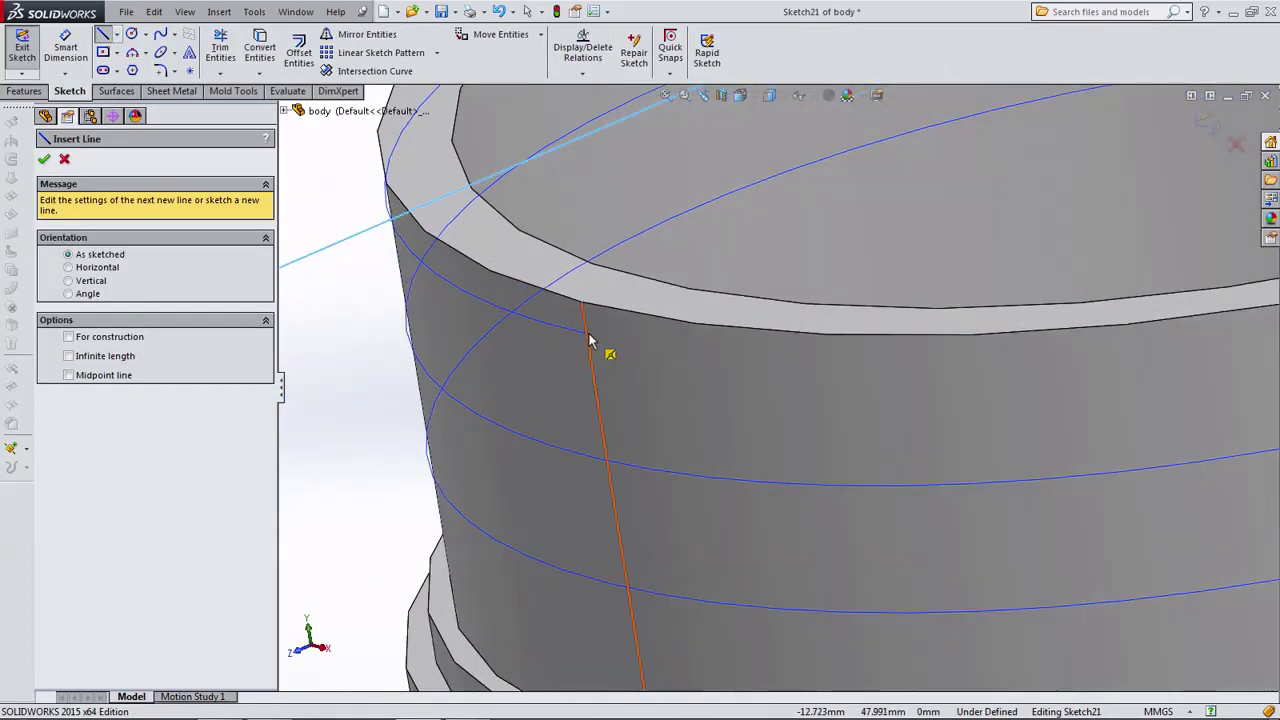
left_click(586, 324)
left_click(595, 381)
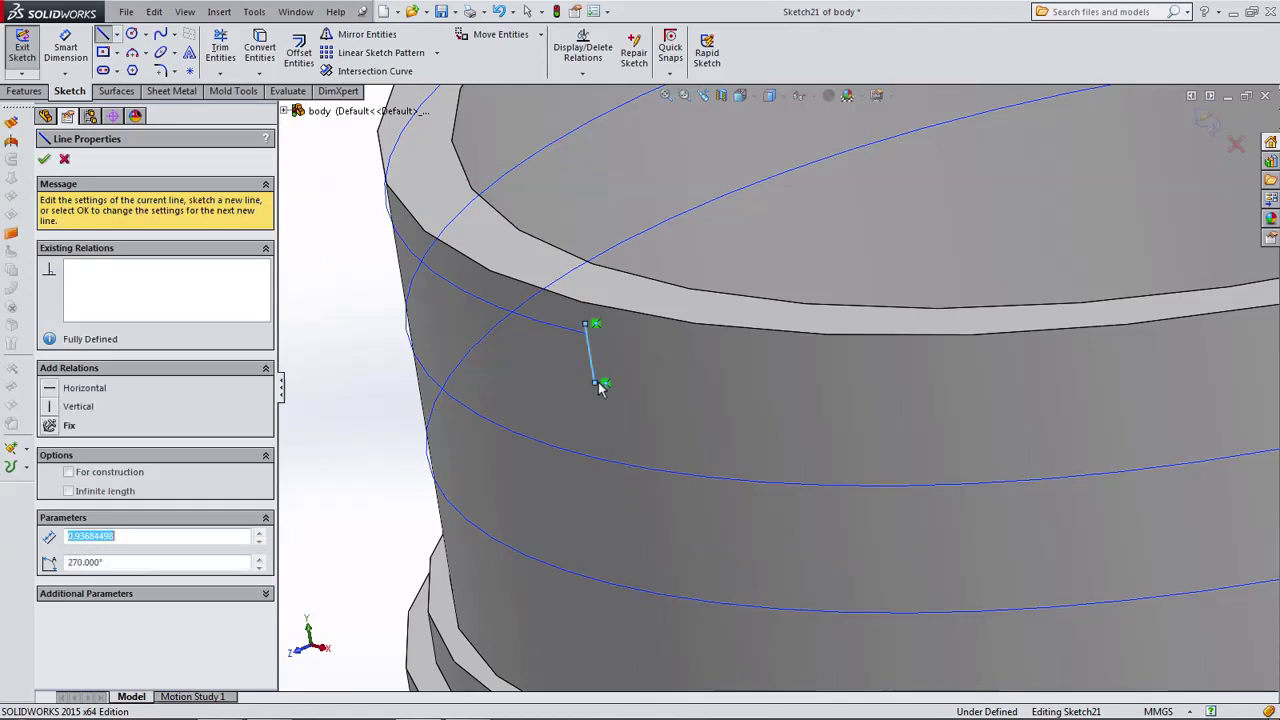
left_click(549, 367)
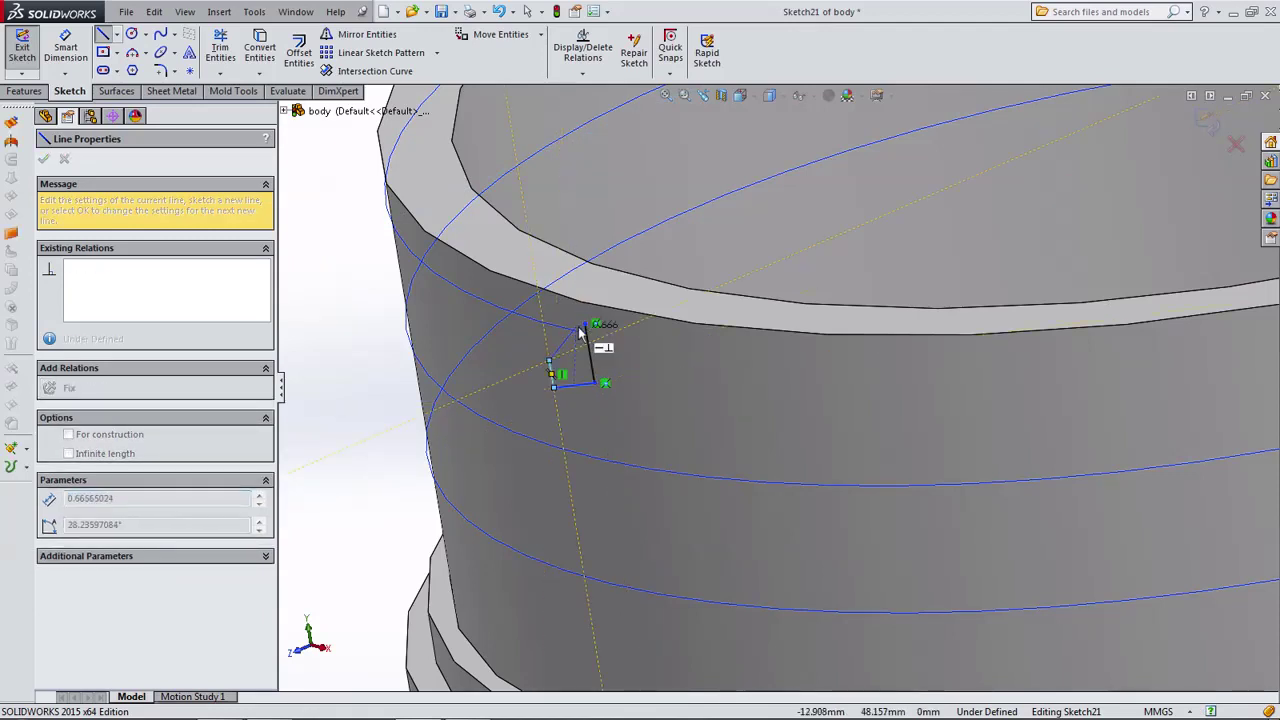
left_click(586, 325)
key("Escape")
Pierce the triangle's top corner onto the helix.
left_click(586, 324)
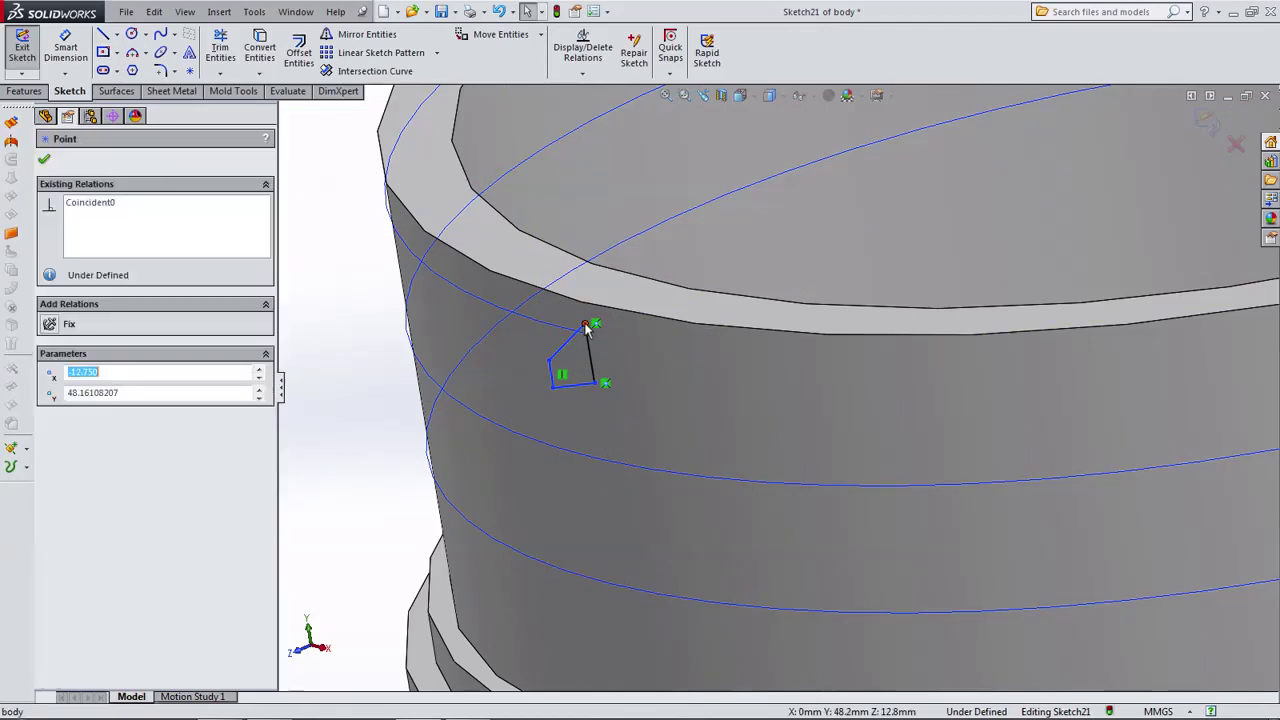
left_click(451, 337, "ctrl")
left_click(66, 428)
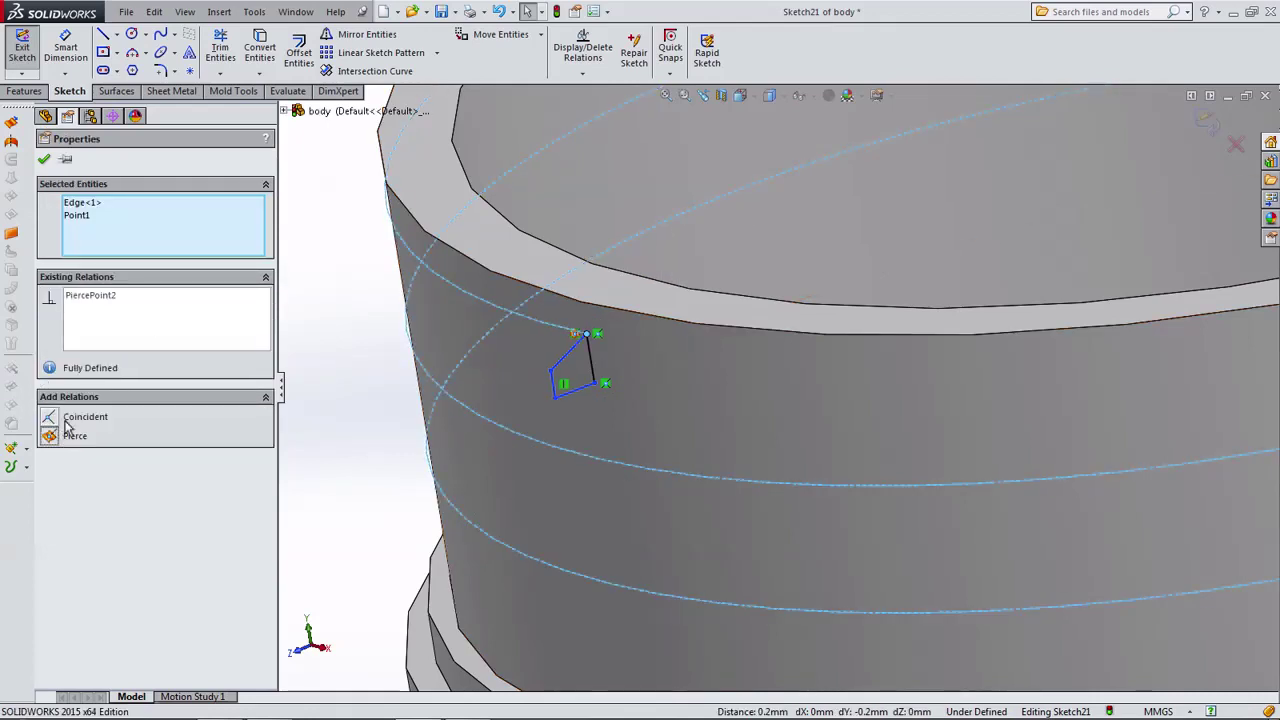
key("Escape")
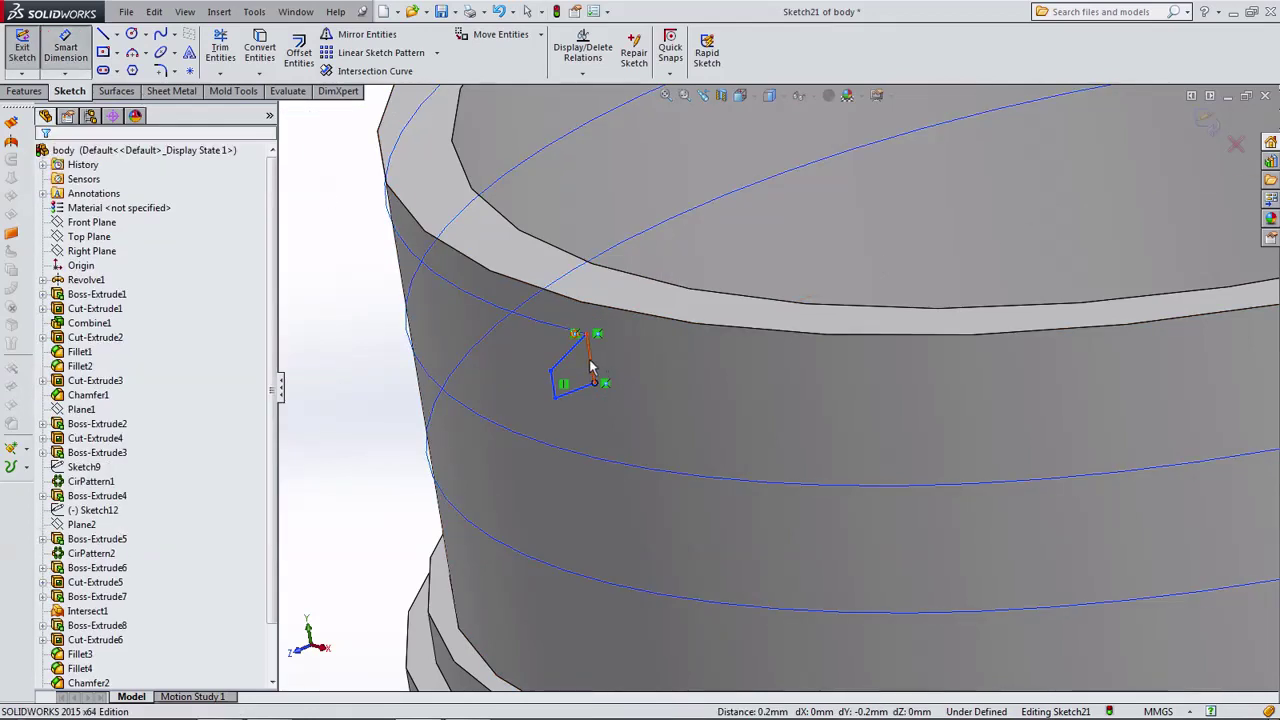
Dimension one triangle side at 1 mm and an angle at 80°.
left_click(591, 367)
left_click(626, 350)
type("1")
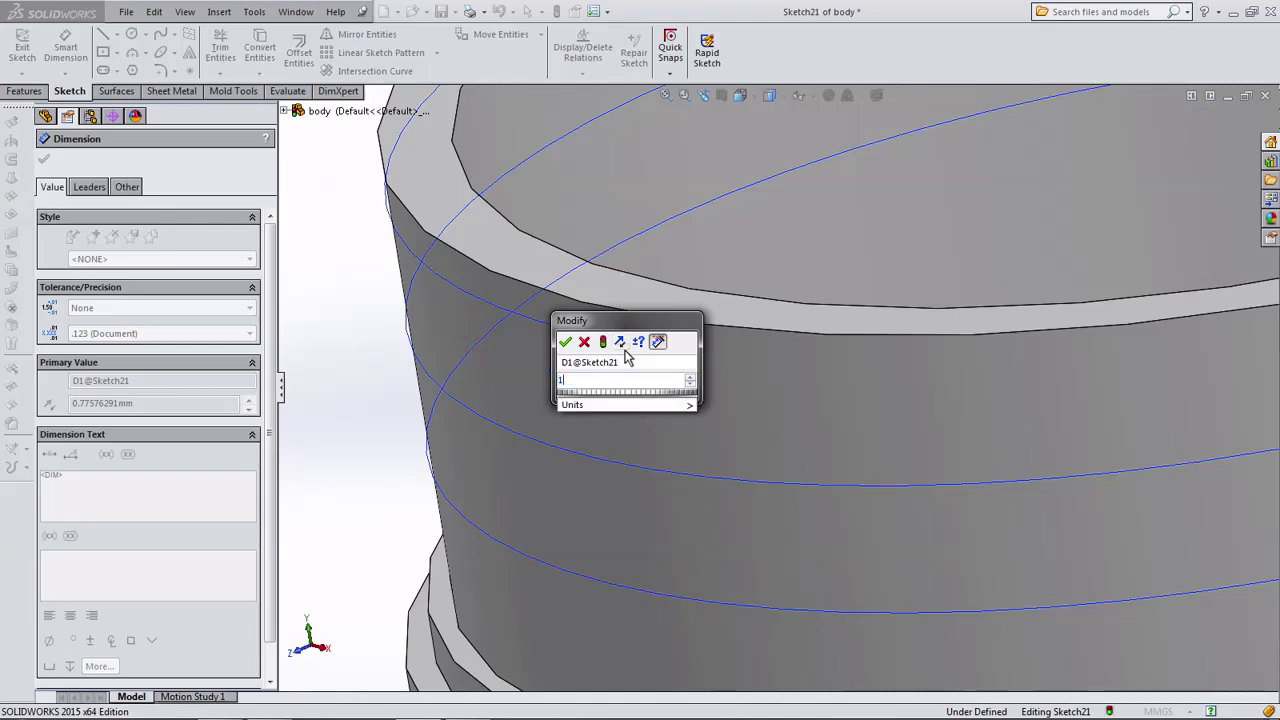
left_click(566, 343)
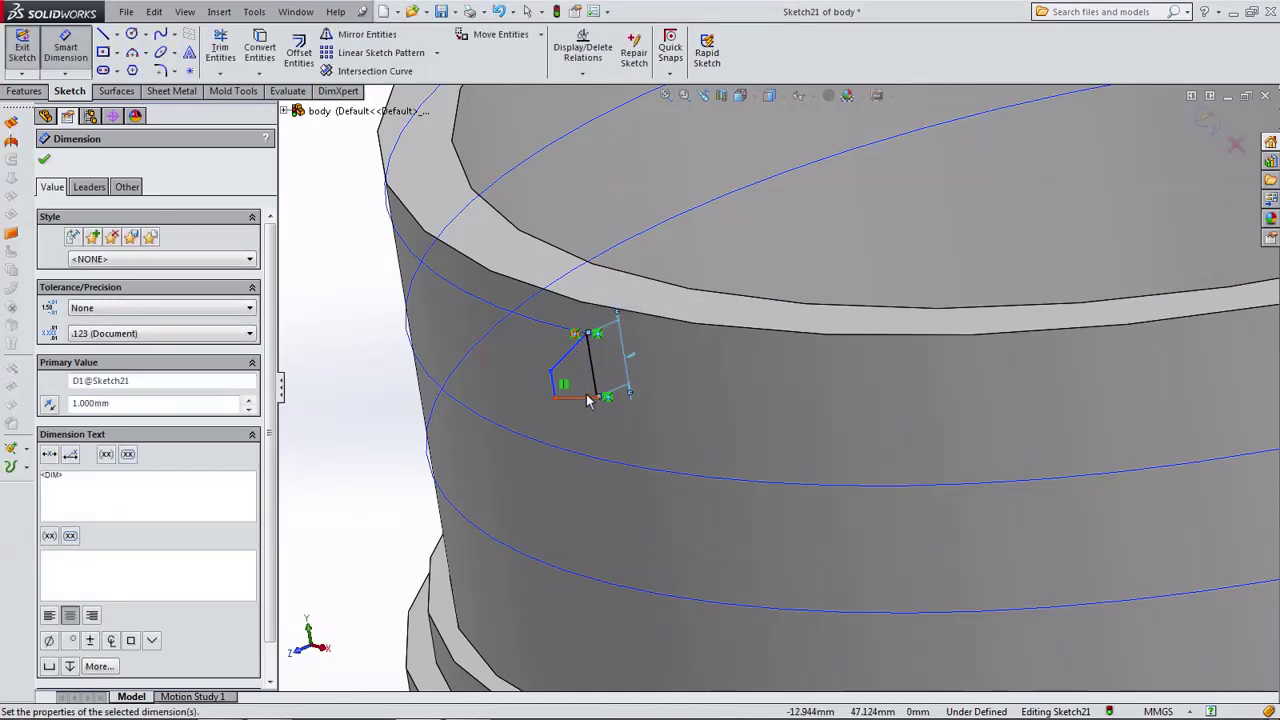
left_click(590, 400)
left_click(593, 385)
left_click(588, 390)
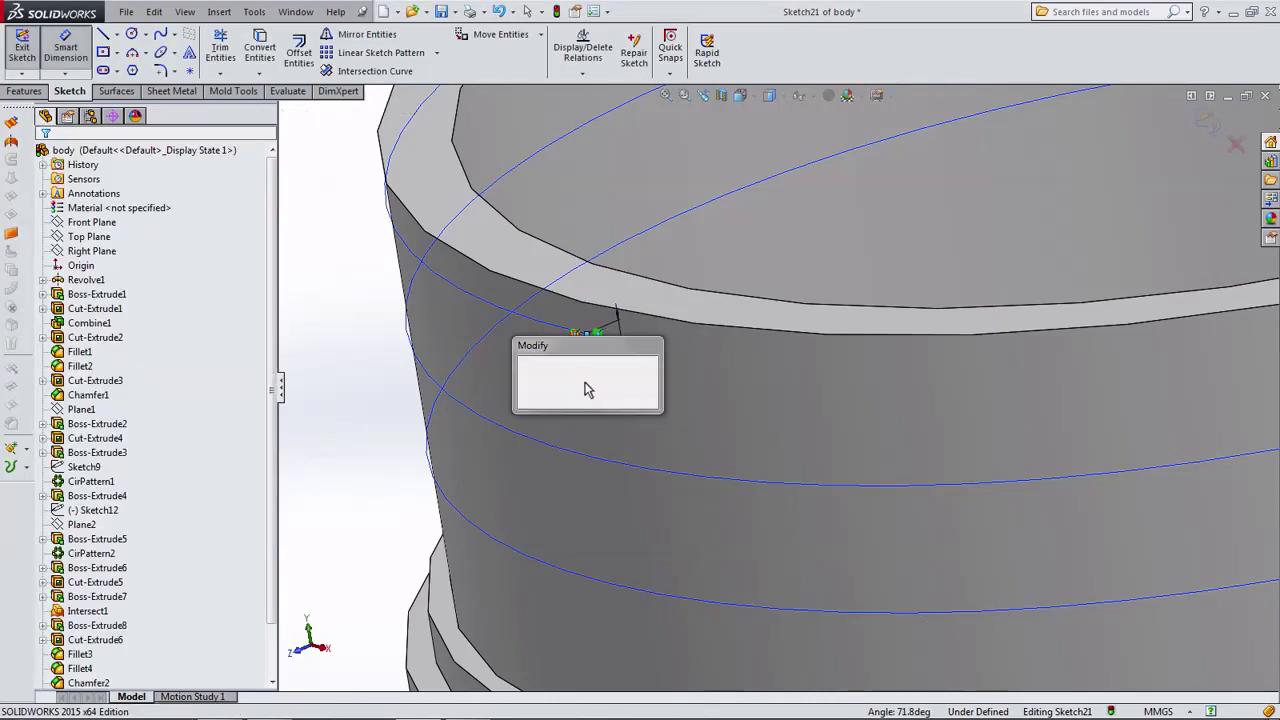
type("80")
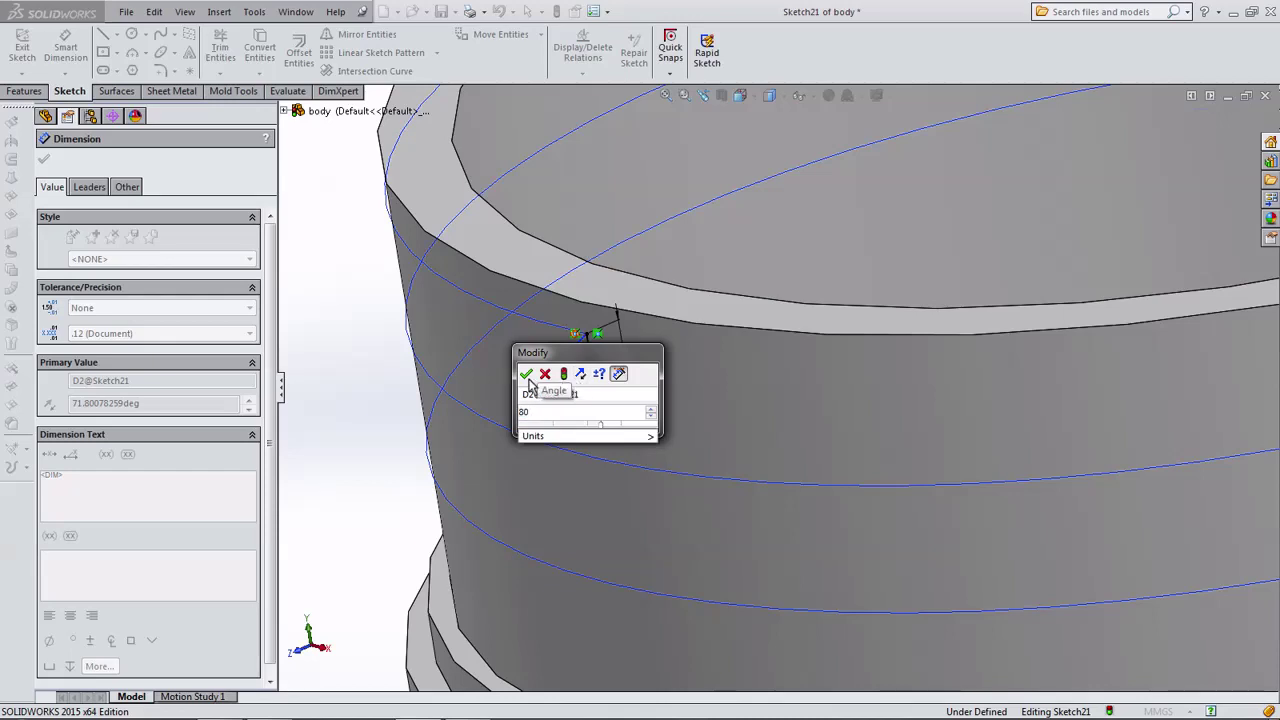
left_click(526, 374)
Add a second angle dimension of 55° to the thread profile.
scroll(565, 373, "down", 3)
scroll(594, 371, "down", 2)
left_click(616, 355)
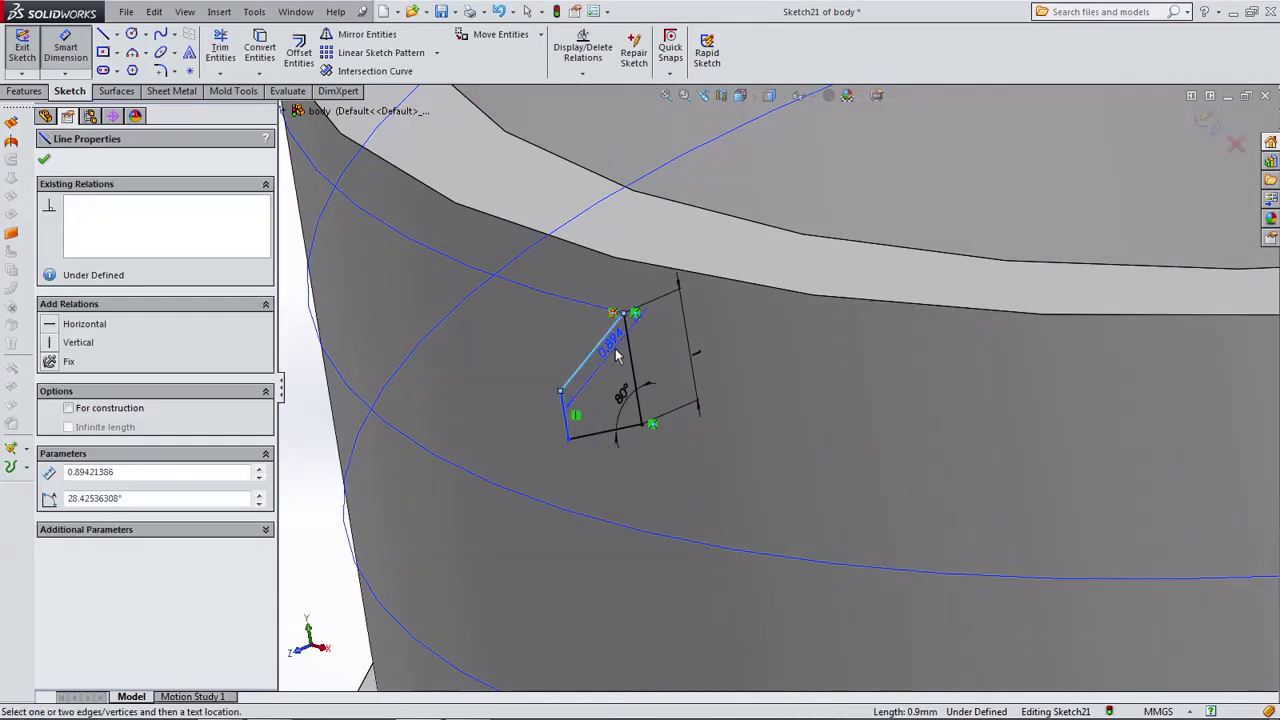
left_click(630, 358)
left_click(608, 366)
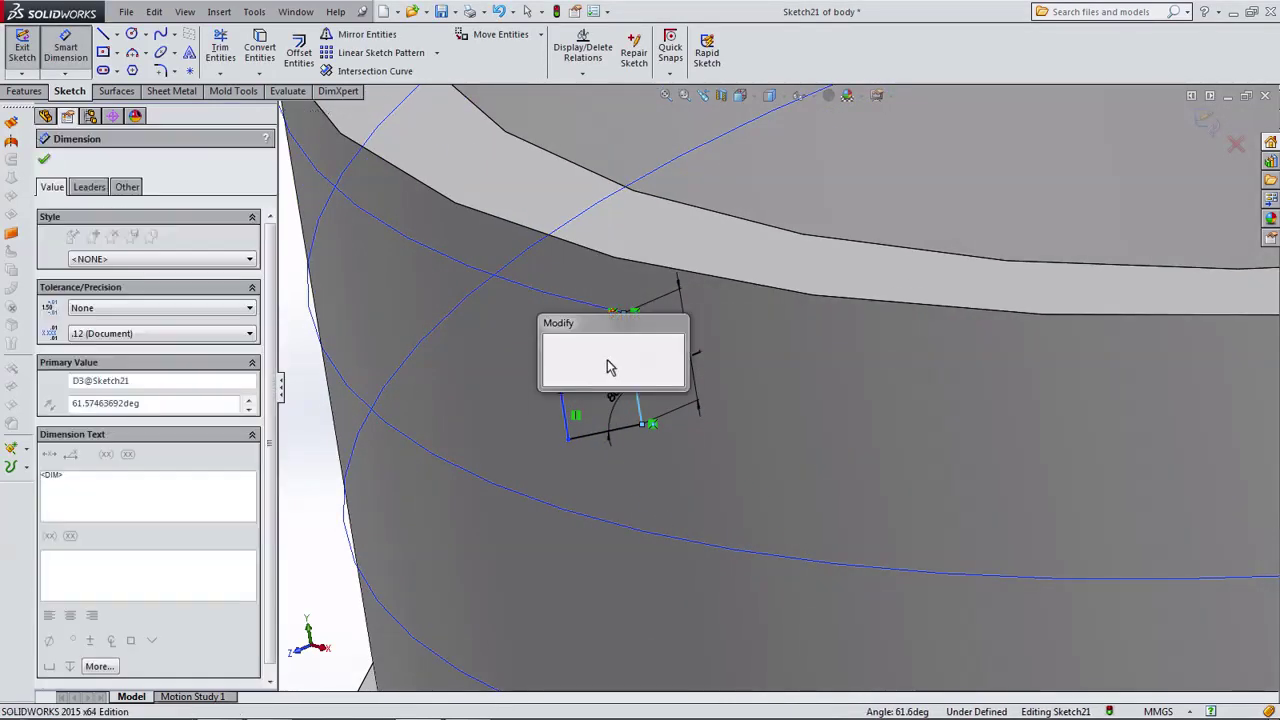
type("55")
left_click(551, 353)
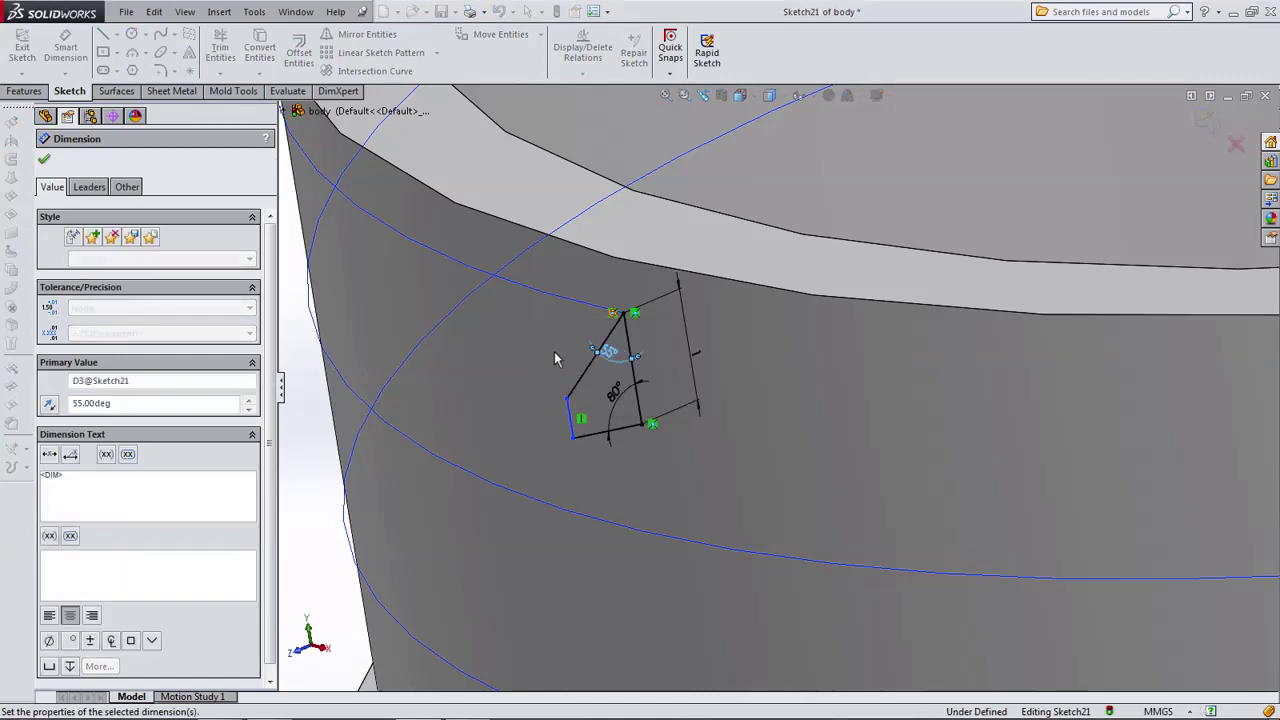
Dimension the short edge at 0.7 mm, then edit it to 0.6 mm.
left_click(569, 414)
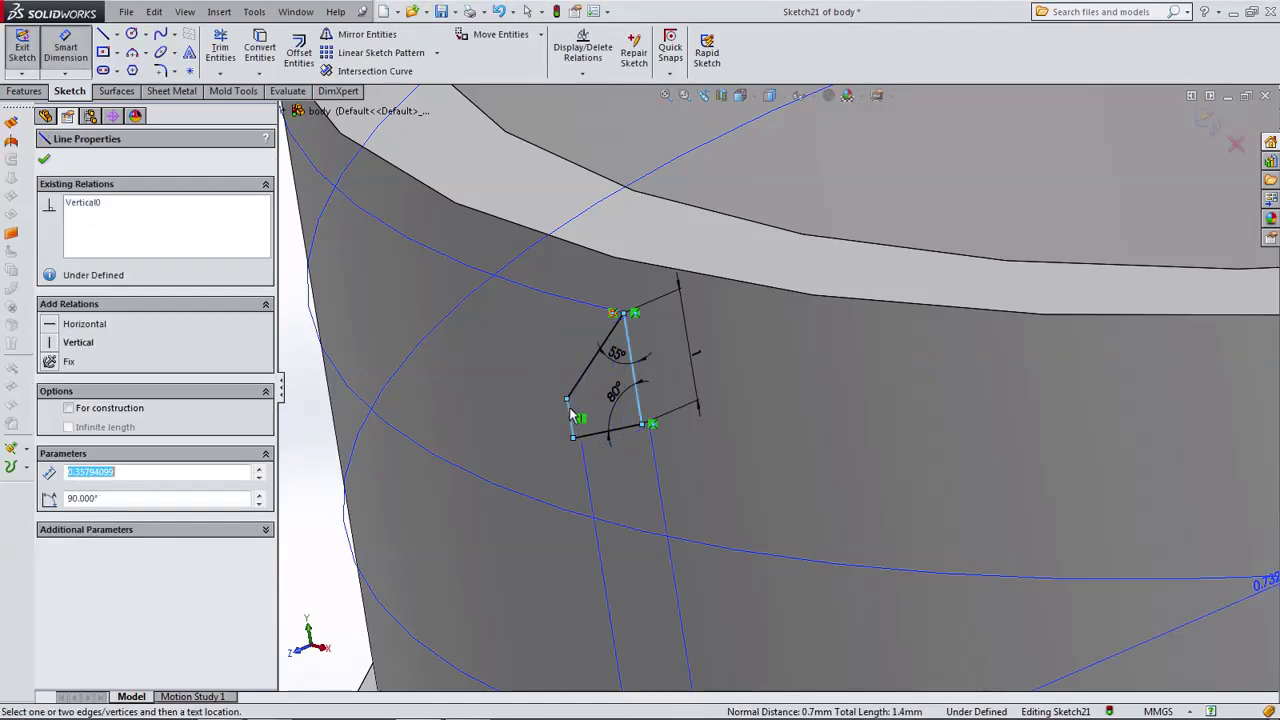
left_click(590, 272)
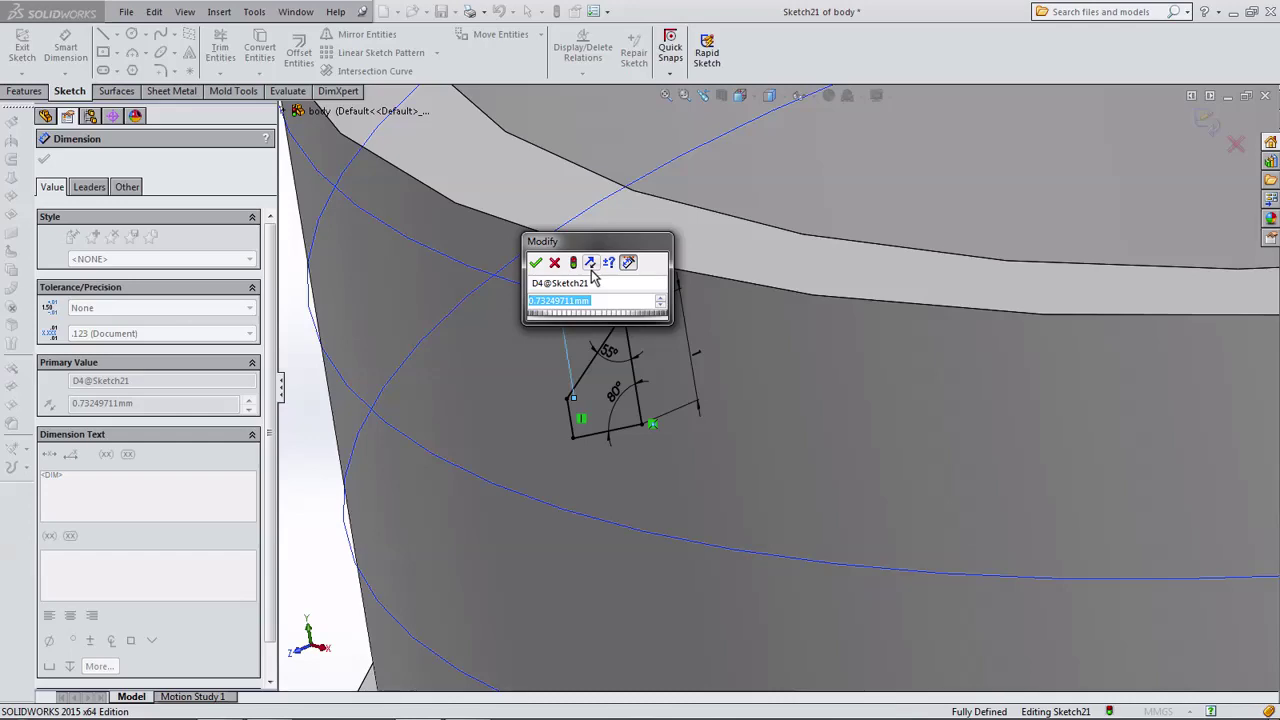
type(".0.7")
key("Return")
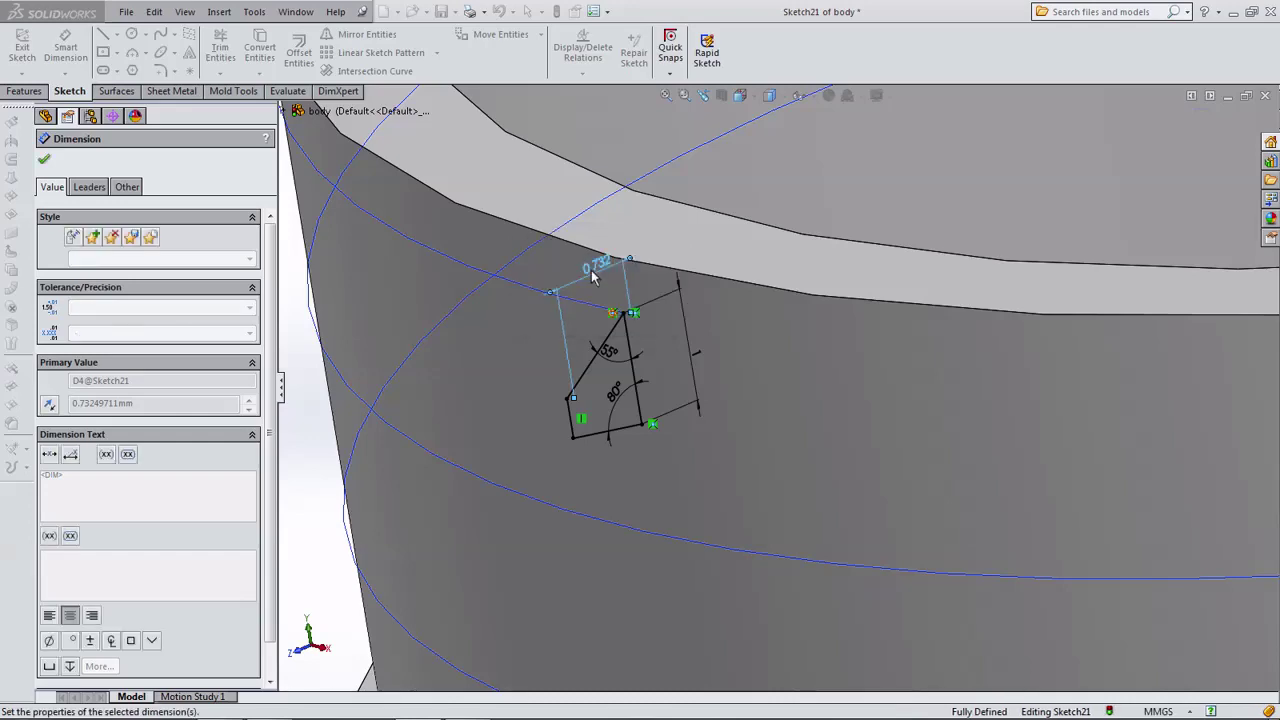
scroll(598, 278, "up", 10)
mouse_move(585, 300)
middle_mouse_down()
mouse_move(566, 322)
mouse_move(528, 326)
middle_mouse_up()
scroll(663, 357, "down", 3)
scroll(690, 365, "down", 2)
double_click(700, 378)
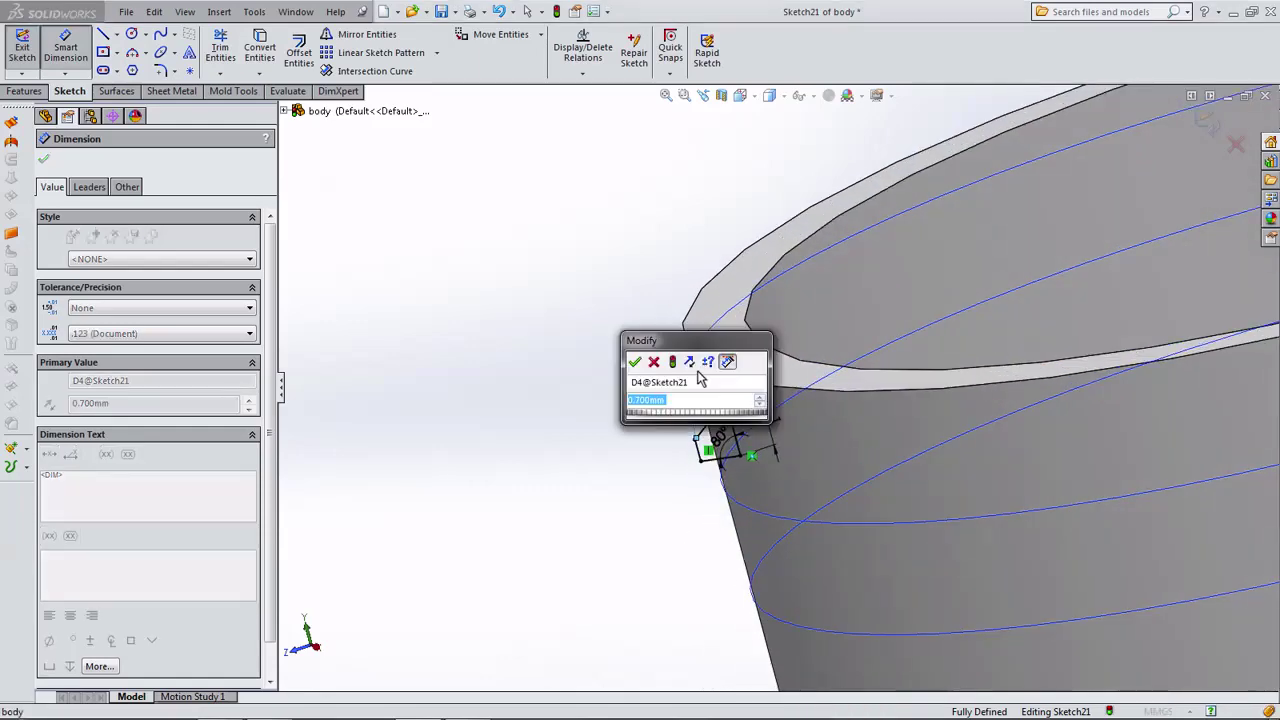
type("0.6")
key("Return")
scroll(682, 377, "up", 3)
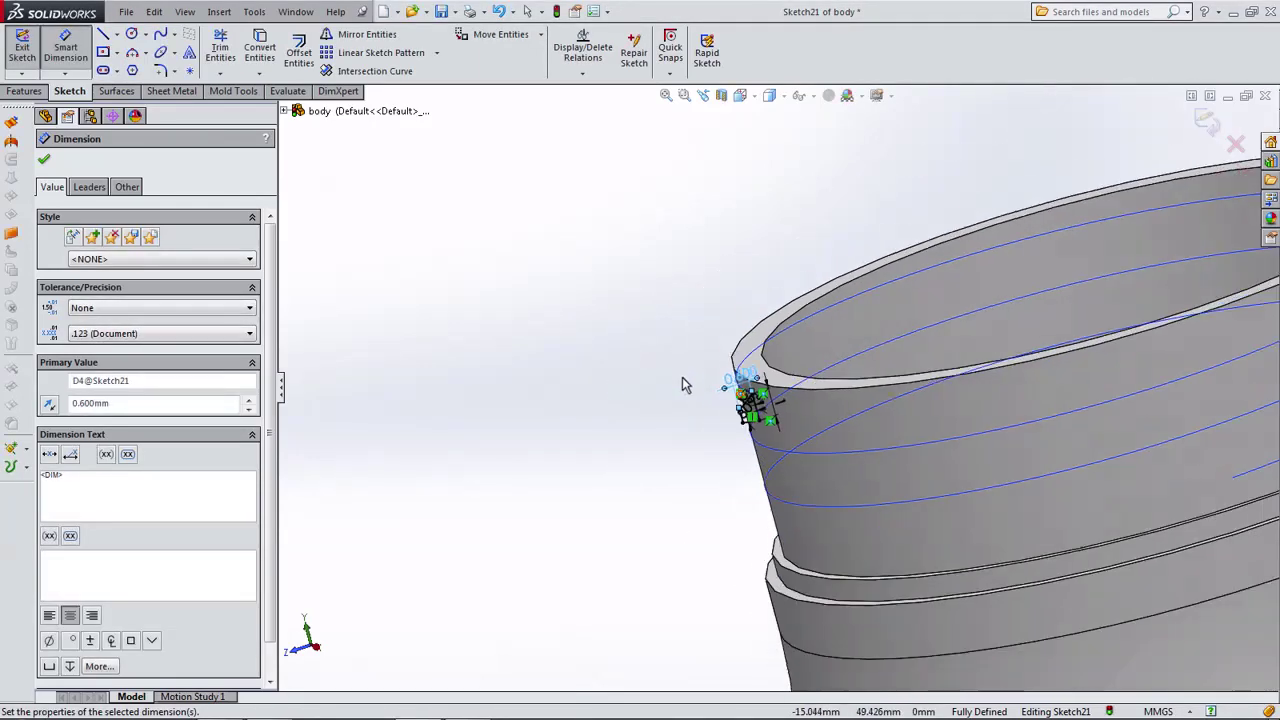
scroll(676, 401, "up", 2)
scroll(676, 401, "up", 2)
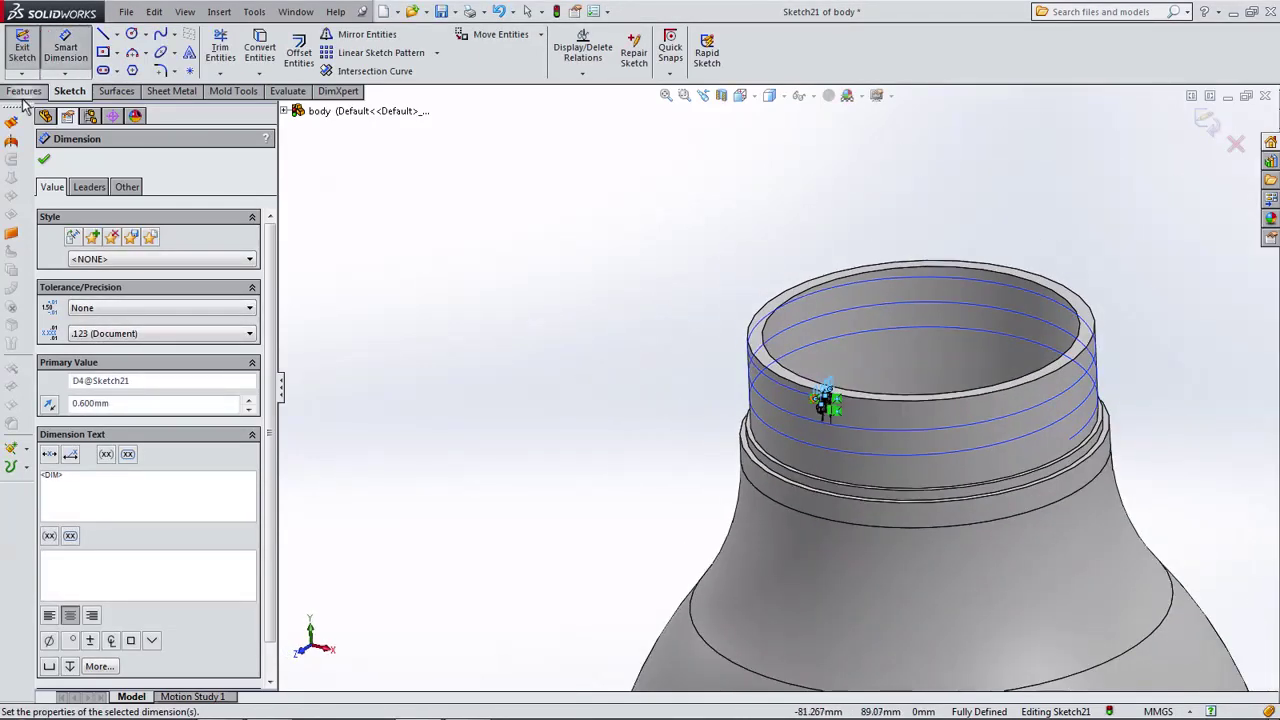
Sweep Sketch21 along Helix/Spiral1 to create the Sweep1 thread.
left_click(1206, 122)
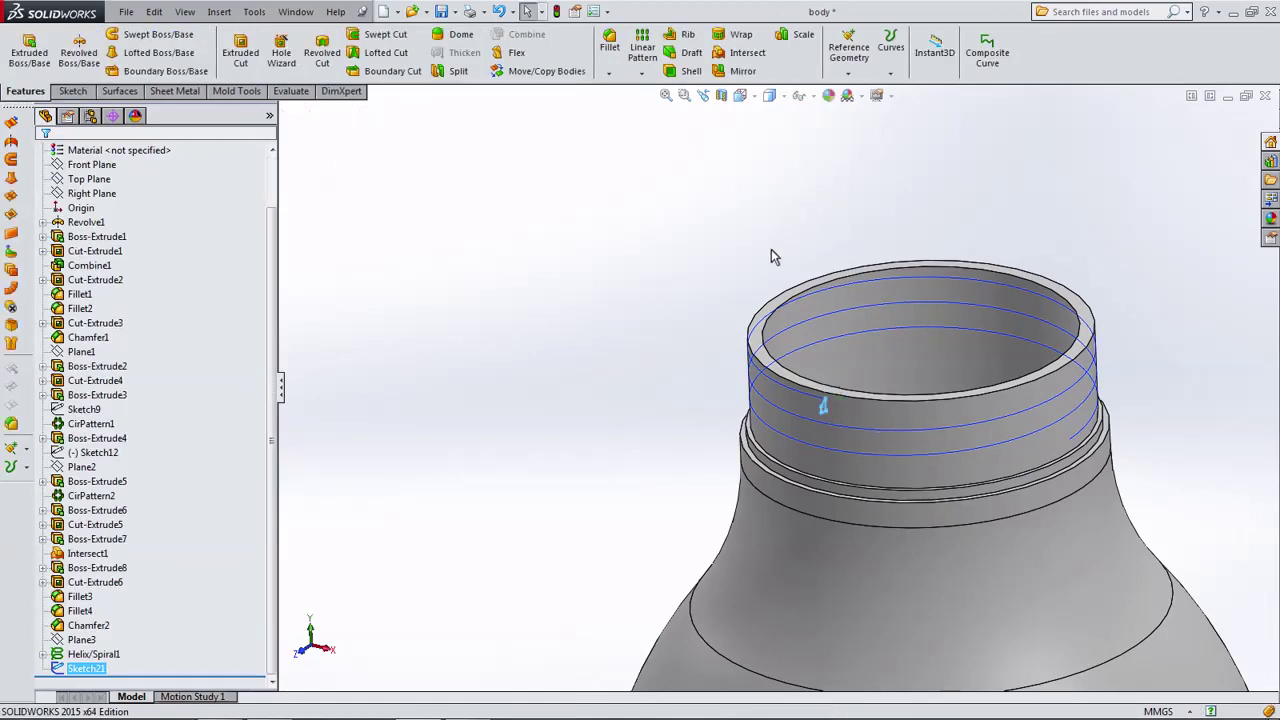
middle_click_drag(680, 355, 640, 307)
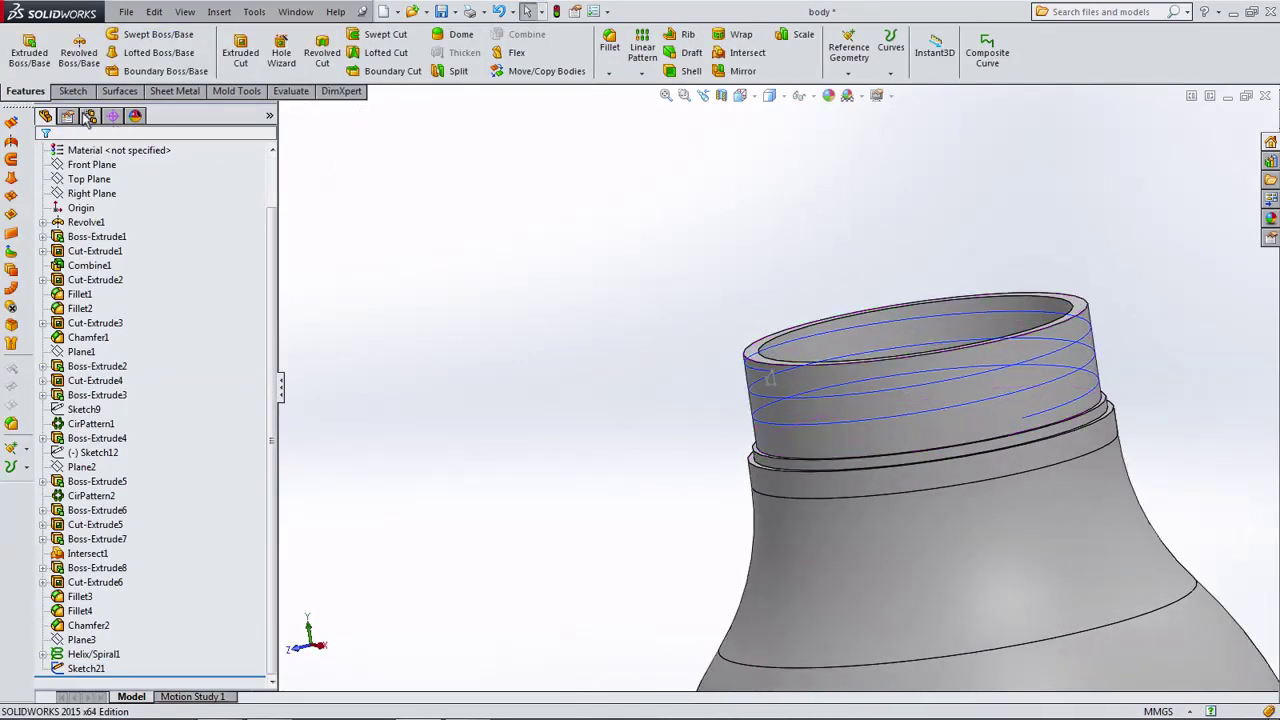
left_click(145, 36)
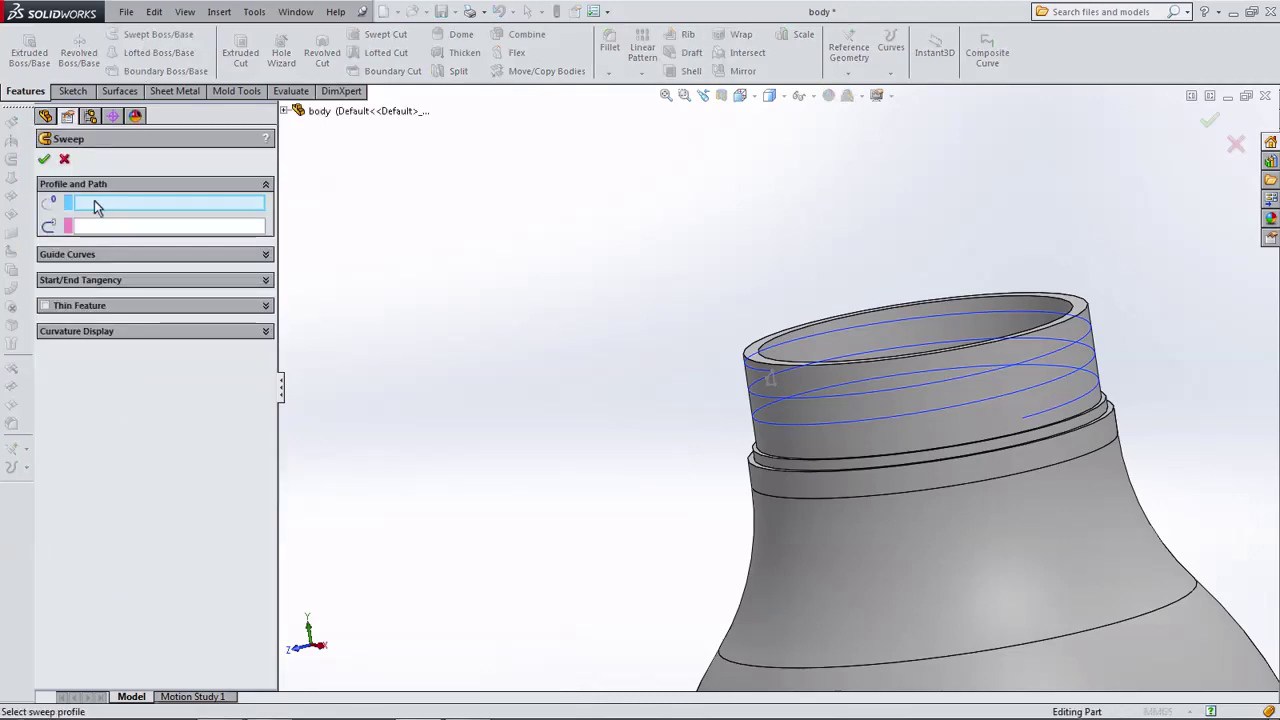
scroll(817, 417, "down", 2)
scroll(828, 398, "down", 2)
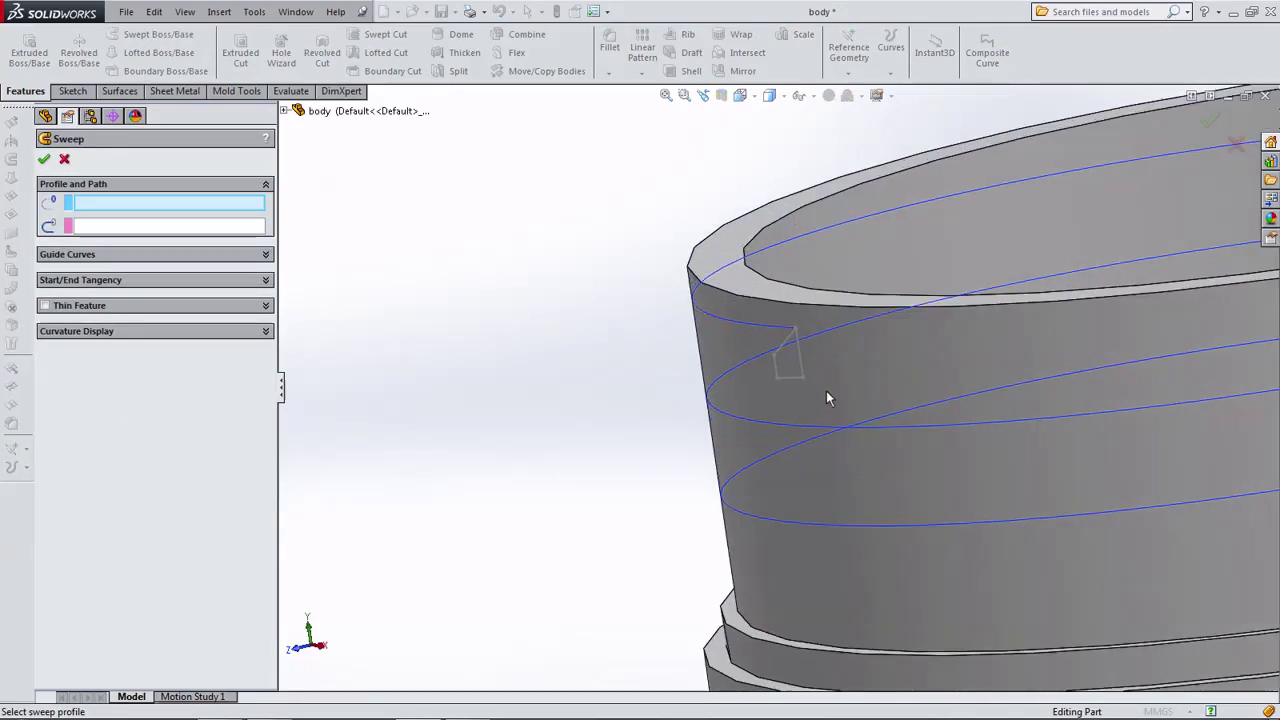
left_click(790, 347)
left_click(753, 326)
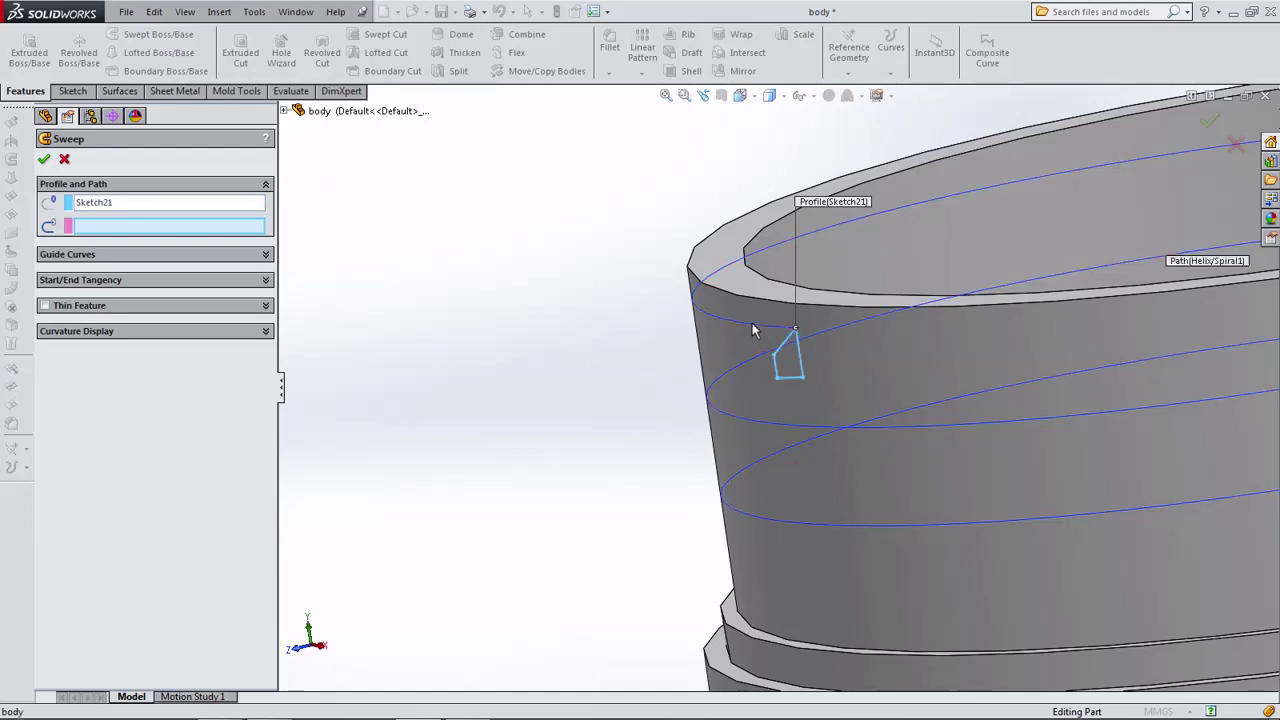
left_click(43, 159)
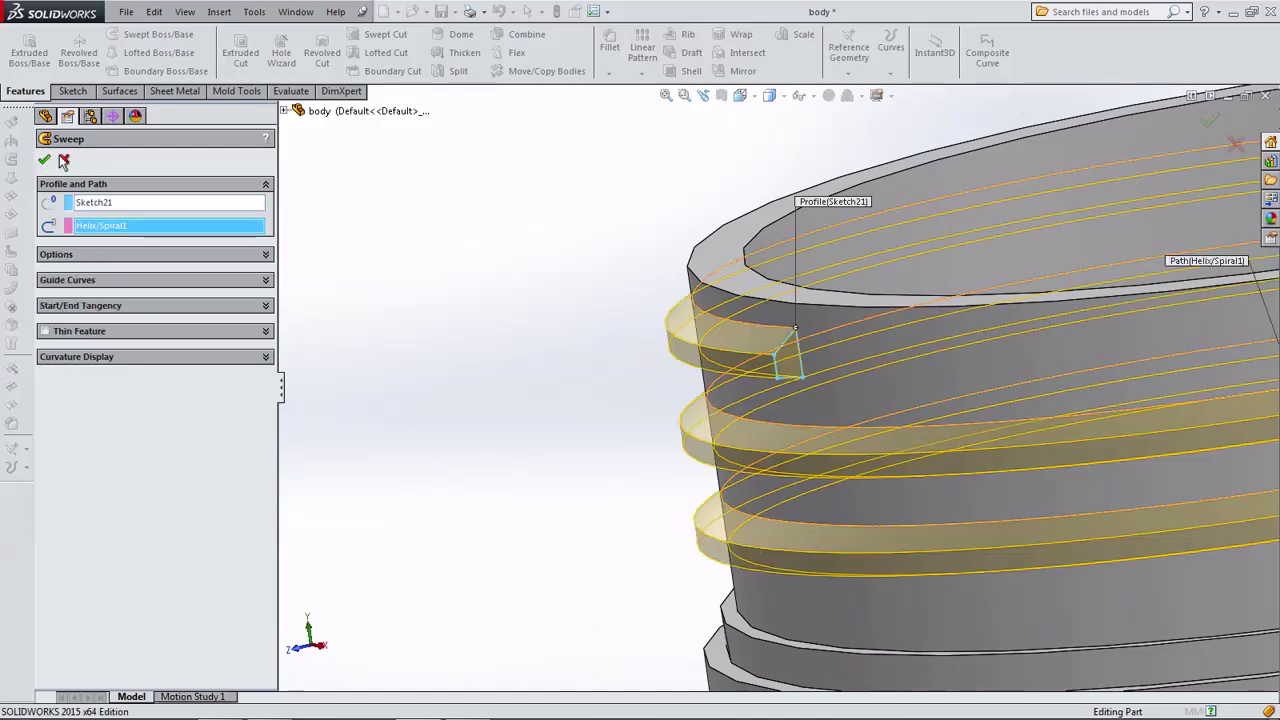
View the body from the front, zoom to fit, and orbit to look into the neck.
scroll(520, 300, "up", 3)
scroll(630, 310, "up", 1)
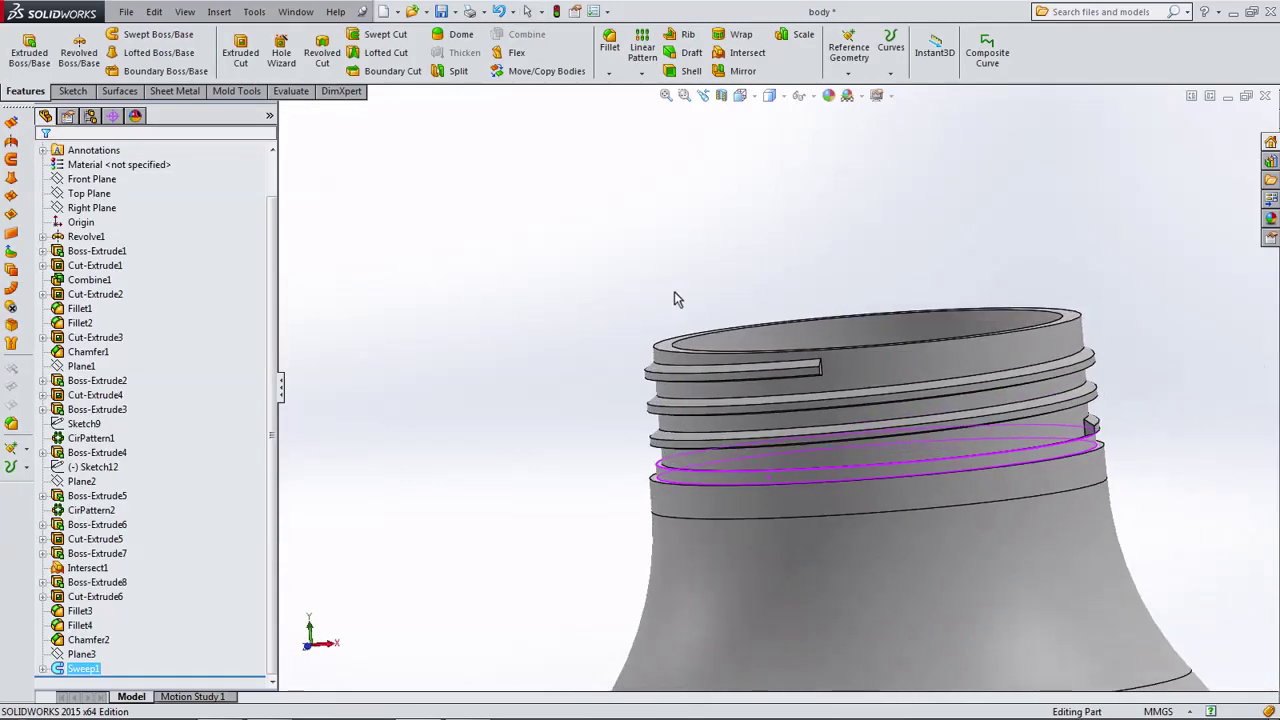
scroll(690, 240, "up", 2)
left_click(740, 95)
left_click(757, 152)
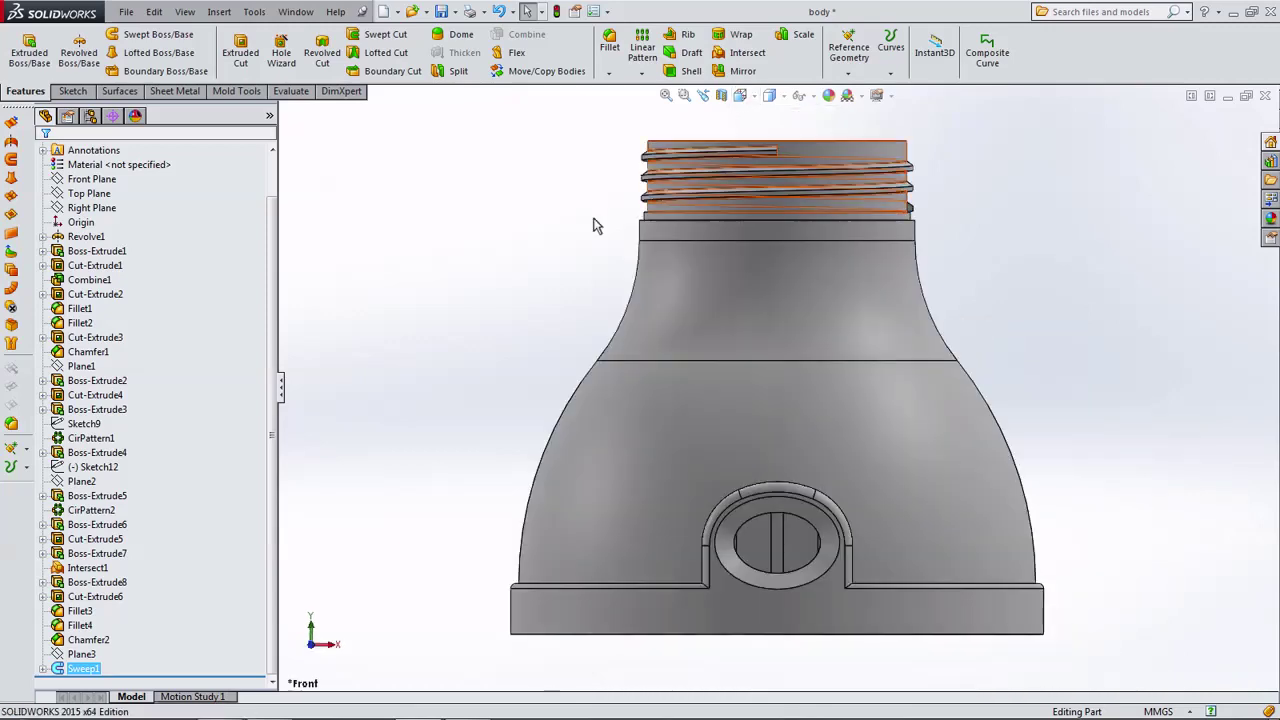
key("f")
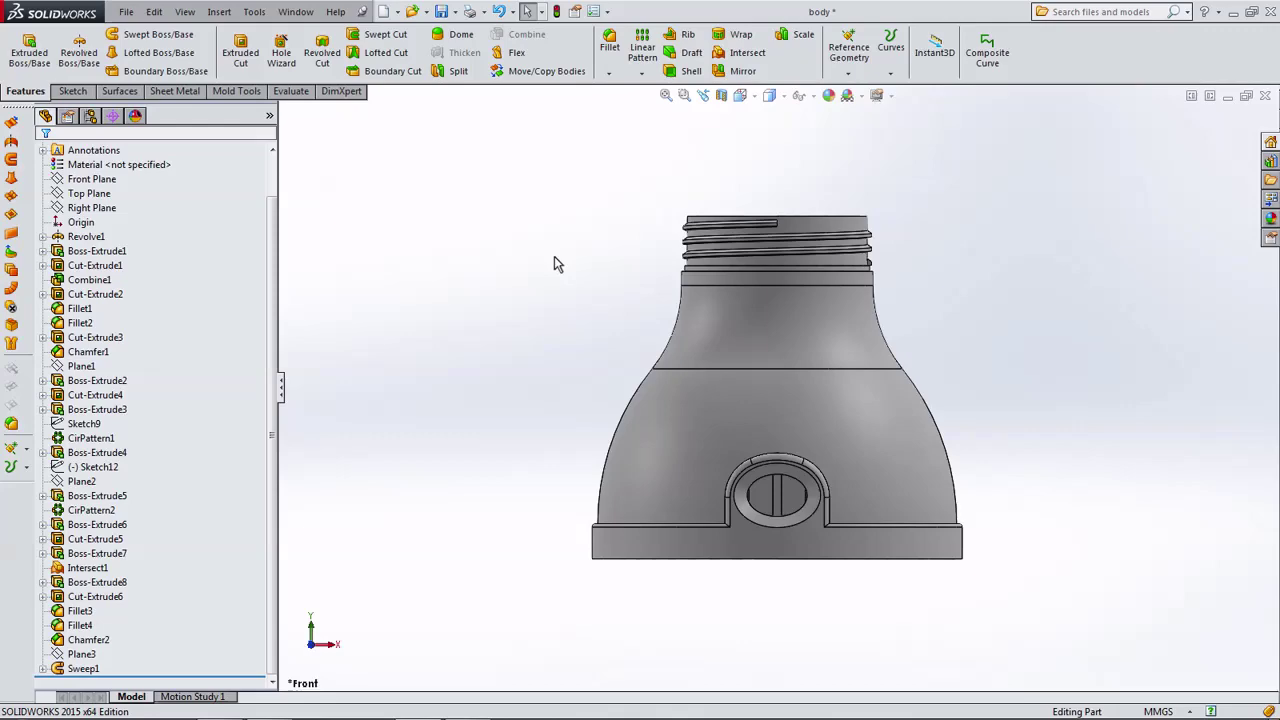
middle_click_drag(555, 260, 464, 418)
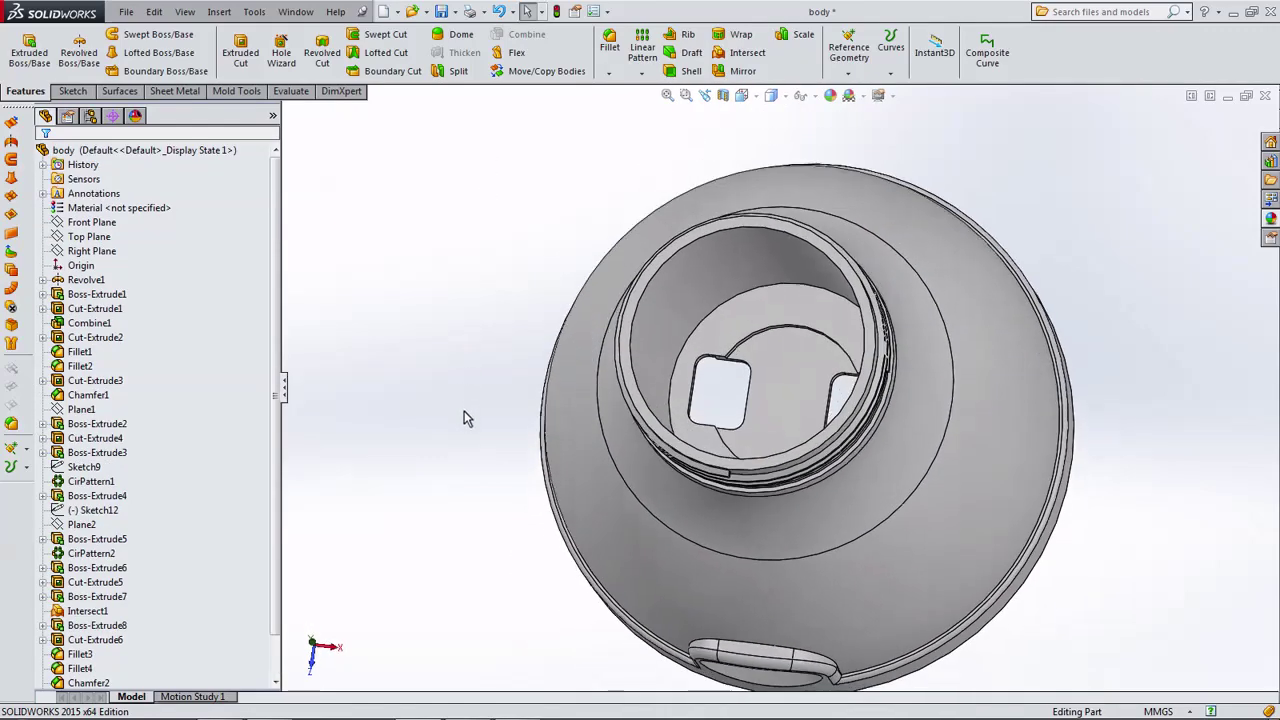
Start a sketch on the body's inner floor face, viewed from the top.
scroll(767, 340, "up", 2)
left_click(768, 340)
left_click(830, 290)
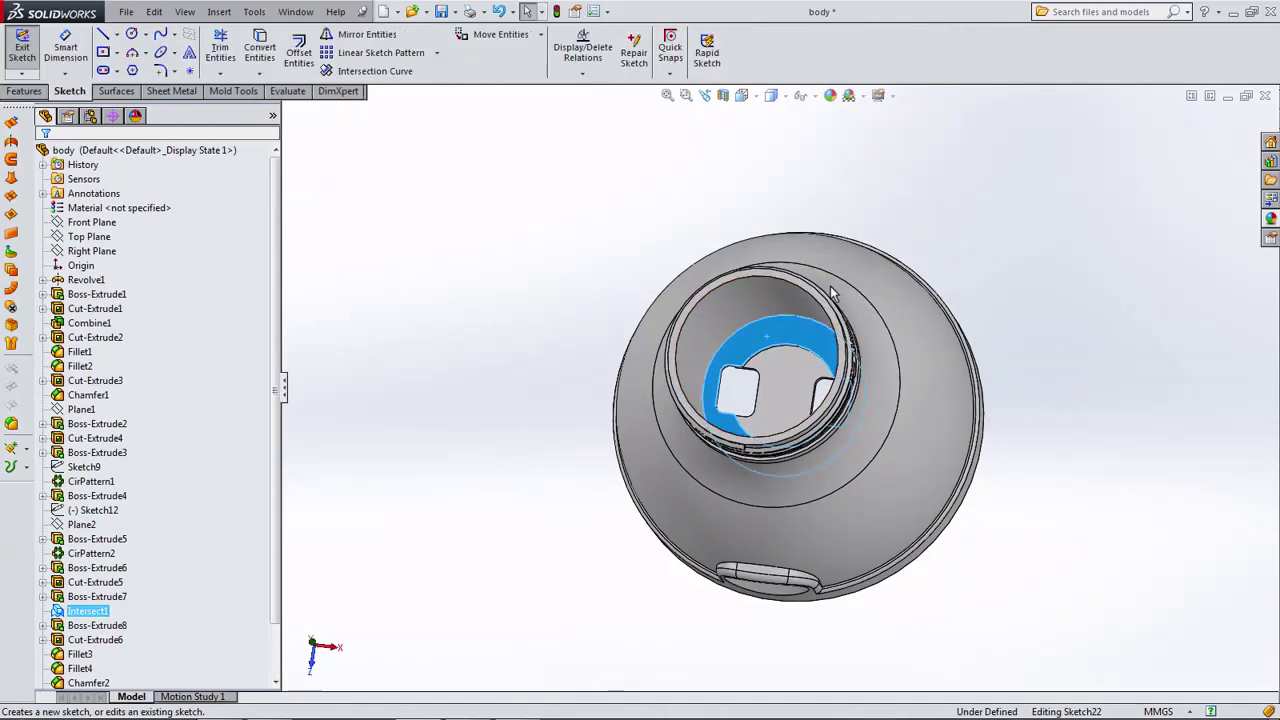
left_click(741, 95)
left_click(762, 140)
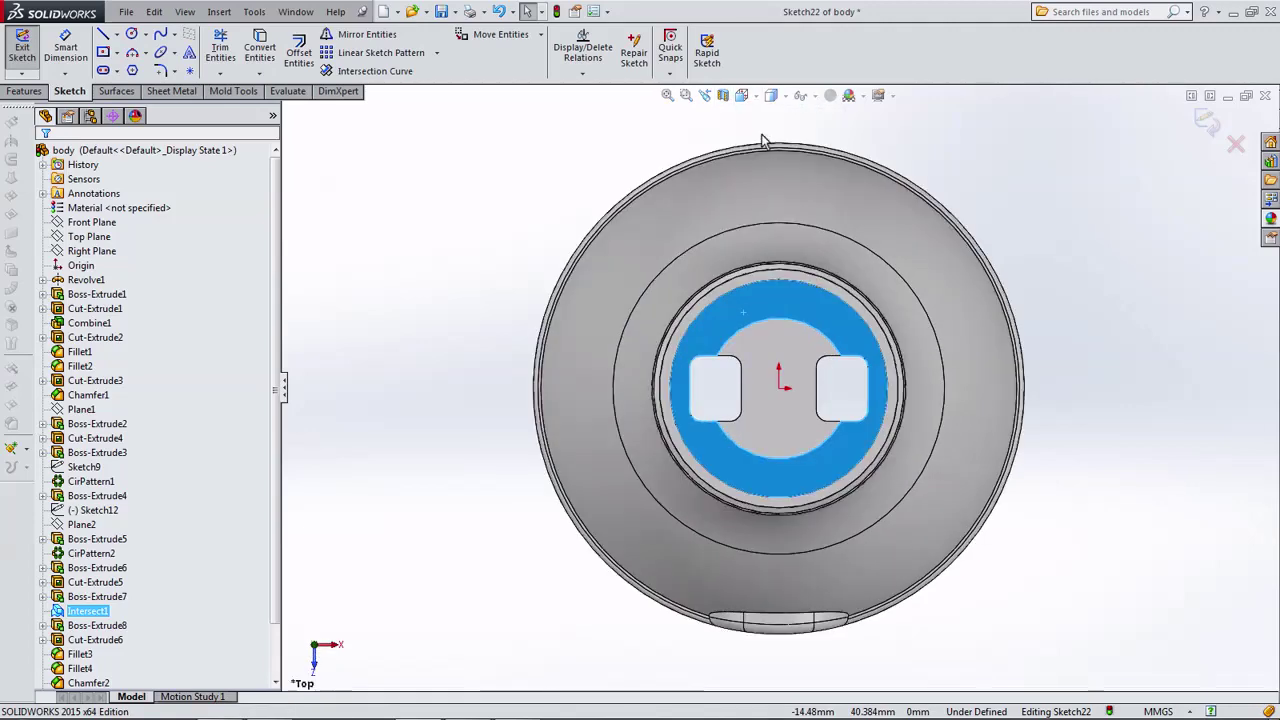
Draw the first small rectangle from four lines near the rim.
left_click(104, 55)
scroll(680, 360, "down", 1)
scroll(674, 350, "down", 2)
scroll(660, 348, "down", 2)
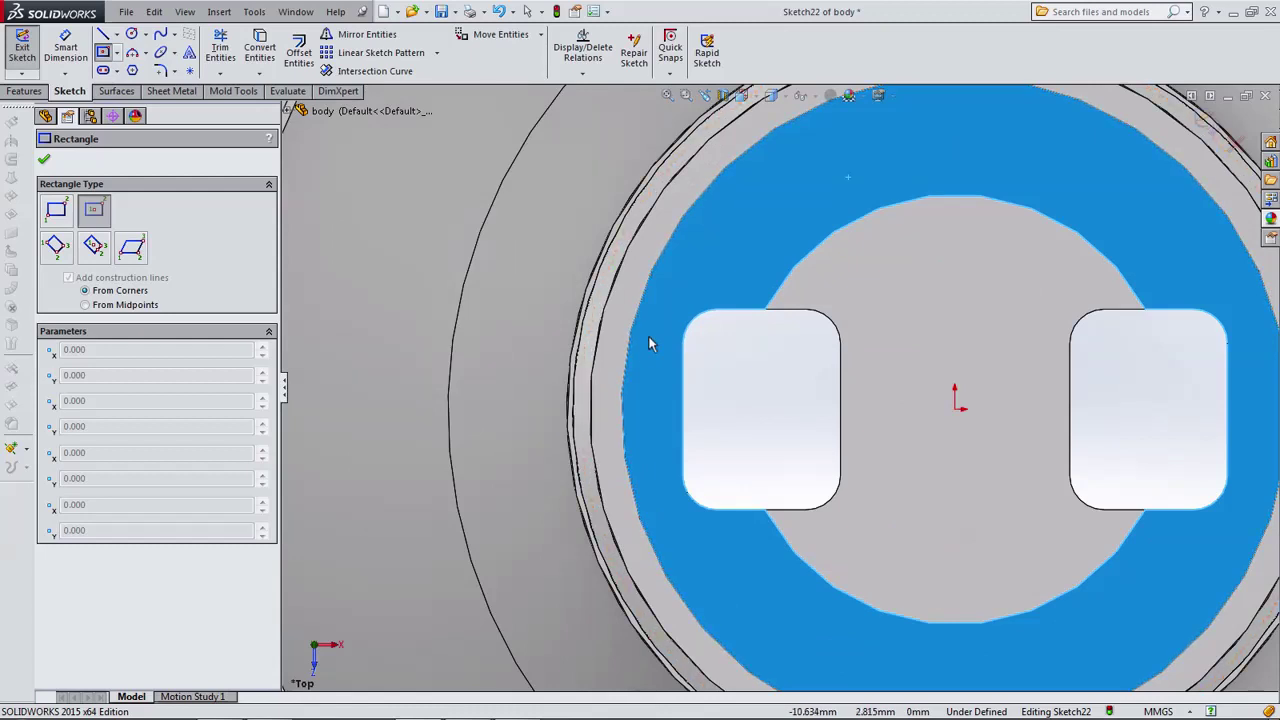
left_click(104, 34)
scroll(660, 350, "down", 2)
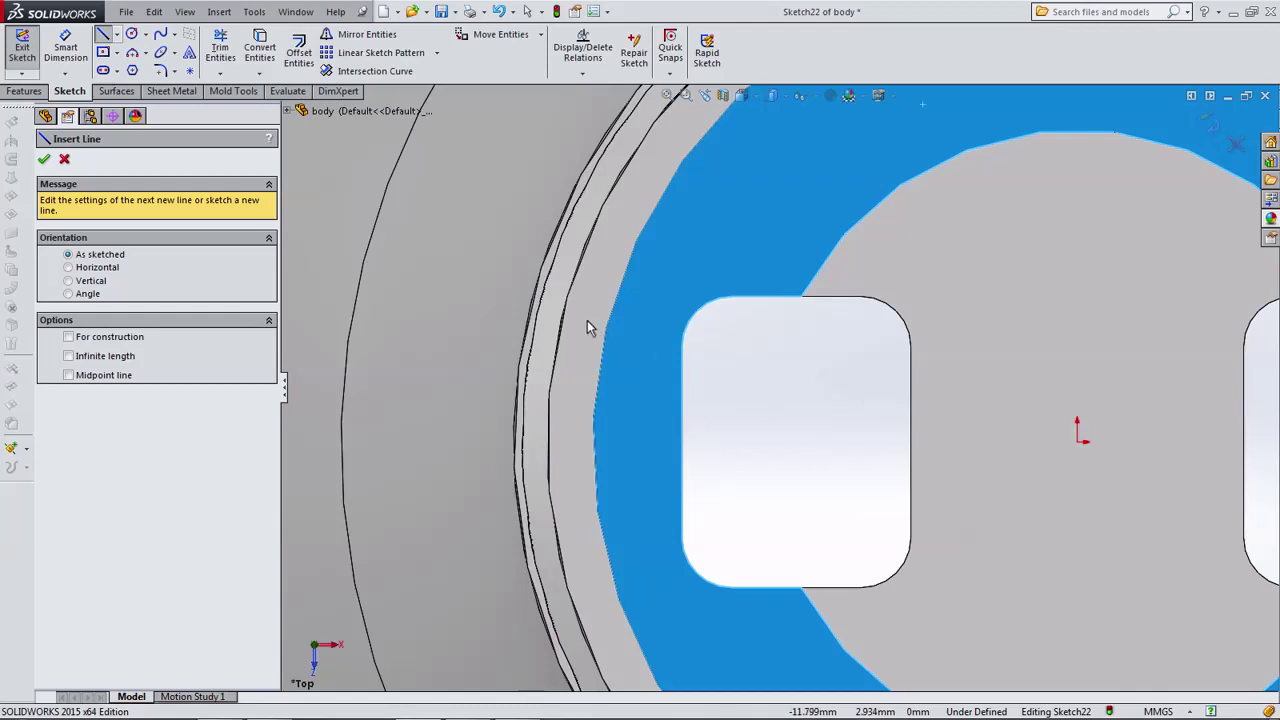
left_click(588, 321)
left_click(639, 321)
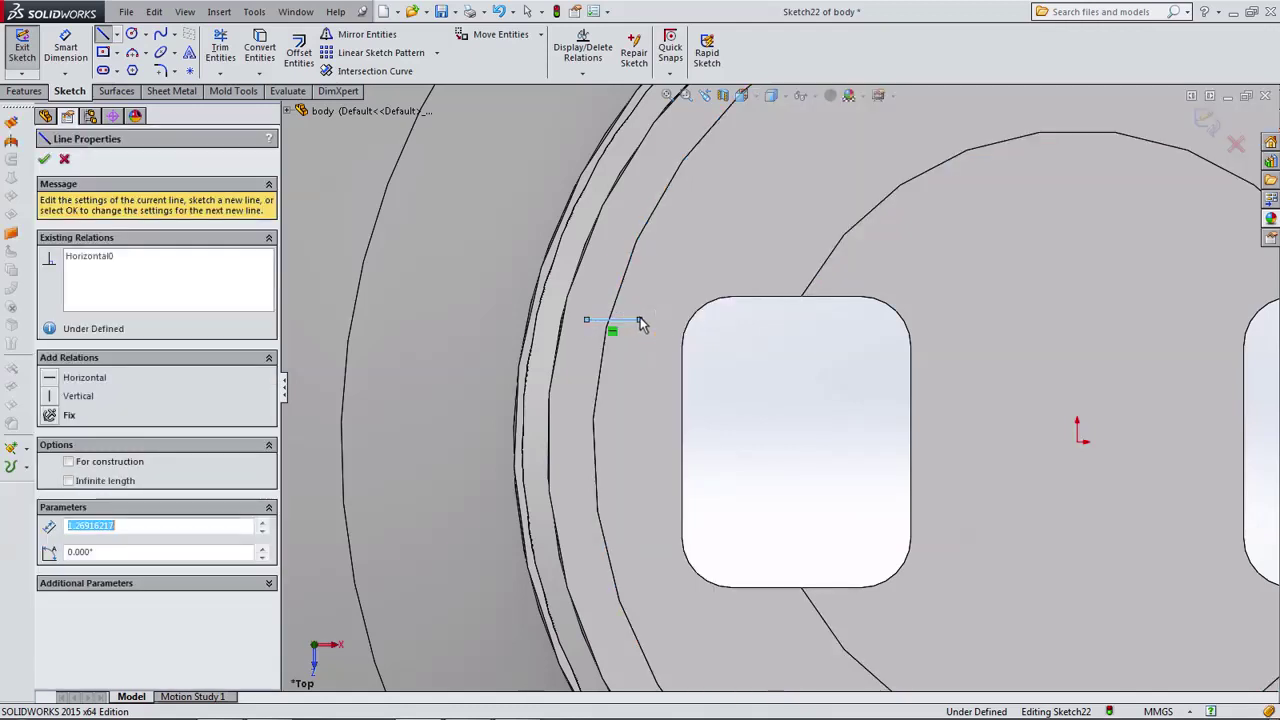
left_click(640, 364)
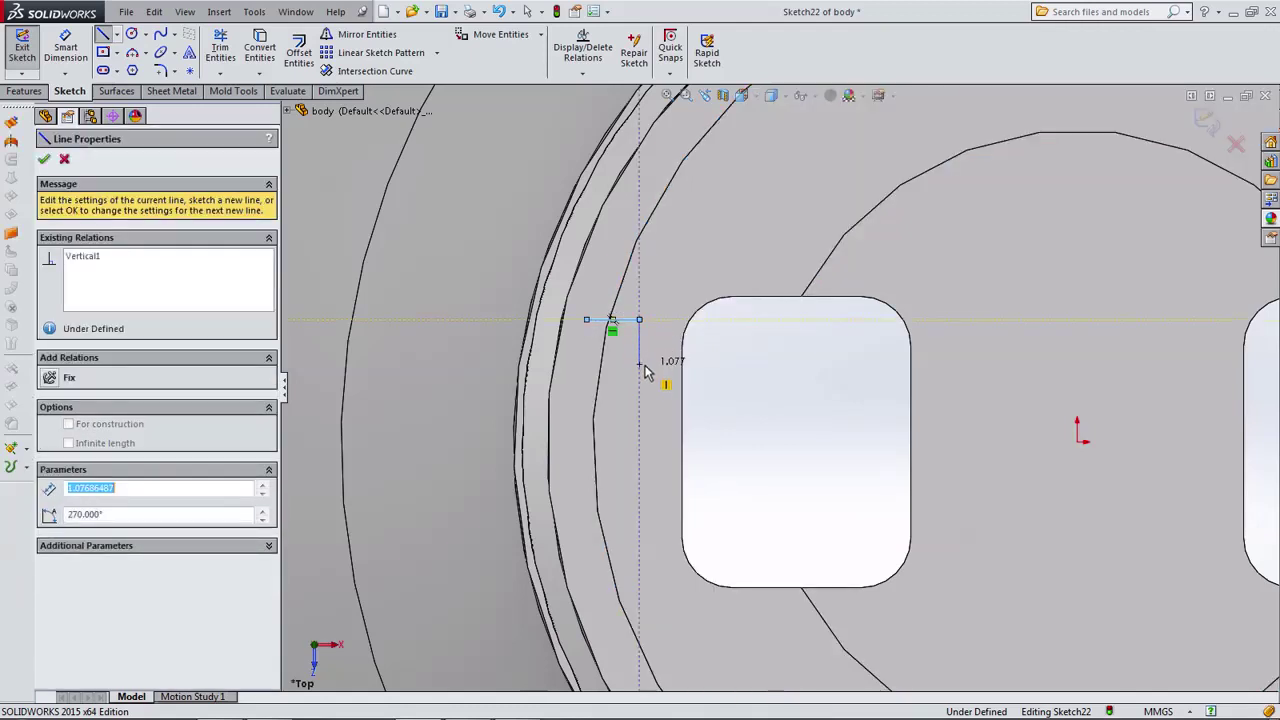
left_click(587, 363)
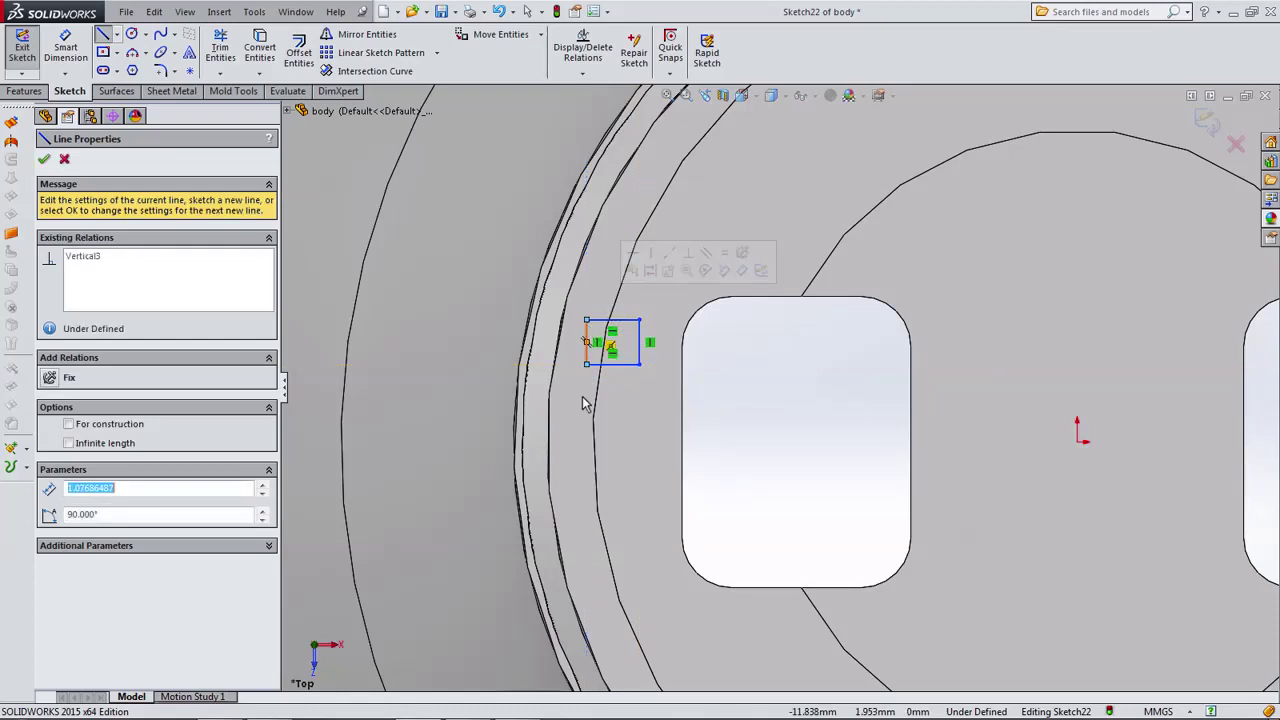
Draw a second matching rectangle below the first.
left_click(590, 471)
left_click(640, 474)
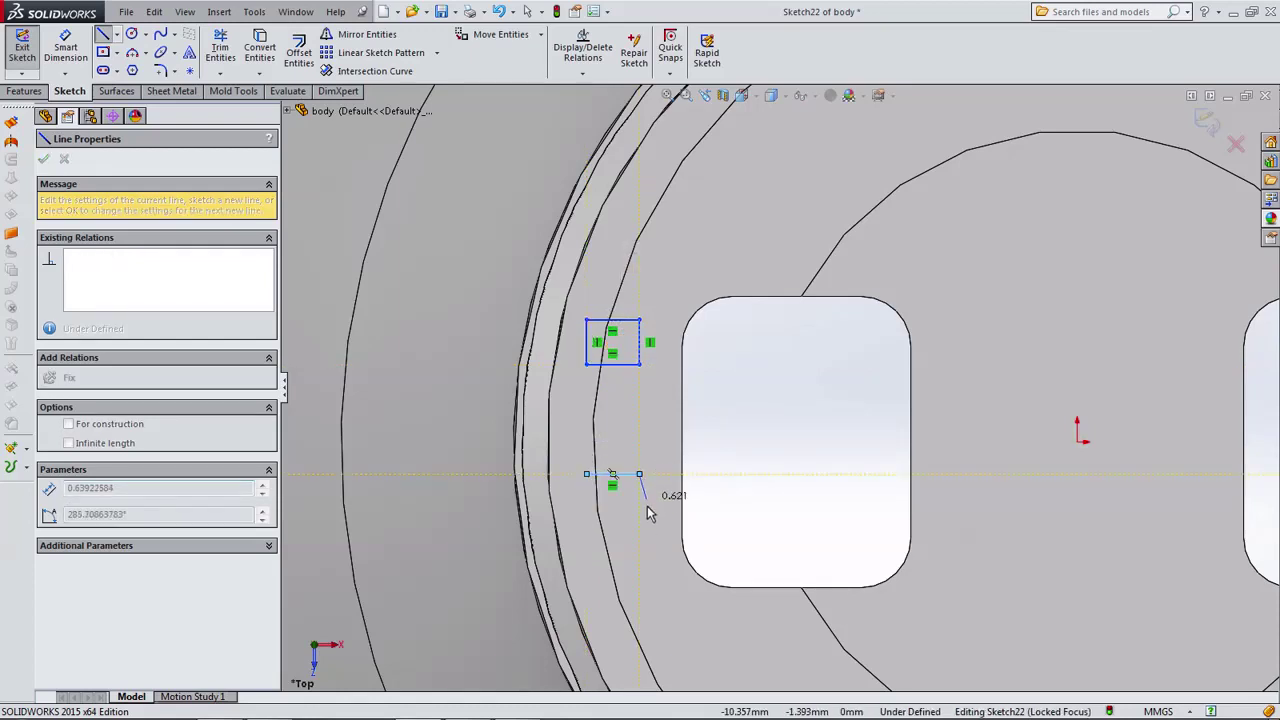
left_click(639, 525)
left_click(586, 525)
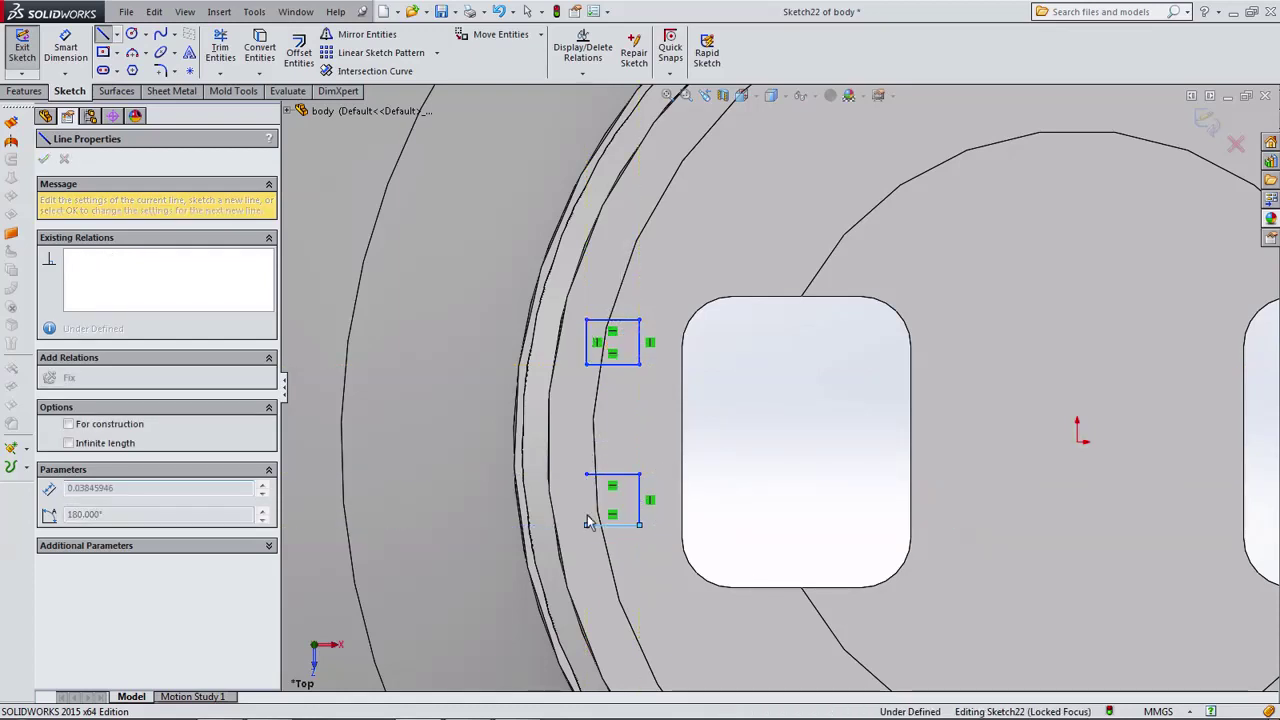
left_click(586, 474)
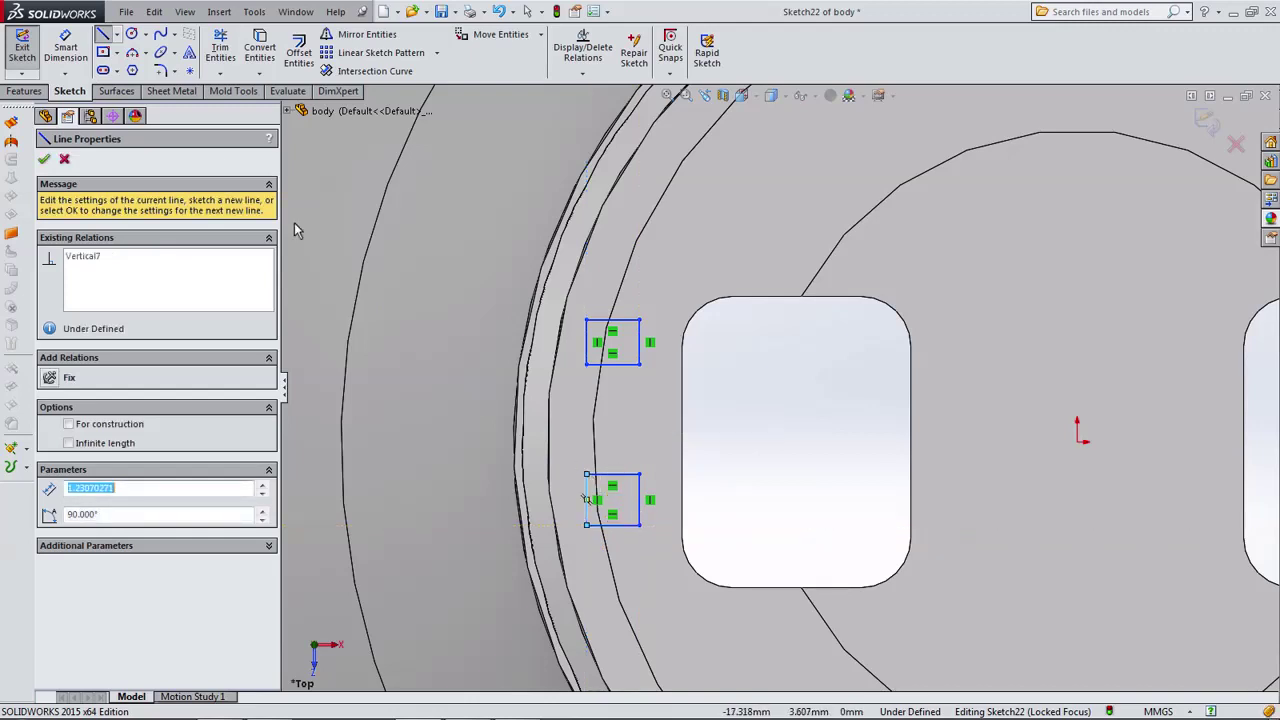
Add centerlines joining the rectangle corners and from that line's midpoint to the origin.
left_click(116, 38)
left_click(145, 66)
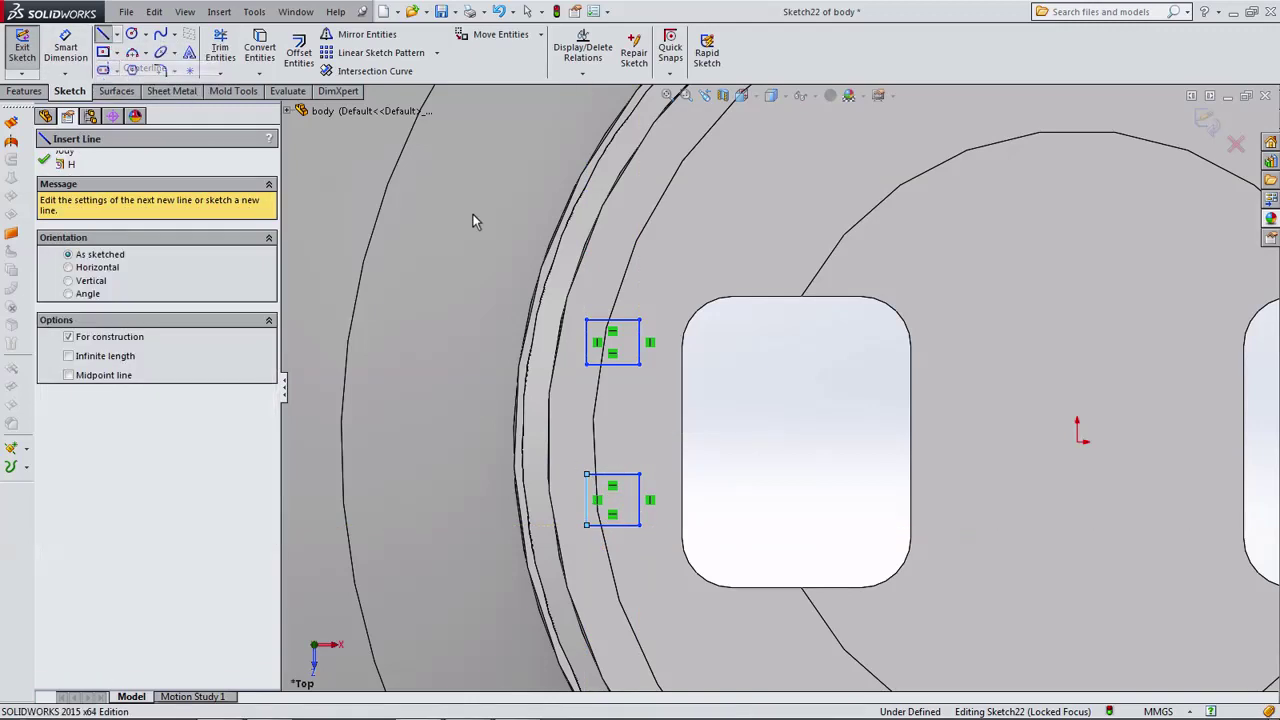
left_click(639, 364)
left_click(639, 474)
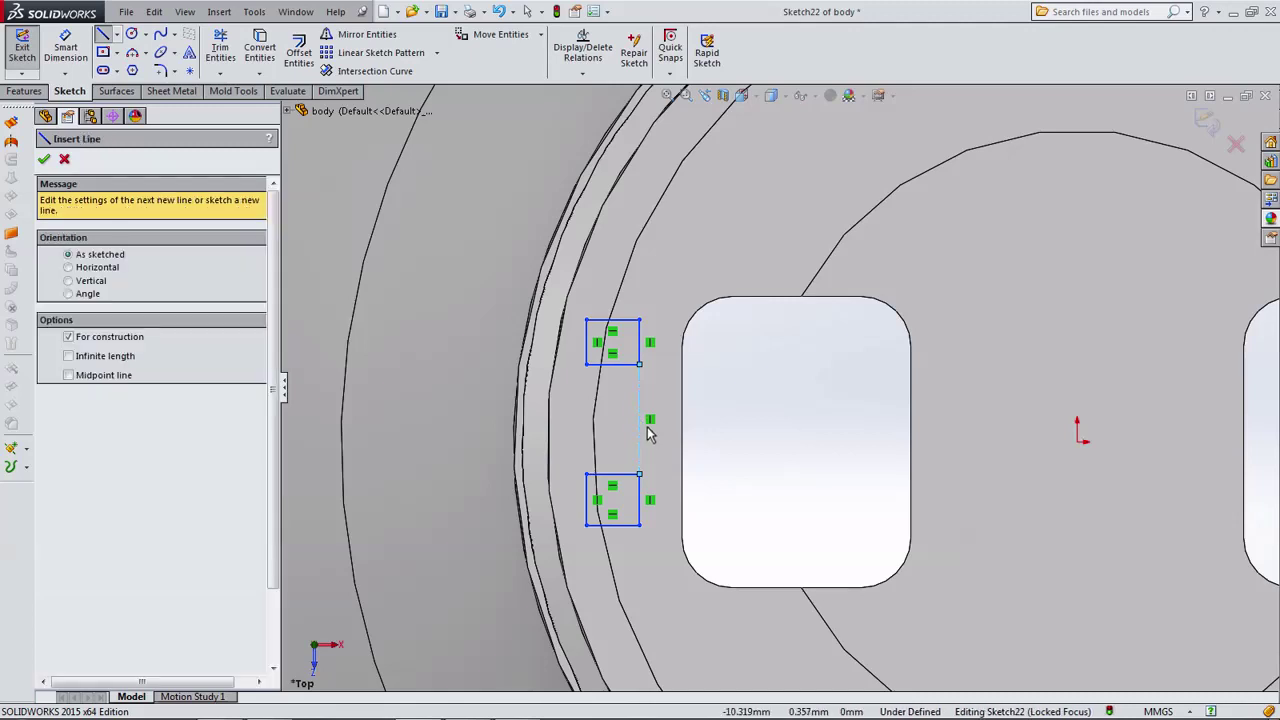
left_click(639, 422)
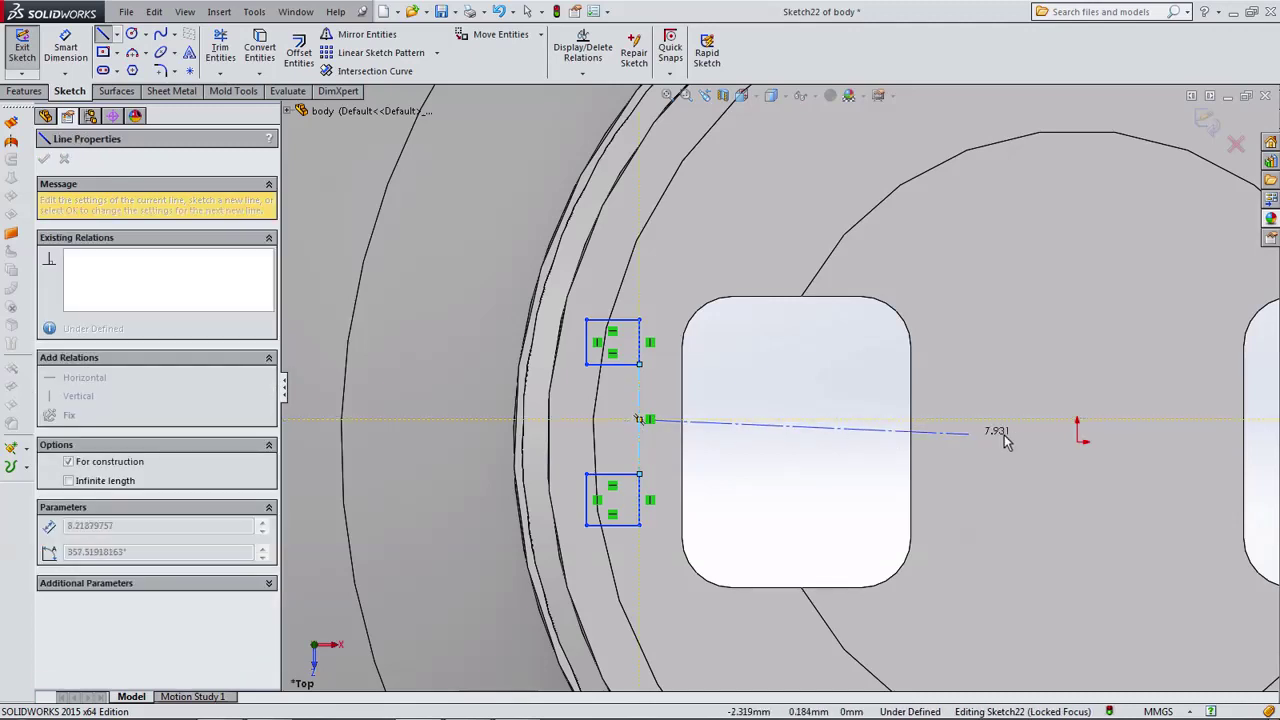
left_click(1077, 441)
left_click(1078, 450)
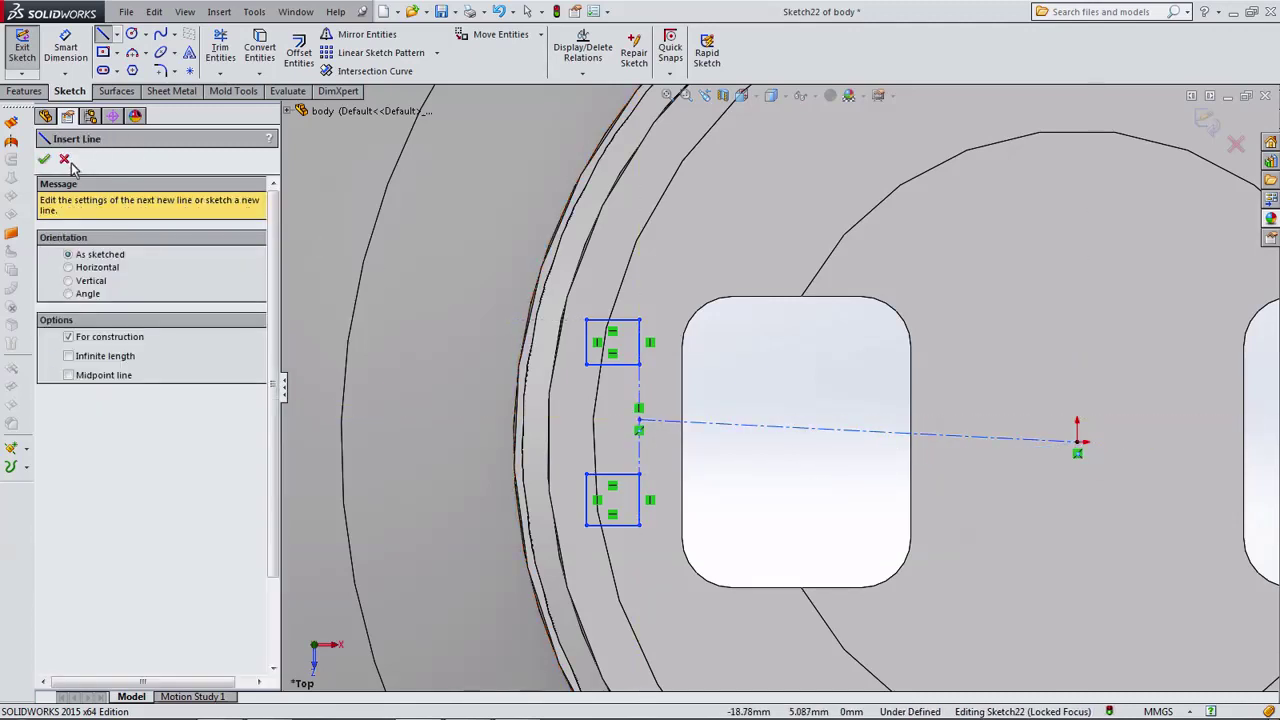
Make the centerline to the origin horizontal.
left_click(64, 159)
left_click(792, 428)
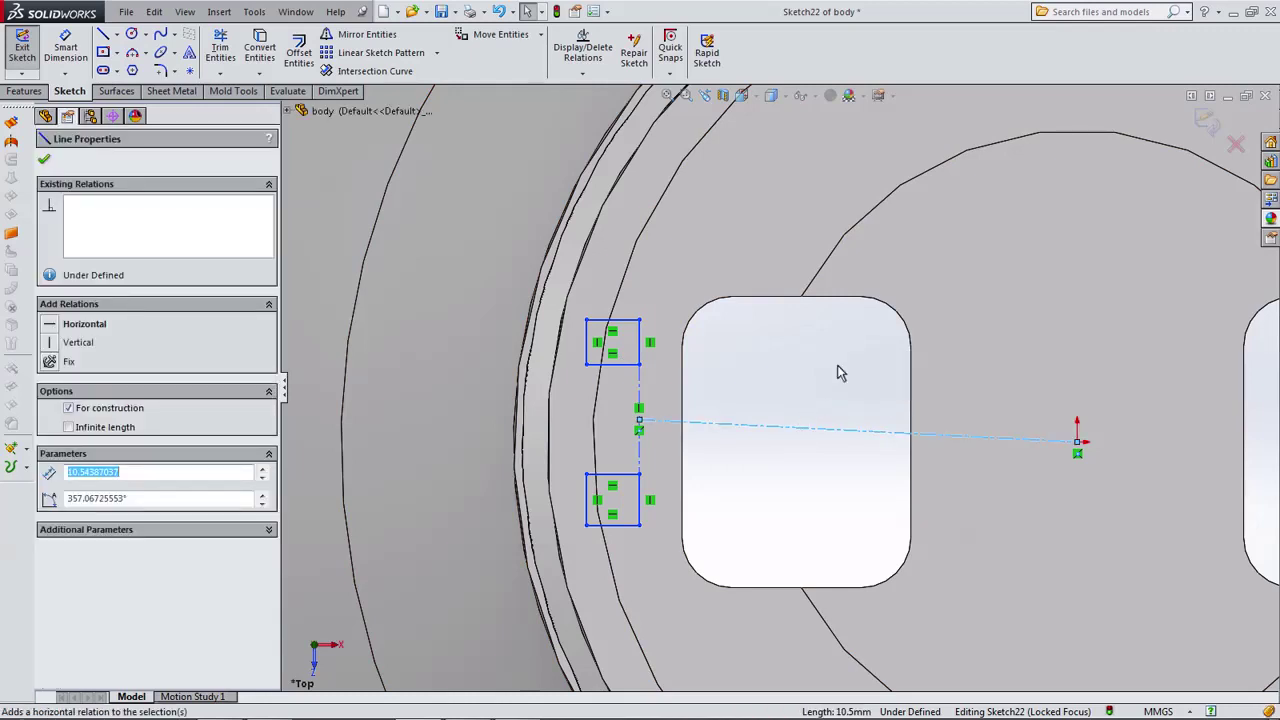
left_click(840, 372)
left_click(418, 234)
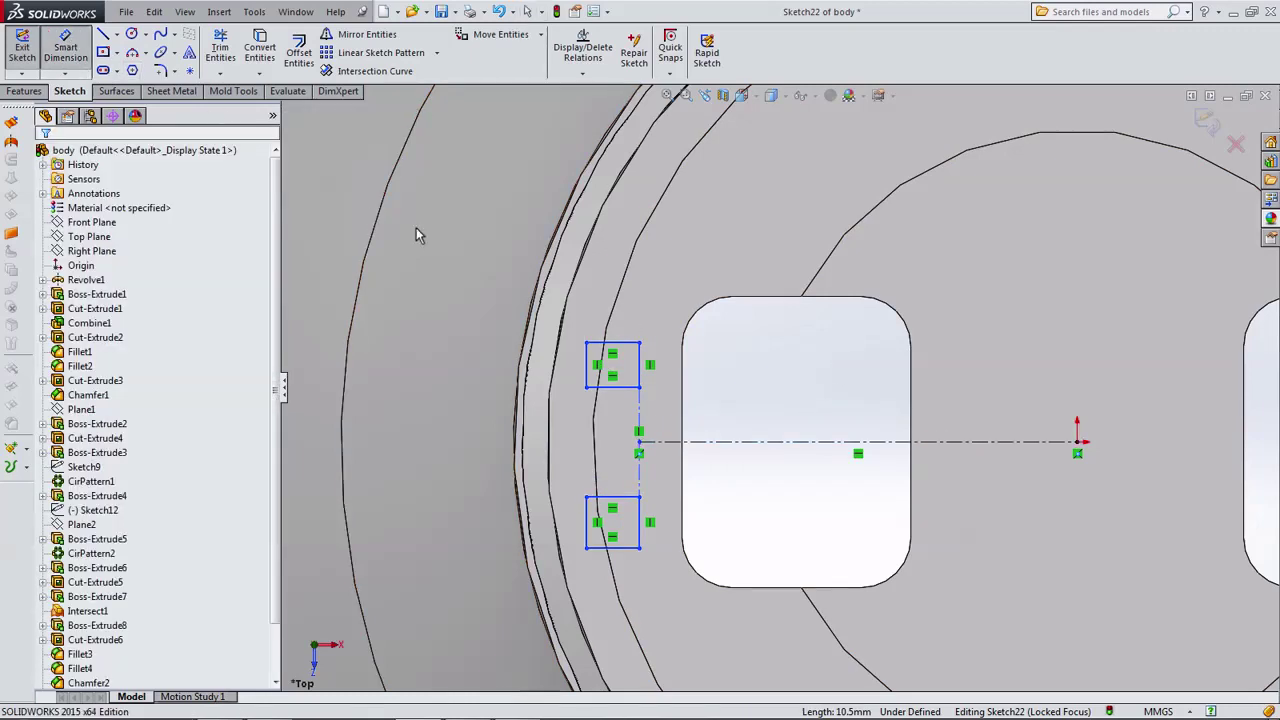
Dimension the rectangle spacing to 5 mm and the upper rectangle's height to 0.8 mm.
left_click(640, 425)
left_click(724, 420)
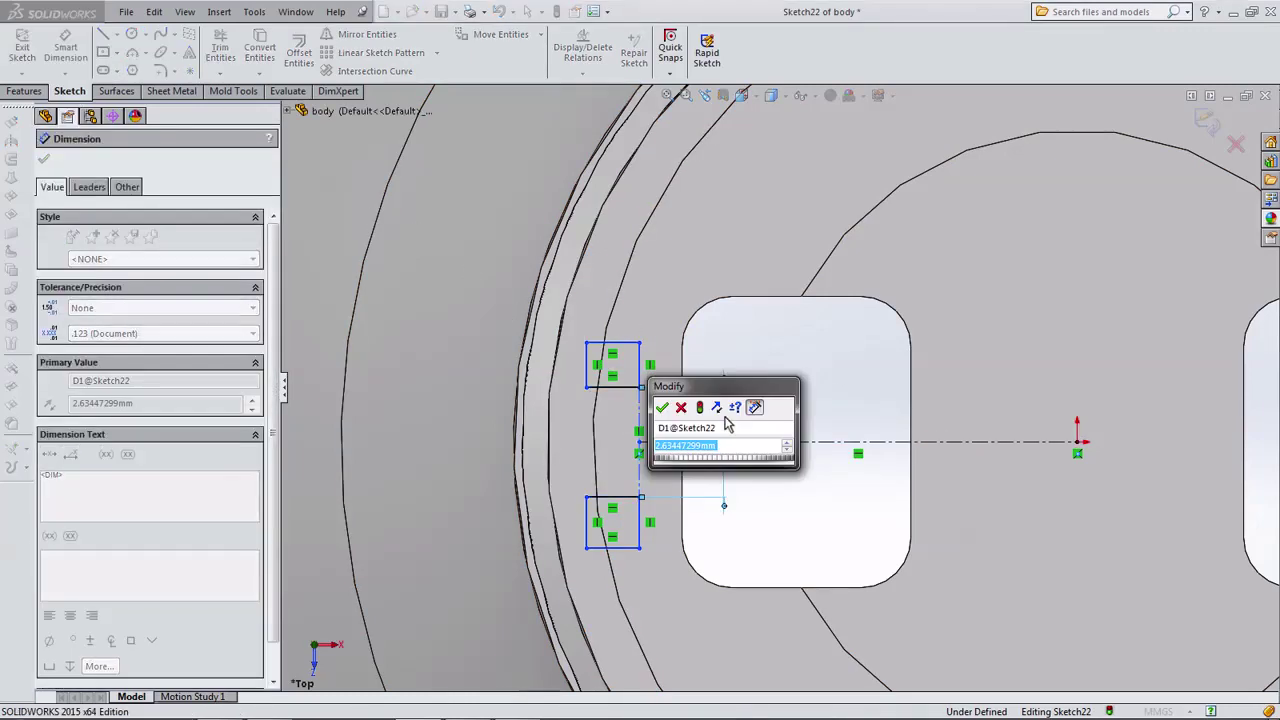
type("5")
key("Return")
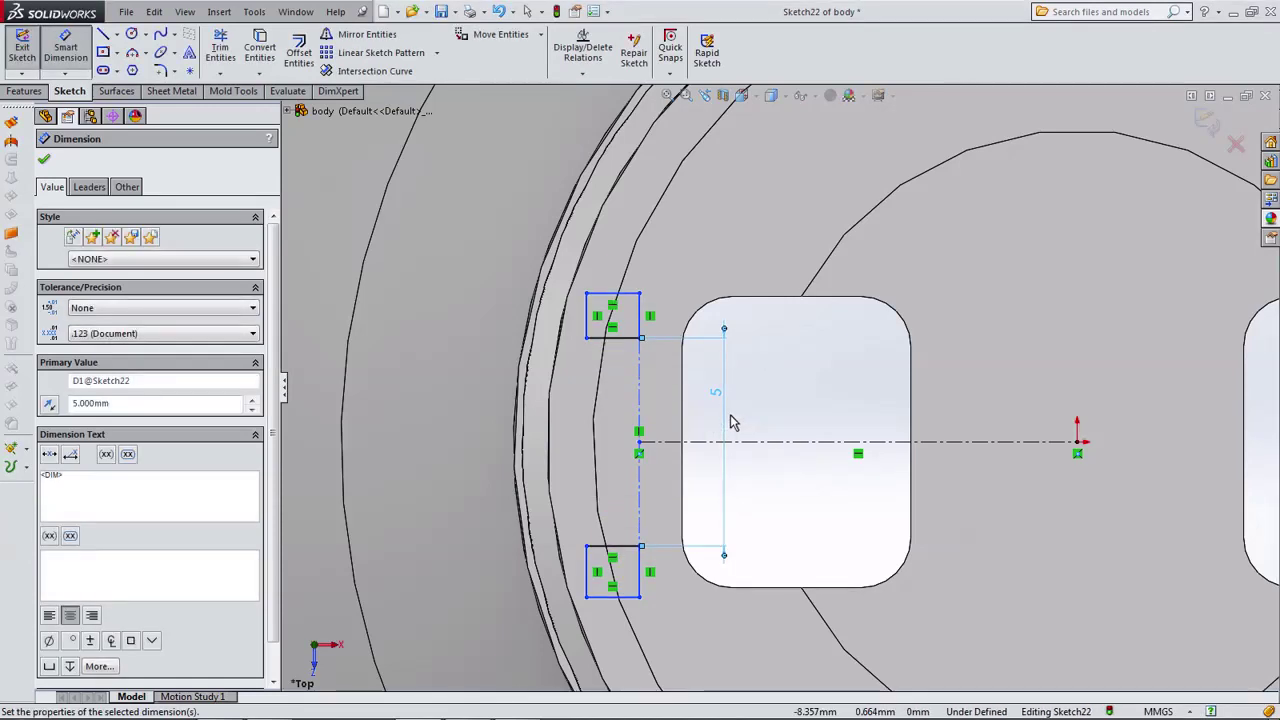
left_click(645, 322)
left_click(684, 318)
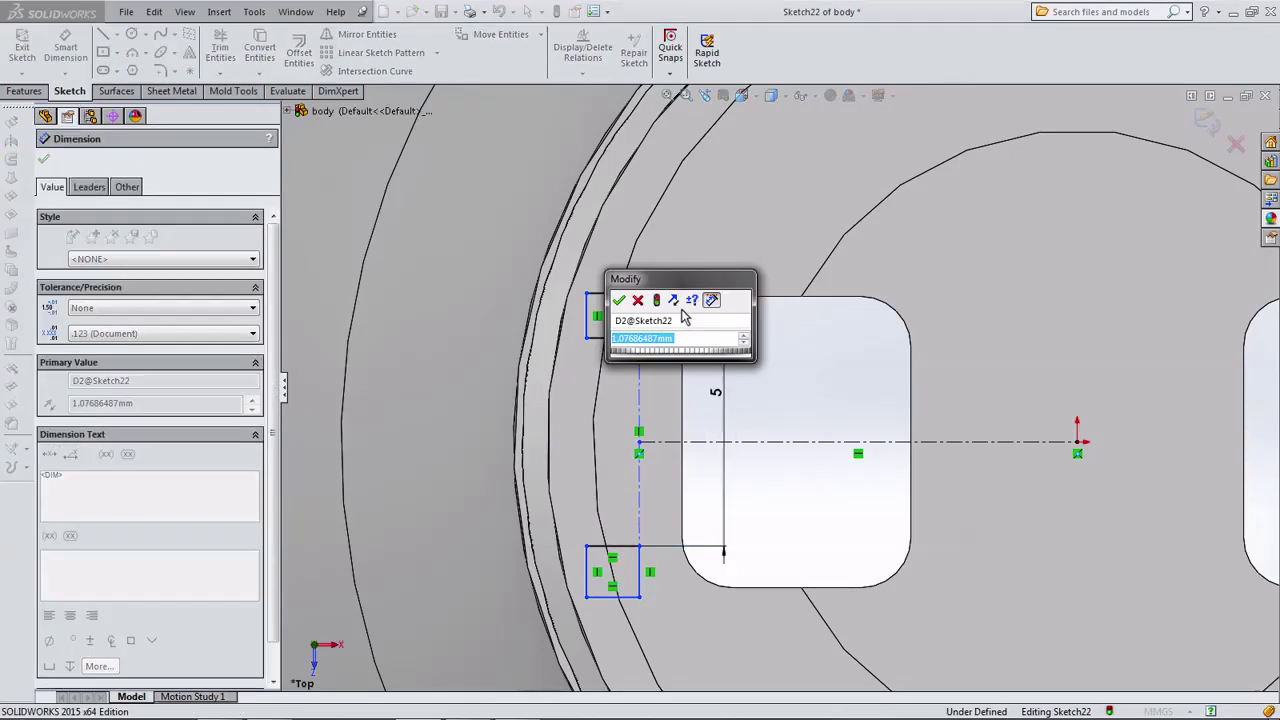
type("0.8")
key("Return")
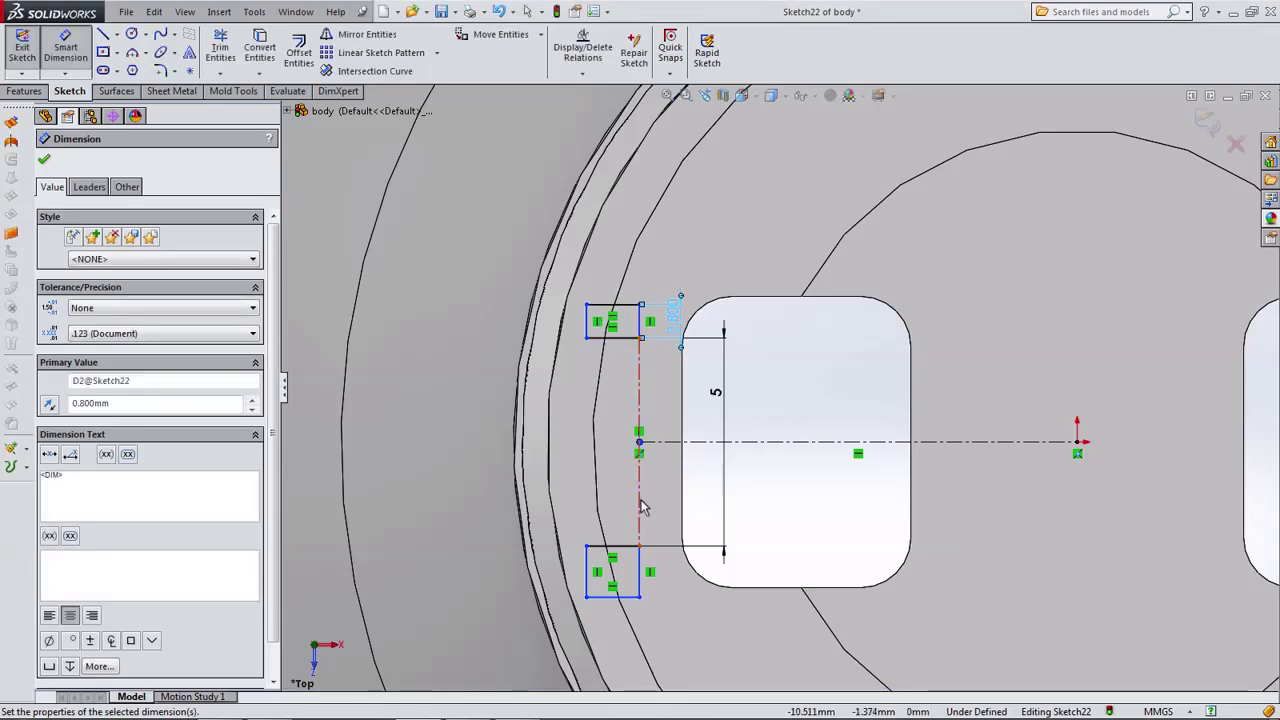
Make the matching short sides of both rectangles equal.
key("Escape")
left_click(641, 320)
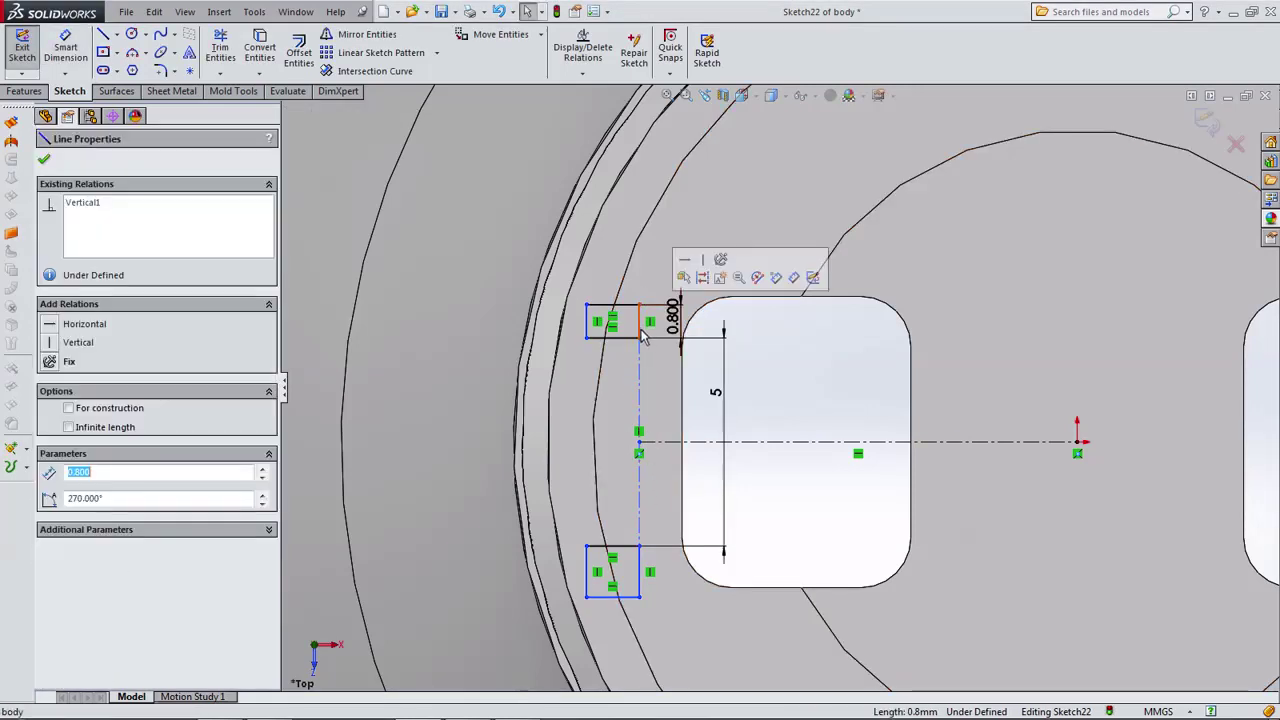
left_click(645, 587, "ctrl")
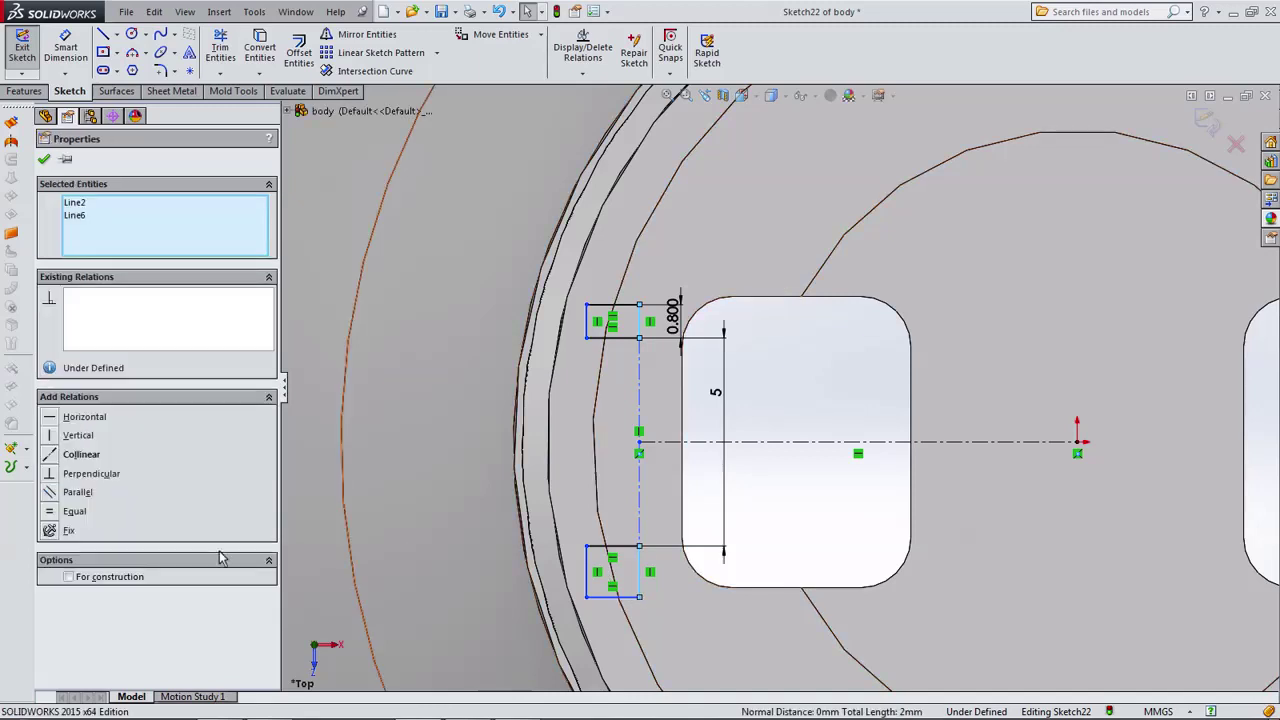
left_click(70, 512)
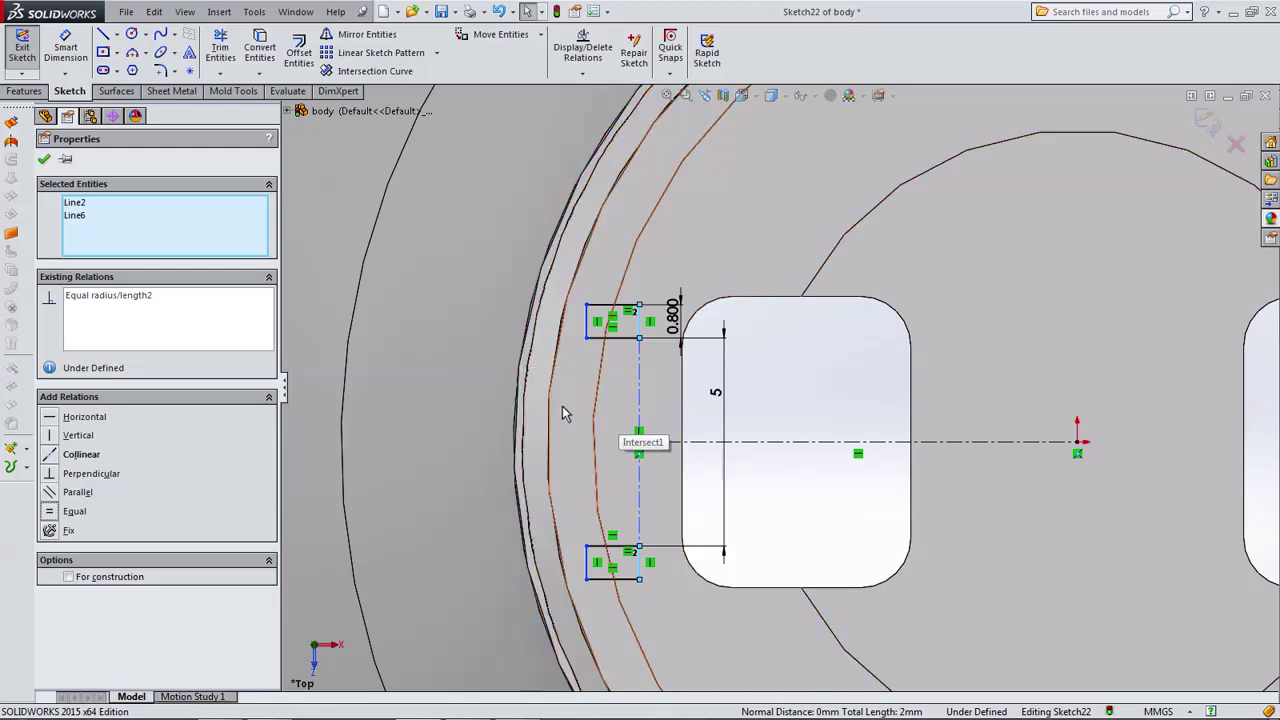
Dimension the horizontal centerline to 10.5 mm from the origin.
left_click(65, 45)
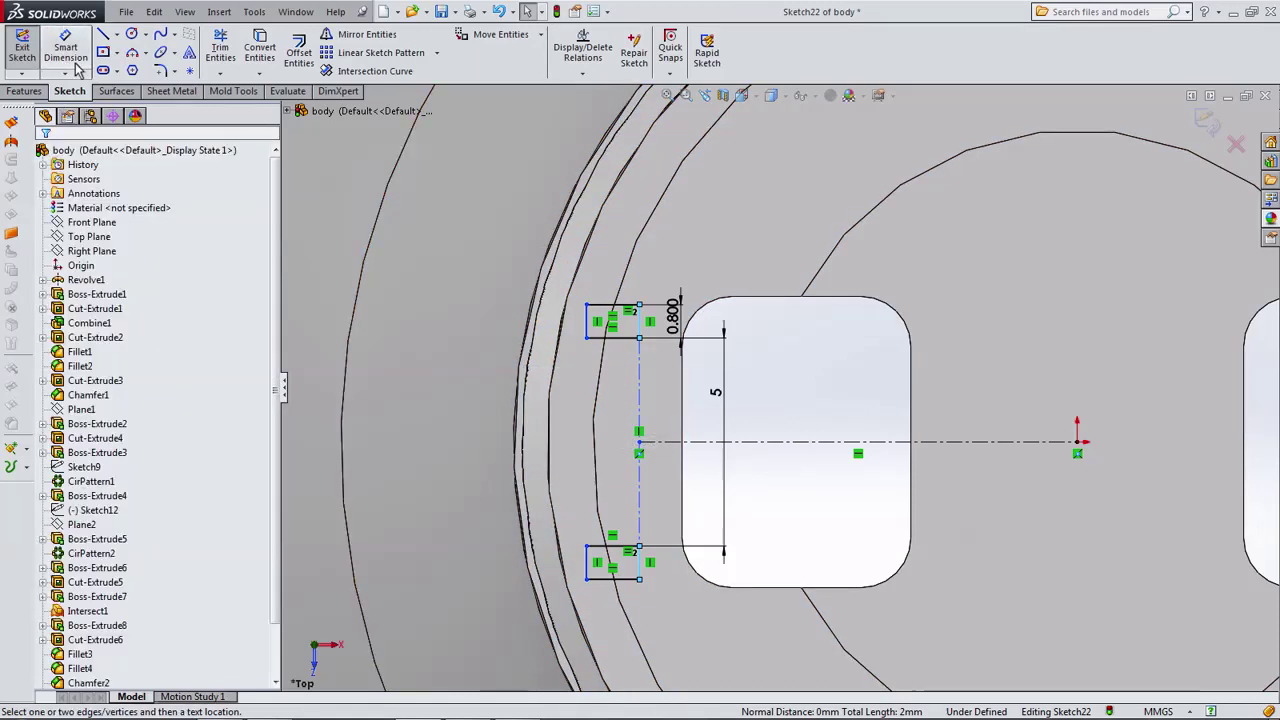
left_click(785, 441)
left_click(790, 505)
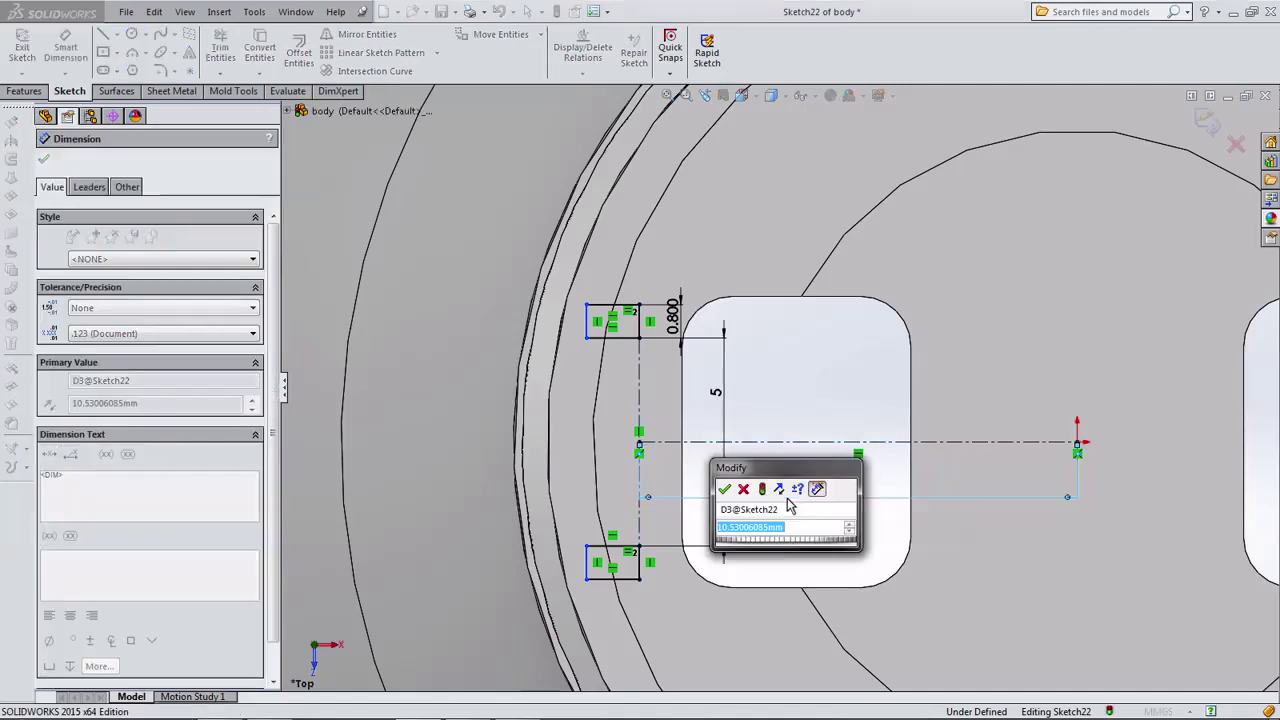
type("10.5")
key("Return")
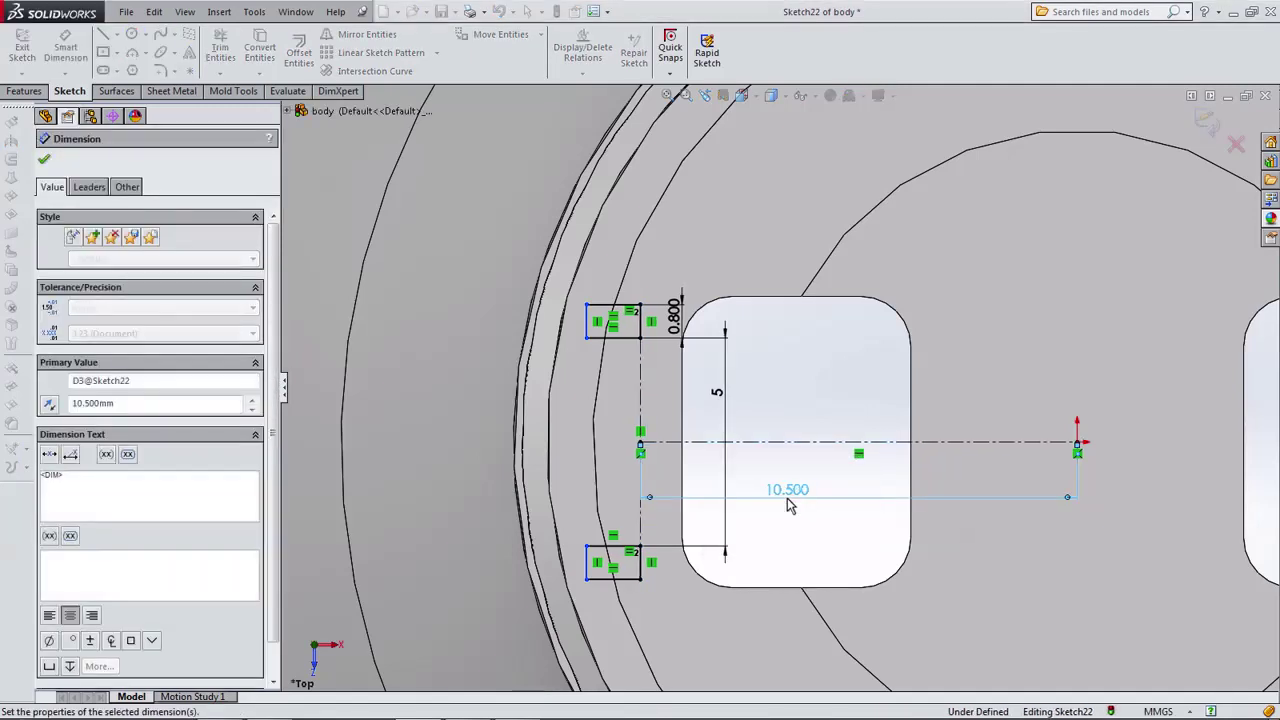
scroll(787, 498, "up", 2)
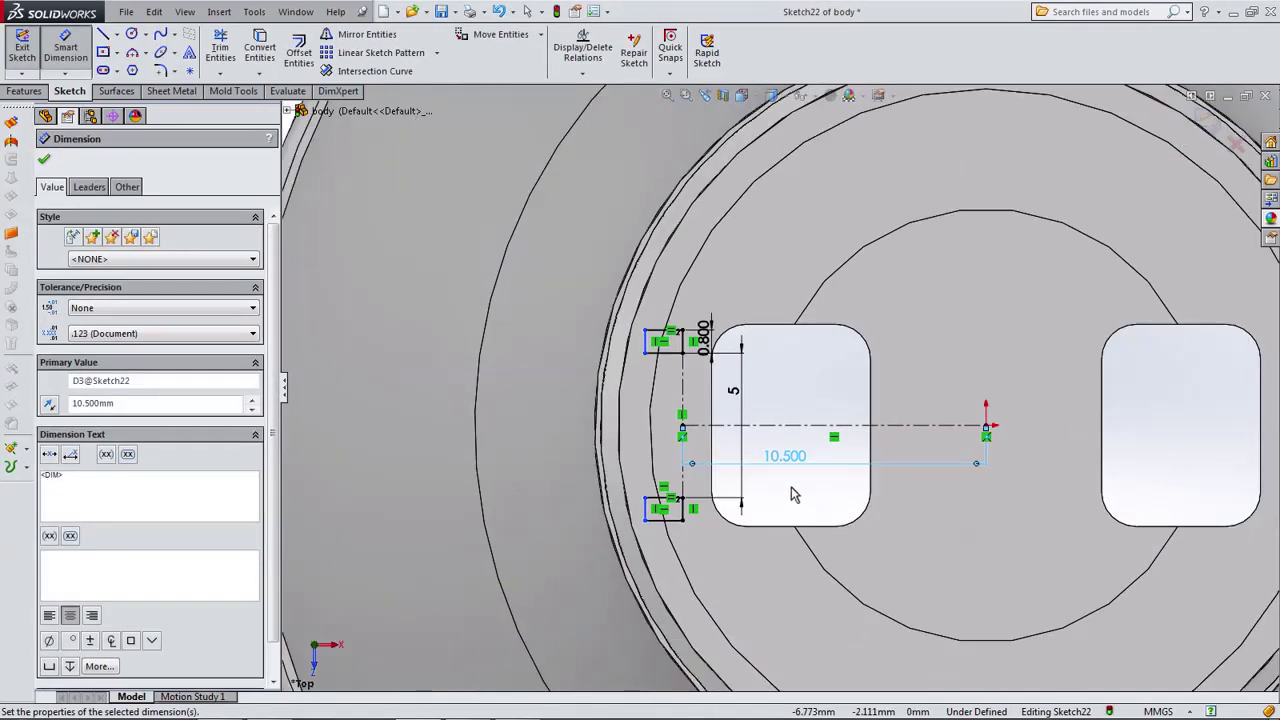
left_click(24, 91)
left_click(27, 50)
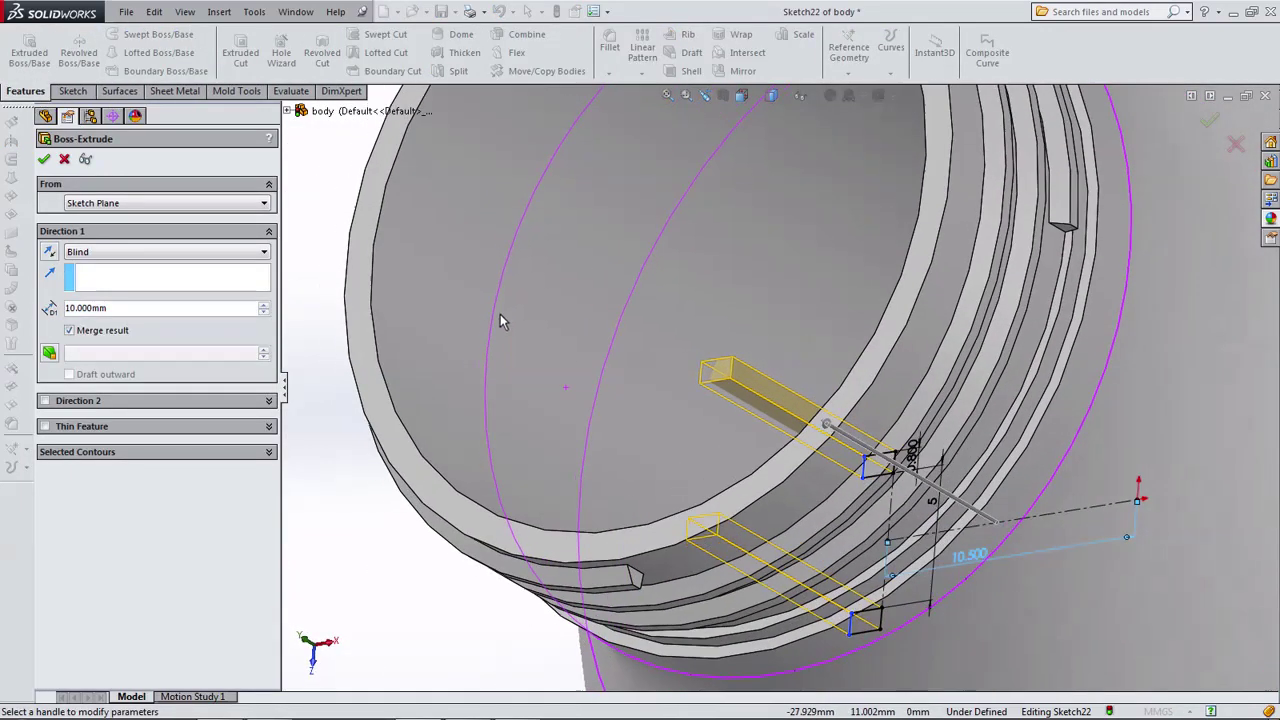
Extrude the rectangles with Offset From Surface, ending 2 mm from the neck's rim face.
left_click(80, 254)
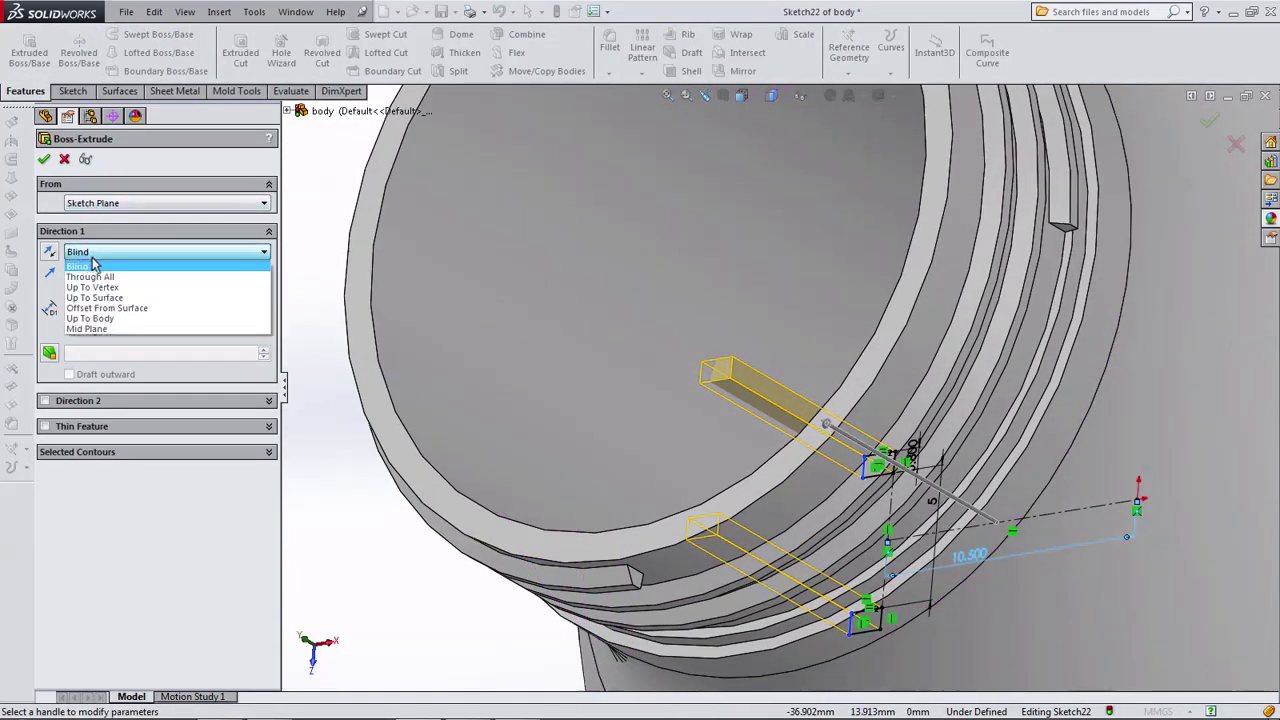
left_click(108, 310)
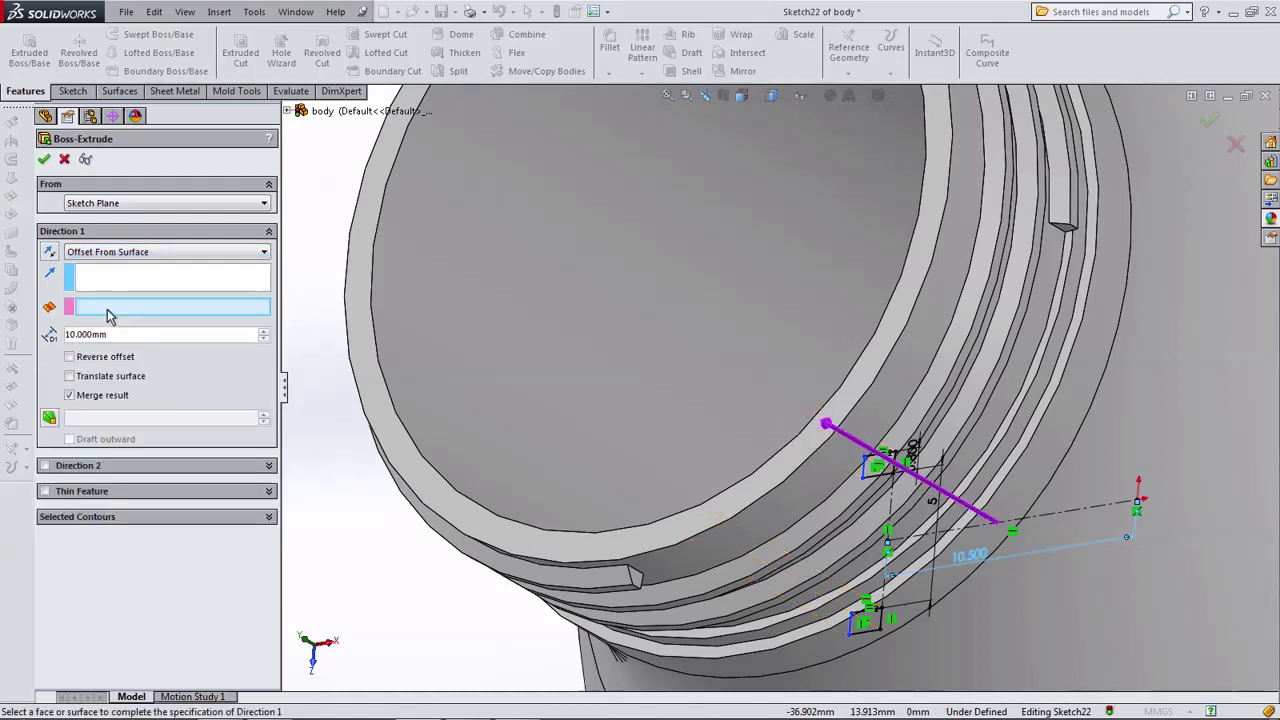
left_click(352, 232)
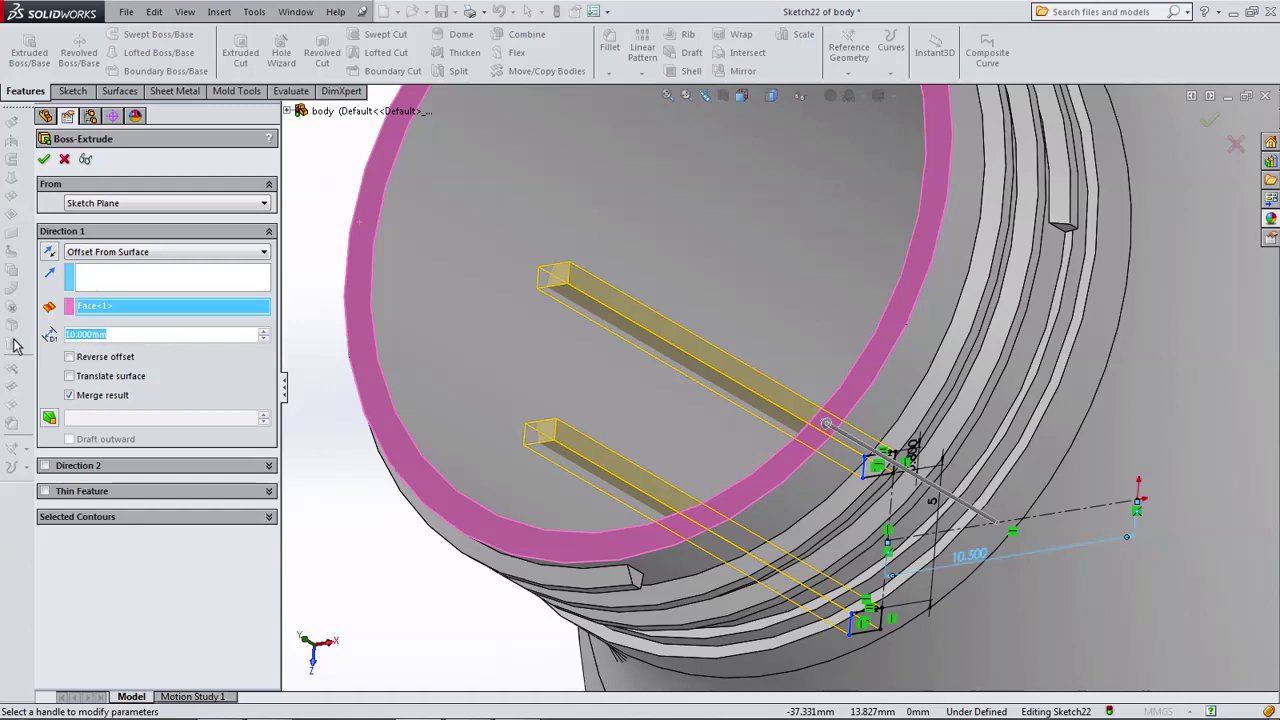
type("2")
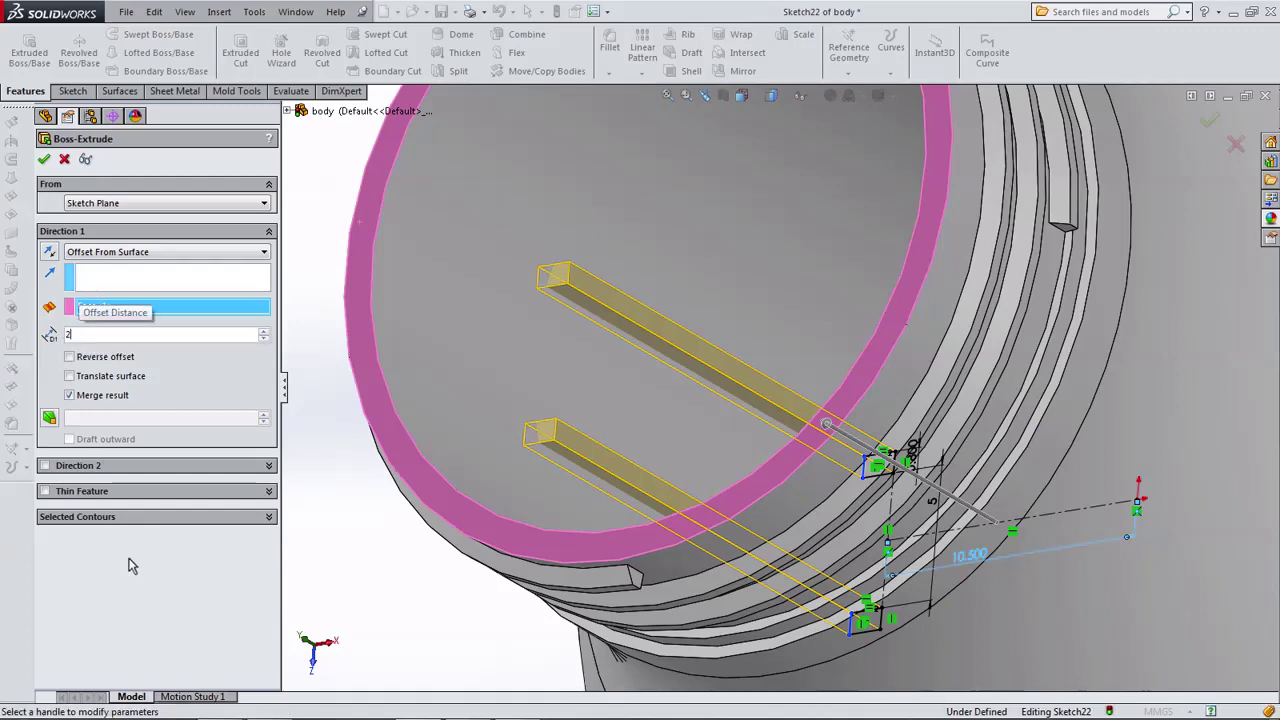
key("Return")
left_click(44, 160)
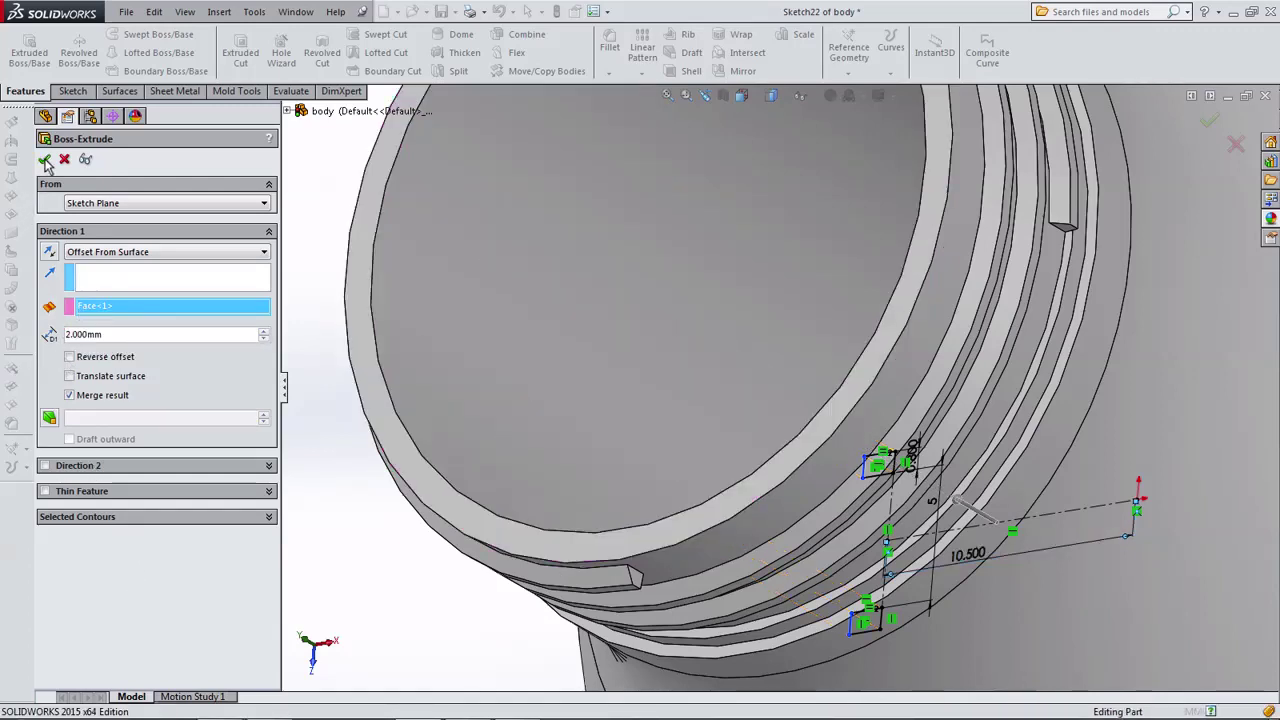
scroll(532, 294, "up", 5)
mouse_move(532, 294)
middle_mouse_down()
mouse_move(440, 171)
mouse_move(498, 321)
mouse_move(617, 285)
middle_mouse_up()
scroll(498, 320, "up", 5)
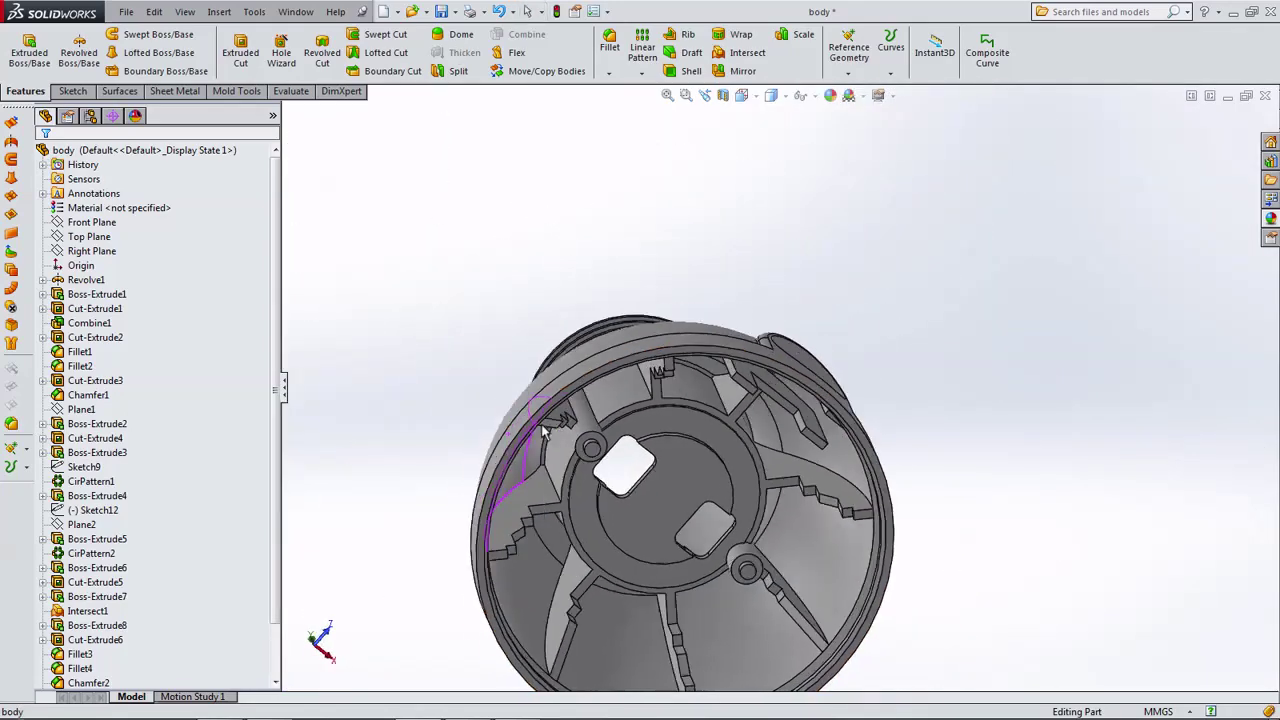
left_click(741, 95)
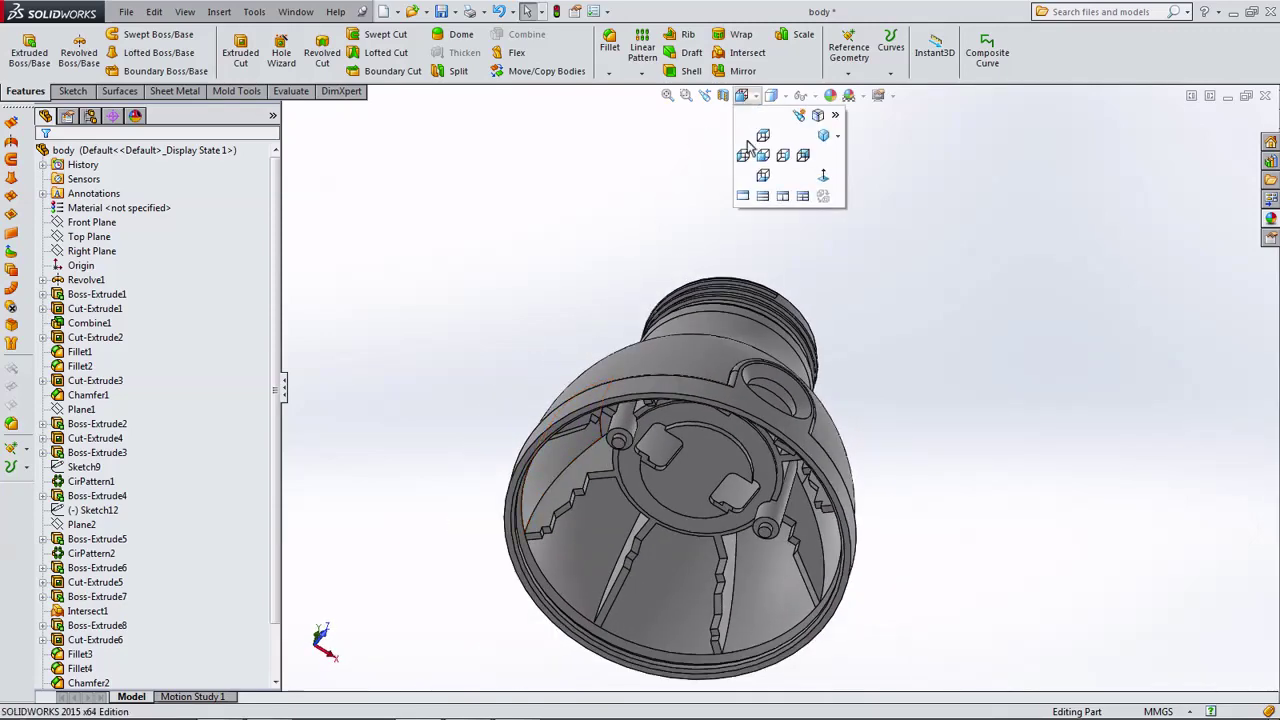
left_click(760, 156)
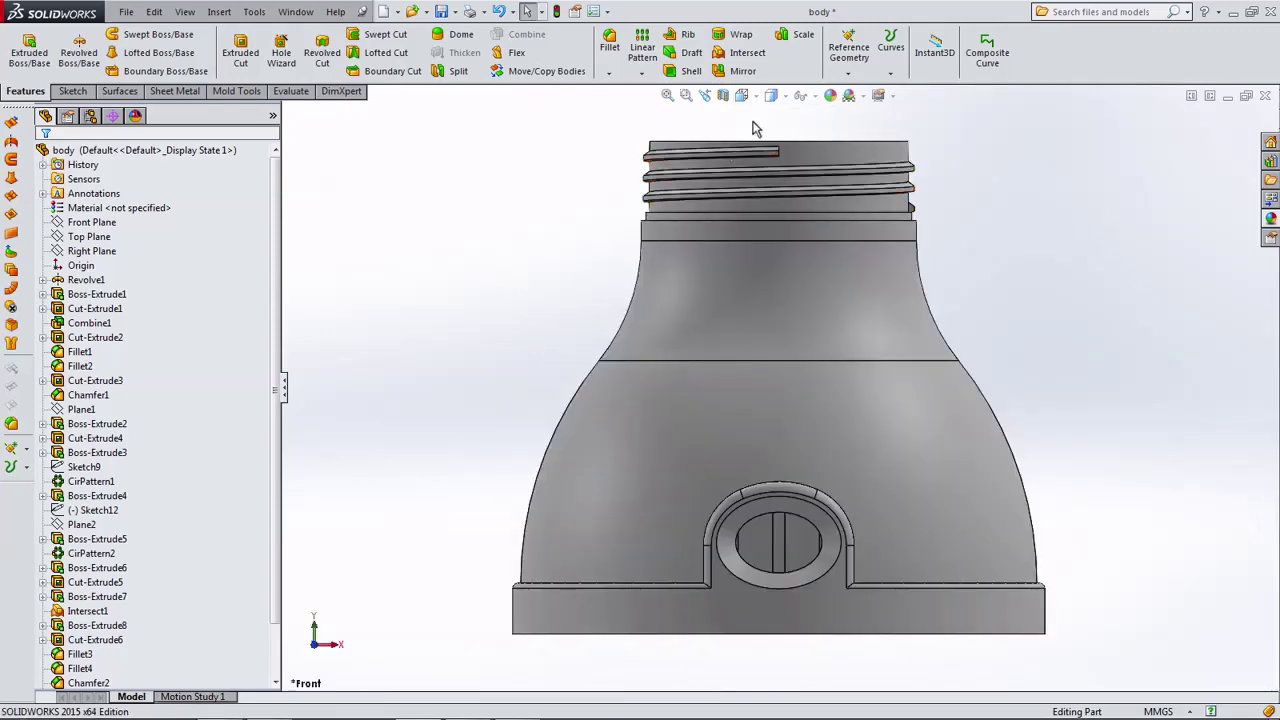
left_click(741, 95)
left_click(760, 137)
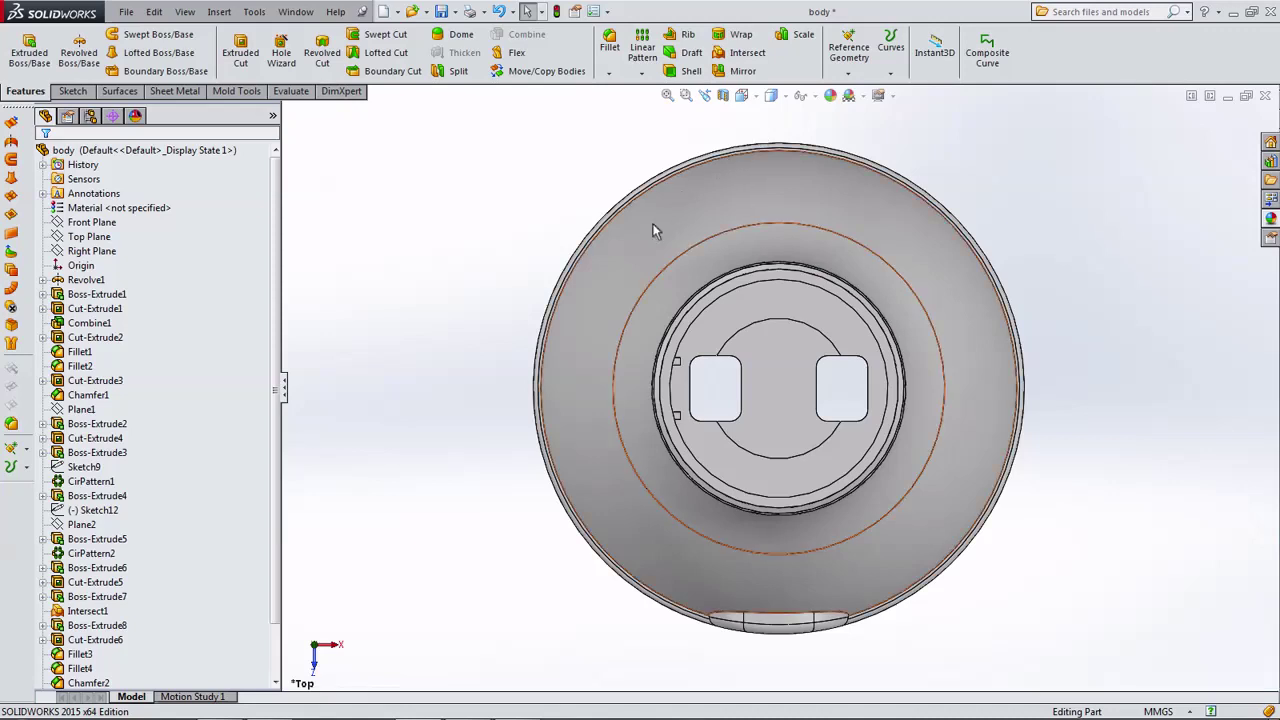
left_click(741, 95)
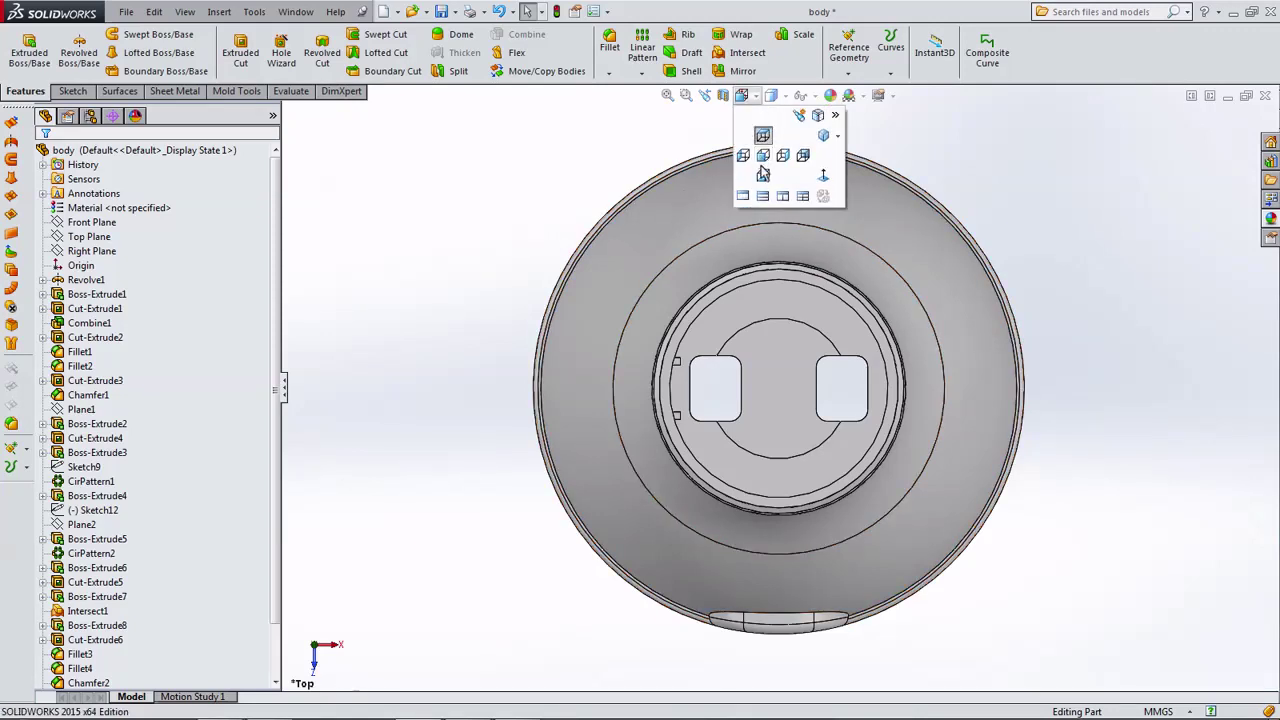
left_click(763, 155)
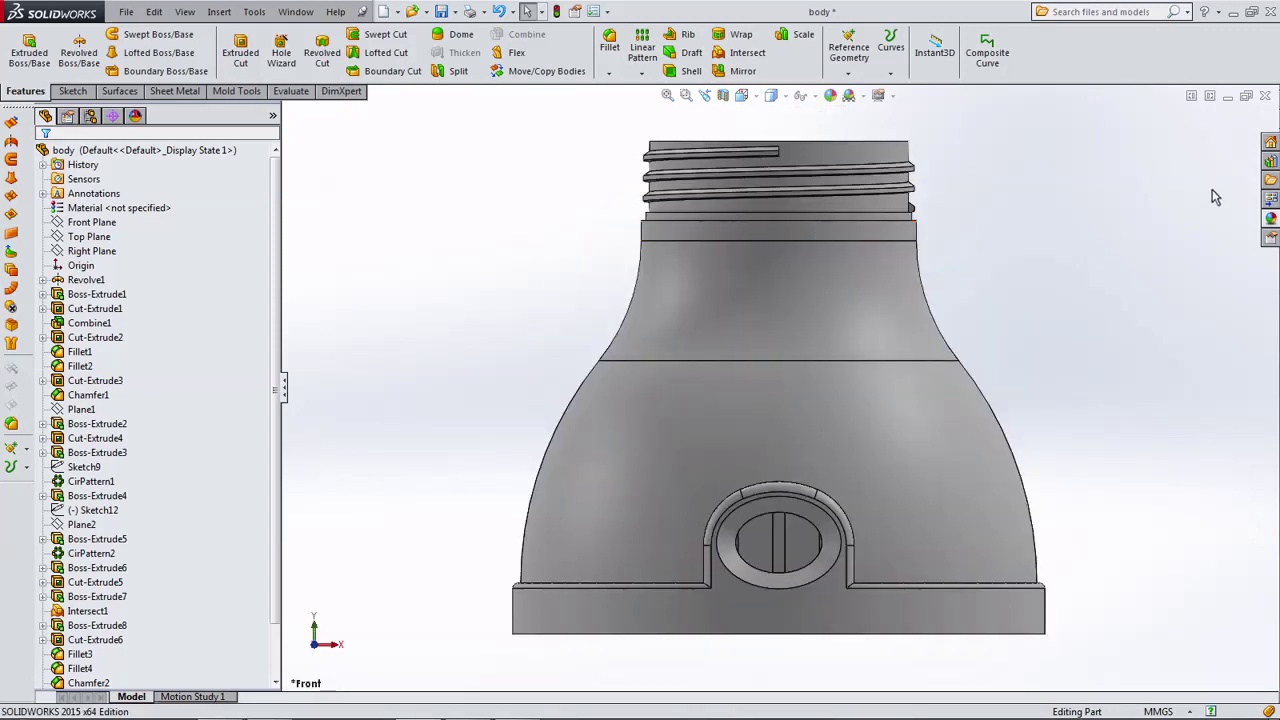
Apply white medium gloss plastic to the body and change its colour to red.
left_click(829, 97)
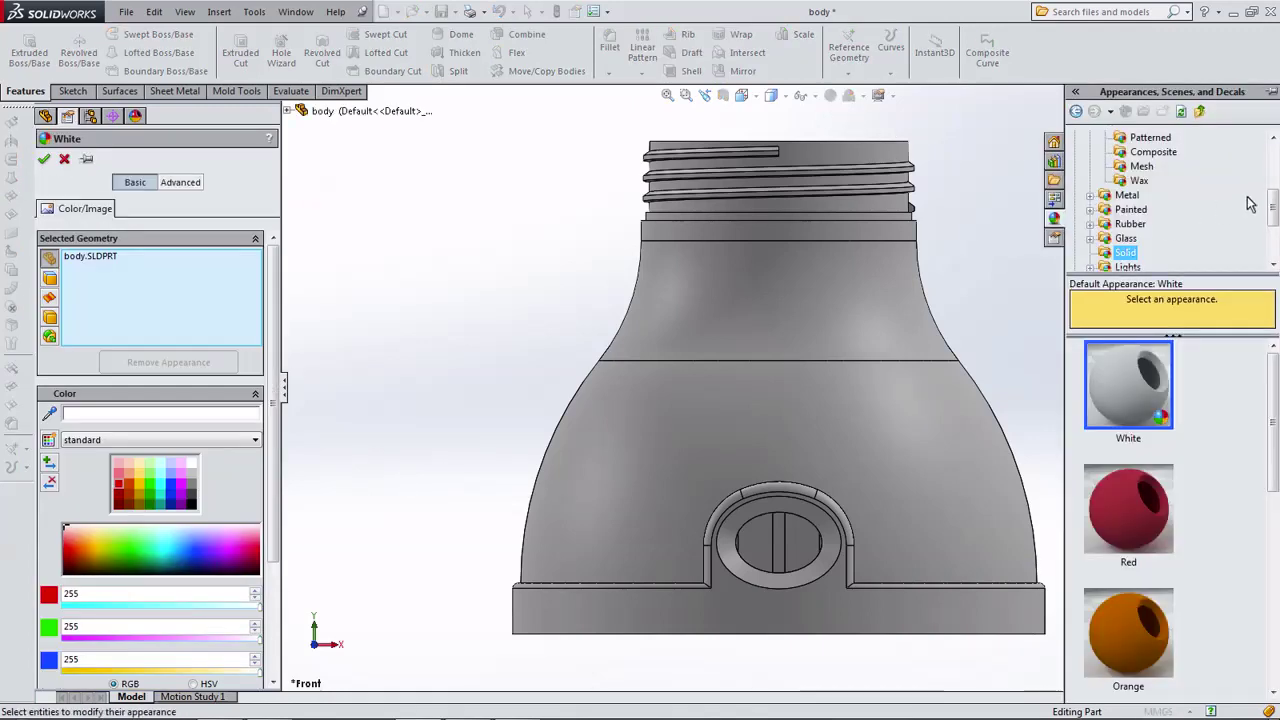
left_click_drag(1274, 204, 1274, 160)
left_click(1146, 181)
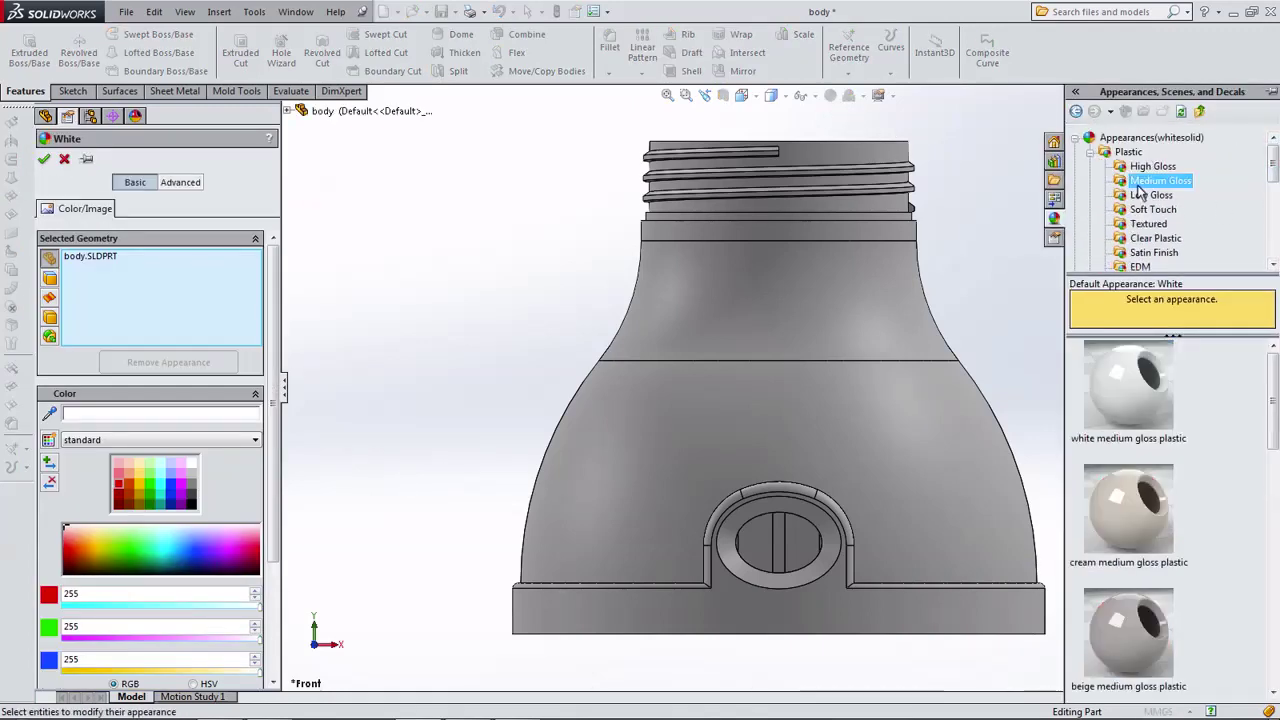
left_click(1128, 388)
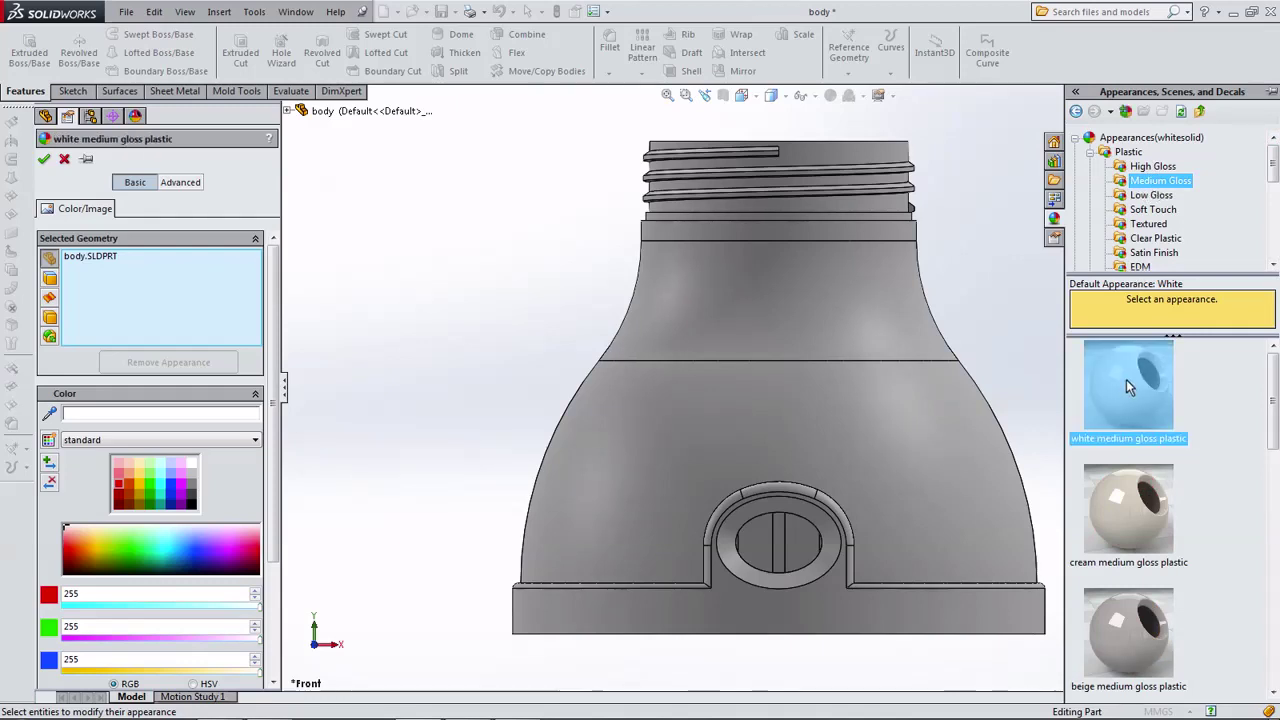
left_click(120, 487)
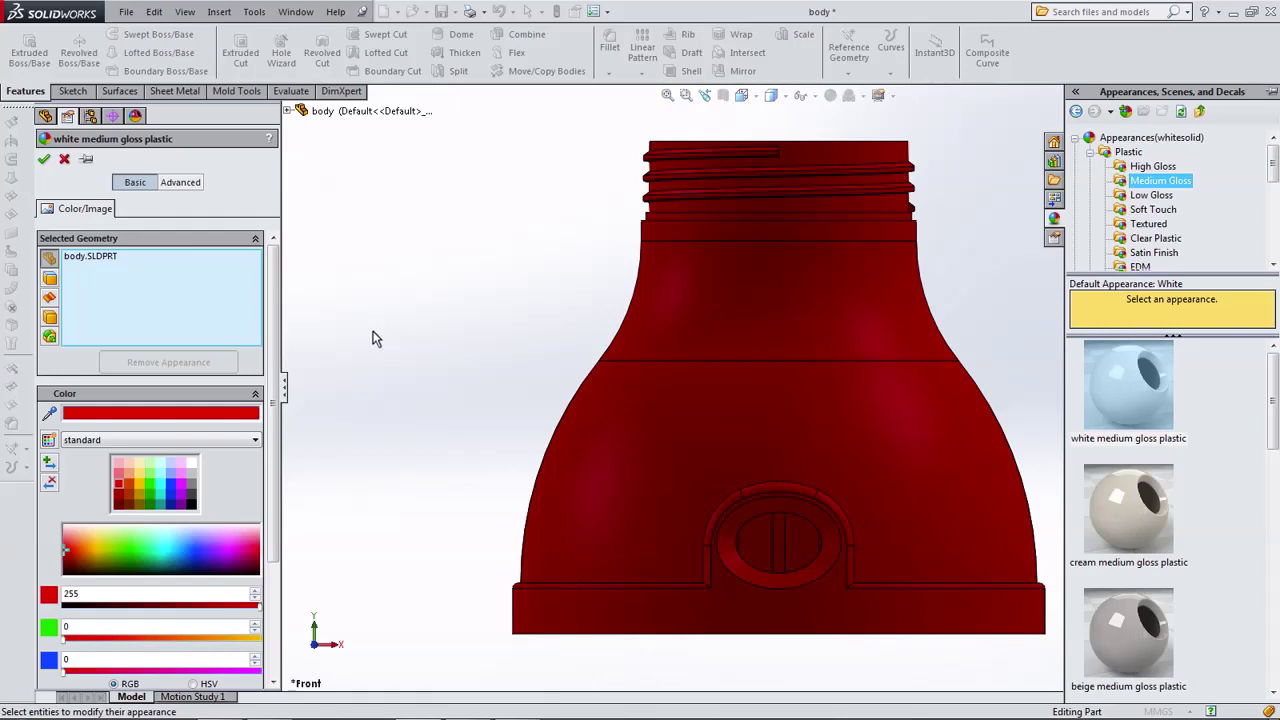
left_click(44, 161)
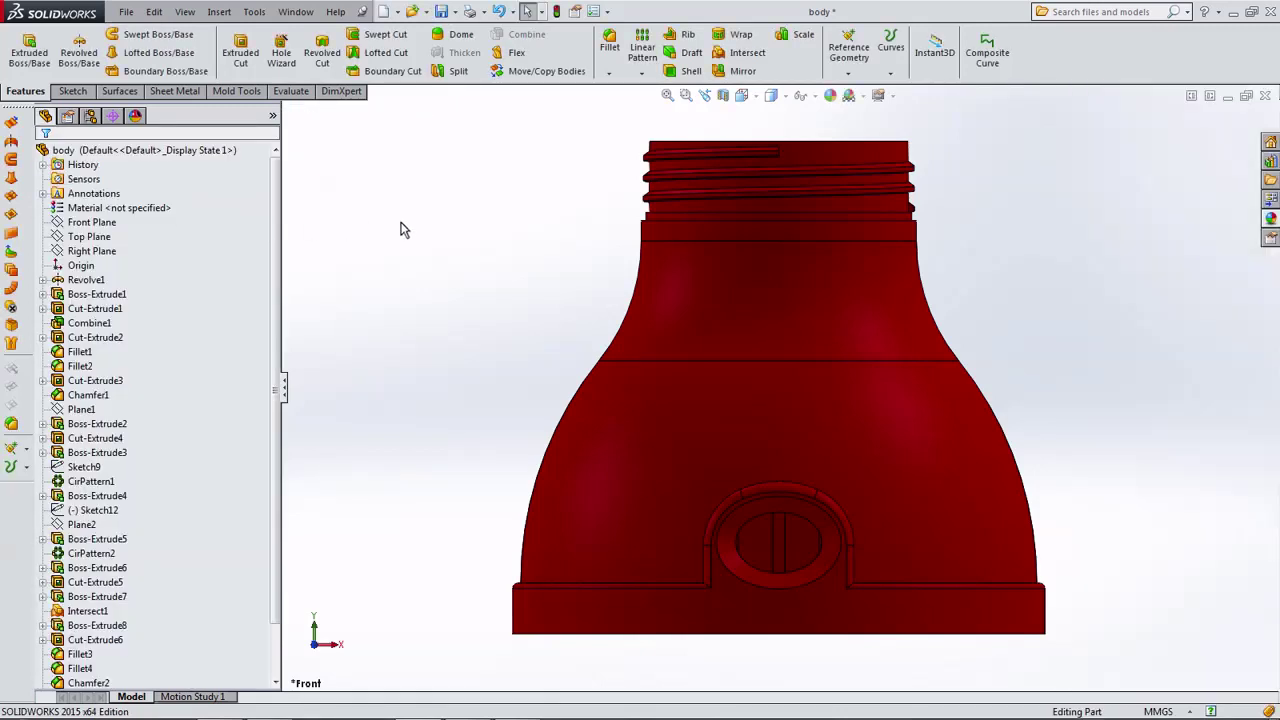
Inspect the bottle from front, right, back, top and bottom views, ending in Isometric.
left_click(741, 96)
left_click(771, 152)
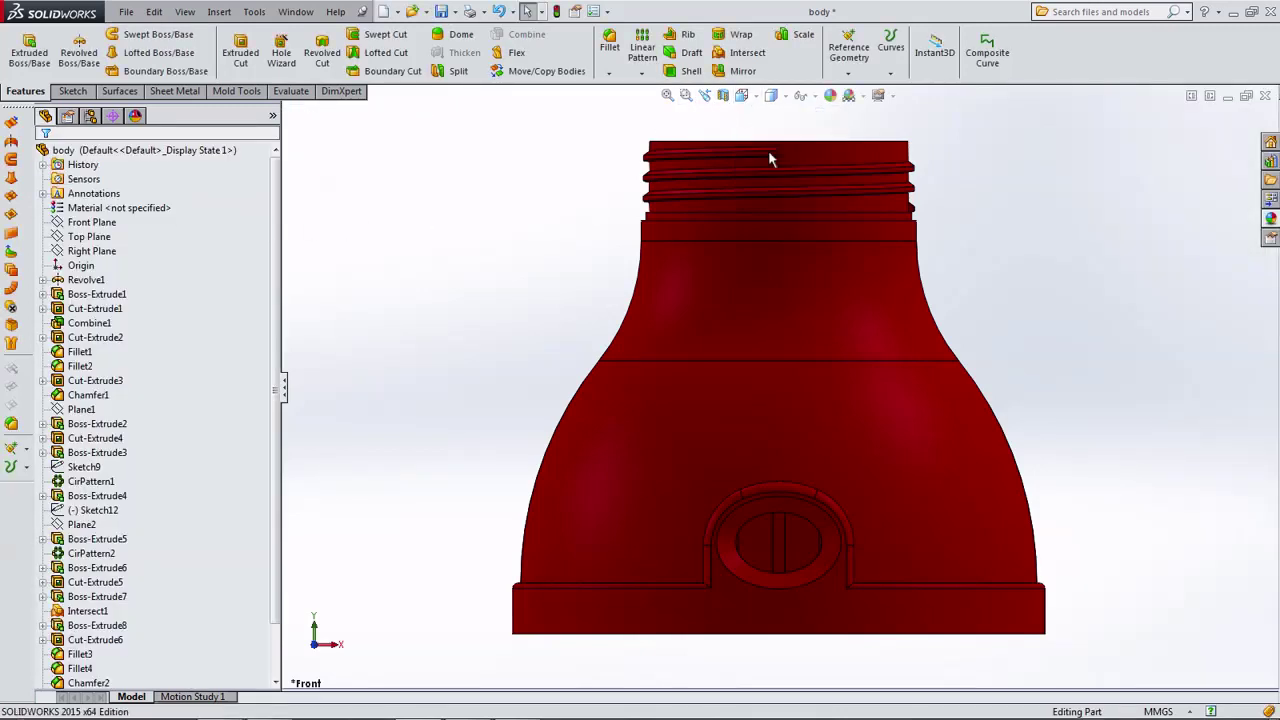
left_click(745, 95)
left_click(786, 158)
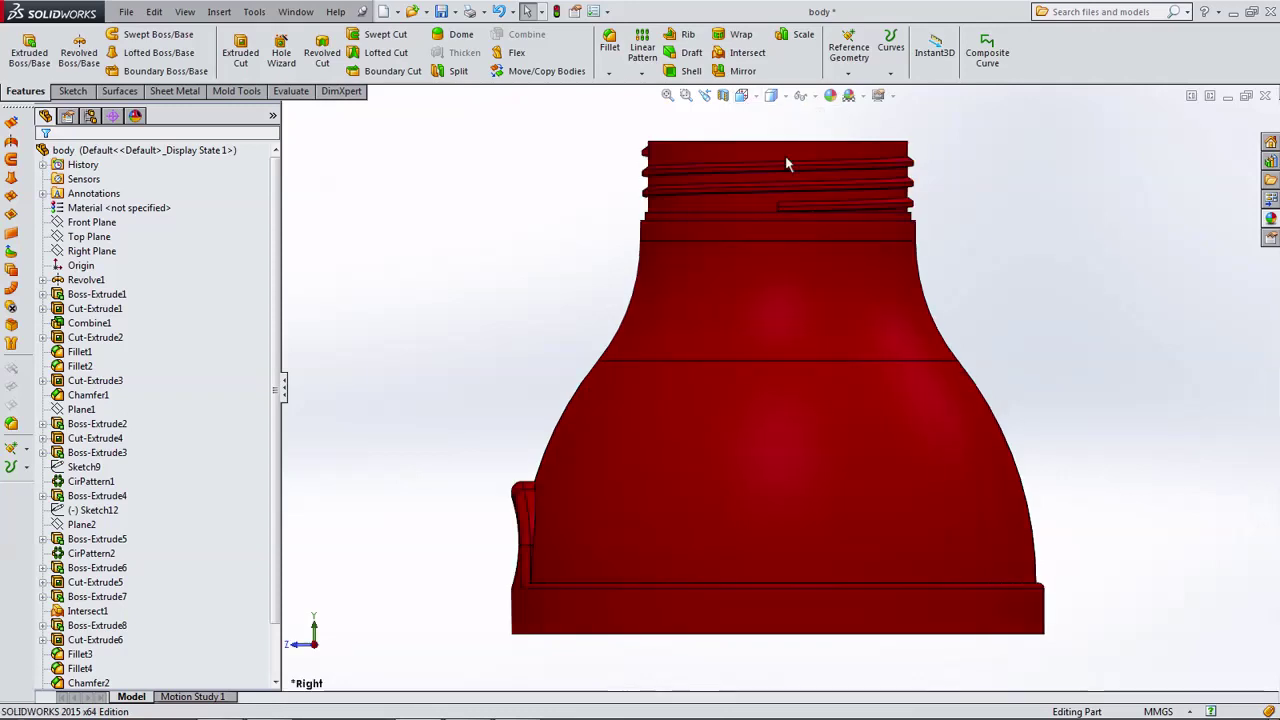
left_click(743, 95)
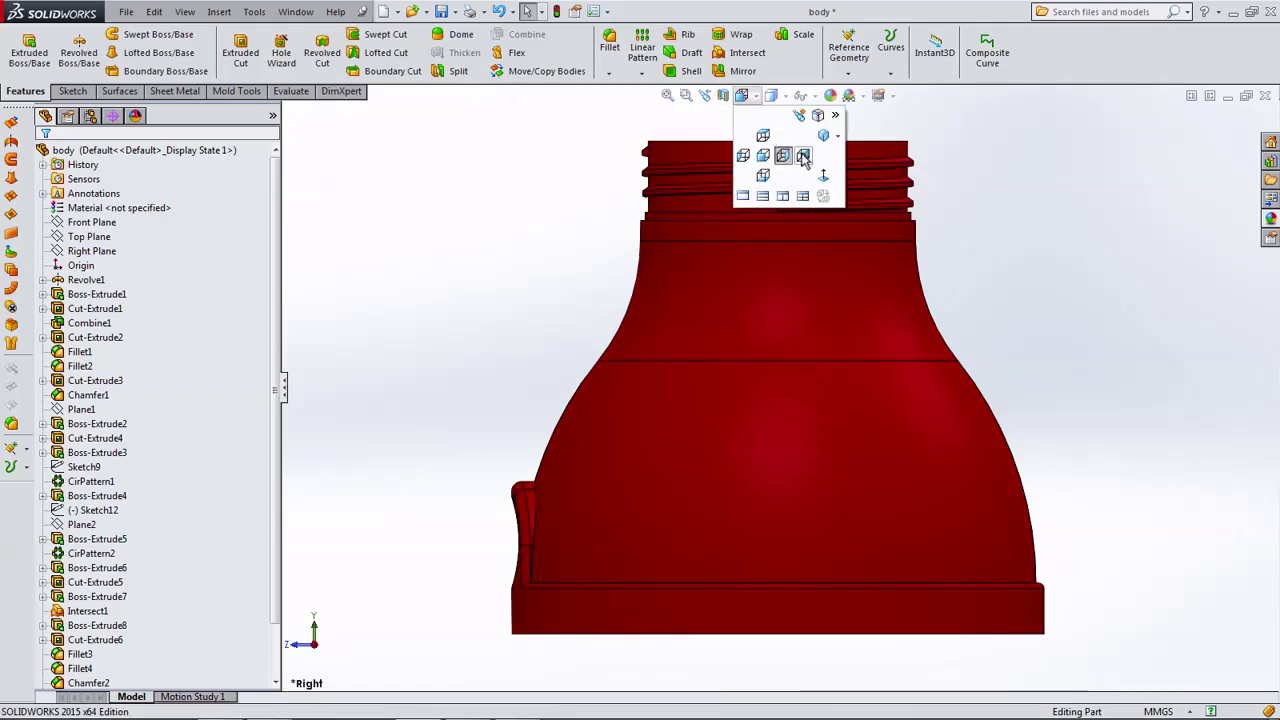
left_click(804, 158)
left_click(742, 95)
left_click(763, 136)
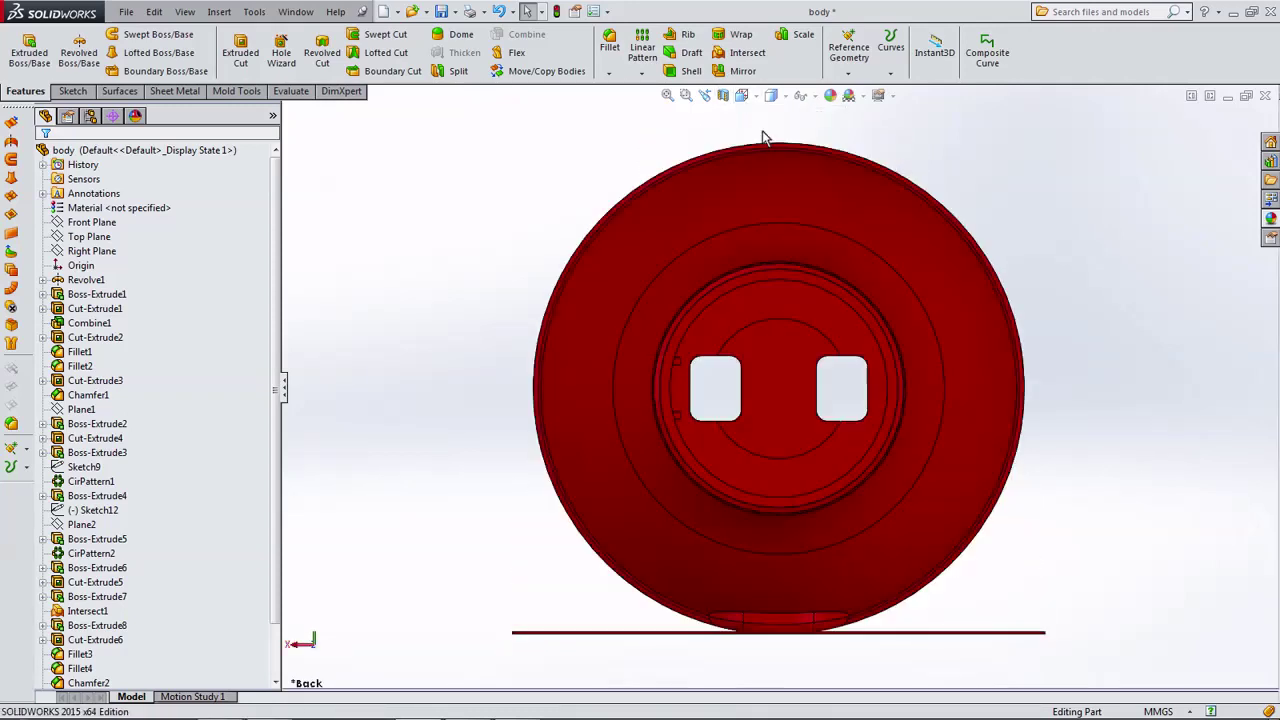
left_click(742, 95)
left_click(763, 177)
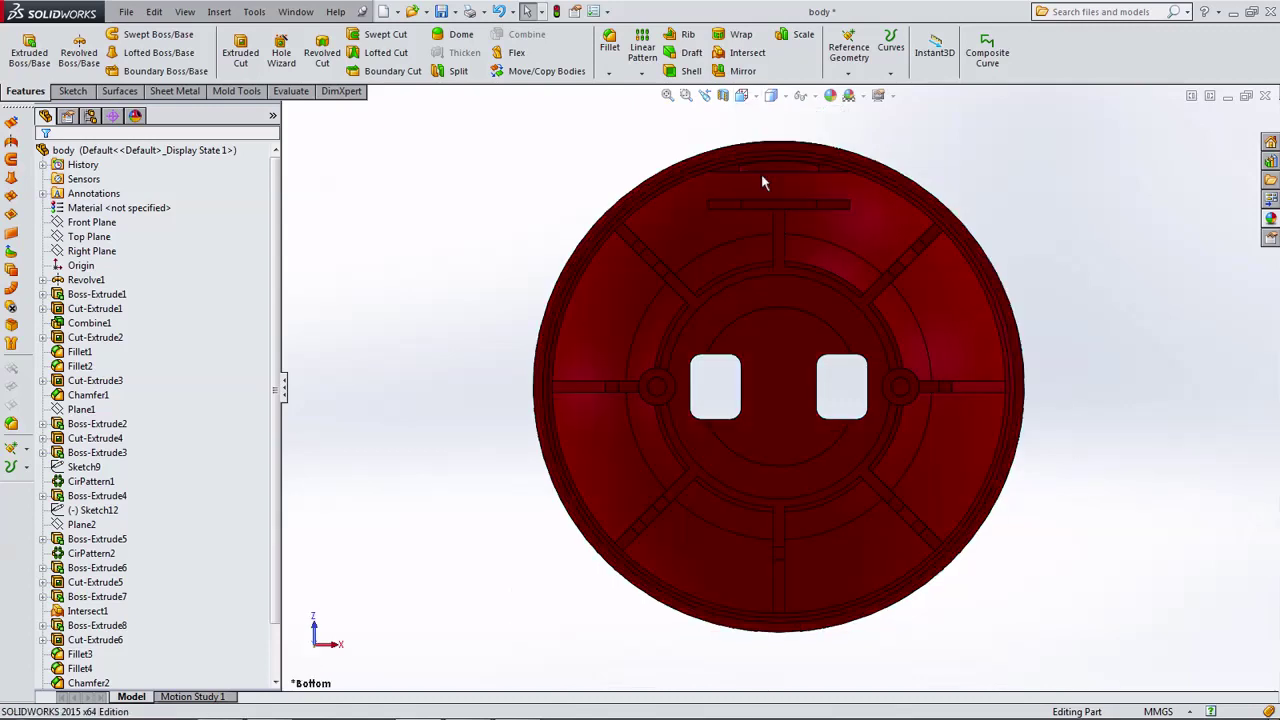
left_click(744, 97)
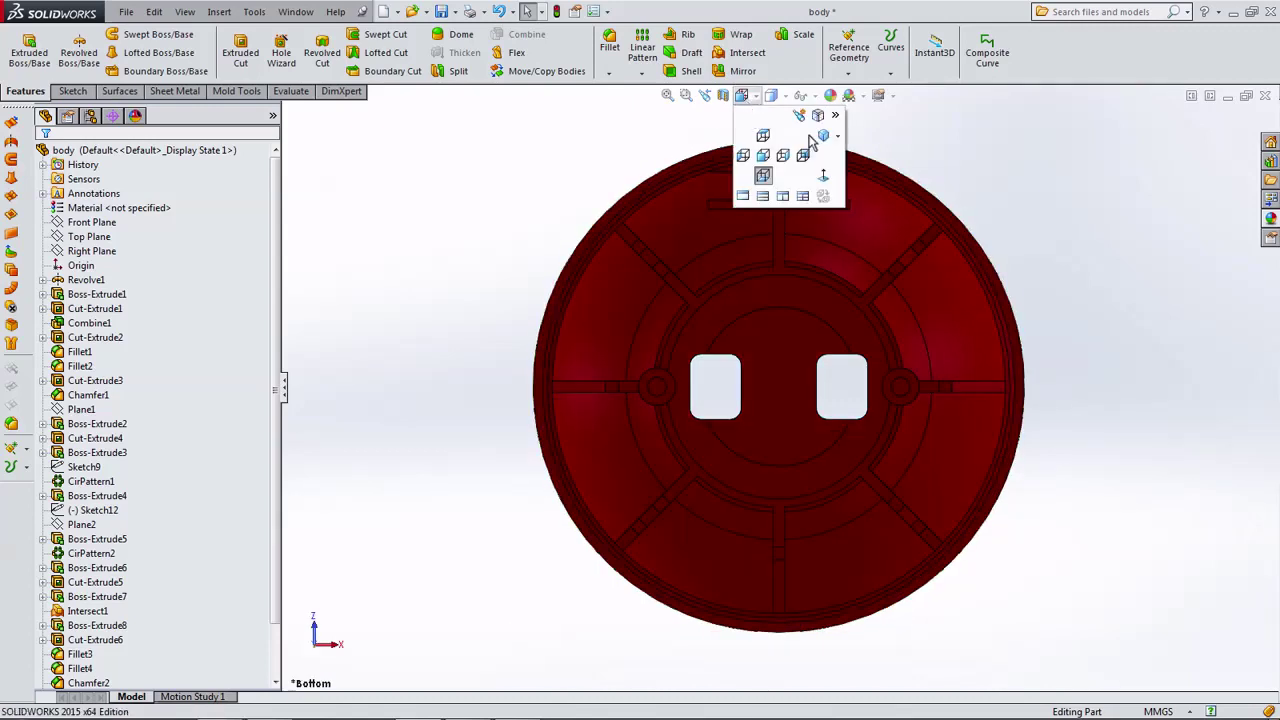
left_click(815, 138)
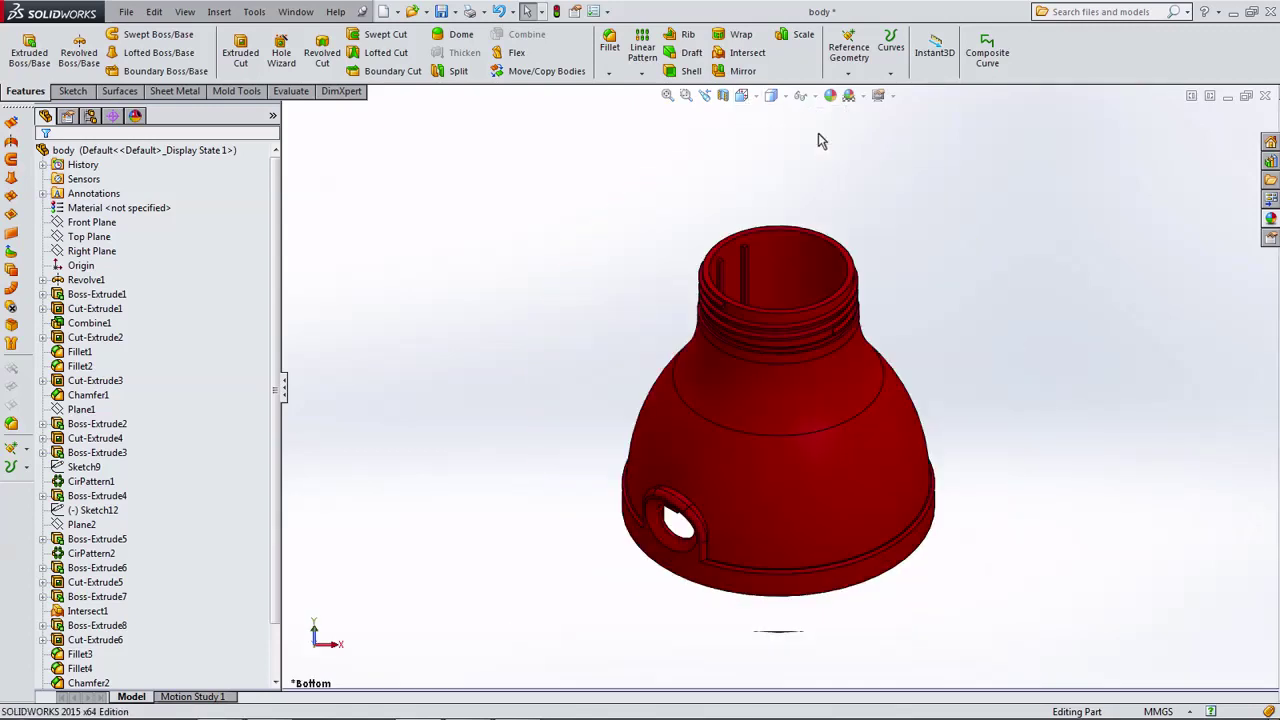
Turn on RealView Graphics and Shadows in Shaded Mode, then orbit to check the shadow.
left_click(879, 96)
left_click(904, 118)
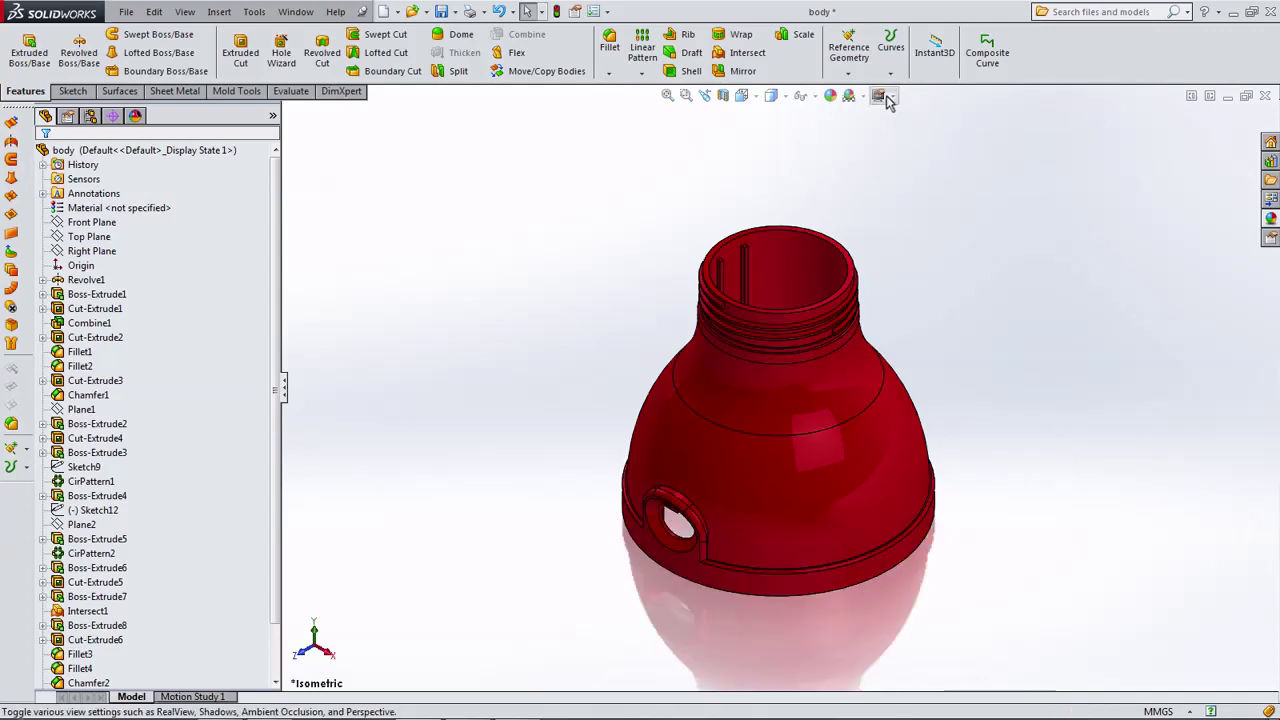
left_click(879, 96)
left_click(905, 129)
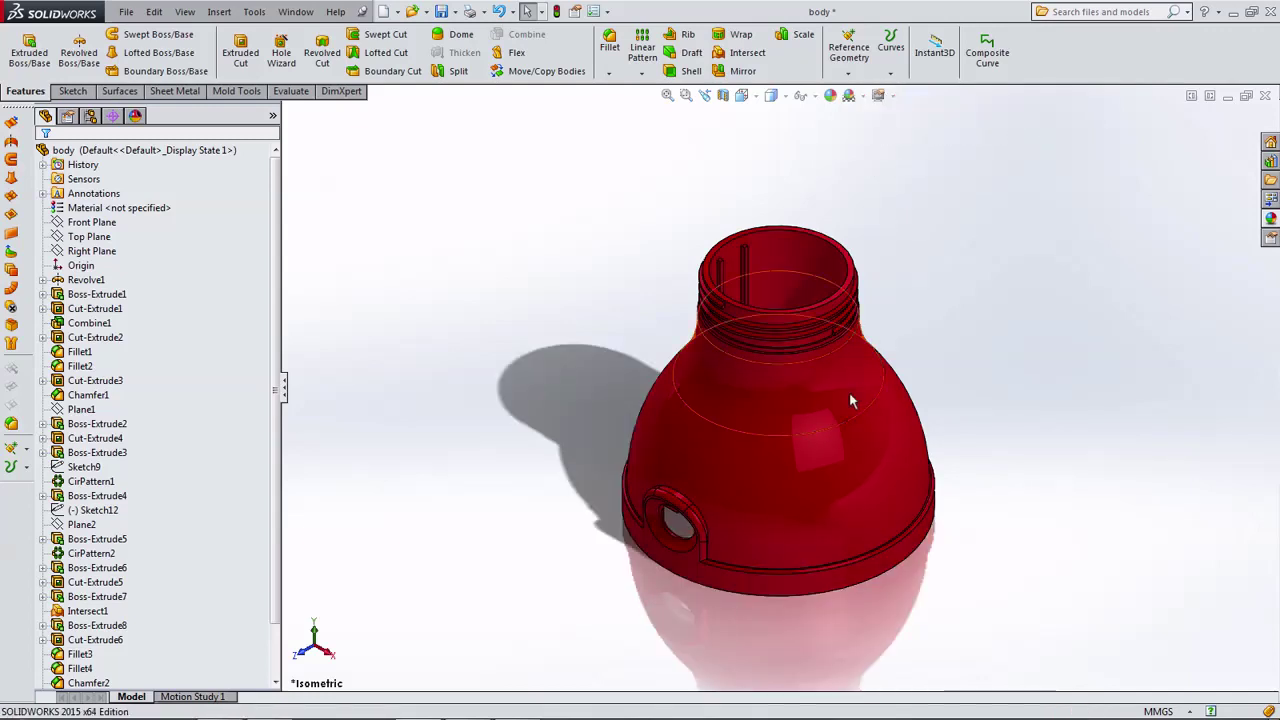
middle_click_drag(955, 352, 1036, 352)
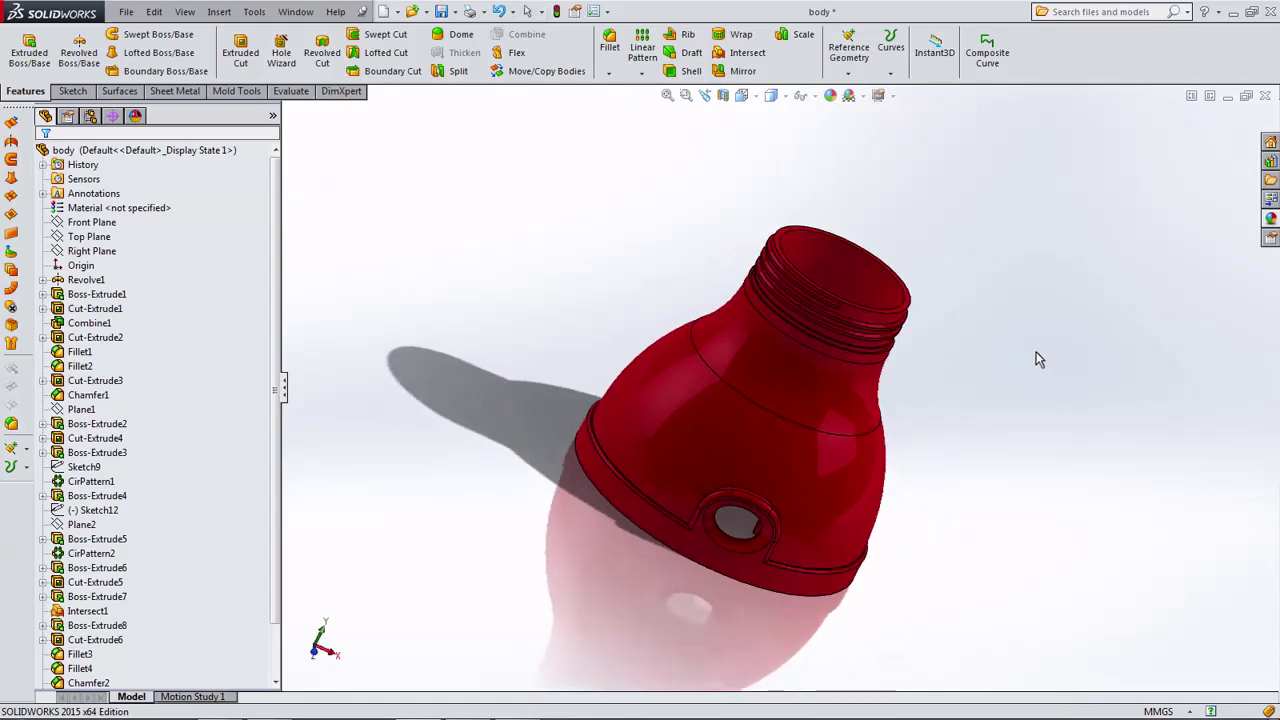
mouse_move(950, 430)
middle_mouse_down()
mouse_move(997, 357)
mouse_move(943, 386)
mouse_move(1094, 457)
mouse_move(950, 425)
middle_mouse_up()
mouse_move(662, 350)
middle_mouse_down()
mouse_move(720, 343)
mouse_move(920, 374)
mouse_move(1051, 366)
mouse_move(986, 443)
mouse_move(1020, 438)
middle_mouse_up()
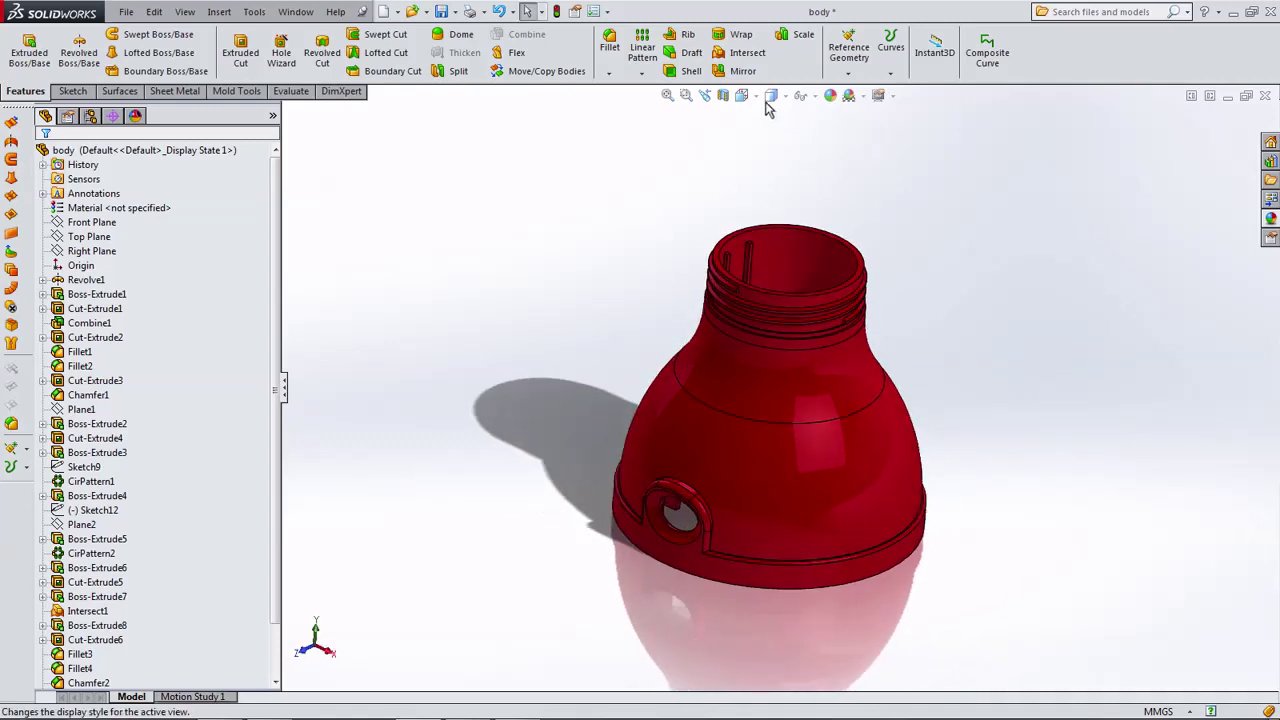
left_click(824, 139)
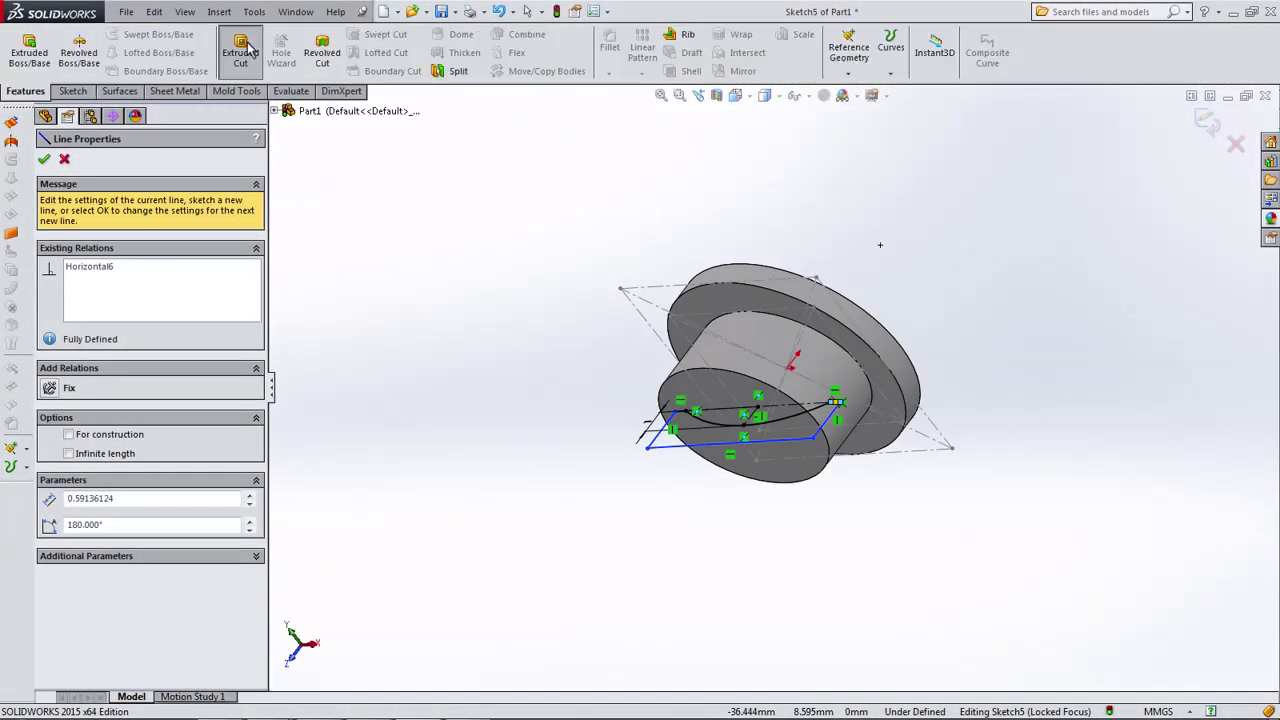
Extrude-cut Sketch5 with the Through All - Both end condition.
left_click(245, 50)
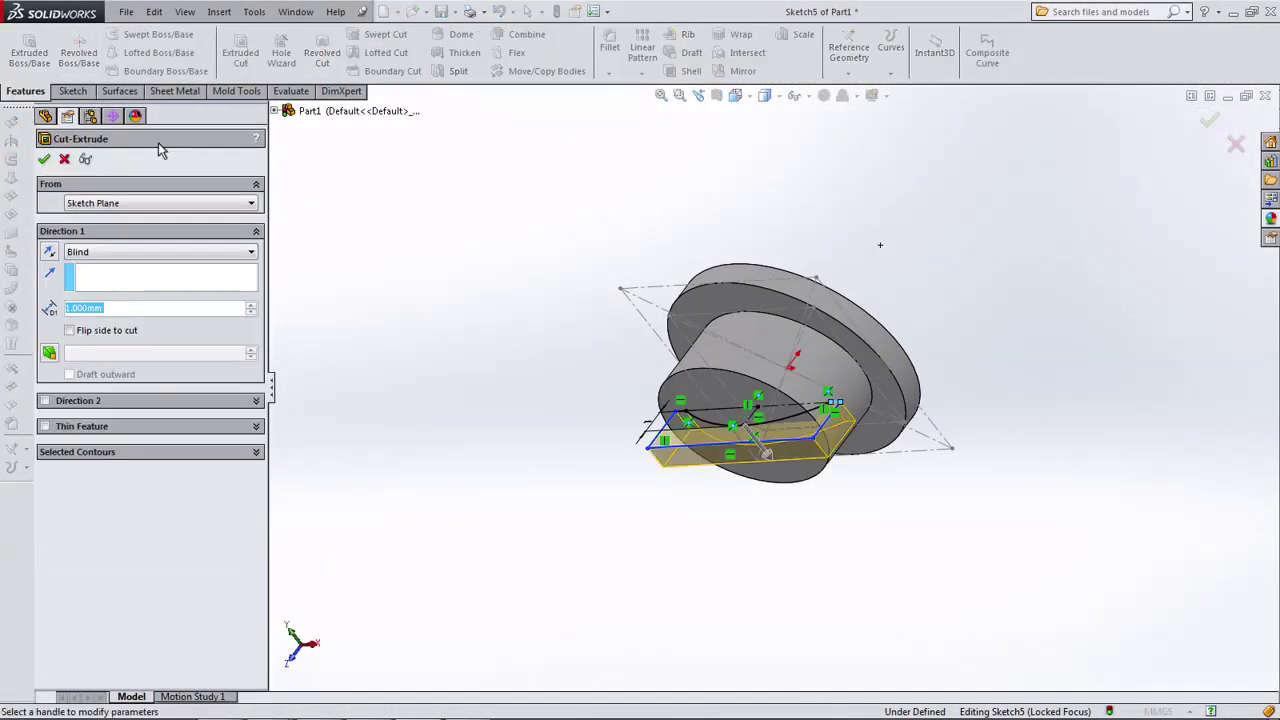
left_click(150, 252)
left_click(145, 288)
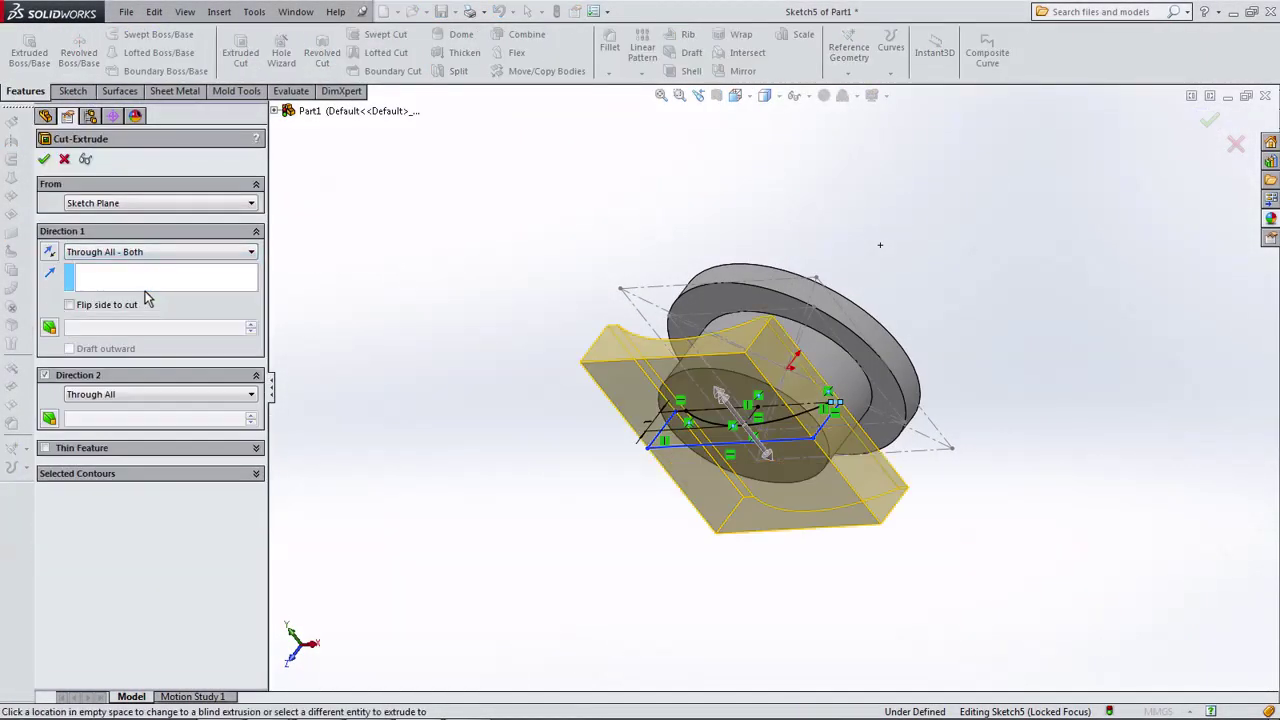
left_click(46, 160)
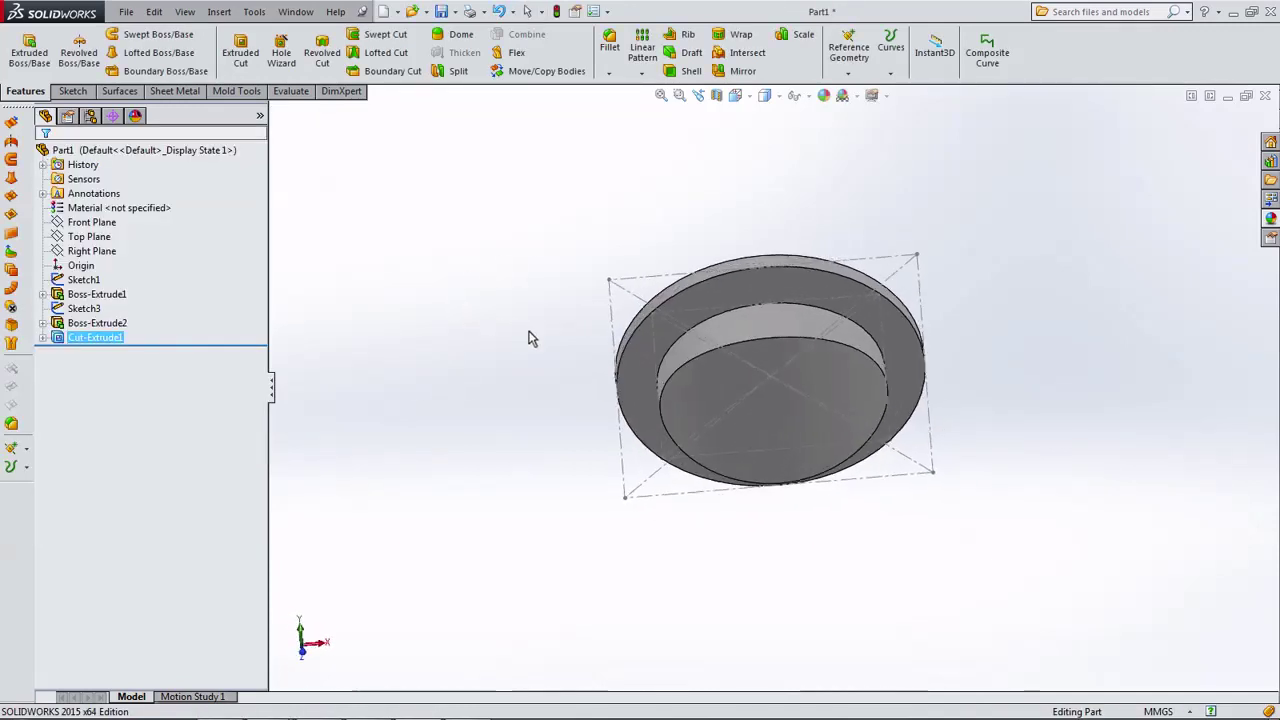